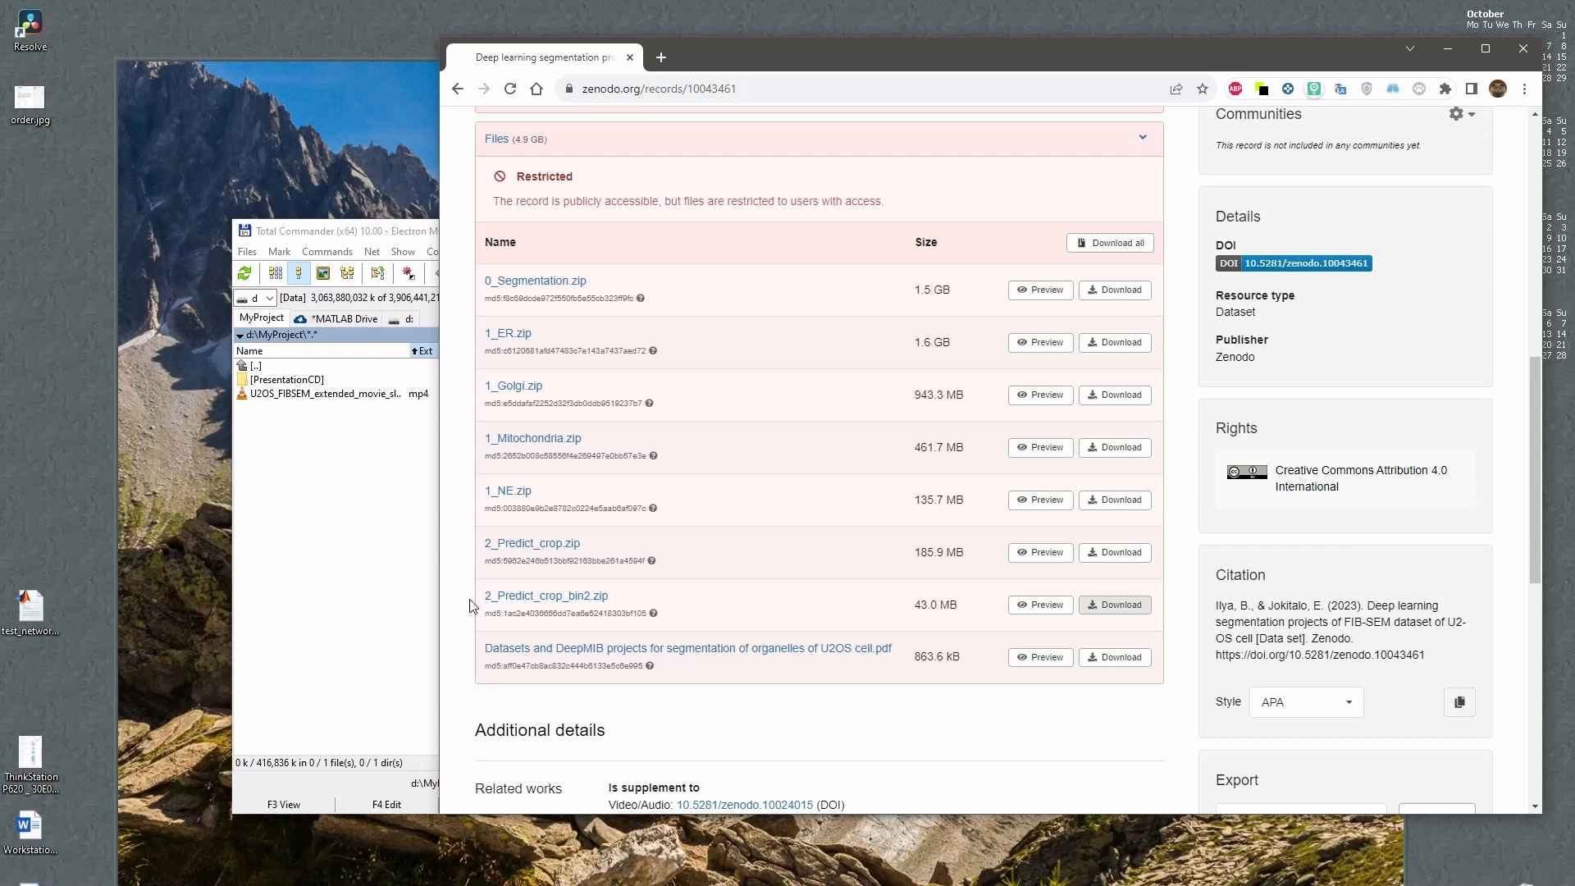
Download 2_Predict_crop_bin2.zip from the Zenodo record and save it in D:\MyProject.
click(1105, 611)
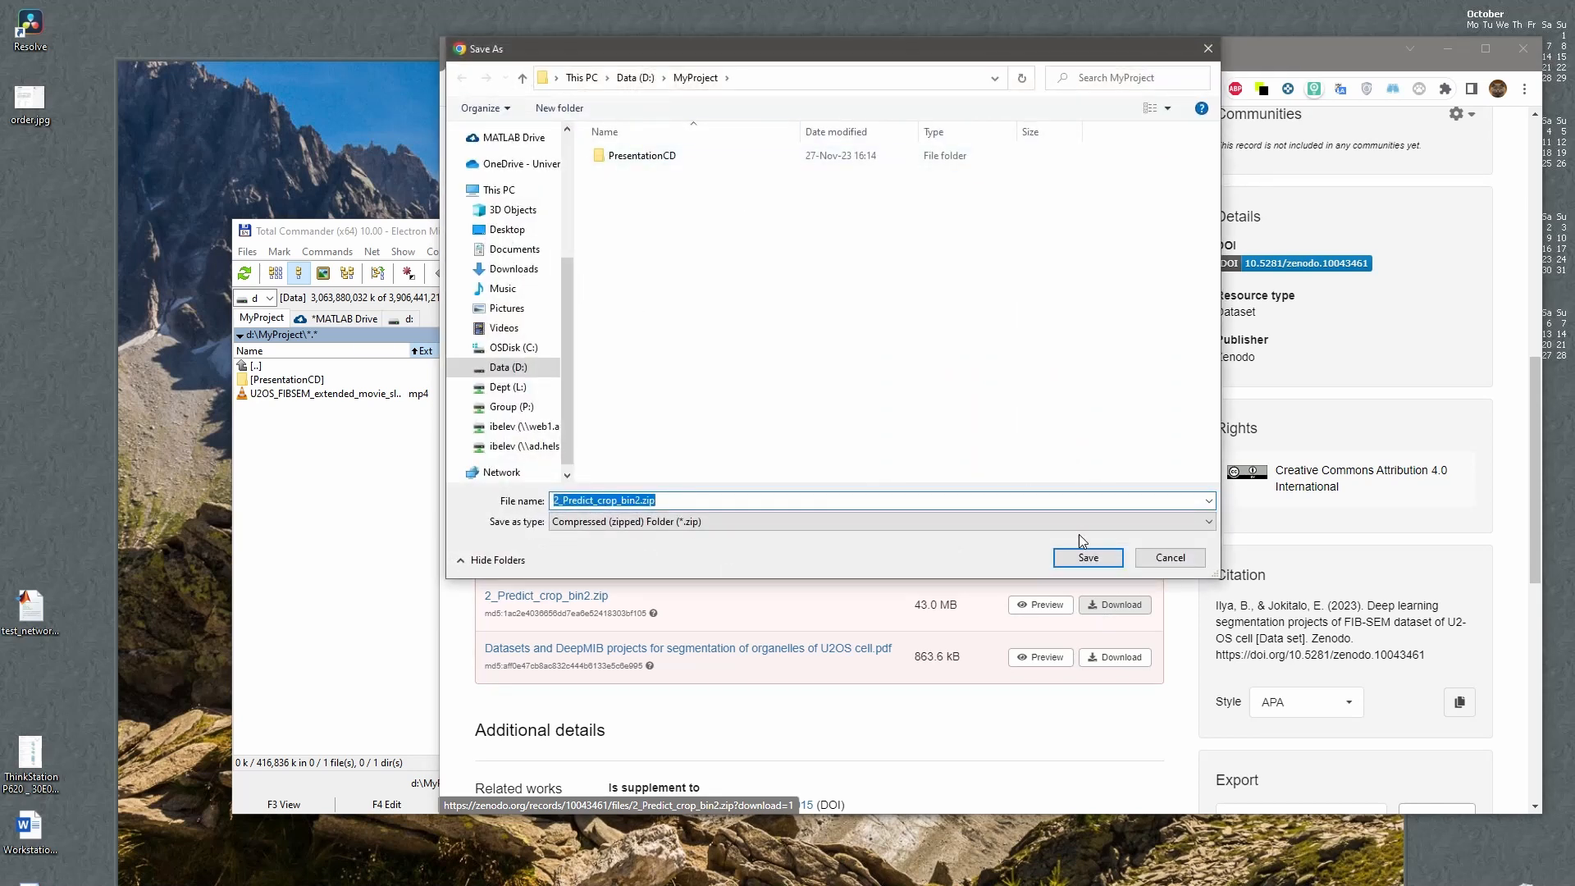
click(1088, 557)
Switch to Total Commander, create a folder named CNN in d:\MyProject and open it.
click(335, 527)
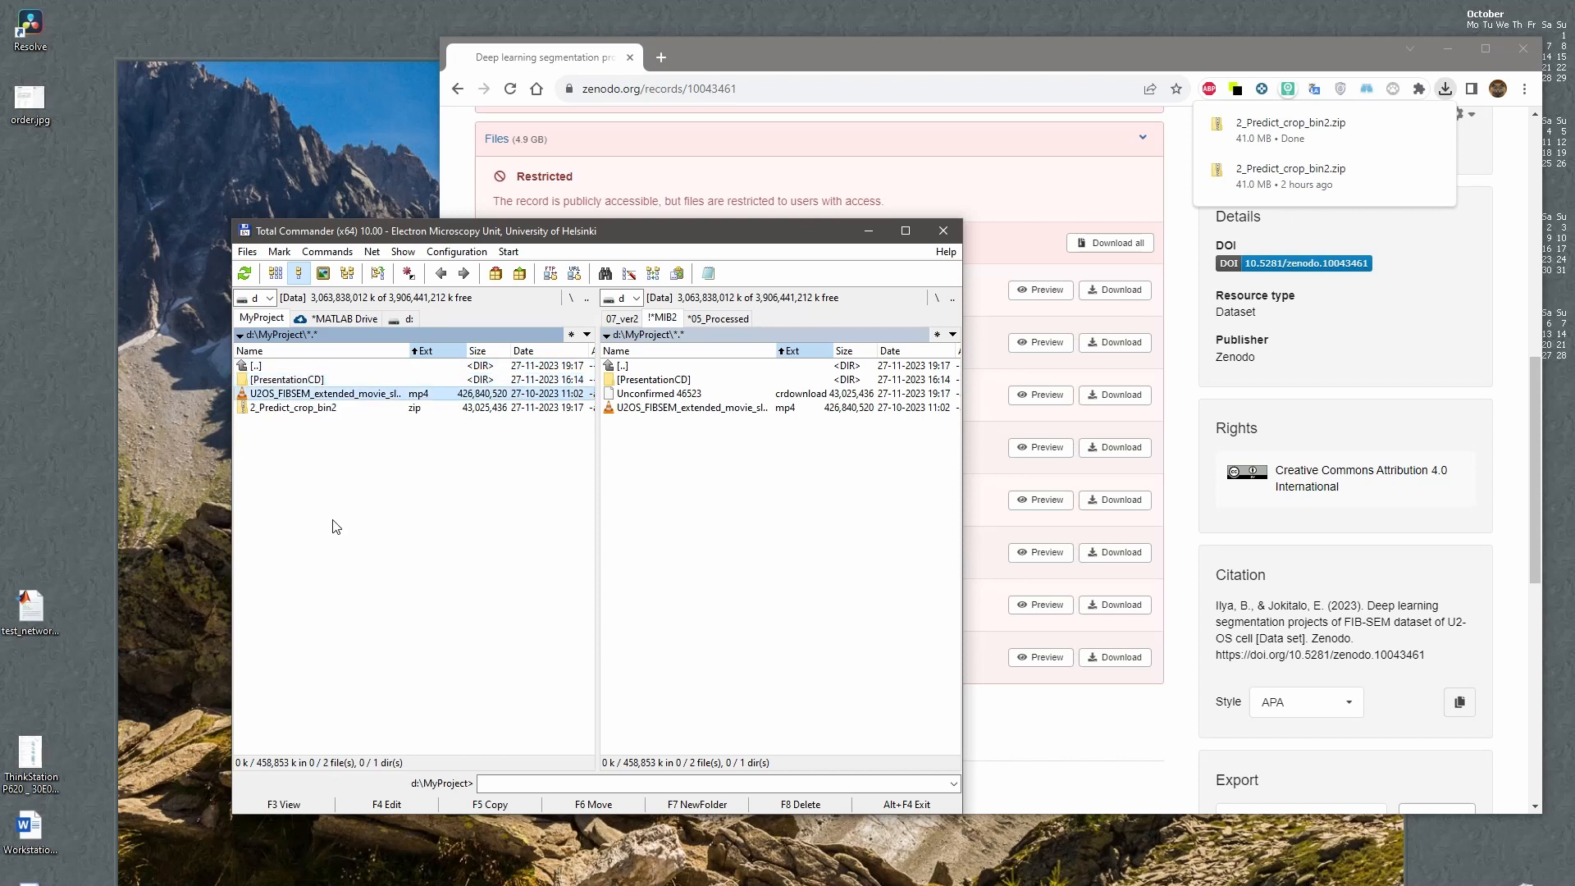
key(alt+F2)
key(Return)
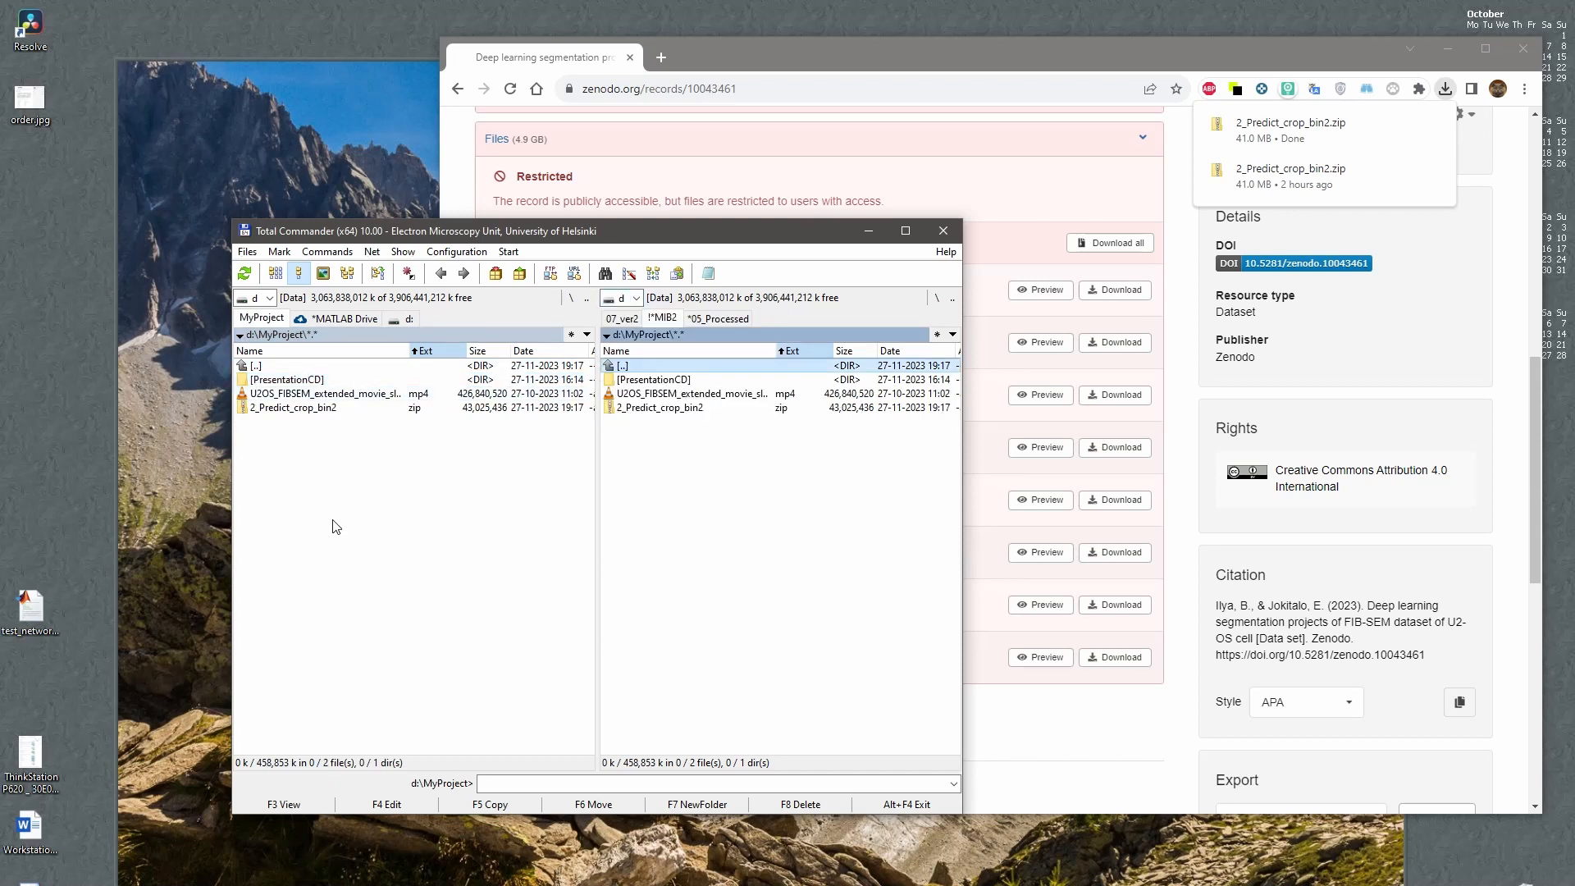
key(Down)
key(F7)
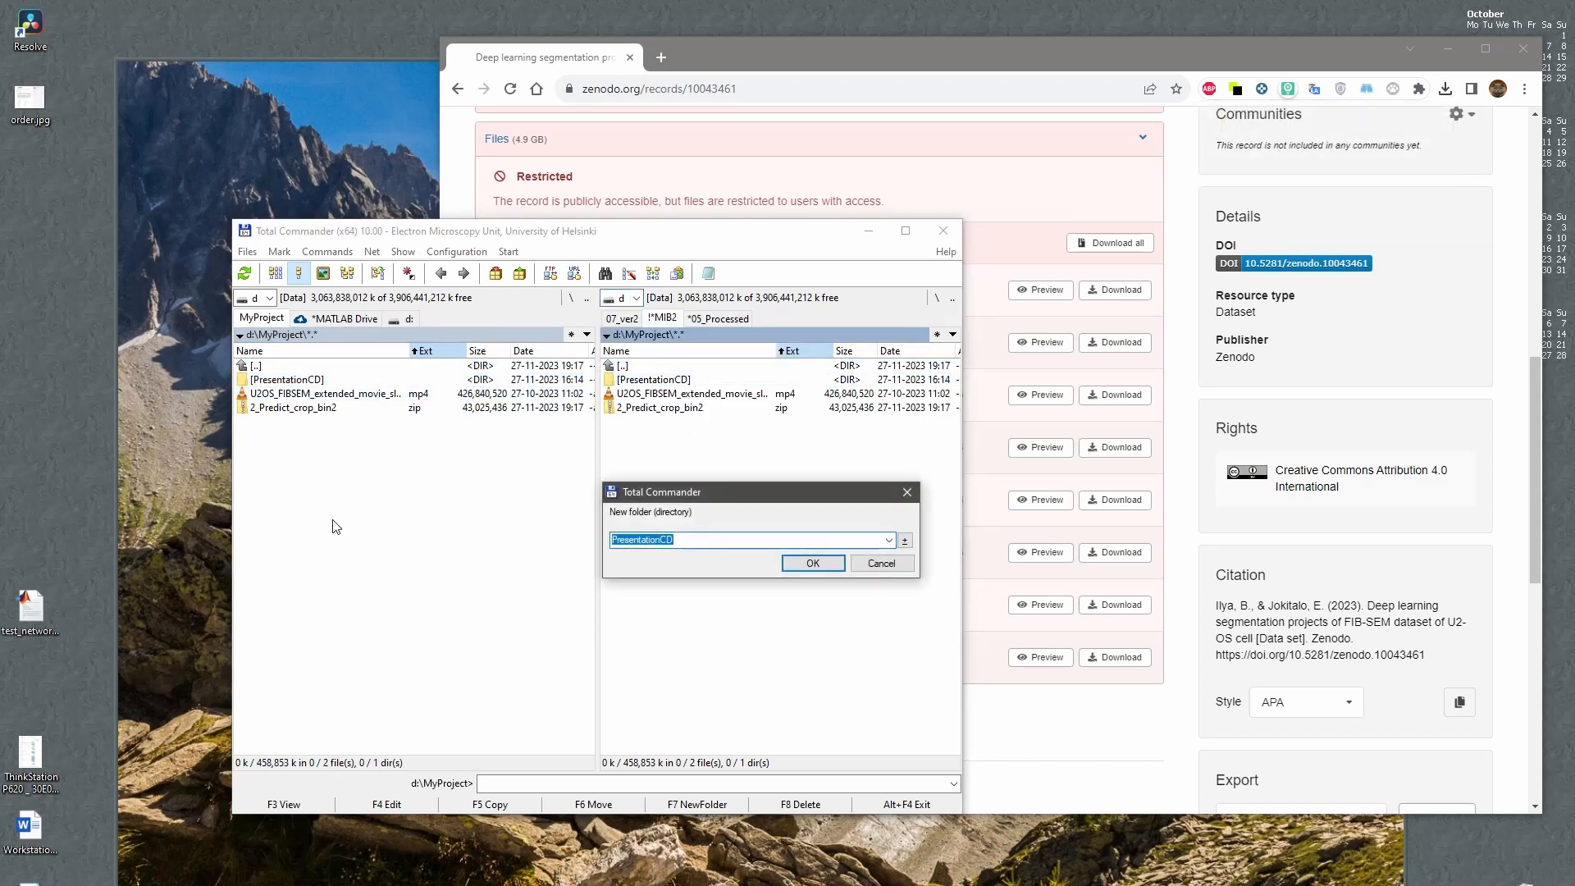
text(CNN)
key(Return)
key(Return)
key(Tab)
key(Tab)
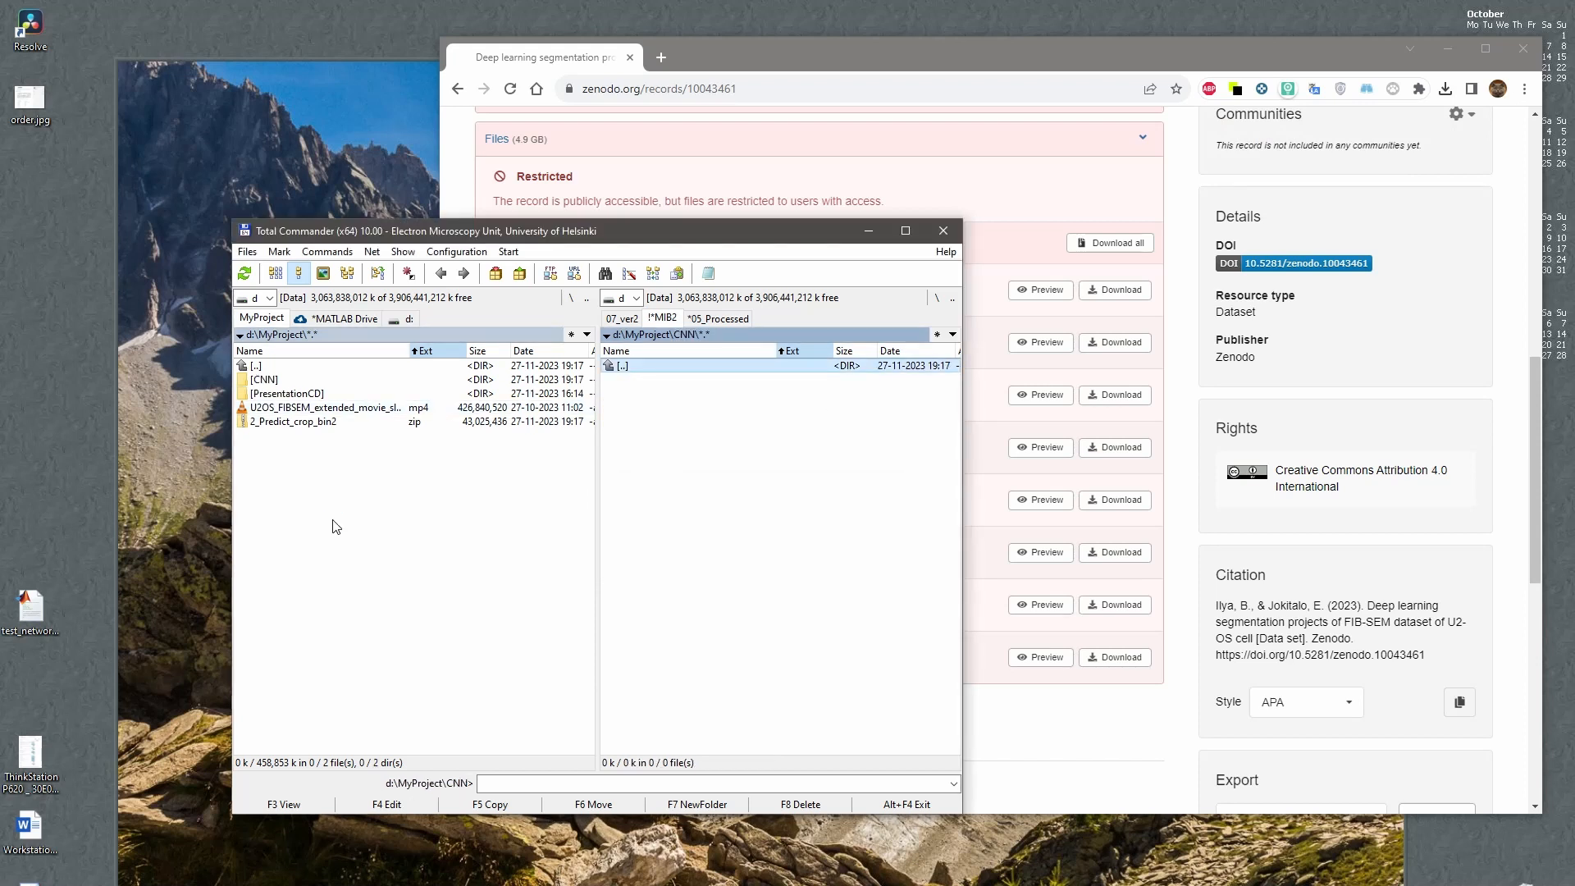
Extract the 2_Predict_crop_bin2 folder from the downloaded zip archive into d:\MyProject\CNN.
key(F7)
key(Escape)
key(Tab)
key(Down)
key(Return)
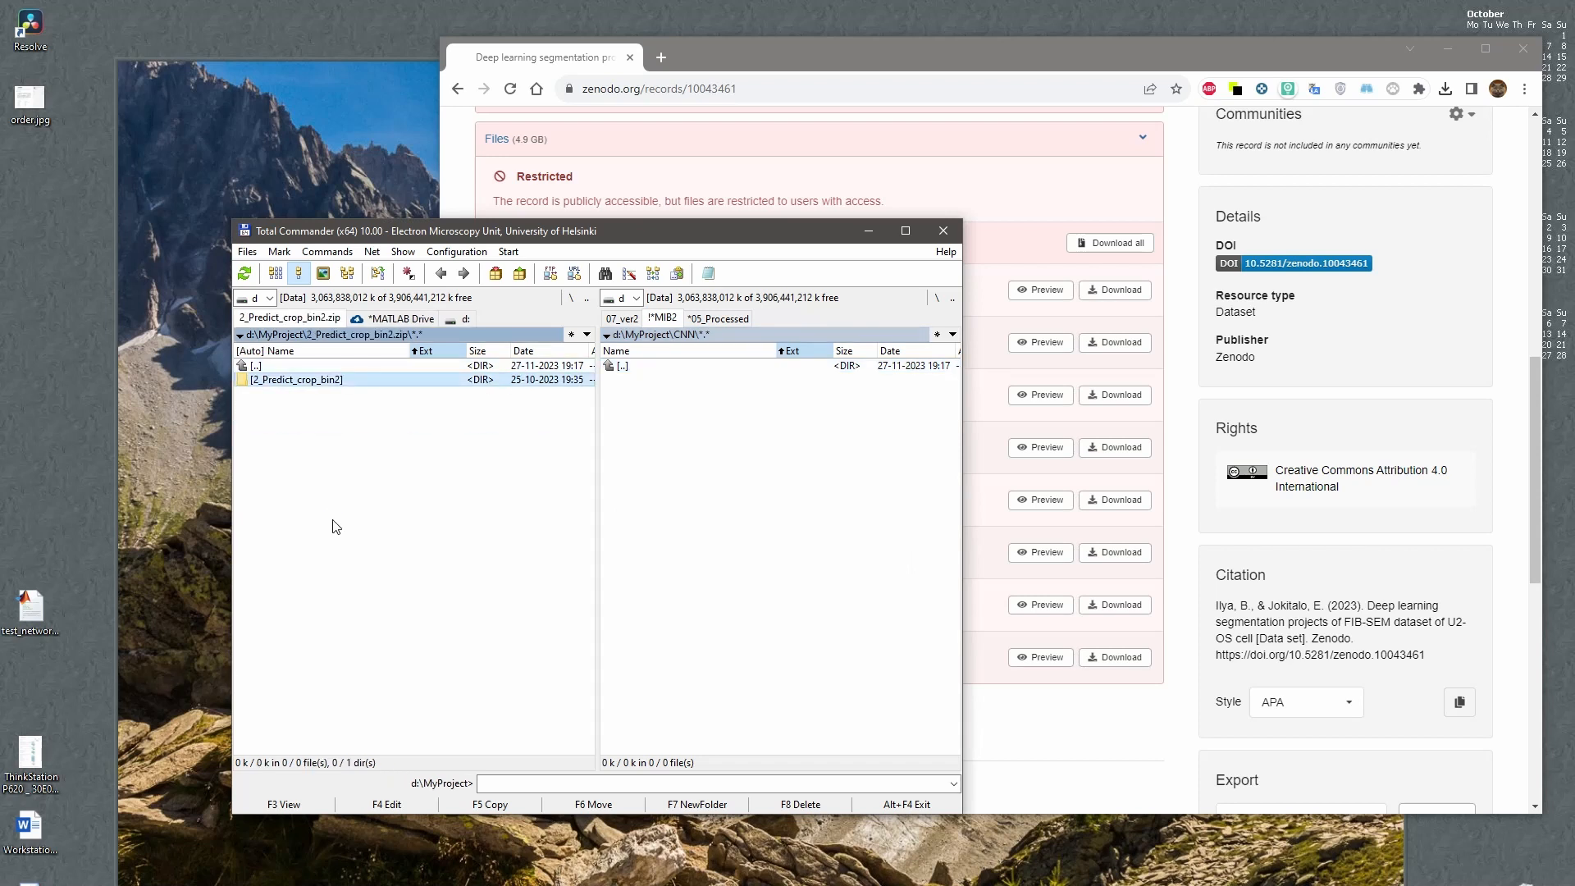
key(F5)
key(Return)
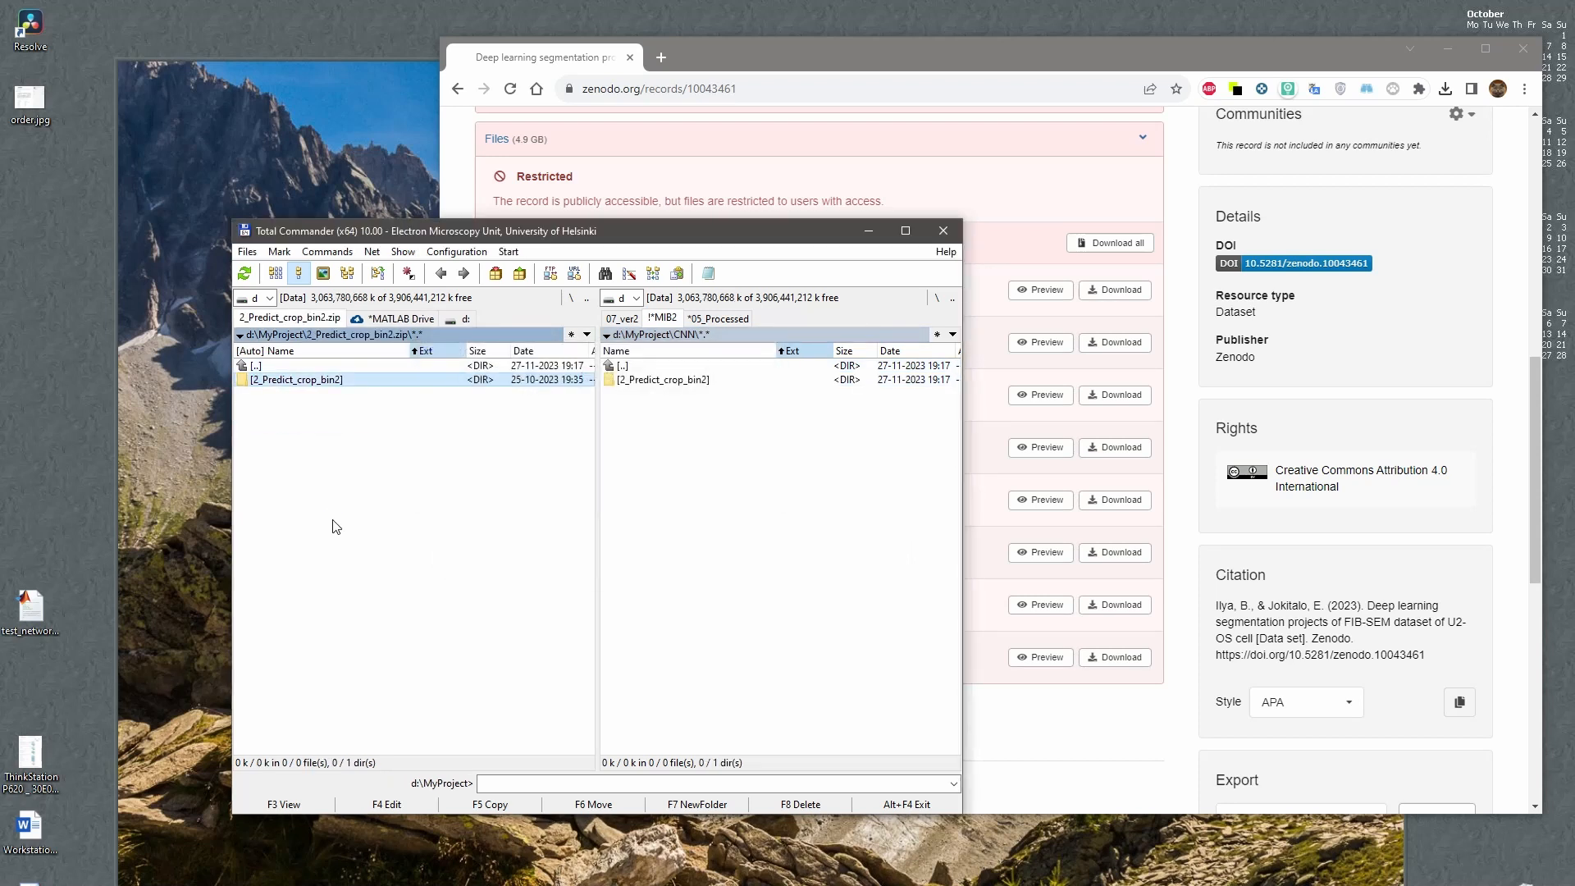
Inspect the Images subfolder of the extracted 2_Predict_crop_bin2 folder and return to the CNN folder.
key(Tab)
key(Down)
key(Return)
key(Down)
key(Return)
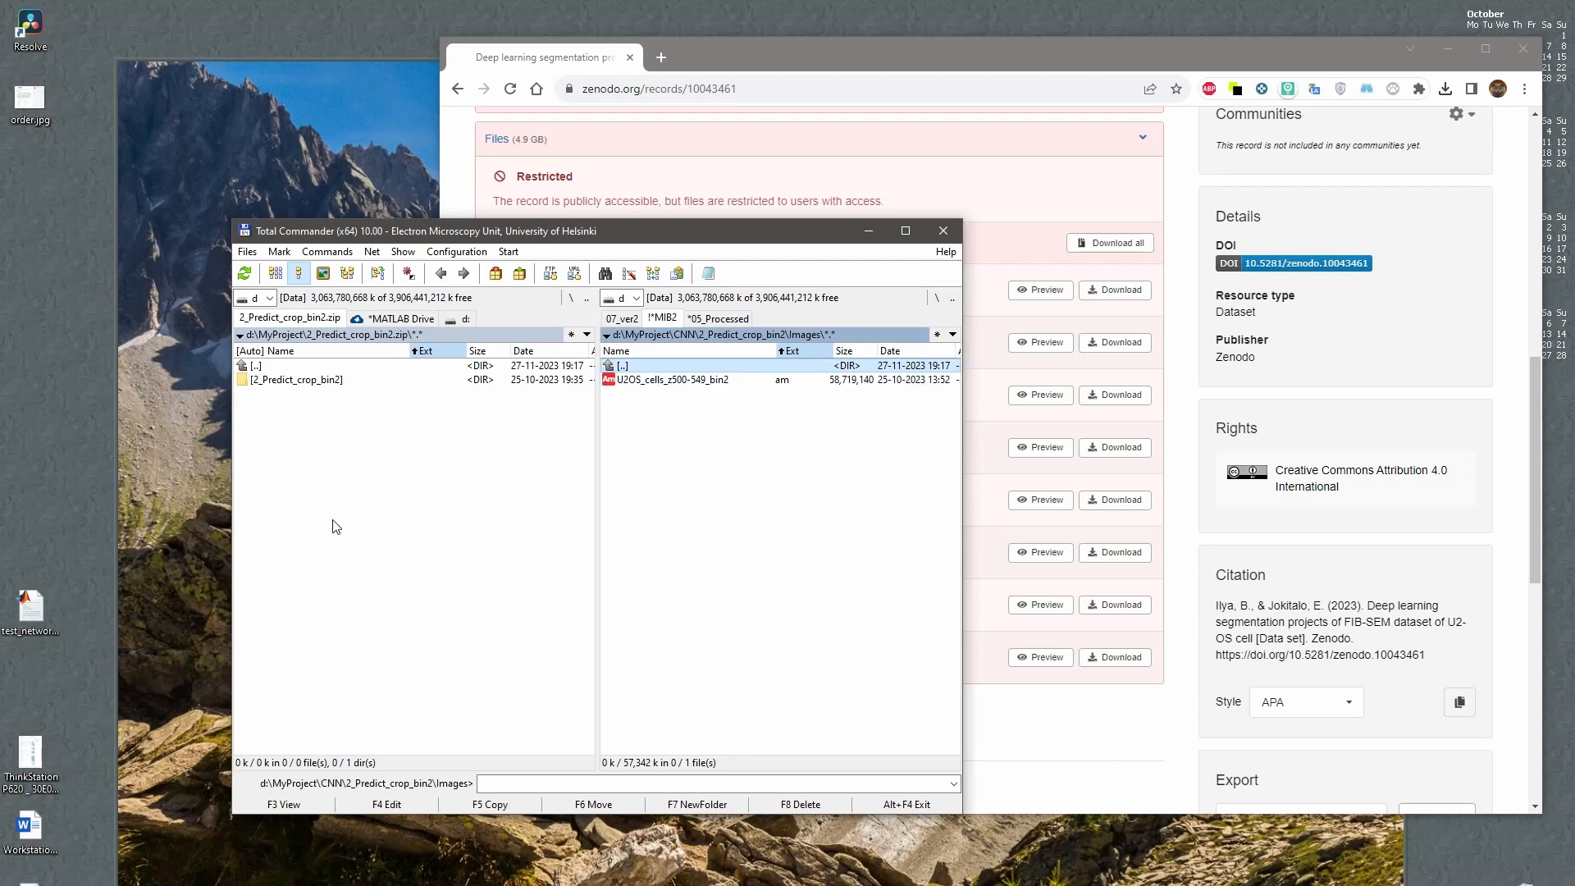
key(BackSpace)
key(BackSpace)
Leave the archive and delete 2_Predict_crop_bin2.zip from d:\MyProject.
key(Tab)
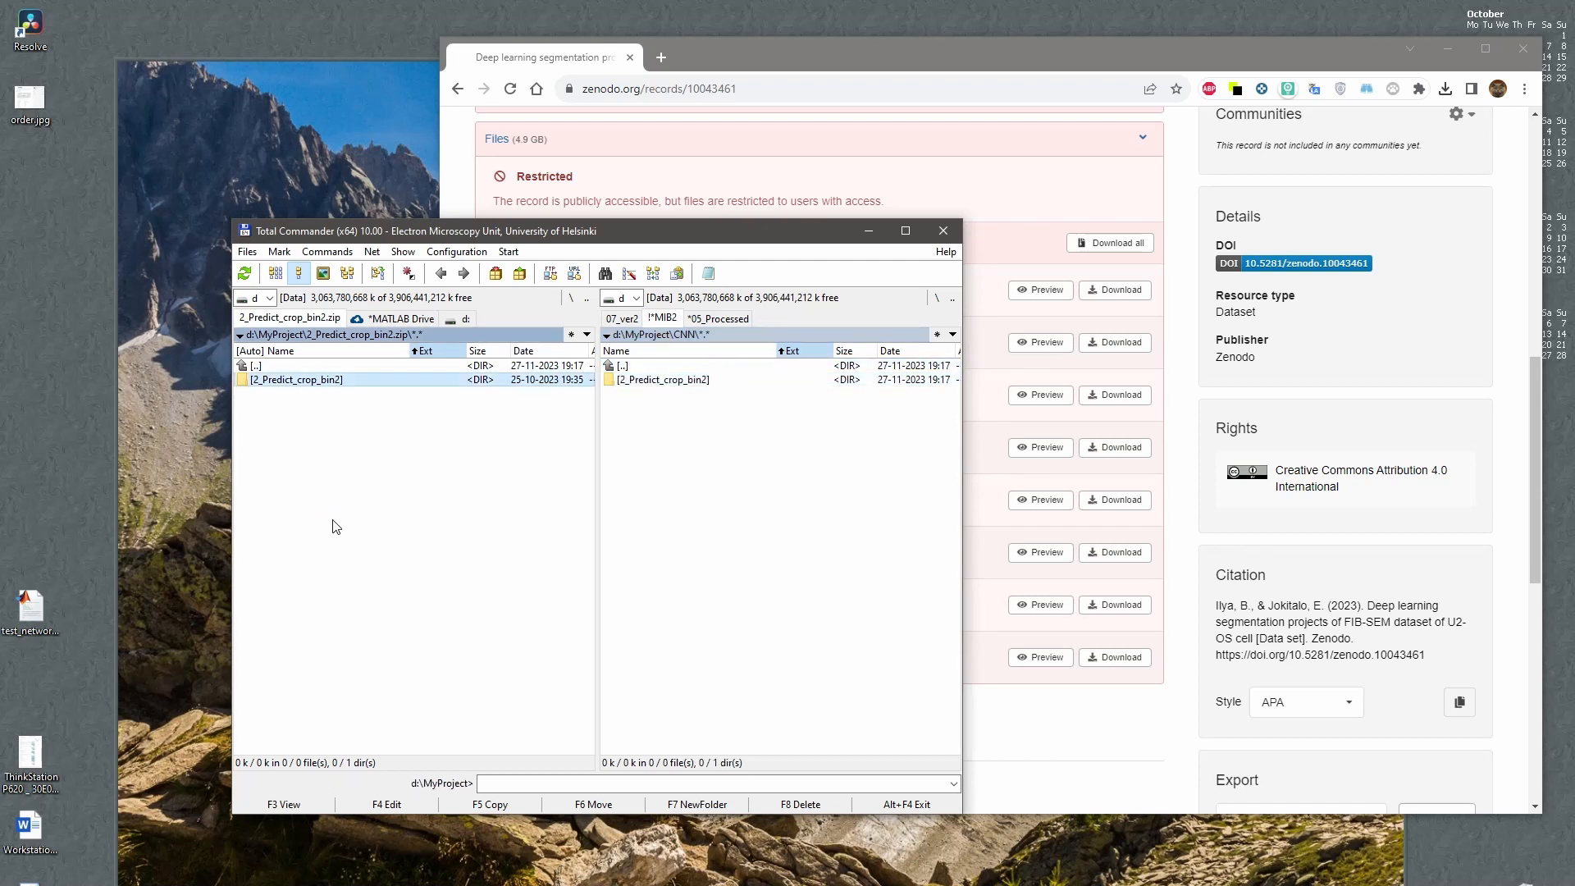
key(BackSpace)
key(Delete)
key(Return)
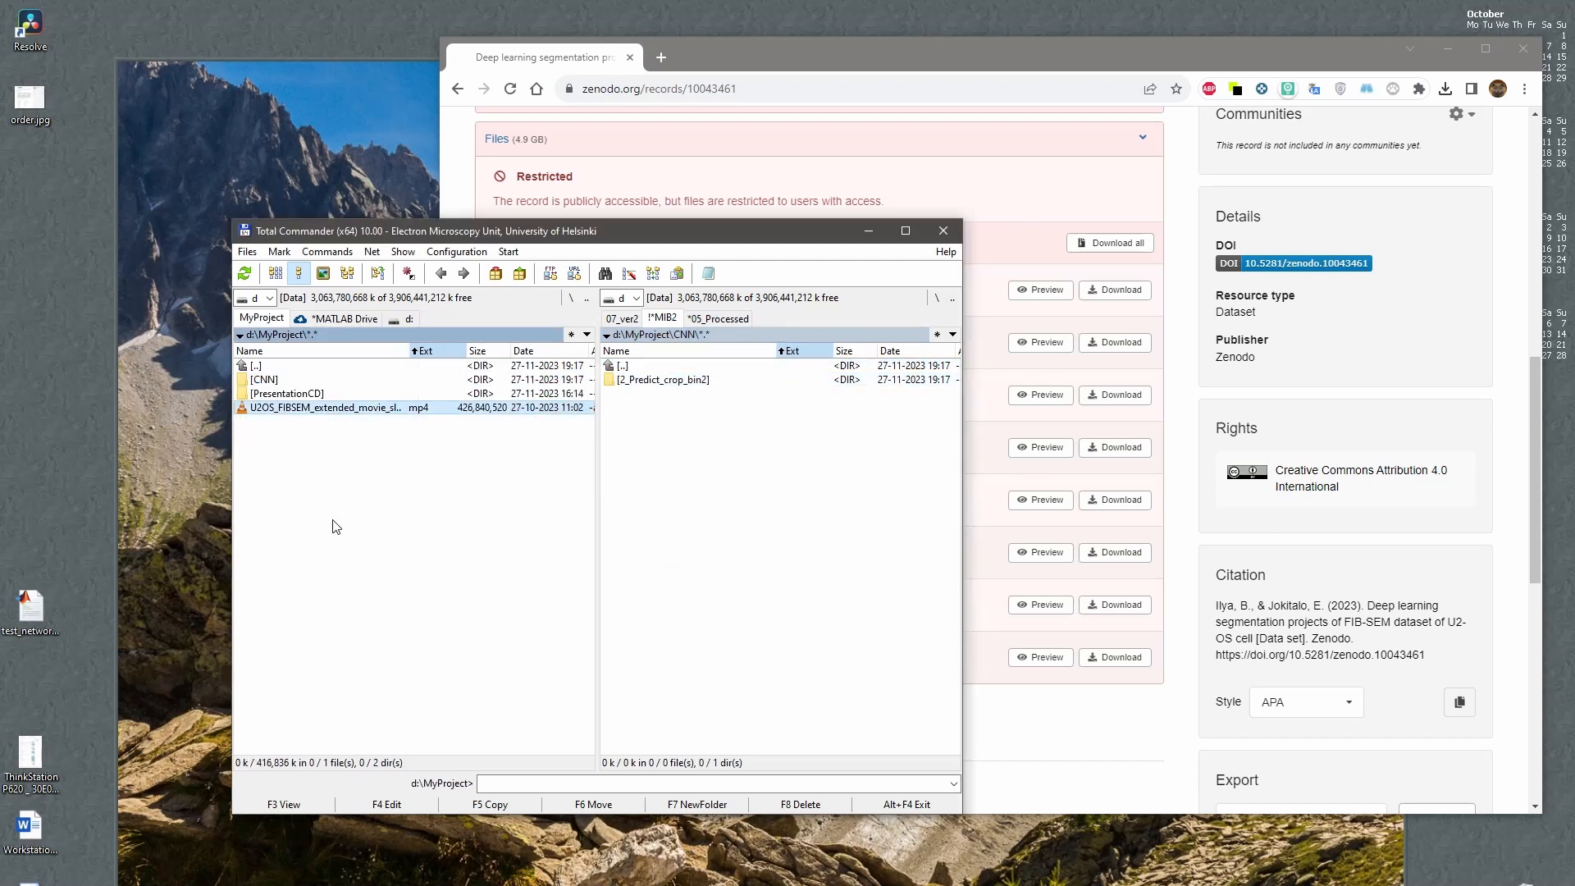
Browse to d:\MyProject\CNN\2_Predict_crop_bin2\Images and highlight the U2OS_cells_z500-549_bin2 image file.
key(Up)
key(Up)
key(Return)
key(Down)
key(Return)
key(Down)
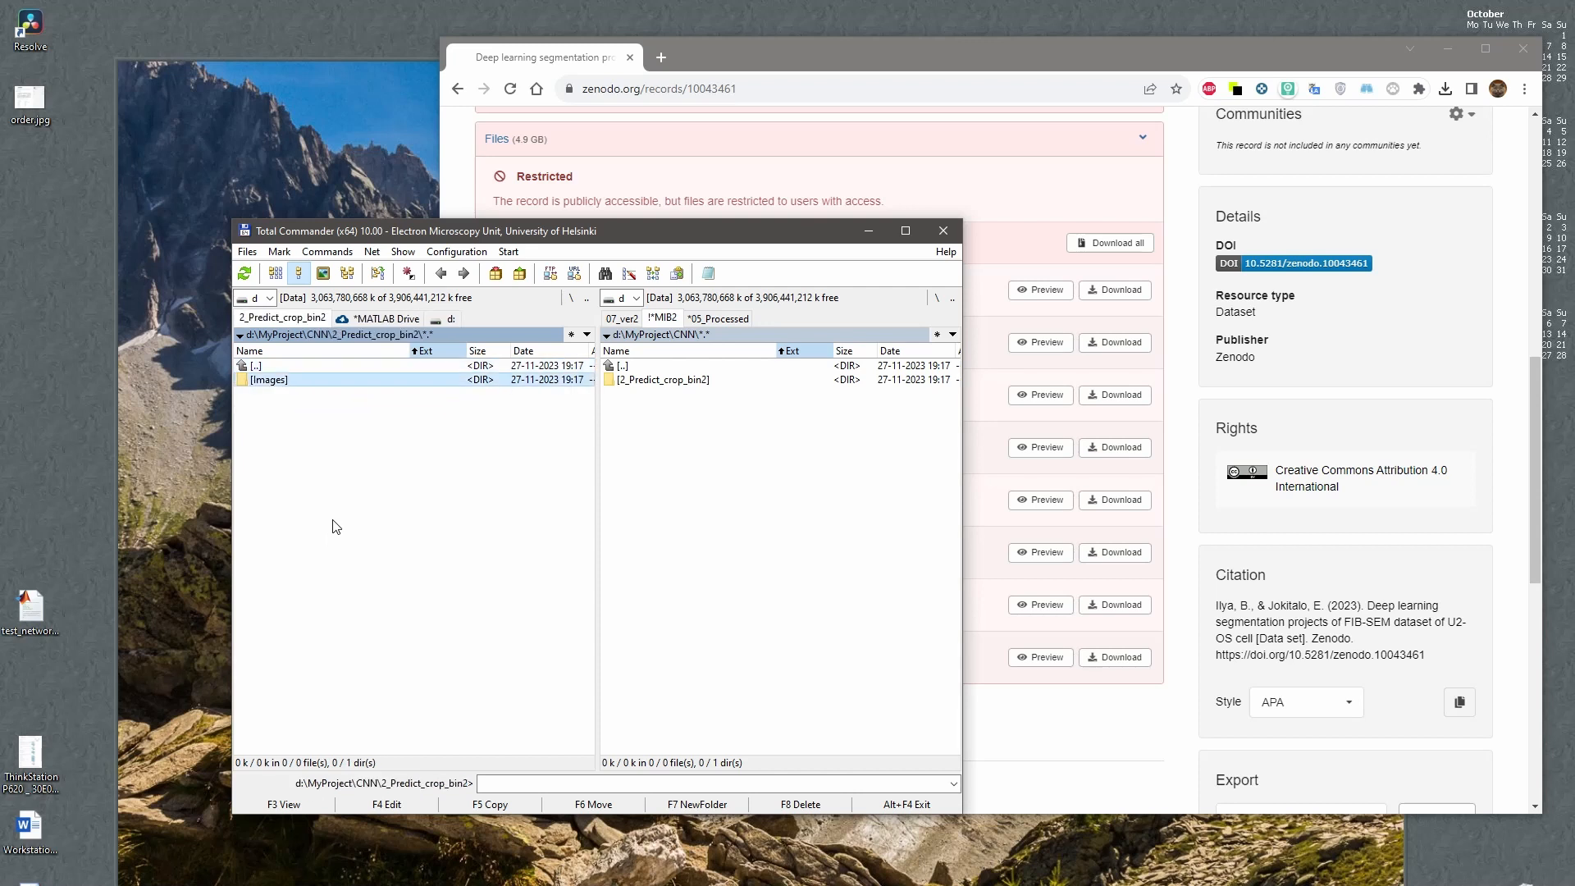
key(Return)
key(Down)
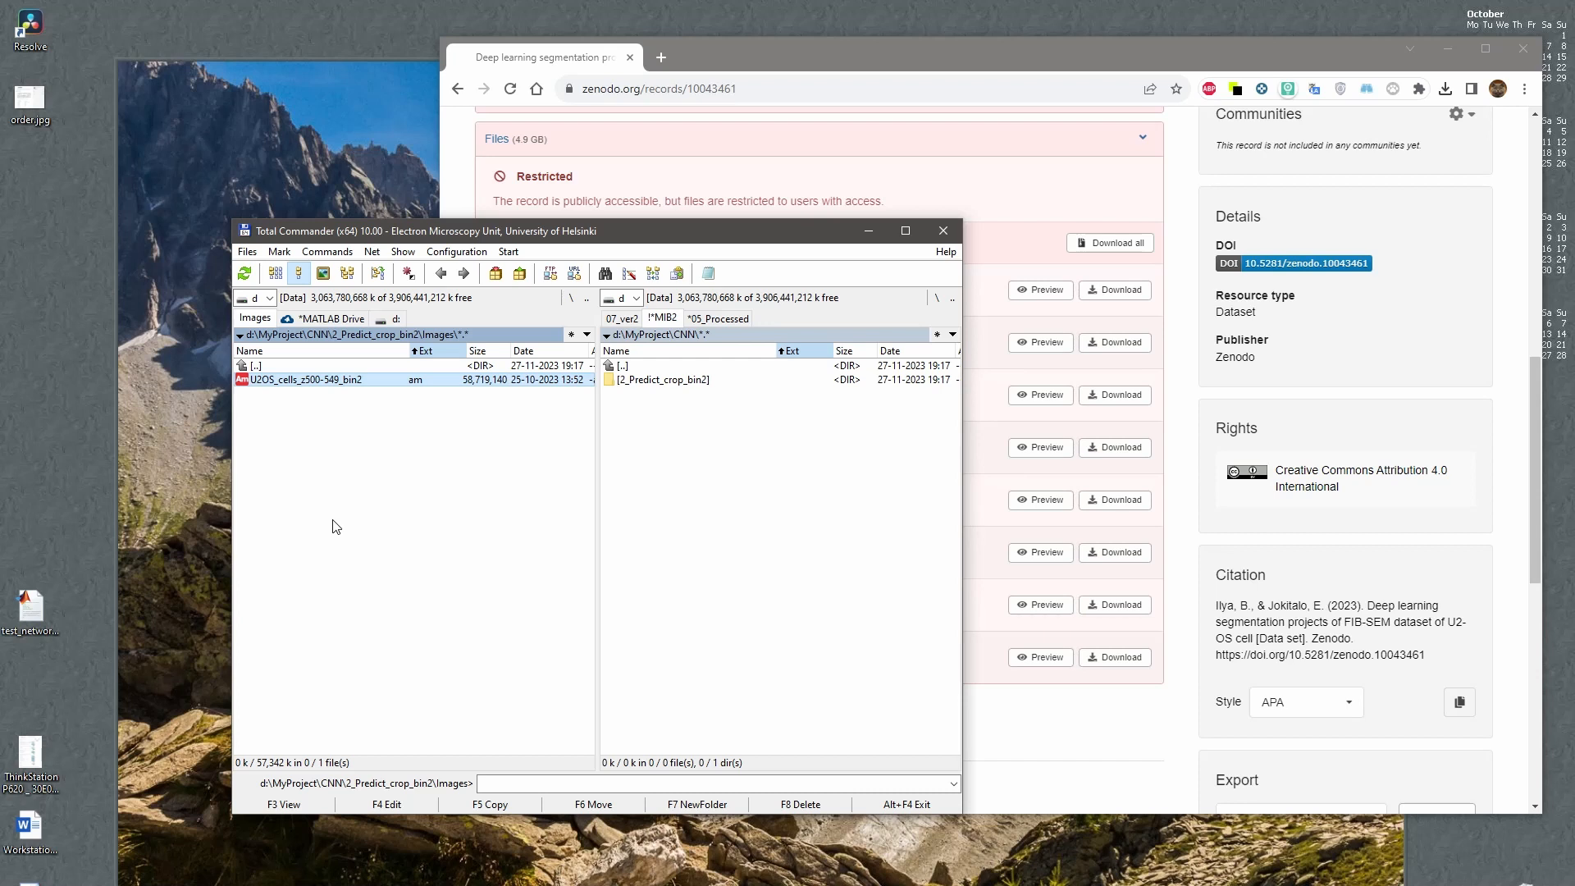
Switch to Microscopy Image Browser, close the datasets in buffers 1 and 2, and keep buffer 1 active.
key(alt+Tab)
drag(913, 77, 947, 79)
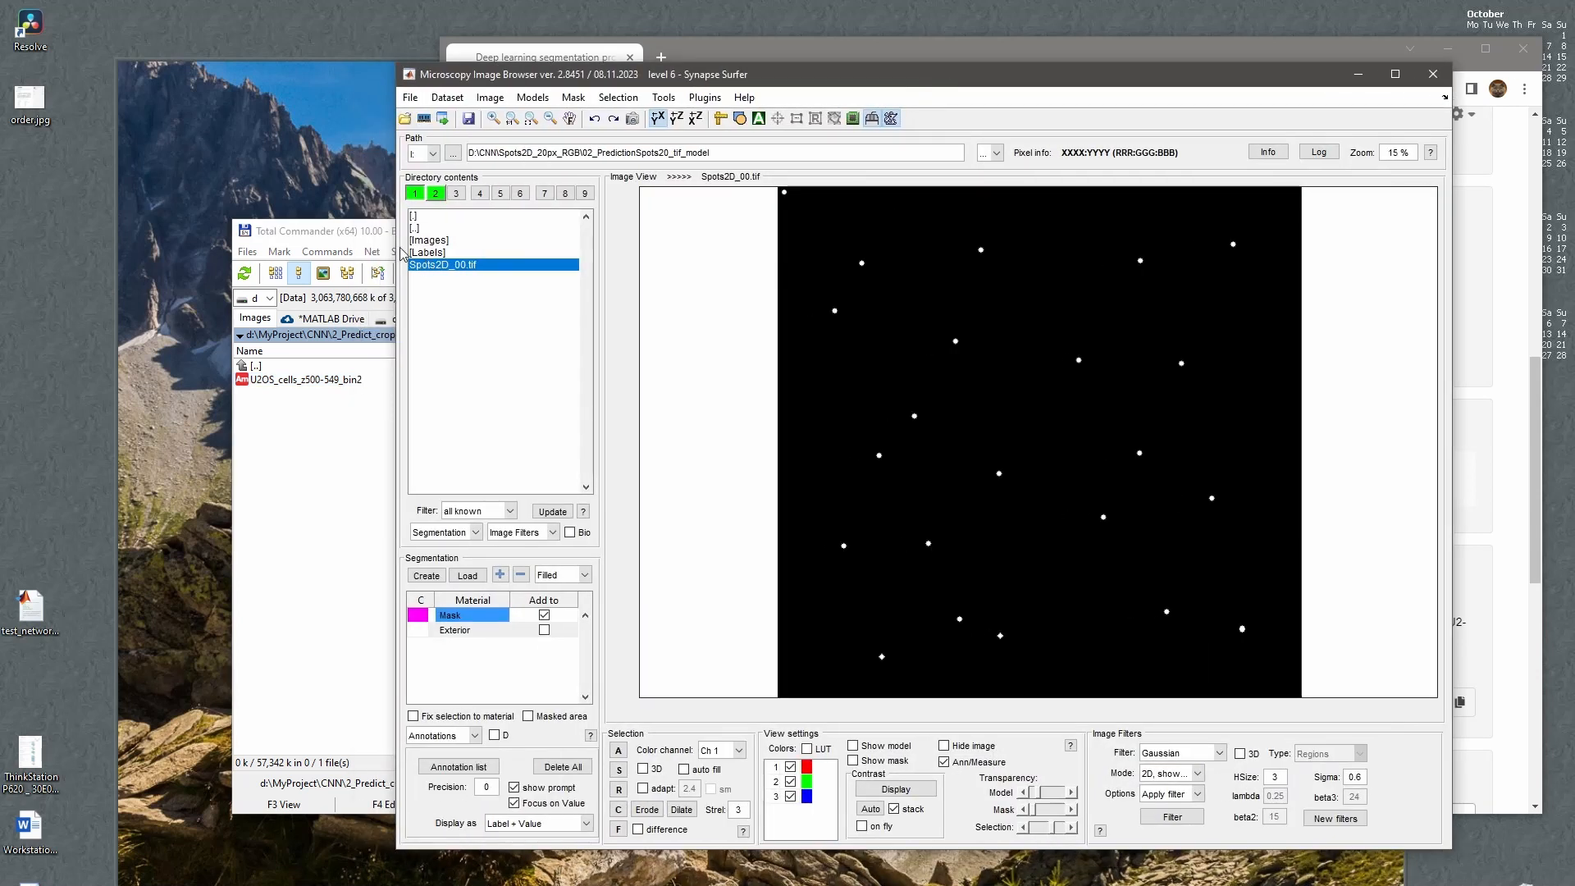
right_click(415, 193)
click(480, 303)
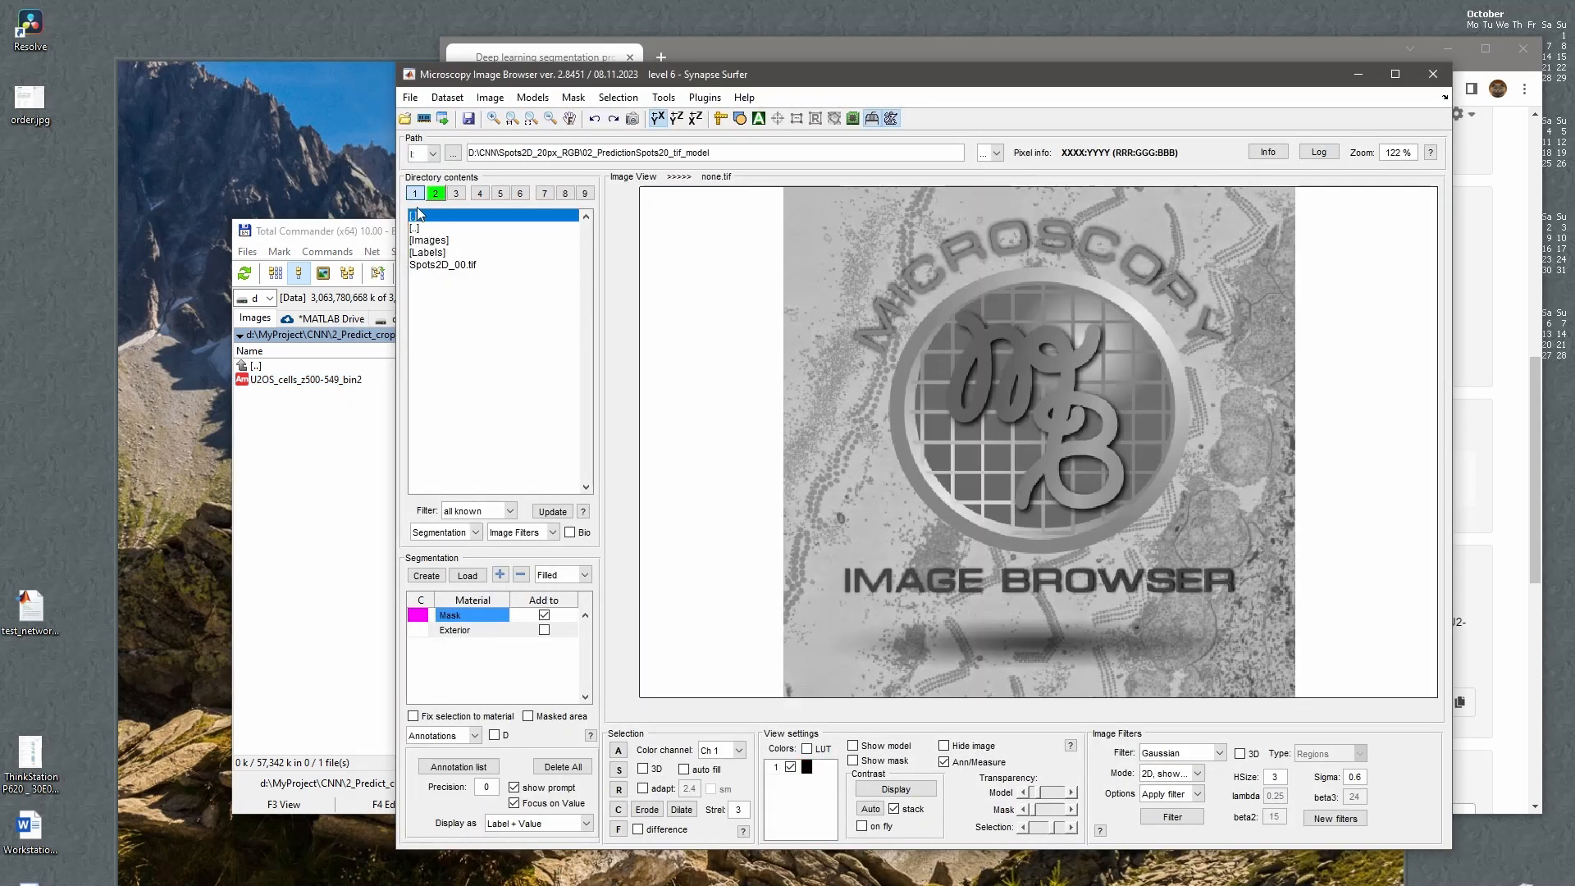
right_click(435, 194)
click(479, 302)
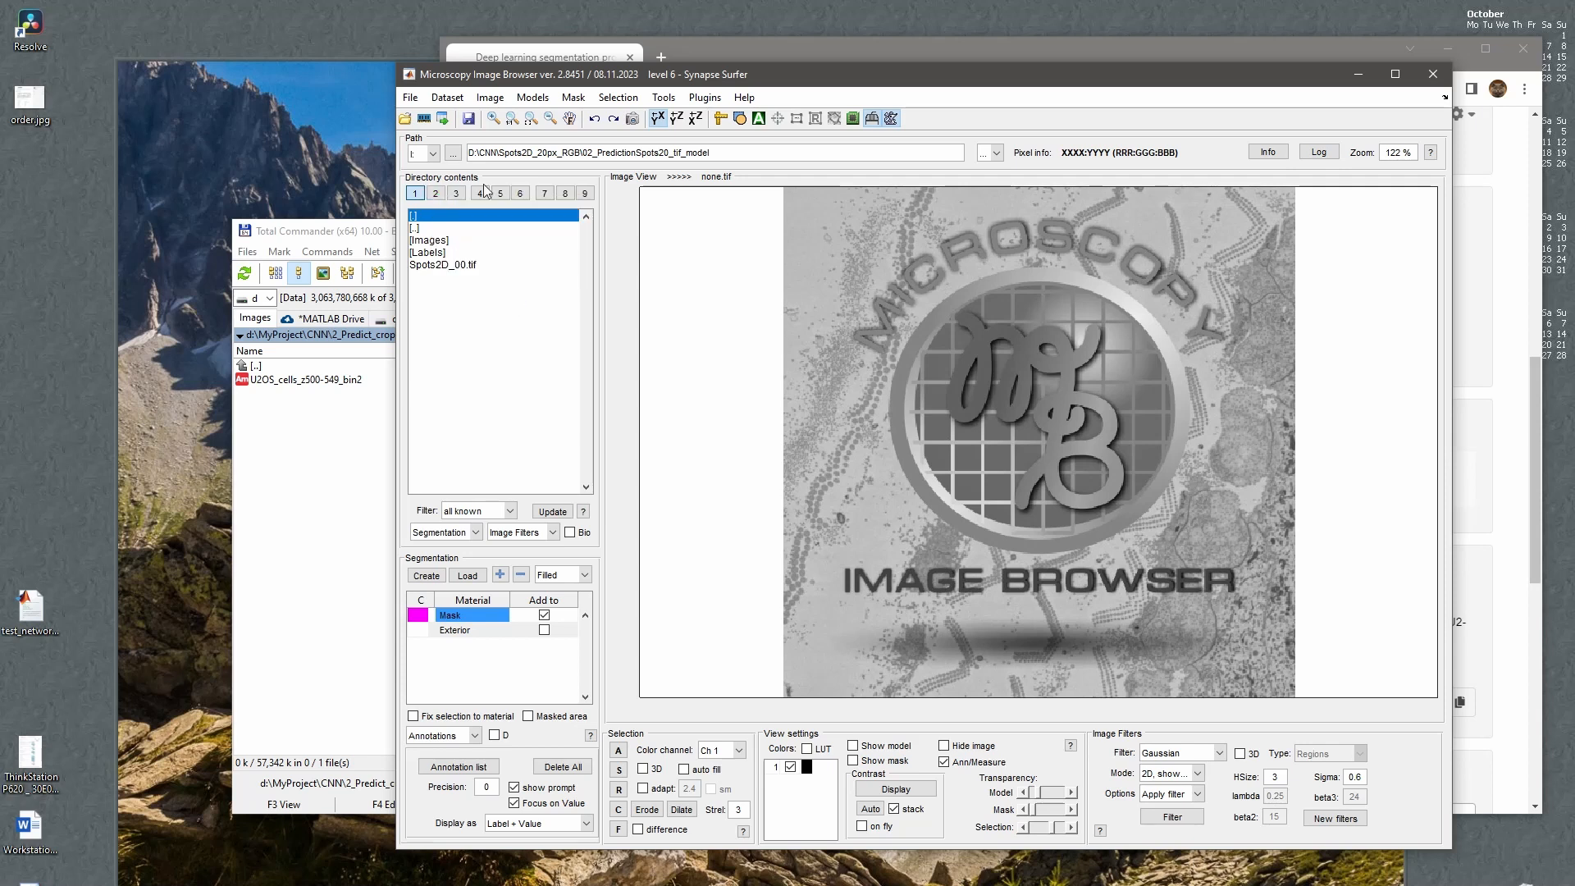
click(416, 194)
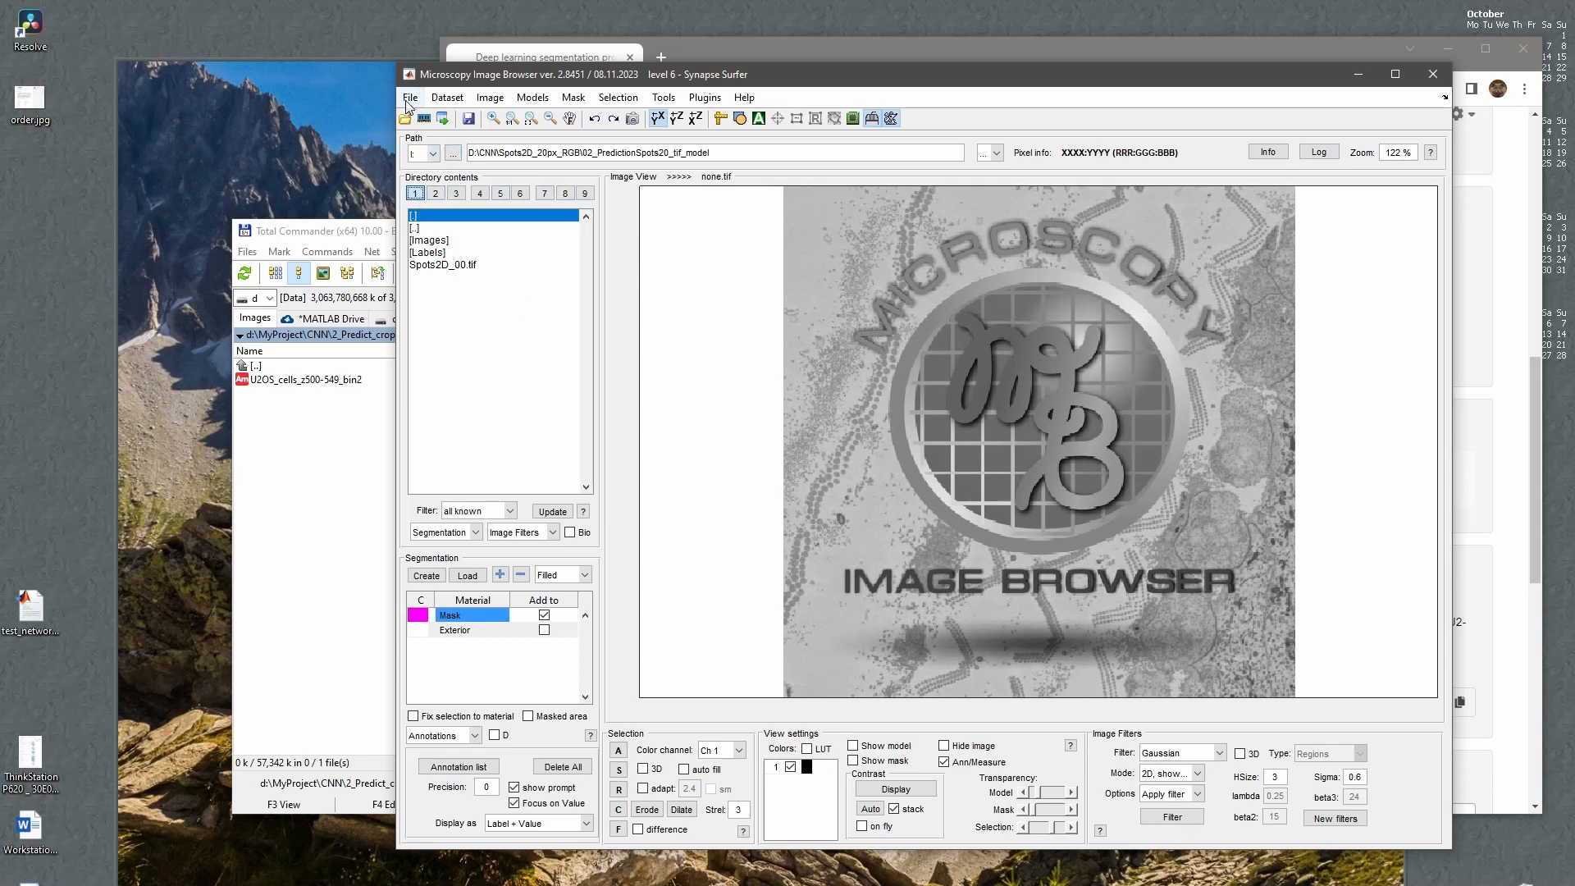
Start importing the DeepMIB example project Synthetic 2.5D large spots (121 Mb).
click(408, 100)
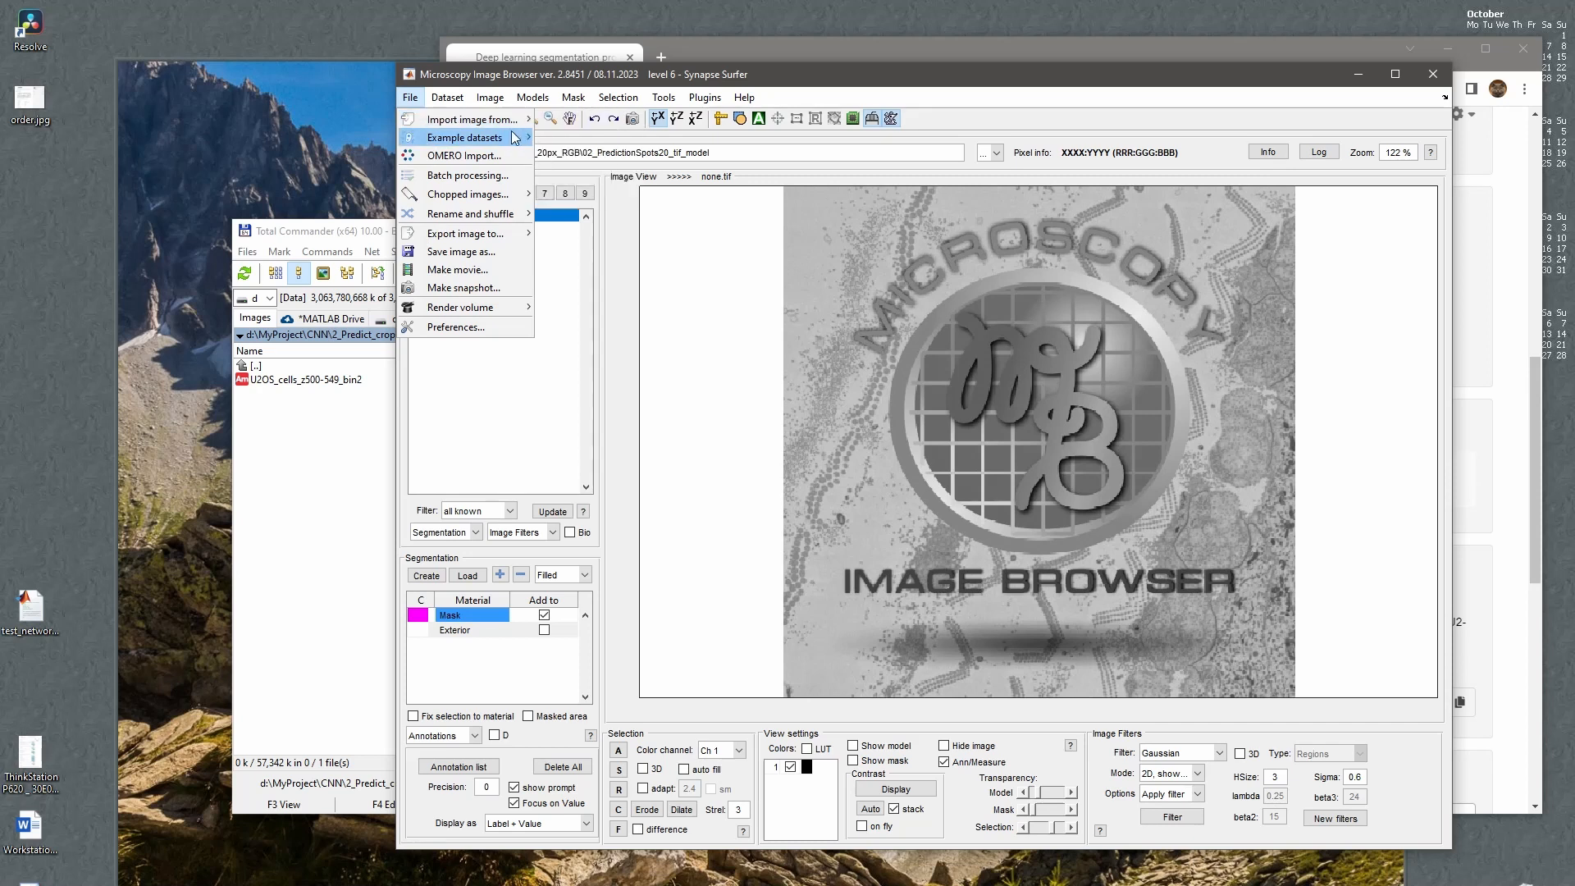
mouse_move(514, 138)
mouse_move(597, 141)
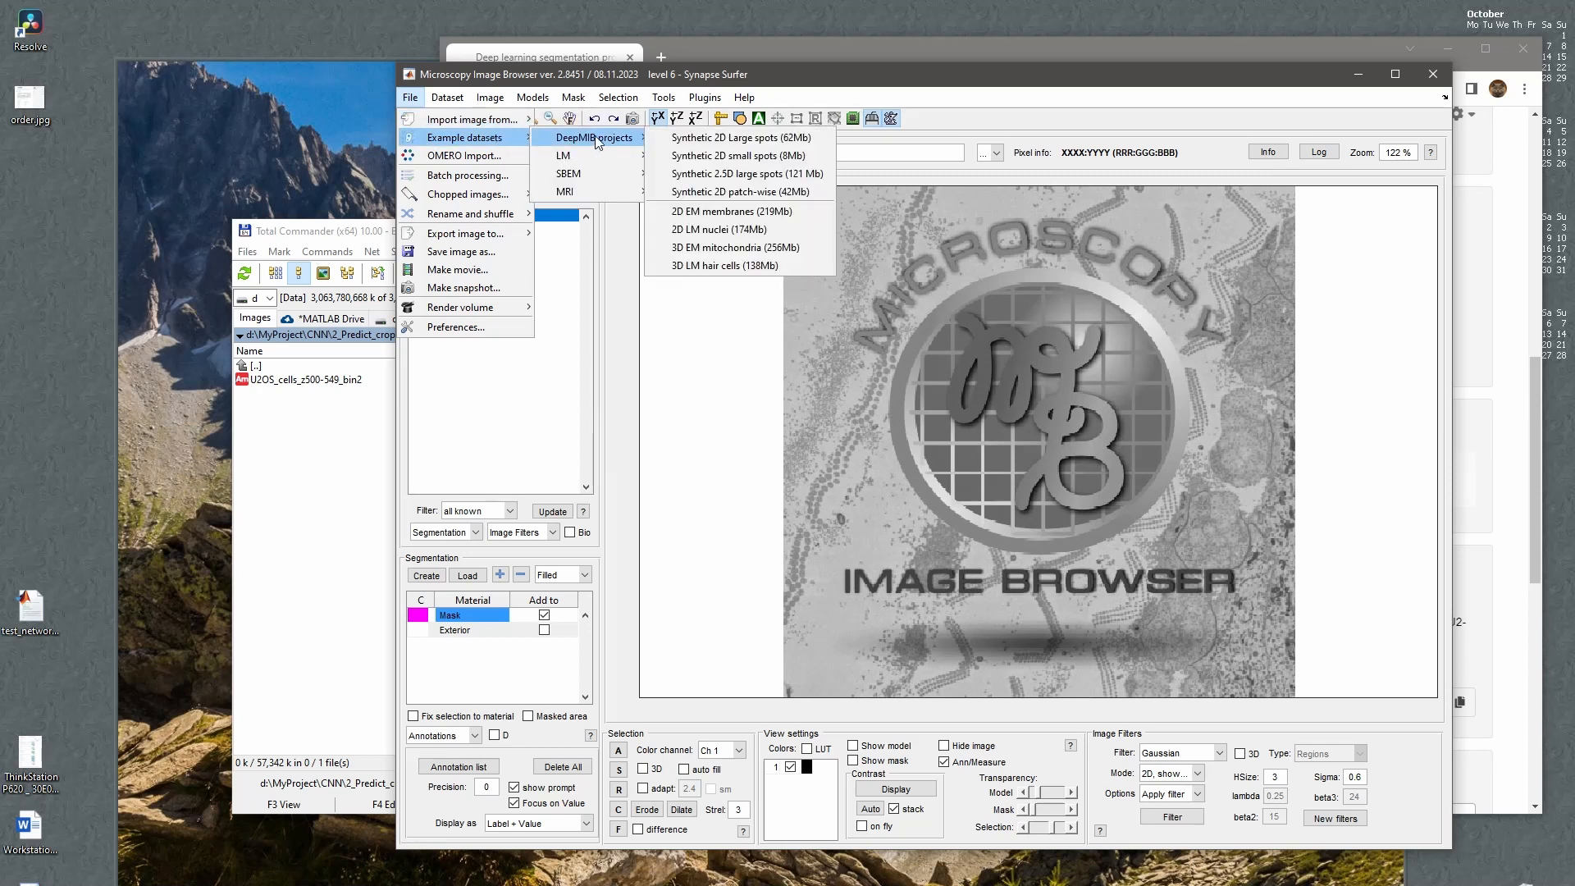
click(769, 174)
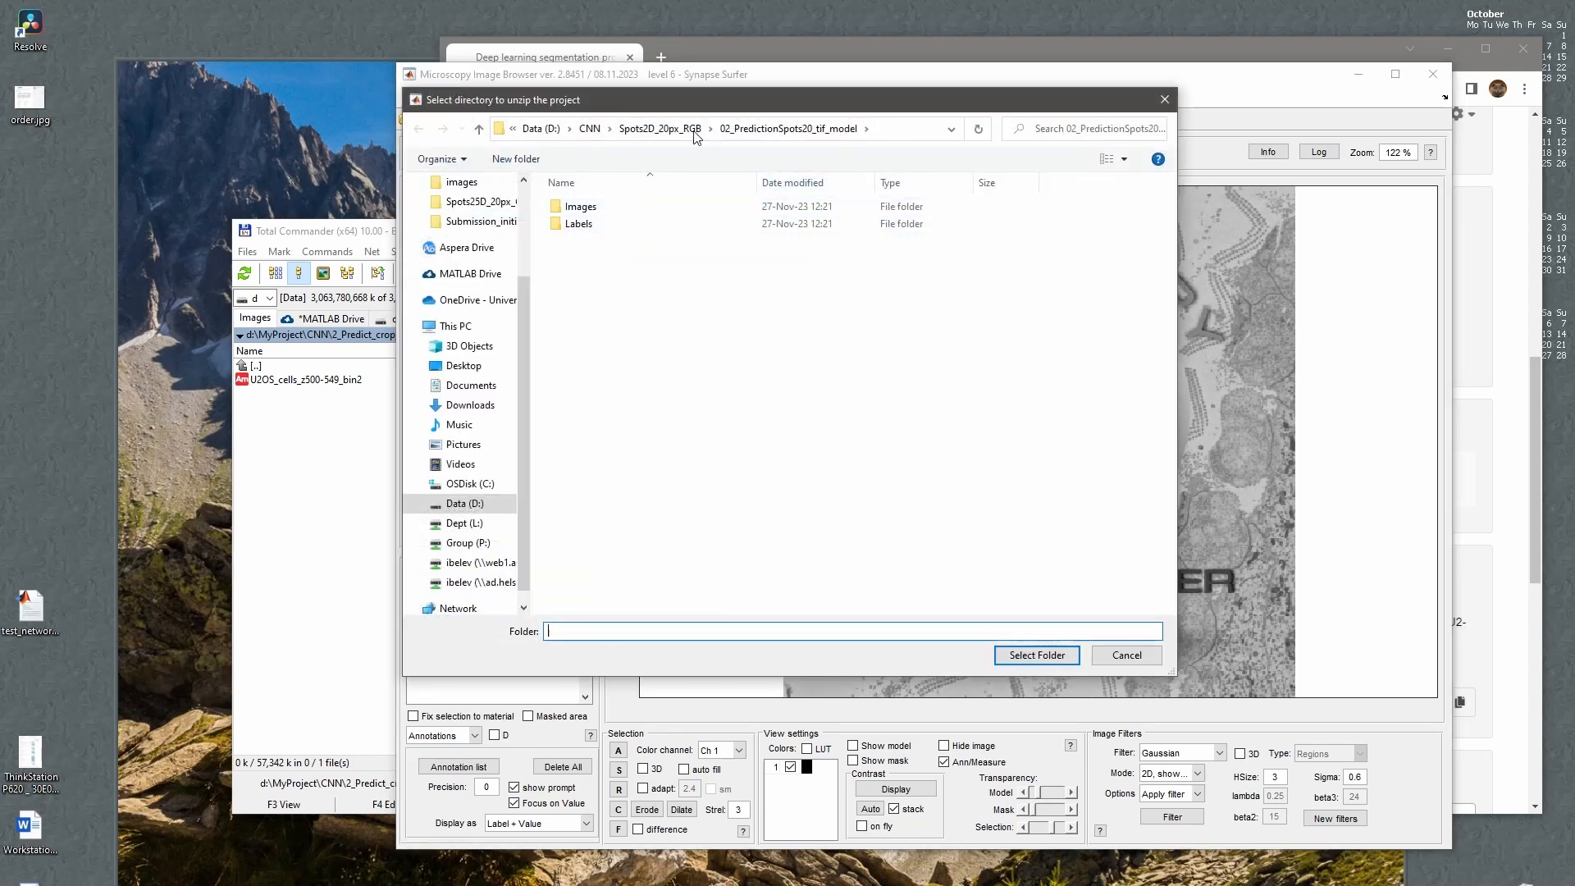
Copy the project path from Total Commander and use it to bring the unzip destination to D:\MyProject.
click(303, 423)
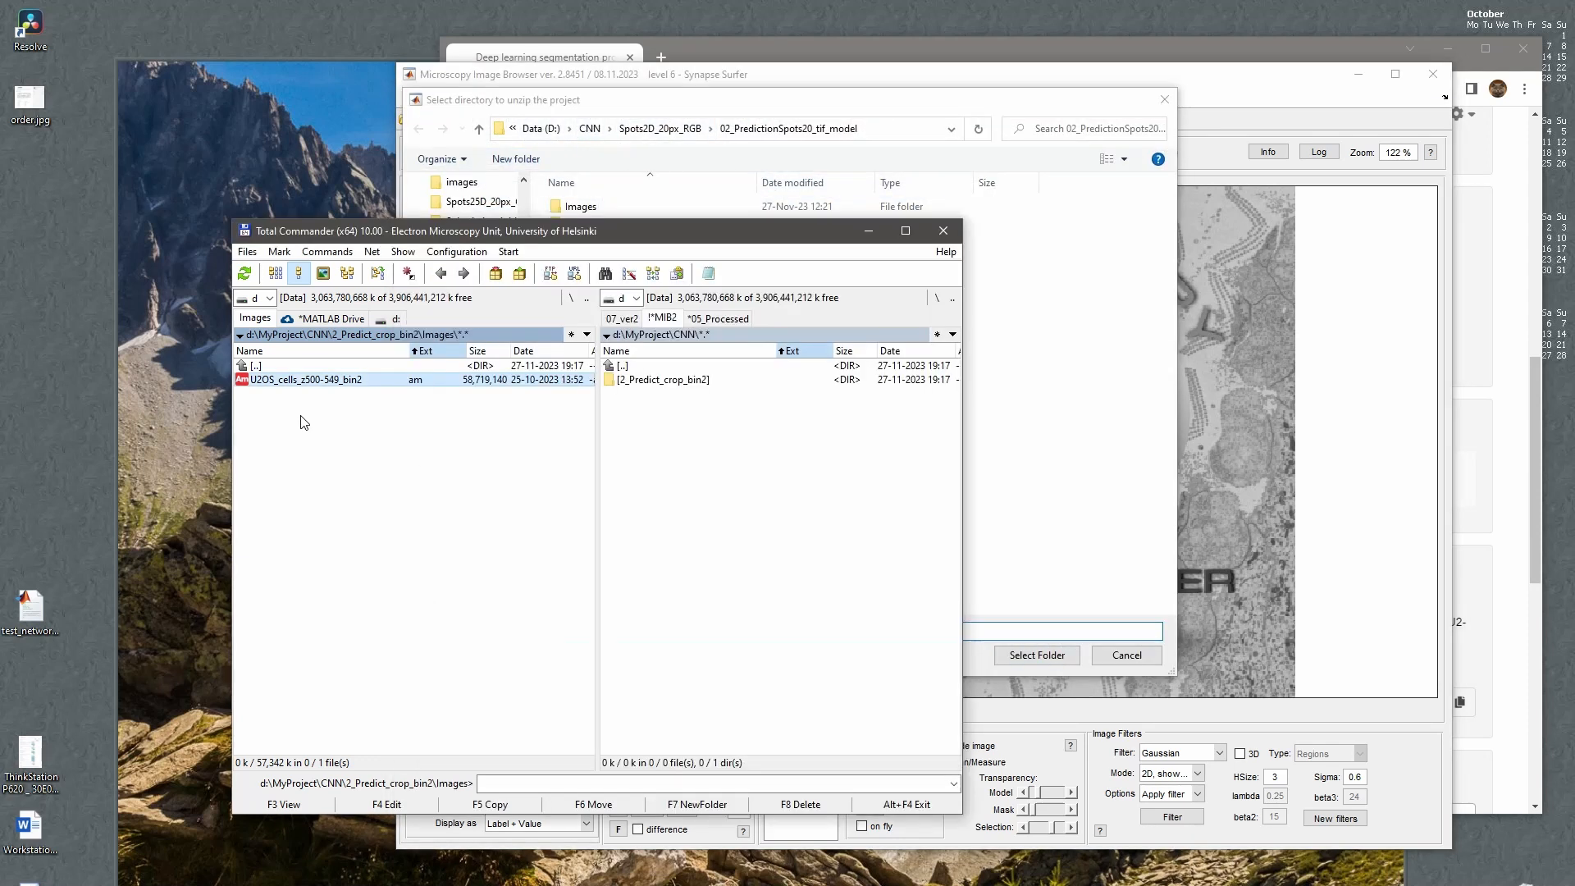
key(BackSpace)
key(BackSpace)
key(BackSpace)
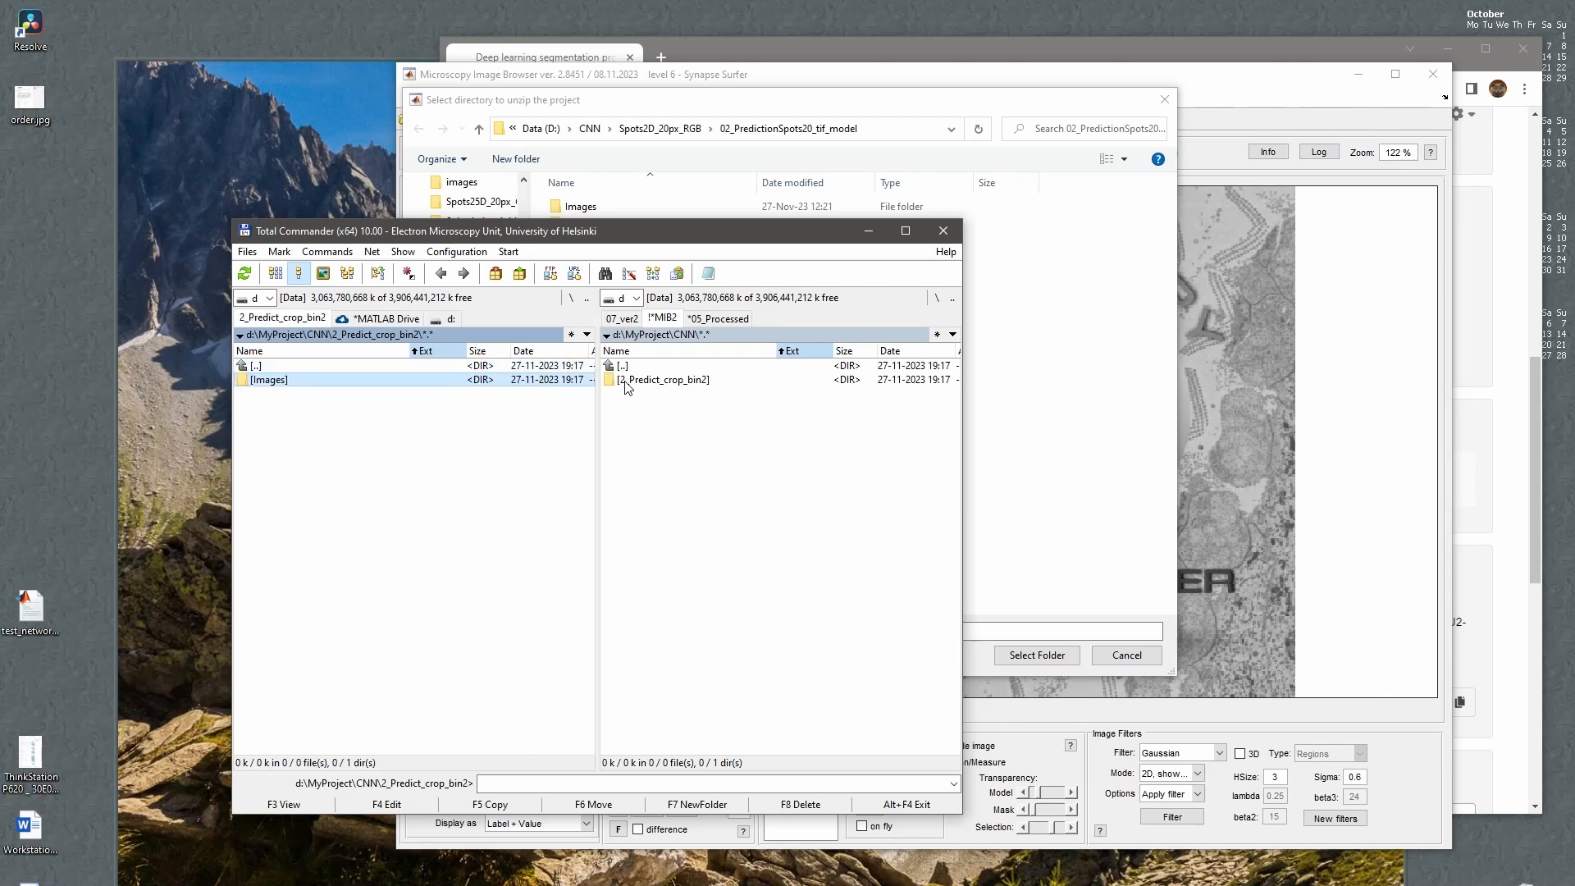
key(F5)
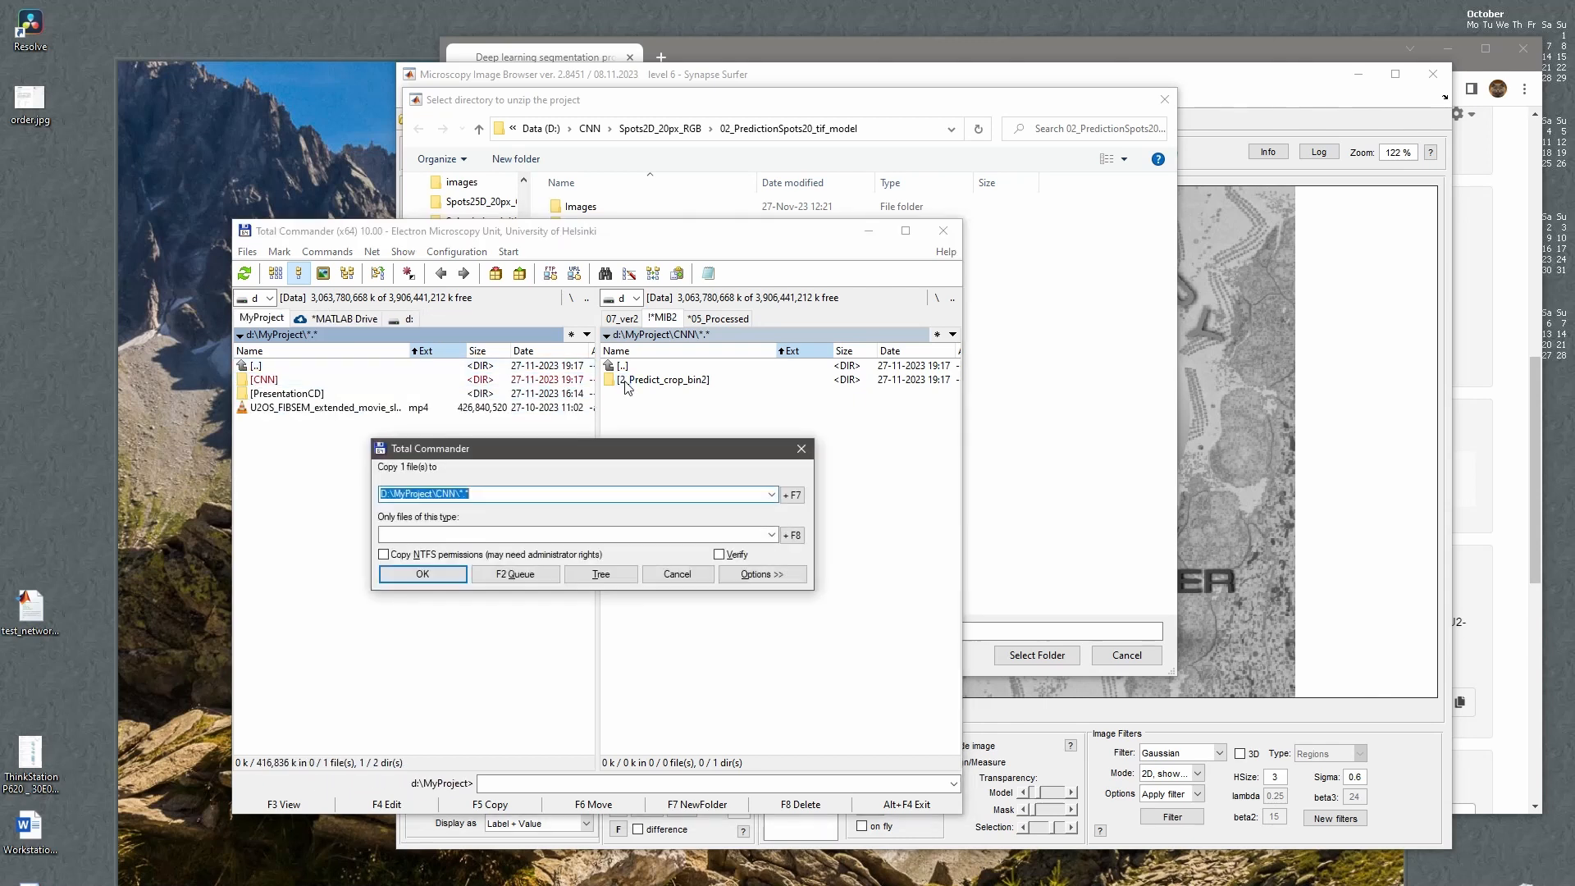
key(Escape)
click(886, 136)
text(D:\MyProject\CNN\*.*)
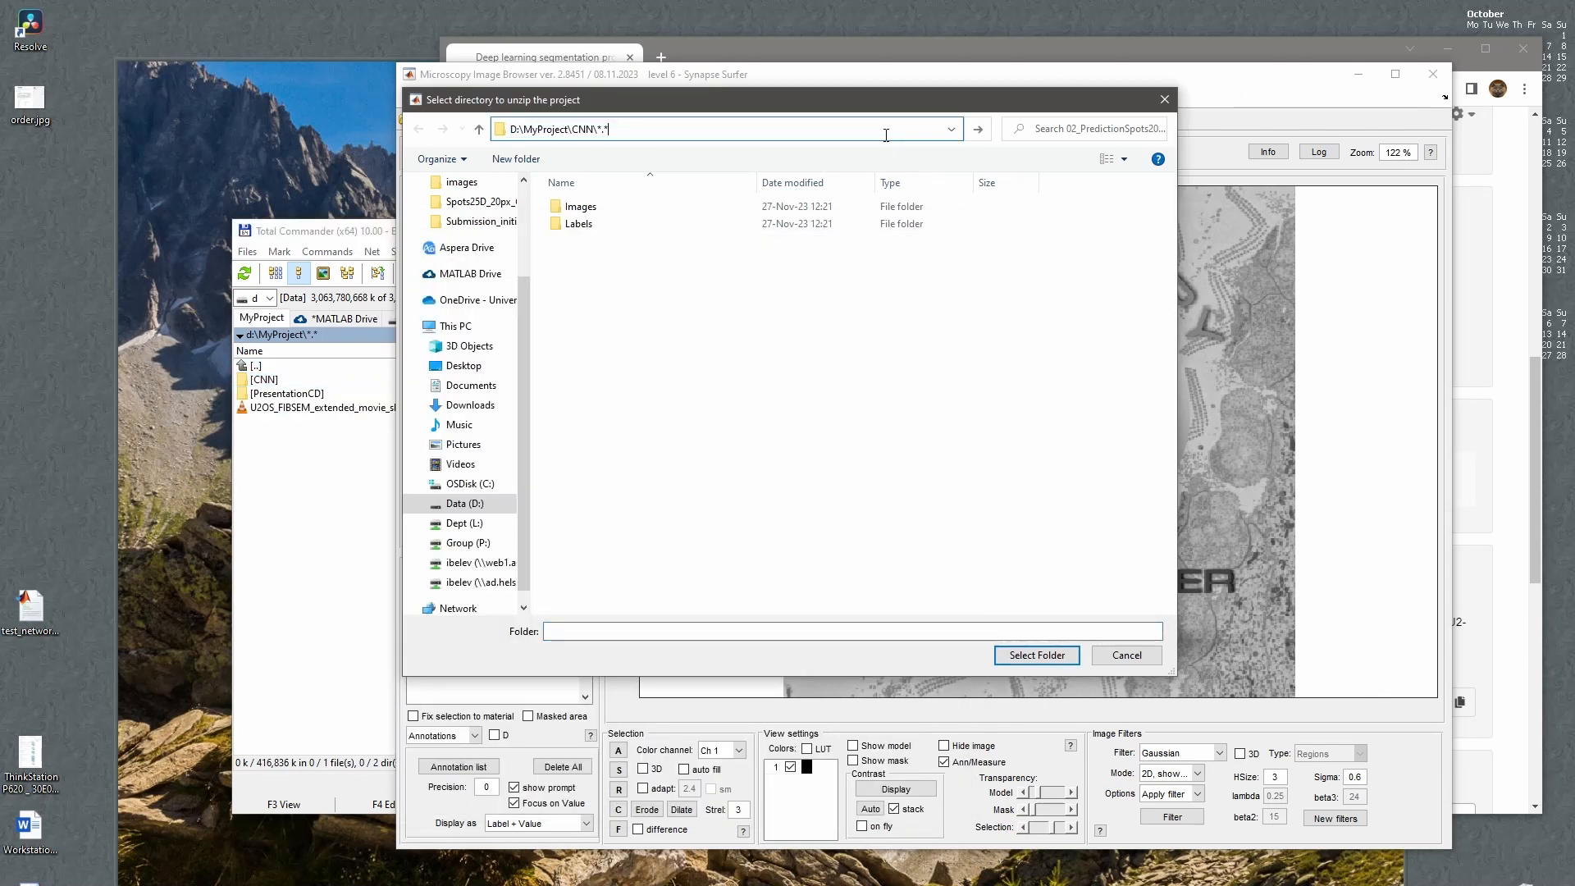
key(Return)
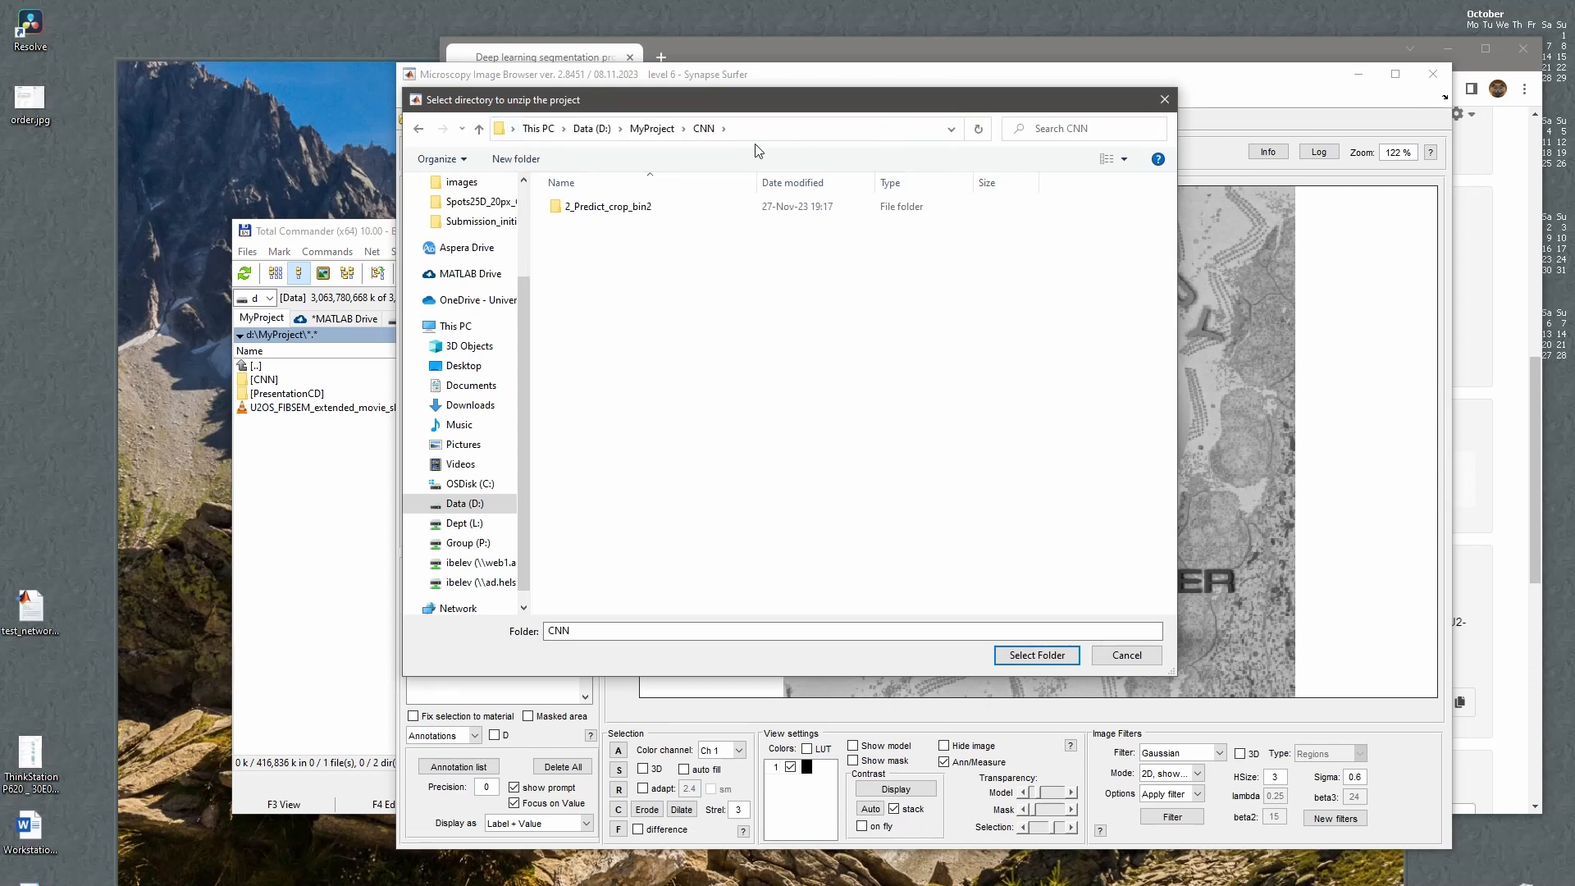
click(656, 129)
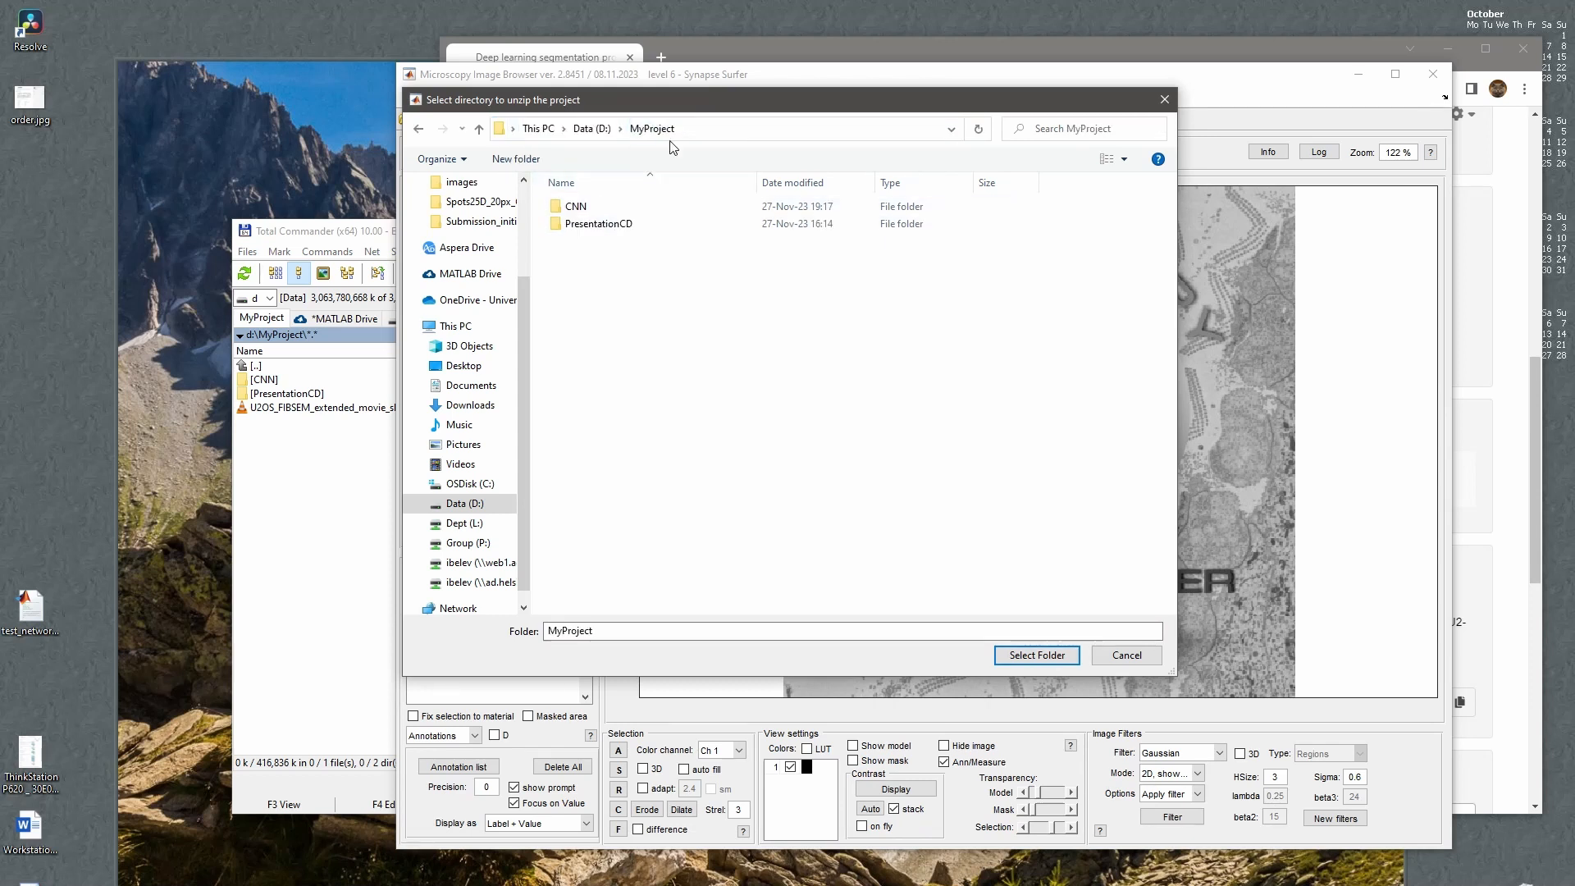
Create a folder named spots in D:\MyProject and choose it as the destination for unzipping the project.
right_click(590, 287)
mouse_move(671, 526)
click(902, 528)
text(s)
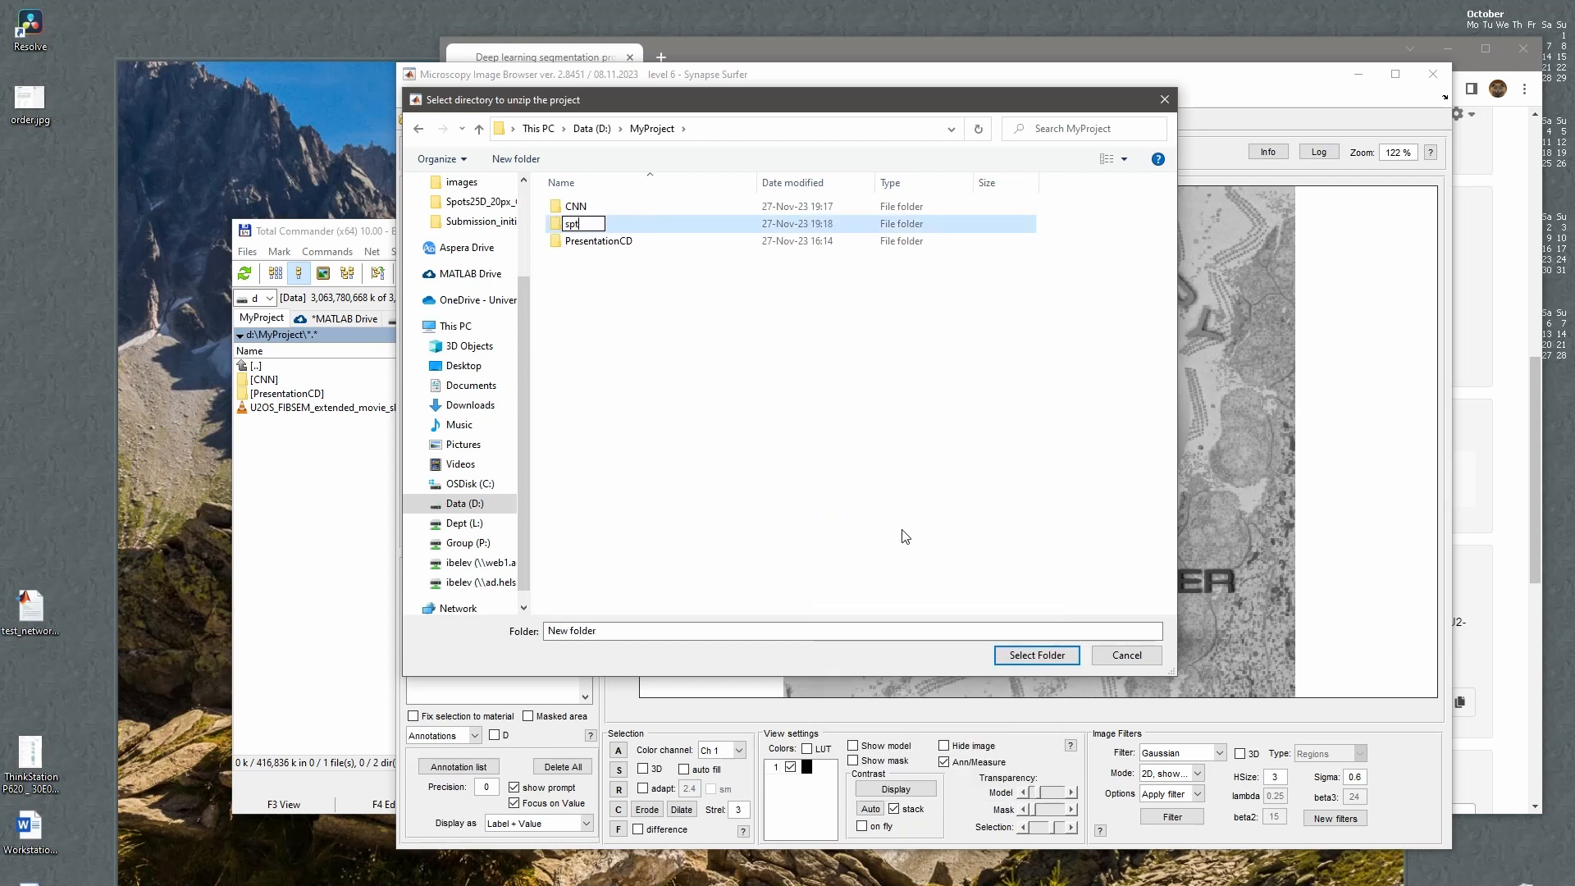
text(pots)
key(Return)
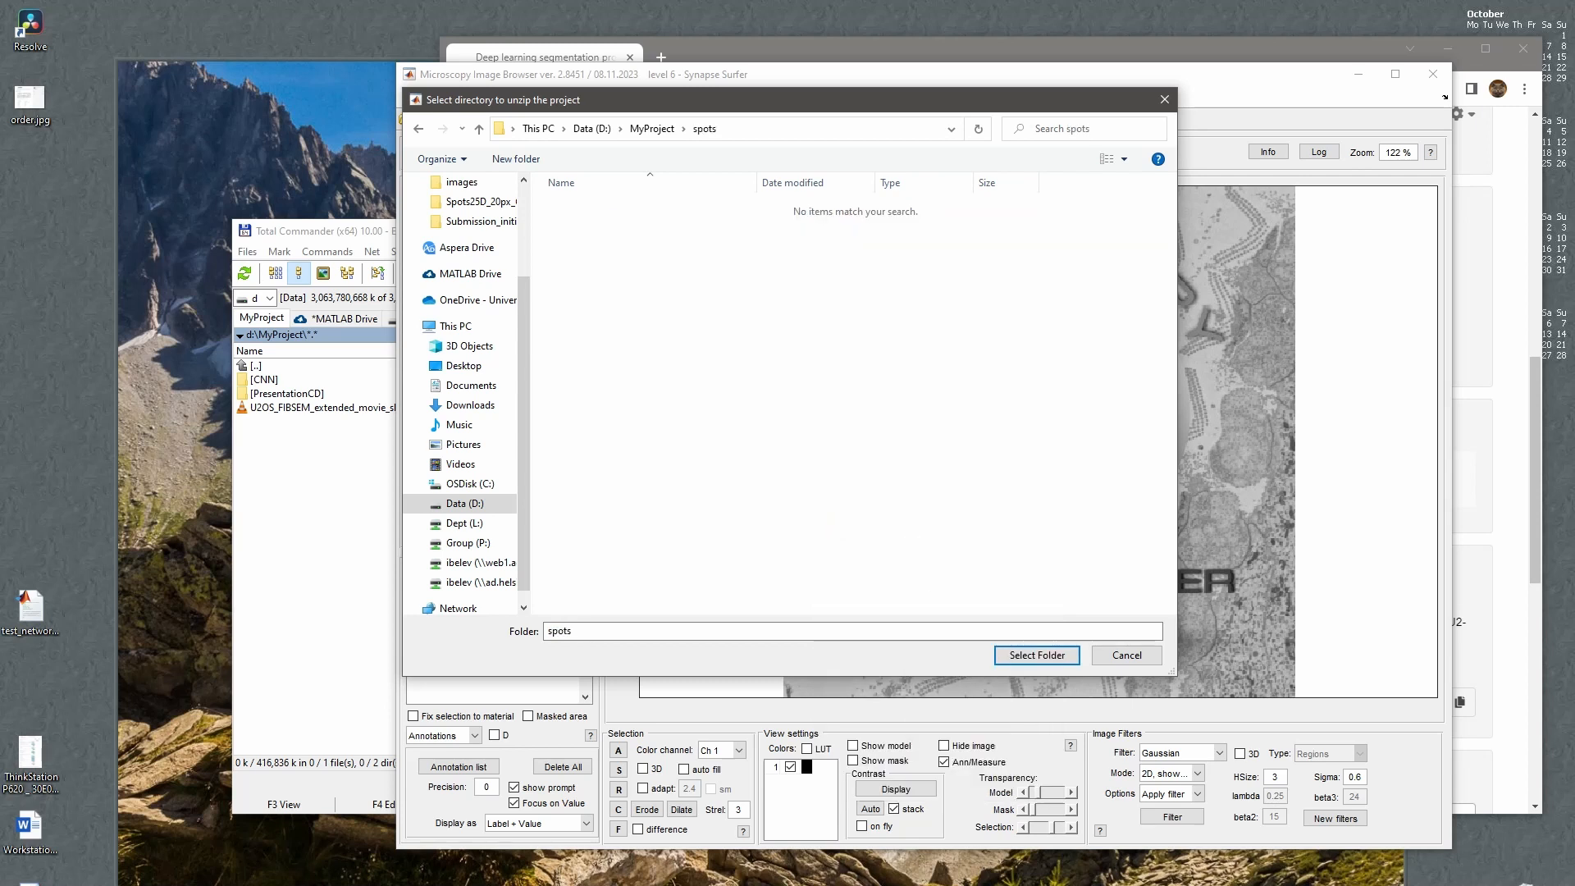
click(1037, 656)
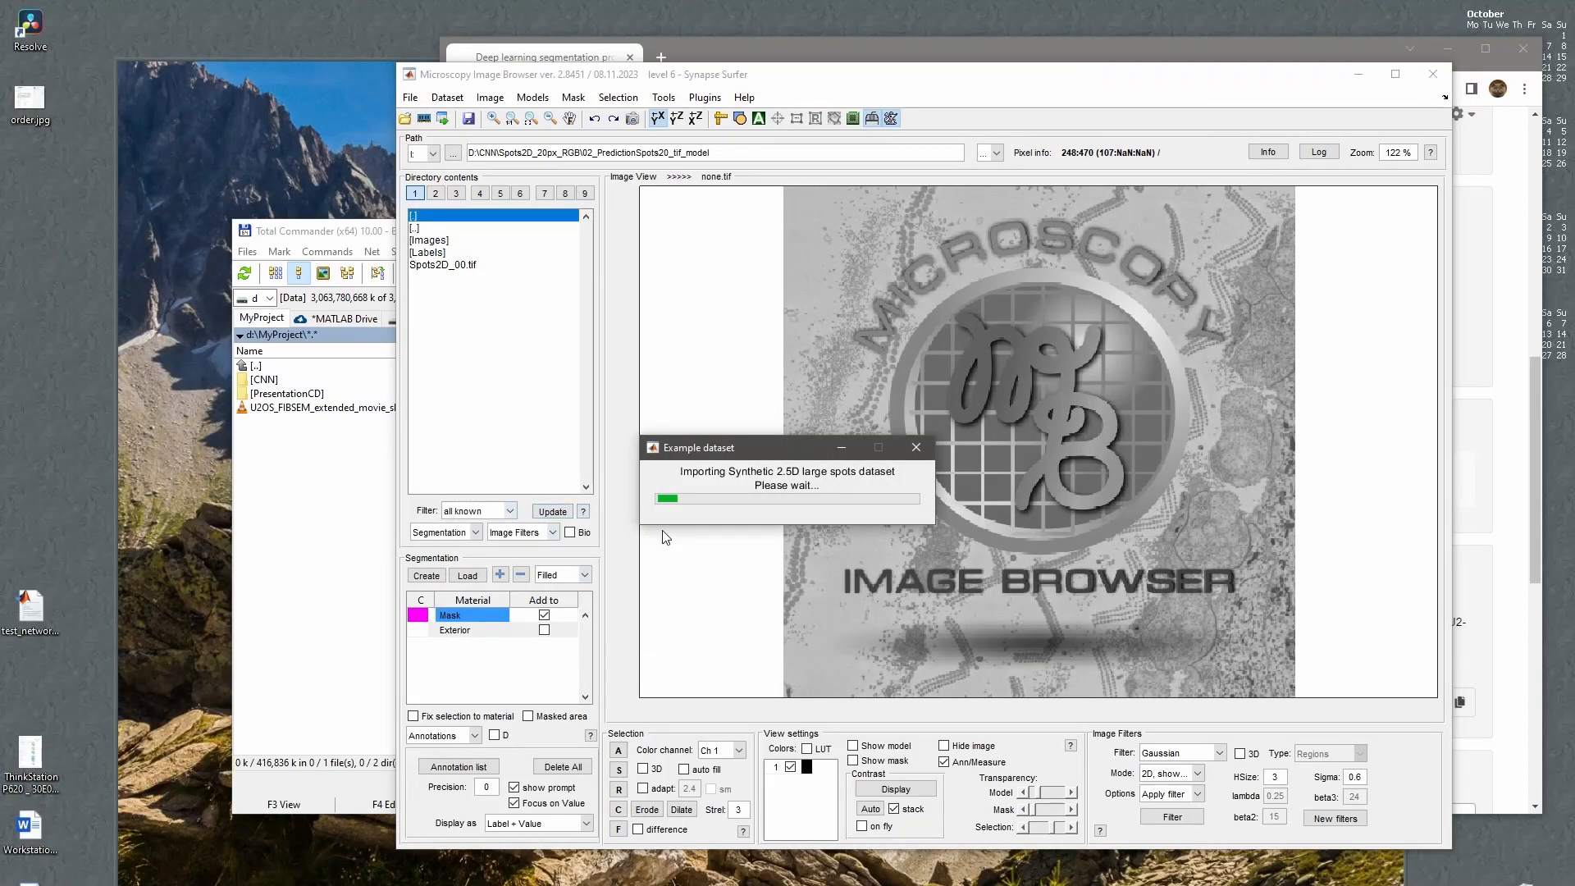
Switch to Total Commander and examine the unzipped spots\25D_LargeSpots project, including its 1_Train folder.
click(334, 534)
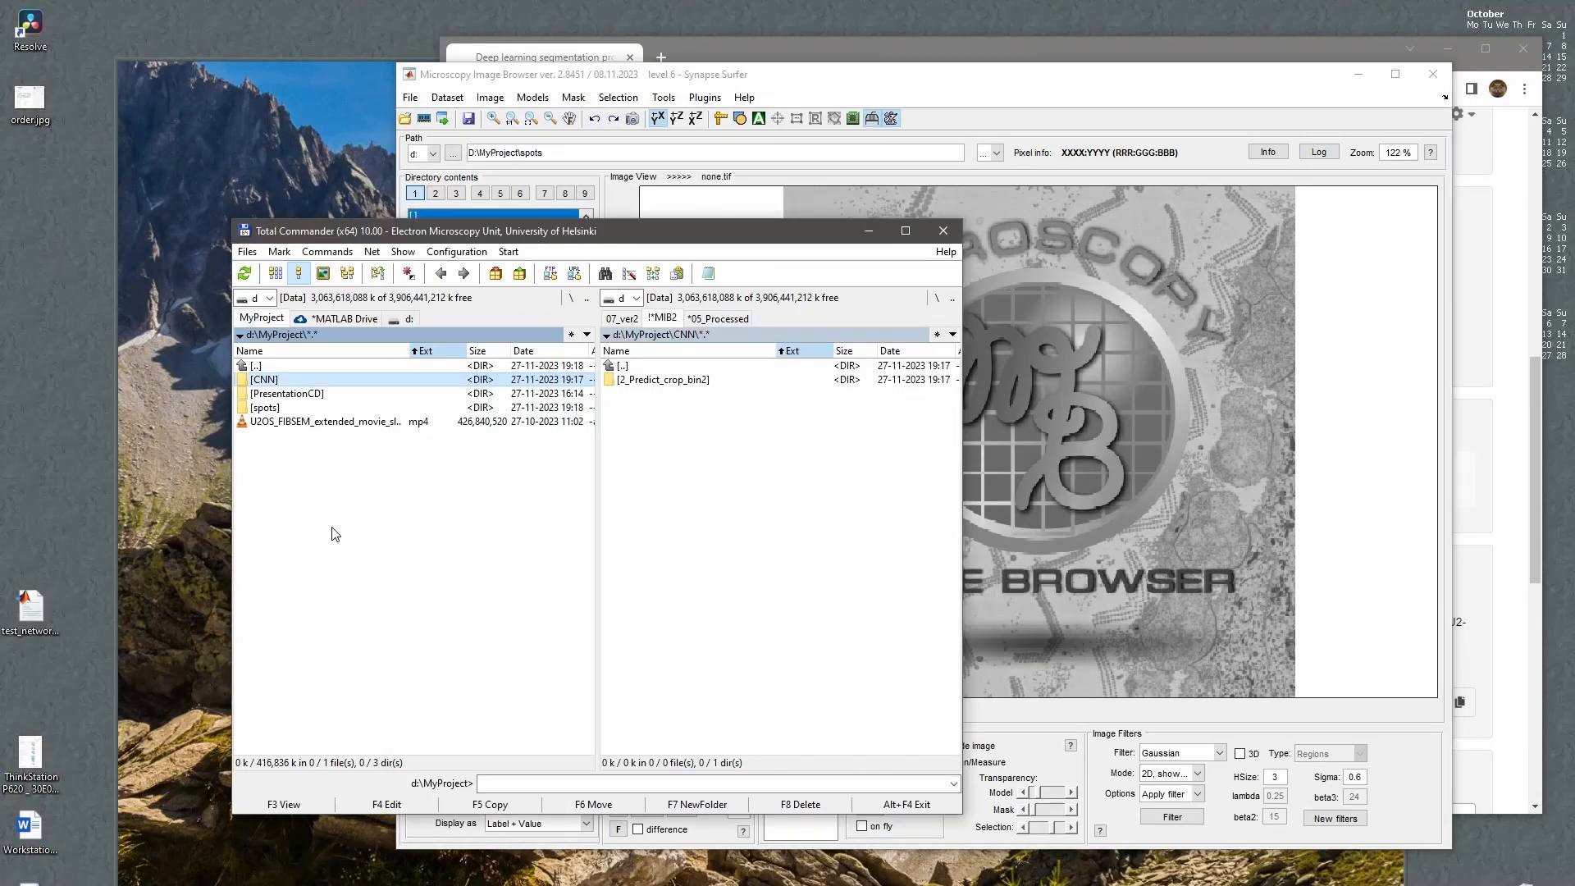
key(Down)
key(Down)
key(Return)
key(Down)
key(Return)
key(Down)
key(Down)
key(Down)
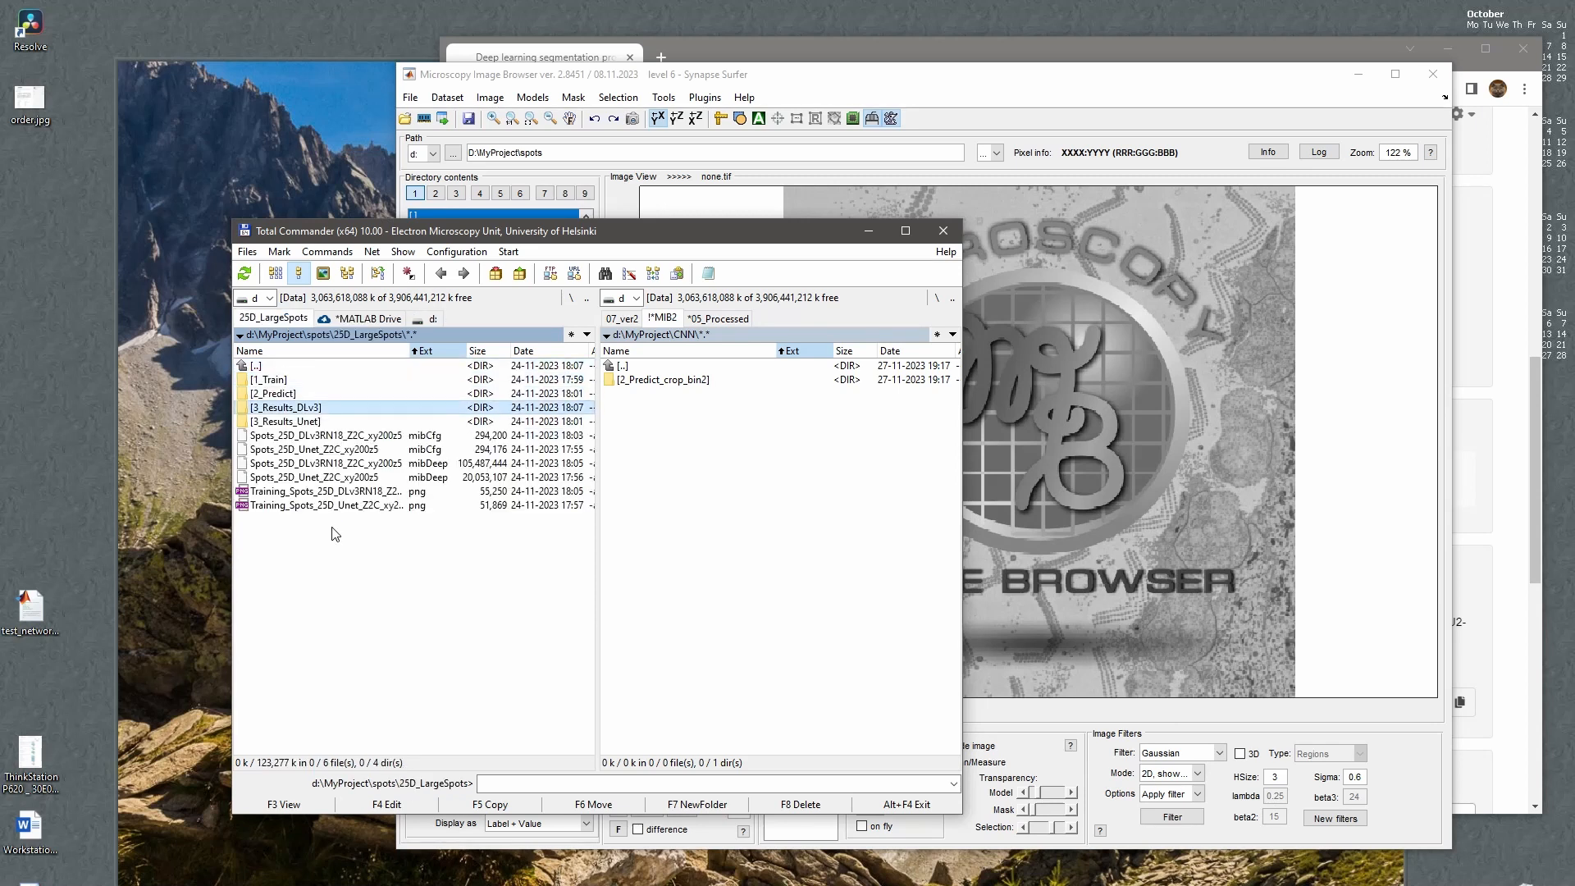
key(Up)
key(Up)
key(Down)
key(Down)
key(Up)
key(Up)
key(Return)
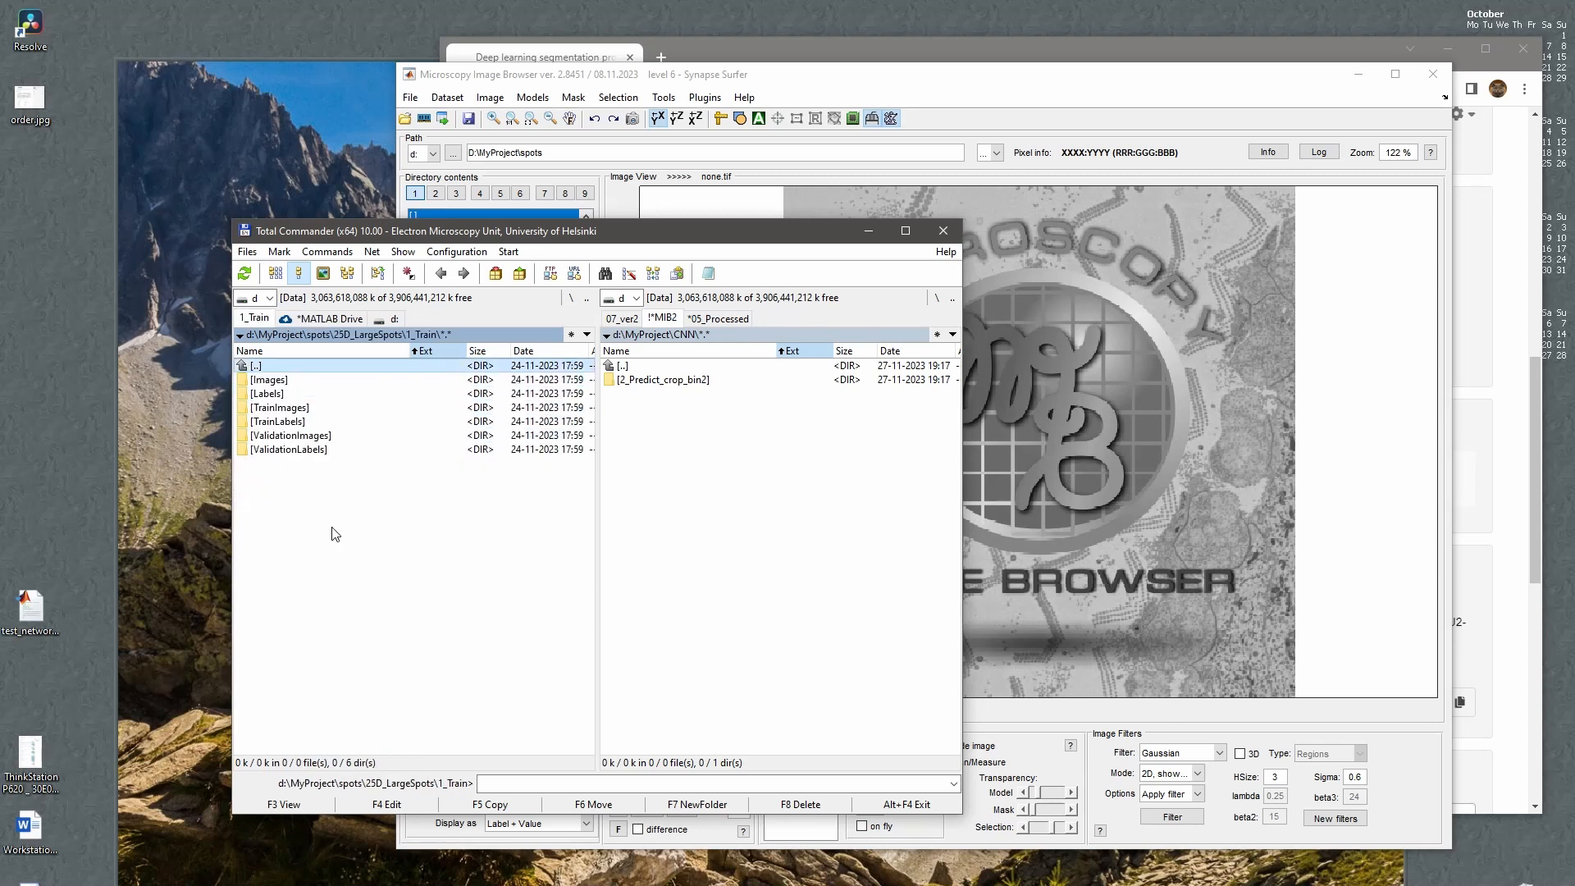
key(Return)
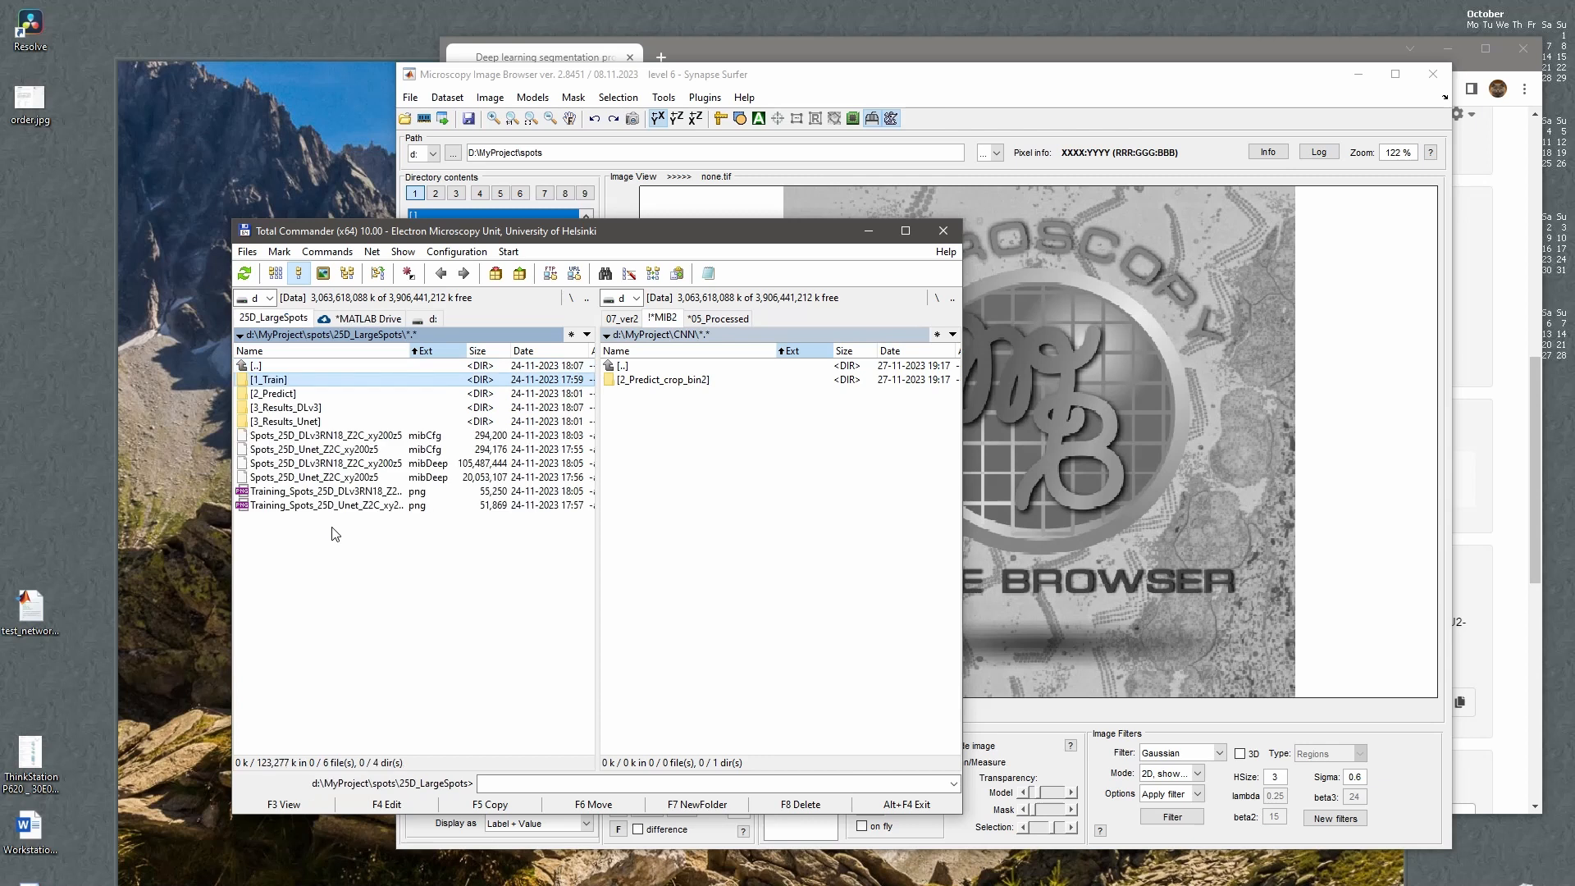
Open spots_20px.am from 25D_LargeSpots\2_Predict\Images in Microscopy Image Browser and look through its slices.
key(Down)
key(Return)
key(Down)
key(Return)
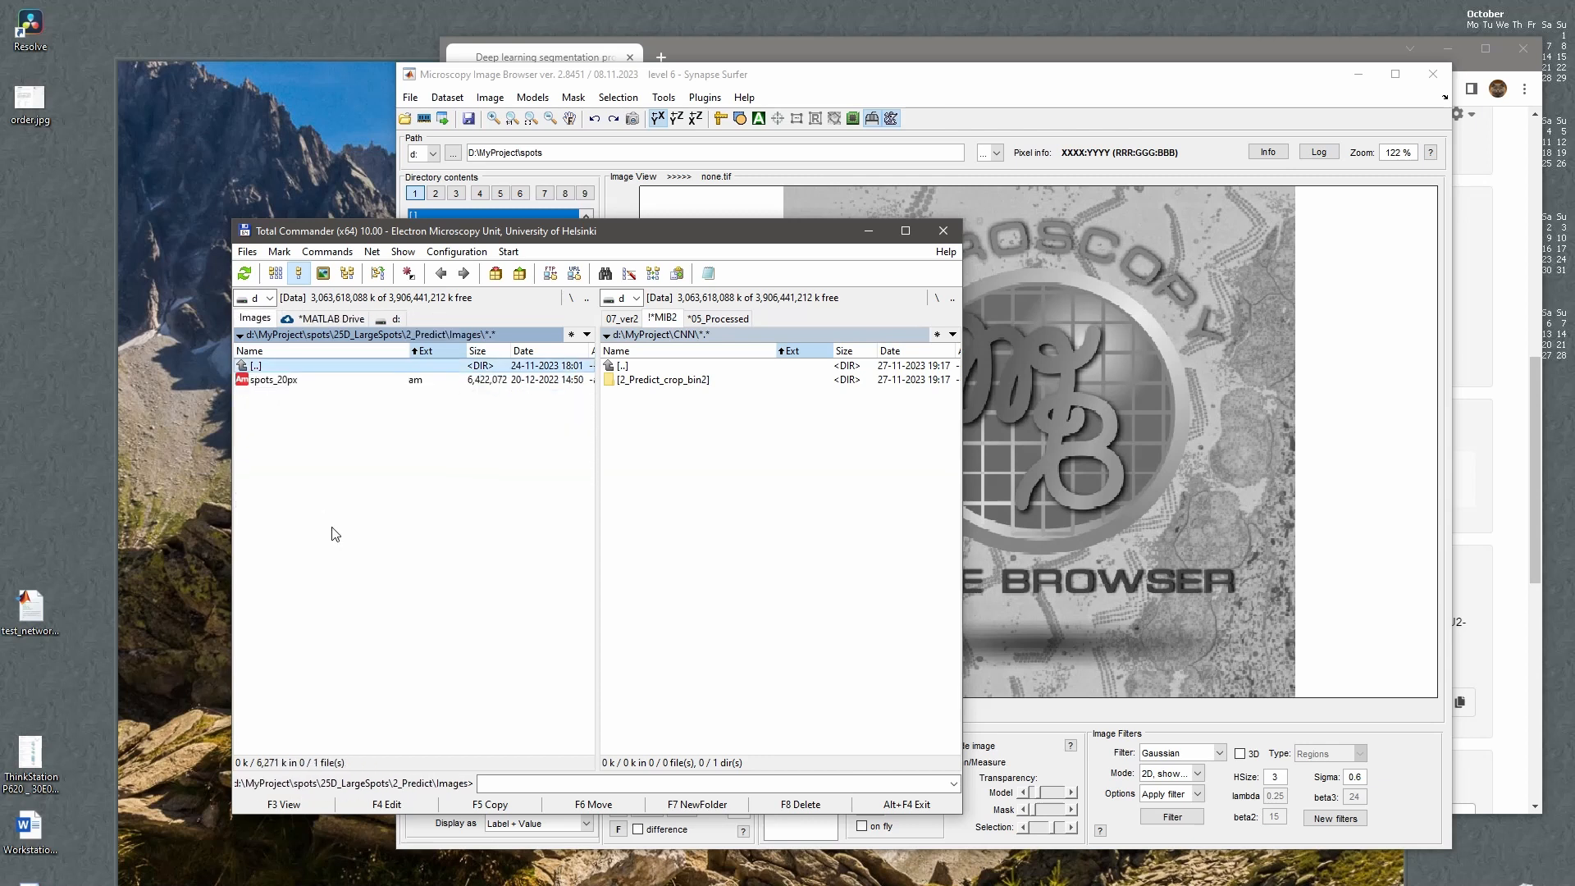
key(Down)
key(Return)
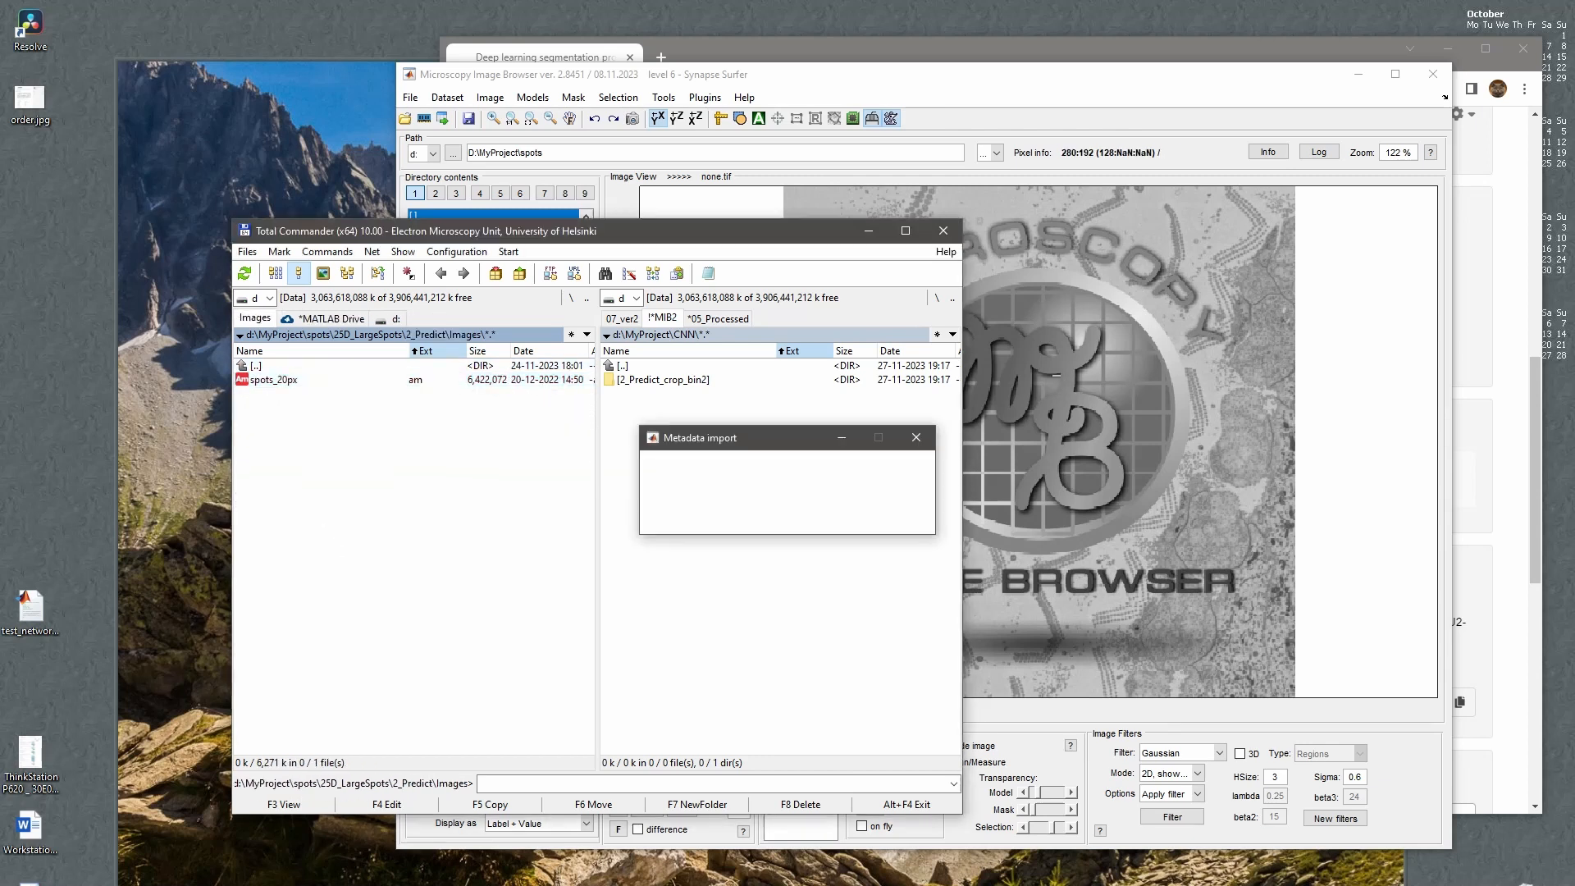
scroll(1076, 434, down, 11)
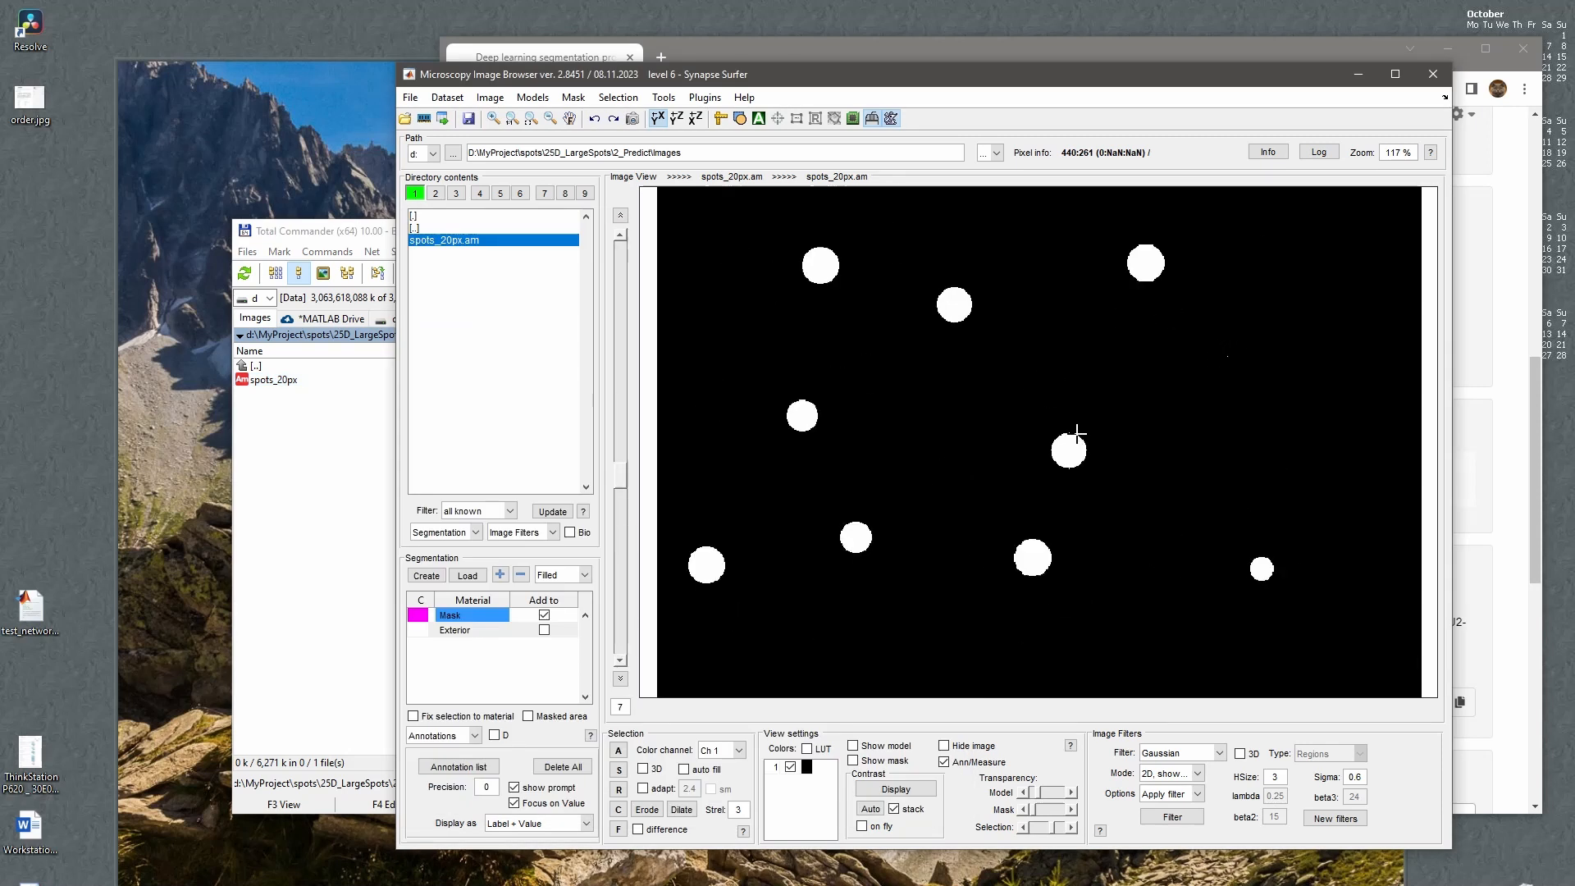
Examine the spots across the slices of spots_20px.am by moving back and forth through the stack.
scroll(1077, 435, up, 10)
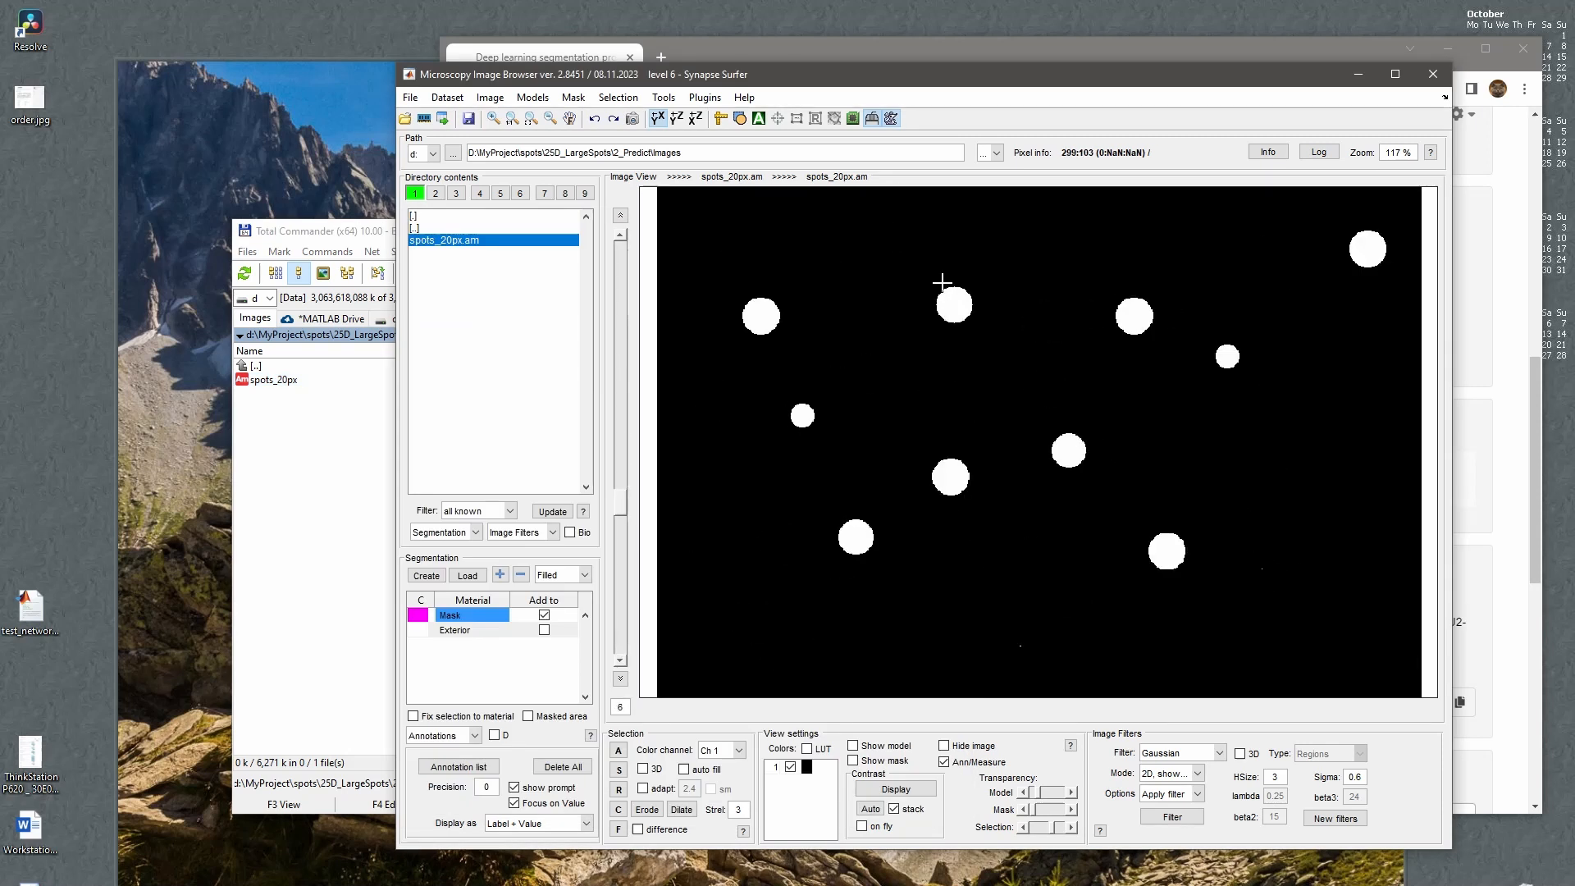
scroll(951, 310, down, 3)
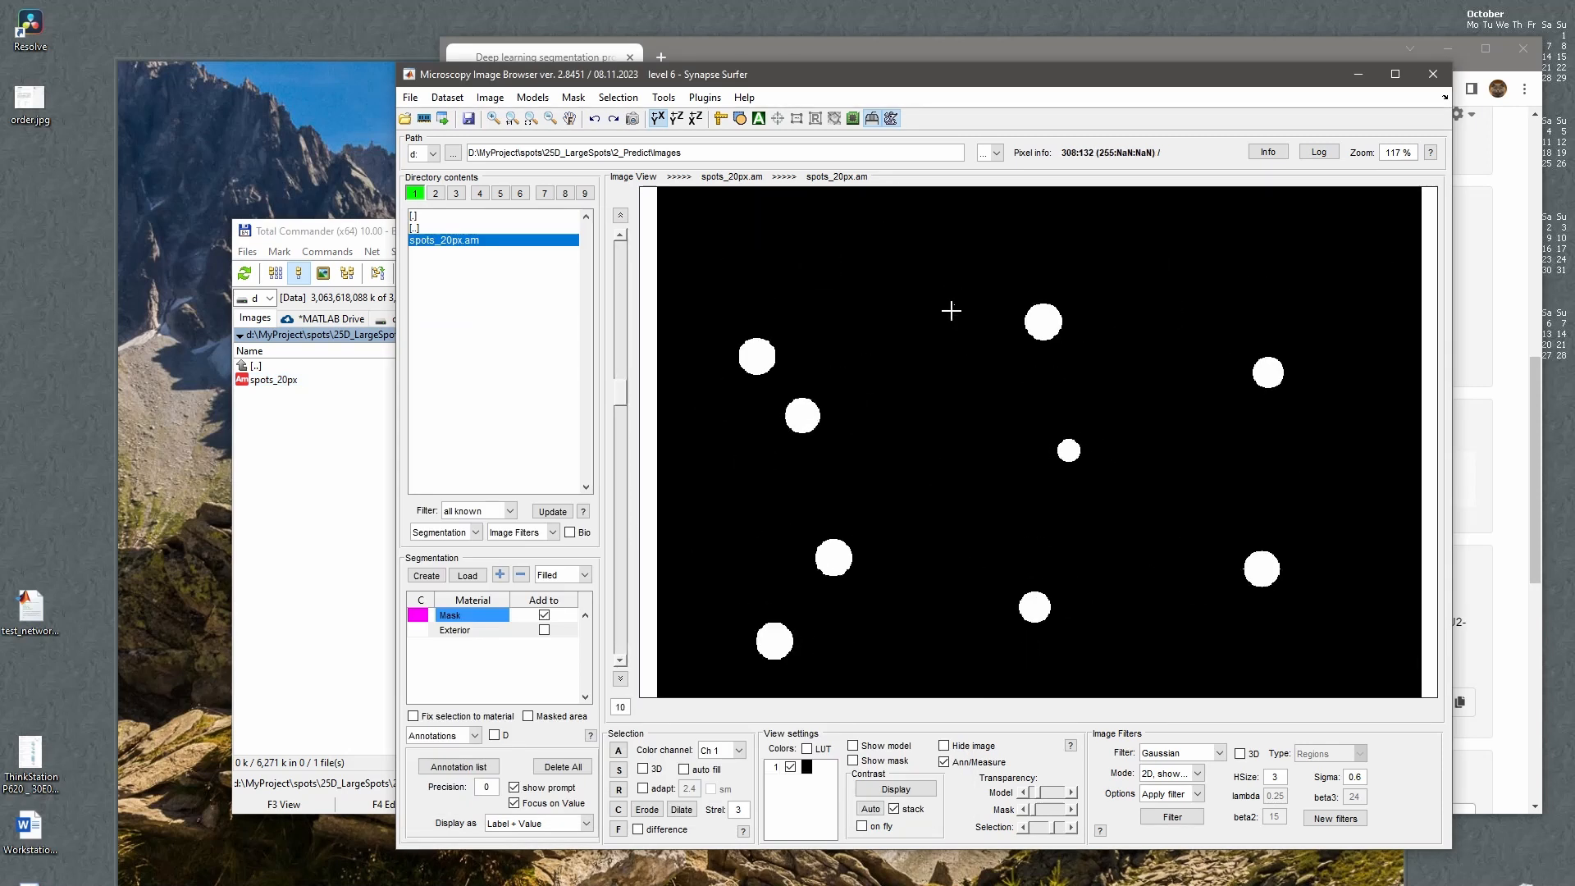
scroll(1178, 326, down, 3)
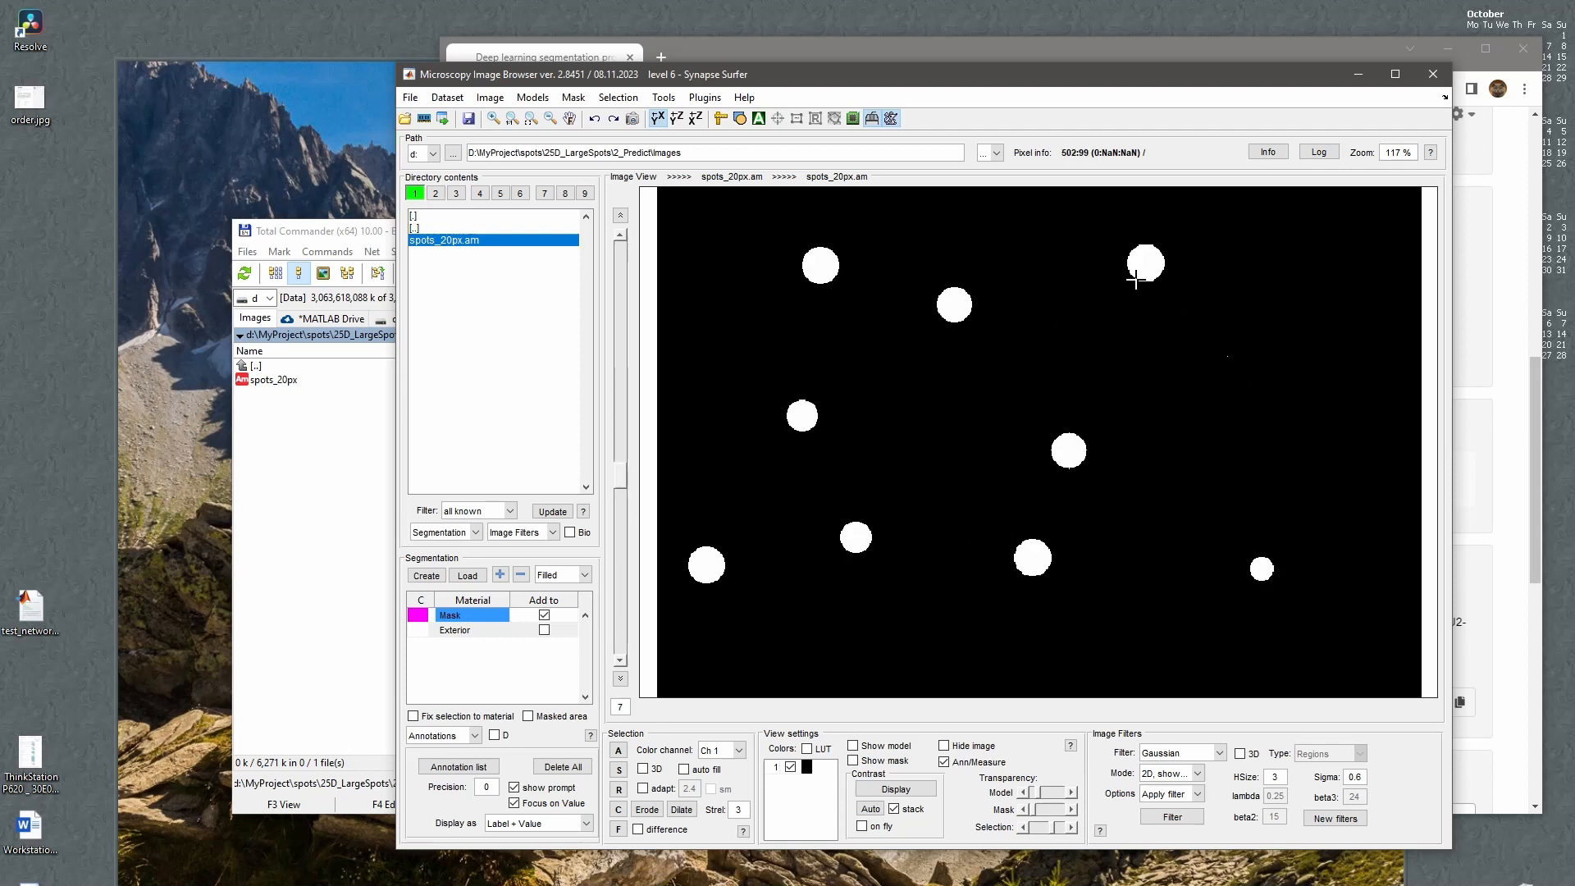
scroll(1133, 262, up, 1)
scroll(1140, 271, down, 1)
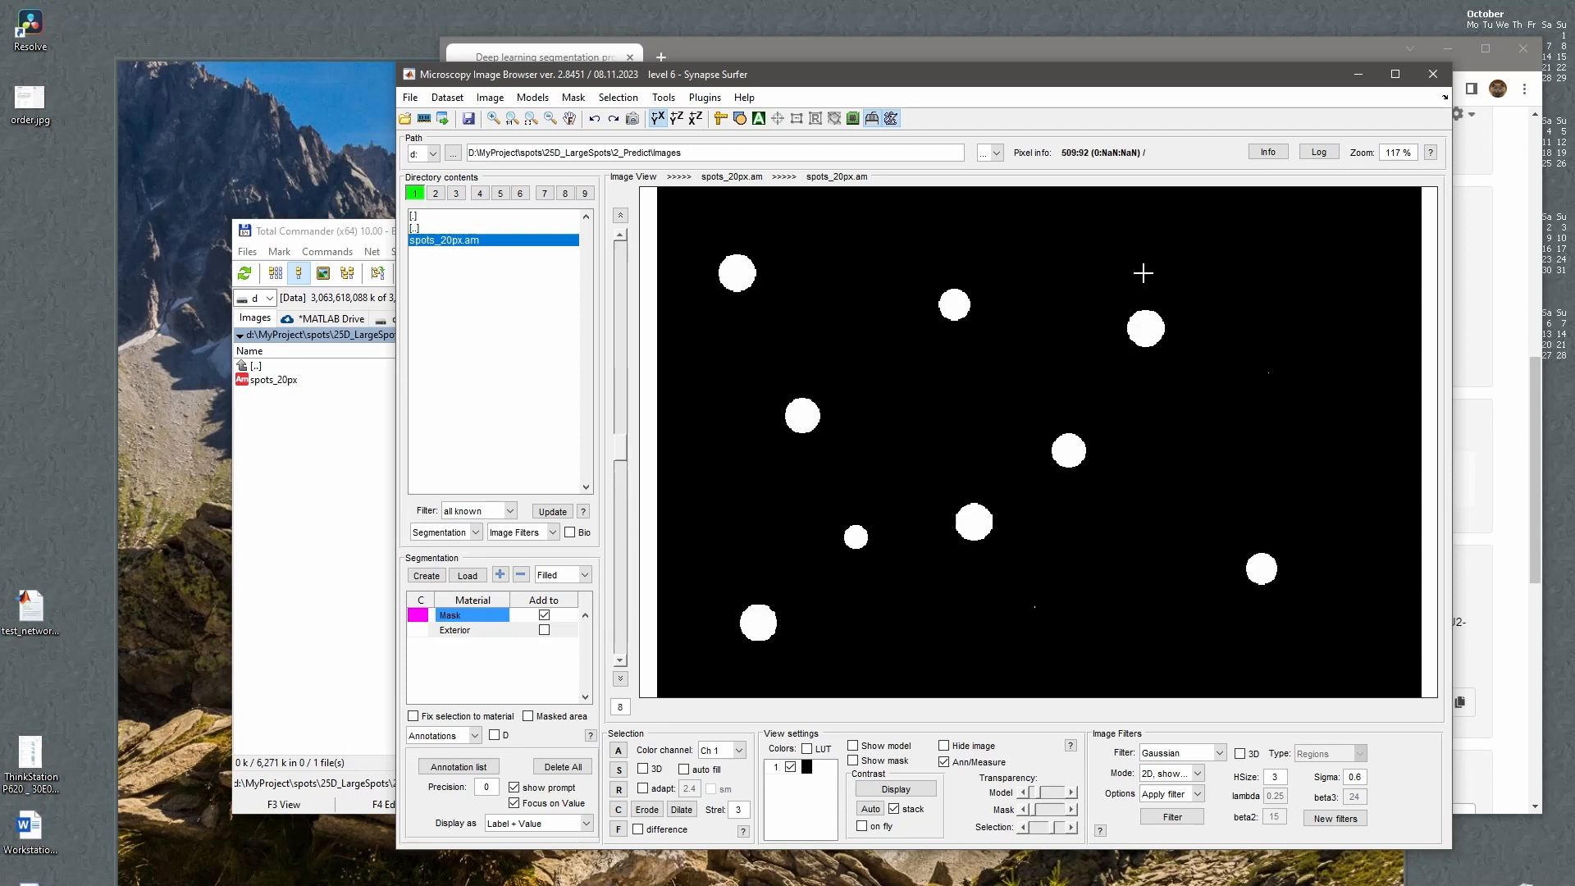
scroll(1144, 288, up, 2)
scroll(1148, 295, down, 2)
scroll(1147, 336, up, 3)
Switch to Total Commander, check the Labels folder inside 2_Predict and return to the 25D_LargeSpots folder.
click(340, 506)
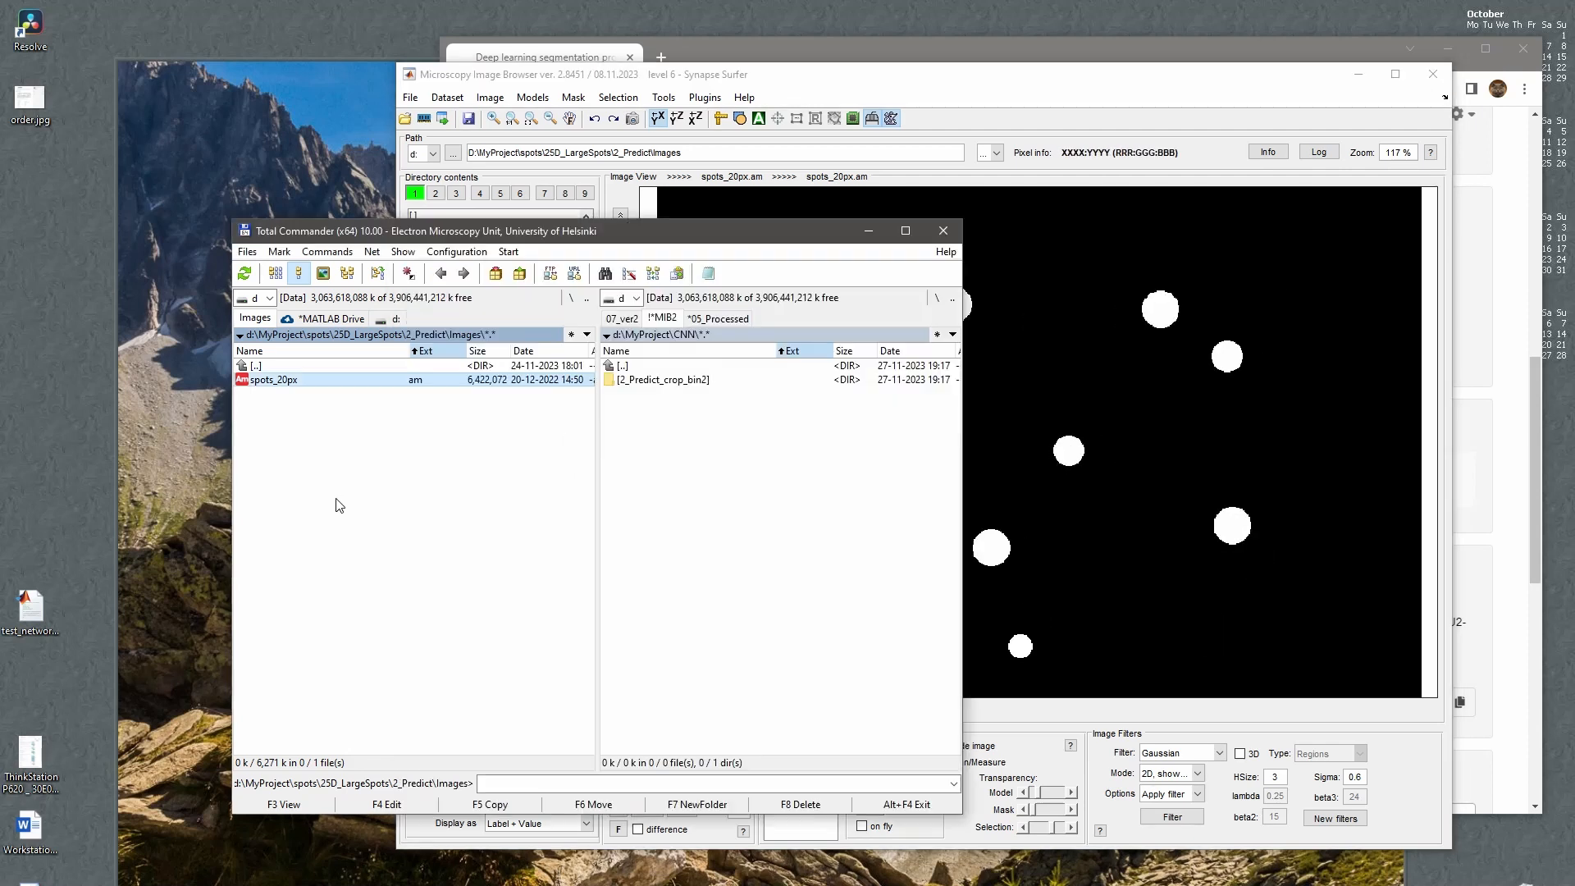
double_click(292, 369)
double_click(269, 395)
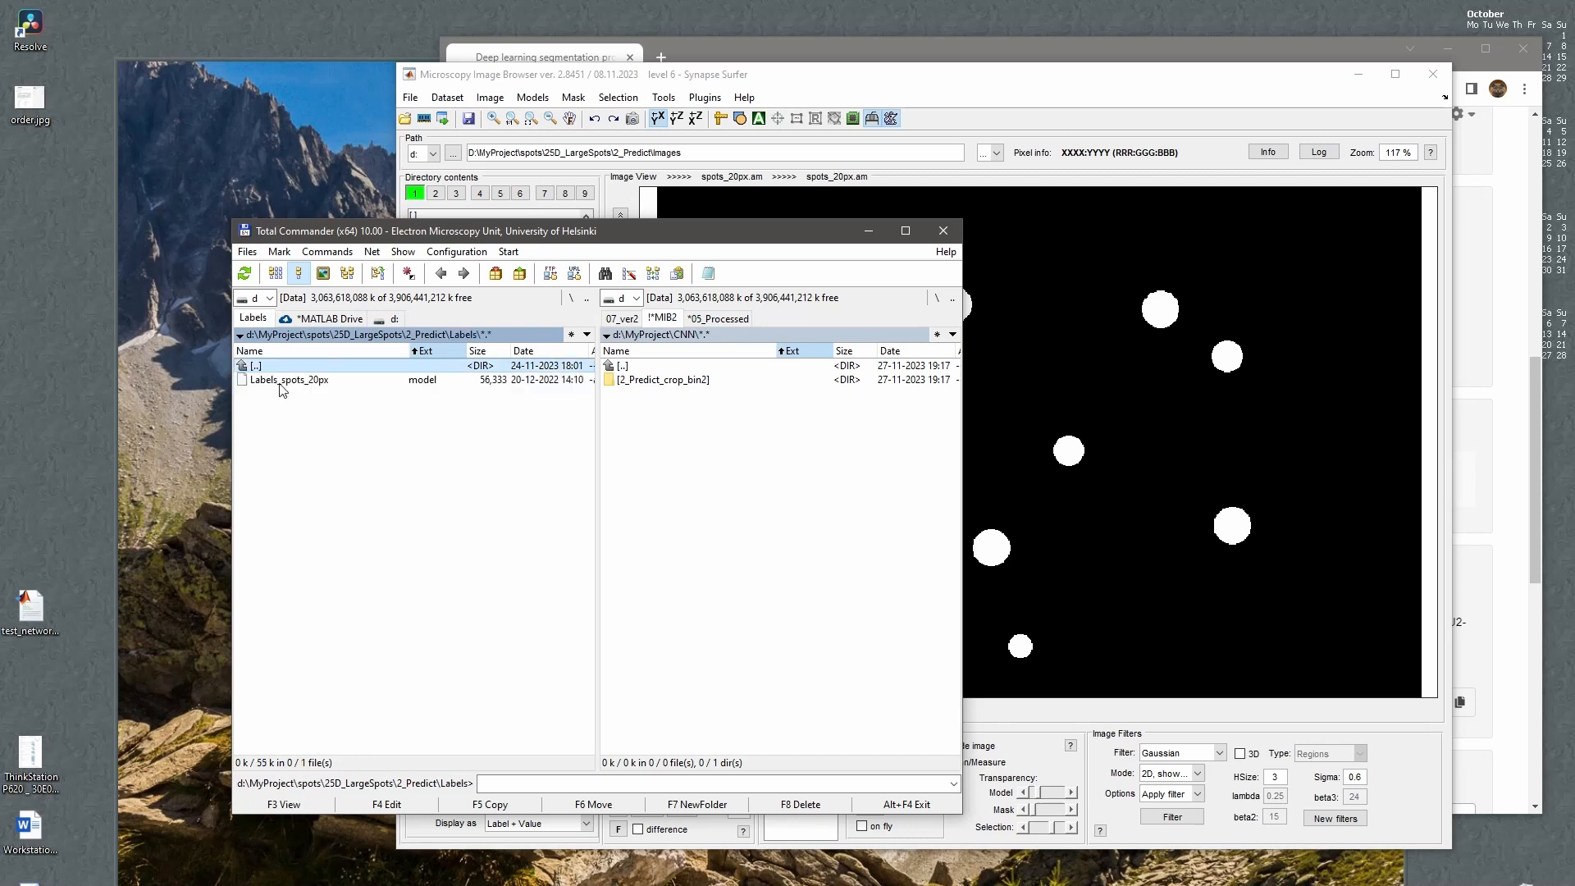
drag(283, 382, 333, 368)
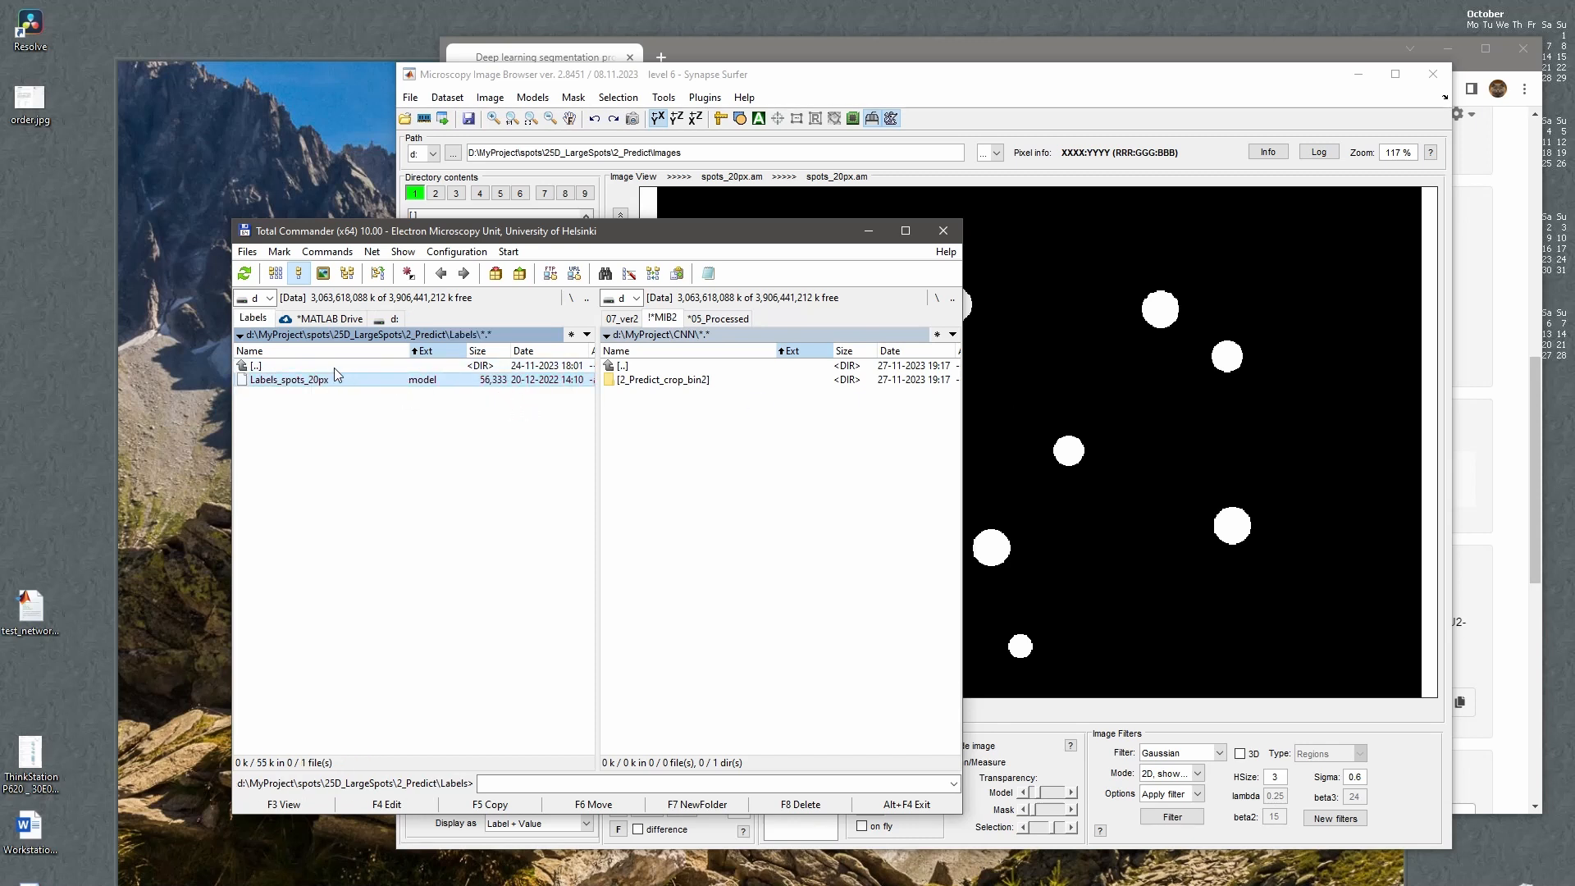
double_click(333, 367)
double_click(333, 368)
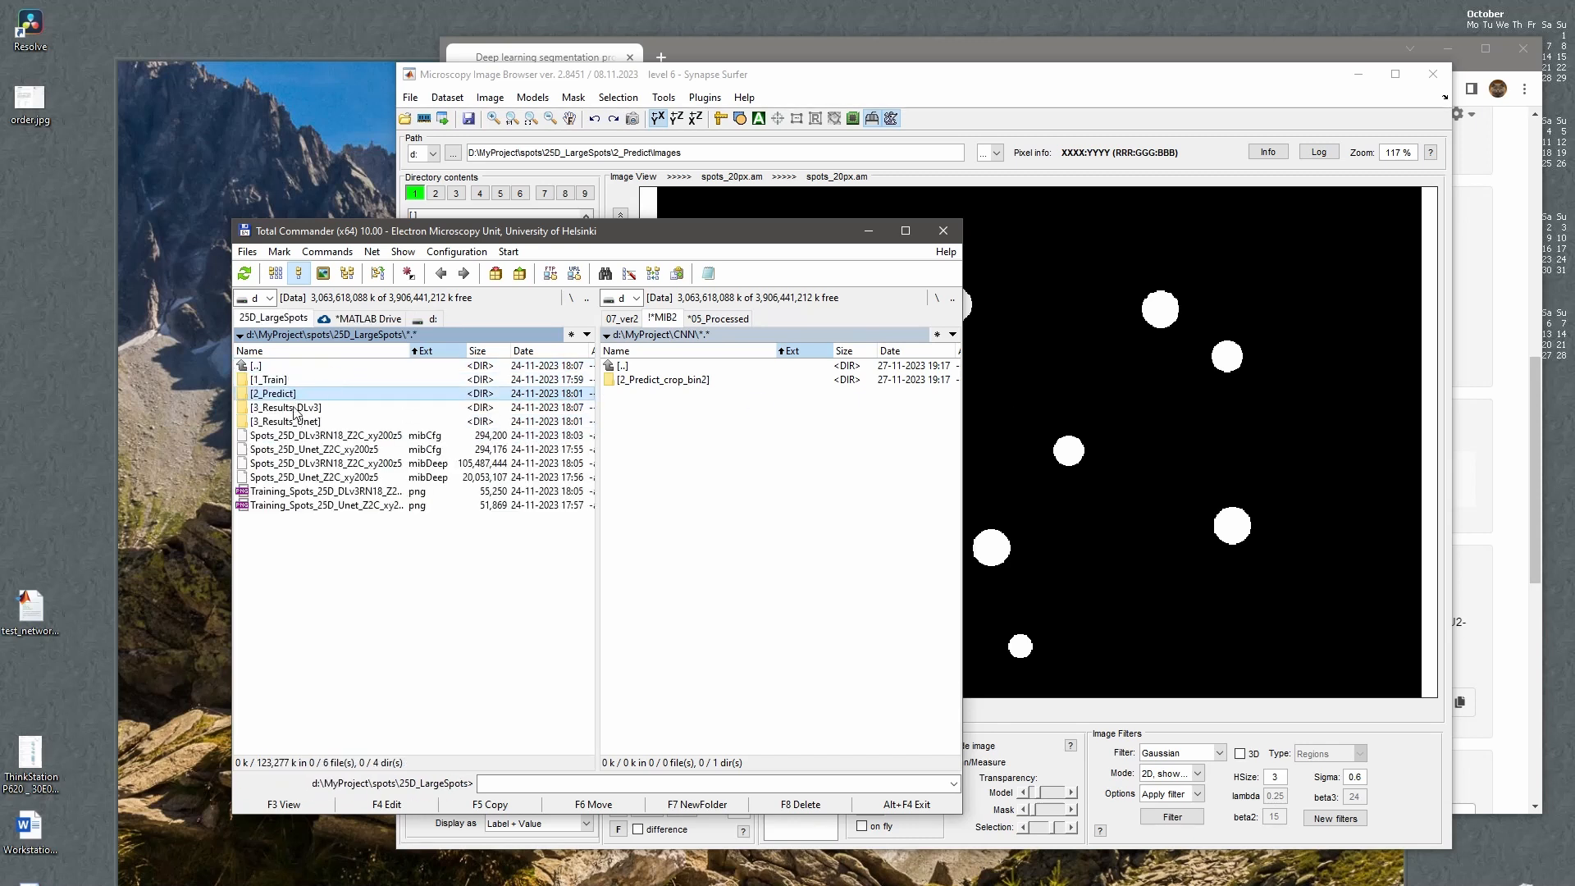
Load the predicted model Labels_spots_20px from 3_Results_DLv3\PredictionImages\ResultsModels over the spots image in Microscopy Image Browser.
double_click(294, 409)
double_click(284, 382)
double_click(303, 394)
click(303, 381)
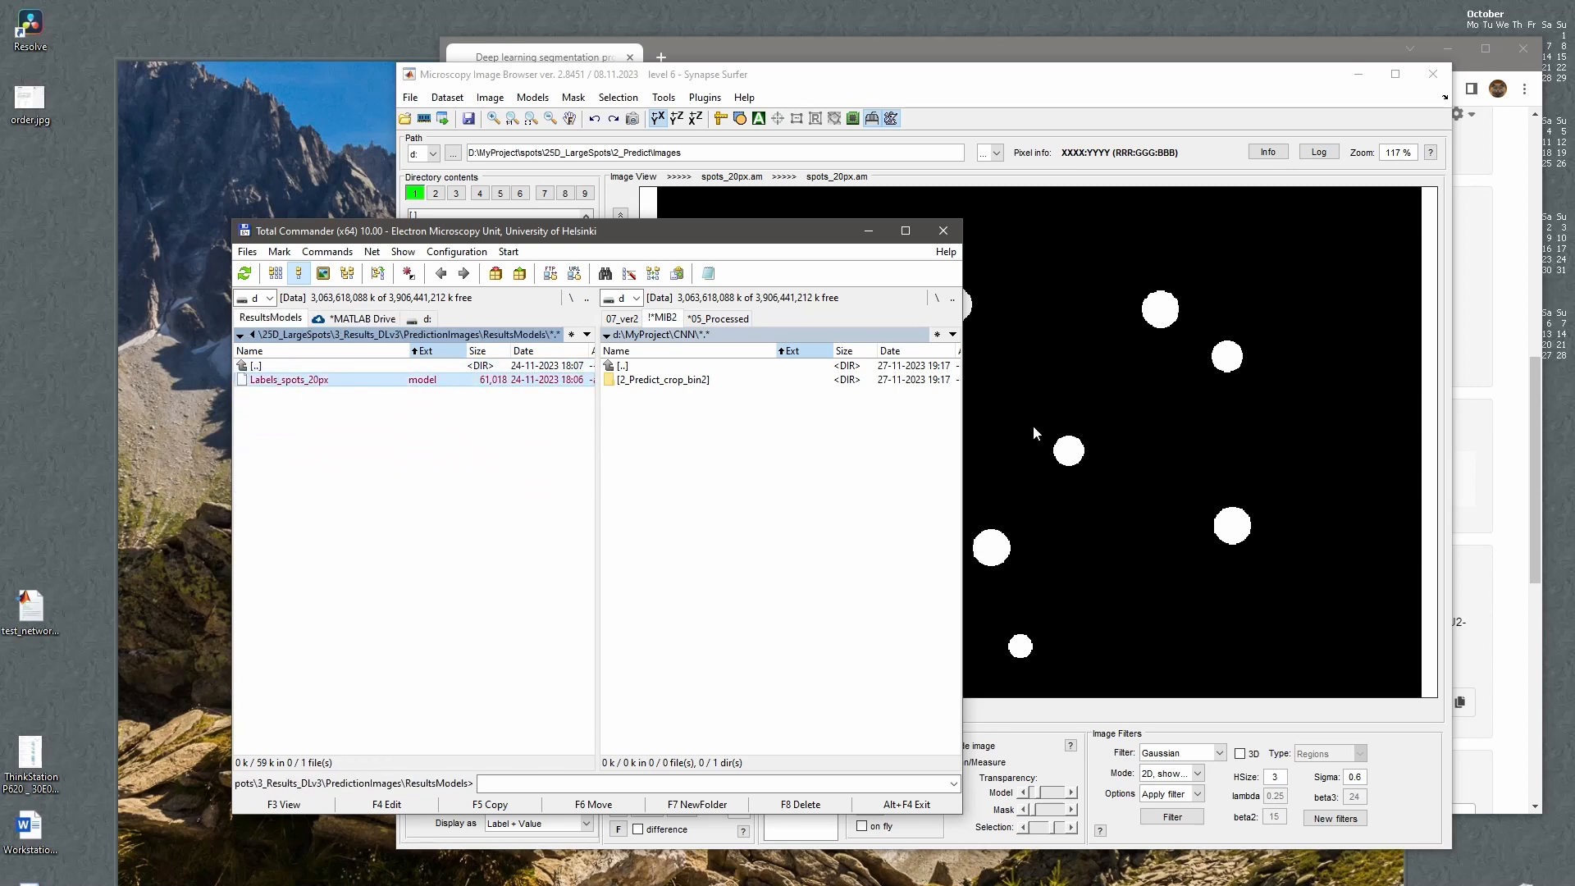
drag(1032, 433, 1035, 435)
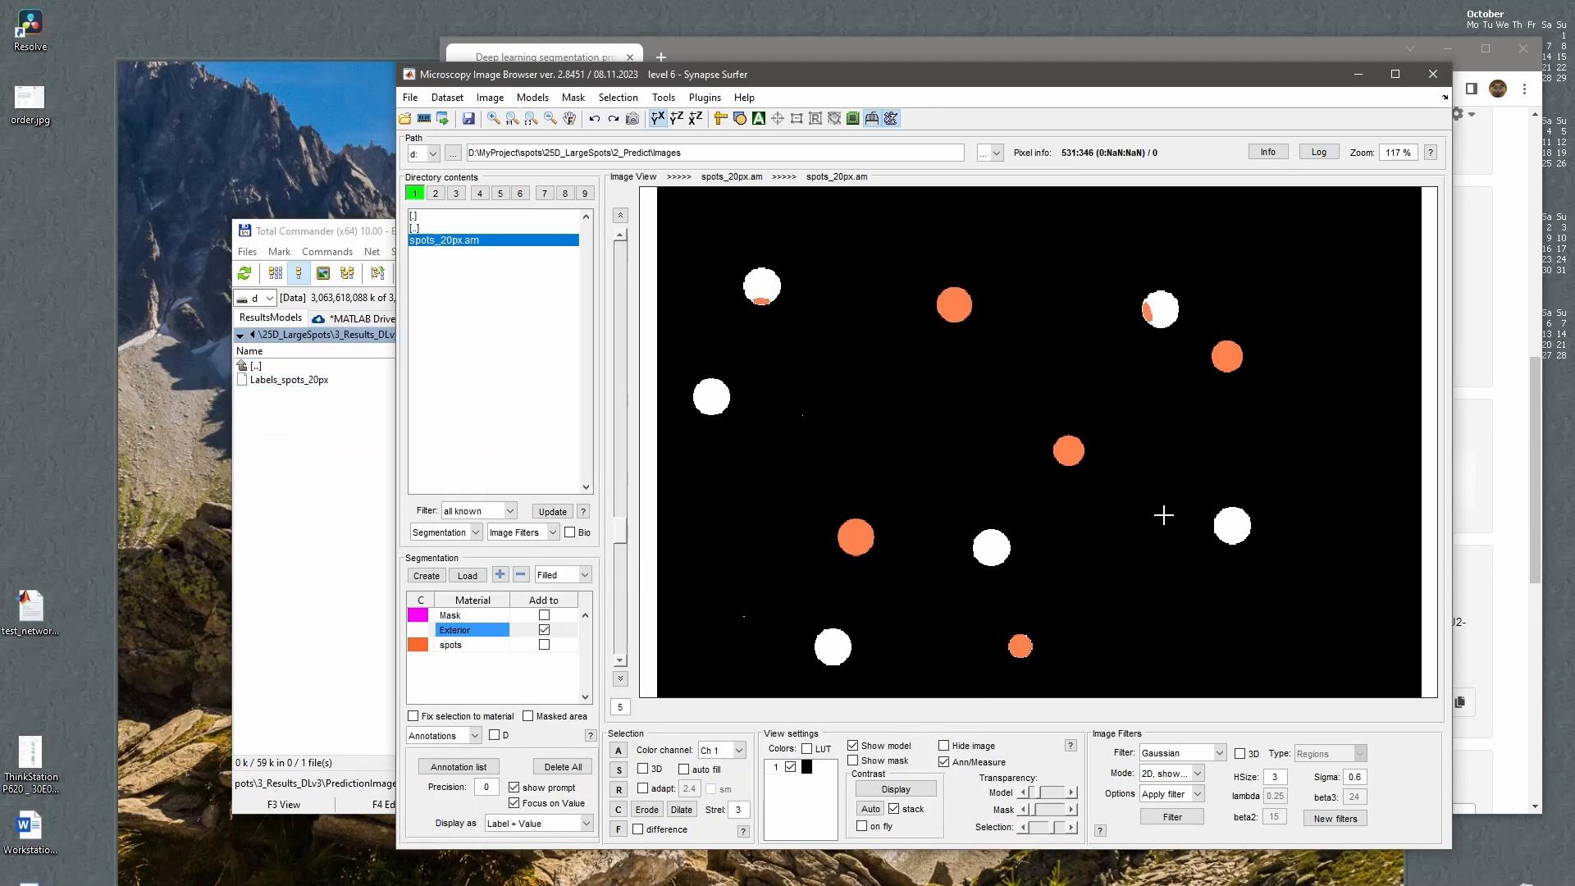
Look through the slices to examine which spots the predicted model covers.
scroll(1162, 515, down, 1)
scroll(943, 369, up, 2)
scroll(950, 306, down, 4)
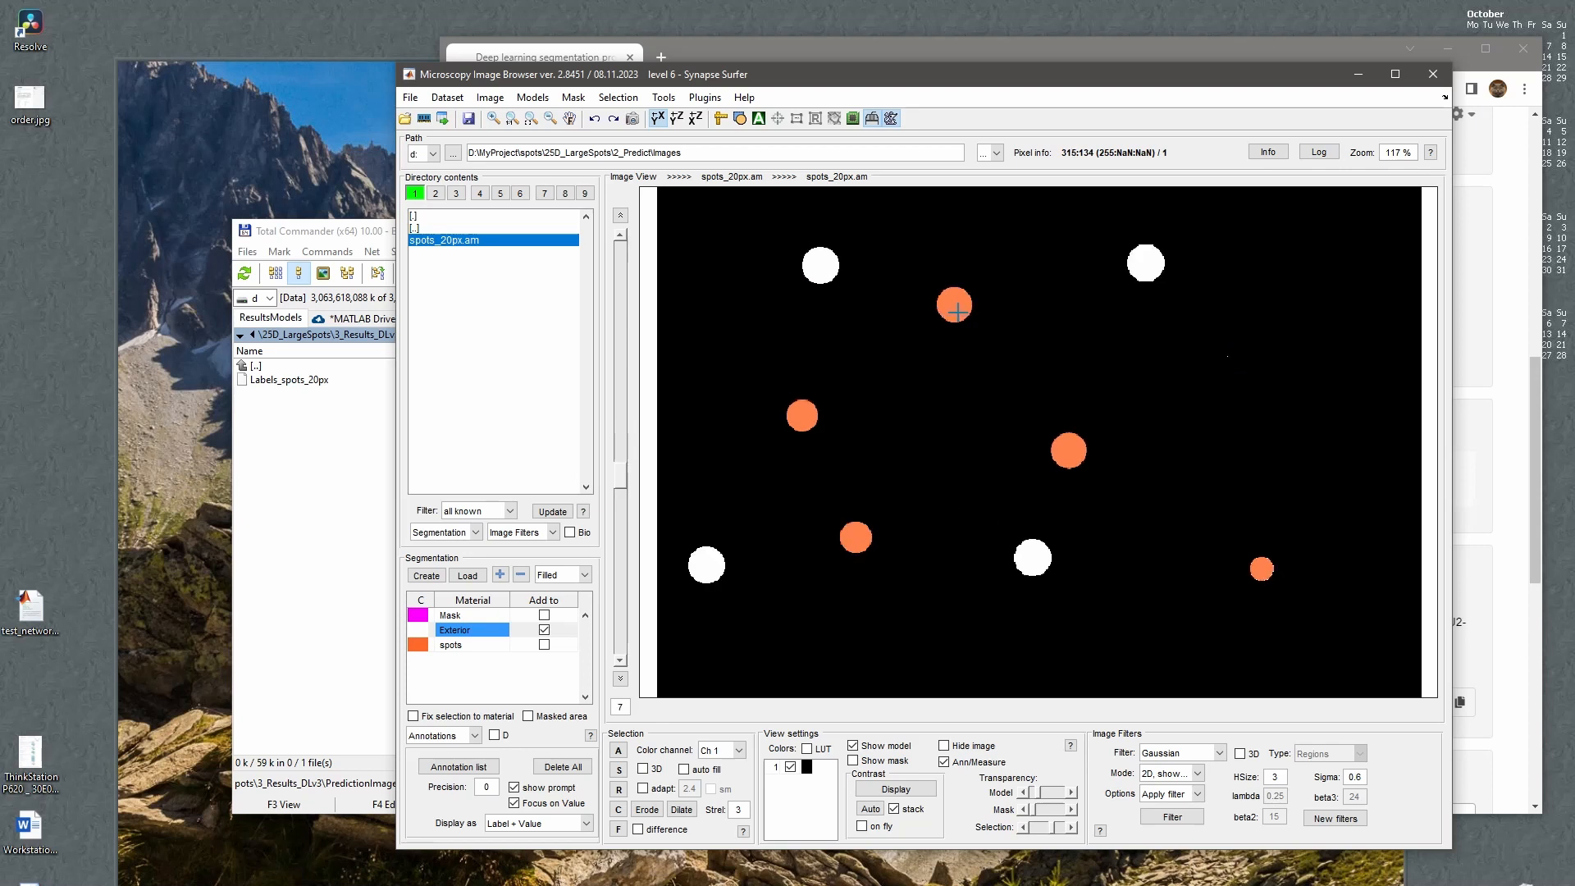
scroll(950, 306, up, 1)
scroll(951, 306, down, 4)
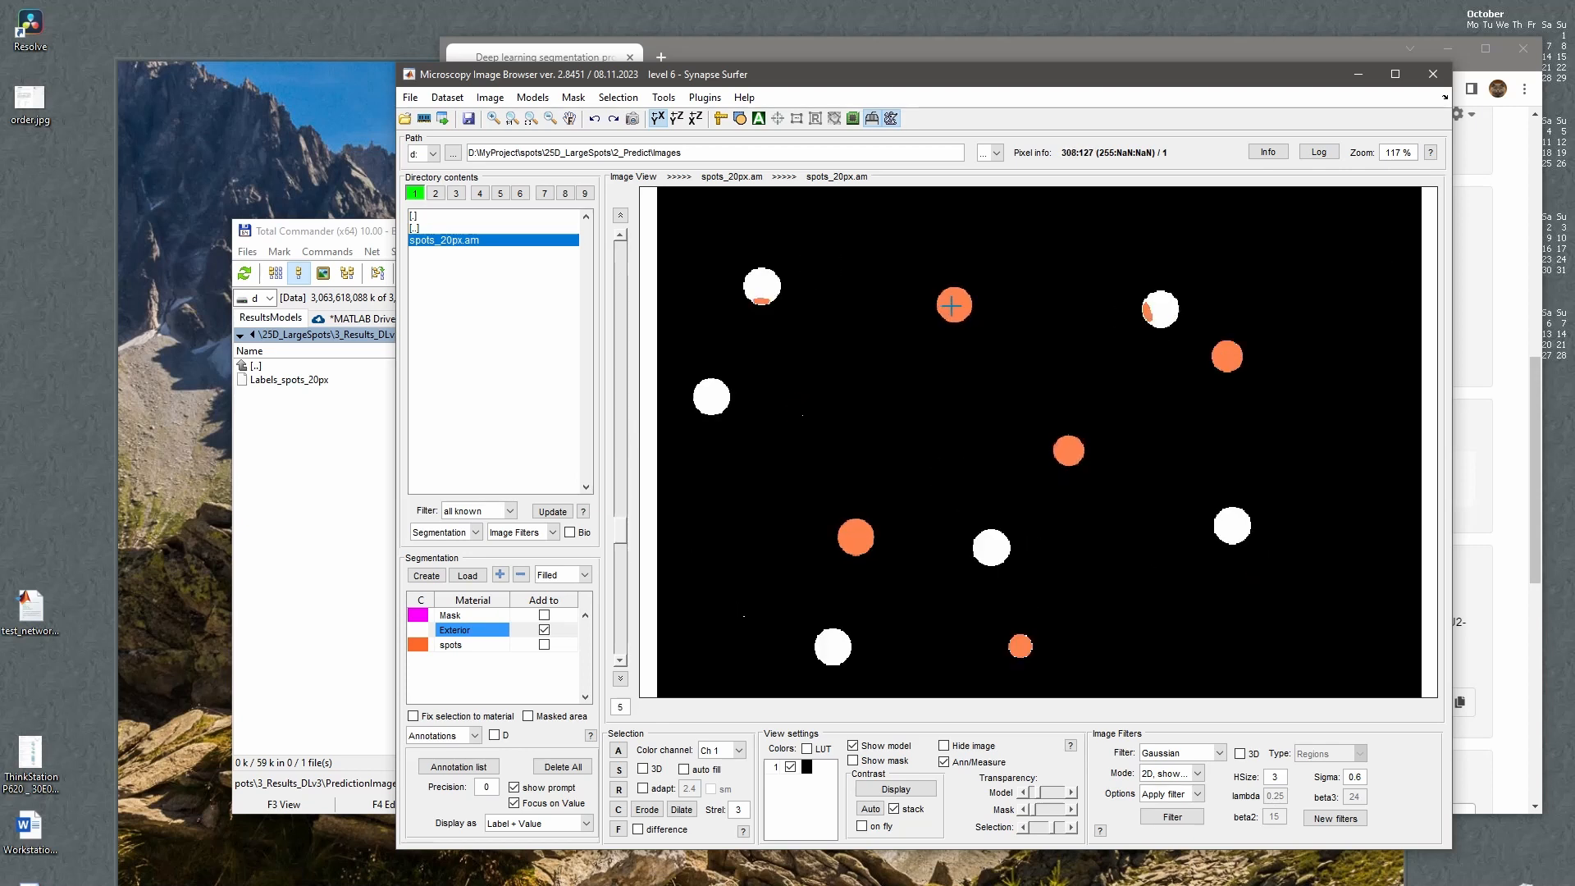
scroll(950, 309, down, 4)
scroll(1118, 292, up, 4)
scroll(1072, 310, up, 3)
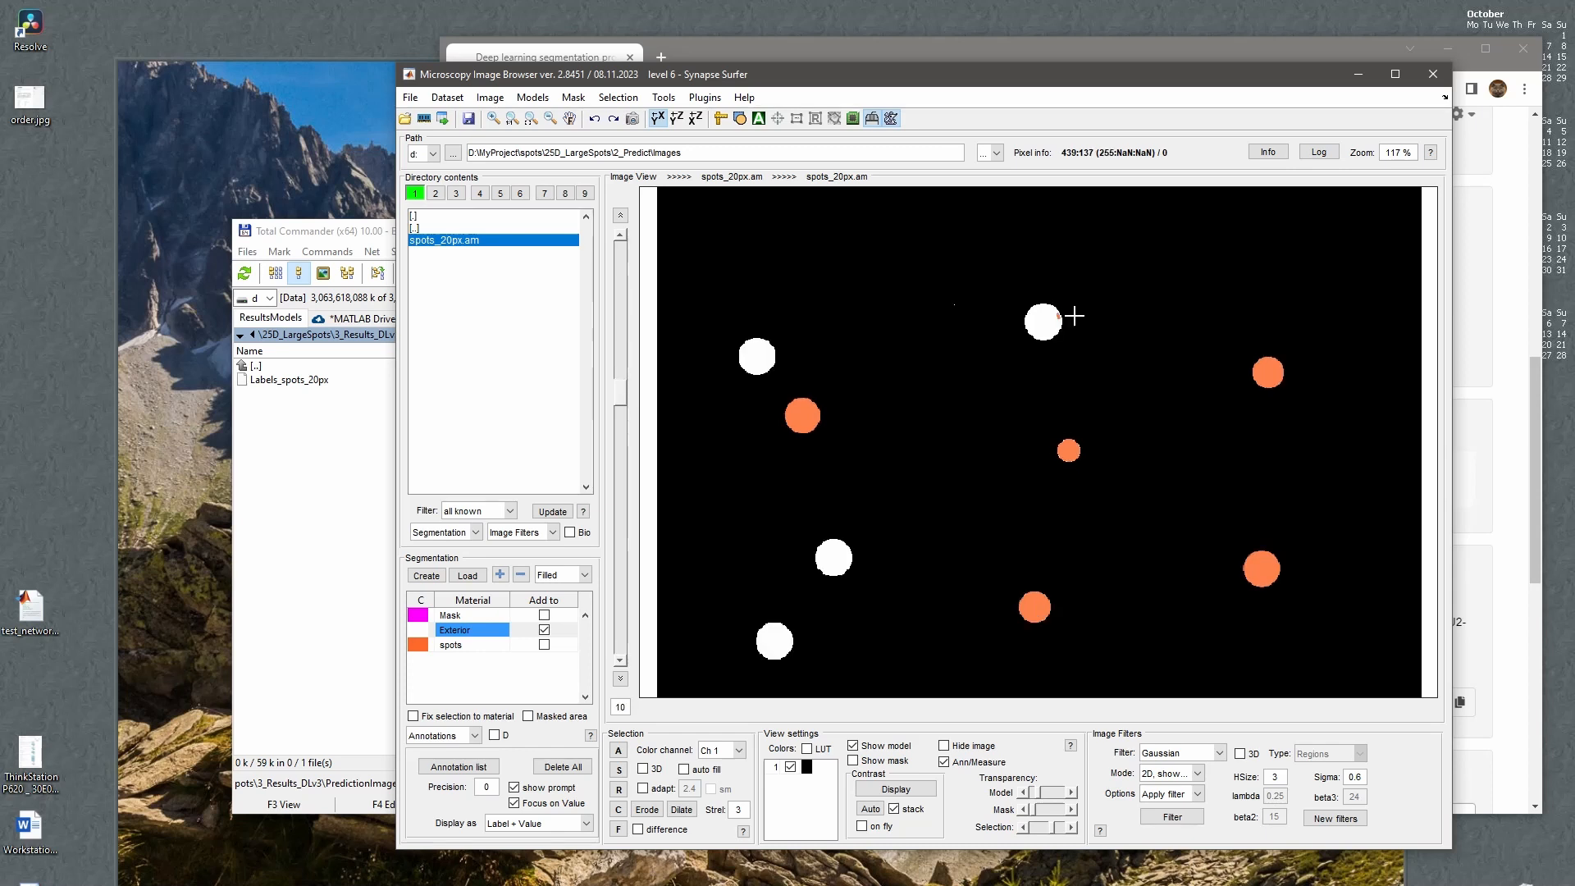
scroll(1019, 348, up, 3)
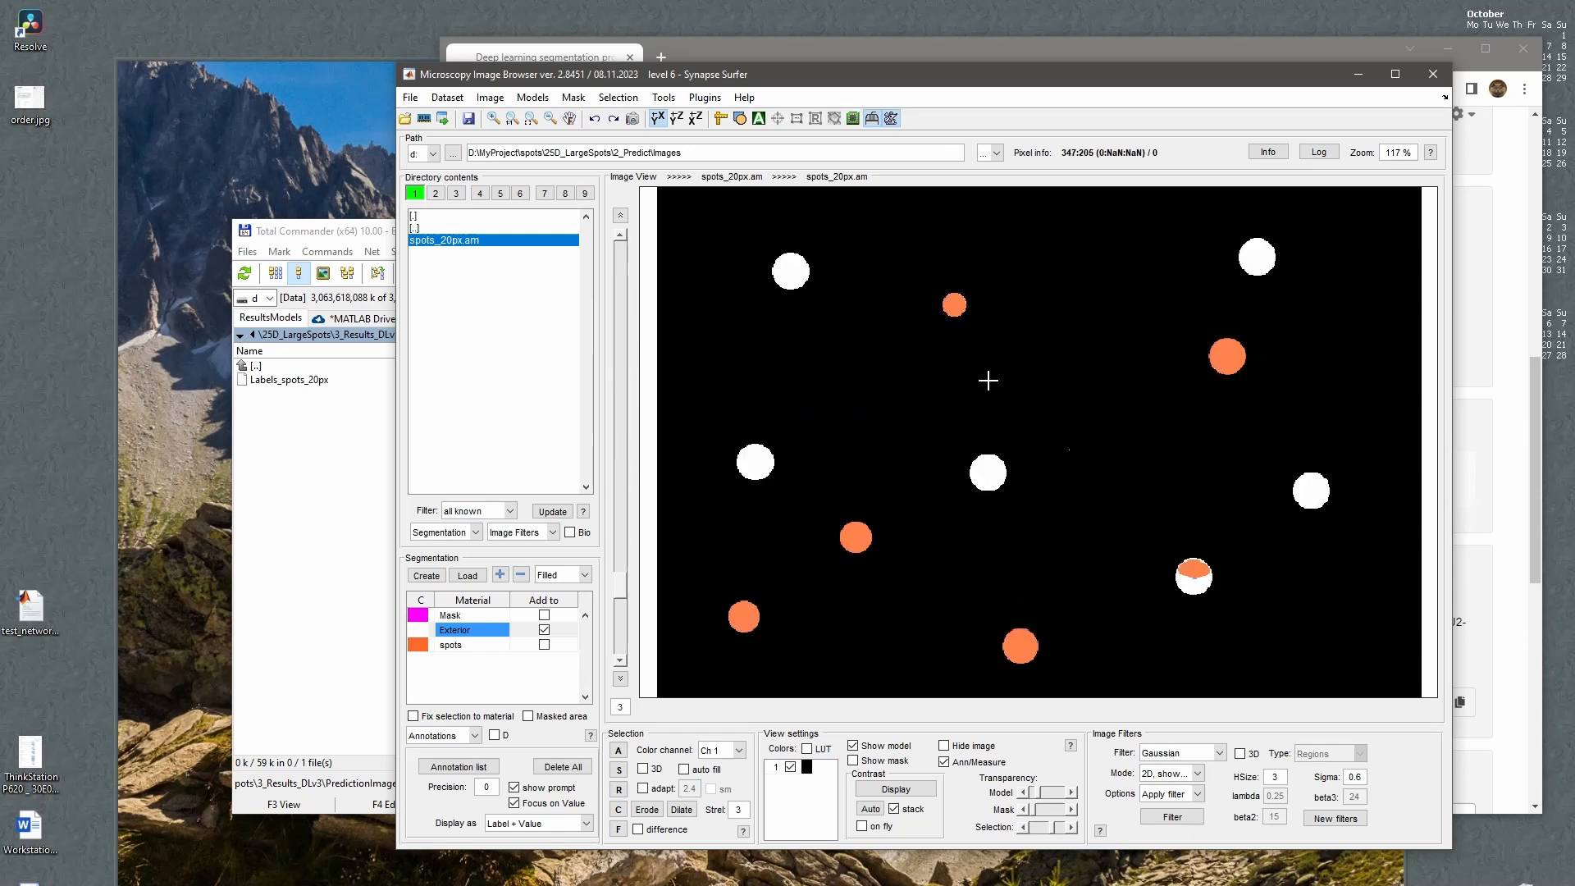
click(410, 97)
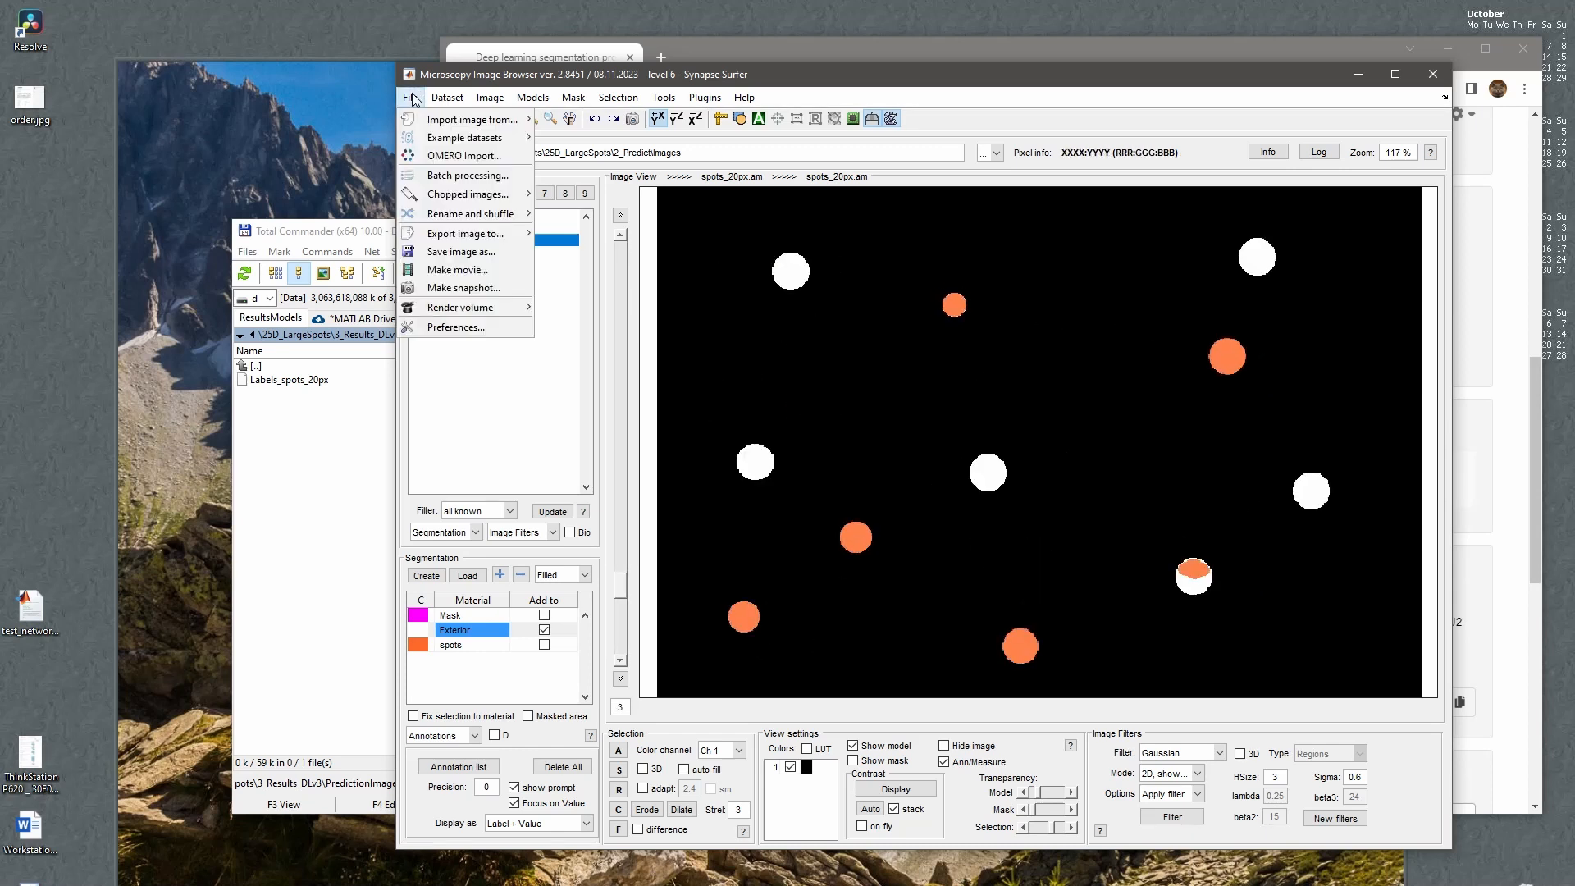
Switch to Total Commander, go back up to D:\MyProject and enter its CNN folder.
mouse_move(446, 129)
click(320, 370)
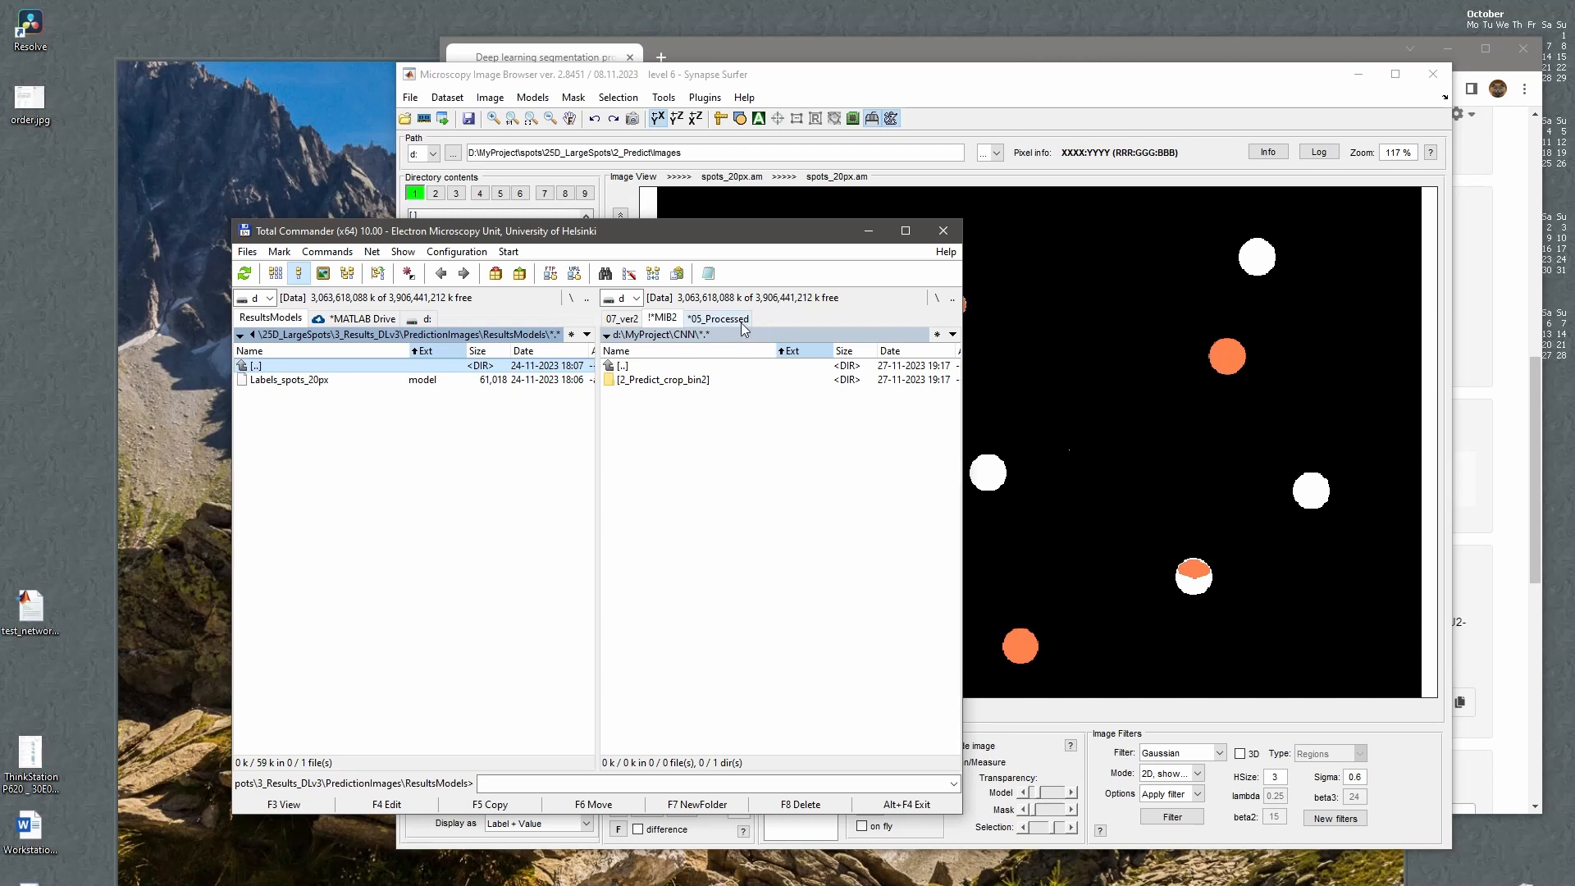
key(BackSpace)
key(BackSpace)
key(BackSpace)
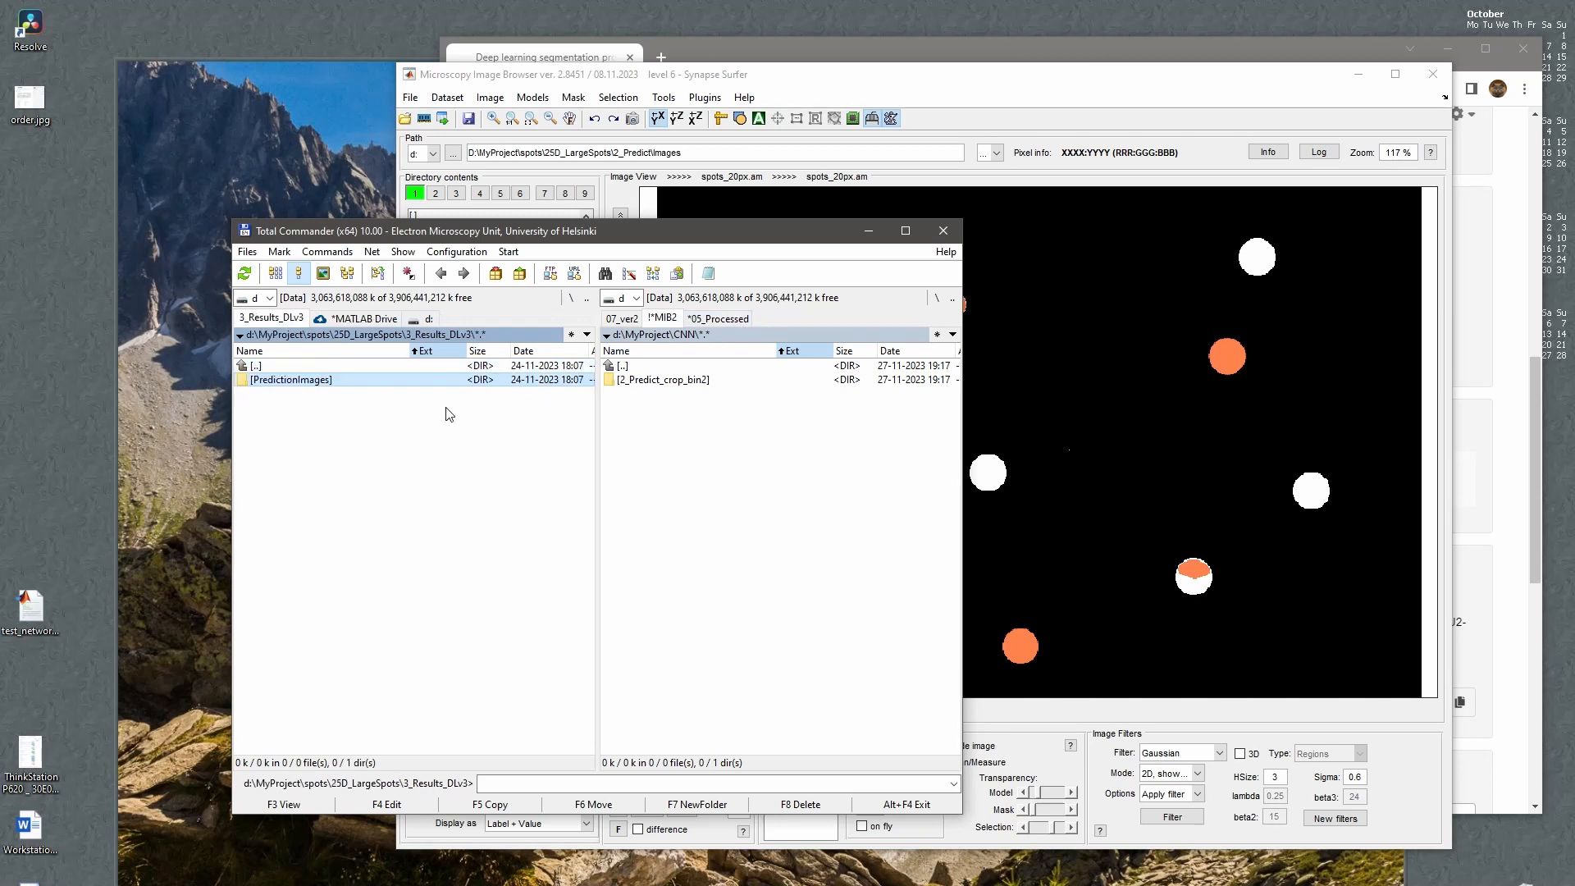
key(BackSpace)
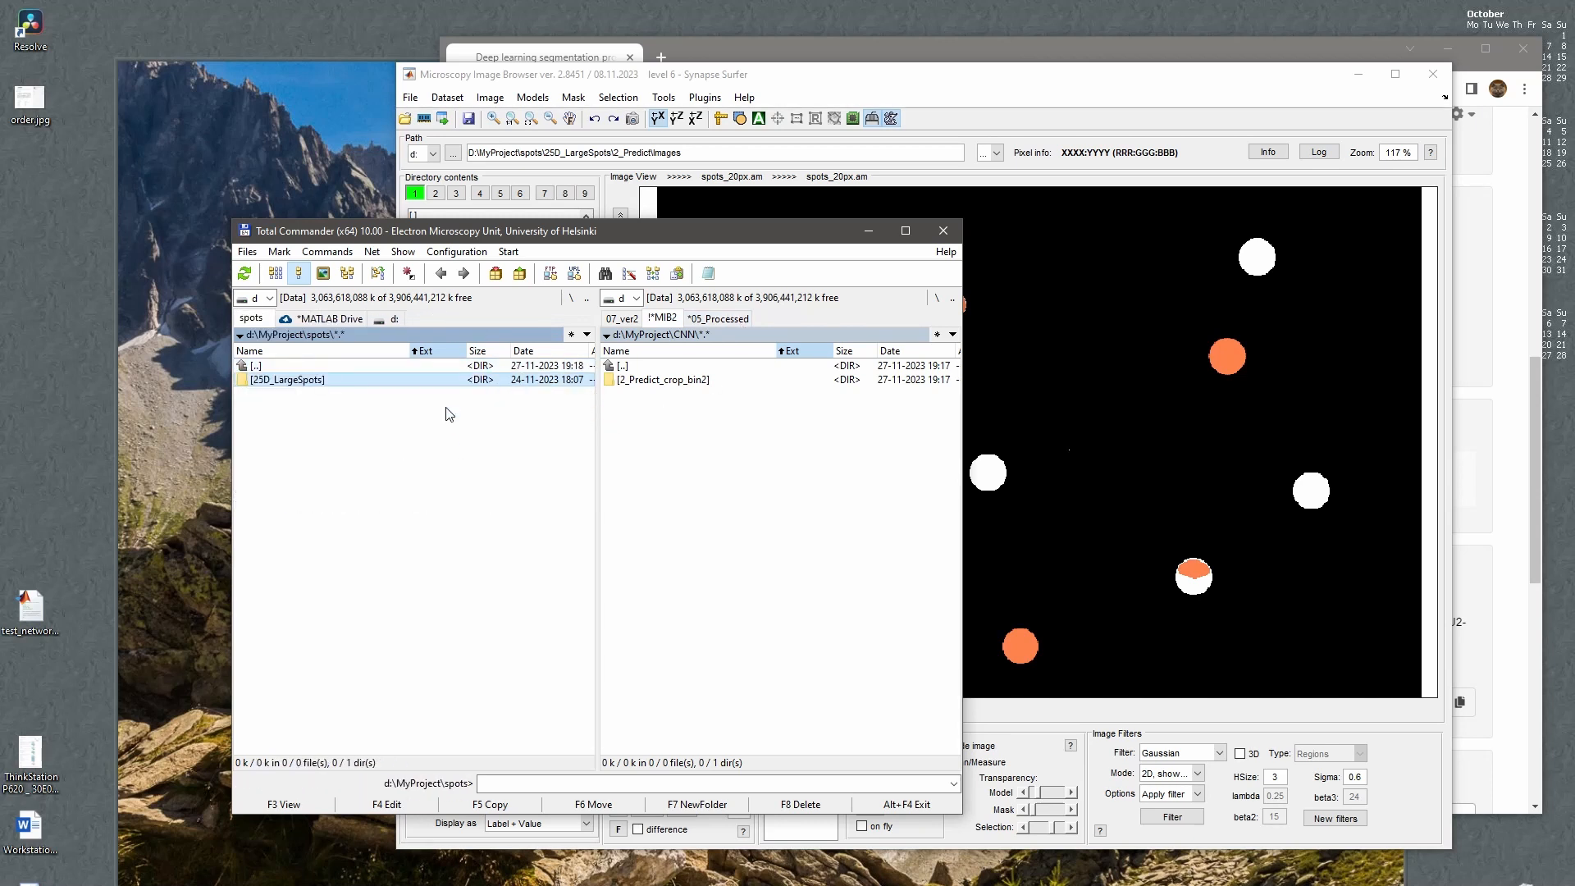
key(BackSpace)
key(Up)
key(Up)
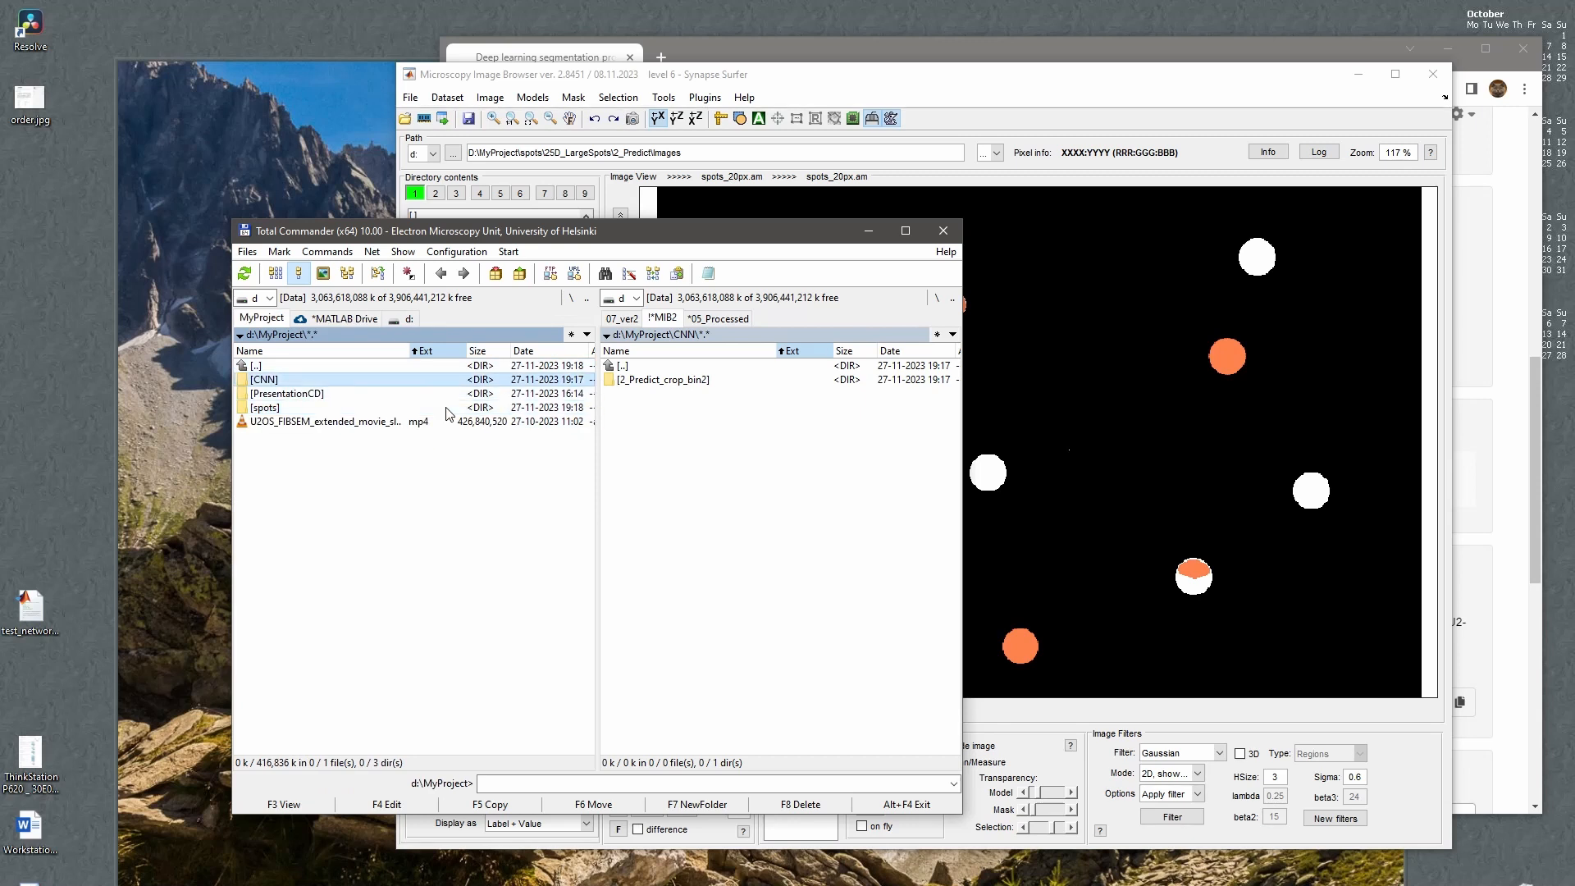
key(Return)
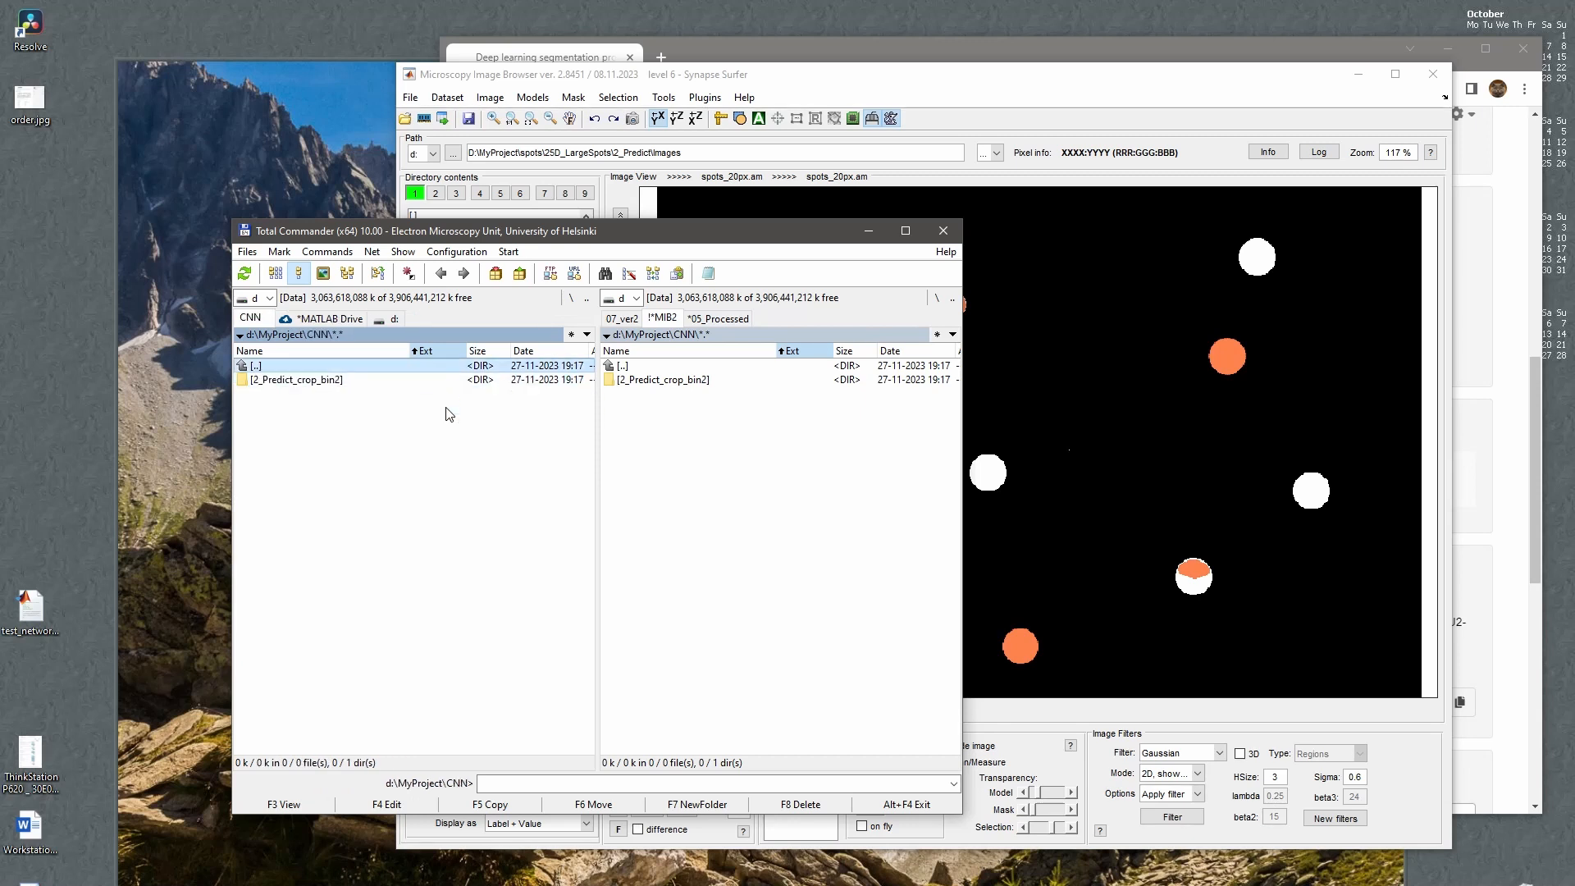
Open U2OS_cells_z500-549_bin2.am from 2_Predict_crop_bin2\Images in Microscopy Image Browser and look through its slices.
double_click(341, 387)
double_click(317, 386)
drag(280, 384, 1057, 397)
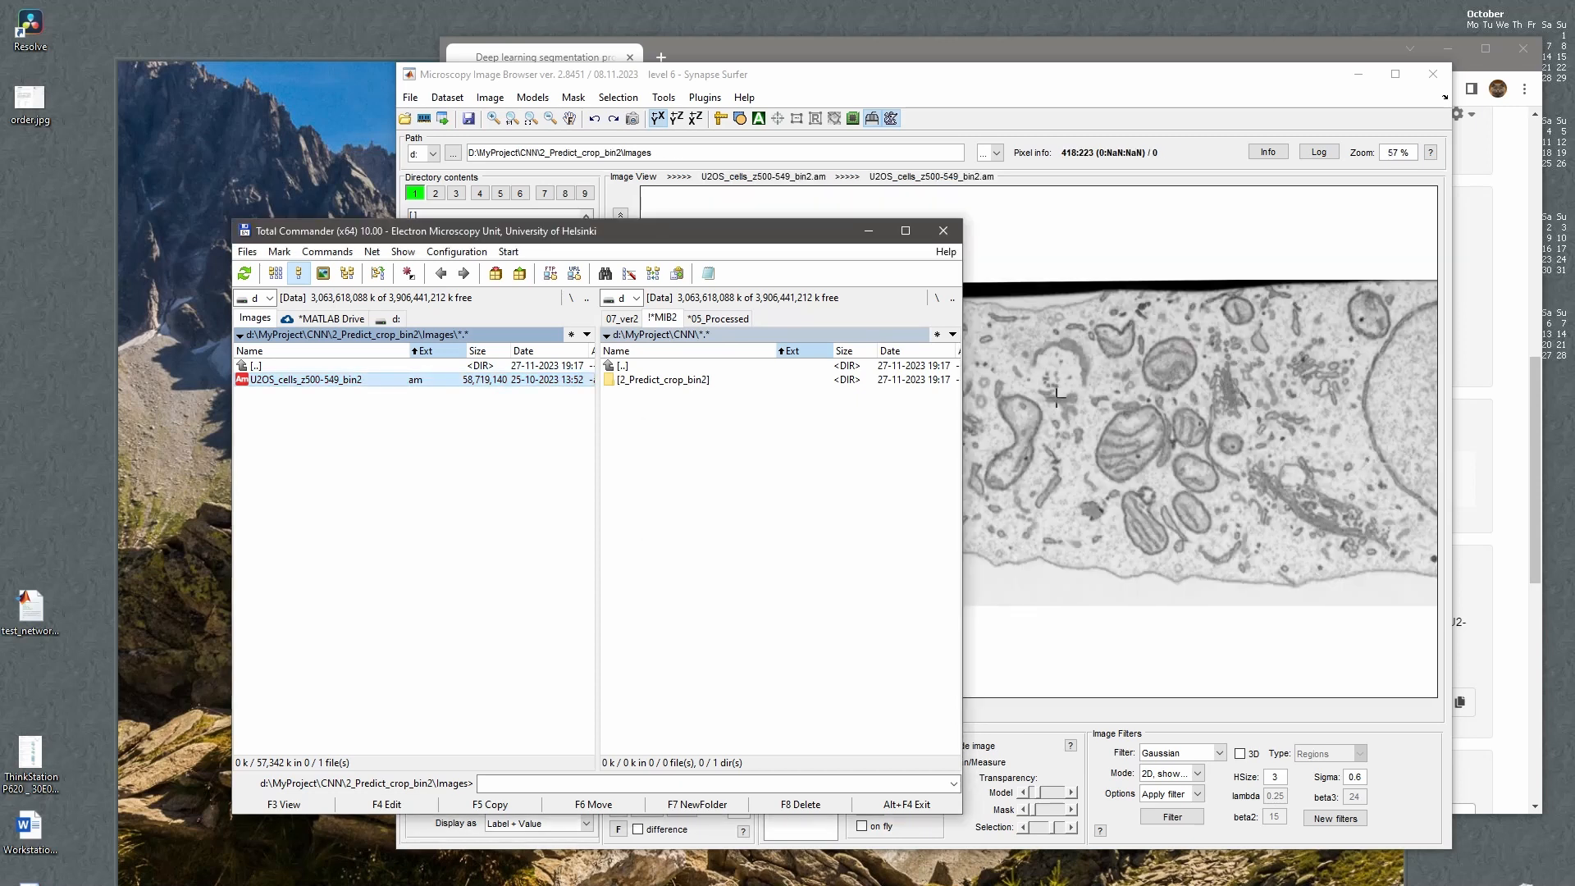
click(1056, 397)
scroll(1057, 397, up, 15)
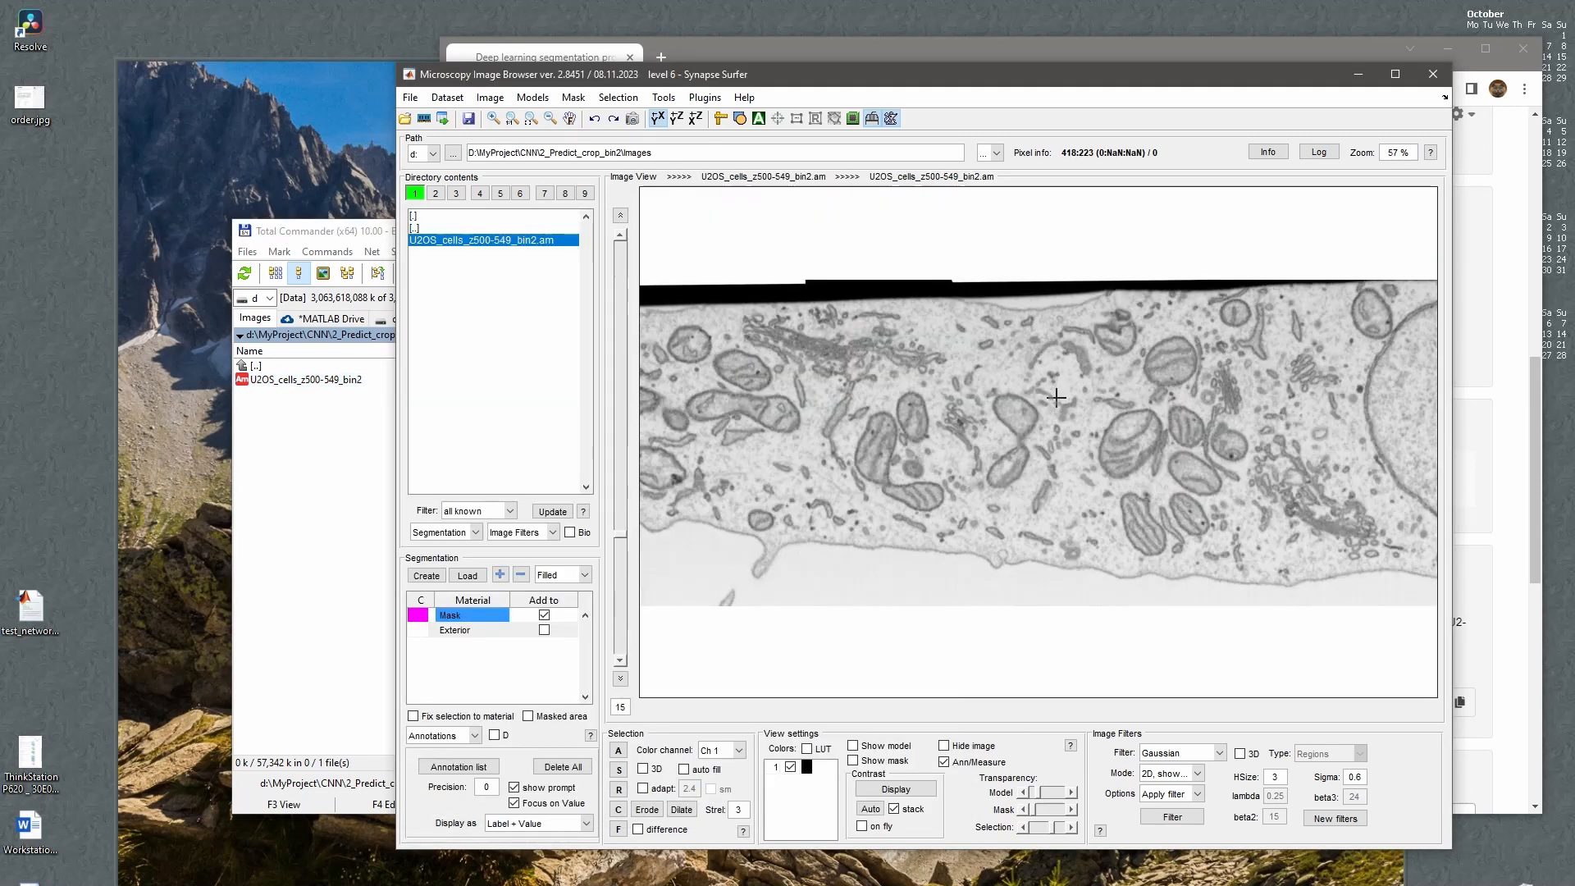
Check the voxel sizes in the U2OS dataset's parameters without changing them and look through further slices.
click(447, 97)
click(489, 251)
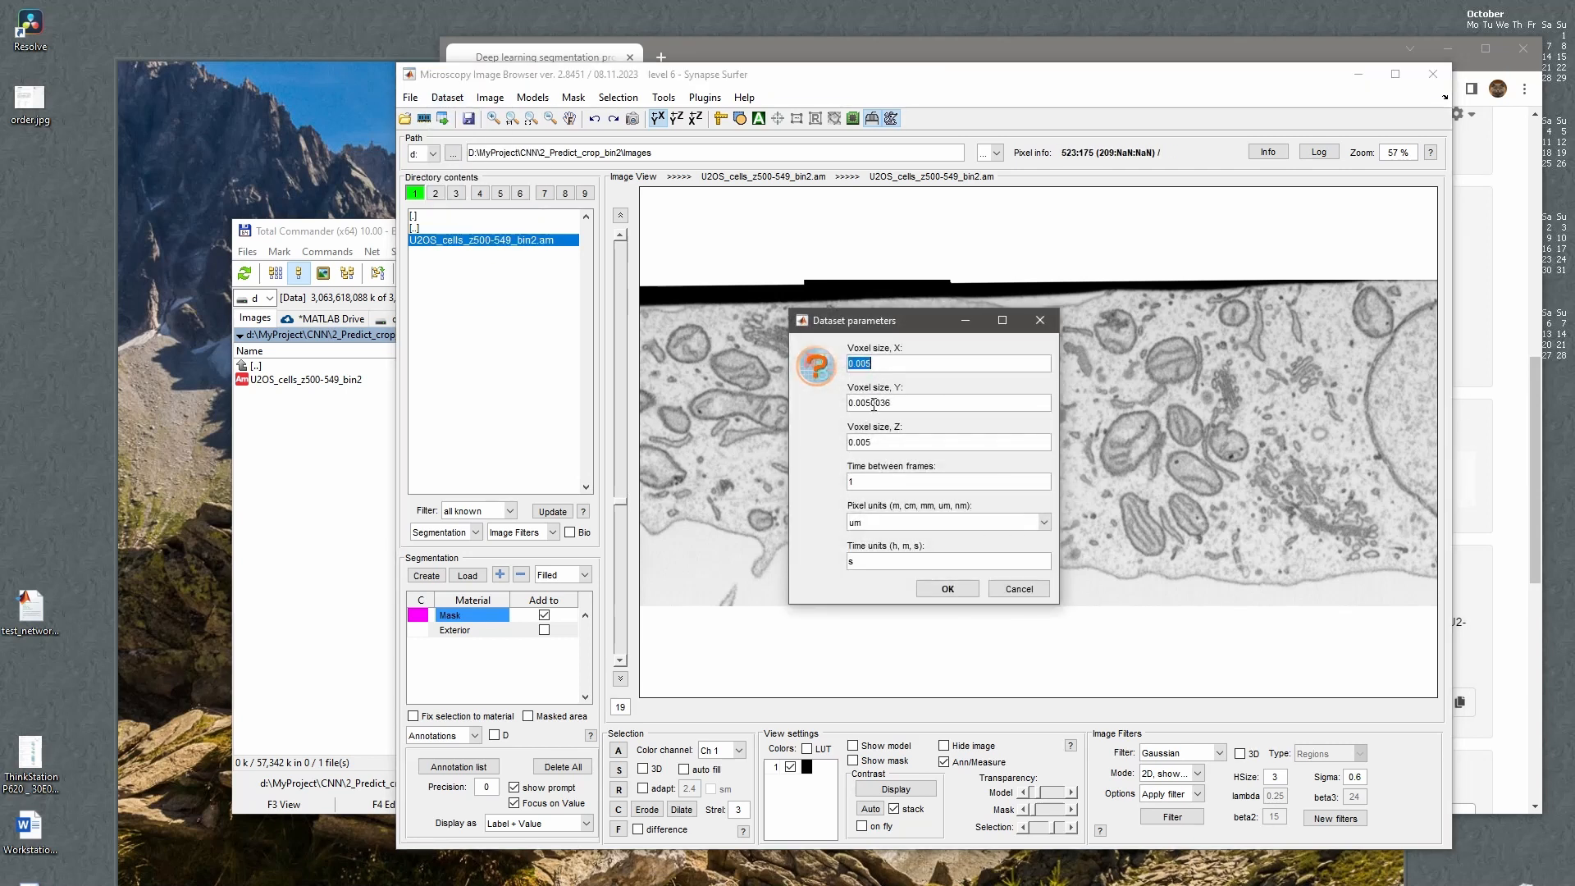
click(1019, 588)
scroll(1033, 498, up, 13)
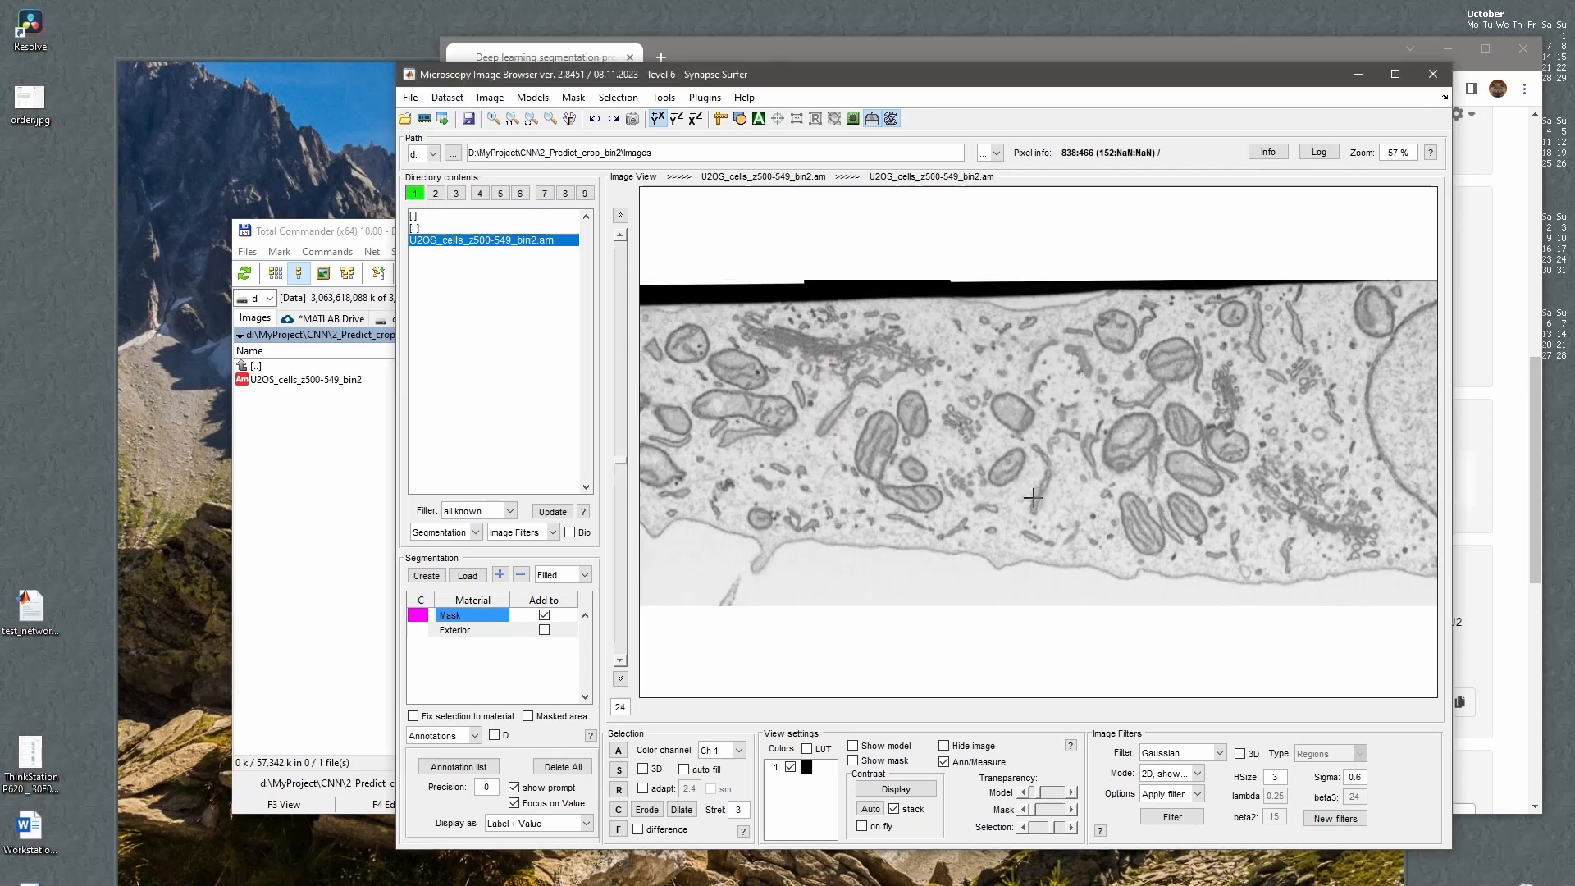
scroll(1032, 498, up, 3)
Resample the U2OS dataset to 50 percent in XY, leaving the number of Z-stacks as it is.
click(459, 99)
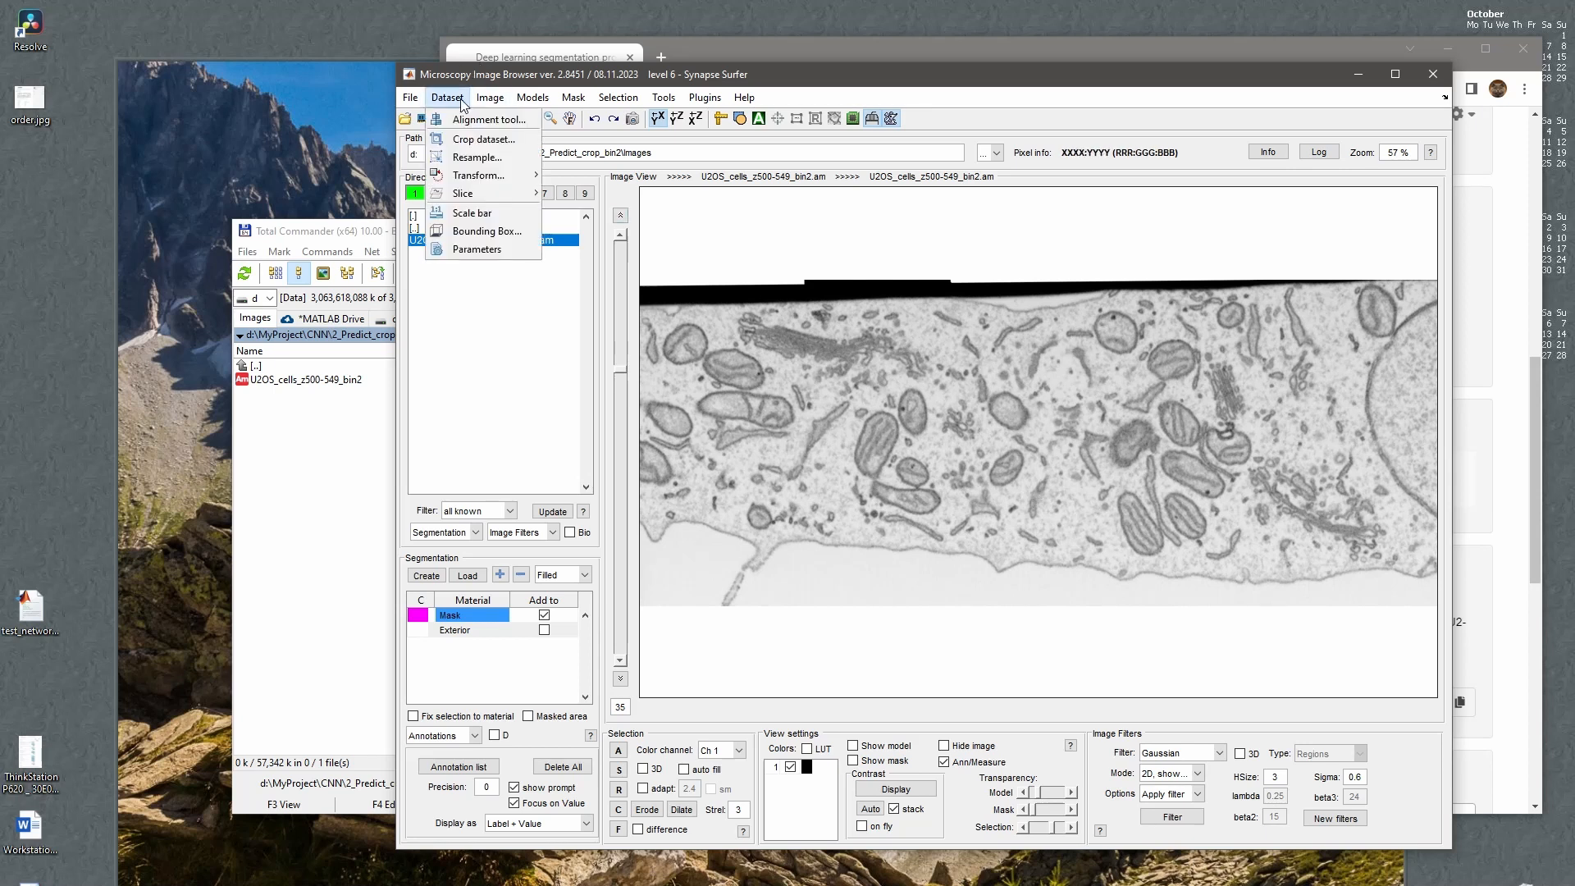
mouse_move(465, 193)
click(478, 156)
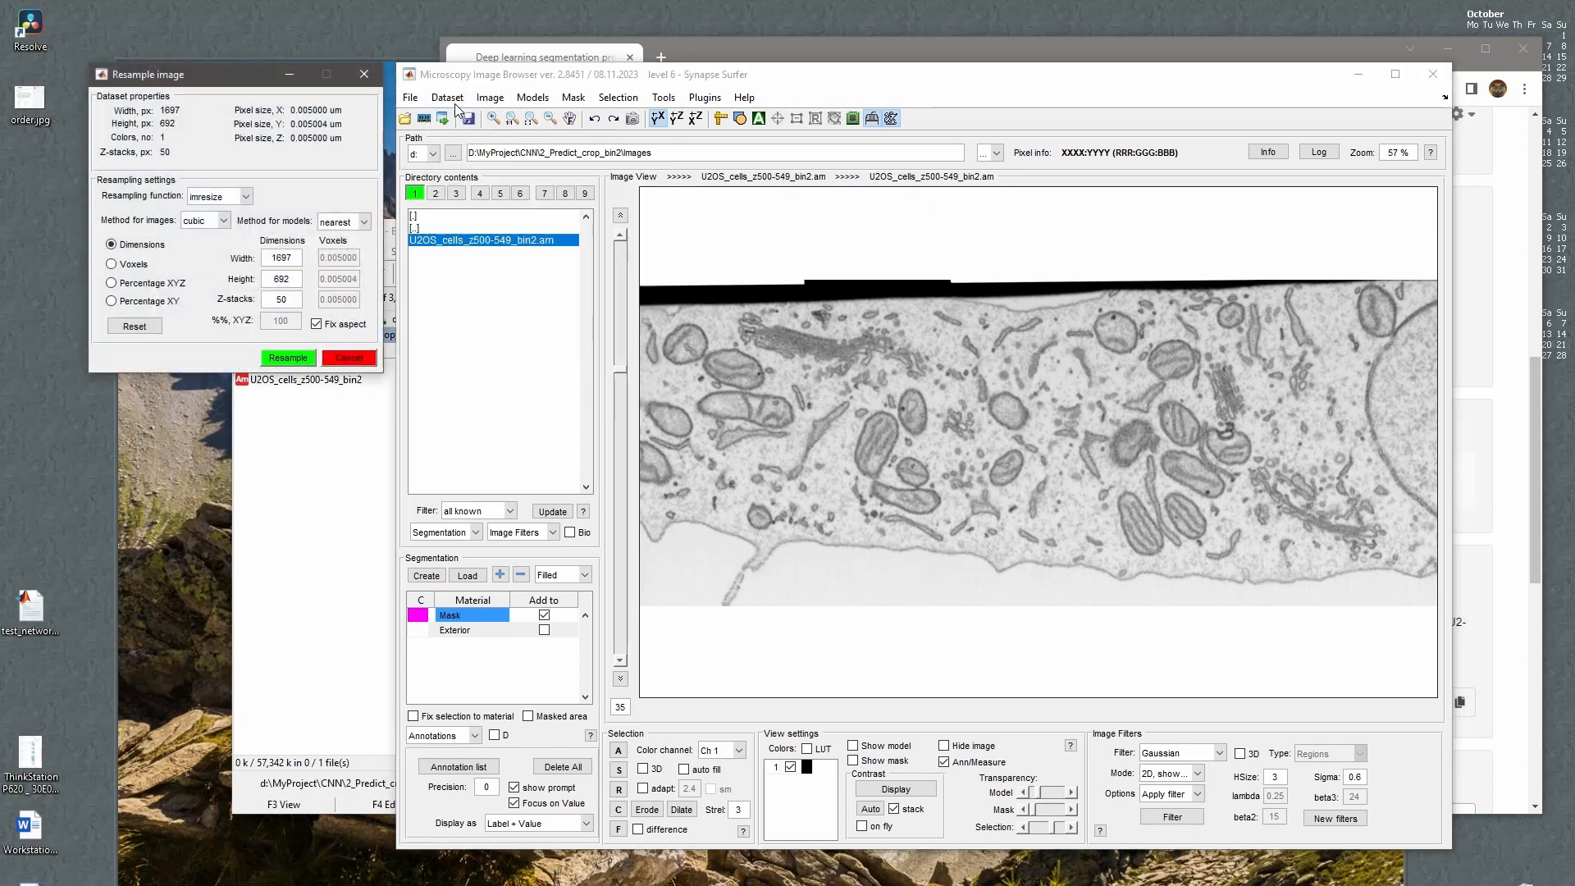
click(364, 74)
click(447, 97)
click(479, 156)
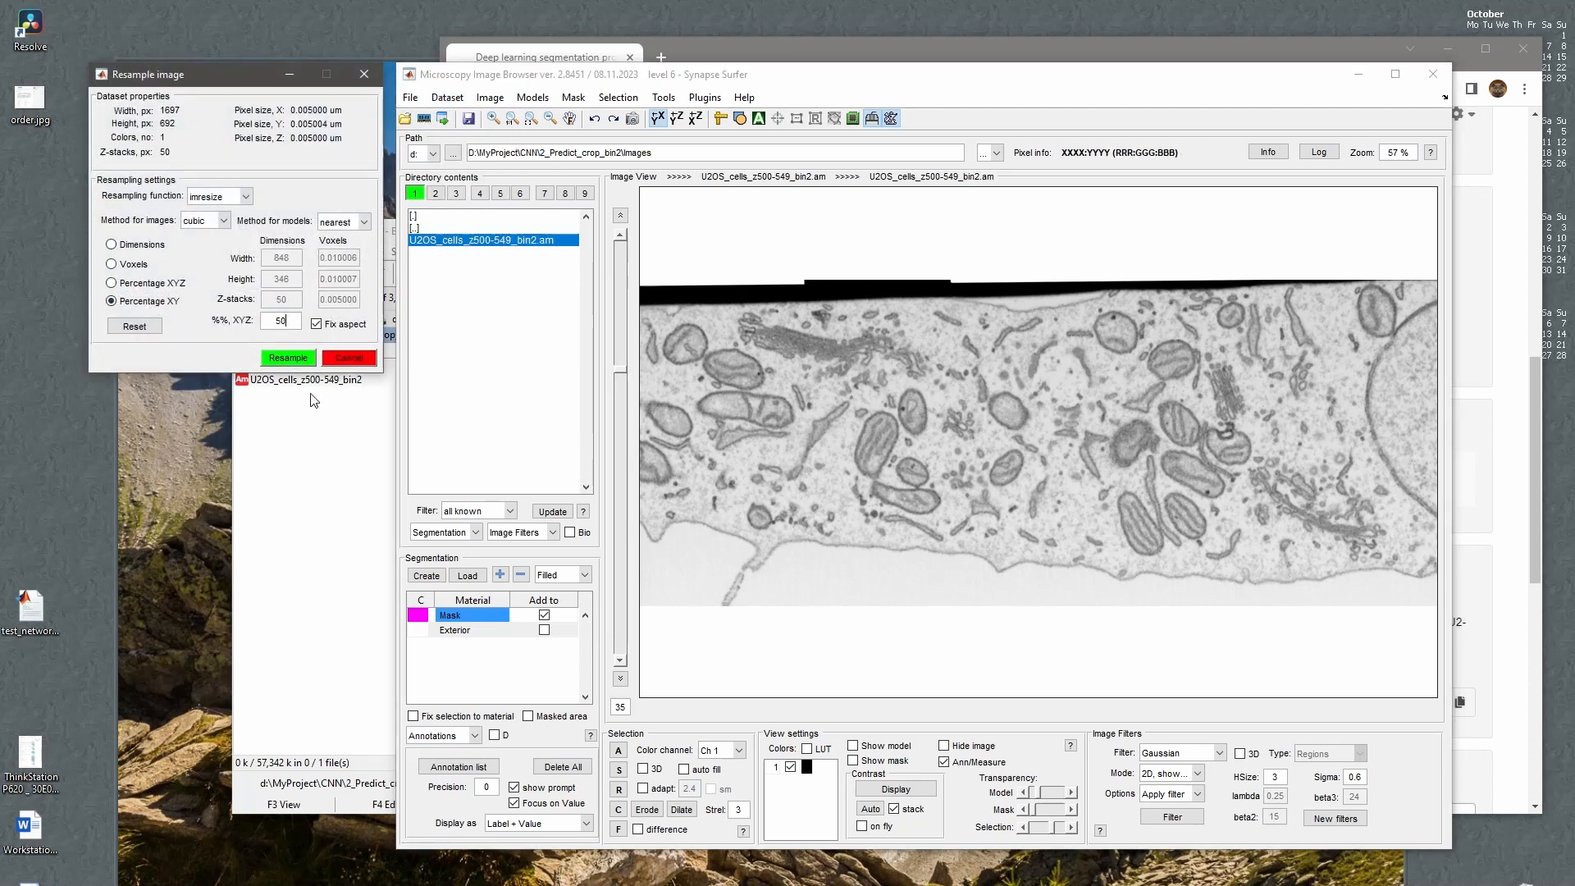
click(288, 357)
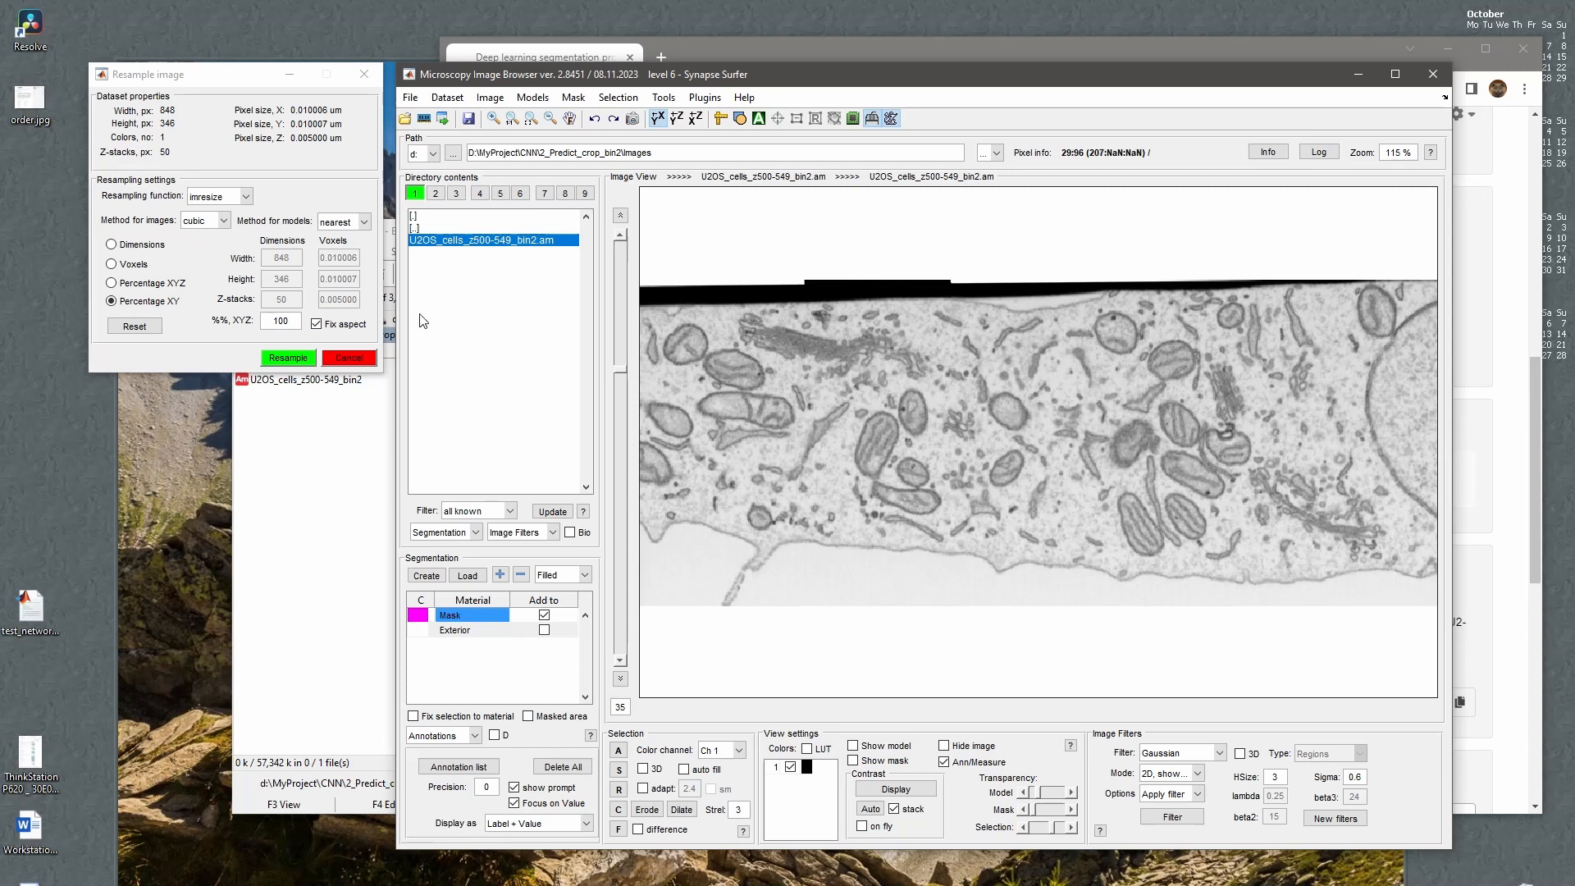
Look through the resampled U2OS dataset up to its last slice and close the resampling window.
scroll(916, 518, down, 1)
scroll(916, 517, down, 1)
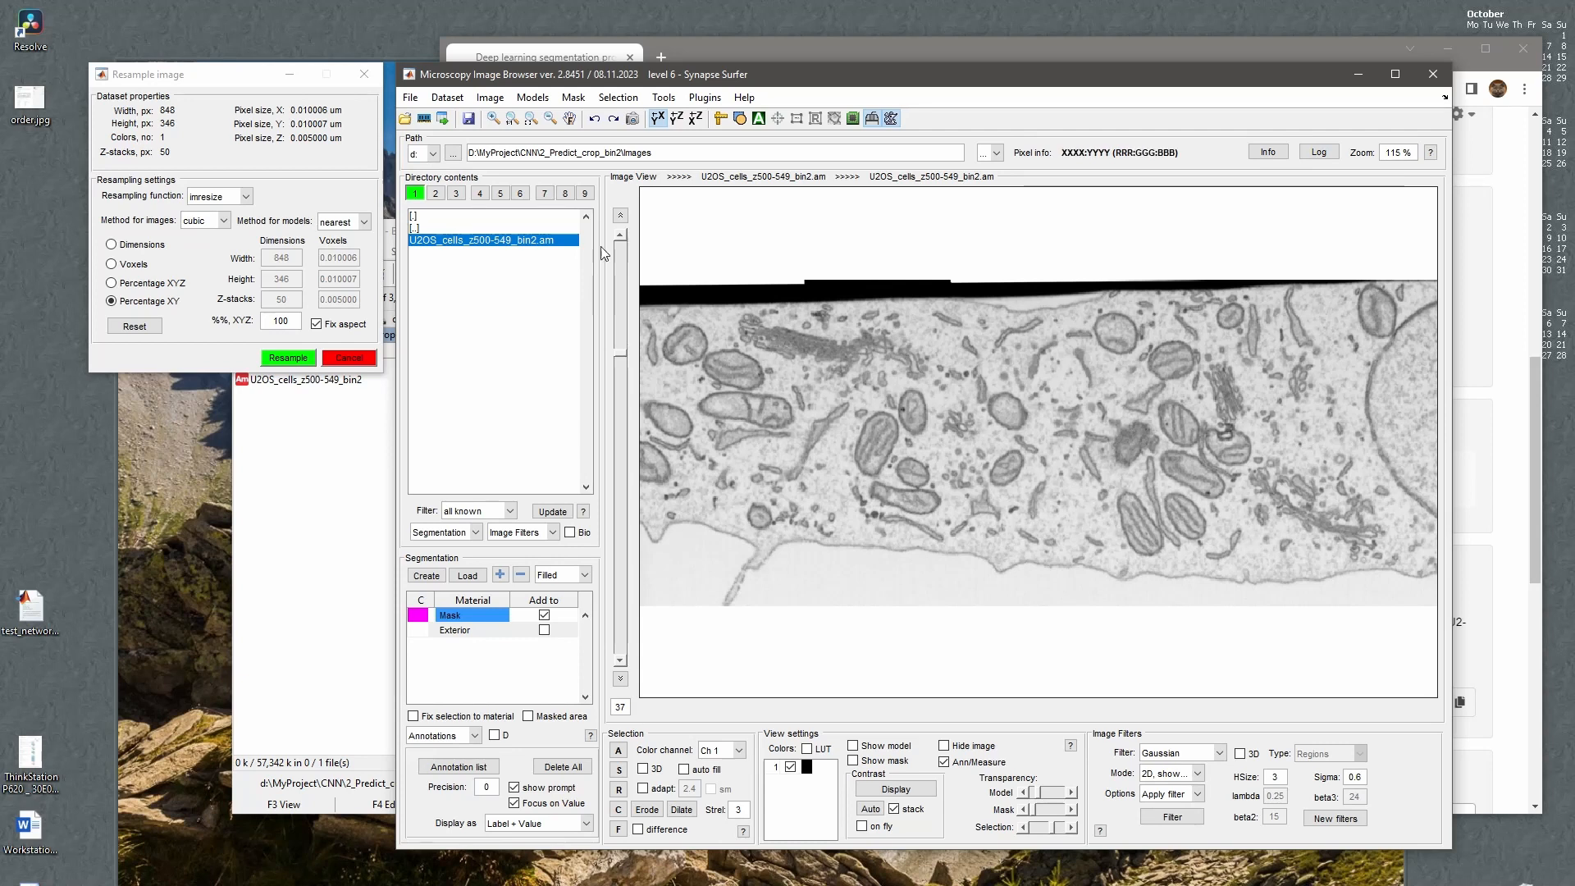
click(620, 215)
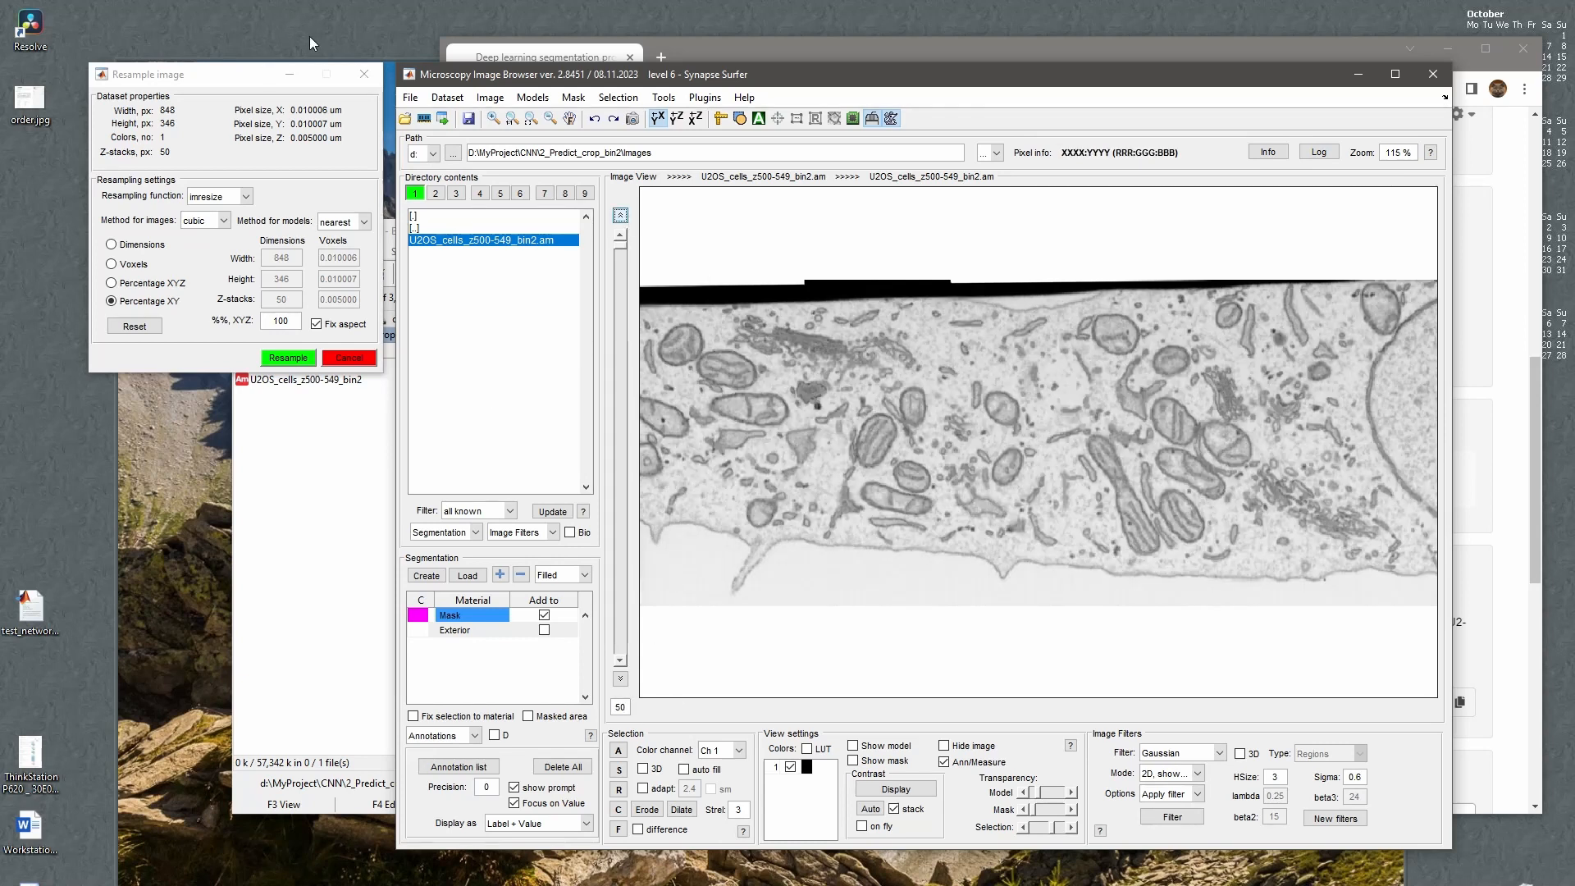
click(364, 74)
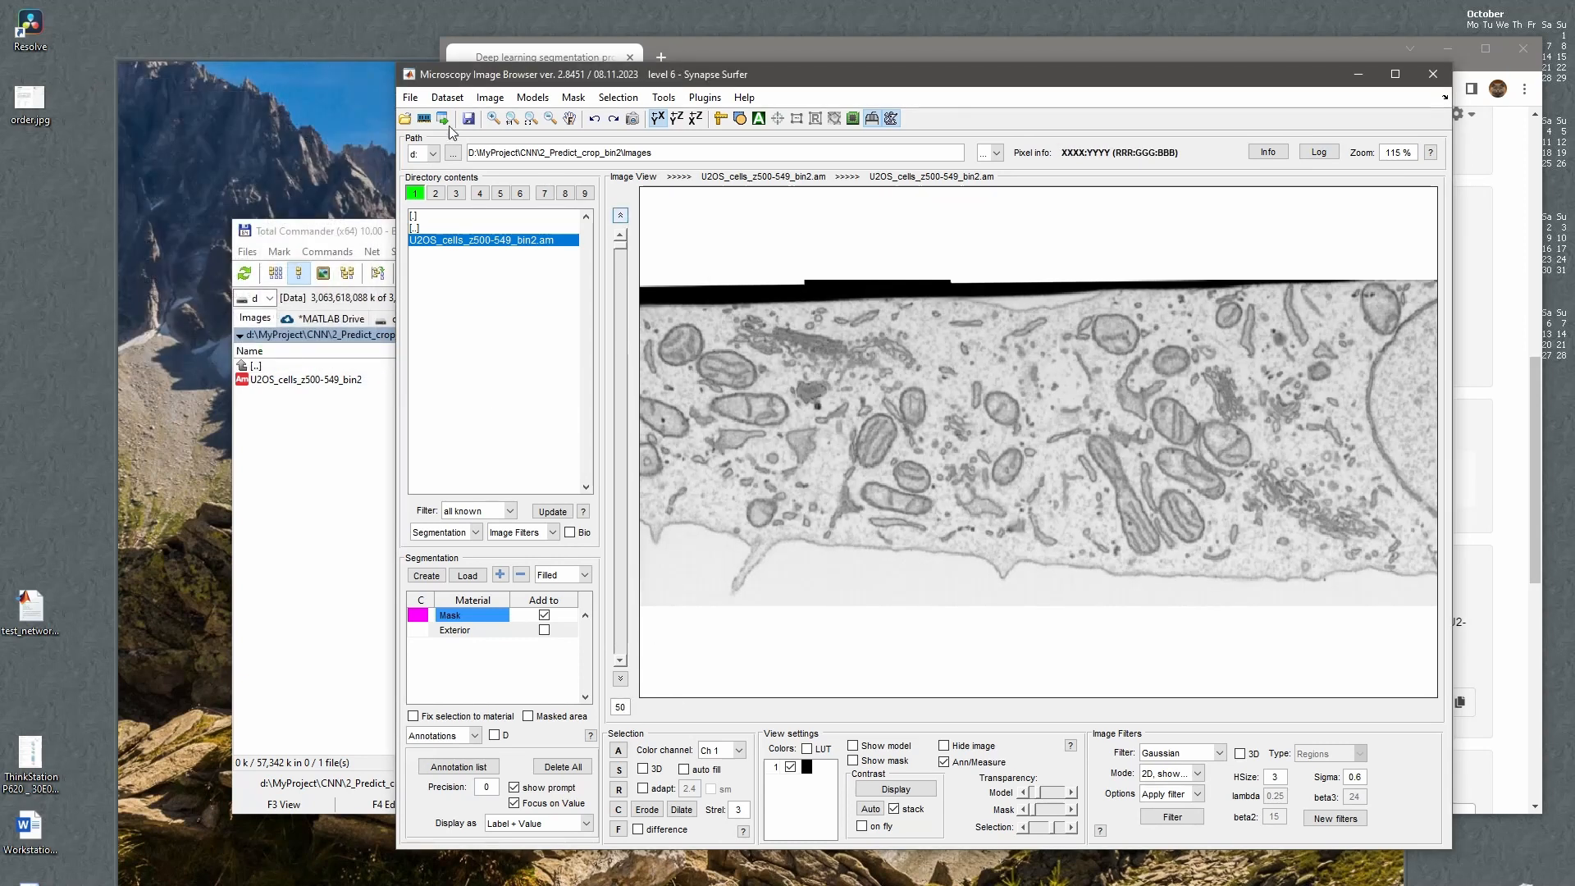
Save the resampled image as U2OS_cells_z500-549_bin4.am in Amira Mesh binary format in the same Images folder.
click(410, 98)
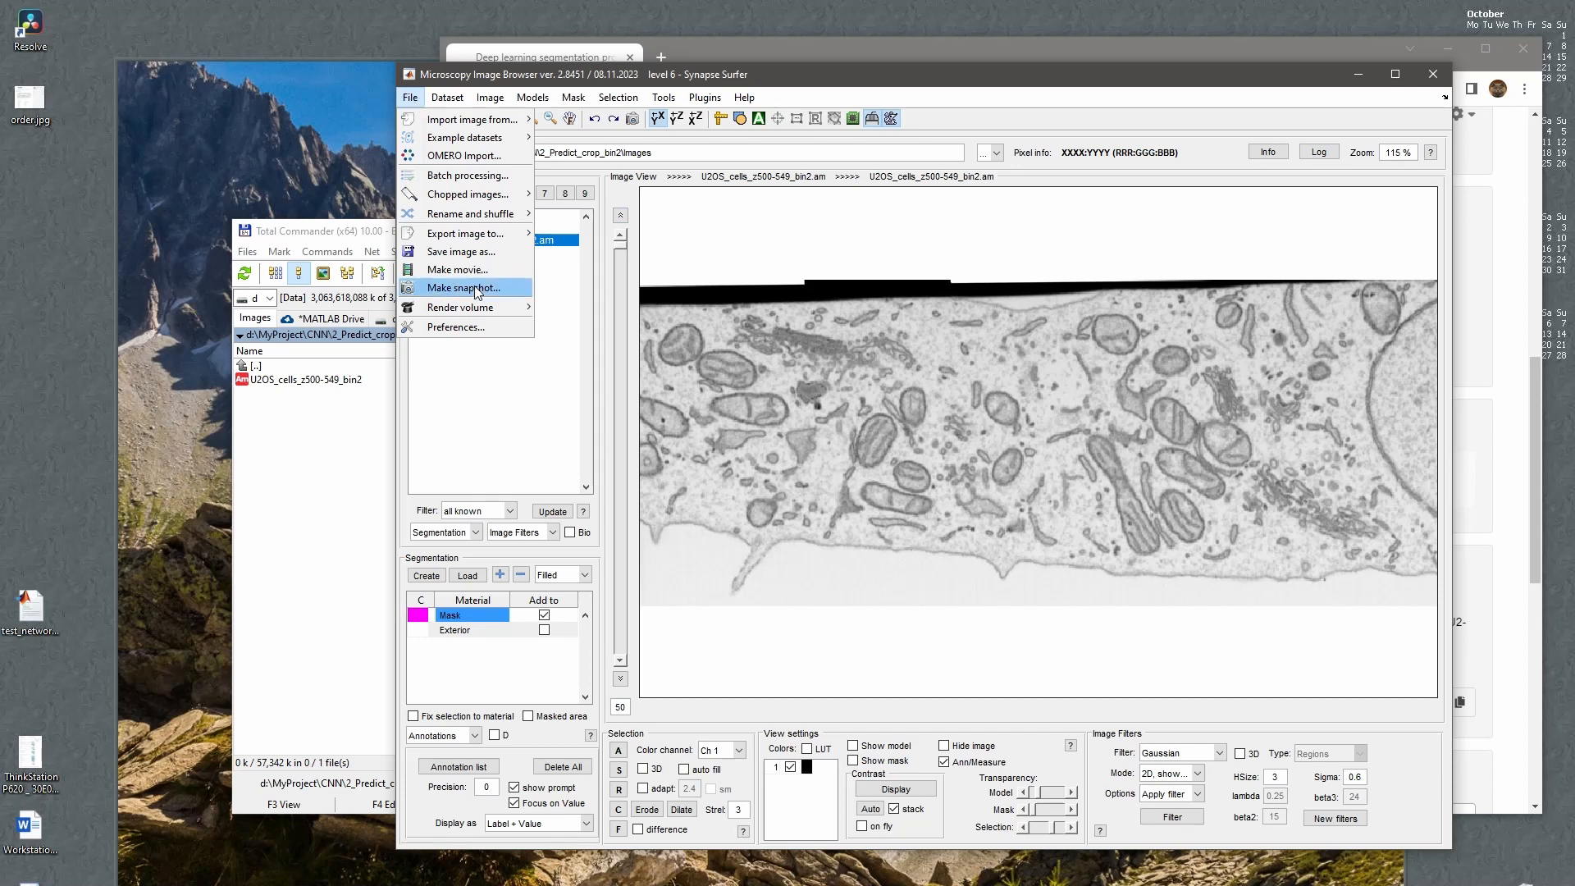
click(459, 252)
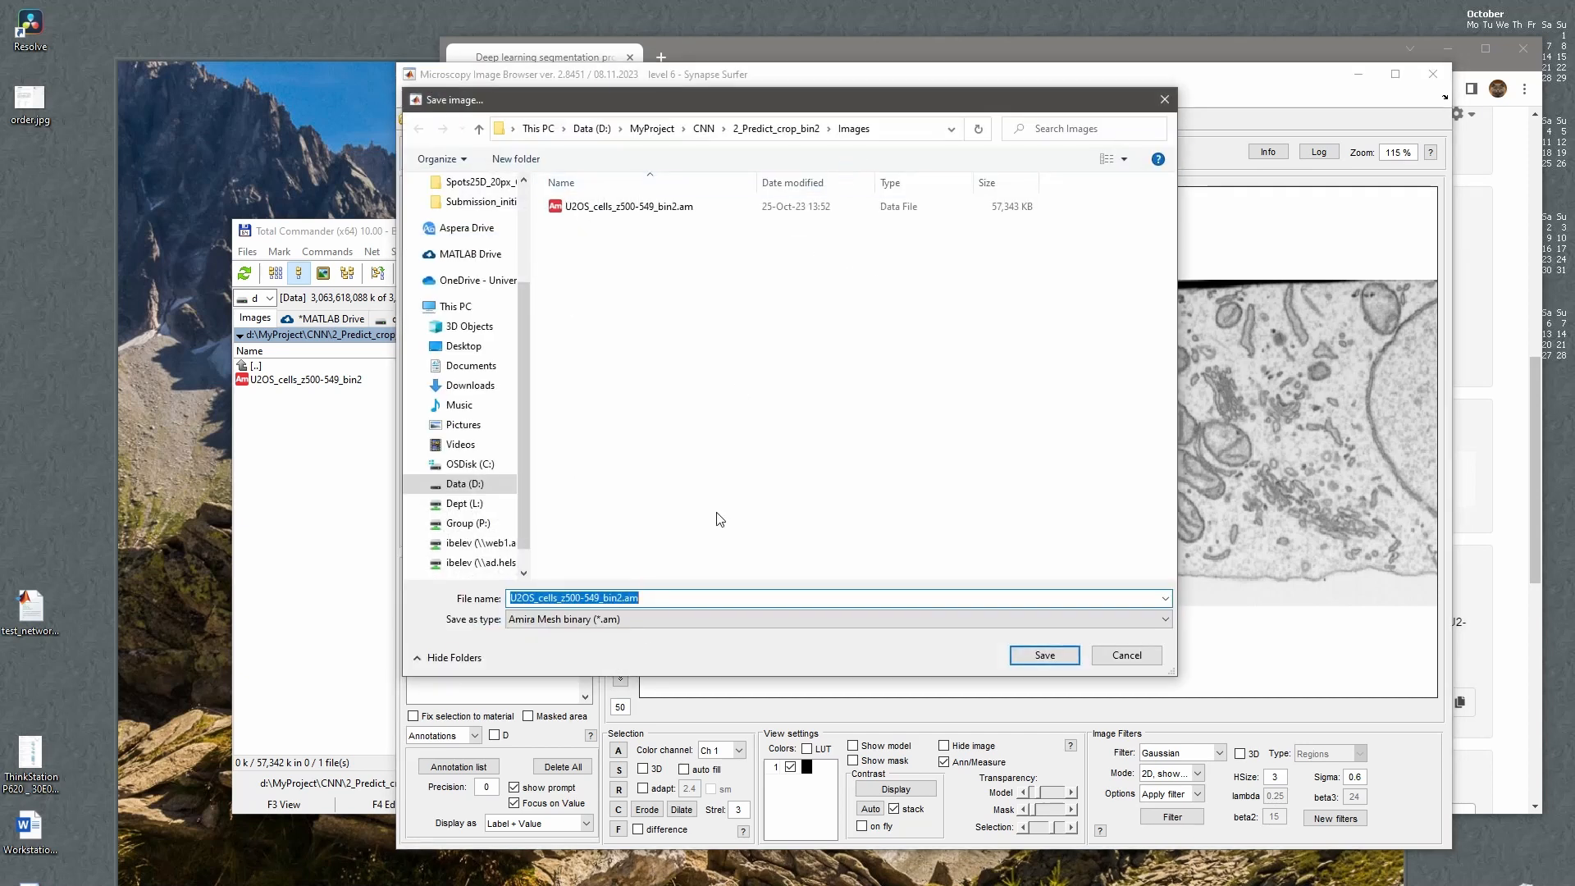
click(623, 598)
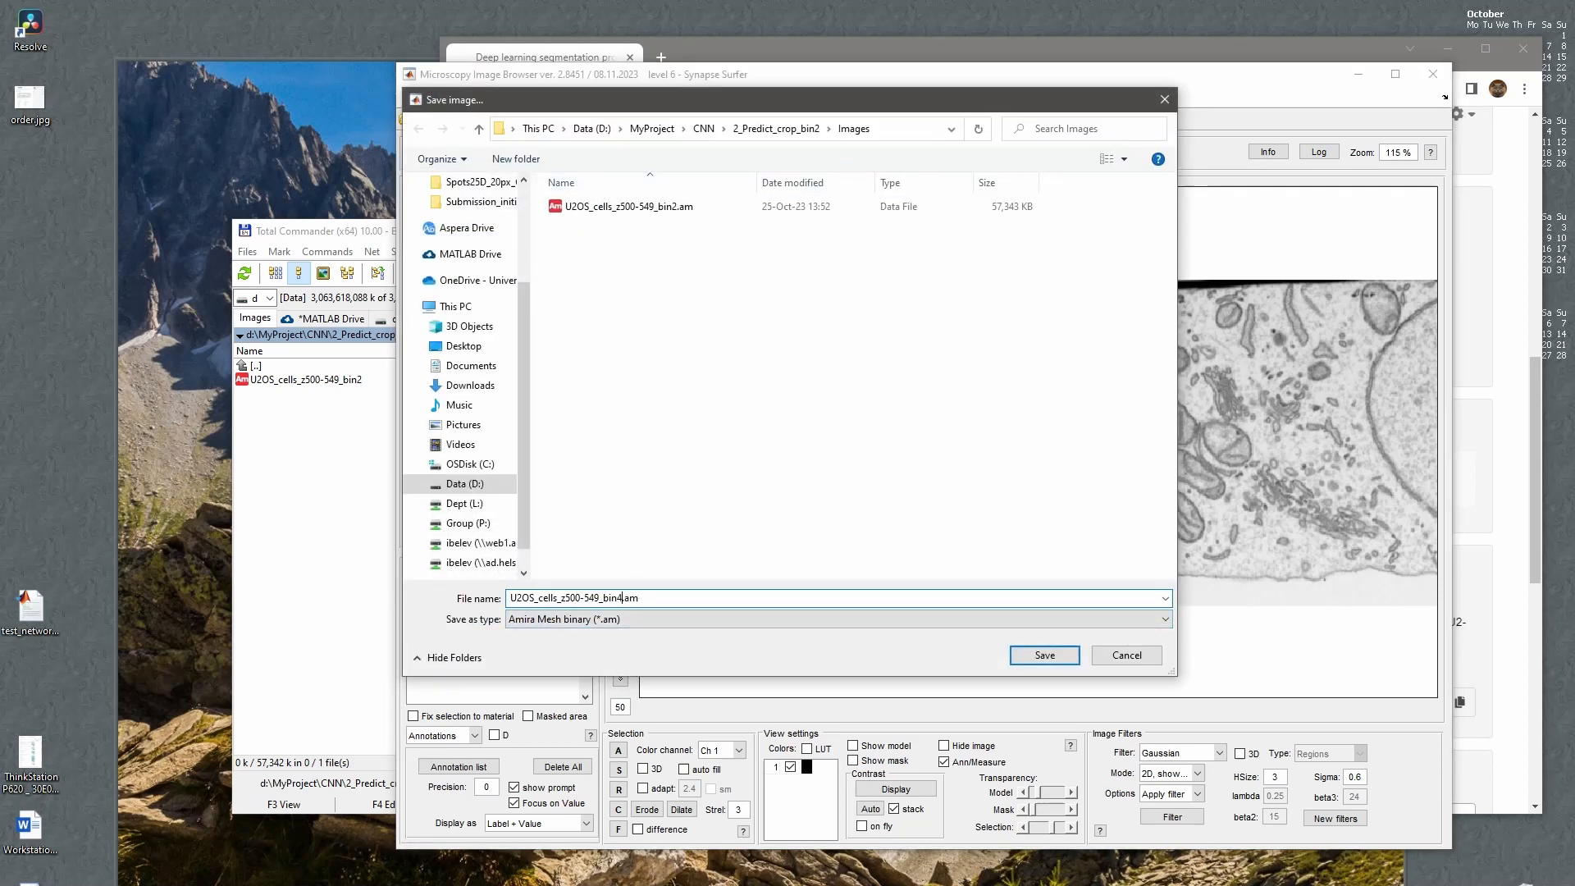
text(4)
key(Return)
click(943, 586)
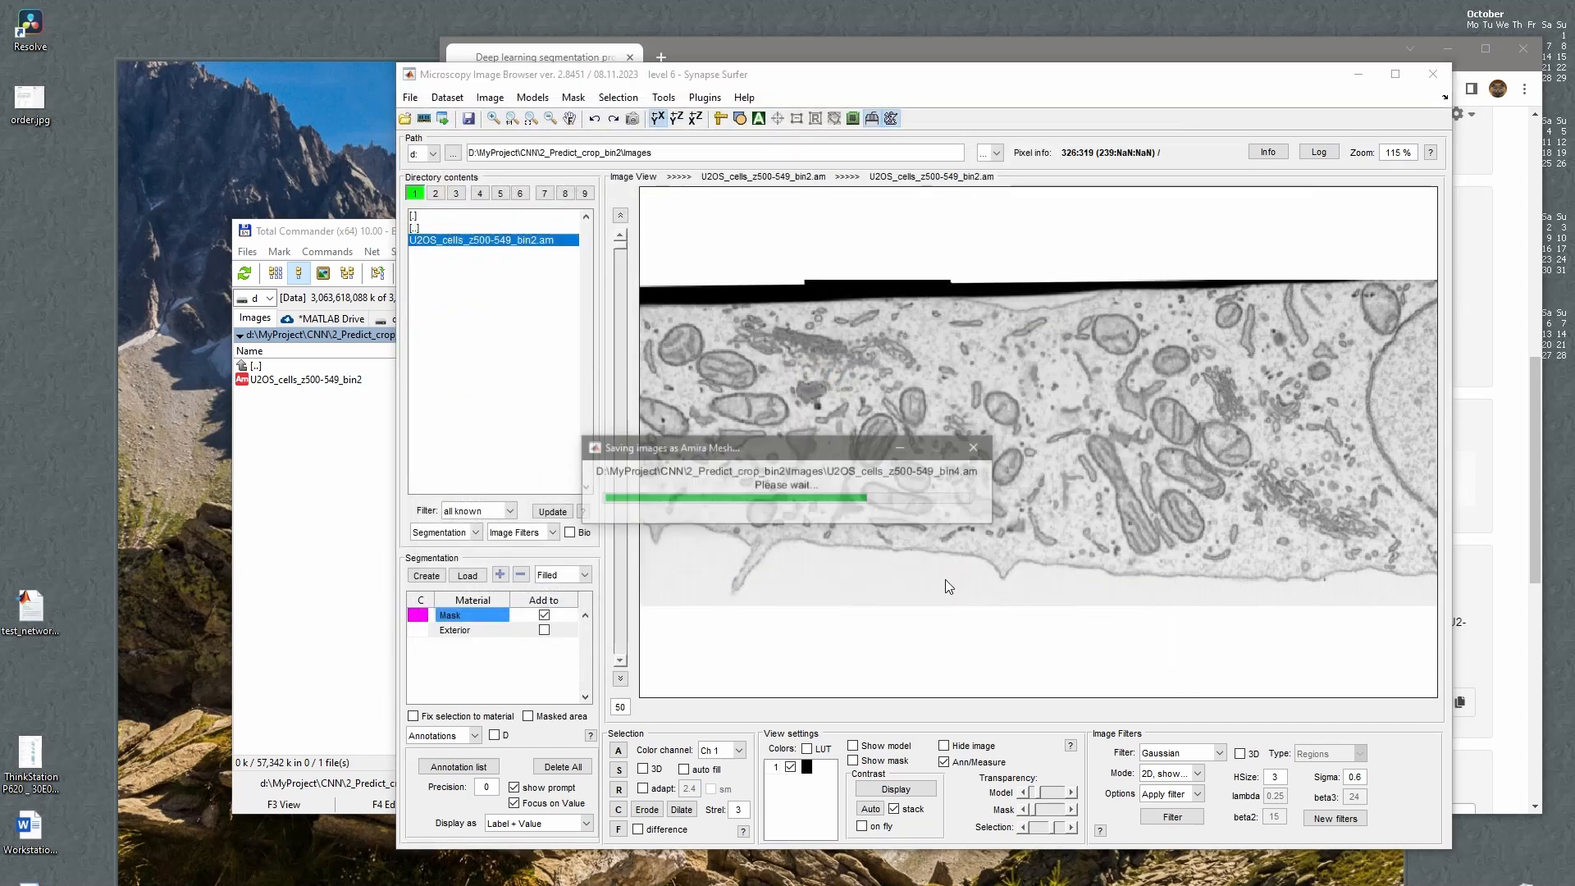
Switch to Total Commander and delete U2OS_cells_z500-549_bin2.am from the Images folder.
click(361, 501)
key(Delete)
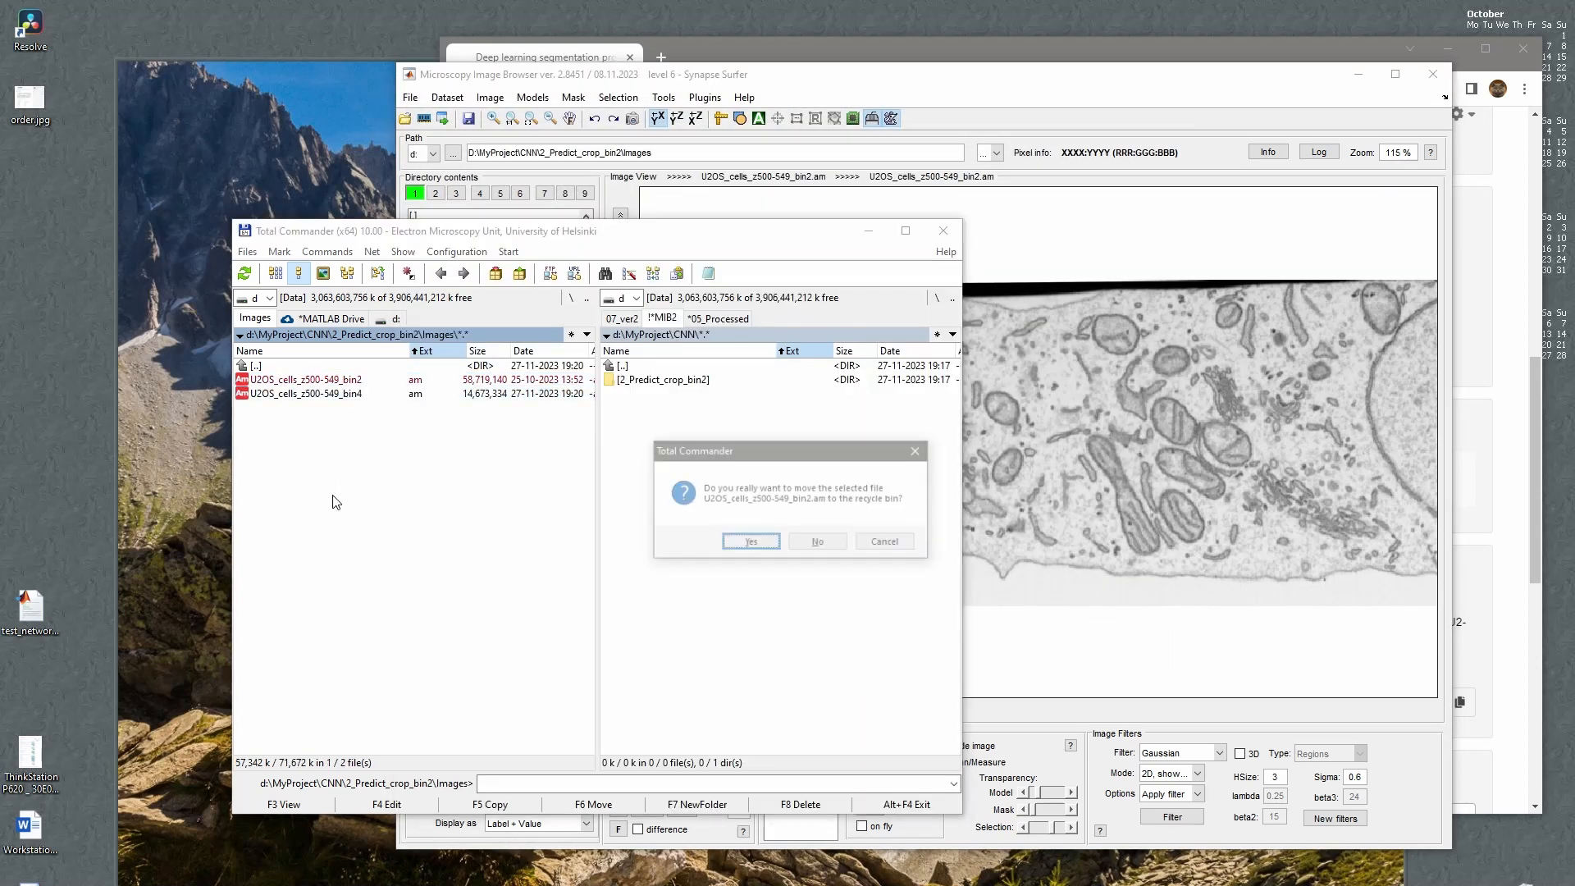
key(Return)
key(alt+Down)
key(Return)
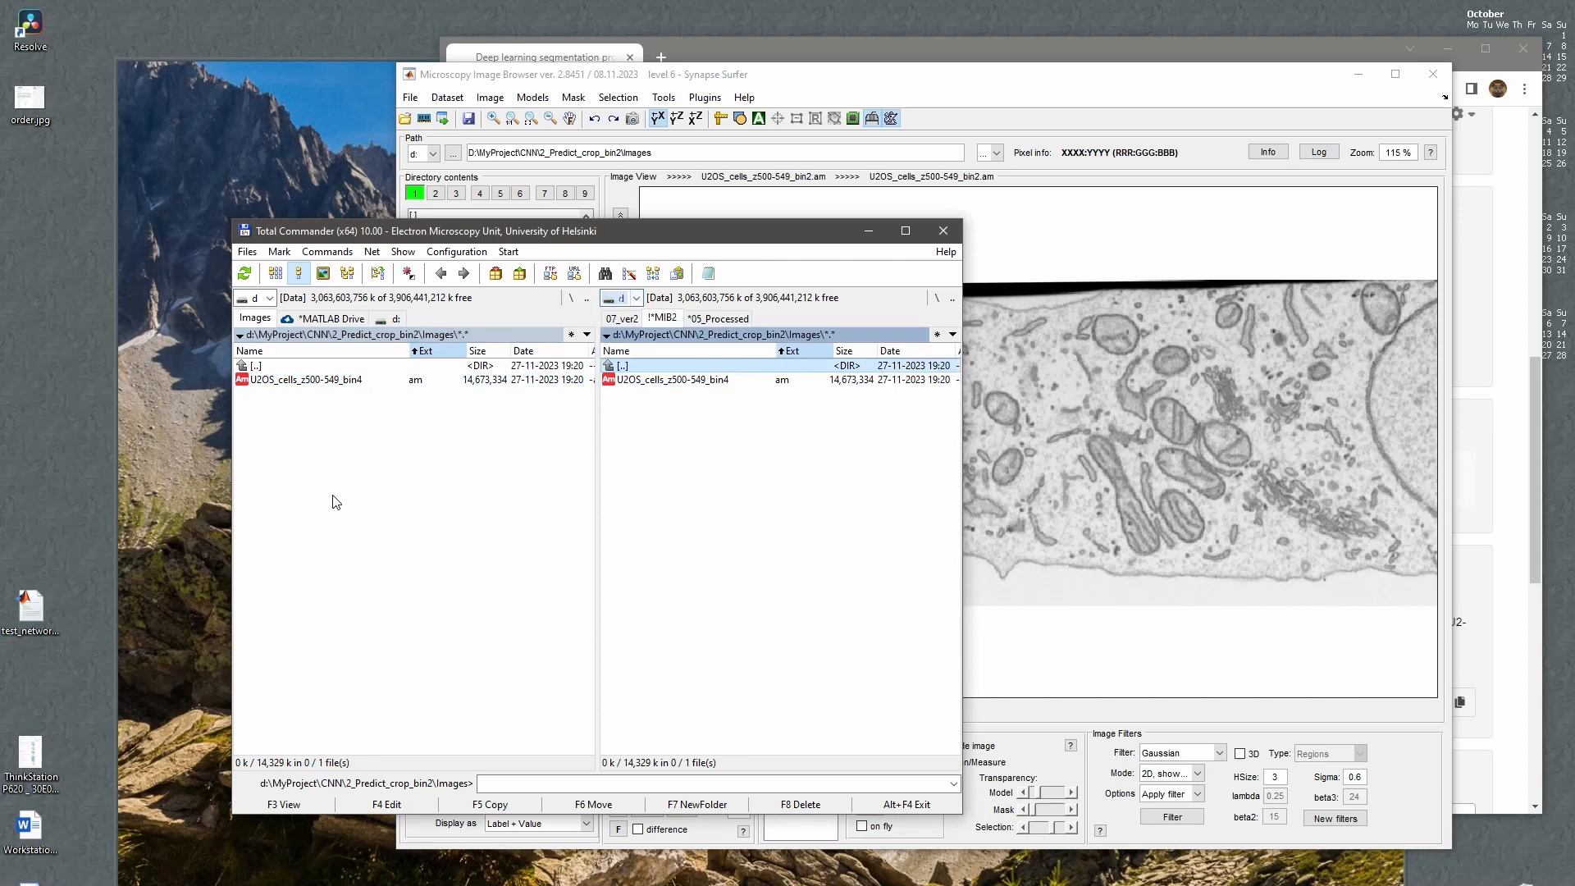
key(Return)
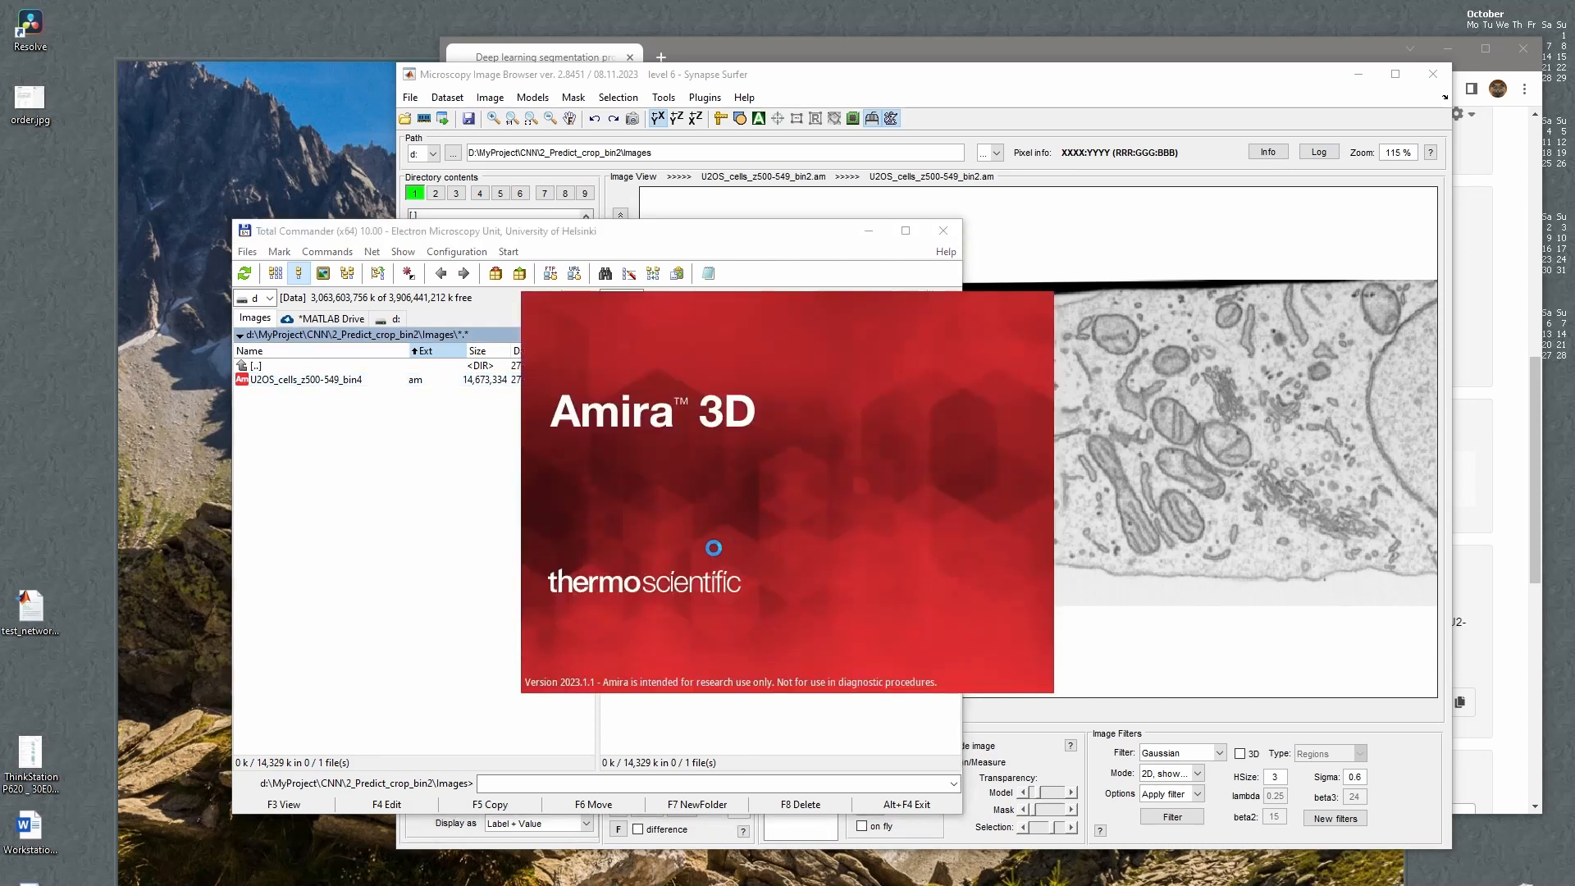
click(307, 605)
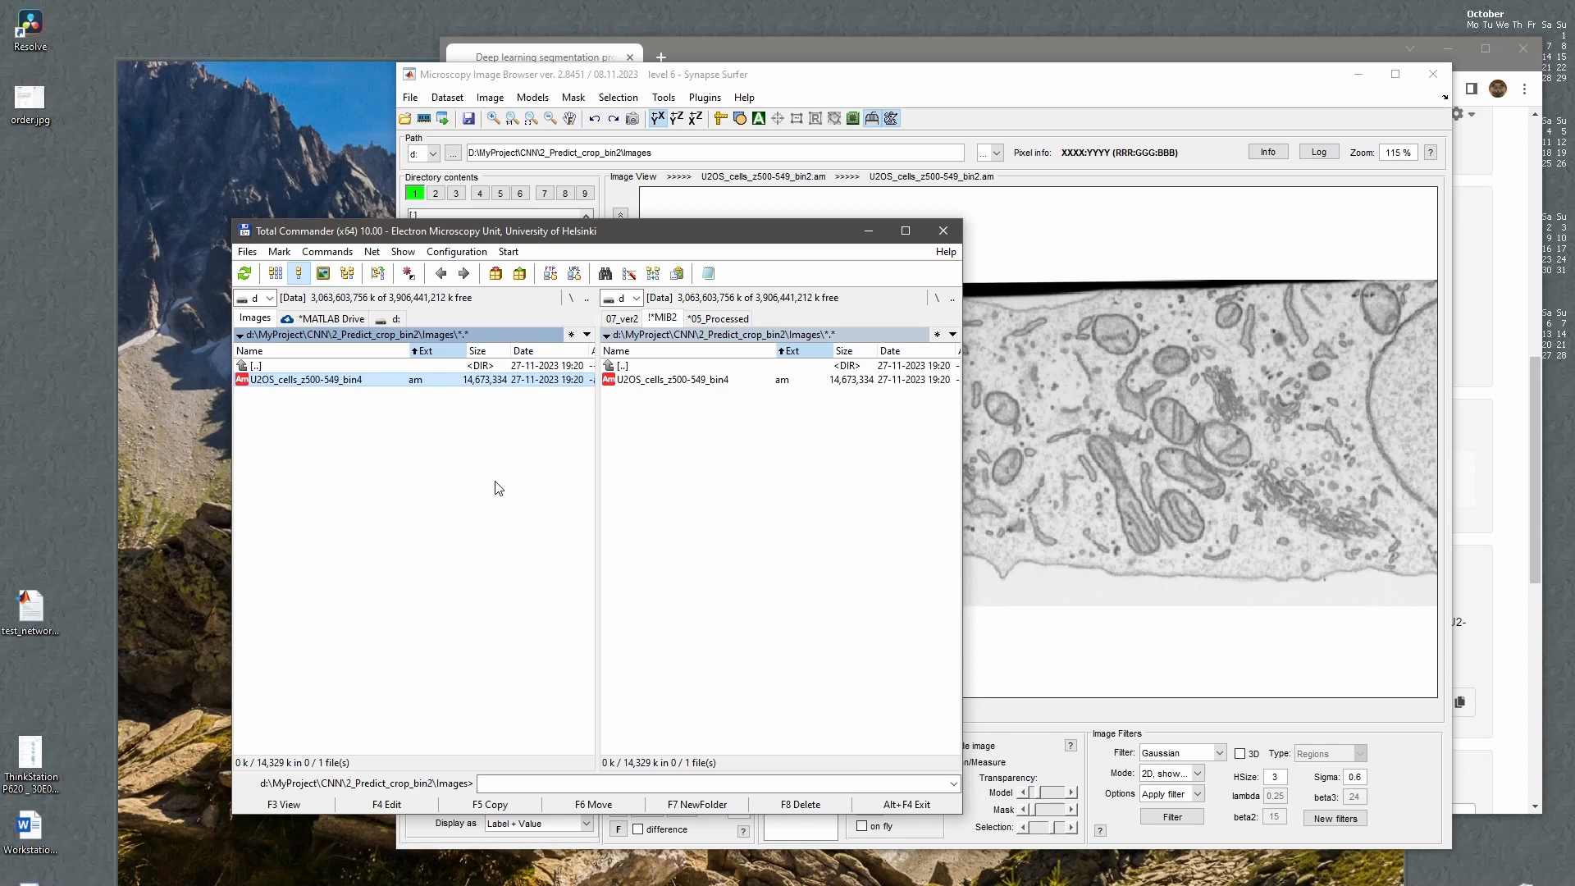
Return to Microscopy Image Browser and refresh the file list of the Images directory.
click(1113, 409)
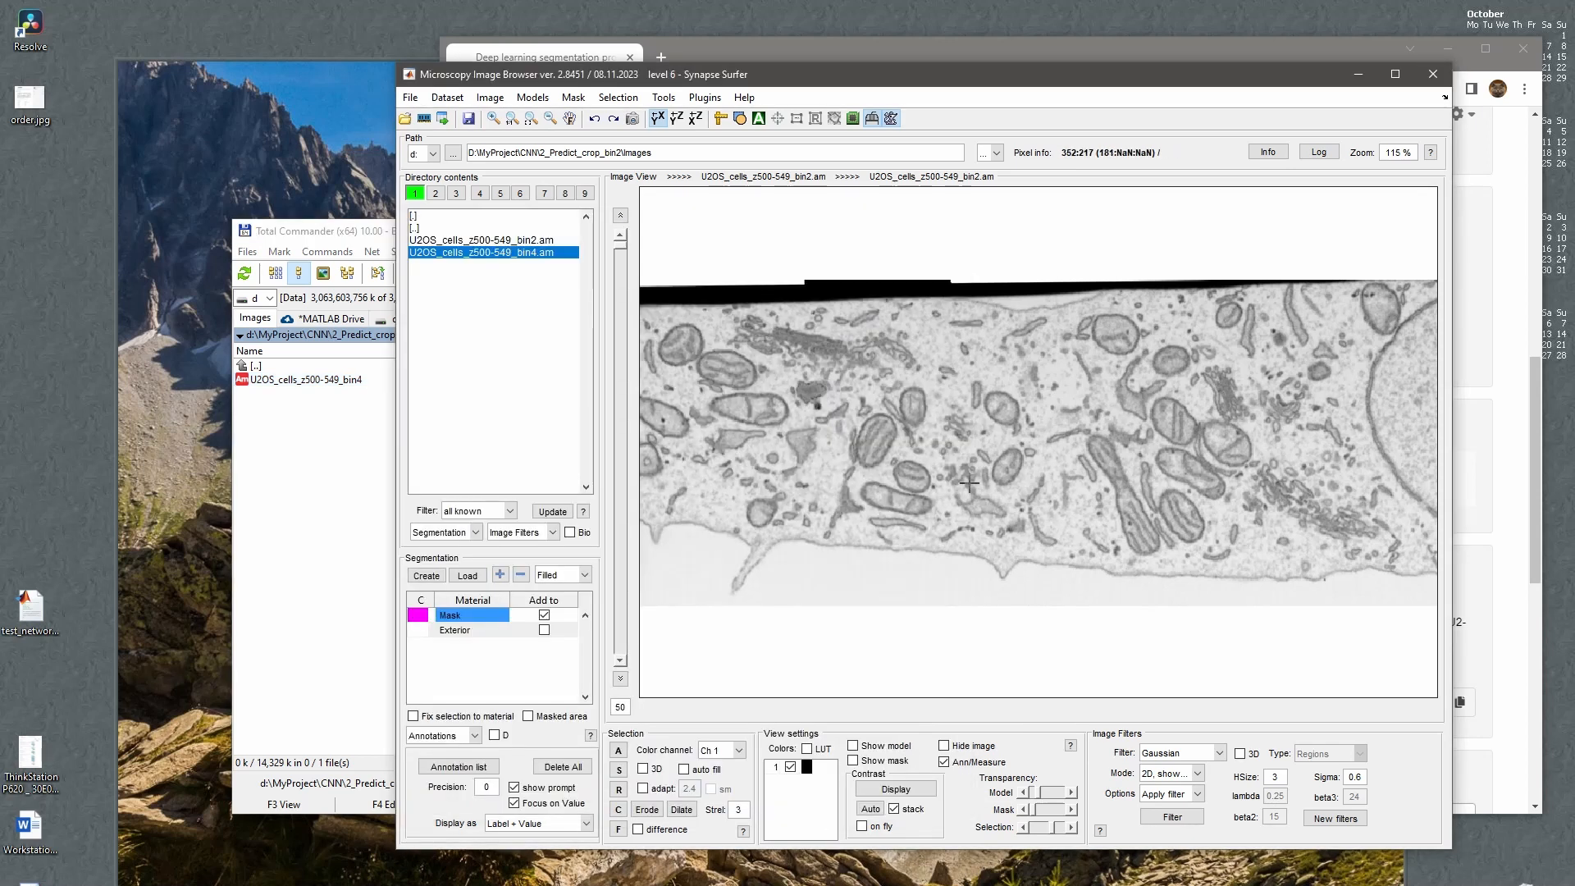
scroll(965, 483, up, 11)
click(552, 511)
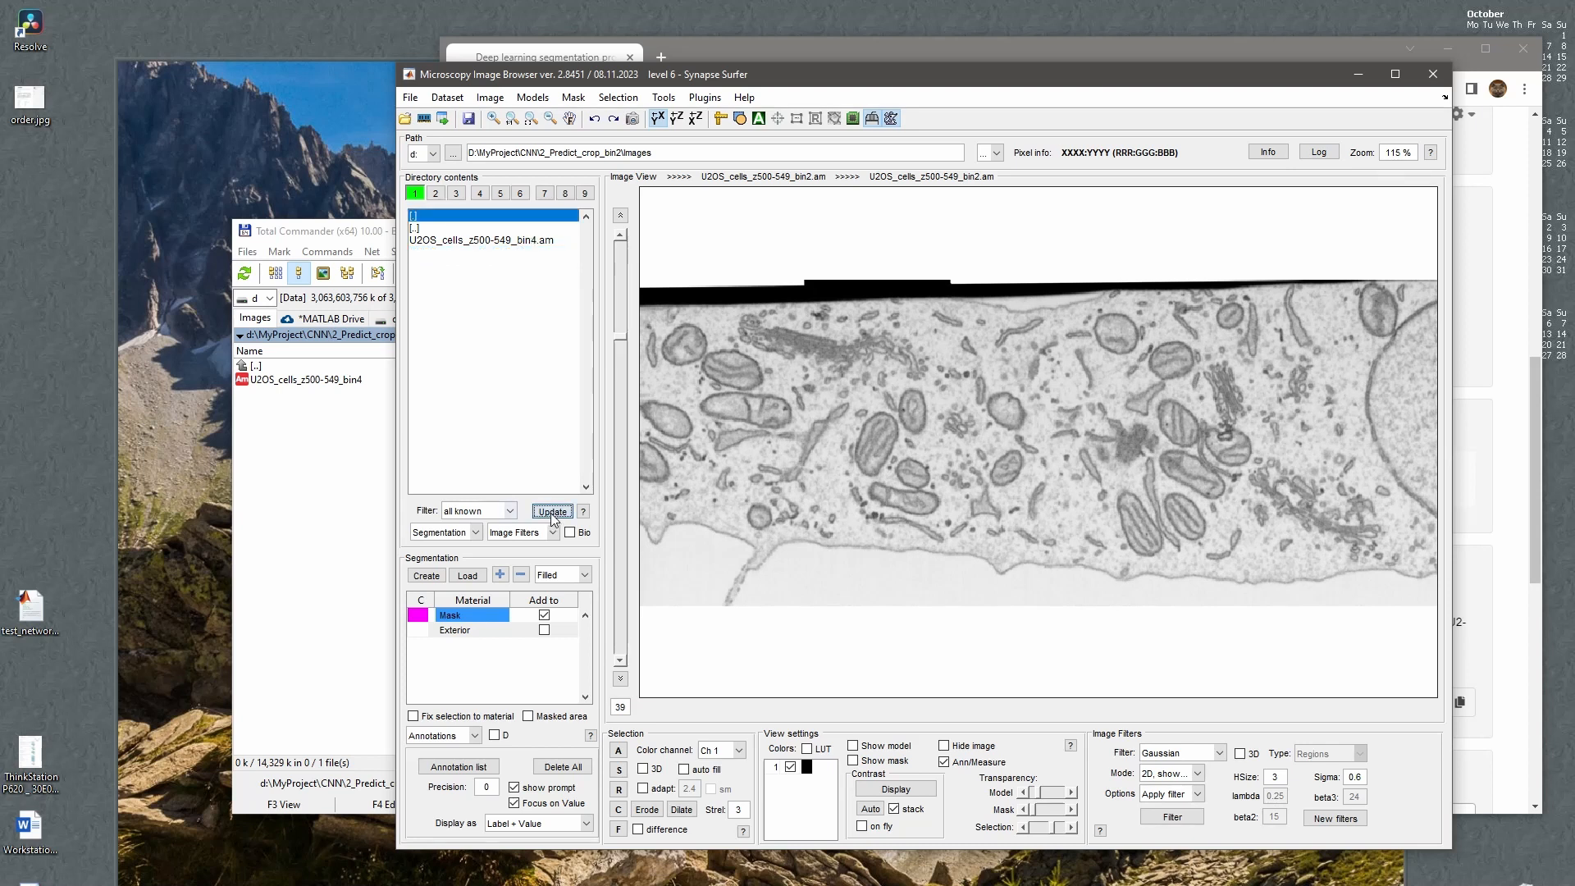
Go to slice 10 of the resampled U2OS dataset.
drag(620, 335, 633, 588)
key(BackSpace)
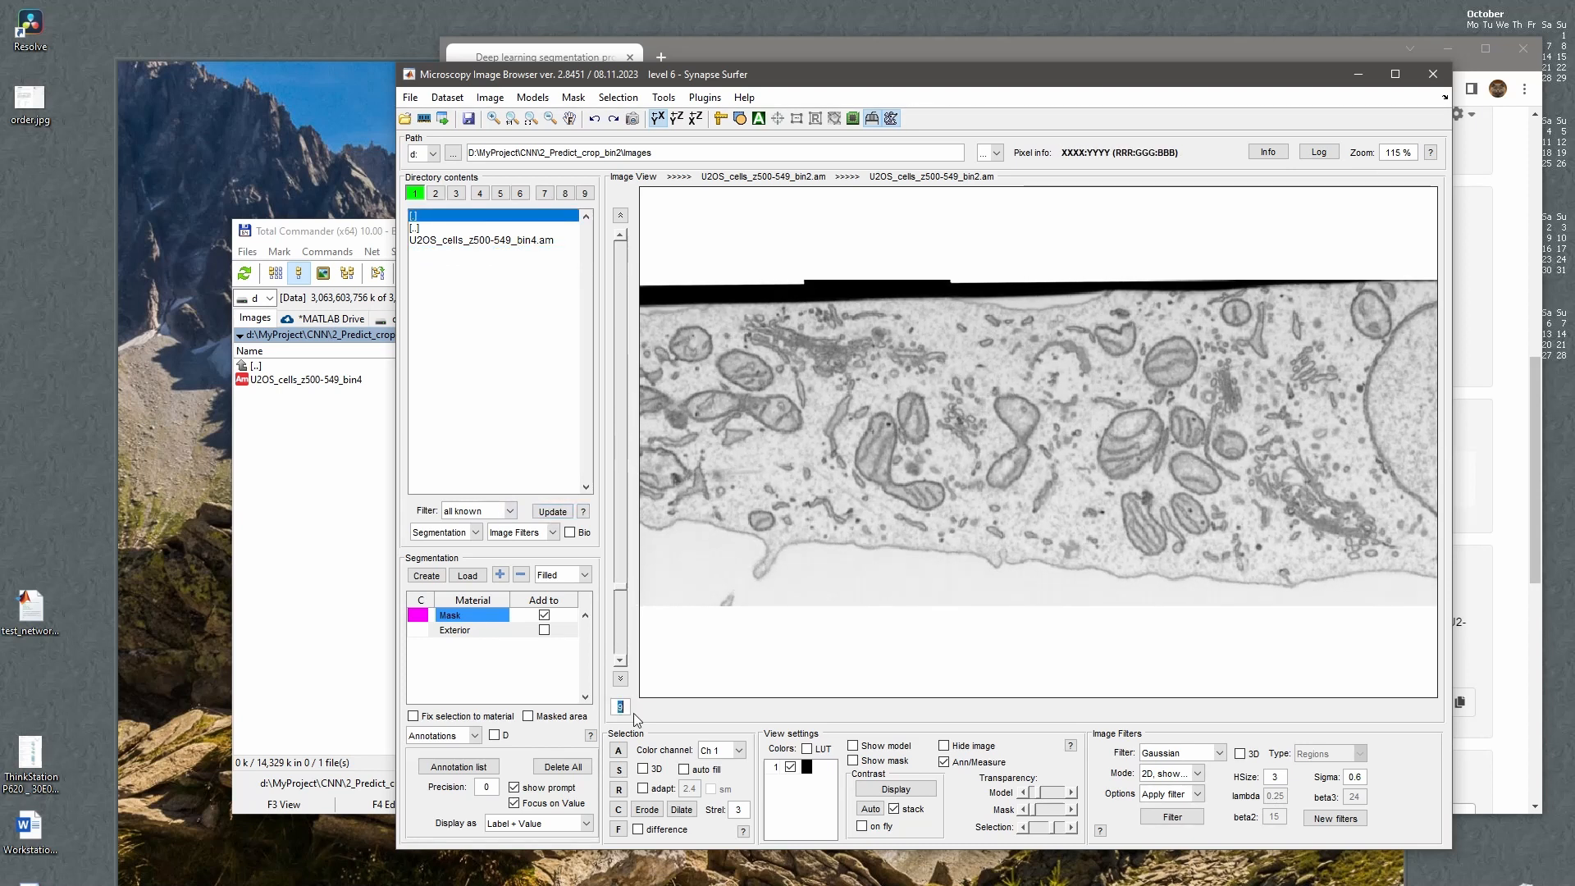
text(10)
key(Return)
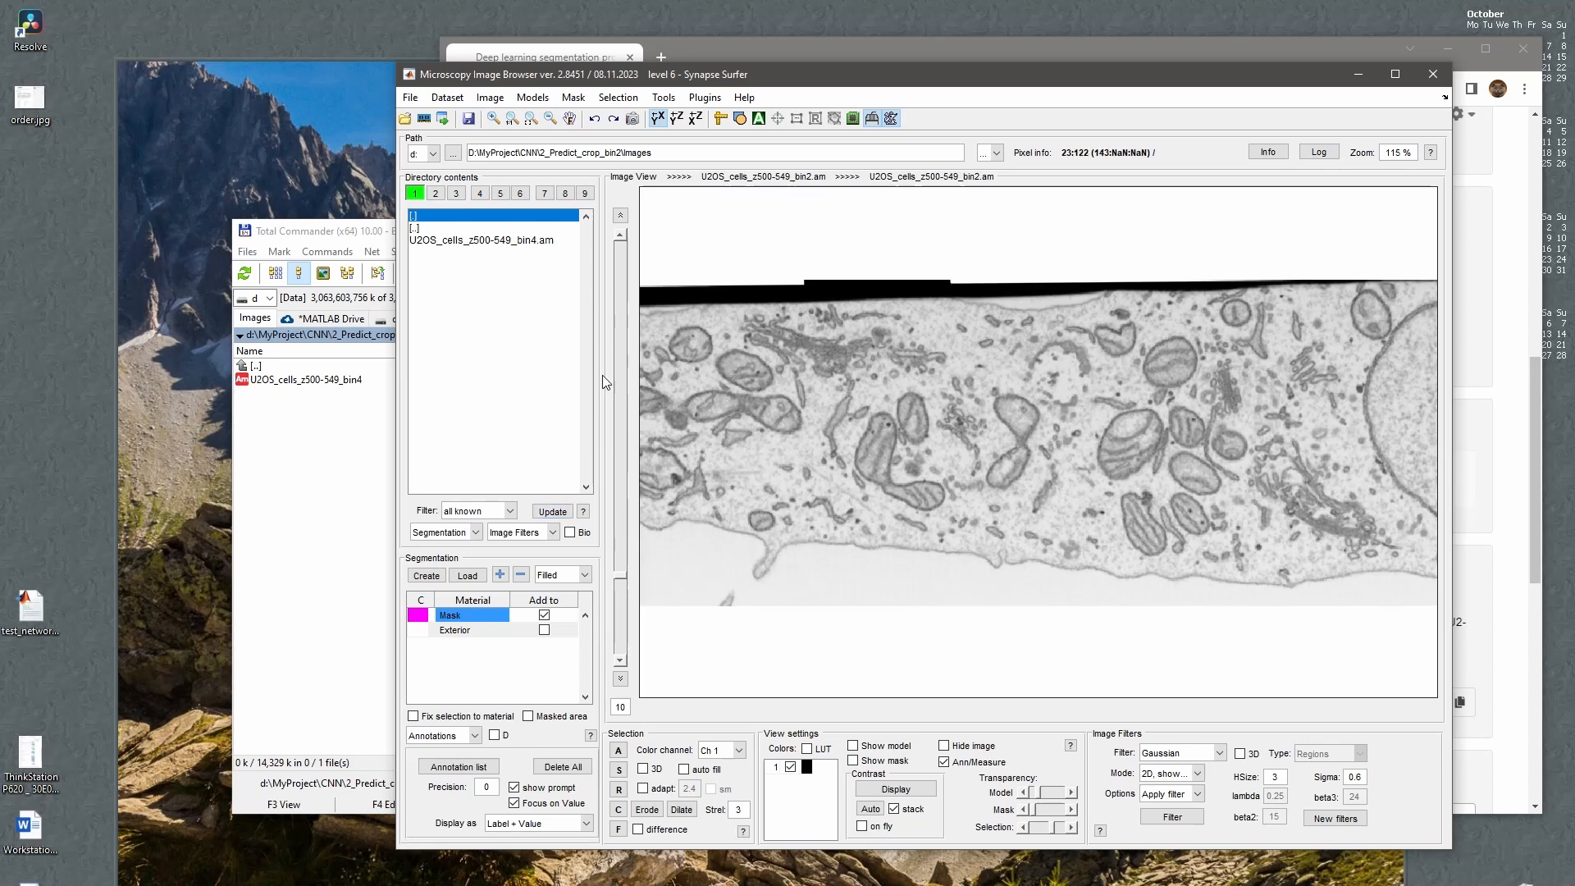
Switch the segmentation tool from Annotations to Segment-anything, with the Interactive method and the model as destination.
click(427, 735)
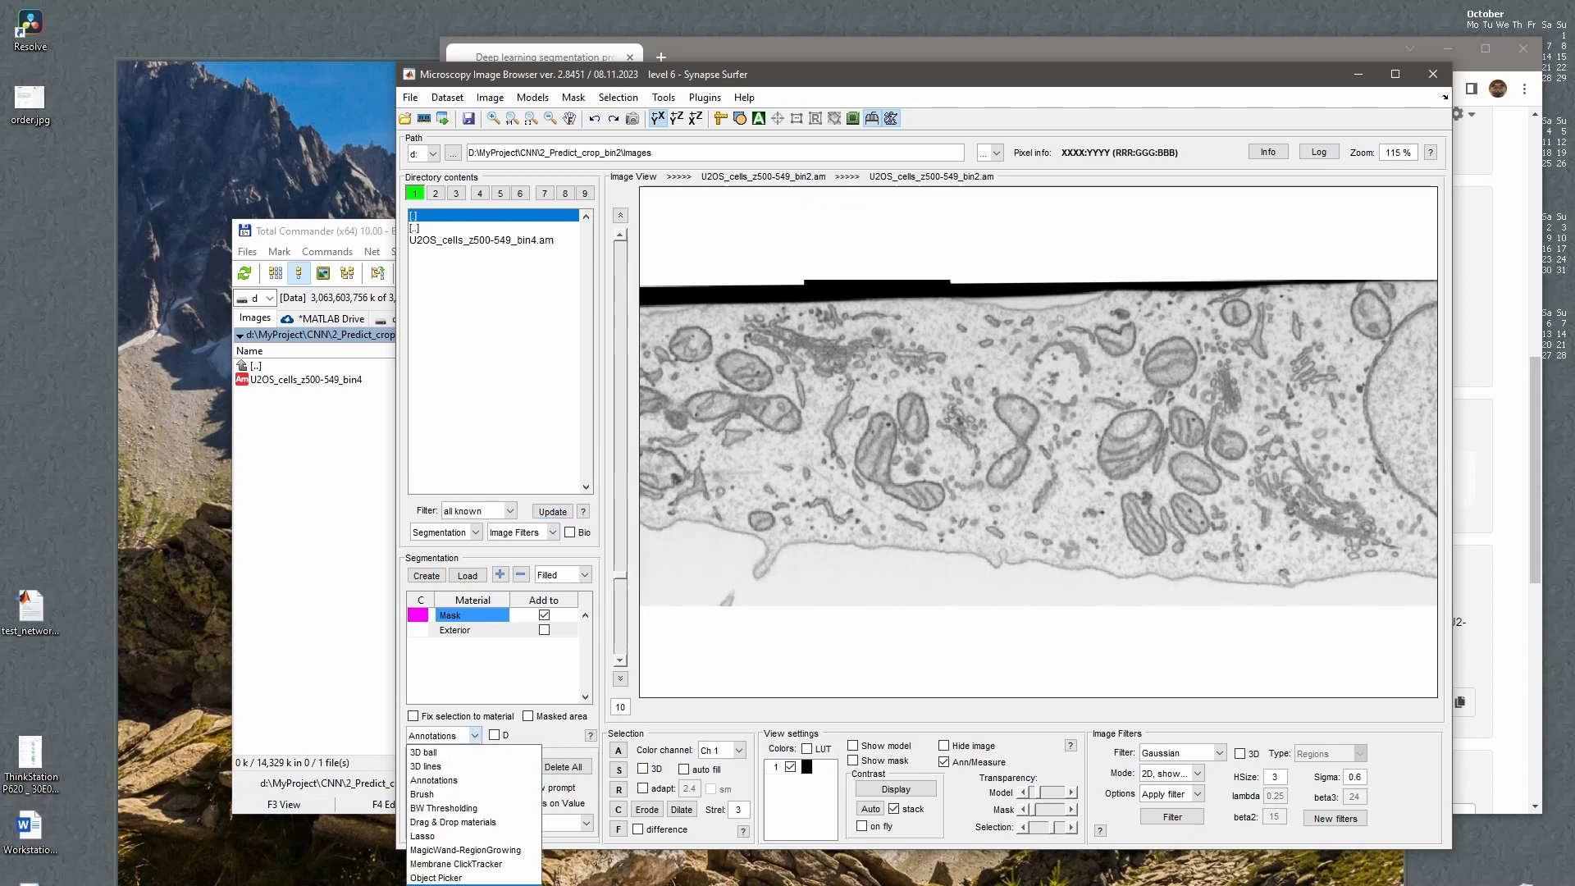
click(459, 884)
drag(814, 432, 848, 445)
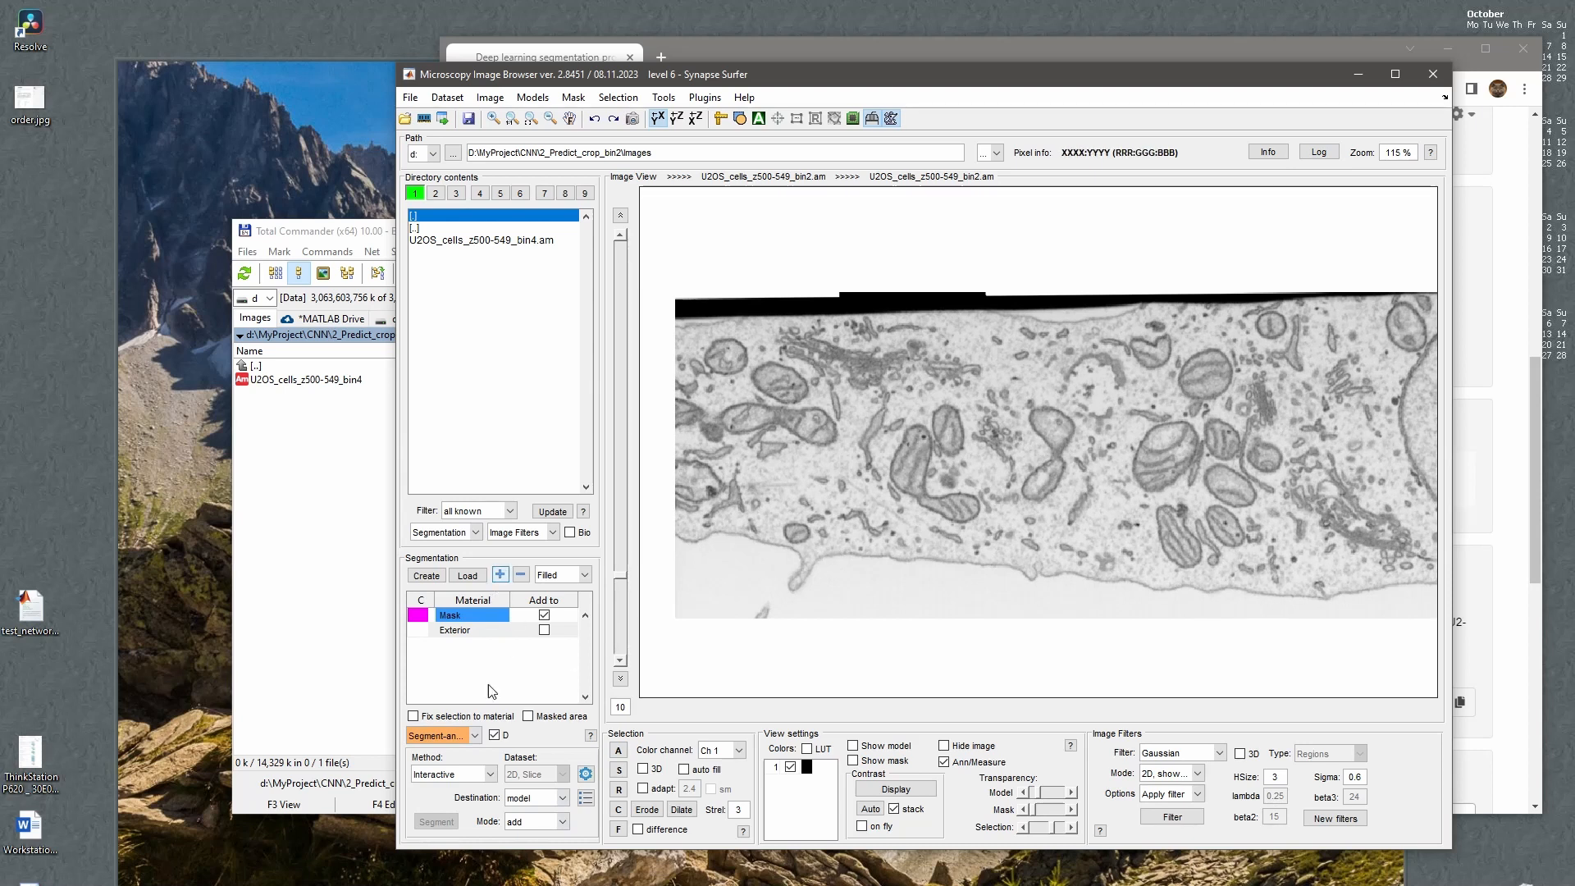
click(438, 738)
click(438, 737)
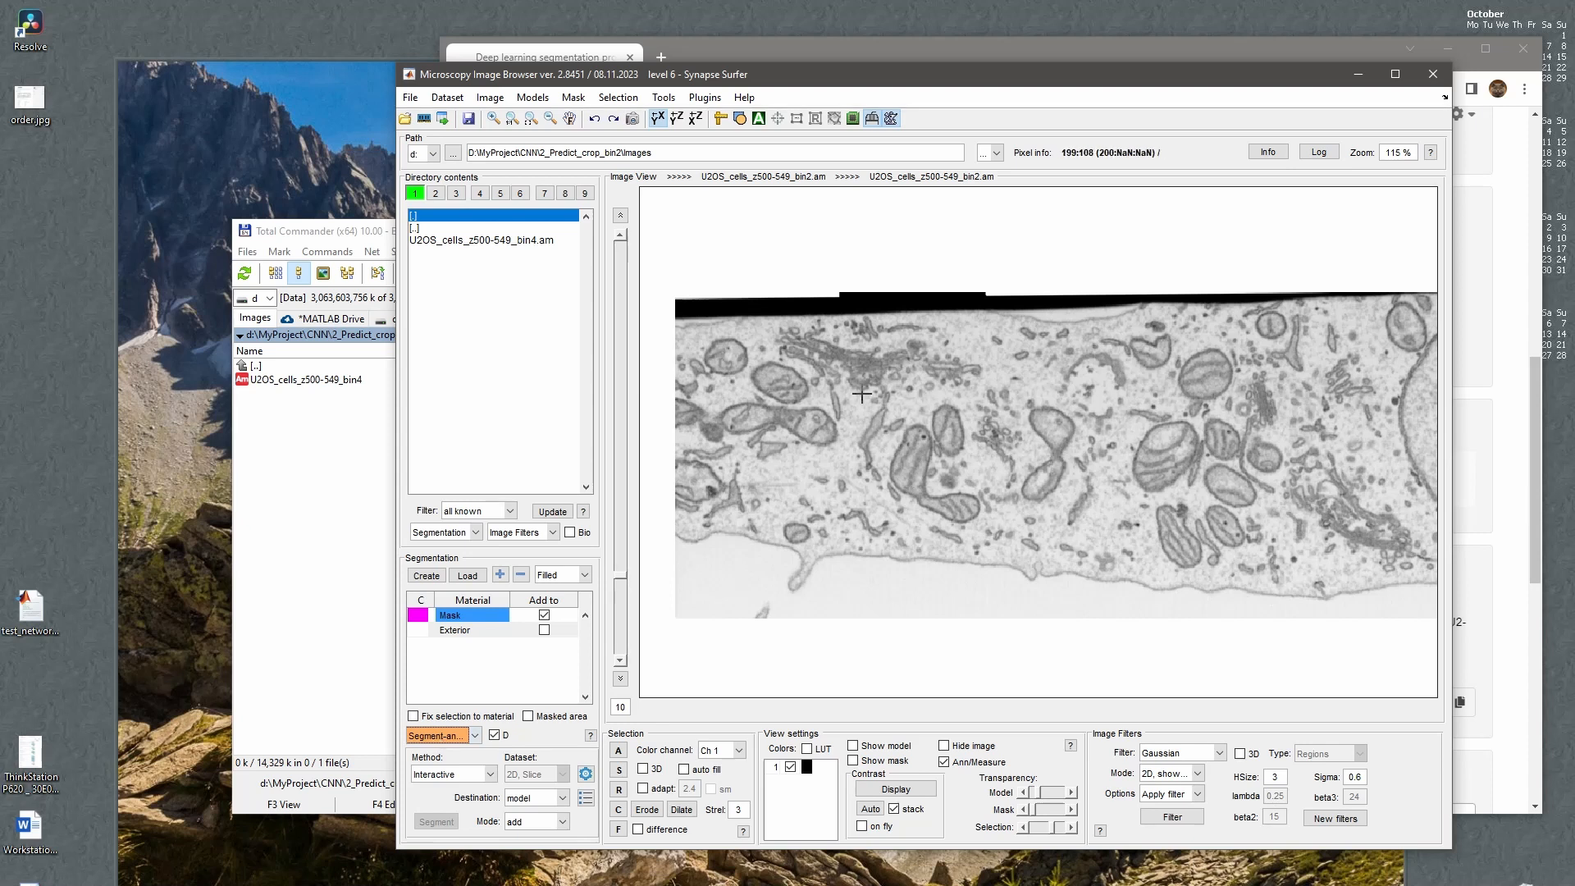
Add a material named mito, creating a new model of the 63 materials type.
click(499, 577)
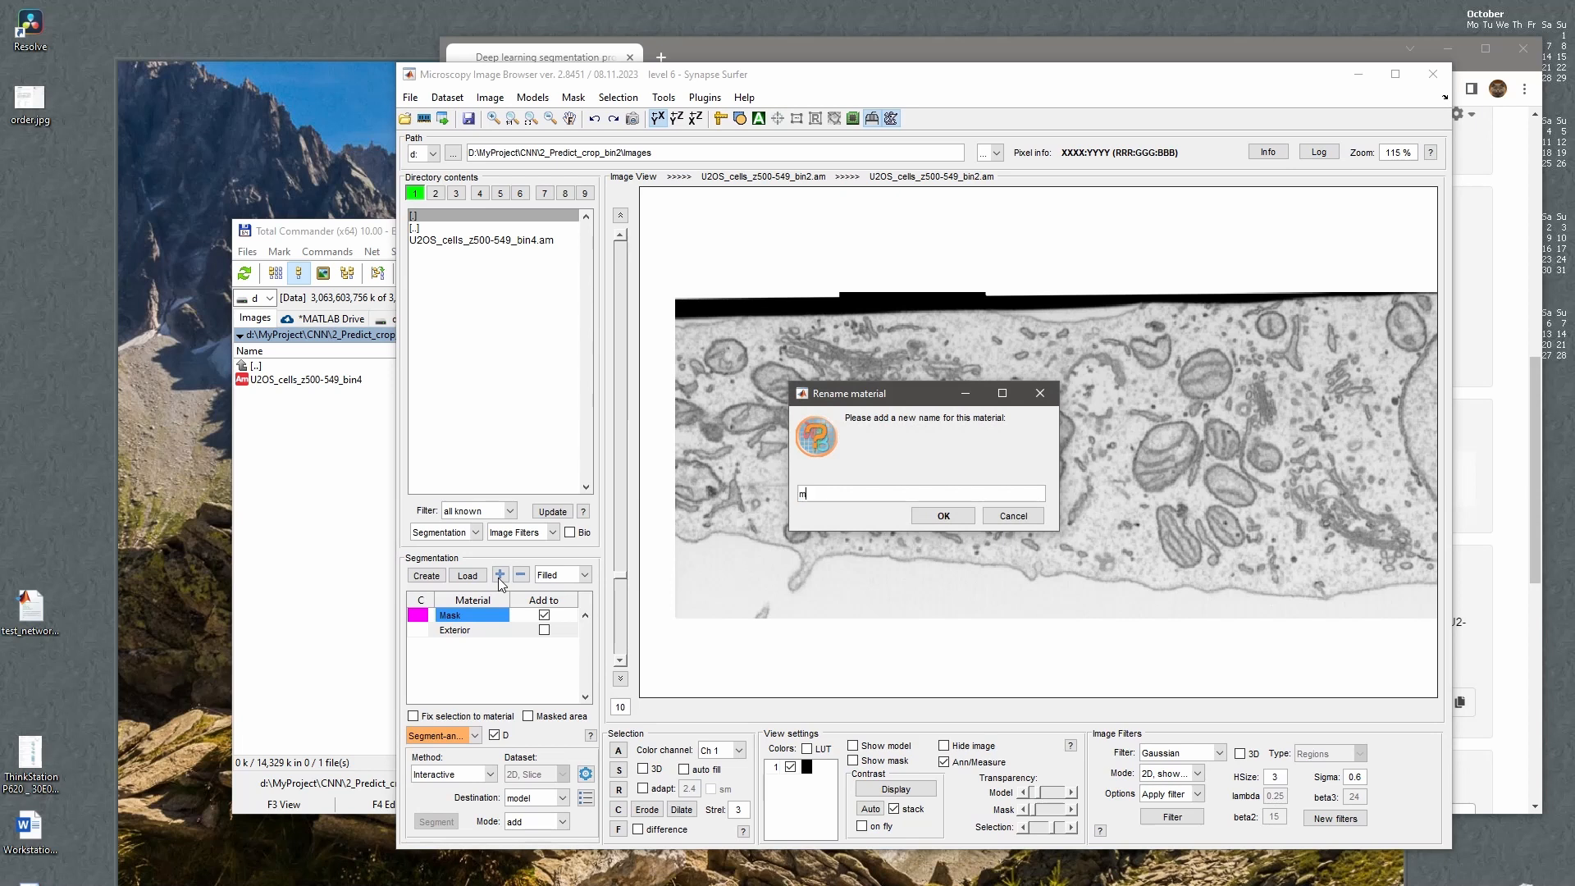
text(mito)
key(Return)
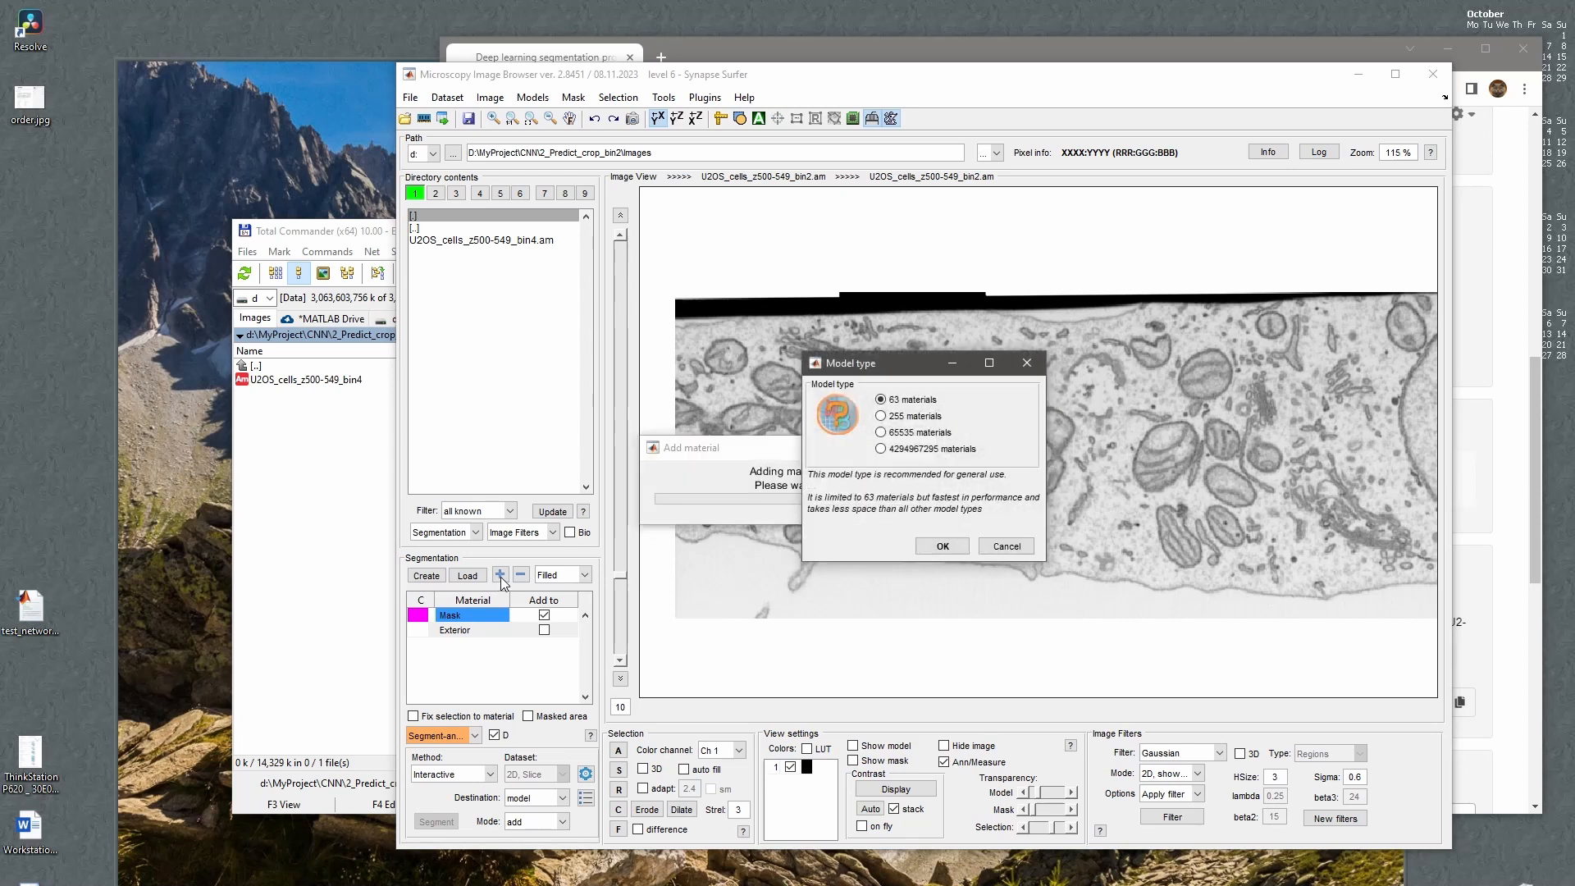
click(939, 546)
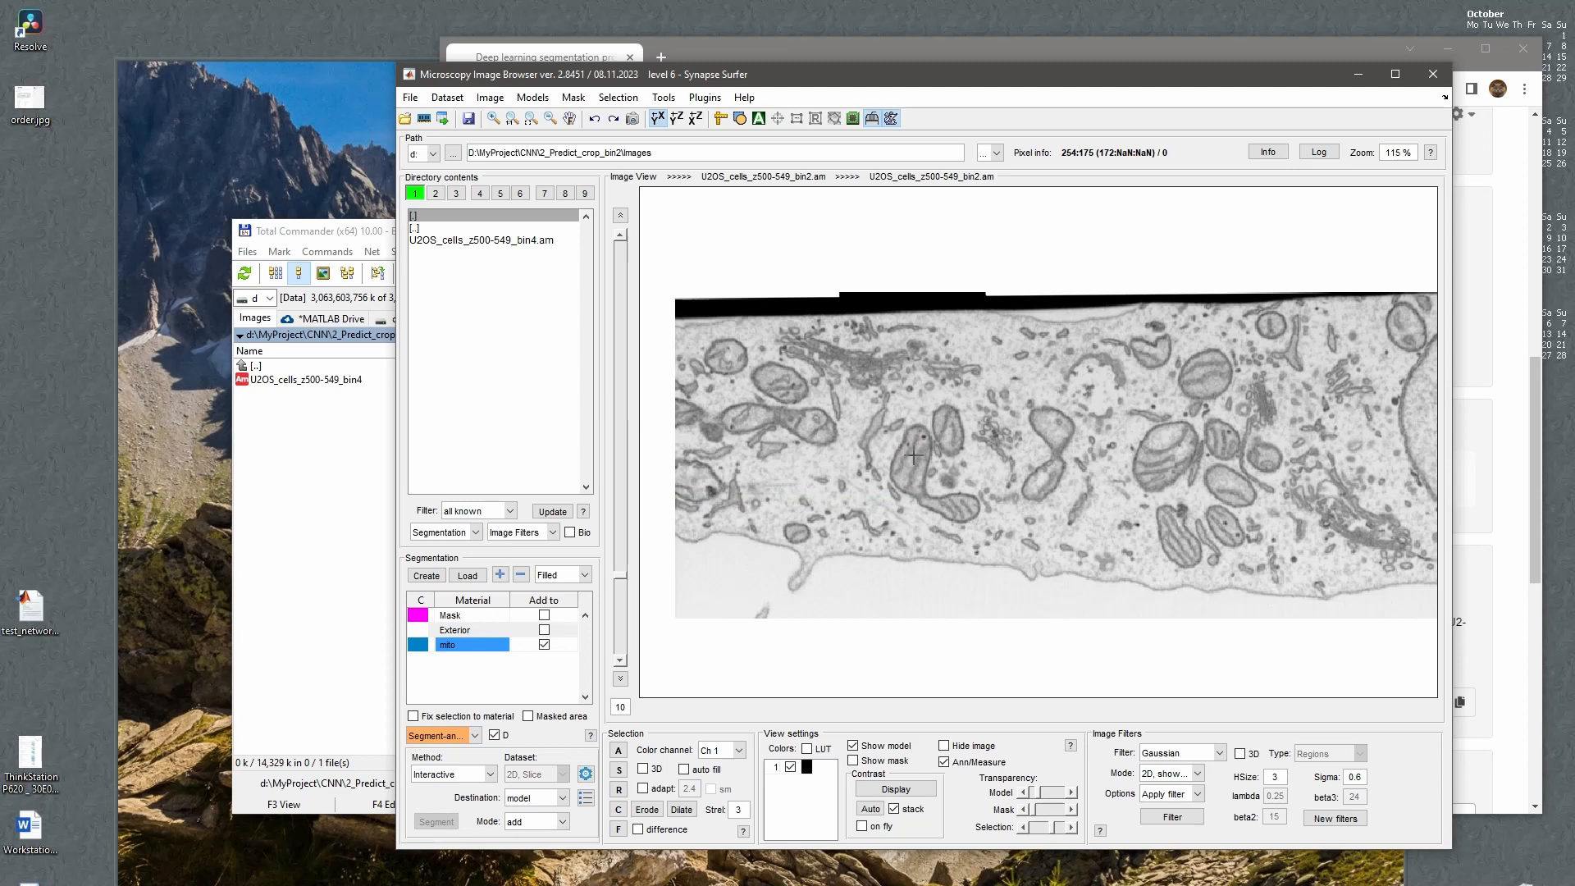
drag(800, 468, 763, 480)
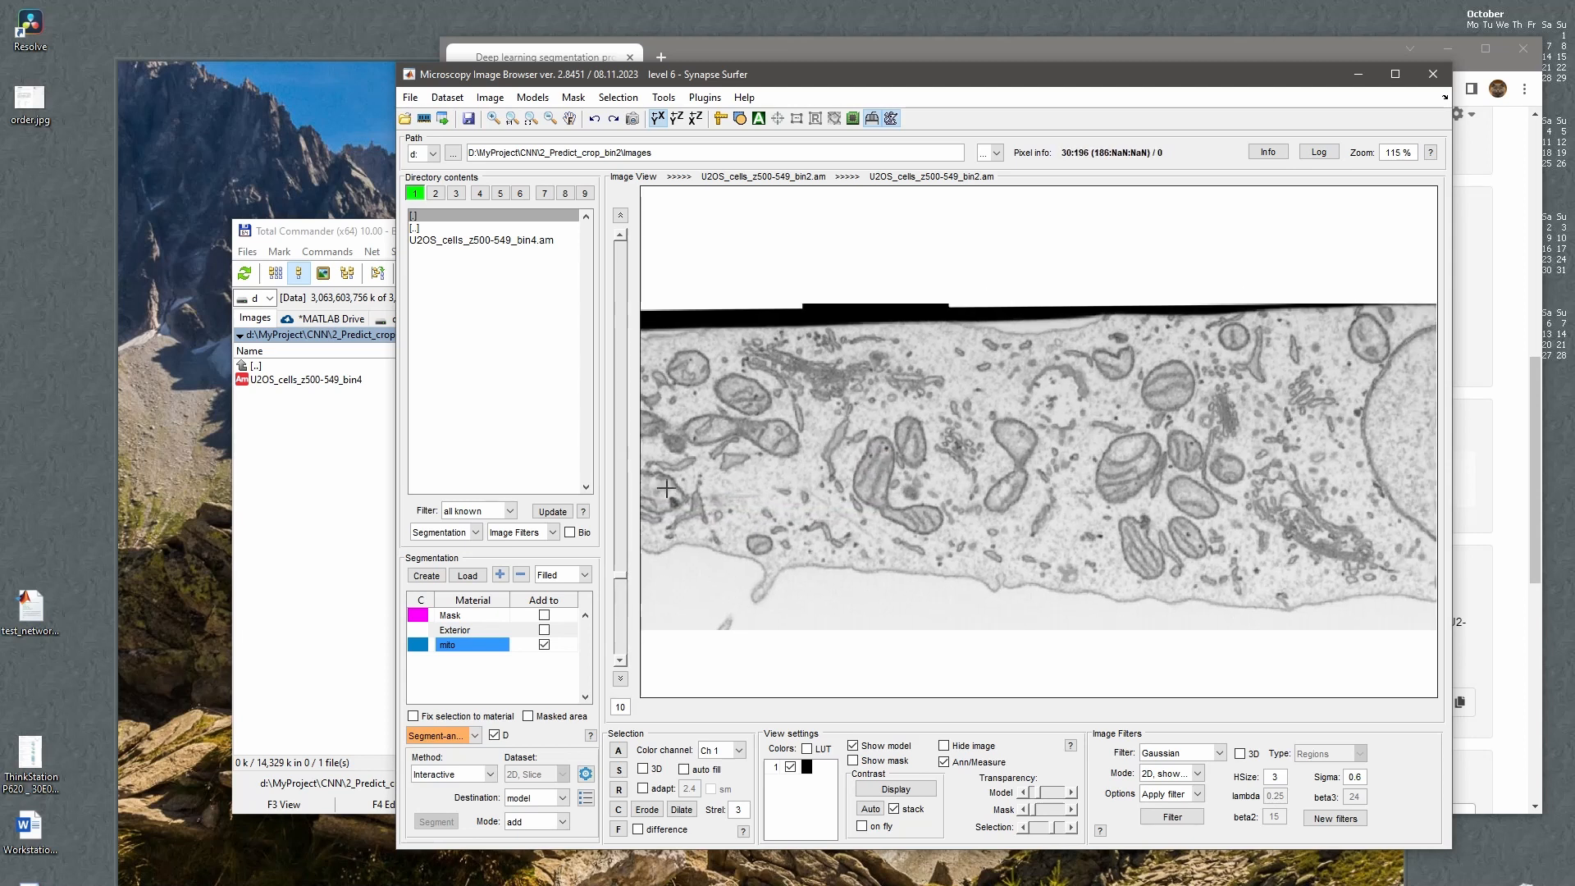
click(665, 488)
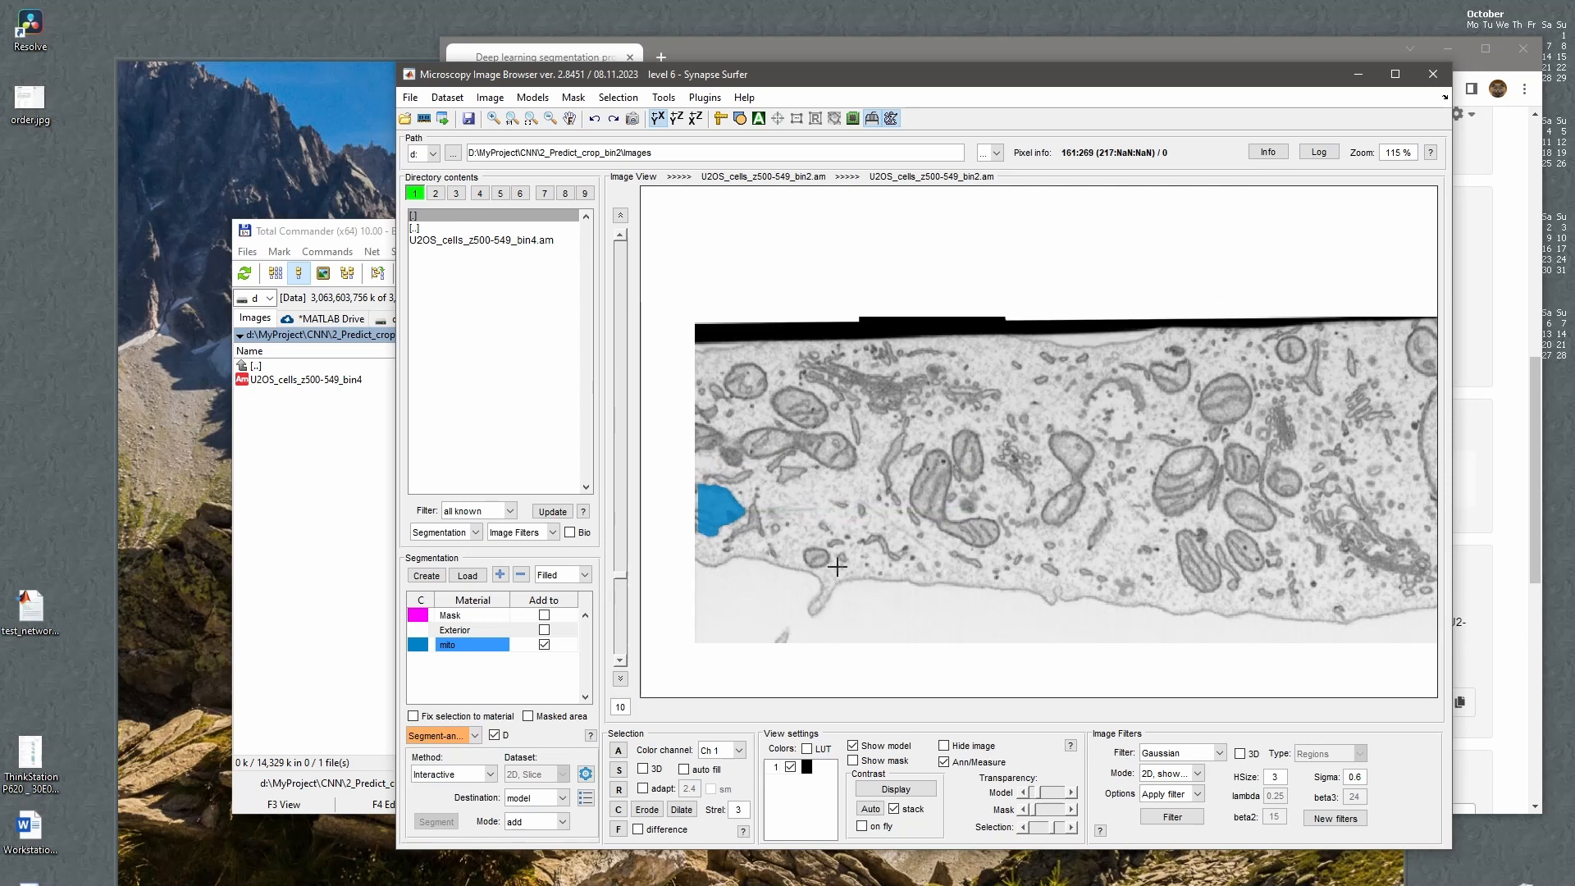
click(744, 590)
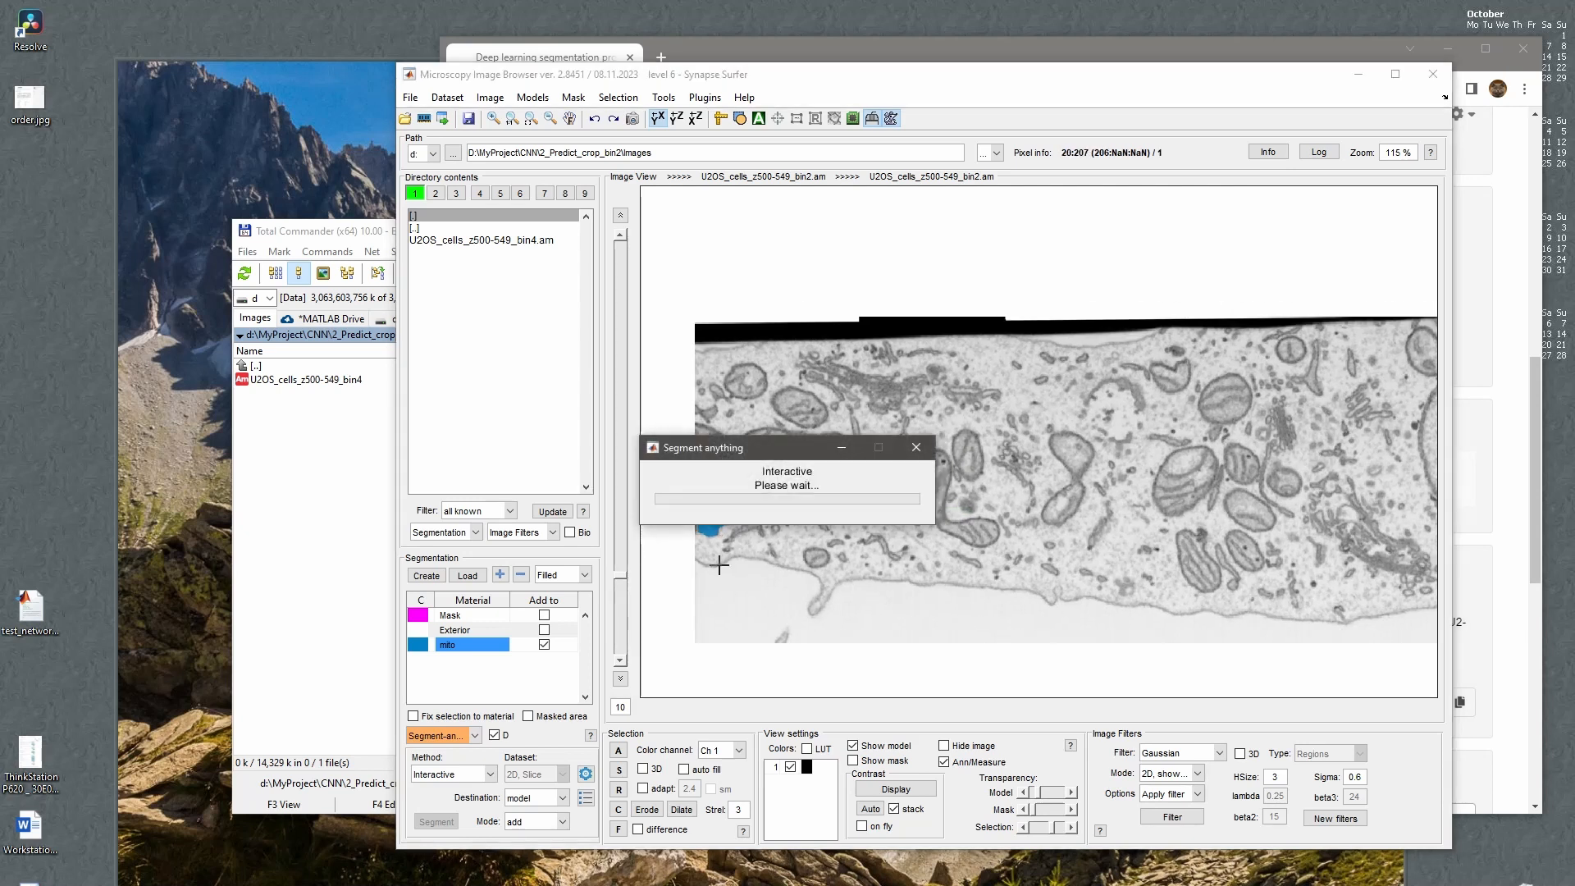
click(745, 573)
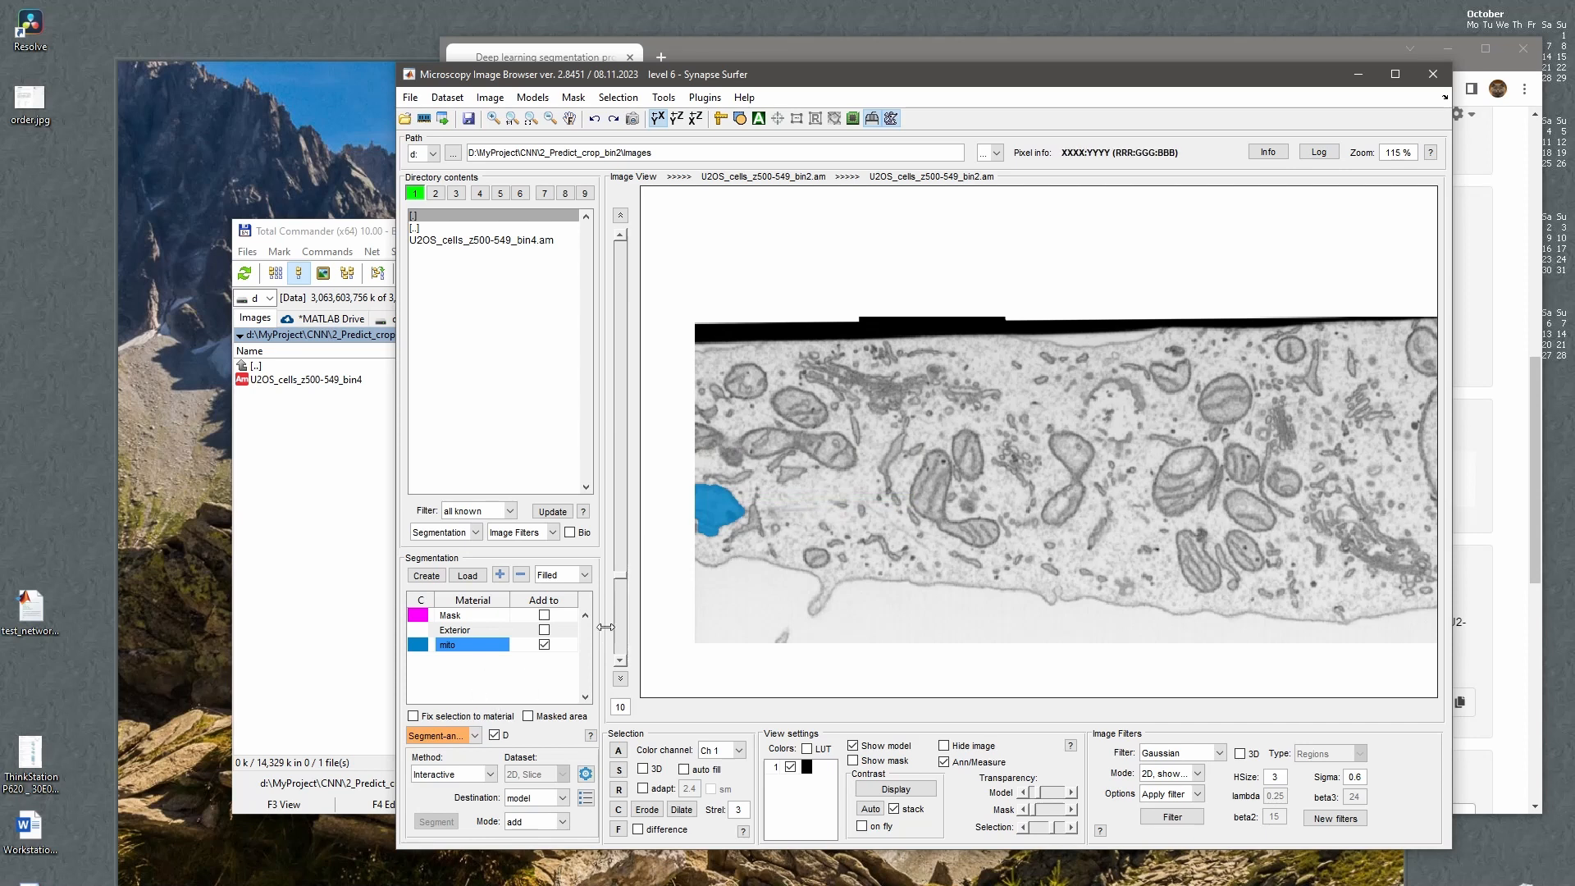
key(ctrl+z)
key(ctrl+z)
Segment the lower mitochondrion at the image's left edge into the mito material at a closer zoom.
key(w)
key(w)
click(1064, 443)
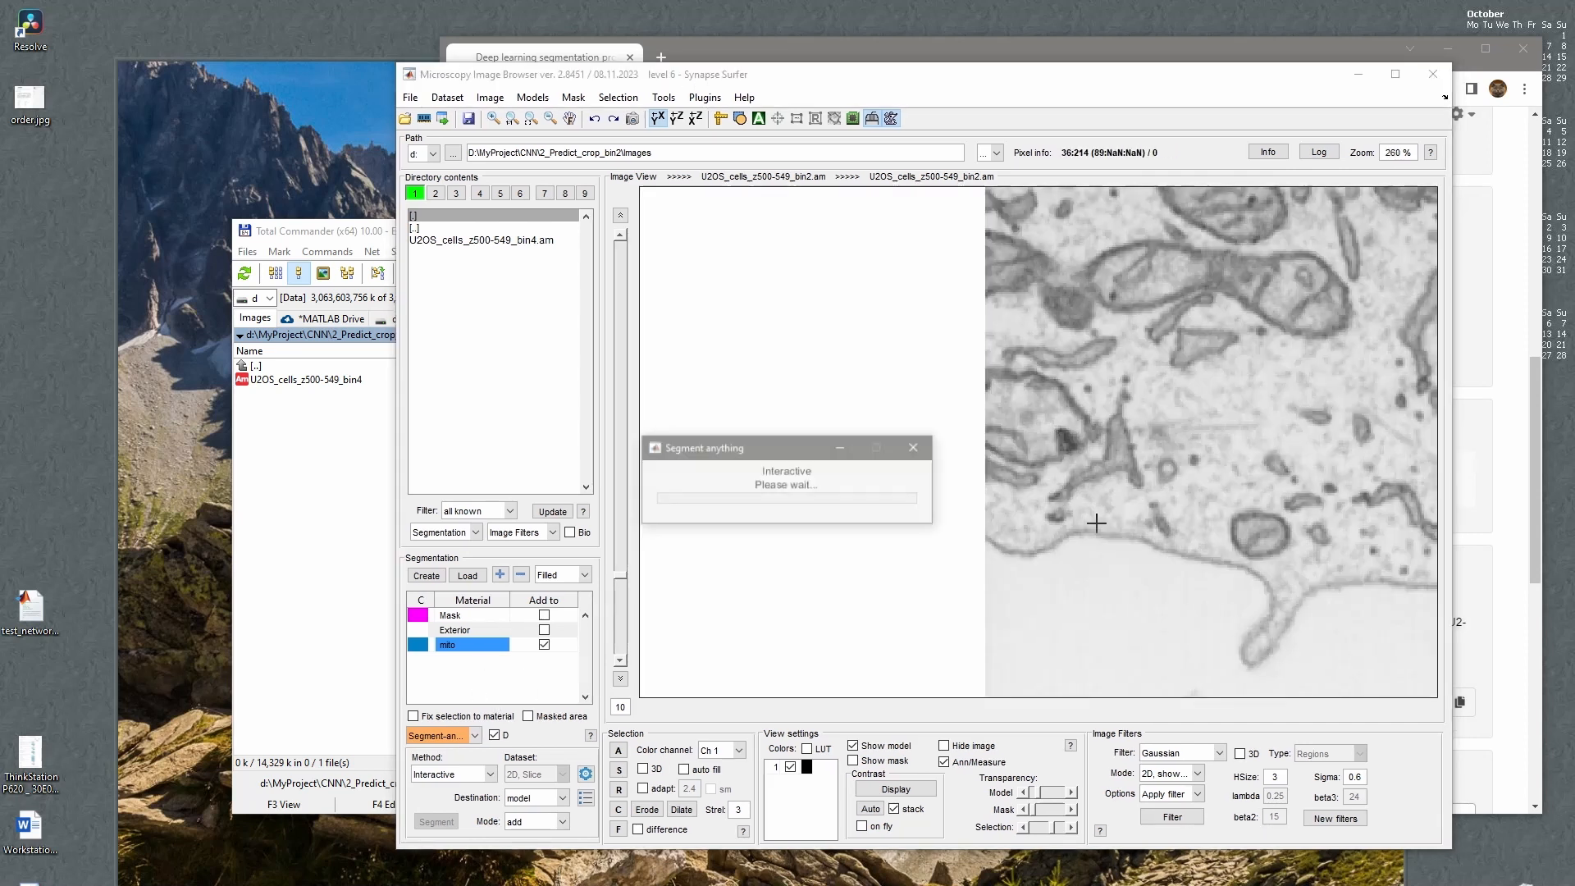
click(1032, 456)
click(1074, 566)
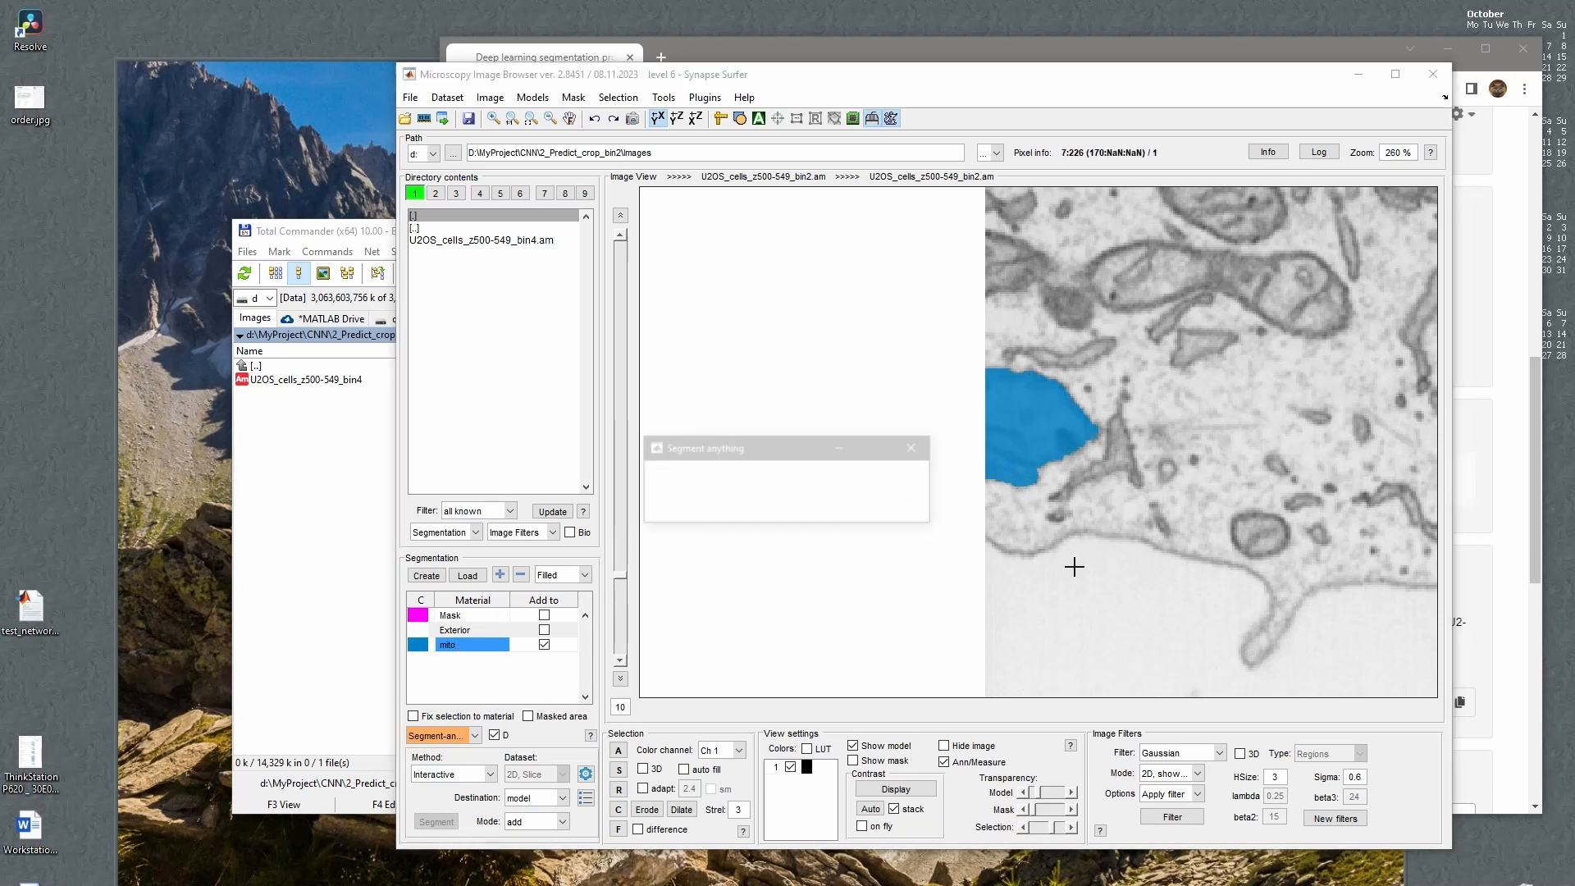
Segment the elongated mitochondrion above it into mito and exclude the thin structure just beneath it.
drag(1152, 456, 980, 608)
click(993, 444)
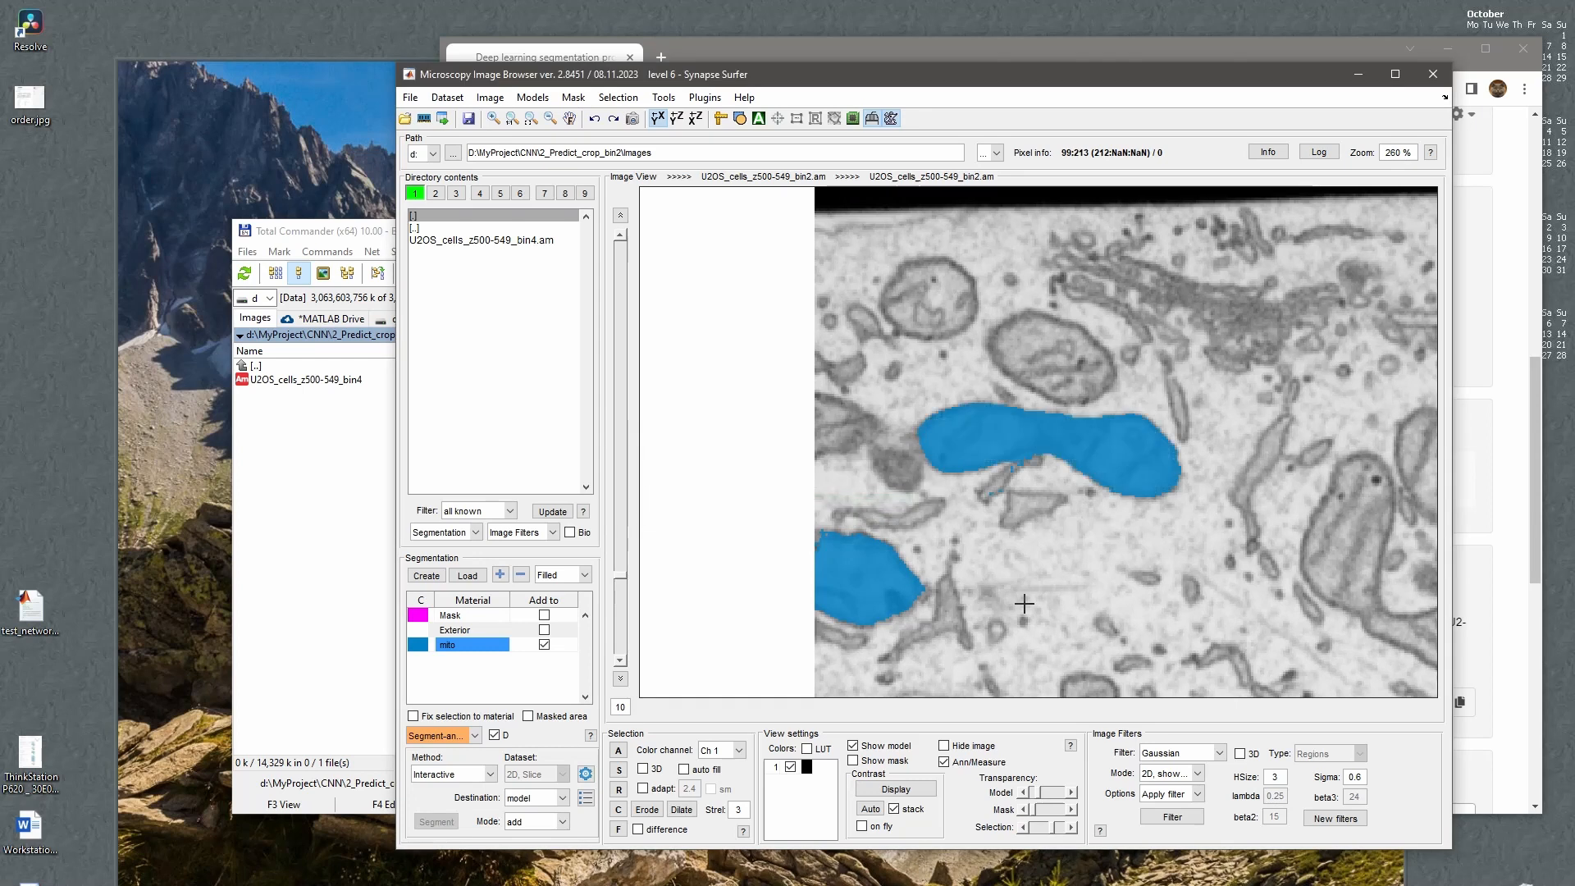
ctrl+click(993, 479)
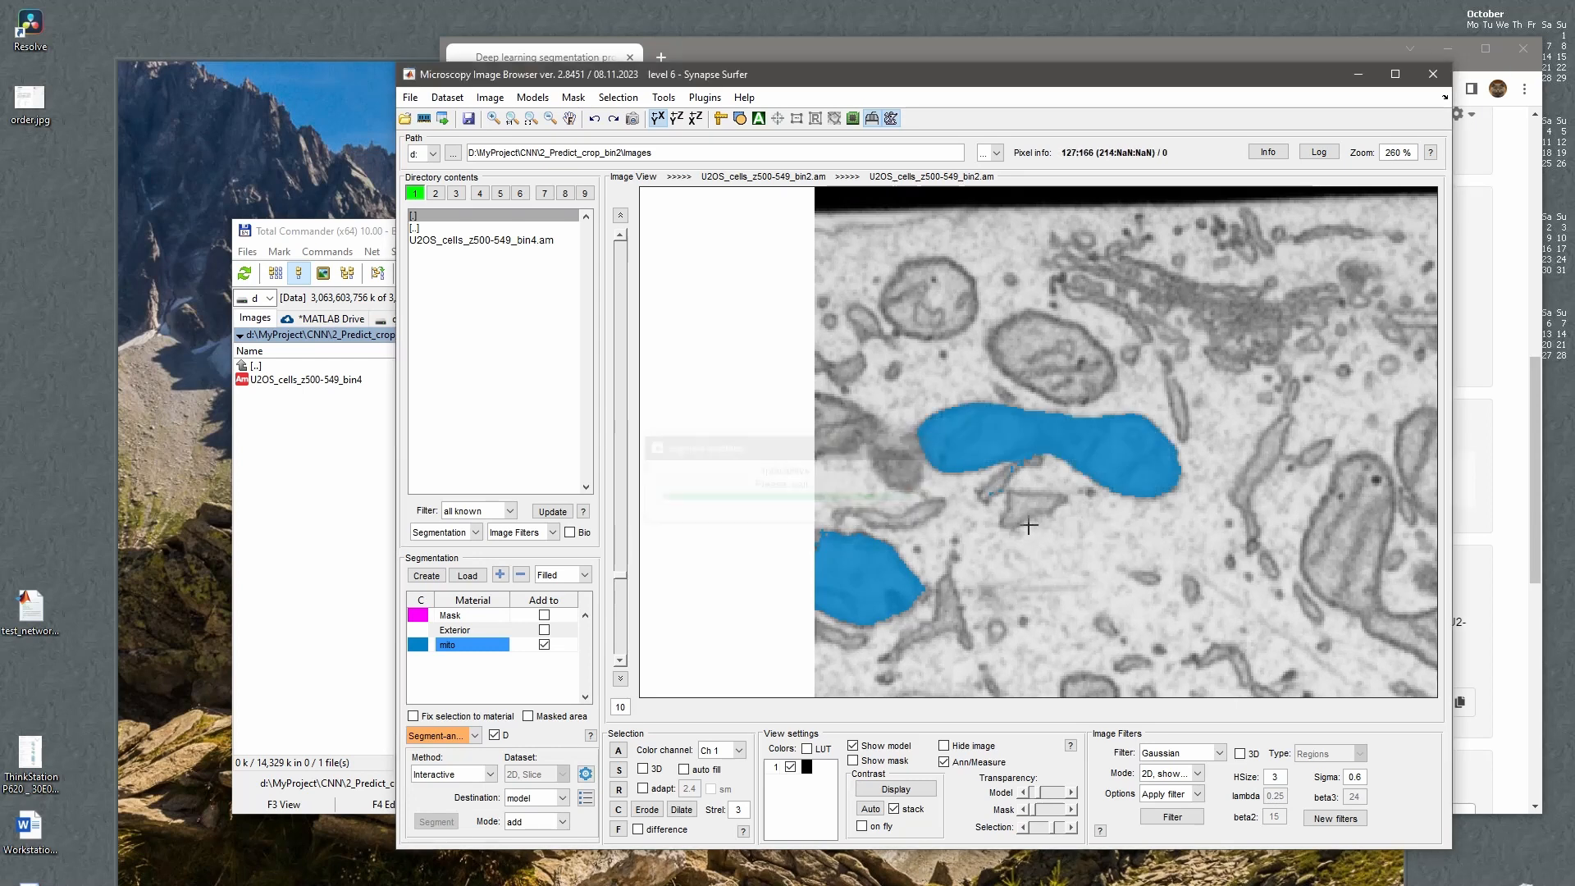
Segment the upper round and oval mitochondria and the one cut by the left image edge, excluding the small round body beside it.
scroll(1040, 442, down, 2)
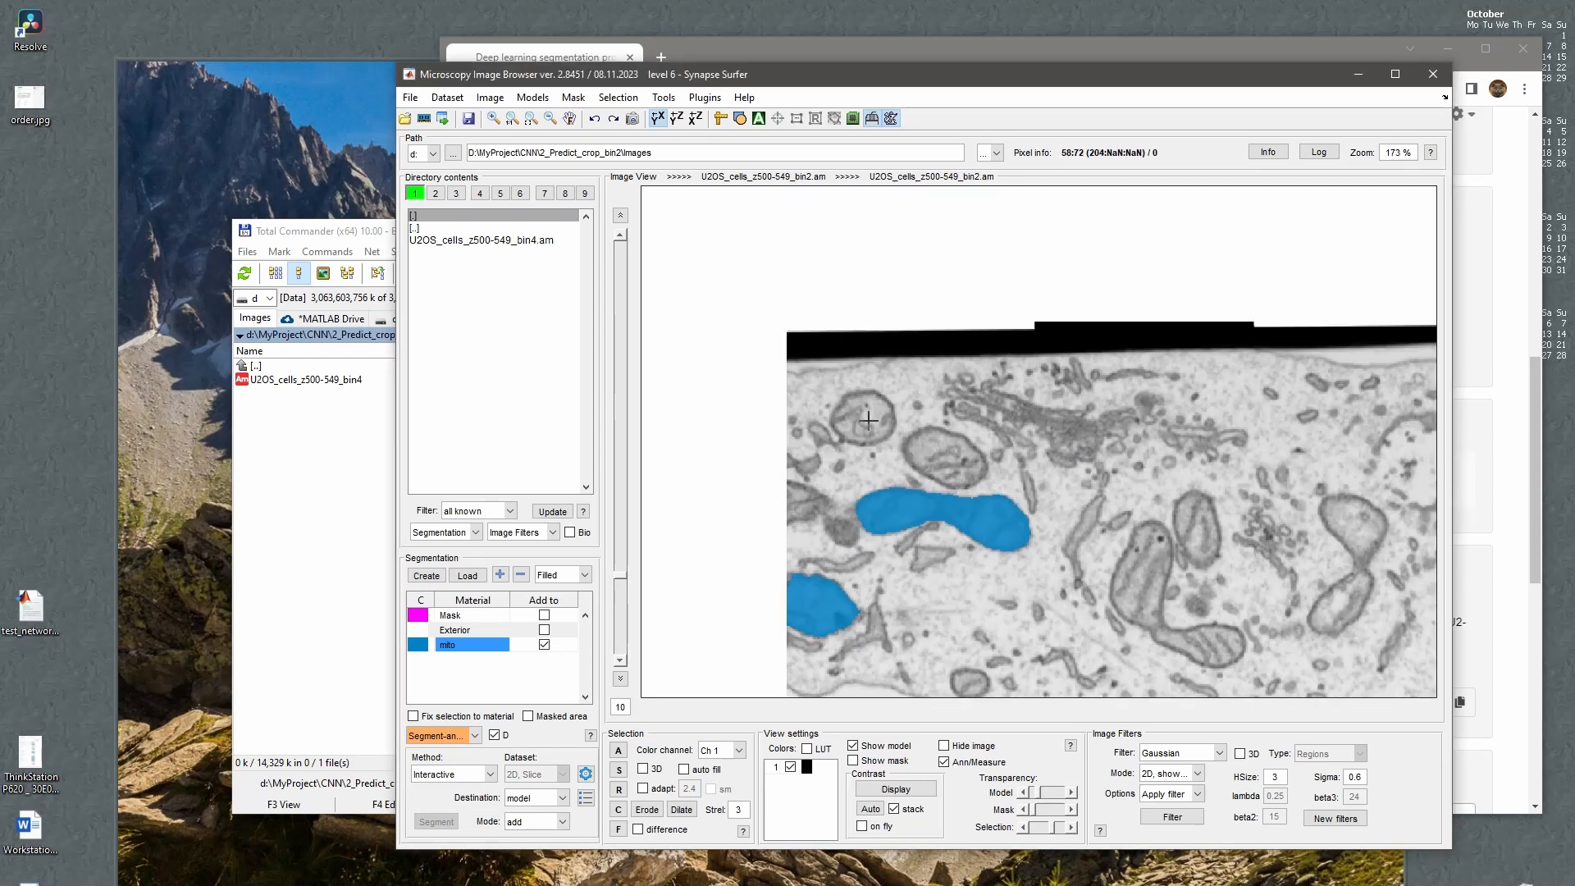
click(880, 534)
ctrl+click(805, 434)
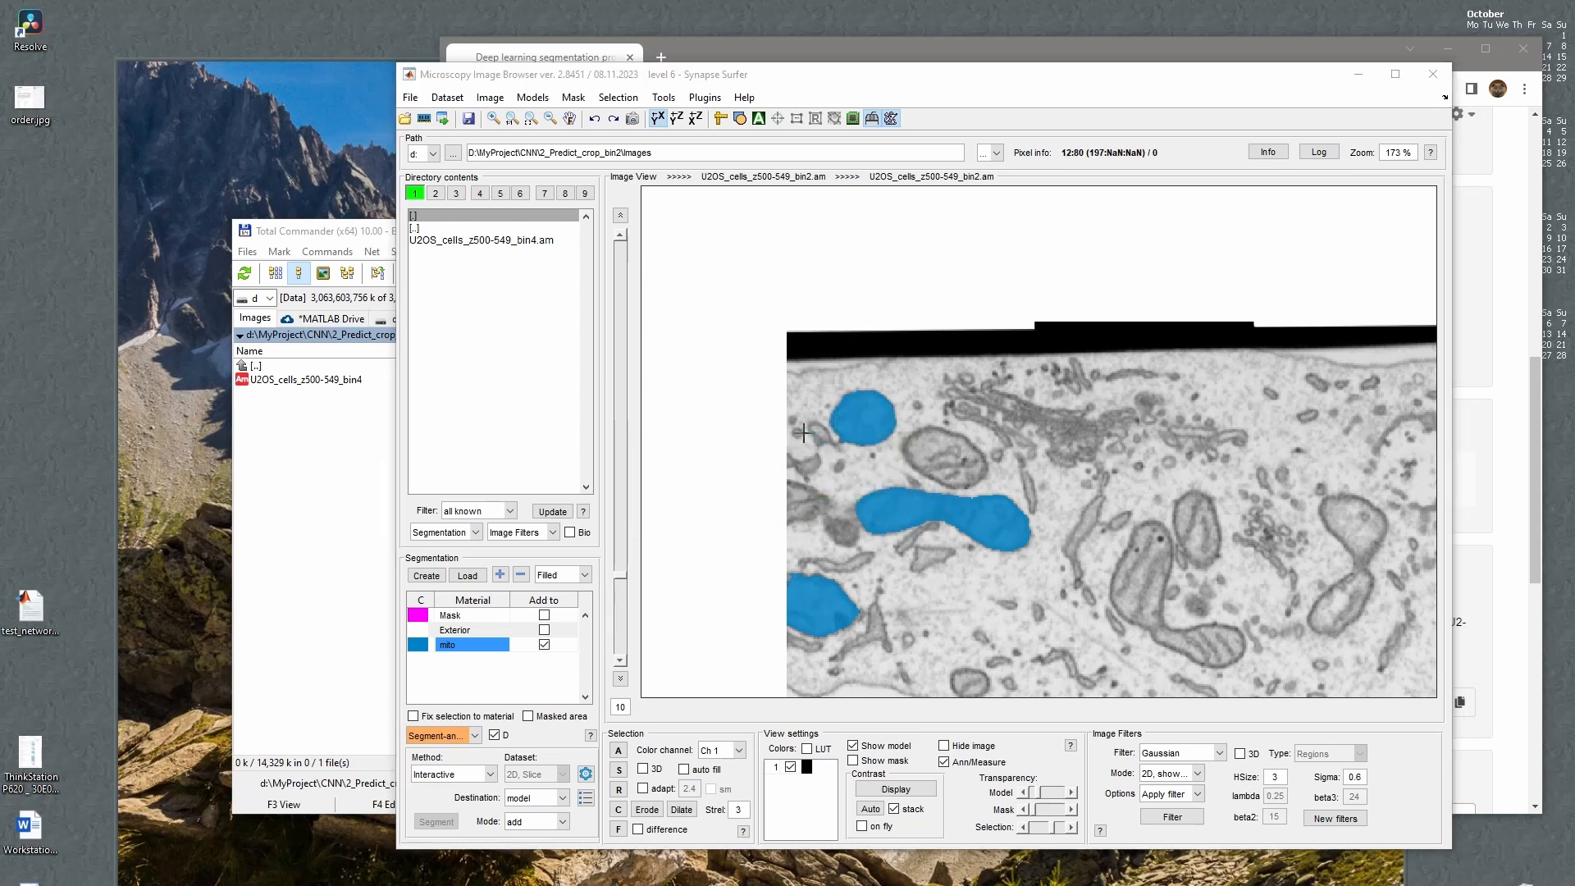
click(934, 448)
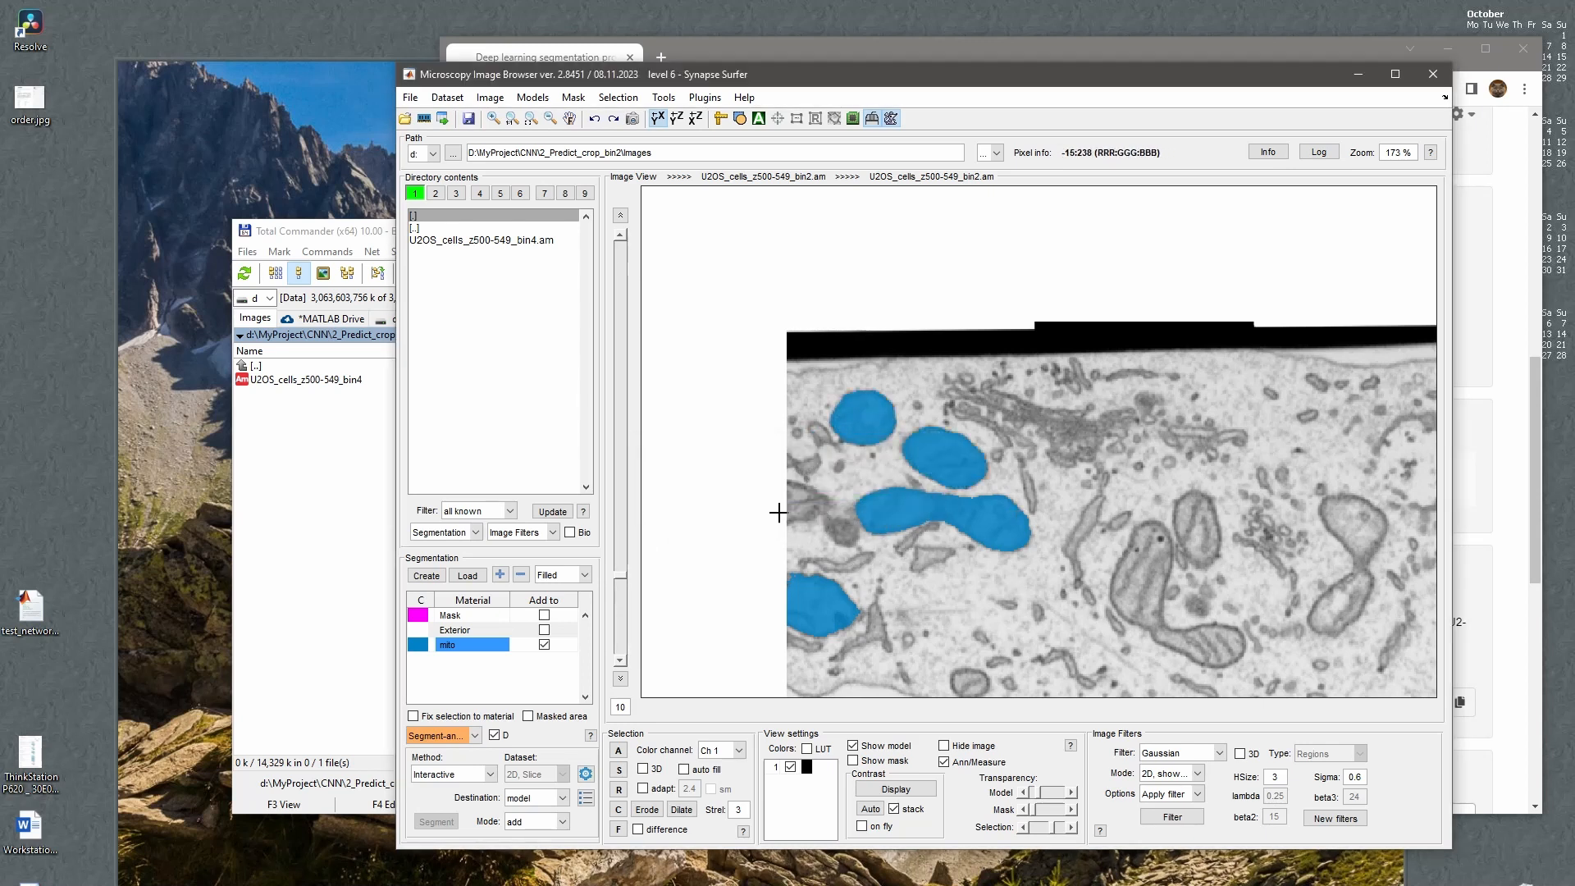
click(797, 502)
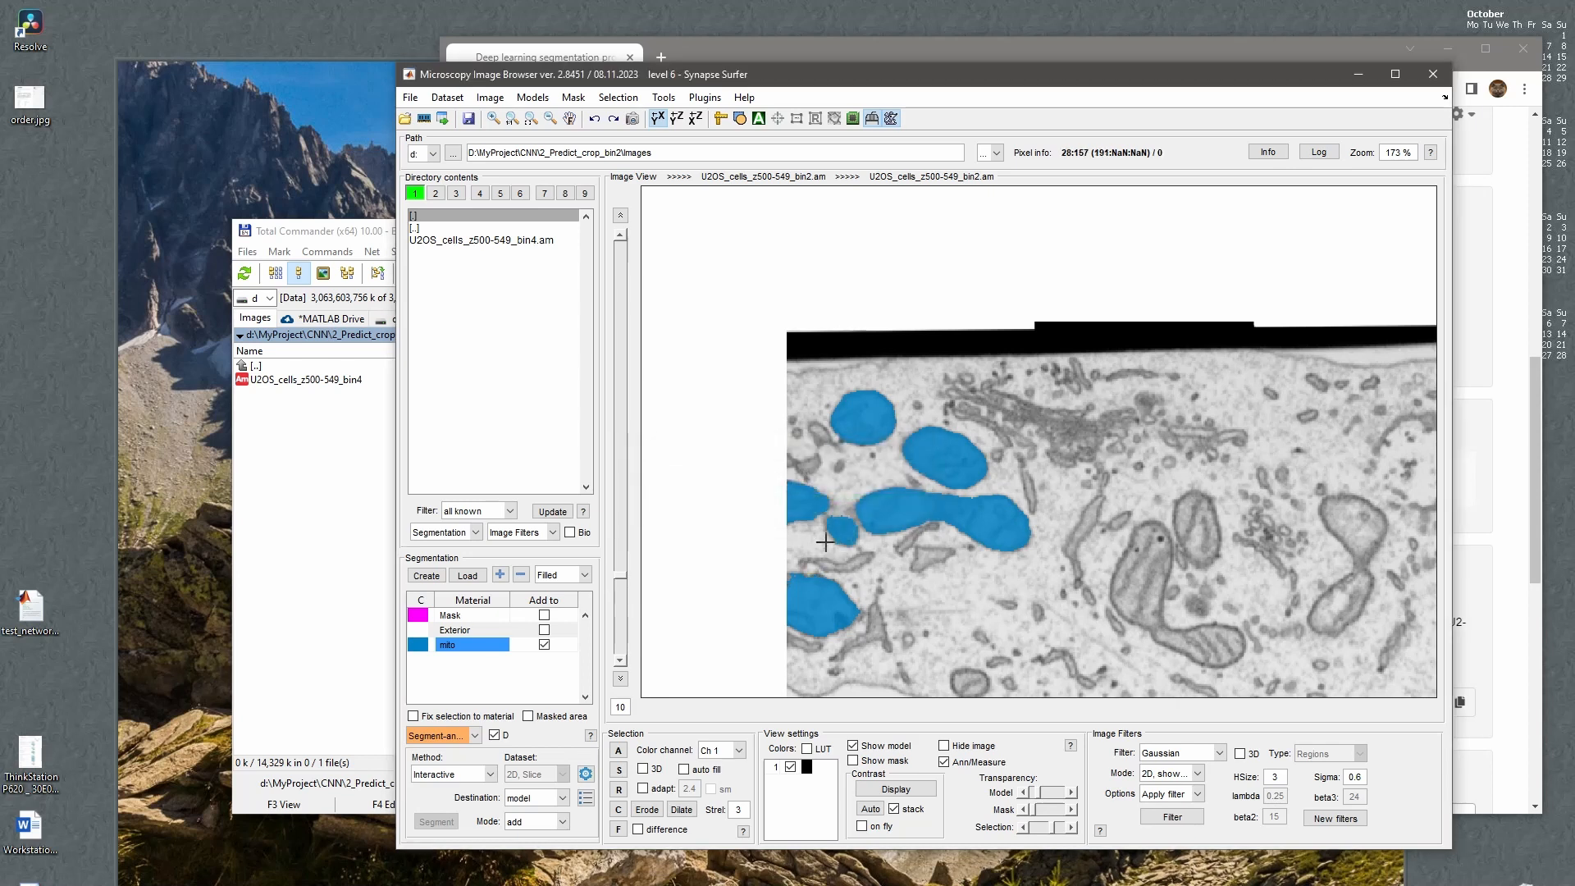
ctrl+click(851, 527)
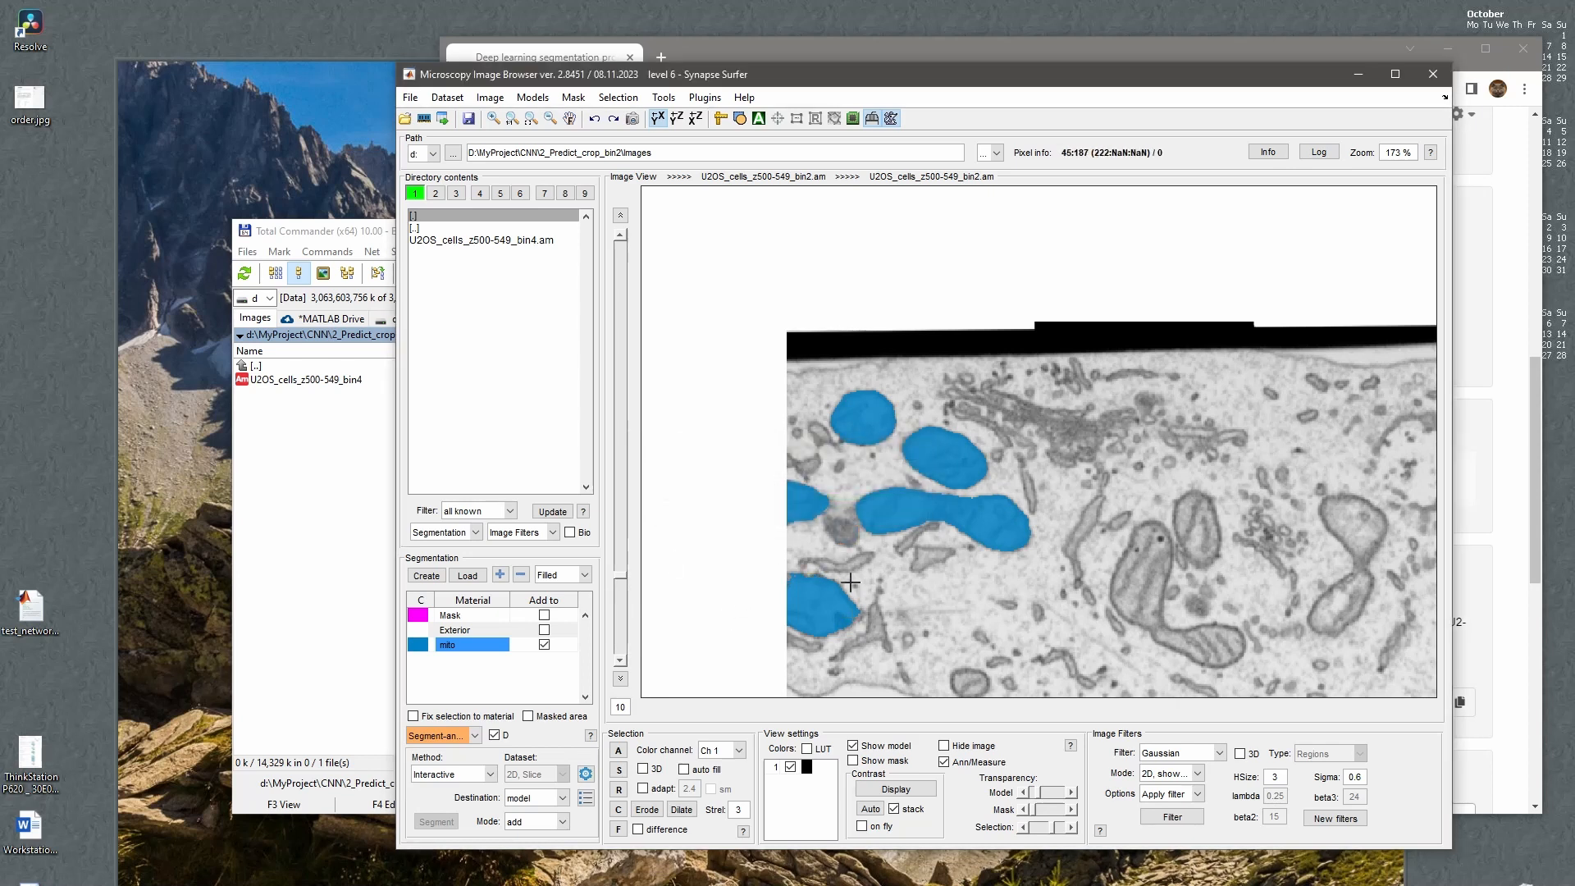
Check the small round body beside the left-edge mitochondrion in neighbouring slices and add it to mito on slice 10.
drag(986, 571, 904, 577)
key(space)
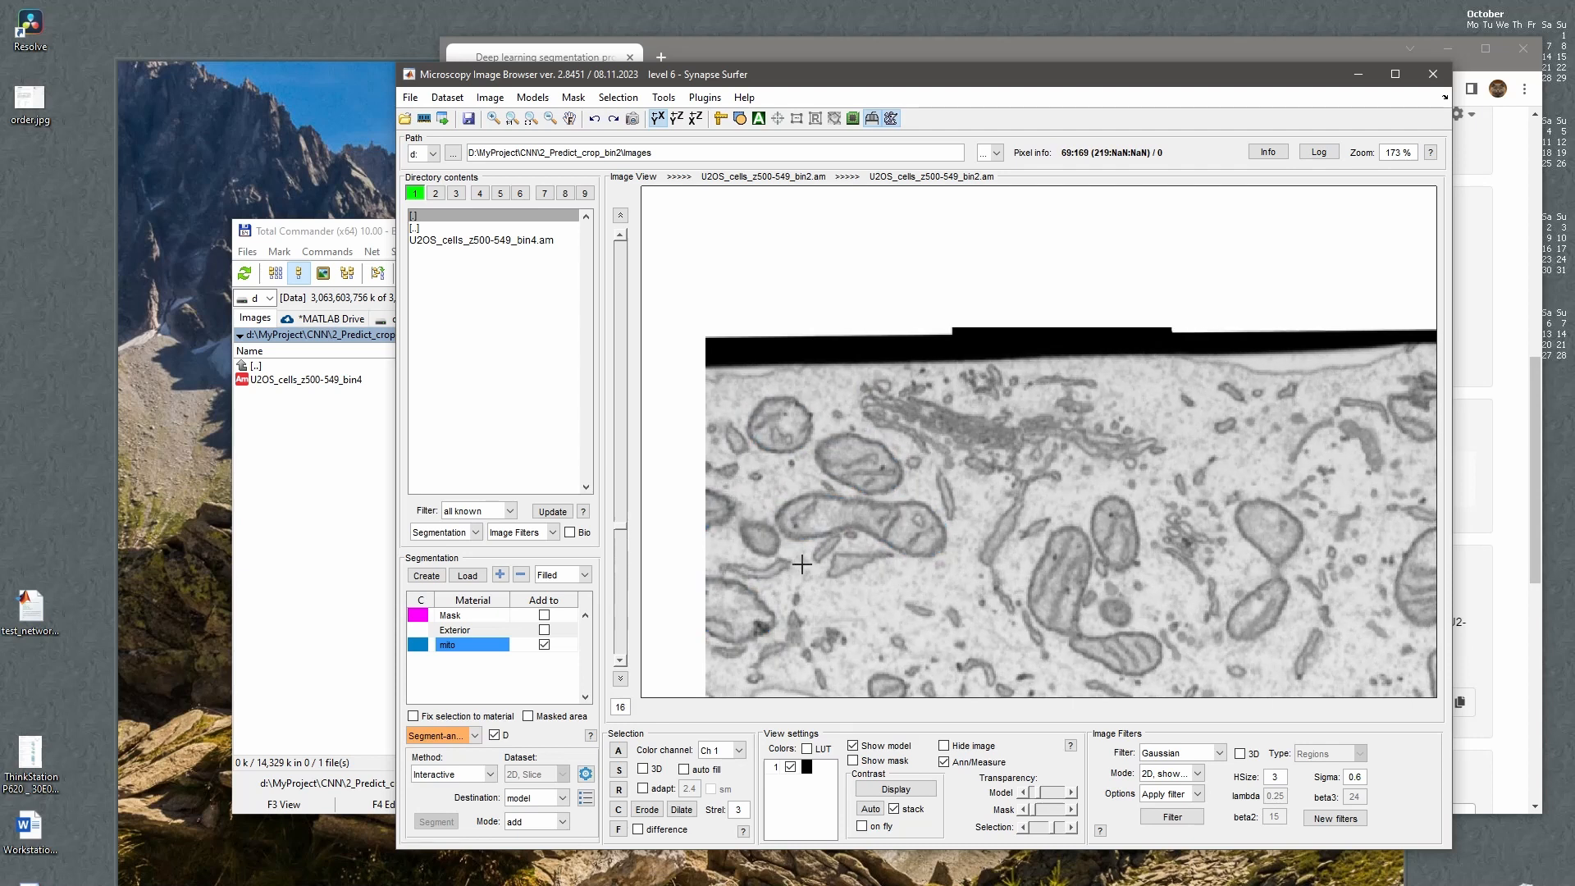
key(space)
key(space)
key(space)
click(784, 566)
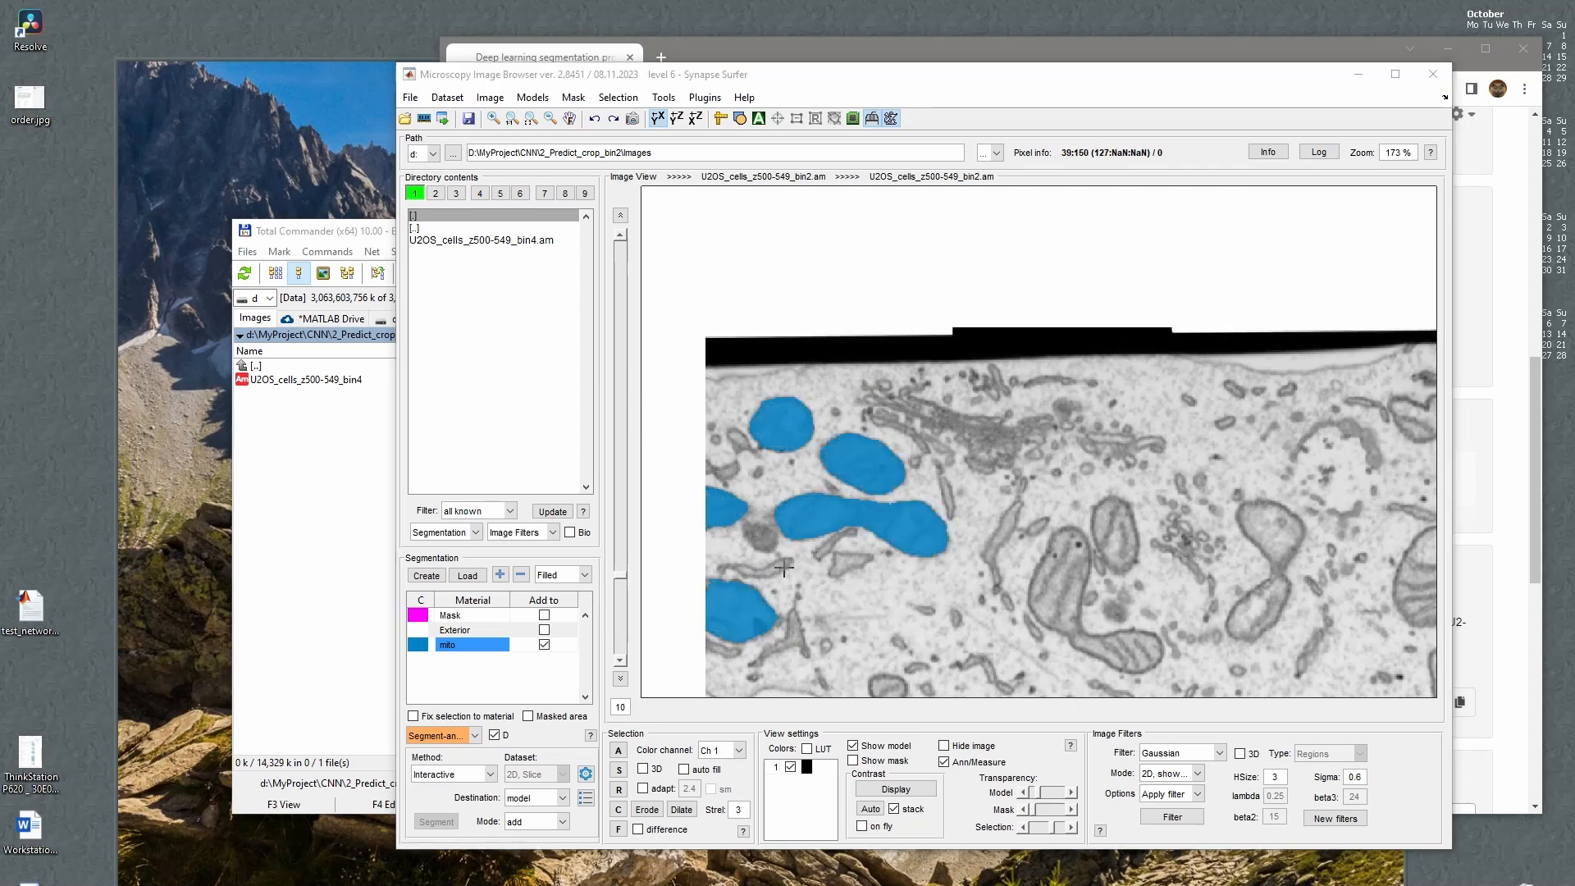
click(761, 518)
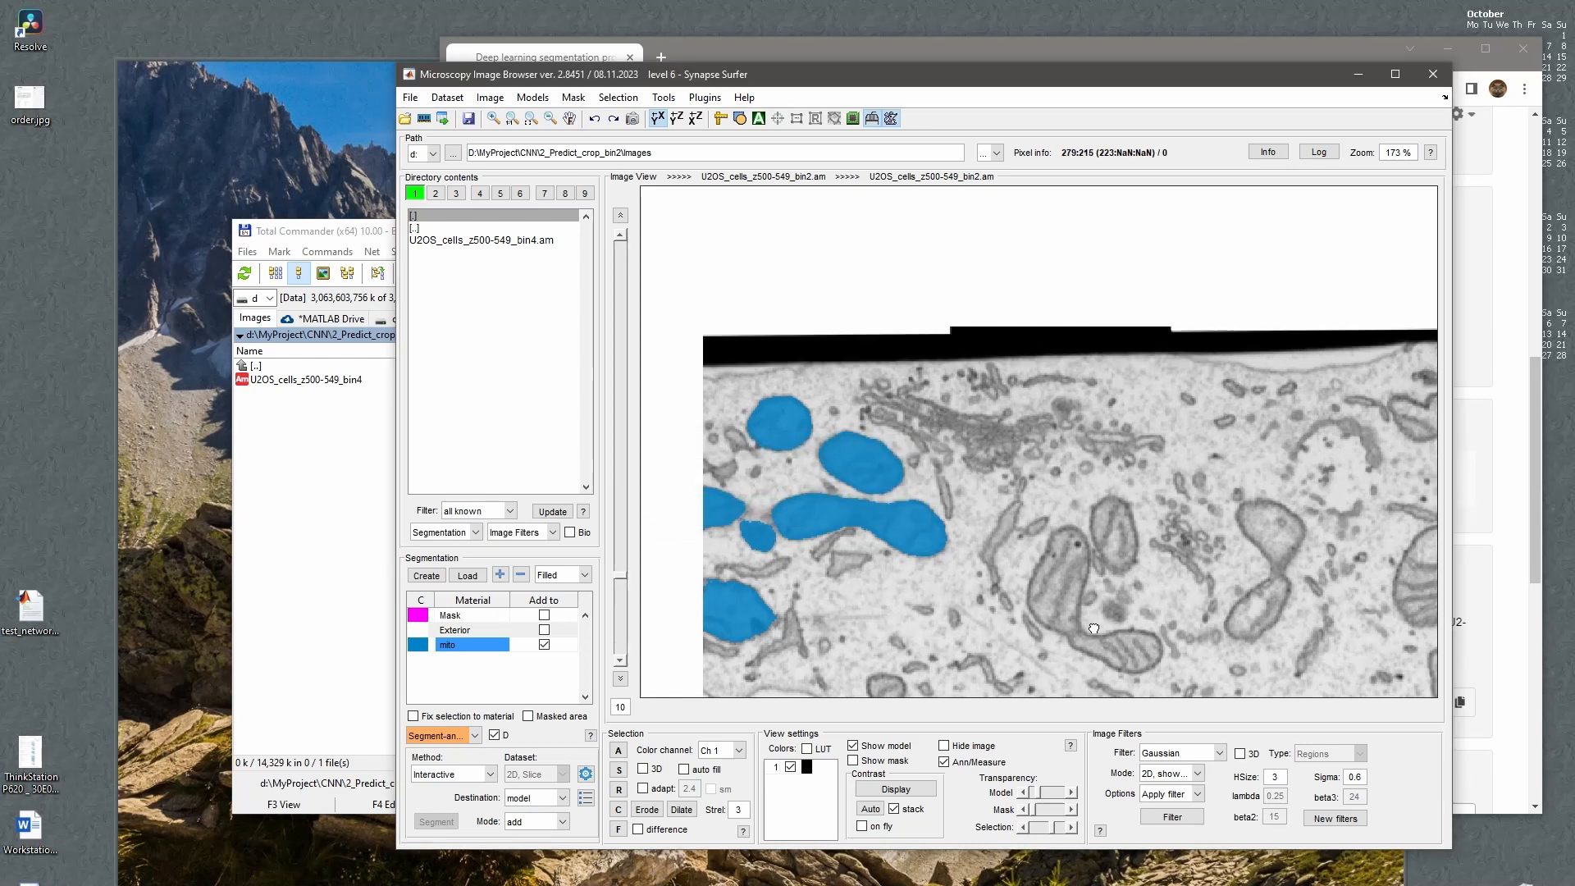
Segment the large bent mitochondrion and the small round one near the cell's lower membrane into mito.
drag(1093, 628, 994, 497)
click(952, 502)
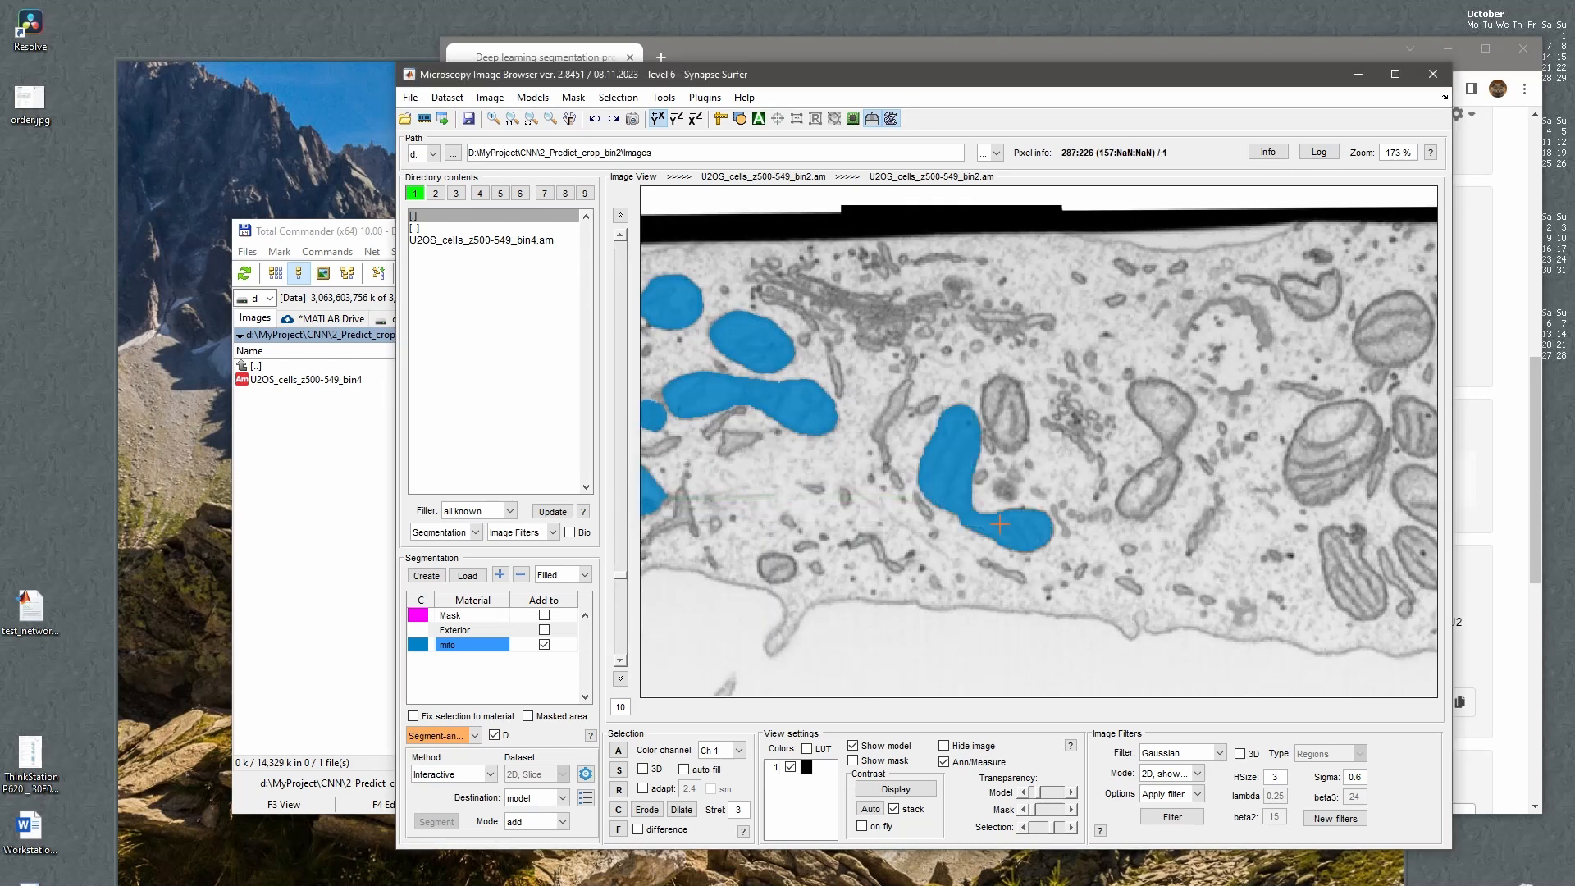
click(783, 567)
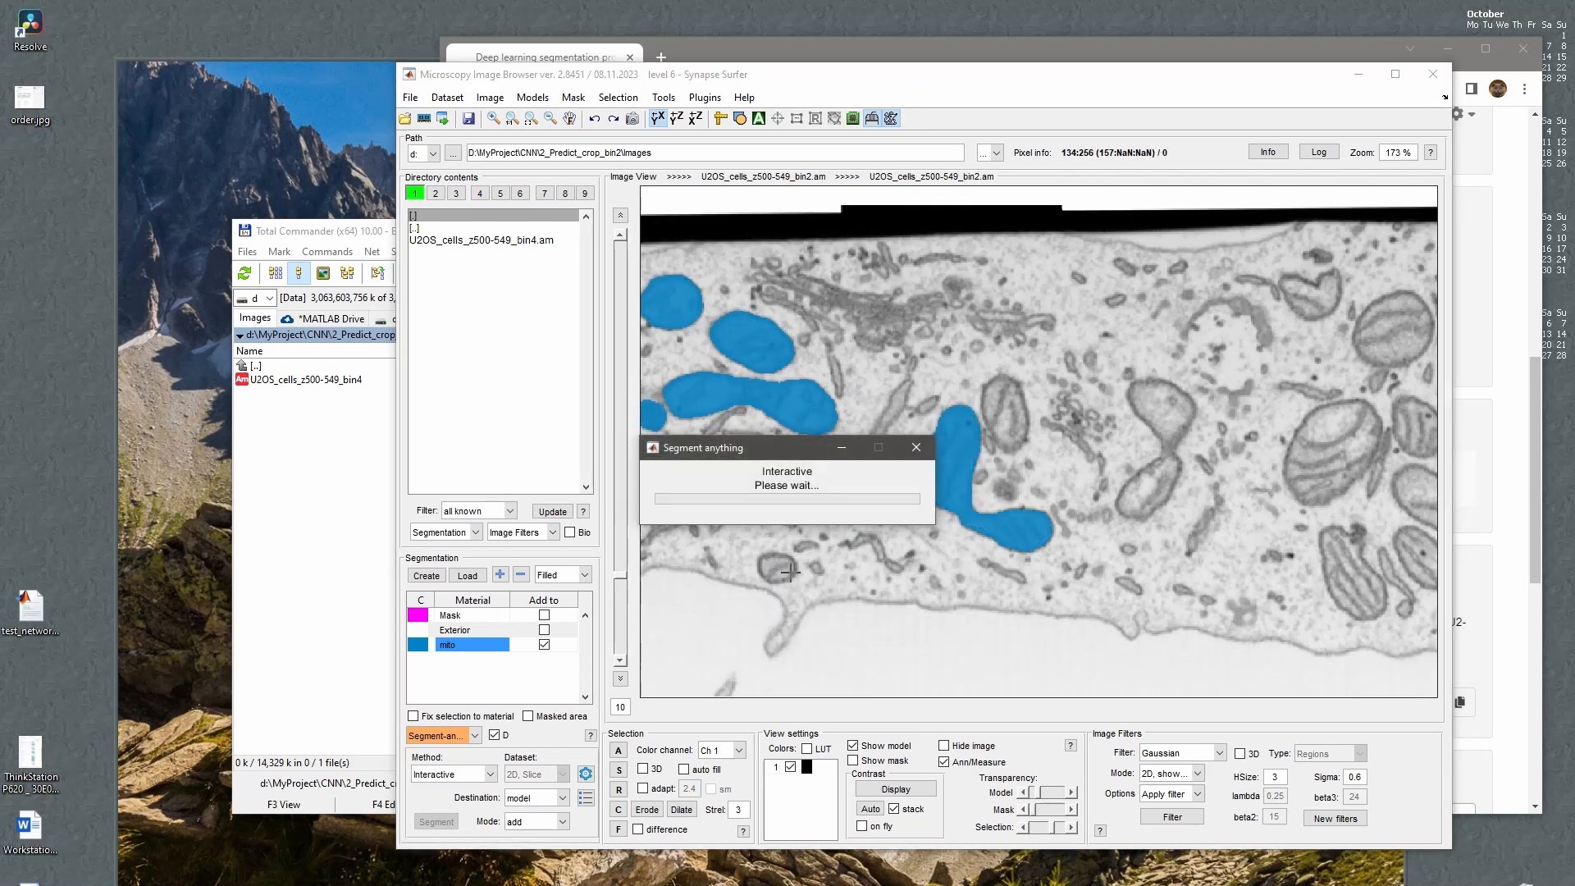
Compare neighbouring slices around the bent mitochondrion and segment the oval mitochondrion beside it on slice 10.
scroll(1011, 450, up, 3)
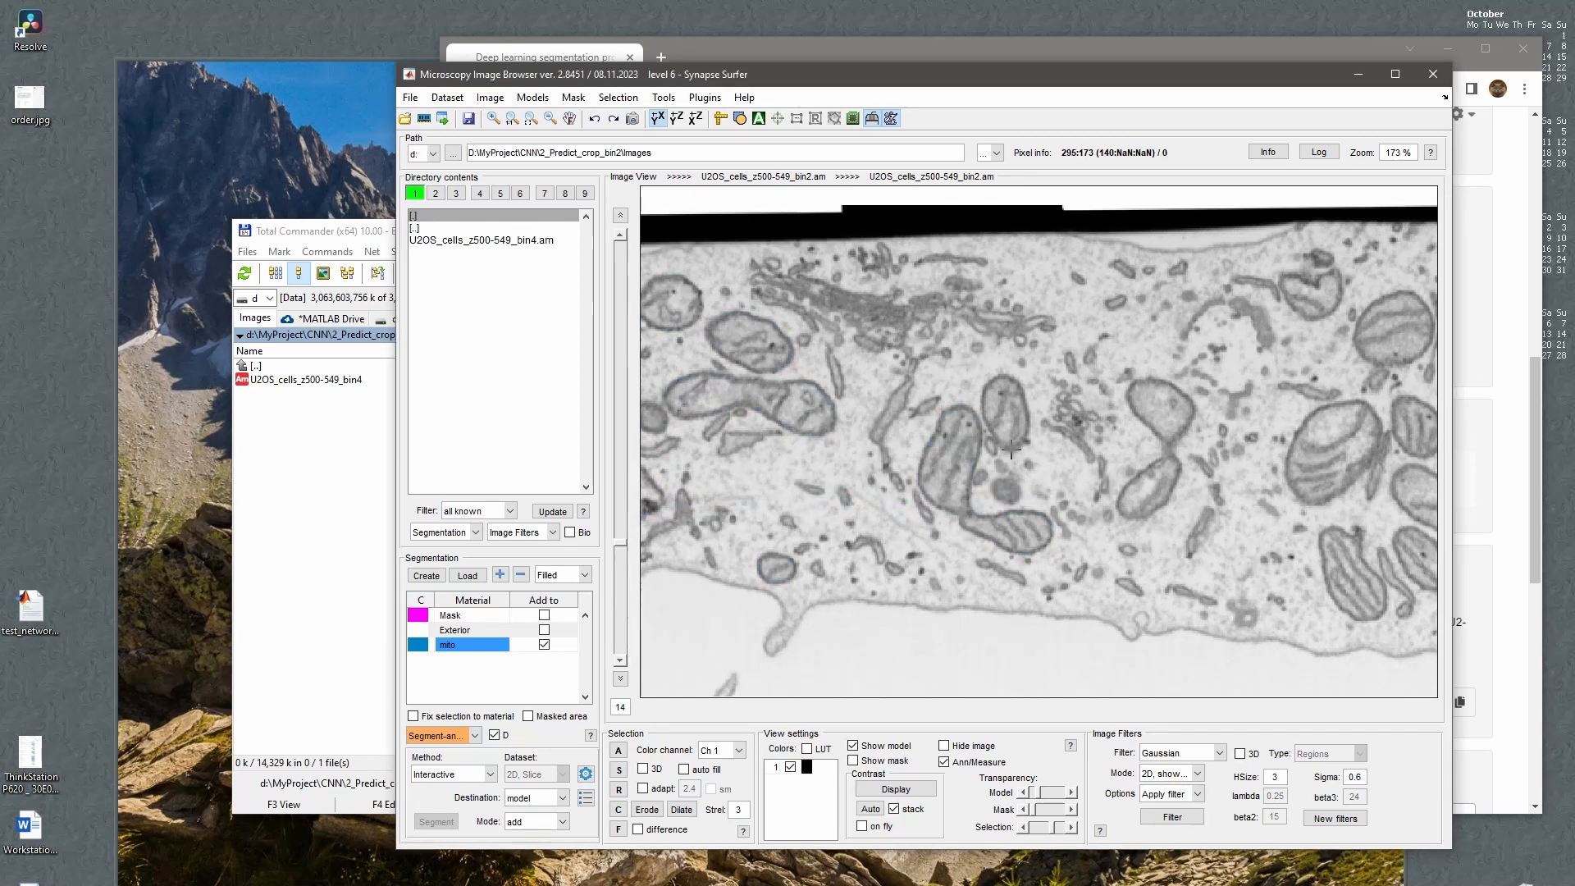
scroll(1011, 449, down, 7)
scroll(1011, 449, up, 4)
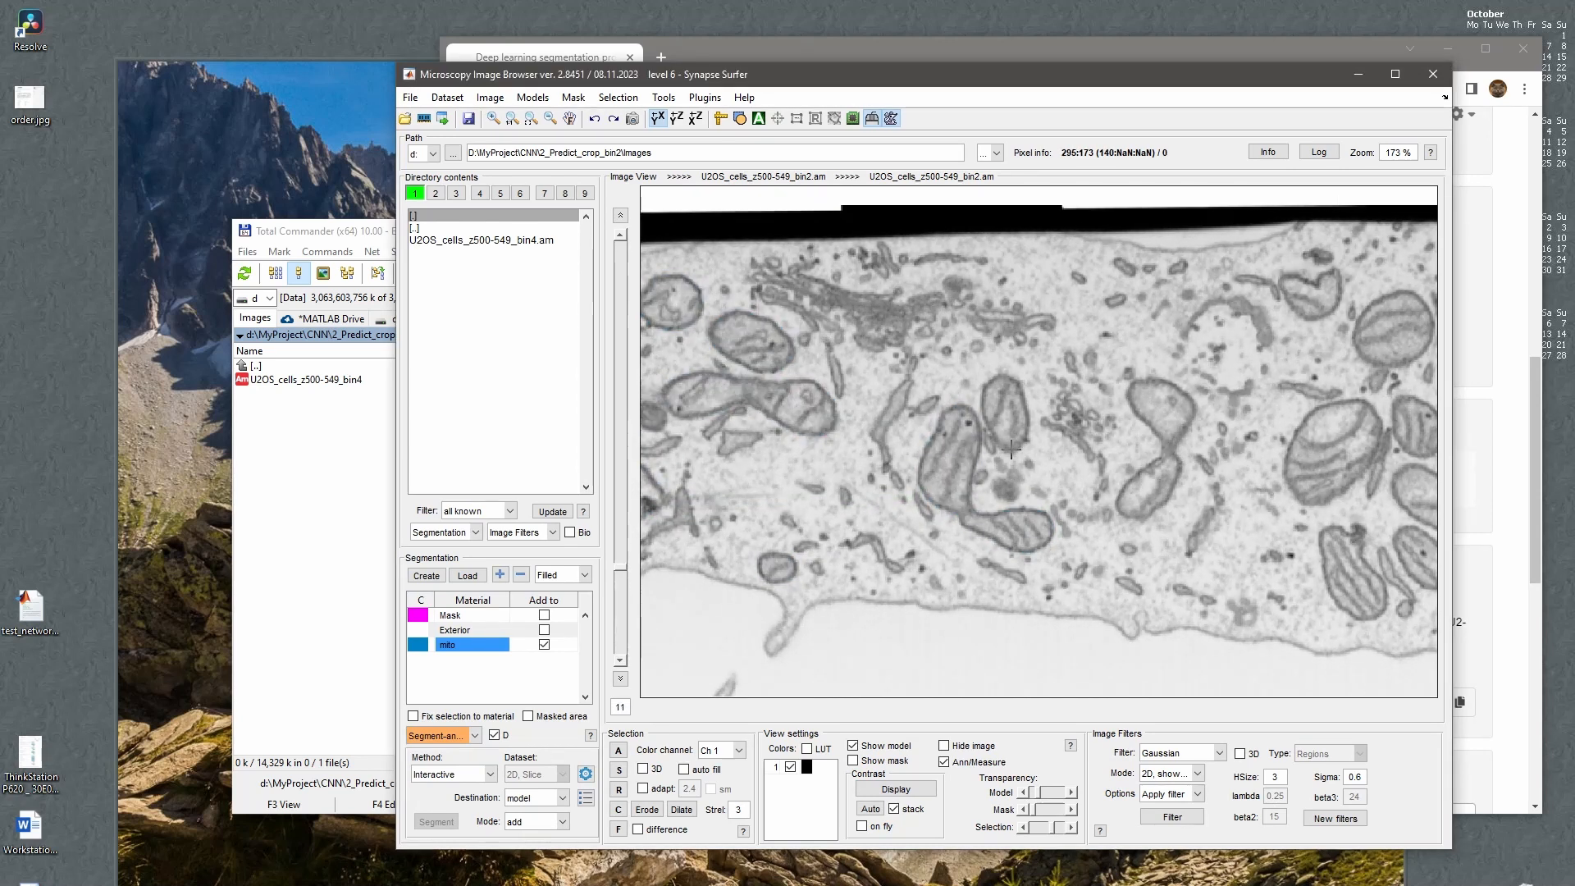
click(992, 401)
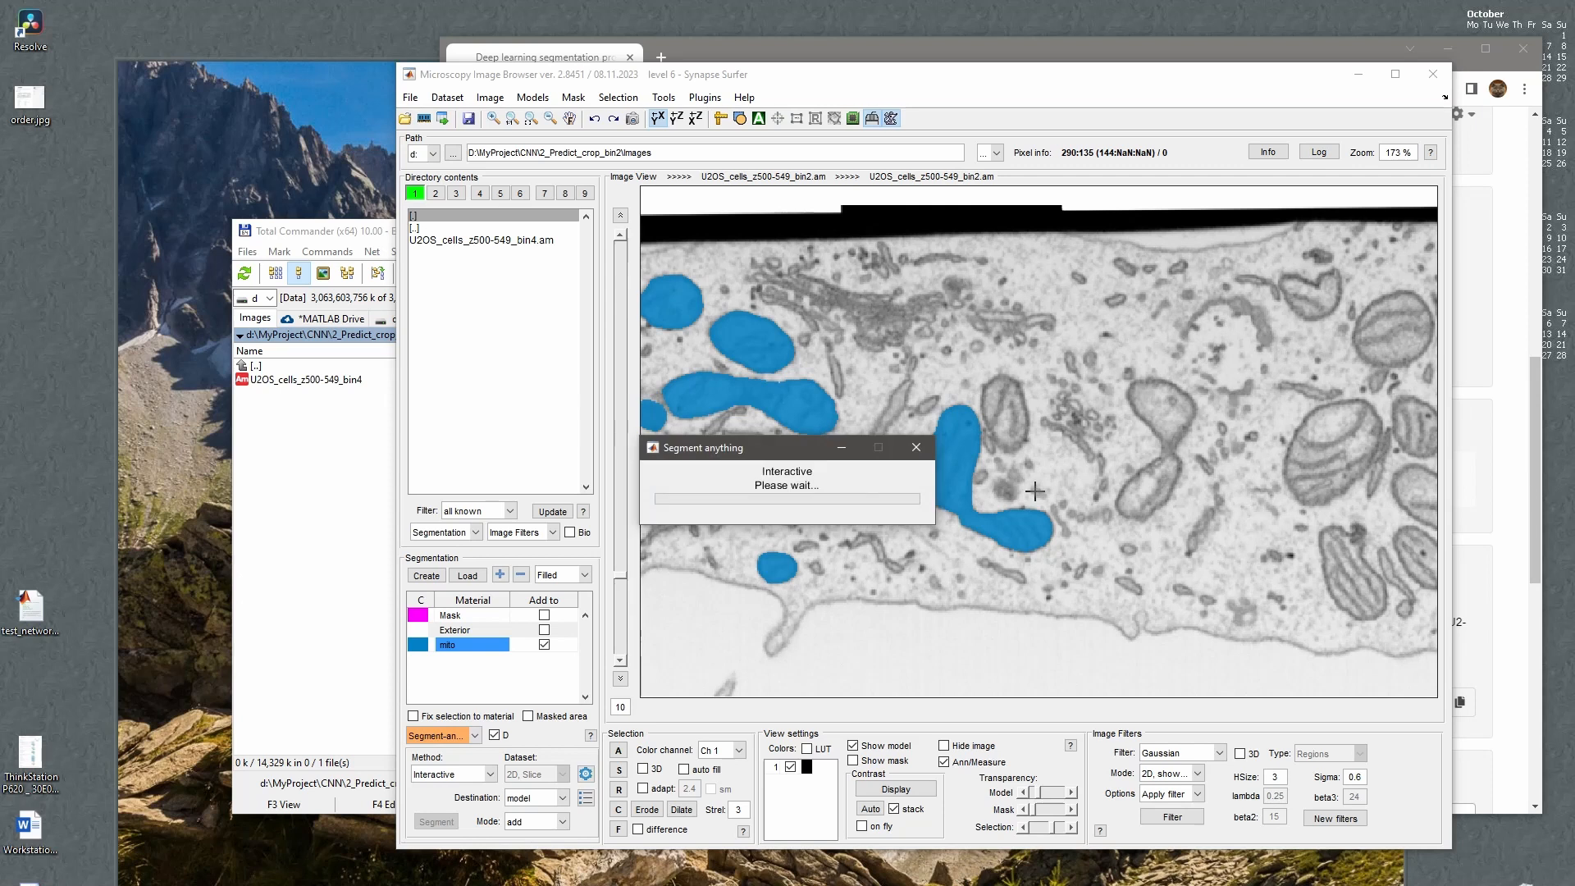
Segment the hourglass-shaped and heart-shaped mitochondria into mito on slice 10, excluding the thin tail attached to the heart-shaped one.
click(966, 495)
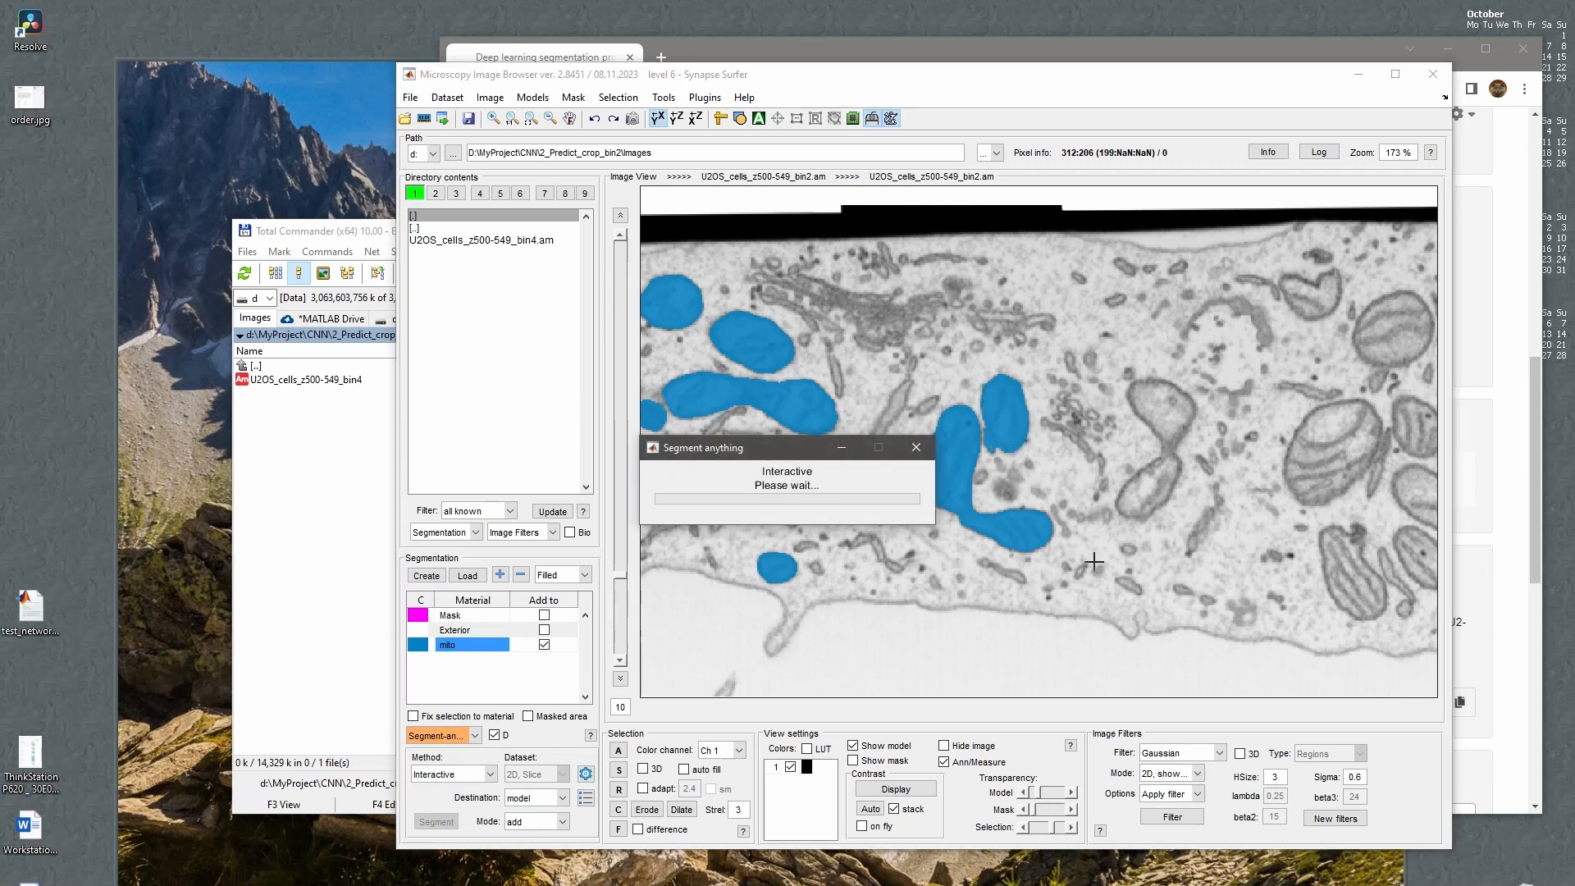
click(1156, 402)
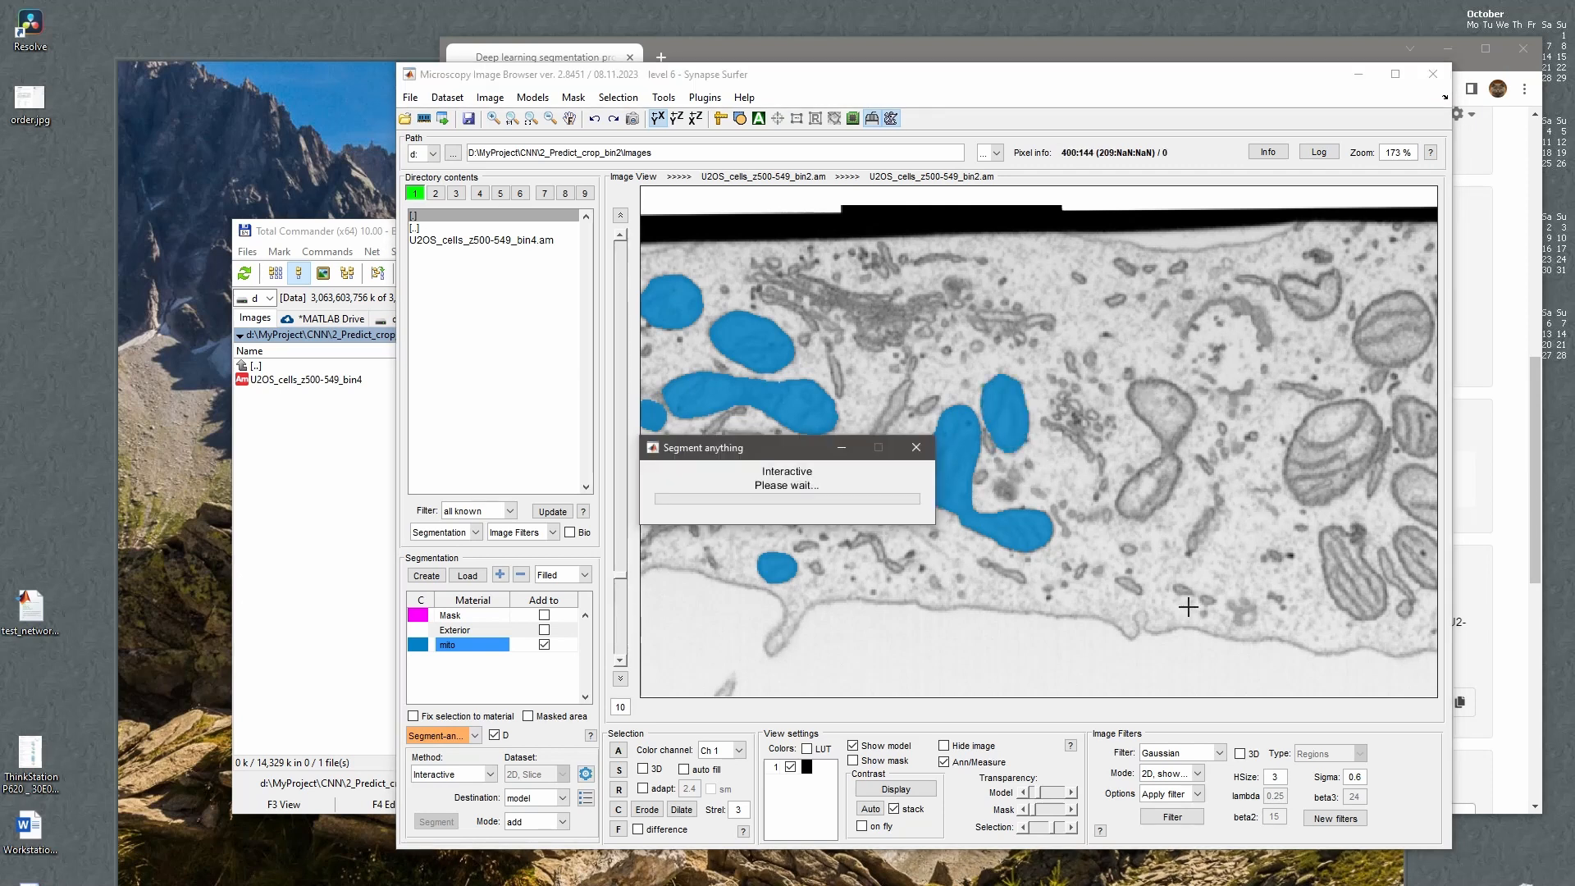
drag(1220, 555, 902, 579)
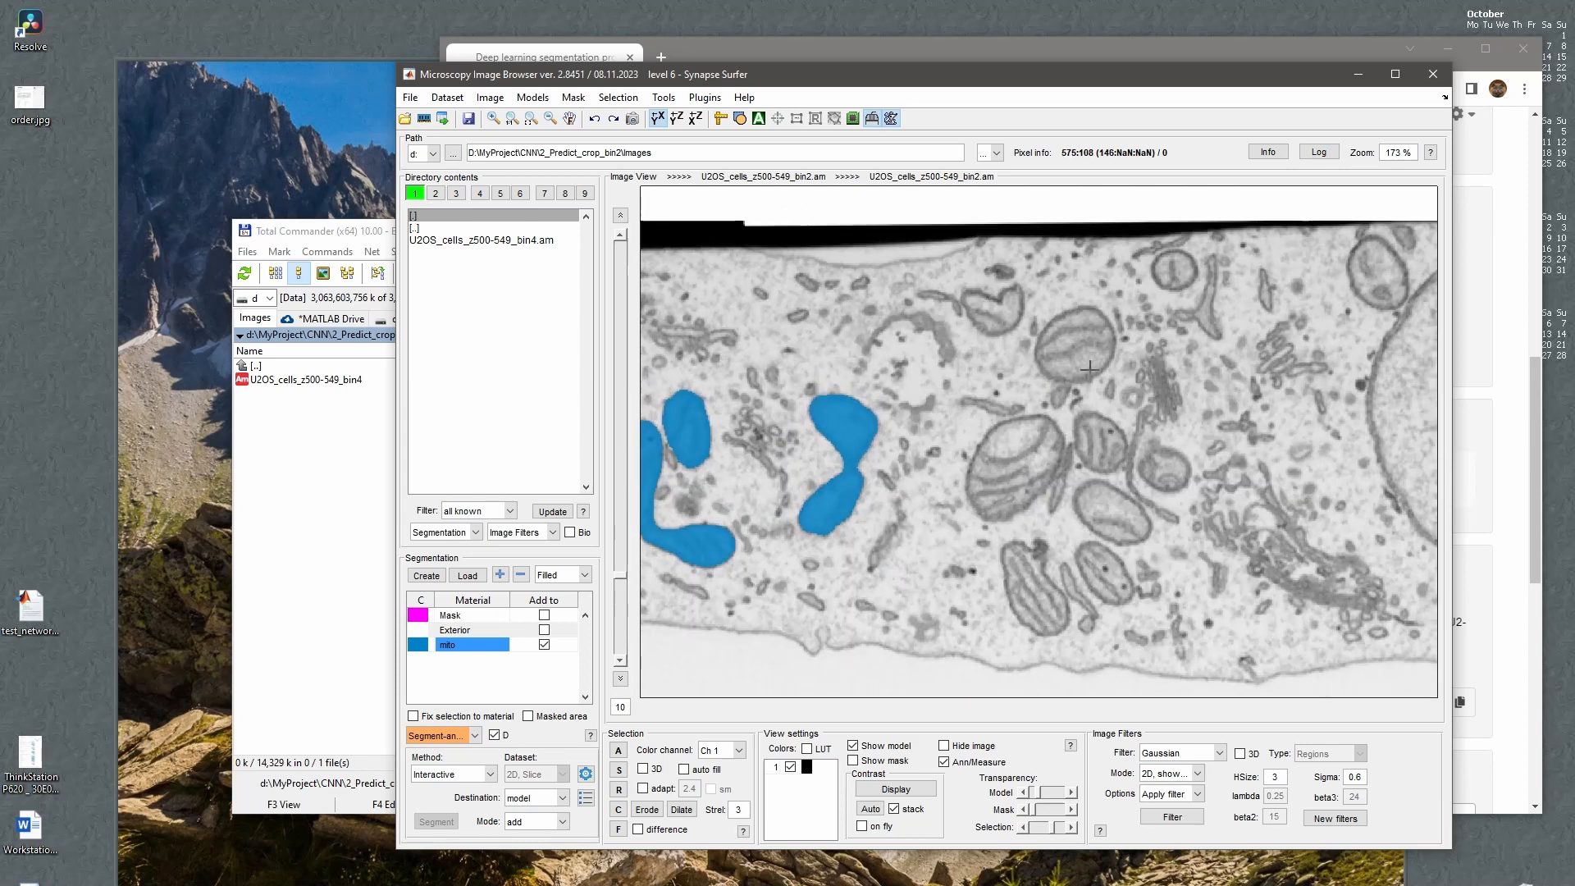
click(990, 313)
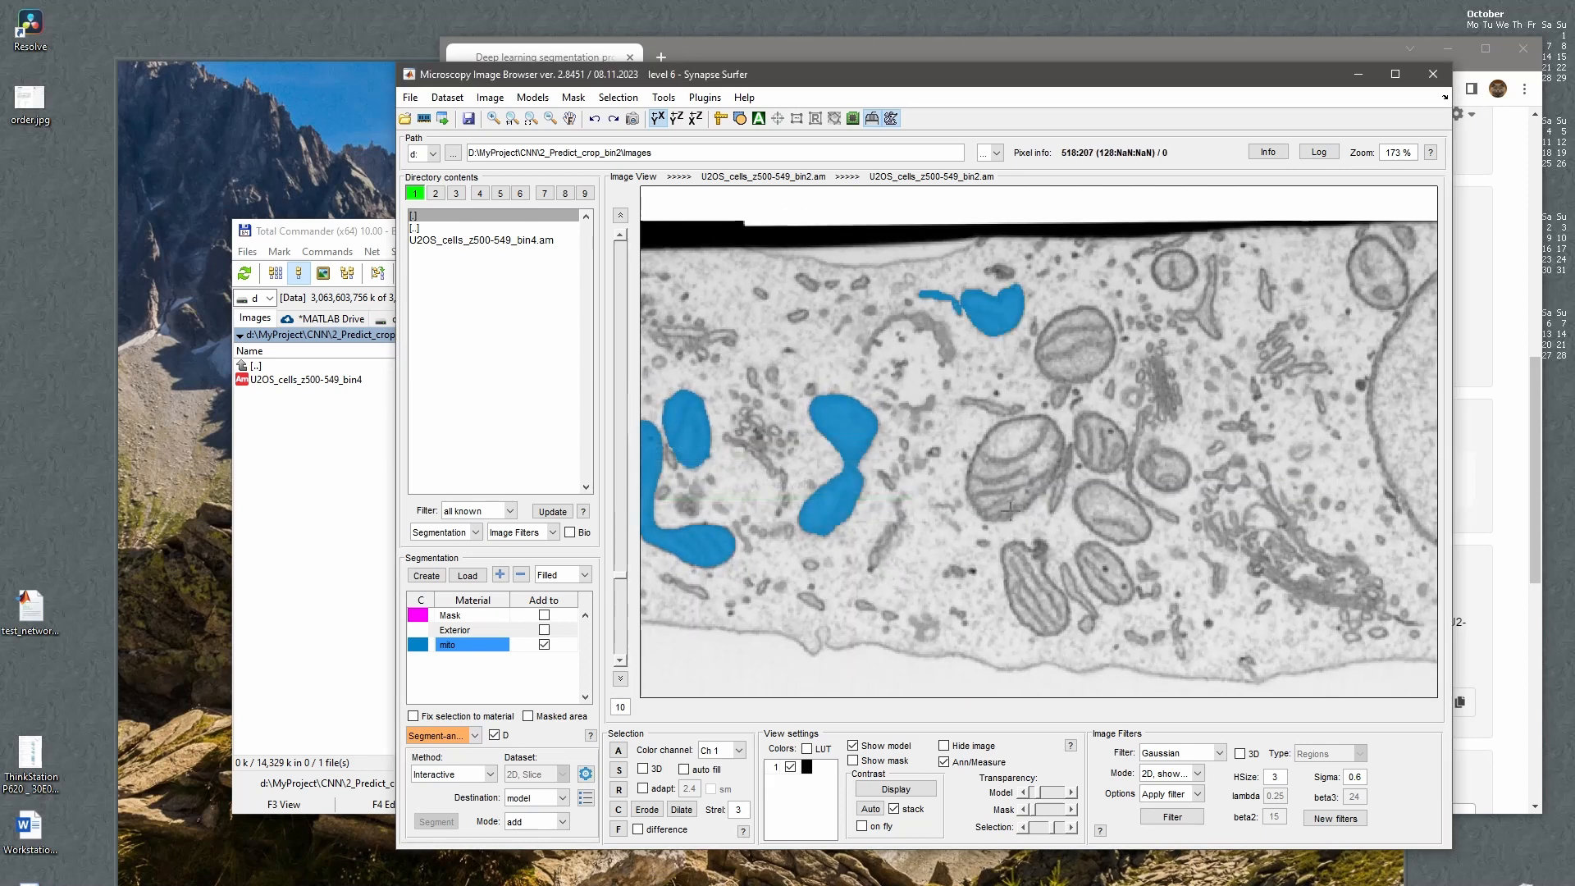
ctrl+click(945, 313)
Segment the large round, large oval and lower elongated mitochondria left of the nucleus into mito, excluding stray fragments beside them.
click(1052, 354)
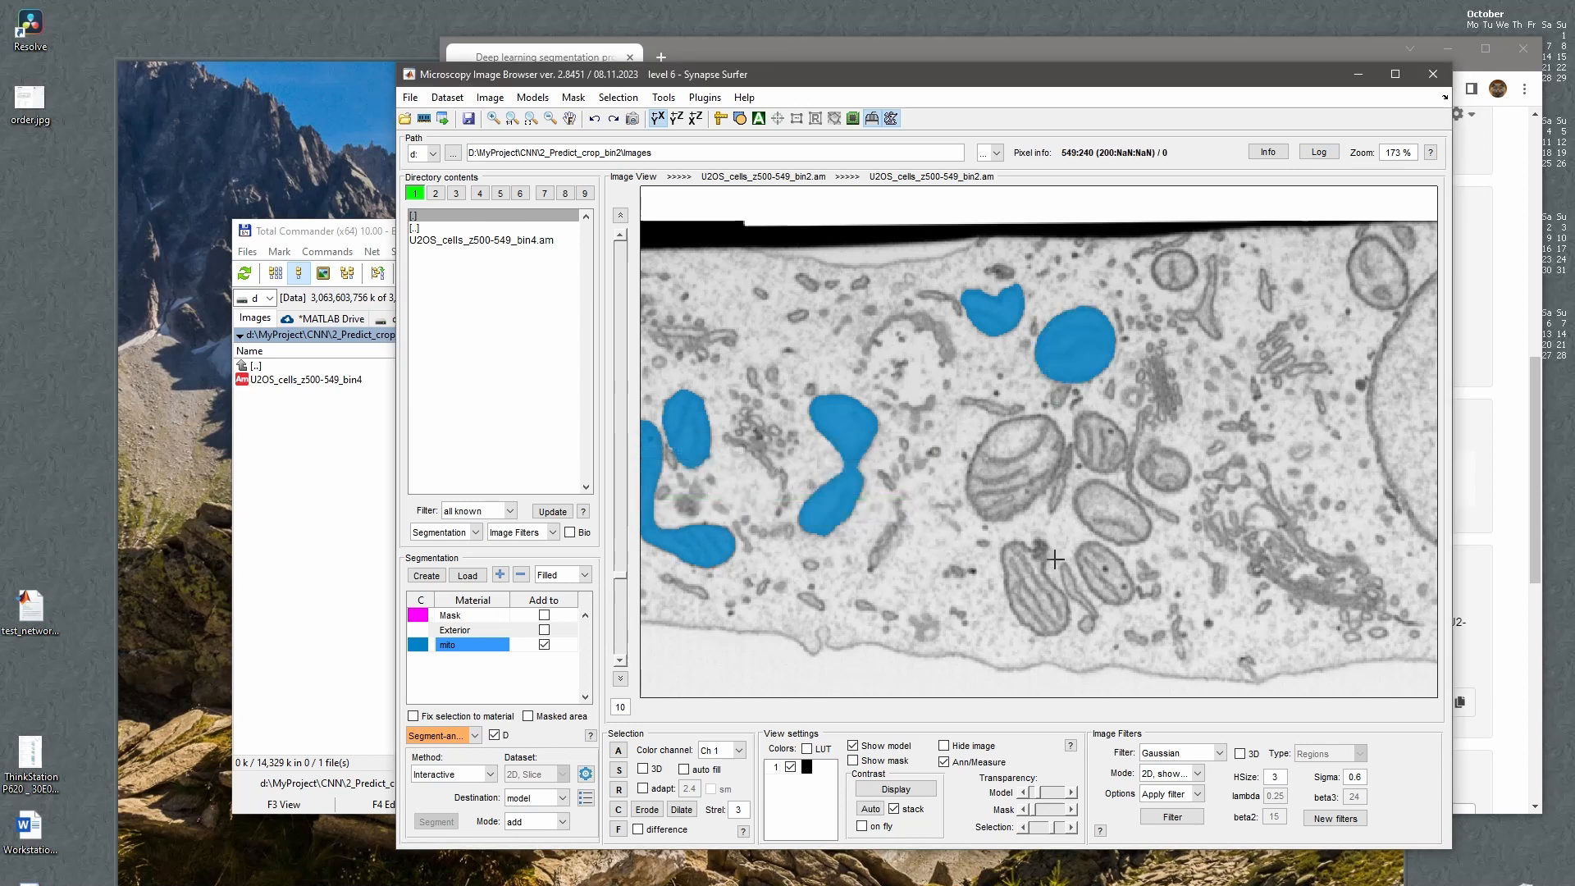
click(1116, 413)
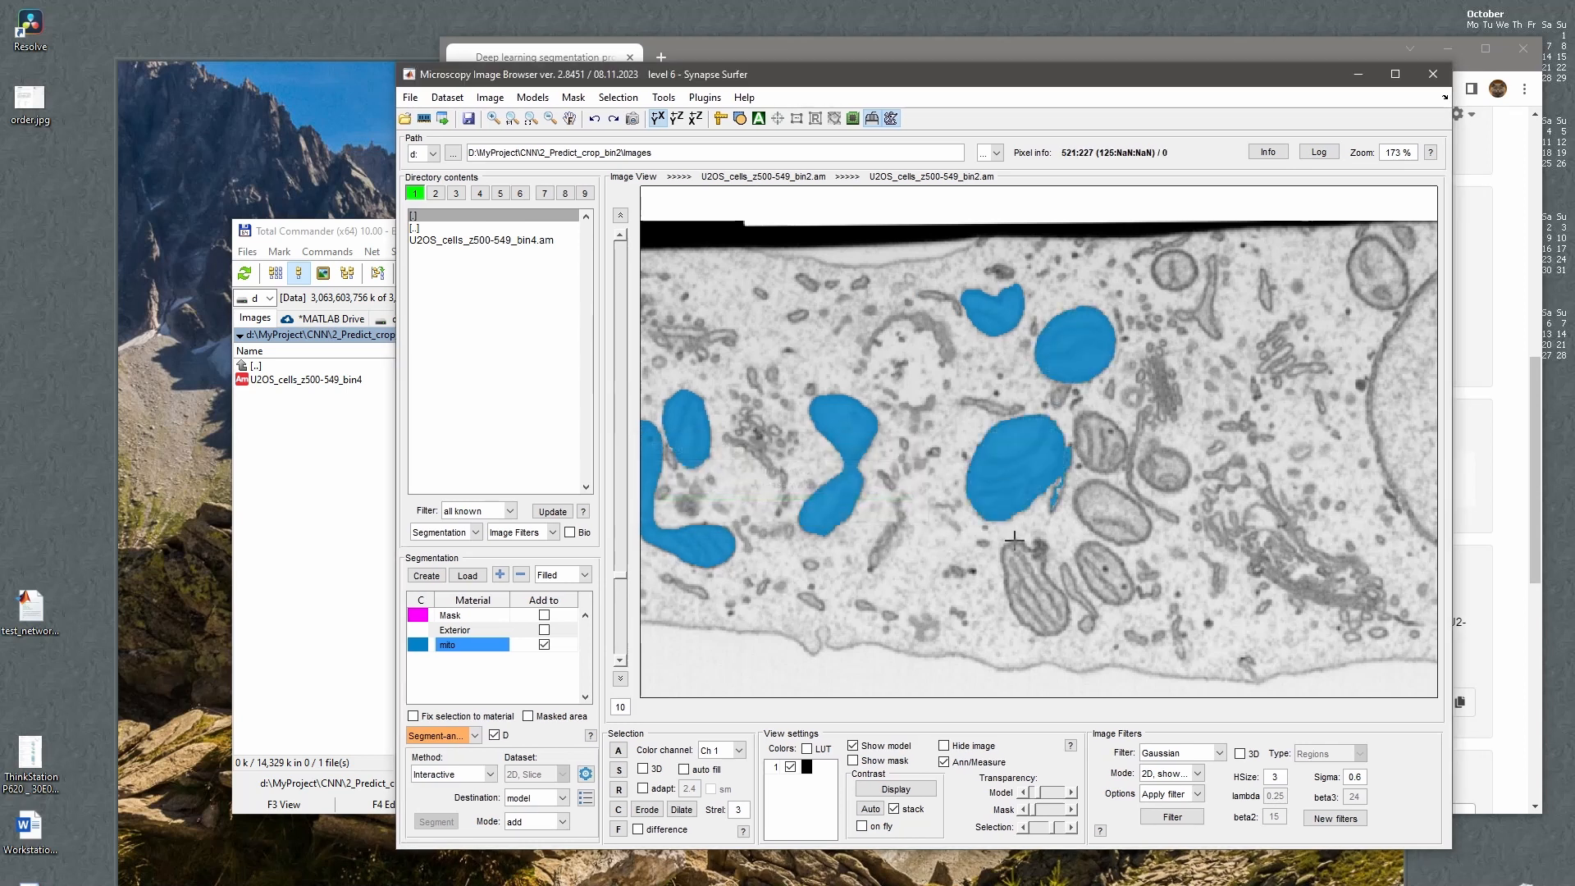
click(1069, 469)
click(1030, 581)
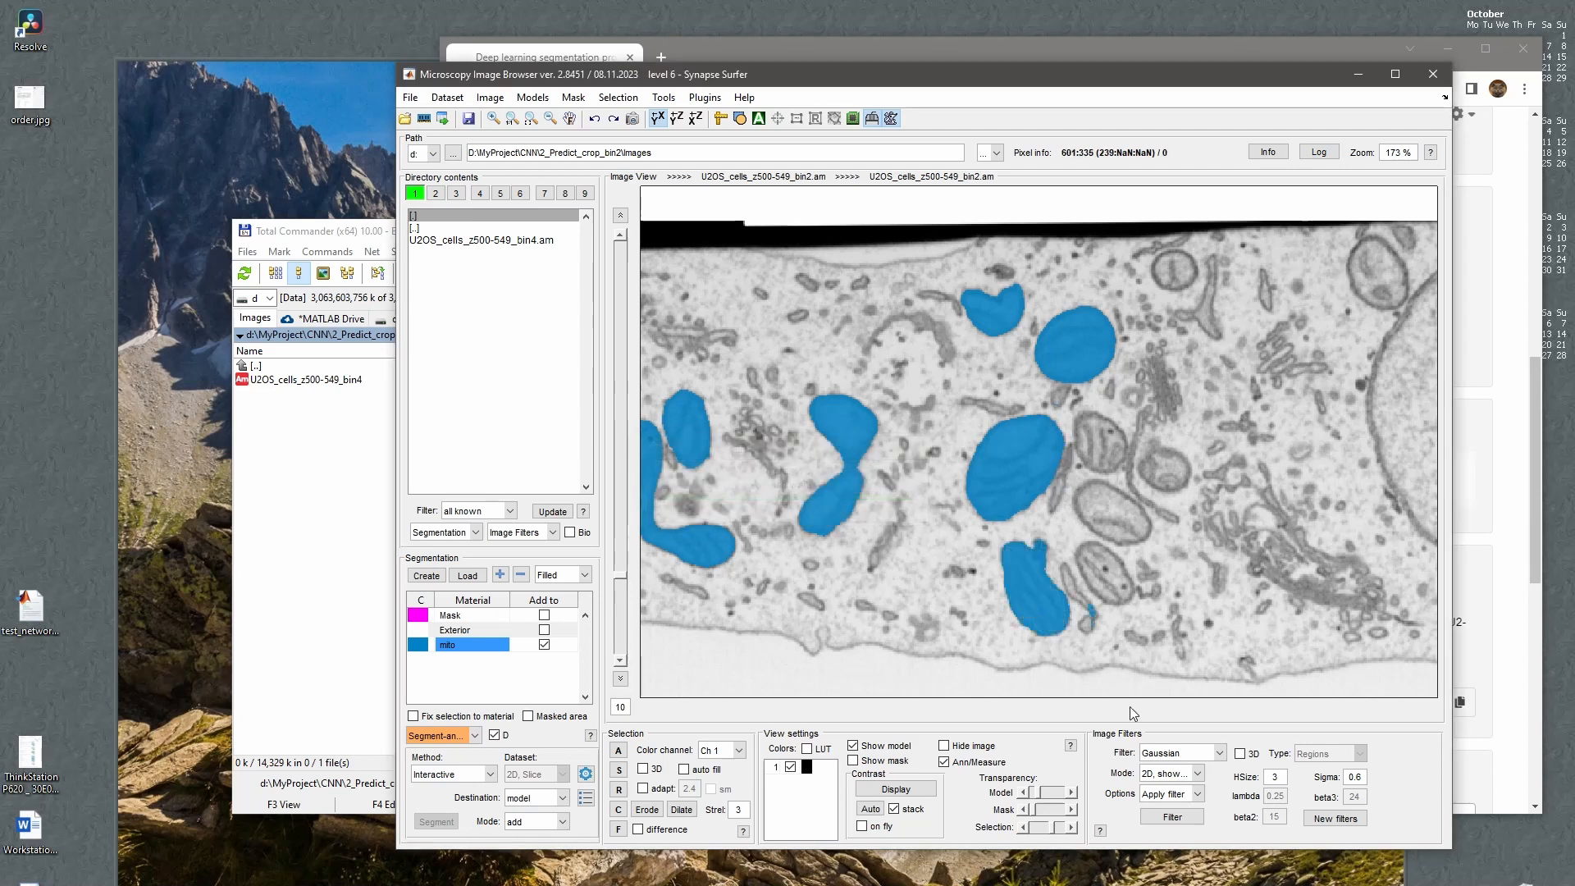
click(1088, 627)
click(1039, 549)
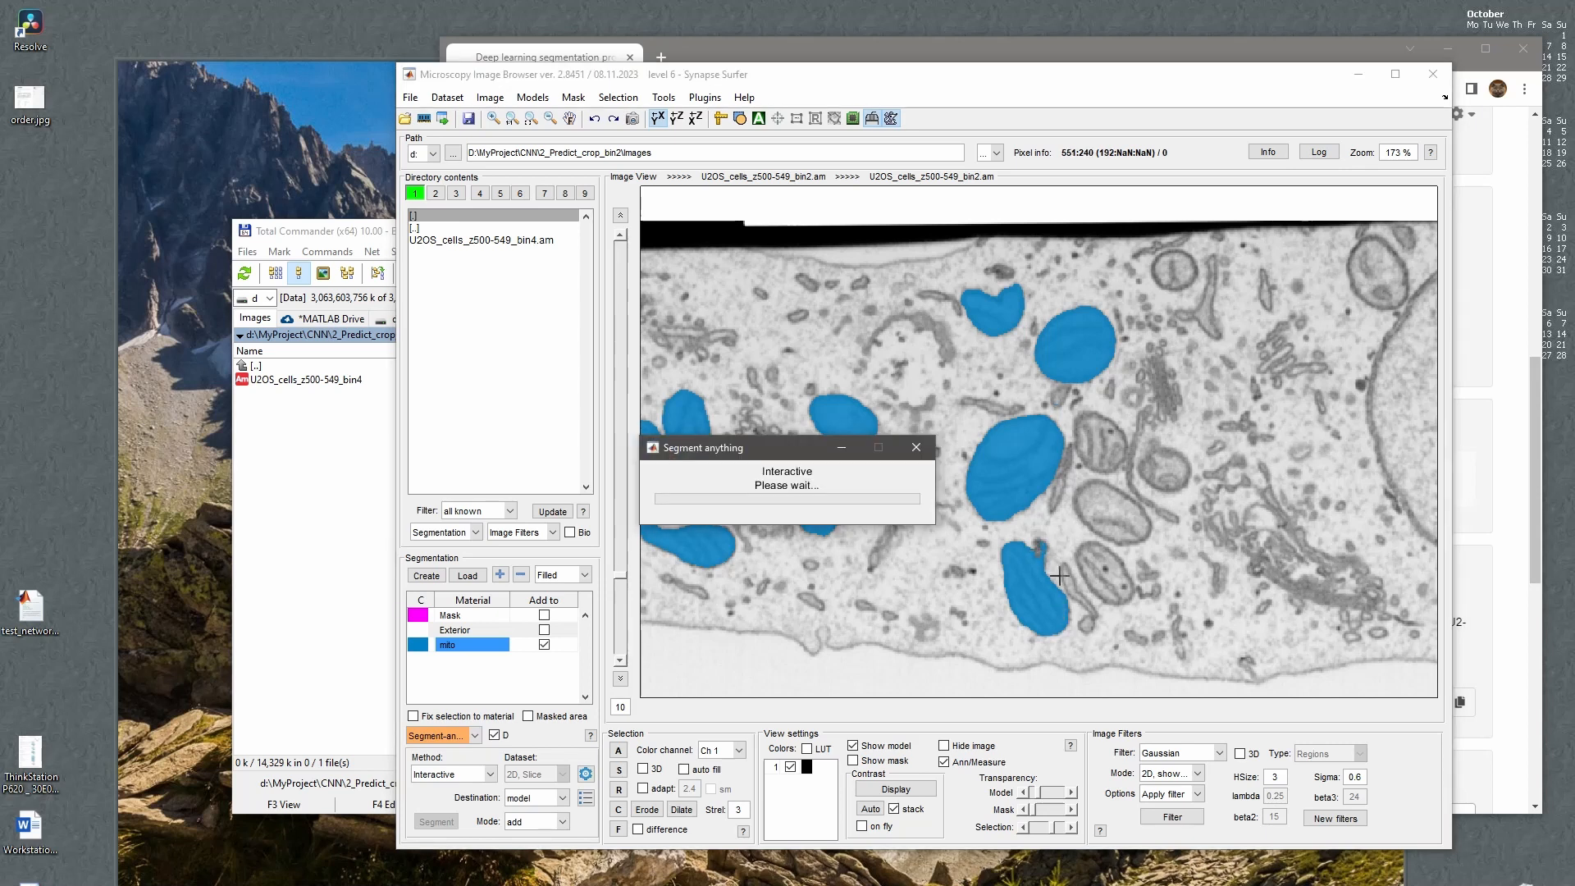
Segment the four smaller mitochondria clustered beside the large oval one into mito, keeping surrounding membrane structures out.
click(1097, 565)
click(1114, 500)
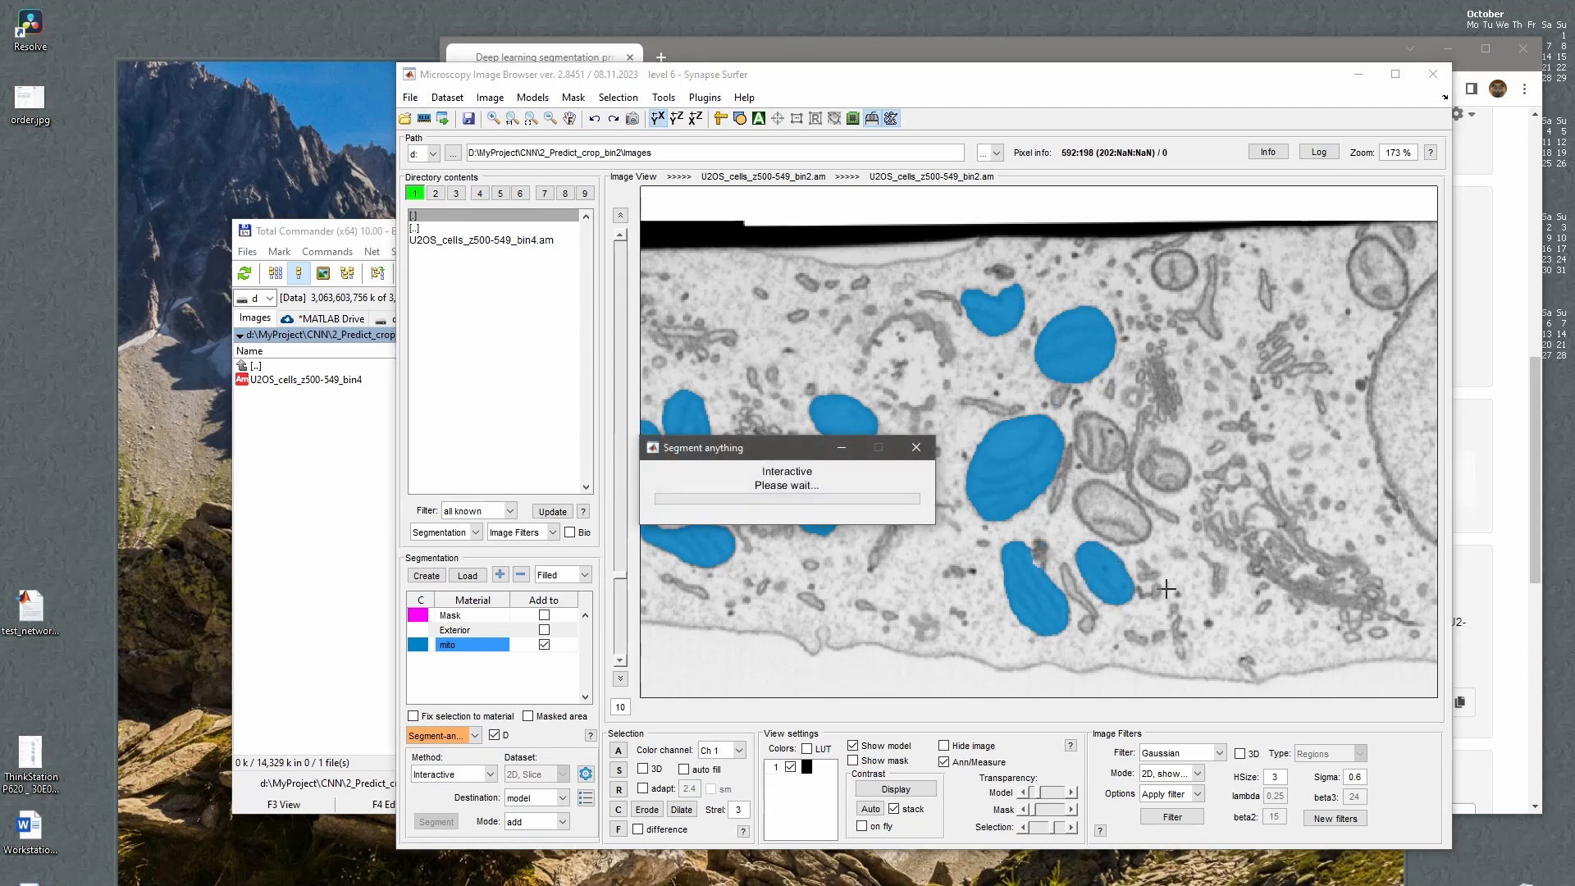
click(1178, 522)
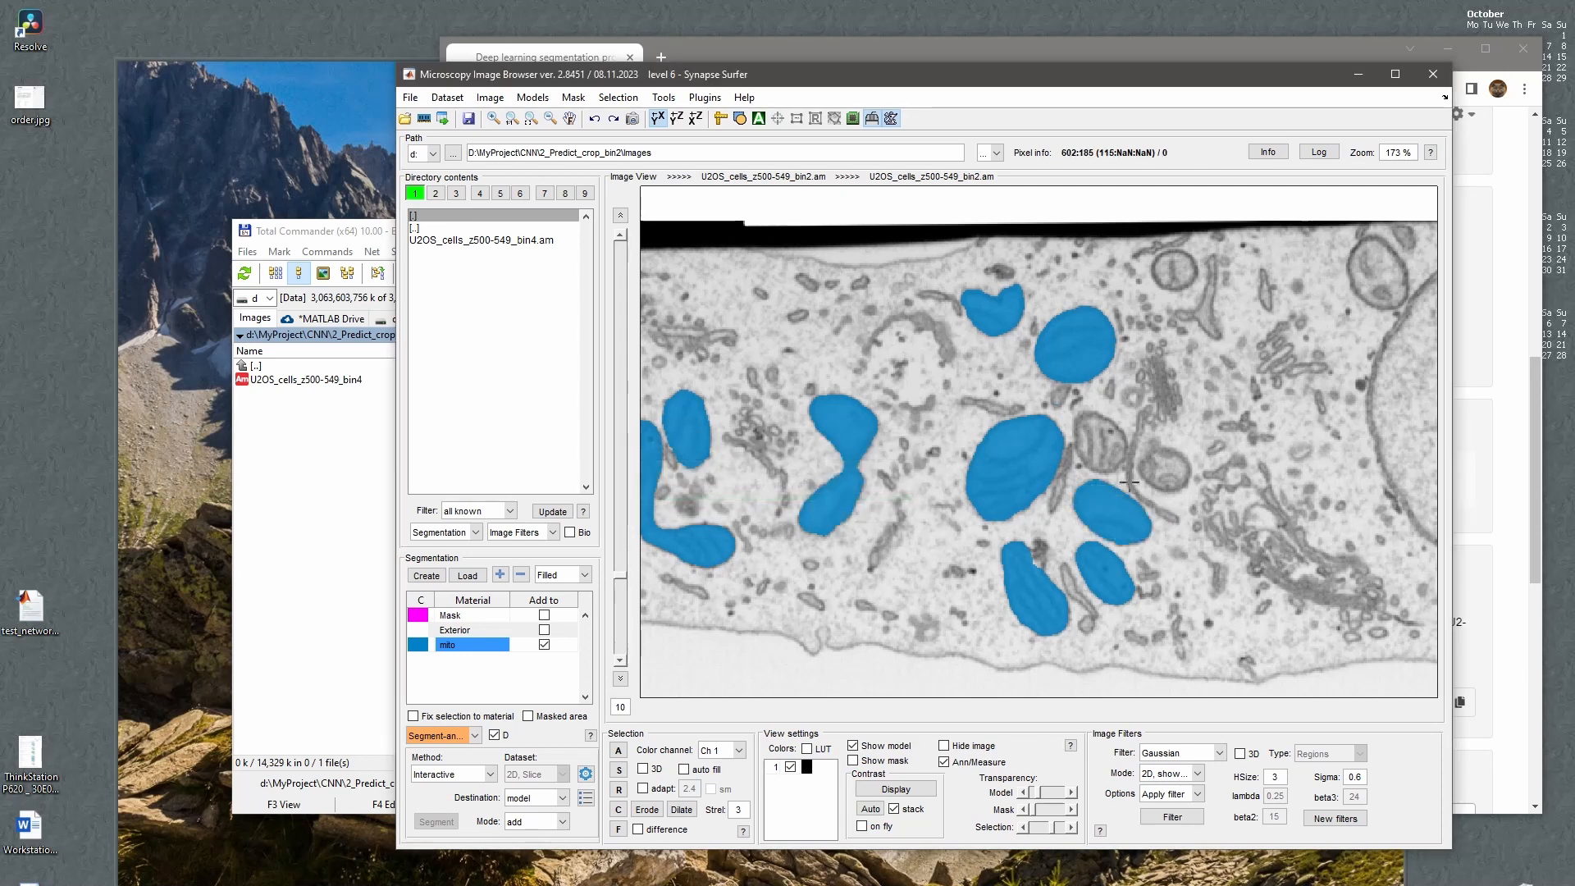
click(1106, 433)
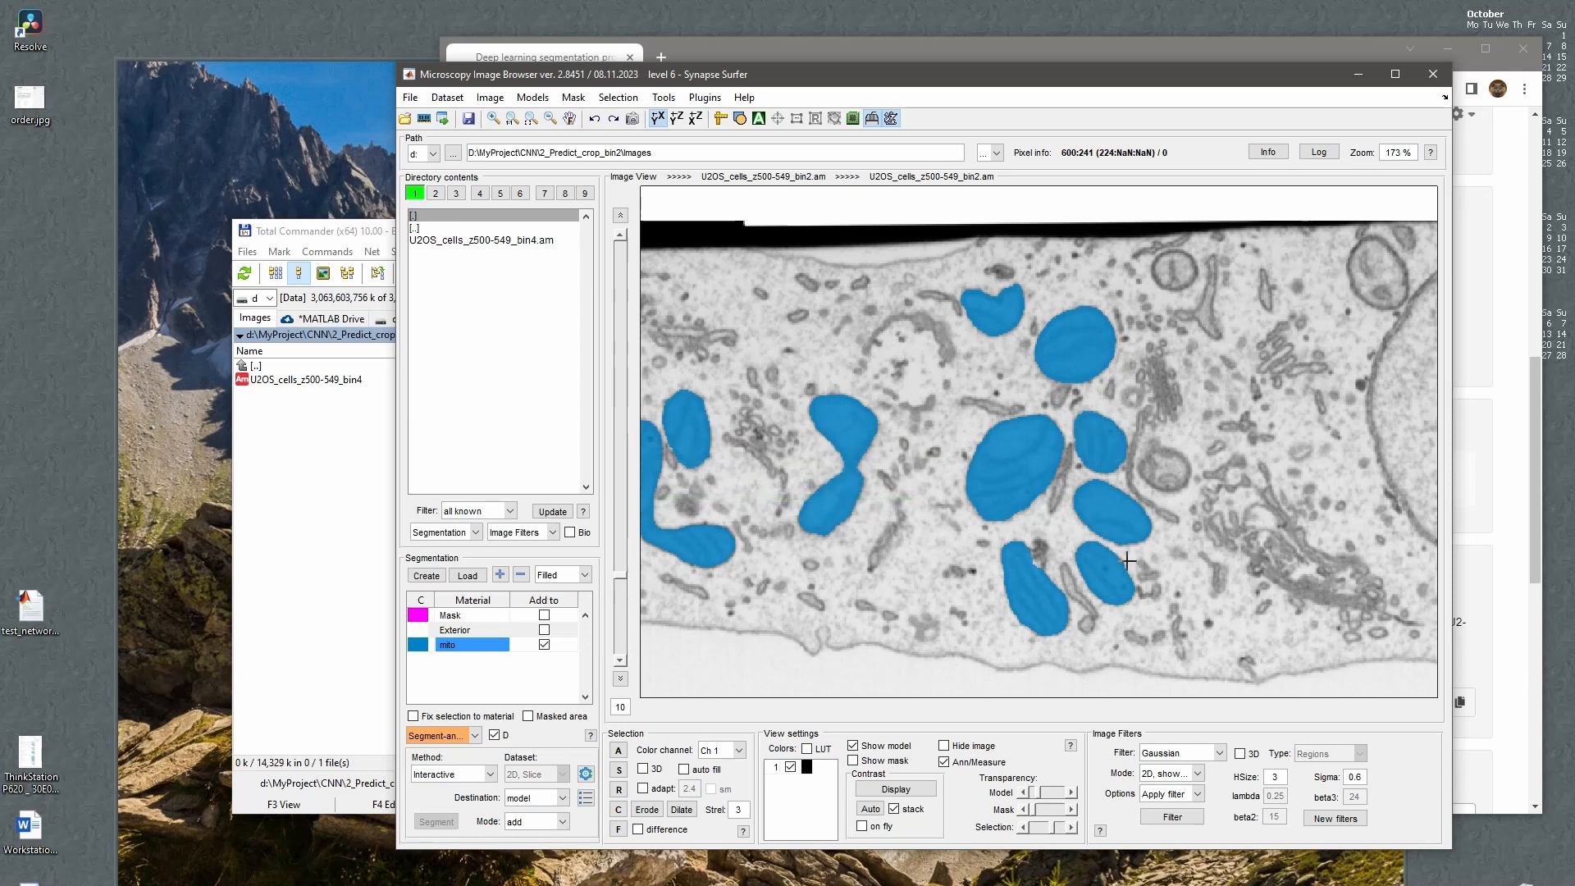
click(1164, 460)
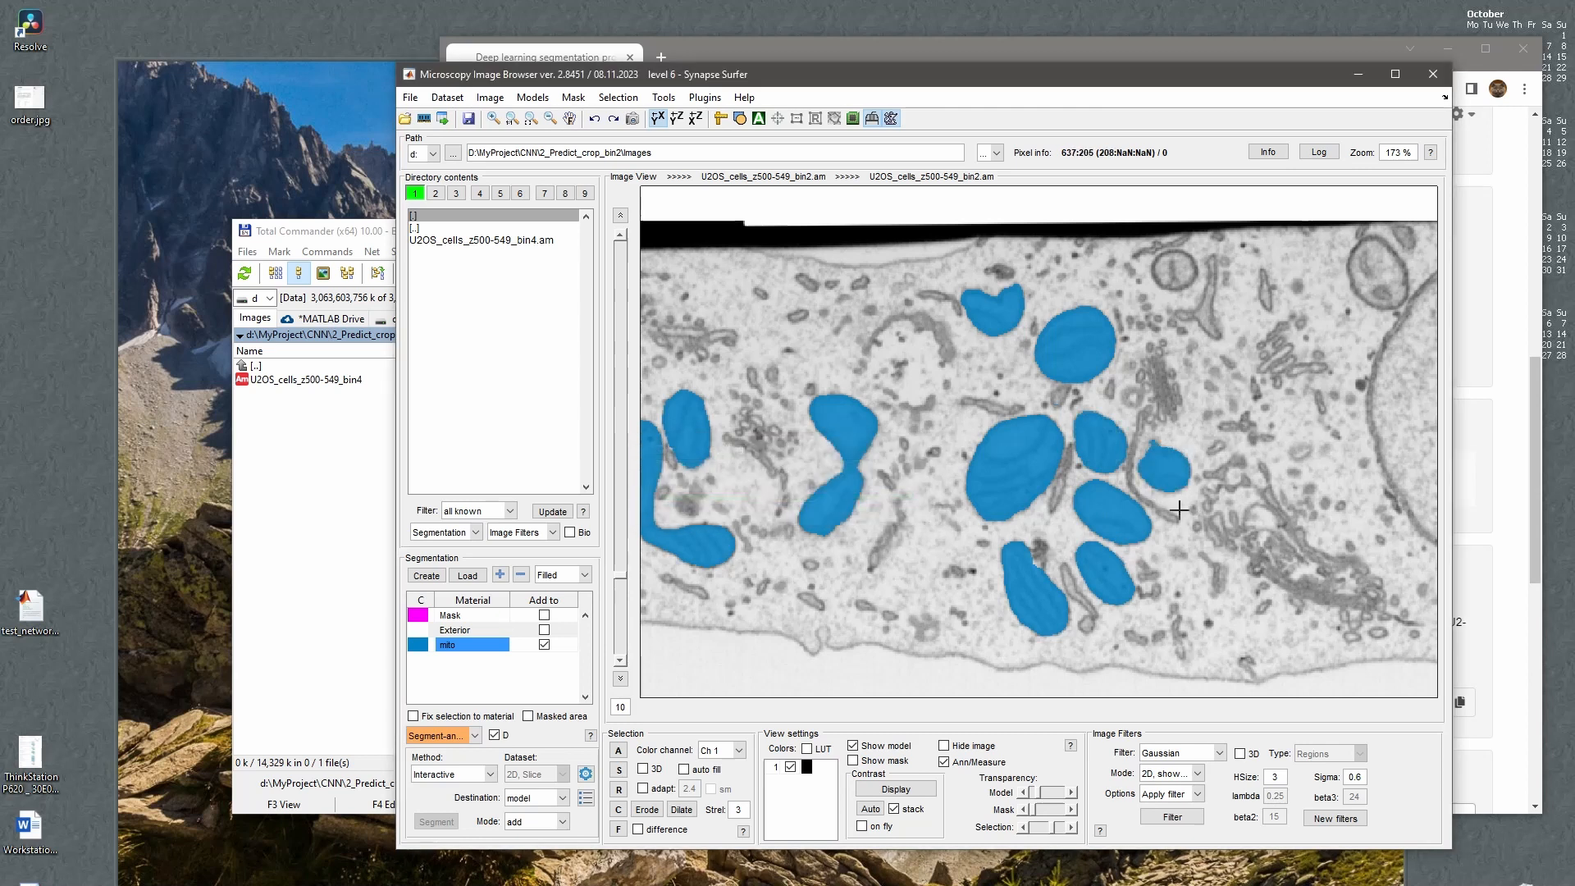
ctrl+click(1155, 445)
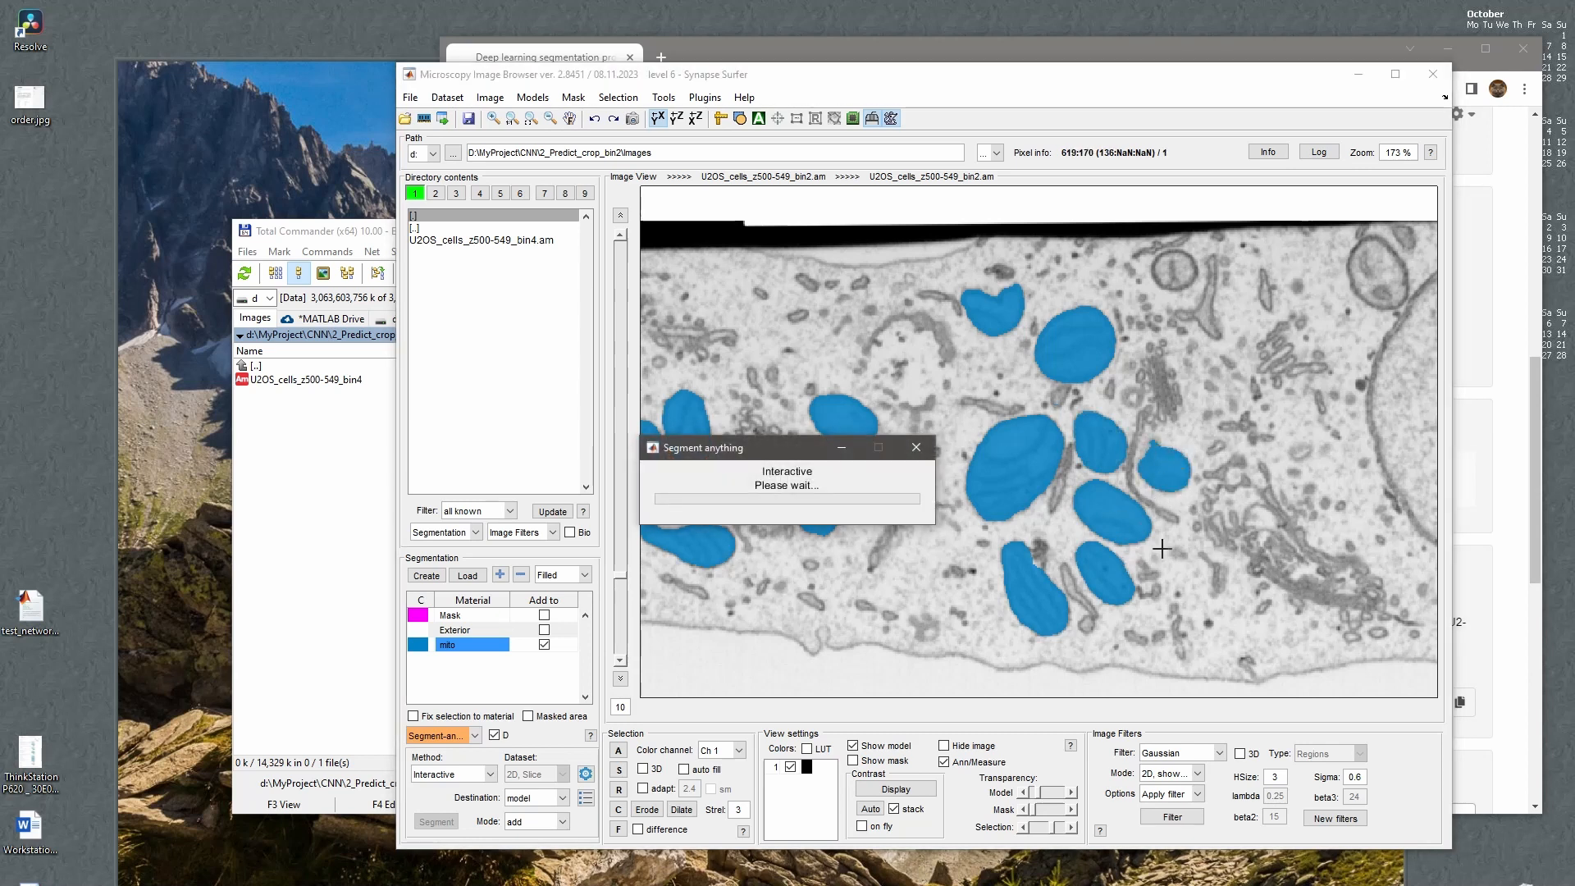
Segment the small round mitochondrion near the upper membrane and the oval one above the nucleus on slice 10.
click(1179, 287)
ctrl+click(1146, 265)
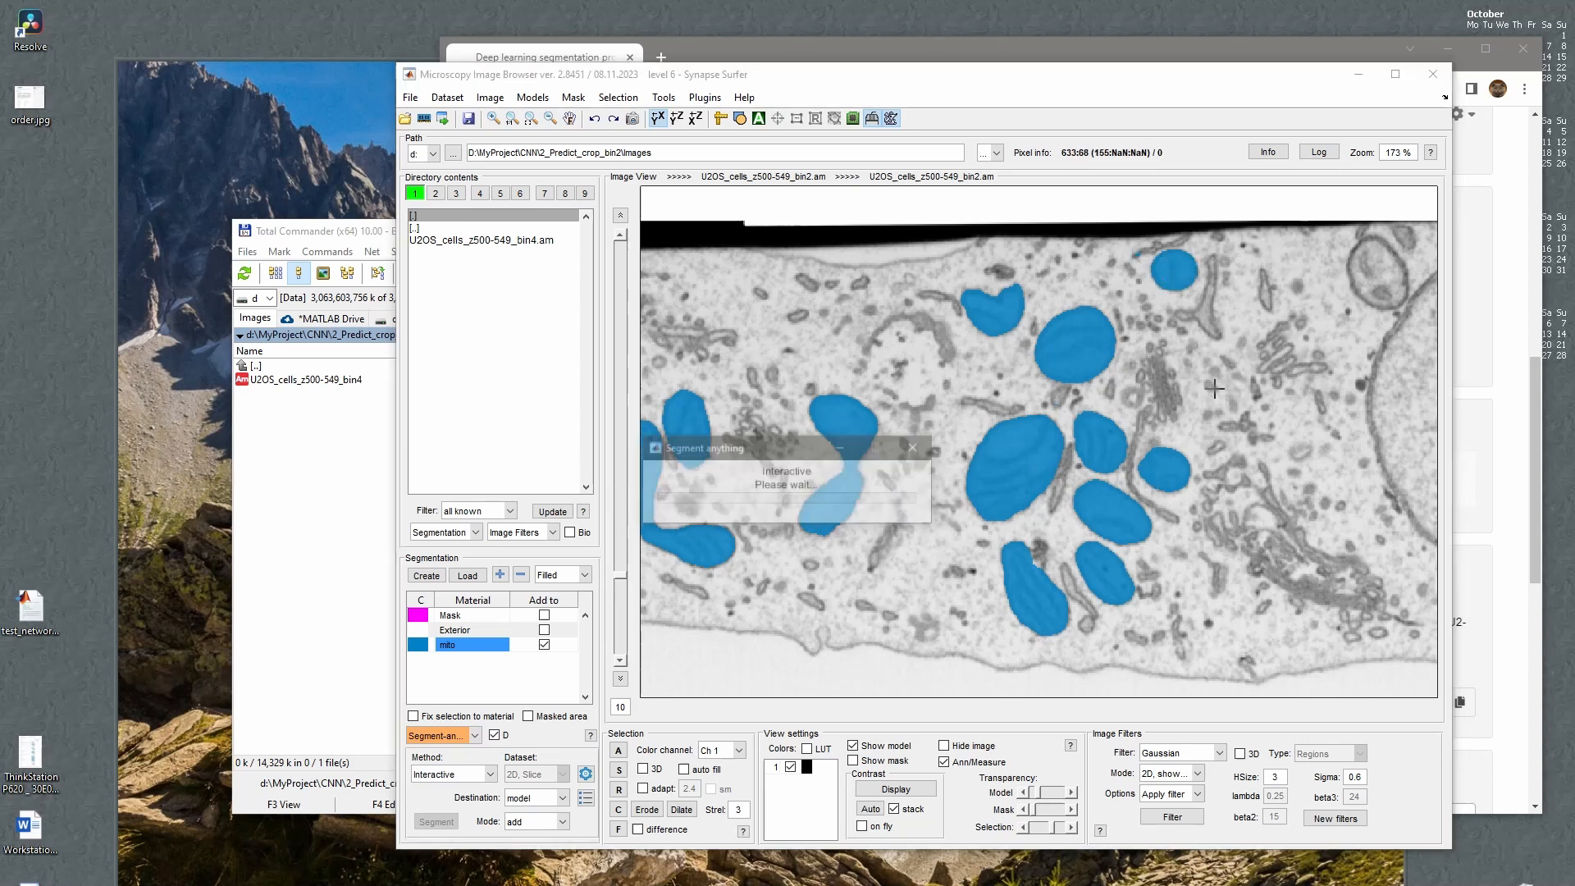
click(1364, 288)
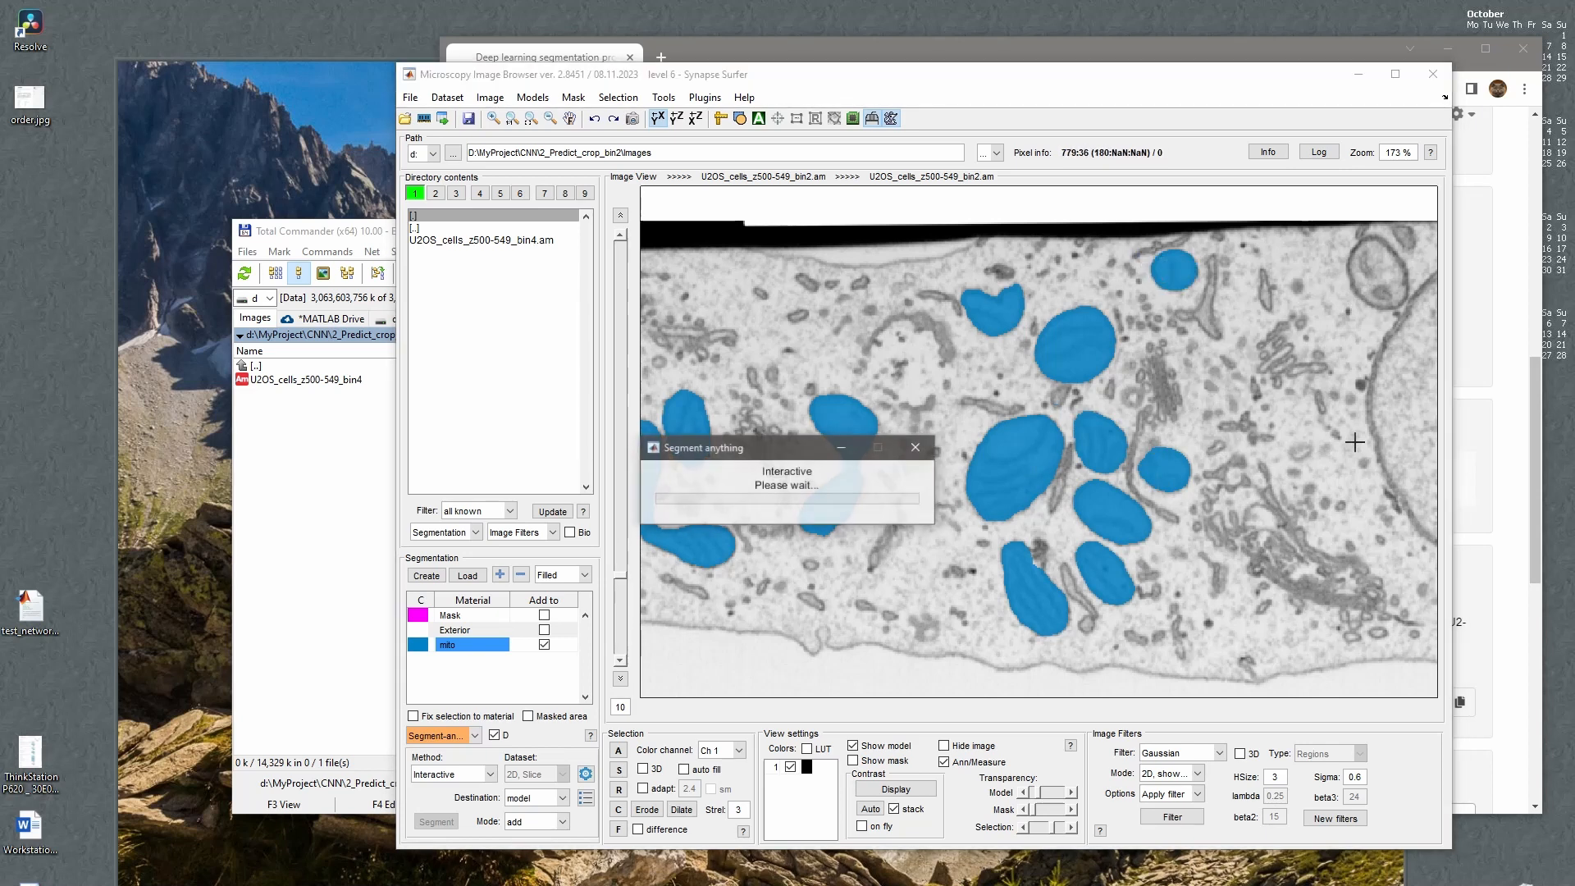
On slice 25, segment the mitochondrion cut by the left image edge and the oval one above it, excluding the thin membrane strip between them.
scroll(1073, 452, down, 1)
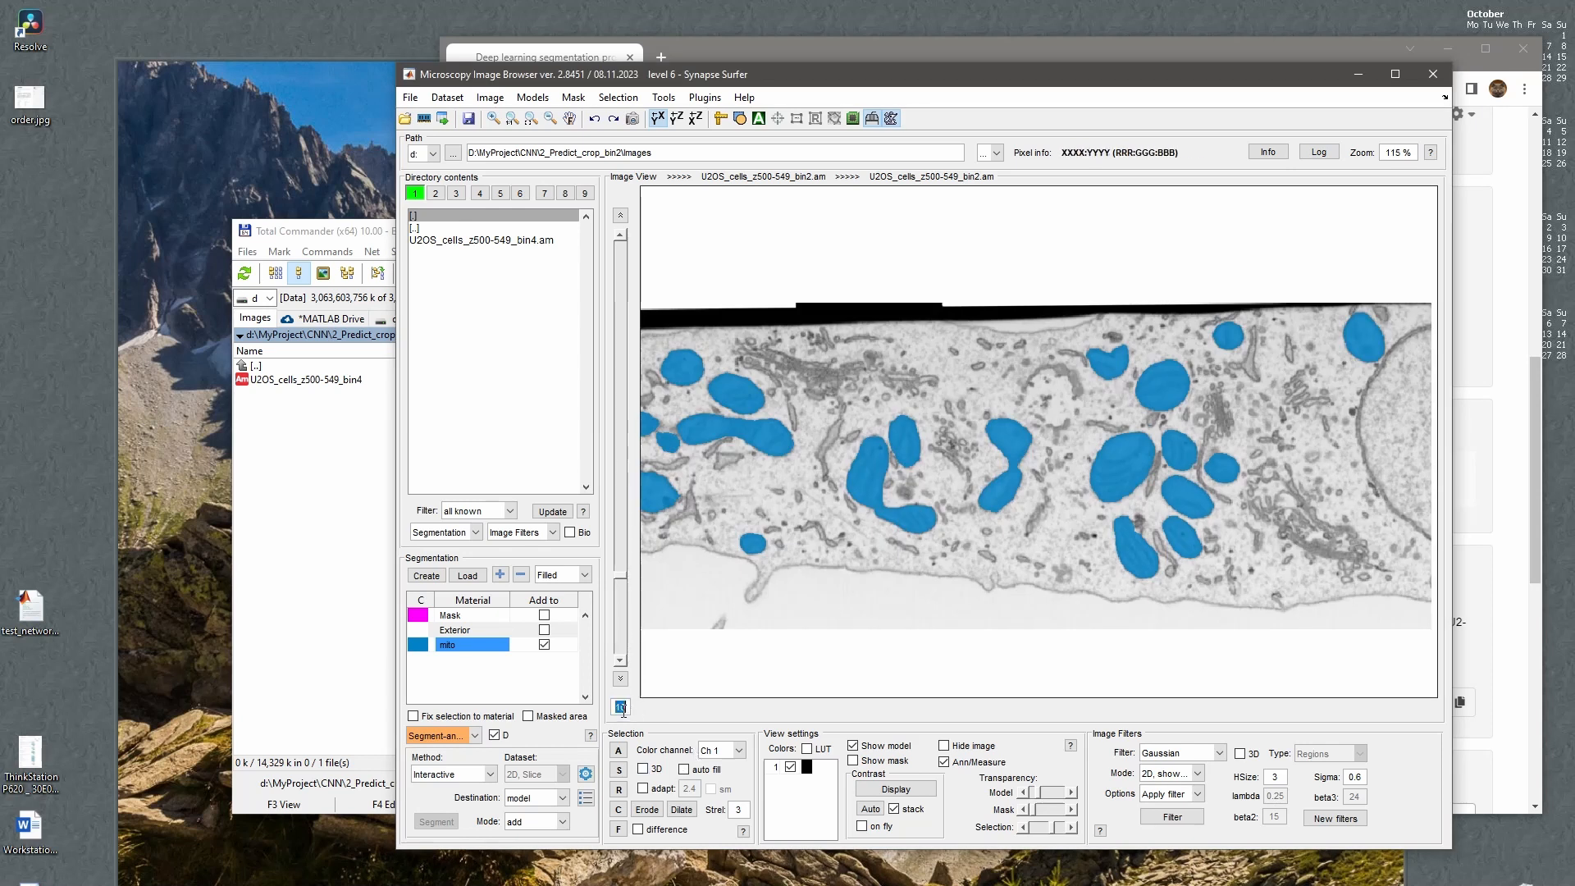
scroll(917, 571, up, 18)
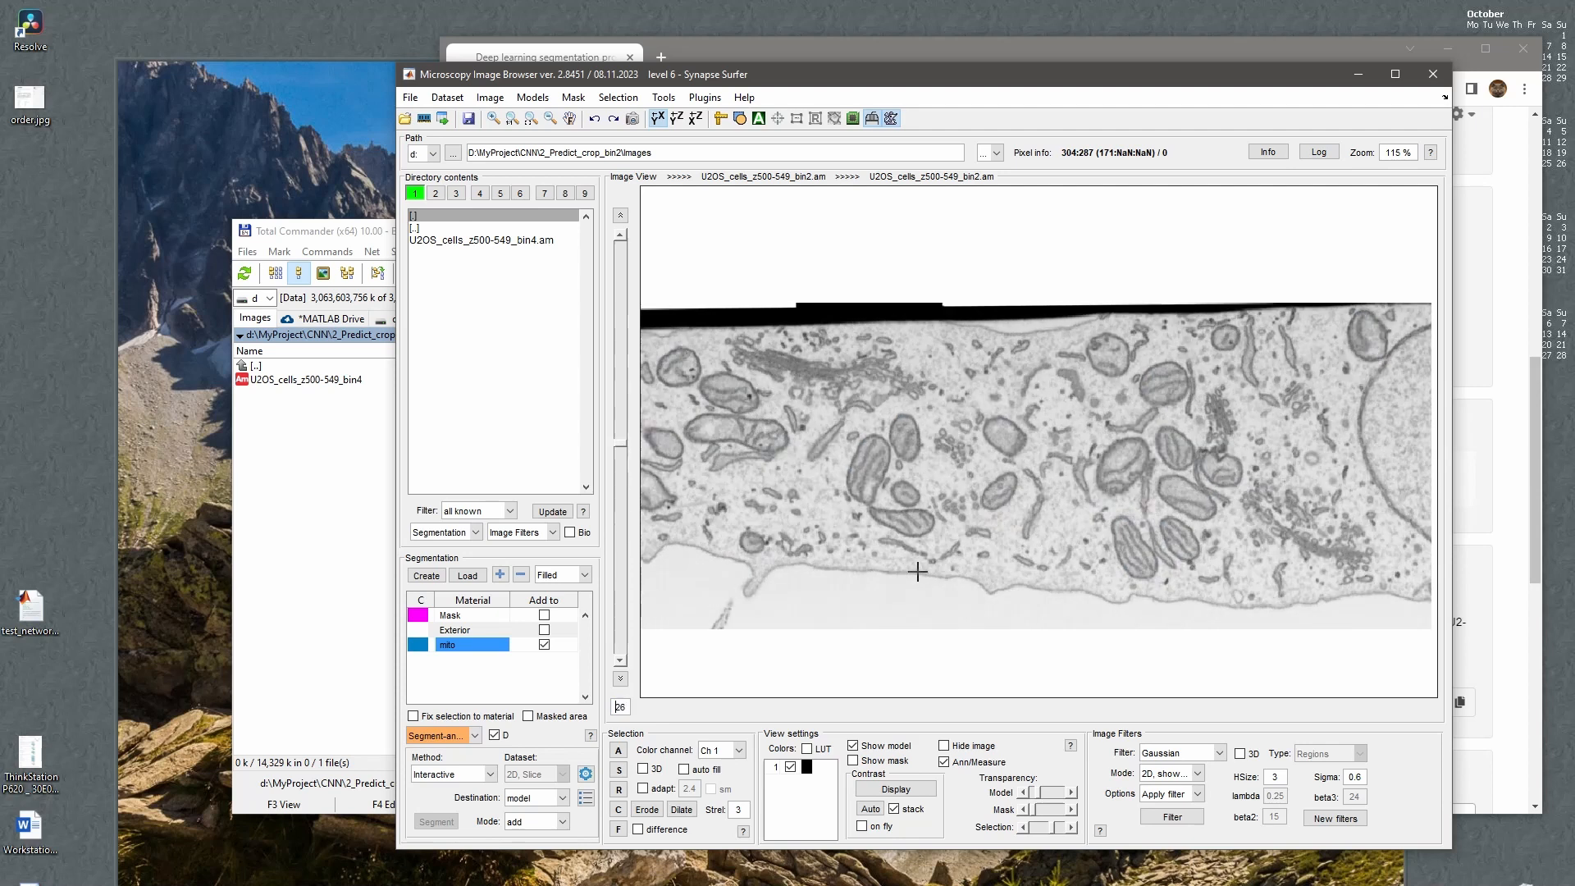
scroll(917, 571, down, 3)
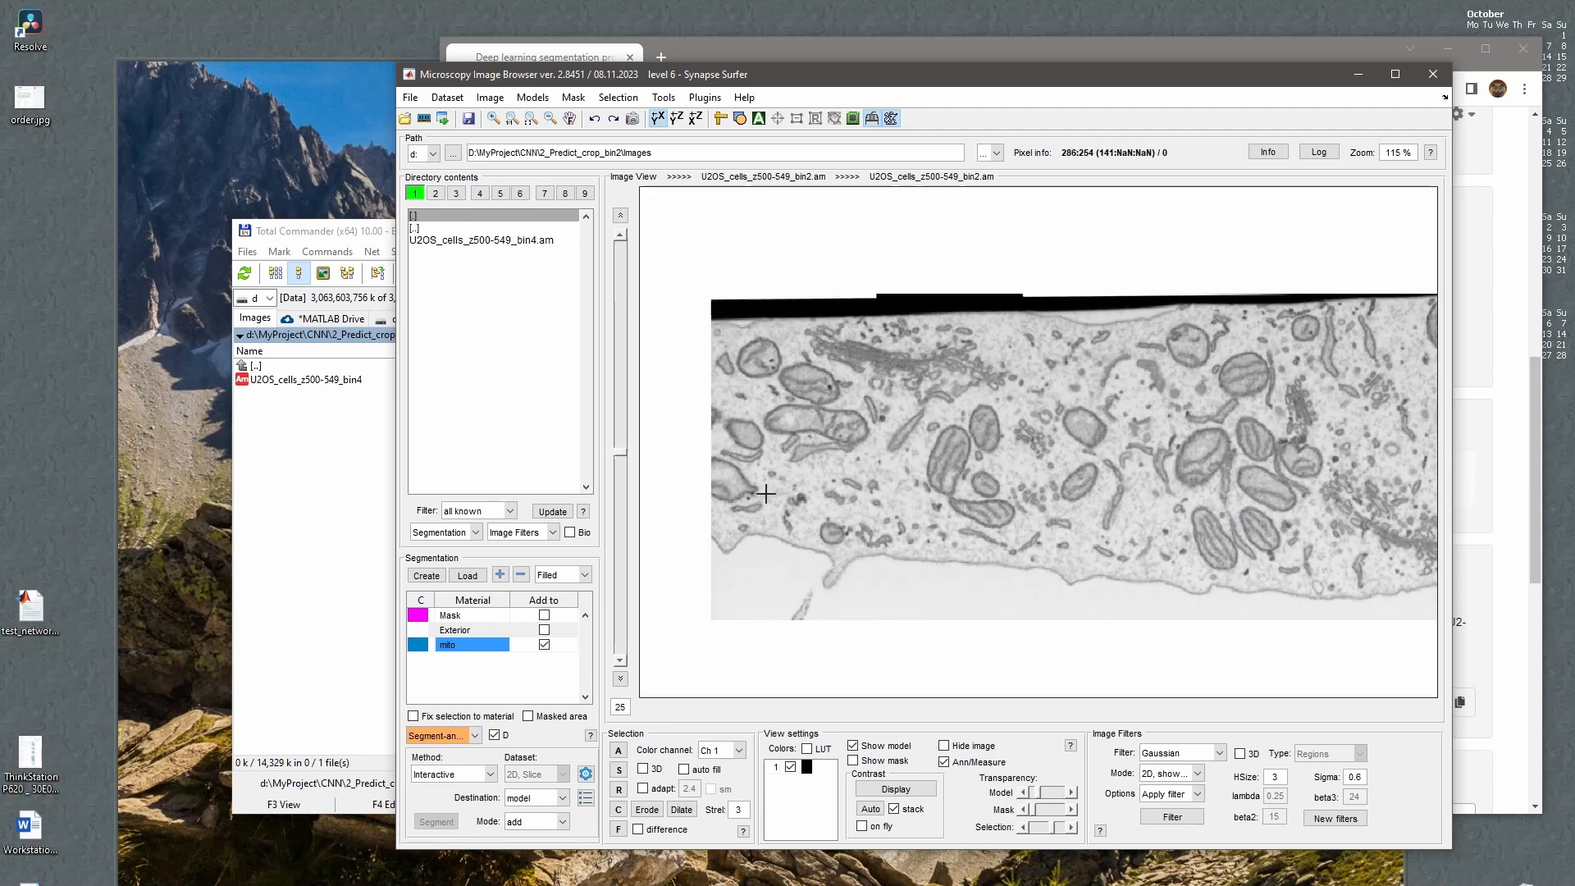
scroll(1039, 441, up, 1)
scroll(1039, 442, up, 1)
click(1055, 457)
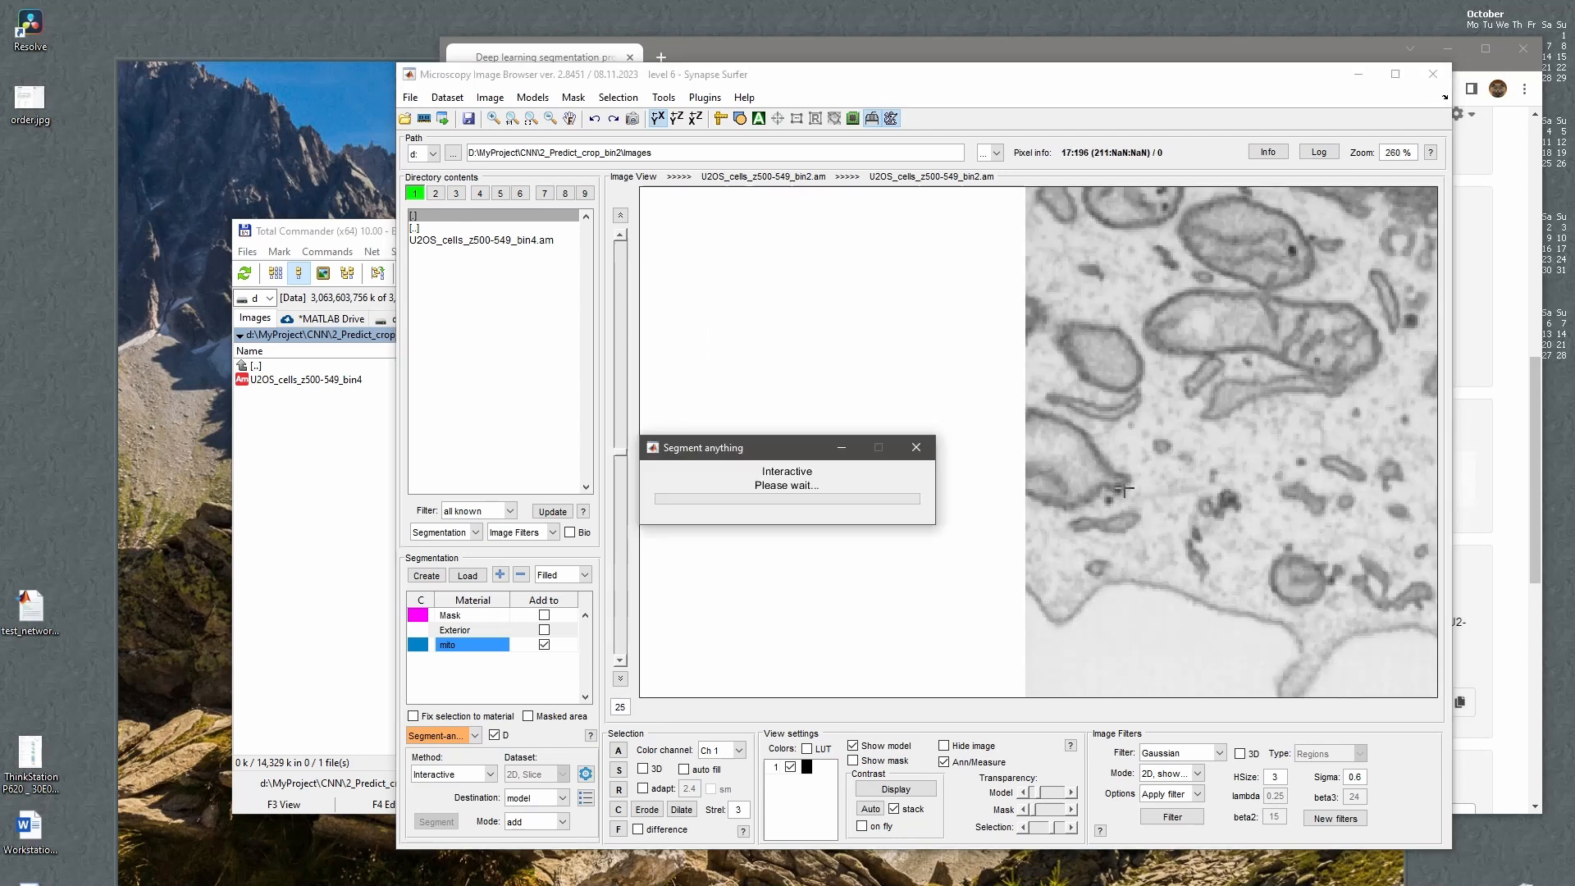
click(1094, 358)
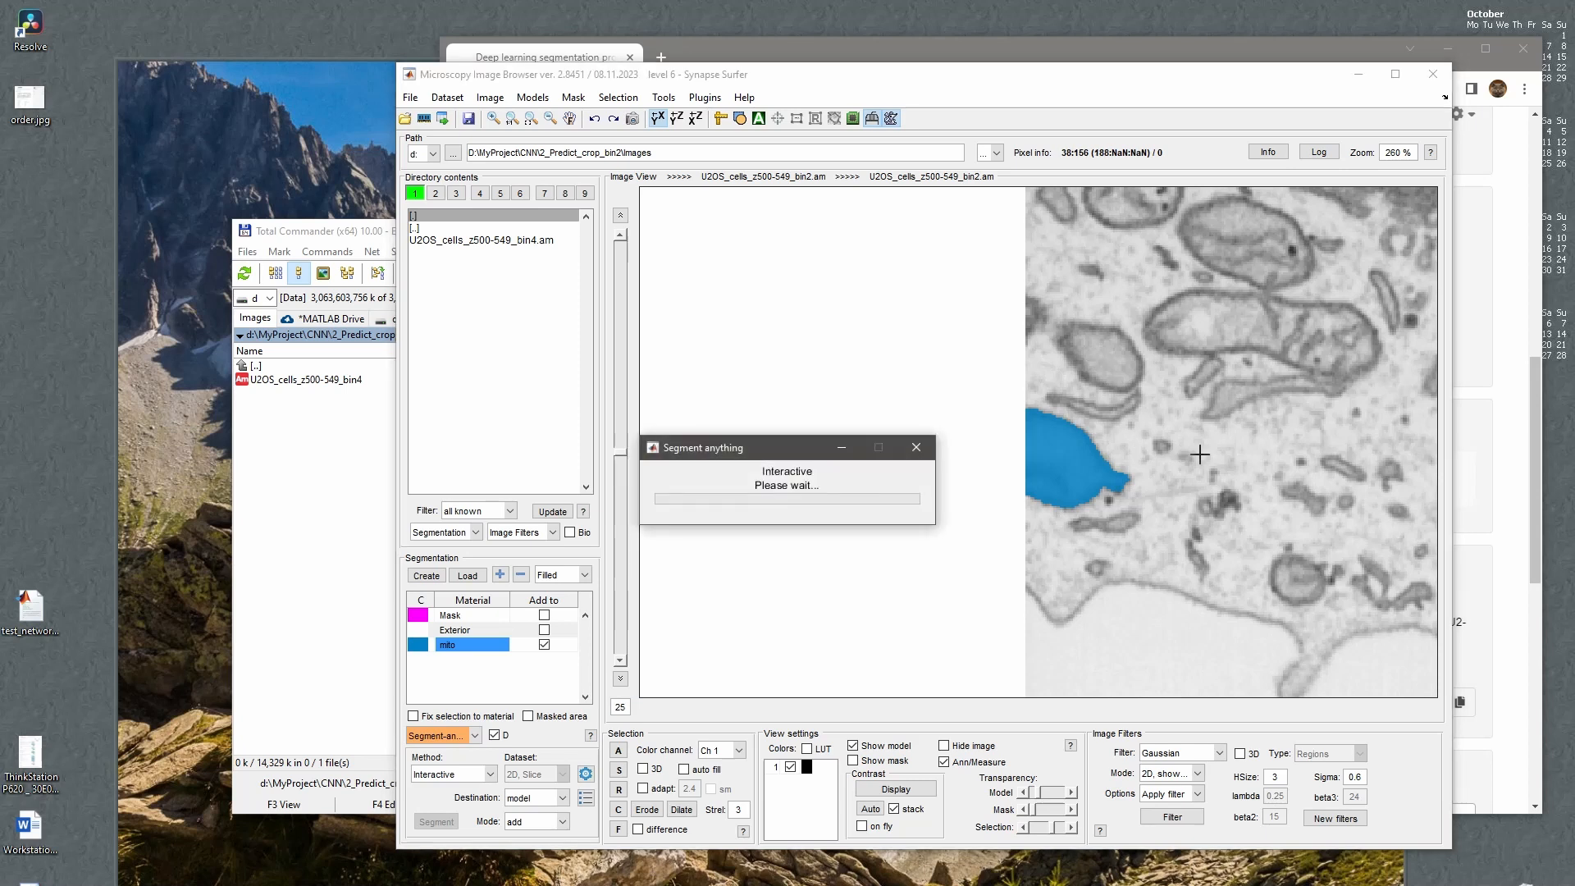
drag(1255, 442, 1157, 499)
ctrl+click(1018, 463)
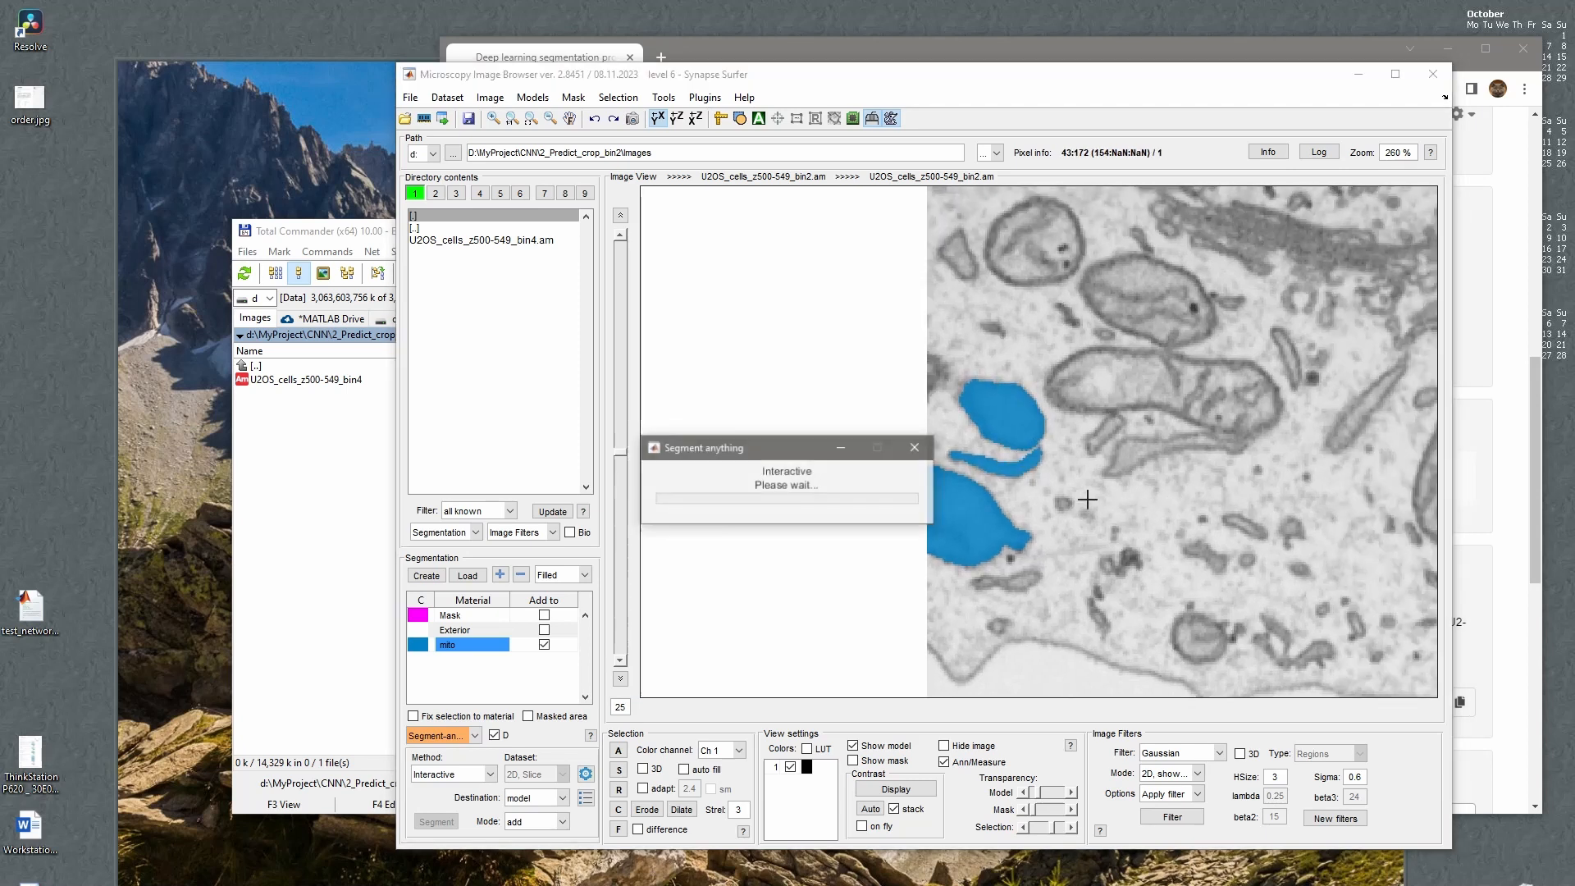
Segment the long horizontal mitochondrion and the neighbouring round and oval ones above it into mito on slice 25.
click(1139, 381)
drag(1156, 386, 1085, 498)
click(1085, 417)
drag(1198, 527, 830, 402)
Segment the bent mitochondrion, the oval and round ones beside it, and the small round one near the lower membrane on slice 25.
click(1021, 464)
click(1104, 390)
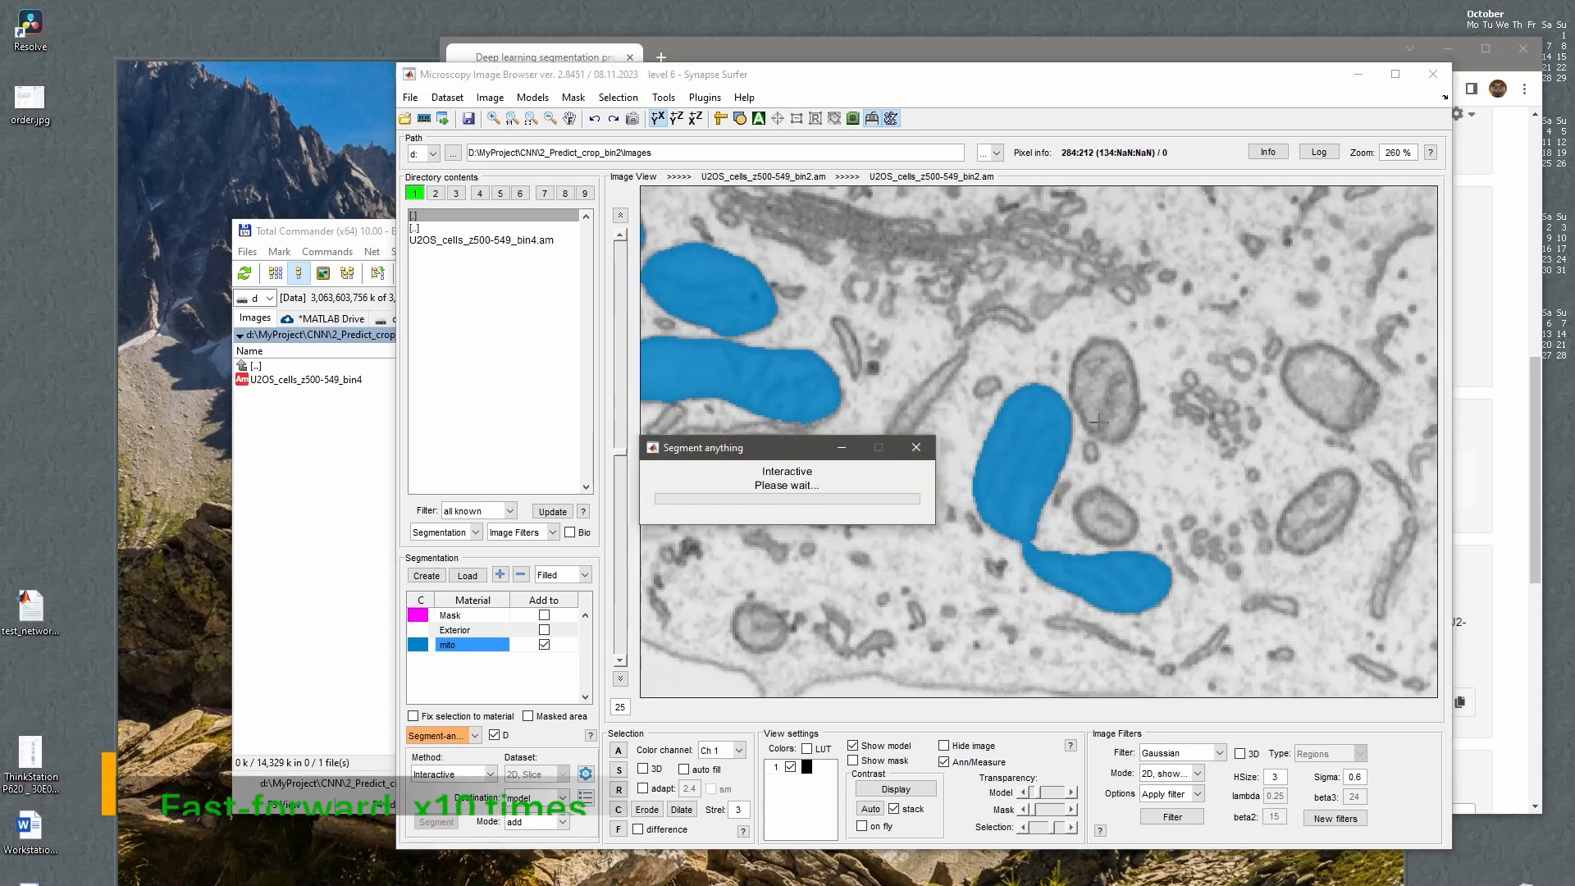
click(1104, 515)
click(759, 626)
Segment the two separate ovals right of the bent mitochondrion and the large oval of the right-hand cluster on slice 25.
drag(1280, 443, 961, 485)
click(1012, 429)
click(998, 555)
key(d)
scroll(1084, 449, down, 2)
key(d)
Segment the round mitochondria near the upper membrane and the remaining ones in the right-hand cluster into mito on slice 25.
click(1155, 324)
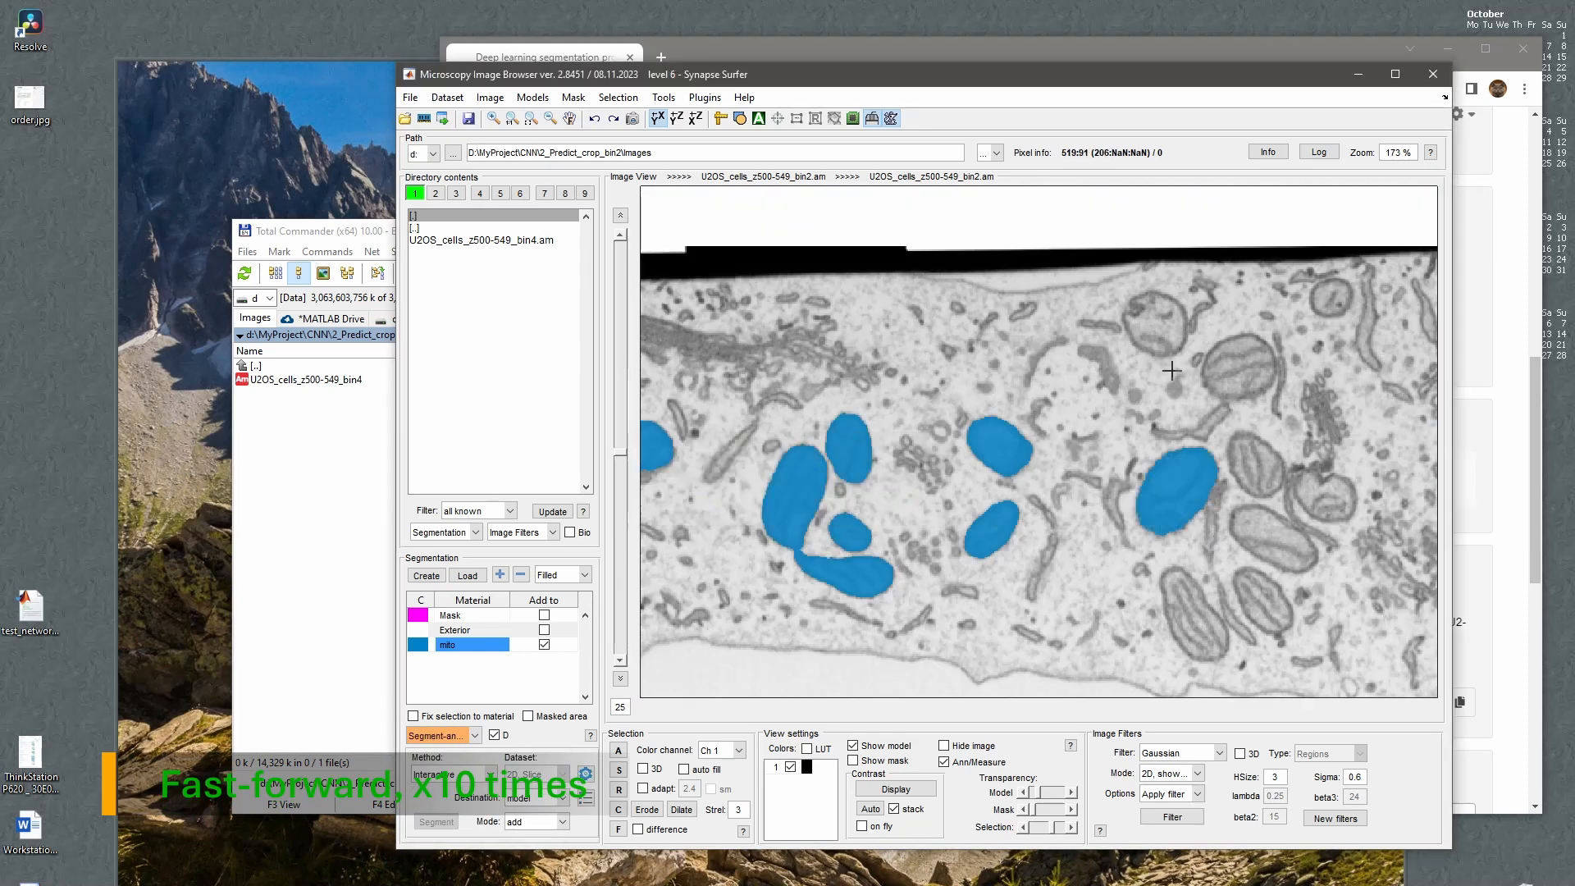
click(1240, 367)
click(1257, 465)
click(1275, 538)
click(1196, 614)
drag(1341, 483, 1135, 463)
scroll(1135, 463, down, 2)
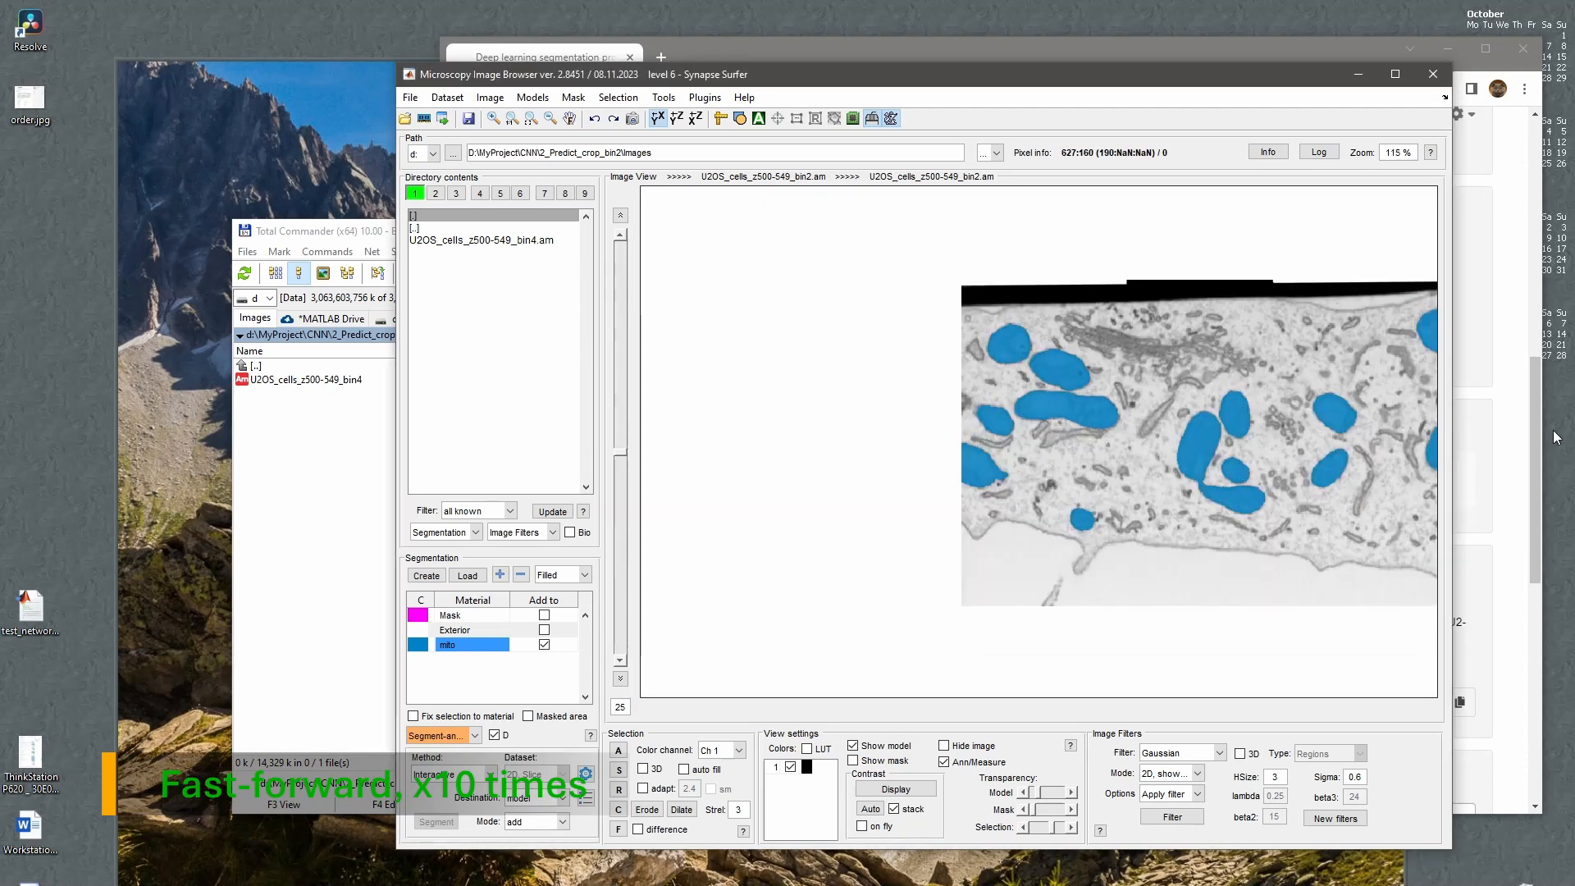
Go to slice 40 and segment the mitochondria in the left part of the cell into mito.
drag(620, 451, 620, 327)
click(1030, 392)
click(1049, 276)
click(1121, 314)
click(1149, 372)
click(1004, 450)
click(1163, 531)
Segment the upright oval mitochondrion near the middle of slice 40 and the rounded one to its right.
drag(1328, 492, 956, 425)
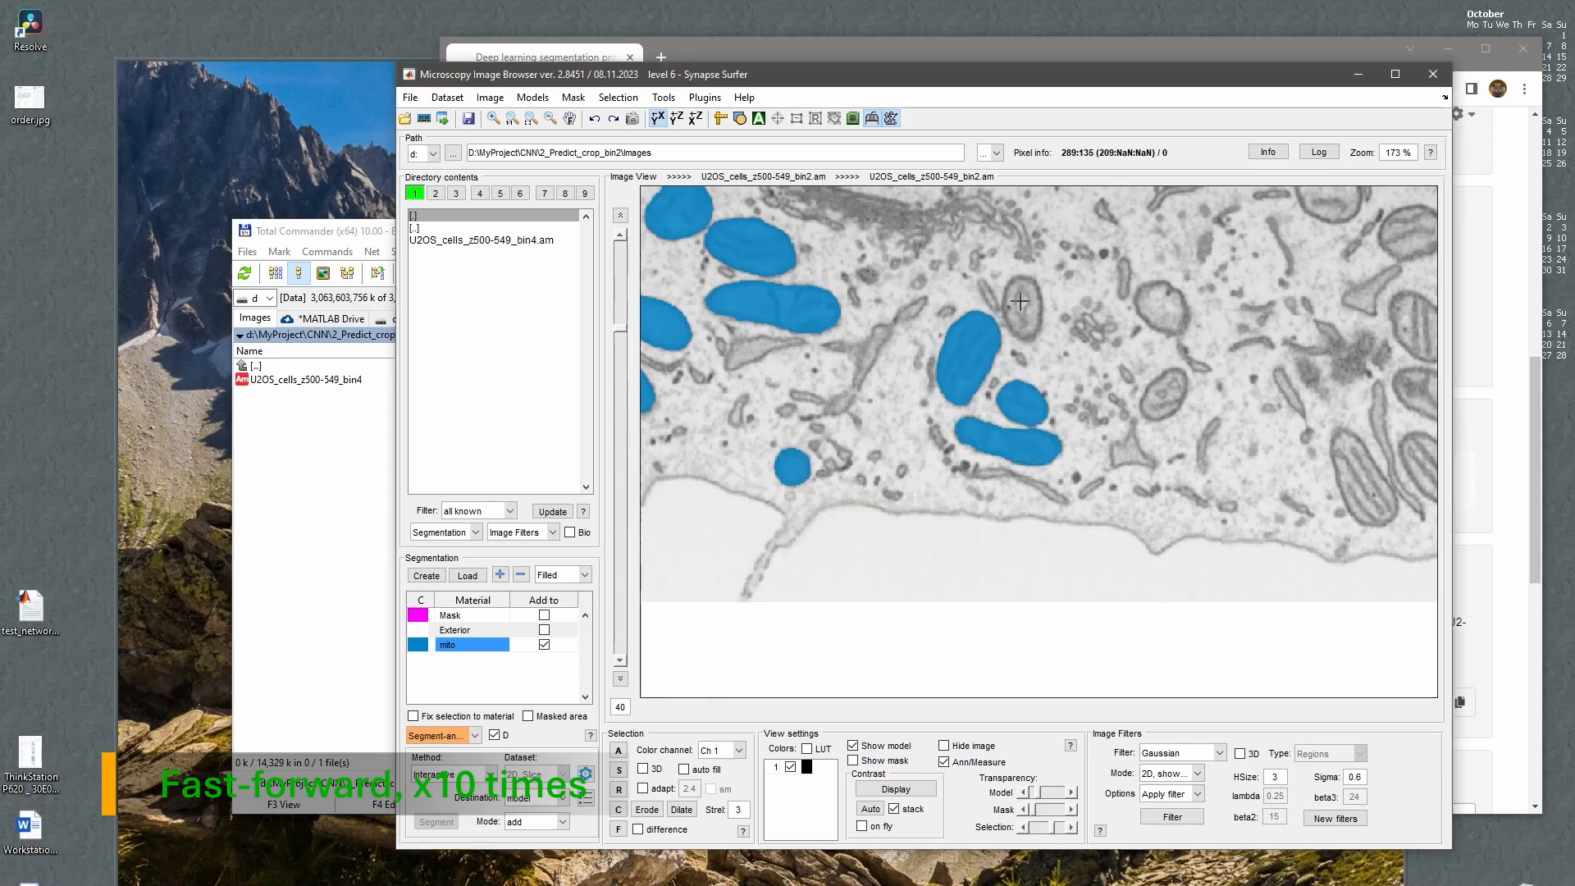
click(1021, 308)
click(1162, 308)
Segment the clustered mitochondria in the right part of slice 40 into mito.
drag(1258, 446, 933, 520)
click(1038, 552)
click(1105, 542)
click(1117, 478)
click(1094, 401)
scroll(1203, 484, down, 2)
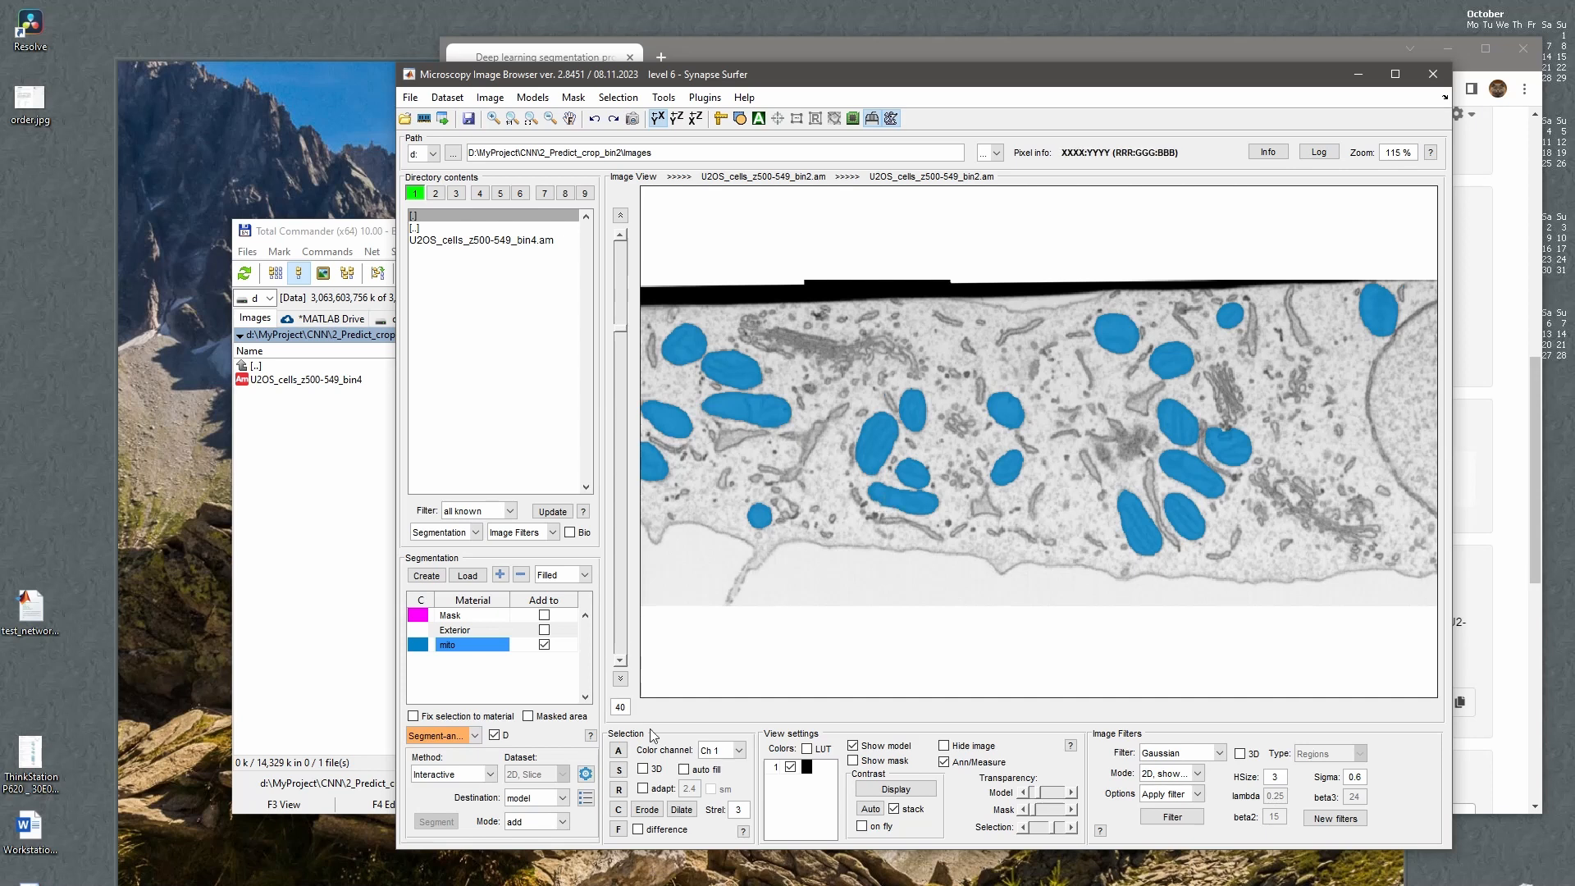
Browse through the stack to review the mitochondria segmented on slices 10 and 25 against the unsegmented slices.
scroll(920, 536, up, 15)
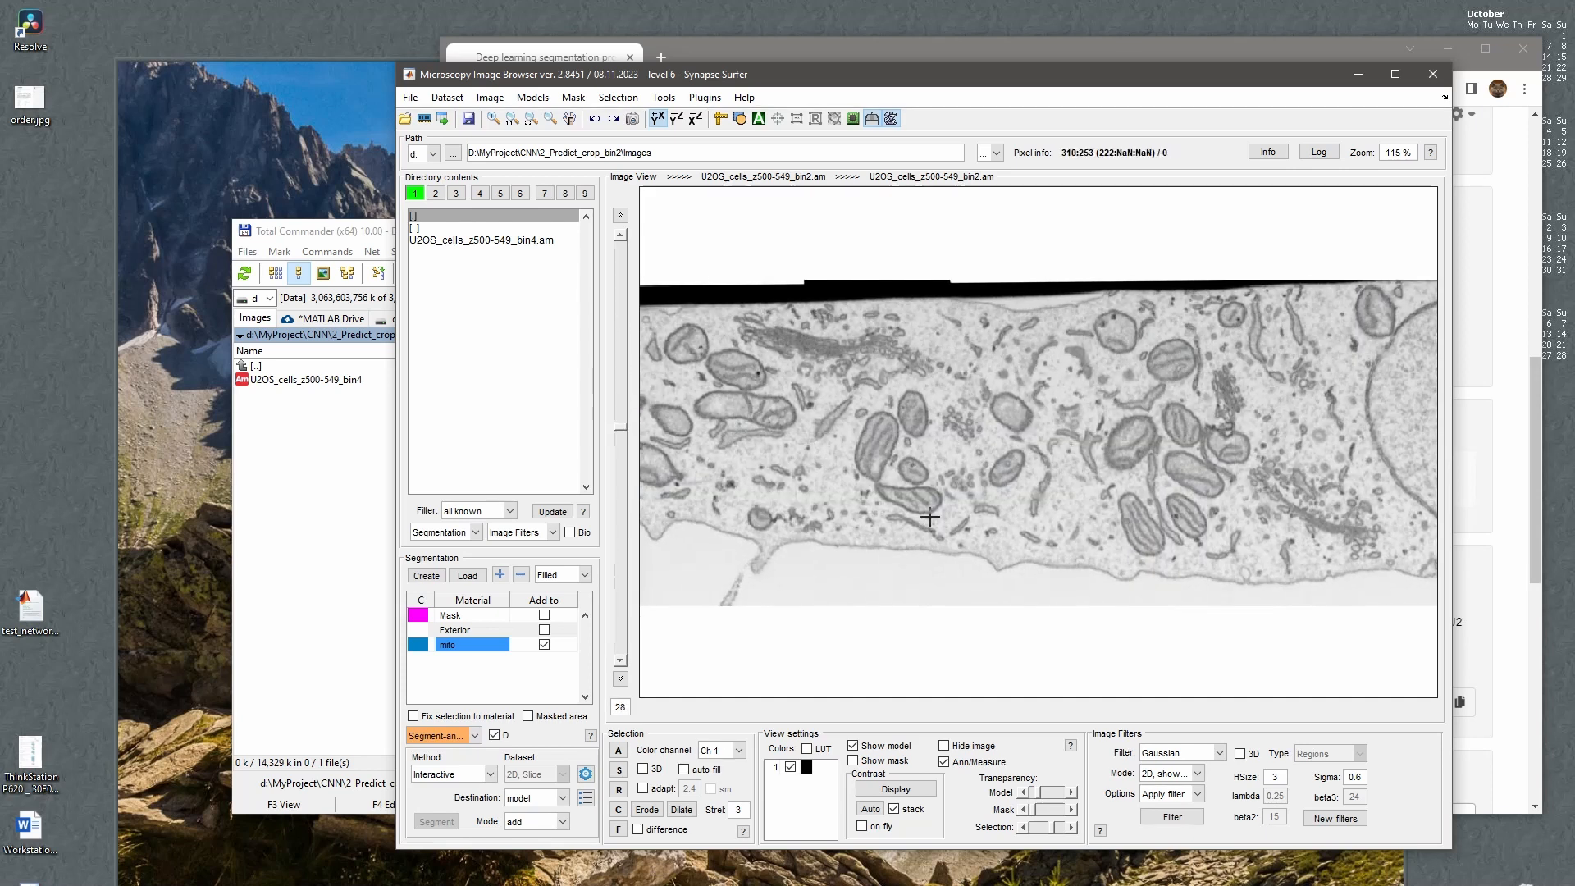
scroll(929, 518, up, 15)
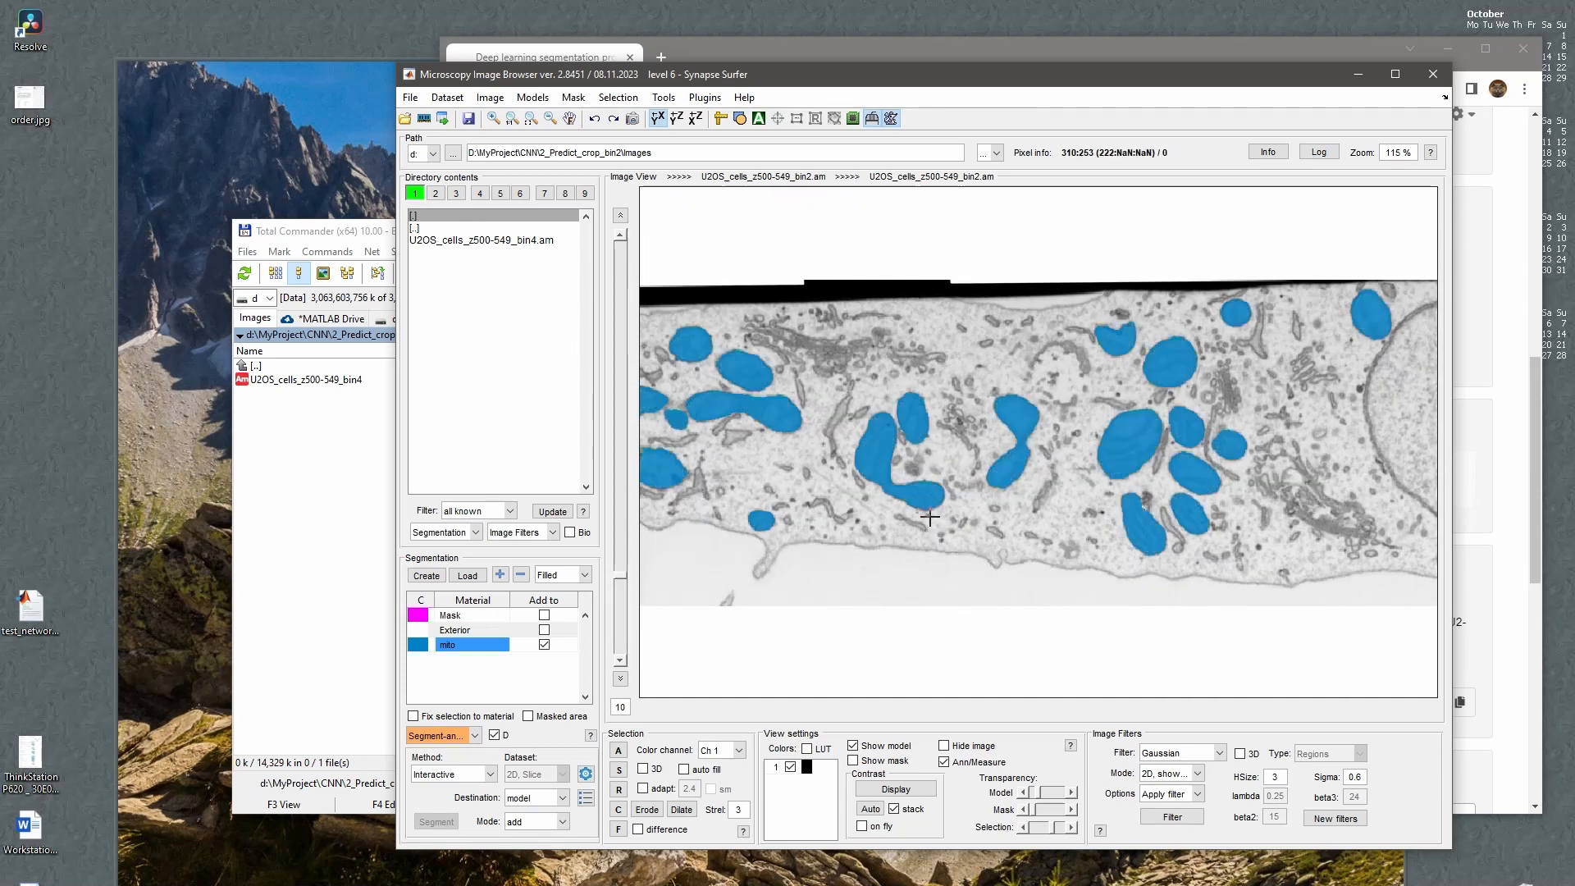
scroll(938, 432, down, 10)
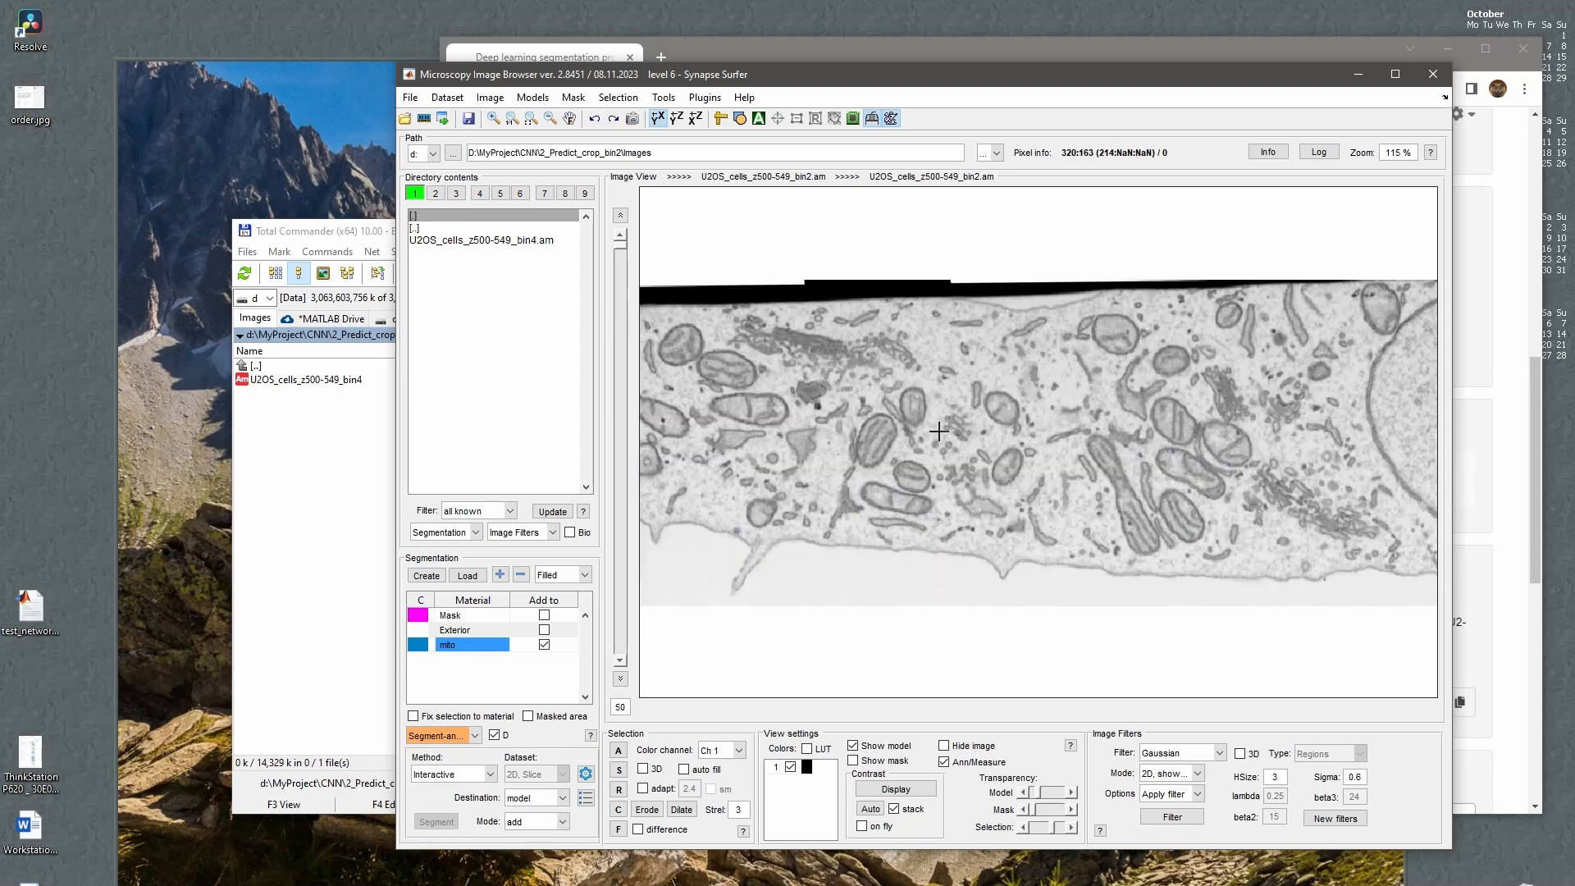
scroll(938, 430, up, 20)
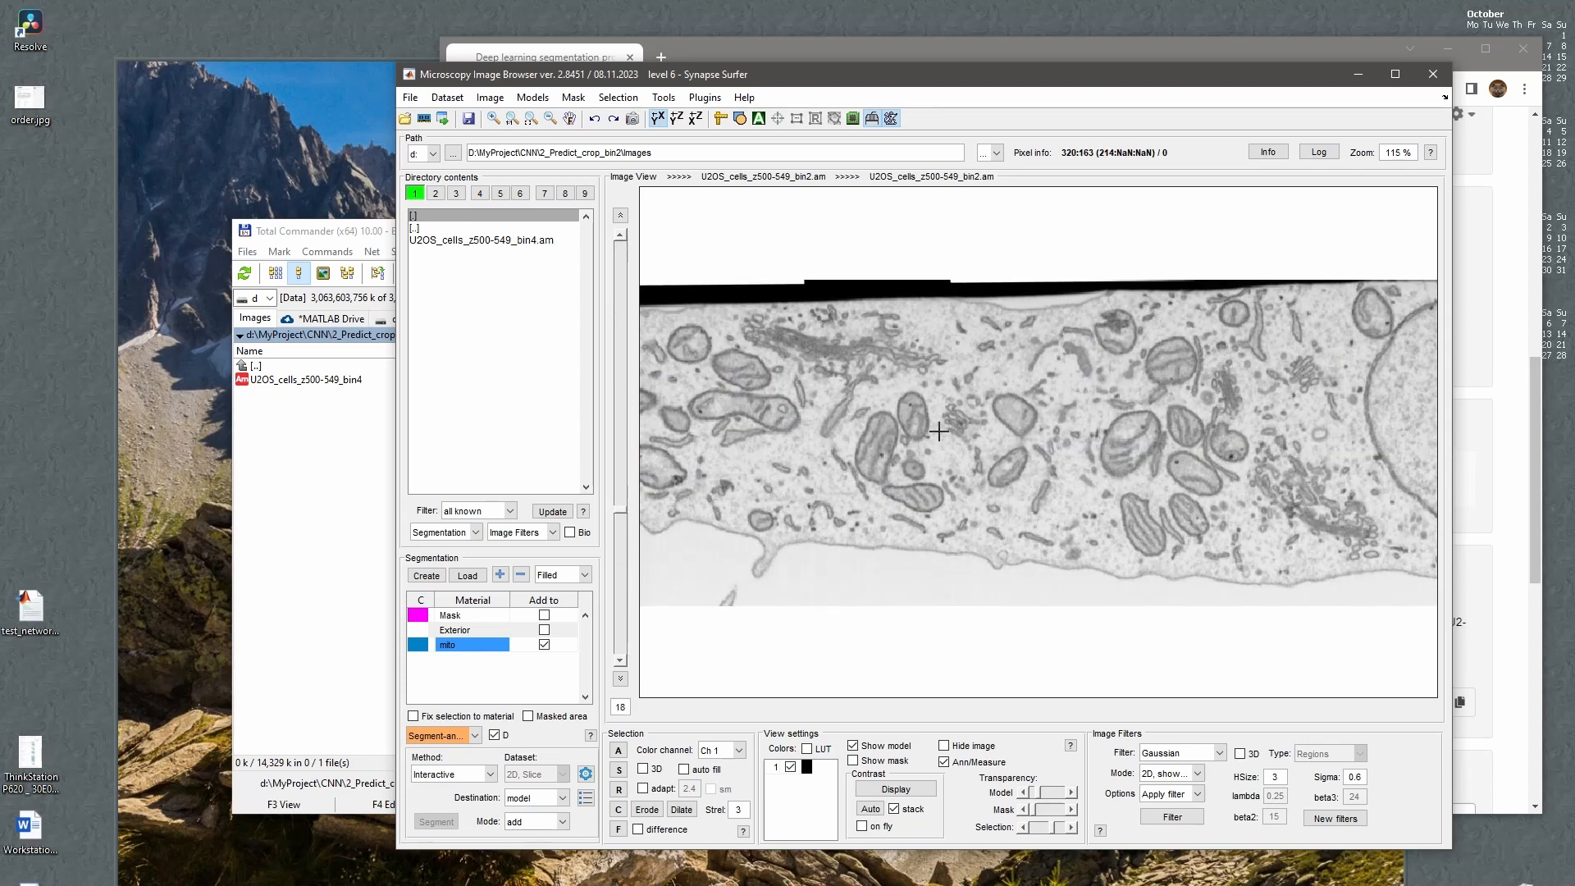
scroll(939, 430, down, 7)
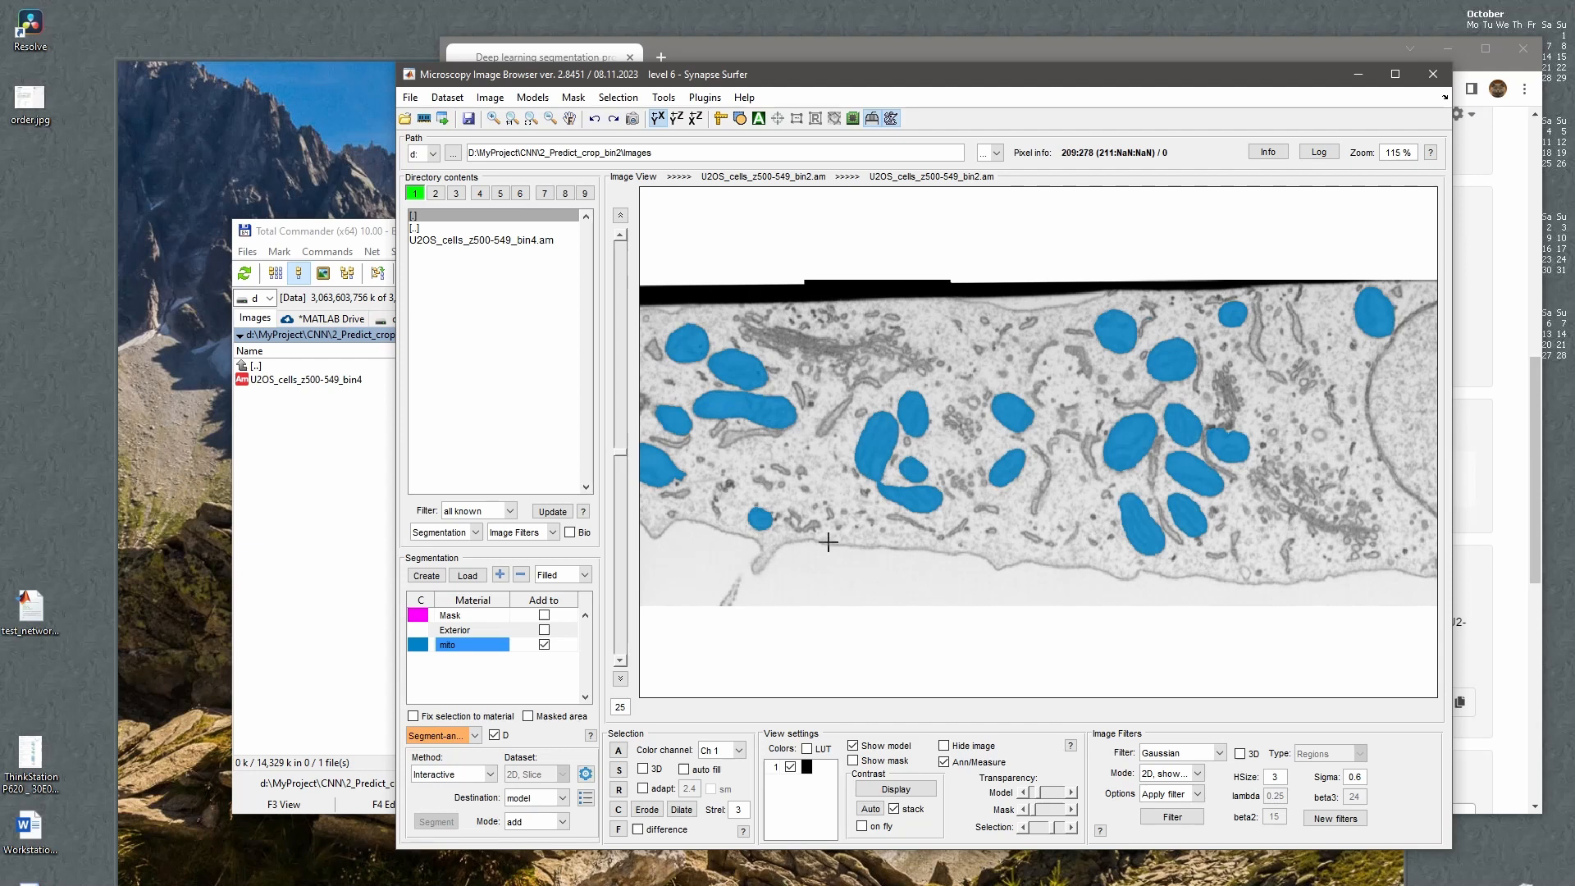
Switch to the Annotations tool and add an annotation with the default entry on slice 25, left of the large oval mitochondrion.
click(438, 742)
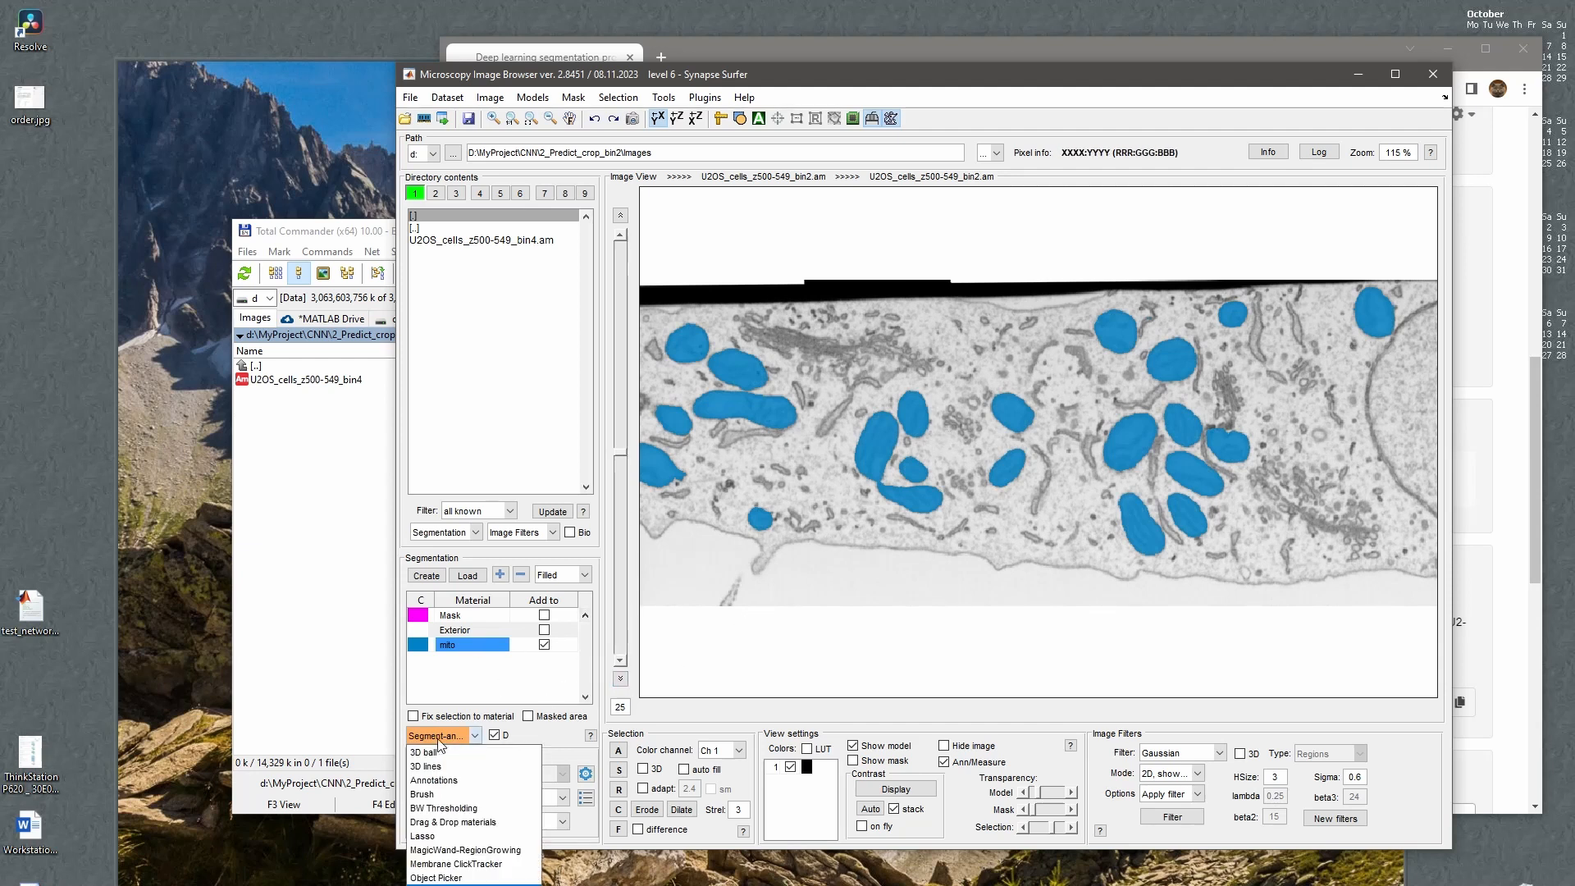
click(448, 781)
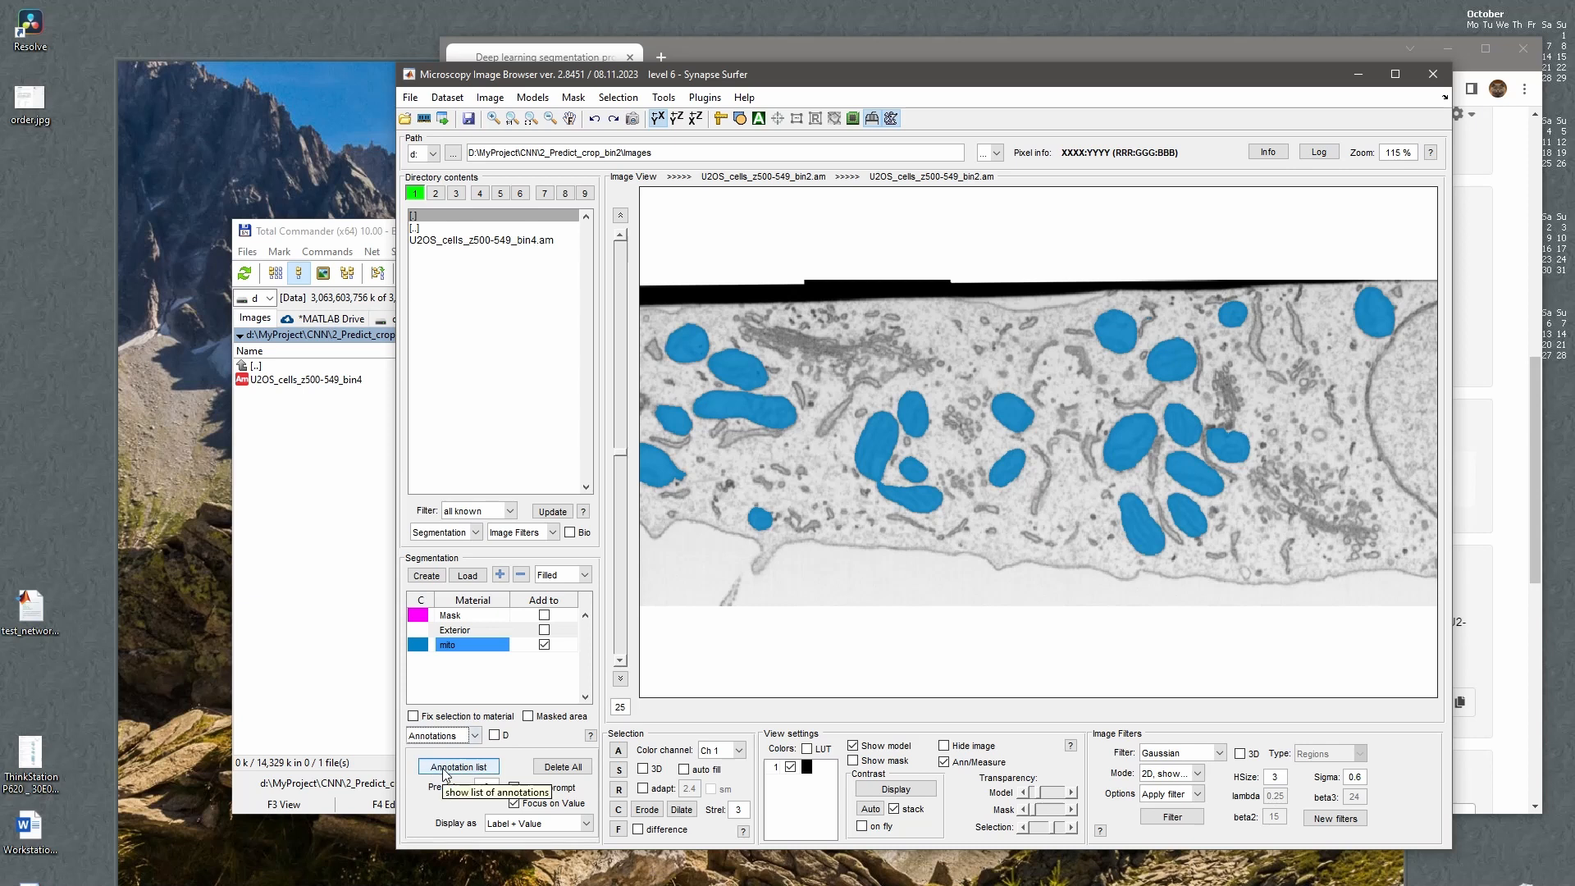
click(1047, 430)
key(Return)
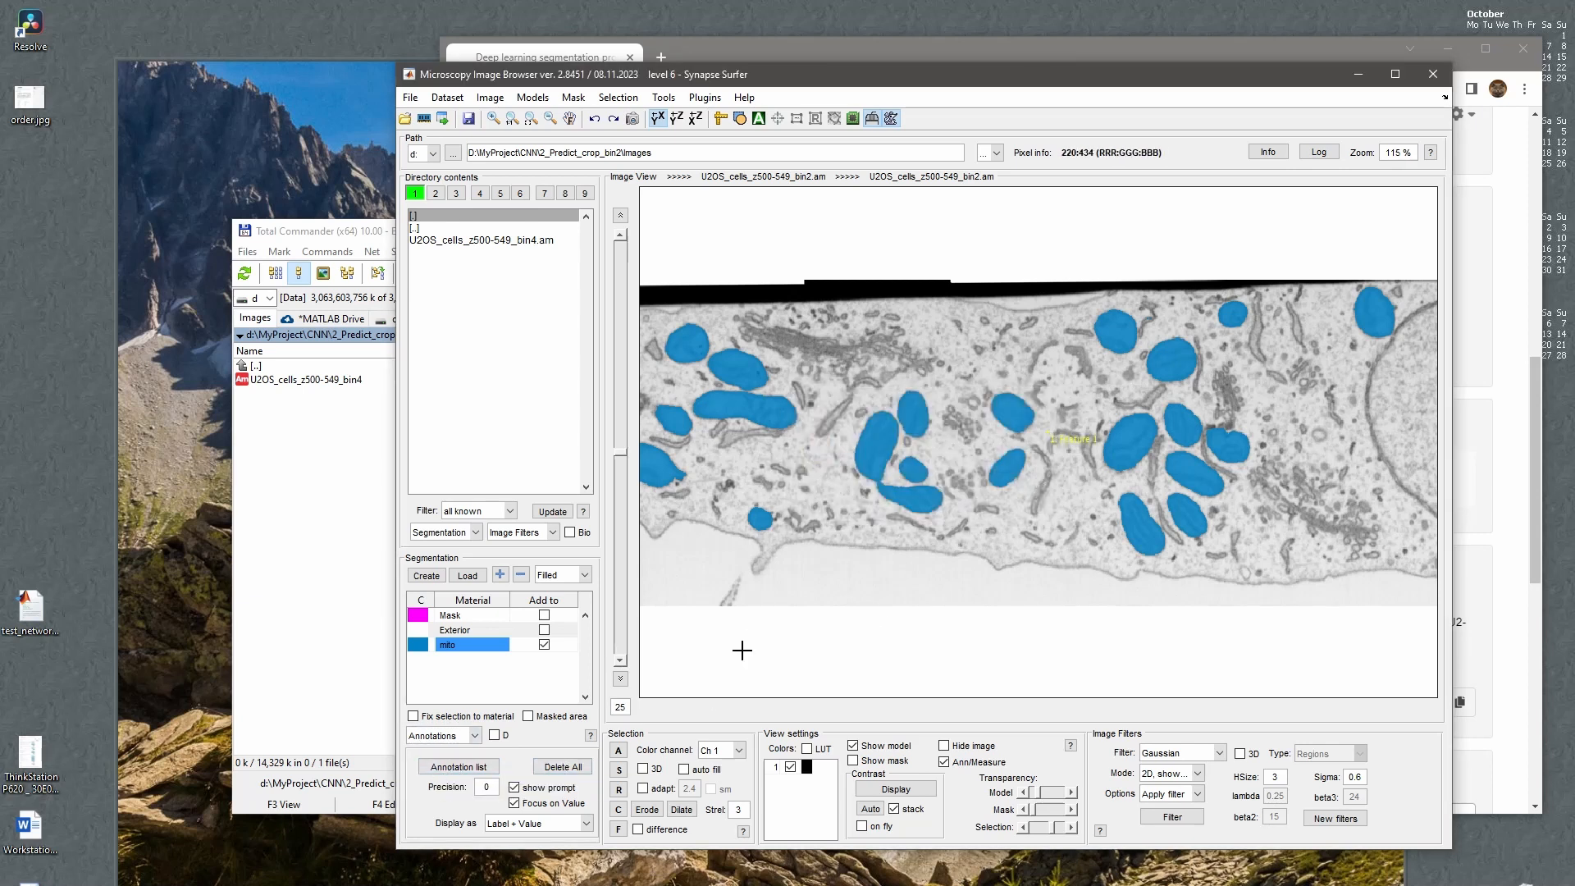
scroll(1010, 471, down, 12)
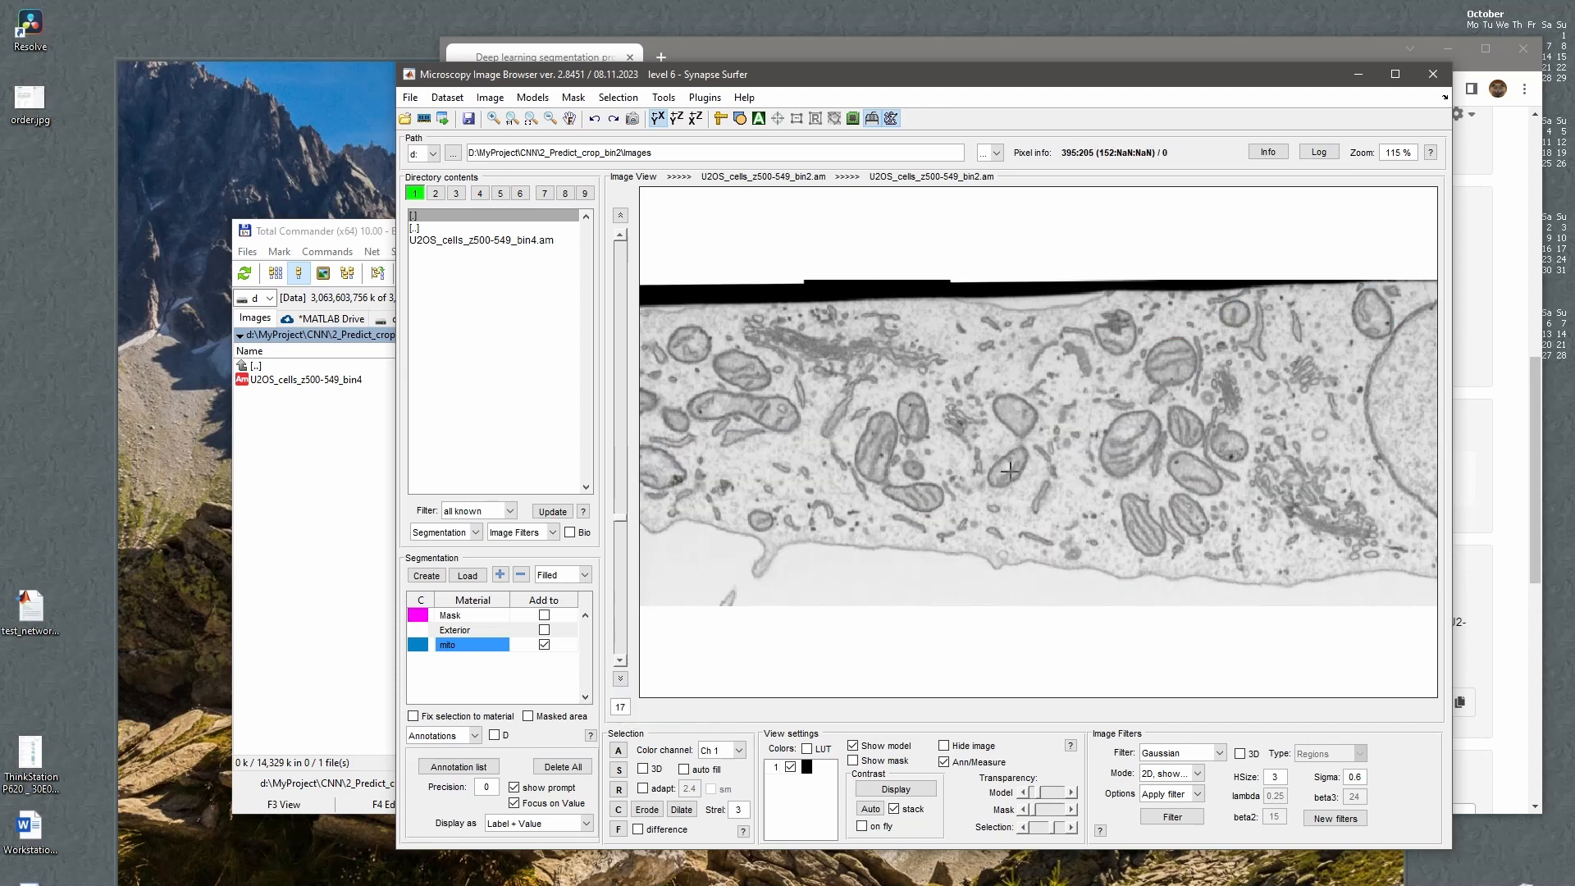
Add an annotation with the default entry on slice 10 and another on slice 40, near the middle of the cell.
scroll(1009, 470, down, 3)
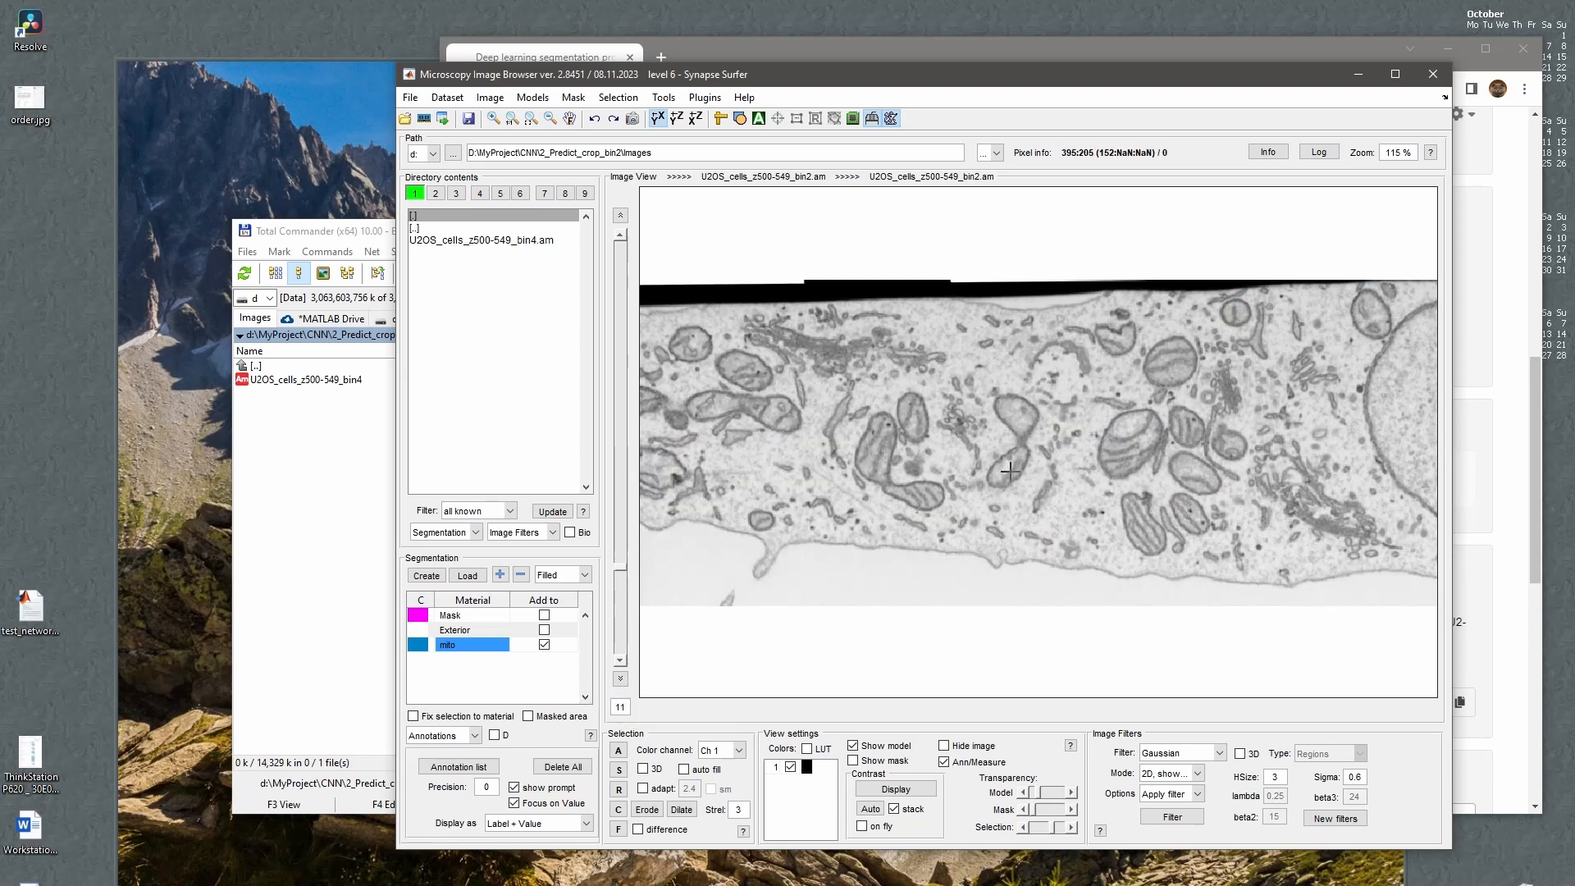
click(1048, 442)
key(Return)
scroll(1022, 445, down, 17)
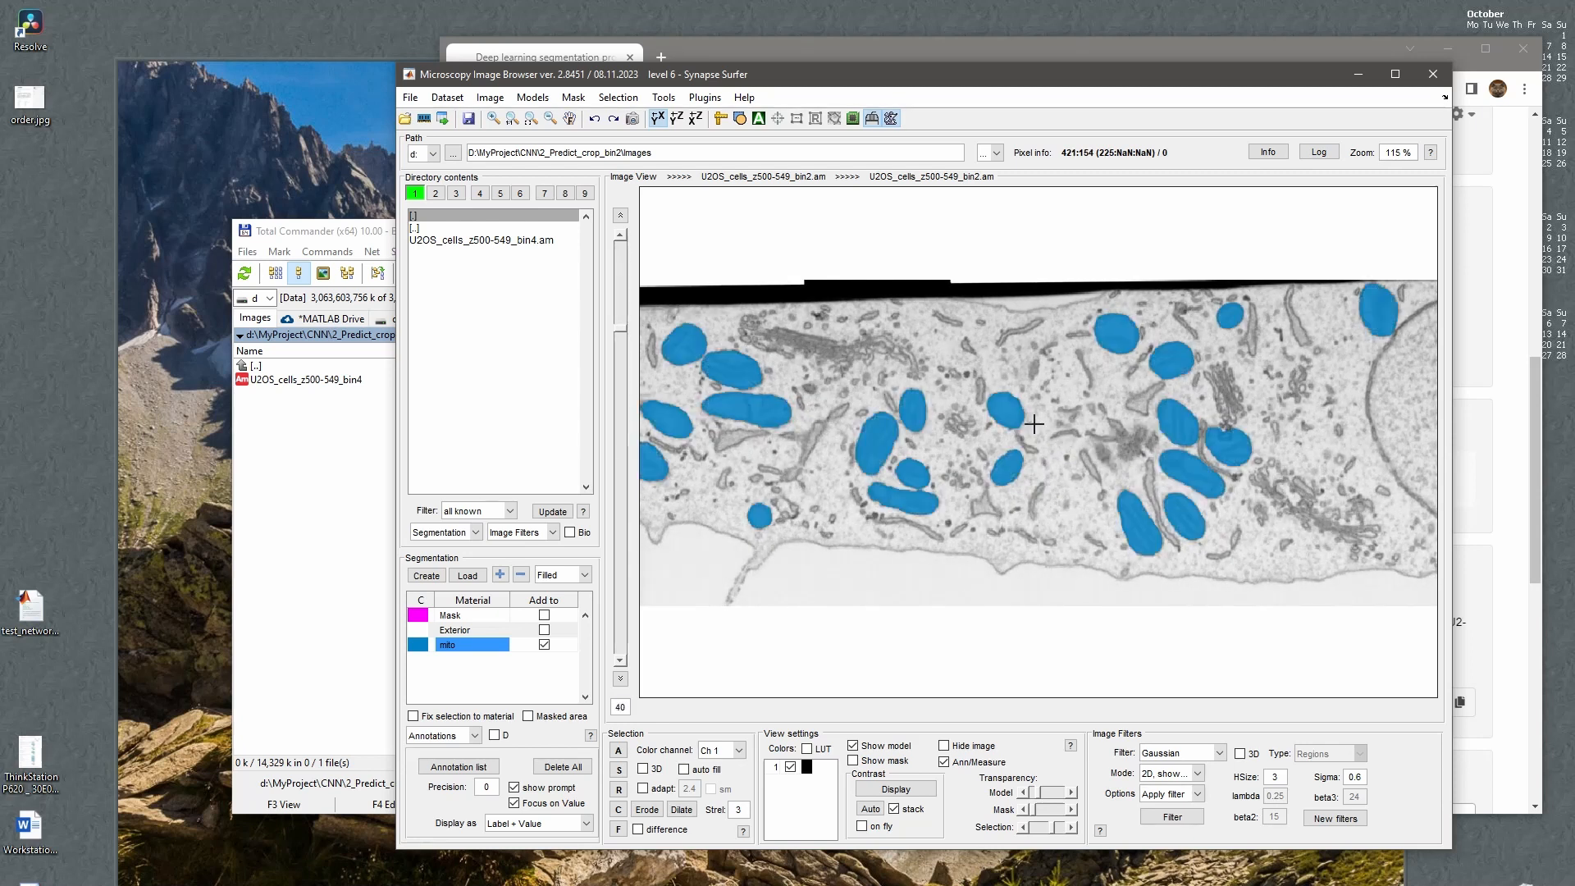
click(1033, 424)
key(Return)
Open the list of annotations and jump to the annotations on slice 40 and slice 10.
click(424, 771)
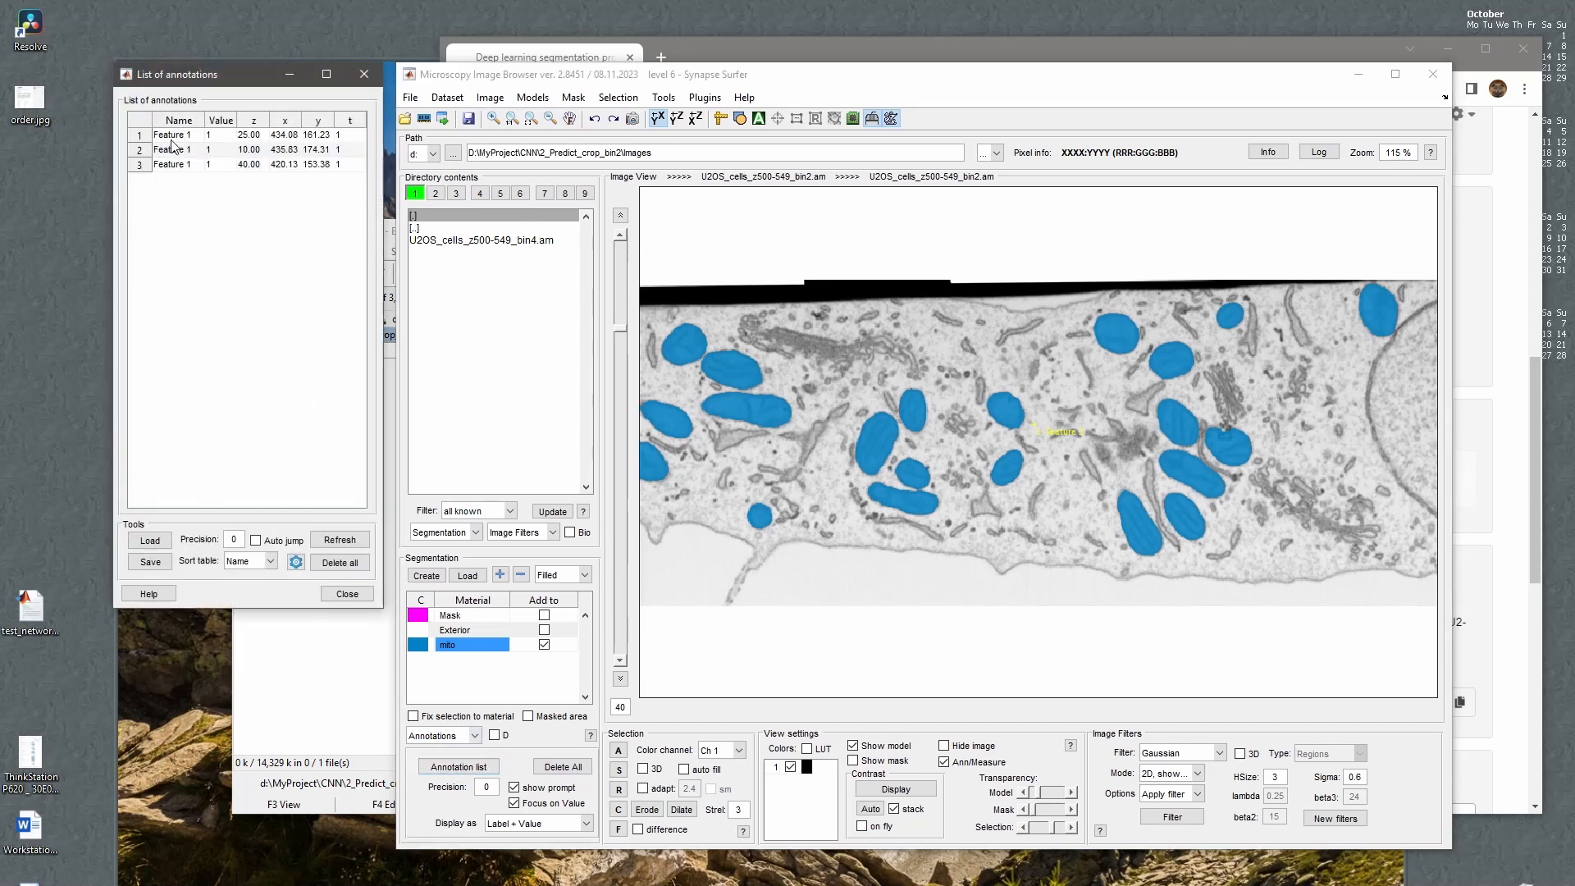
double_click(199, 163)
right_click(236, 165)
click(257, 177)
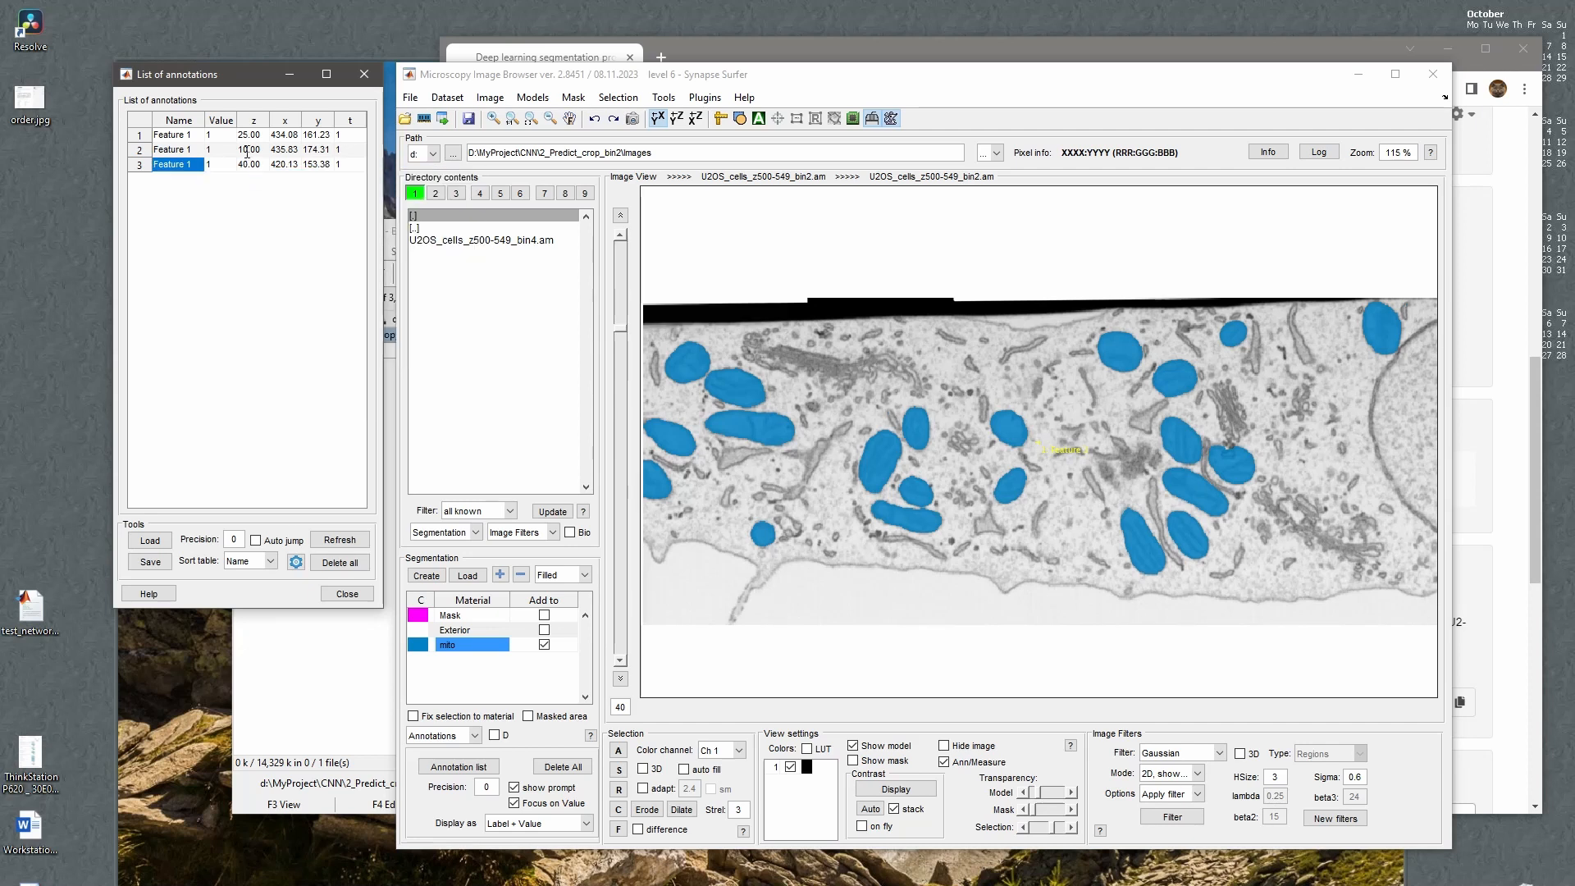
click(247, 151)
right_click(278, 154)
click(299, 165)
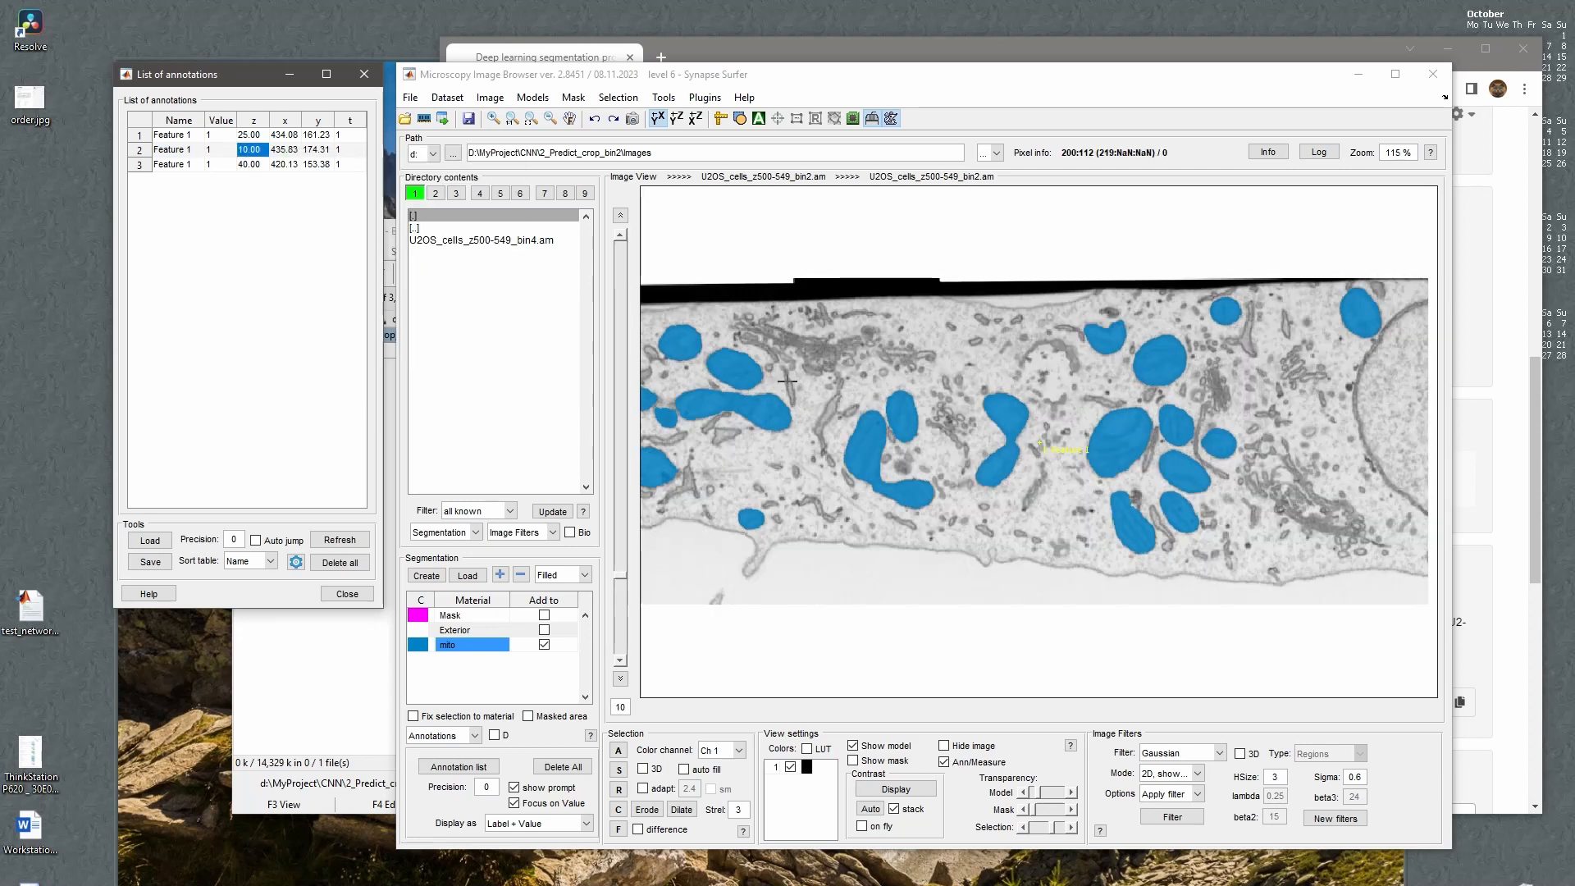
Select all three annotations and start cropping out patches around them with width and height set to 25600 px.
mouse_move(152, 135)
mouse_down()
mouse_move(187, 164)
mouse_move(173, 150)
mouse_up()
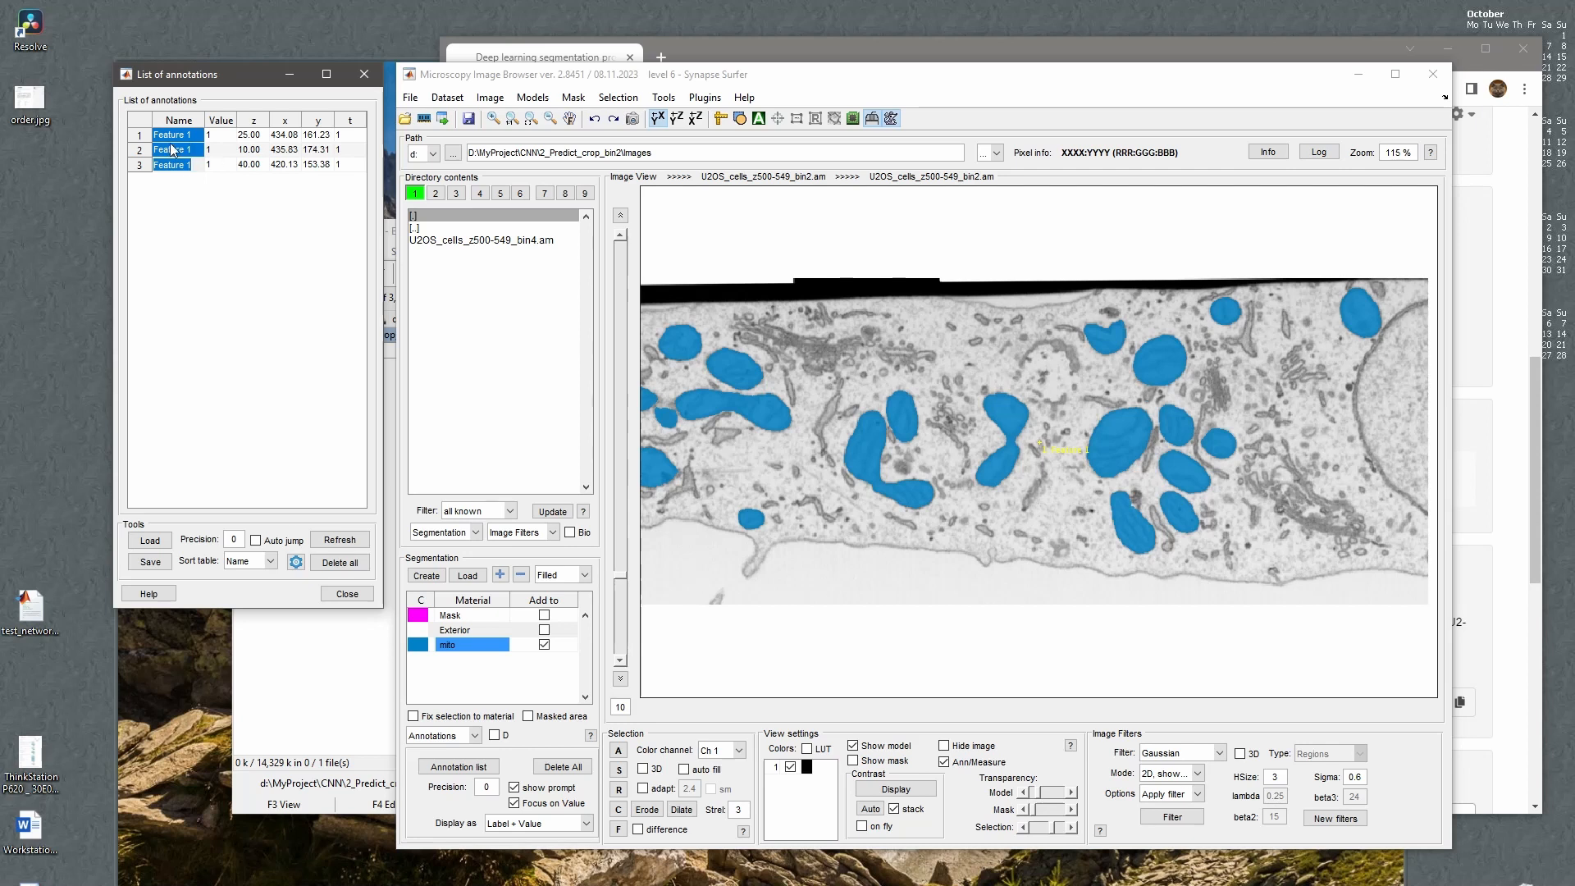
right_click(188, 153)
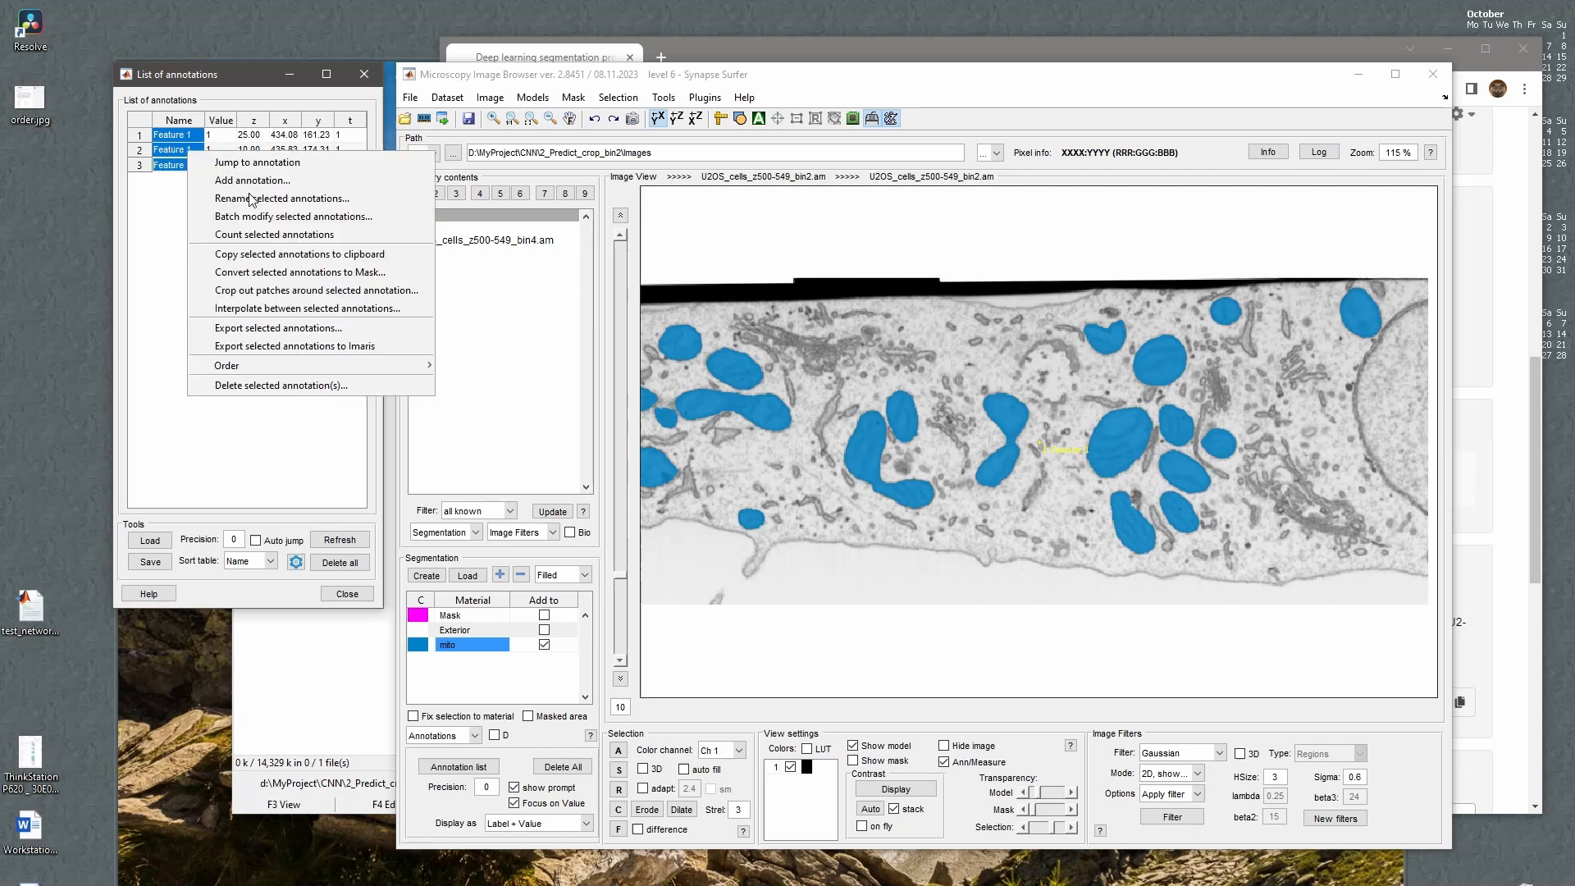
click(308, 292)
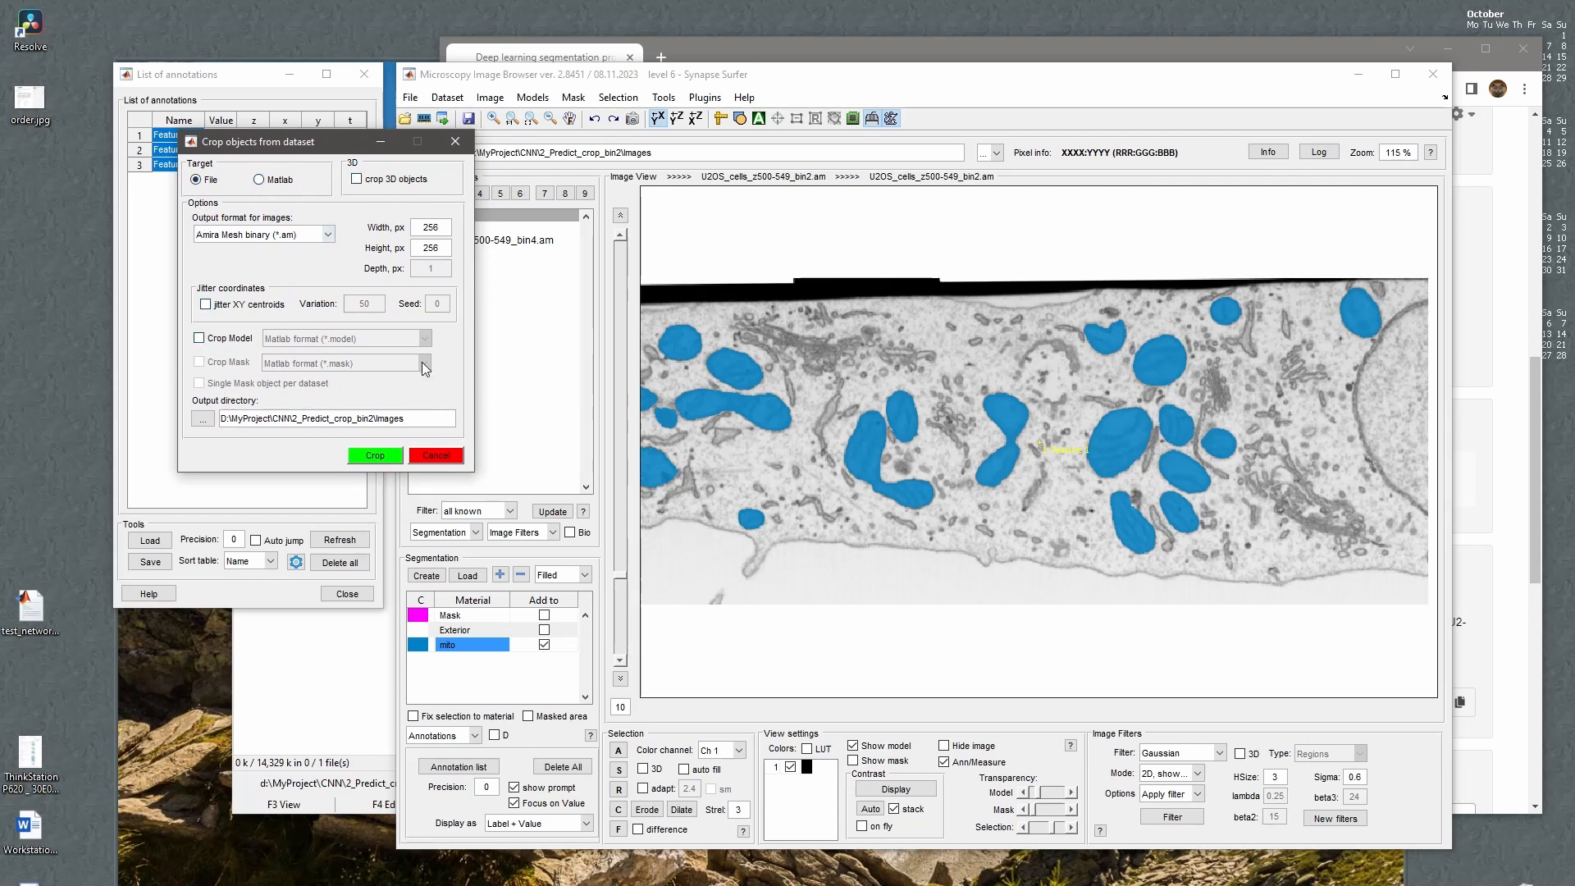
click(446, 229)
click(449, 248)
text(00)
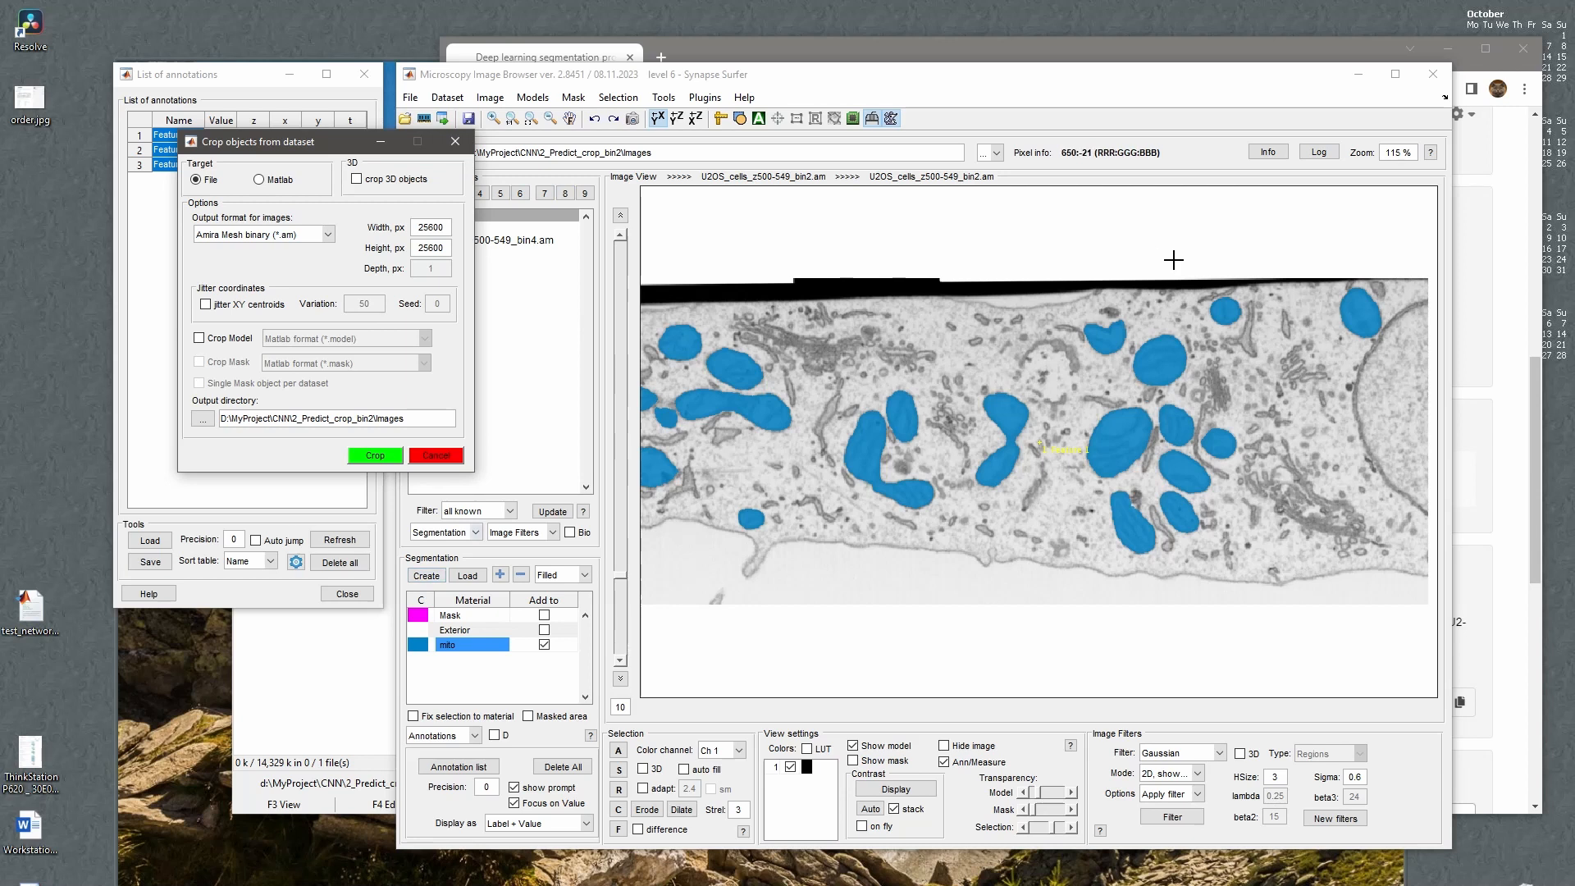
Enable cropping of 3D objects and set the patch depth to 5 px.
click(389, 182)
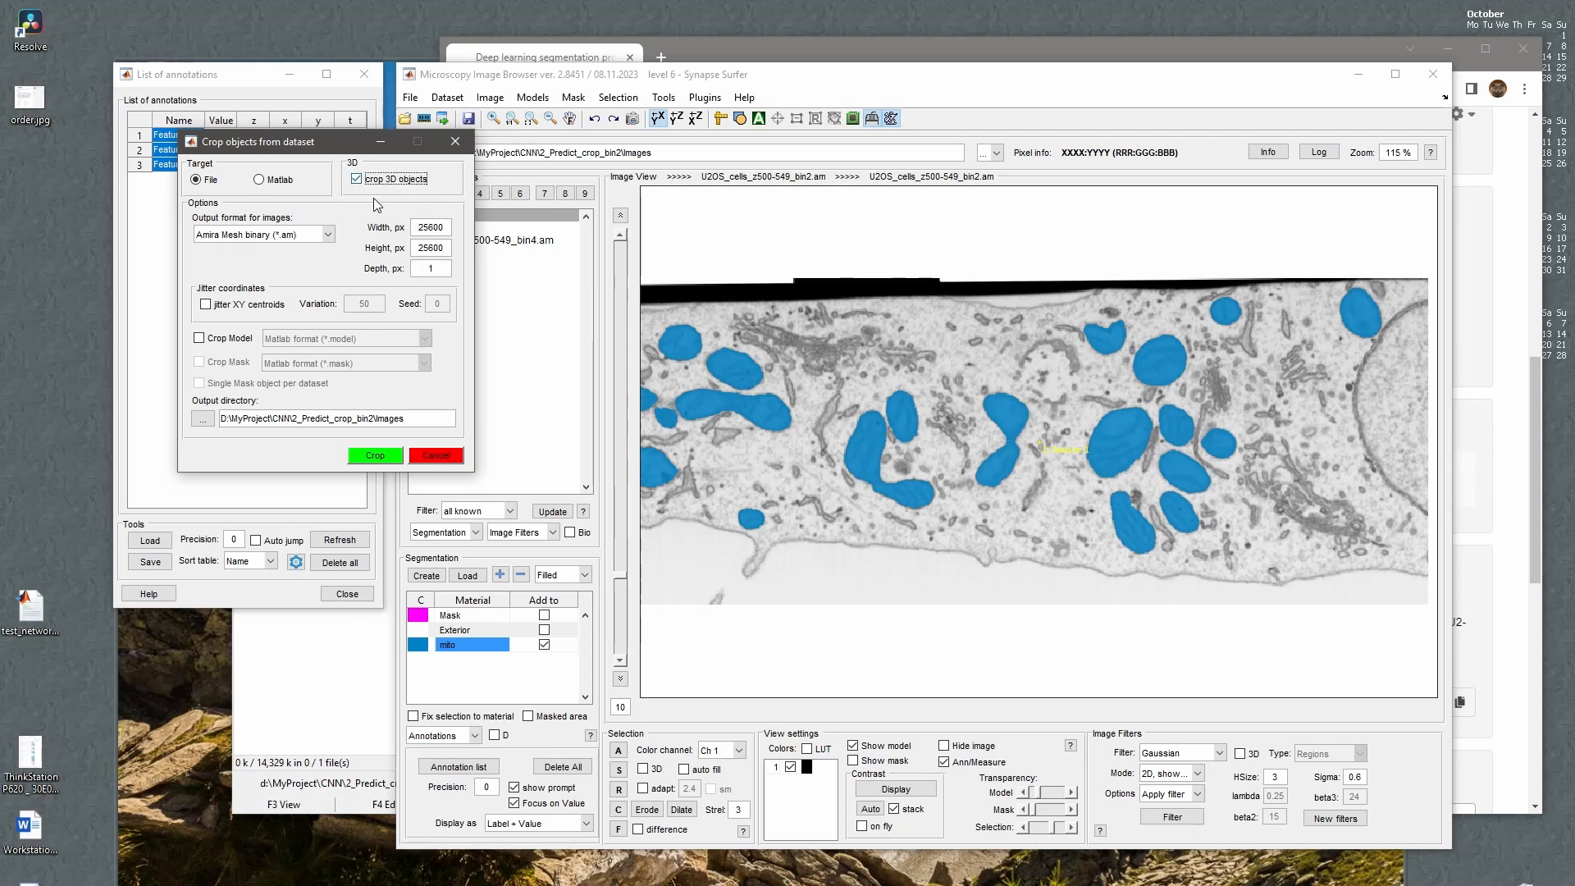
key(Tab)
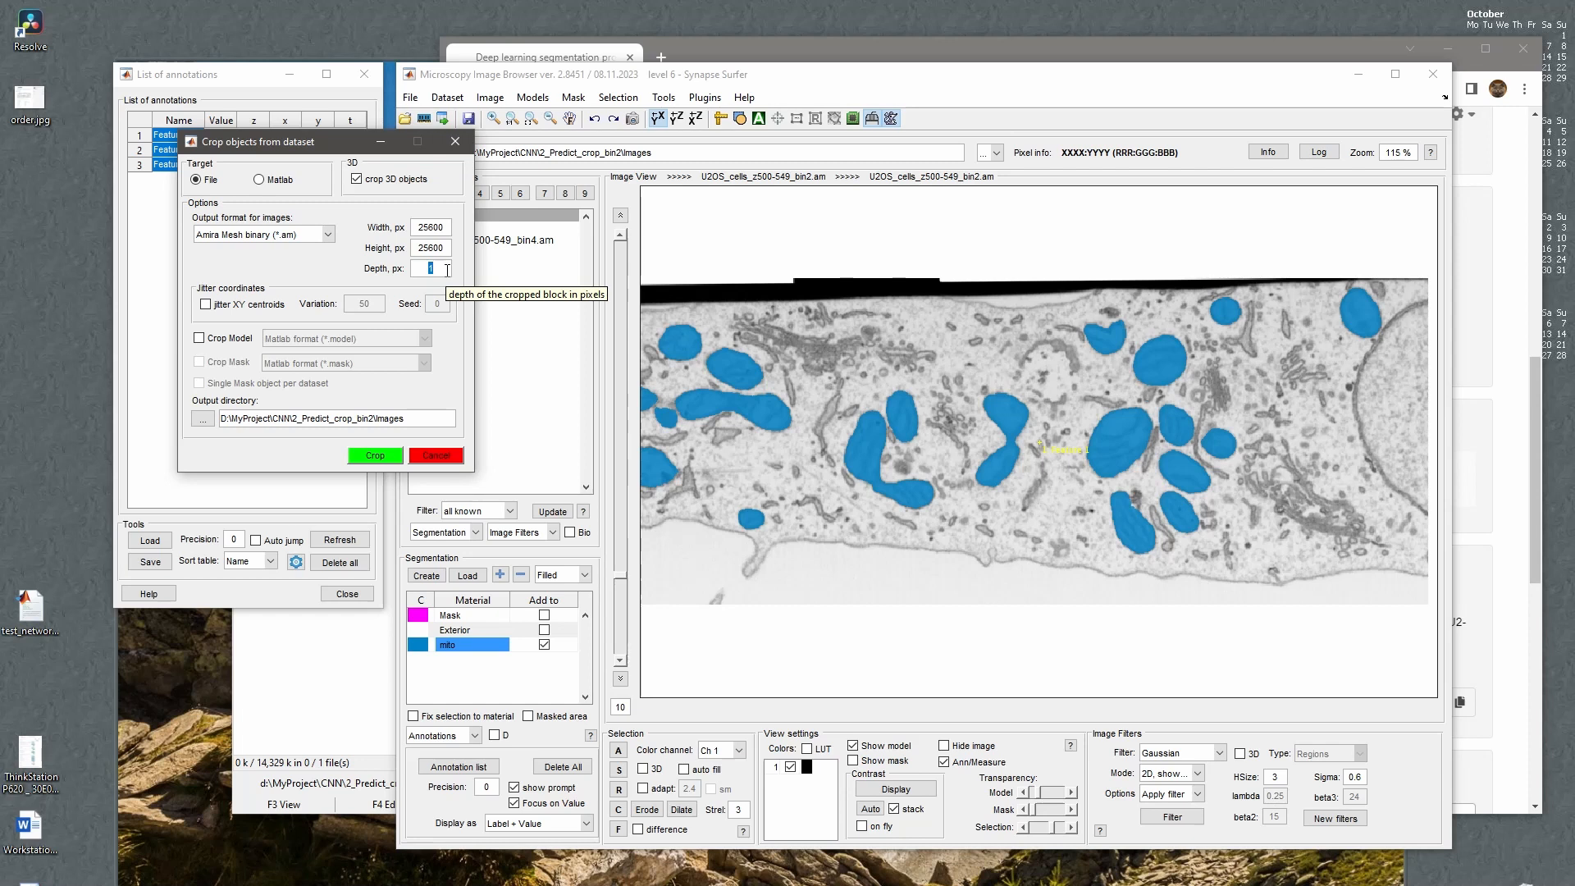
text(3)
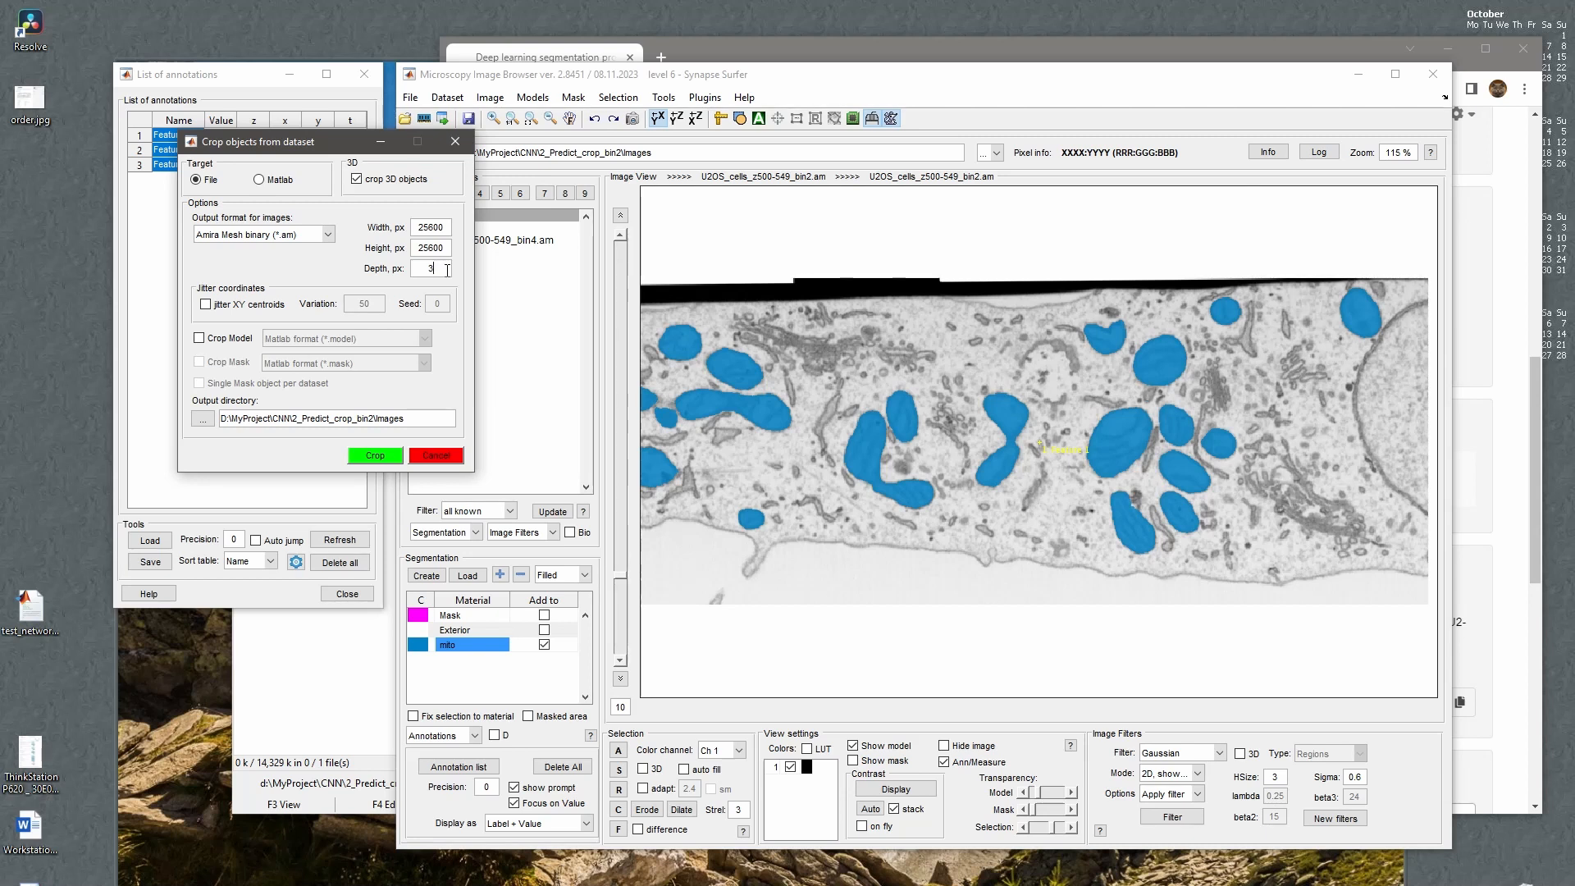
key(BackSpace)
key(BackSpace)
text(7)
Include the model in the crop, using Matlab format (*.model).
click(200, 338)
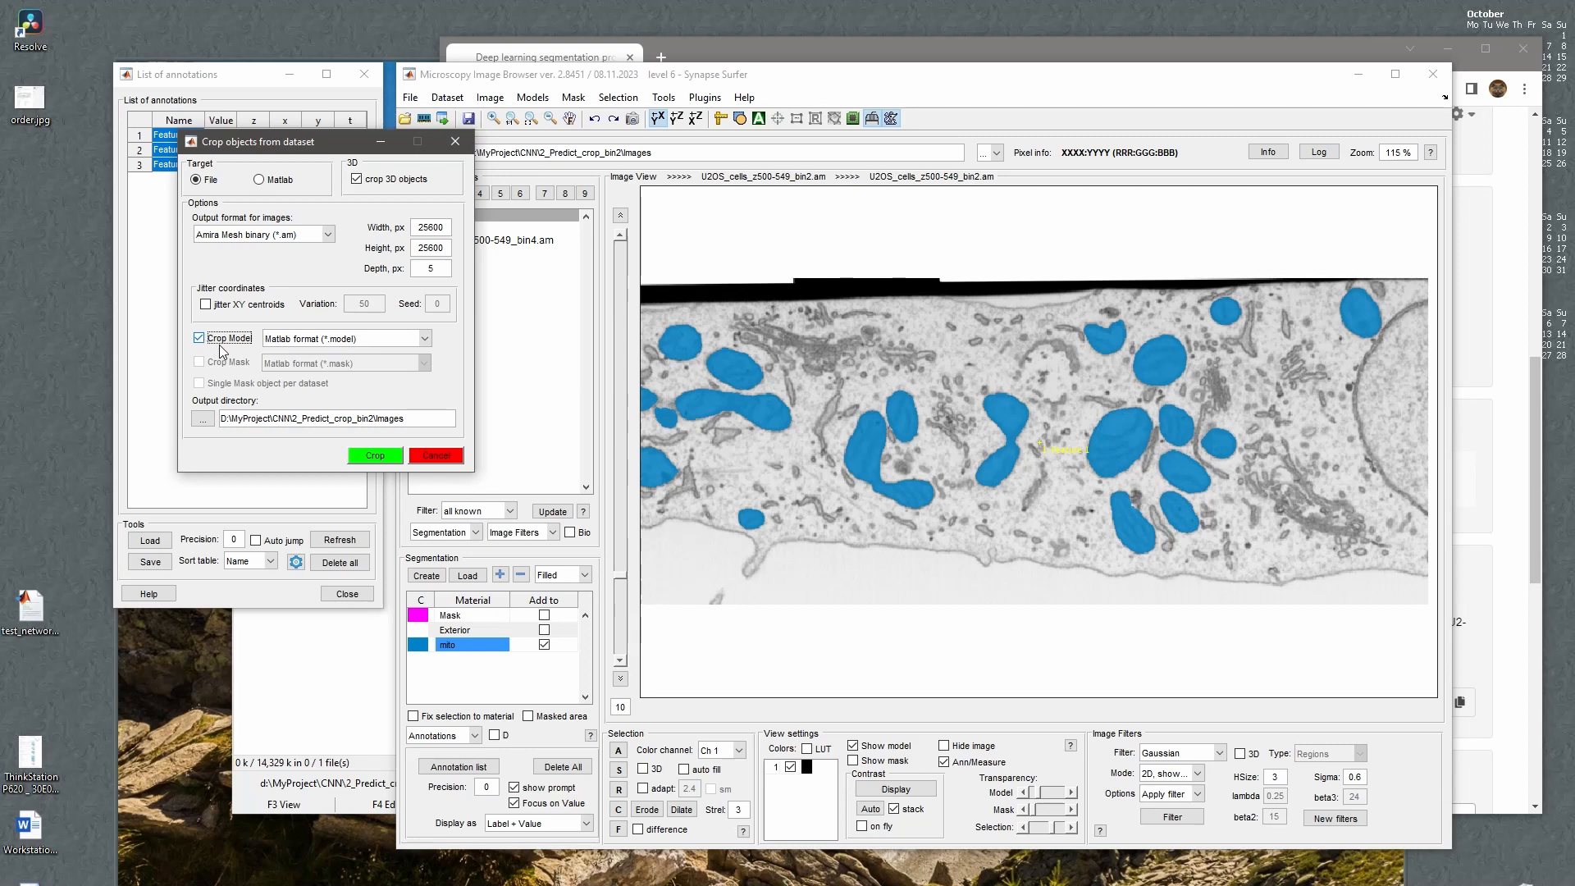
click(345, 339)
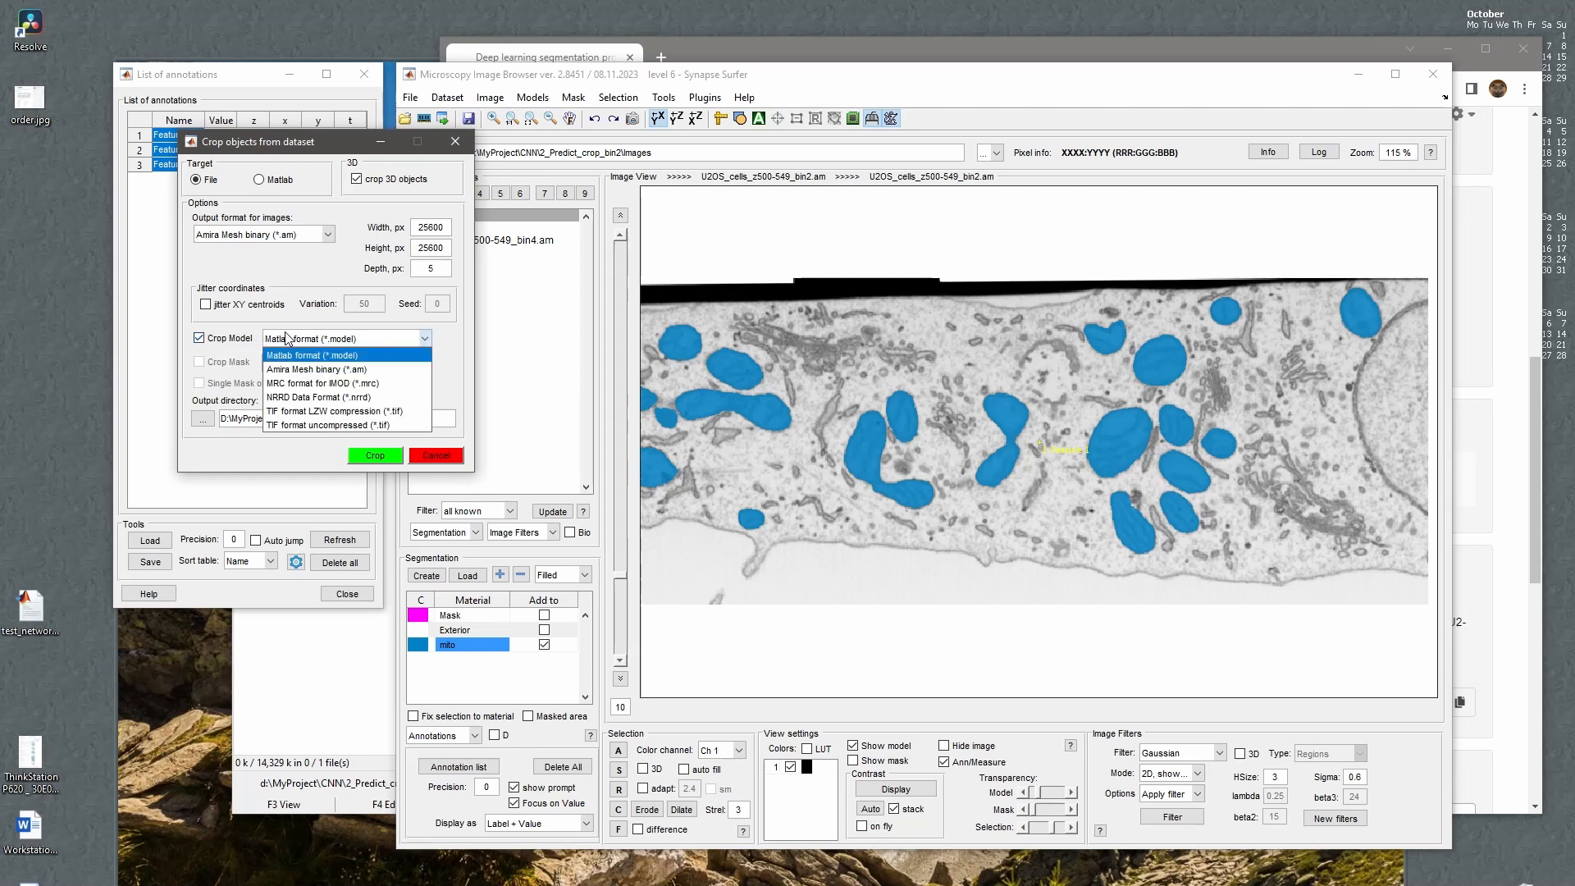
click(315, 354)
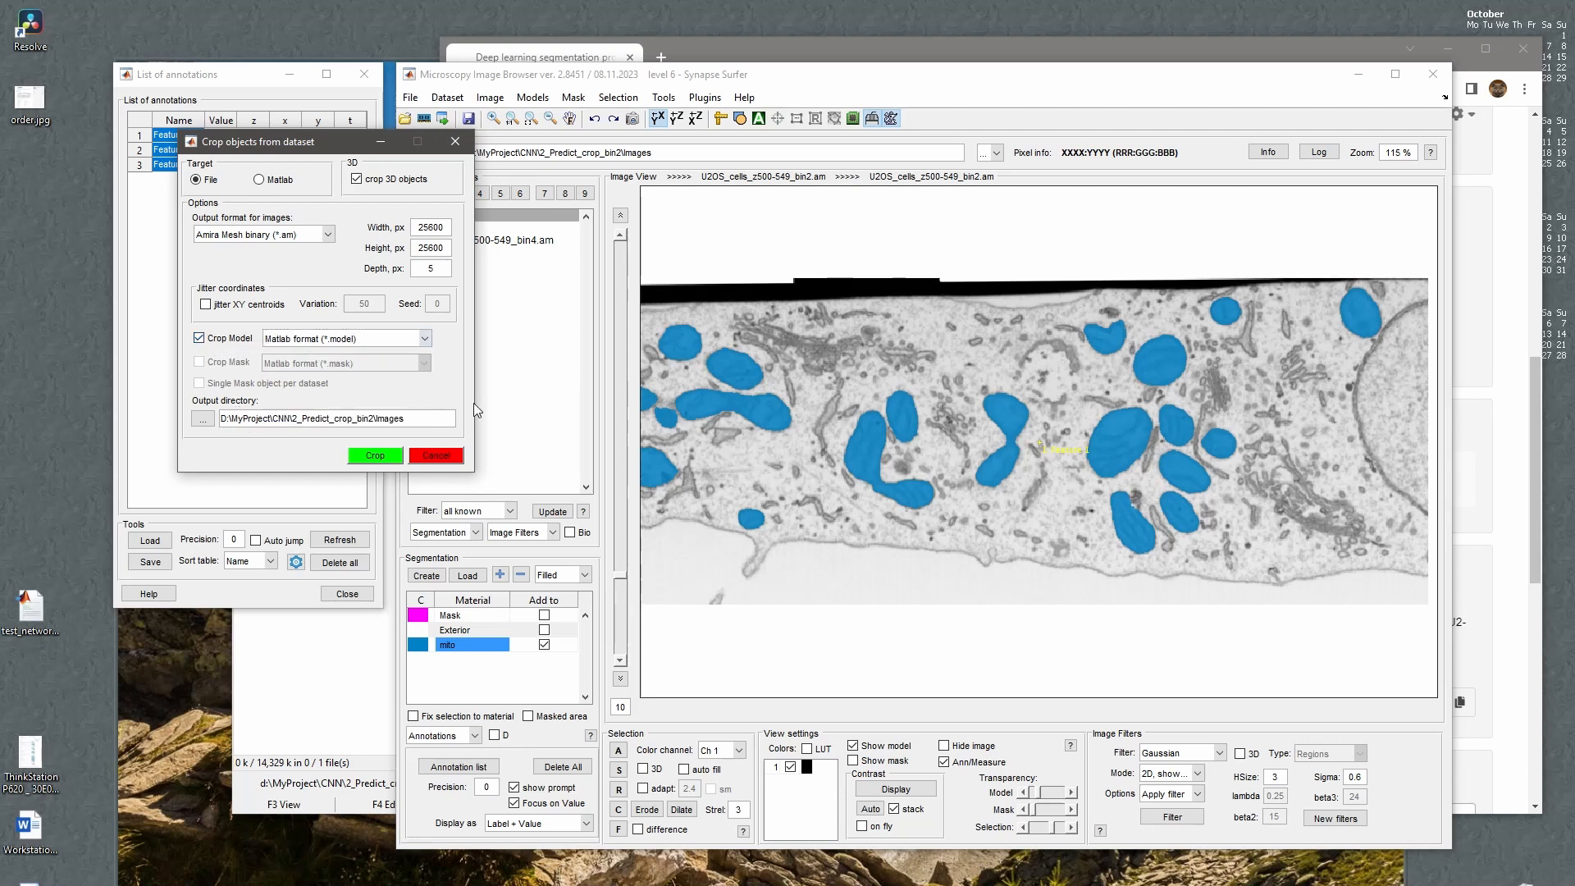
Create a folder named 1_Train inside D:\MyProject\CNN and choose it as the output directory for the crops.
click(212, 420)
click(560, 197)
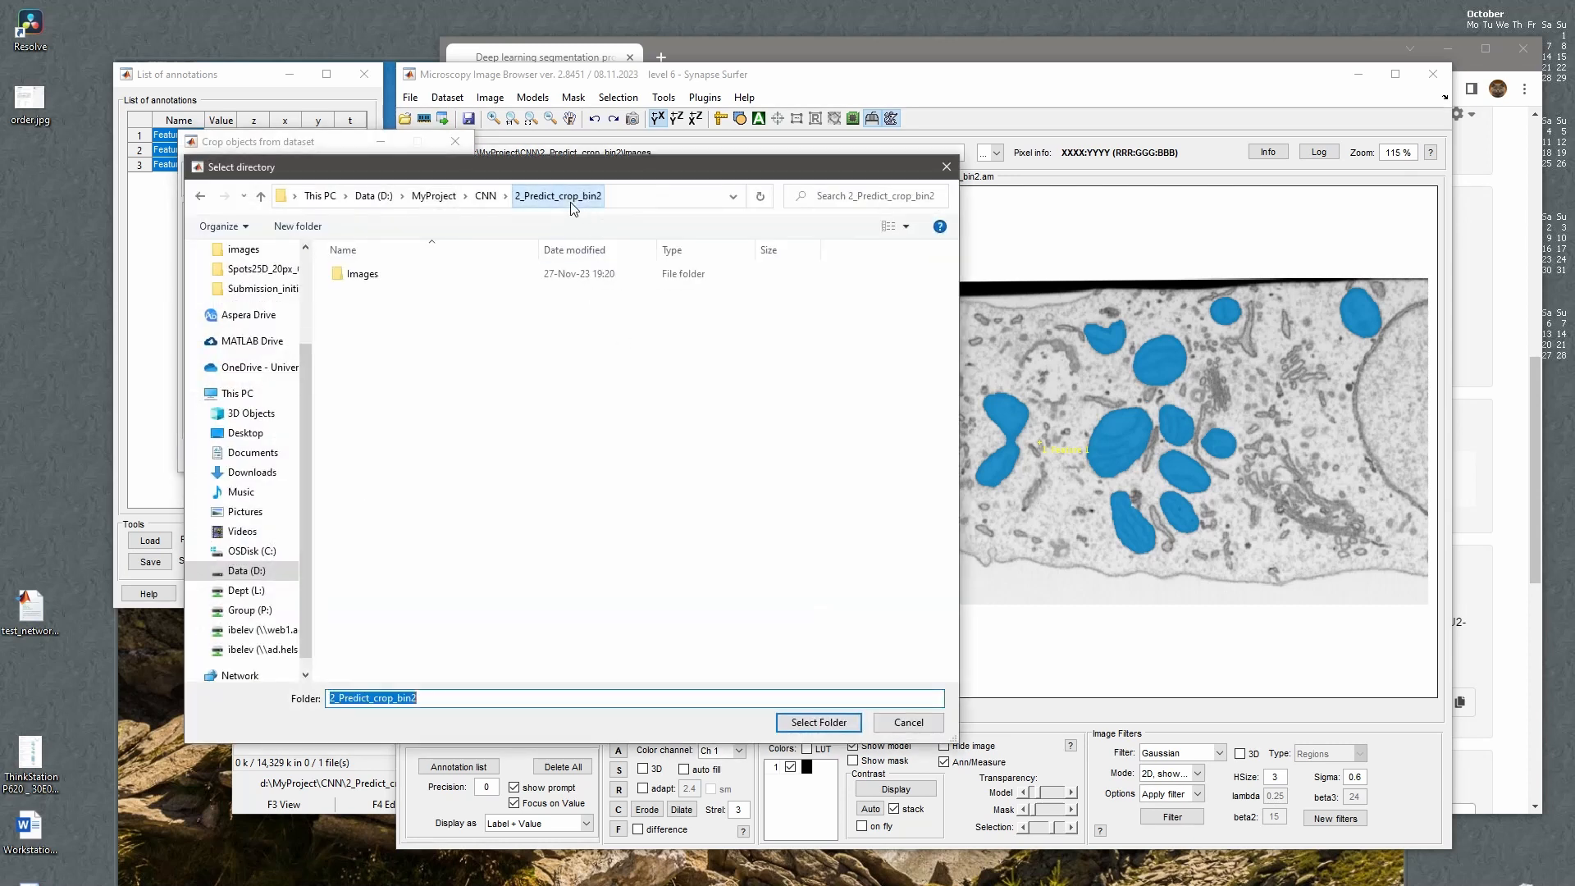
click(486, 197)
click(313, 229)
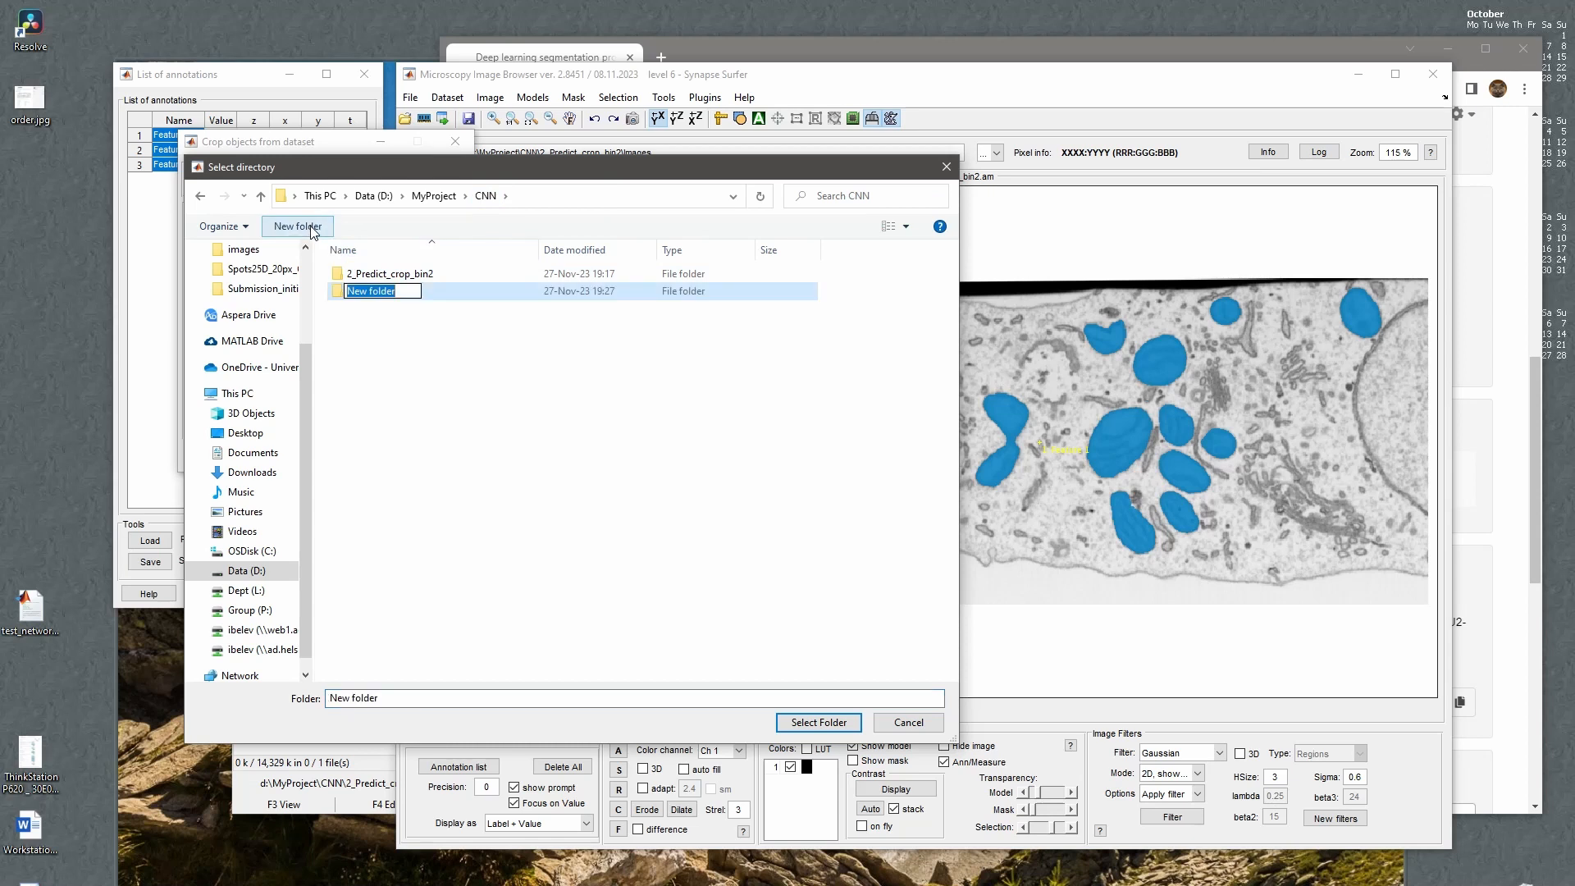
text(1_Train)
key(Return)
key(Return)
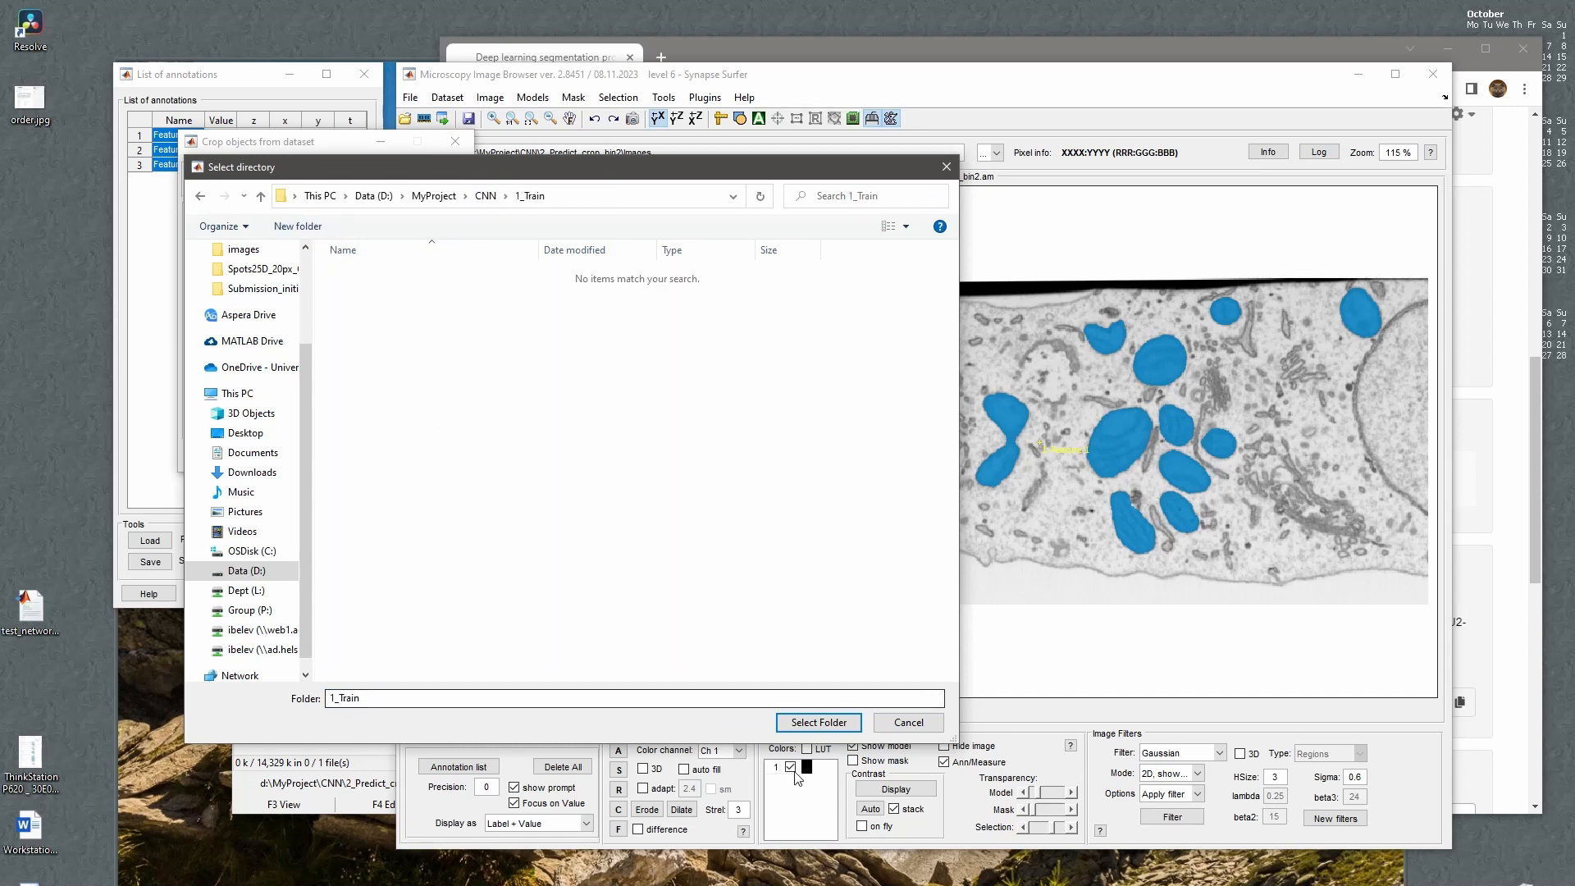
click(797, 720)
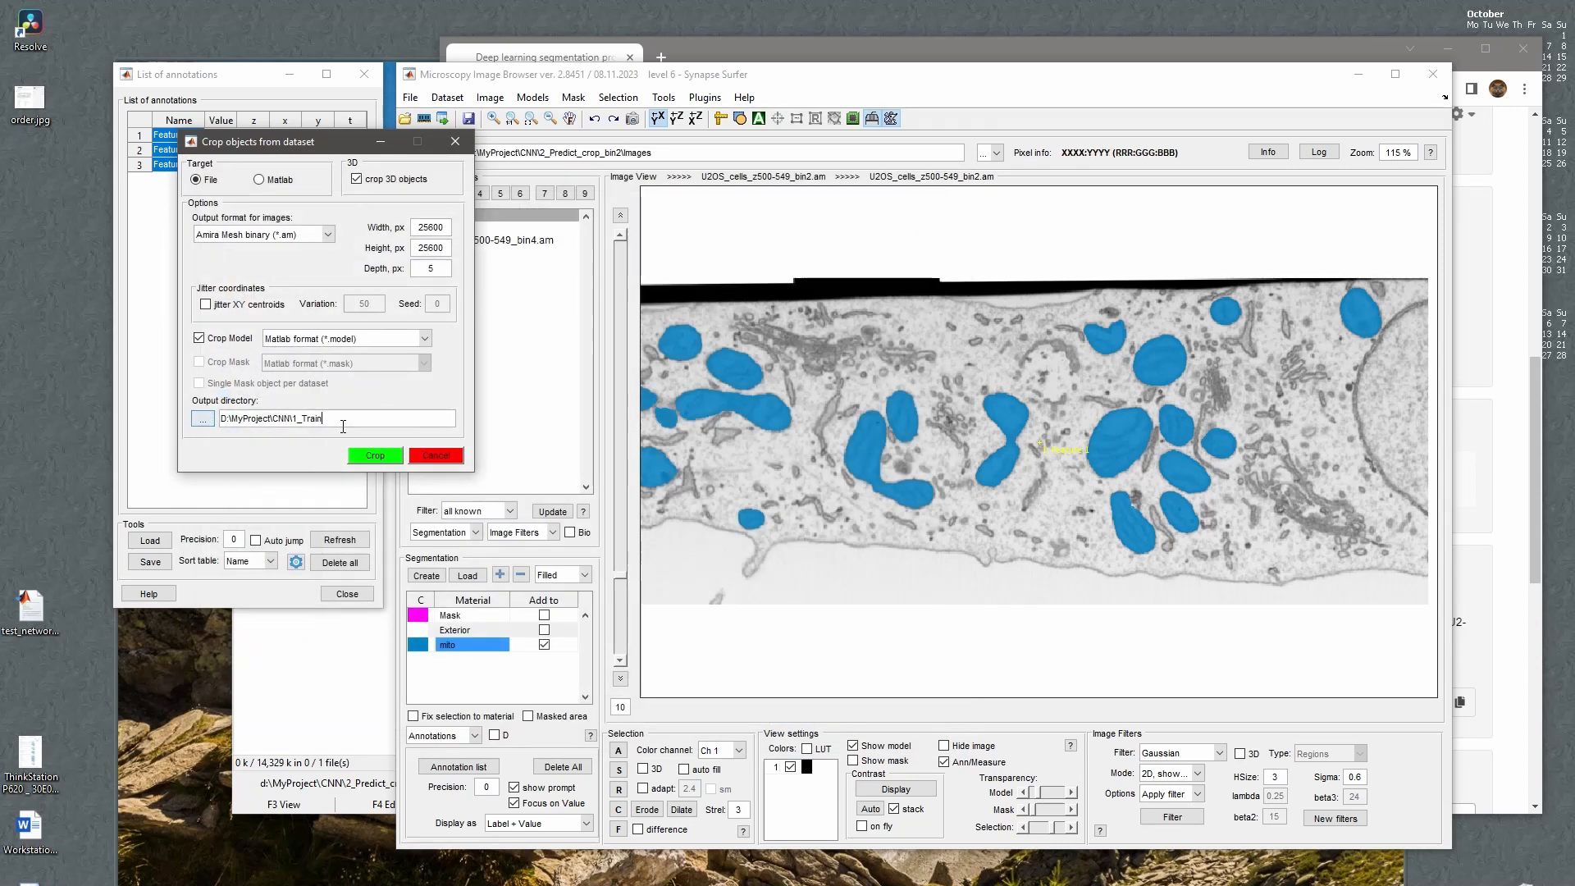
Enable random jitter of the XY centroids for the cropped patches.
click(205, 304)
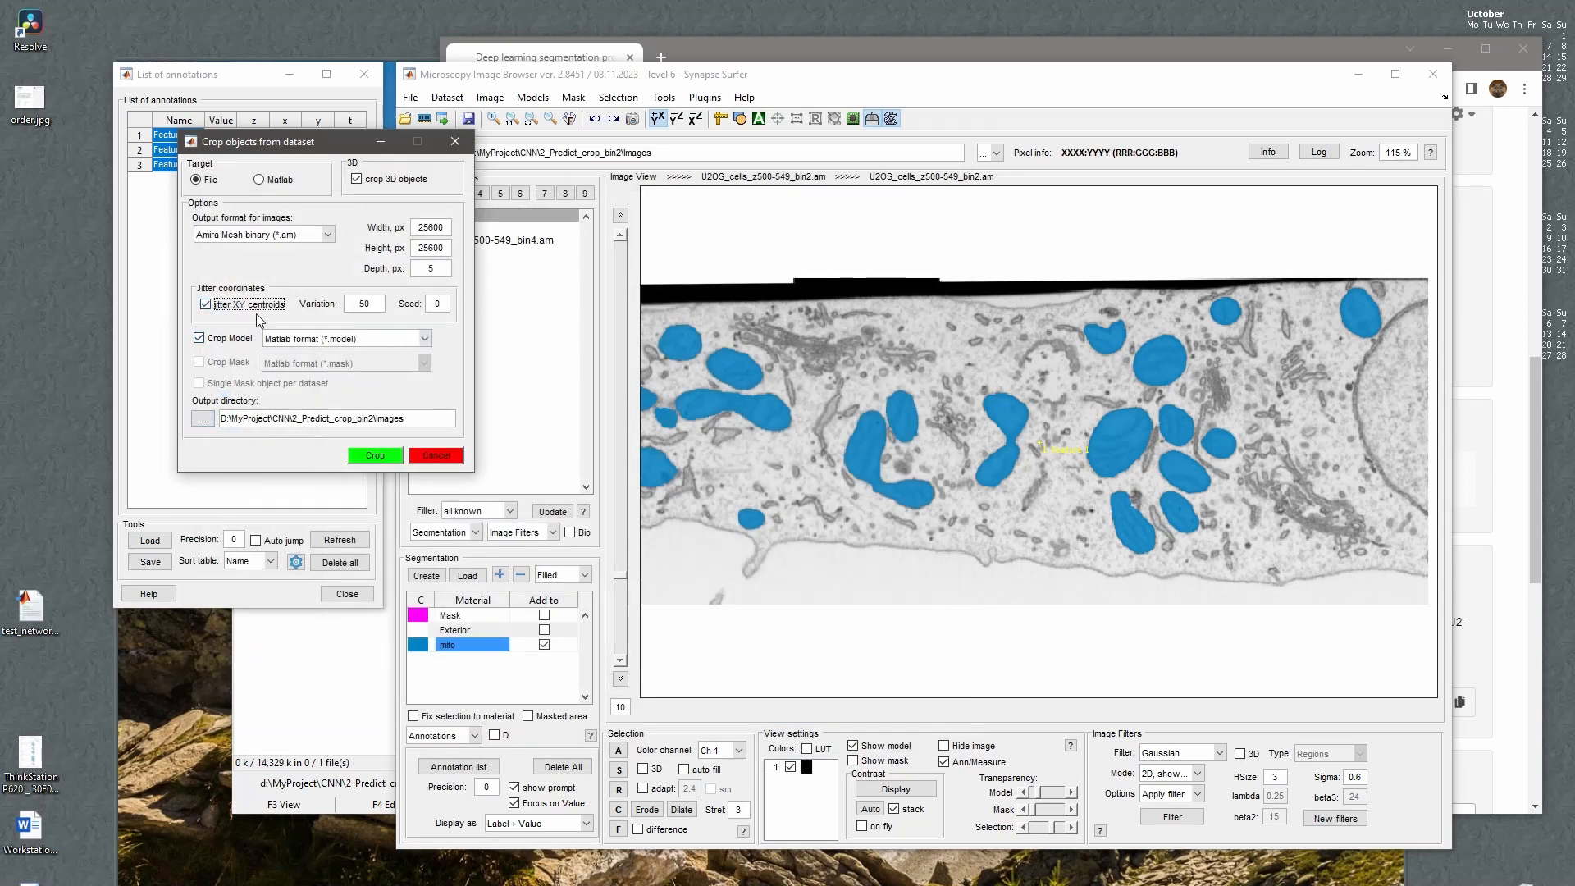
click(215, 306)
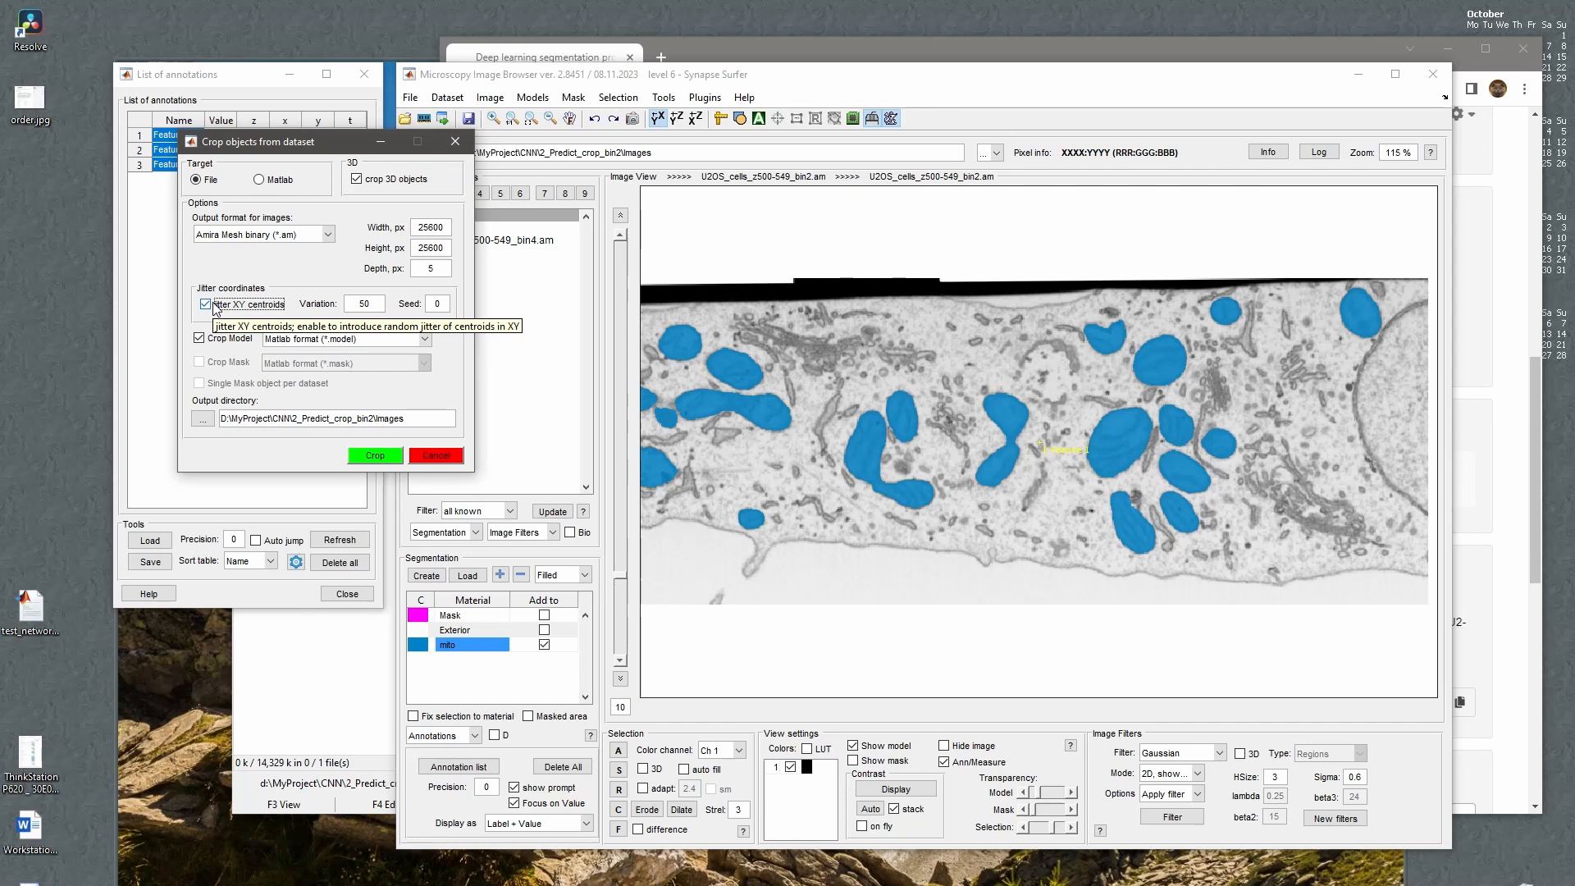
Calculate the area statistics in pixels for the 2D objects of the mito material over the whole stack.
right_click(464, 647)
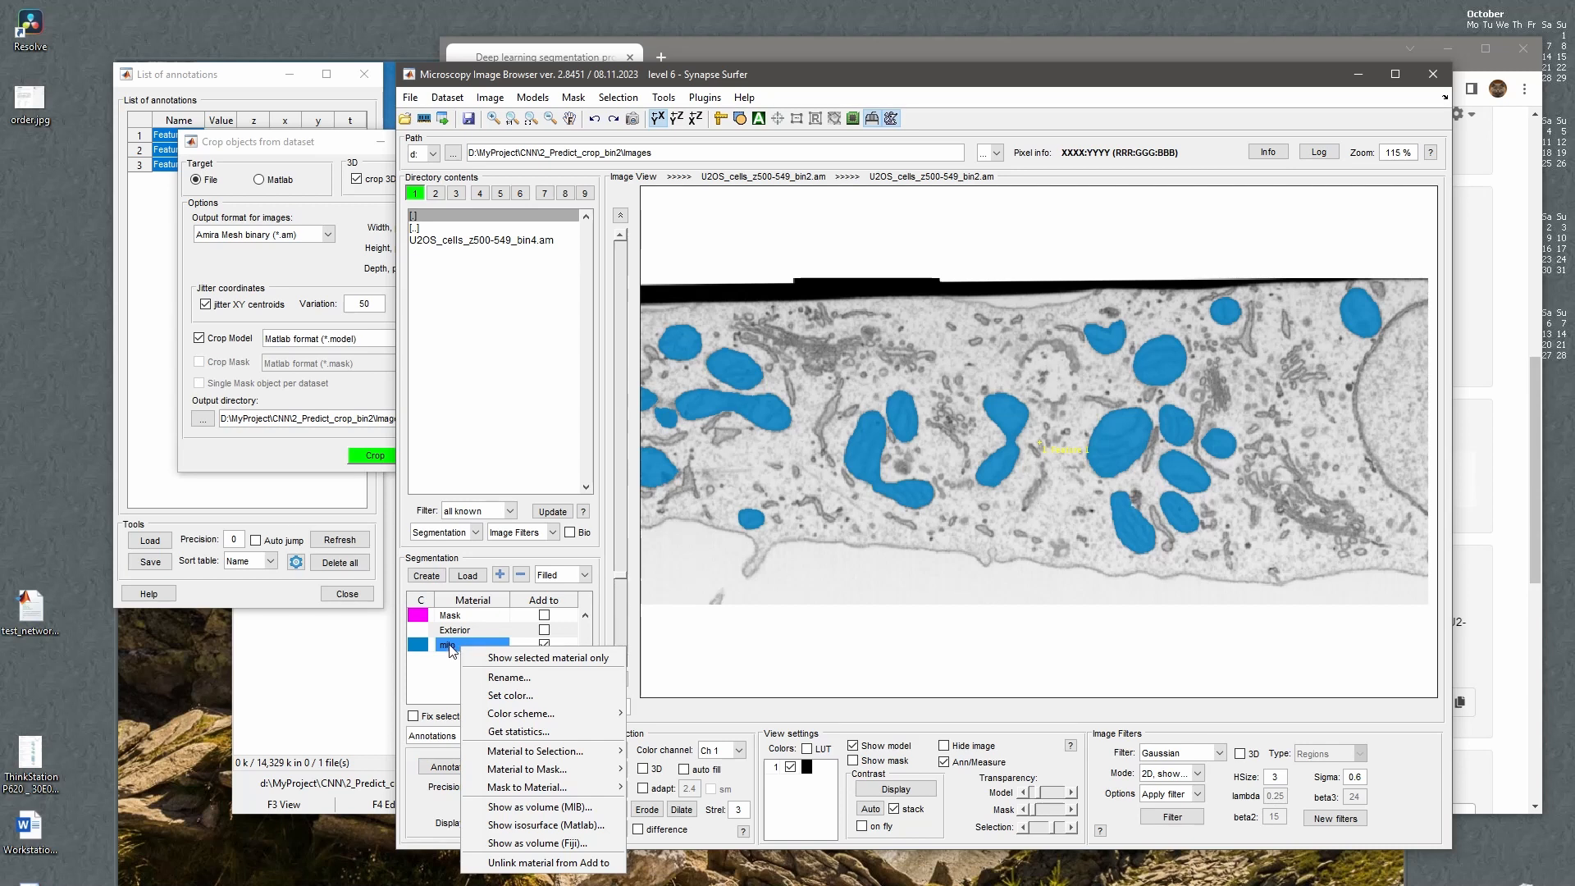
click(541, 730)
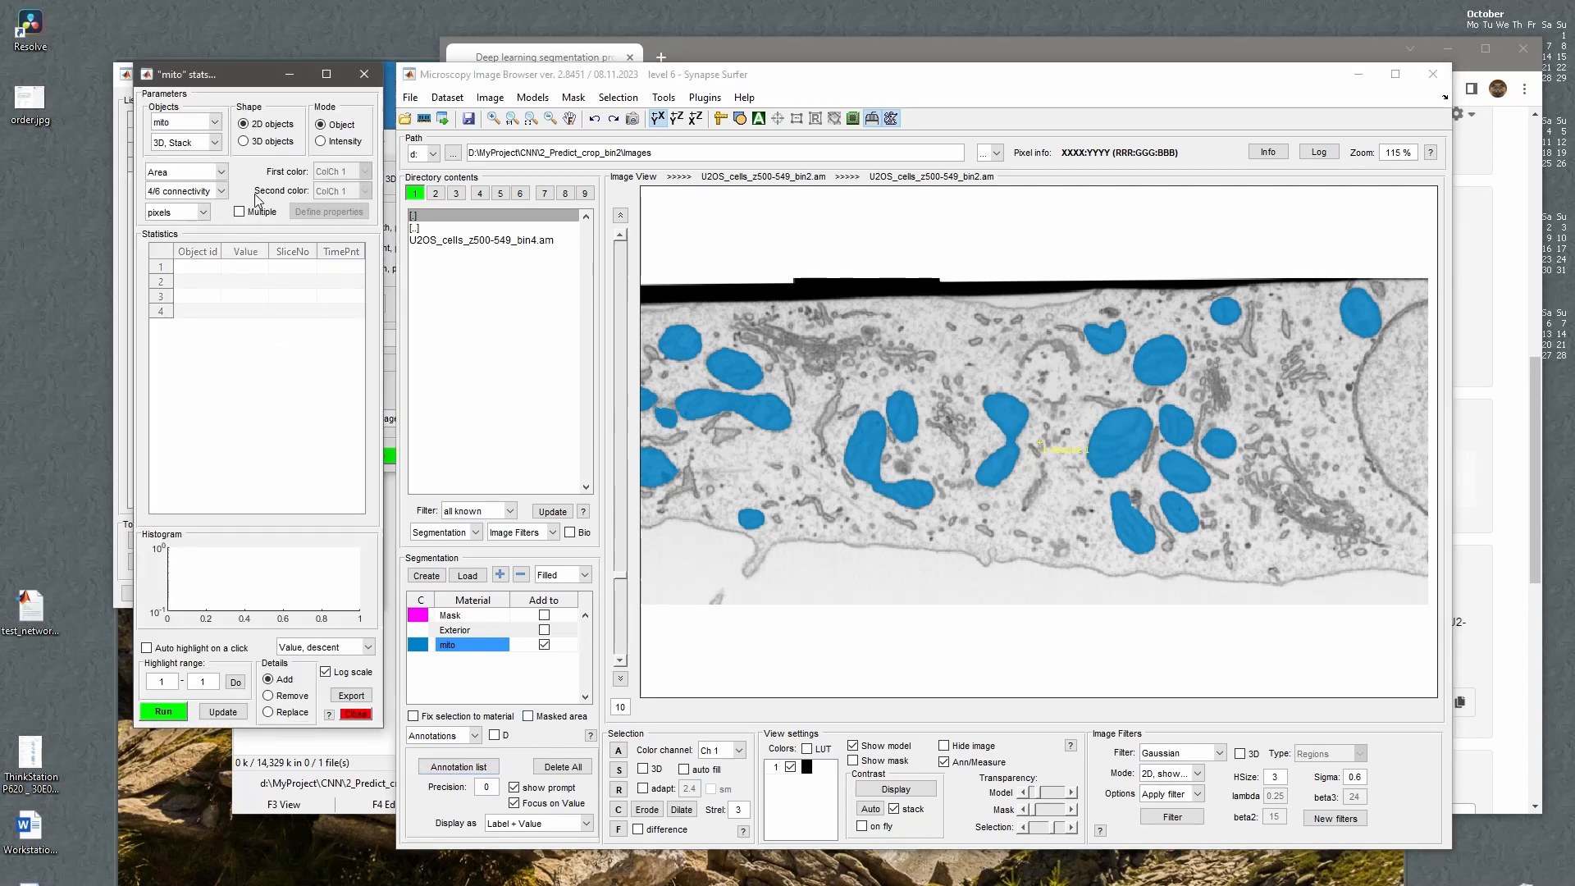
click(164, 710)
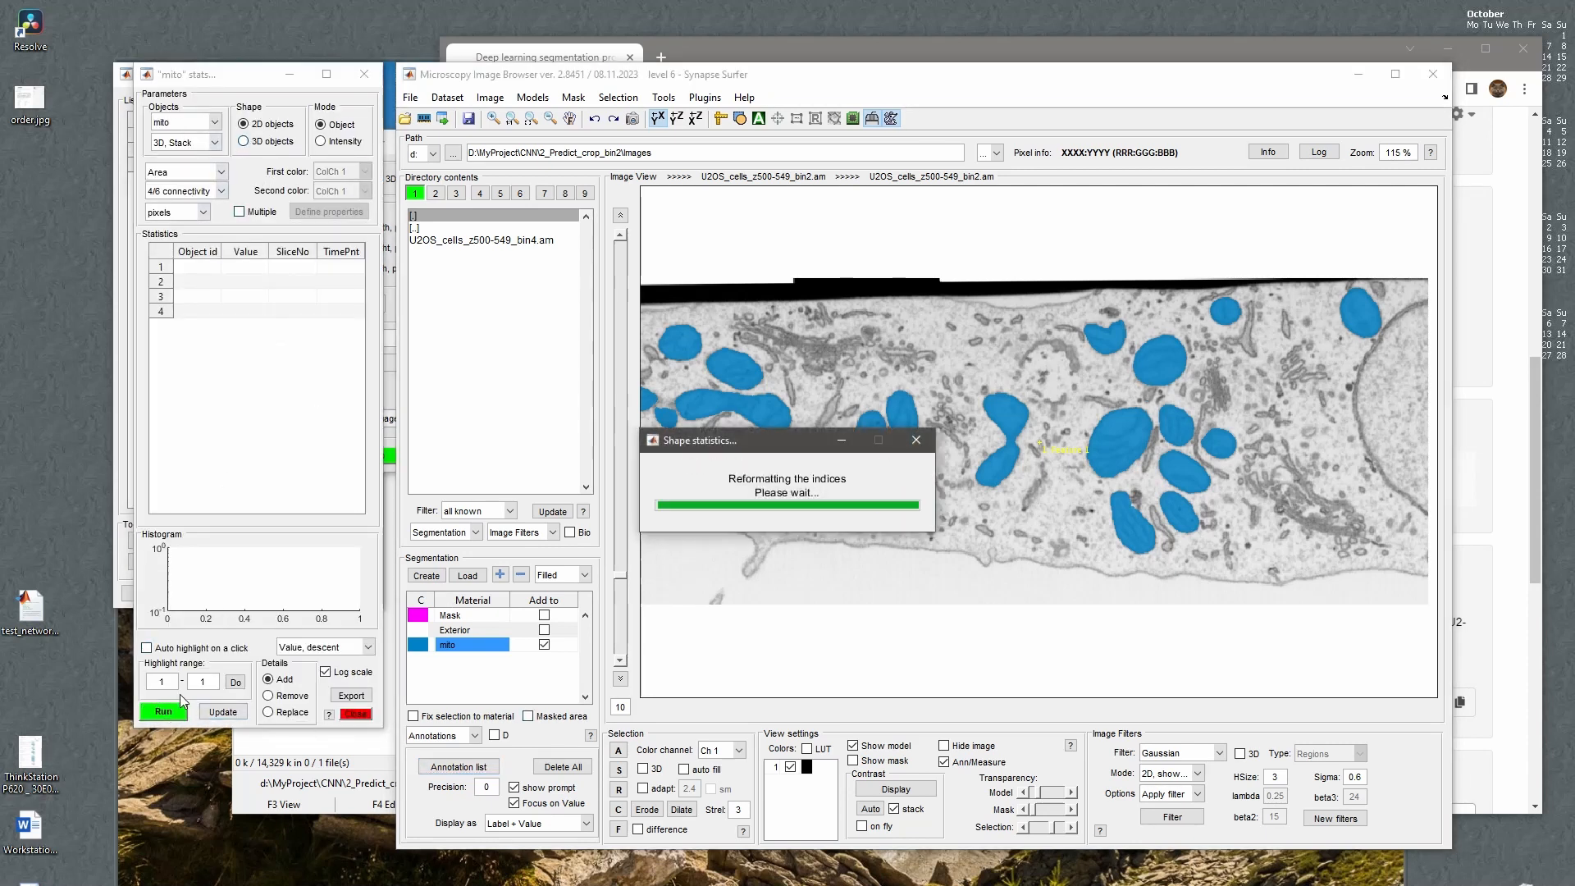
Inspect the largest and smallest mitochondria in the statistics table by locating them in the image.
click(257, 298)
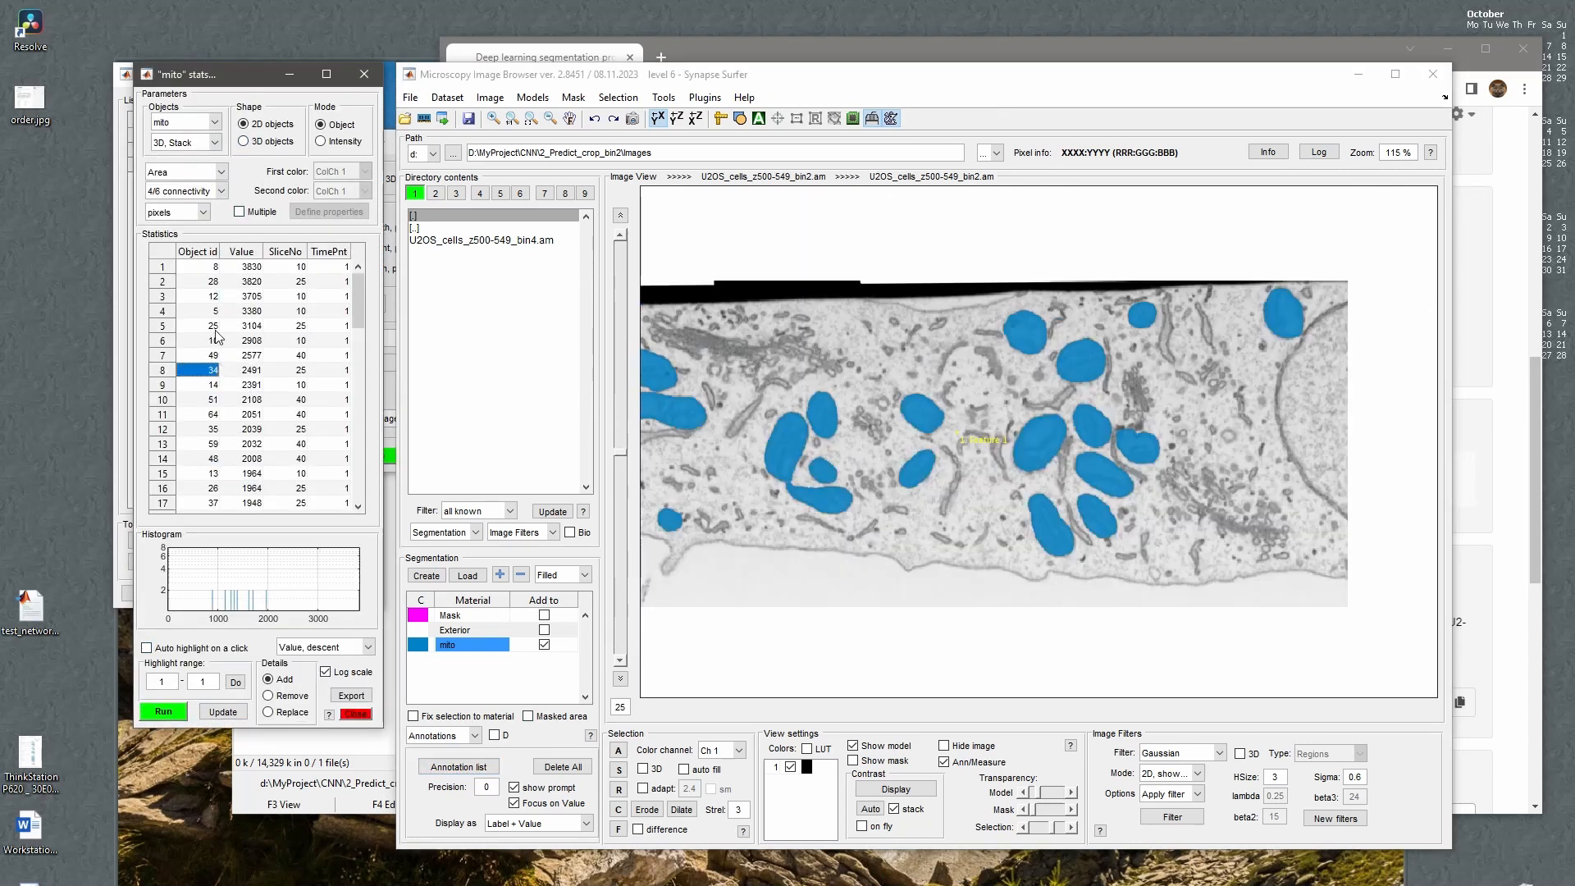
click(243, 269)
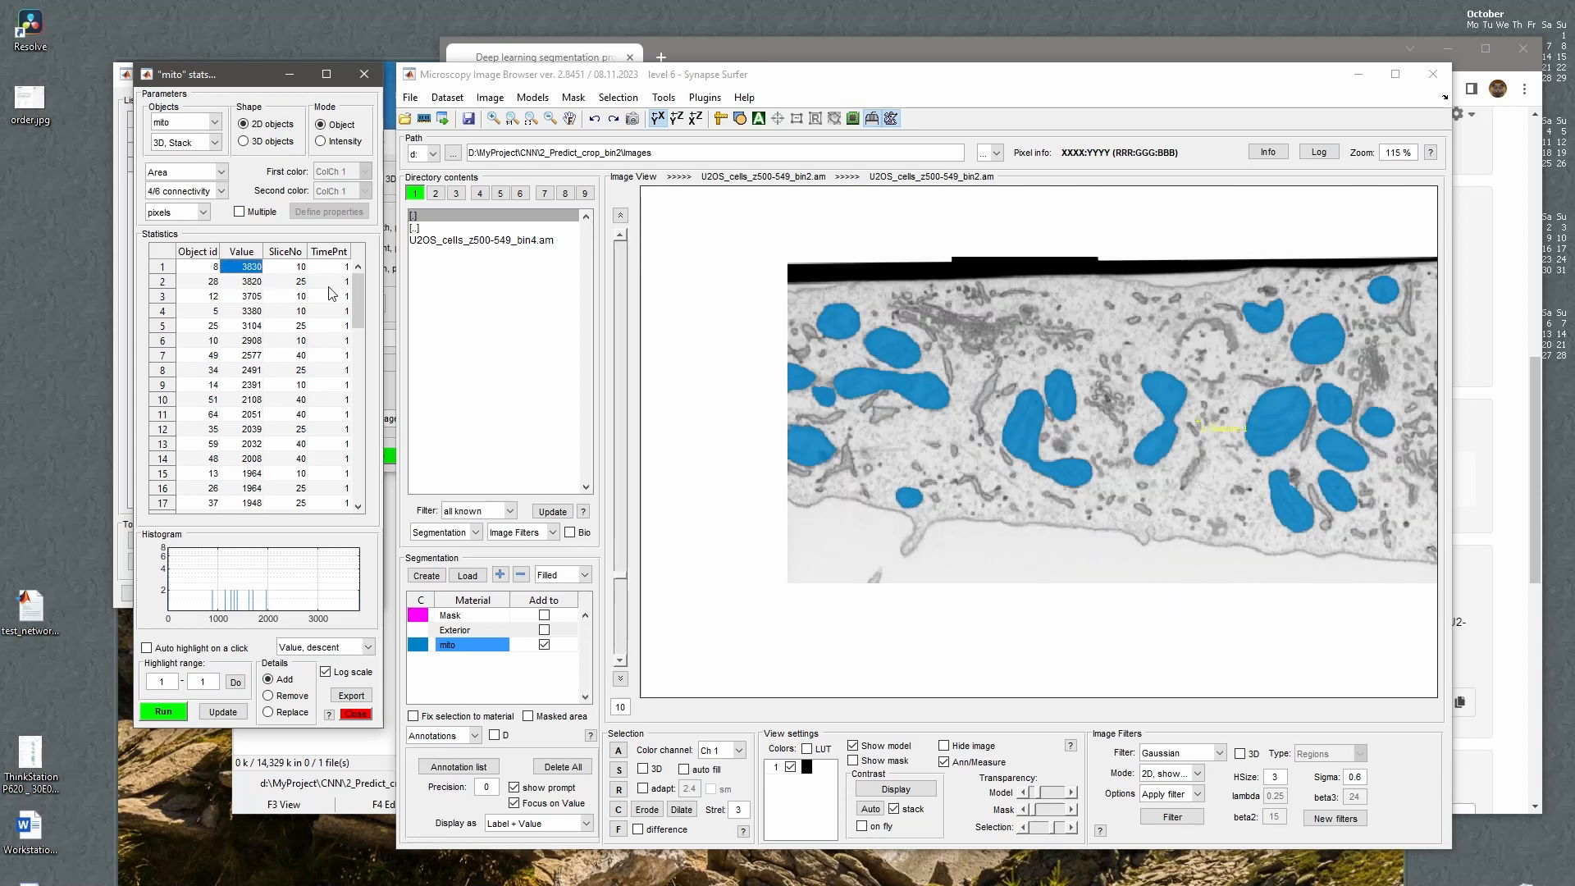
drag(357, 299, 356, 461)
drag(246, 269, 255, 388)
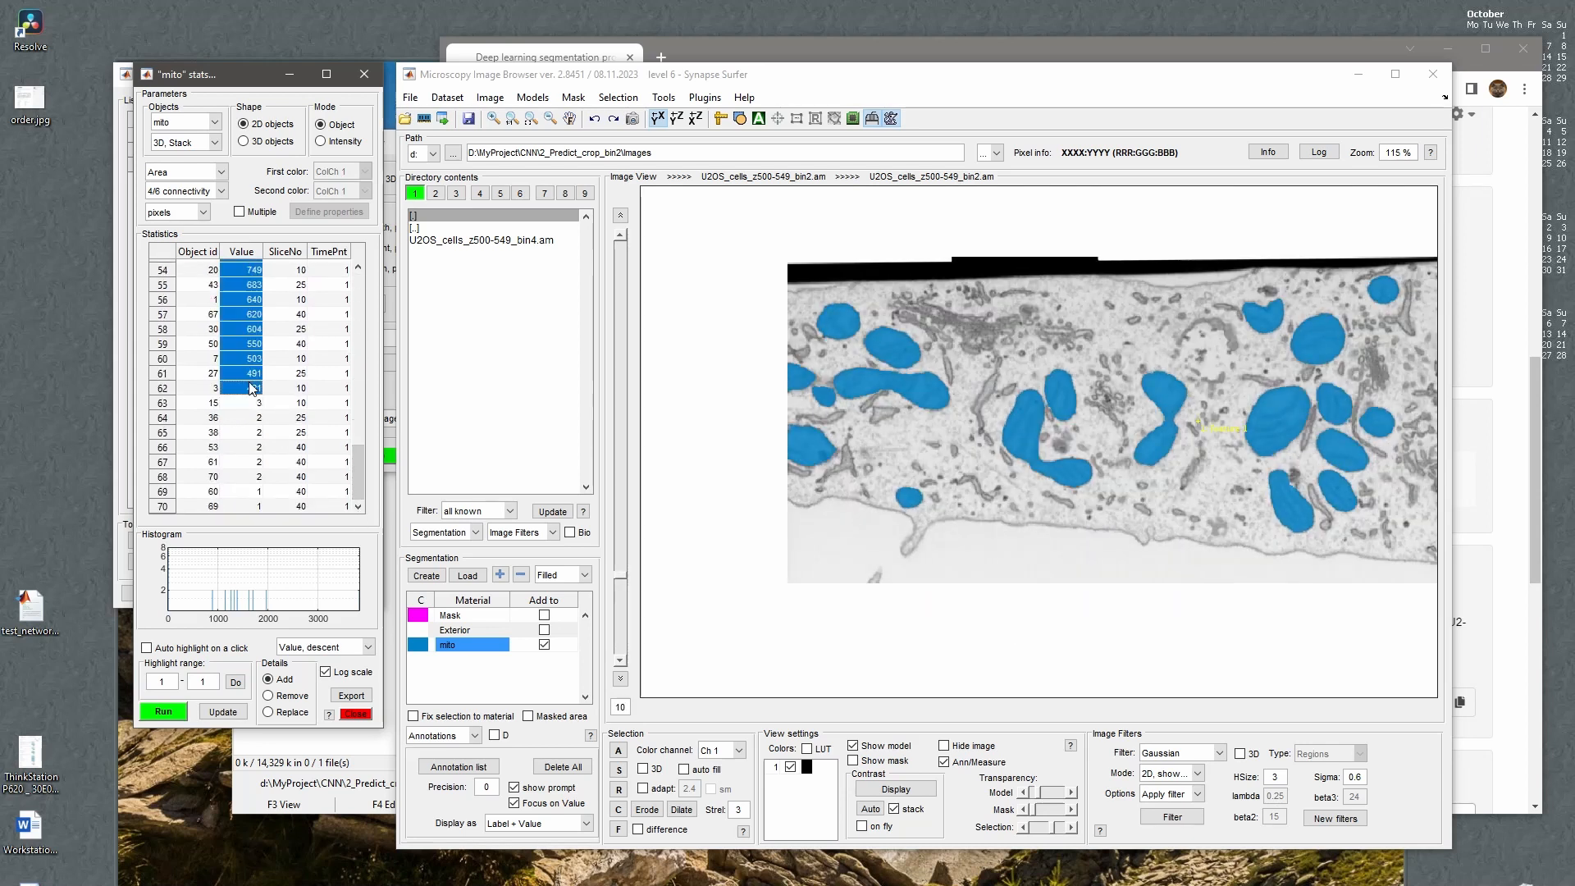
right_click(250, 358)
click(233, 332)
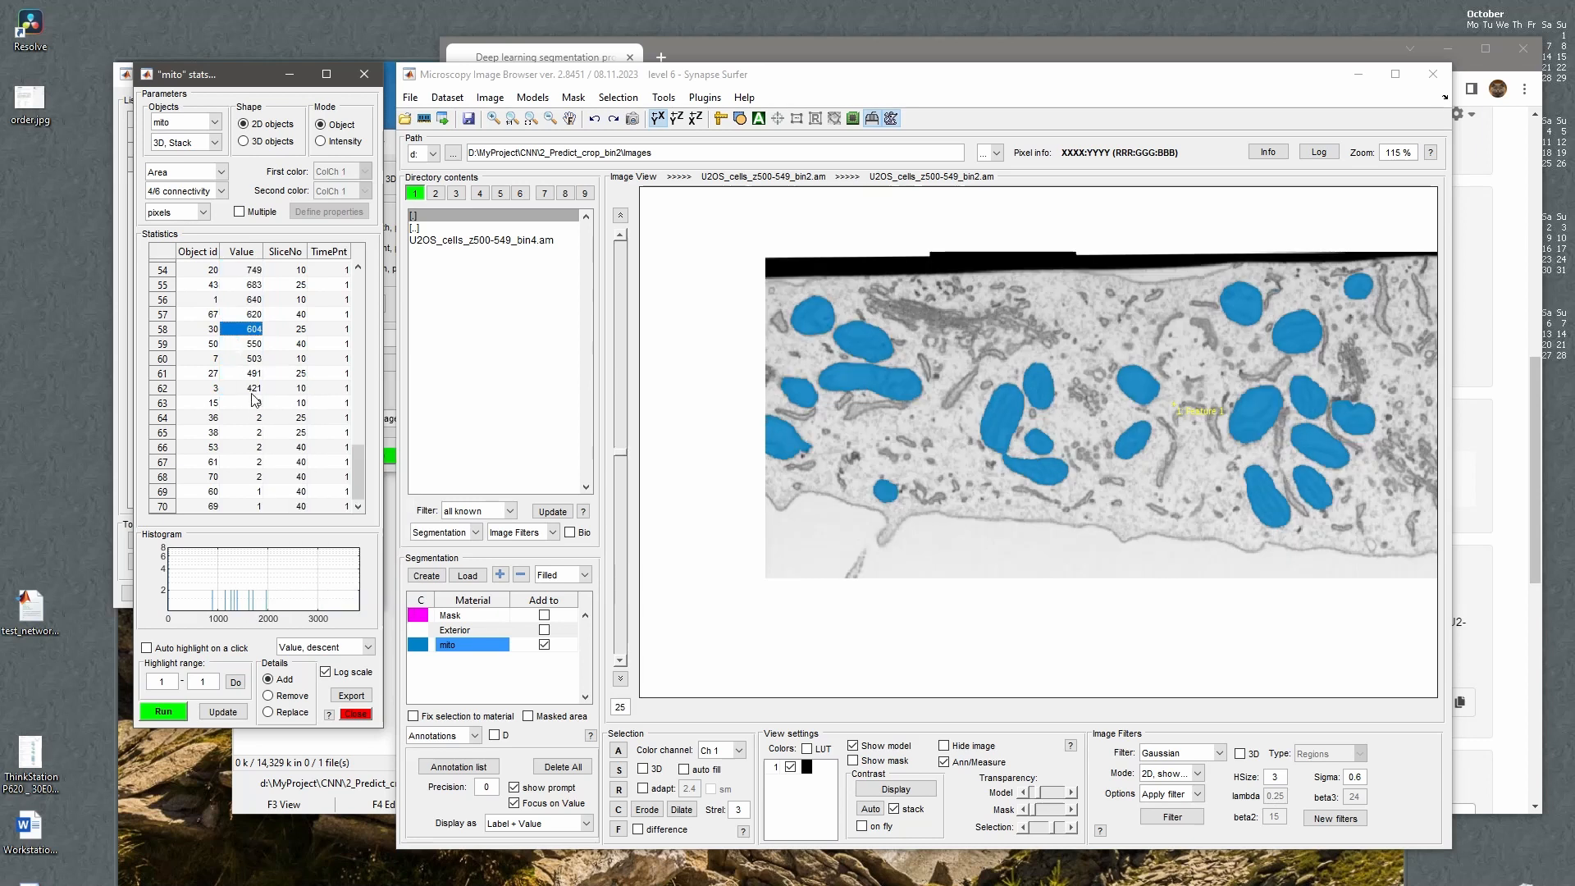
Select the tiny mito objects with areas of 3 pixels or less and remove them from the model.
click(255, 402)
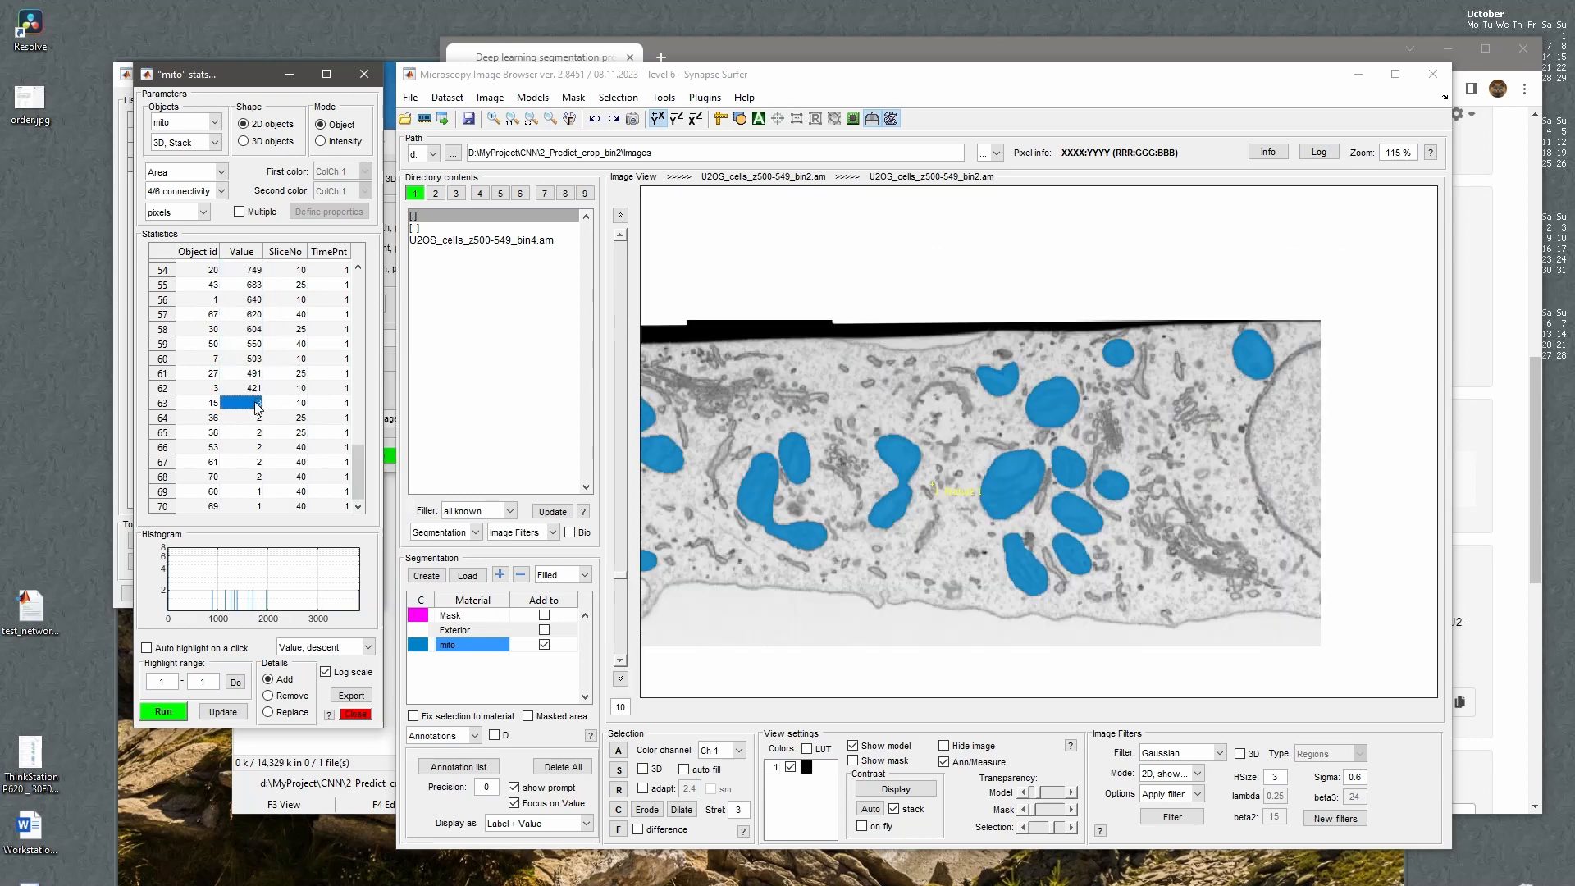
shift+click(257, 507)
right_click(239, 458)
click(269, 469)
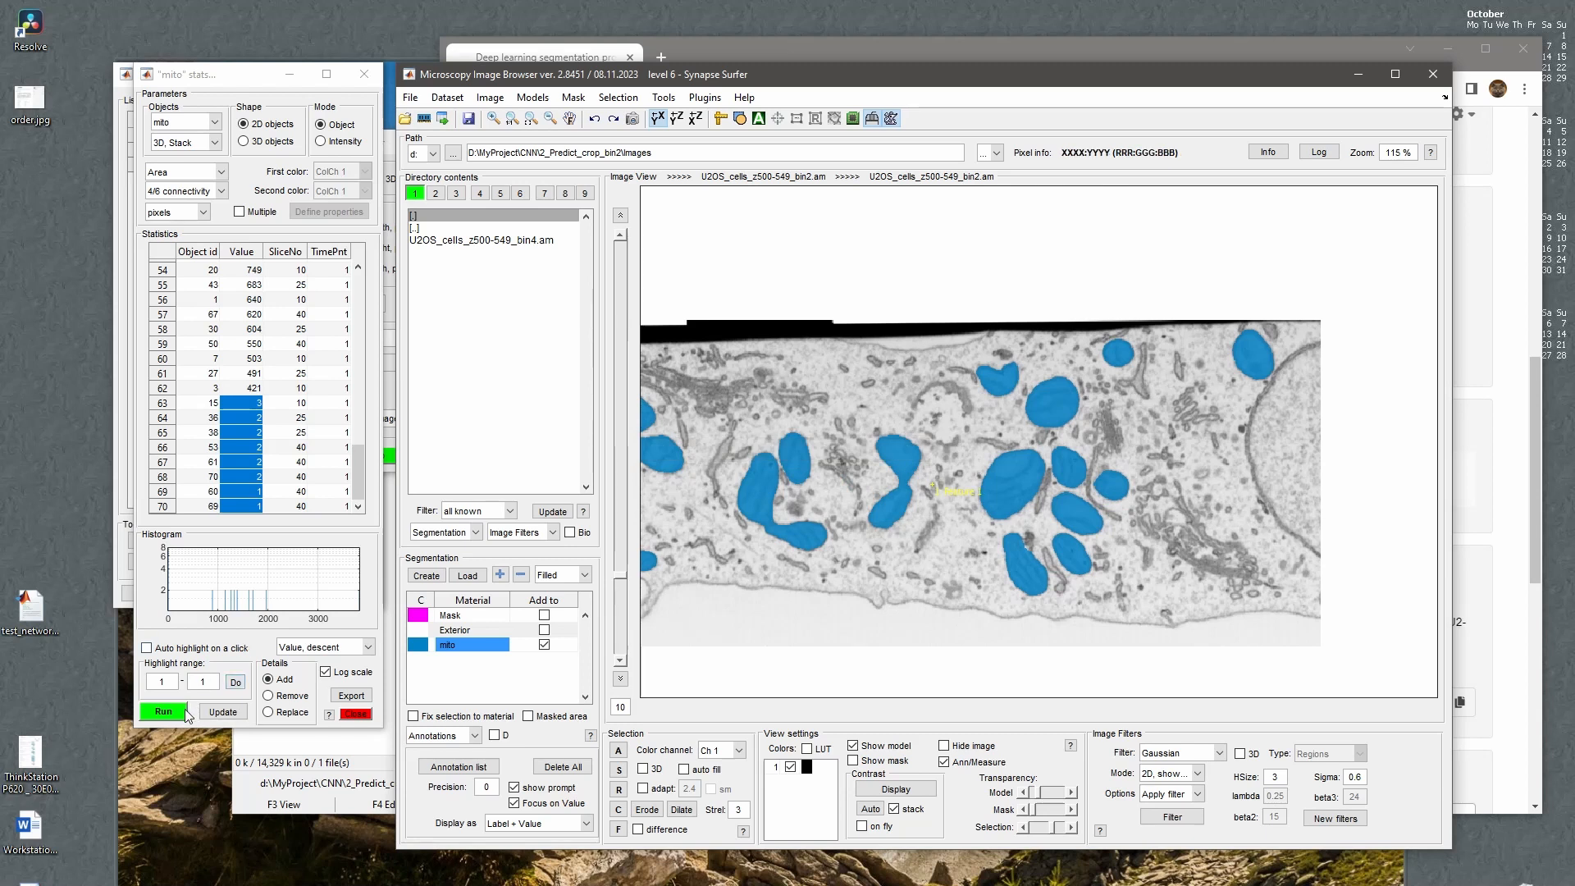
Recalculate the mito statistics, select all listed objects to review the cropping and other operations available for them, and return to the annotation crop settings.
click(163, 711)
click(256, 274)
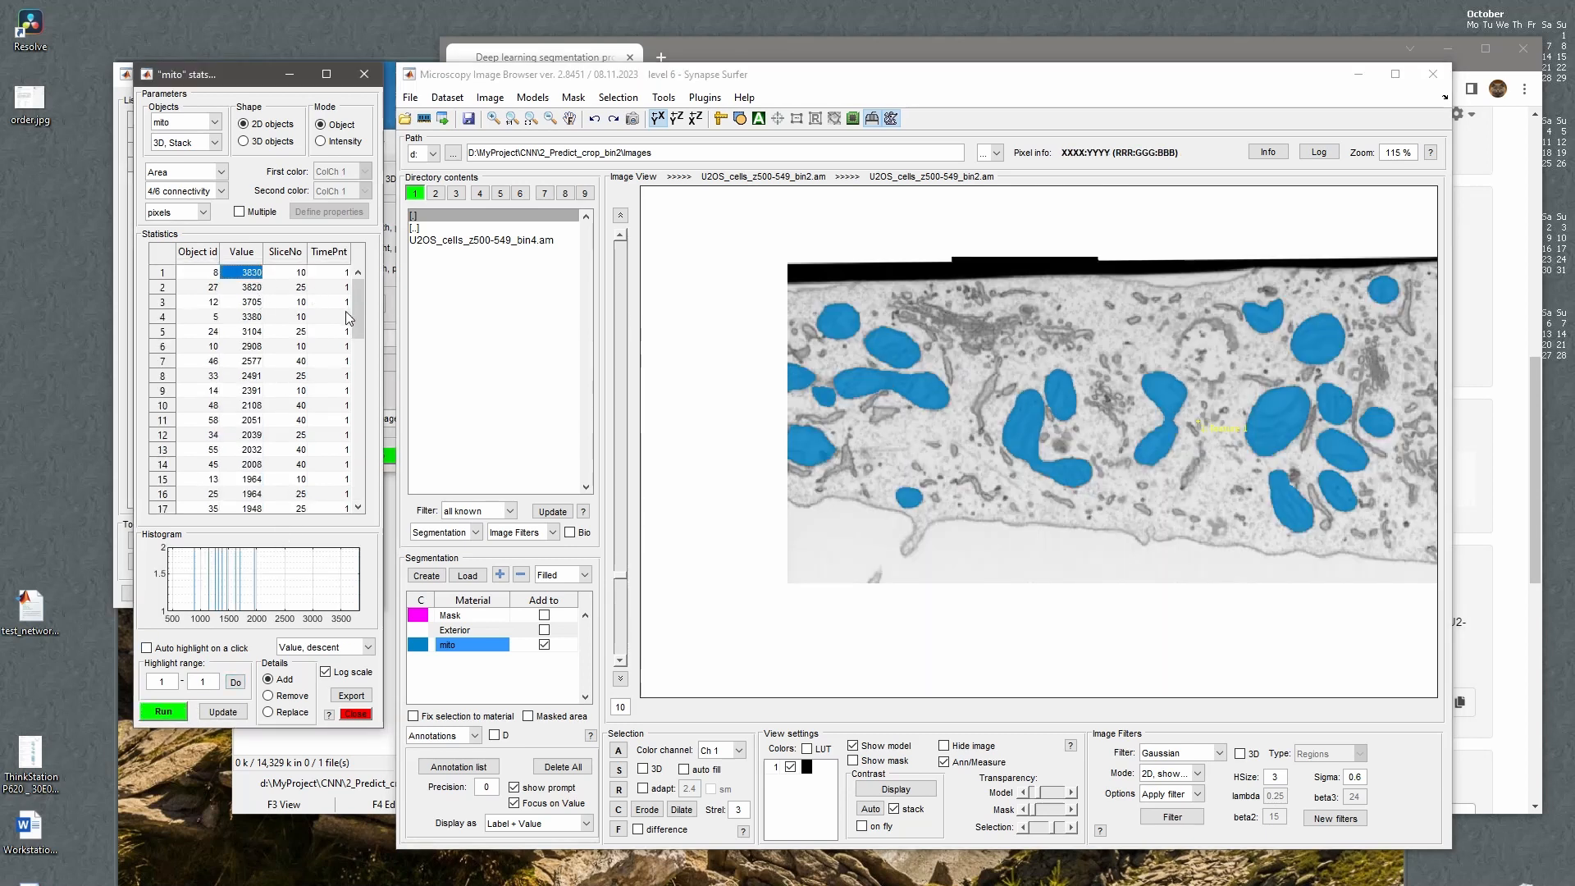
drag(354, 316, 356, 516)
shift+click(259, 509)
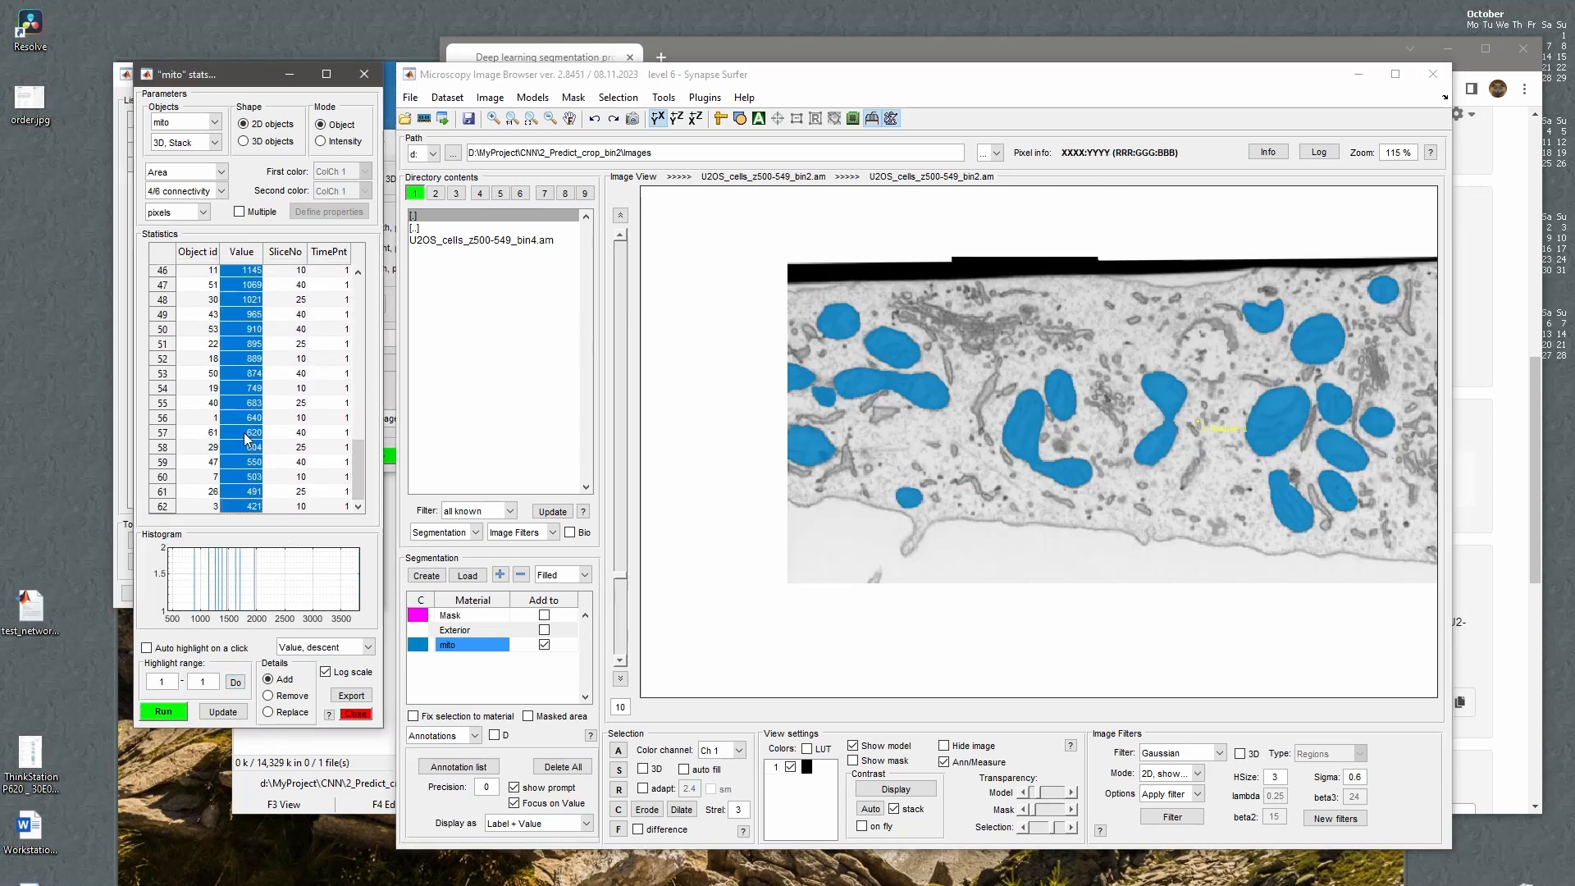
right_click(245, 433)
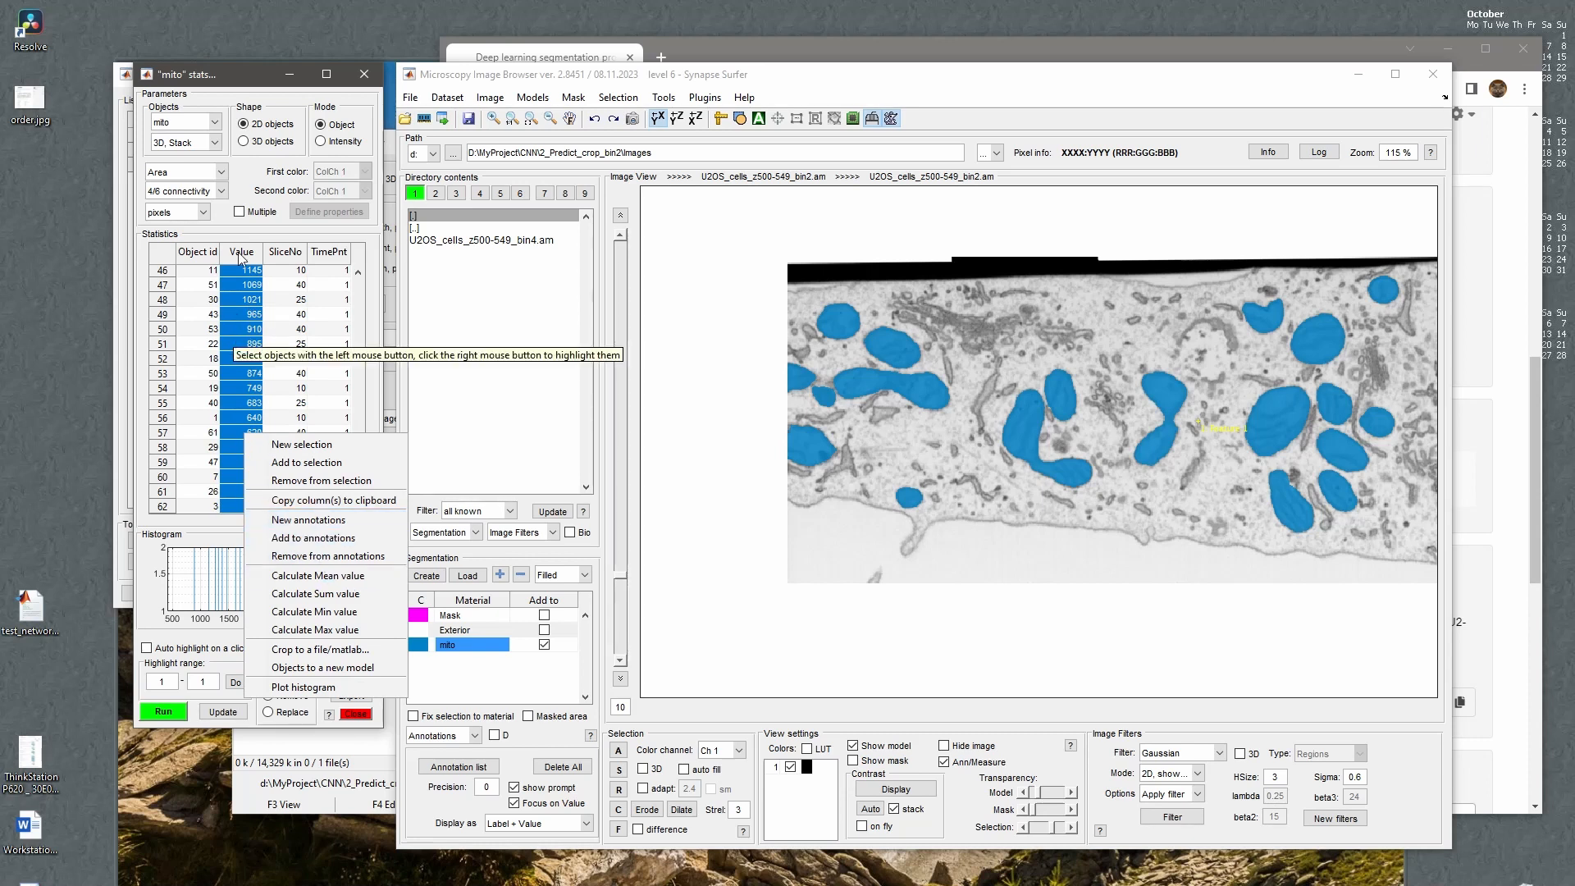
click(320, 649)
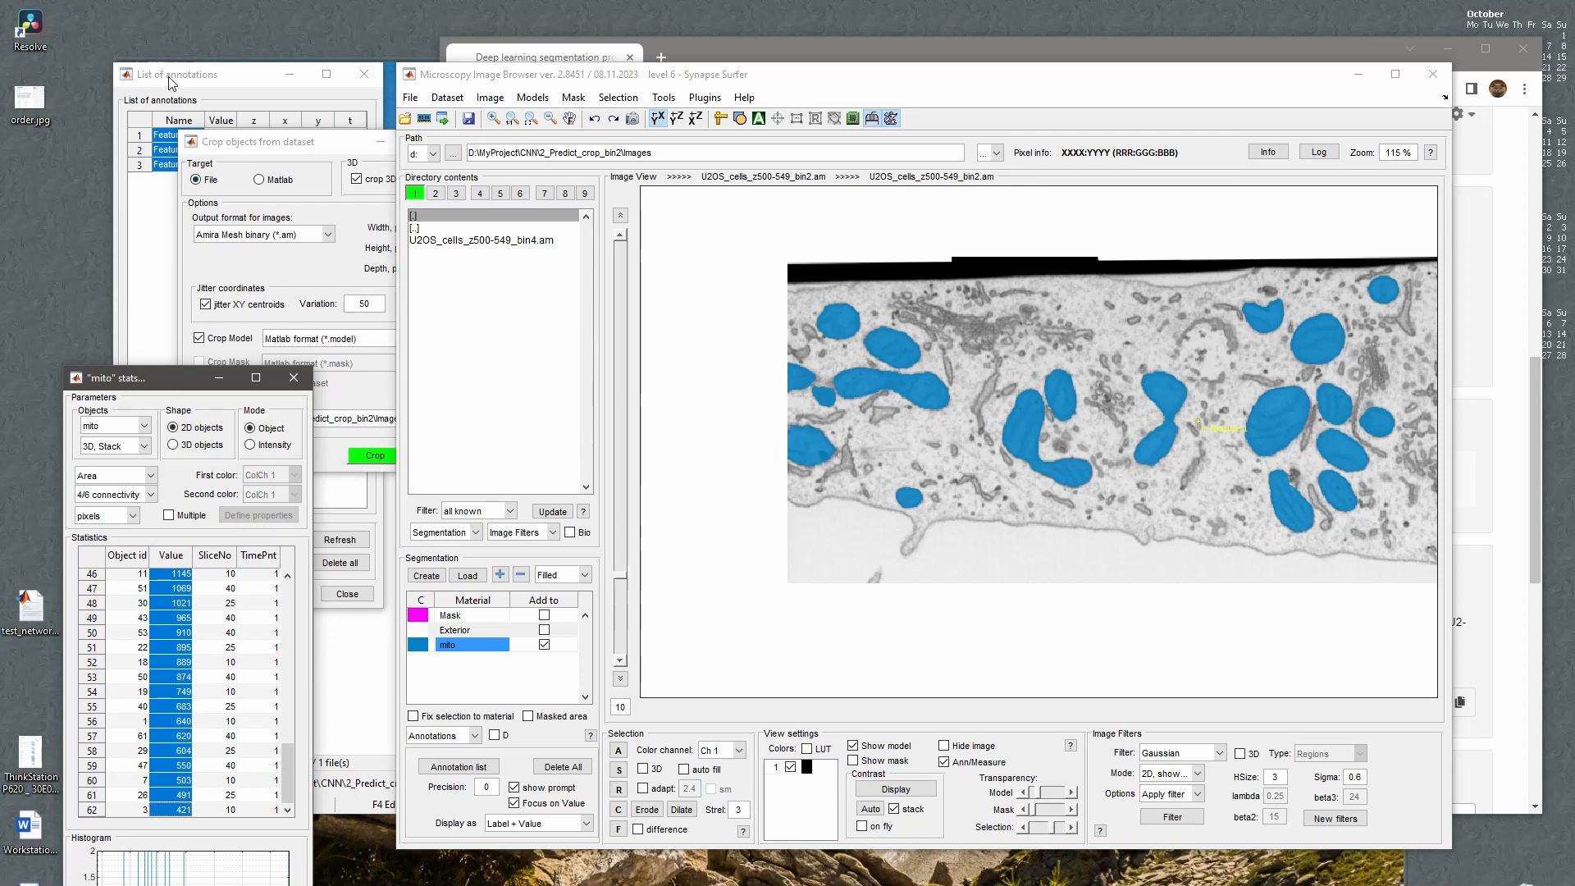
click(292, 378)
drag(296, 148, 213, 137)
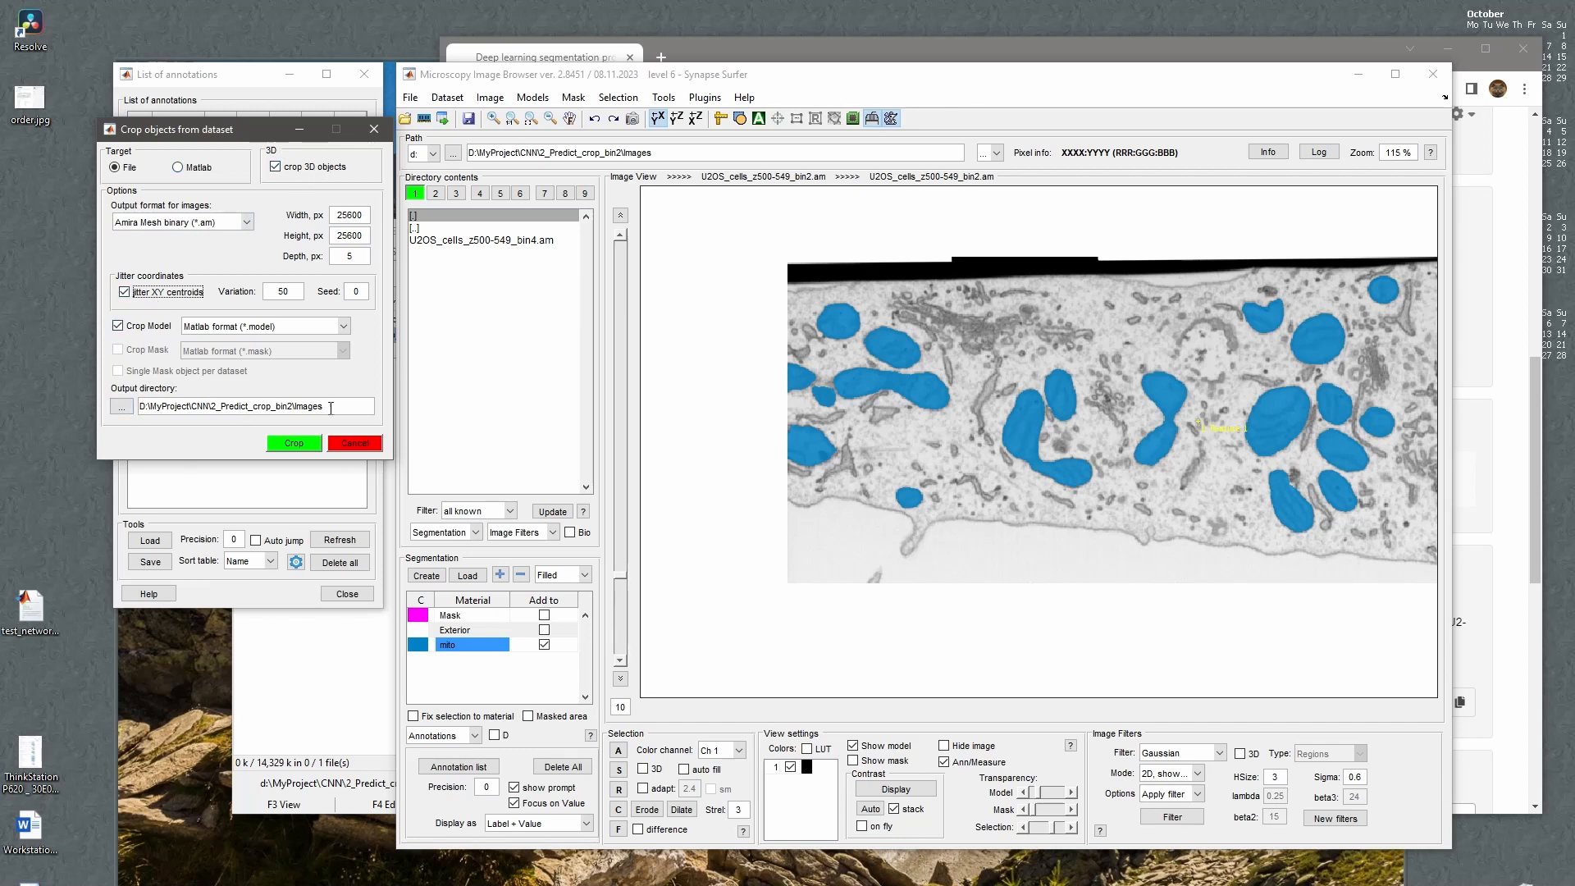
Set the crop output directory to D:\MyProject\CNN\1_Train and crop the annotated patches with the Z coordinate in filenames and all materials exported.
click(121, 406)
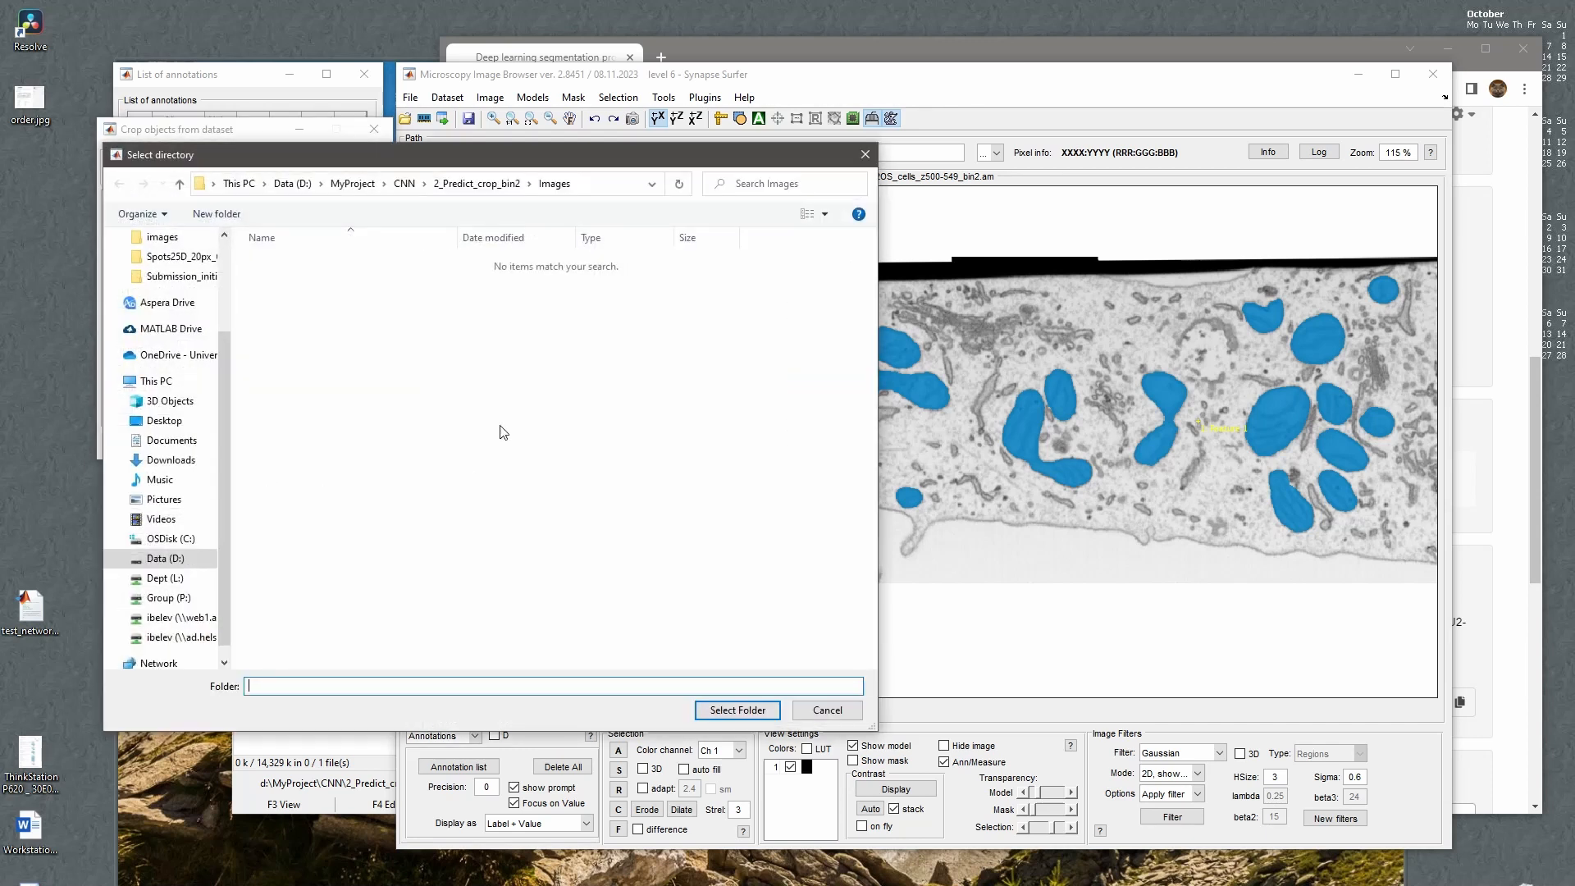
click(401, 185)
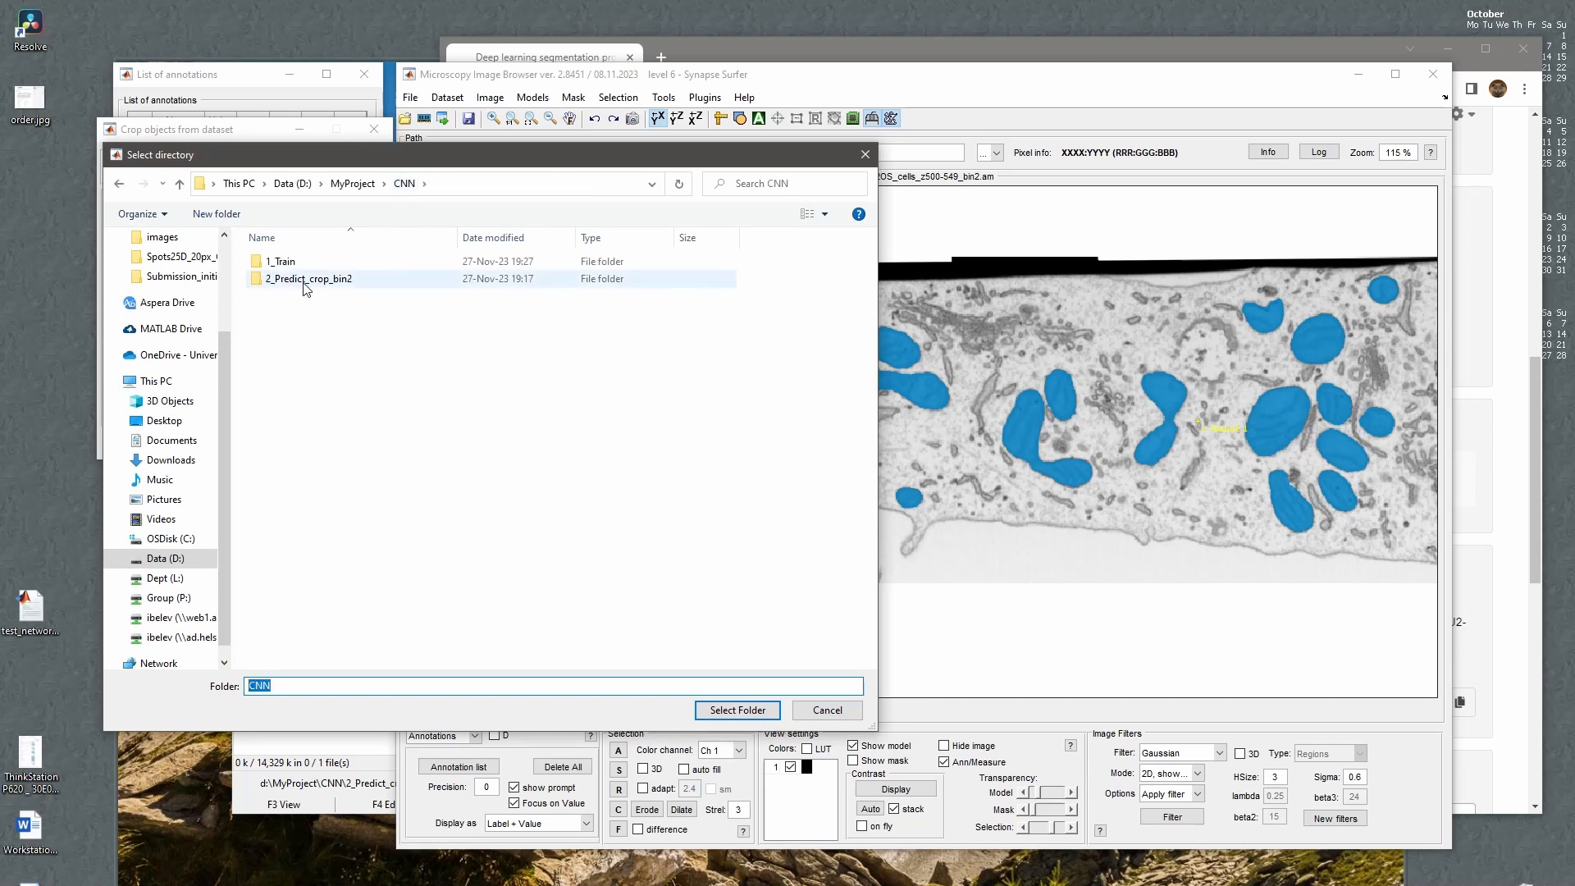
double_click(297, 259)
click(711, 717)
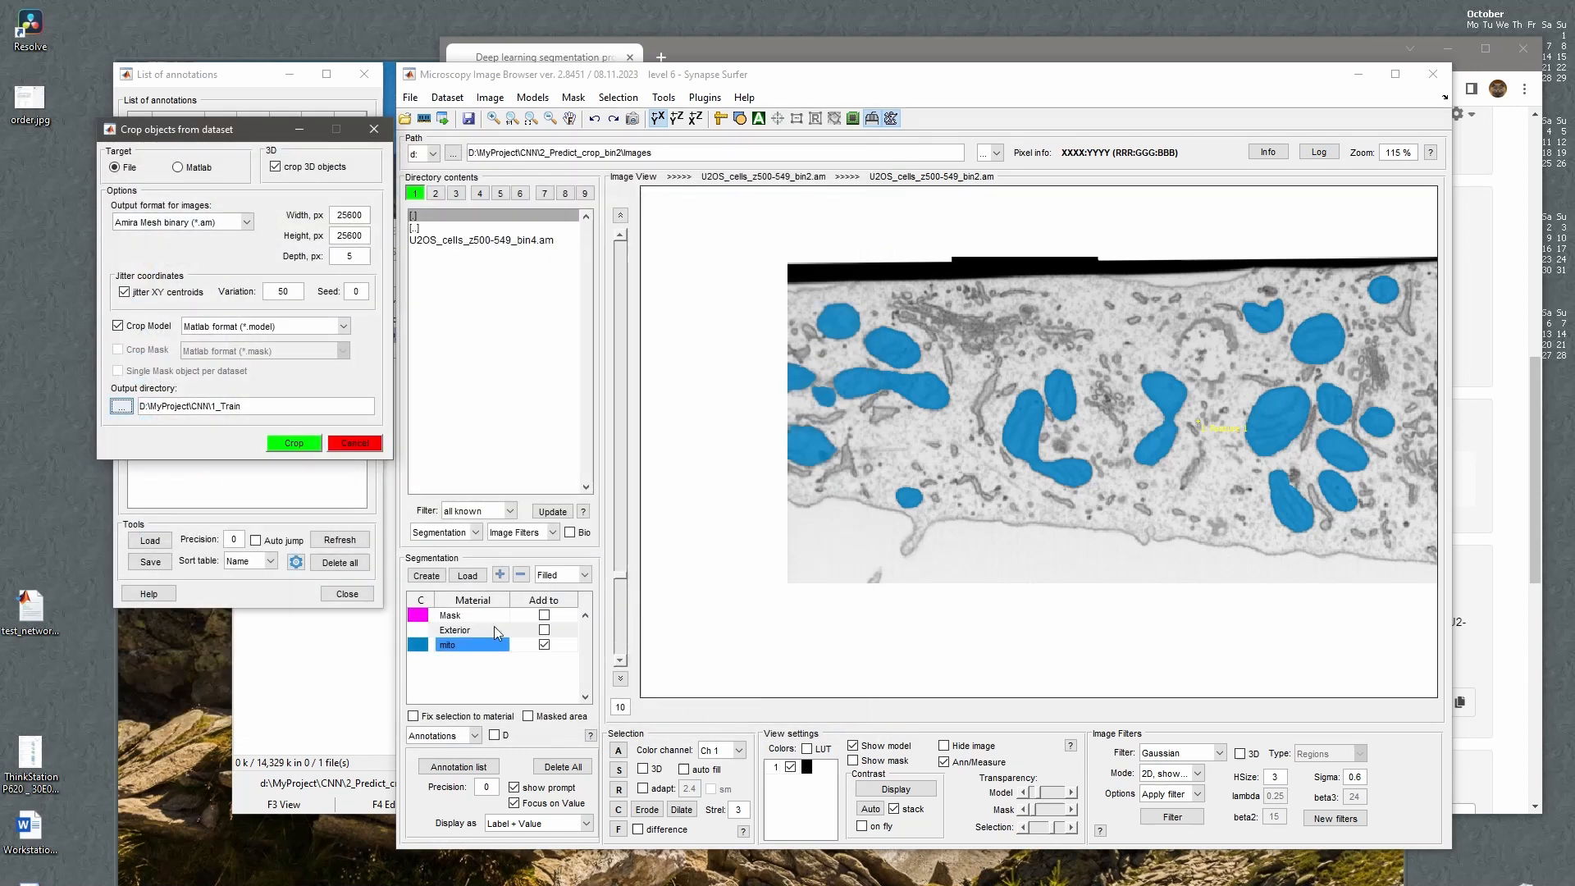
click(297, 444)
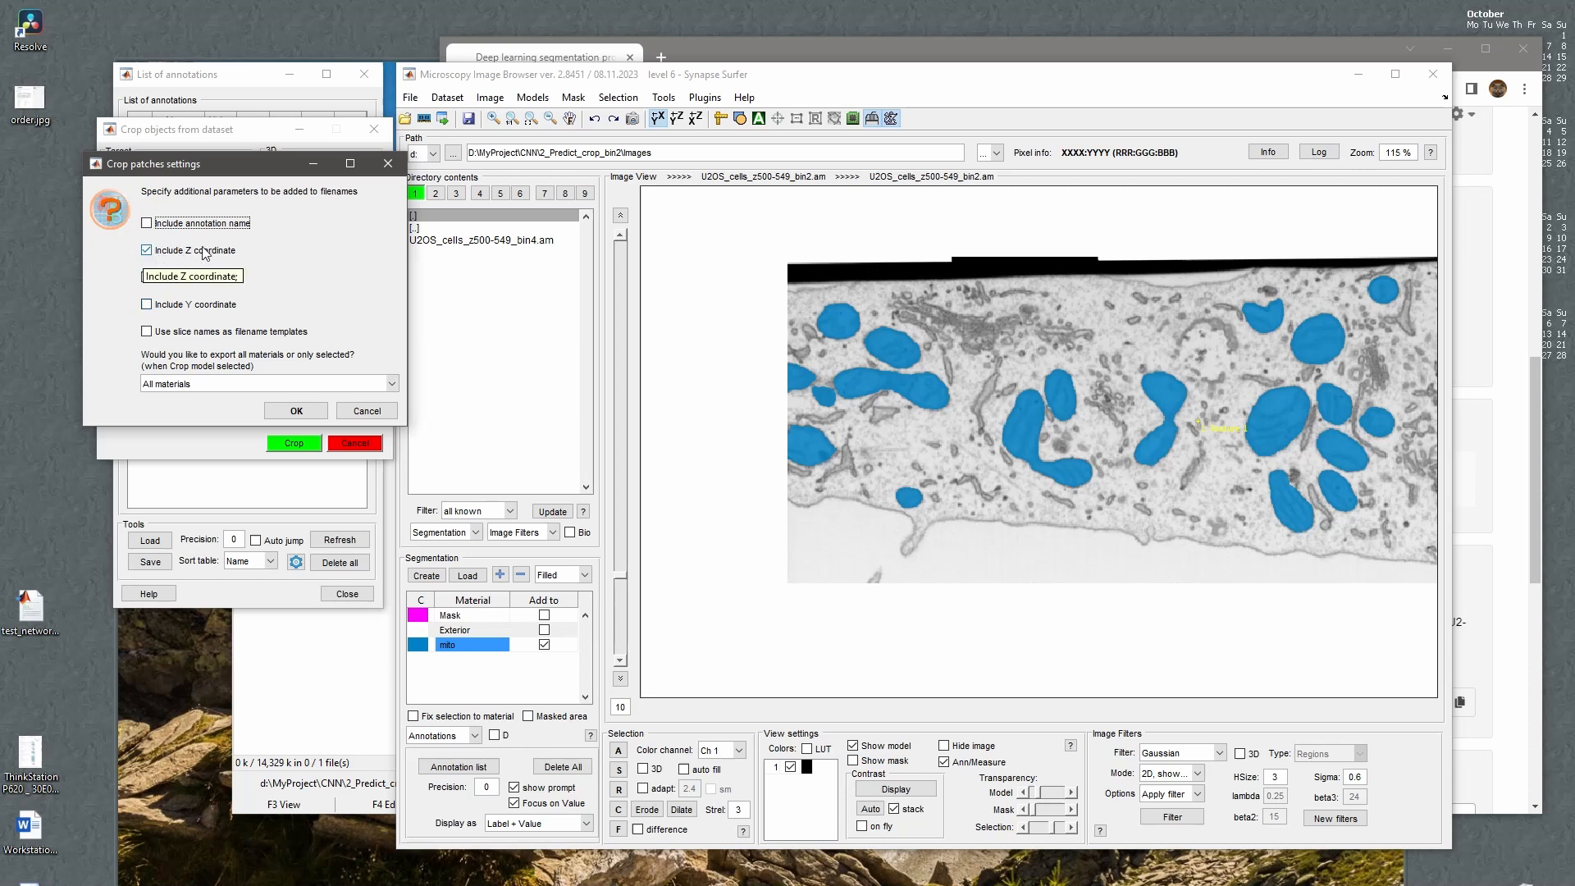
click(296, 411)
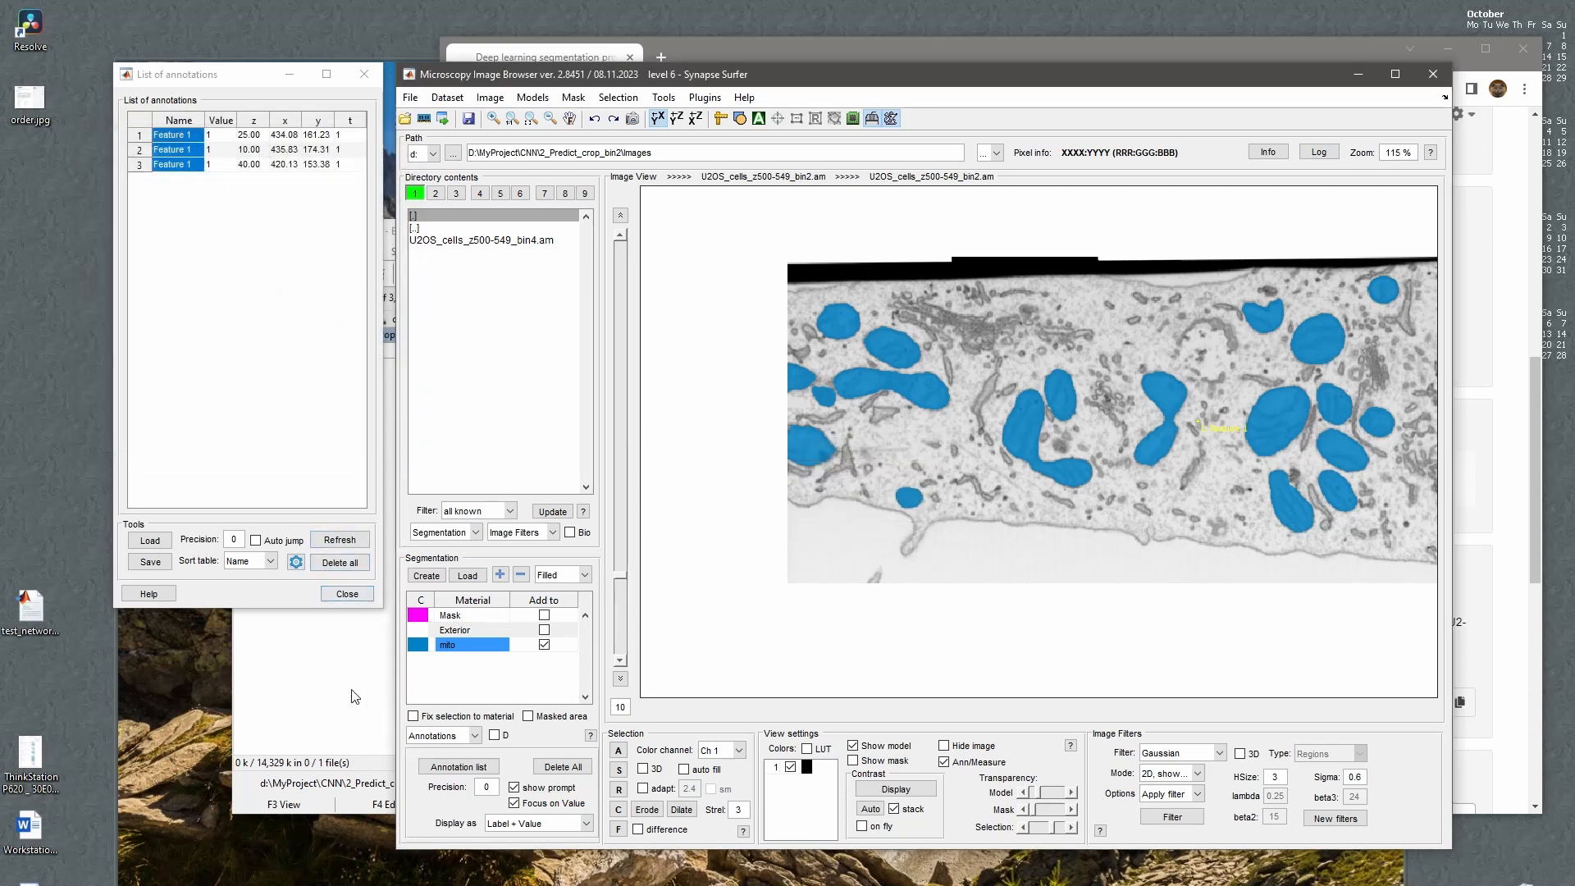
Switch to Total Commander and open the 1_Train folder inside D:\MyProject\CNN.
click(349, 700)
key(Tab)
key(BackSpace)
key(BackSpace)
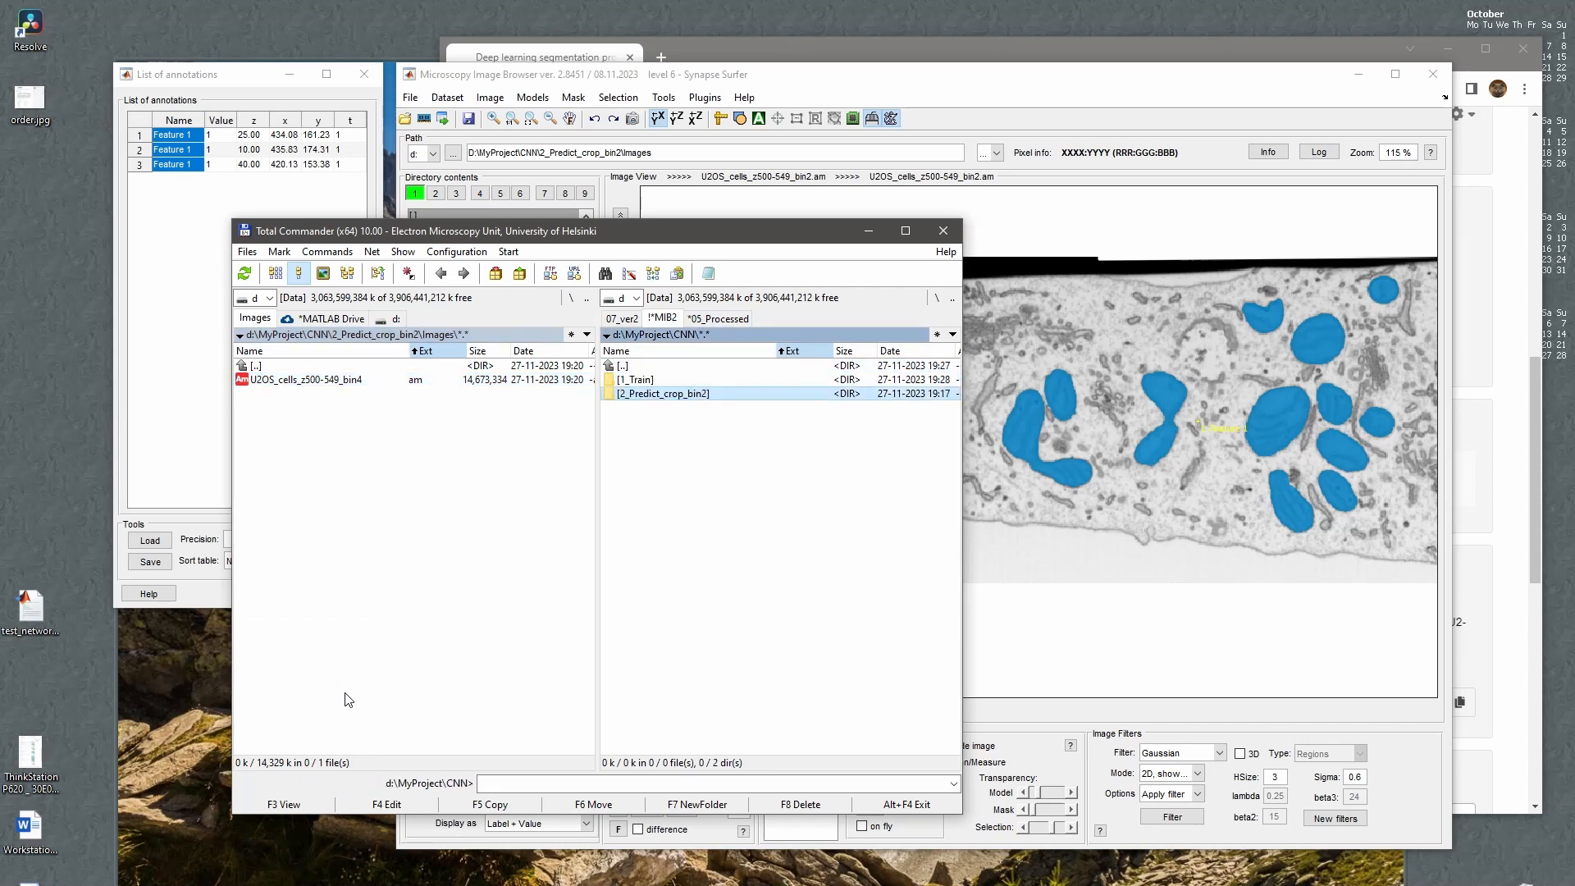
key(Up)
key(Return)
key(Down)
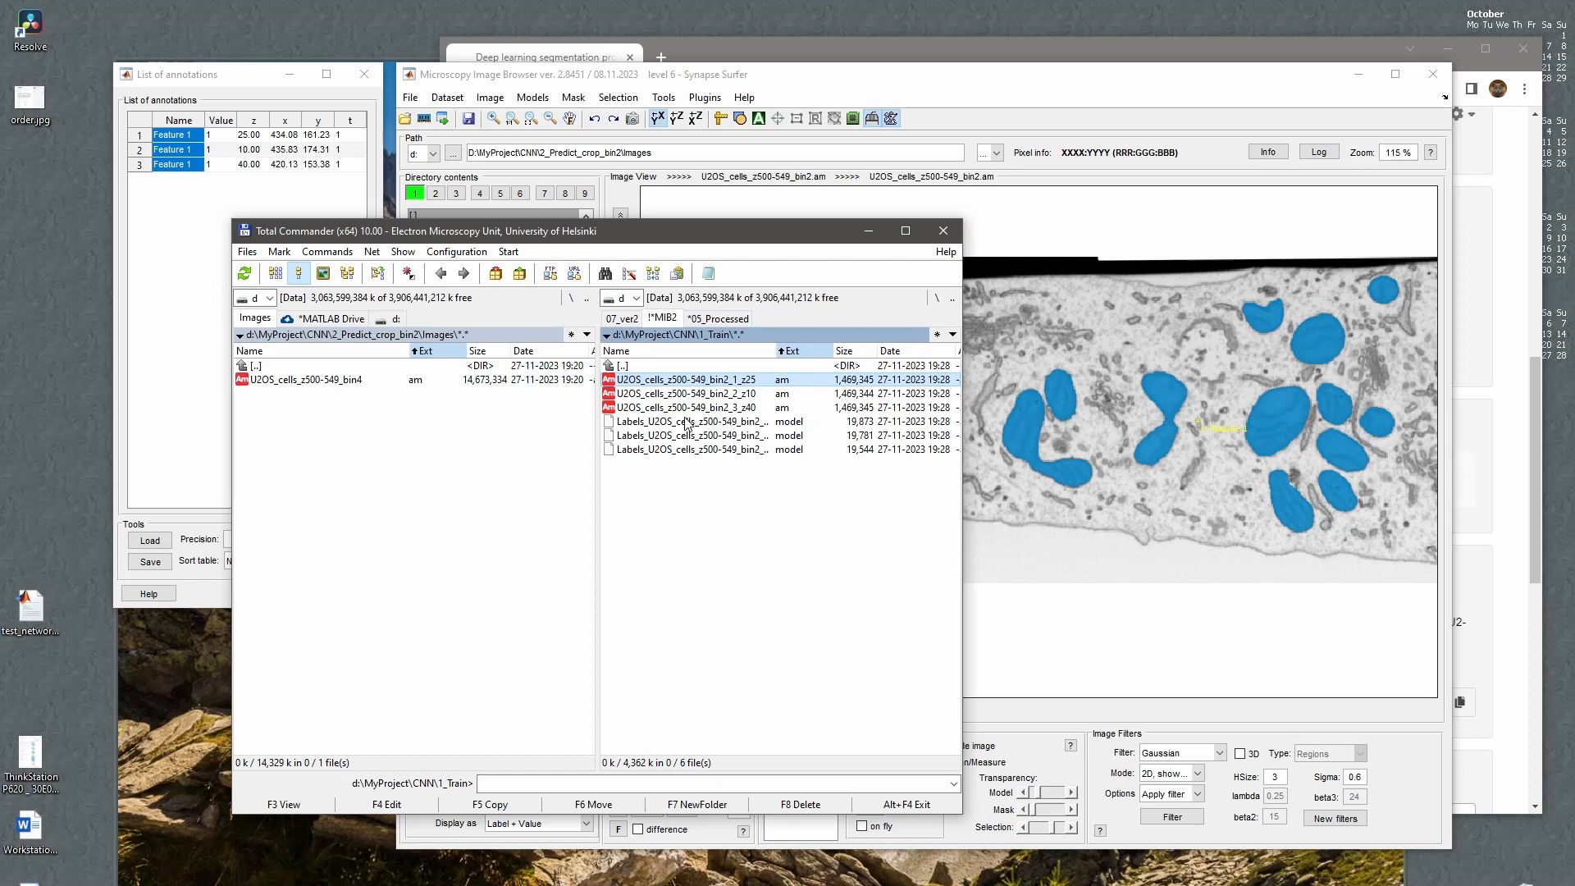
Examine the cropped image and label files in 1_Train, widening the name column to read the full model filenames.
key(Down)
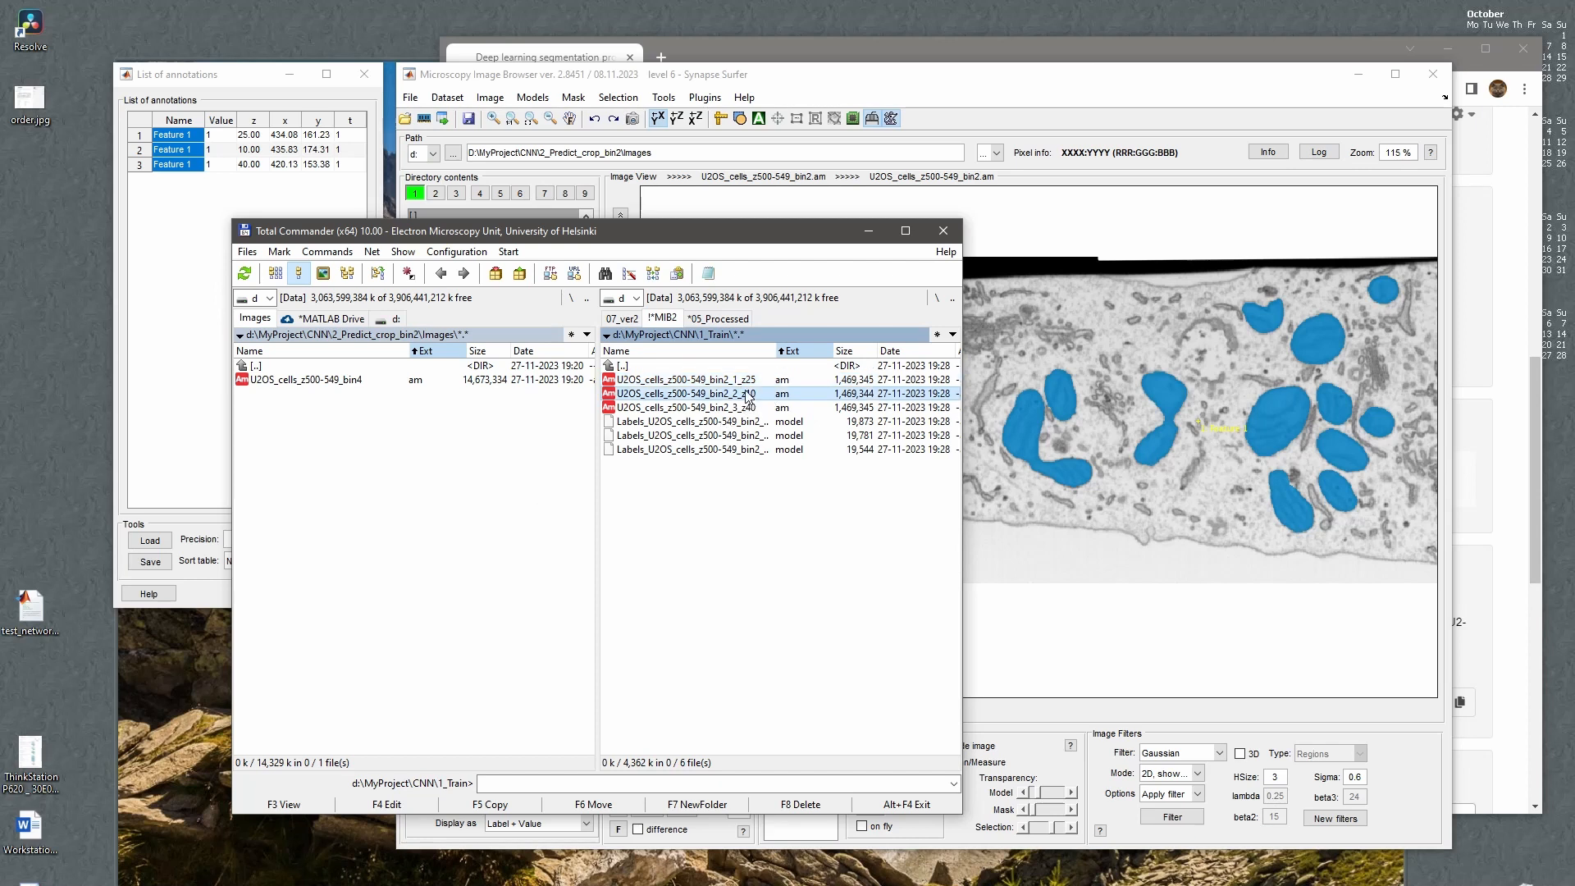
key(Up)
key(Down)
key(Down)
key(Up)
key(Up)
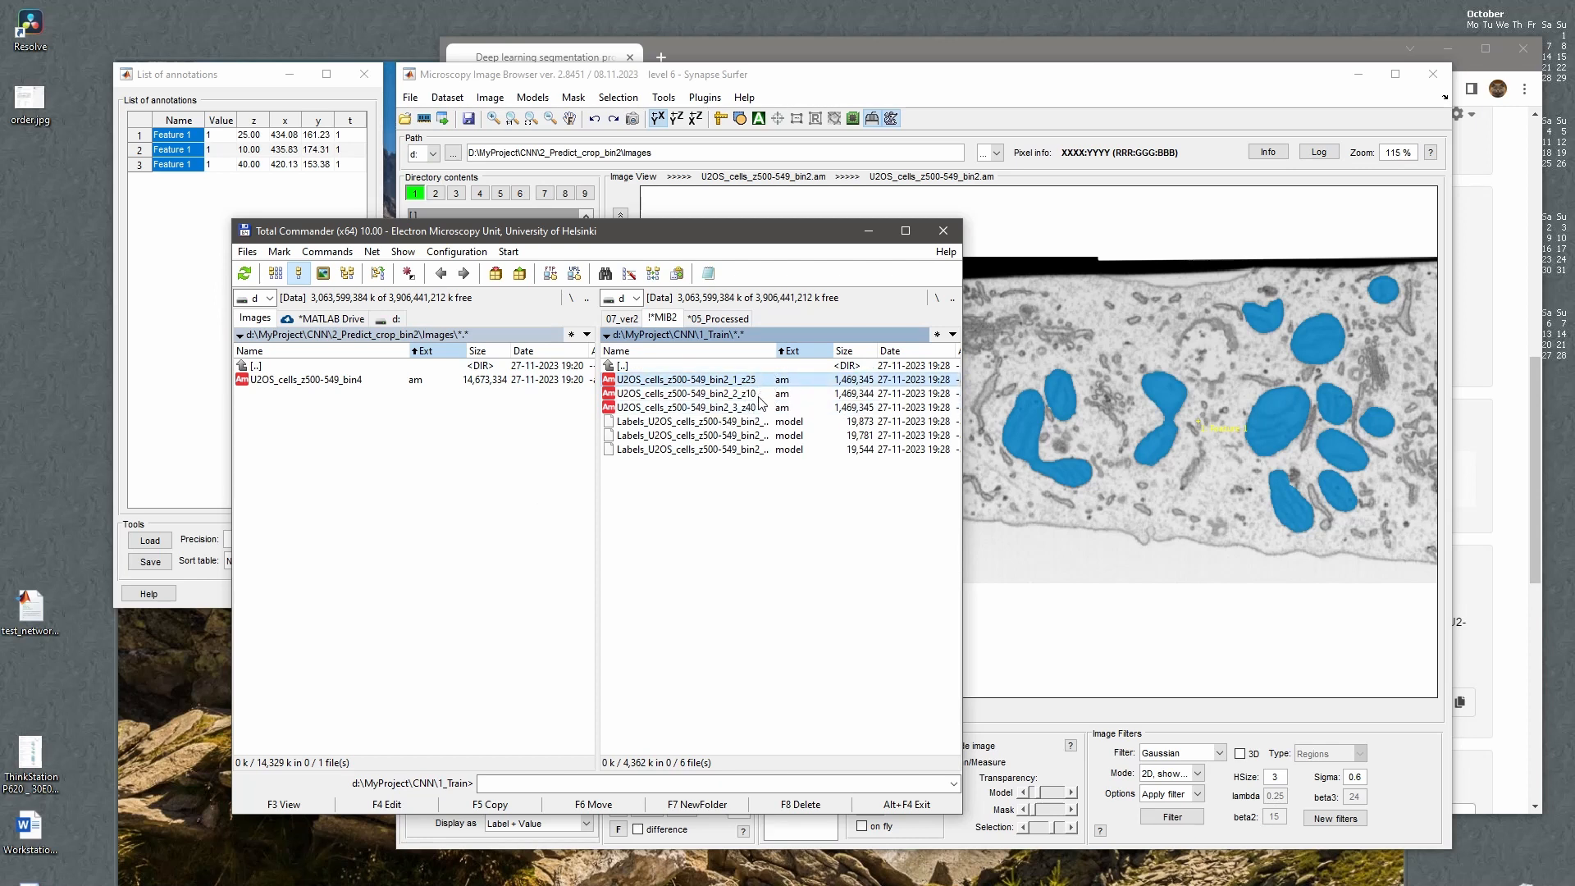
key(Down)
key(Down)
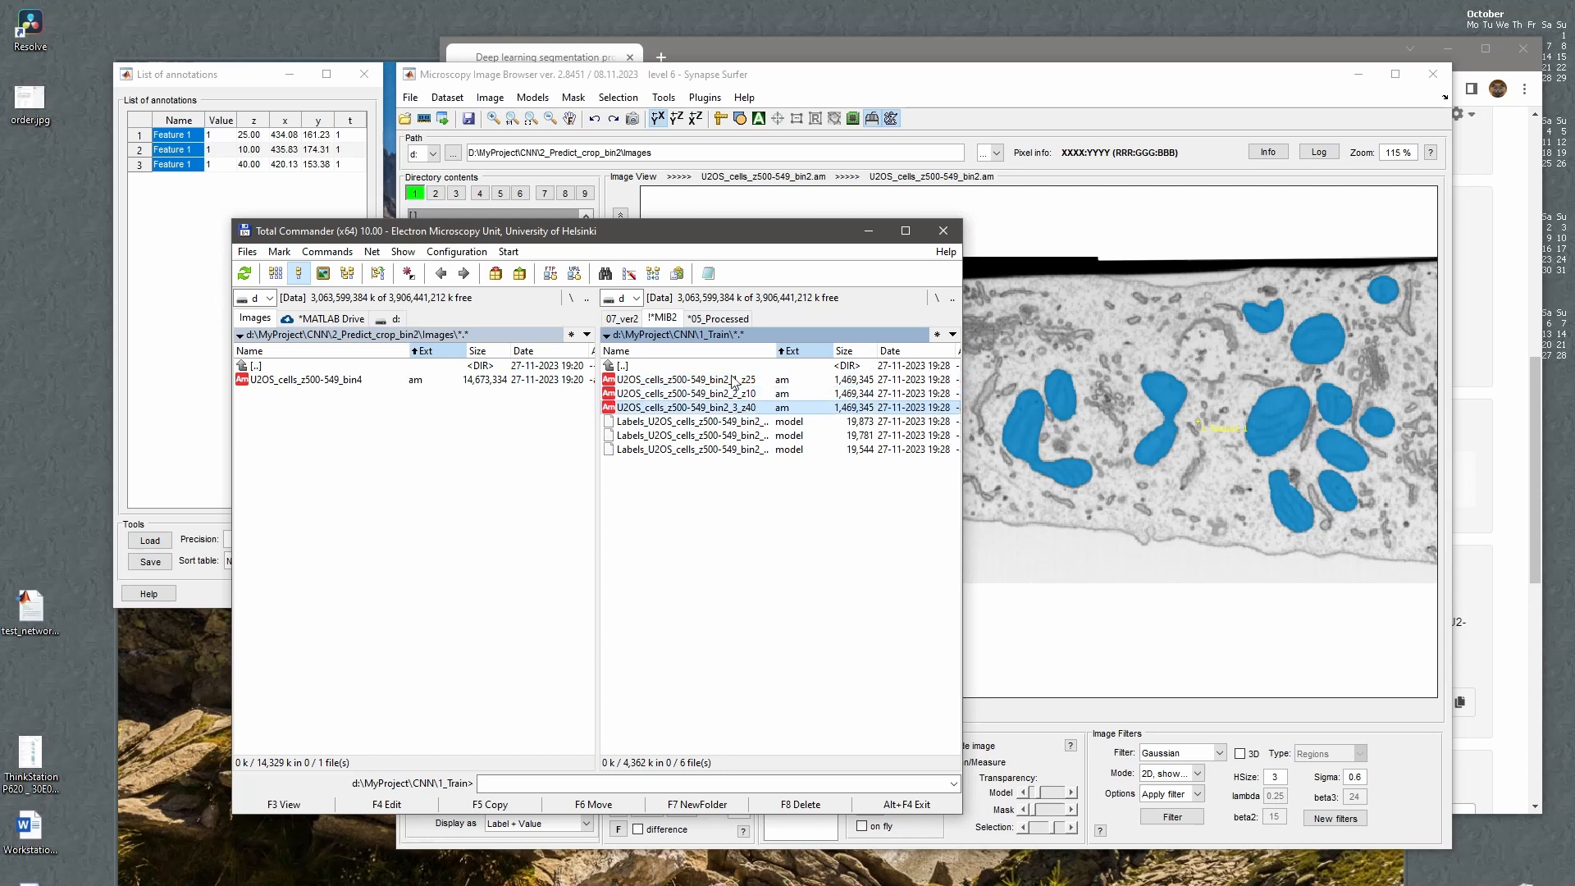
key(Down)
drag(777, 351, 834, 351)
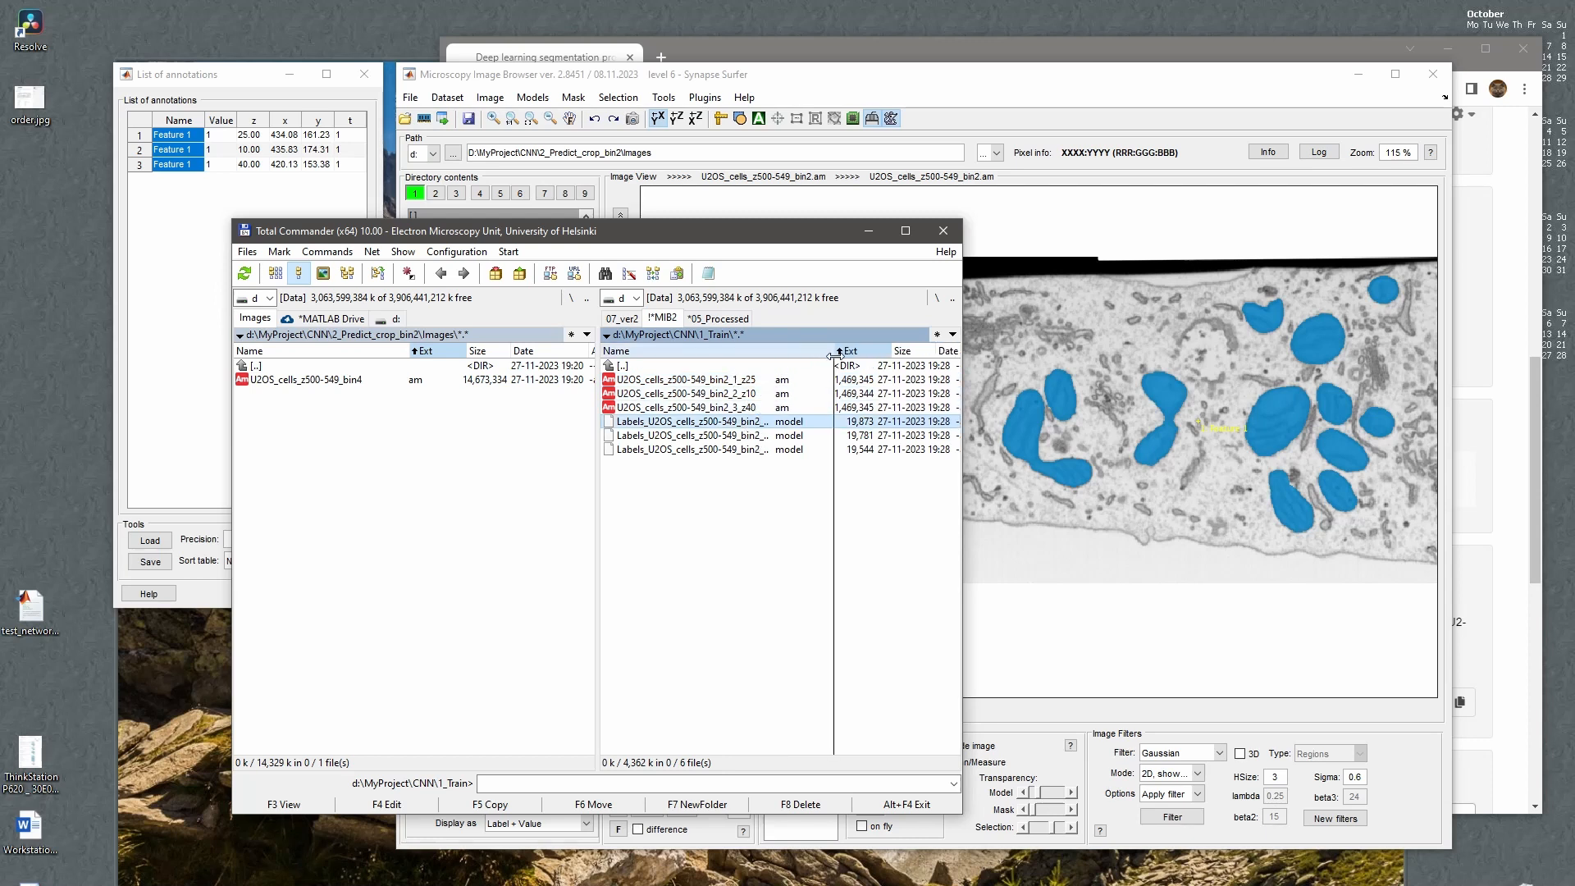
click(761, 436)
click(745, 421)
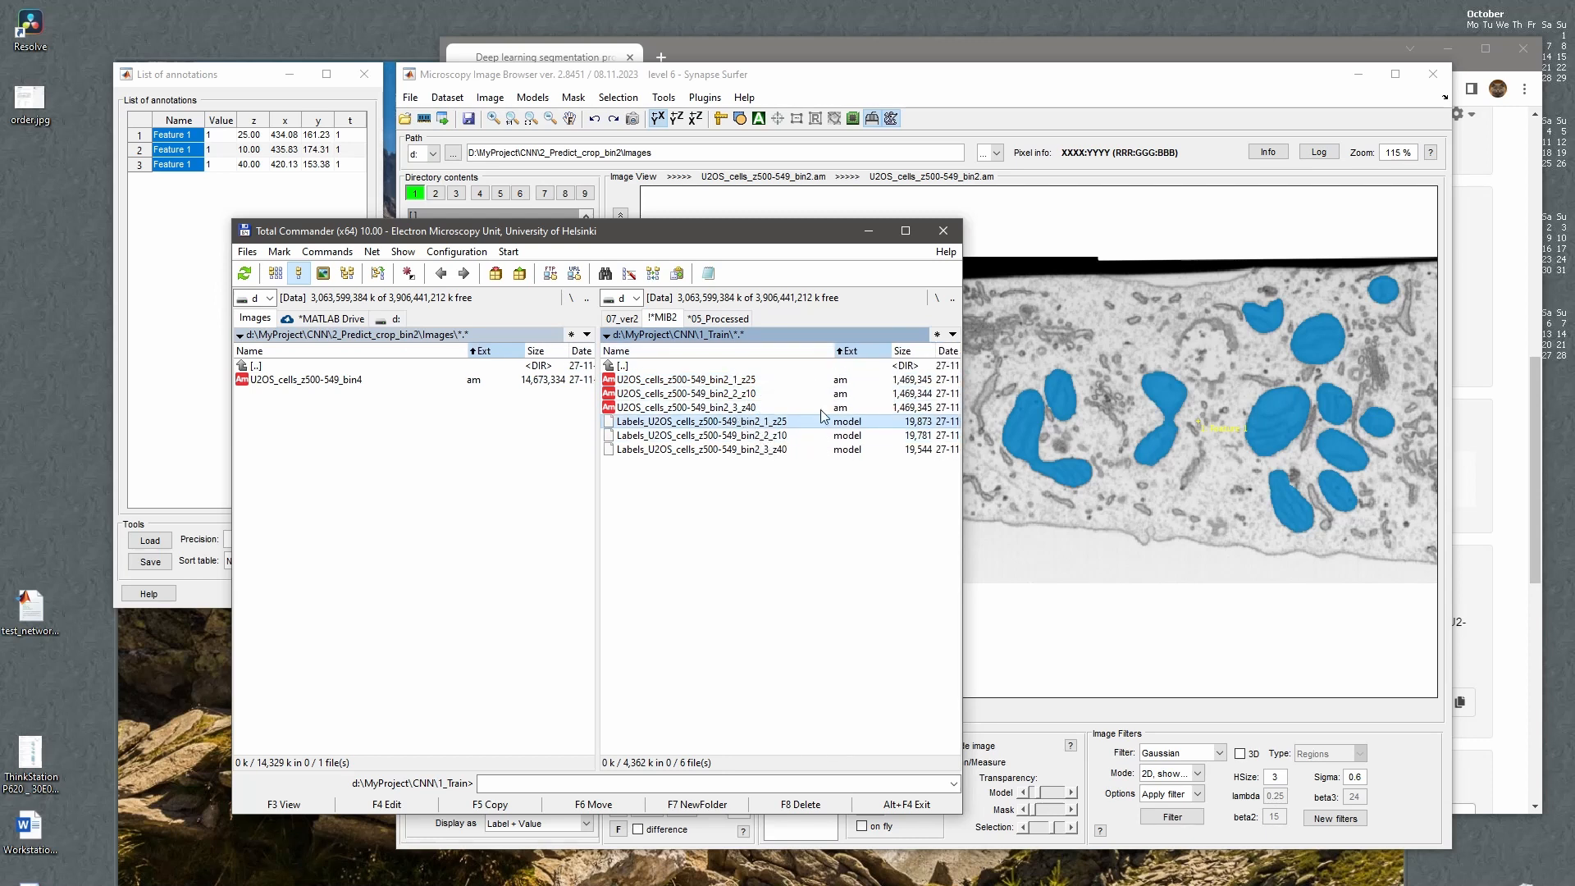
Move the file manager off the image view and load the cropped patch U2OS_cells_z500-549_bin2_1_z25 into Microscopy Image Browser.
drag(696, 238, 524, 306)
click(562, 461)
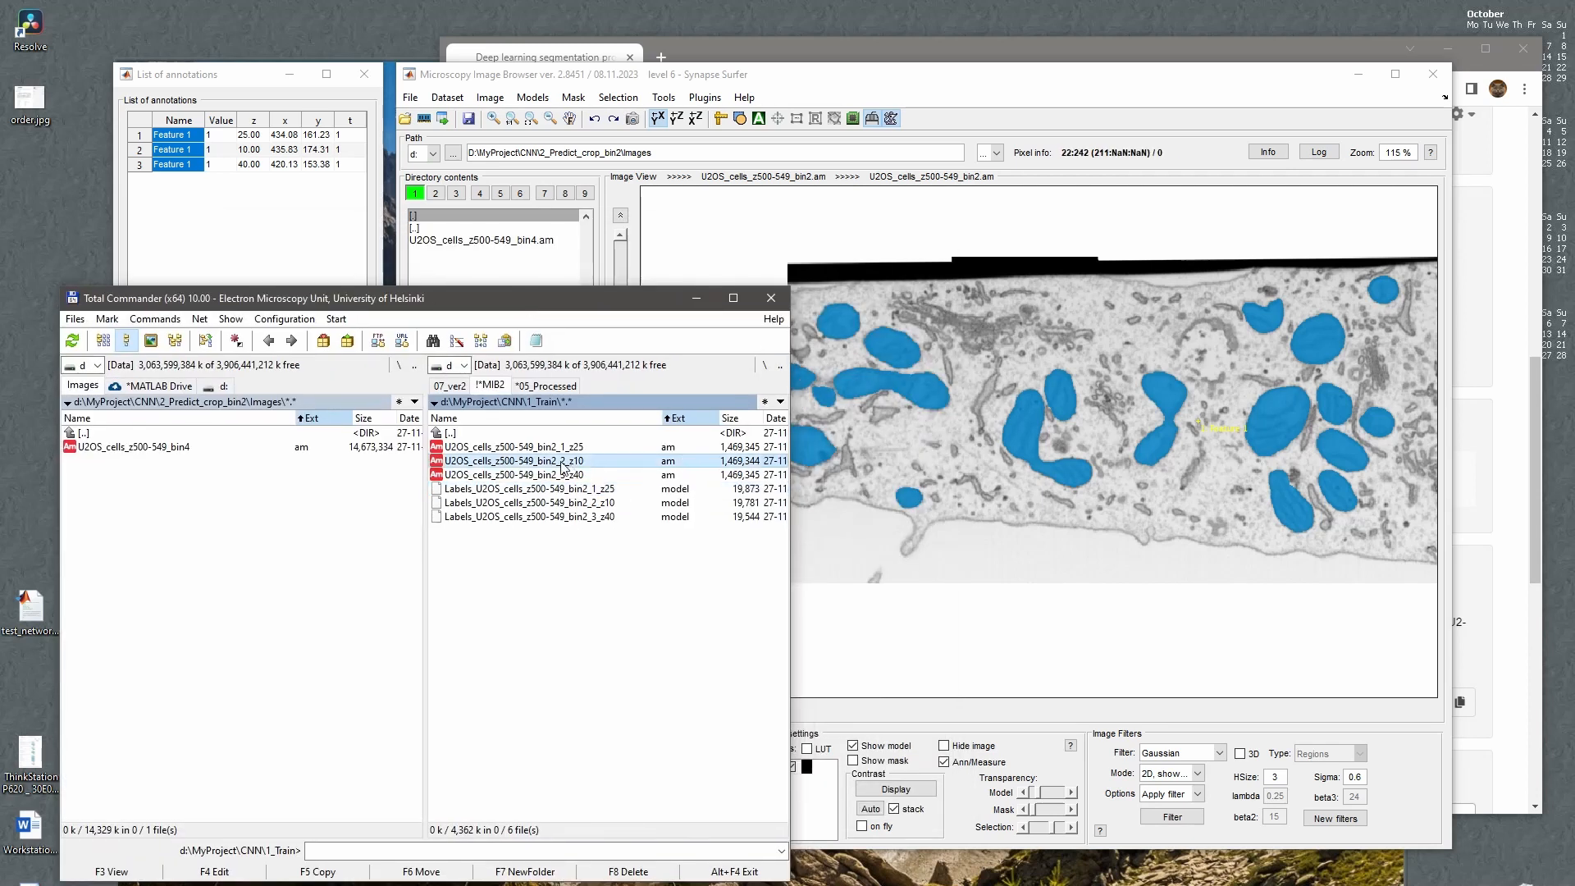
click(540, 475)
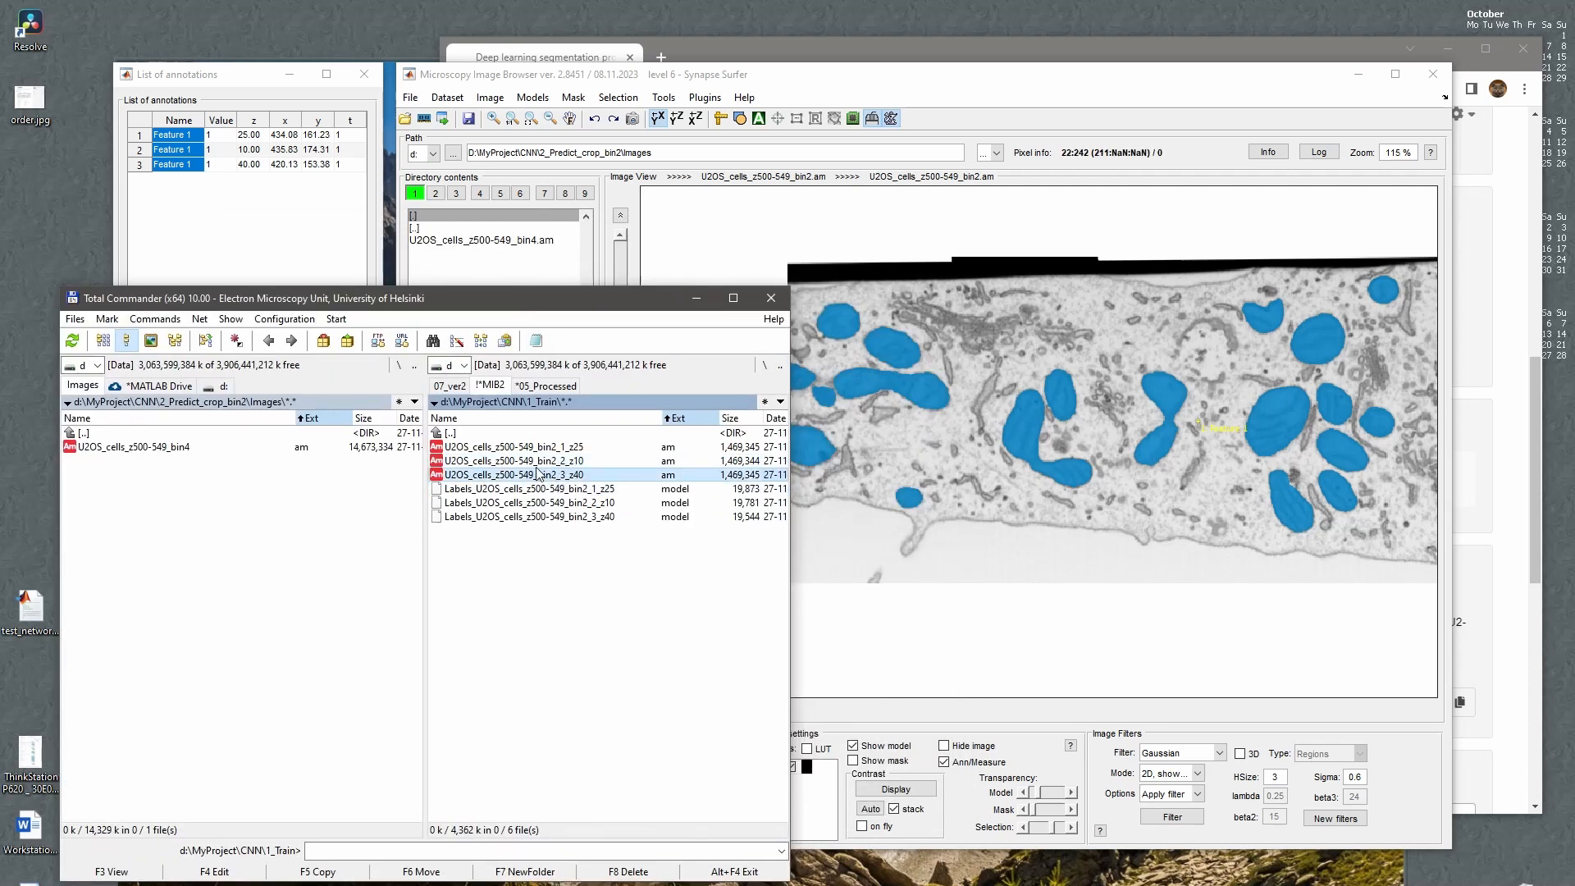
drag(539, 474, 981, 448)
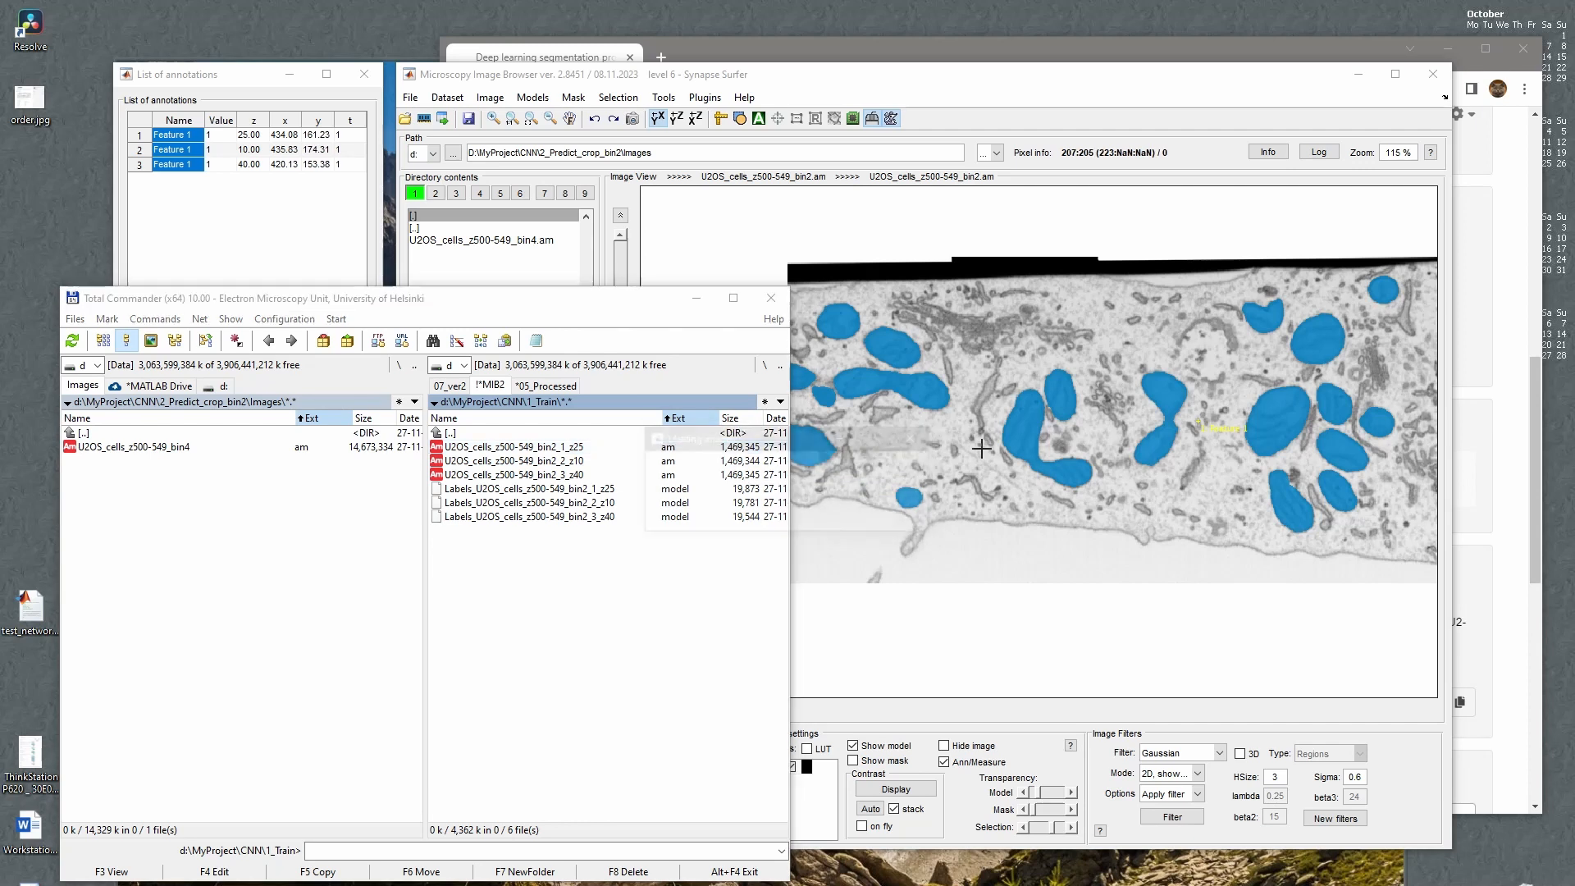
click(354, 566)
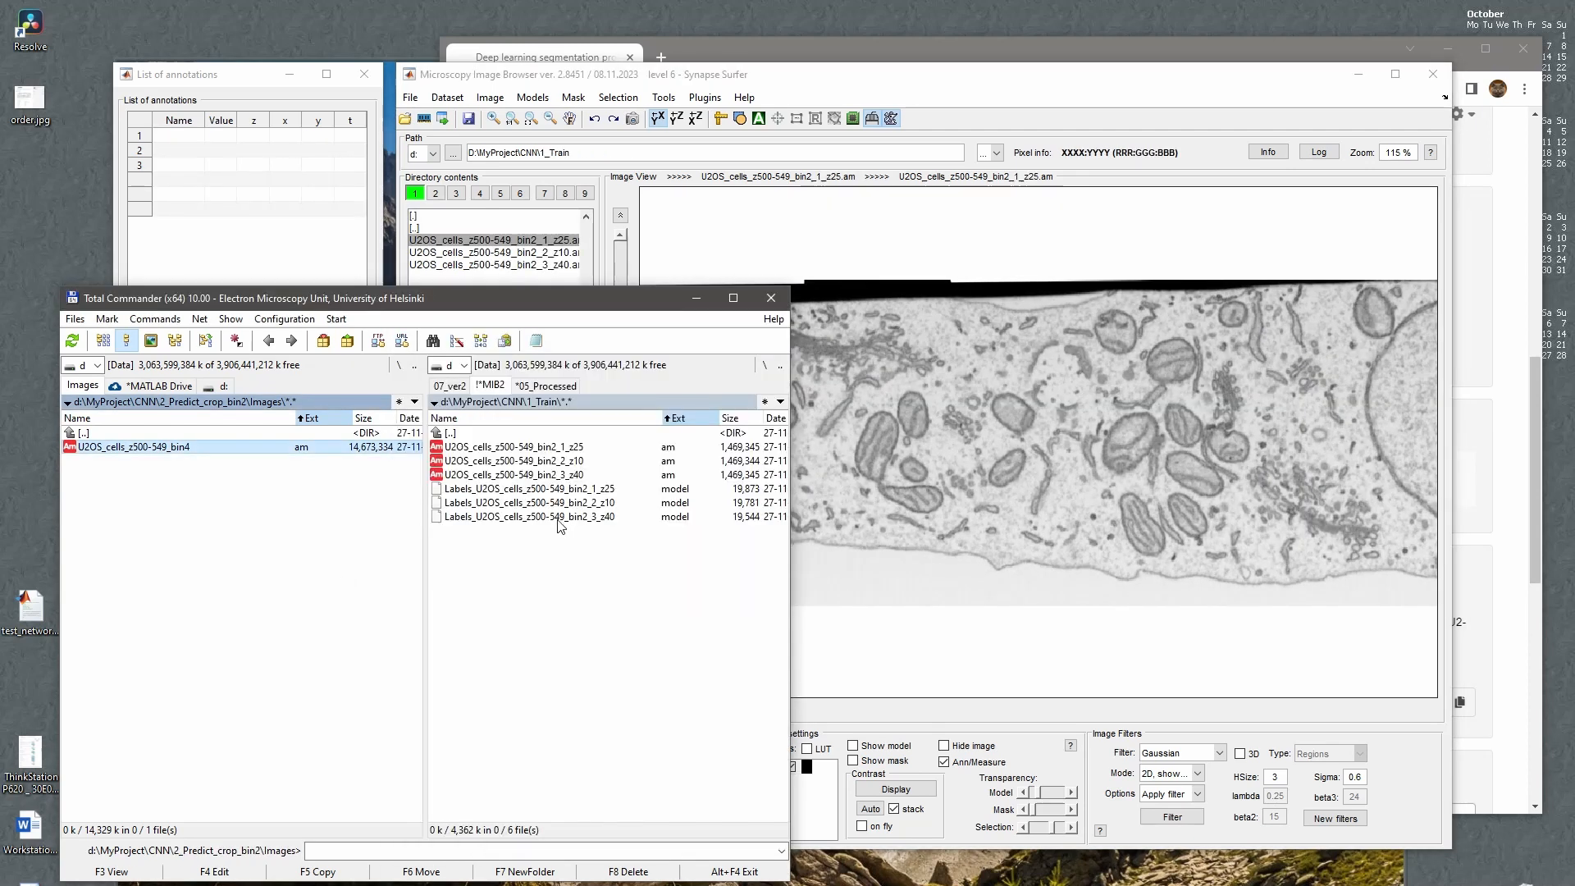
Load the matching model file Labels_U2OS_cells_z500-549_bin2_1_z25 onto the opened patch.
click(570, 502)
click(596, 491)
drag(566, 492, 1015, 493)
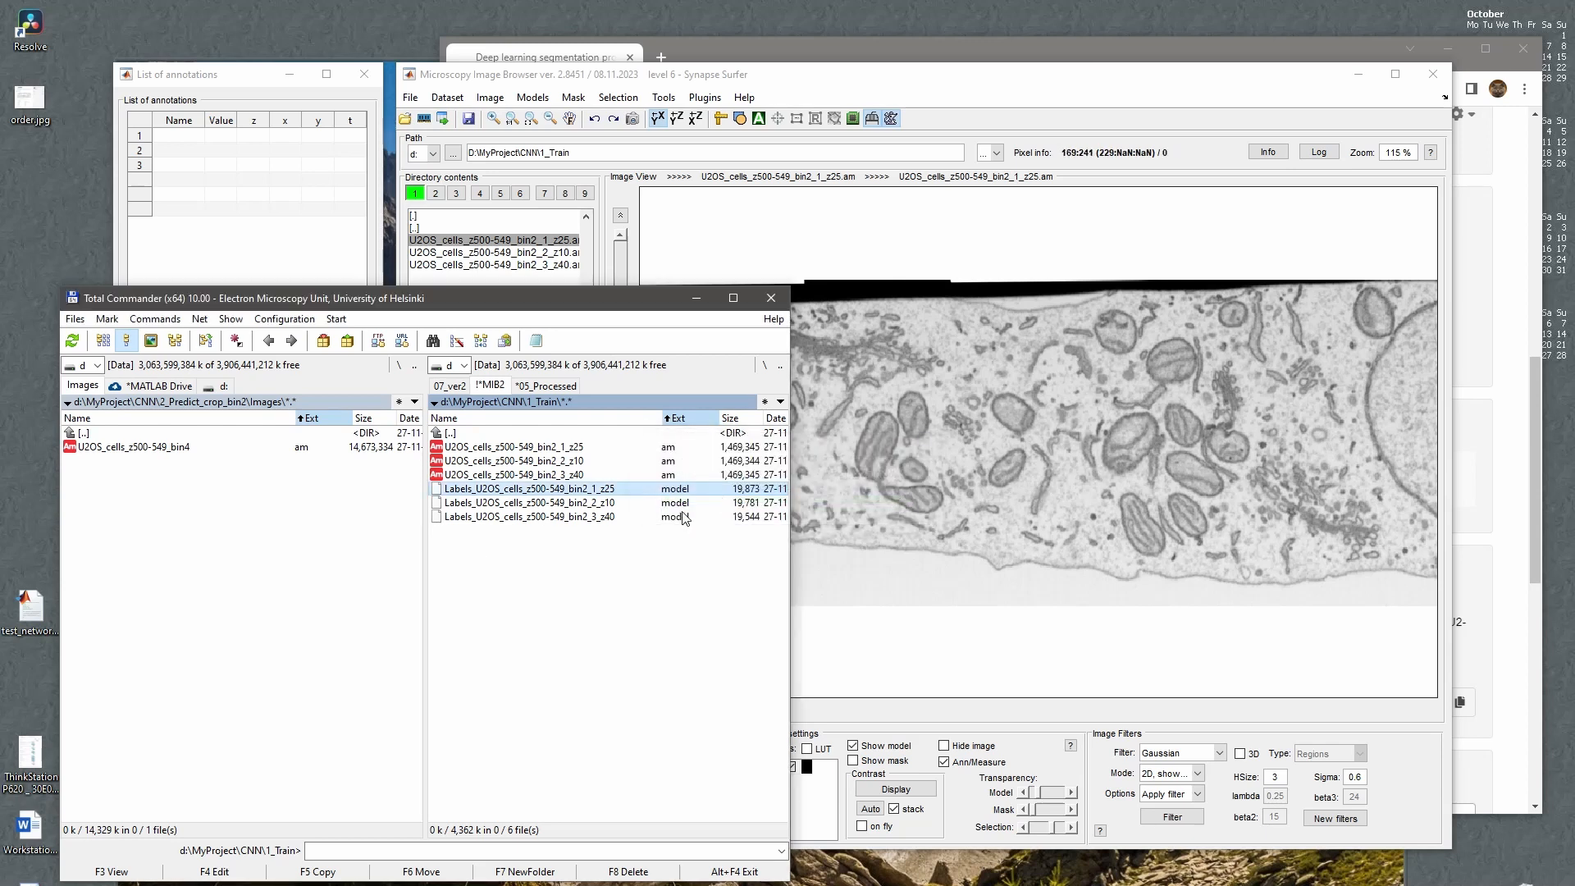
Check the mitochondria model against the image across the slices of the z25 patch by toggling the model overlay.
click(914, 473)
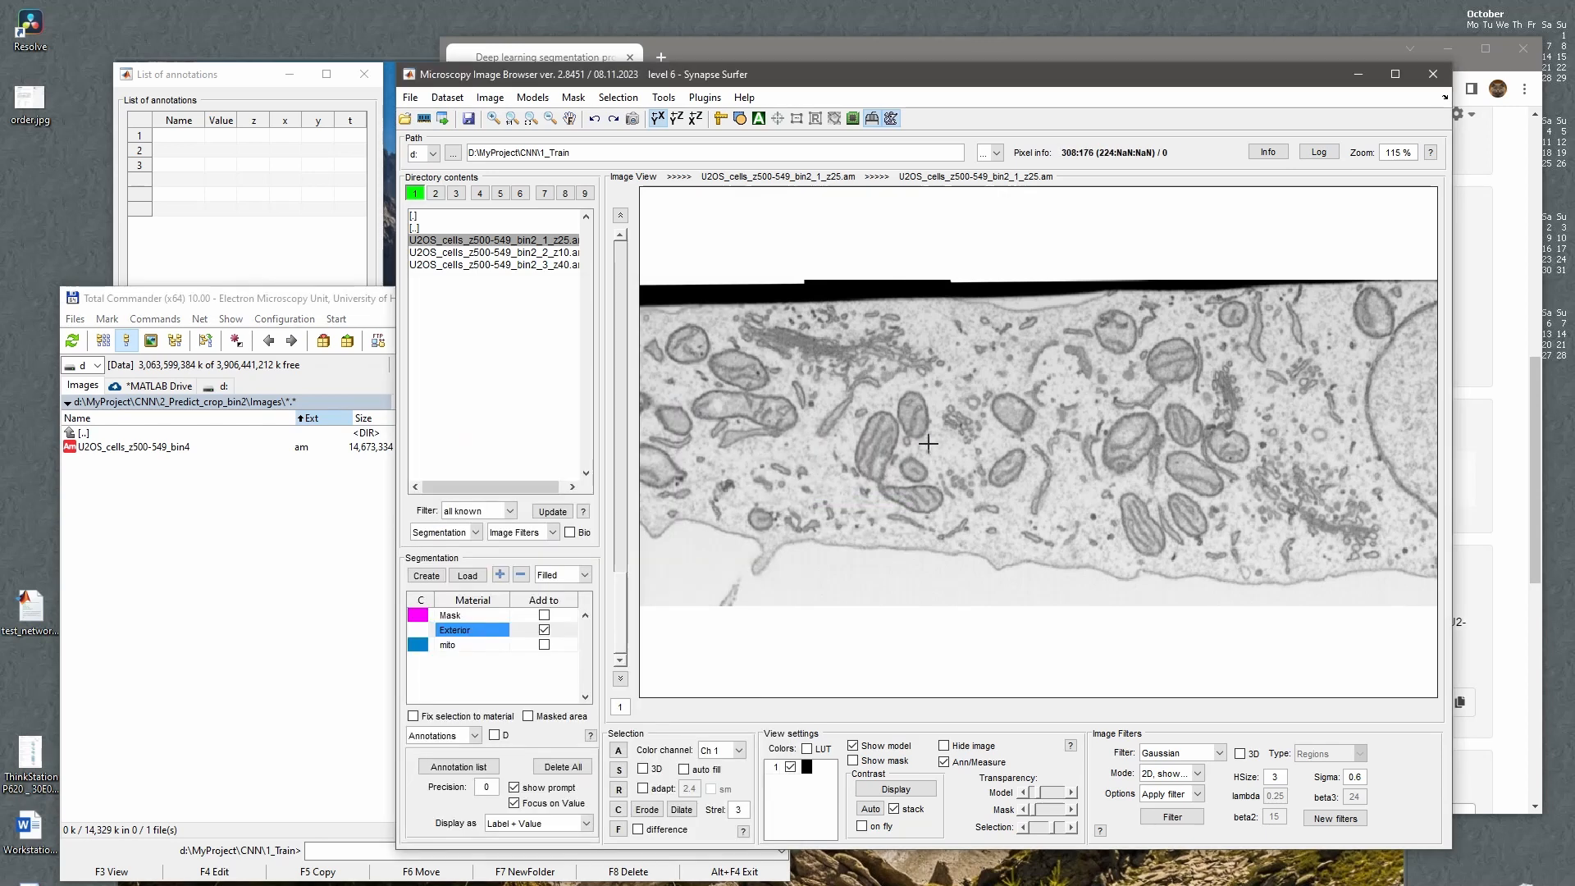
key(space)
key(space)
key(space)
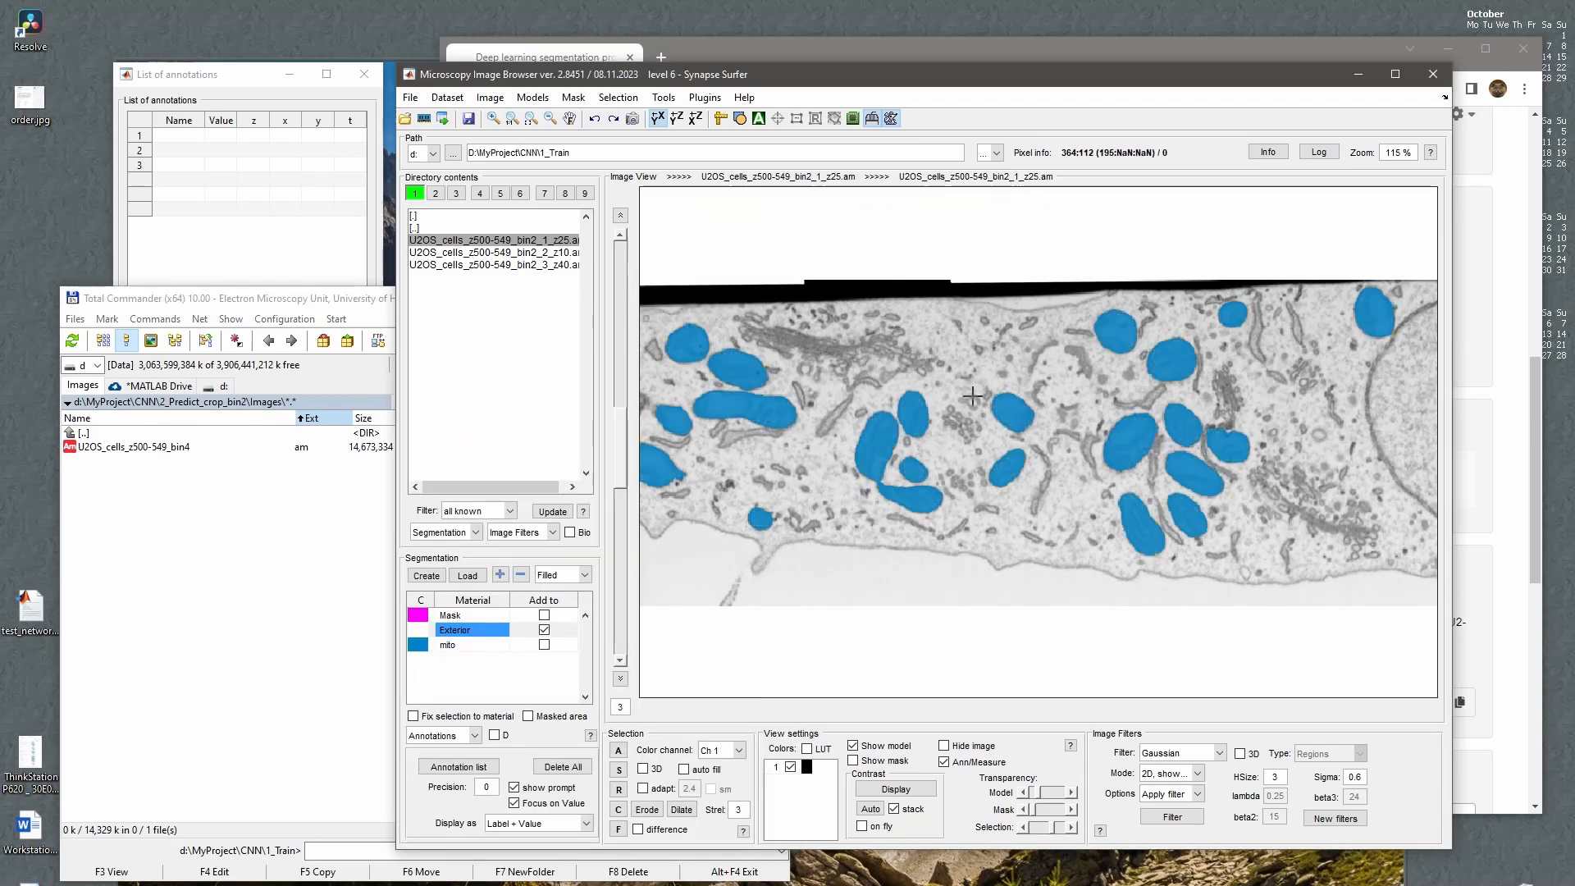
key(space)
scroll(764, 445, up, 2)
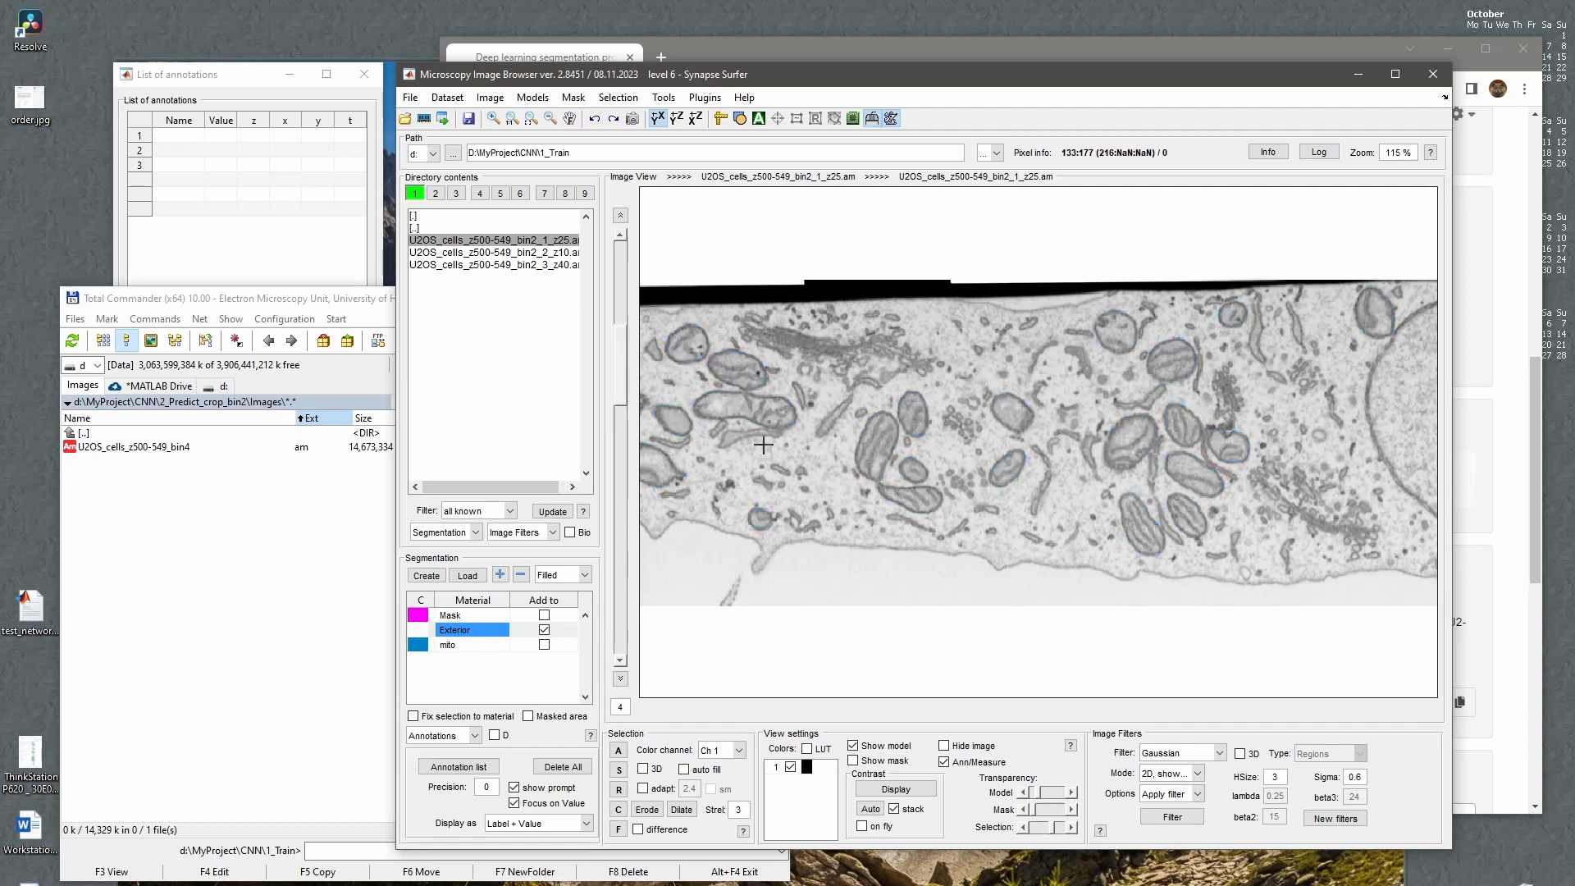
scroll(764, 444, down, 4)
scroll(763, 444, up, 3)
scroll(763, 445, down, 1)
key(space)
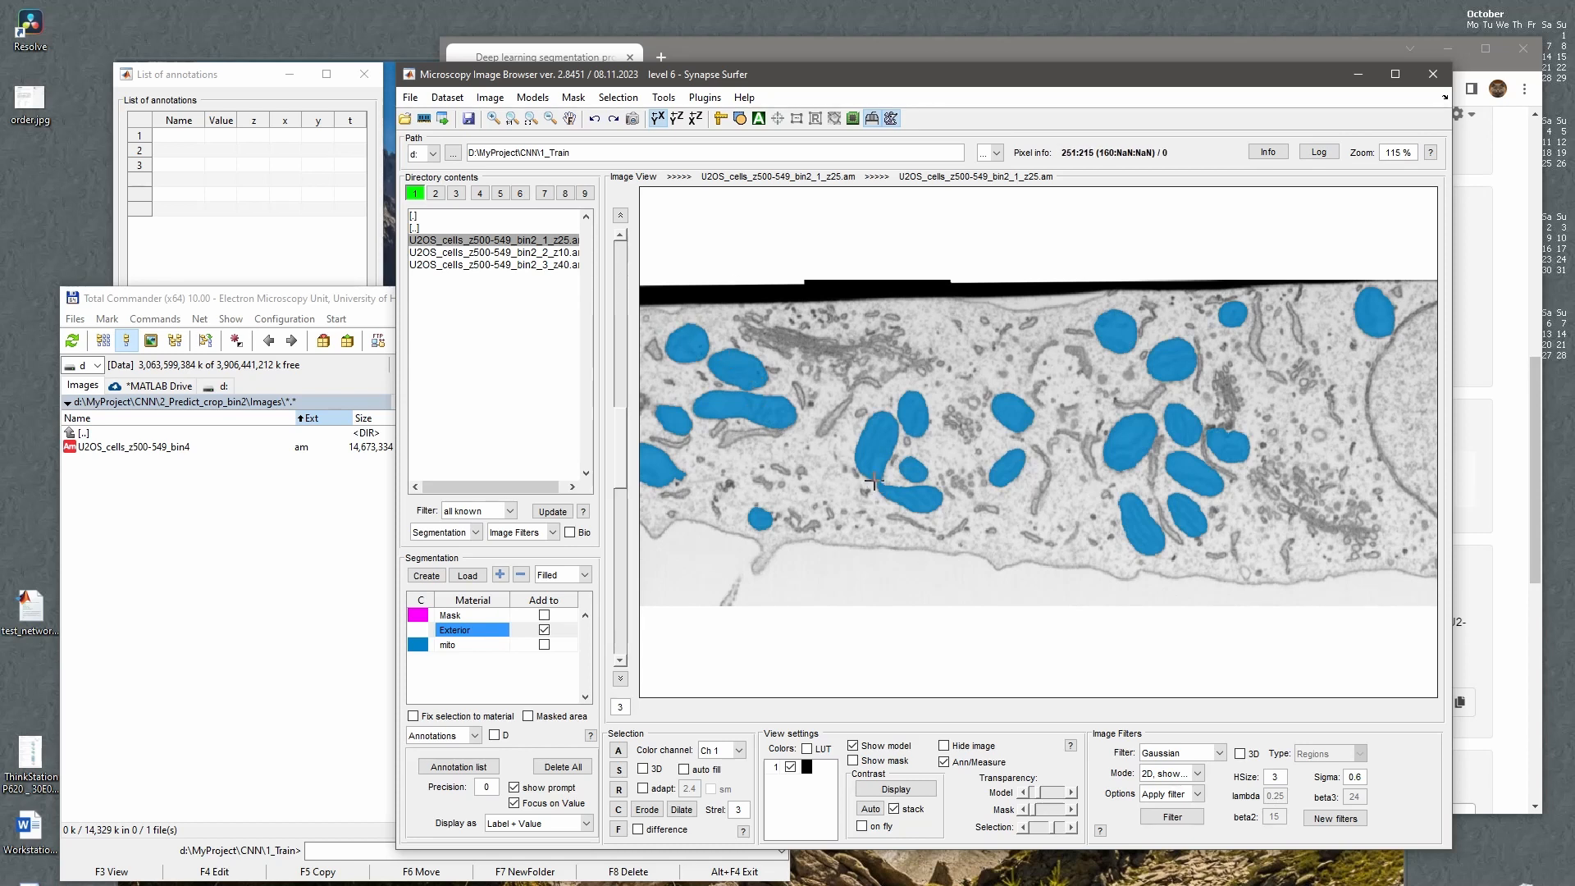
Return to Total Commander and show the D:\MyProject\CNN folder in both file lists.
click(371, 516)
click(497, 547)
key(BackSpace)
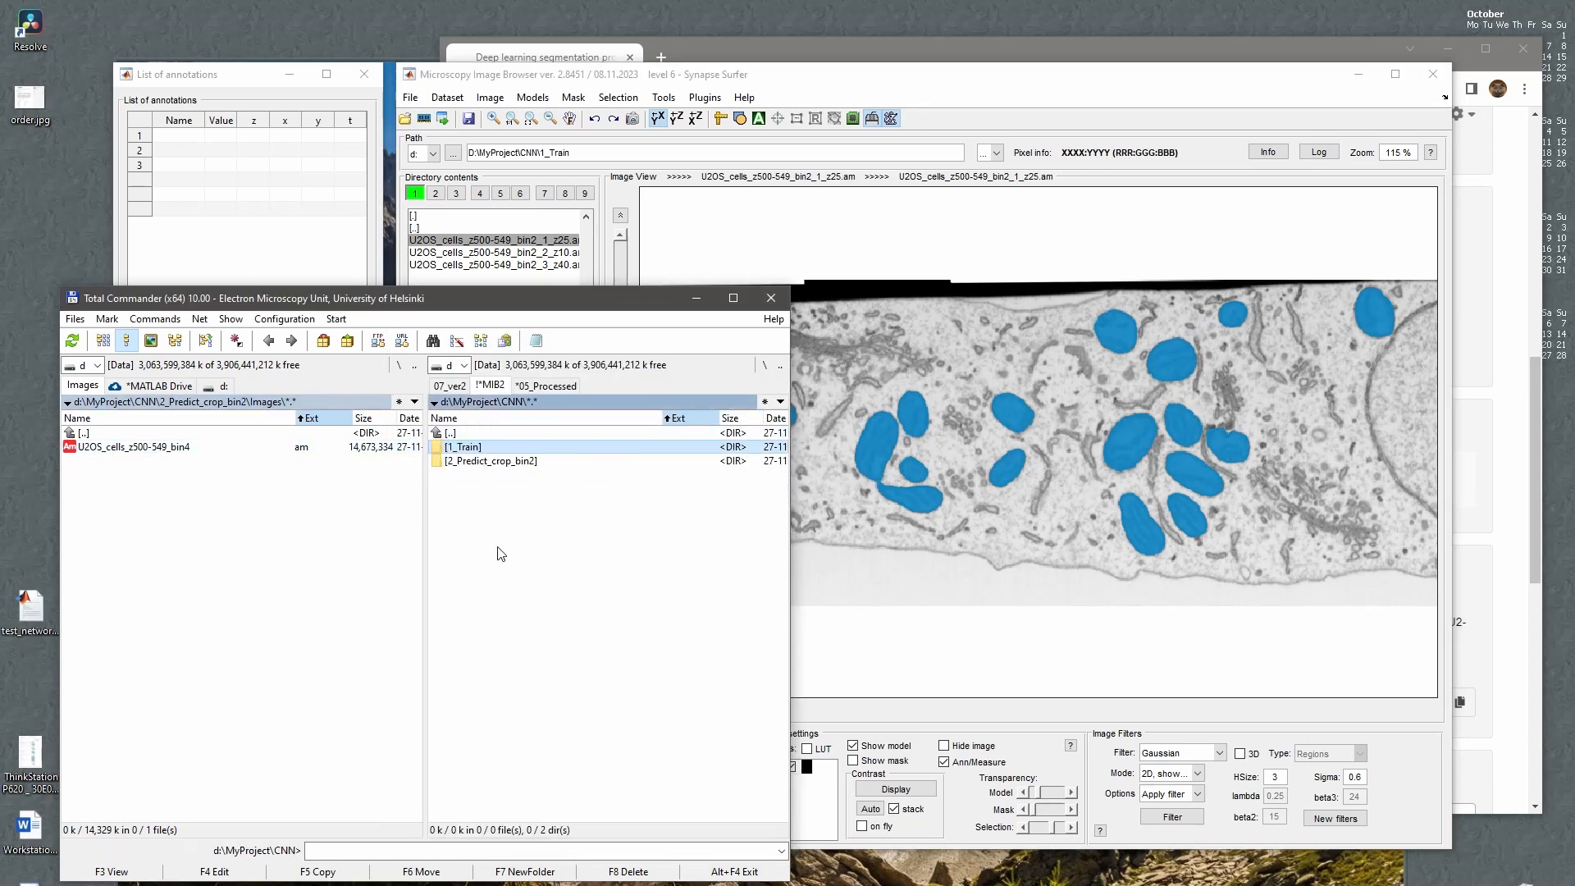
key(alt+F1)
key(Return)
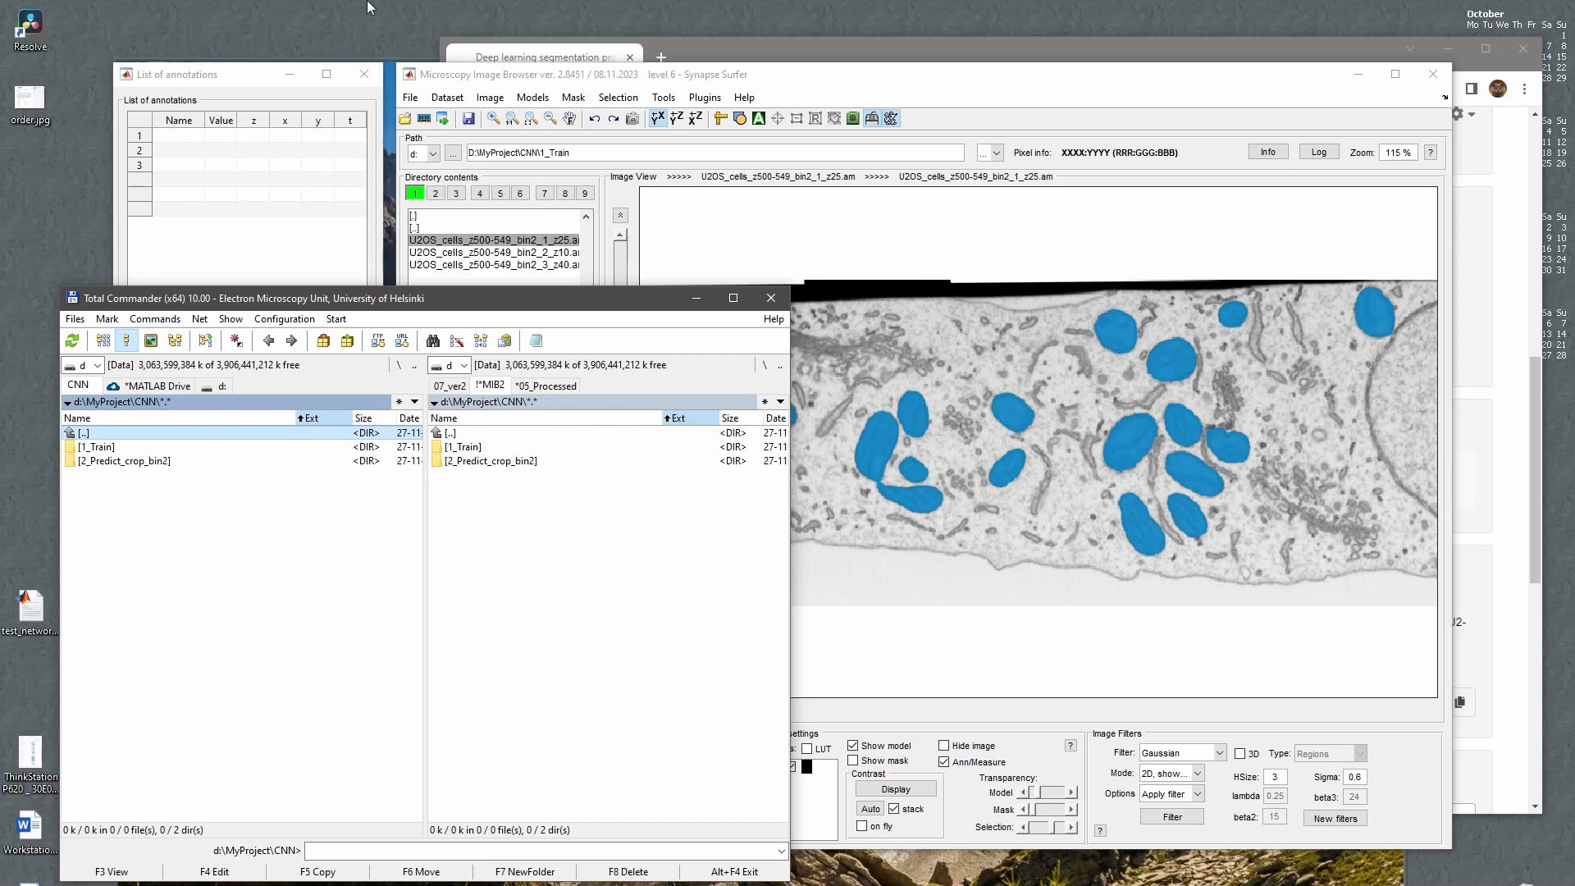
Close the list of annotations and open the 1_Train folder in the second file list.
click(364, 74)
click(570, 530)
key(Return)
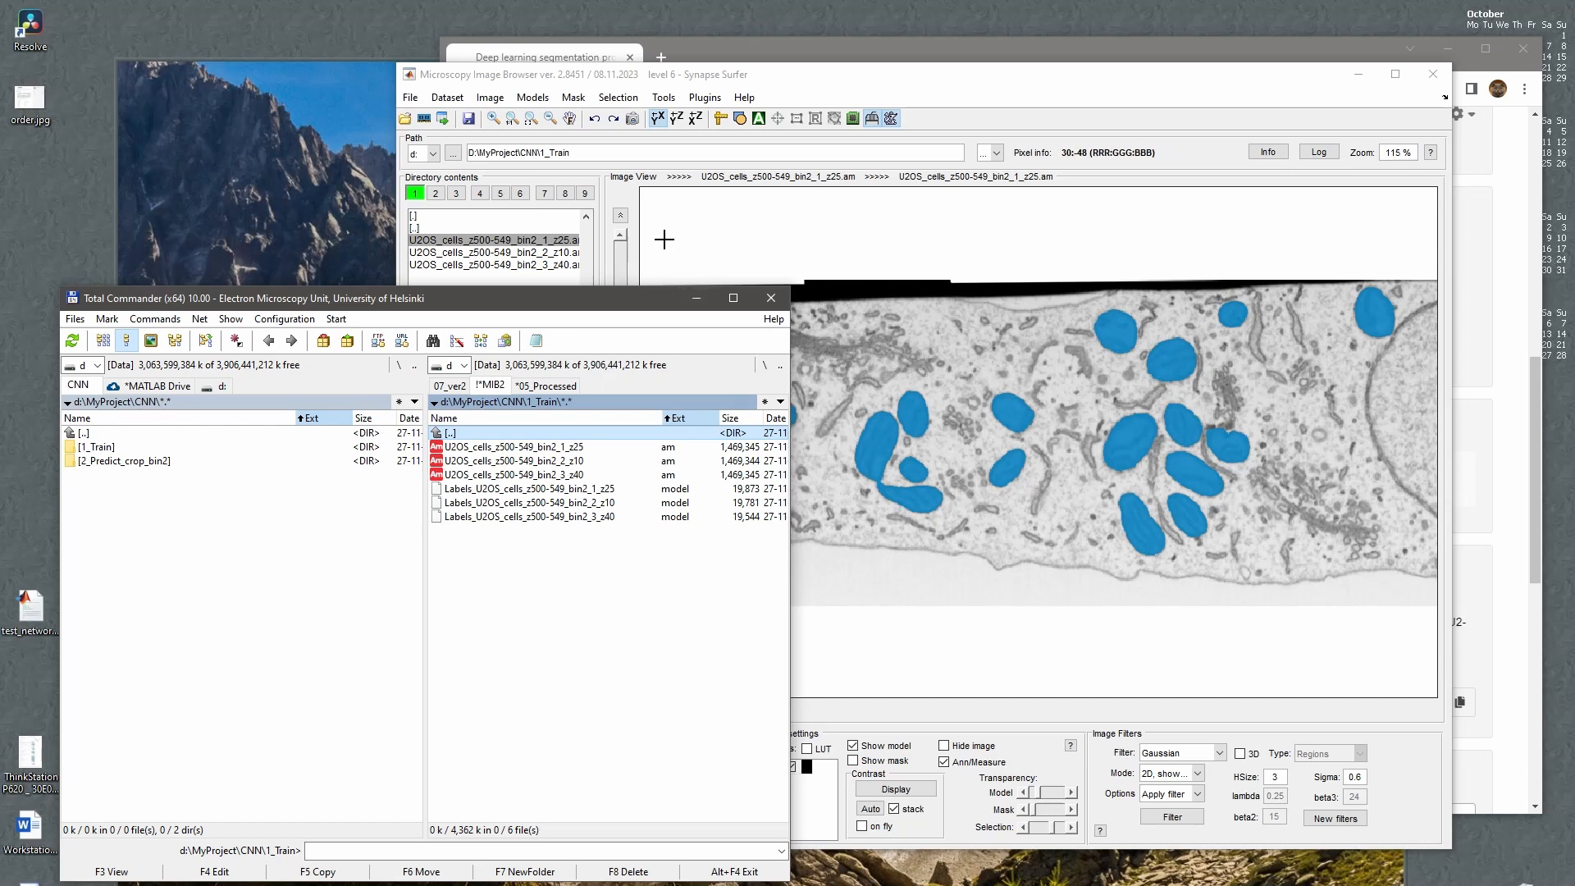
Open the Deep learning segmentation tool and arrange its window beside the main image browser window.
click(664, 97)
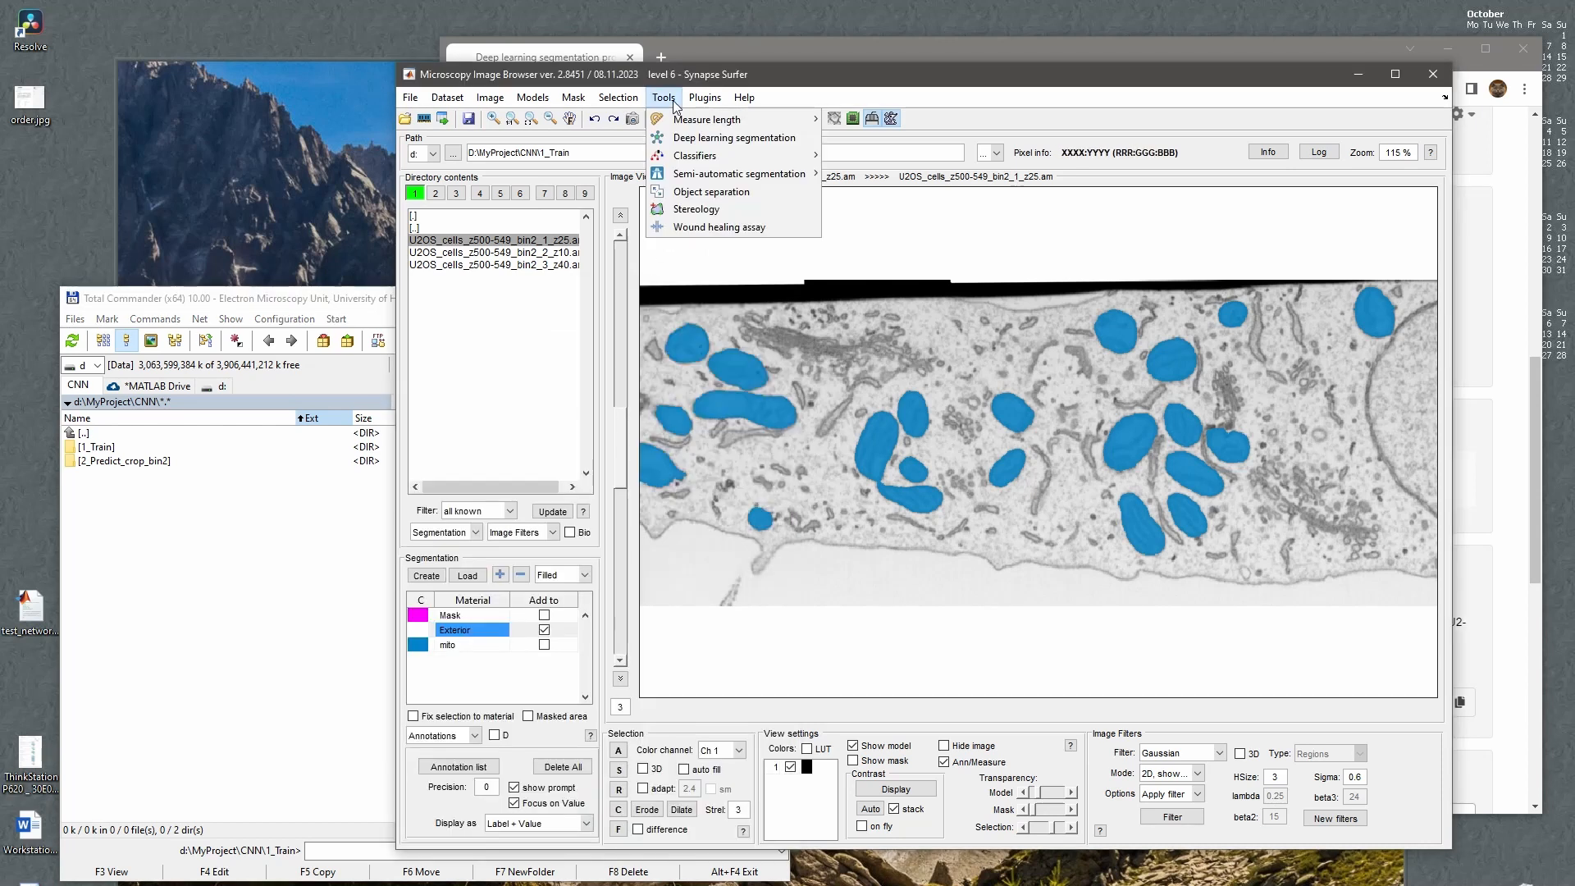
click(670, 138)
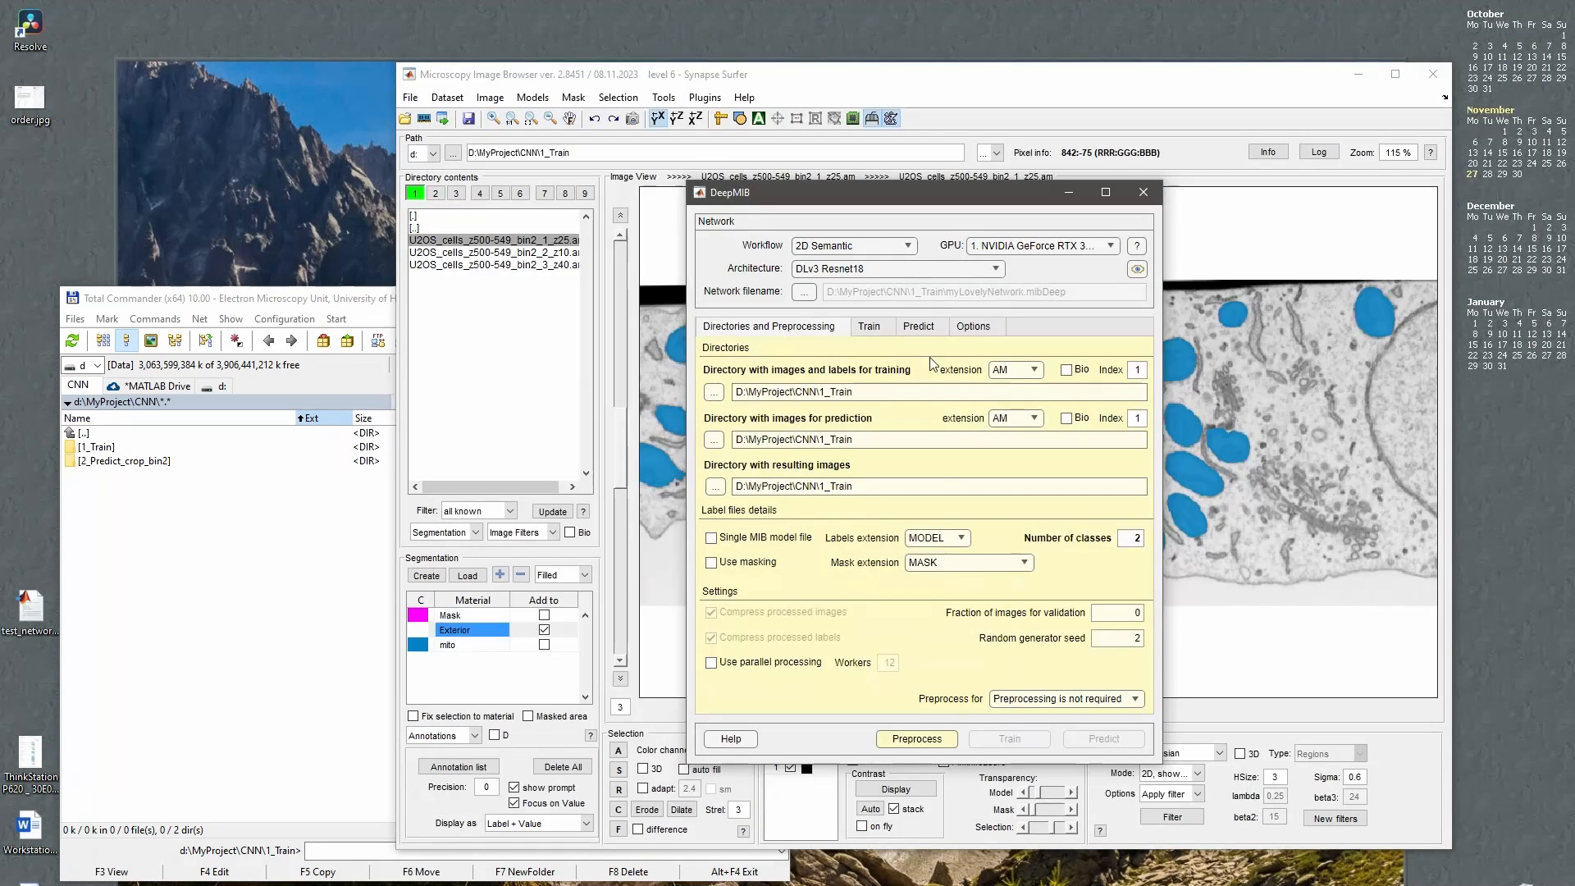
drag(893, 200, 224, 43)
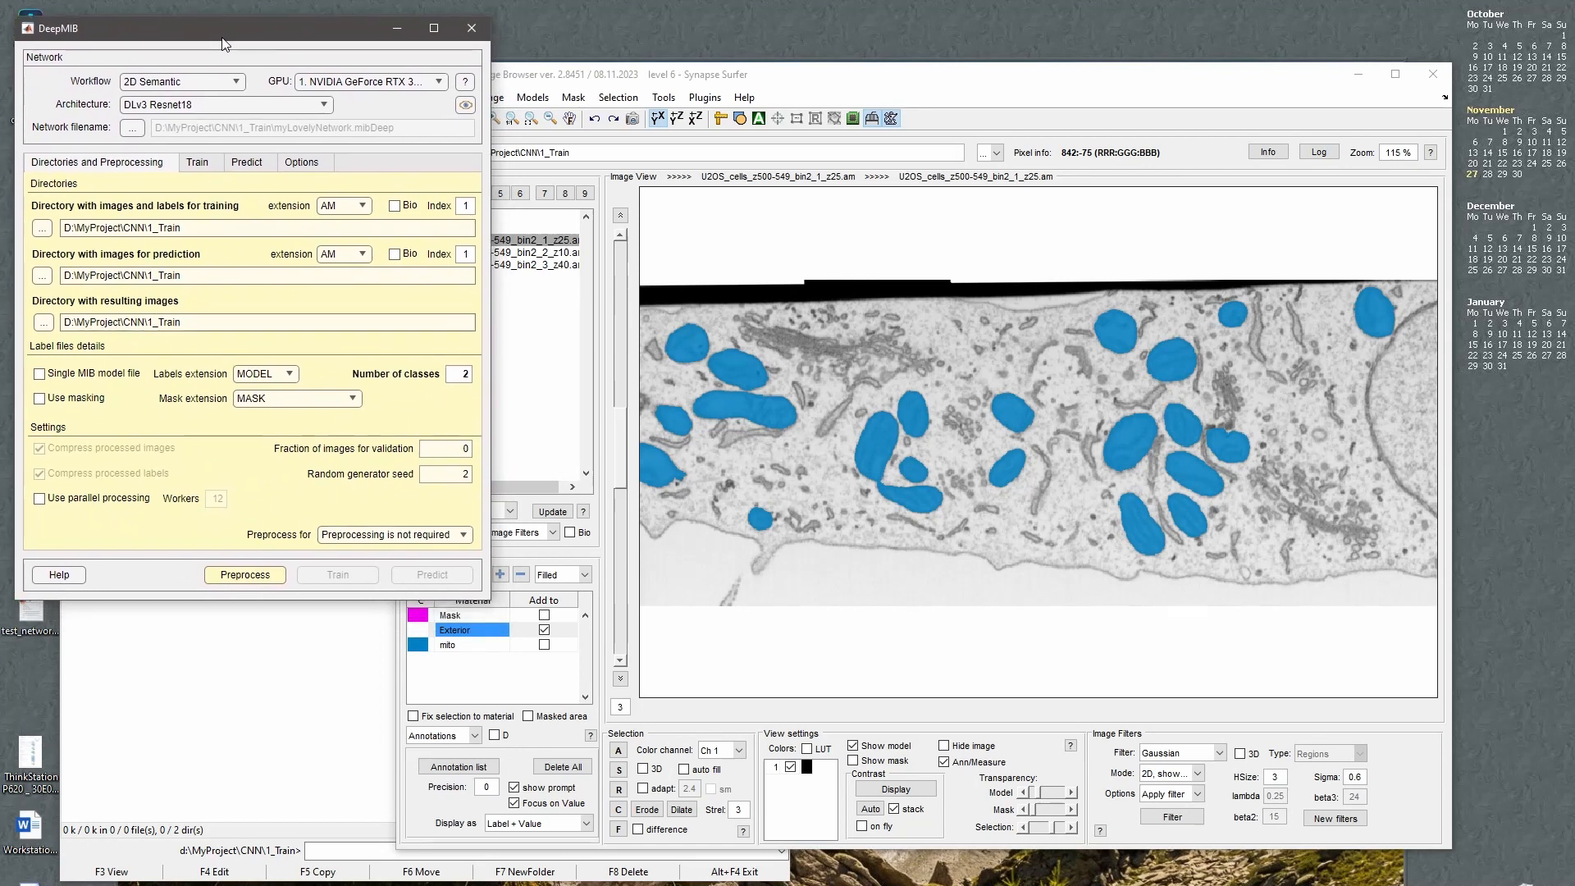
drag(625, 76, 720, 24)
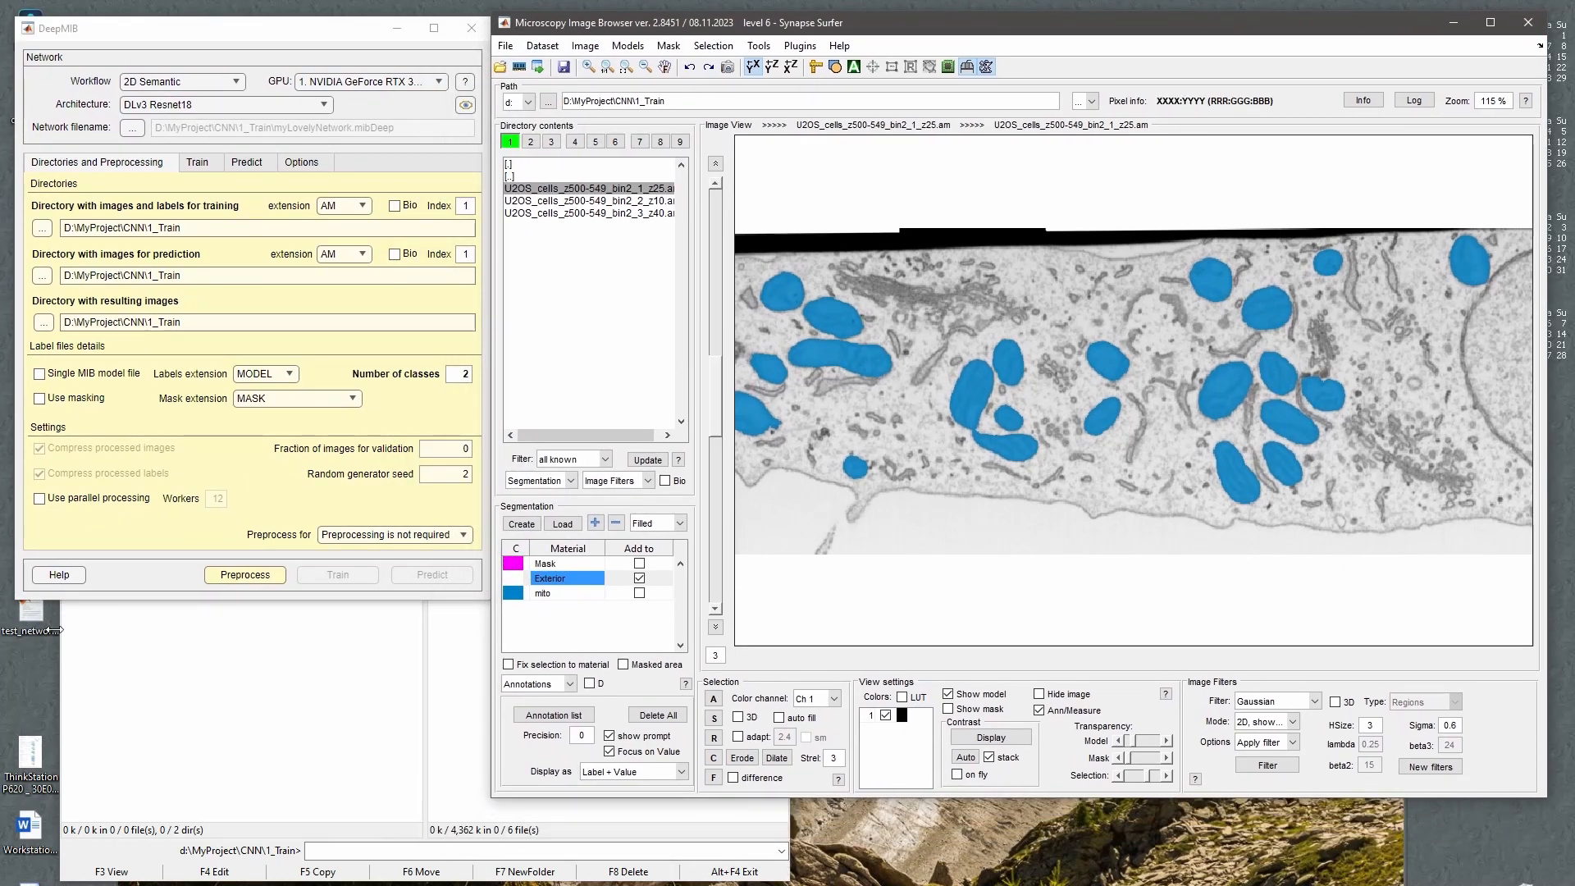
Open the DeepMIB help documentation on the Directories and Preprocessing tab.
click(59, 574)
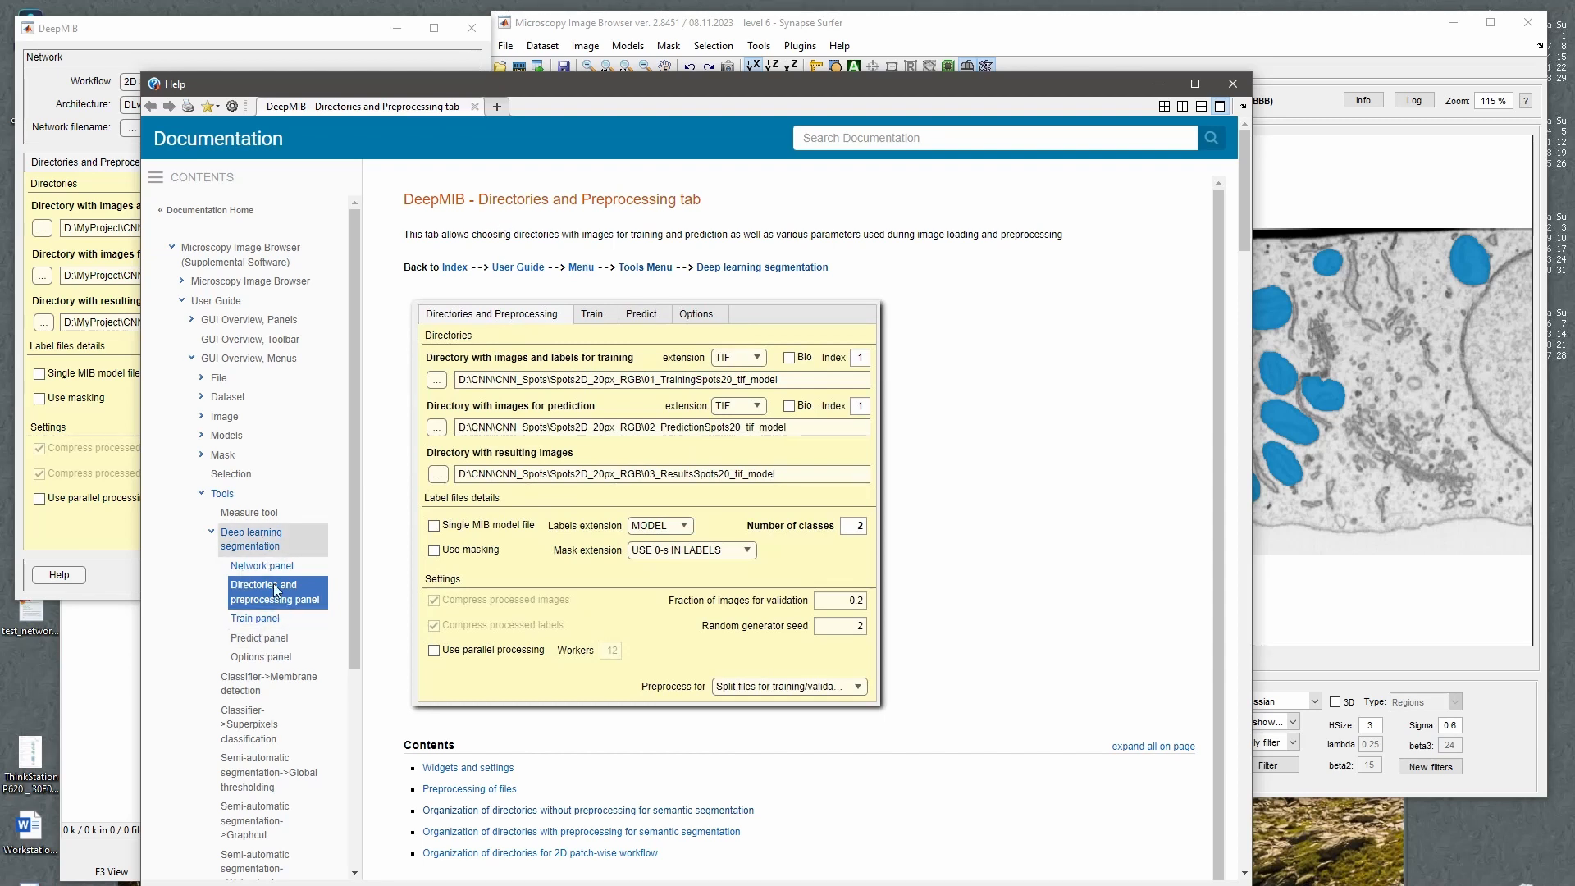
click(261, 622)
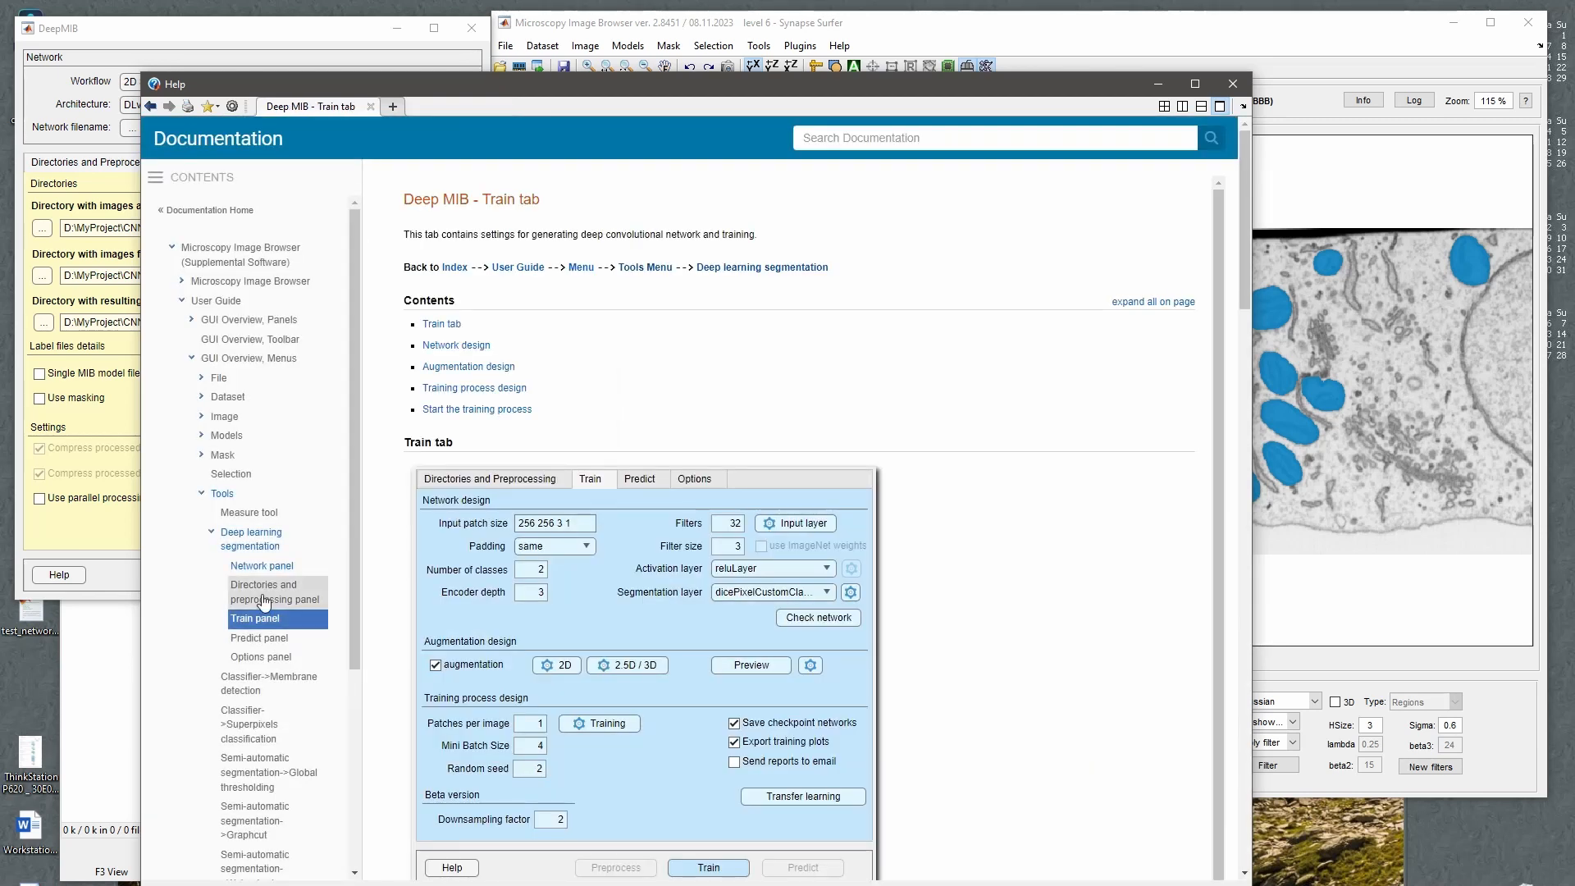
click(264, 601)
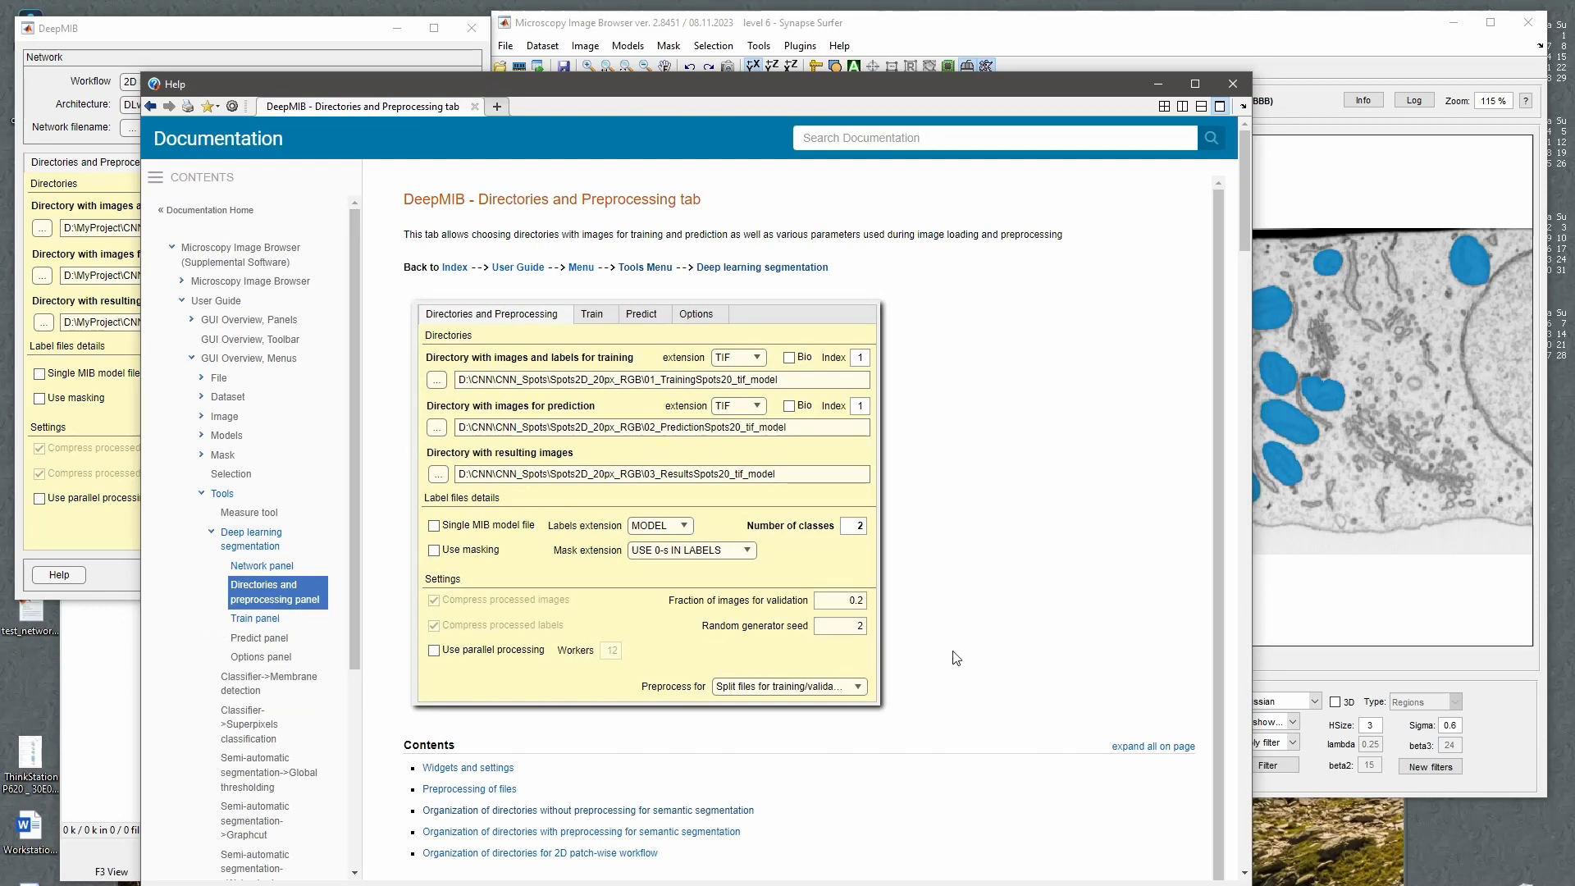
Review the directory and preprocessing settings in the help page and expand the directory tree snapshot for manually split datasets without preprocessing.
scroll(948, 663, down, 3)
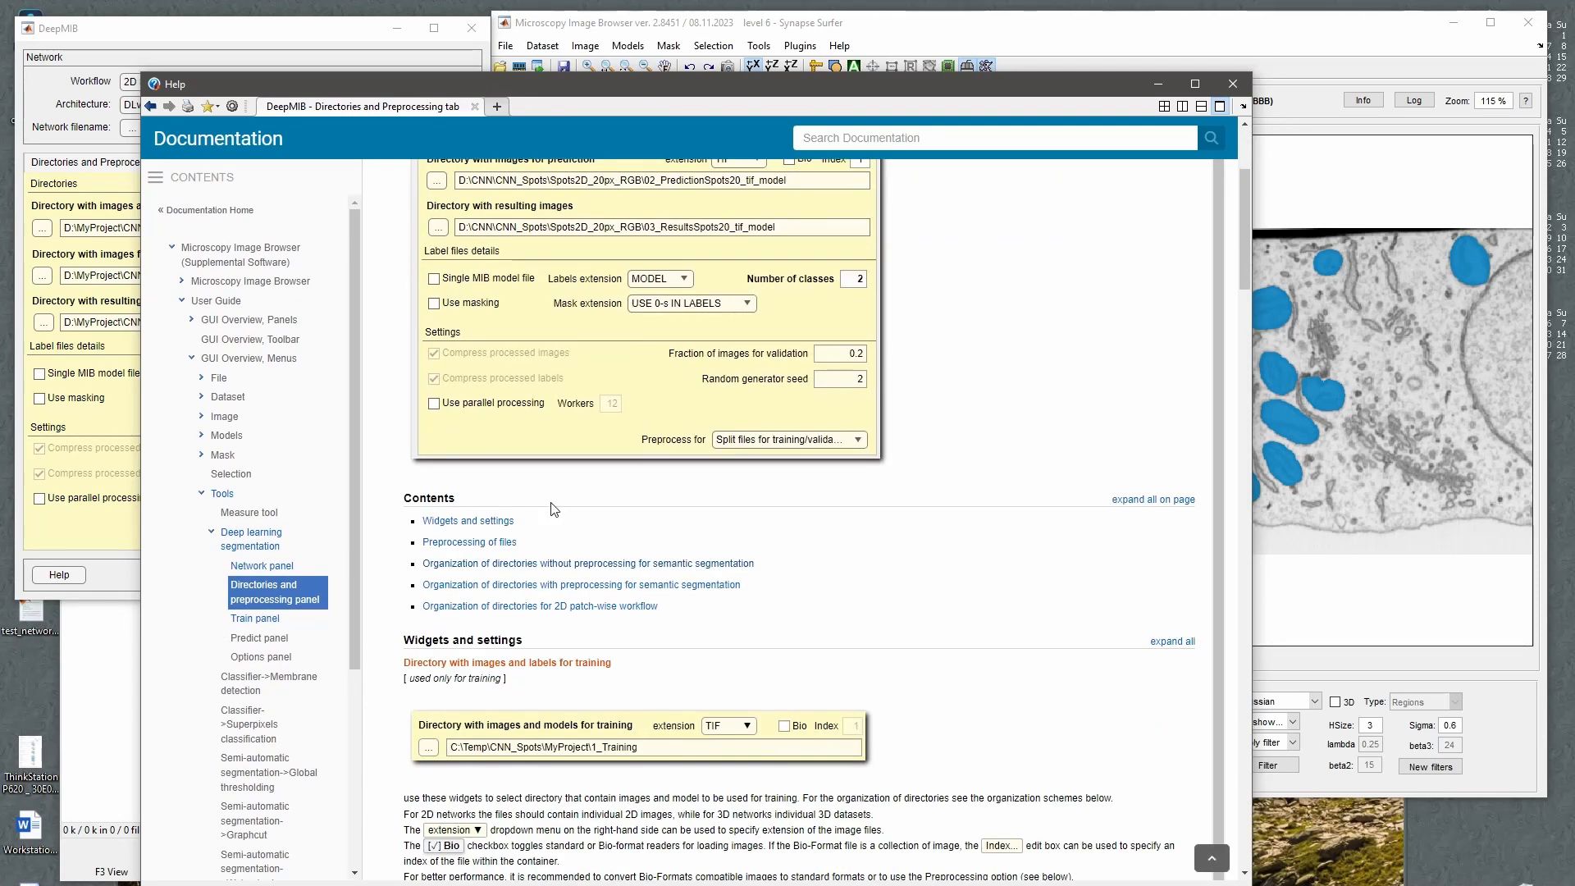
drag(406, 631, 650, 585)
click(809, 623)
scroll(673, 723, down, 5)
scroll(672, 723, down, 16)
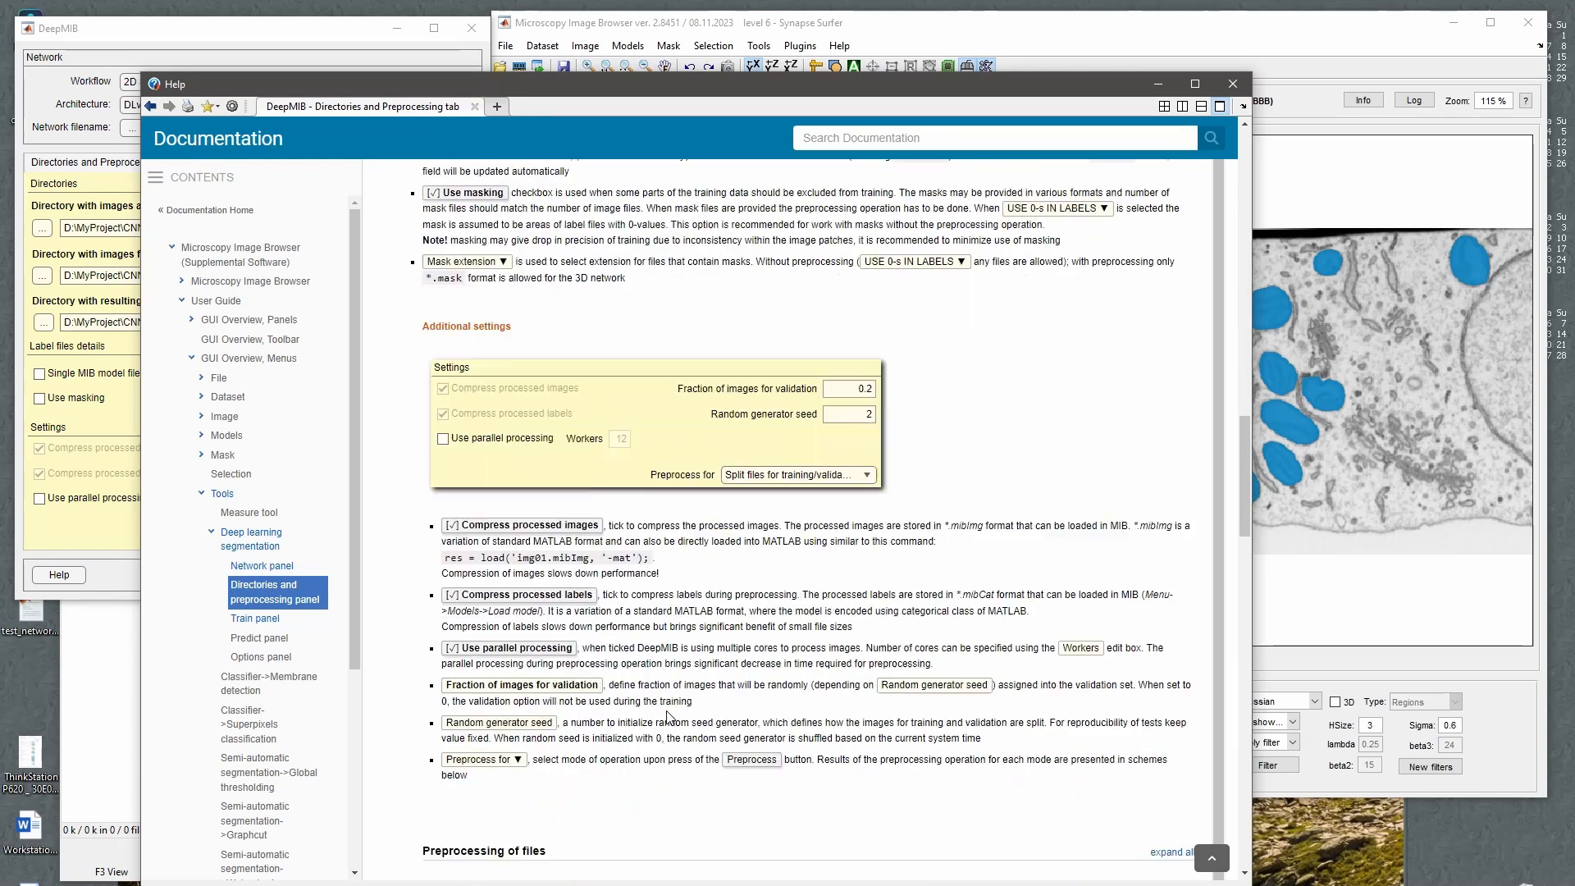
scroll(670, 718, down, 5)
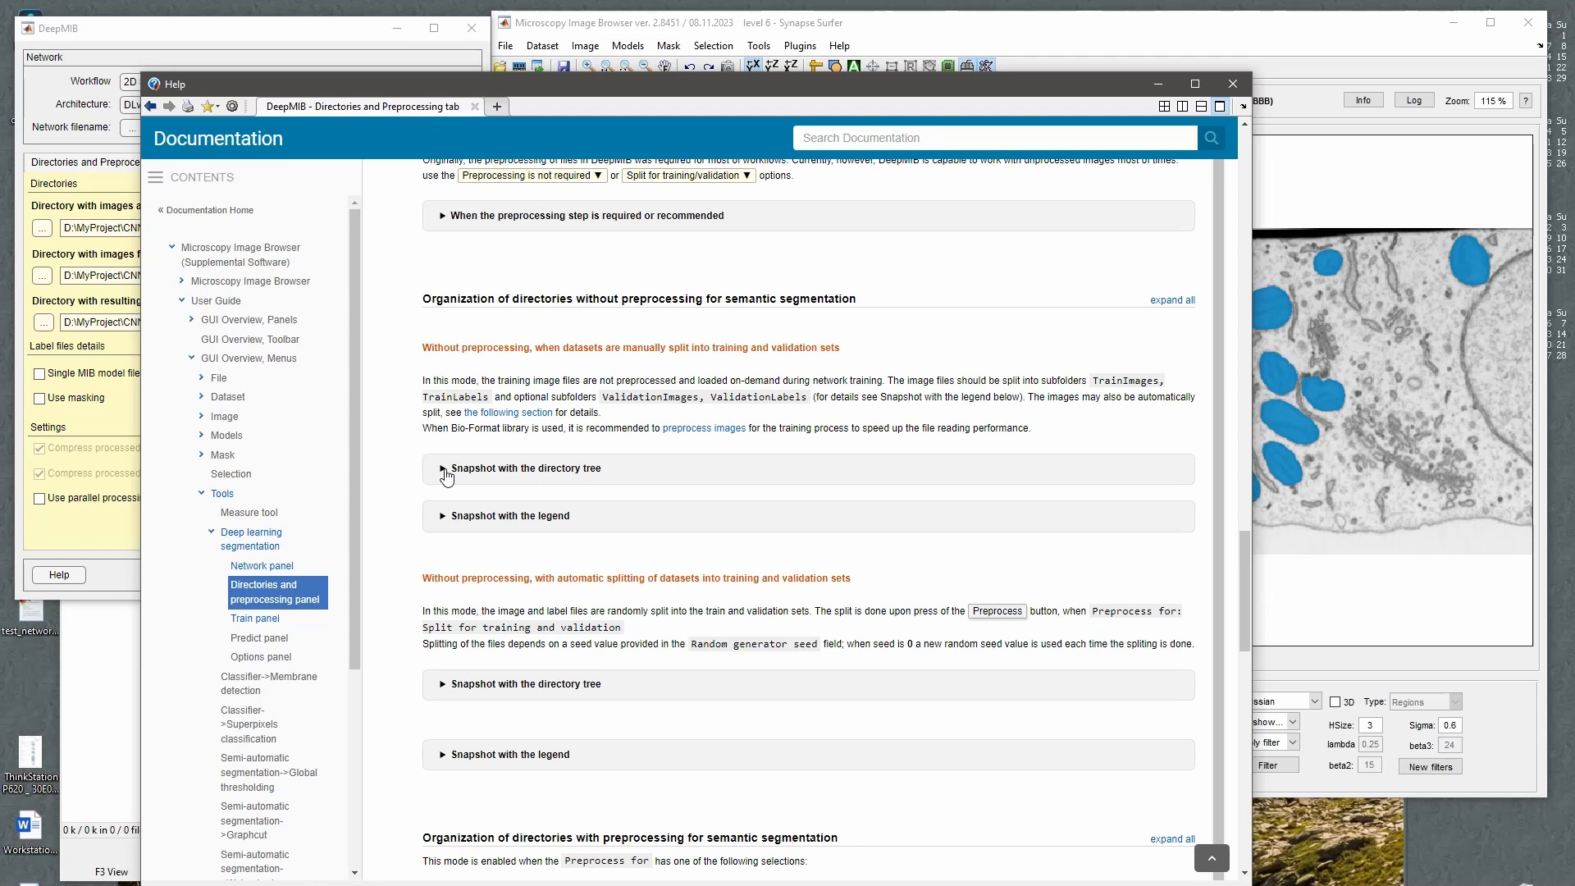
click(444, 469)
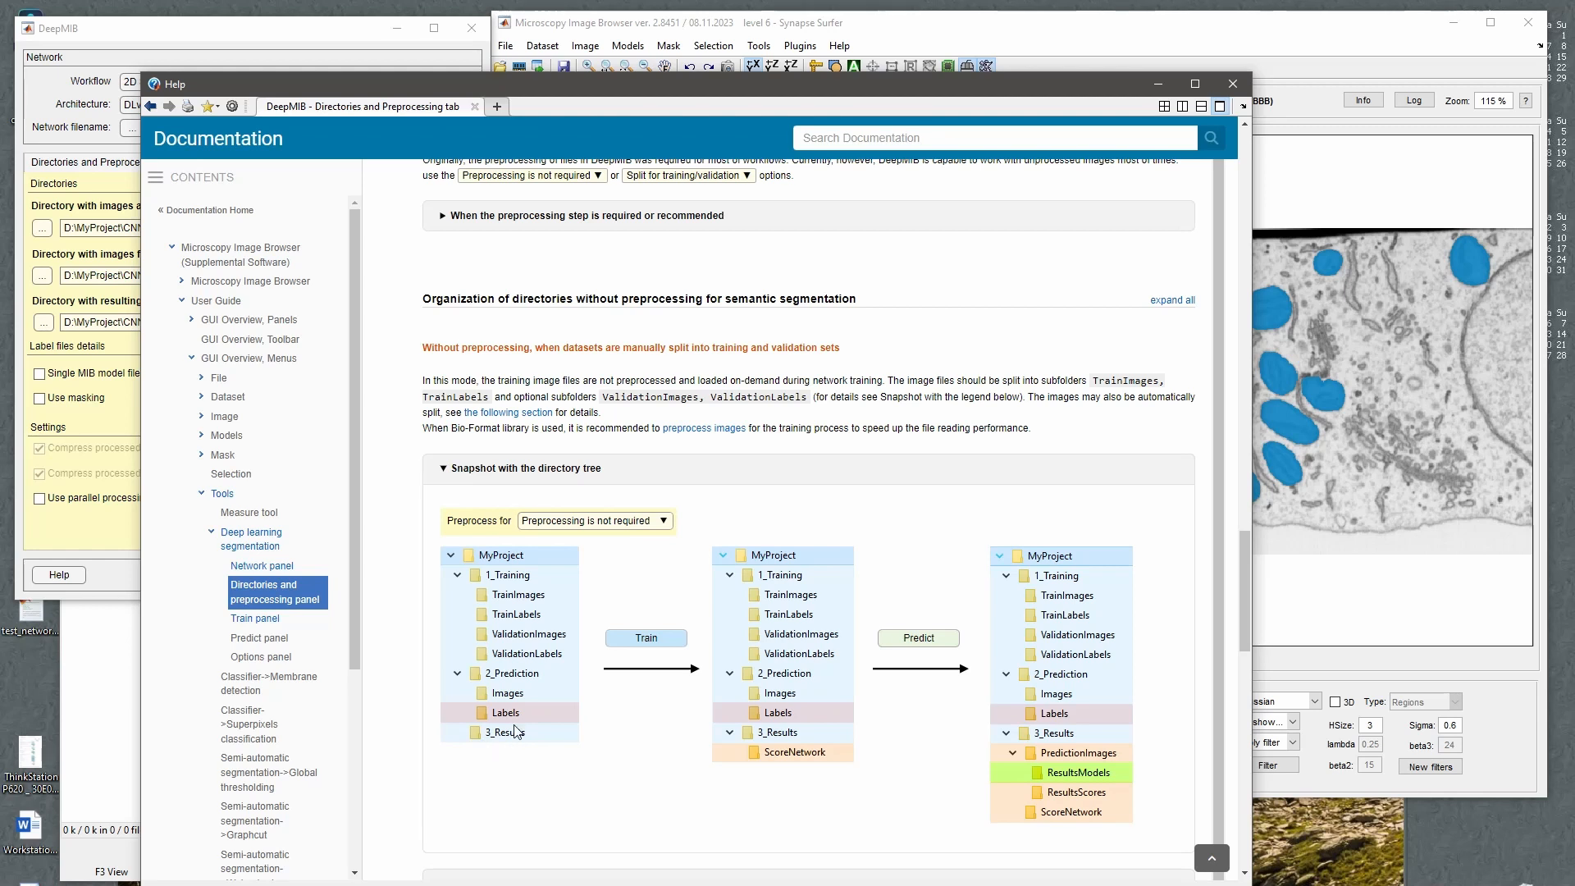
Examine the directory tree snapshot for automatic splitting of datasets without preprocessing in the help page, and minimise the help window.
scroll(632, 766, down, 4)
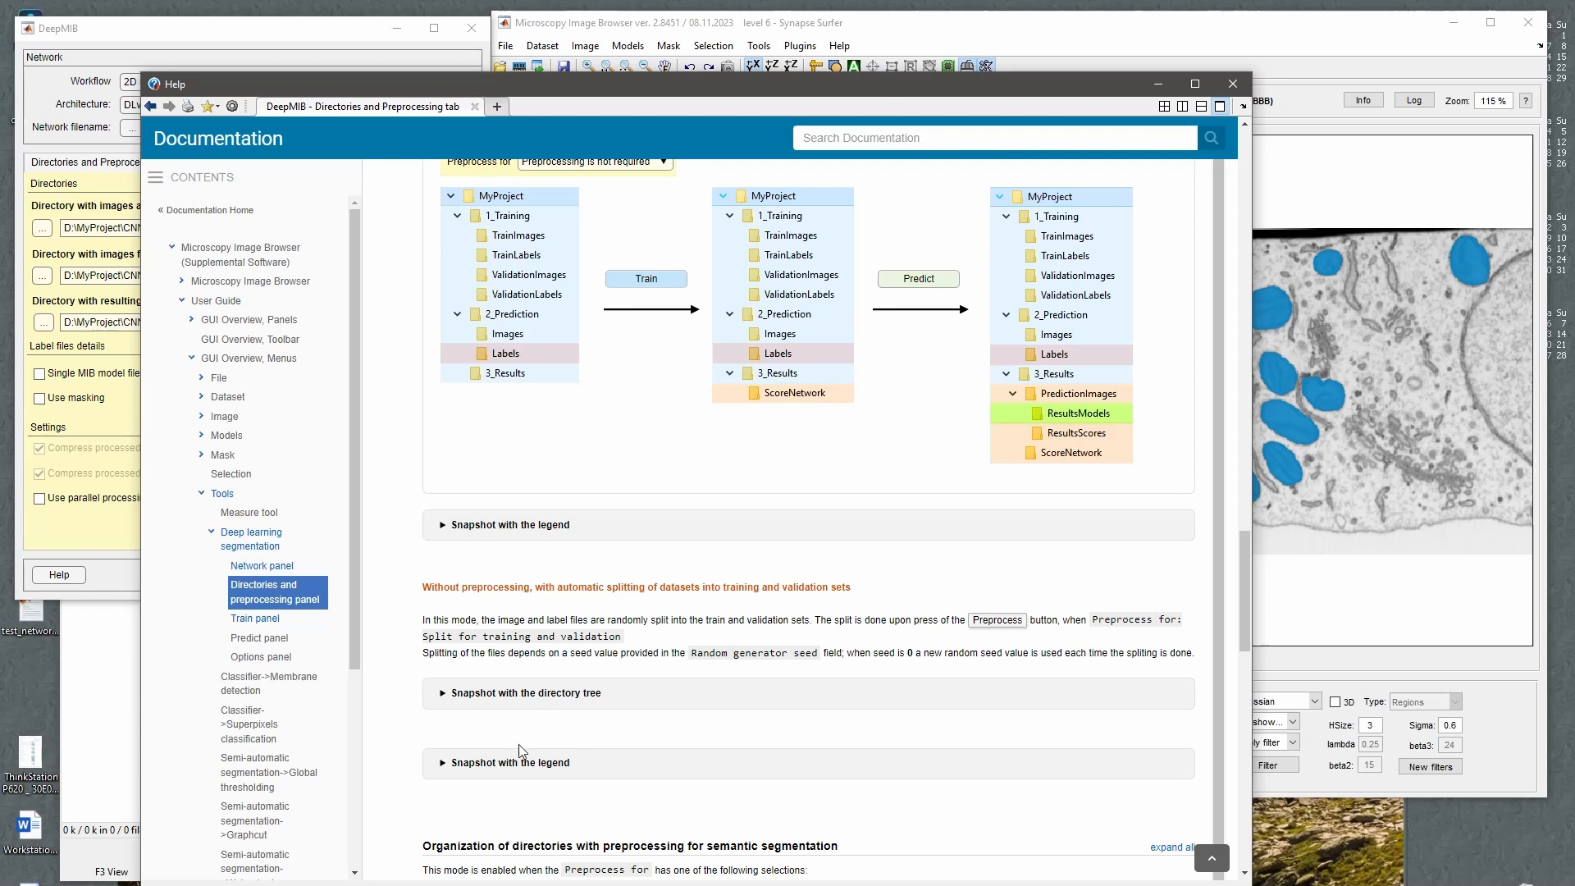
click(515, 694)
scroll(558, 748, down, 4)
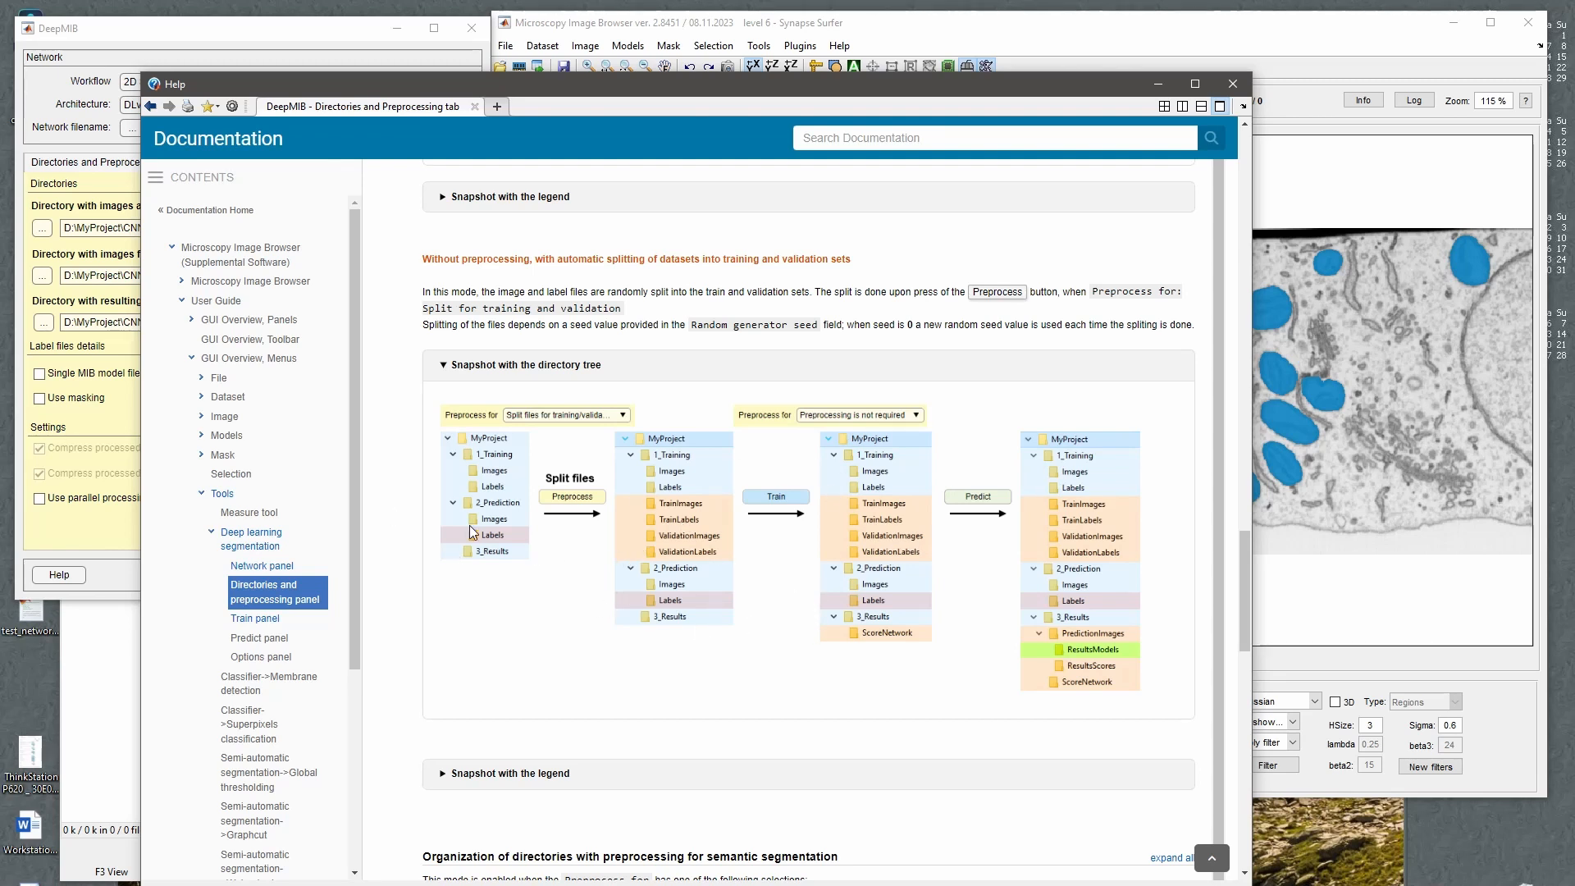
click(1161, 85)
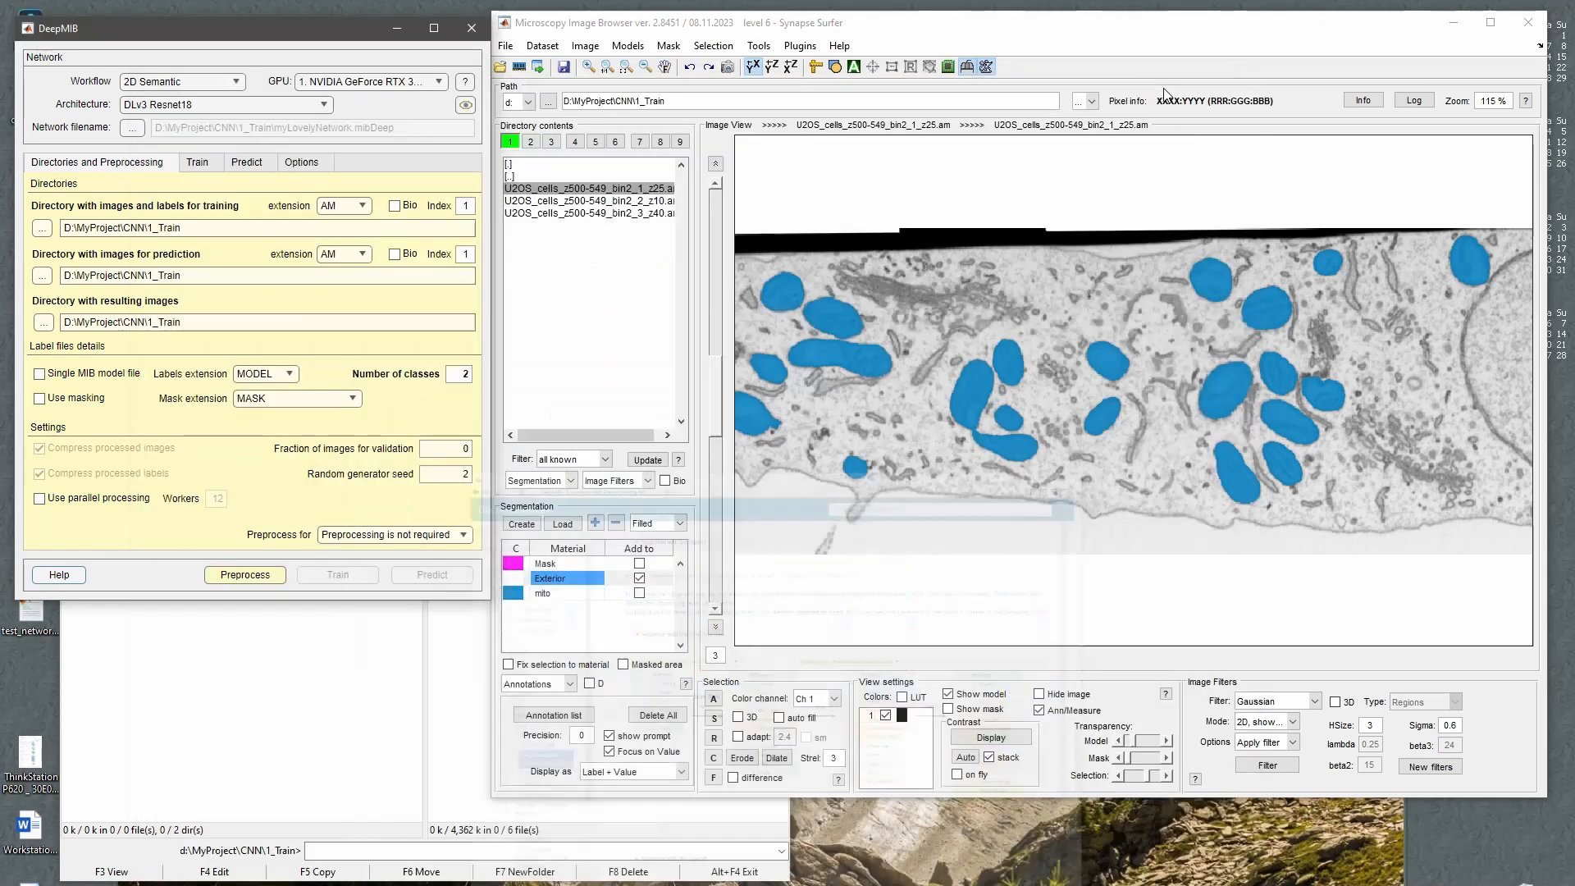
Switch to Total Commander and open the 1_Train folder in both file lists.
click(343, 721)
key(Tab)
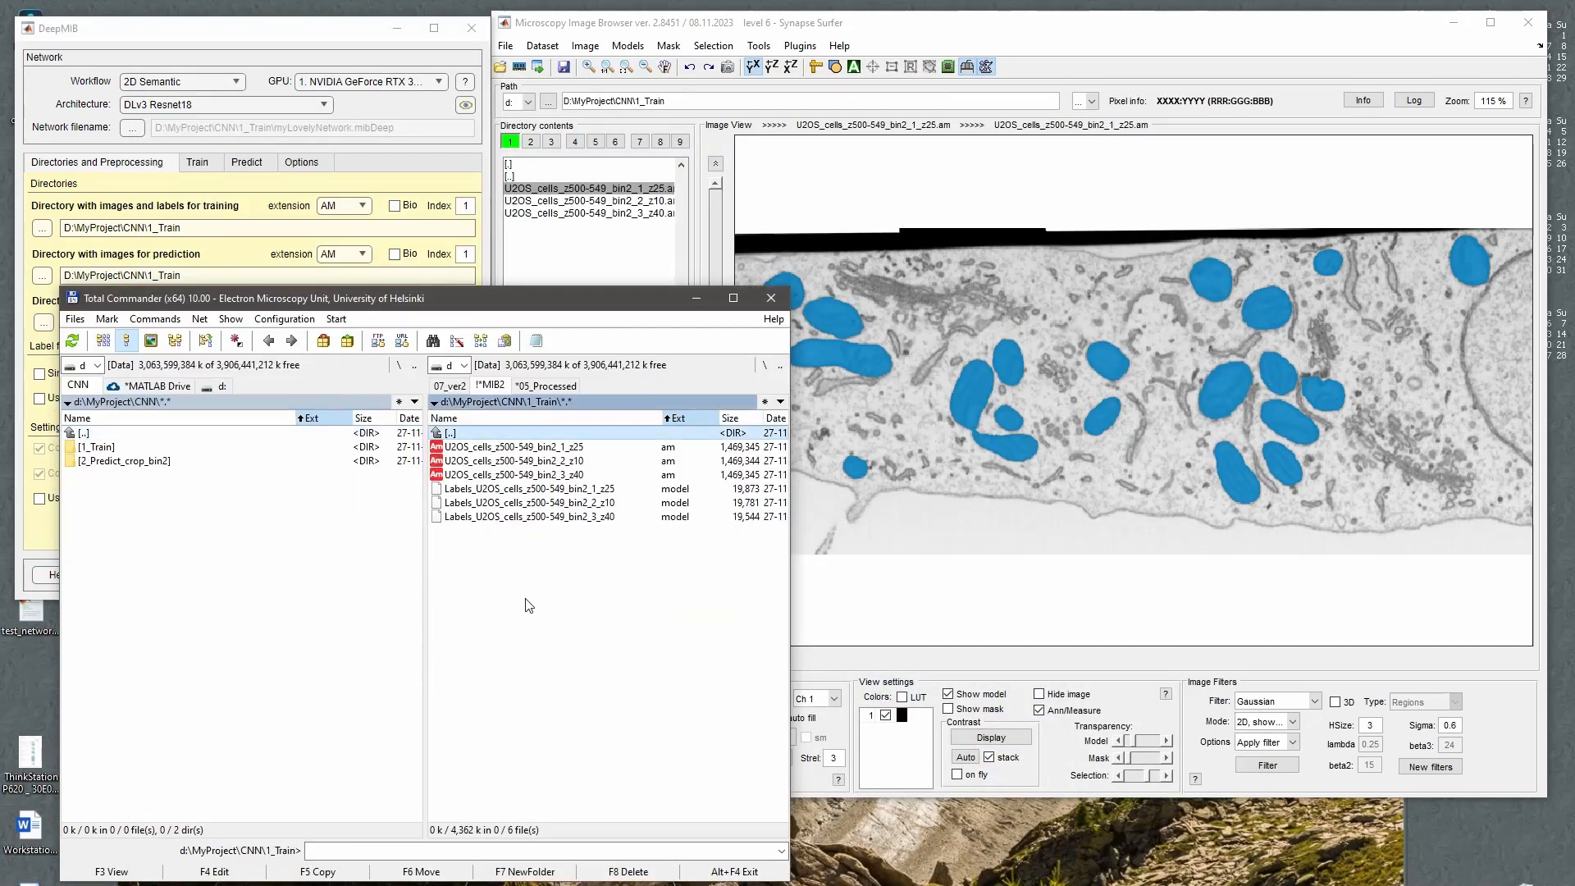
key(BackSpace)
key(Return)
key(alt+F1)
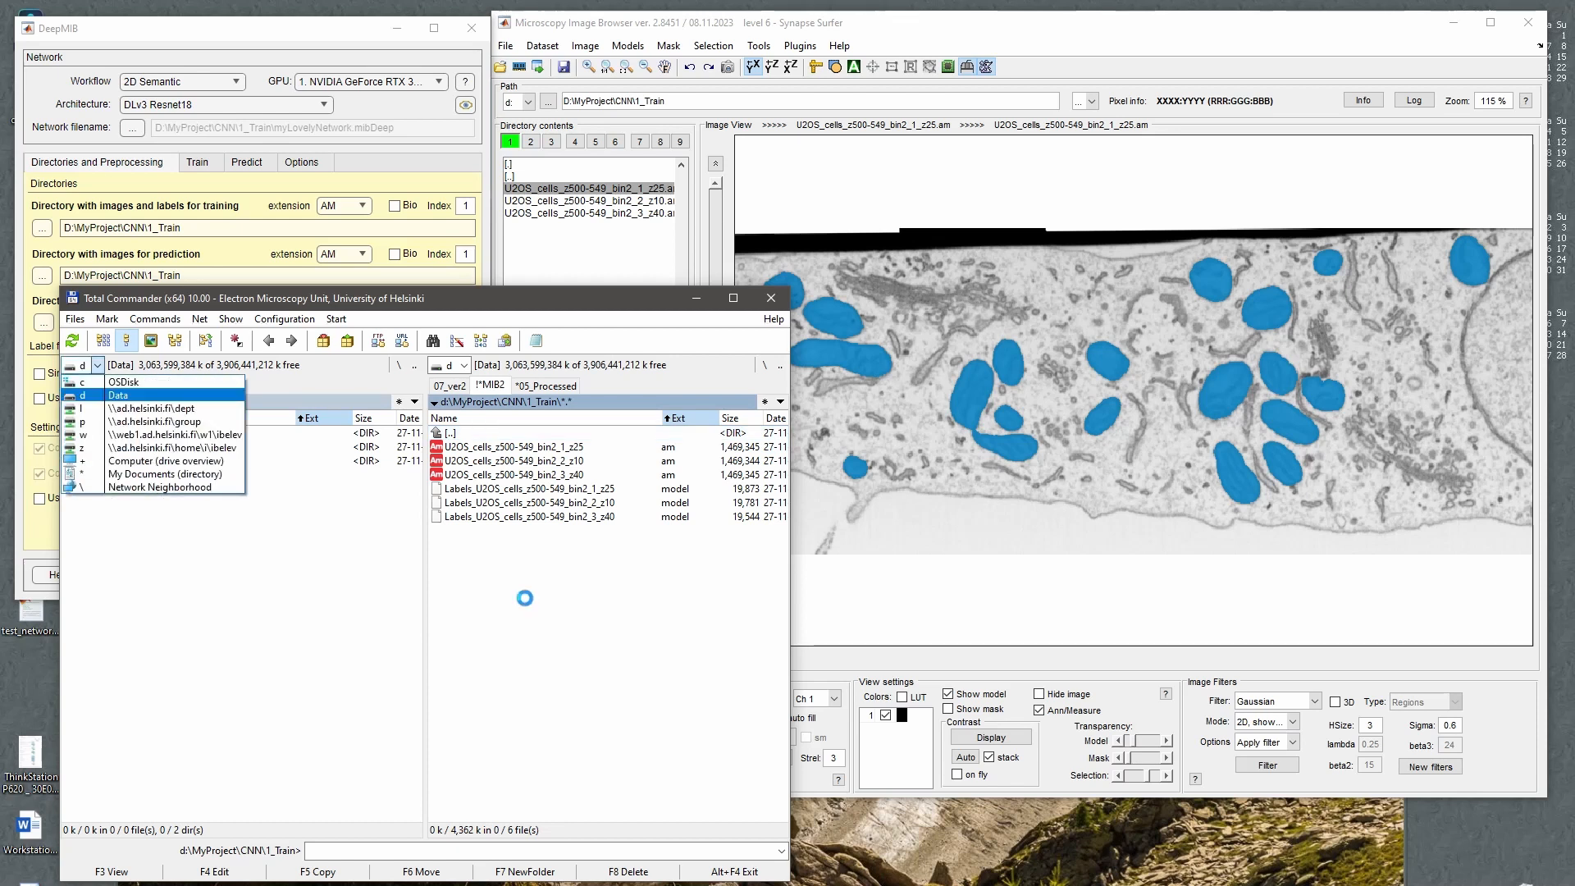
key(Return)
key(Tab)
key(BackSpace)
key(Return)
key(BackSpace)
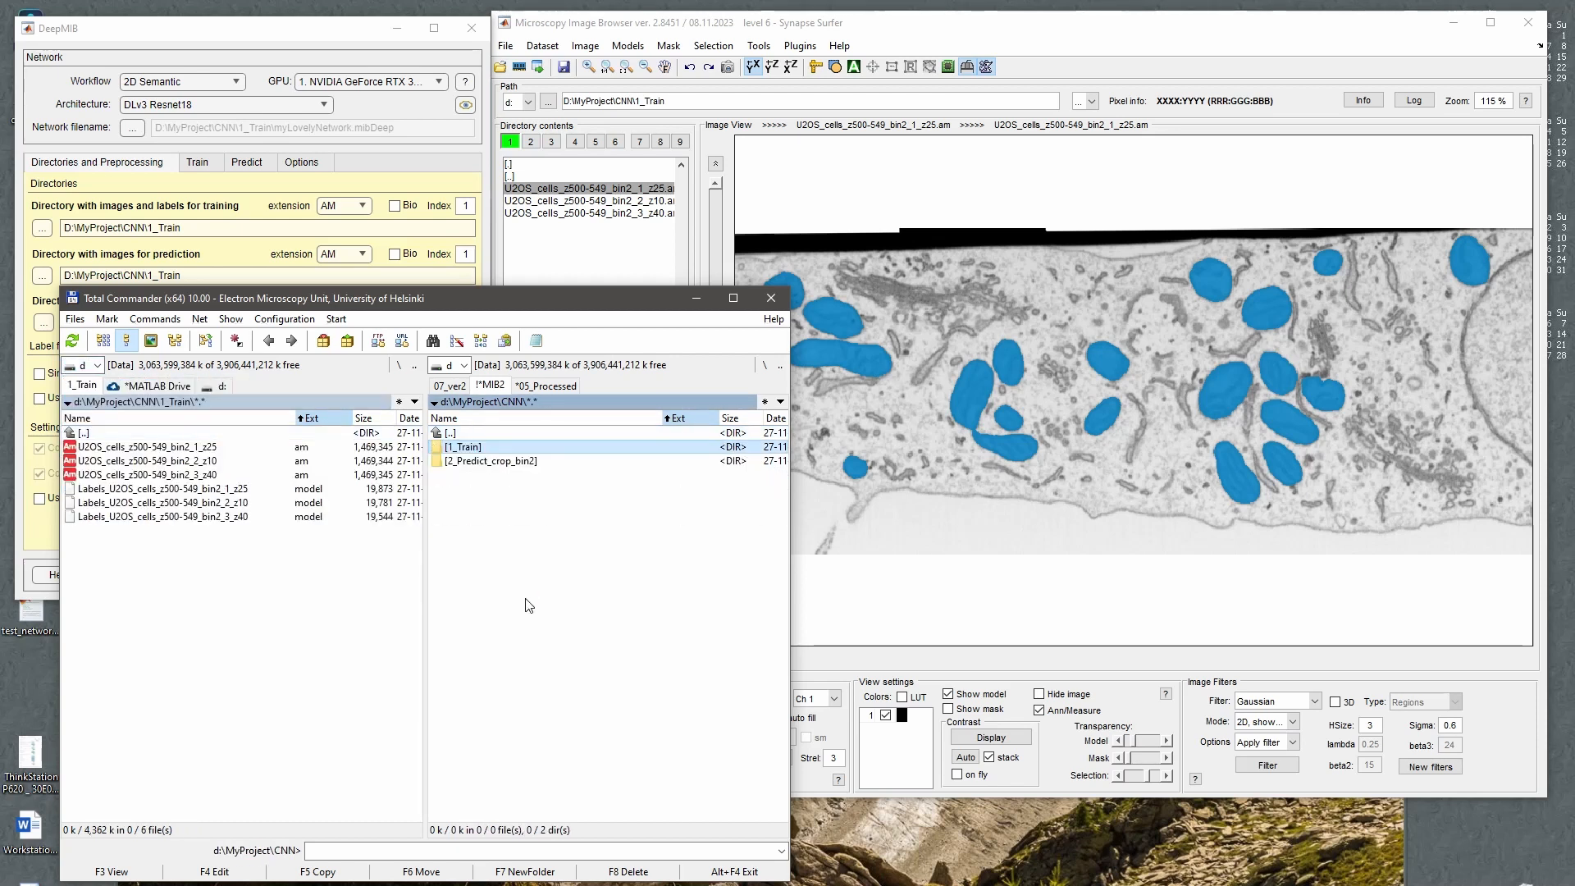
key(Return)
Create two new folders named Images and Labels inside 1_Train.
key(F7)
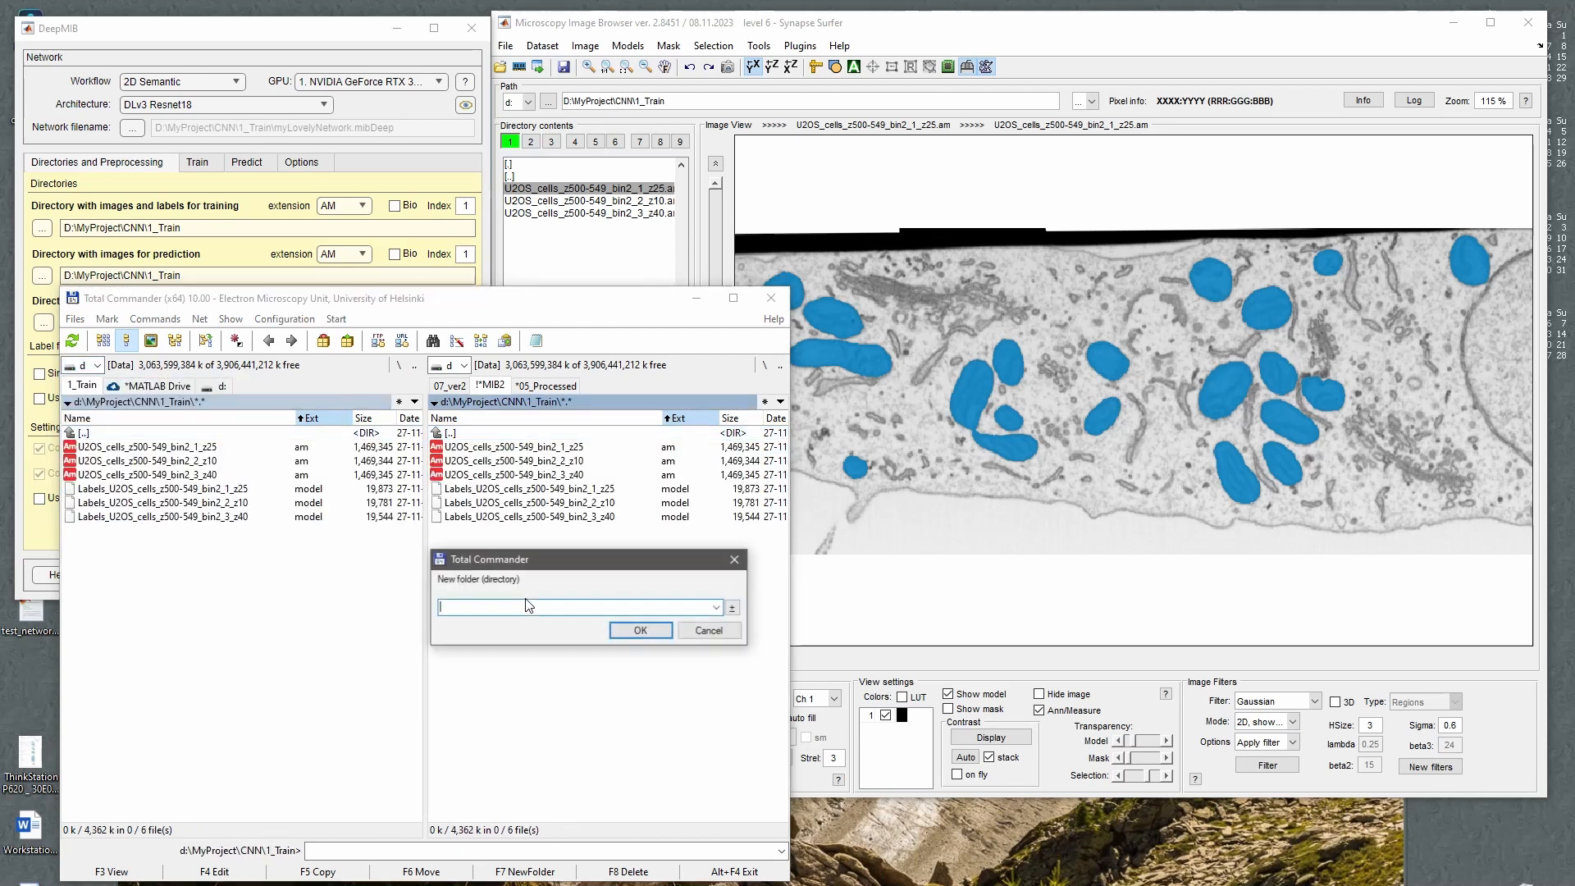
text(Images)
key(Return)
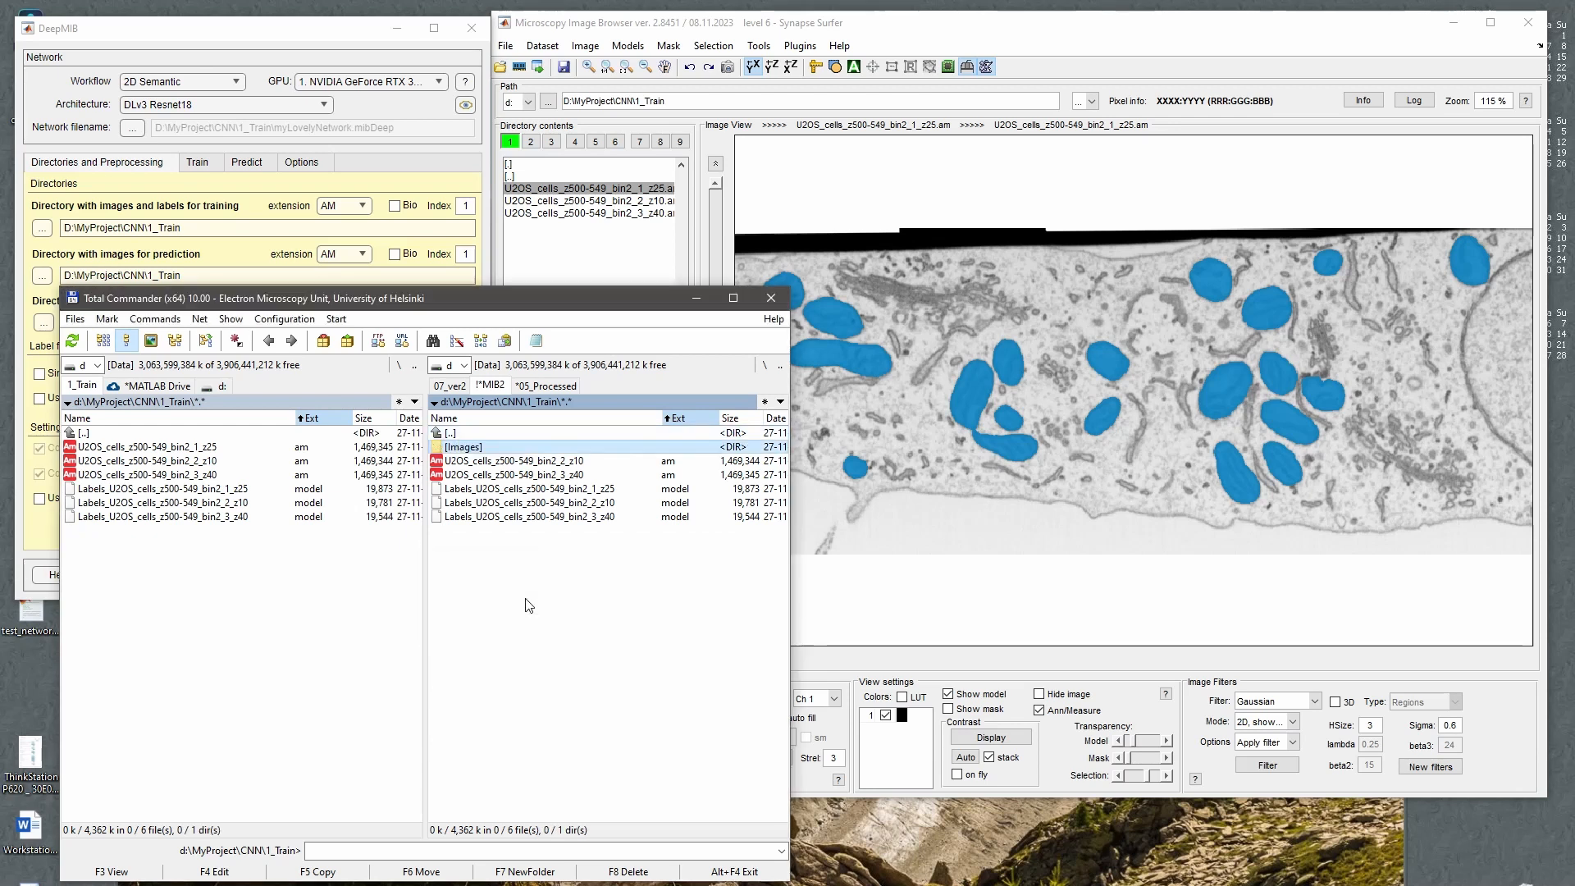
key(F7)
text(La)
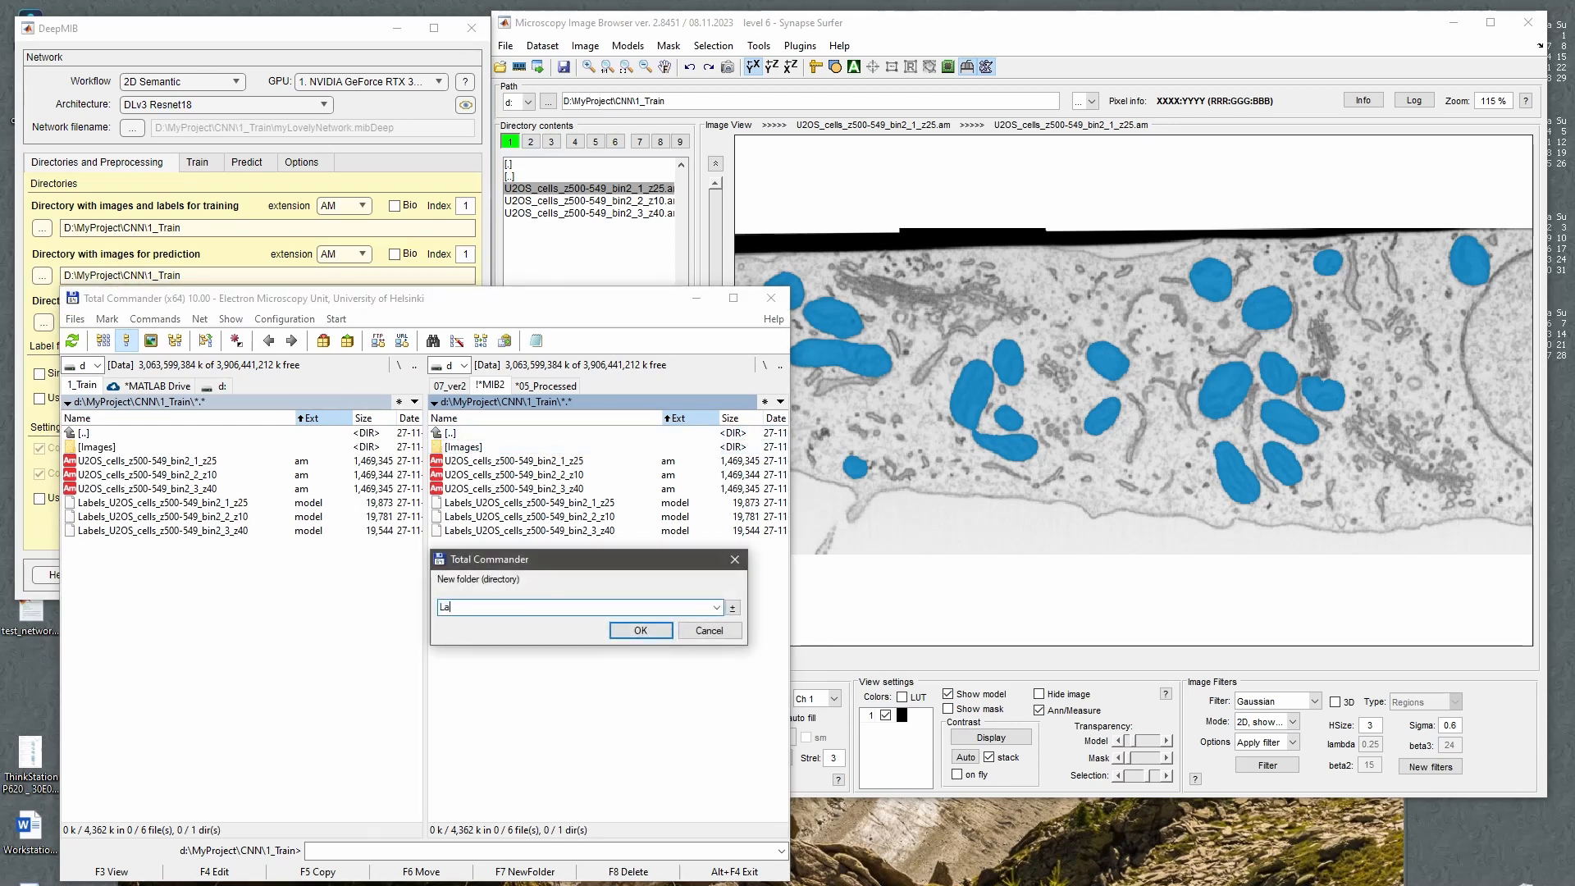
key(BackSpace)
text(bels)
key(Return)
Open the Images folder in the second file list and move the three U2OS .am image files from 1_Train into it.
key(Up)
key(Return)
key(Tab)
key(Down)
key(Down)
key(Down)
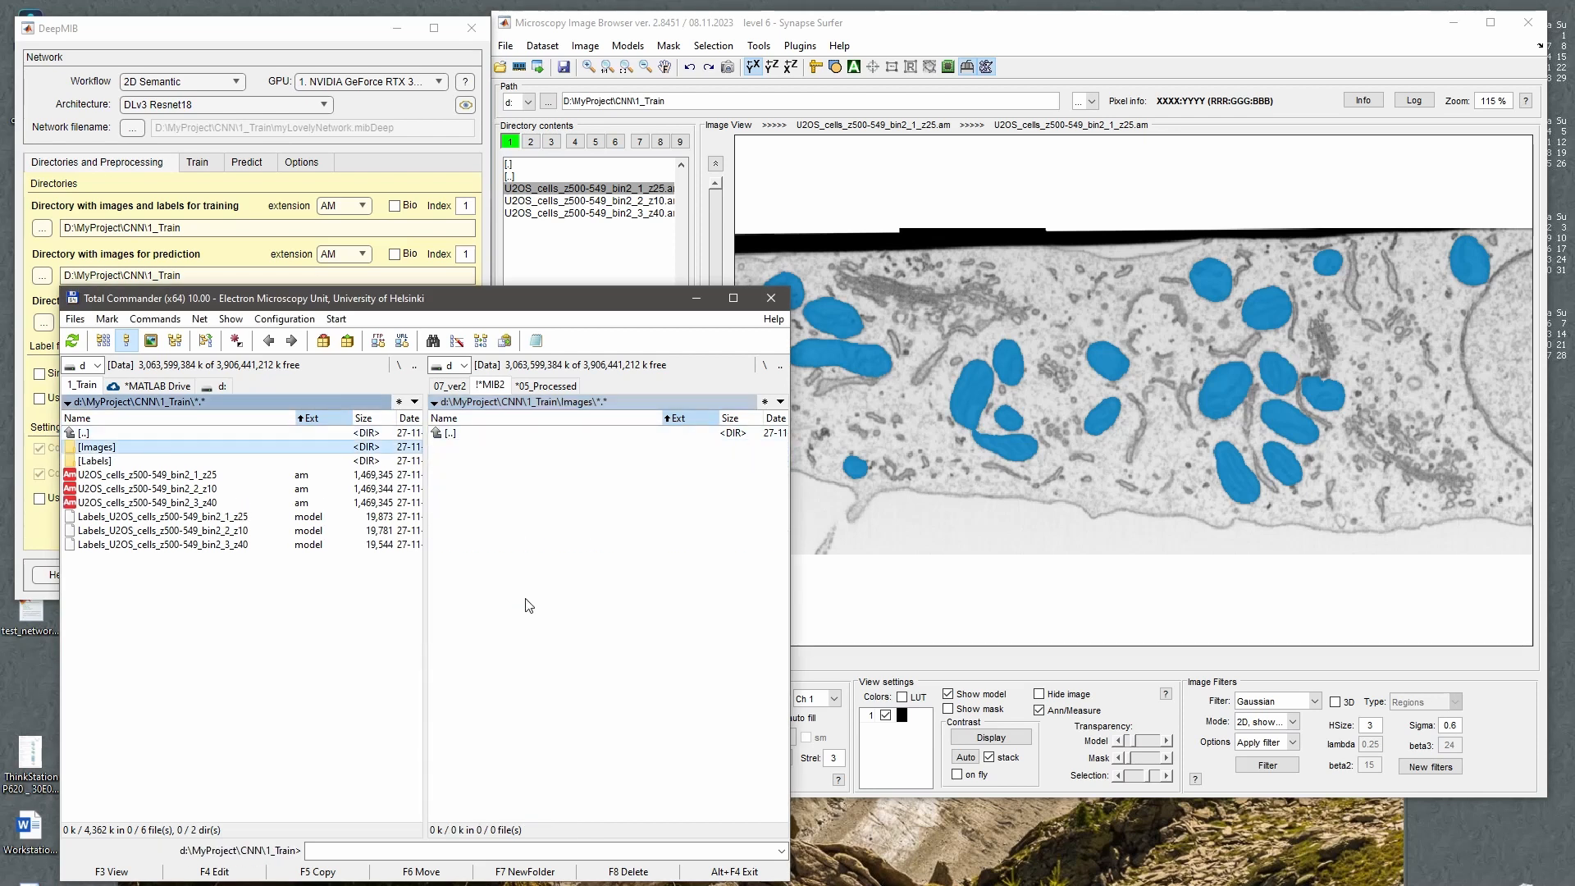
key(shift+Down)
key(shift+Down)
key(shift+Down)
key(F6)
key(Return)
Open the Labels folder in the second file list and move the three Labels .model files from 1_Train into it.
key(Tab)
key(Return)
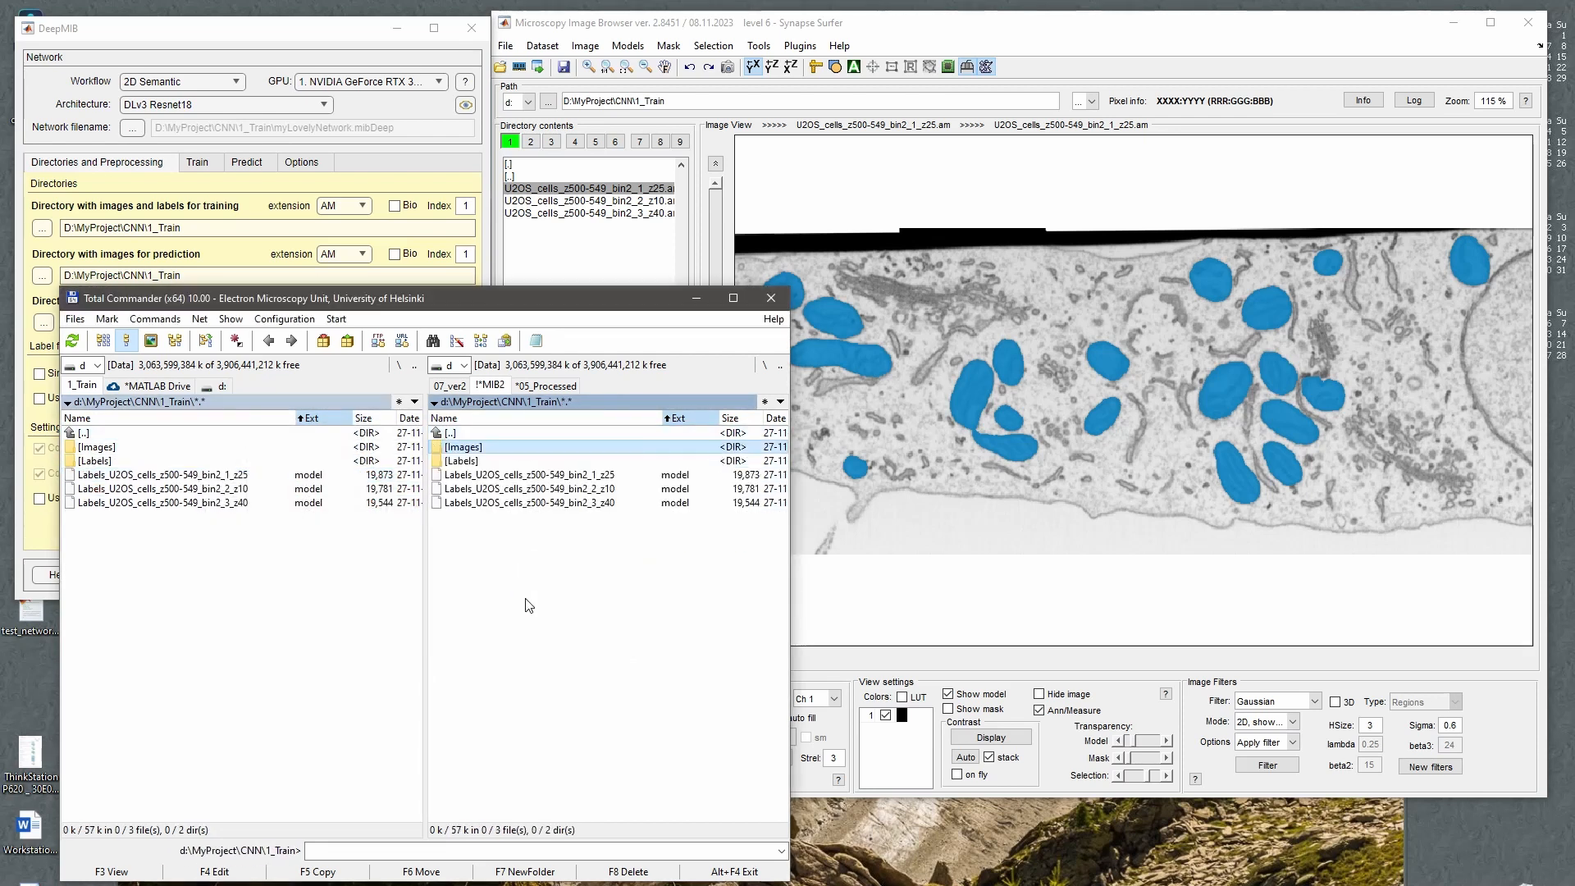
key(Down)
key(Return)
key(Tab)
key(Down)
key(shift+End)
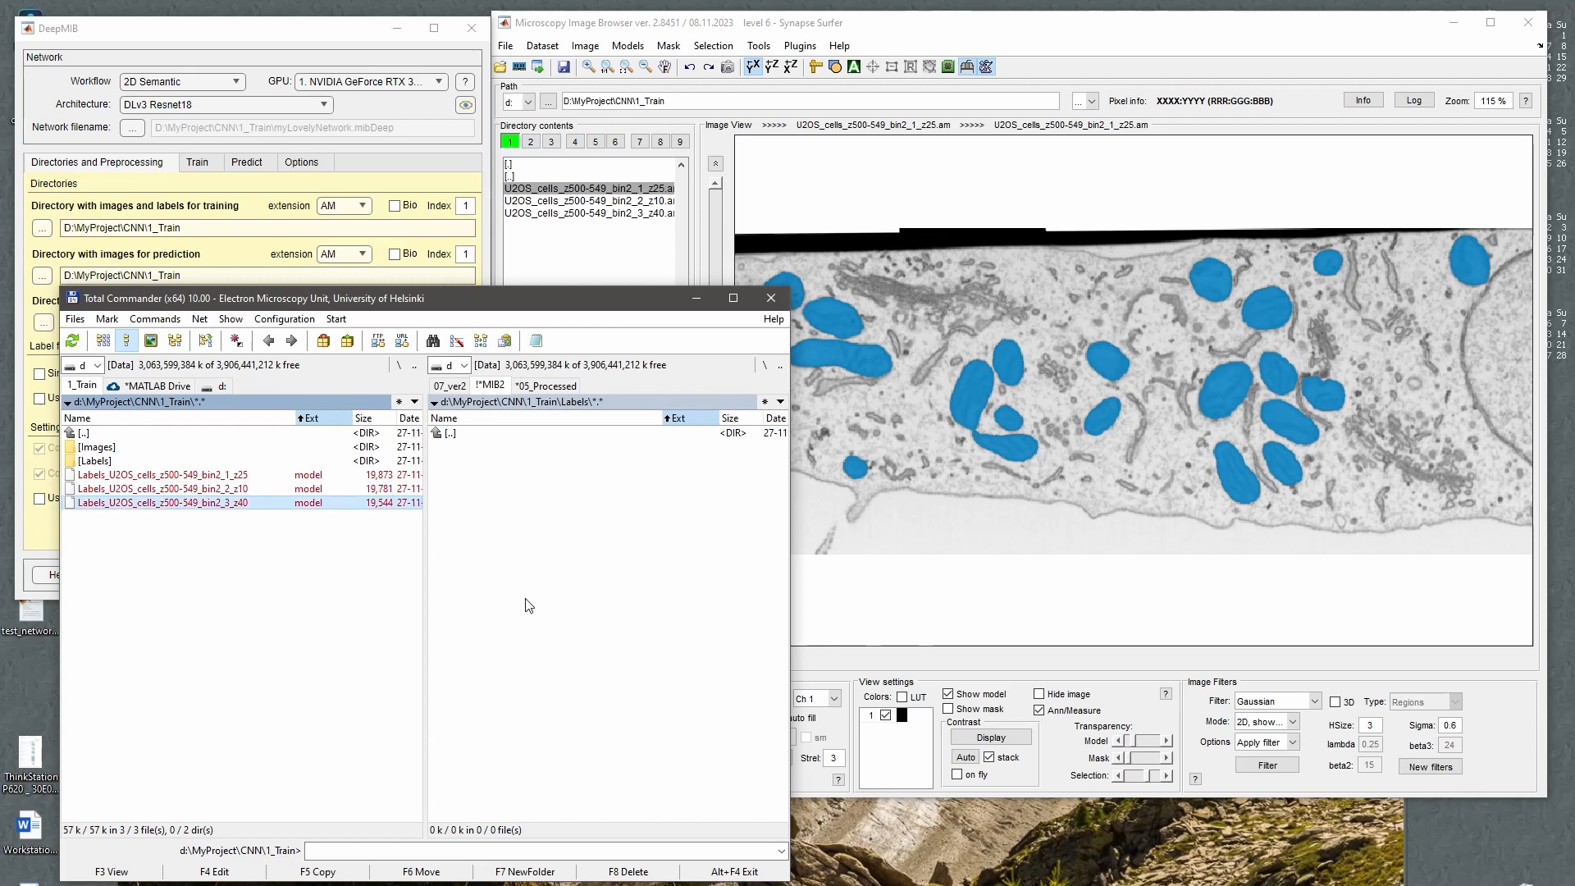
key(F6)
key(Return)
Go up to the CNN folder and check the contents of its 1_Train and 2_Predict_crop_bin2 folders.
key(BackSpace)
key(Tab)
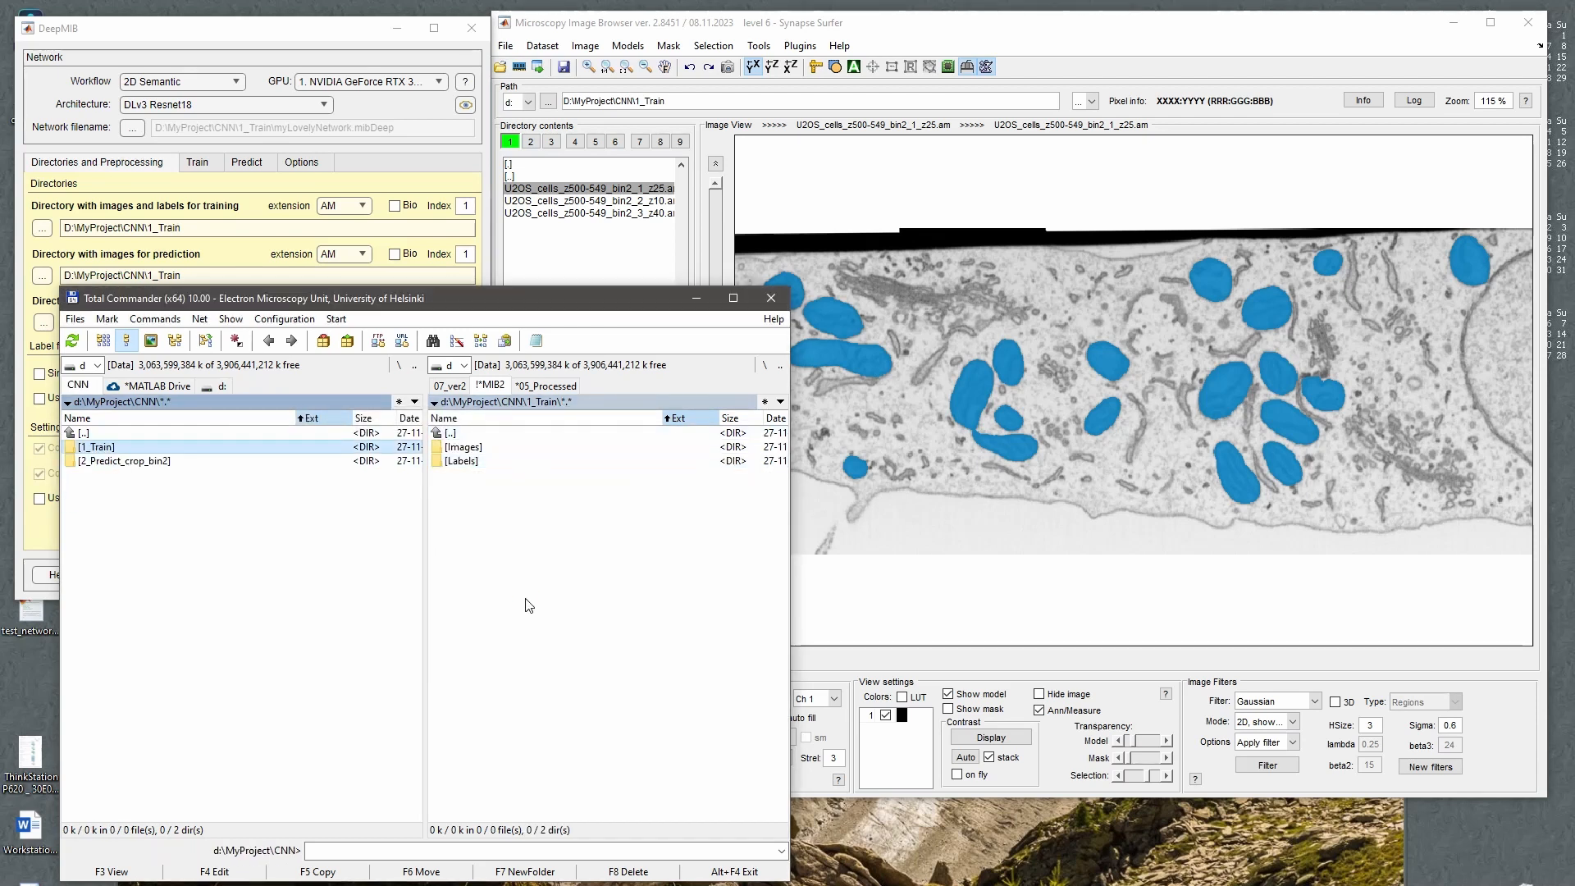
key(BackSpace)
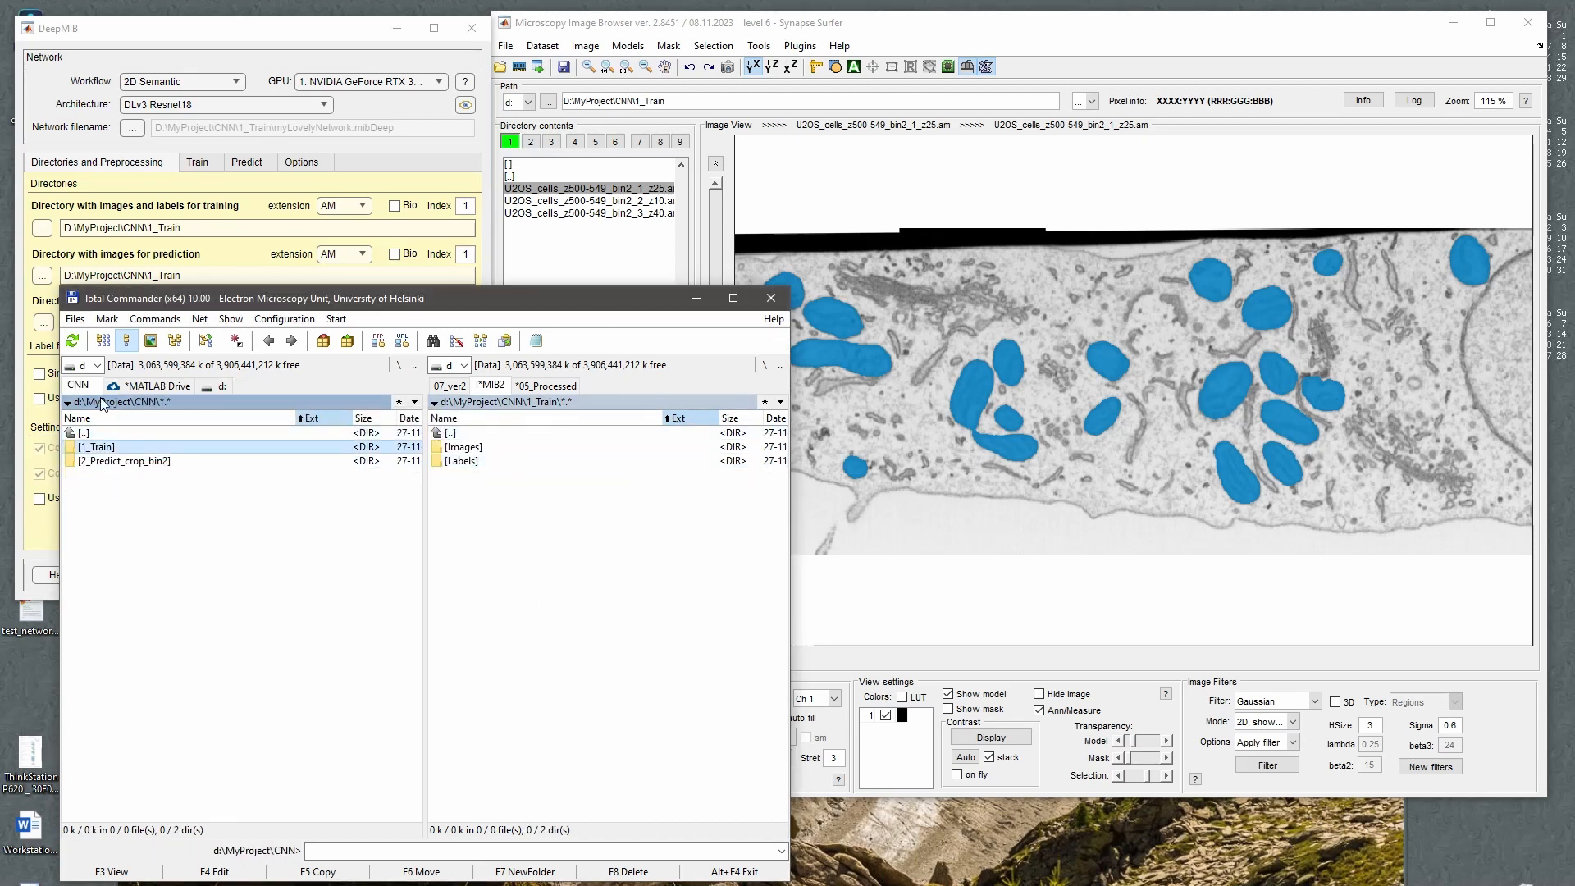
double_click(101, 448)
double_click(115, 433)
click(121, 461)
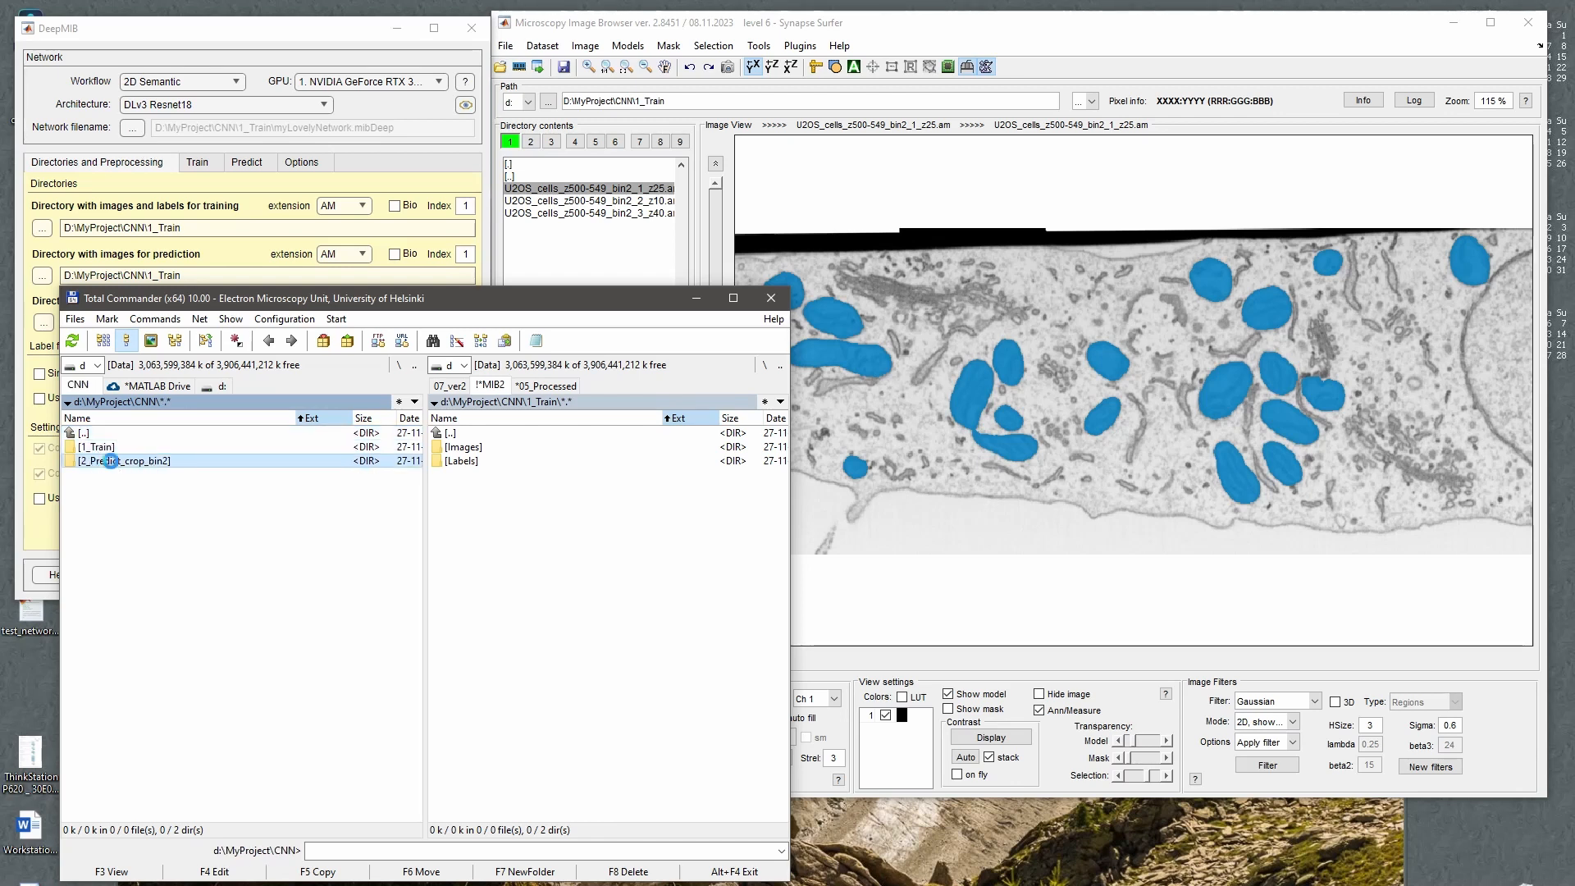
double_click(110, 461)
double_click(110, 448)
double_click(137, 433)
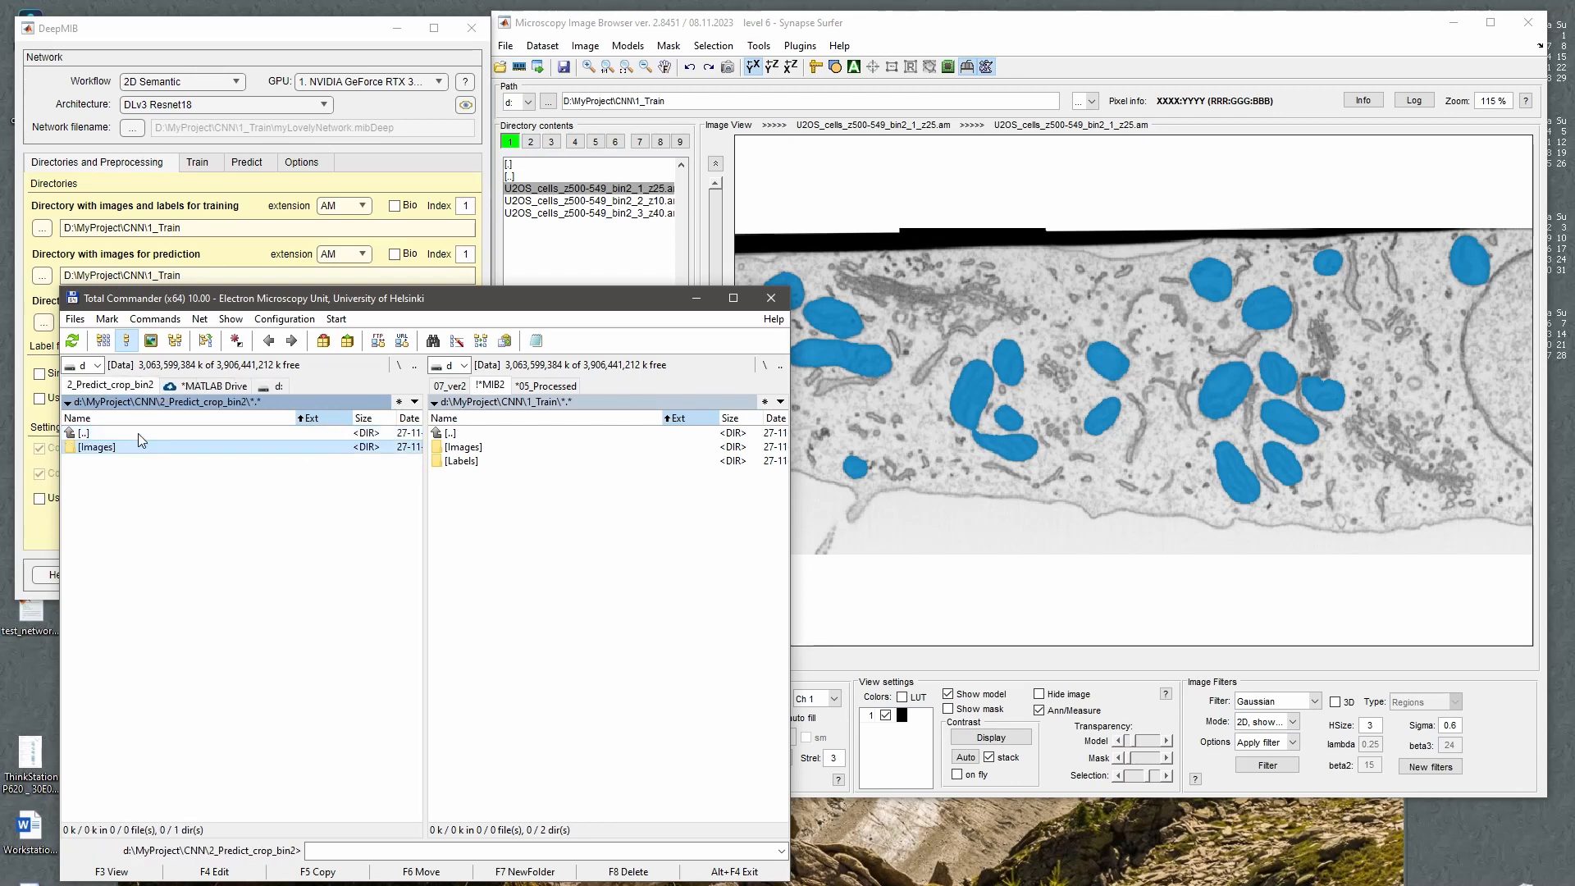
double_click(138, 433)
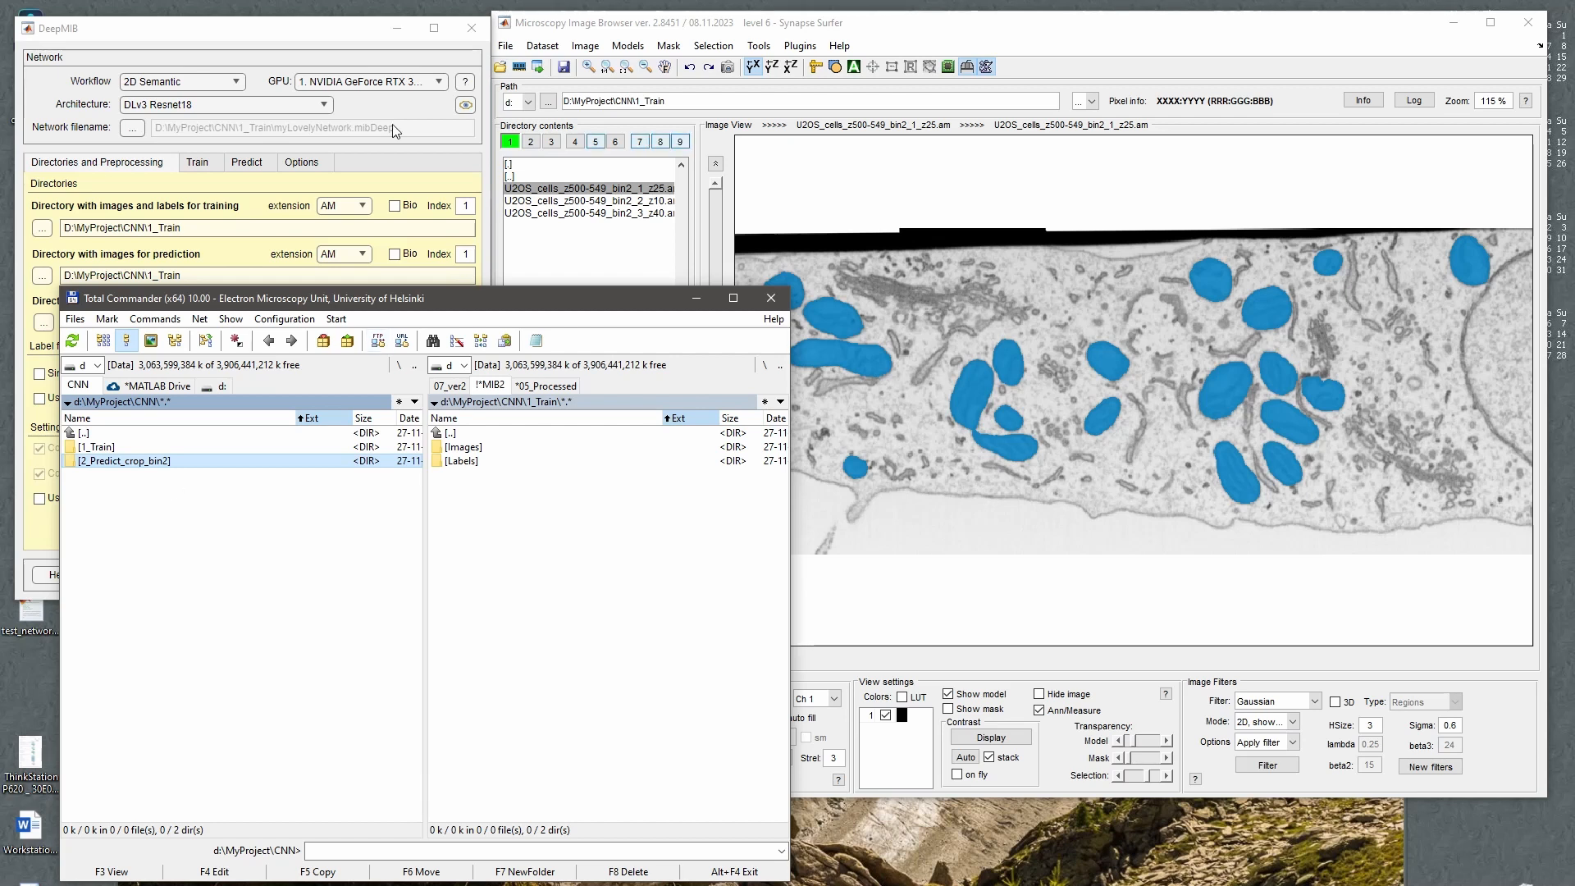
Switch to the DeepMIB window and review the available workflows and the architectures offered for 2D Semantic.
click(271, 34)
drag(359, 37, 358, 31)
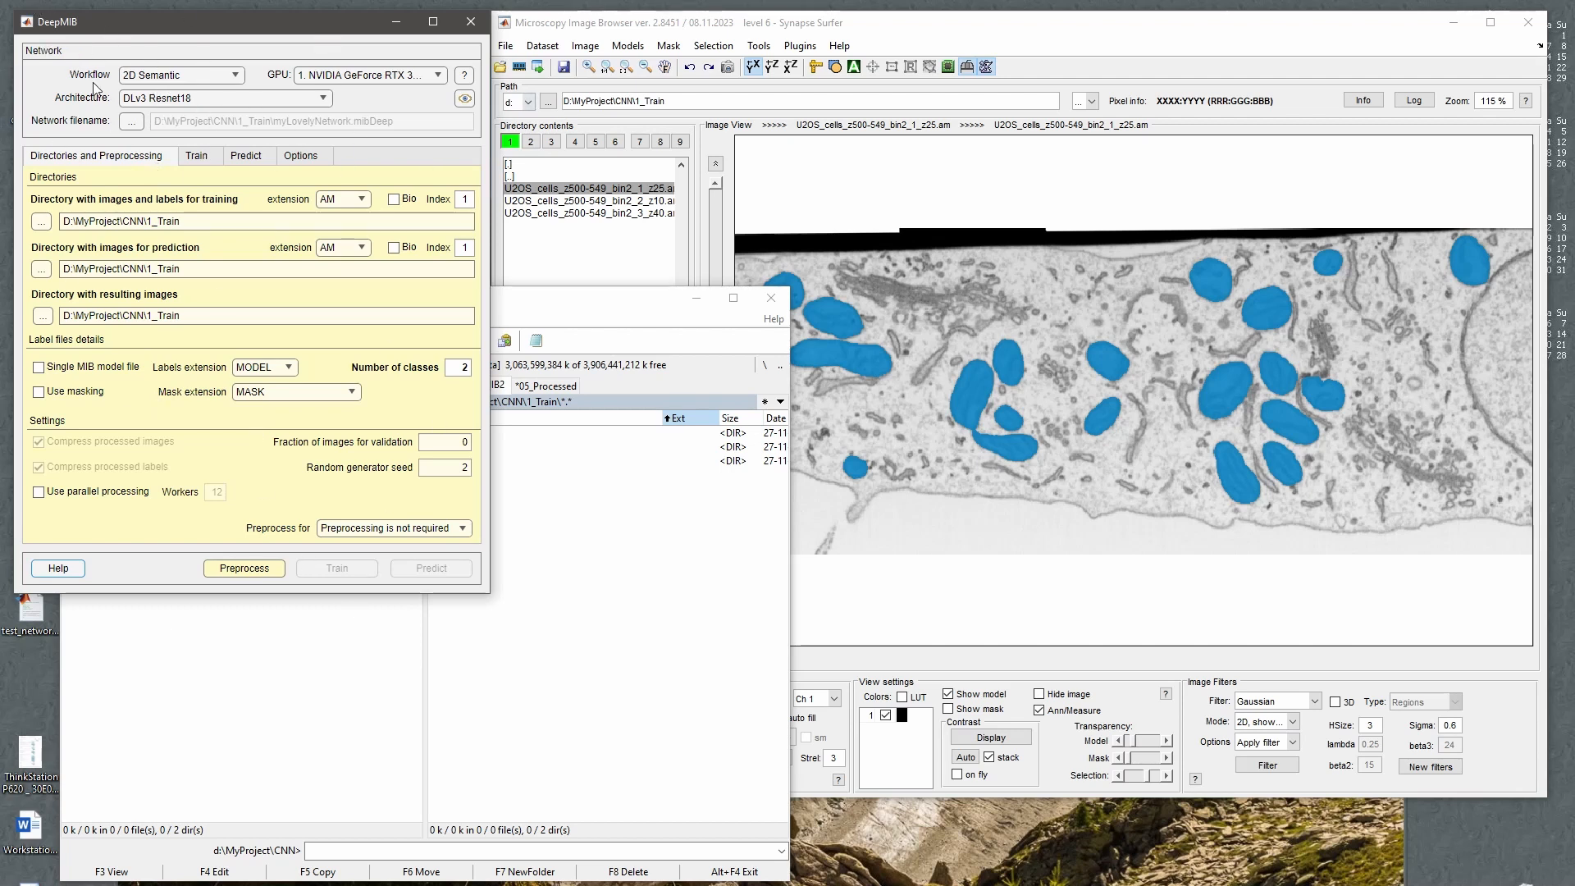
click(150, 77)
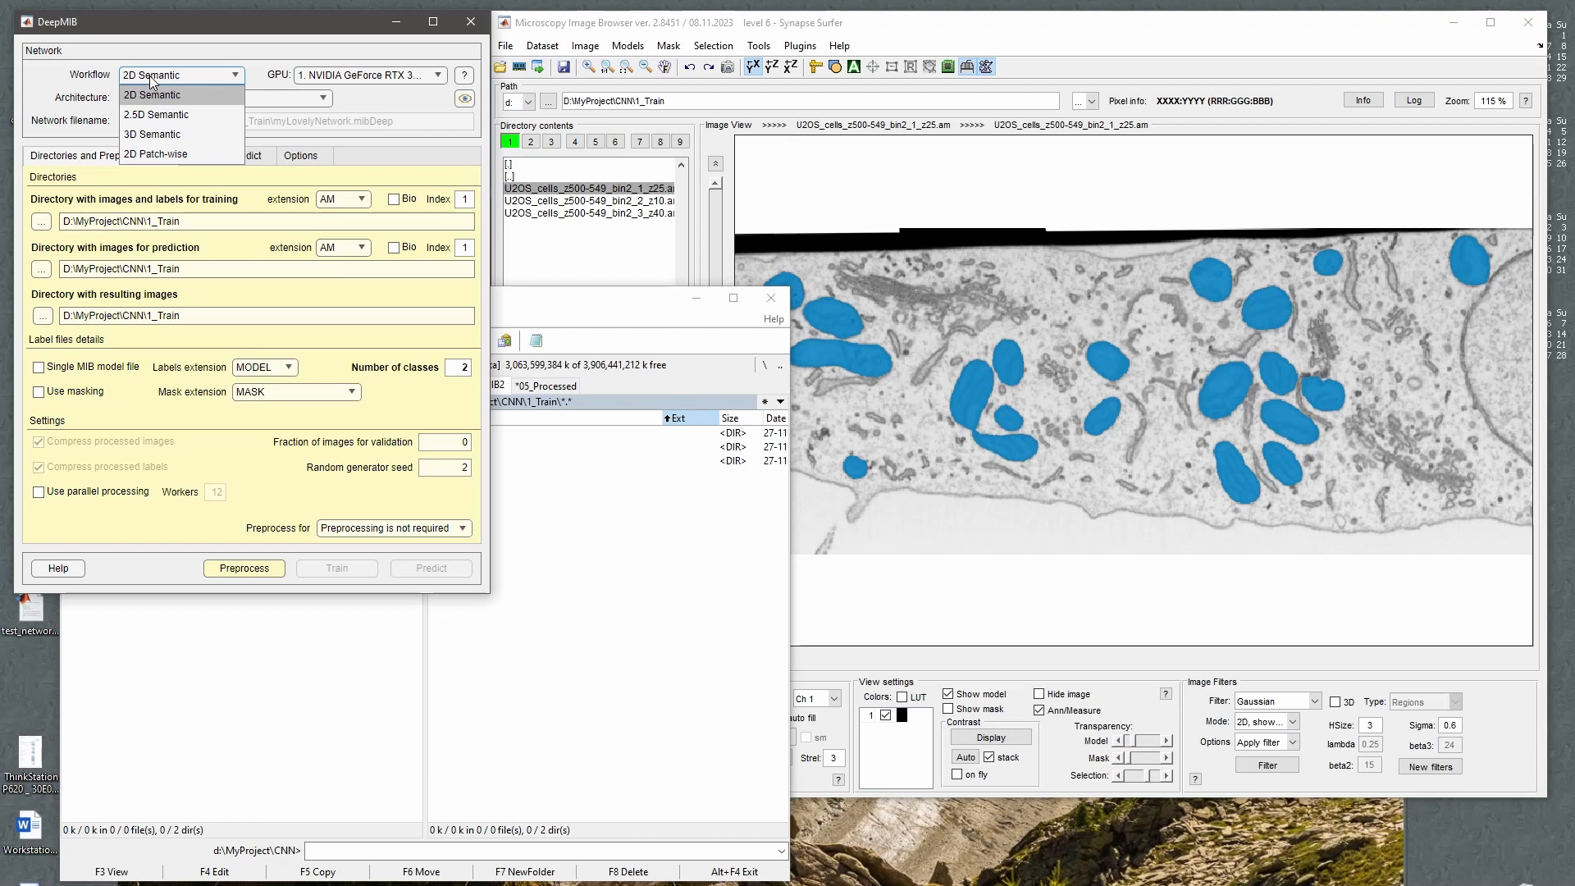
click(167, 92)
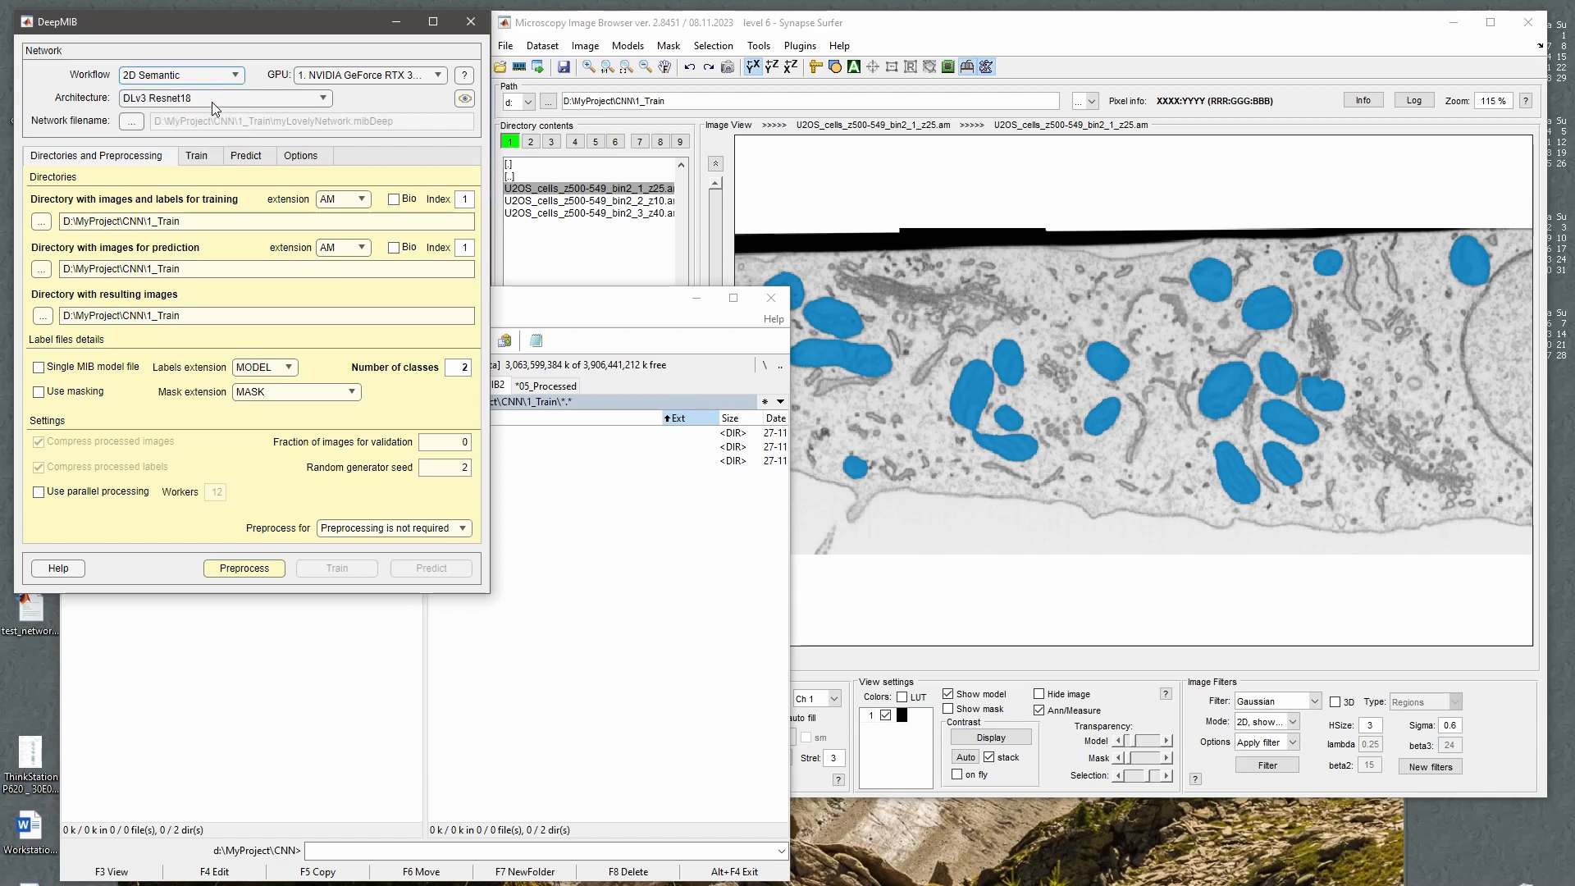
click(149, 99)
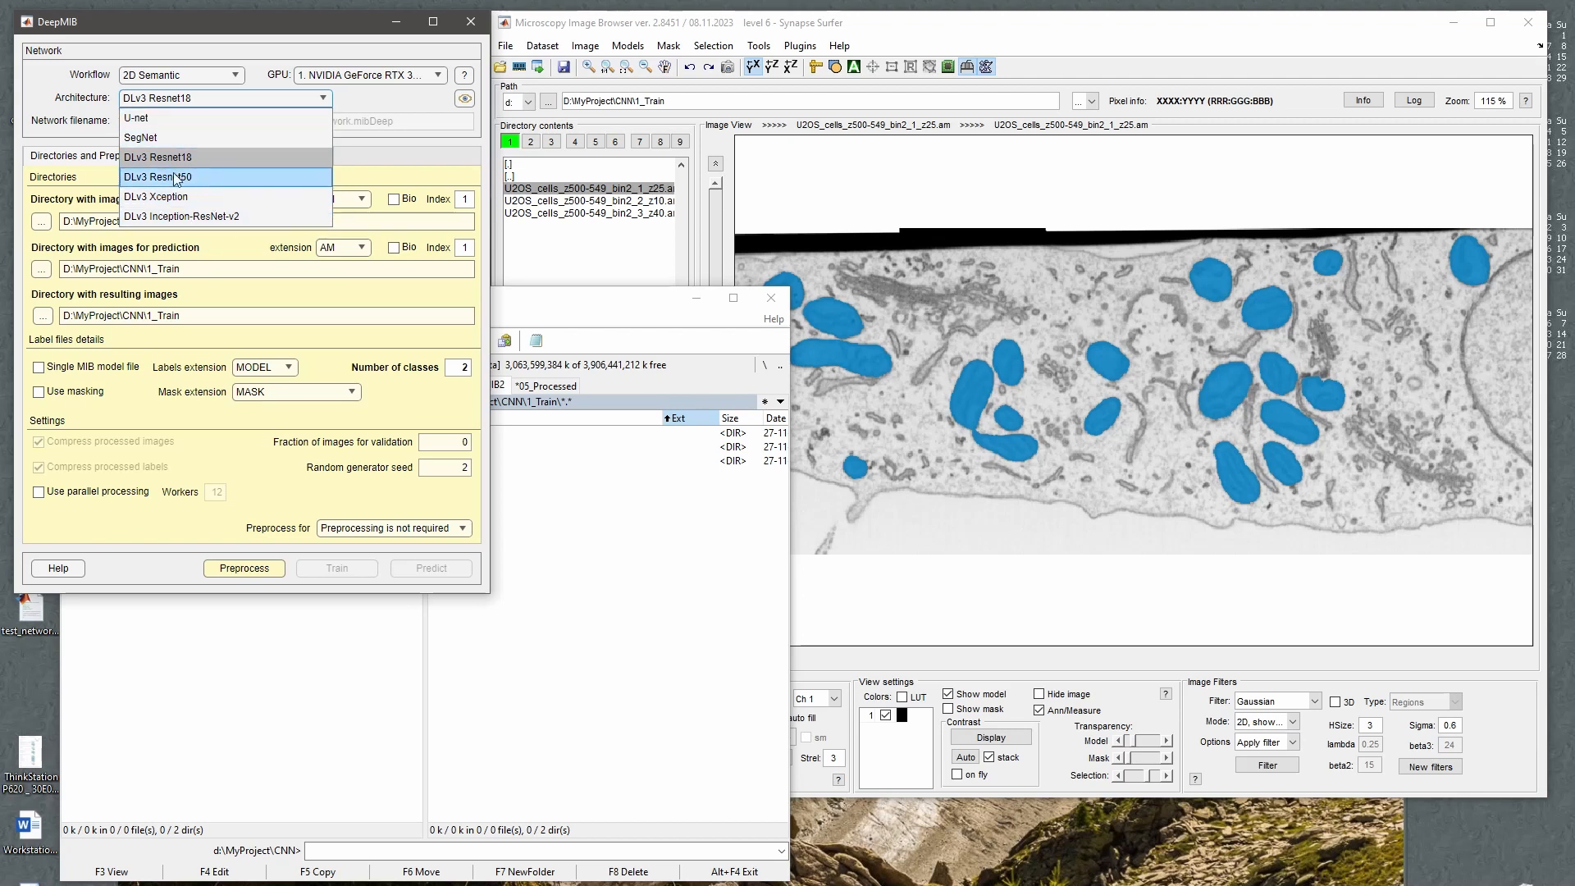
click(199, 157)
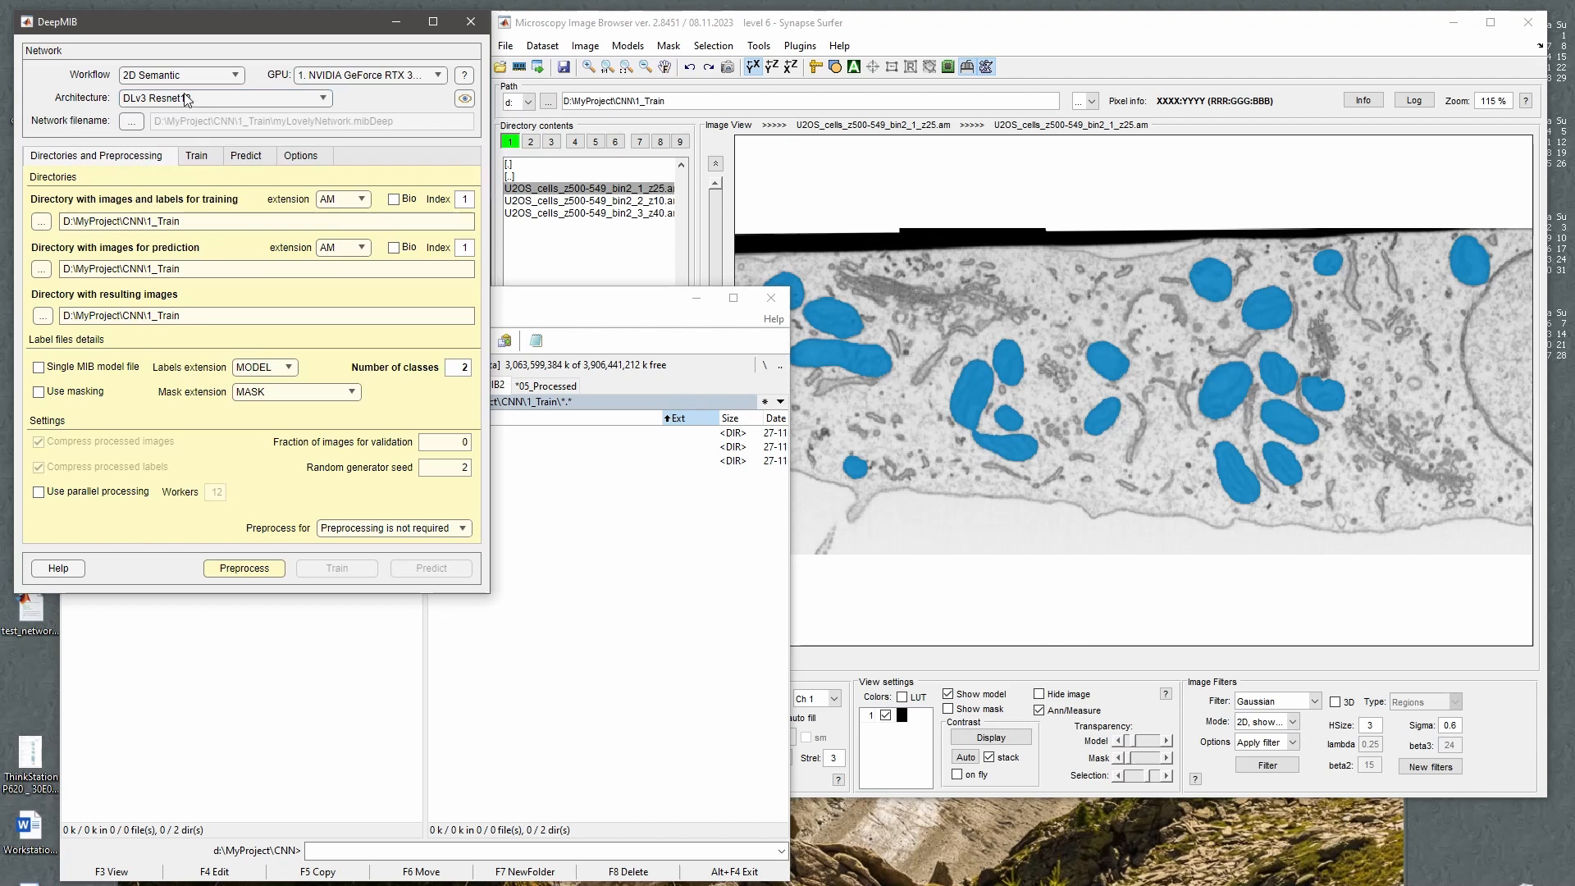
Set the workflow to 3D Semantic and 2D Patch-wise in turn, reviewing the architectures offered for each.
click(180, 75)
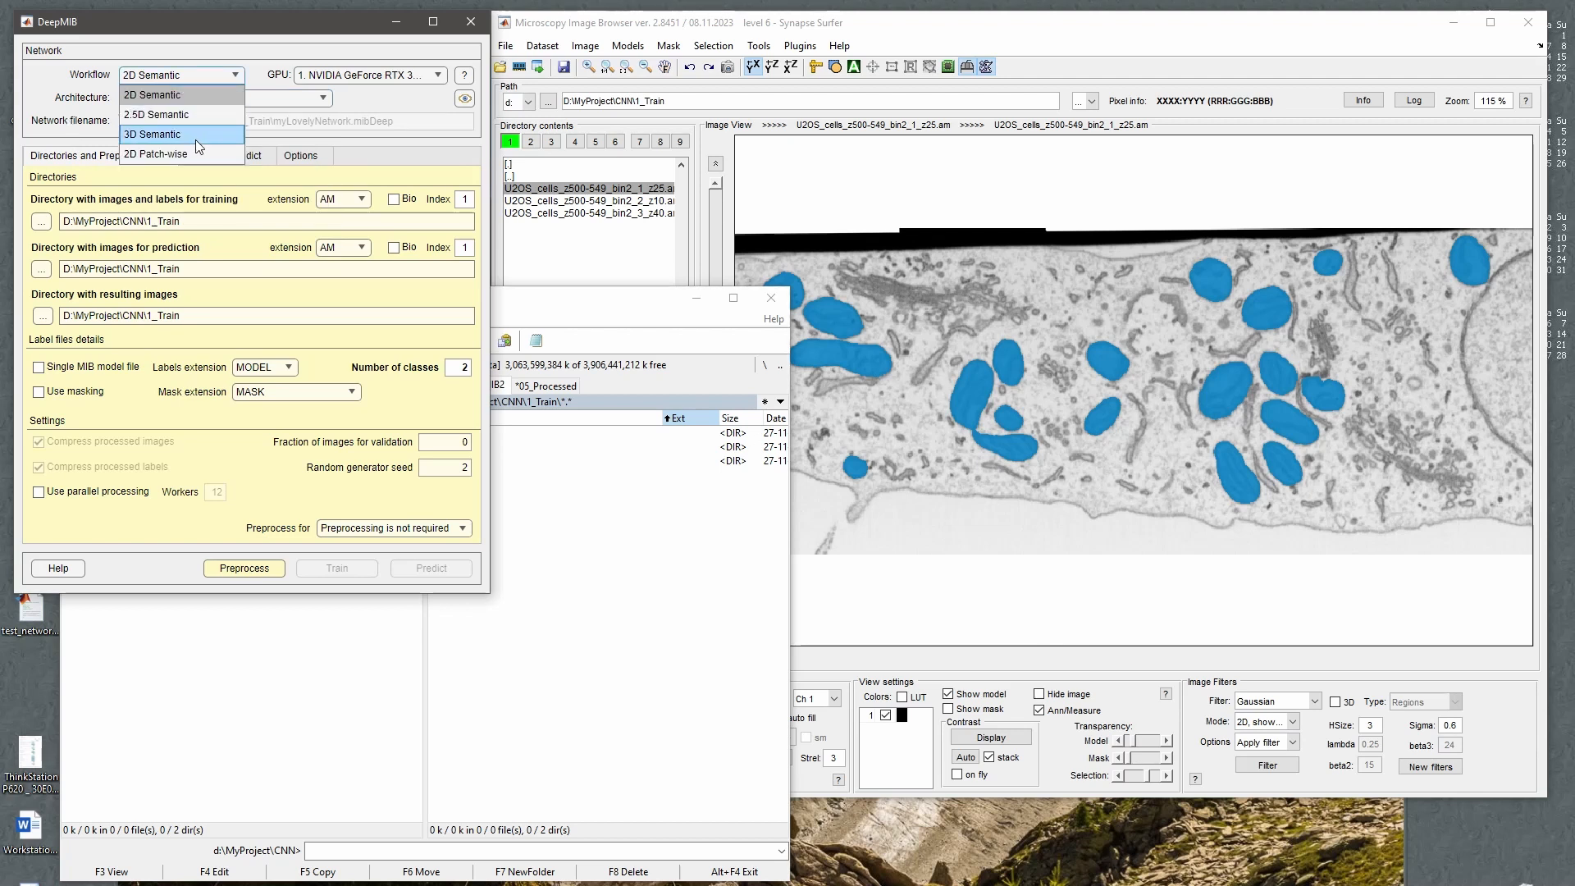
click(195, 137)
click(162, 99)
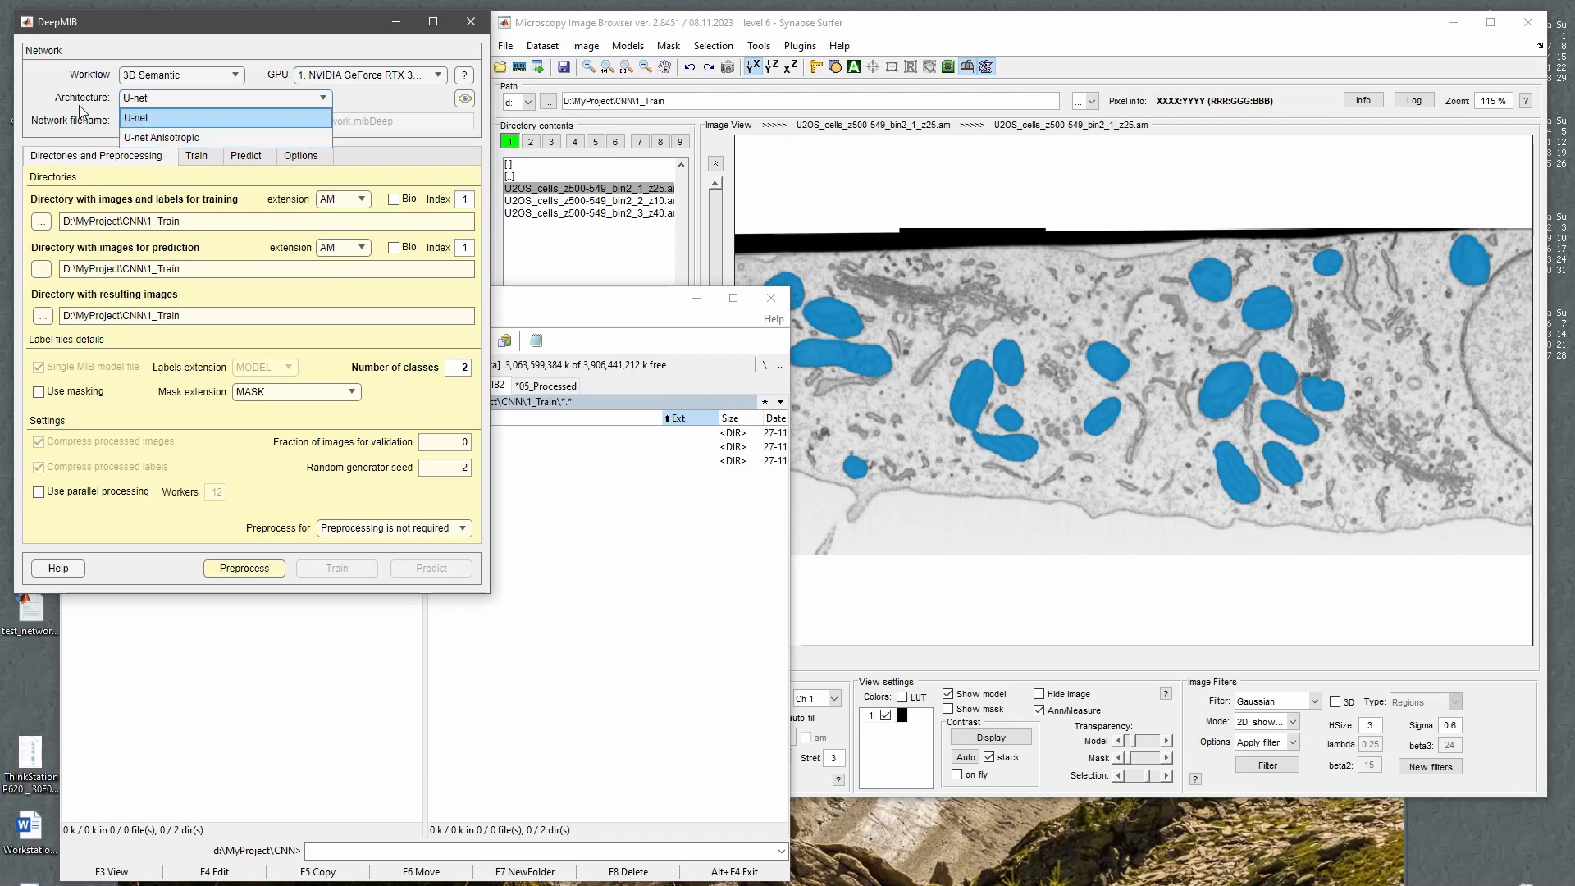
click(80, 105)
click(152, 78)
click(169, 155)
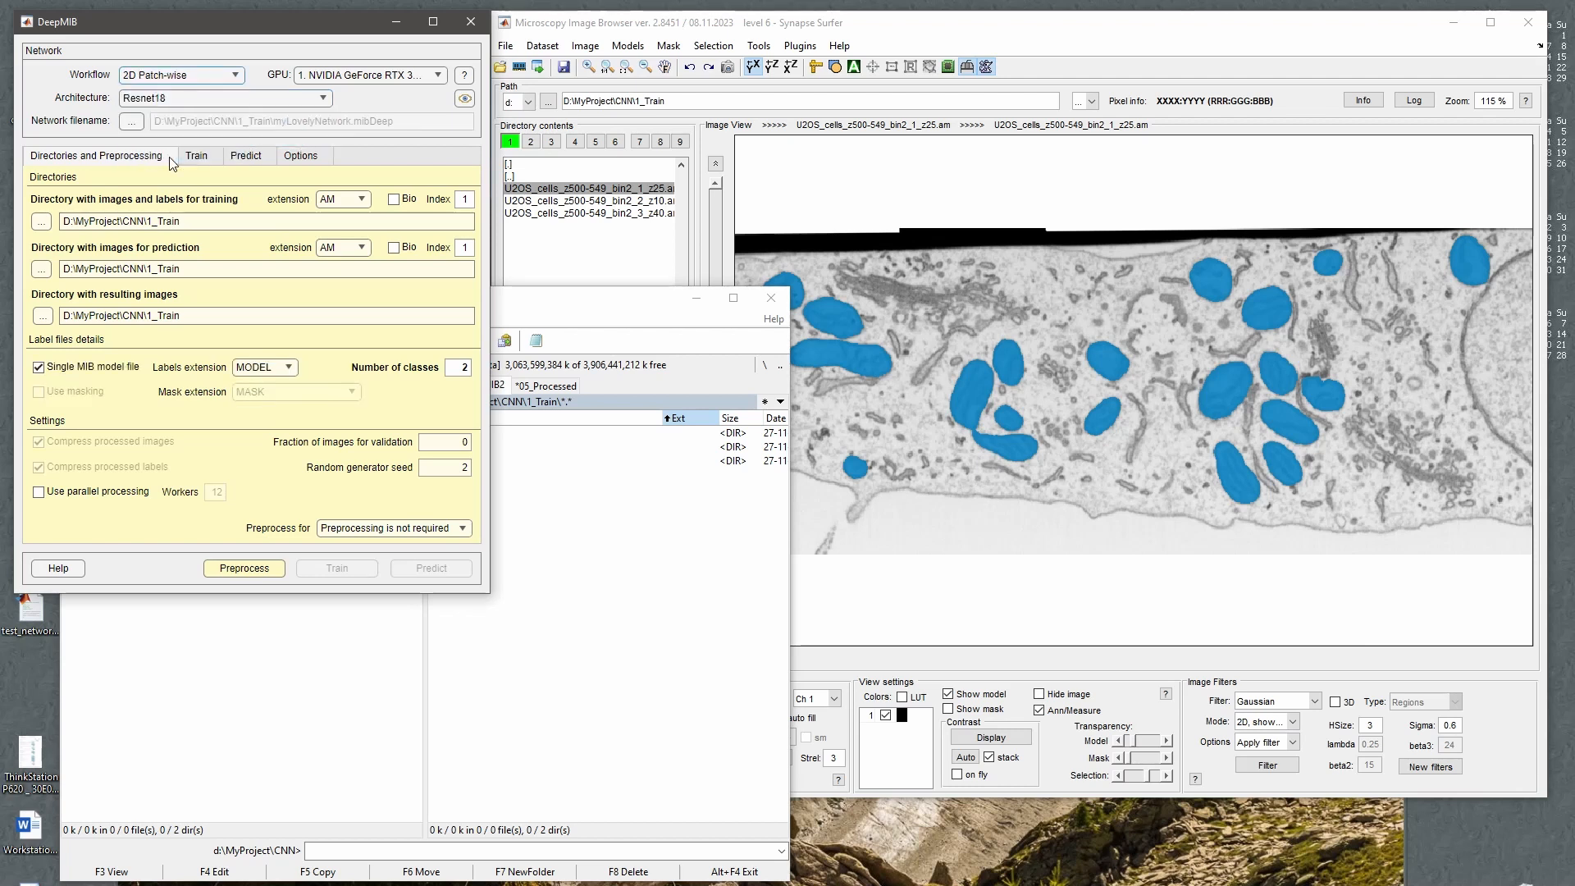
click(157, 99)
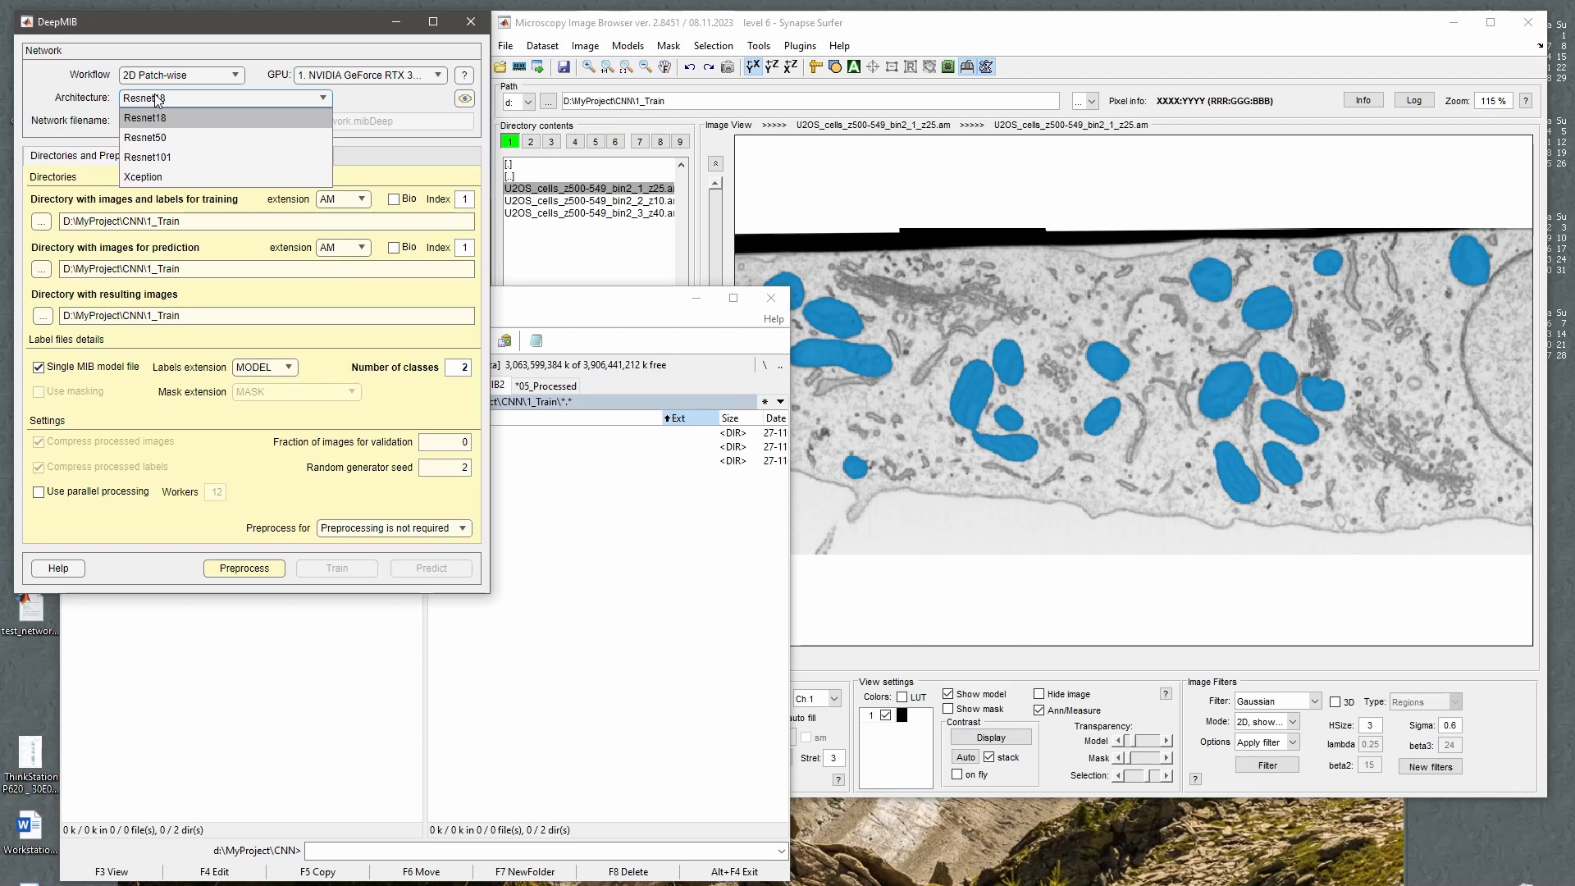
Set the workflow to 2.5D Semantic with the Z2C + DLv3 Resnet18 architecture.
click(162, 76)
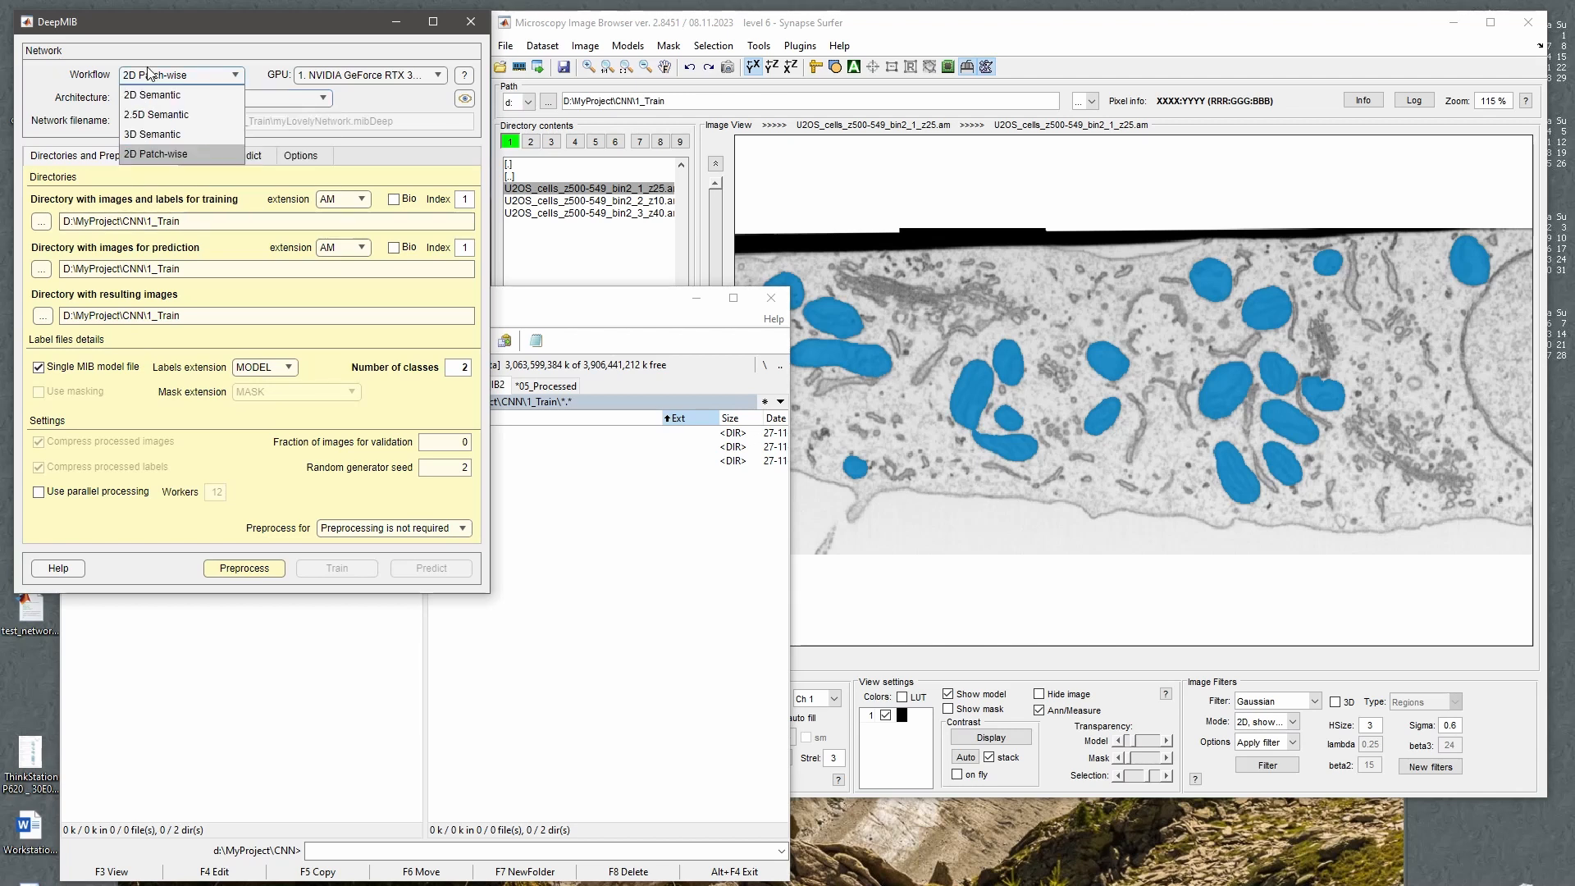
click(165, 123)
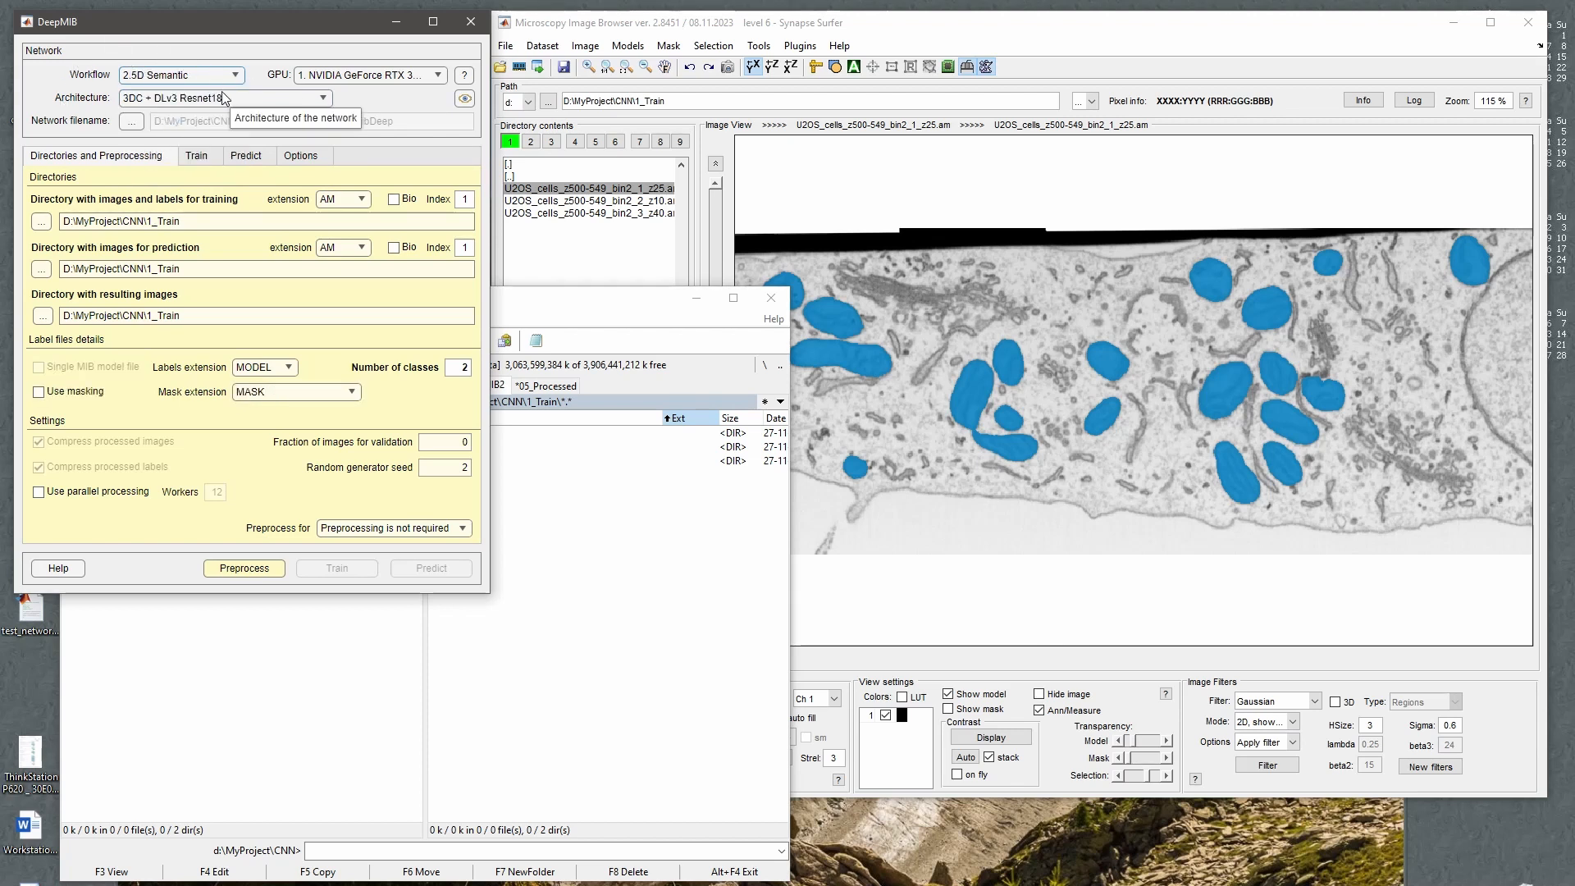
click(192, 98)
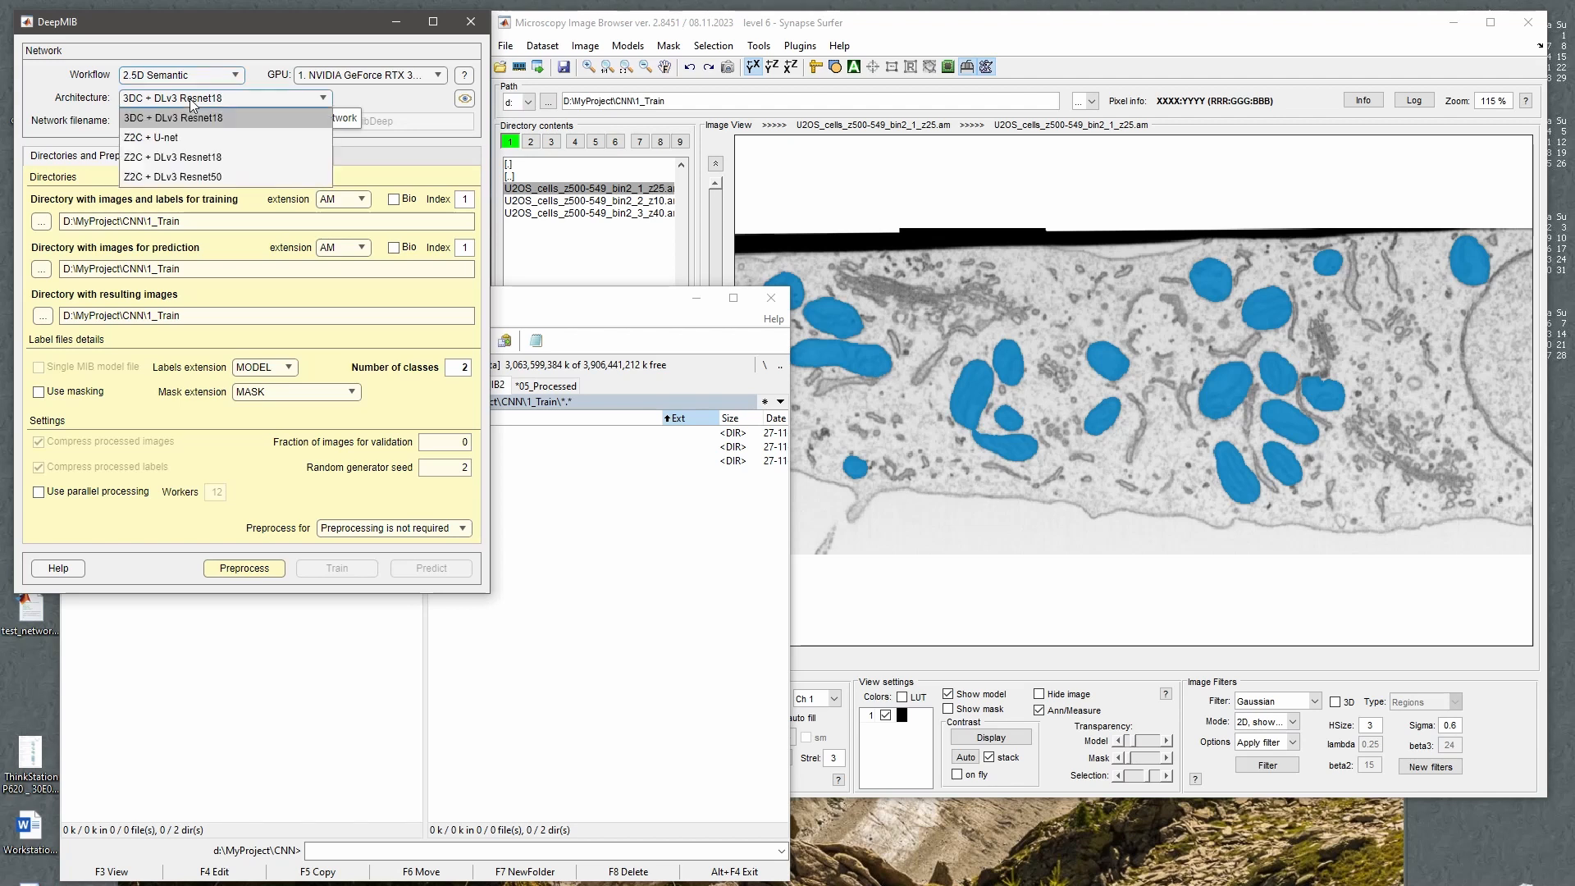
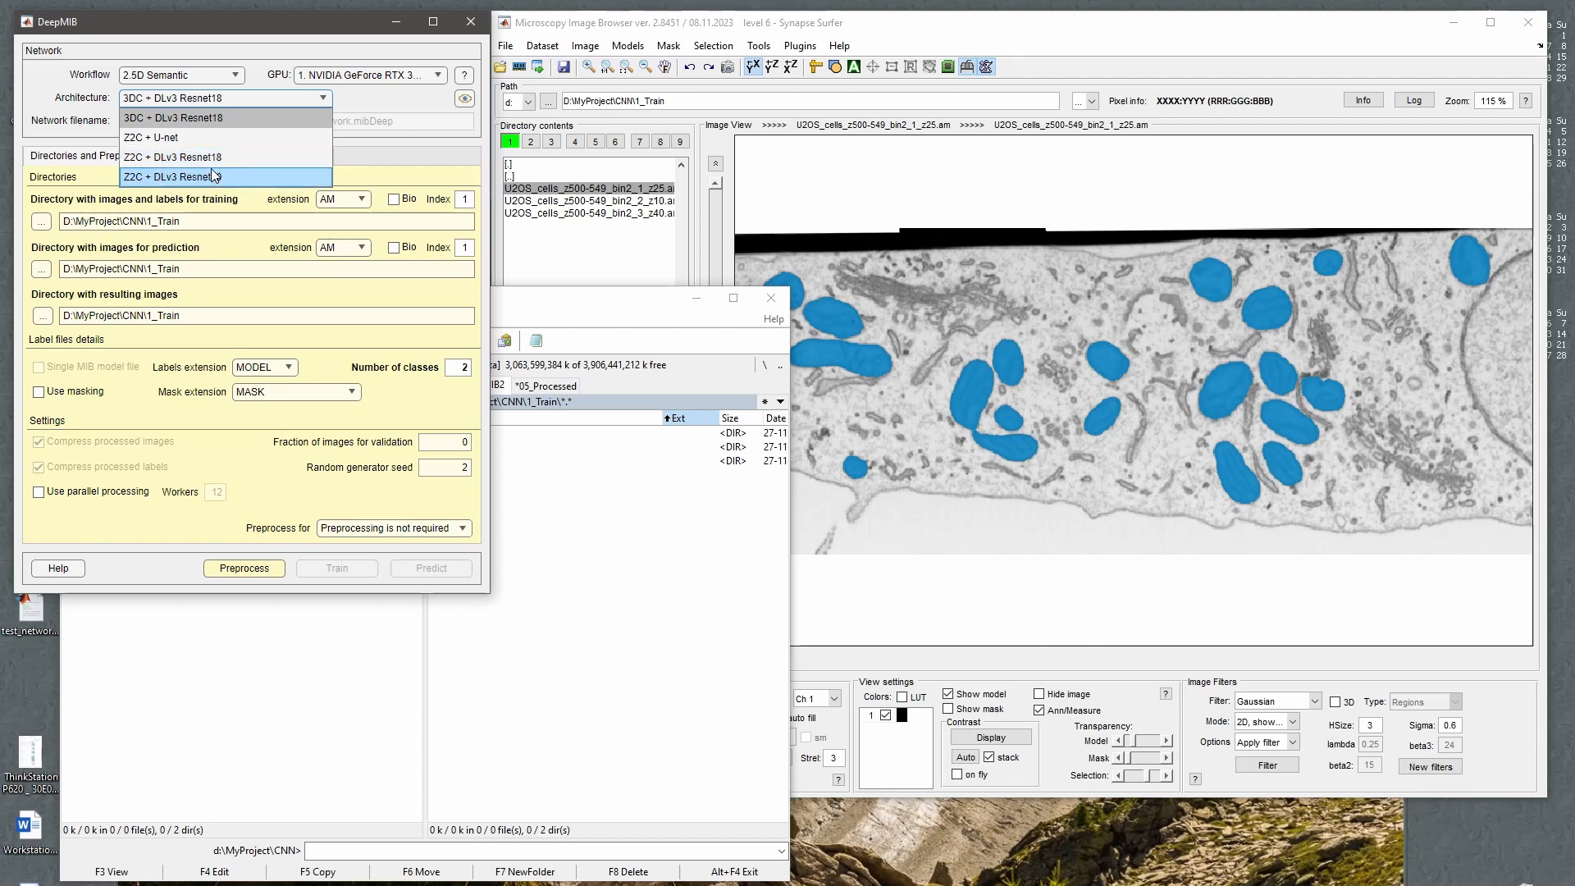
click(215, 156)
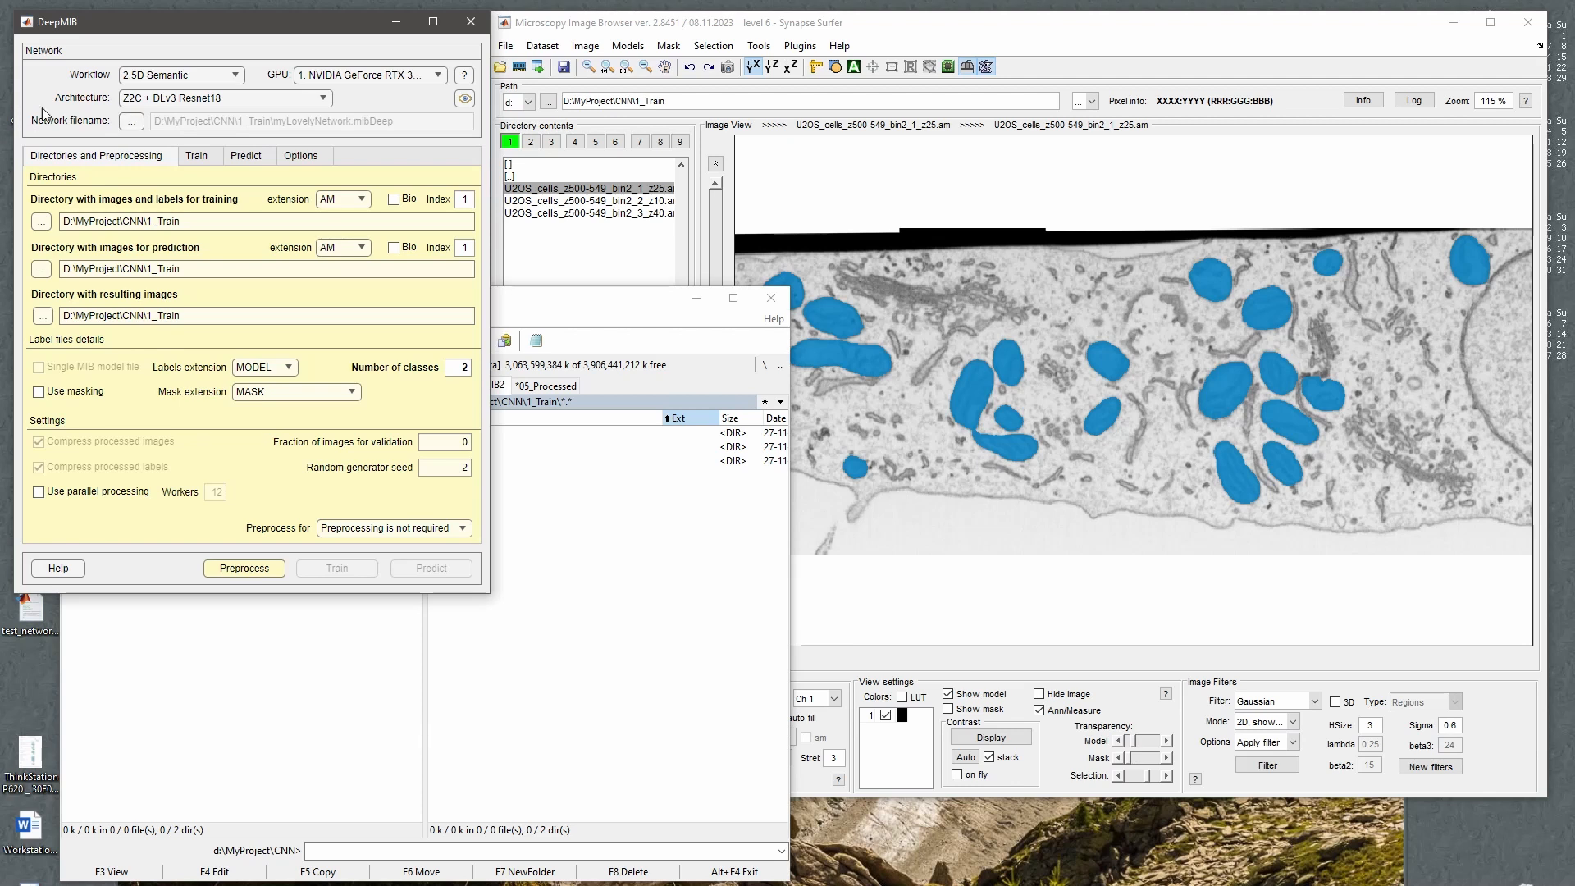
Set the network file to Mito_DLv3RN18_Z2C_z5xy224px.mibDeep in the CNN project folder.
click(131, 120)
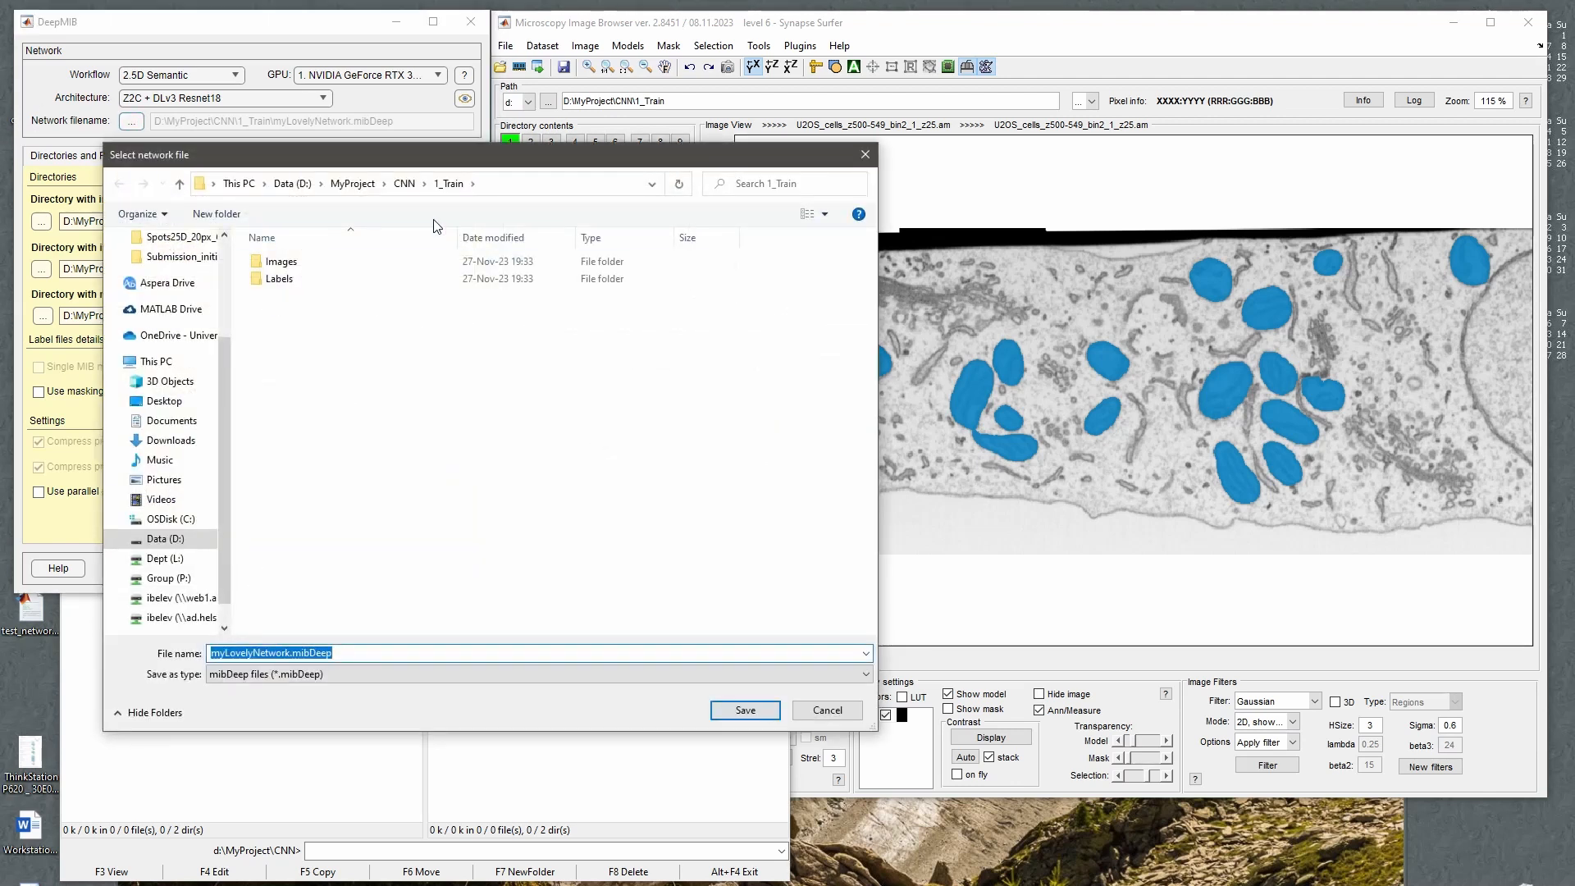
click(404, 183)
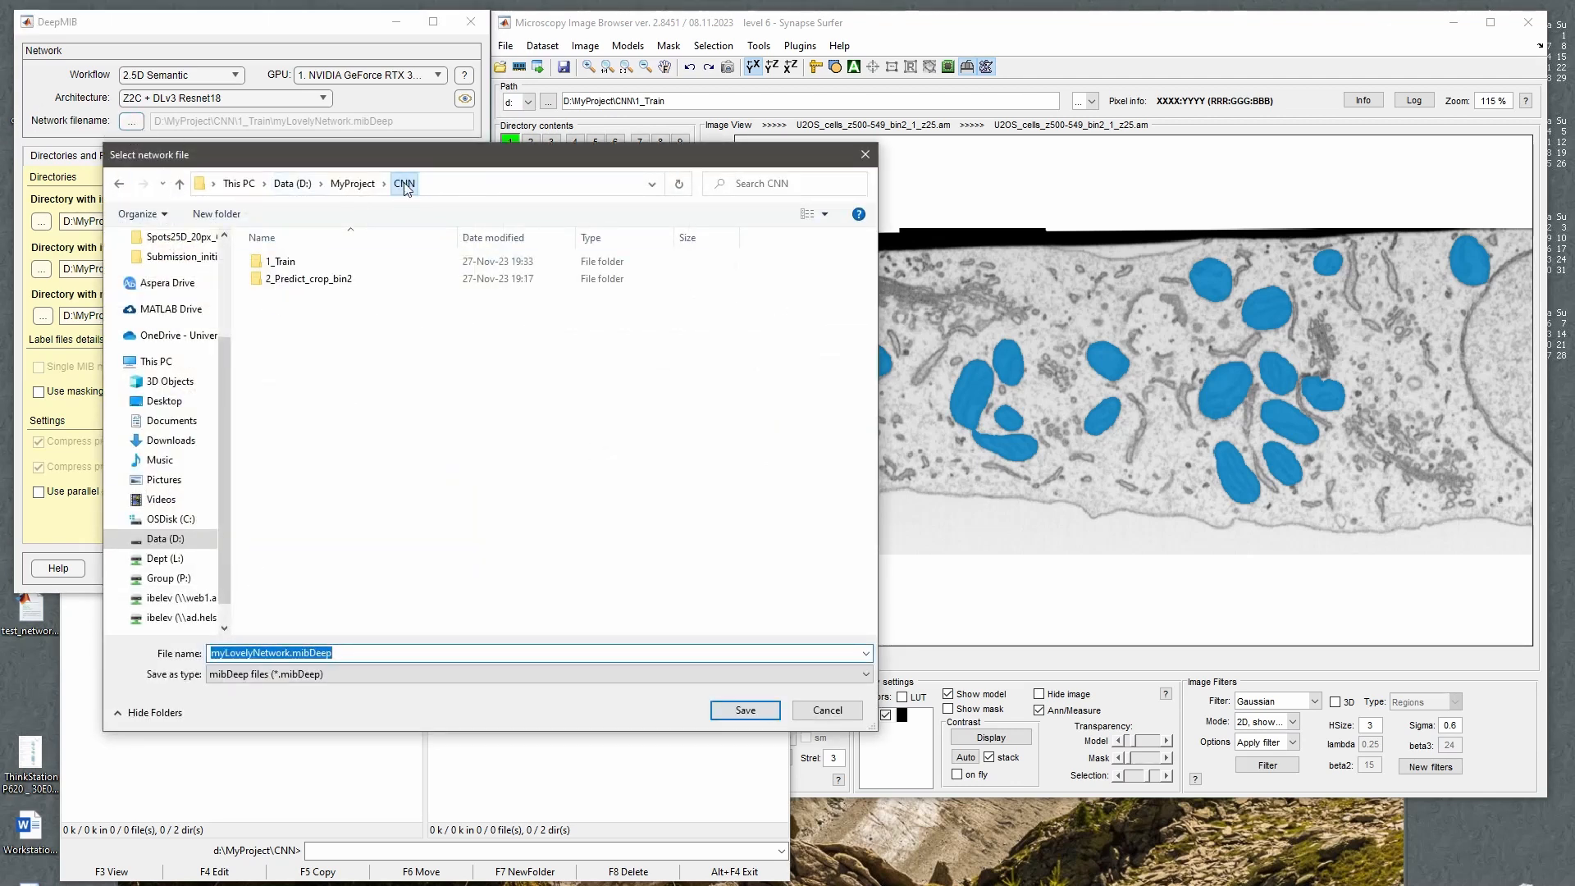
click(286, 653)
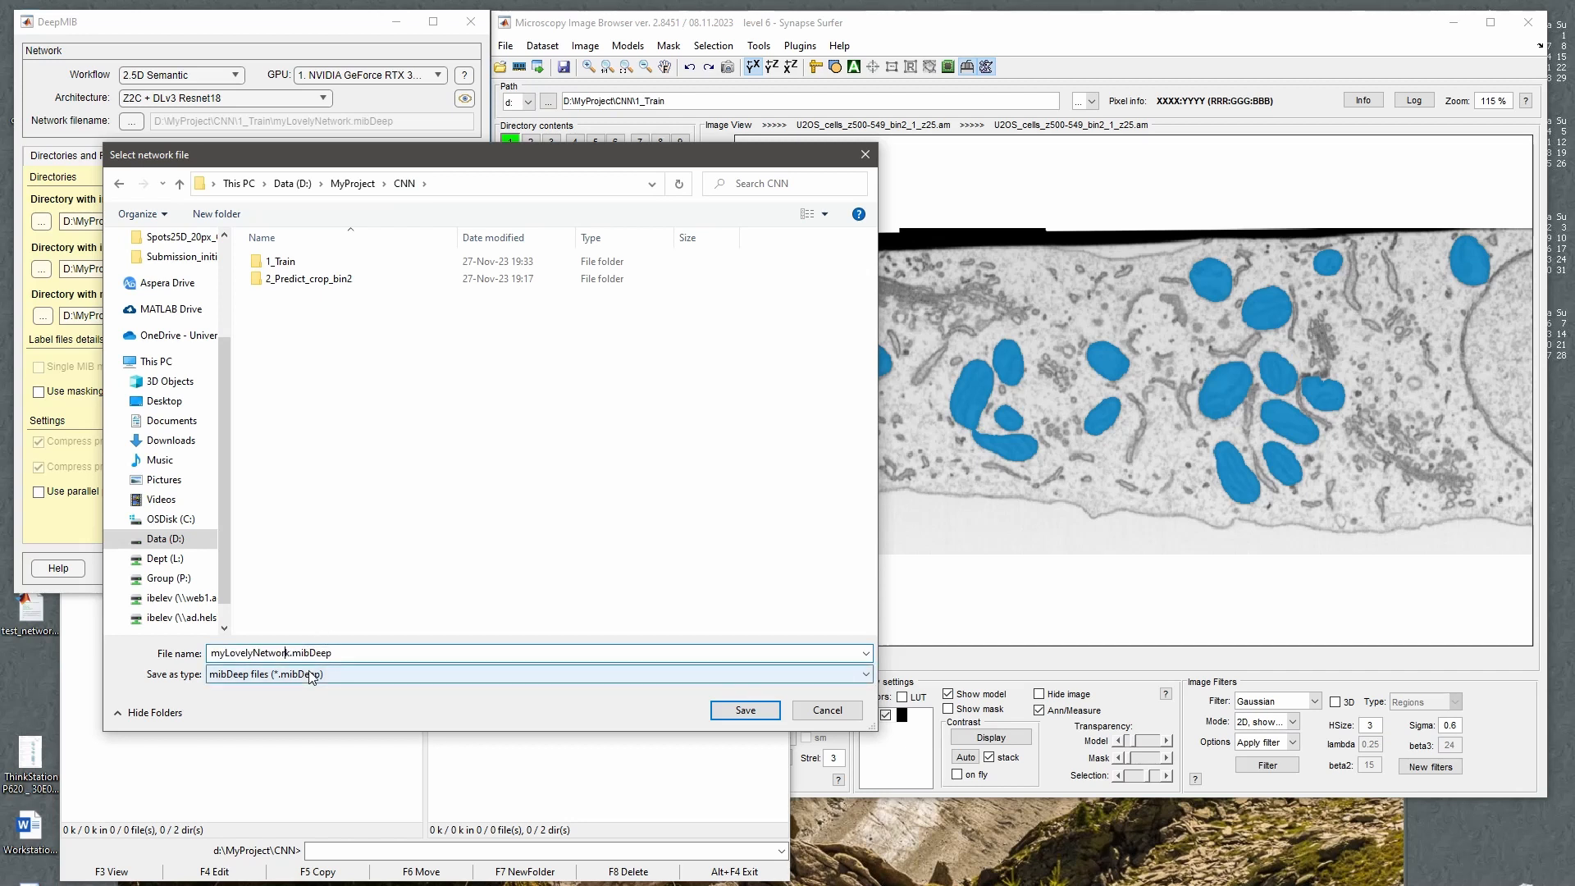
key(shift+Home)
text(Mito_DLv3RN18_Z2C_)
text(z5xy)
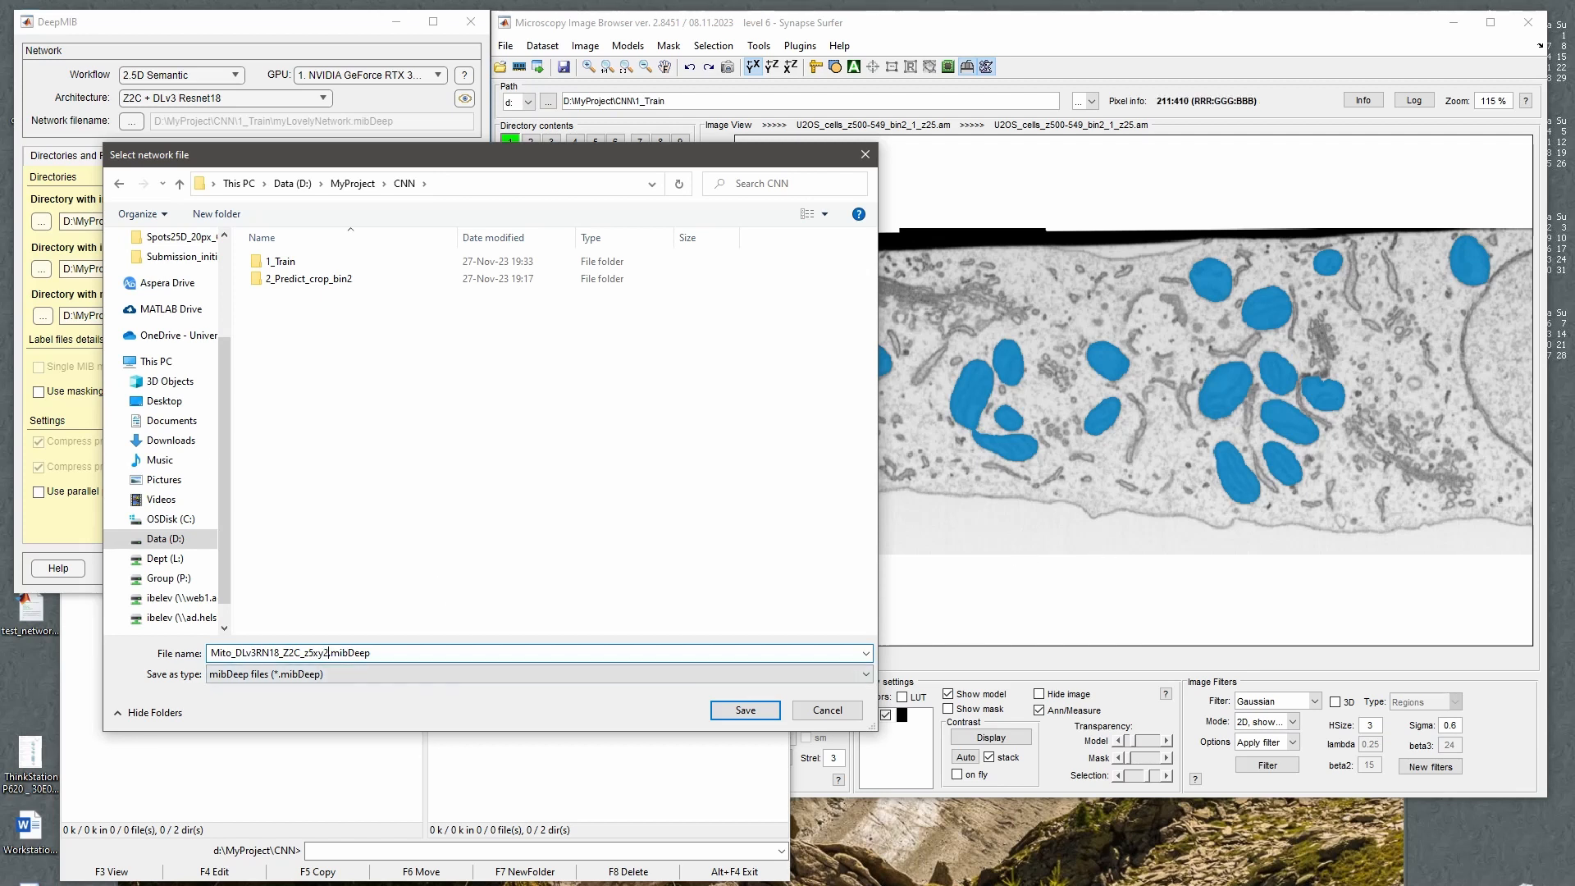
text(24px)
key(Return)
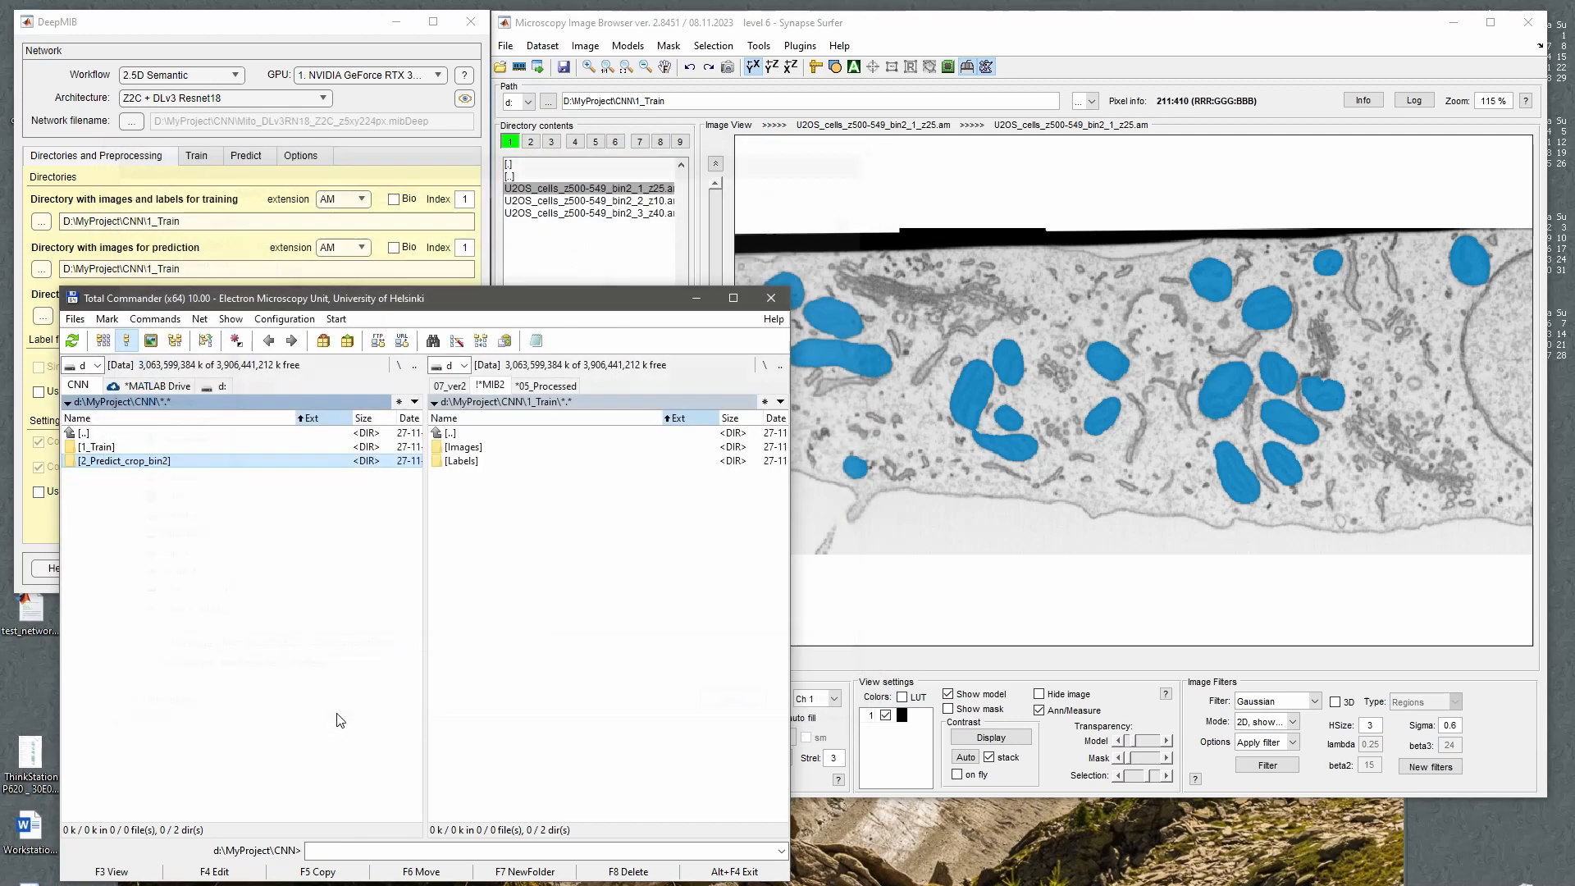
Select D:\MyProject\CNN\1_Train as the directory with images and labels for training.
click(136, 156)
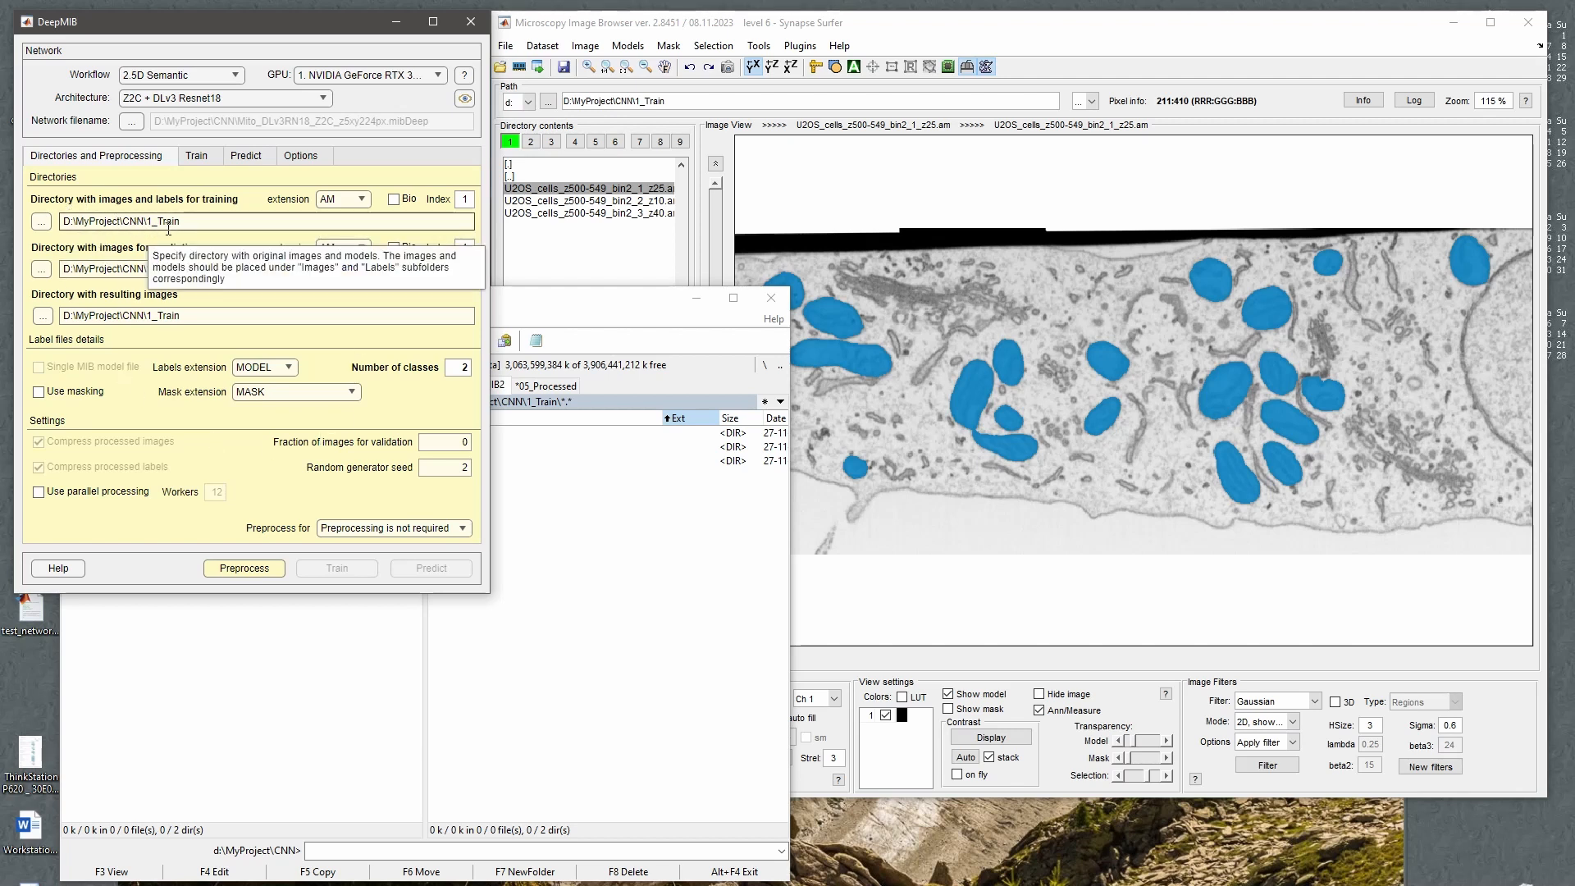
click(42, 222)
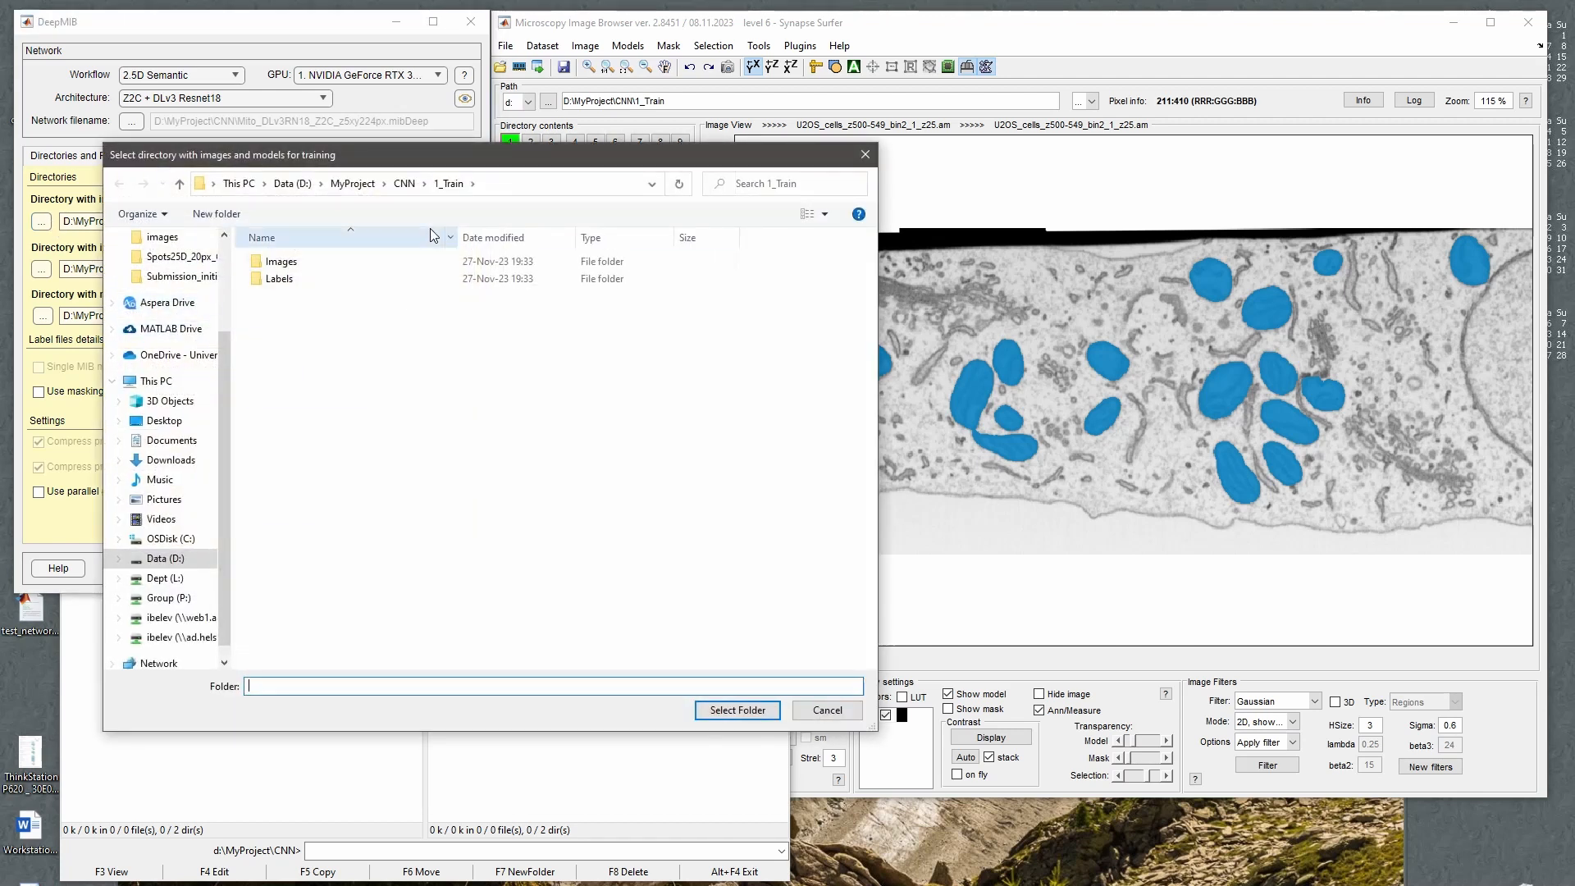
click(404, 183)
click(289, 262)
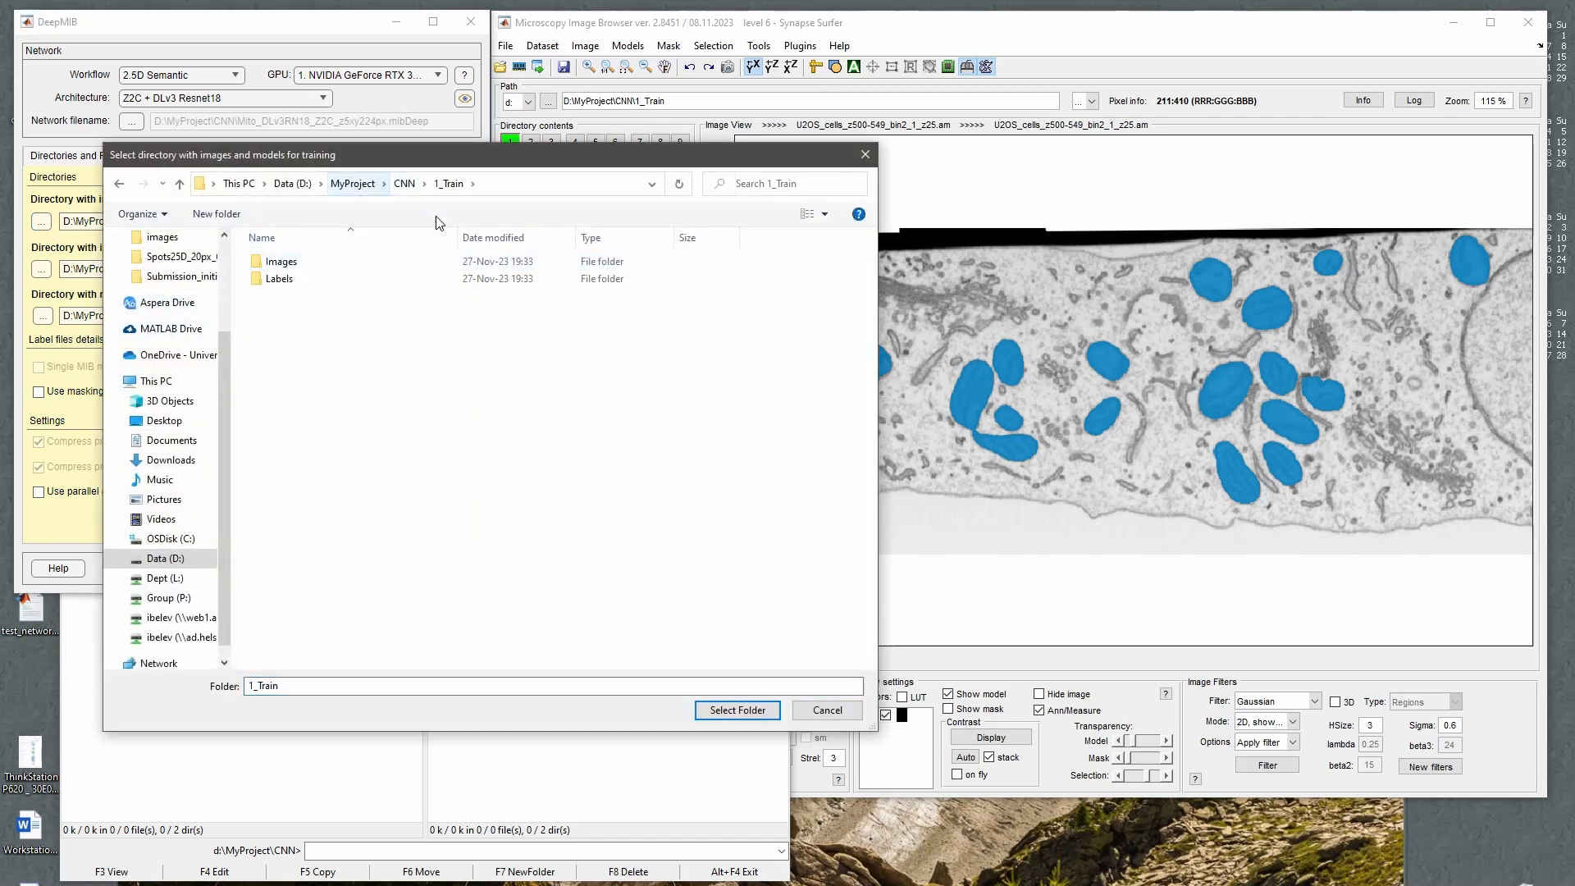
click(737, 709)
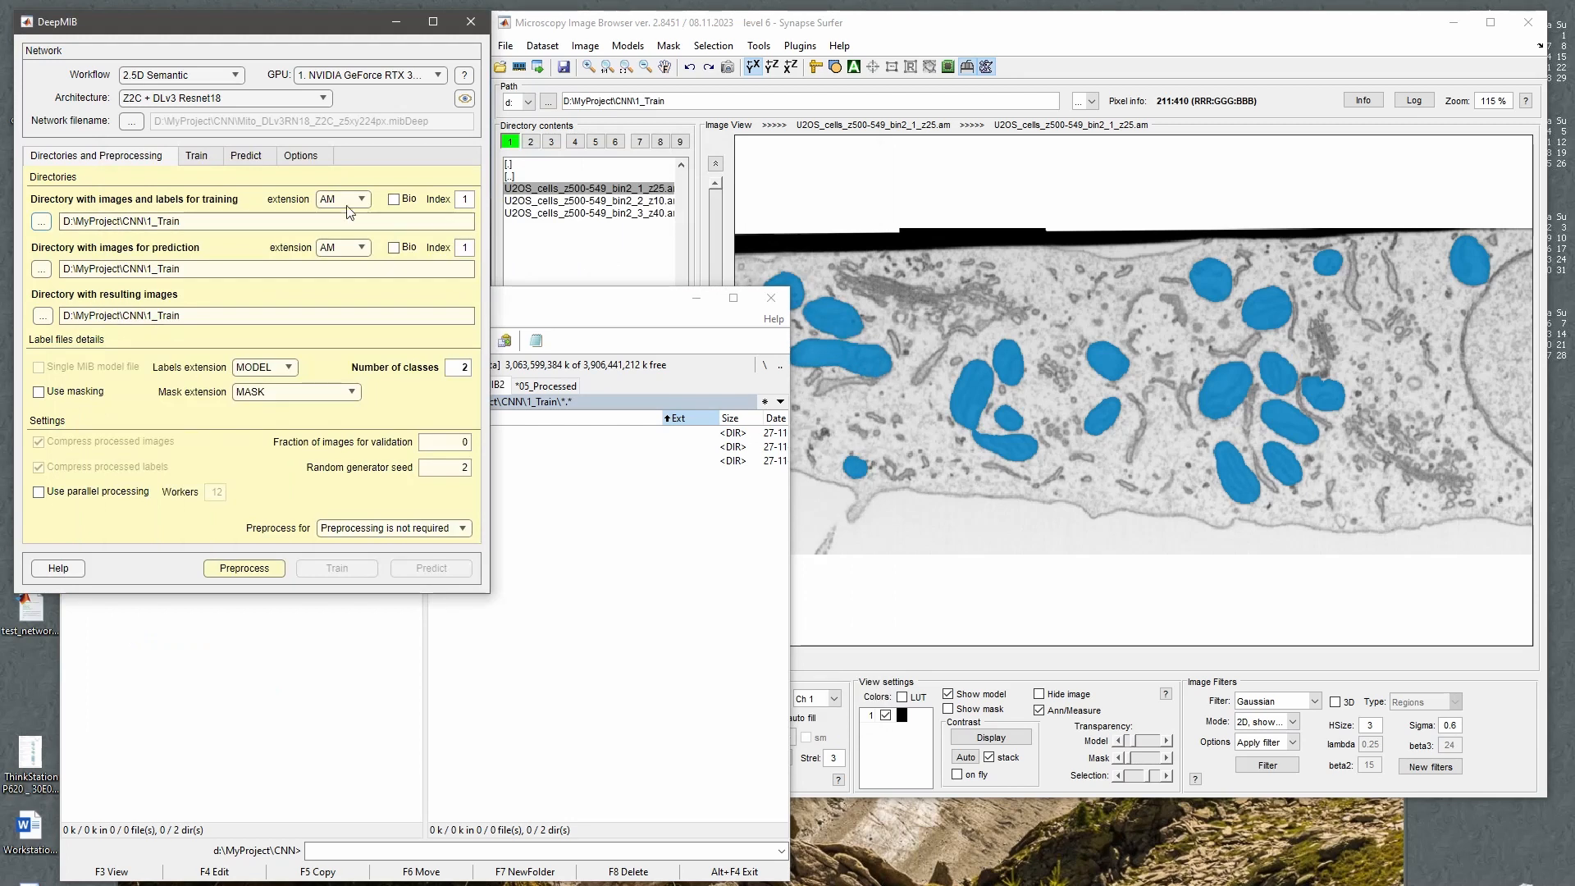
Switch to Total Commander and check the image files in the Images subfolder of 1_Train.
click(614, 486)
drag(497, 302, 643, 334)
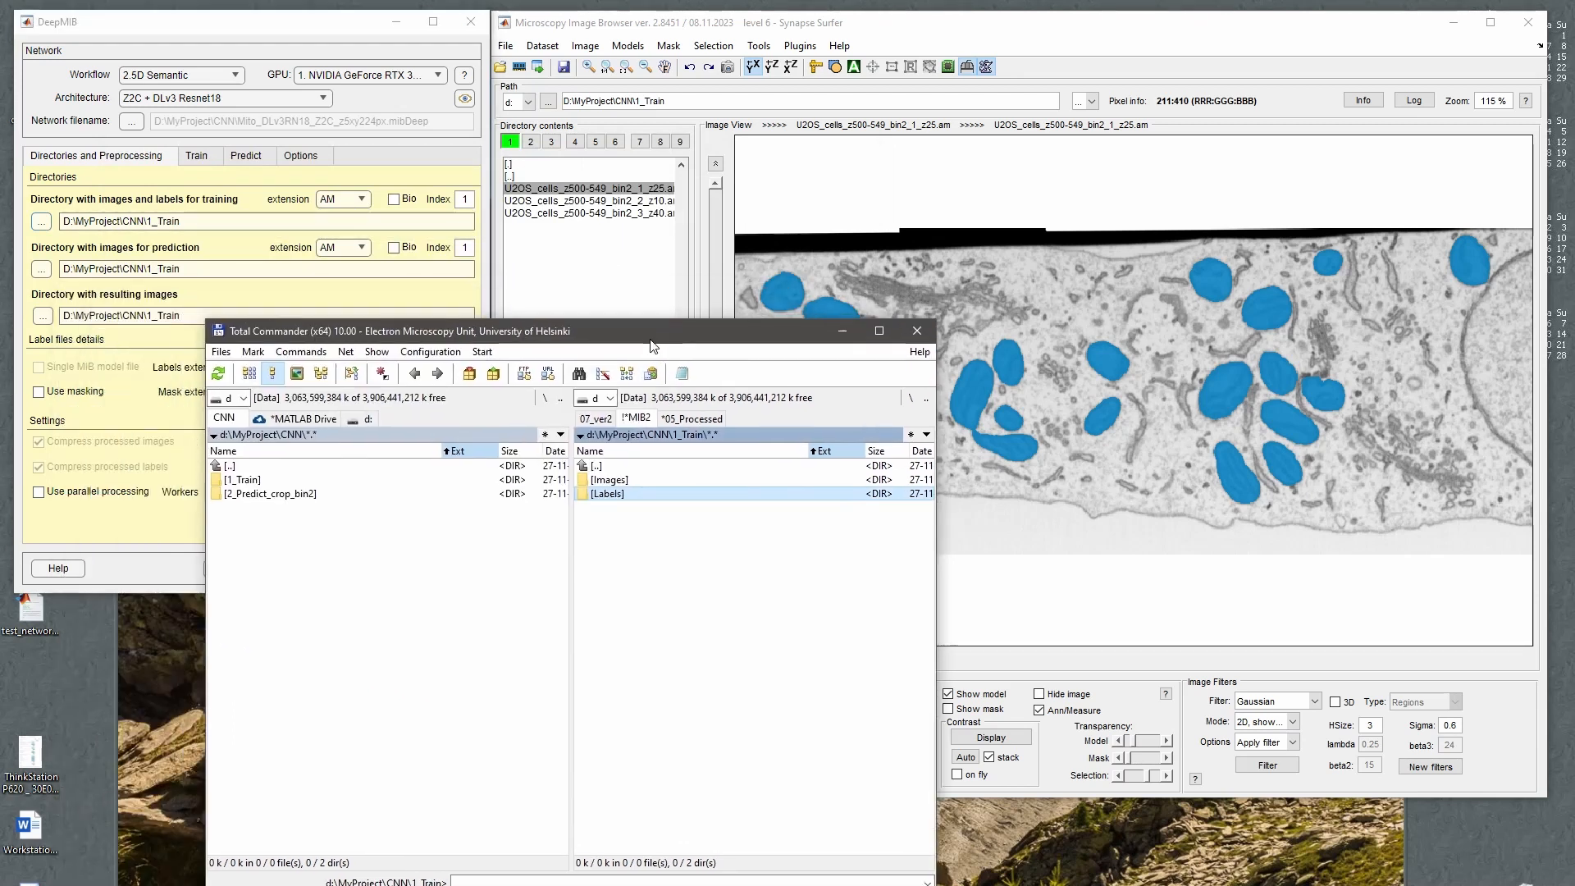
double_click(612, 467)
click(629, 467)
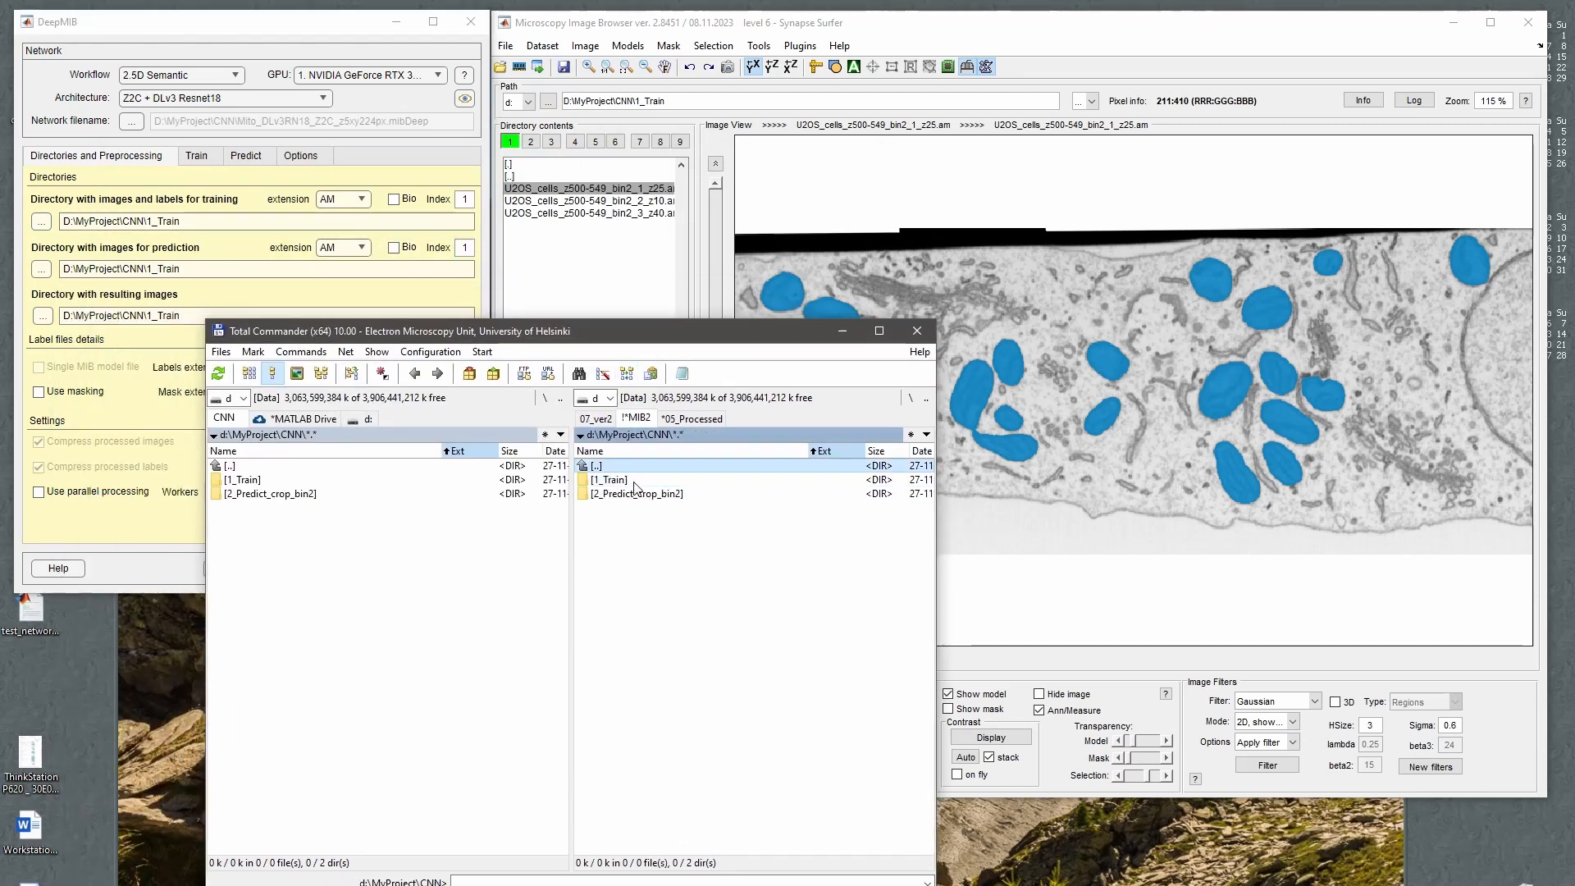
double_click(625, 480)
double_click(625, 481)
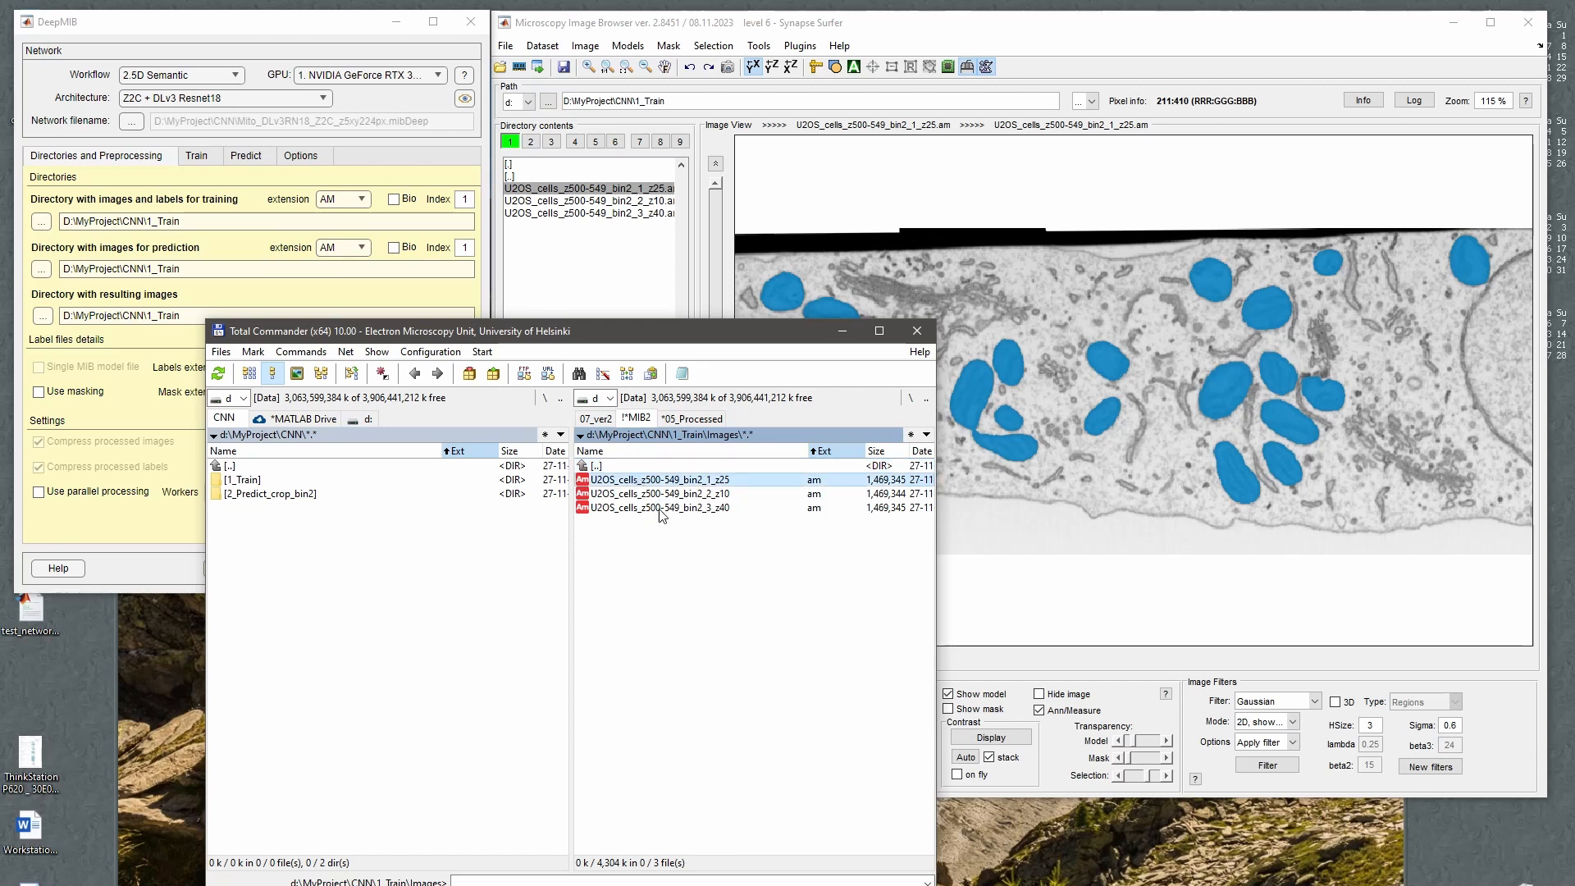
double_click(618, 466)
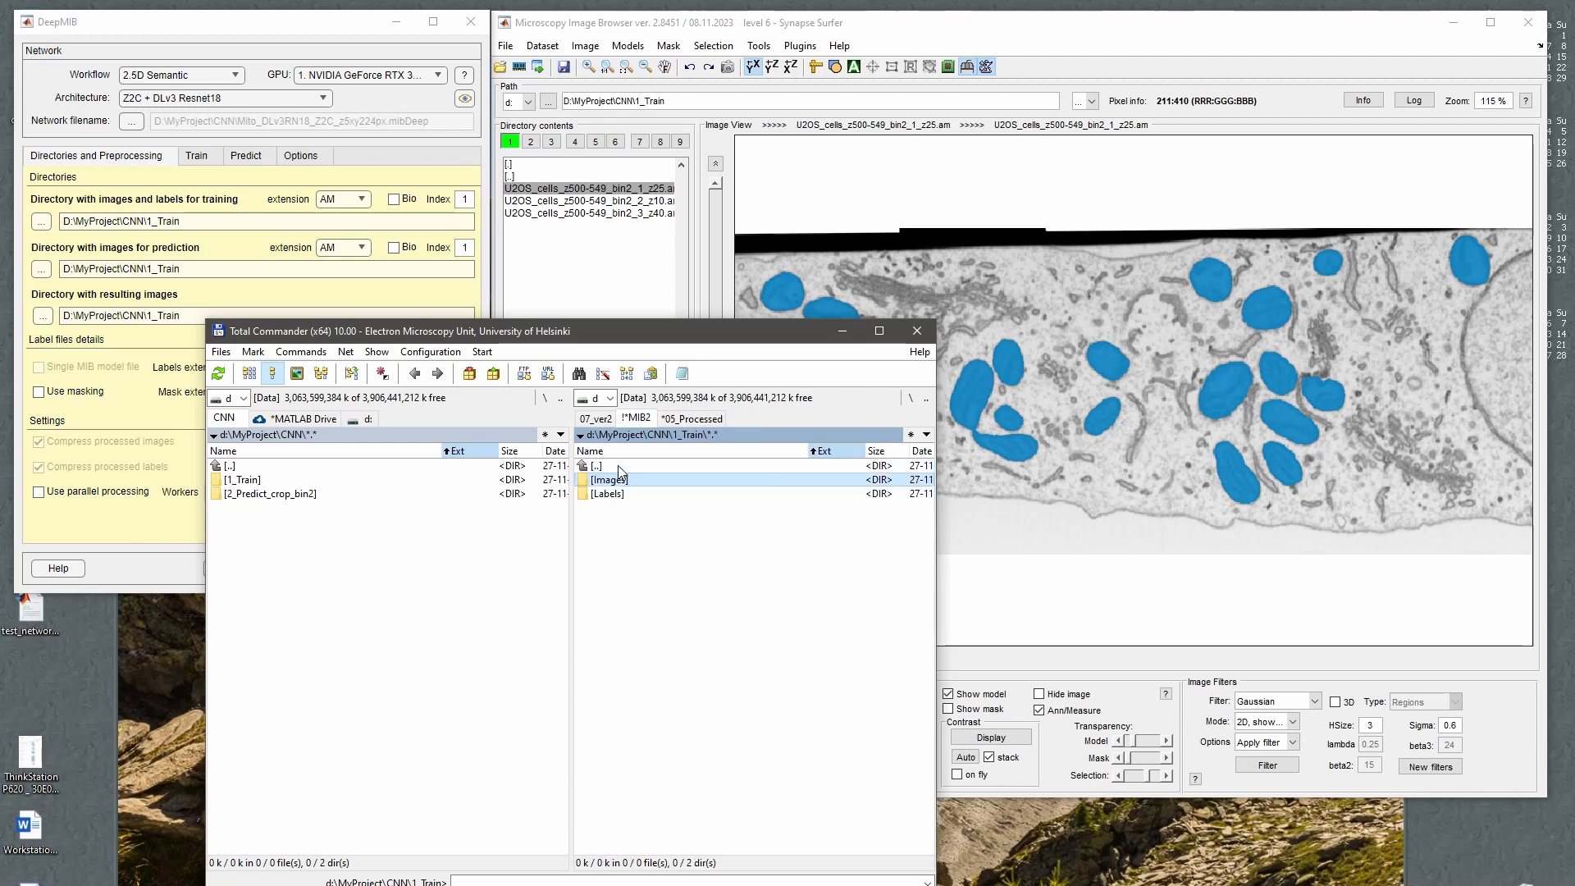
Switch to DeepMIB and review the file extensions offered for training images with the standard and Bio readers, keeping the standard AM.
click(146, 543)
click(321, 199)
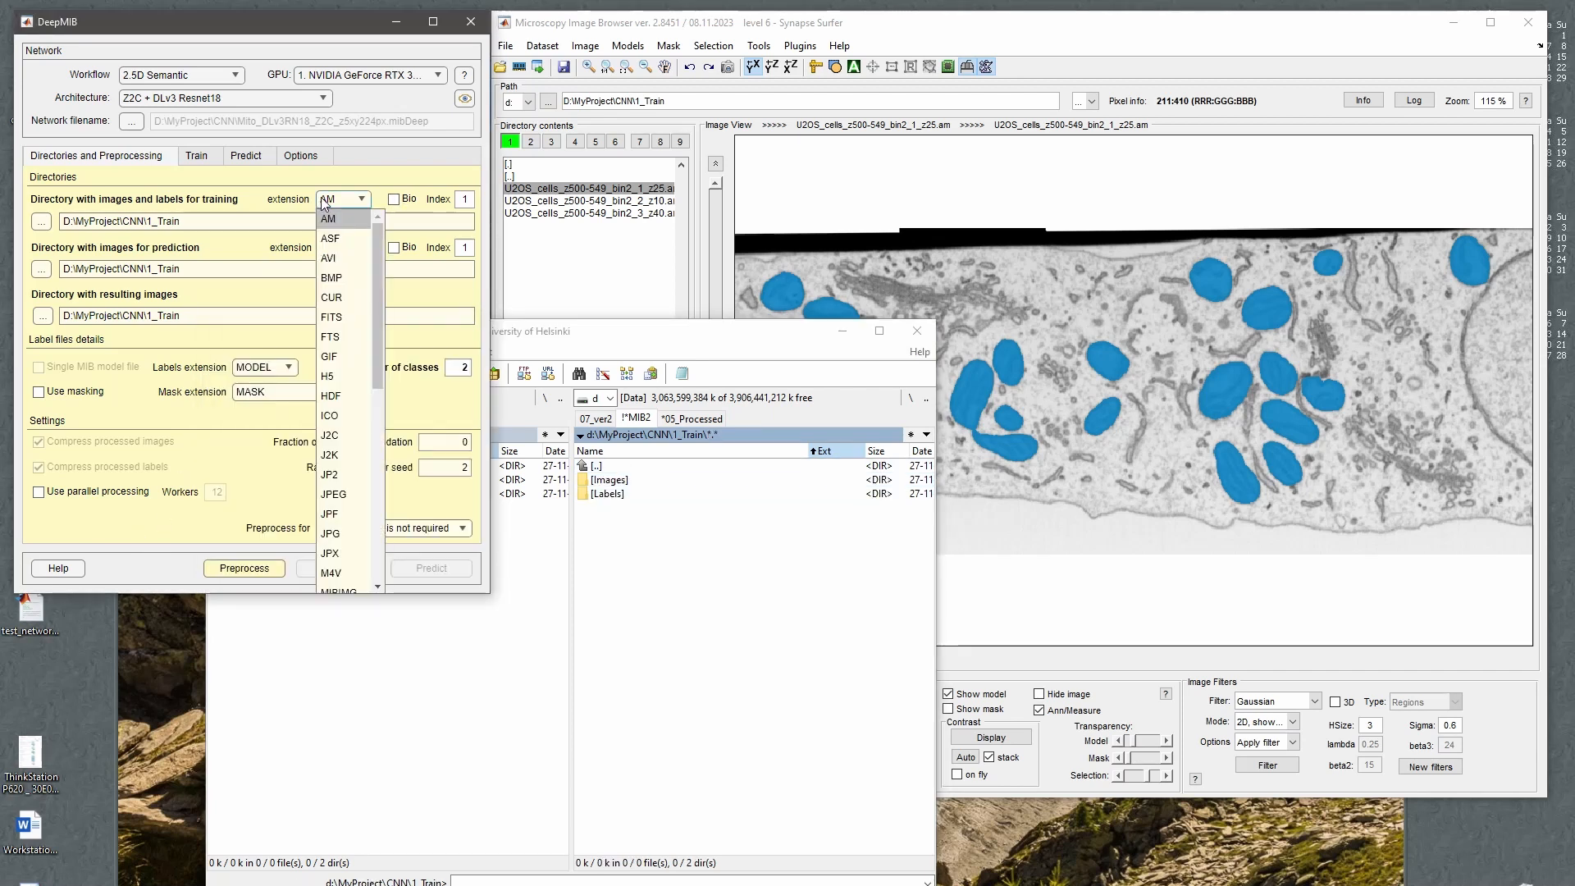
click(321, 197)
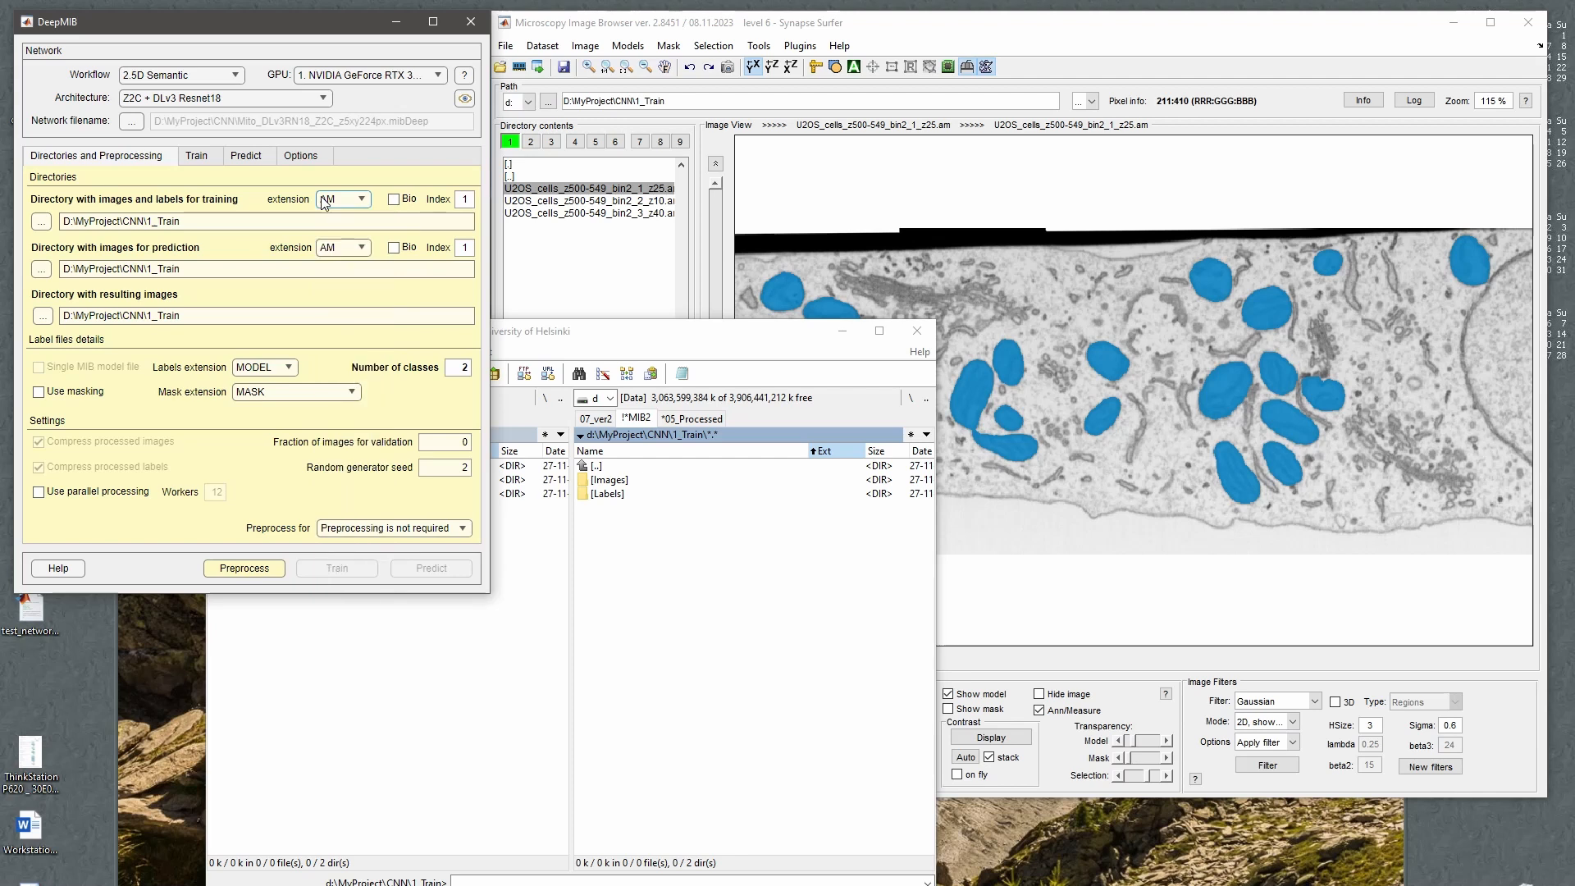
click(394, 200)
click(361, 200)
mouse_move(391, 264)
mouse_down()
mouse_move(397, 366)
mouse_move(384, 254)
mouse_up()
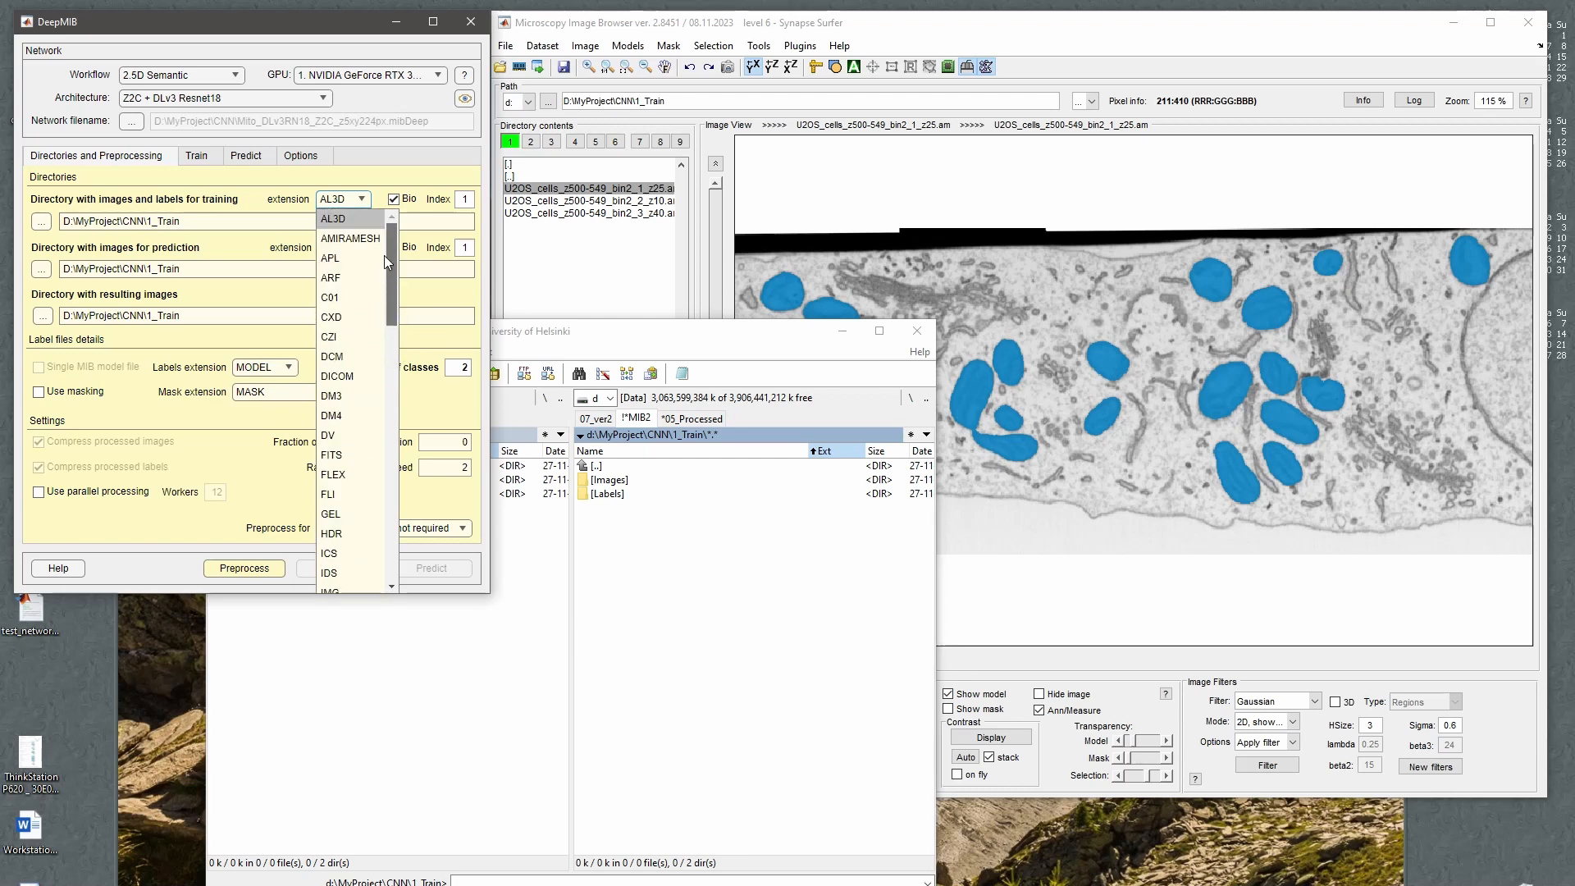
click(393, 199)
click(337, 201)
click(337, 200)
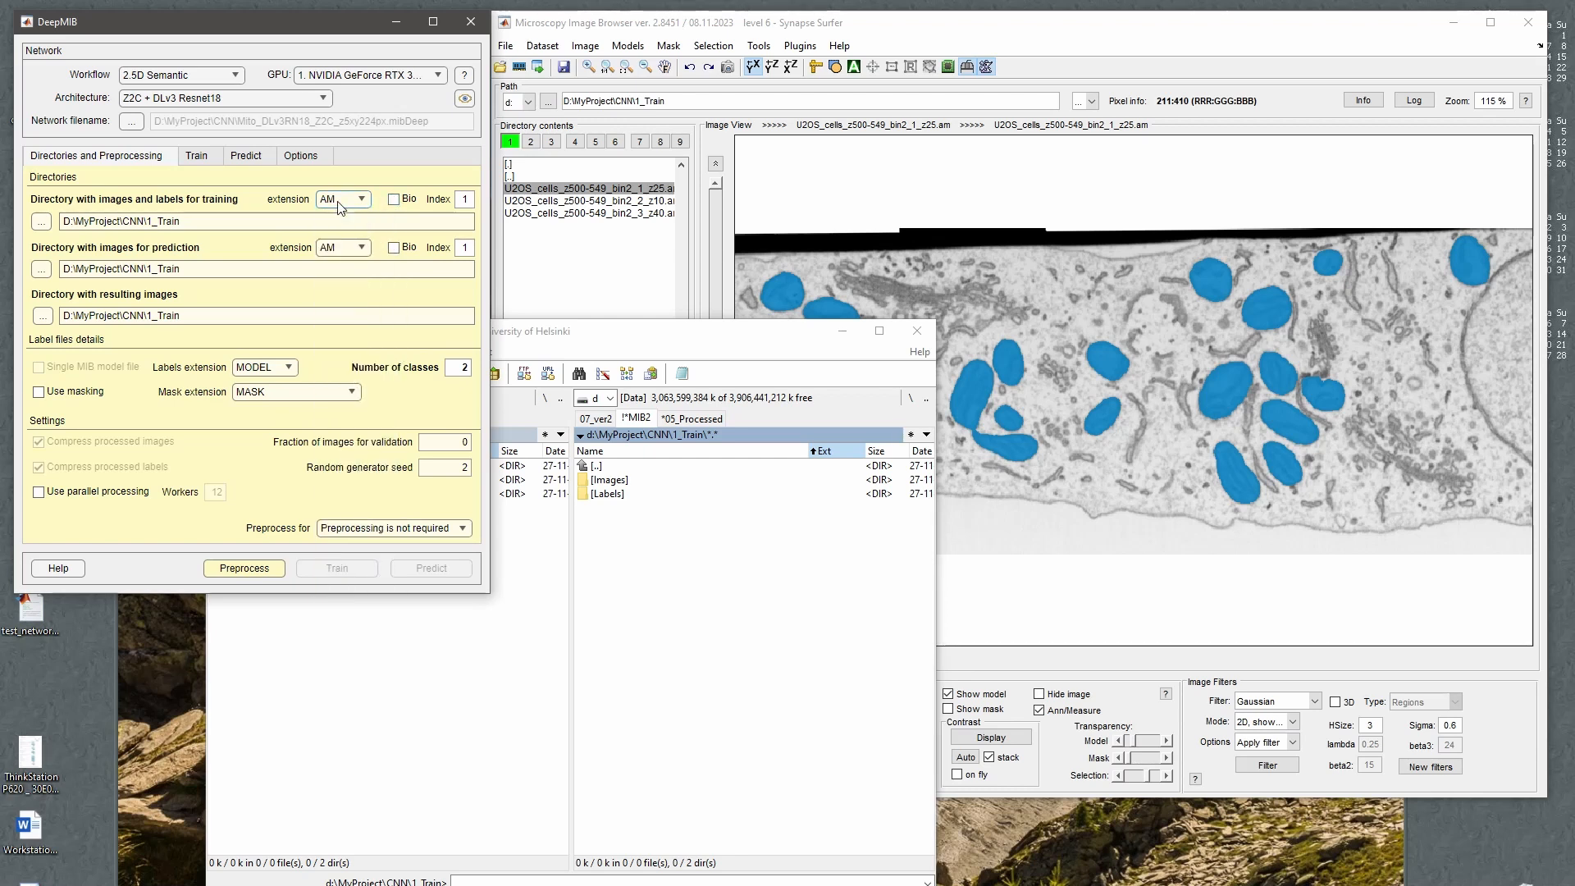
click(337, 200)
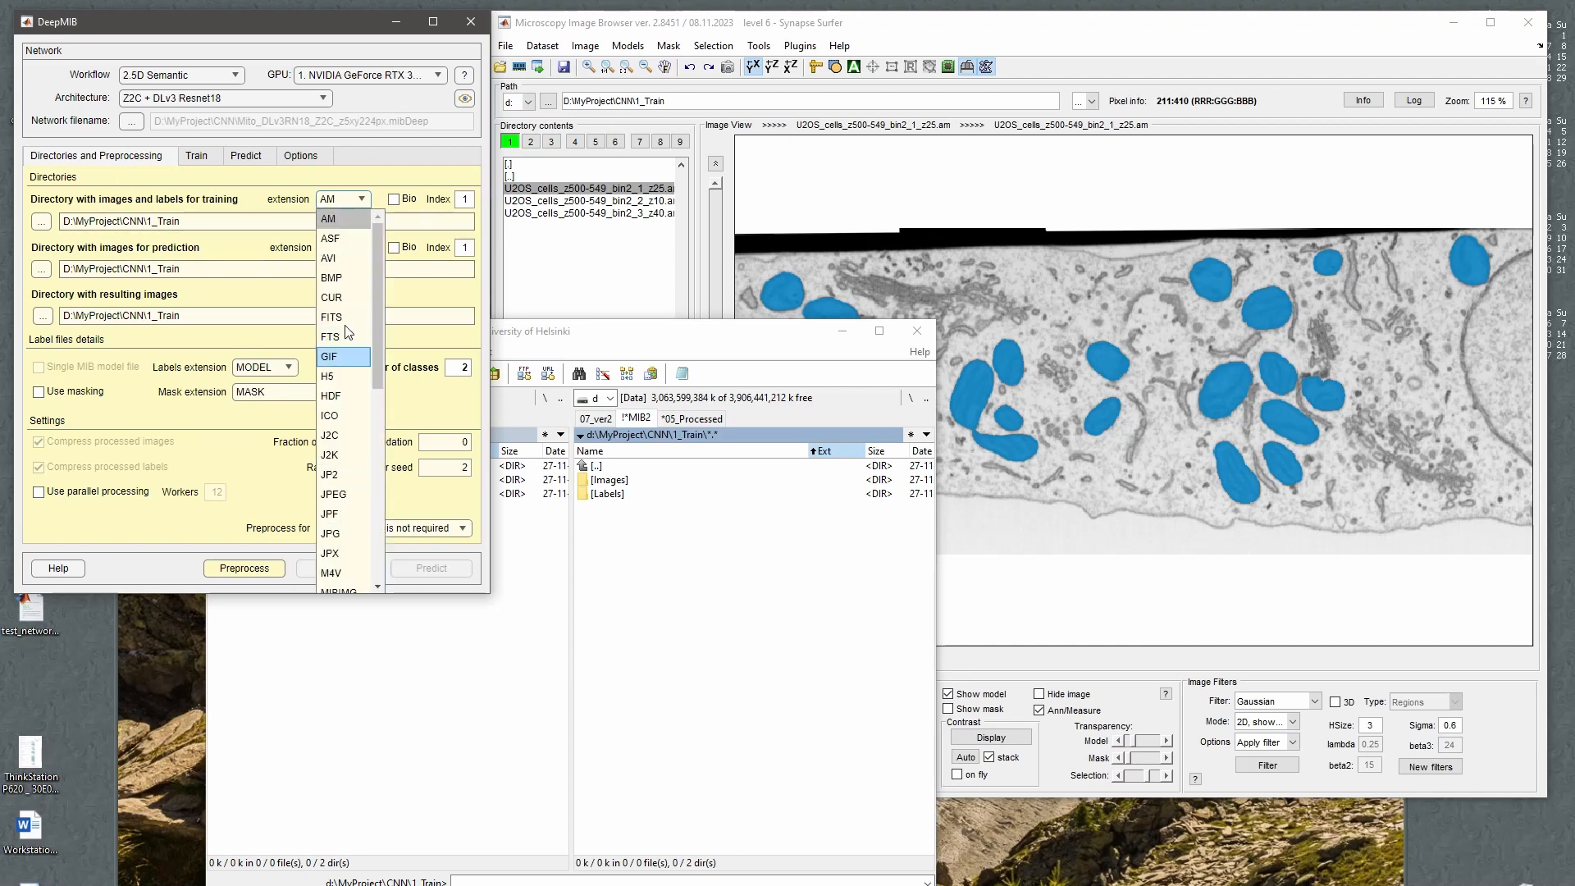
click(337, 200)
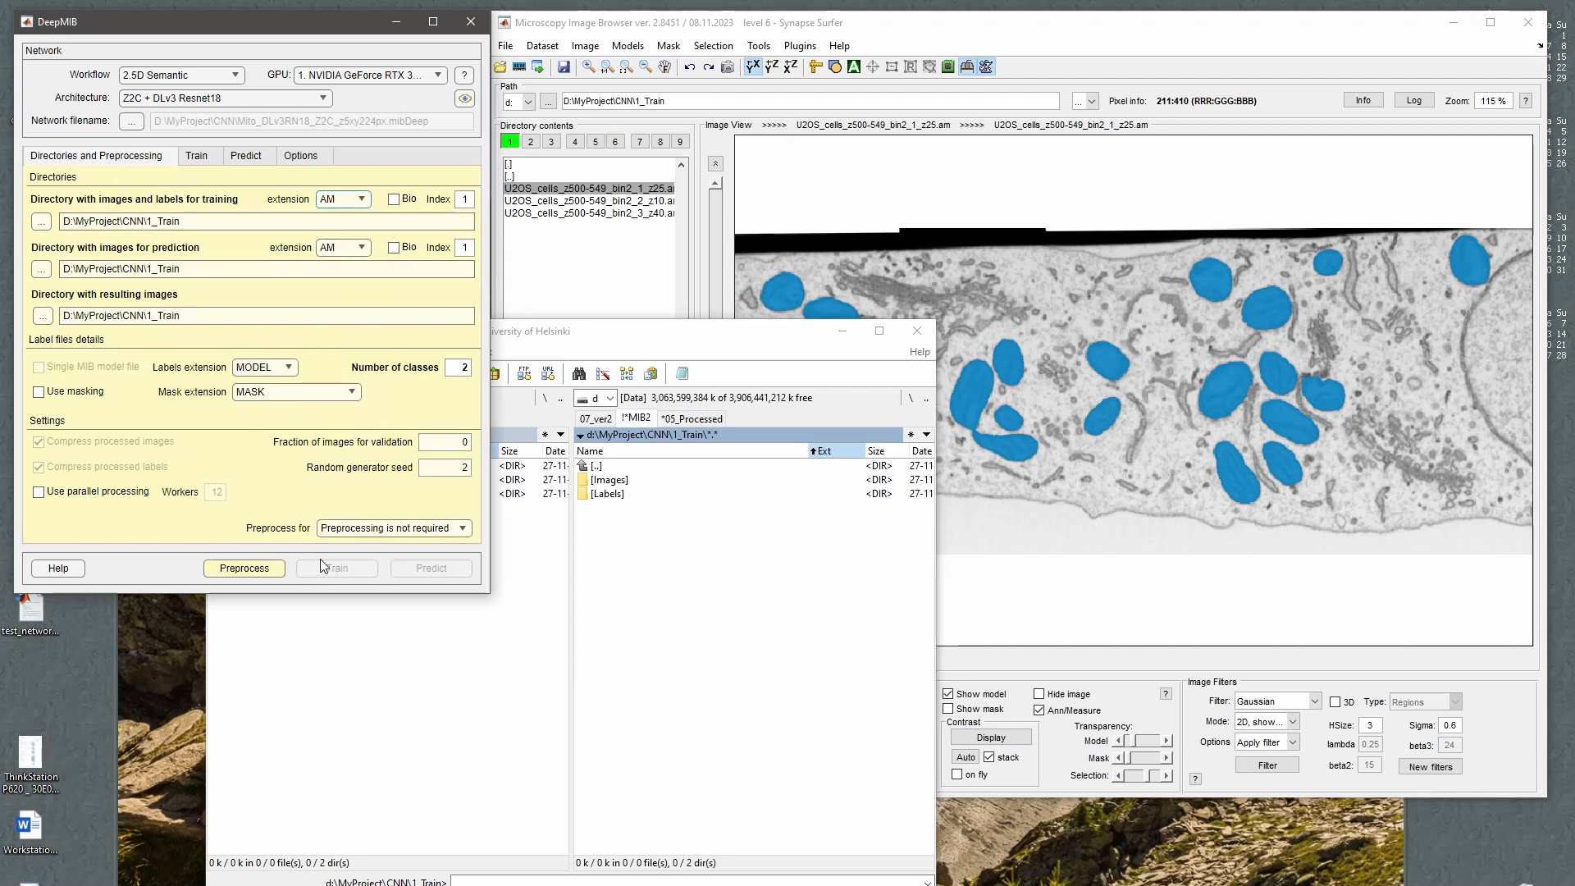
Review the preprocessing modes, keeping "Preprocessing is not required", and recheck the training image extension.
click(366, 529)
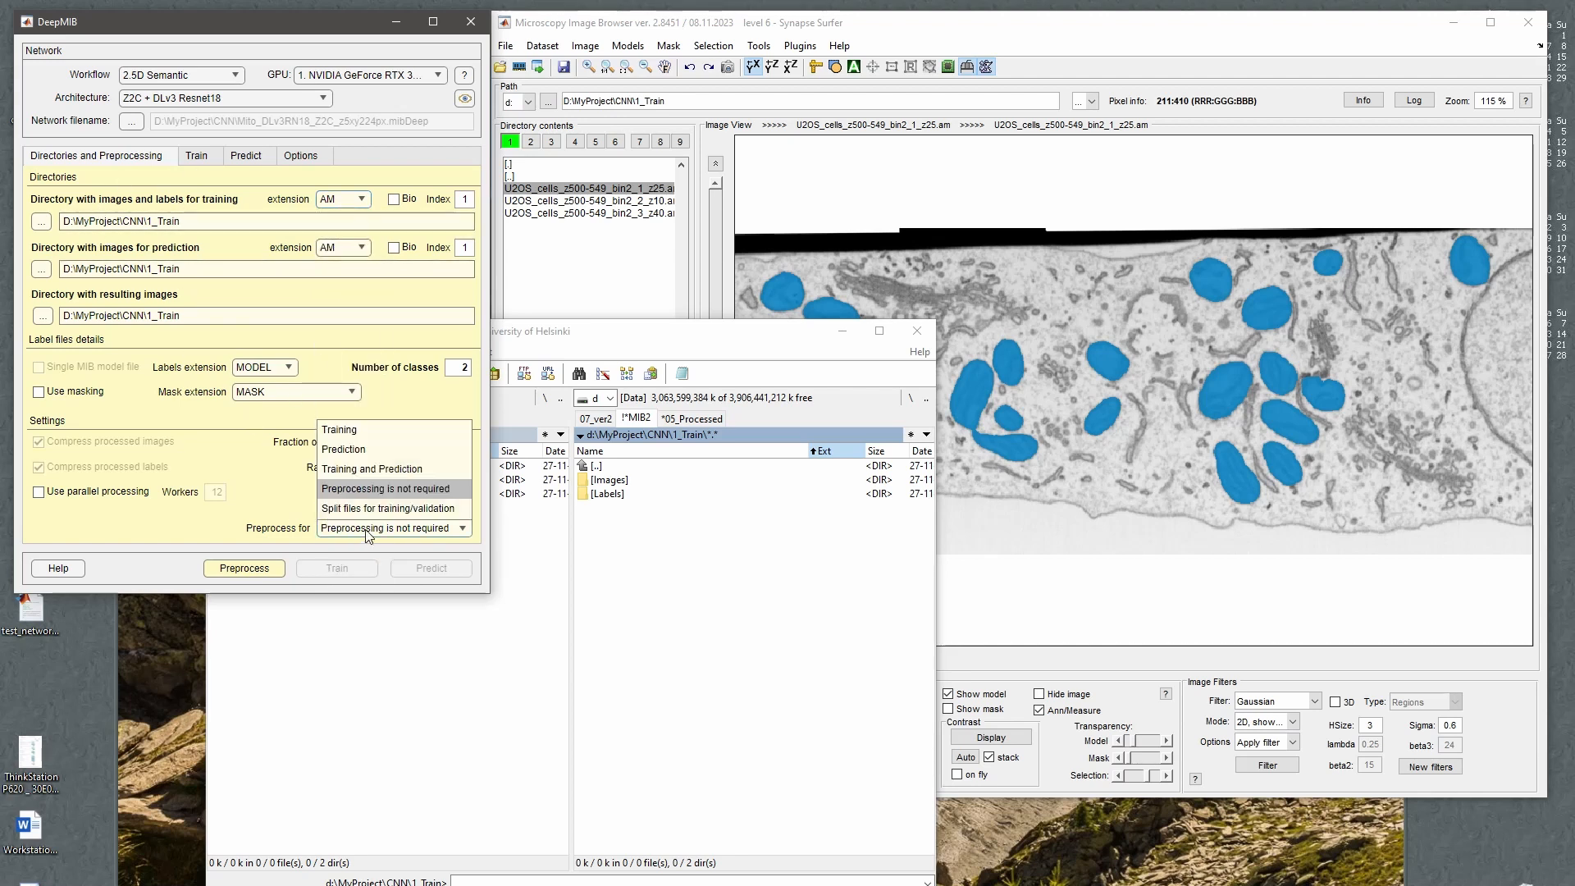
click(340, 491)
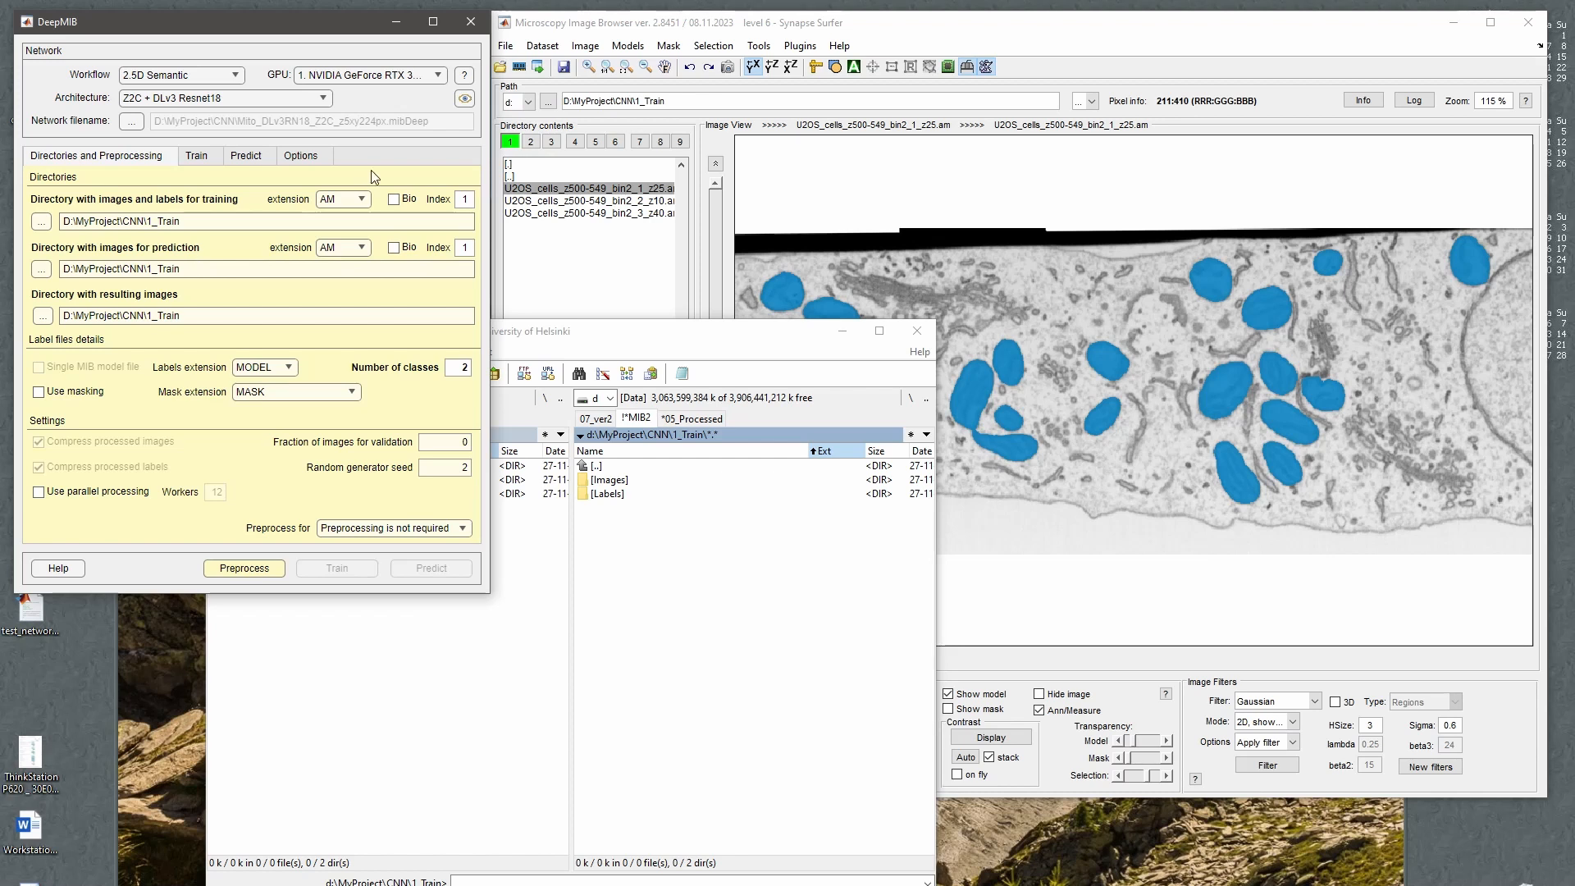
click(361, 199)
click(273, 218)
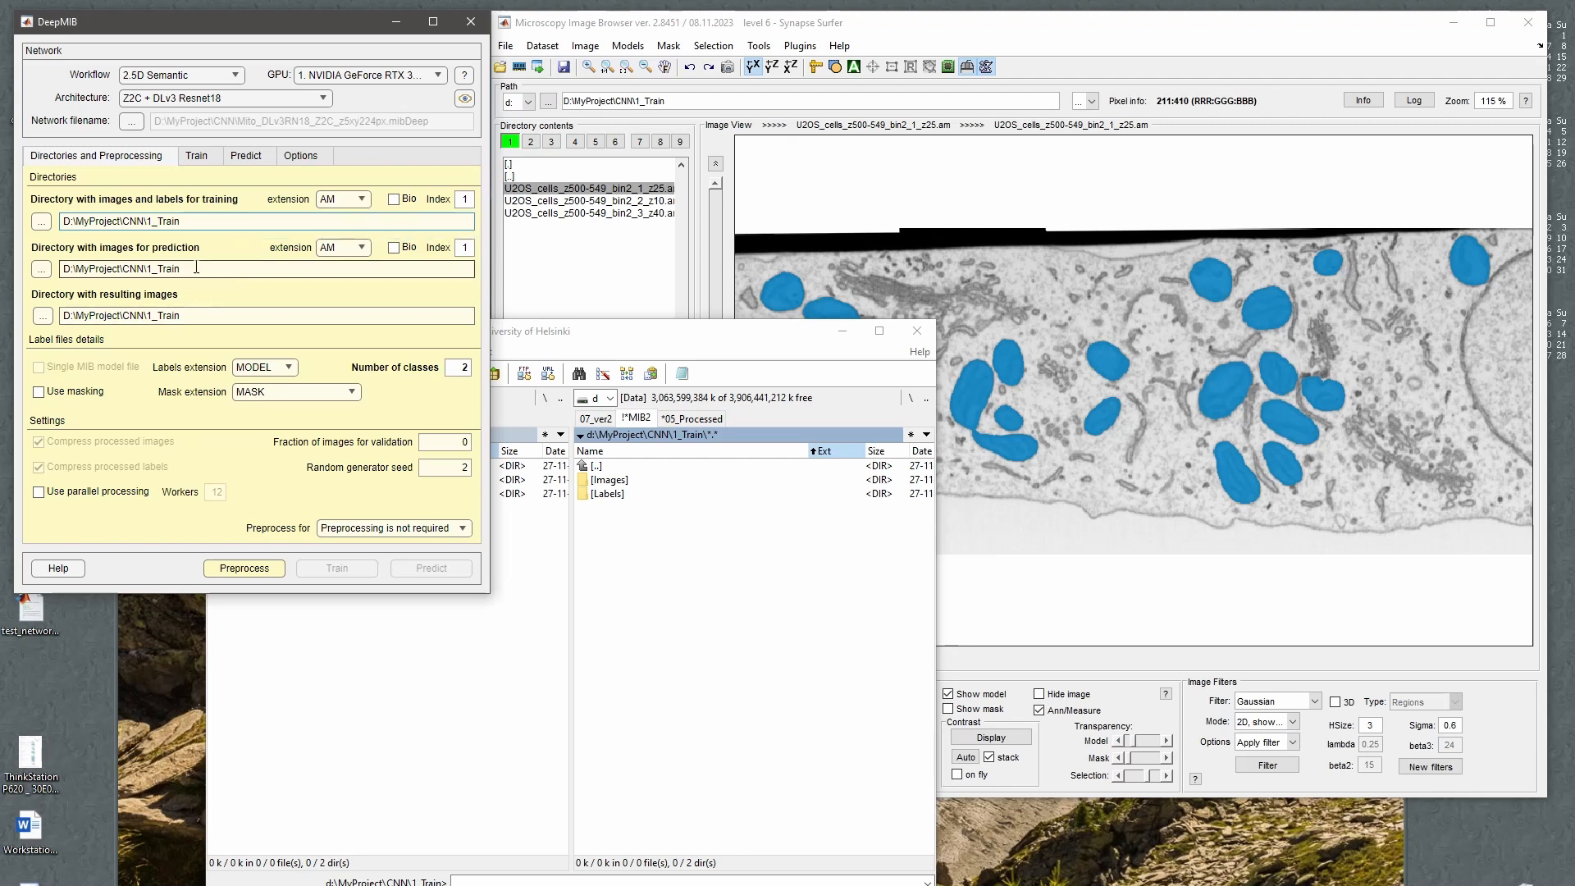
Select D:\MyProject\CNN\2_Predict_crop_bin2 as the directory with images for prediction.
double_click(112, 269)
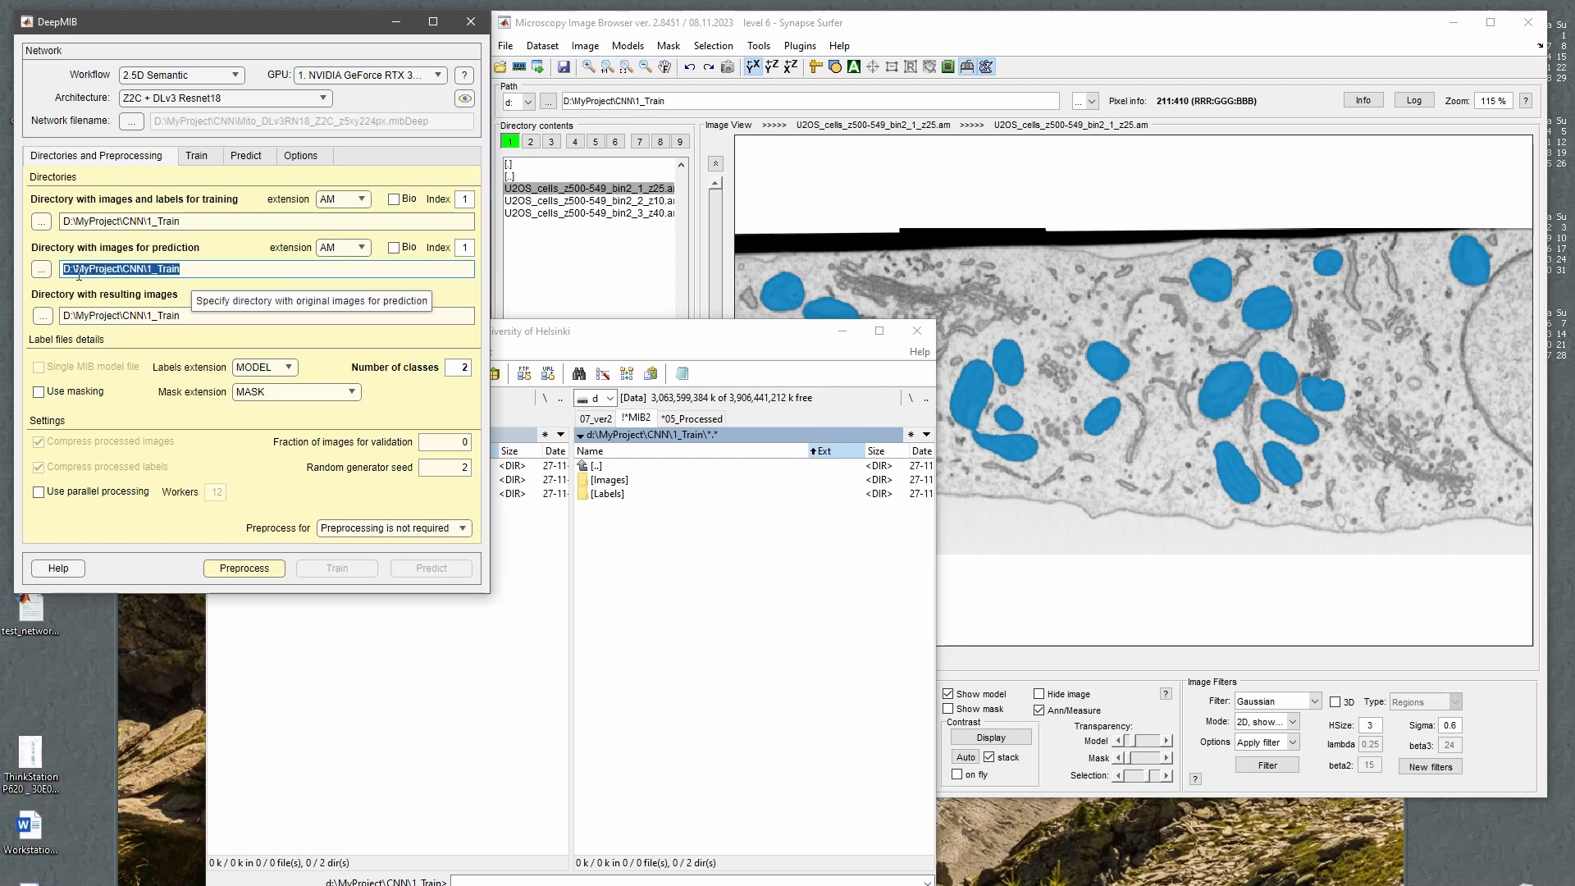
click(198, 270)
click(42, 270)
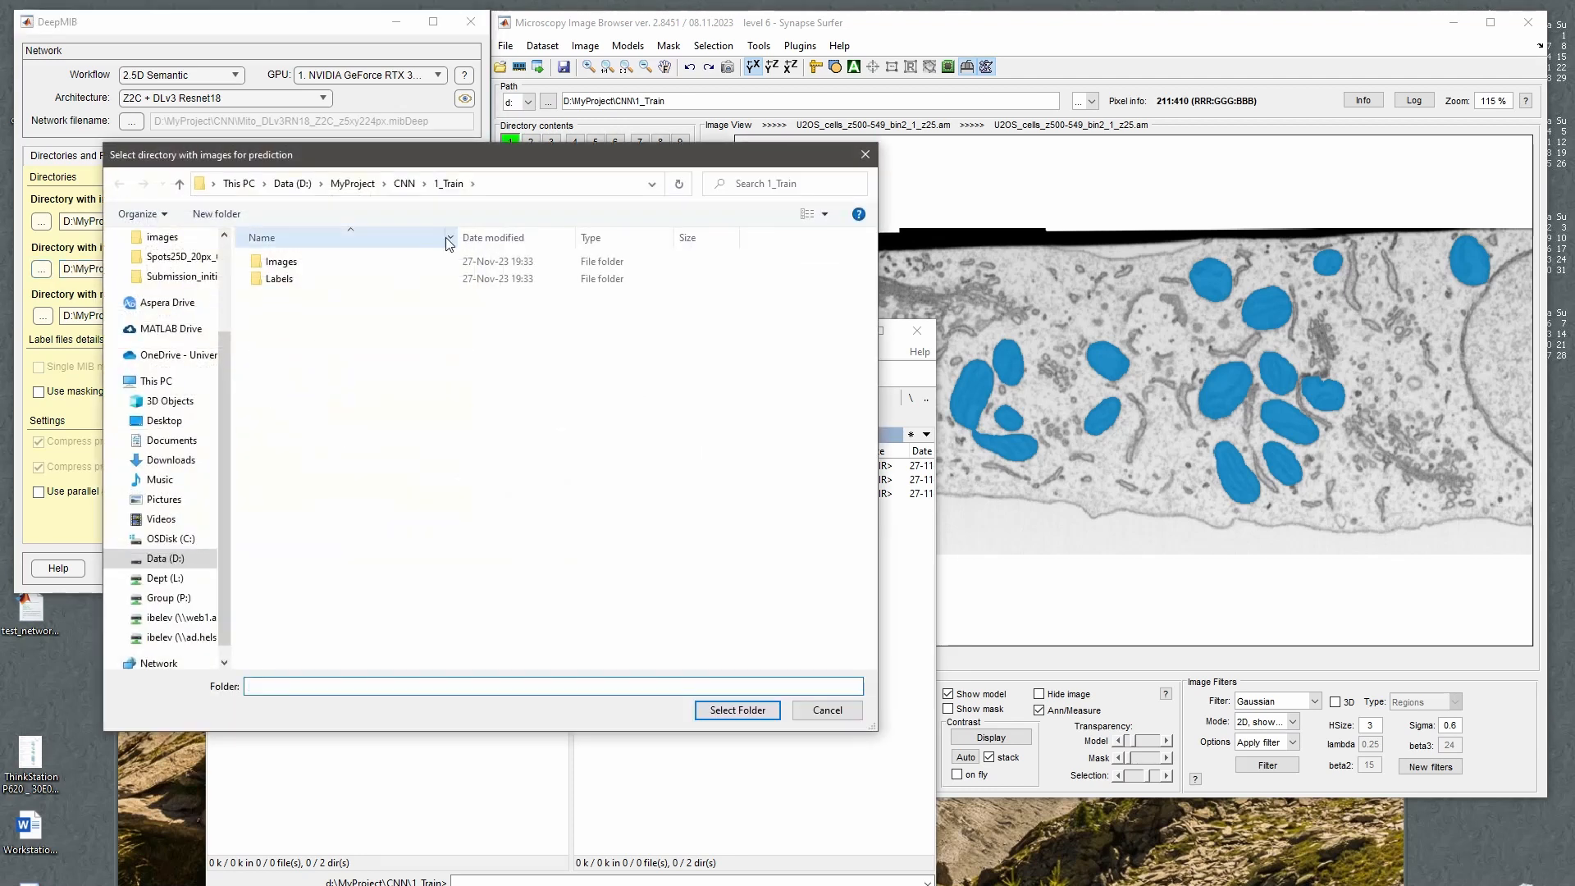
click(404, 183)
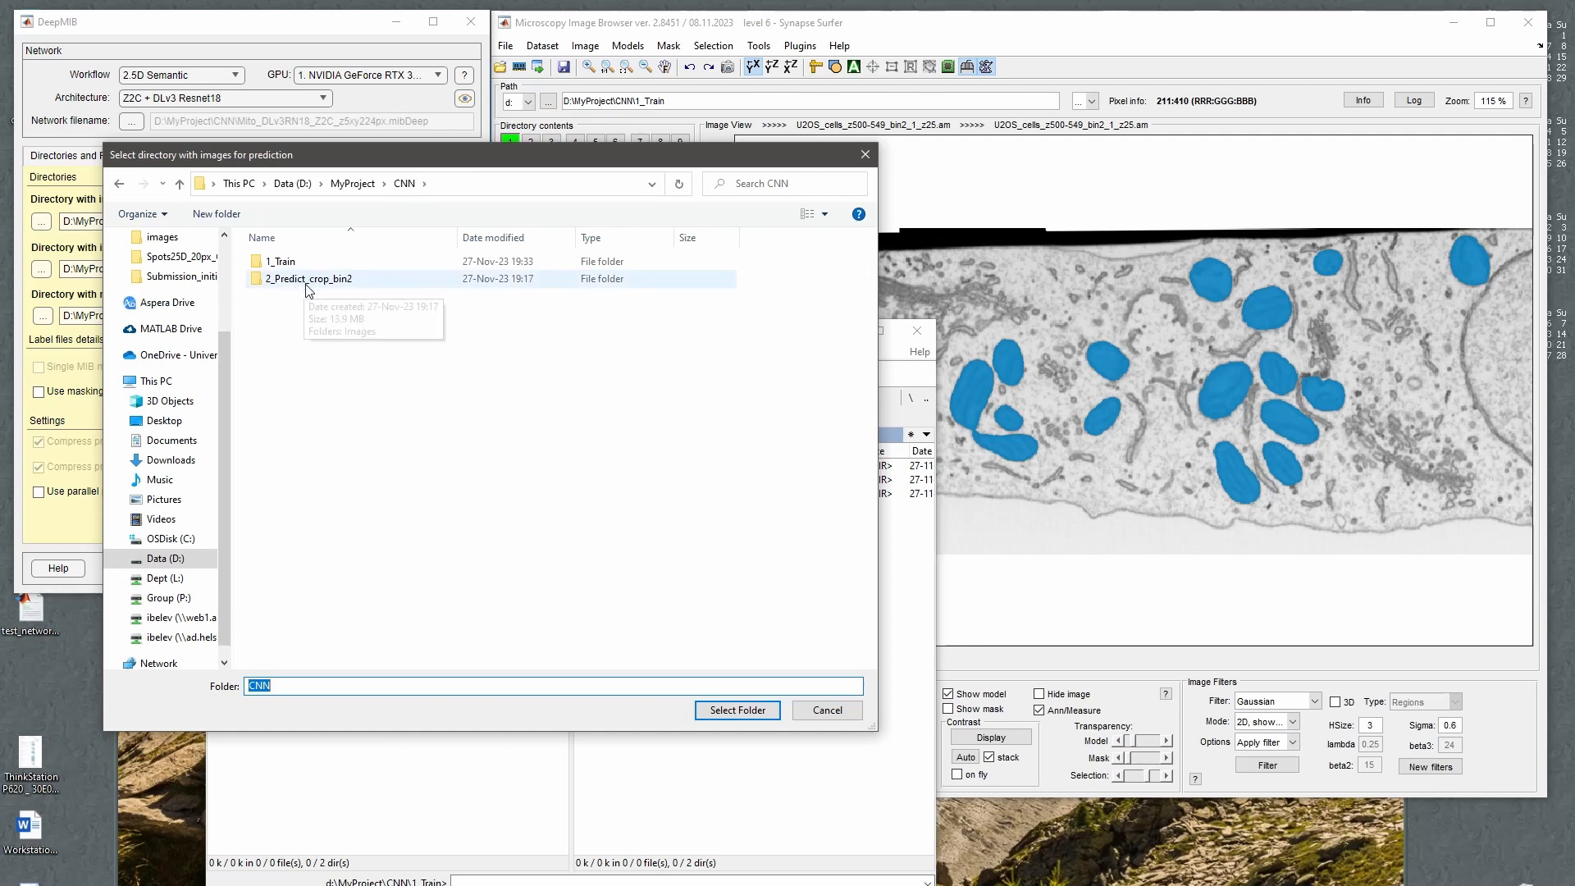
double_click(310, 279)
click(738, 710)
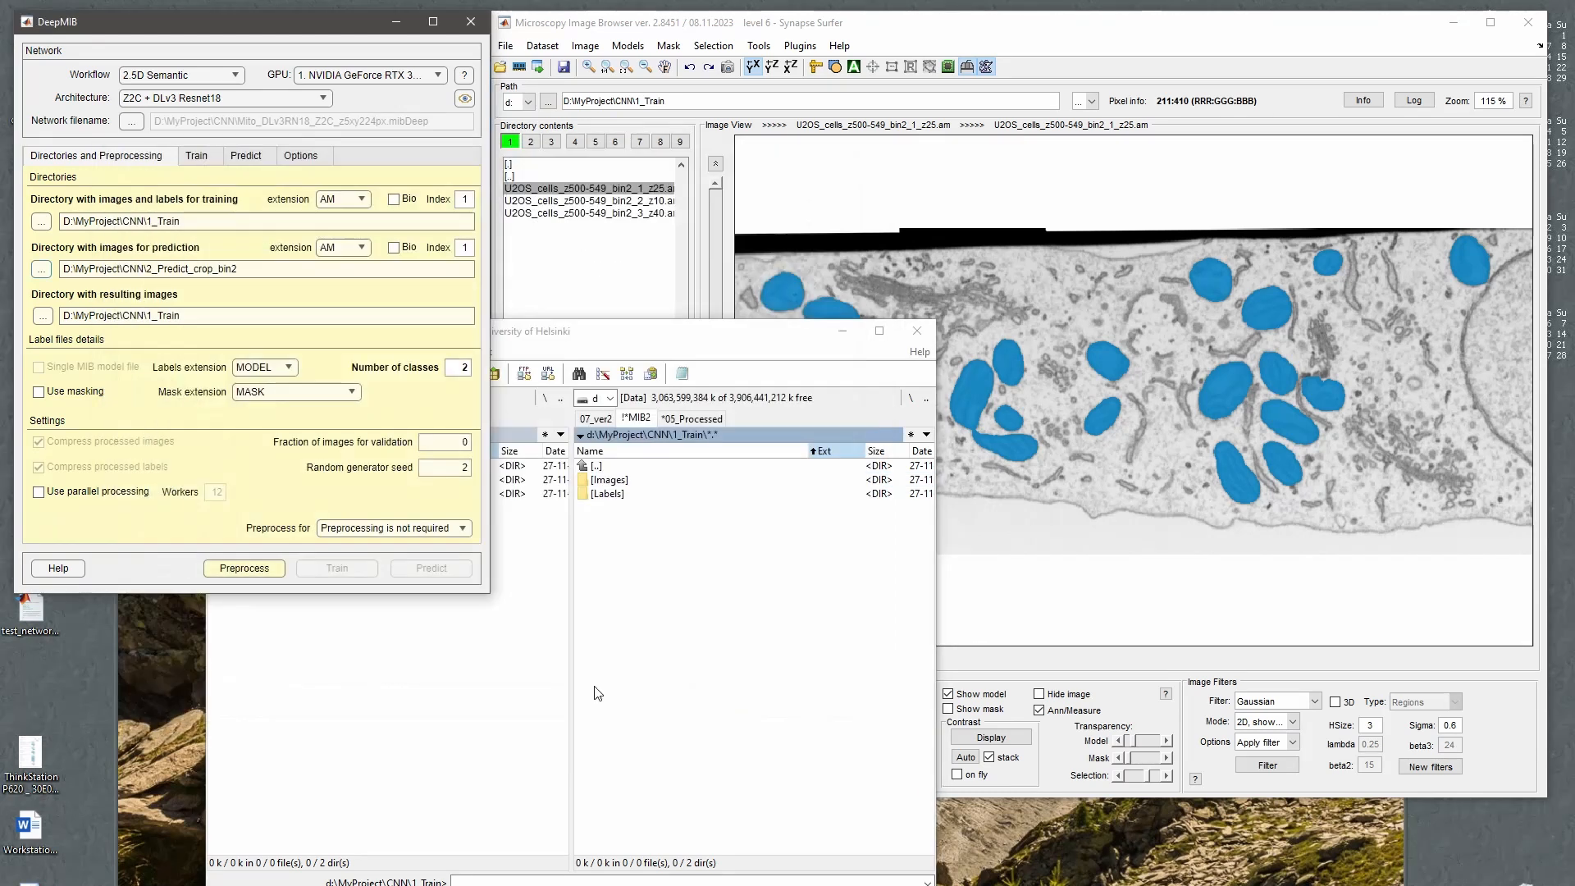
Switch to Total Commander and inspect the 2_Predict_crop_bin2 folder and its Images subfolder.
click(358, 706)
double_click(257, 493)
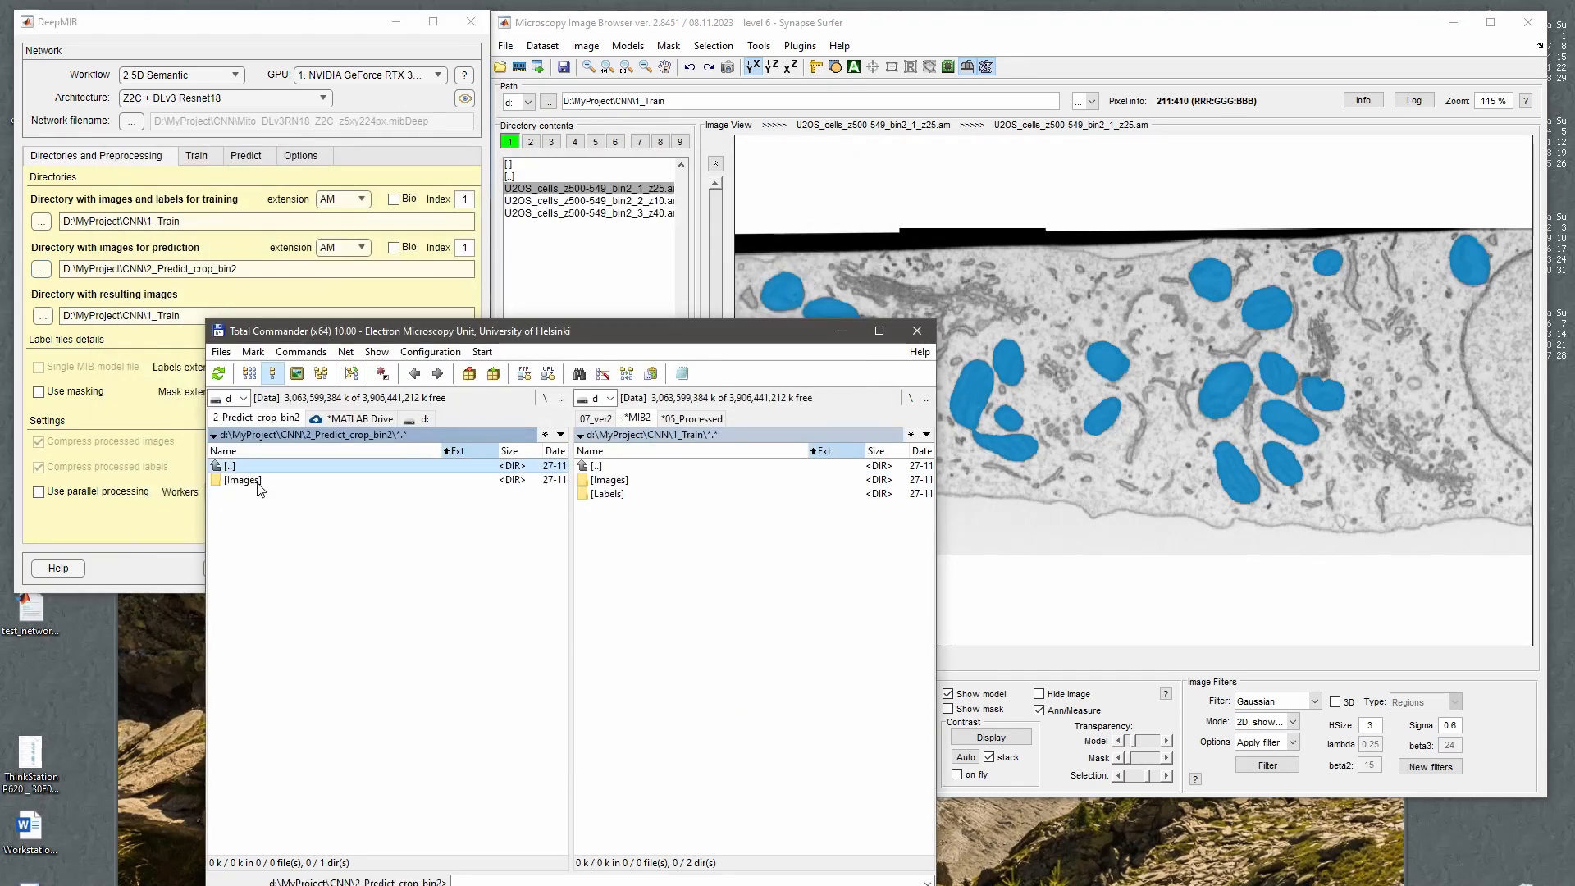
key(Down)
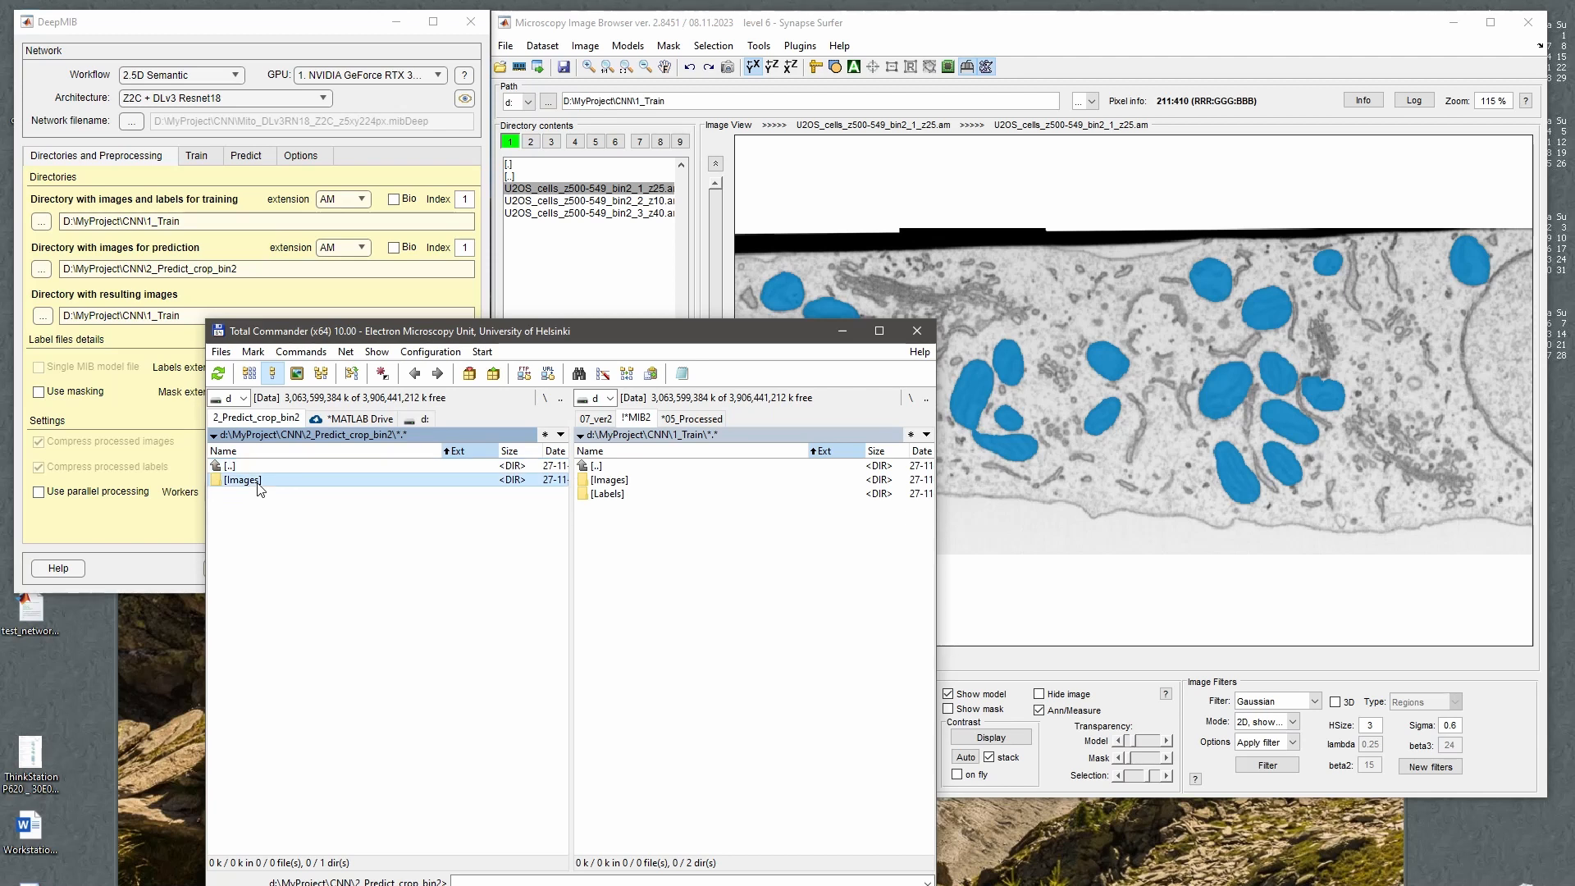
key(Return)
key(Return)
key(Up)
key(Return)
key(Return)
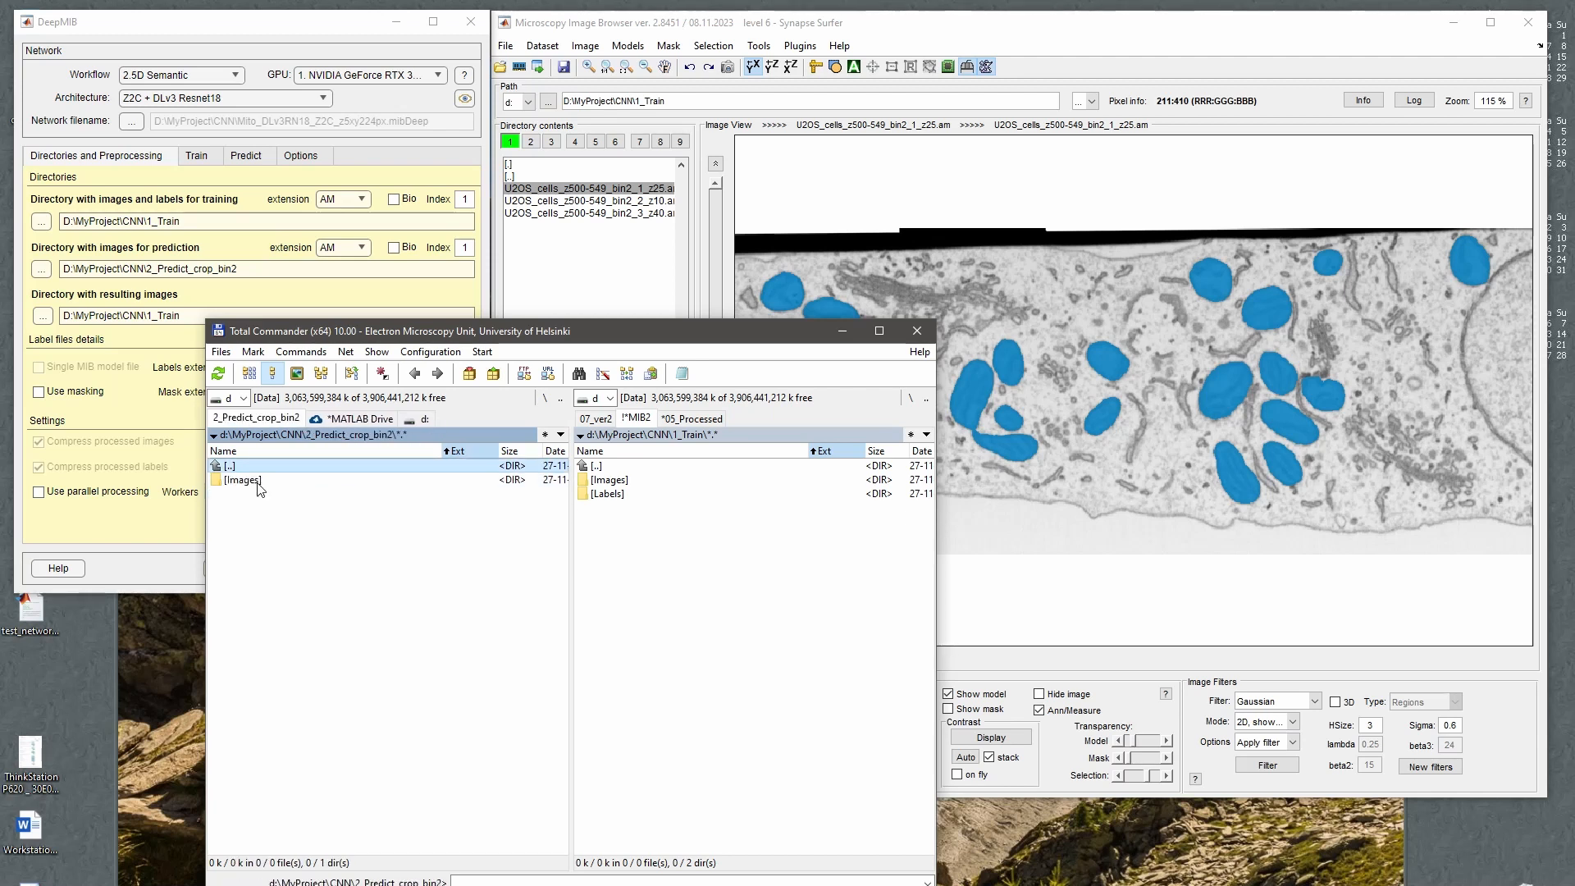
Create a new folder named Labels inside 2_Predict_crop_bin2.
key(Down)
key(F7)
text(La)
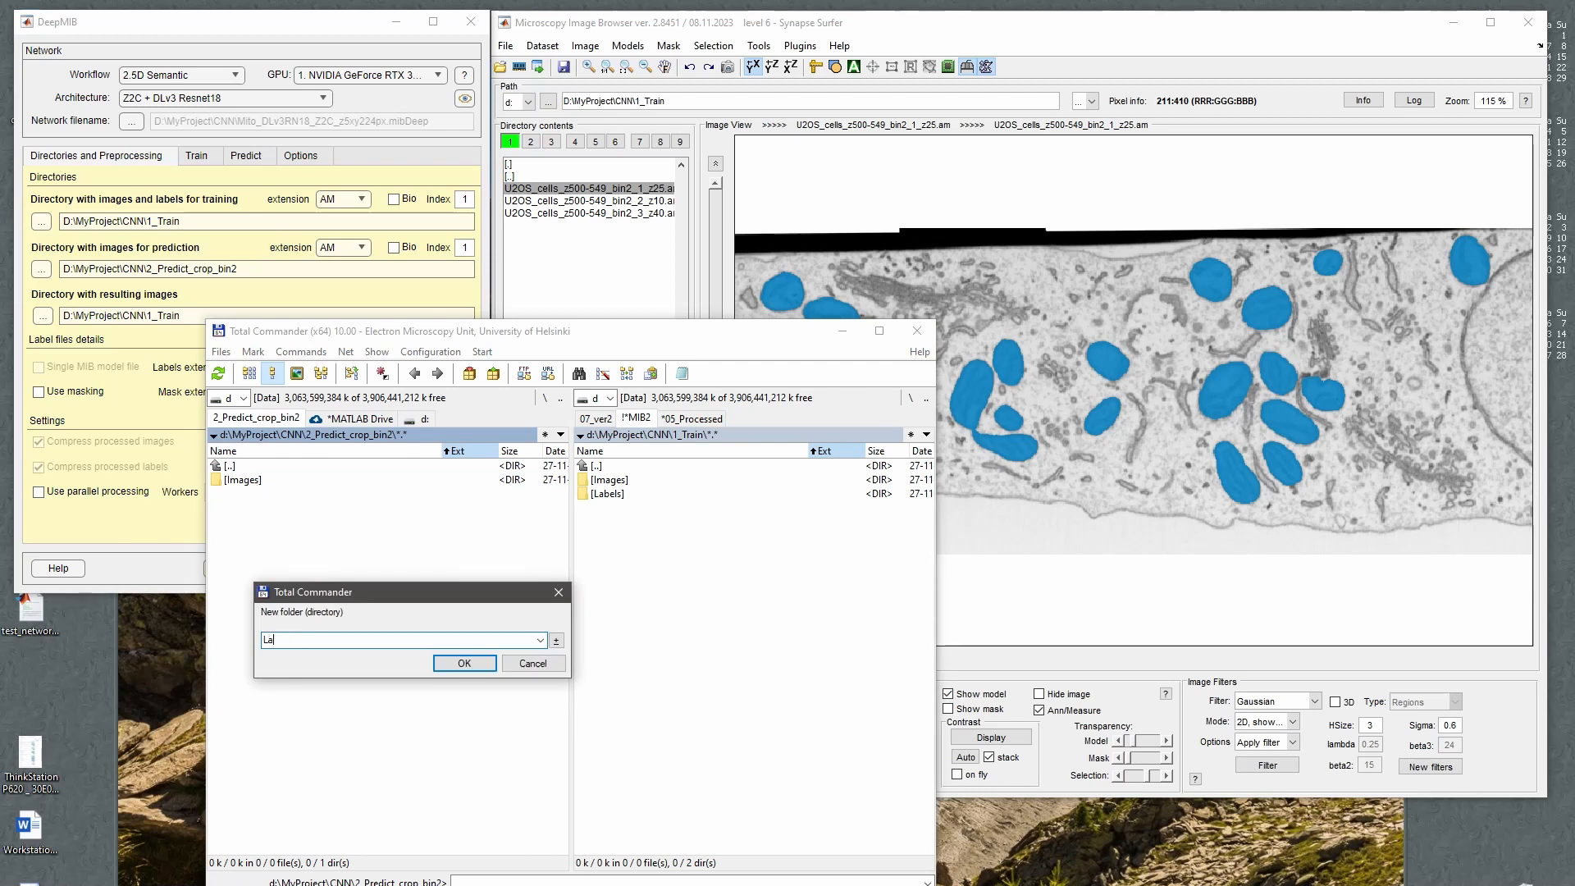
text(bels)
key(Return)
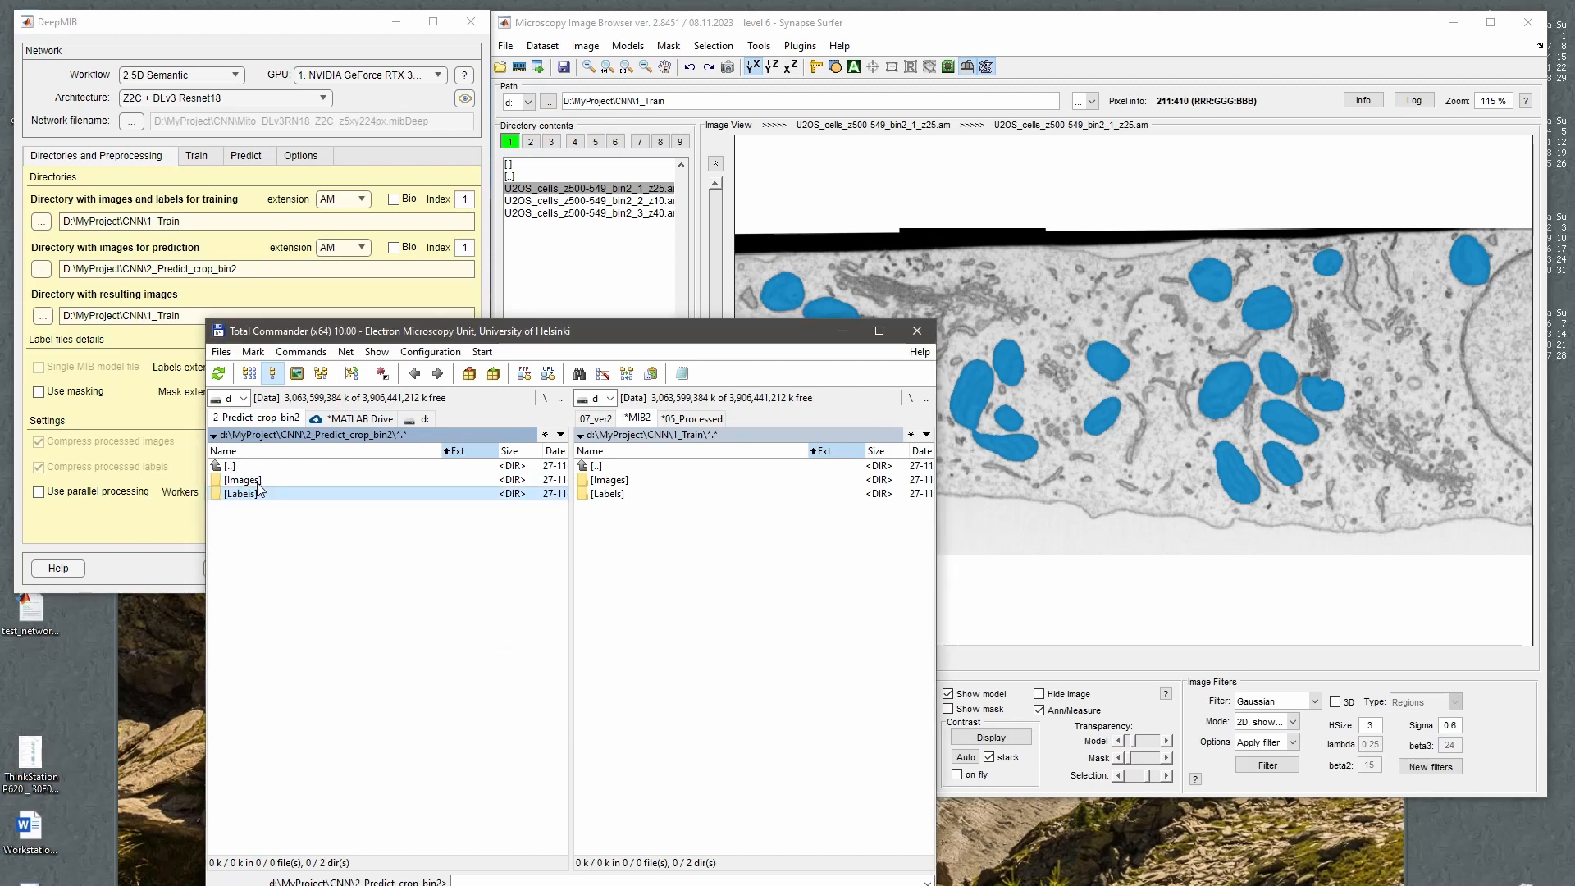
Examine the contents of the new Labels folder and return to the 2_Predict_crop_bin2 folder.
double_click(259, 491)
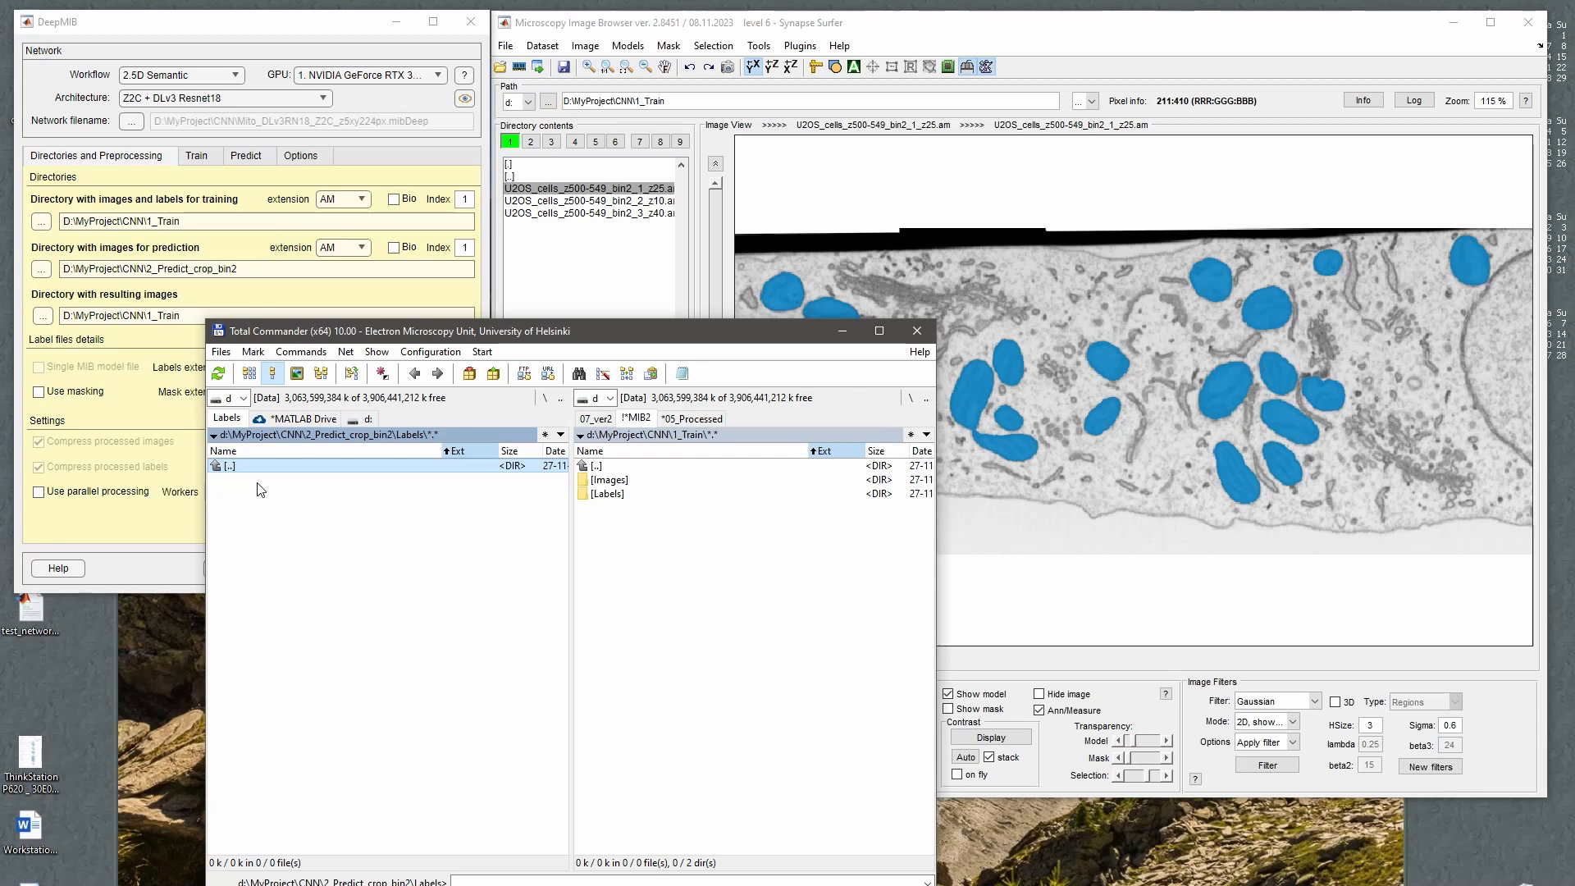
key(BackSpace)
key(BackSpace)
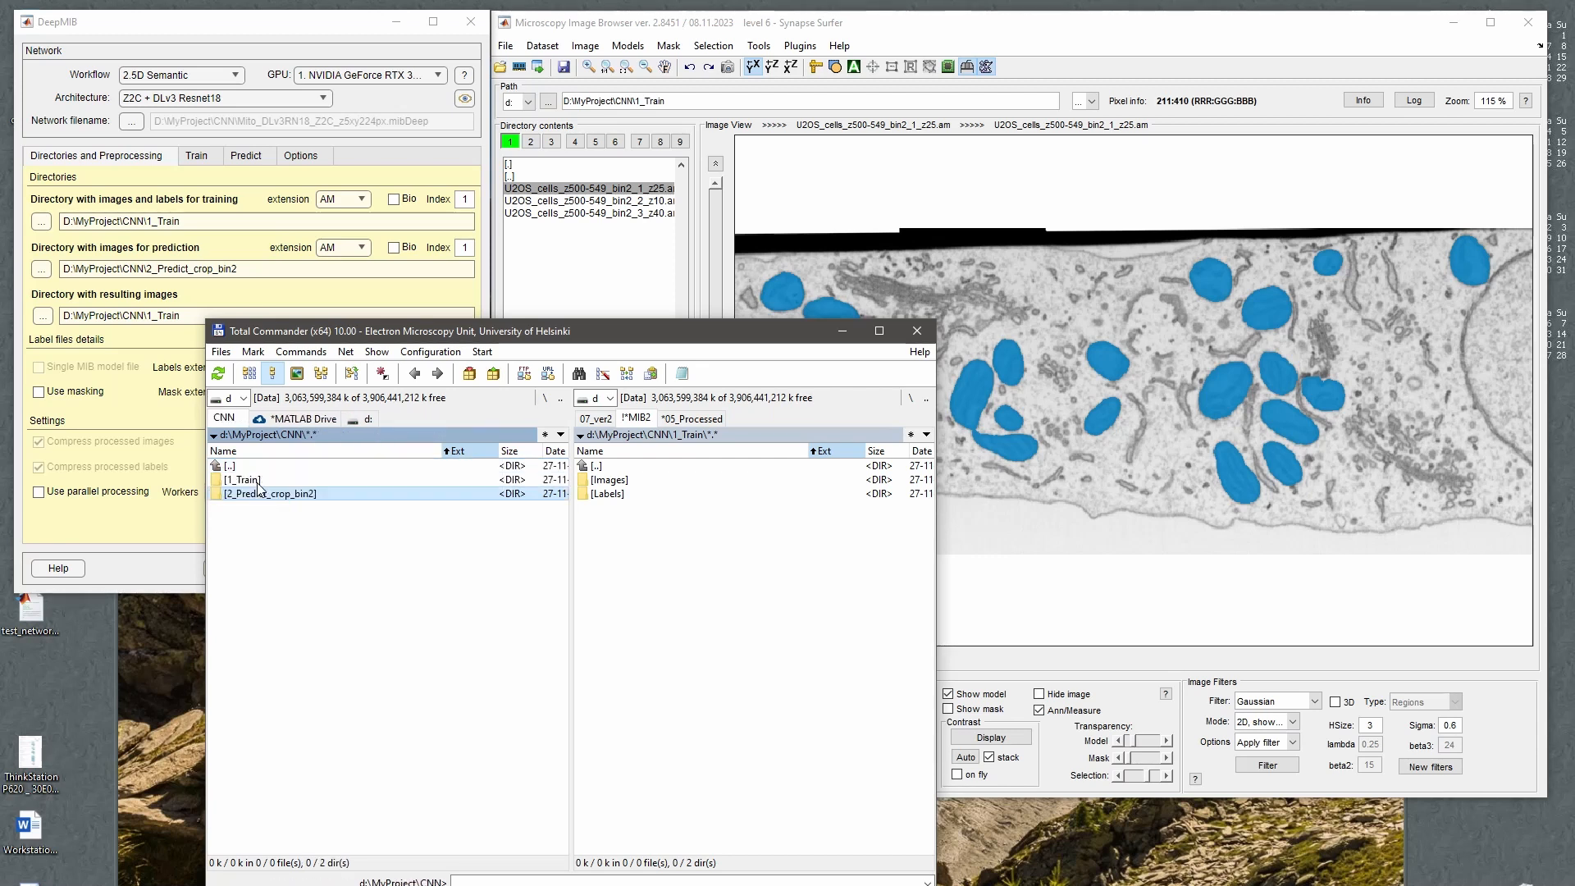
key(Return)
key(Down)
key(Down)
key(Return)
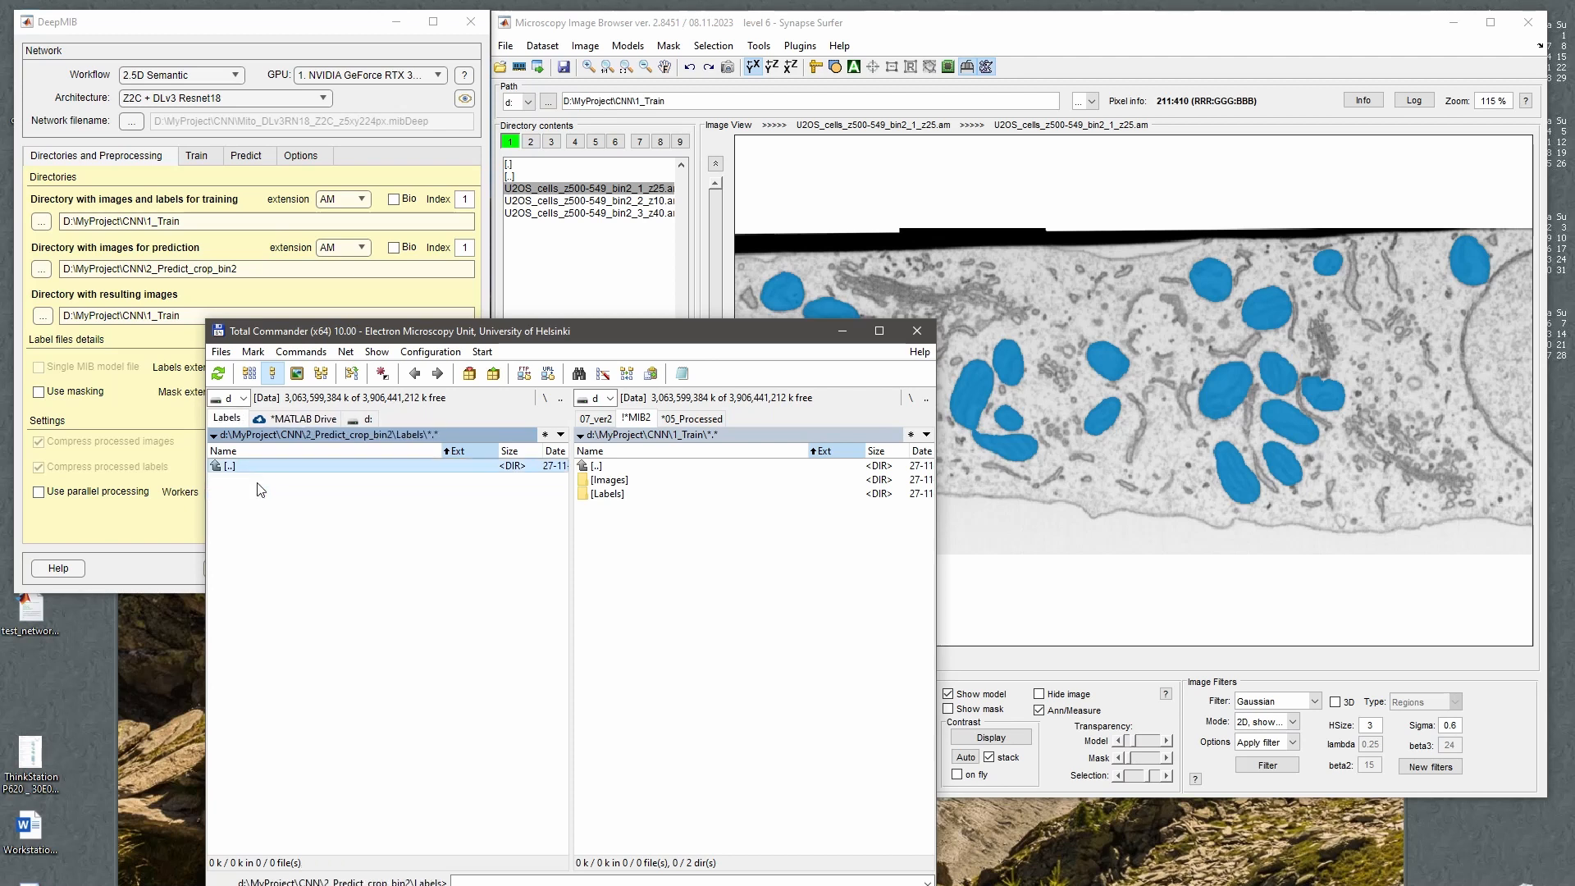
key(BackSpace)
key(Up)
key(Down)
key(Up)
key(Up)
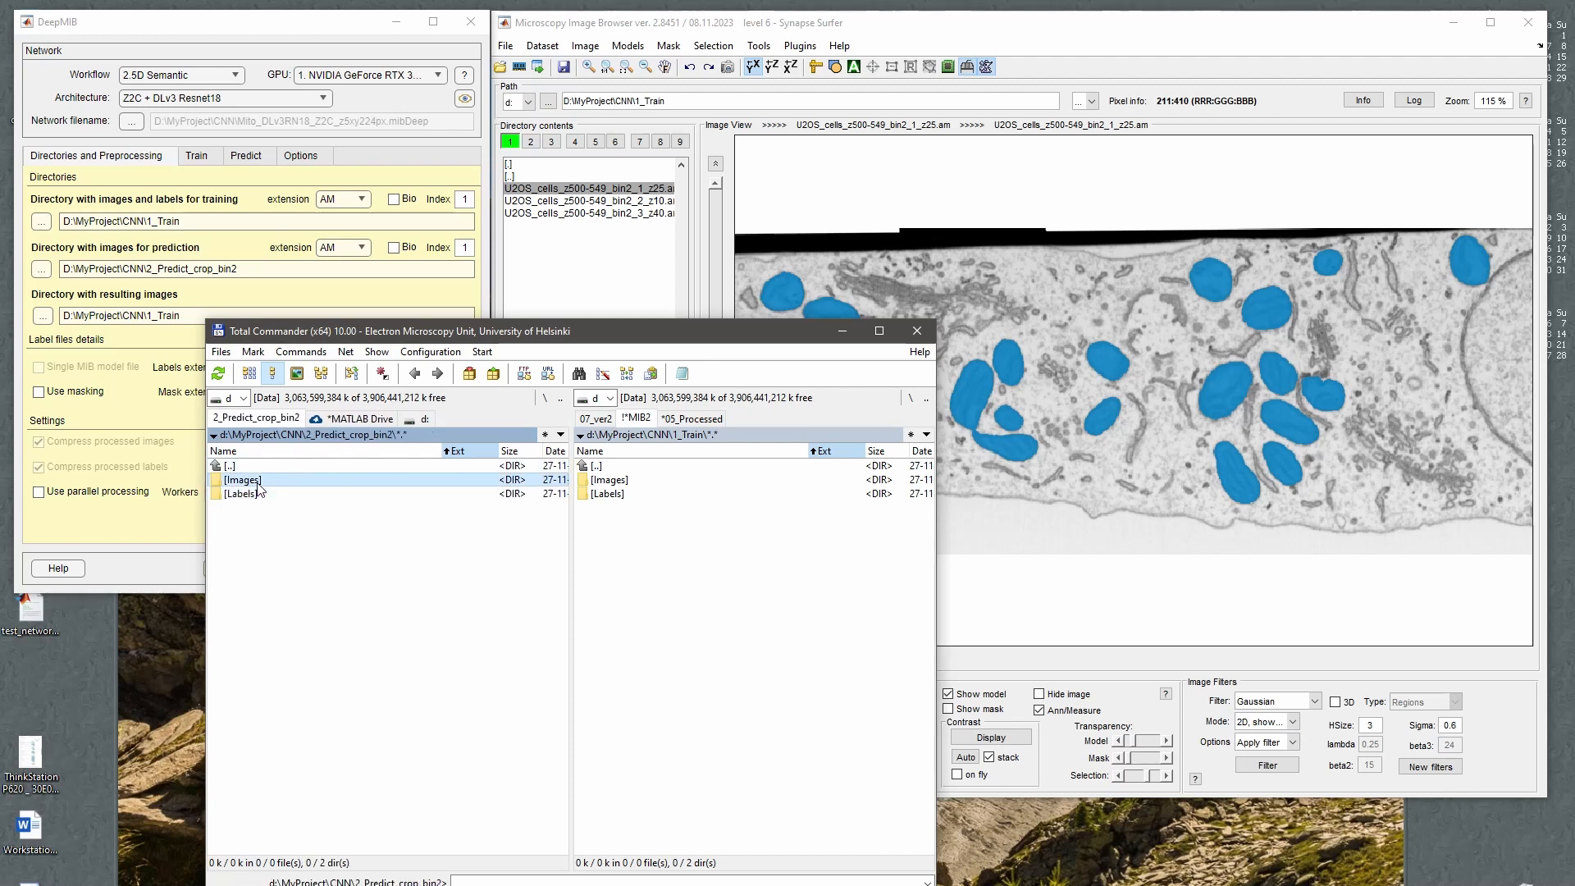
Check which image file is stored in the Images subfolder of 2_Predict_crop_bin2.
key(Return)
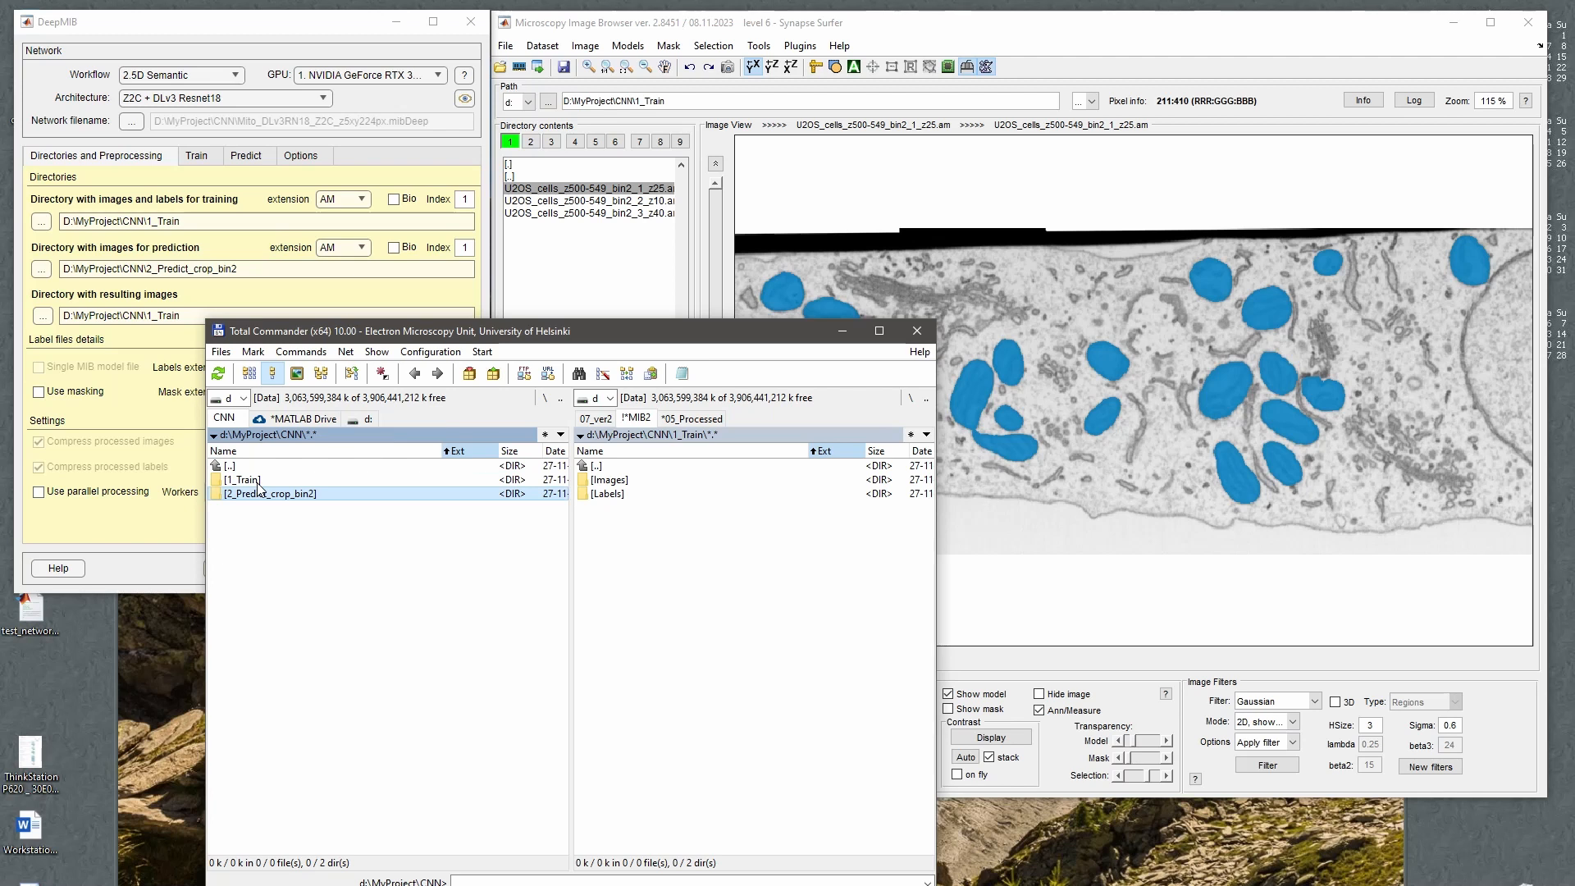
click(204, 304)
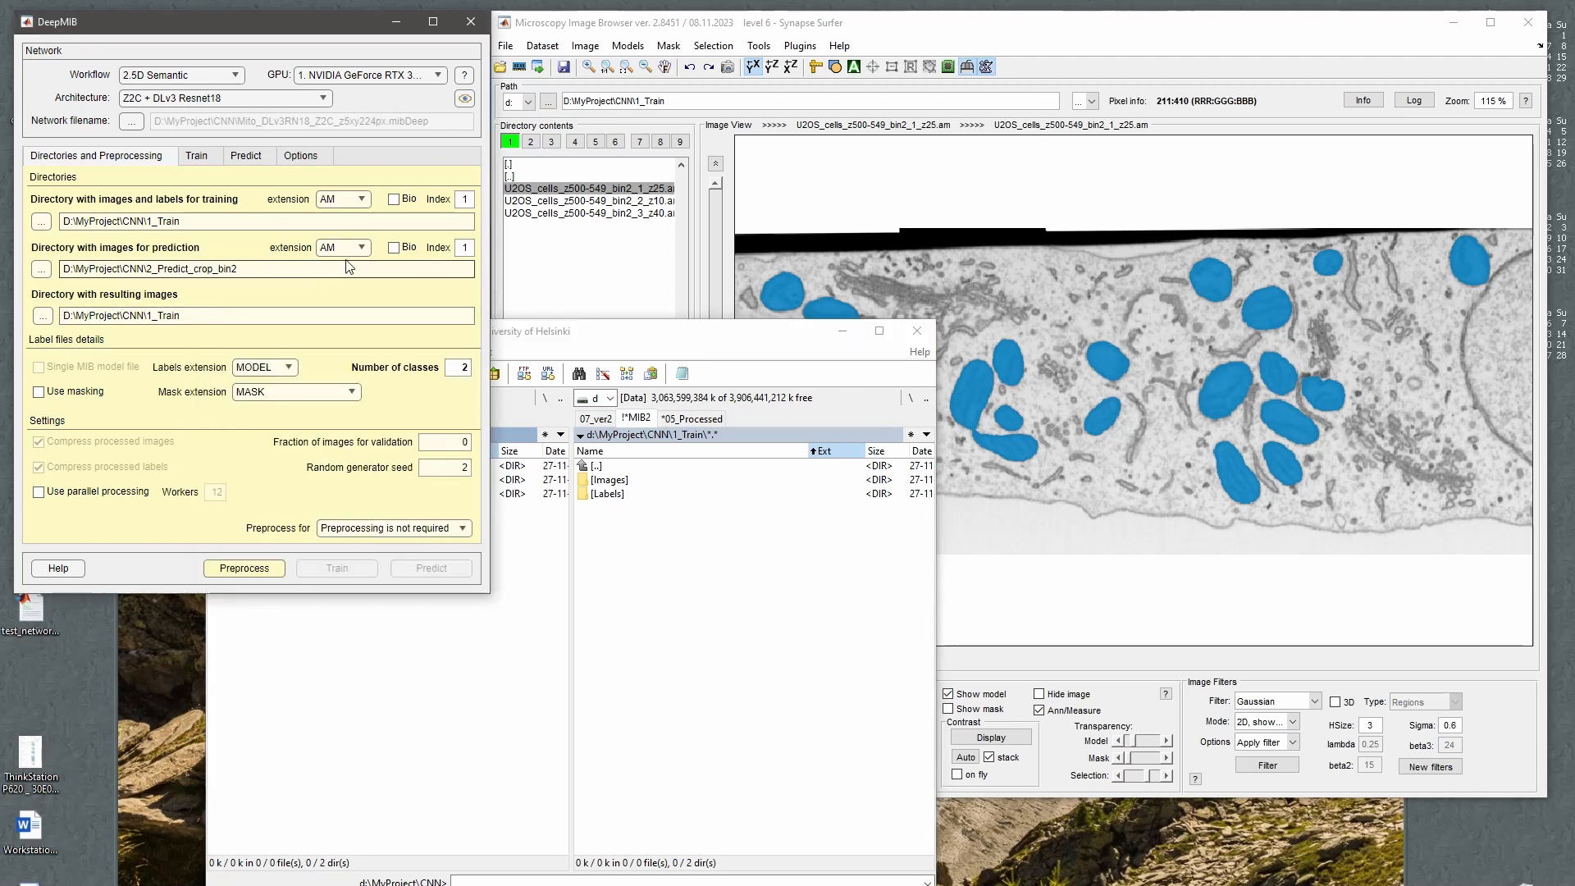
click(332, 743)
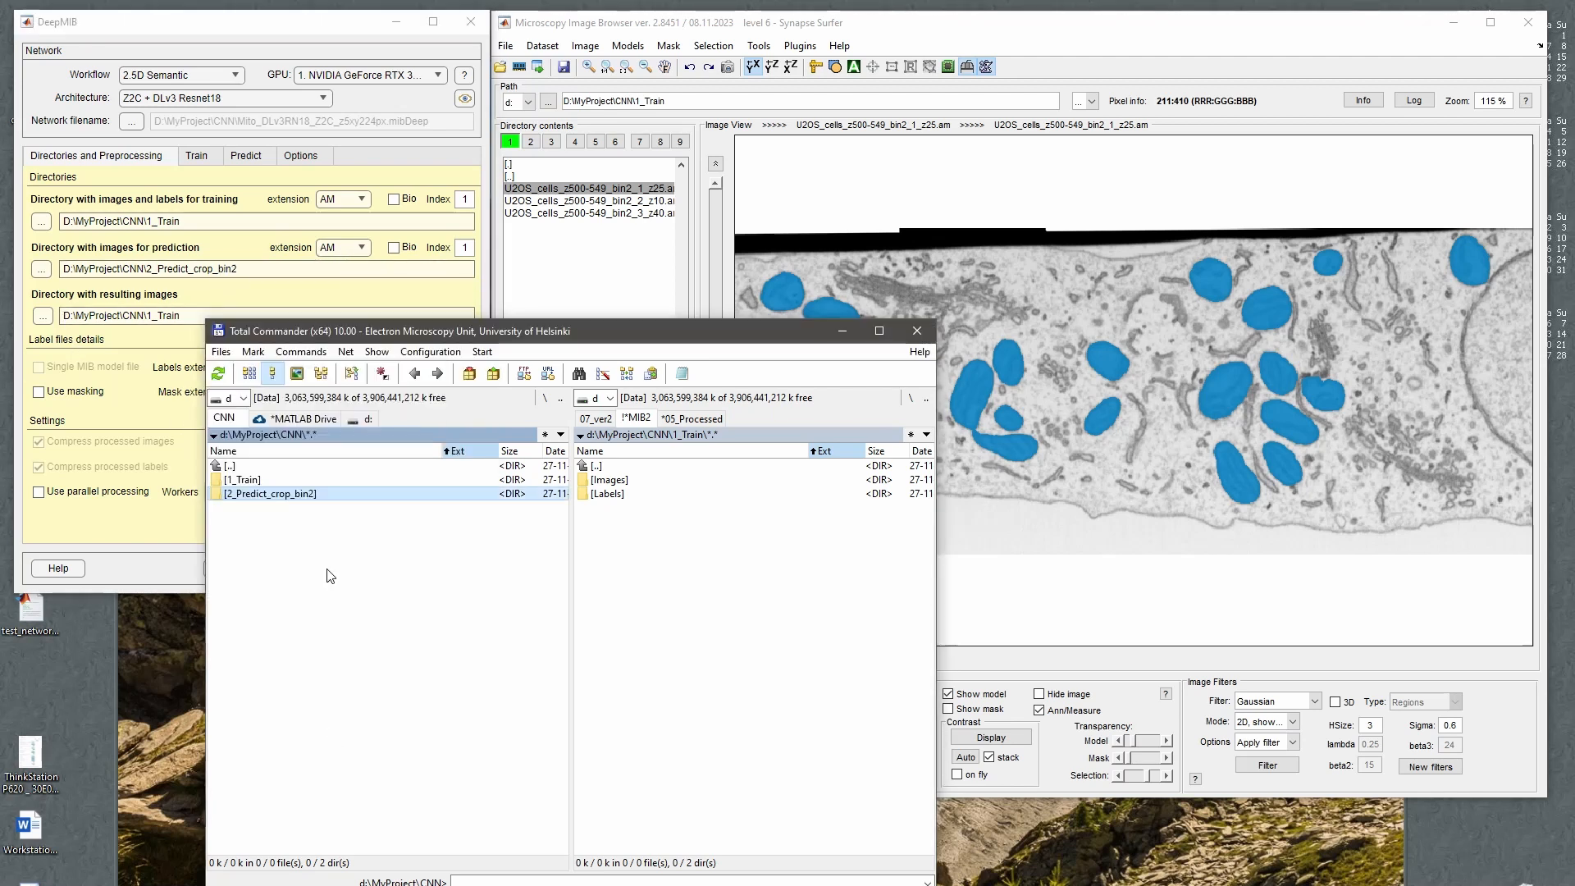
double_click(289, 494)
double_click(276, 481)
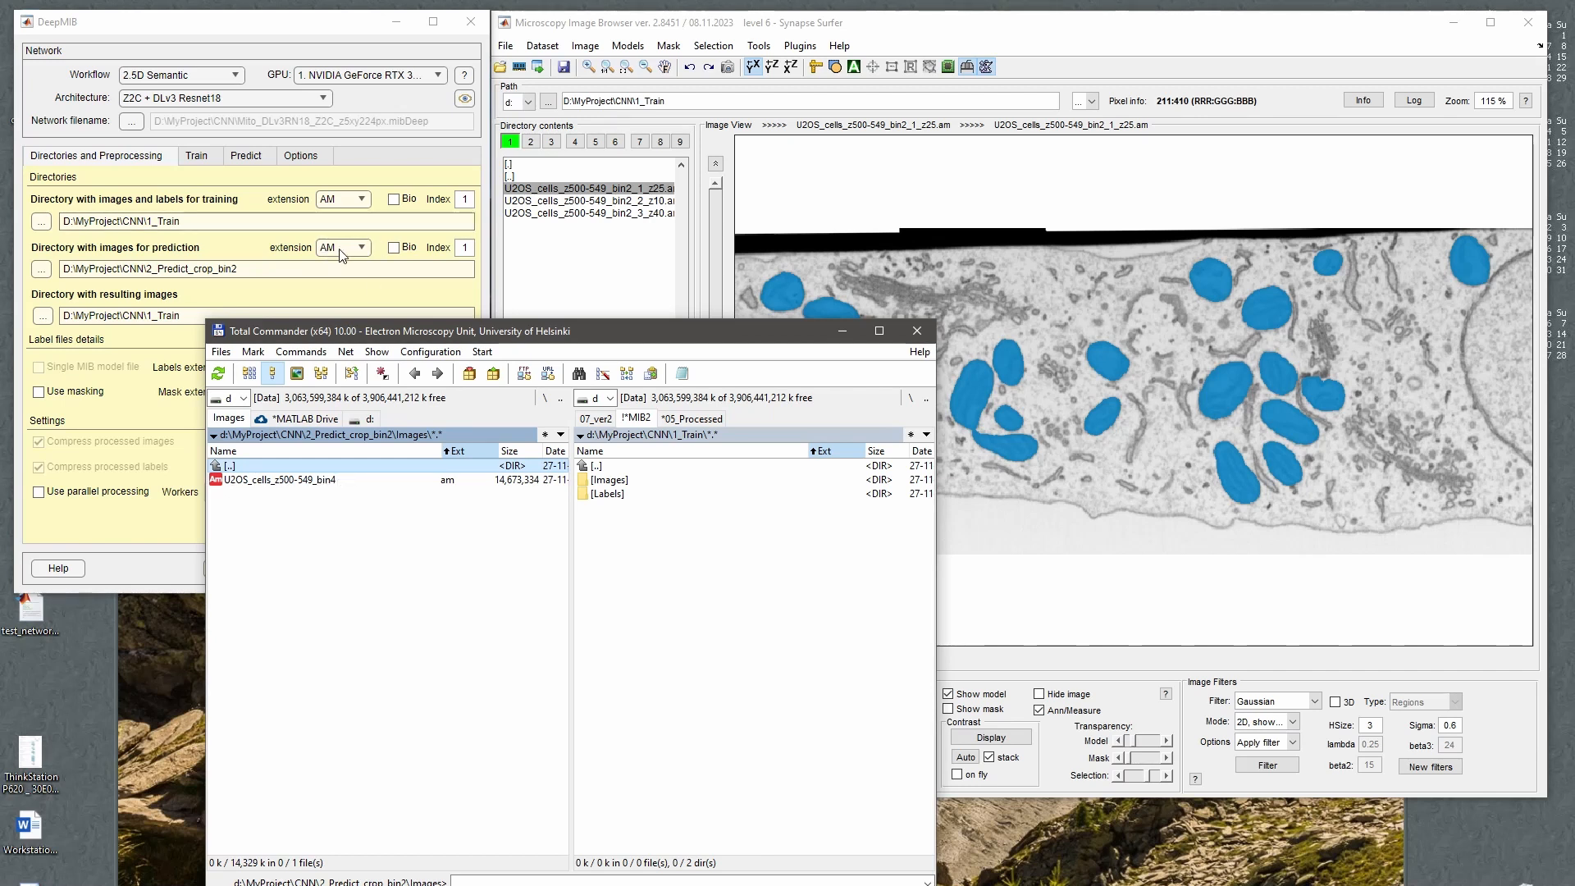
Switch to DeepMIB, create a 3_Results folder inside D:\MyProject\CNN and select it as the directory with resulting images.
click(342, 284)
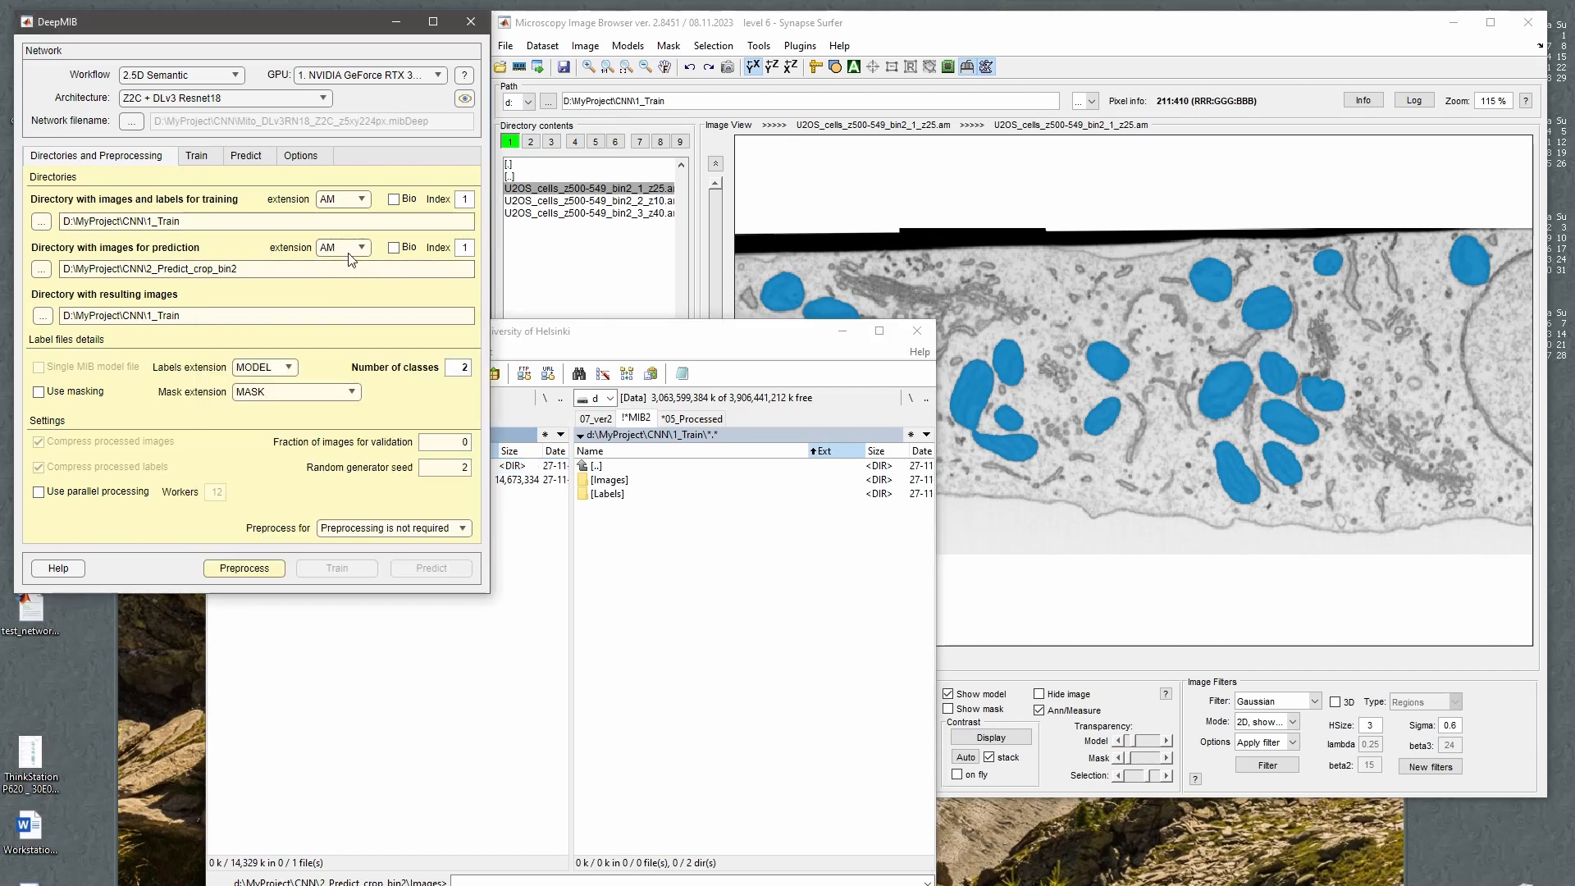
click(41, 316)
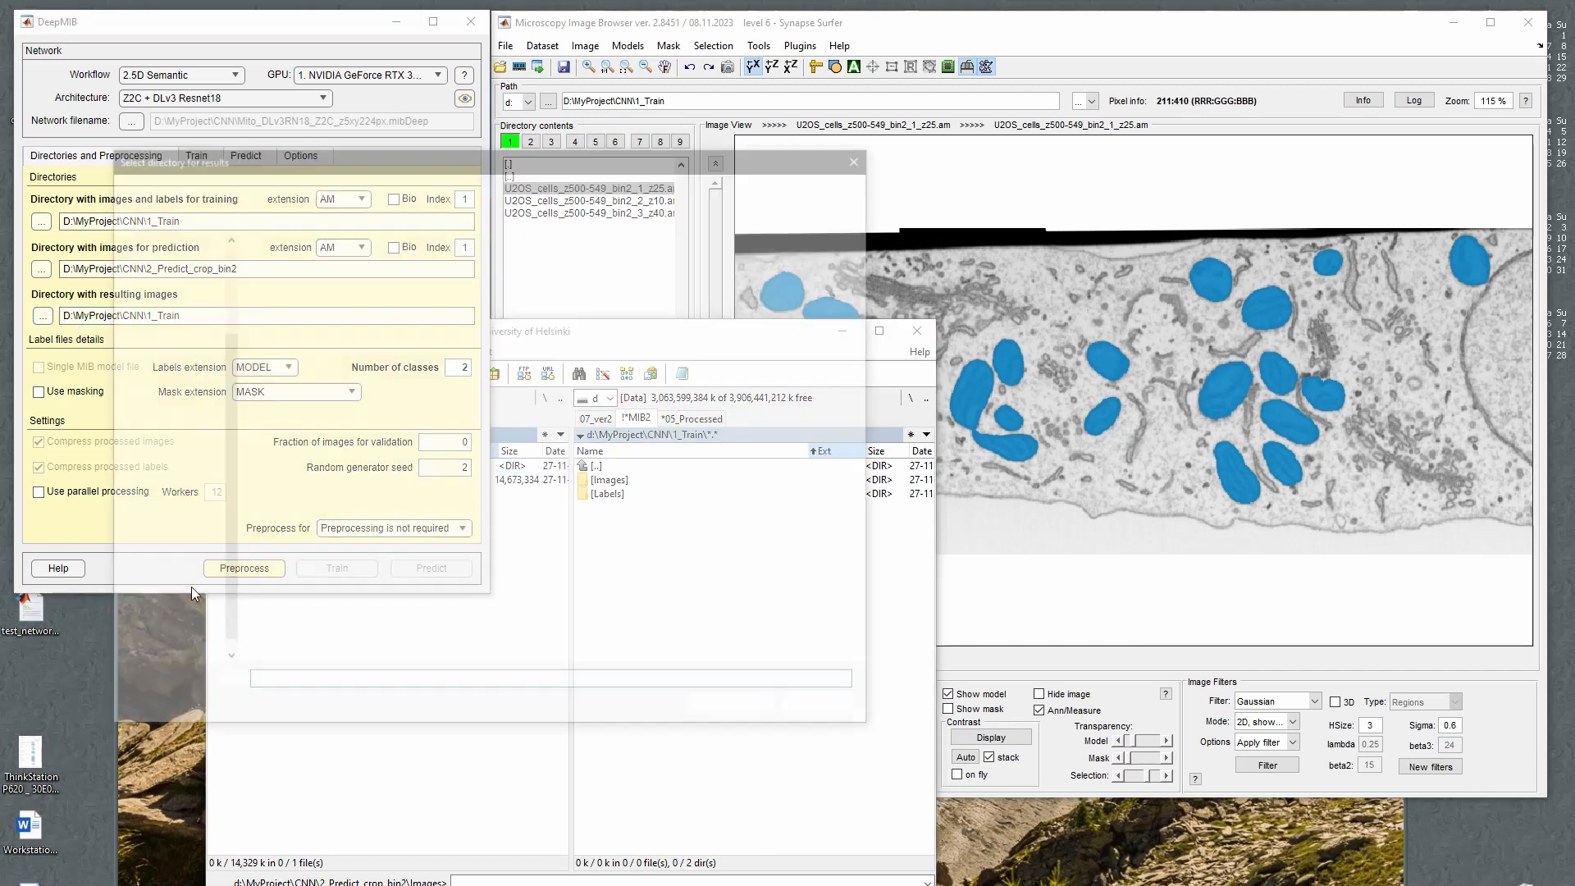
click(405, 183)
click(226, 215)
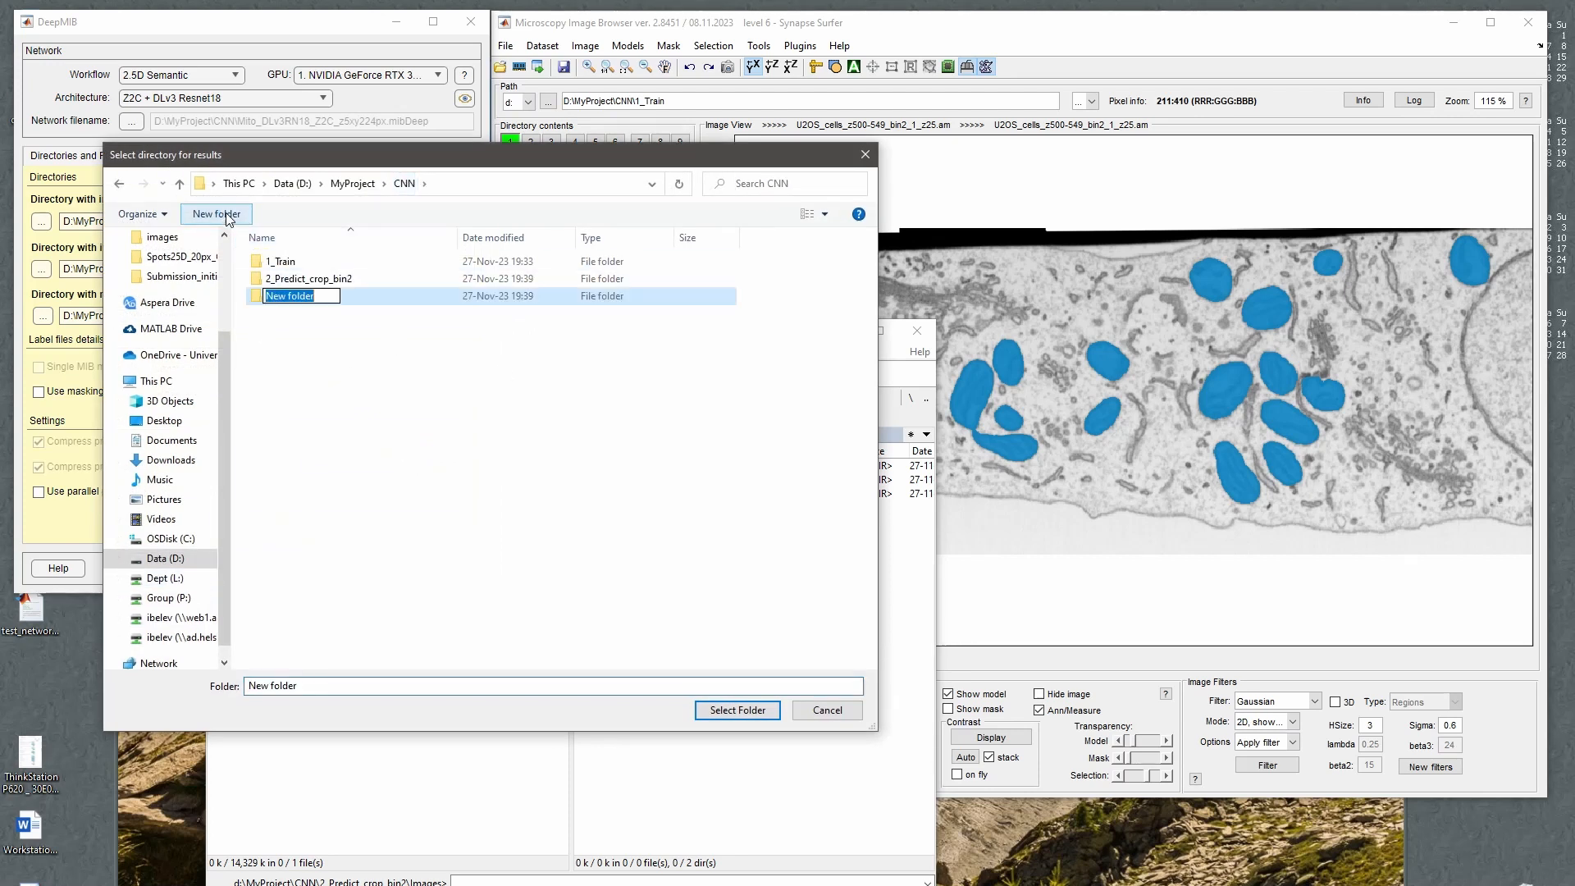
text(3_Results)
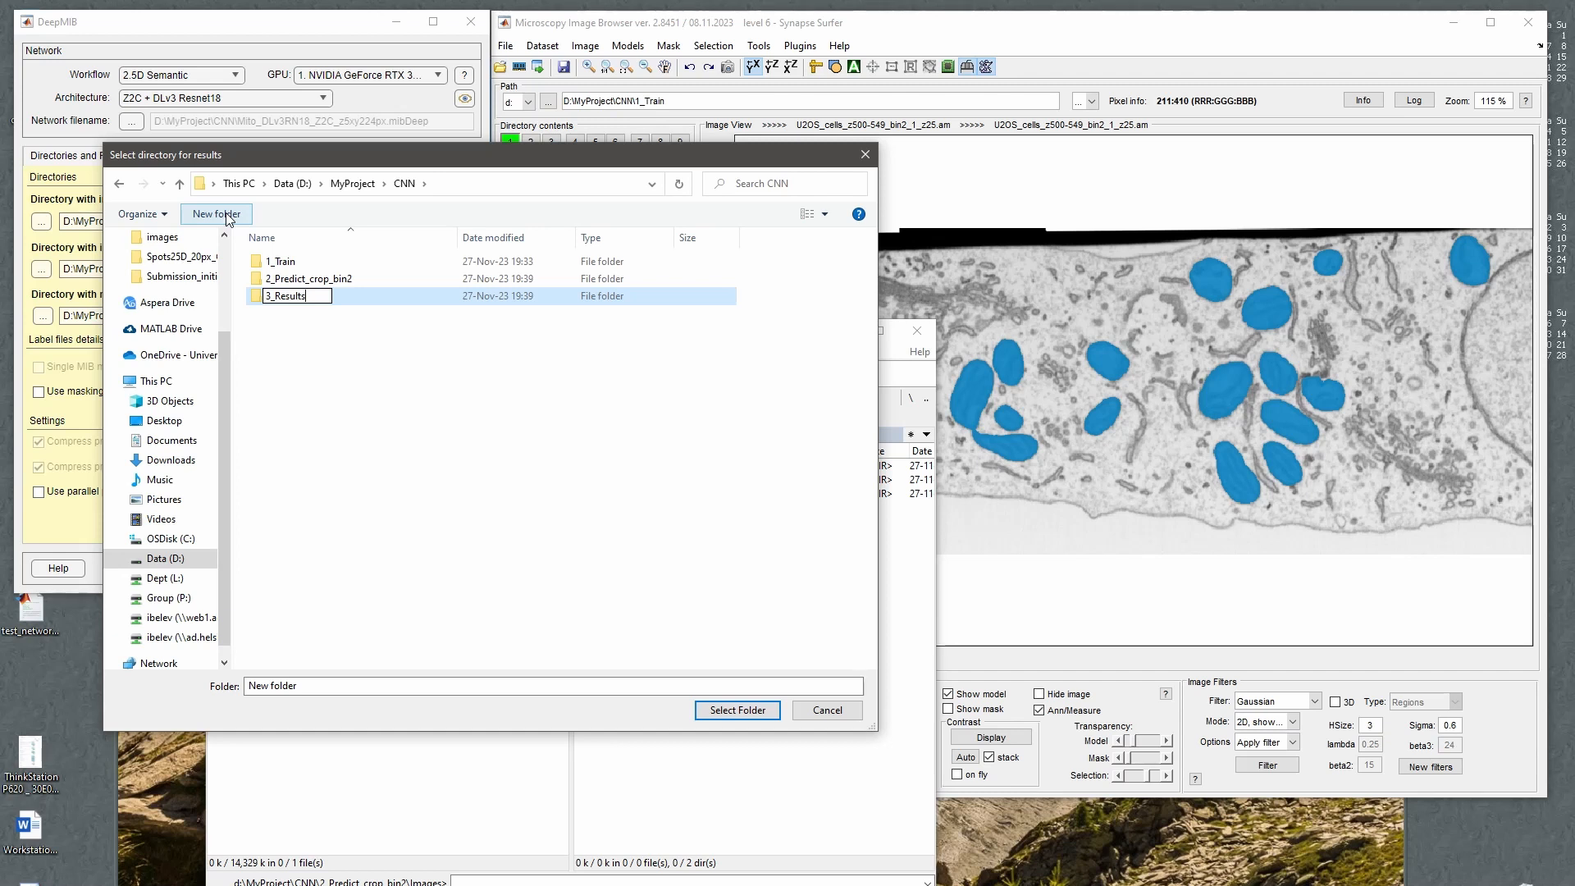
key(Return)
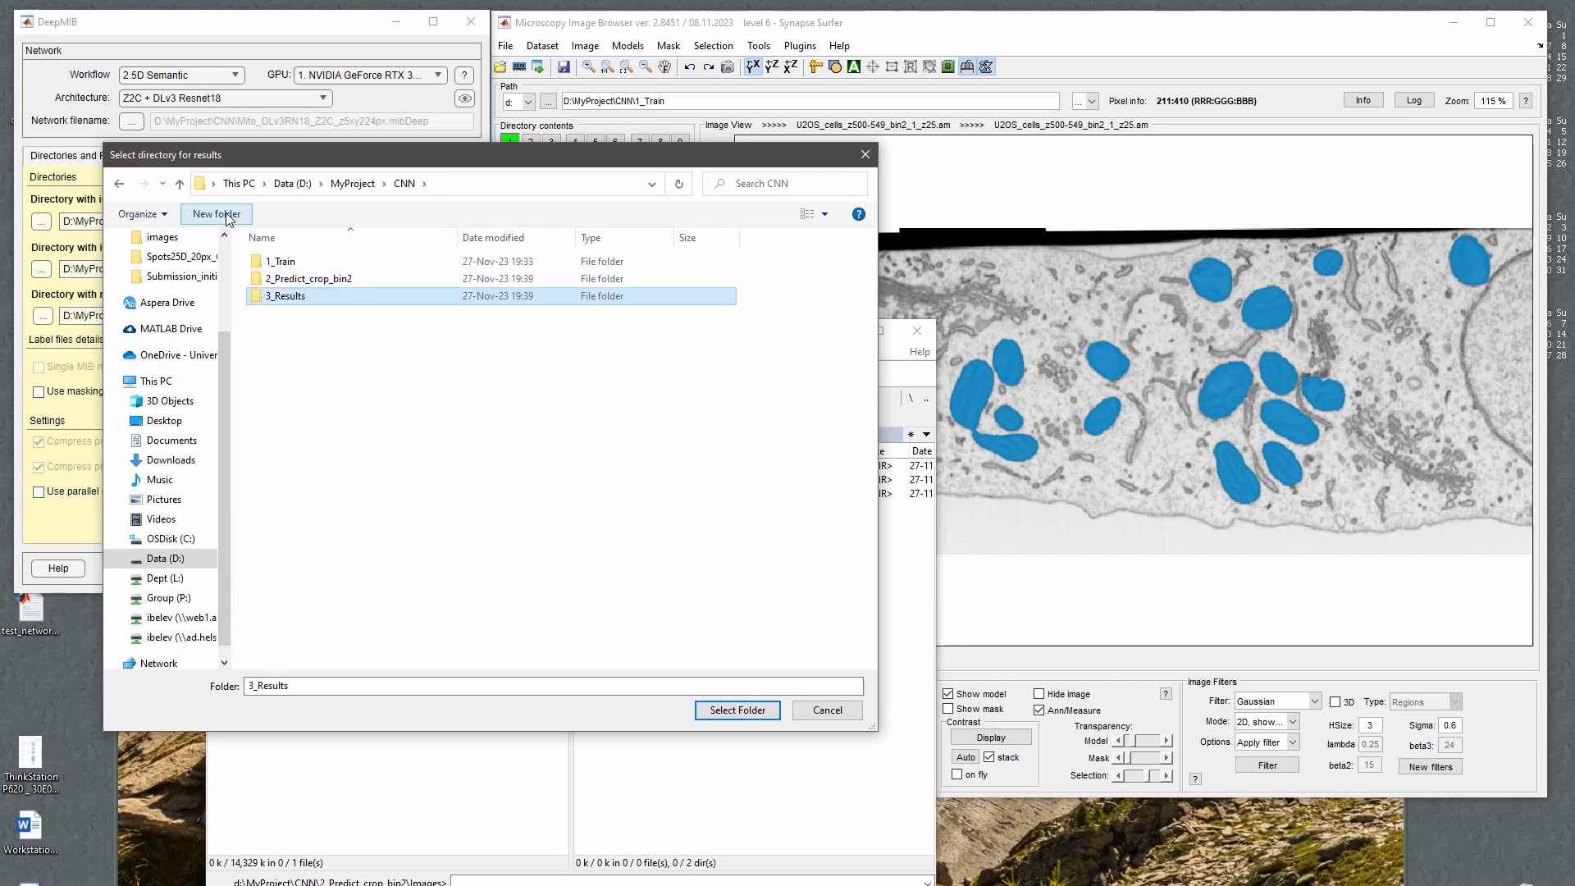
key(Return)
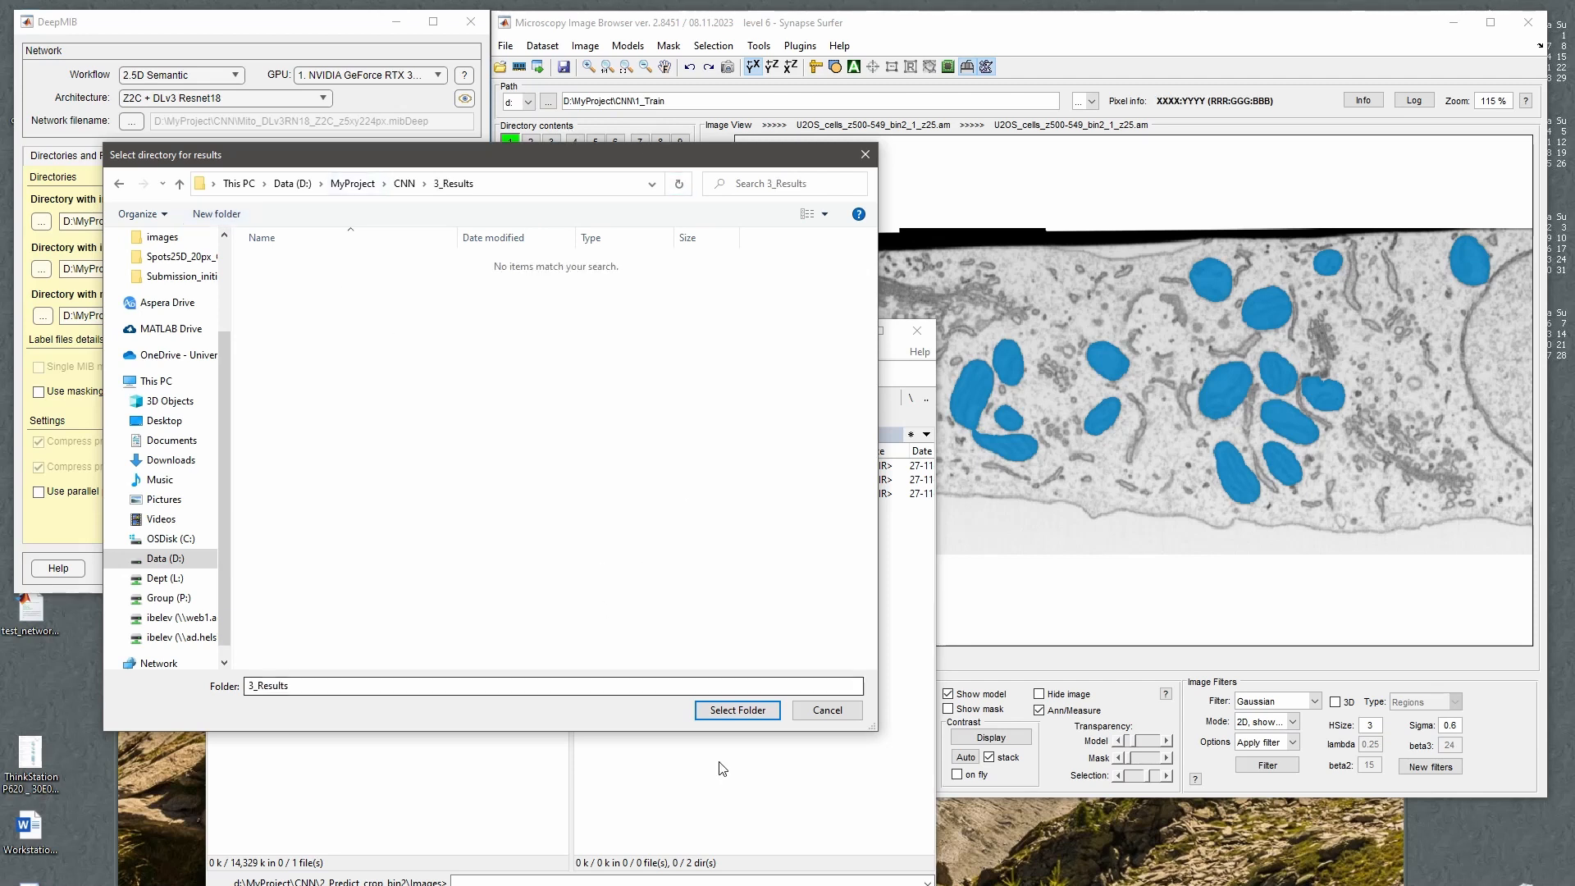
click(730, 711)
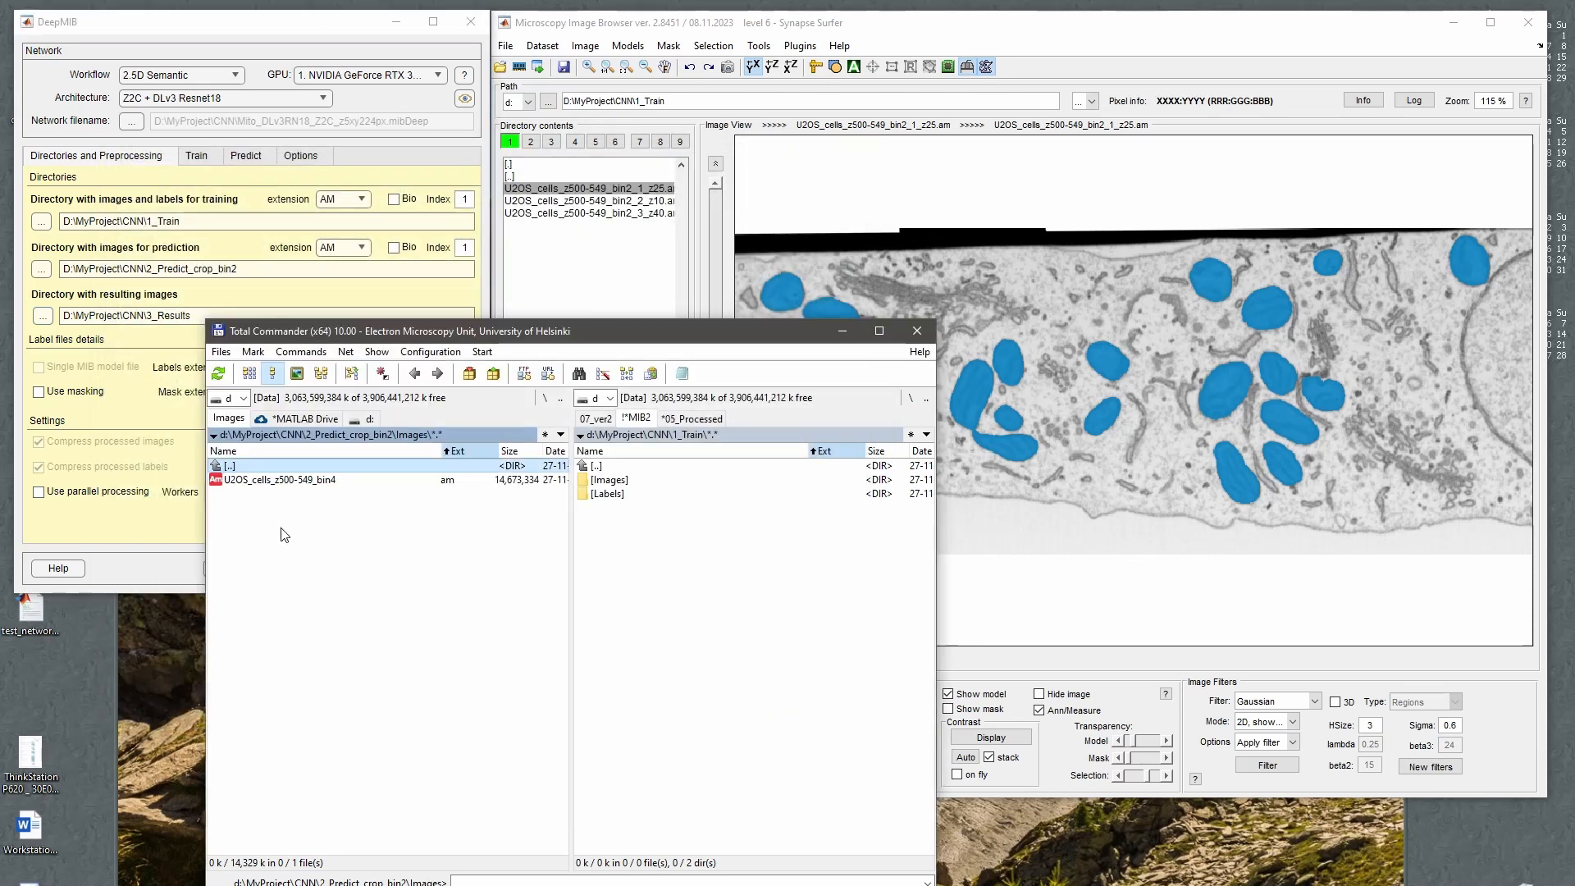
Switch to Total Commander and review the CNN project folders and the Images and Labels subfolders of 1_Train.
double_click(256, 466)
double_click(254, 465)
drag(258, 482, 277, 517)
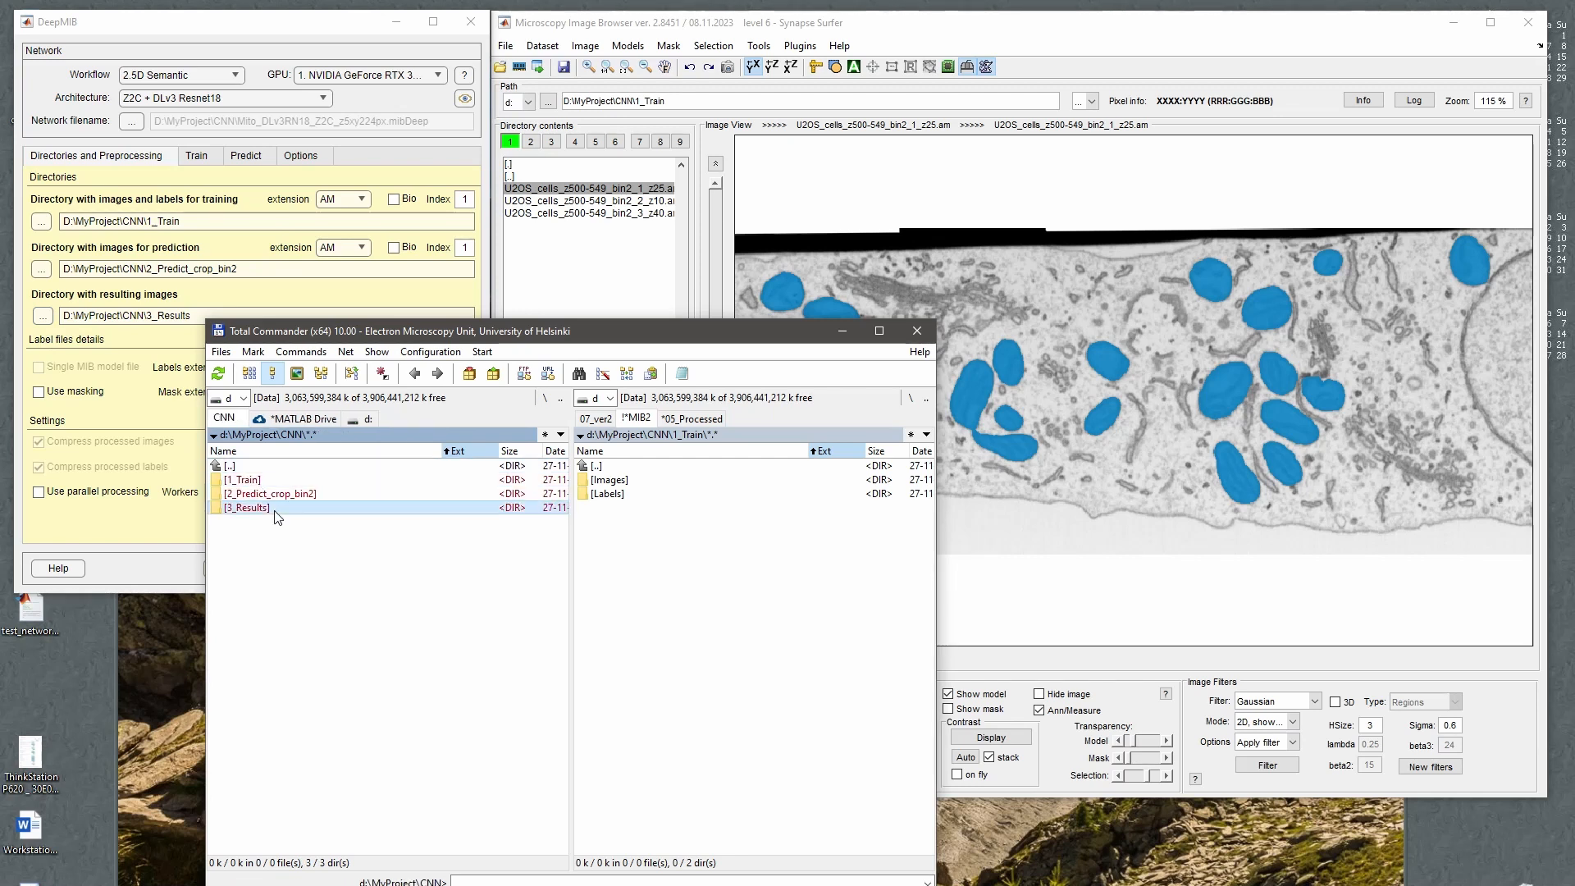
double_click(246, 481)
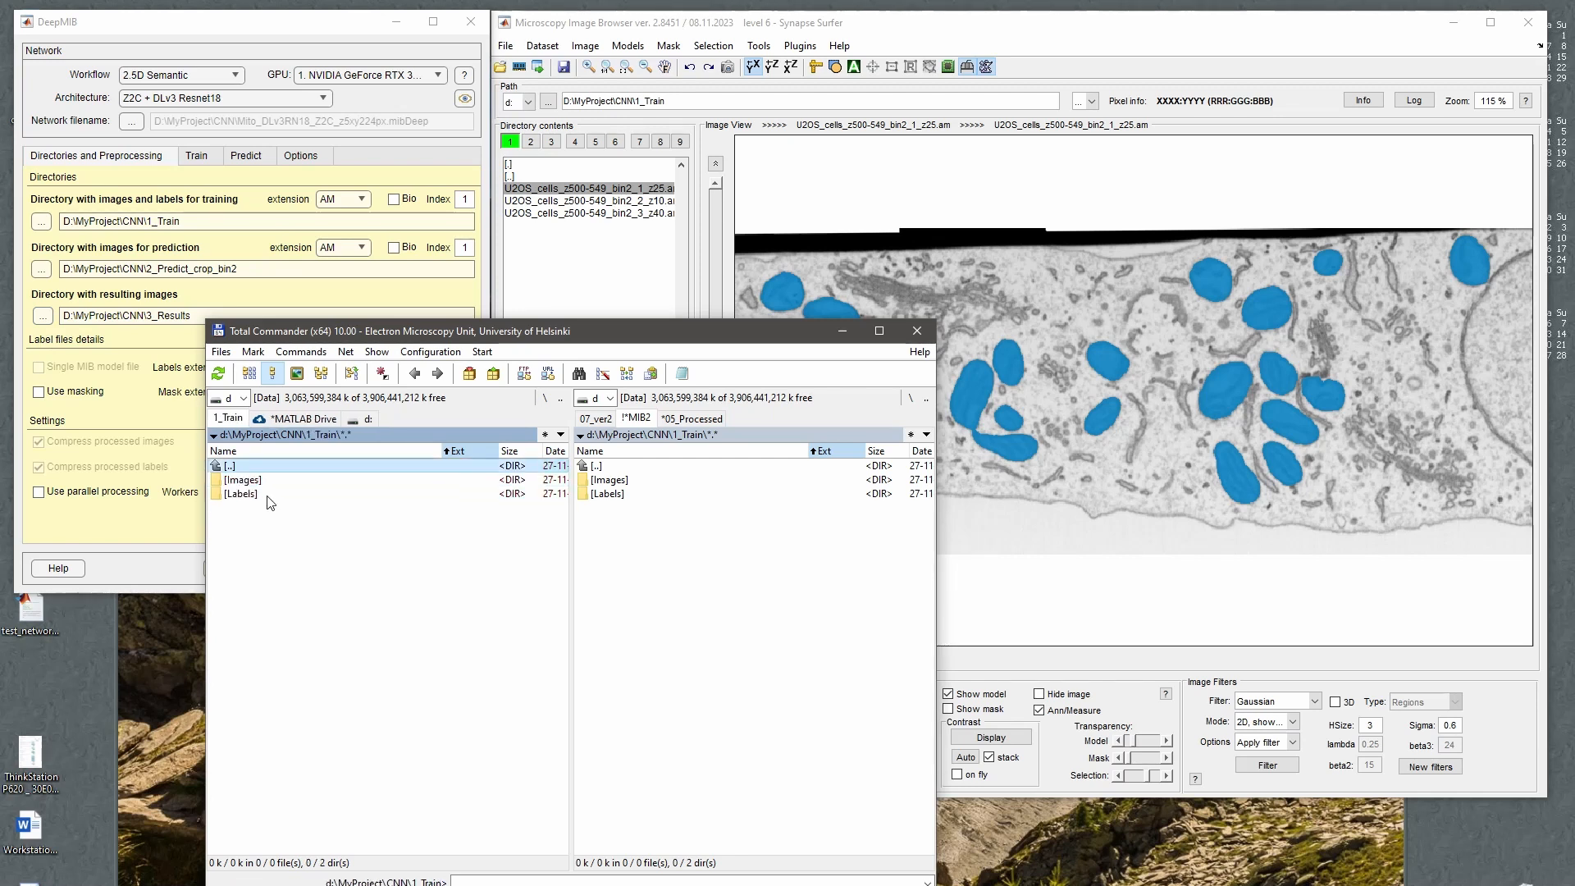
click(261, 484)
double_click(248, 469)
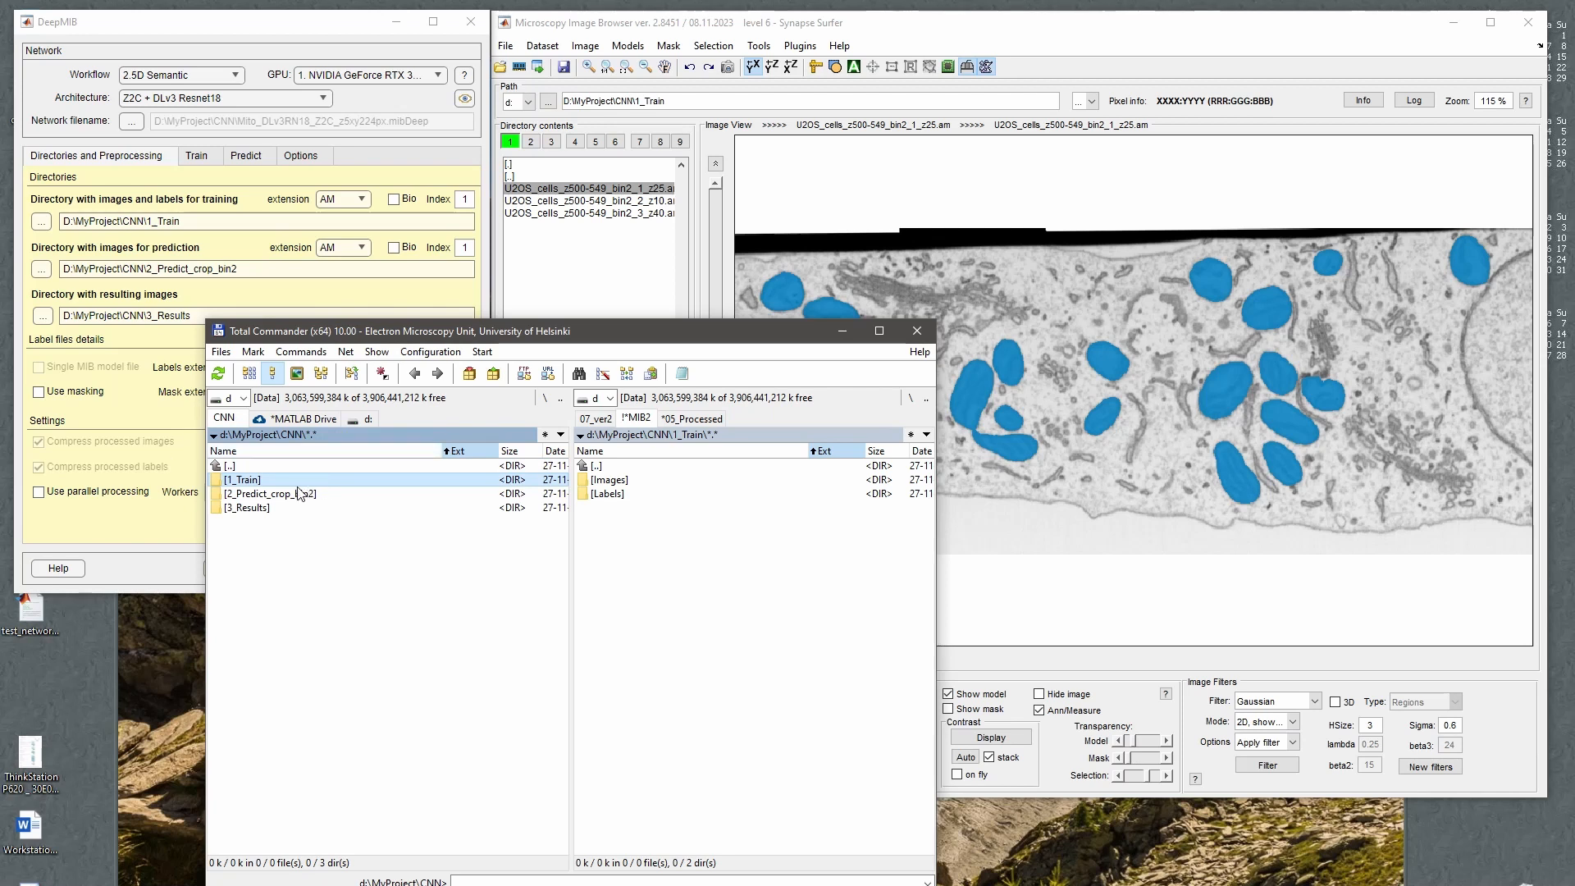
double_click(285, 483)
click(264, 483)
click(259, 493)
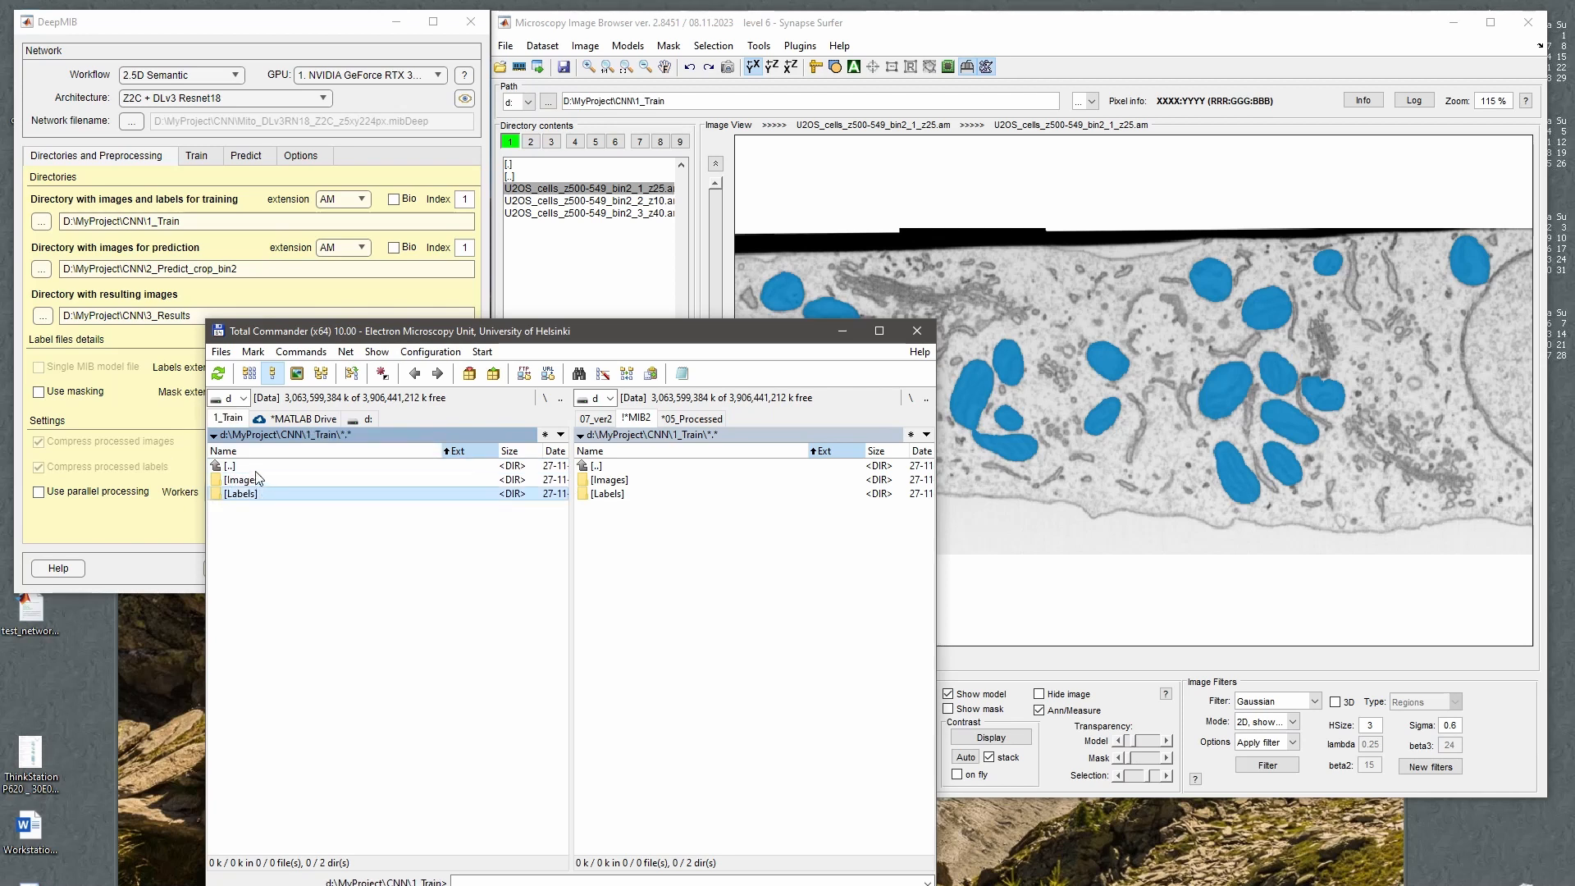
double_click(254, 470)
Examine the Images and Labels subfolders of 2_Predict_crop_bin2, marking them in the file list.
double_click(270, 496)
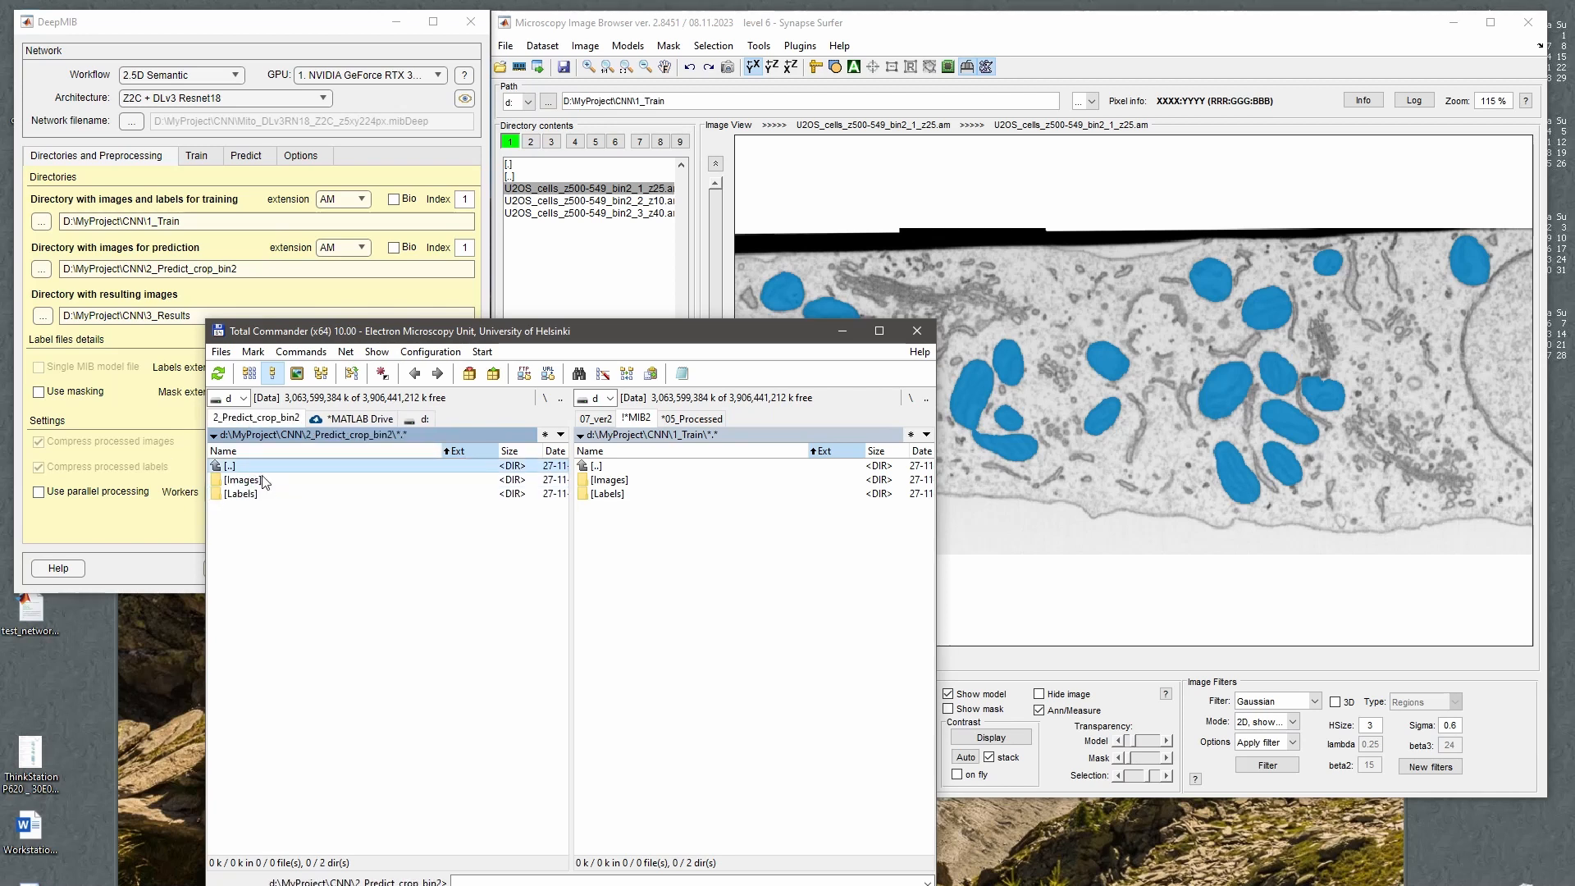
click(262, 480)
click(257, 492)
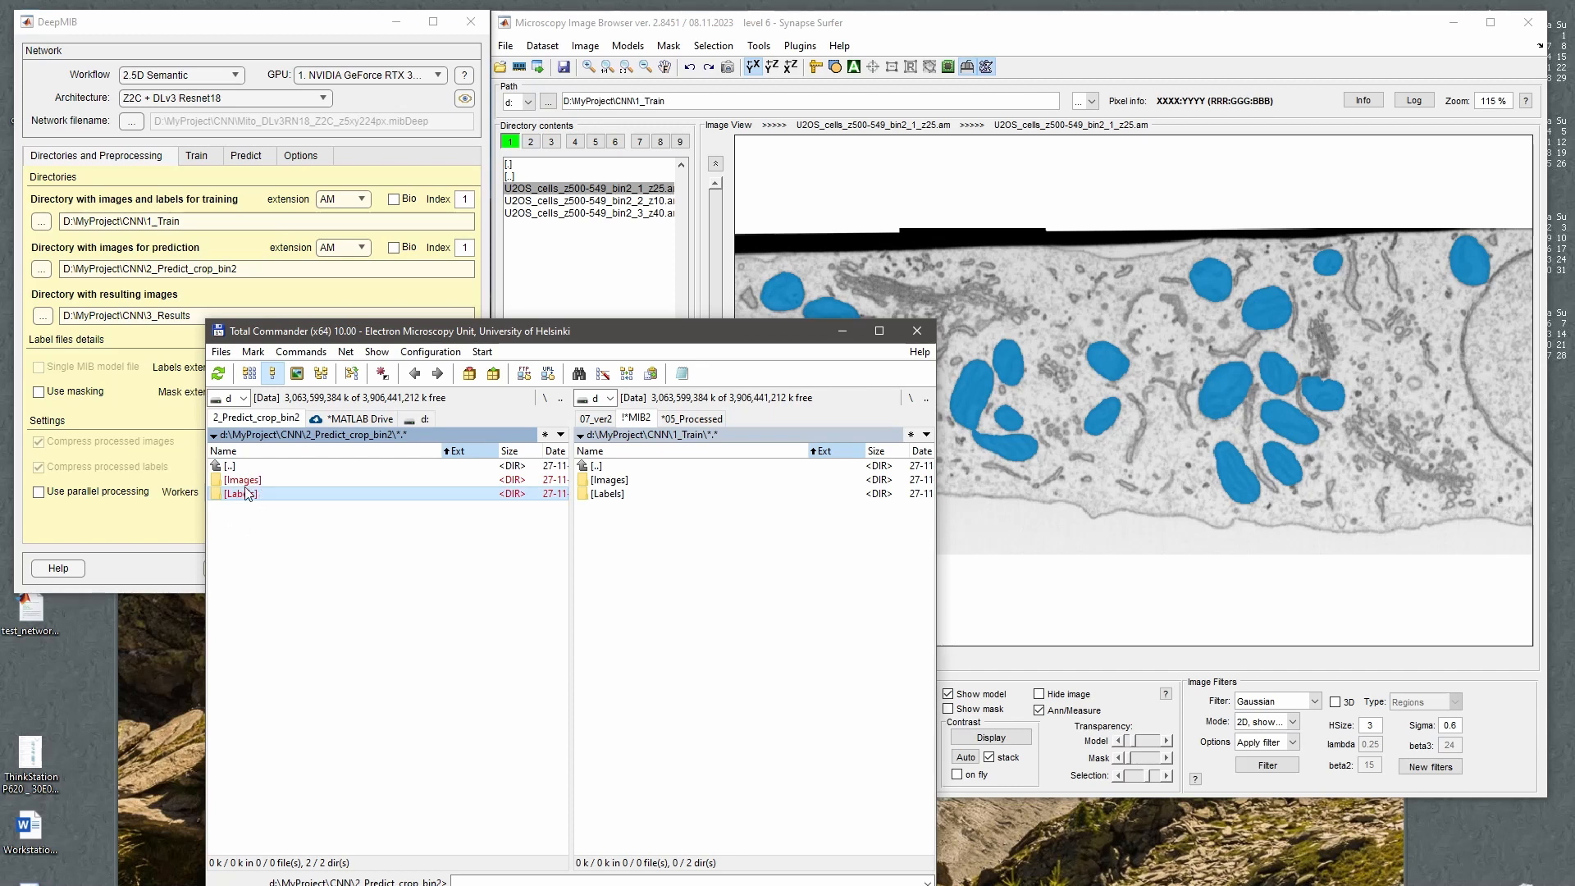
click(249, 480)
click(255, 496)
click(246, 483)
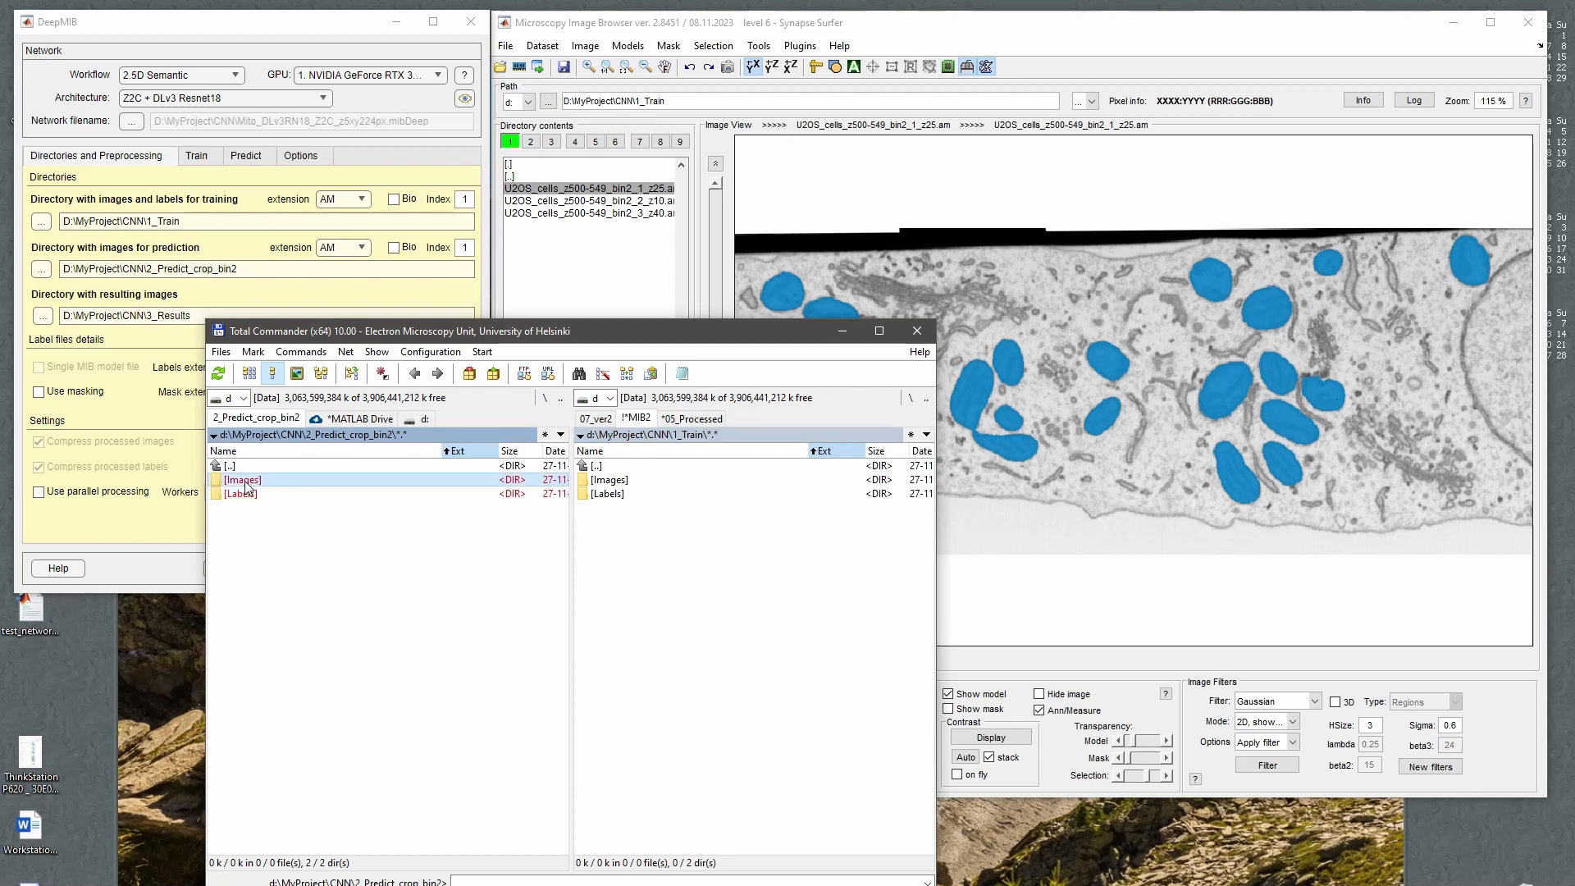
click(245, 483)
click(252, 504)
click(252, 494)
click(253, 481)
Move U2OS_cells_z500-549_bin4.am from the Images subfolder up into 2_Predict_crop_bin2.
key(Tab)
key(Return)
key(Down)
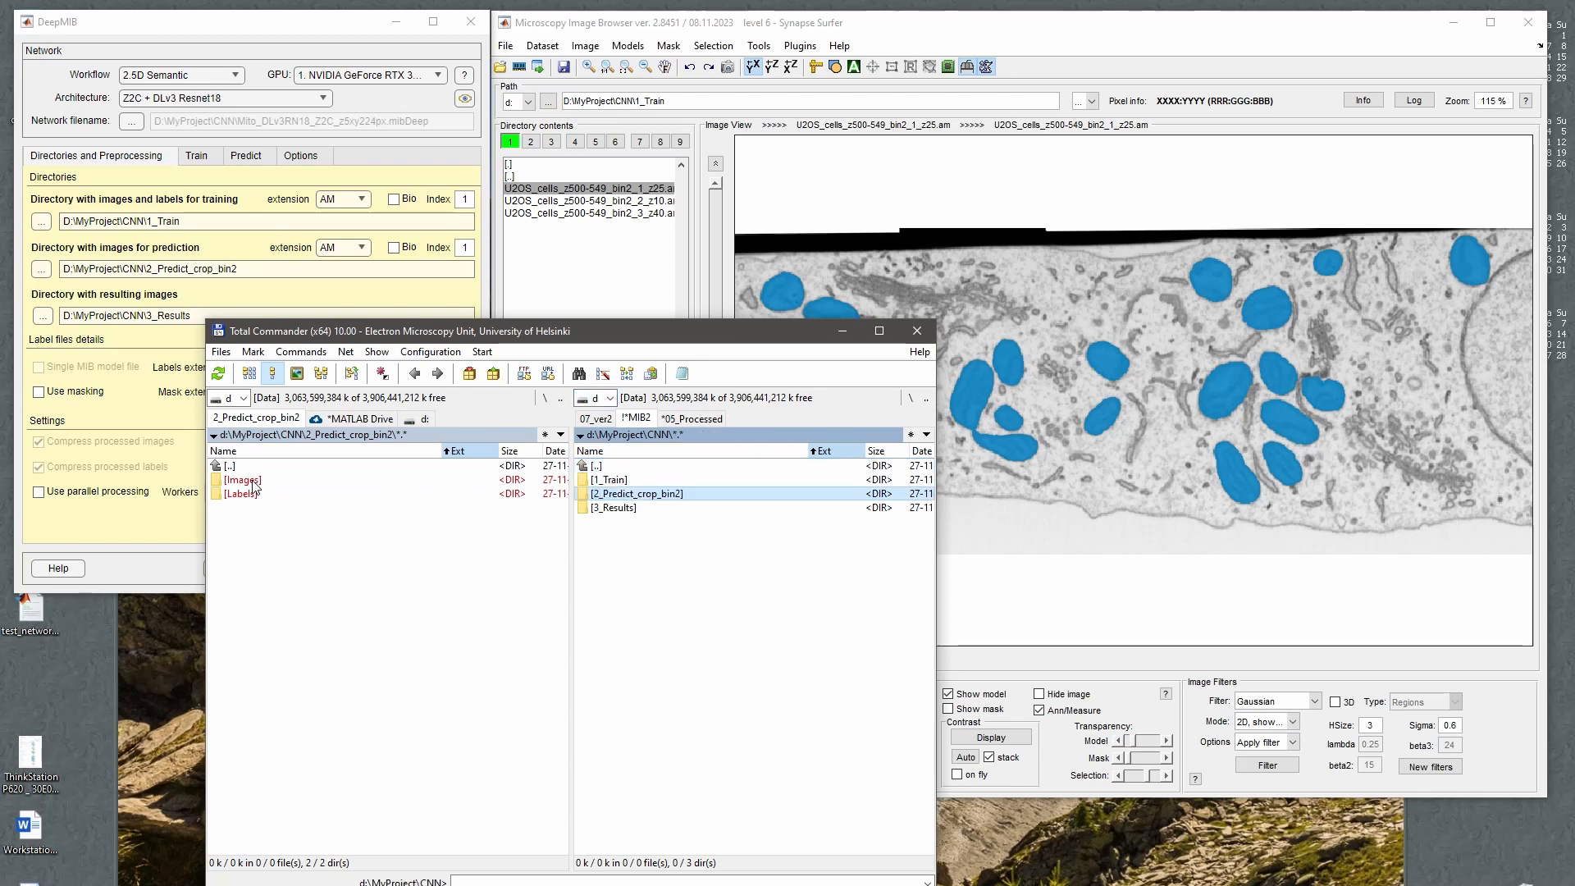
key(Return)
key(Tab)
key(Return)
key(F6)
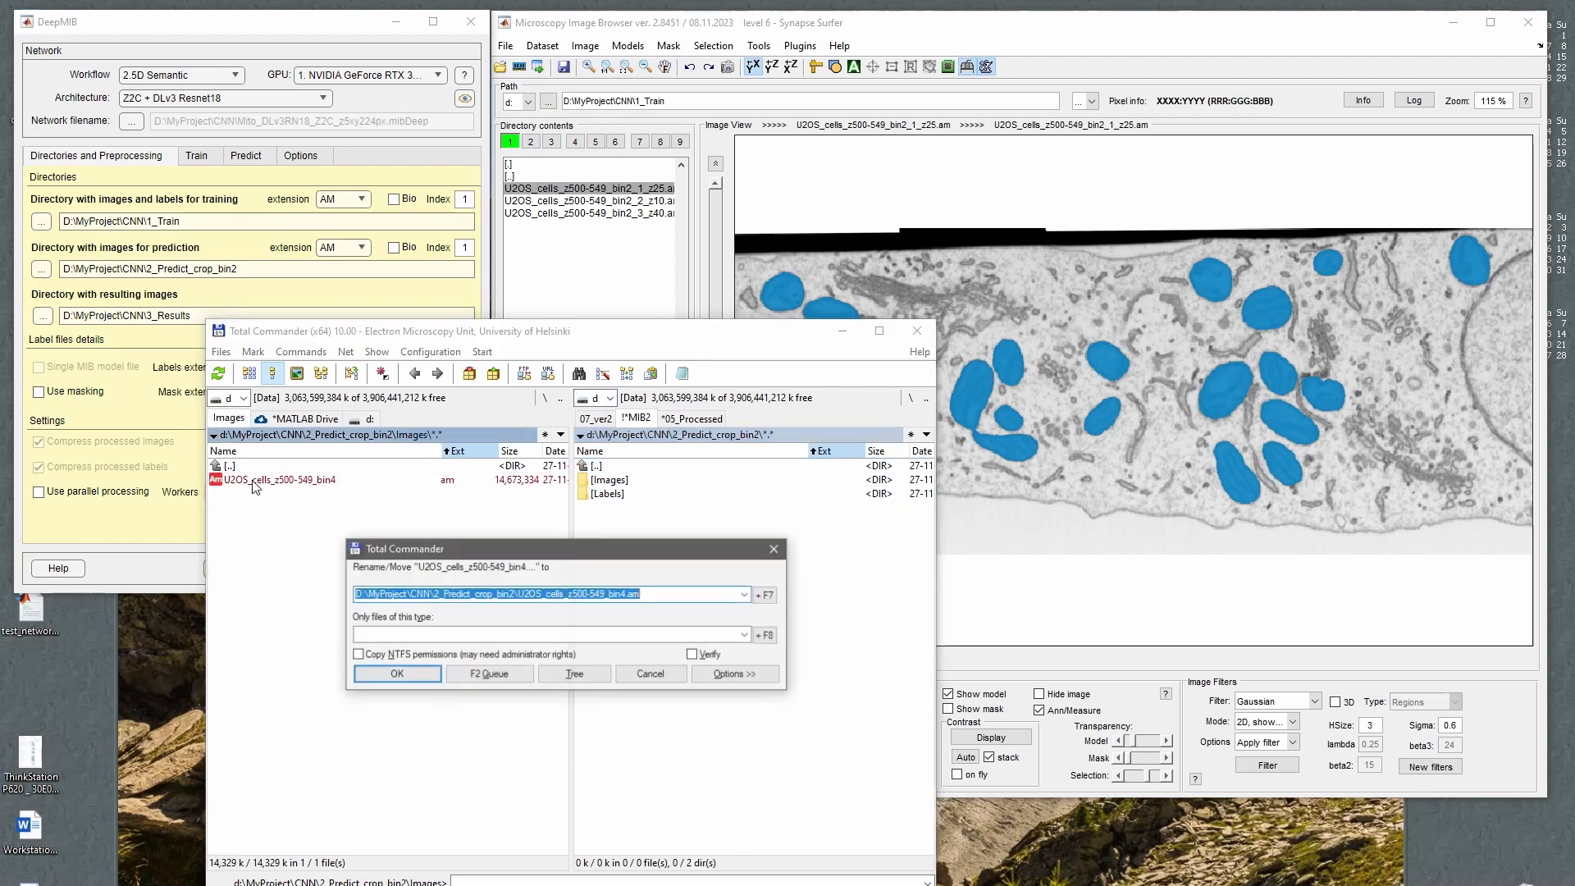
key(Return)
Try to delete both the Images and Labels subfolders of 2_Predict_crop_bin2.
key(Tab)
key(Down)
key(Insert)
key(Insert)
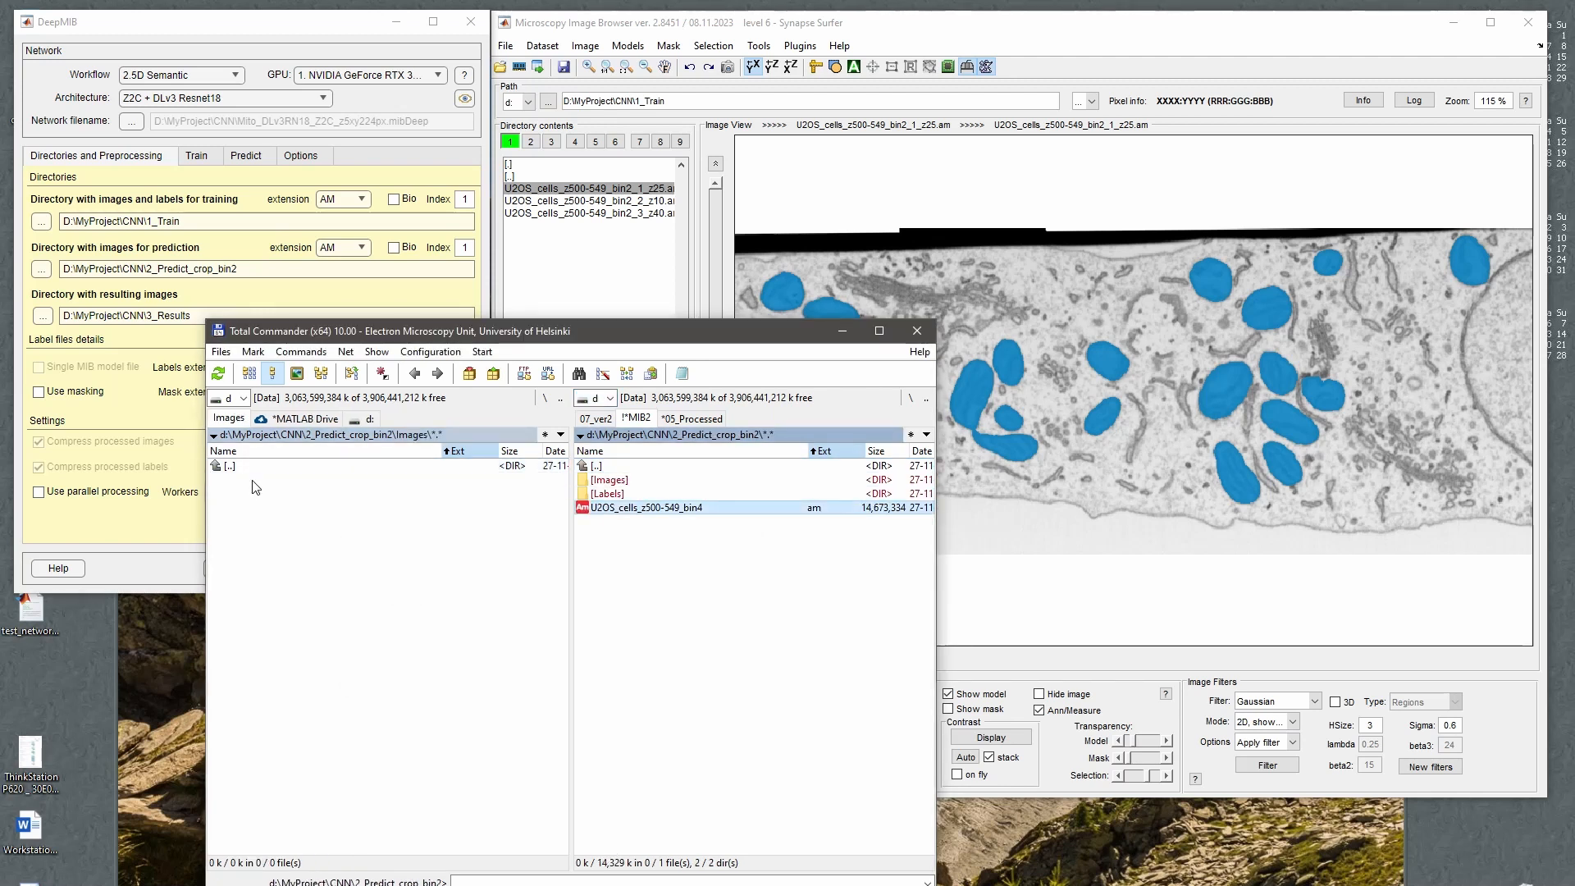
key(Up)
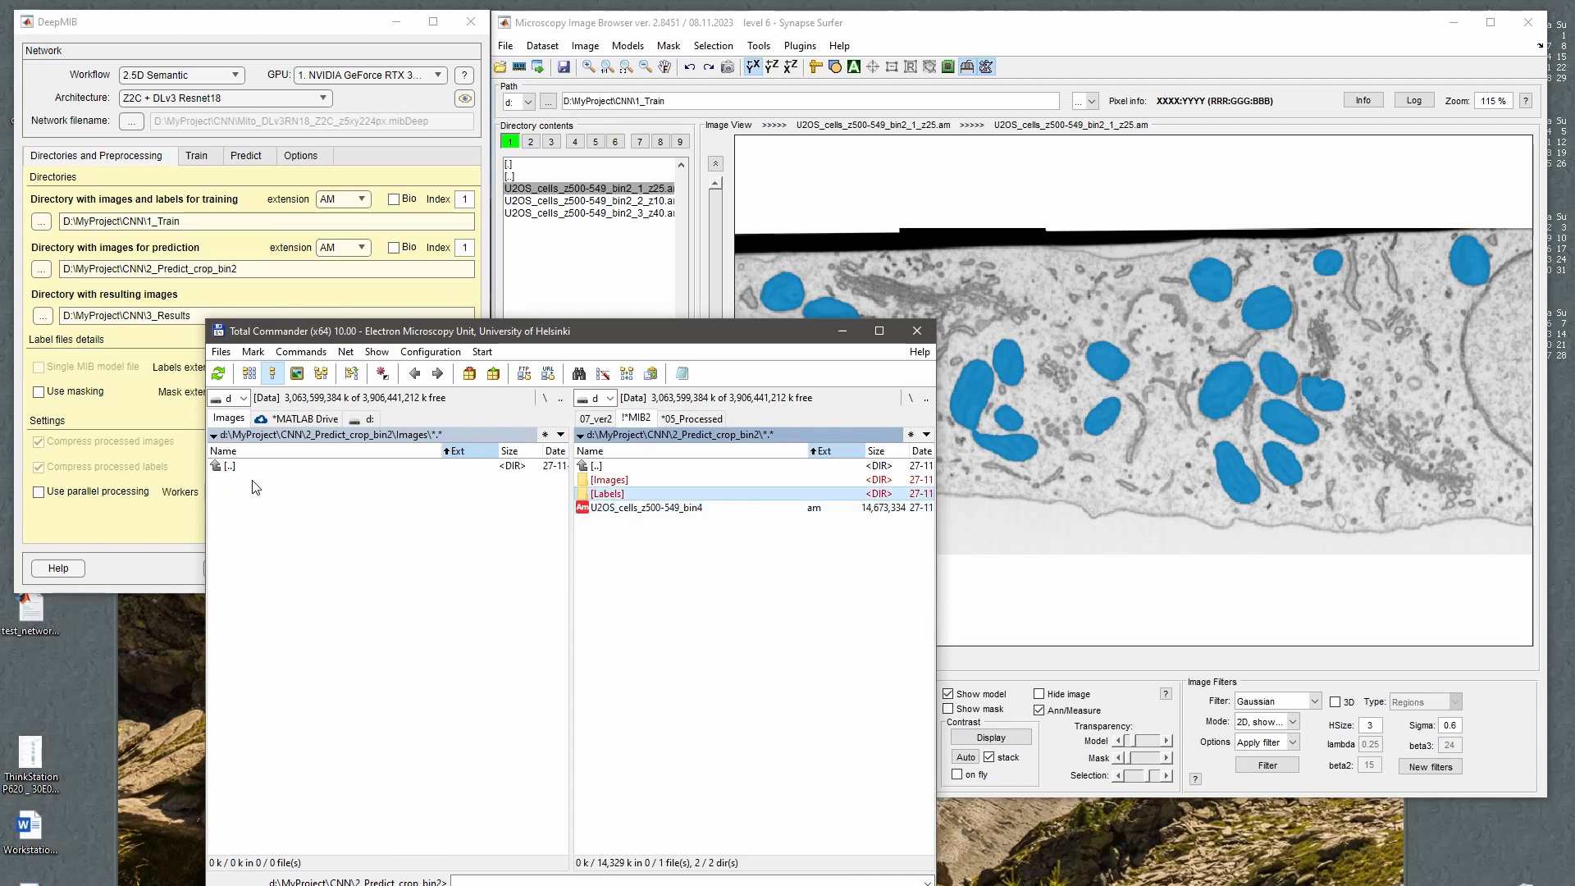
key(Delete)
key(Return)
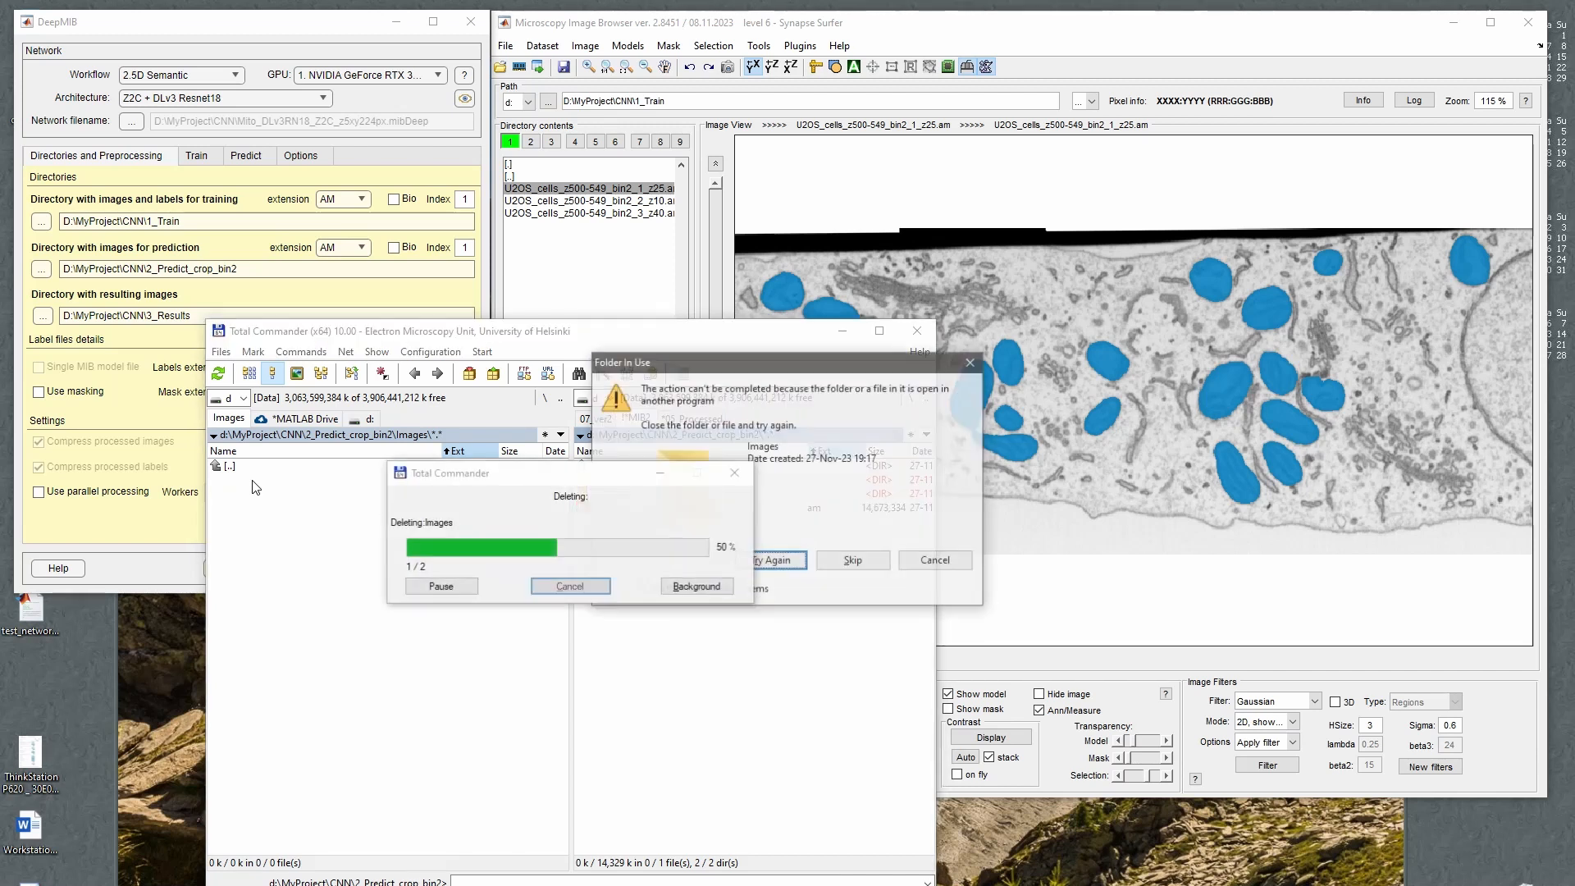
key(Escape)
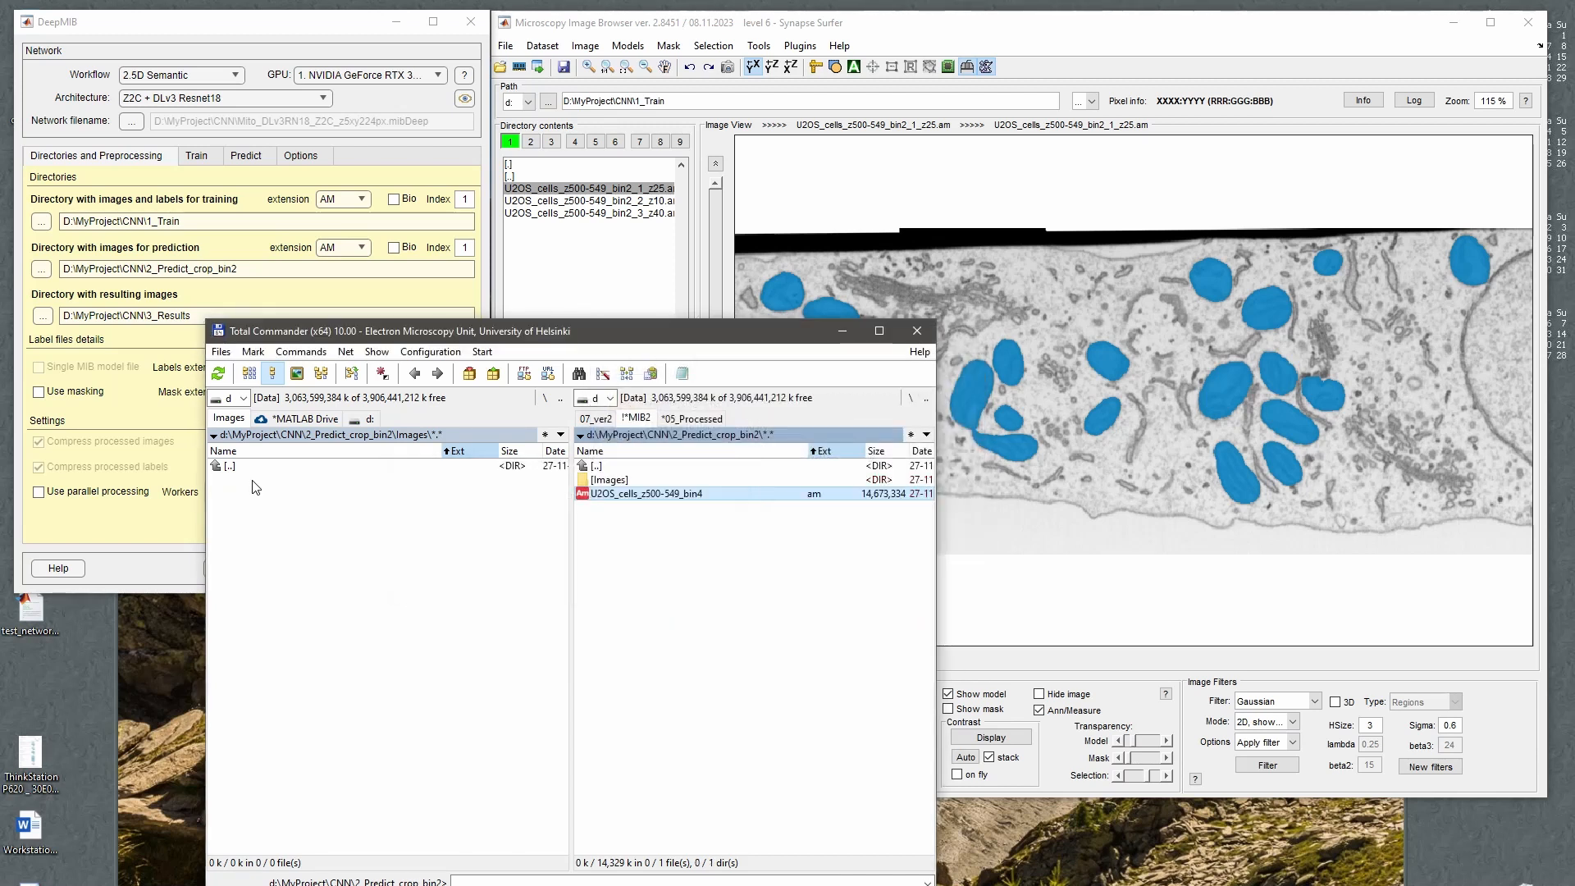
Check the project folders in CNN and the remaining contents of 2_Predict_crop_bin2.
click(394, 492)
key(BackSpace)
key(BackSpace)
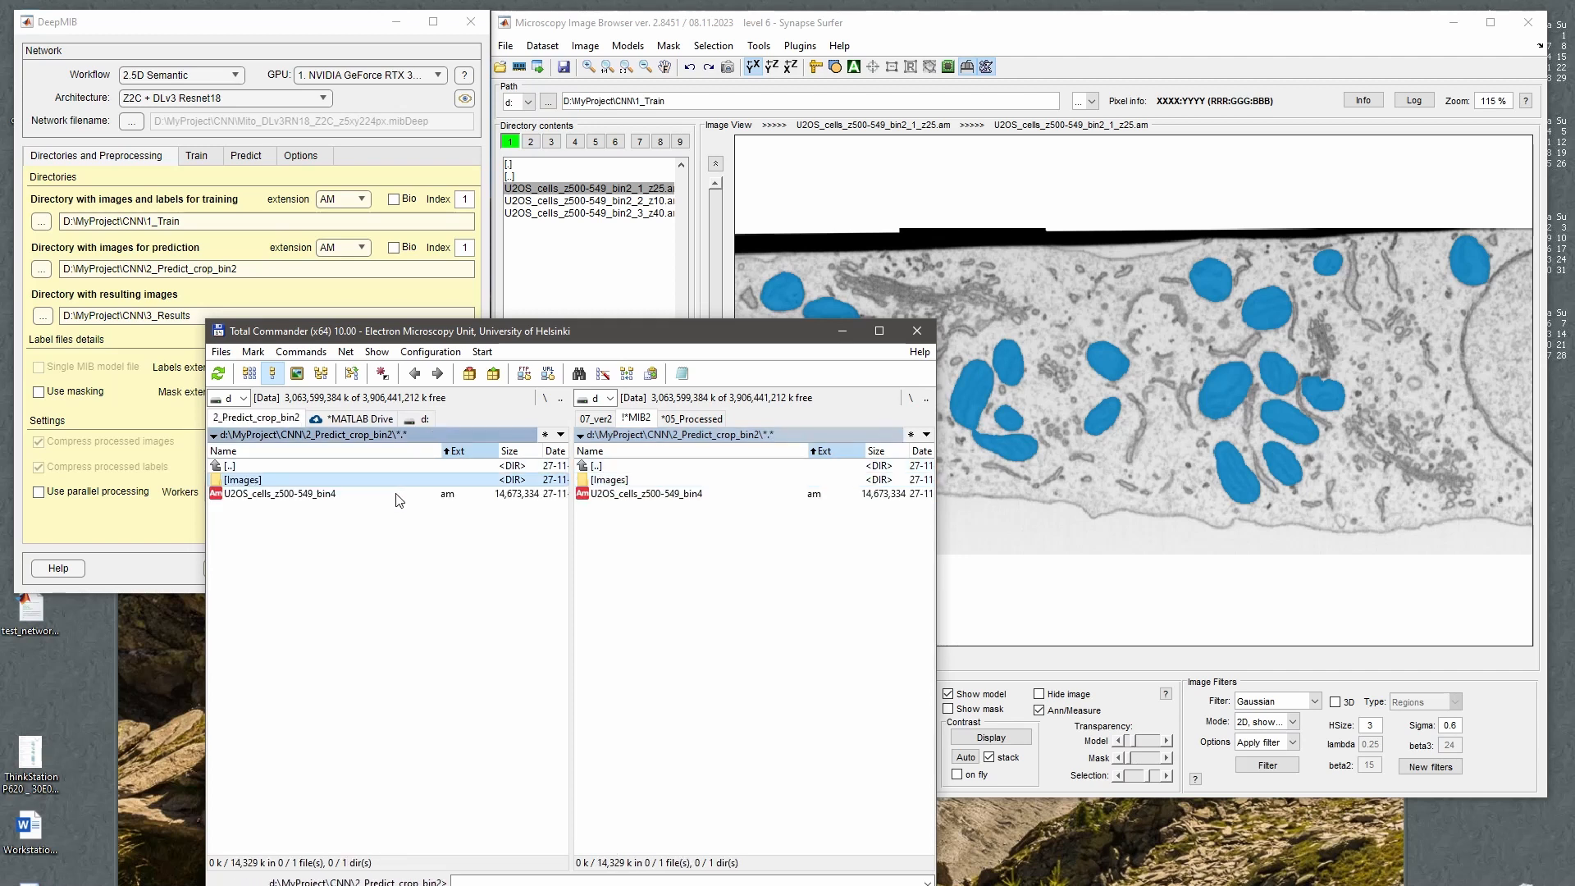
key(Down)
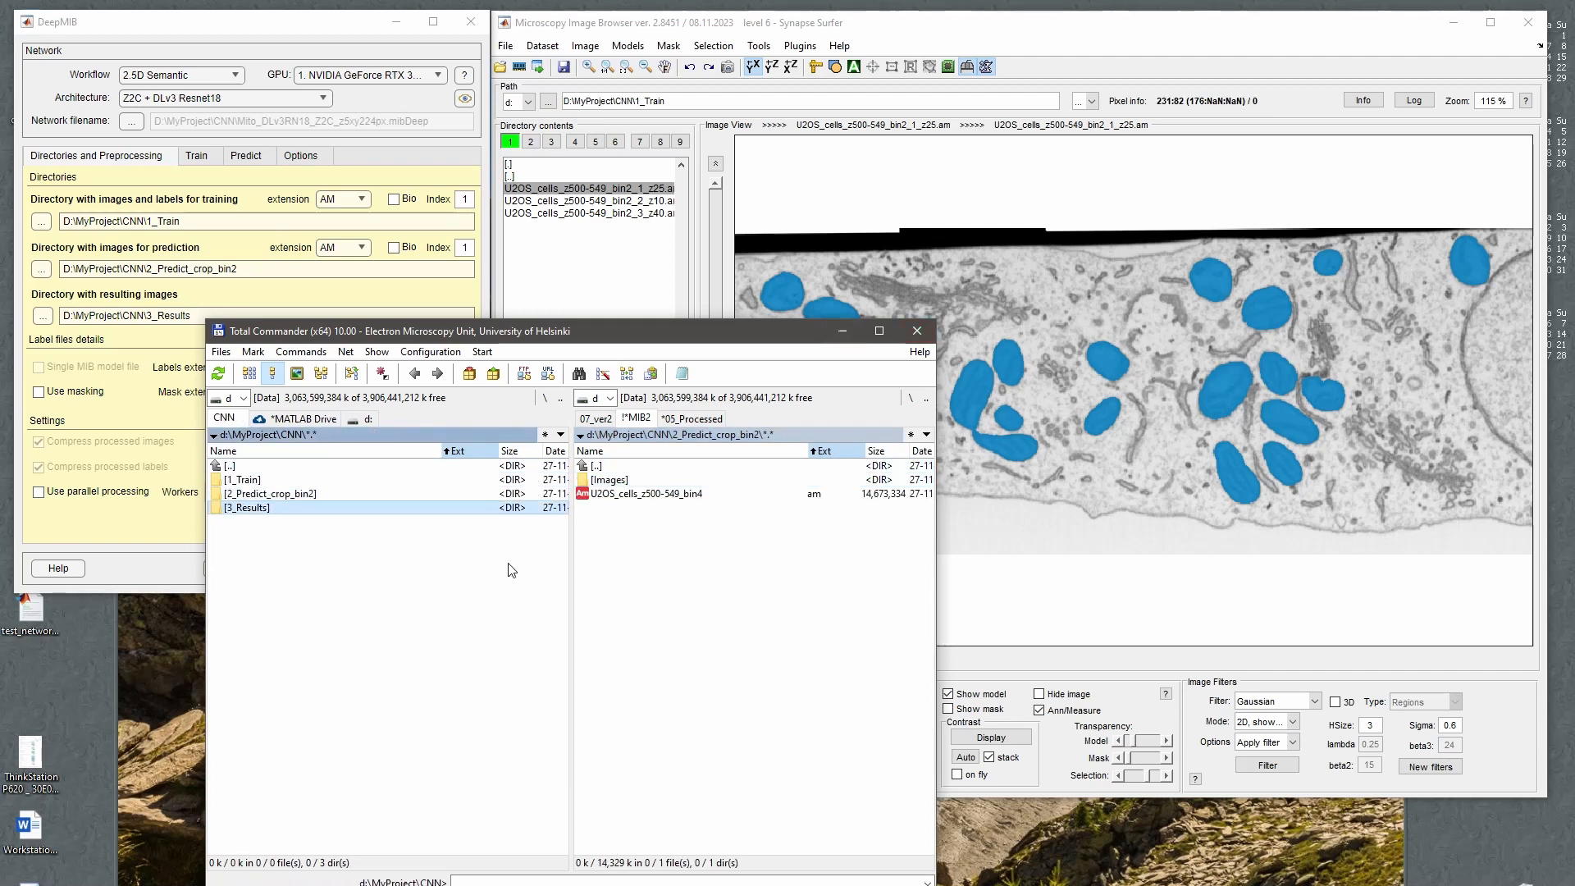
key(Up)
key(Return)
key(Down)
key(BackSpace)
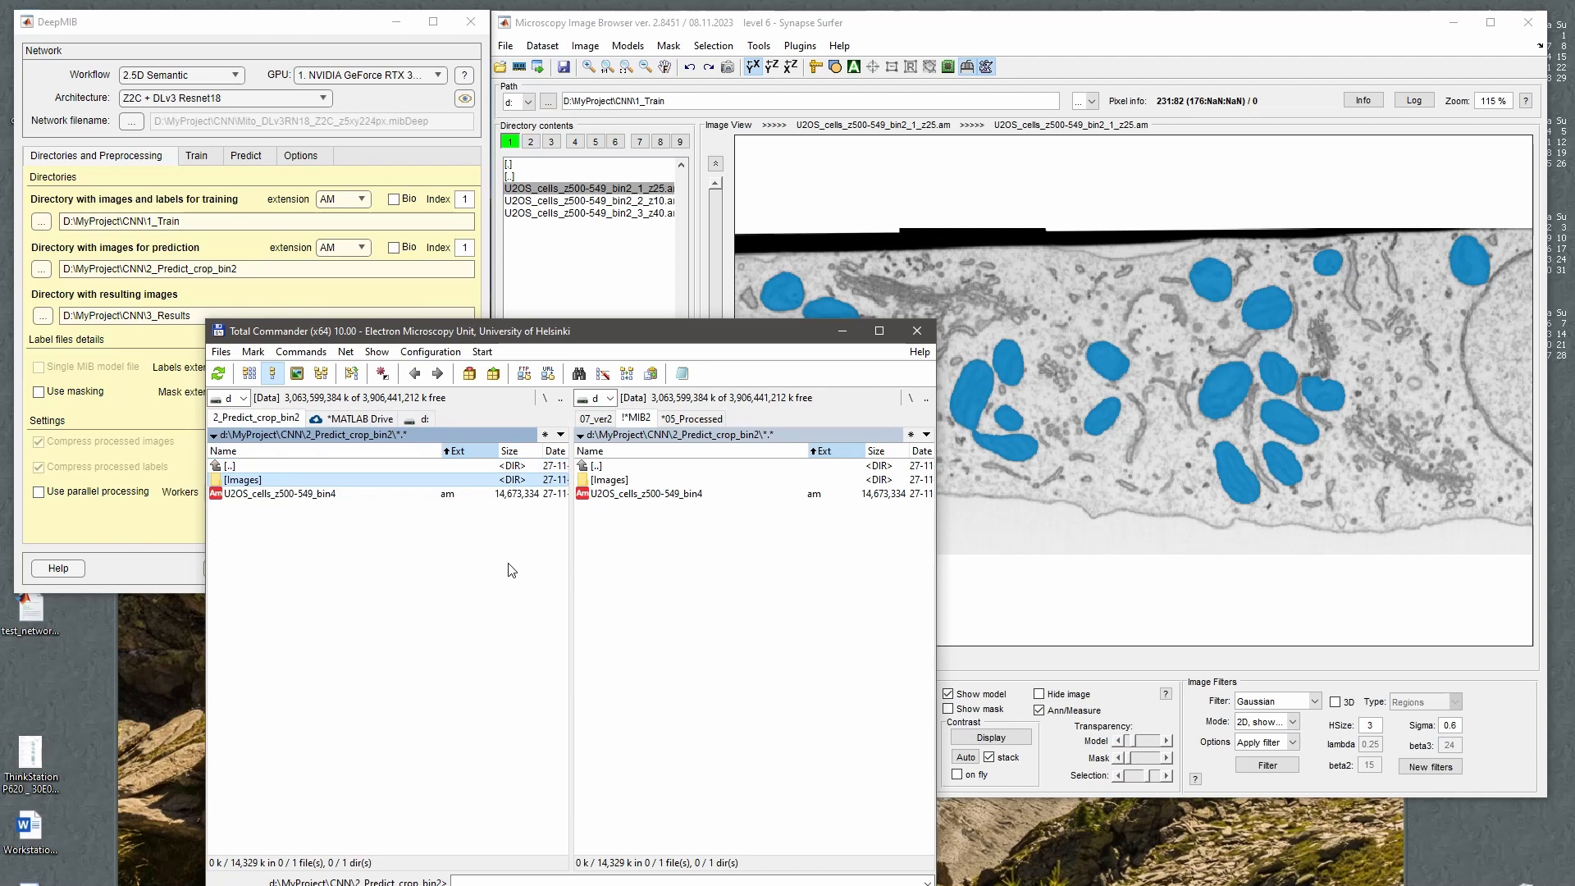
Move U2OS_cells_z500-549_bin4.am from 2_Predict_crop_bin2 back into its Images subfolder.
key(Tab)
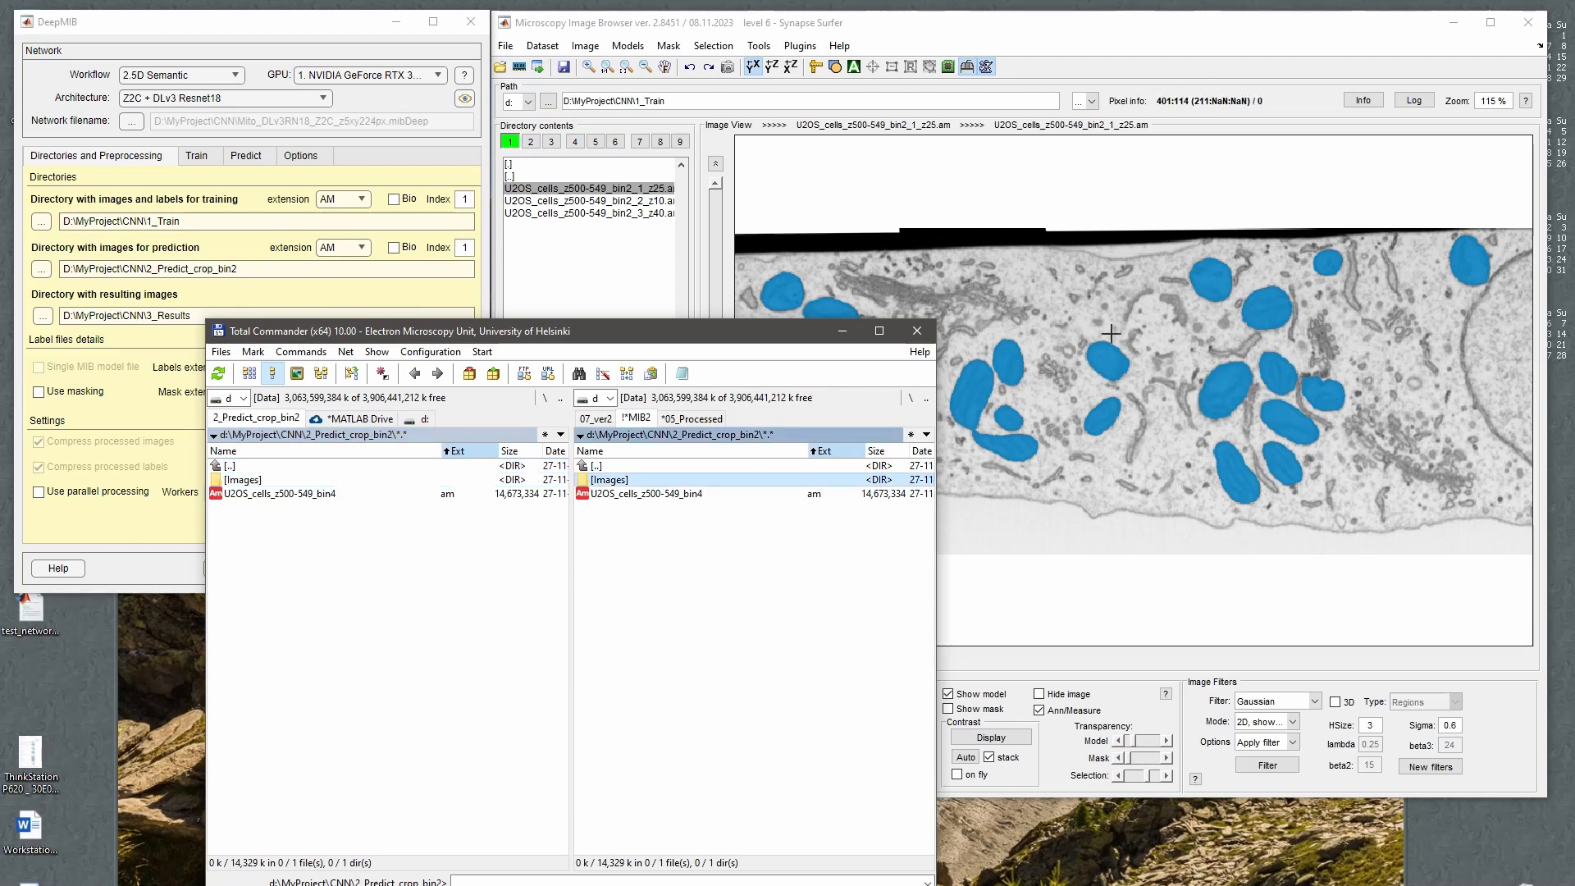
key(Return)
key(Tab)
key(Down)
key(space)
key(F6)
key(Return)
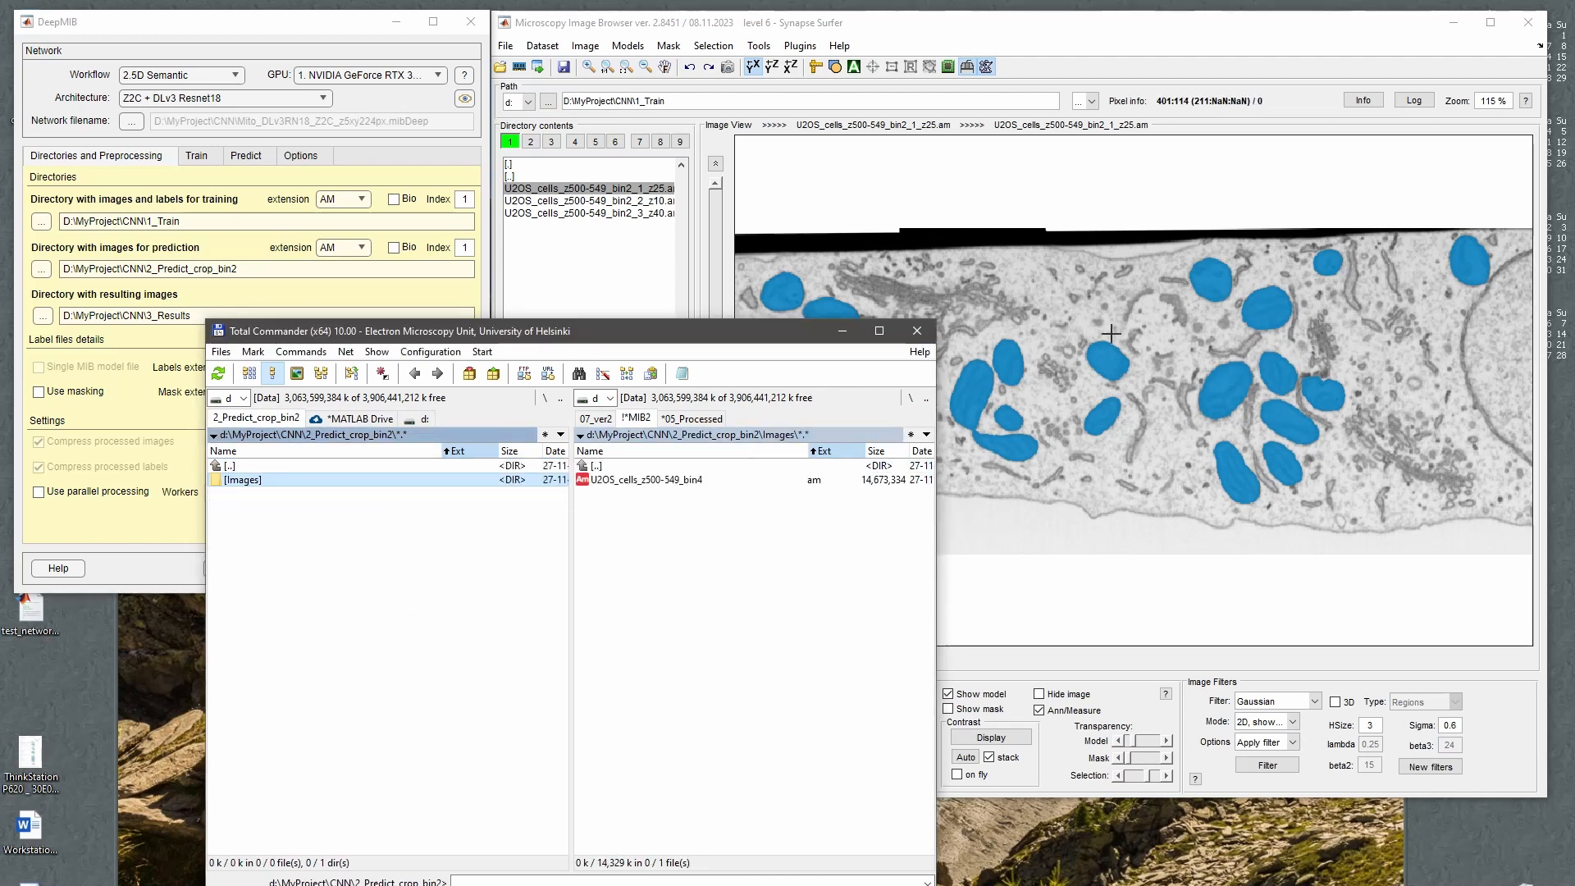
Open the 3_Results folder inside CNN to view its contents.
key(Tab)
key(Tab)
key(BackSpace)
key(Down)
key(Return)
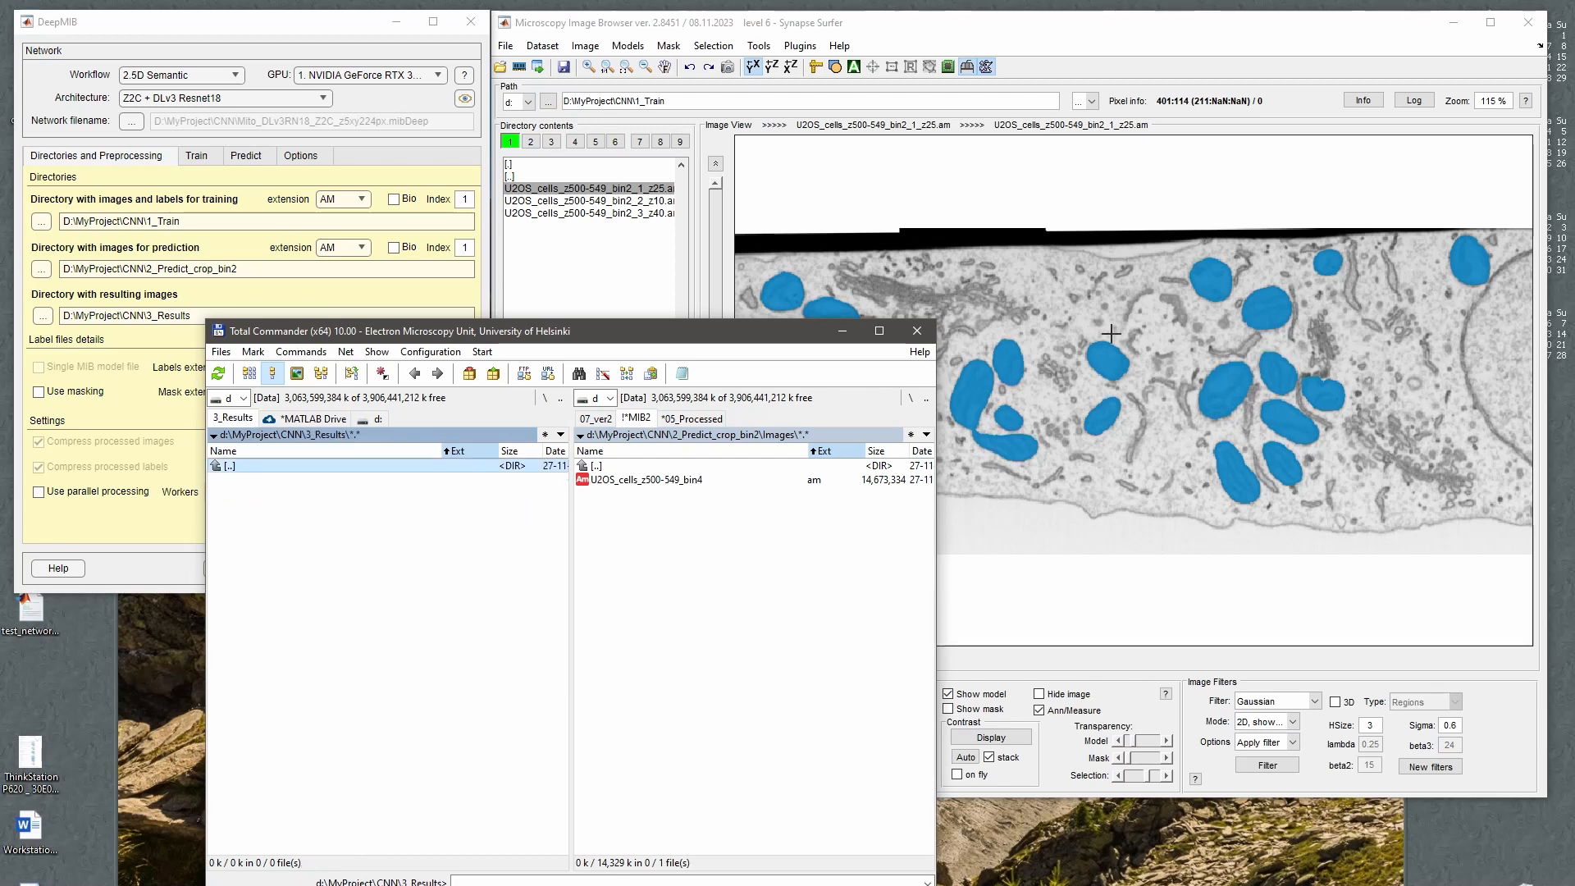
Review the labels extension options in DeepMIB and compare them with the label files in 1_Train\Labels.
click(137, 339)
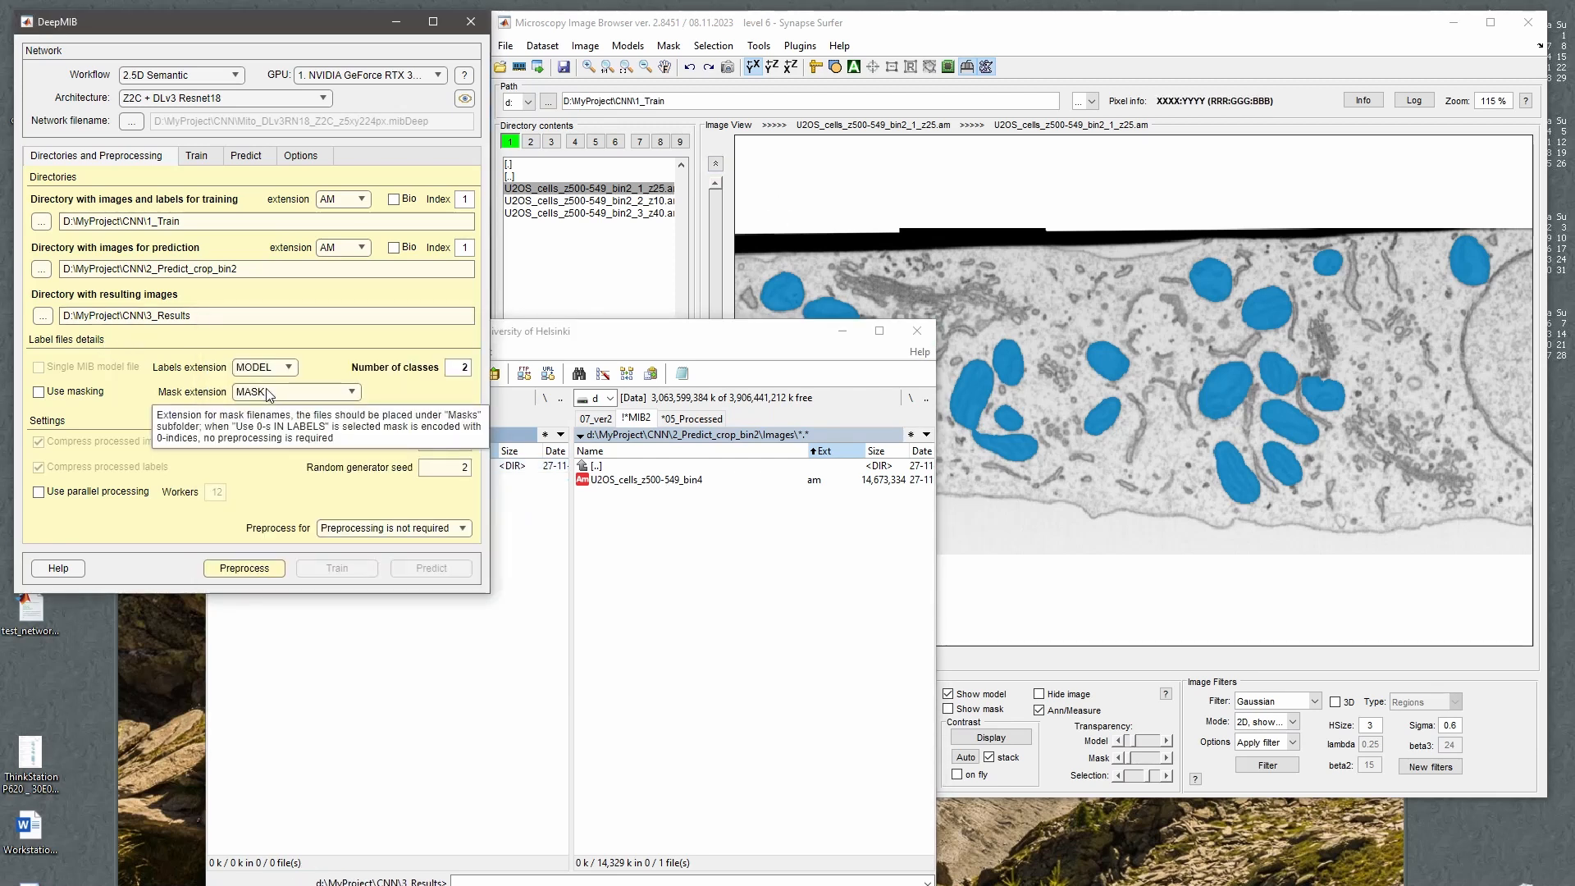
click(275, 368)
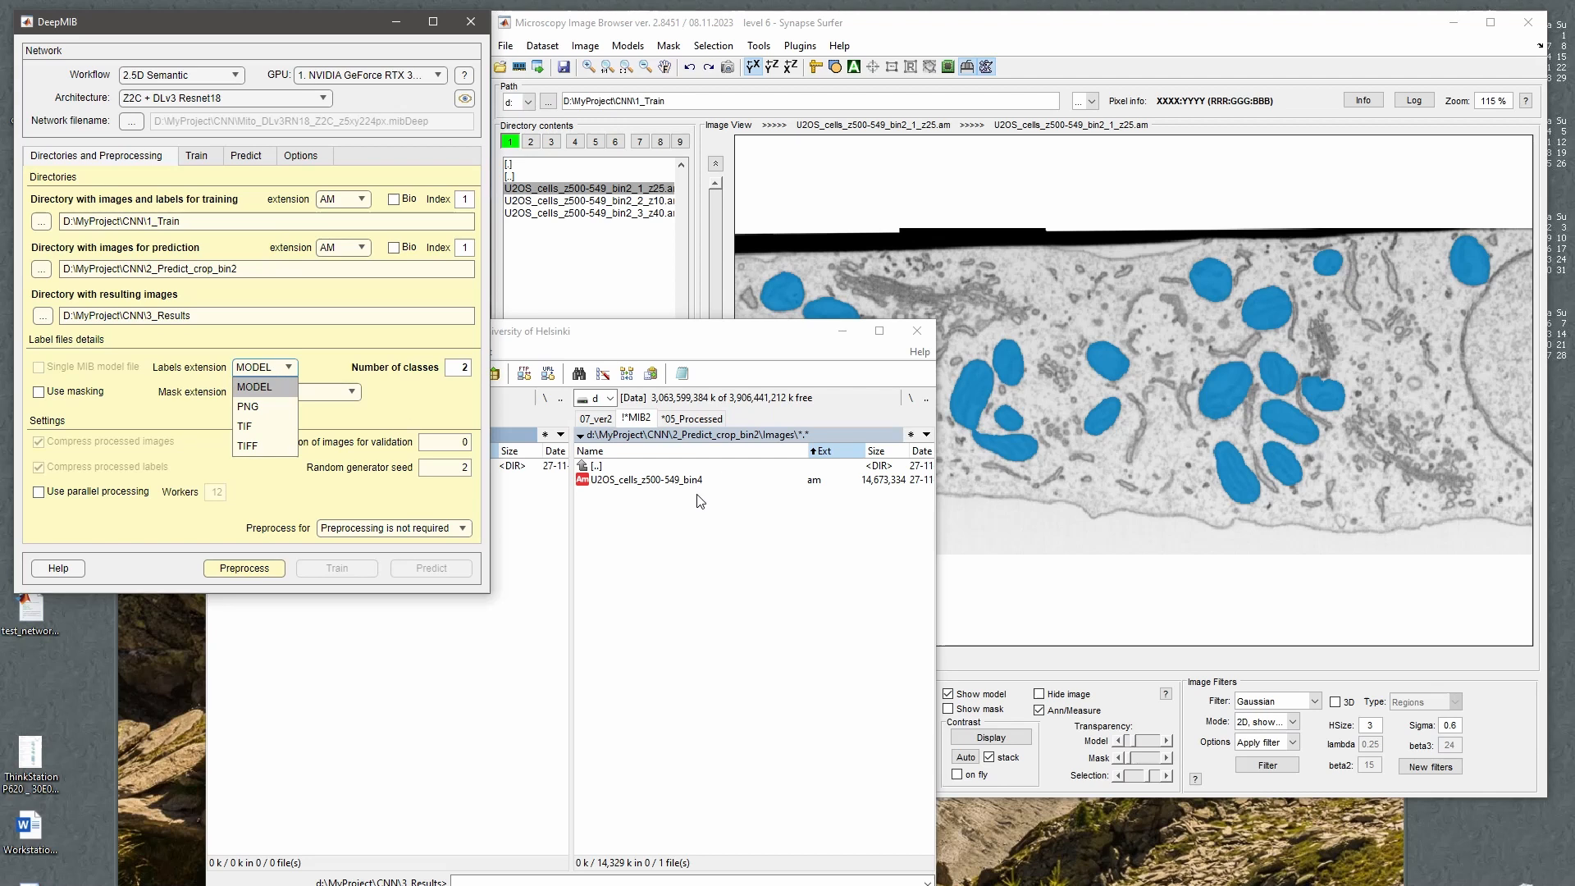
double_click(659, 466)
double_click(659, 466)
double_click(656, 479)
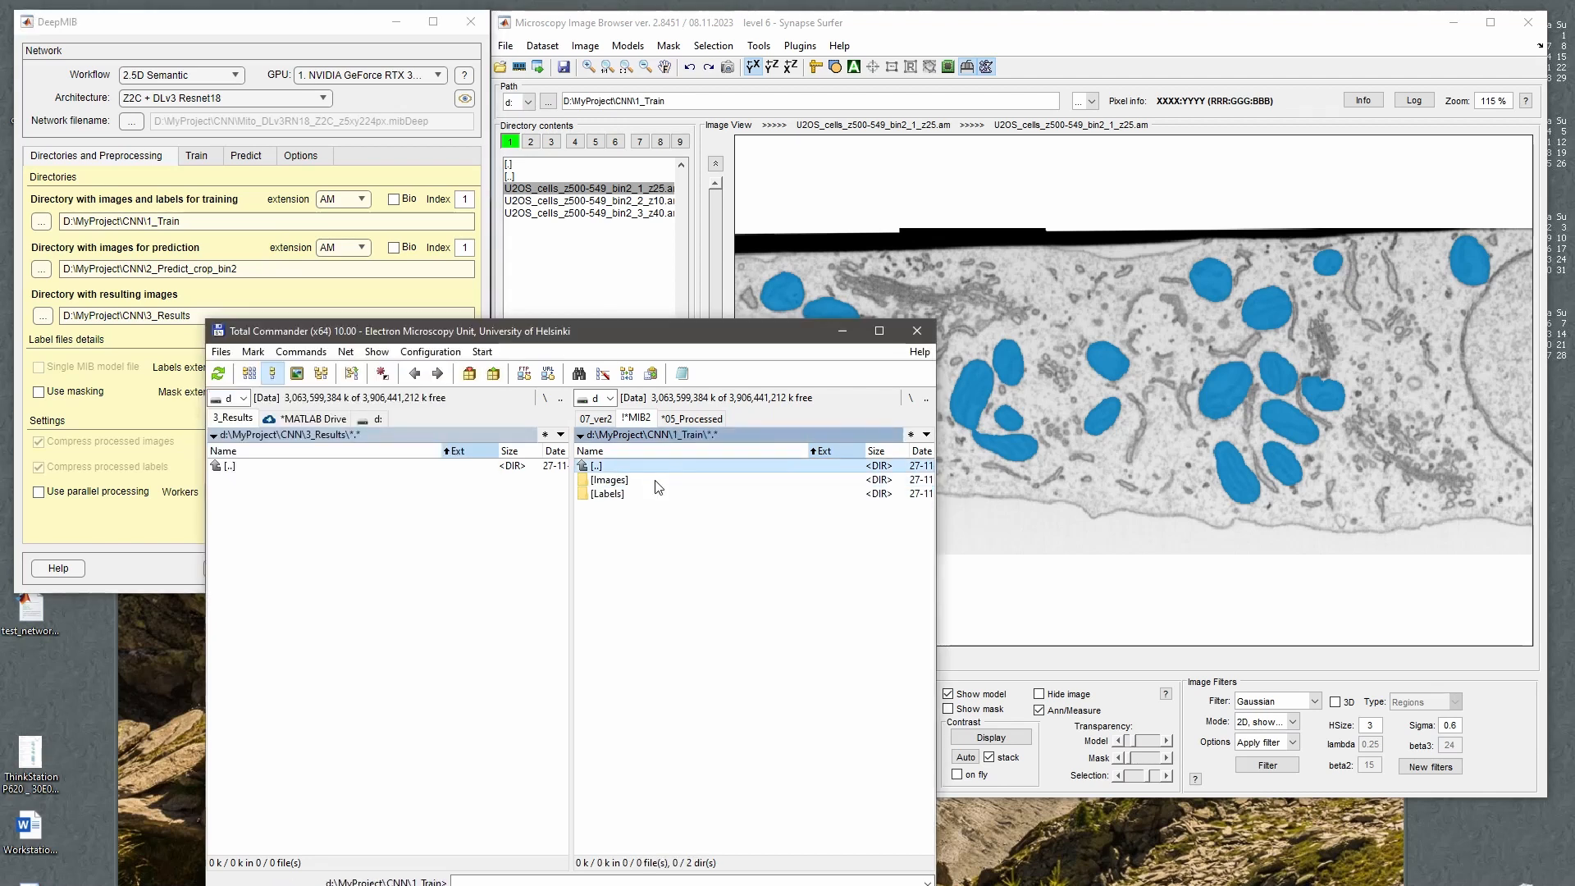
double_click(656, 493)
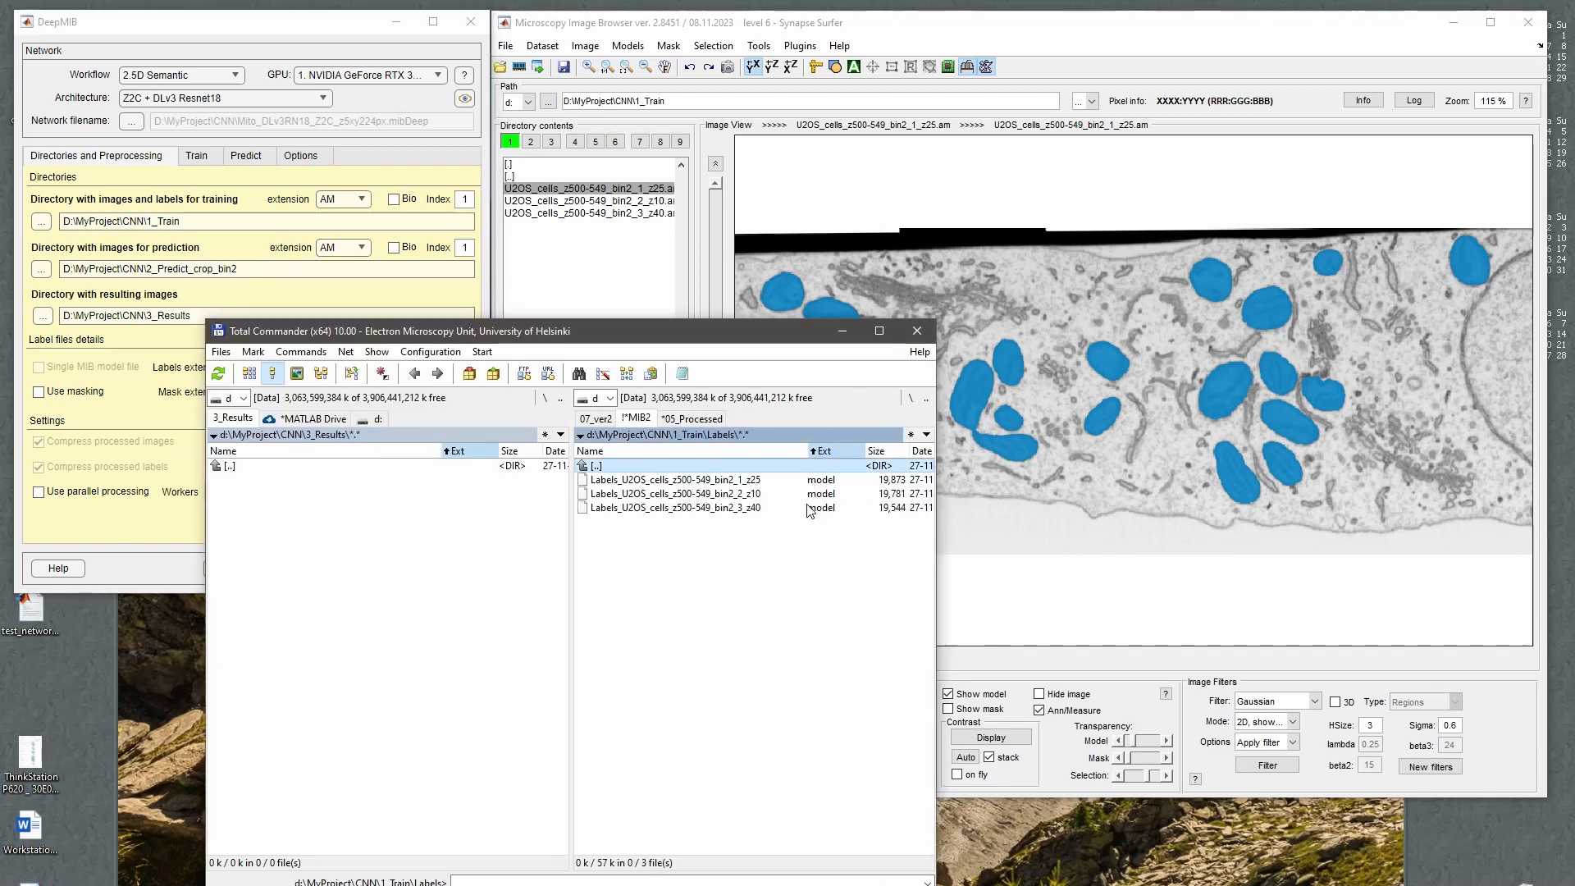
click(263, 316)
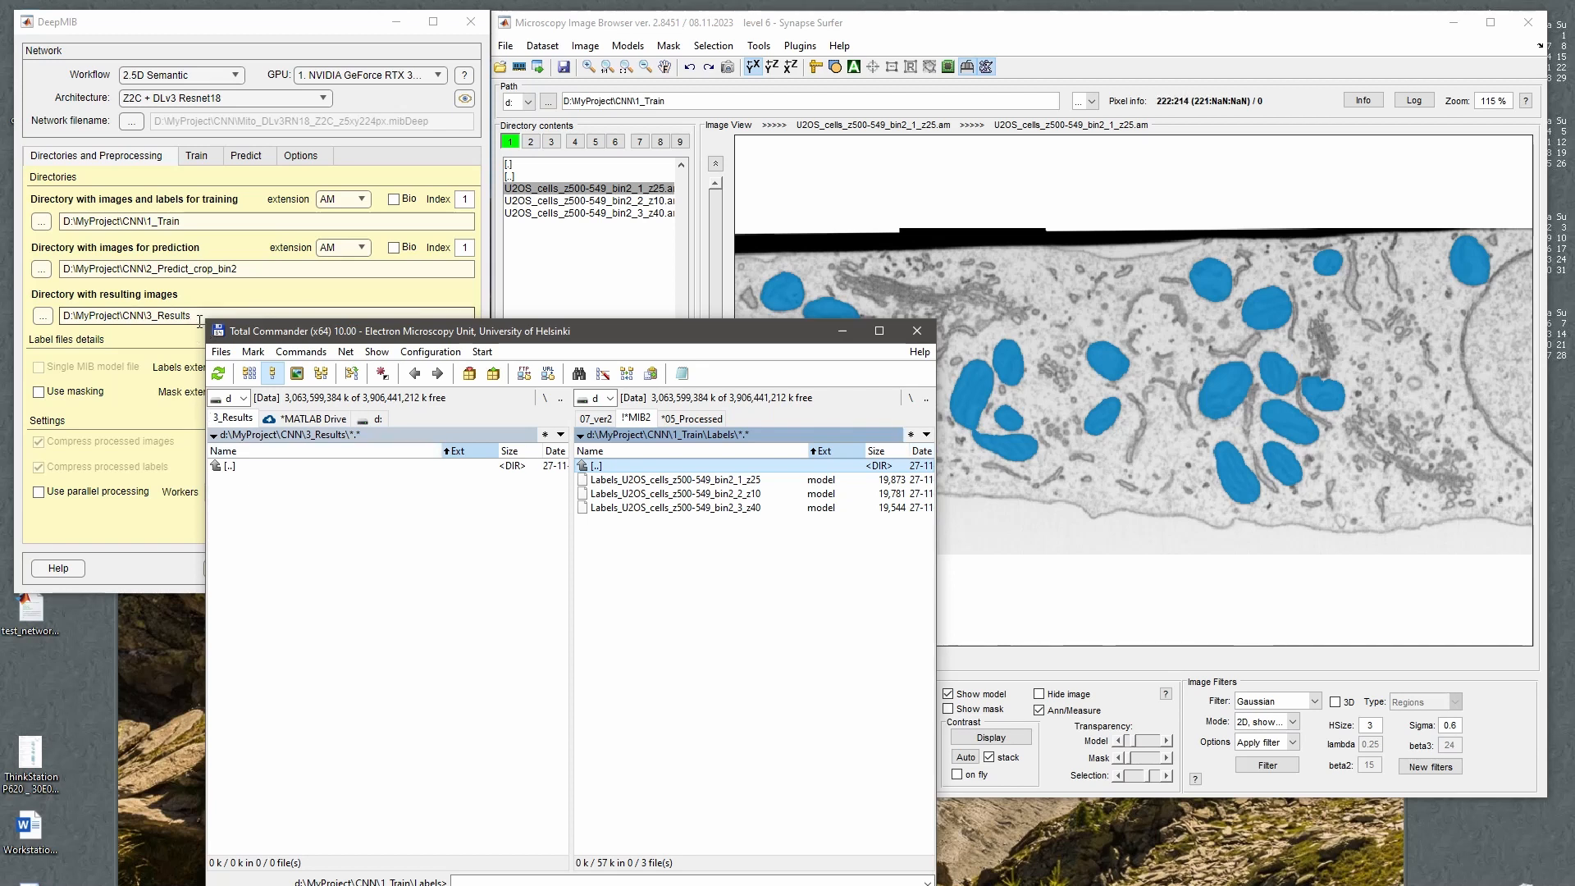
Keep MODEL as the labels extension, enable masking, and review the available mask extension options.
click(263, 369)
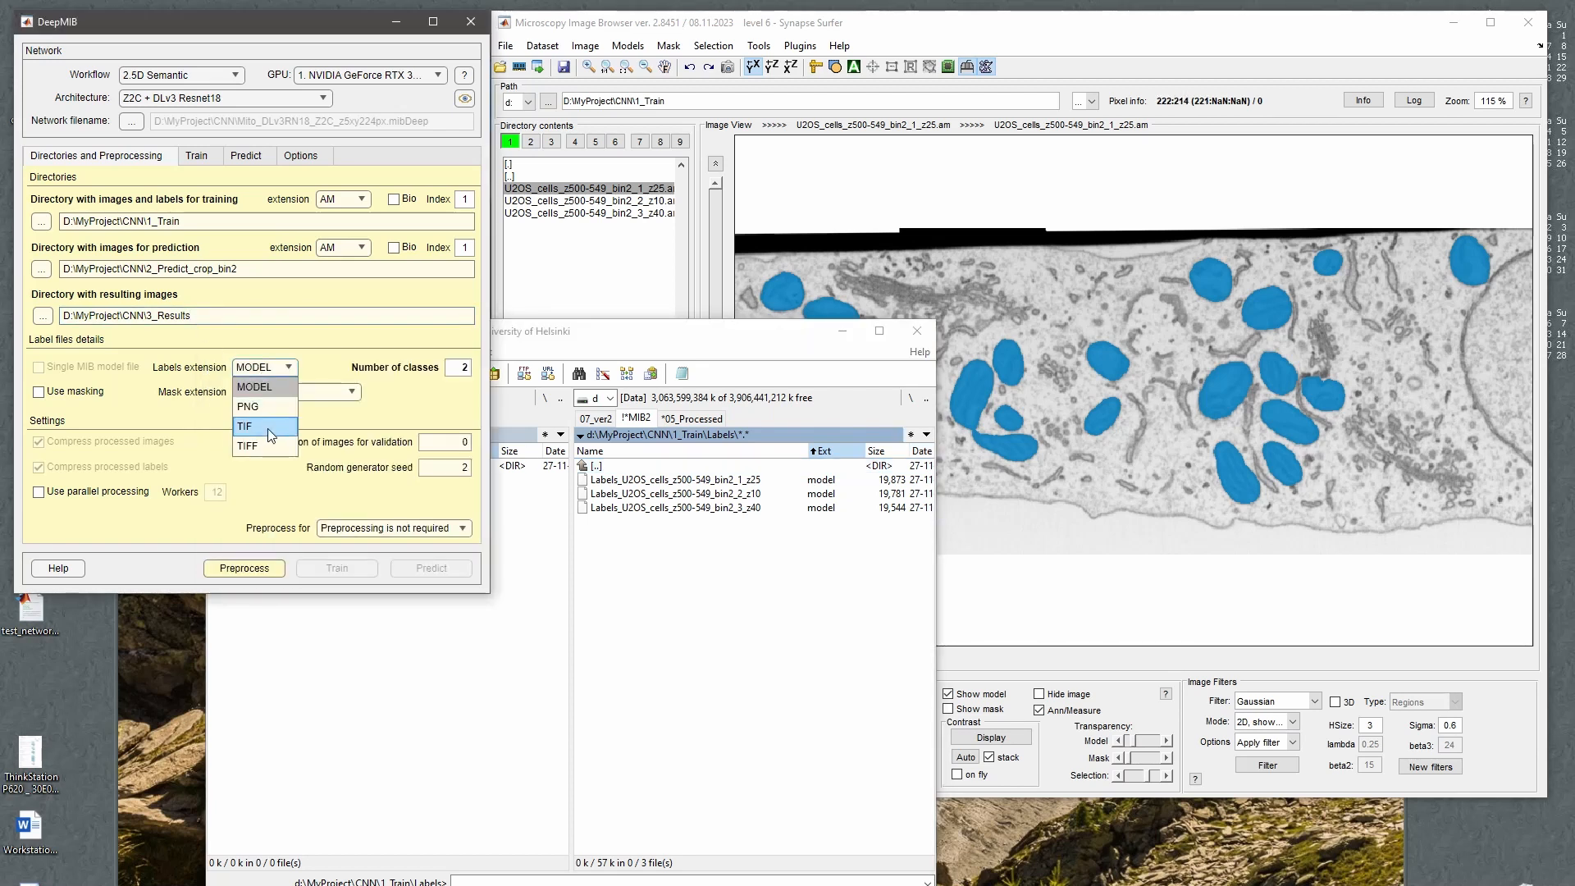
click(267, 373)
click(62, 397)
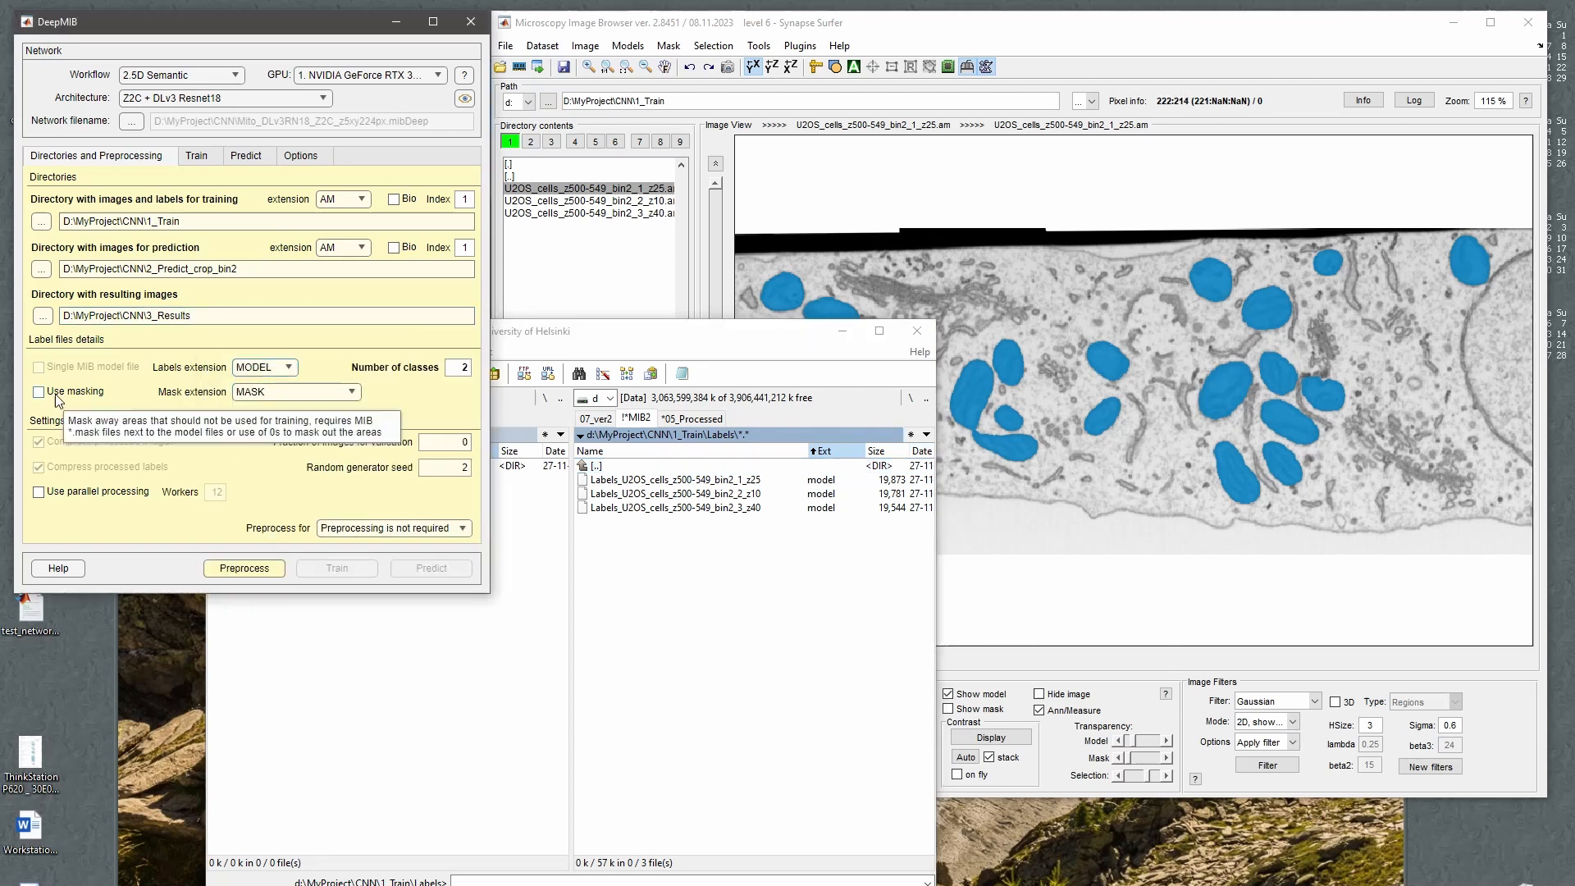
click(260, 395)
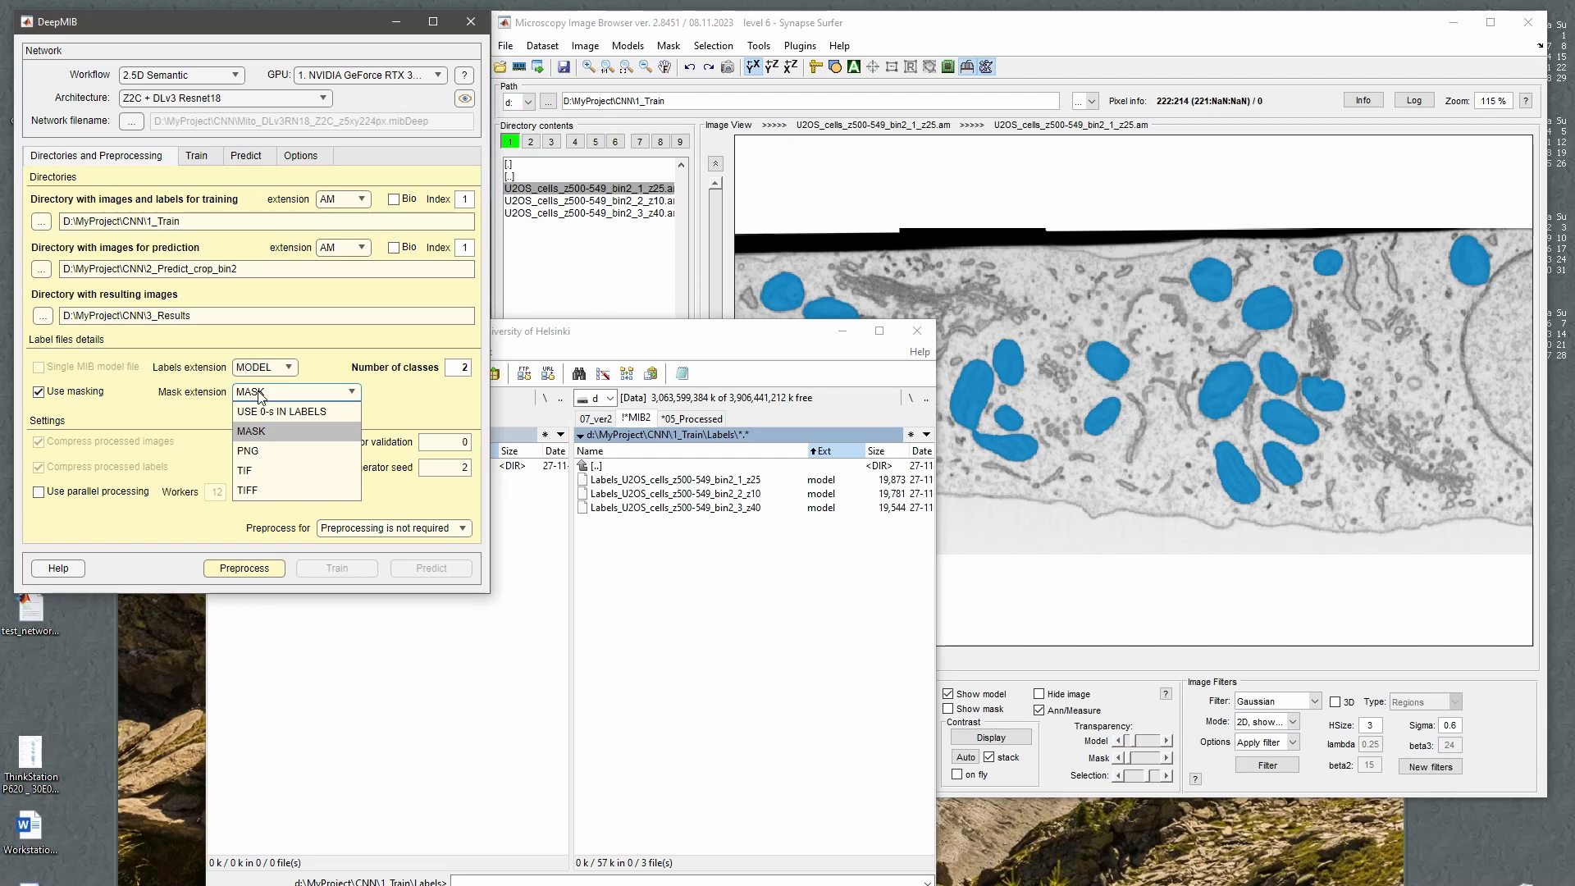
In Microscopy Image Browser, outline a filled brush region at the cell's upper edge, add it to Mask, and check the mask saving options.
click(1089, 378)
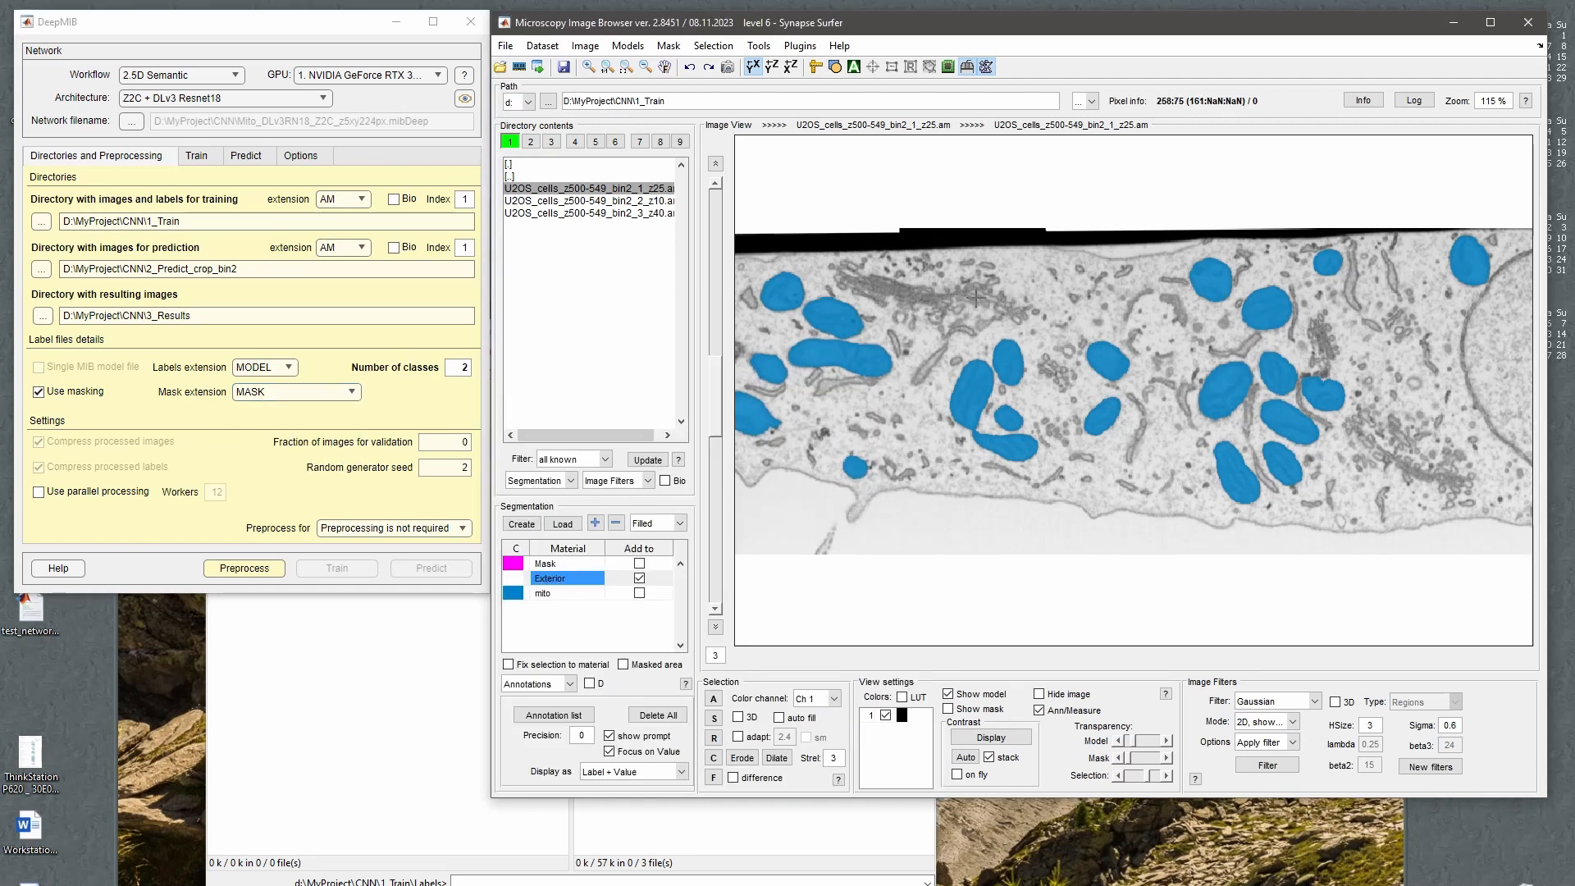
key(d)
mouse_move(974, 316)
mouse_down()
mouse_move(1079, 228)
mouse_move(960, 311)
mouse_up()
key(f)
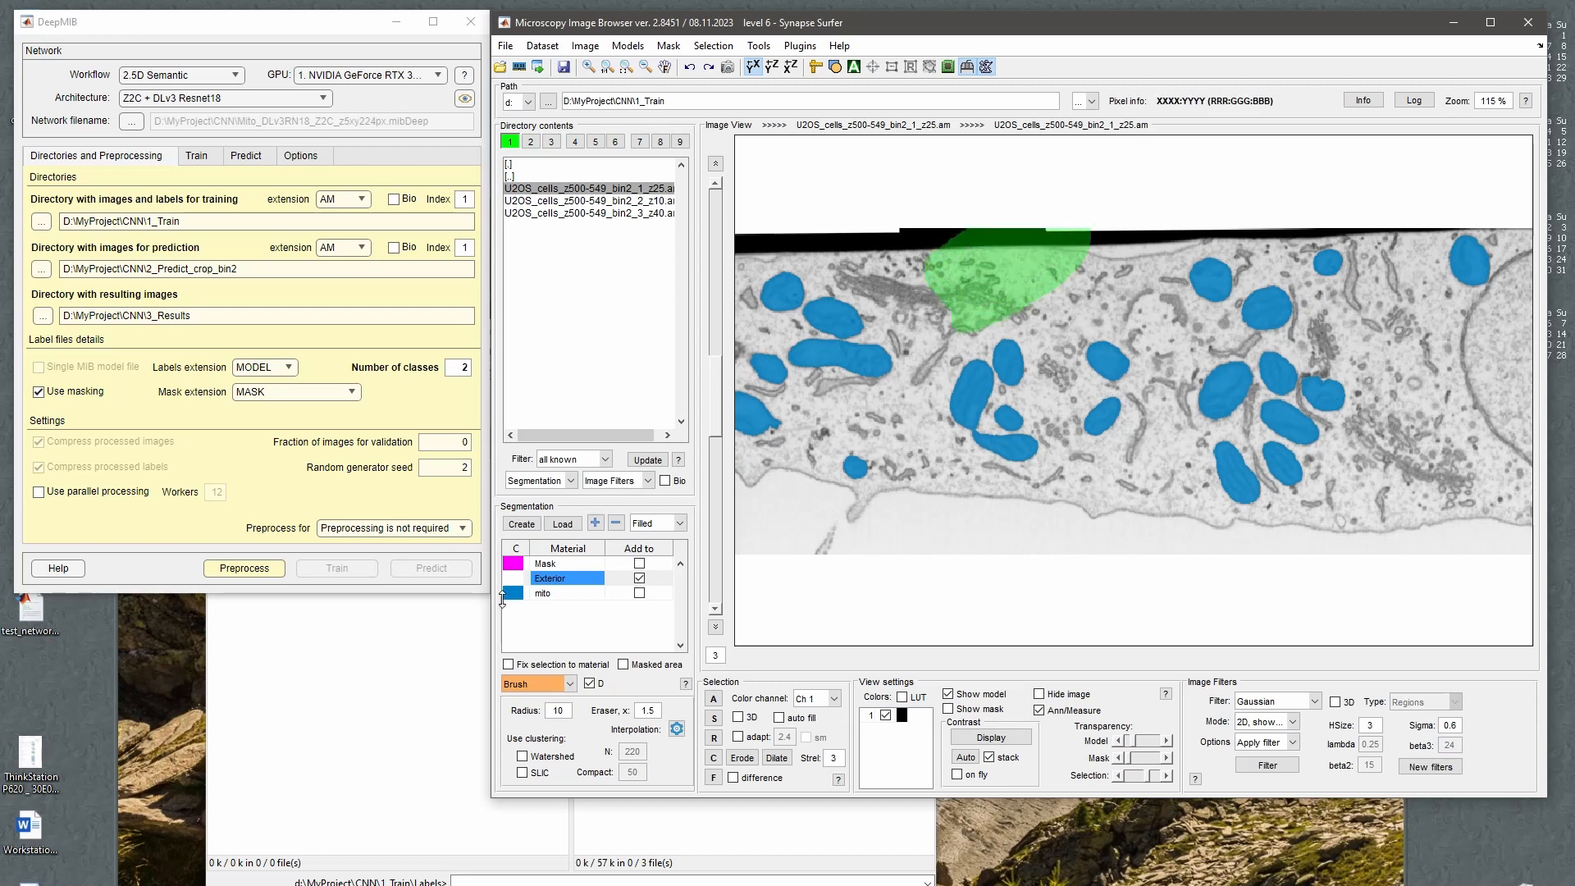
click(556, 562)
key(a)
click(674, 47)
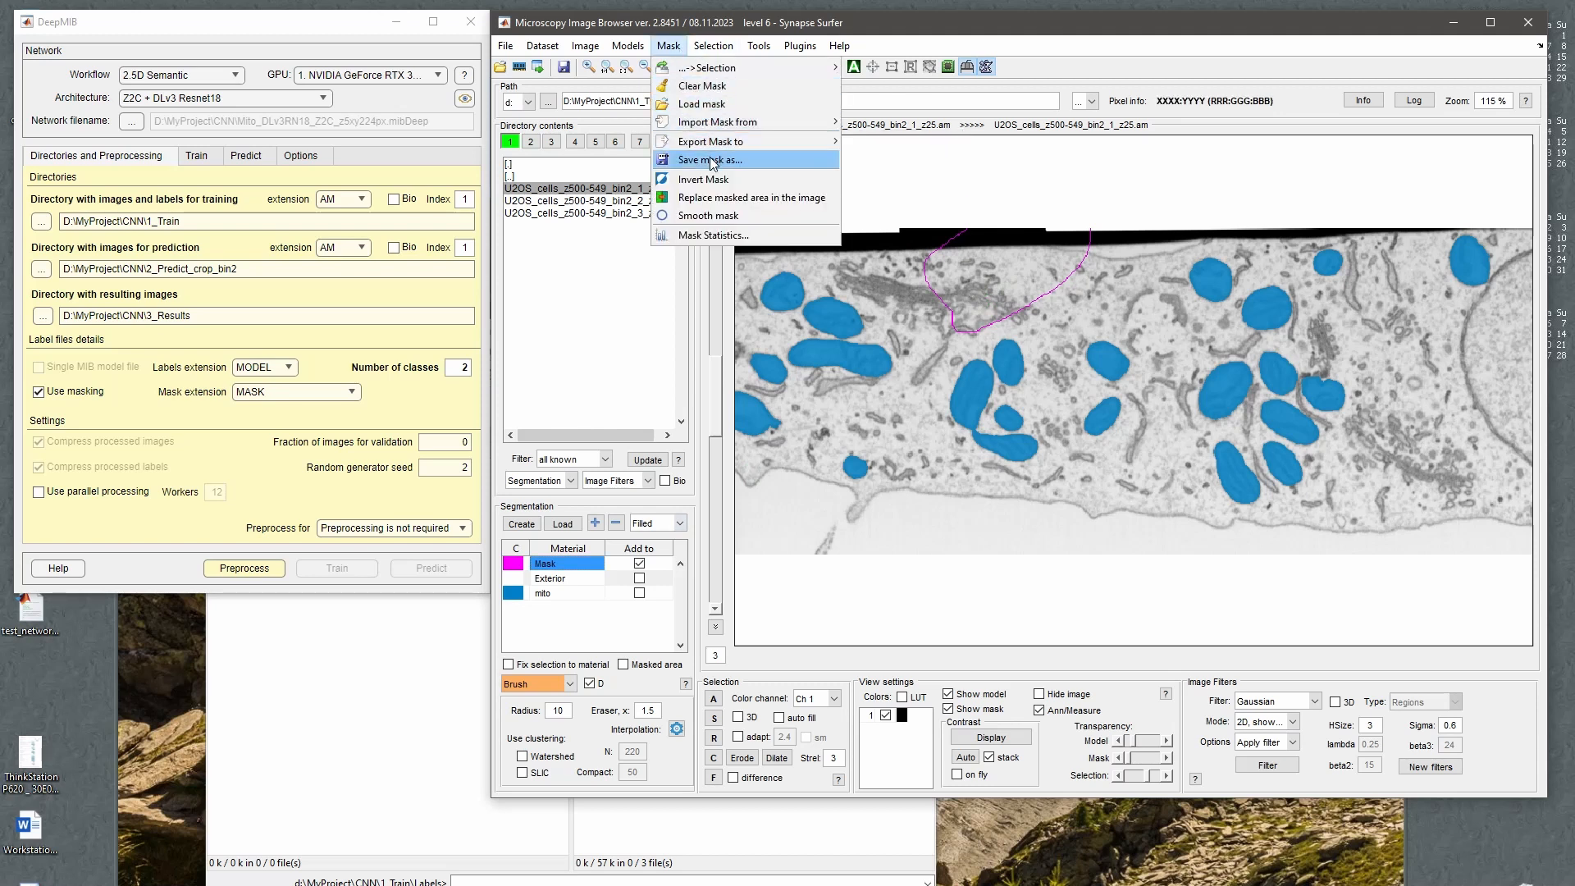
click(946, 291)
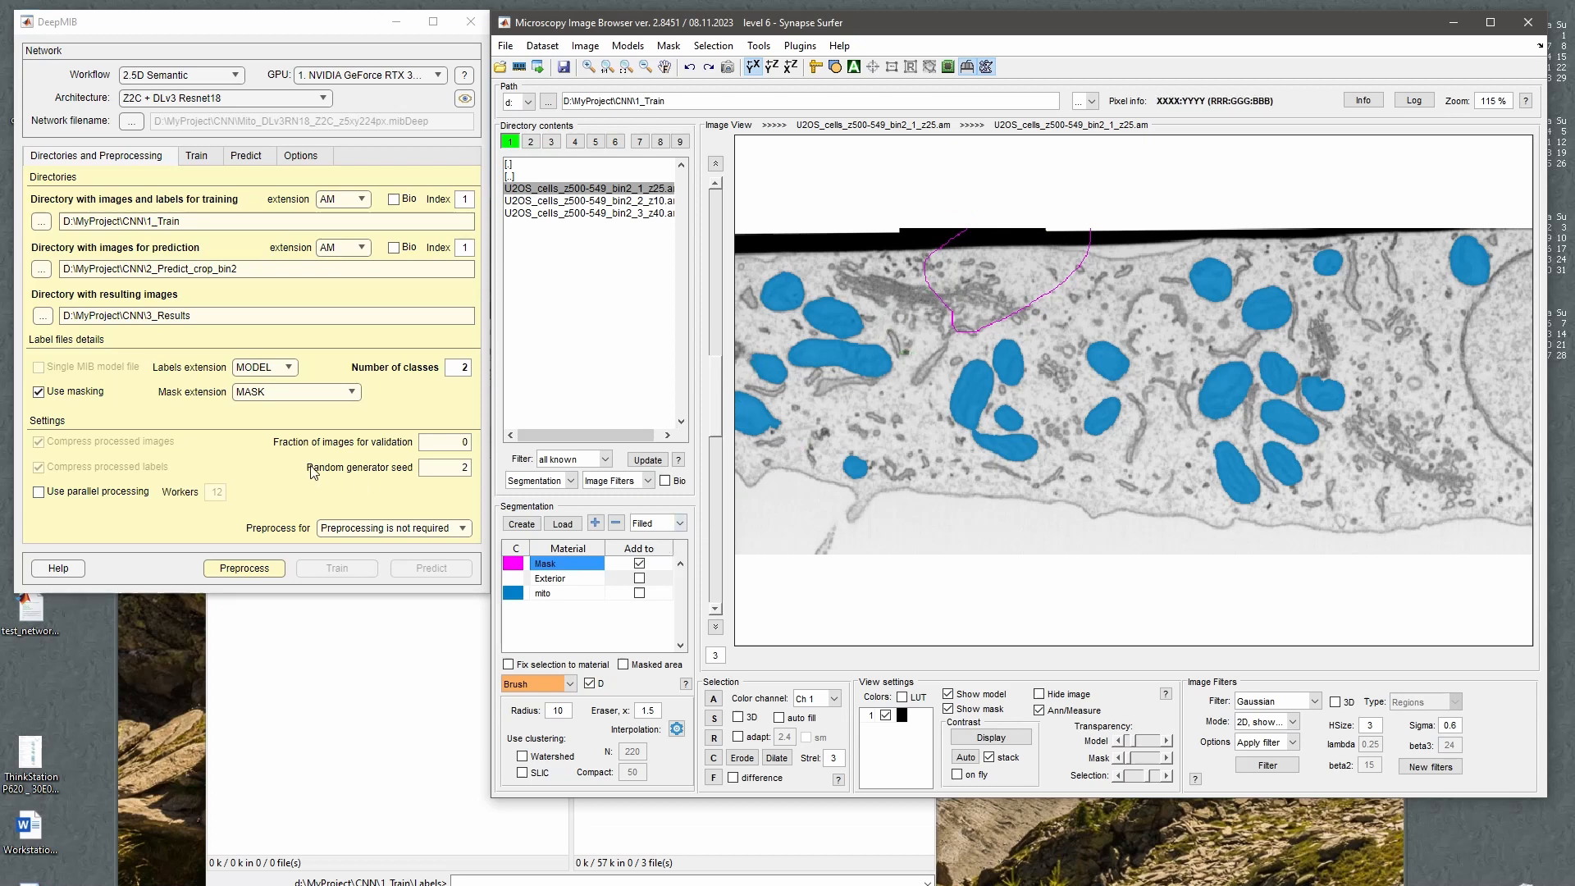
Set DeepMIB's mask extension to USE 0-s IN LABELS and make Exterior the target material in Microscopy Image Browser.
click(267, 393)
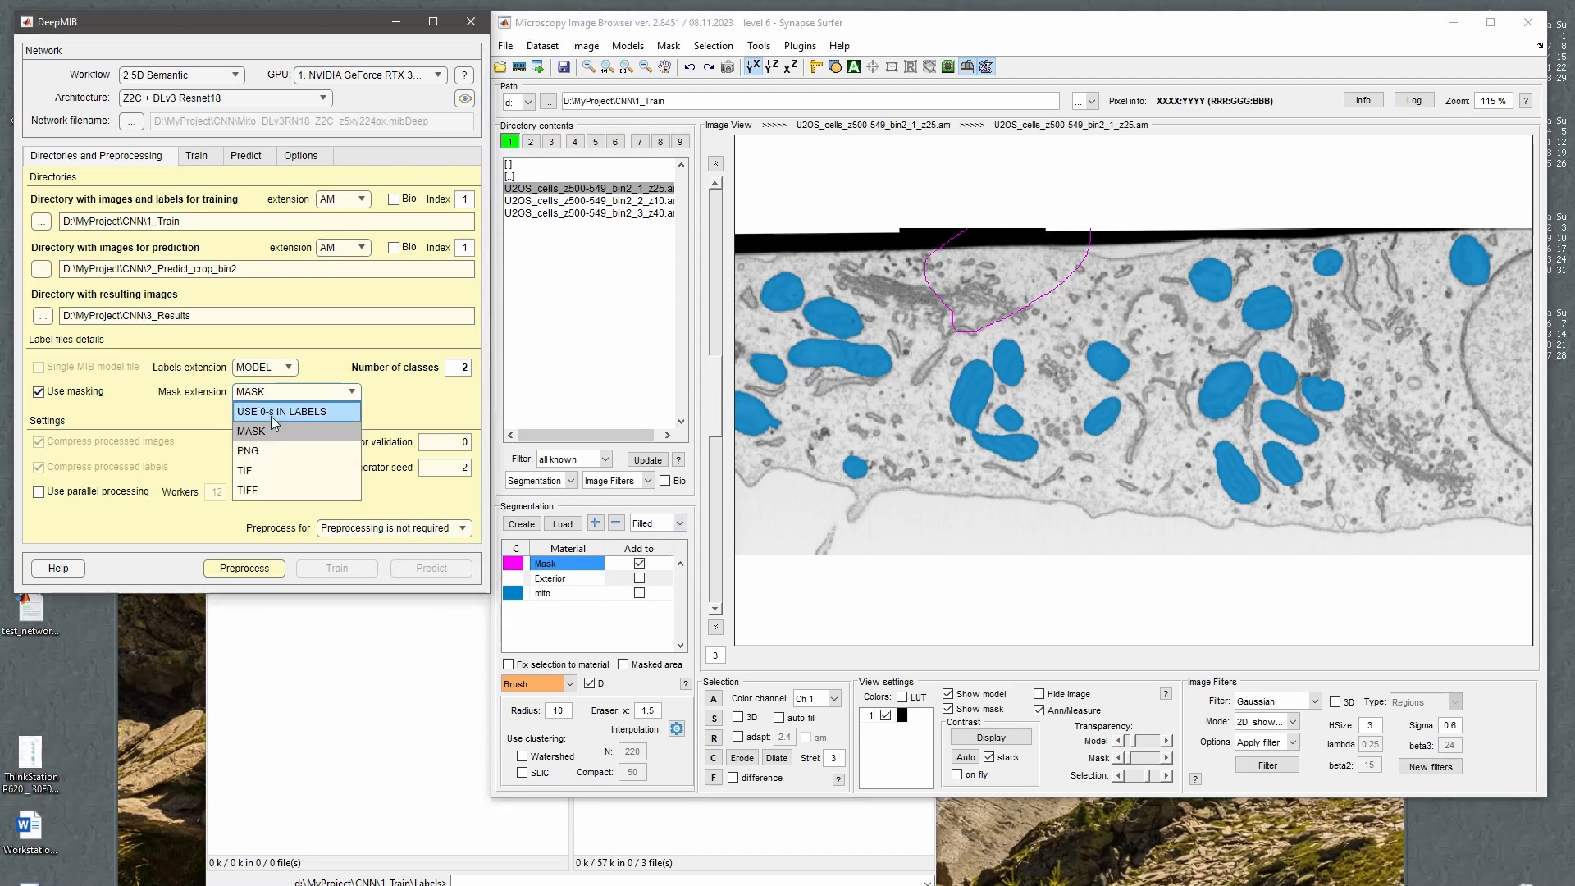
click(270, 412)
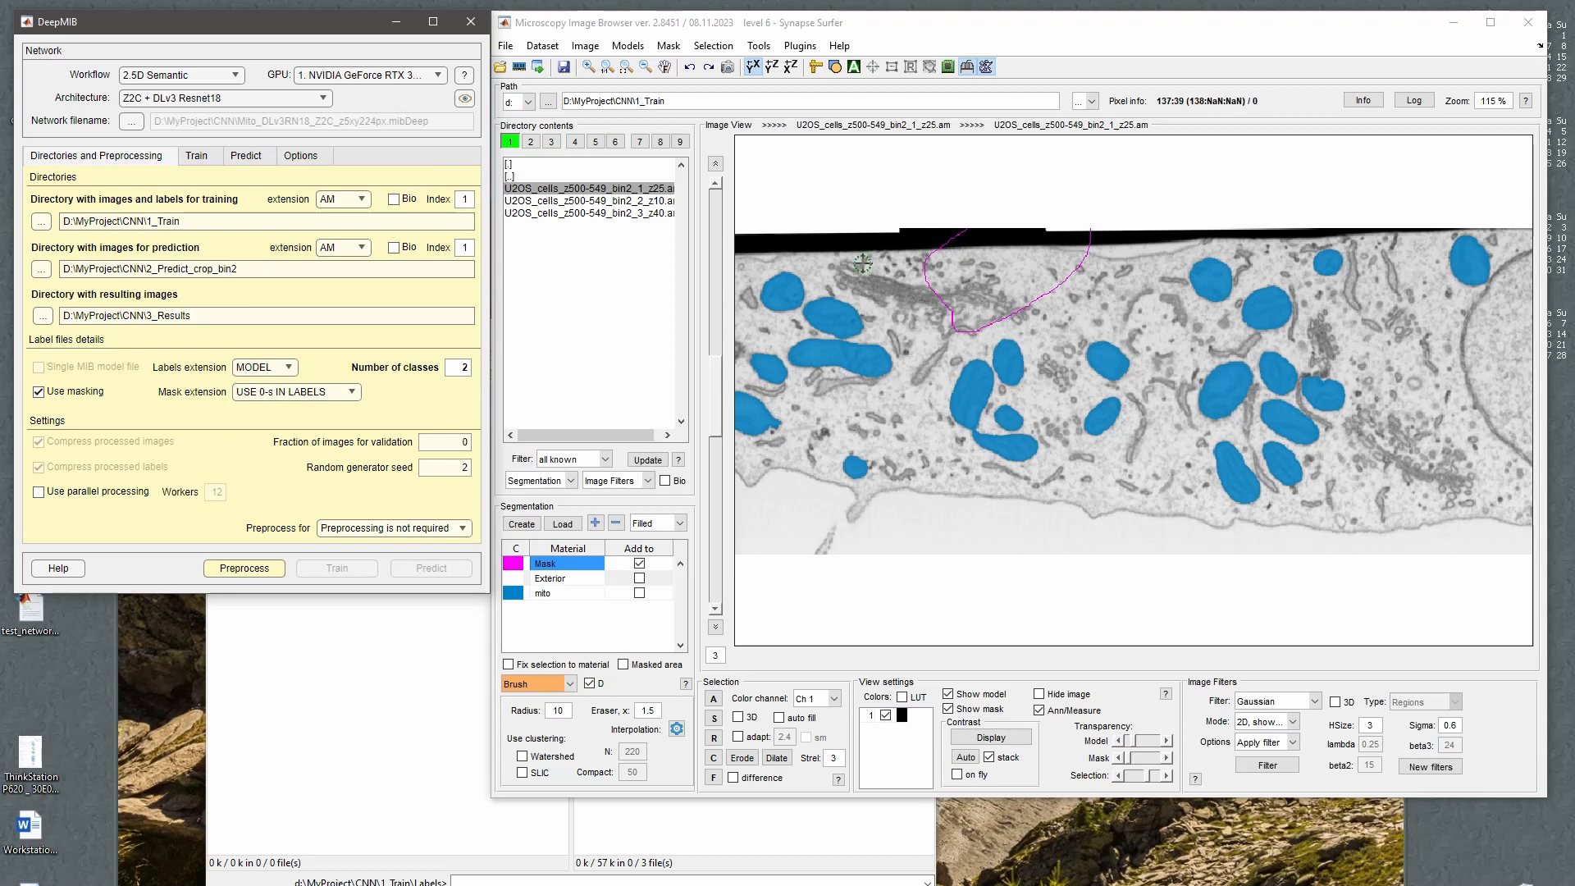
click(643, 579)
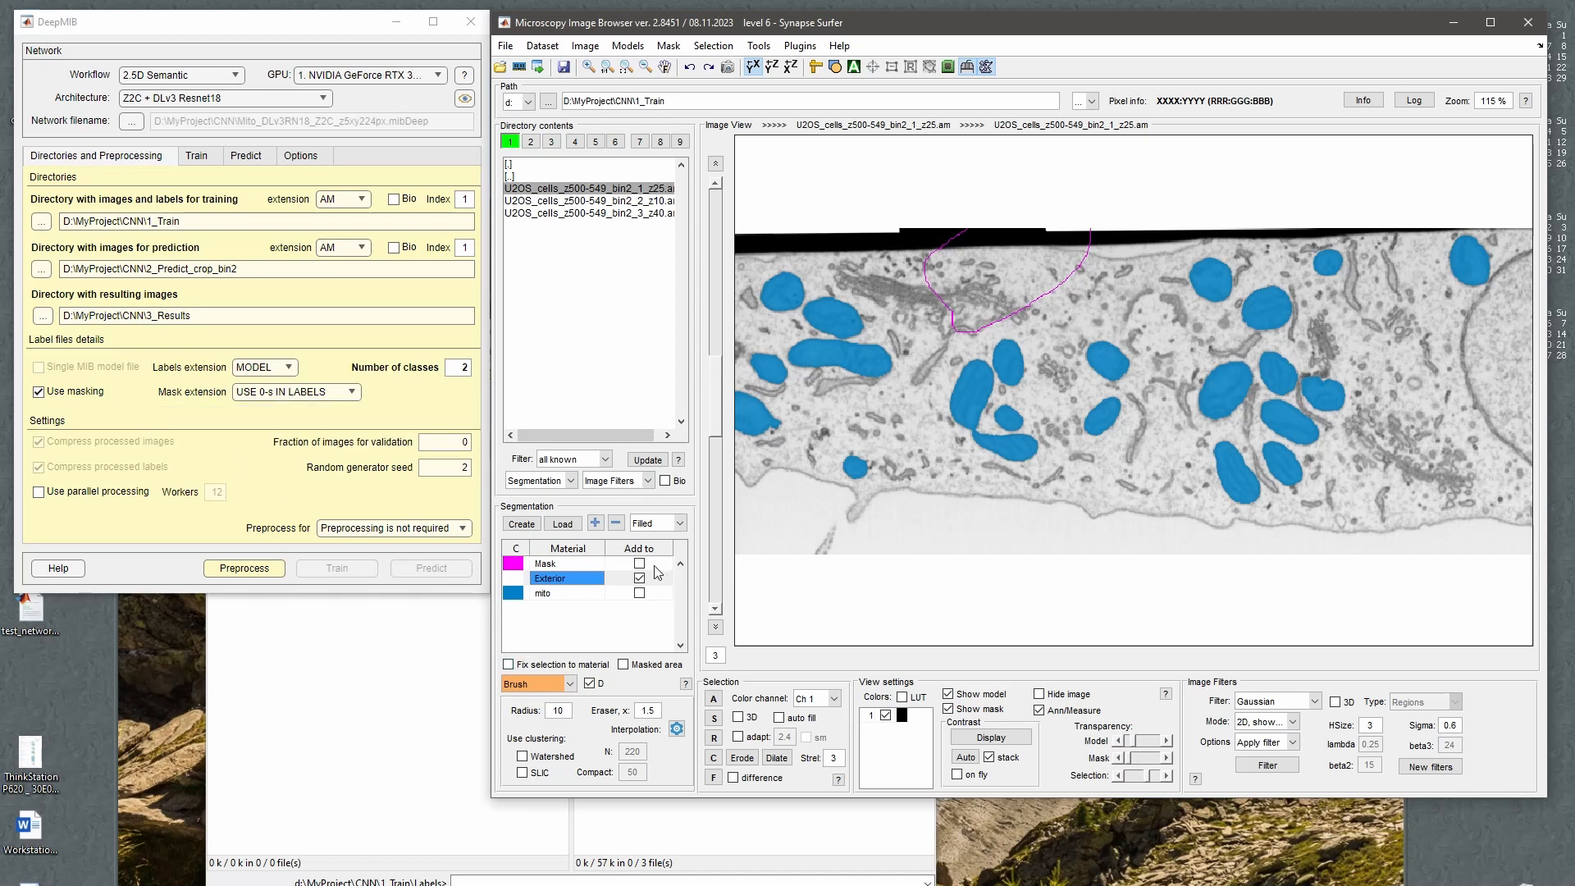
Add a new material named bg to the segmentation model.
click(596, 523)
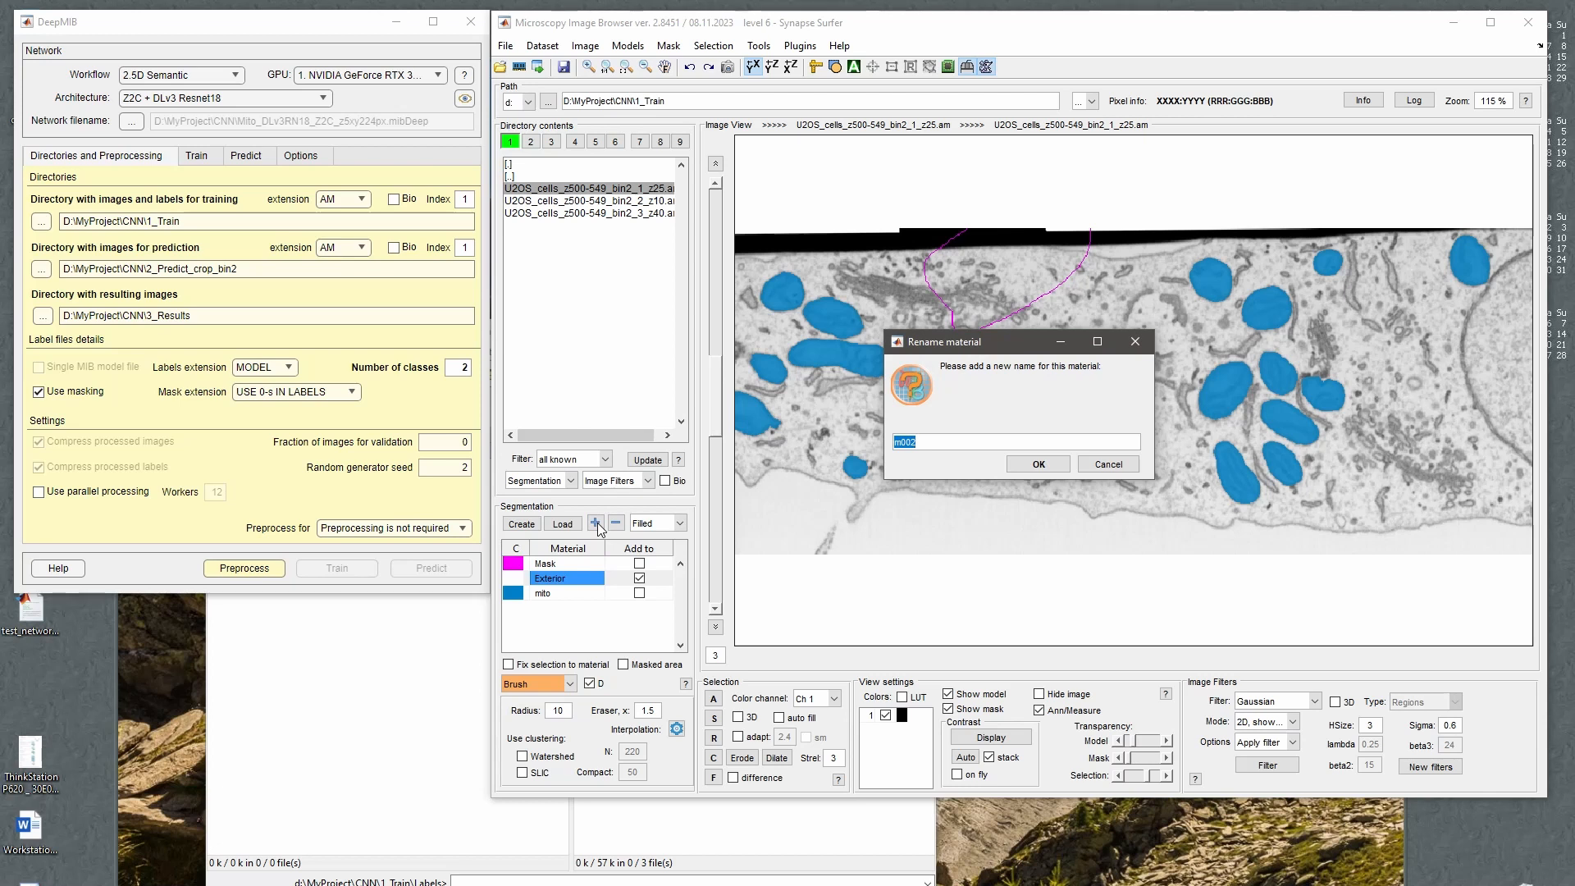
text(bg)
key(Return)
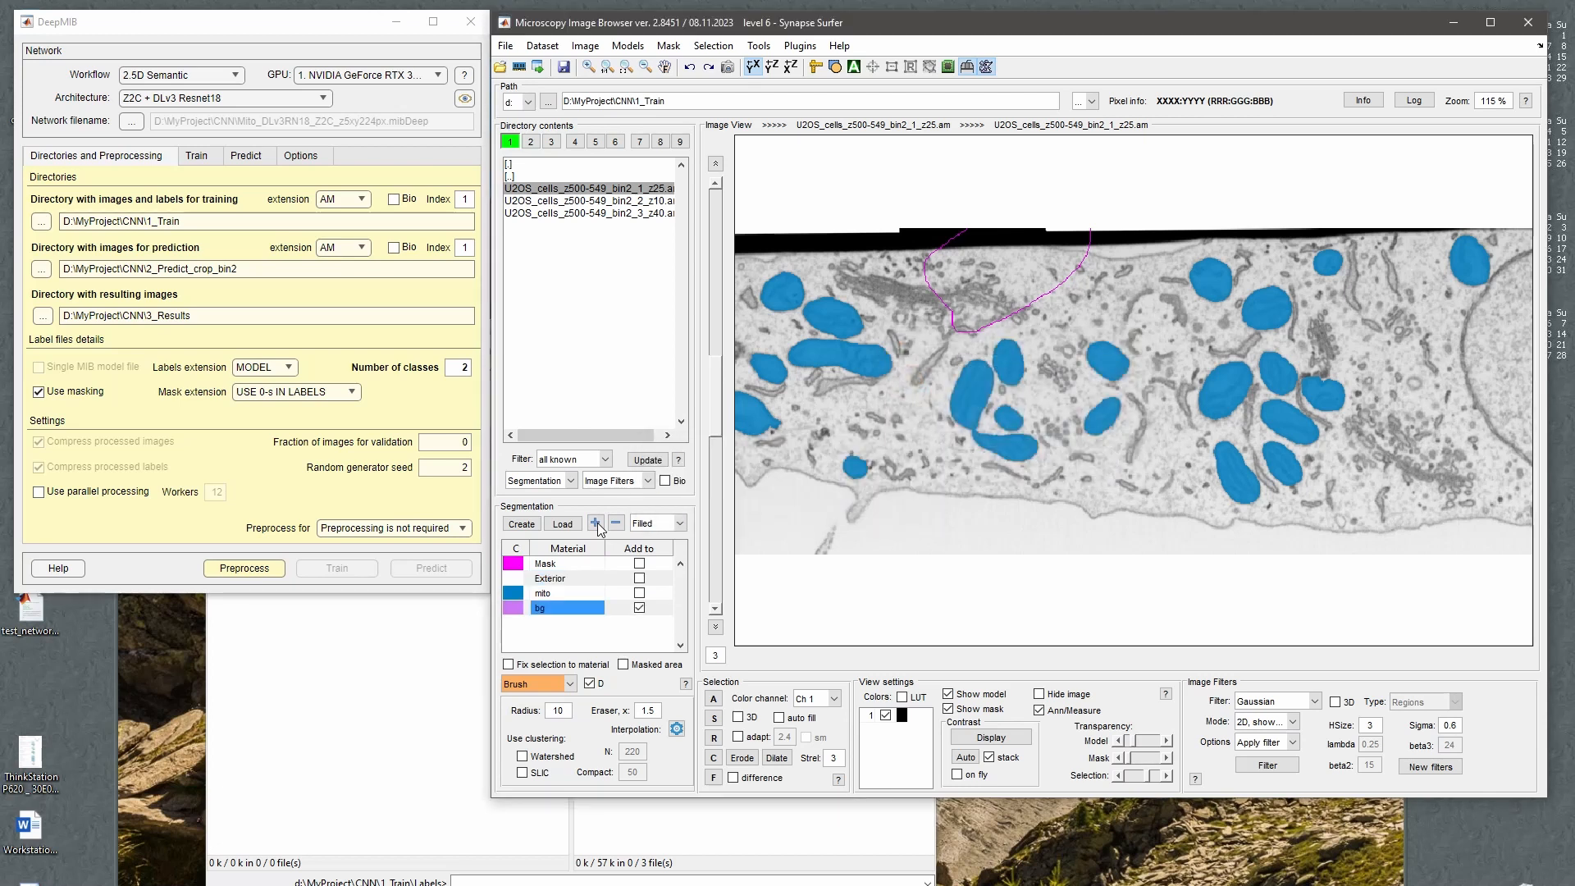
Paint a large area around the central mitochondria with a radius 30 brush restricted to Exterior, assign it to bg, and release the material restriction.
click(537, 666)
click(585, 580)
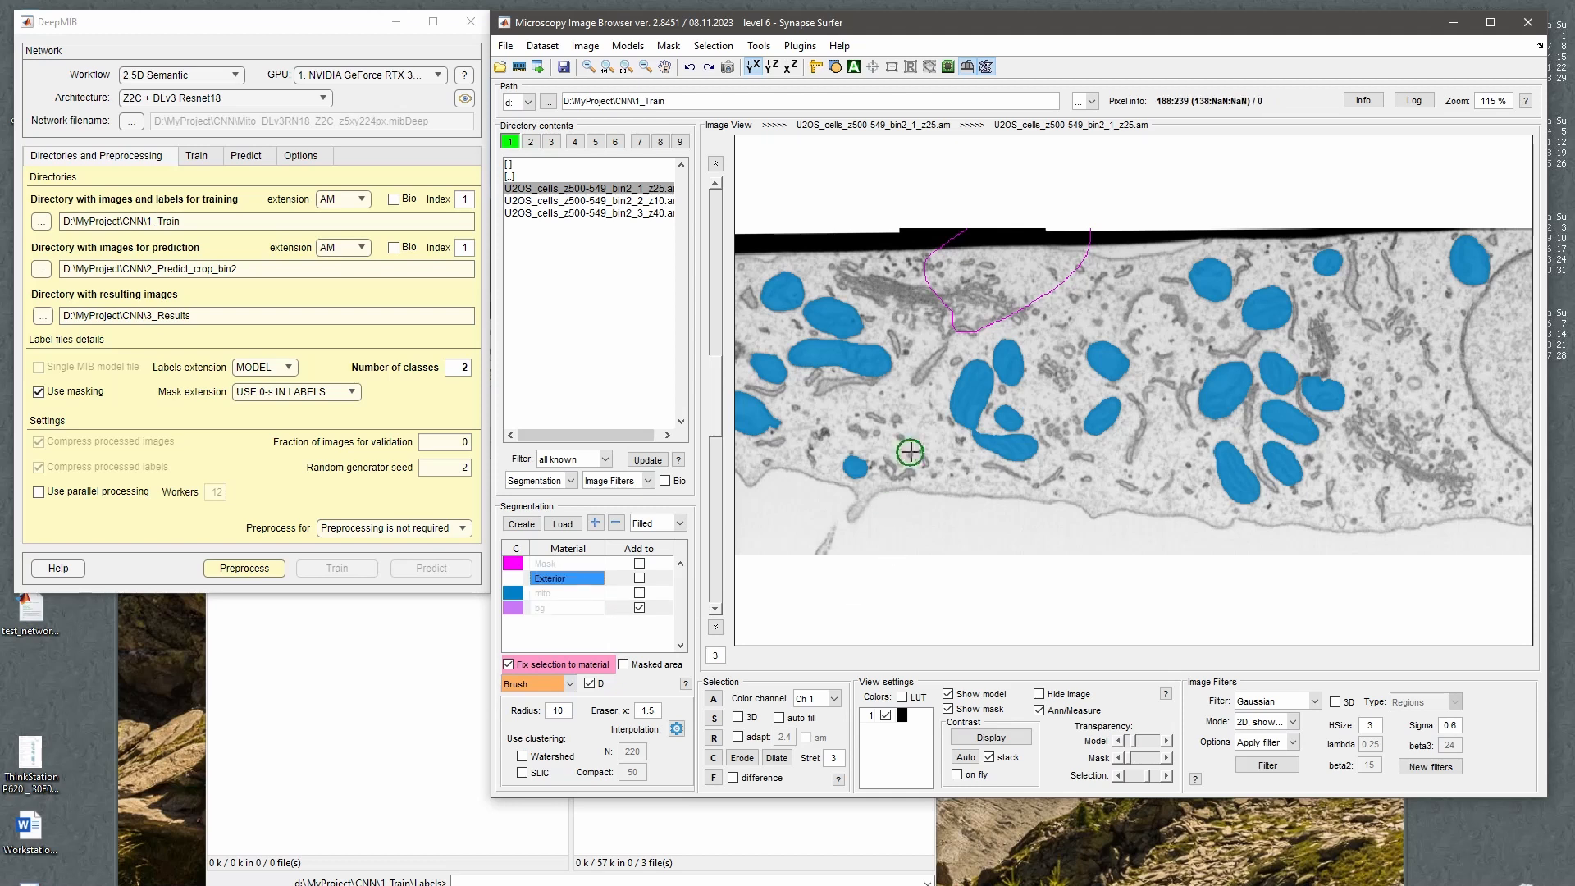
scroll(940, 460, up, 4)
mouse_move(965, 430)
mouse_down()
mouse_move(938, 363)
mouse_move(975, 447)
mouse_move(1061, 383)
mouse_move(1039, 402)
mouse_move(1139, 396)
mouse_move(1308, 436)
mouse_move(1214, 385)
mouse_move(1321, 442)
mouse_move(1170, 447)
mouse_move(1119, 487)
mouse_move(1088, 440)
mouse_move(1206, 453)
mouse_up()
key(a)
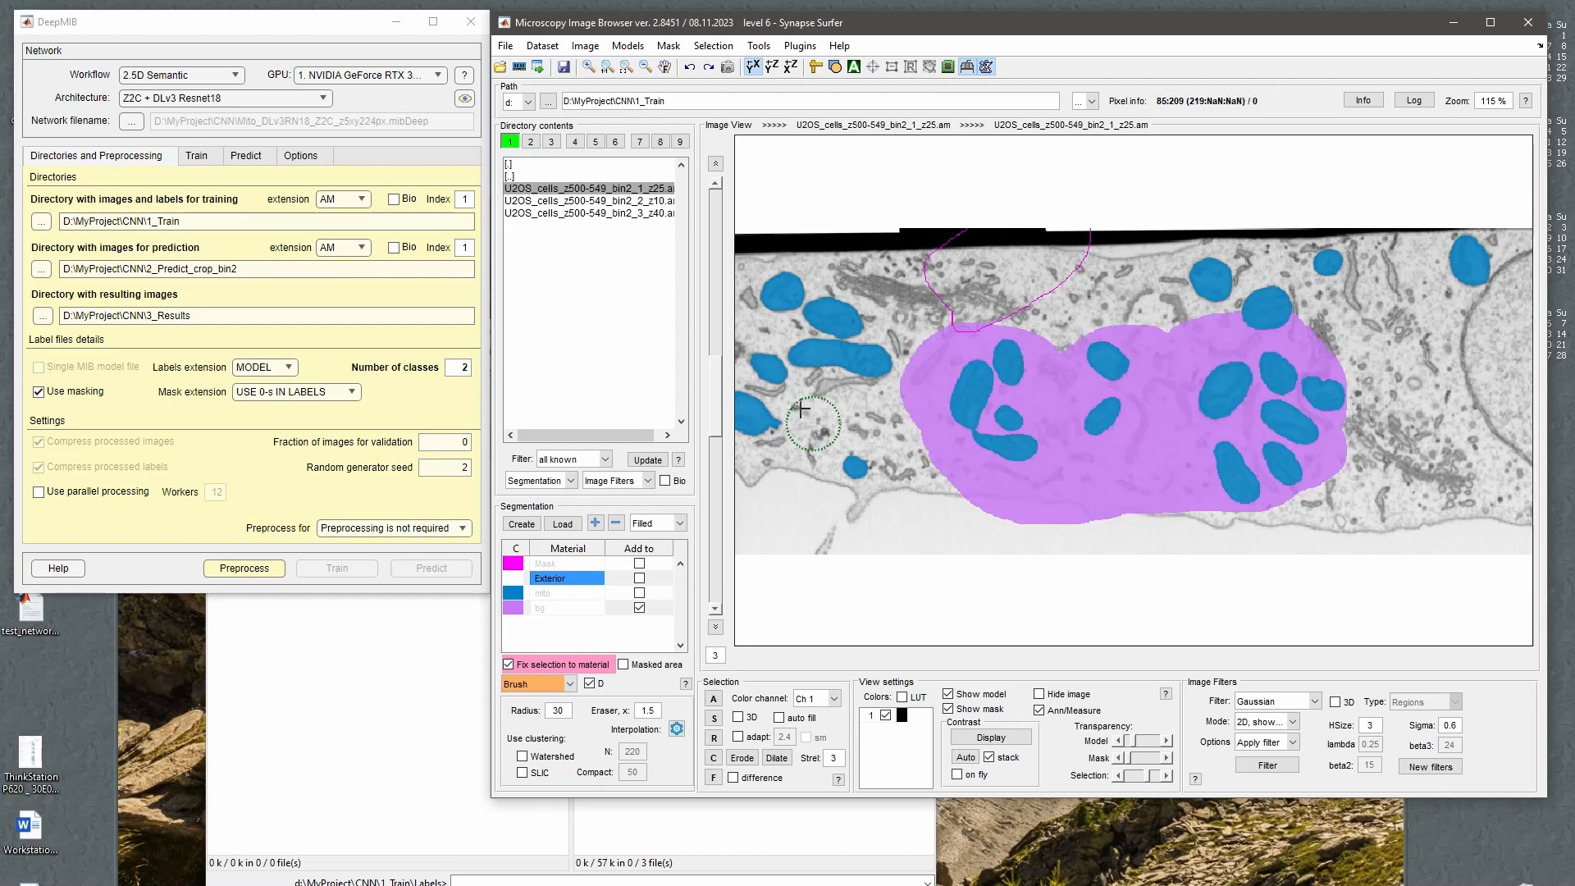
click(545, 607)
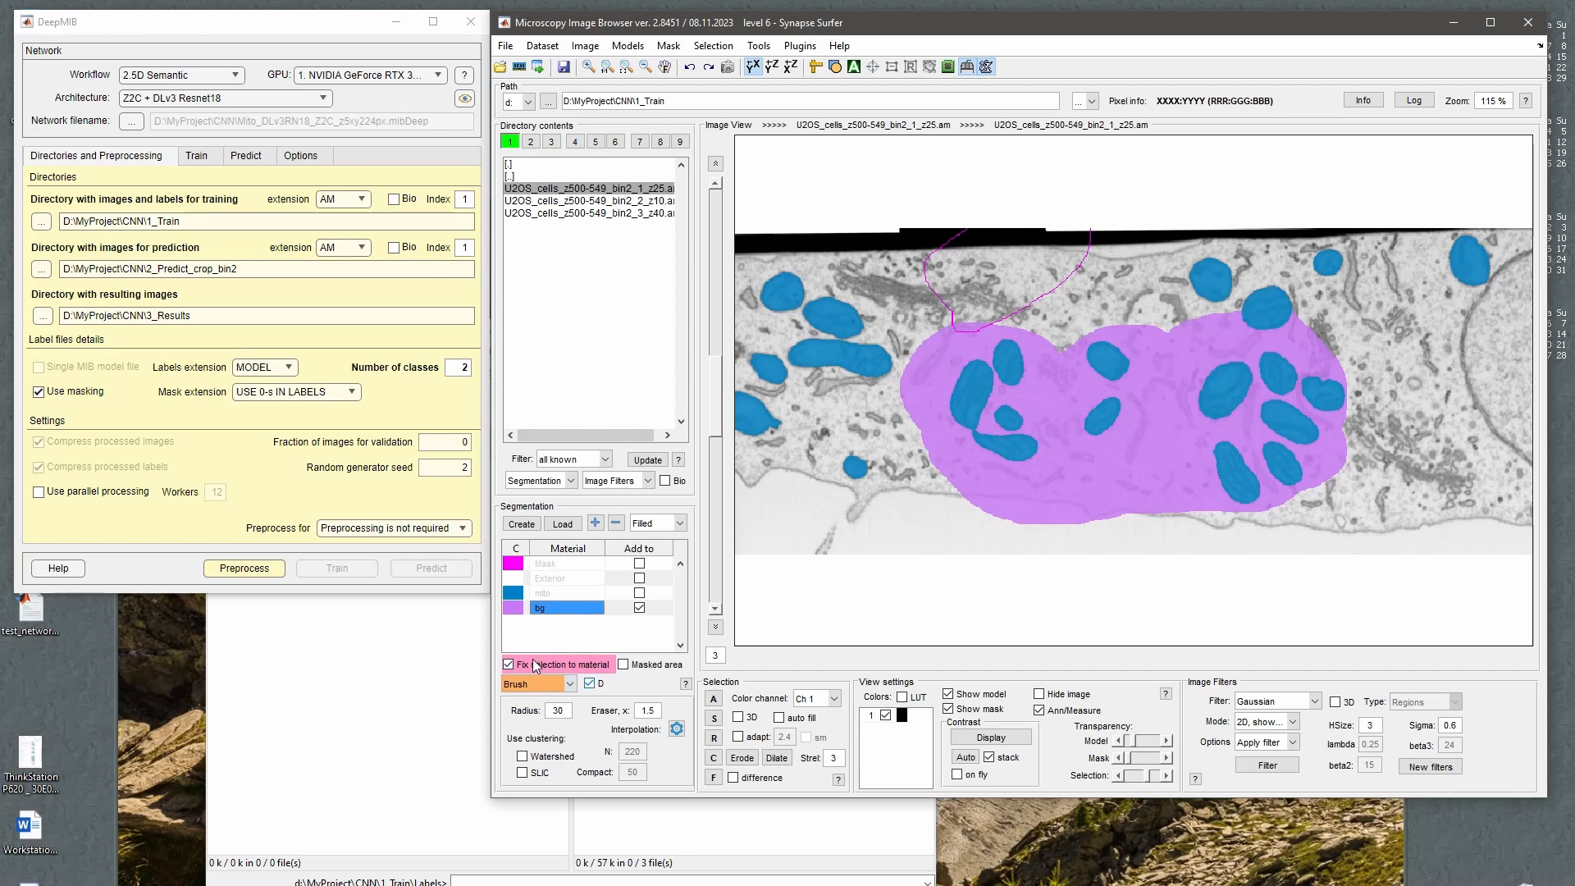
click(533, 661)
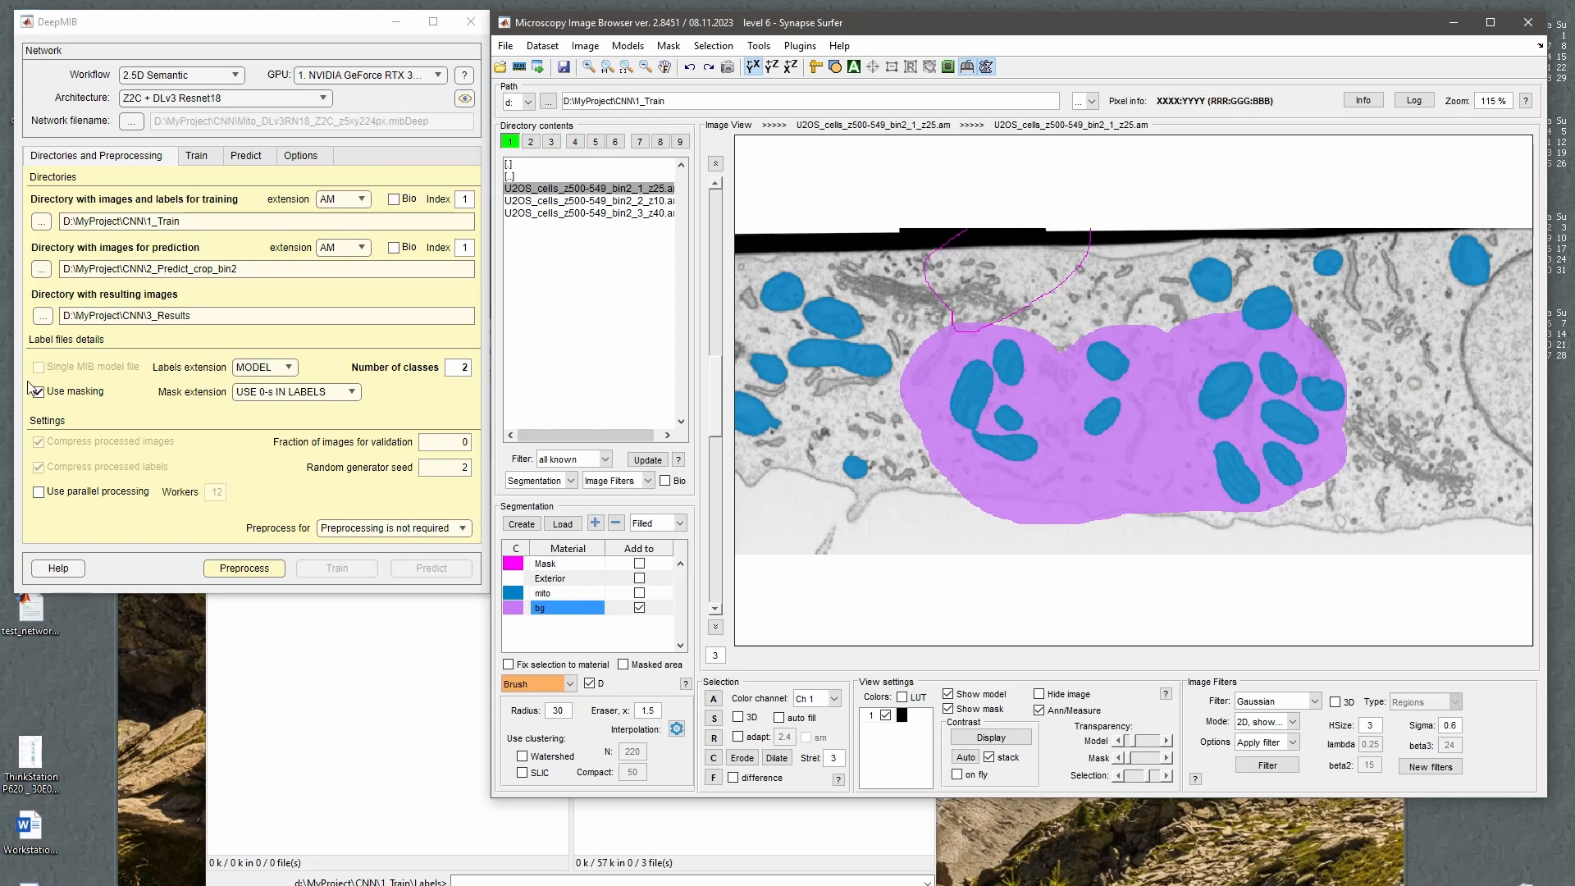
Turn off masking in DeepMIB, set the fraction of images for validation to 0.33, and check the 1_Train folder in Total Commander.
click(66, 393)
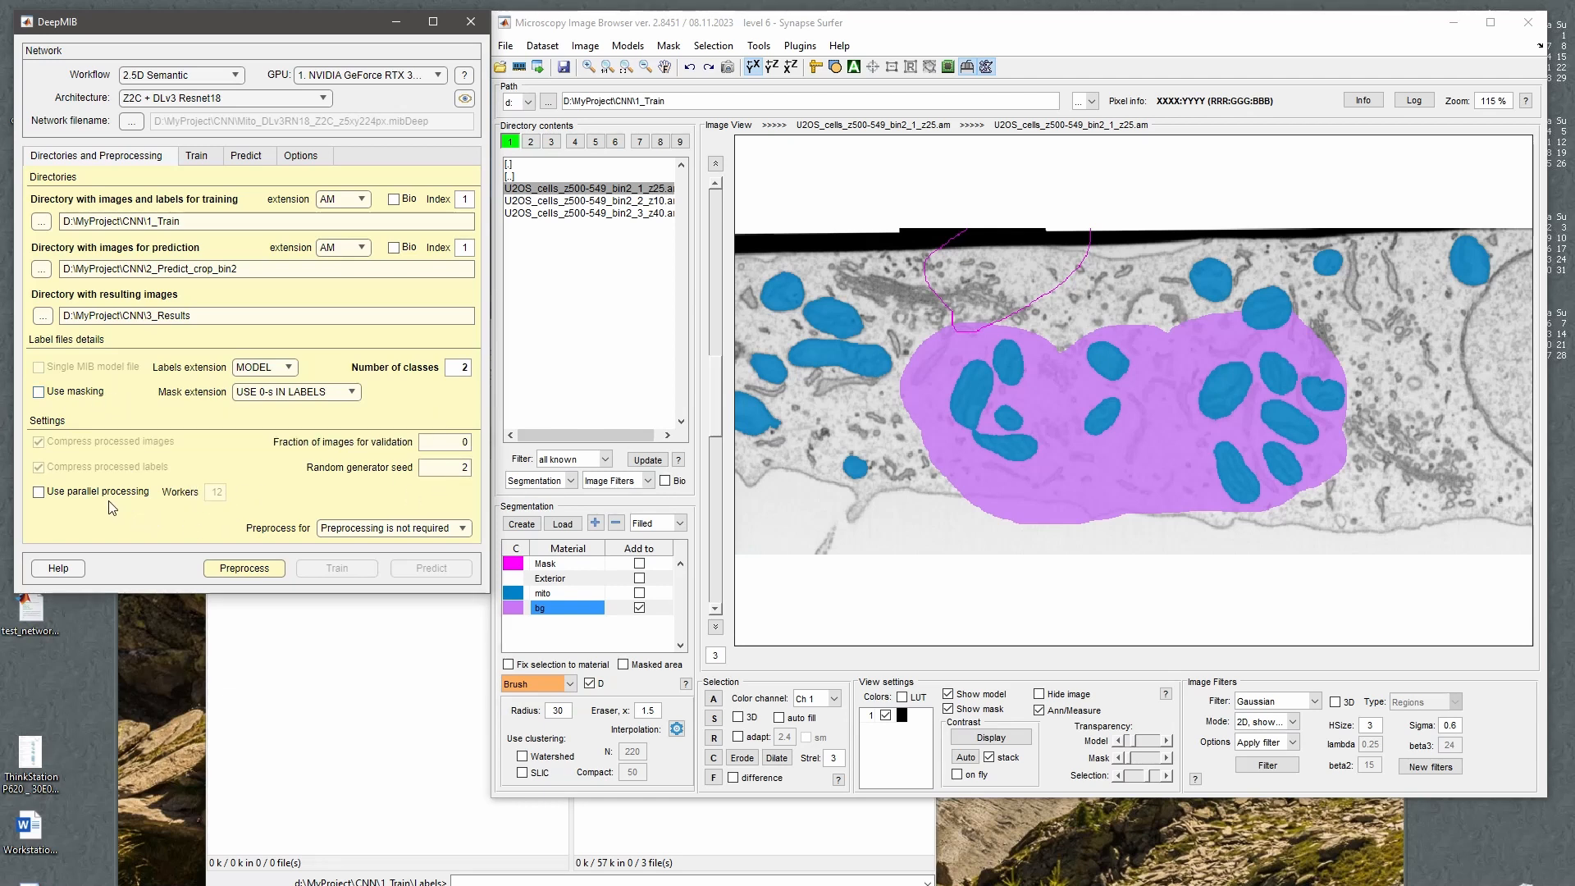
click(465, 468)
text(0.33)
click(421, 656)
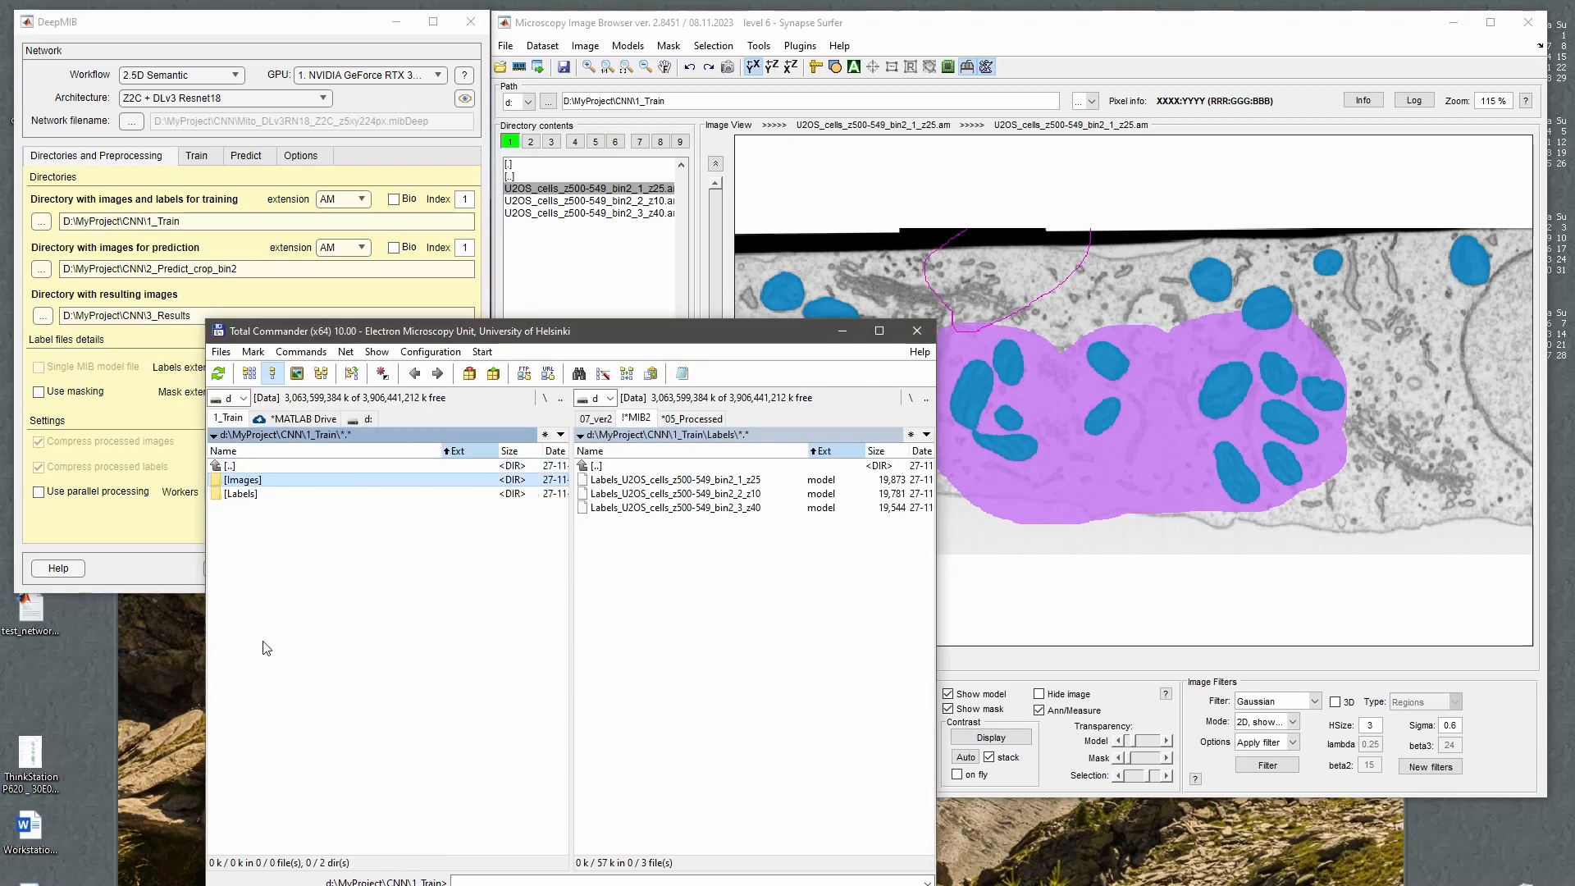
click(152, 540)
Preprocess with Split files for training/validation, using Split and copy on the 1_Train images and labels.
click(399, 527)
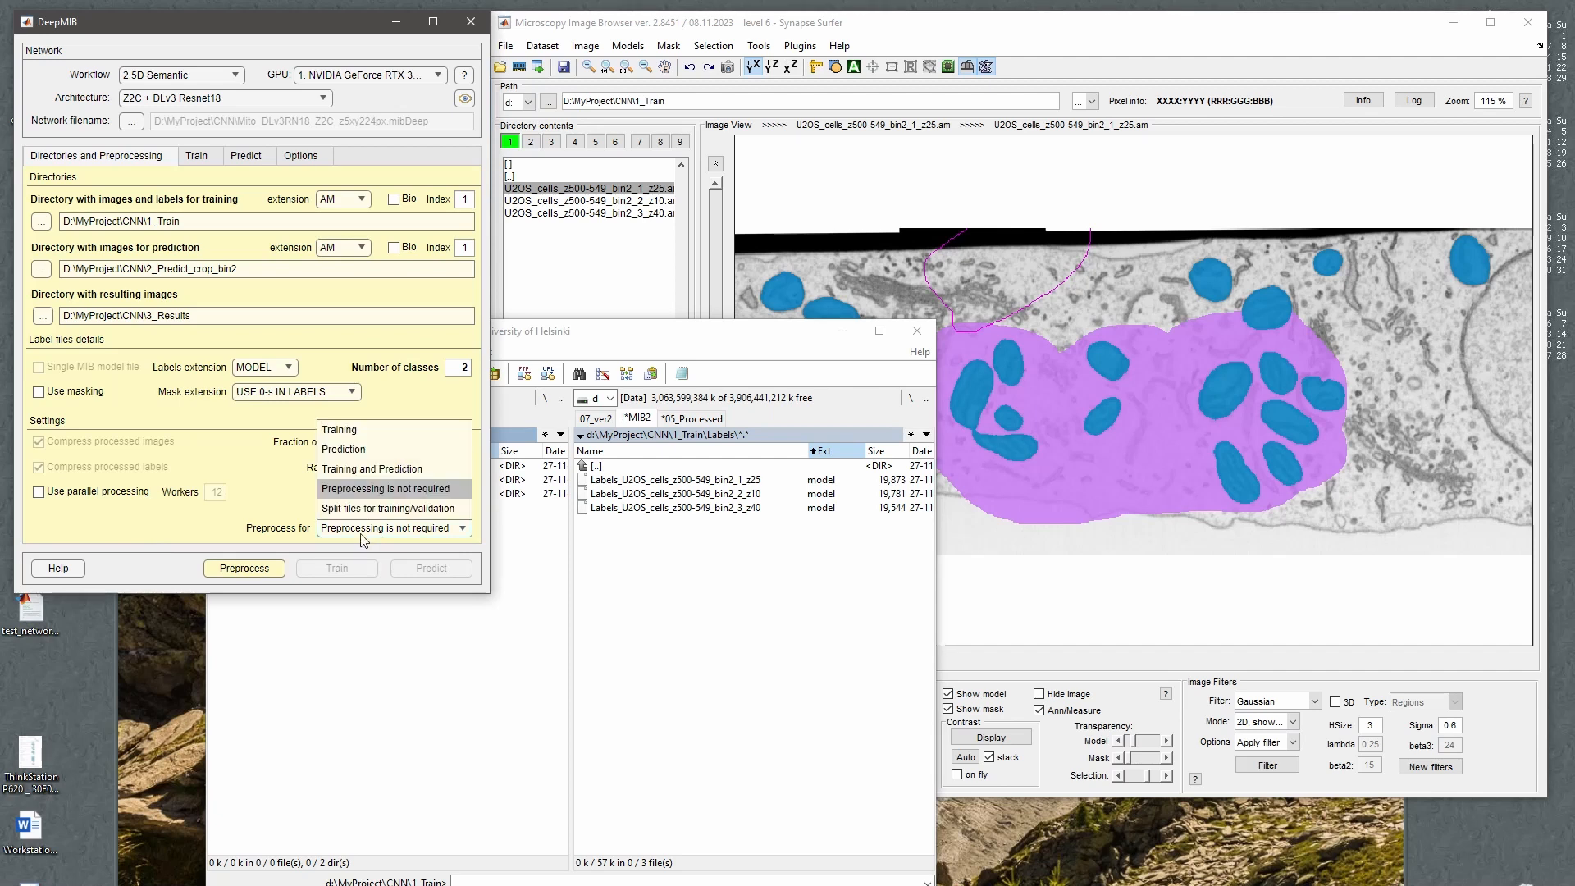
click(370, 510)
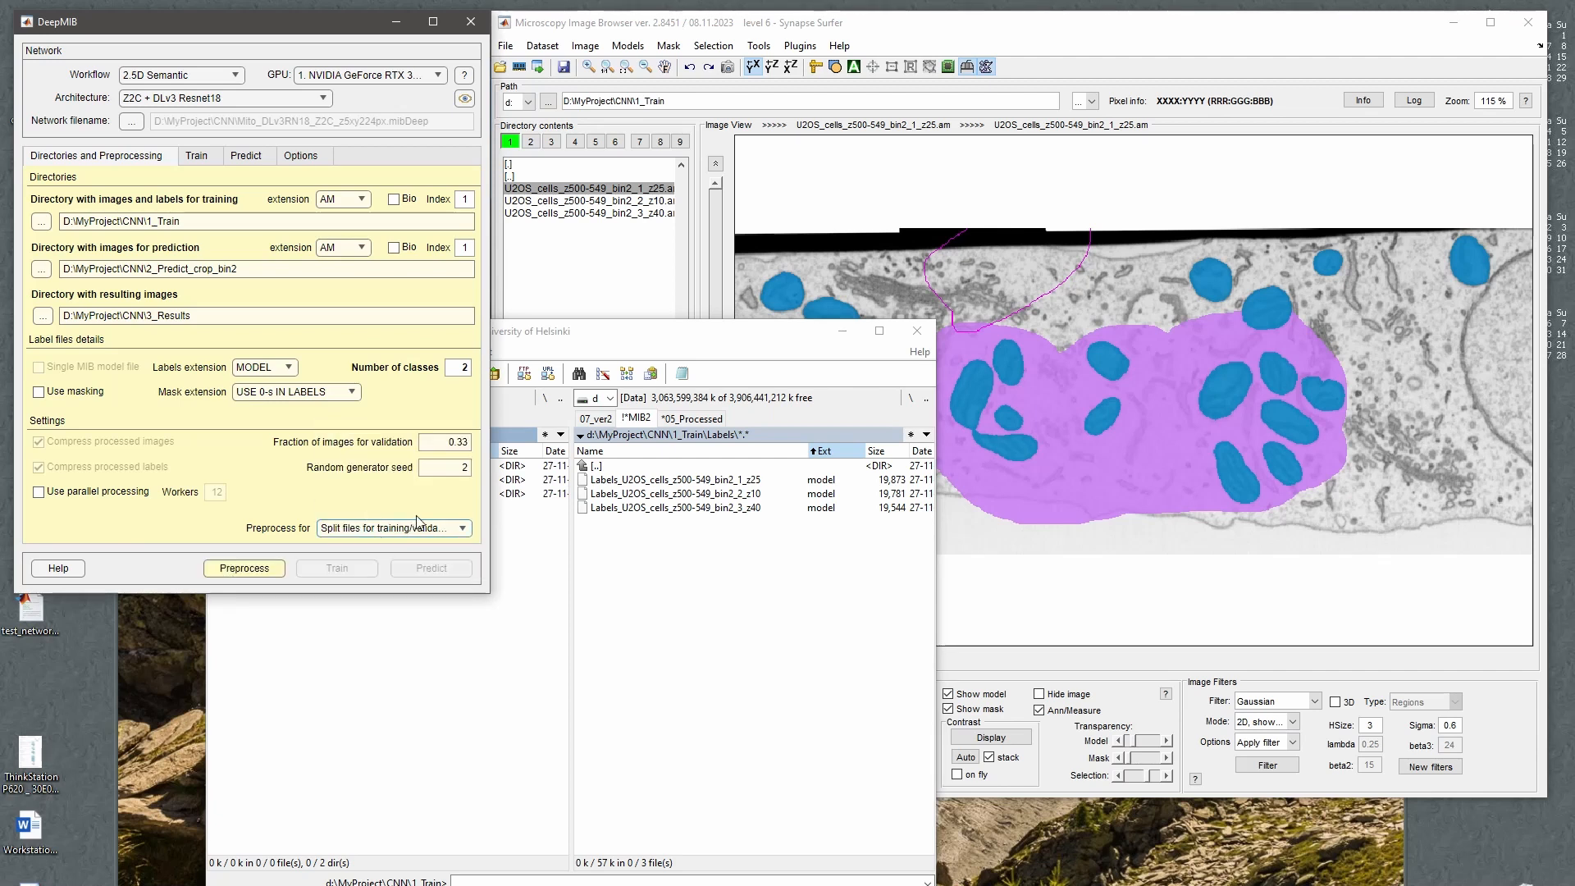
click(244, 569)
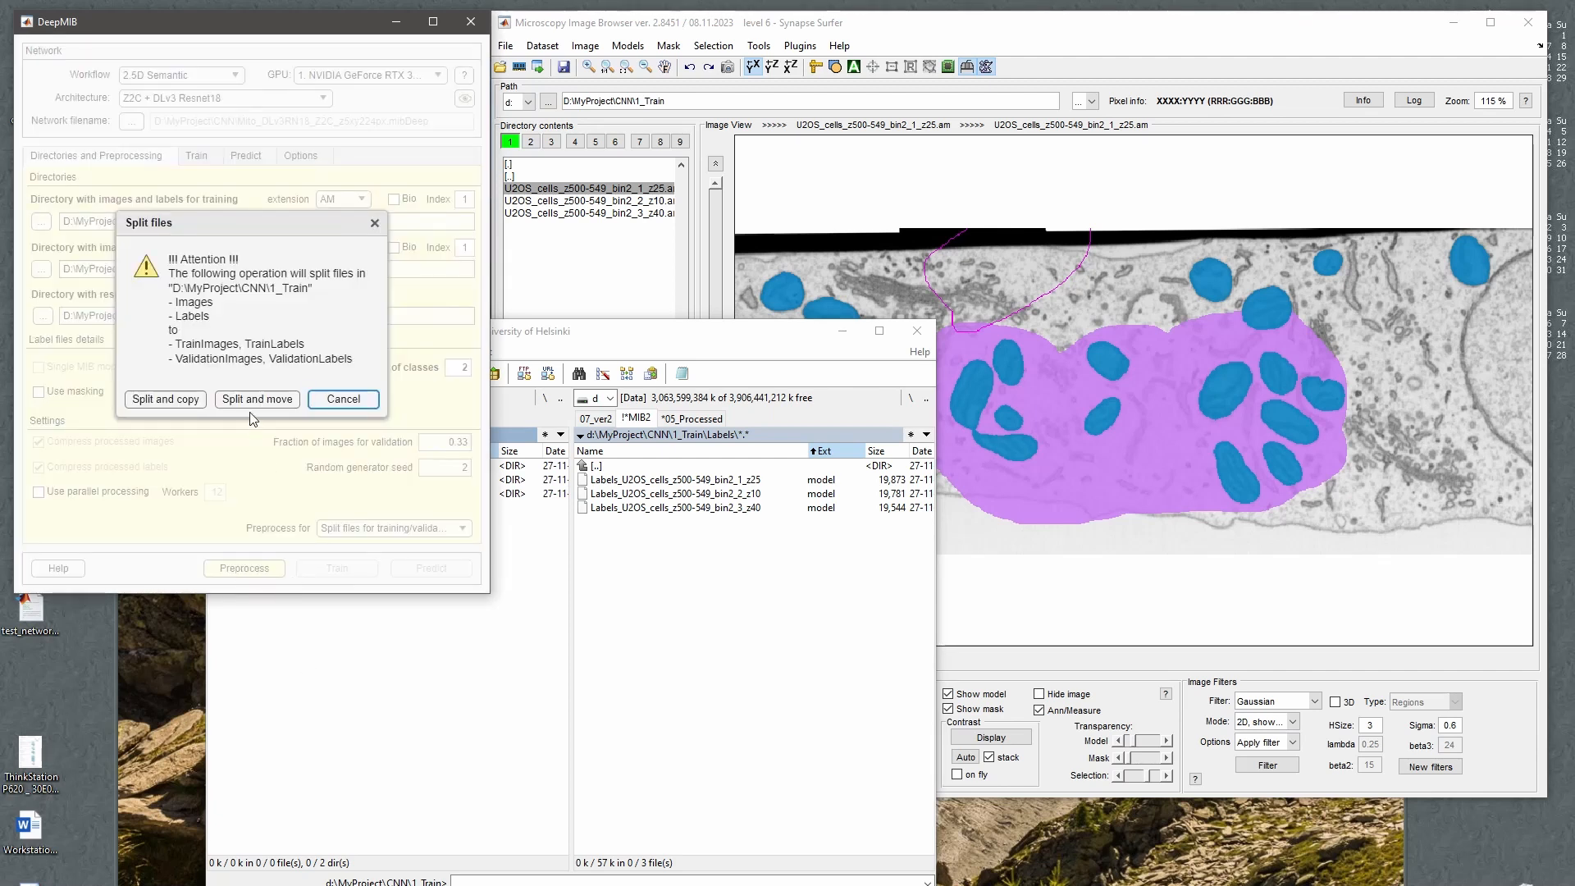
click(165, 400)
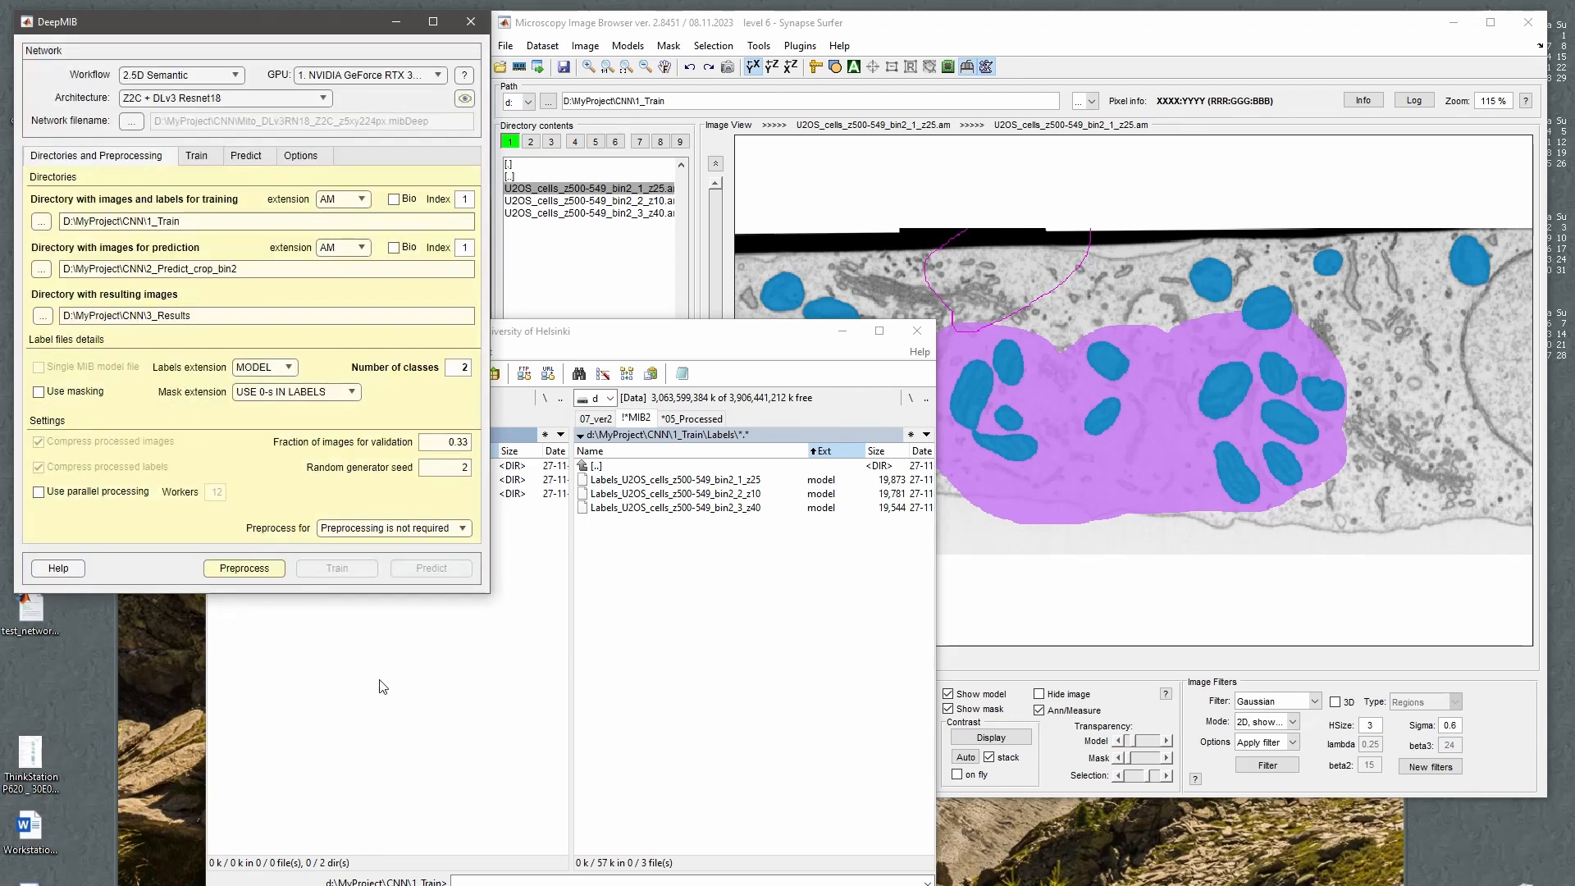
In Total Commander, inspect the split folders in 1_Train, including the contents of ValidationImages and TrainImages.
click(355, 663)
key(Down)
key(Down)
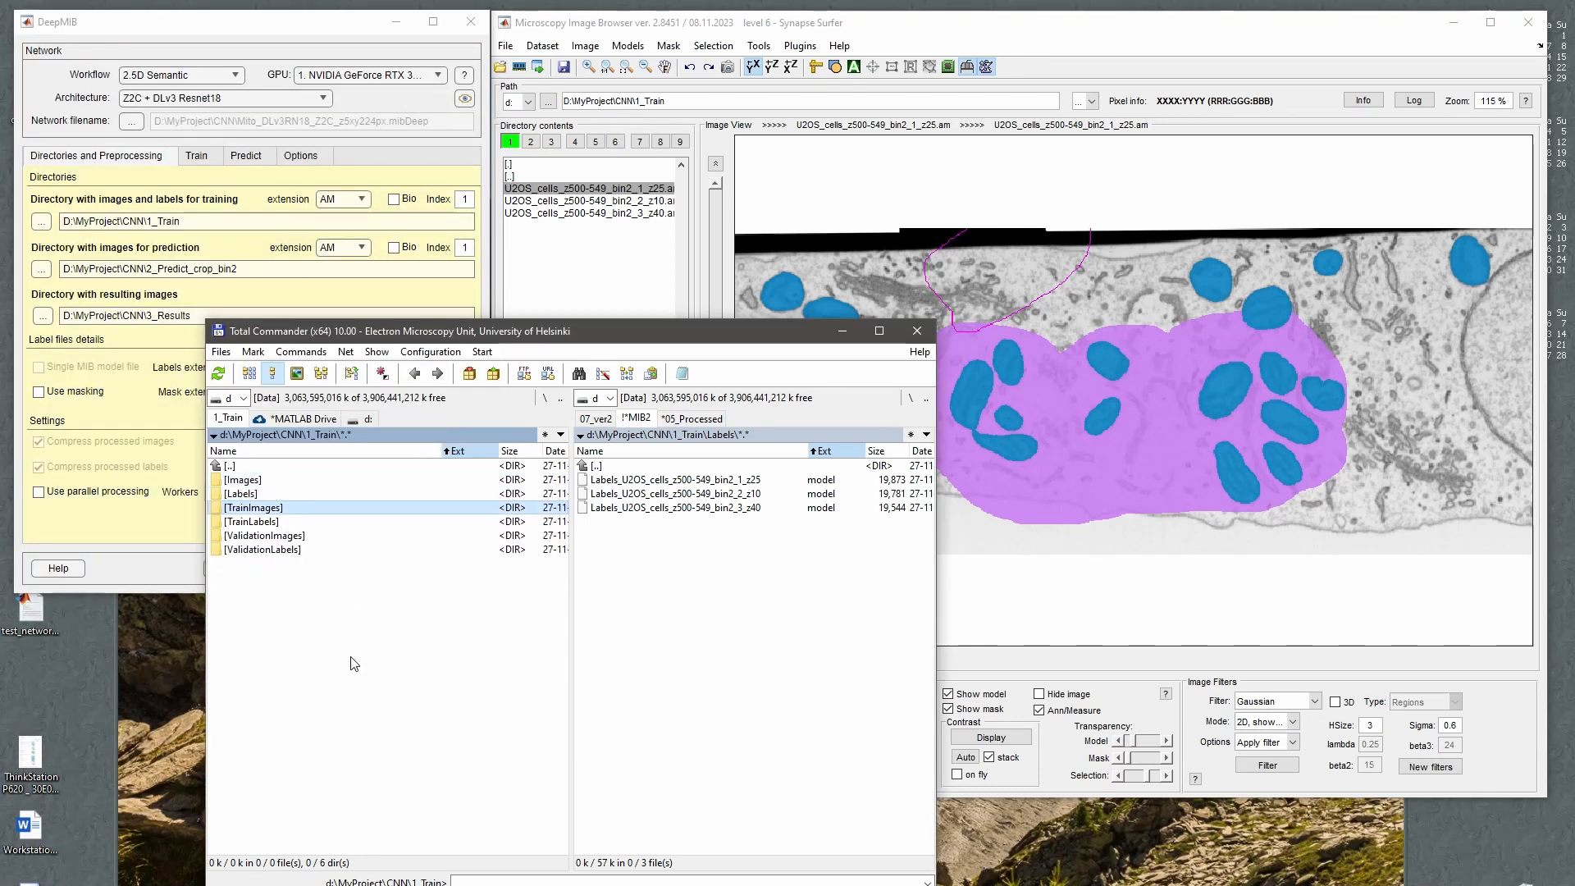
key(Down)
key(Down)
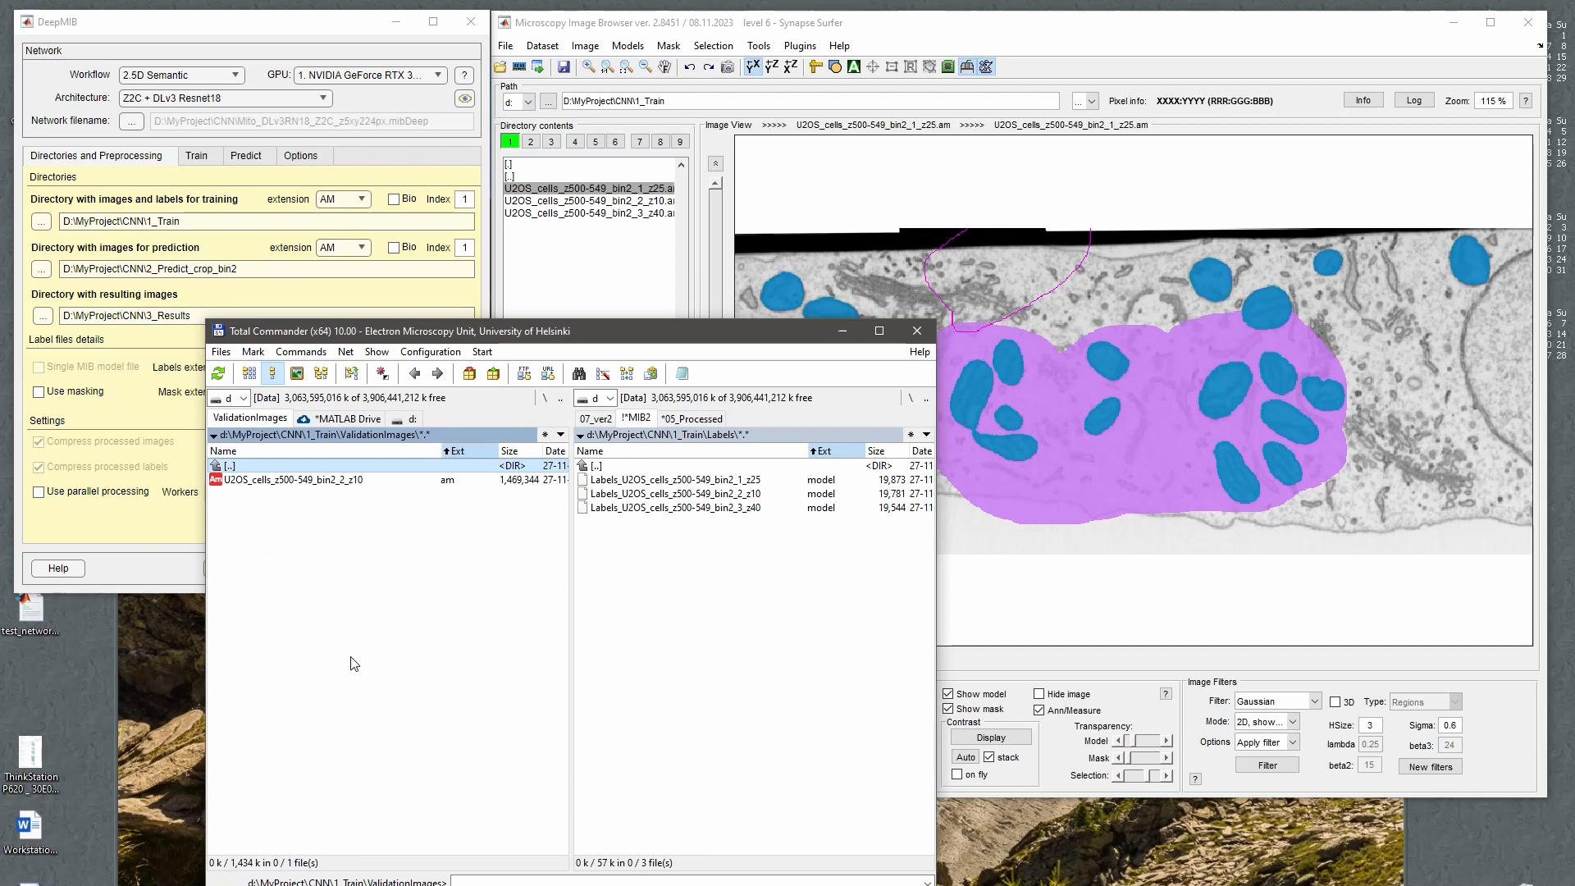
key(shift+Down)
key(shift+Down)
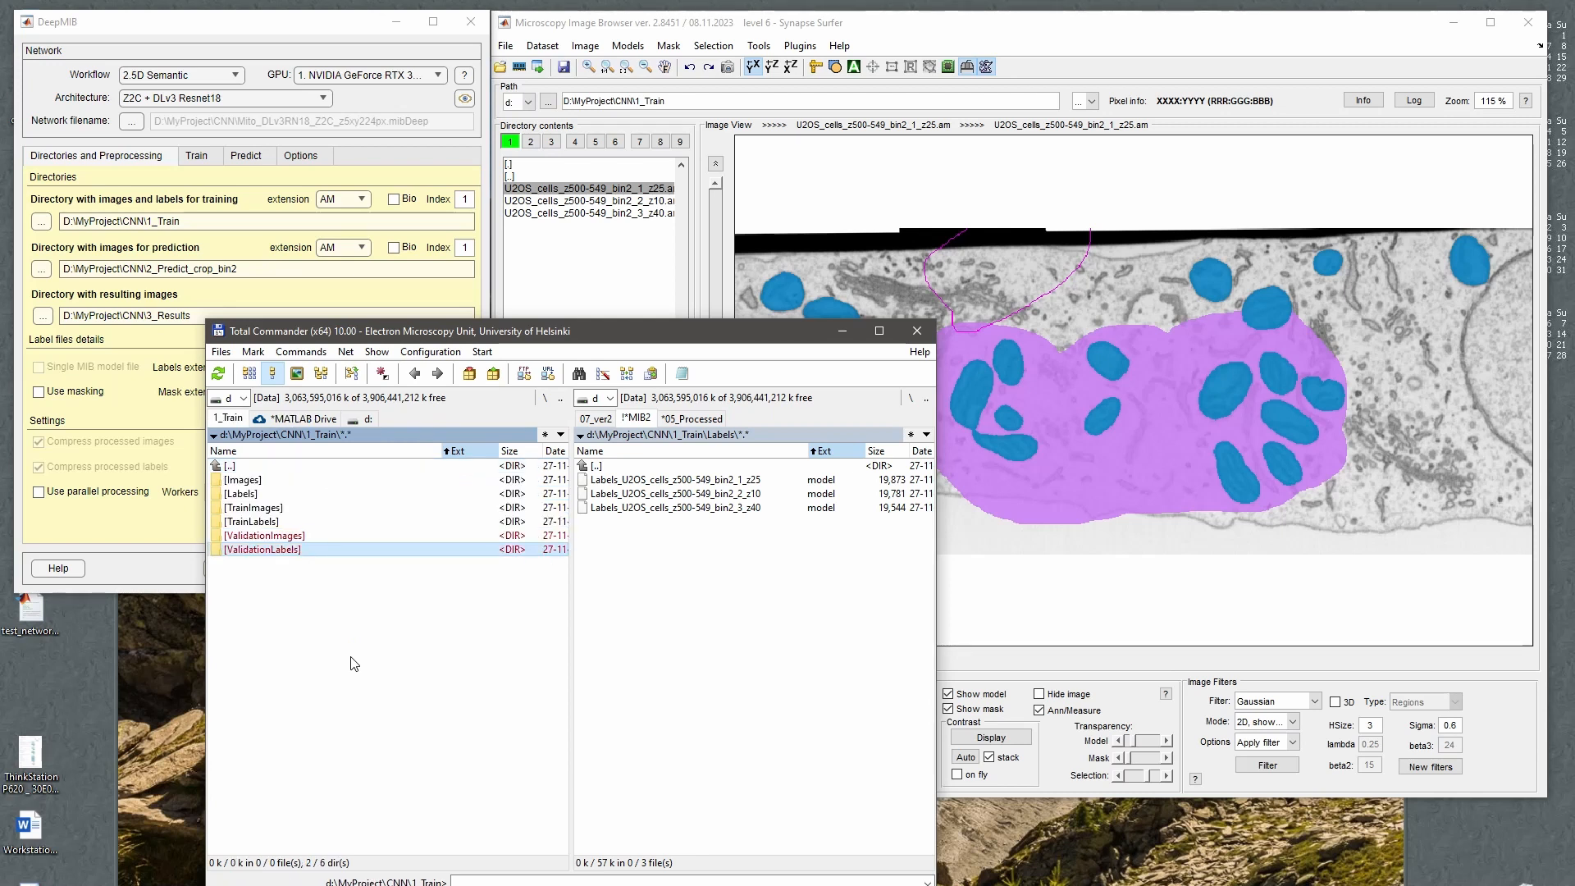
key(Up)
key(Up)
key(Up)
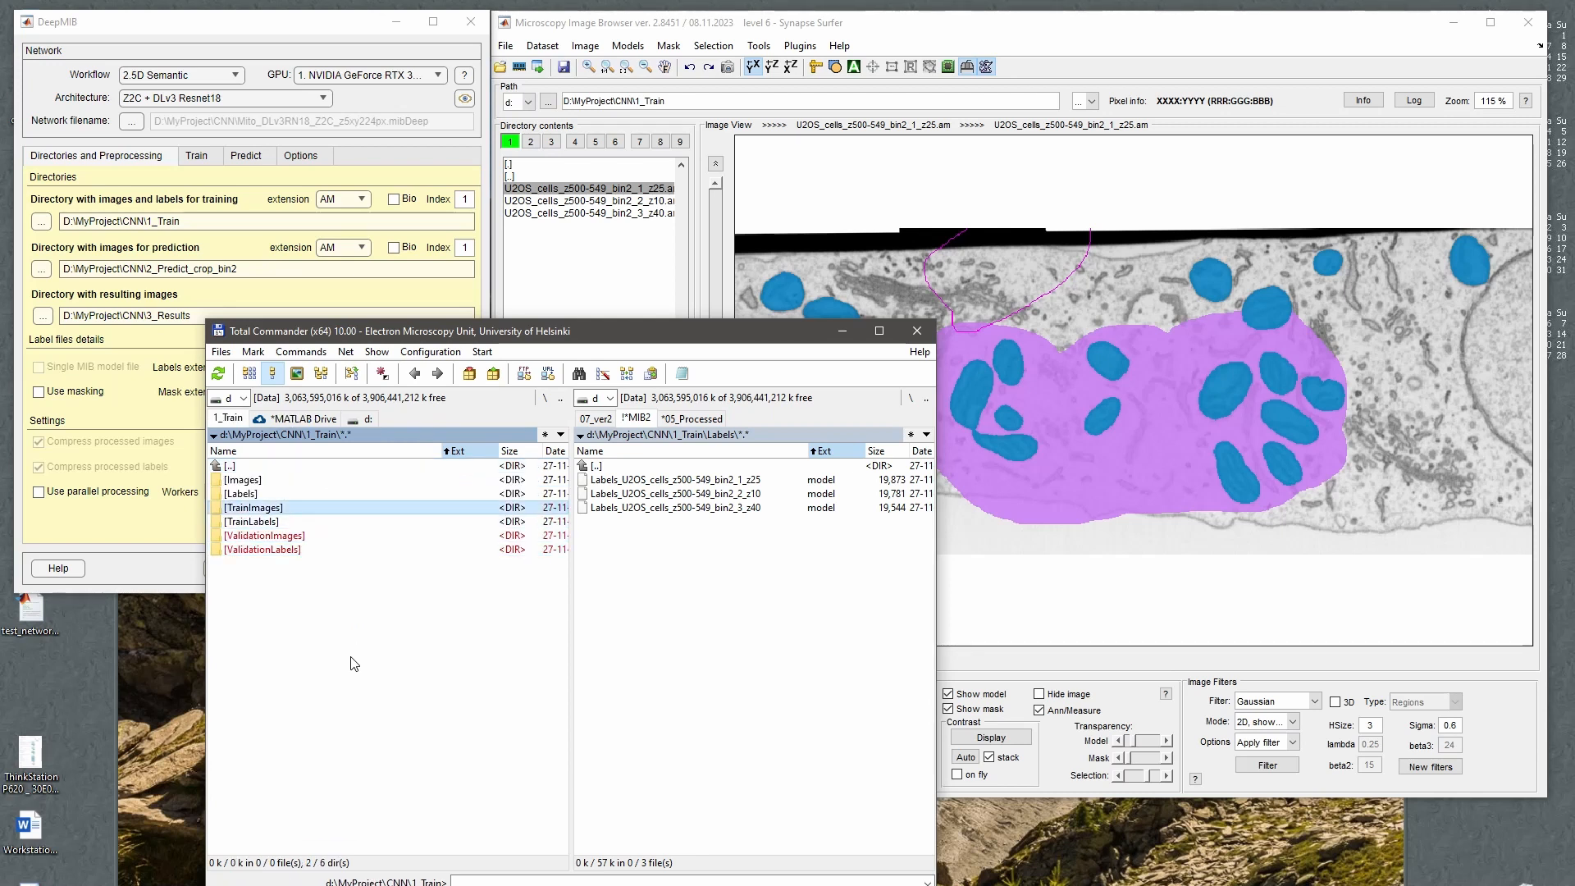
key(Return)
key(BackSpace)
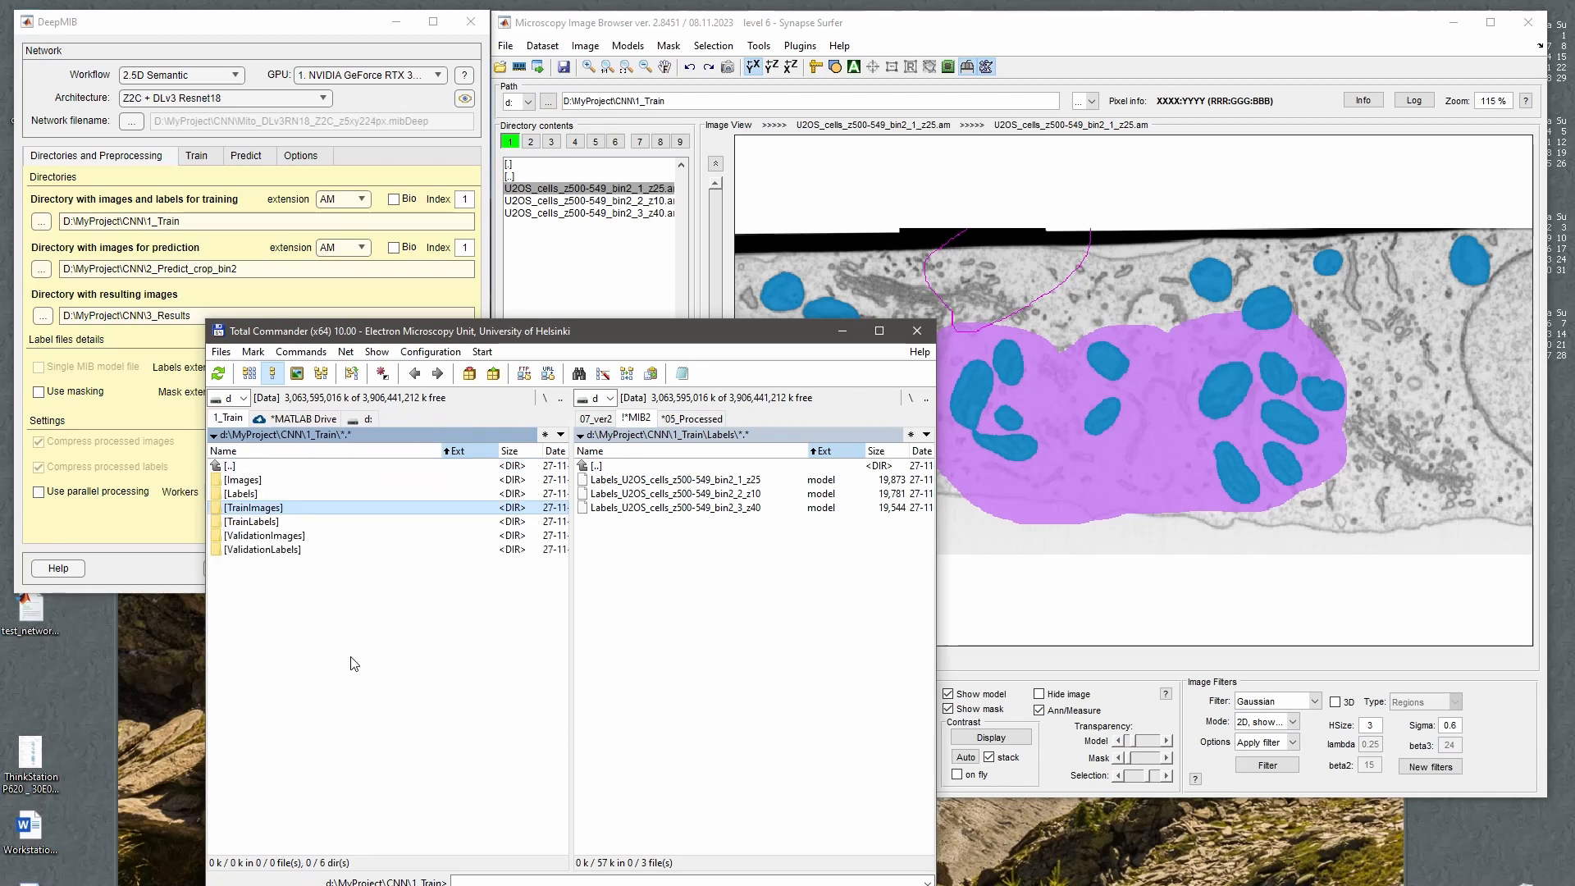
Compare the training and validation folders in 1_Train again, finishing with the contents of ValidationImages.
key(Down)
key(Up)
key(shift+Down)
key(shift+Down)
key(Up)
key(Up)
key(Return)
key(BackSpace)
key(Down)
key(Down)
key(Return)
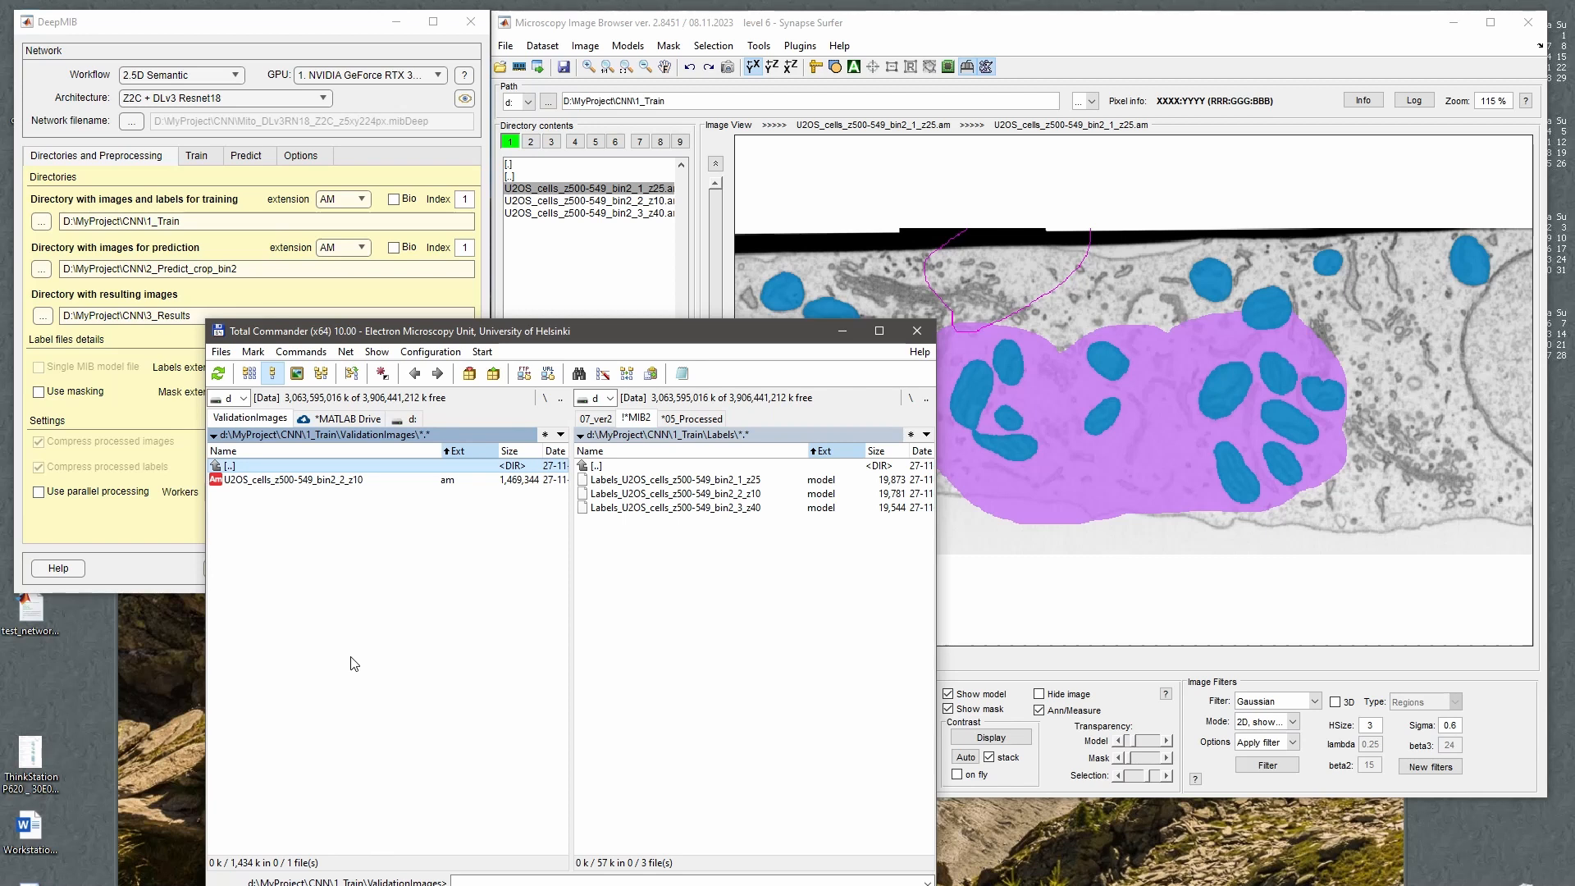
click(171, 449)
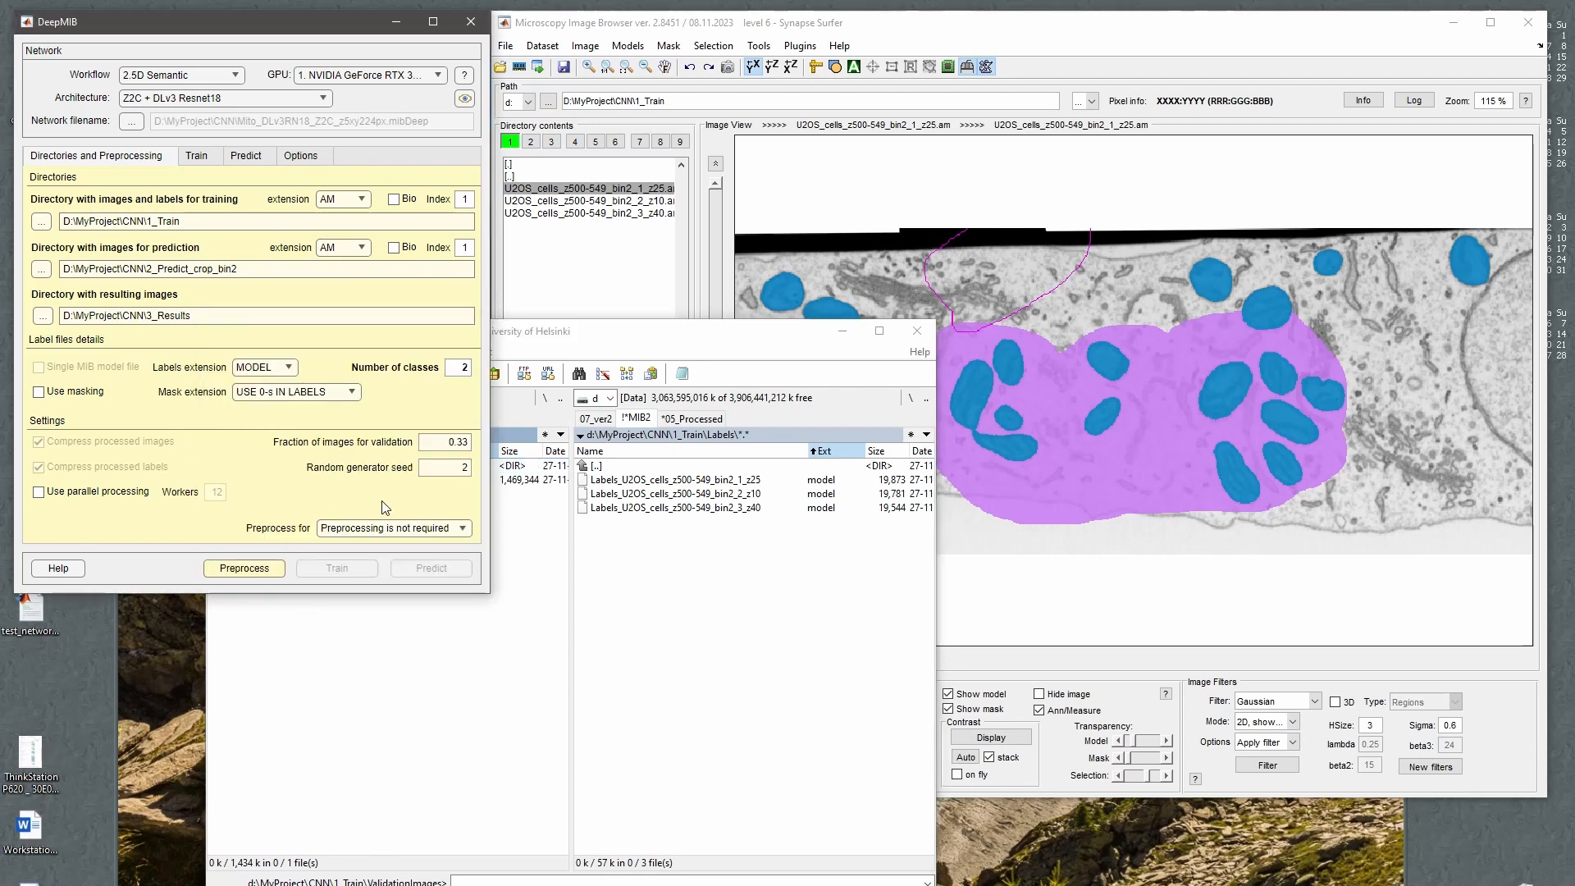
Delete the TrainImages, TrainLabels, ValidationImages and ValidationLabels folders from 1_Train, including all their files.
click(389, 657)
key(BackSpace)
key(Up)
key(Up)
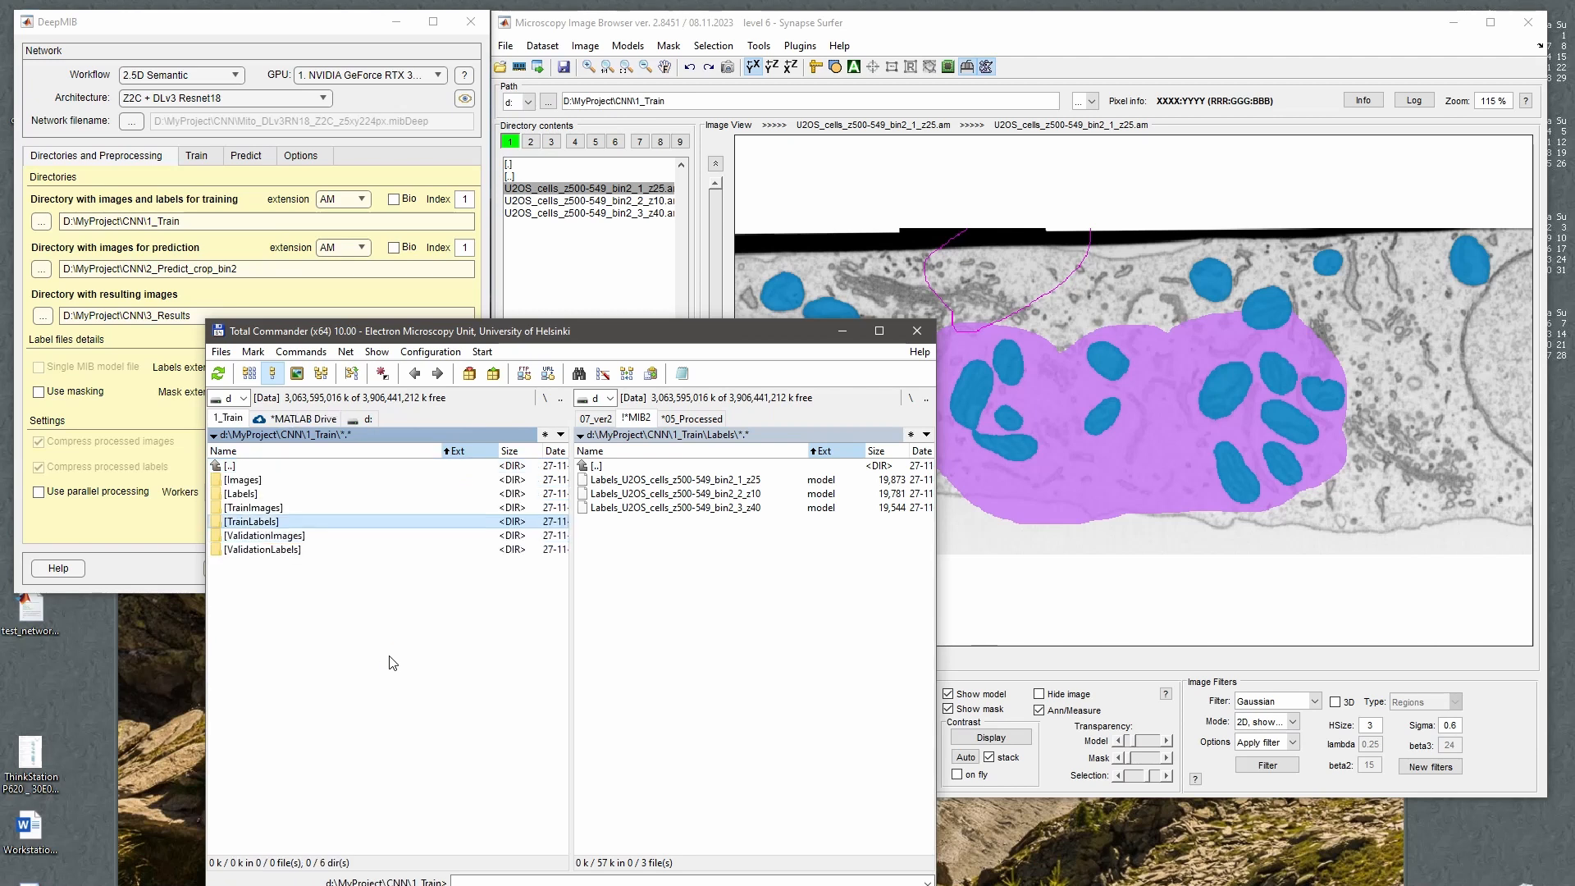
key(Down)
key(Down)
key(Down)
key(Delete)
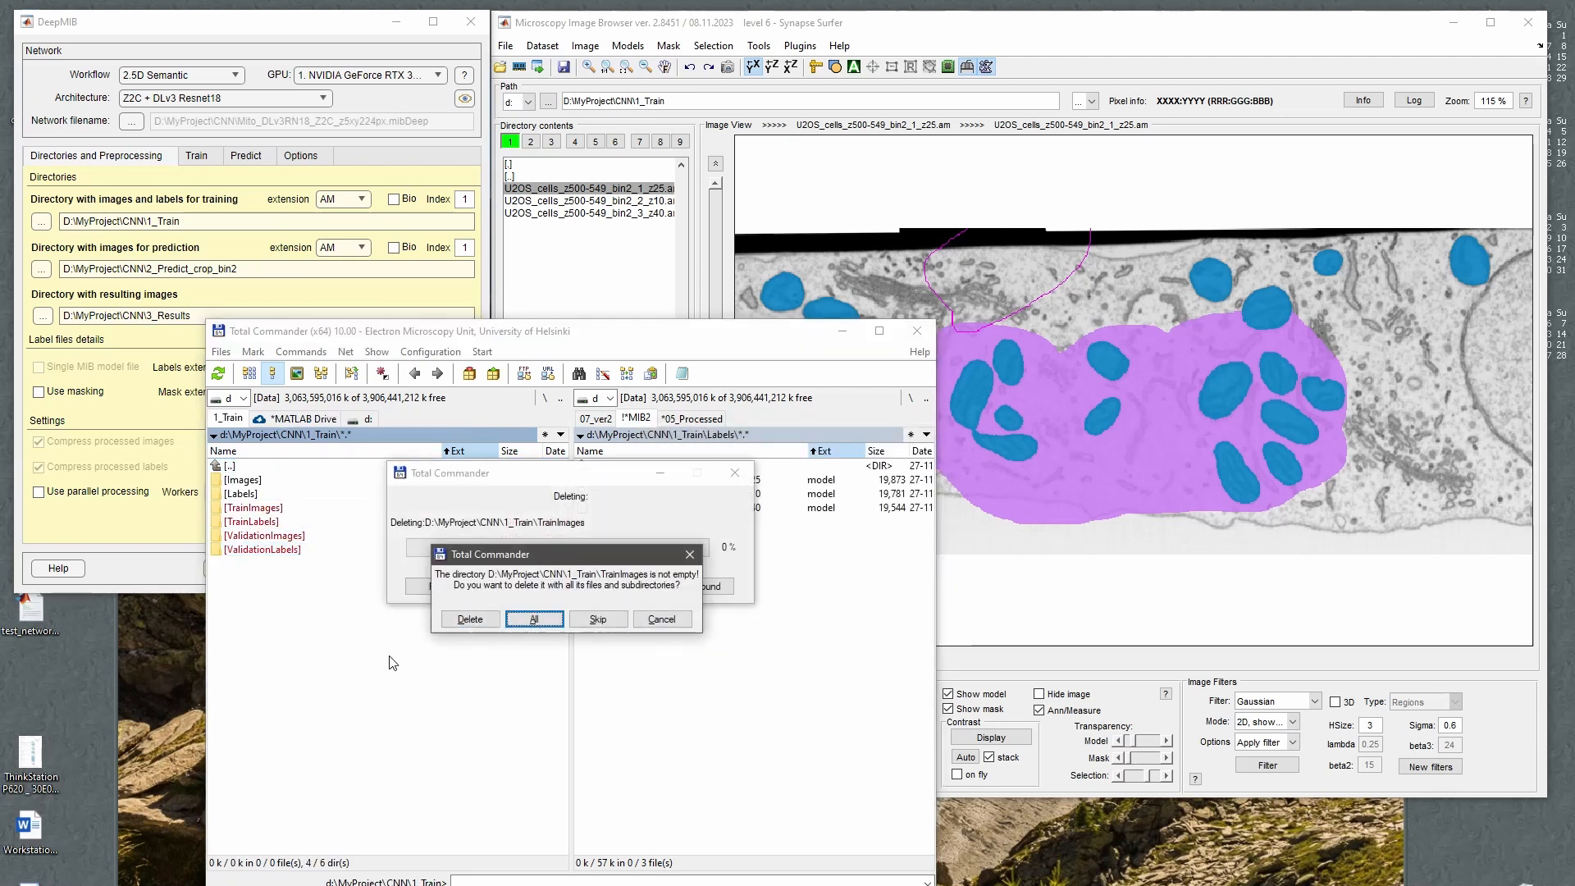
key(Return)
In DeepMIB, set the fraction of images for validation to 0.
click(133, 538)
double_click(457, 441)
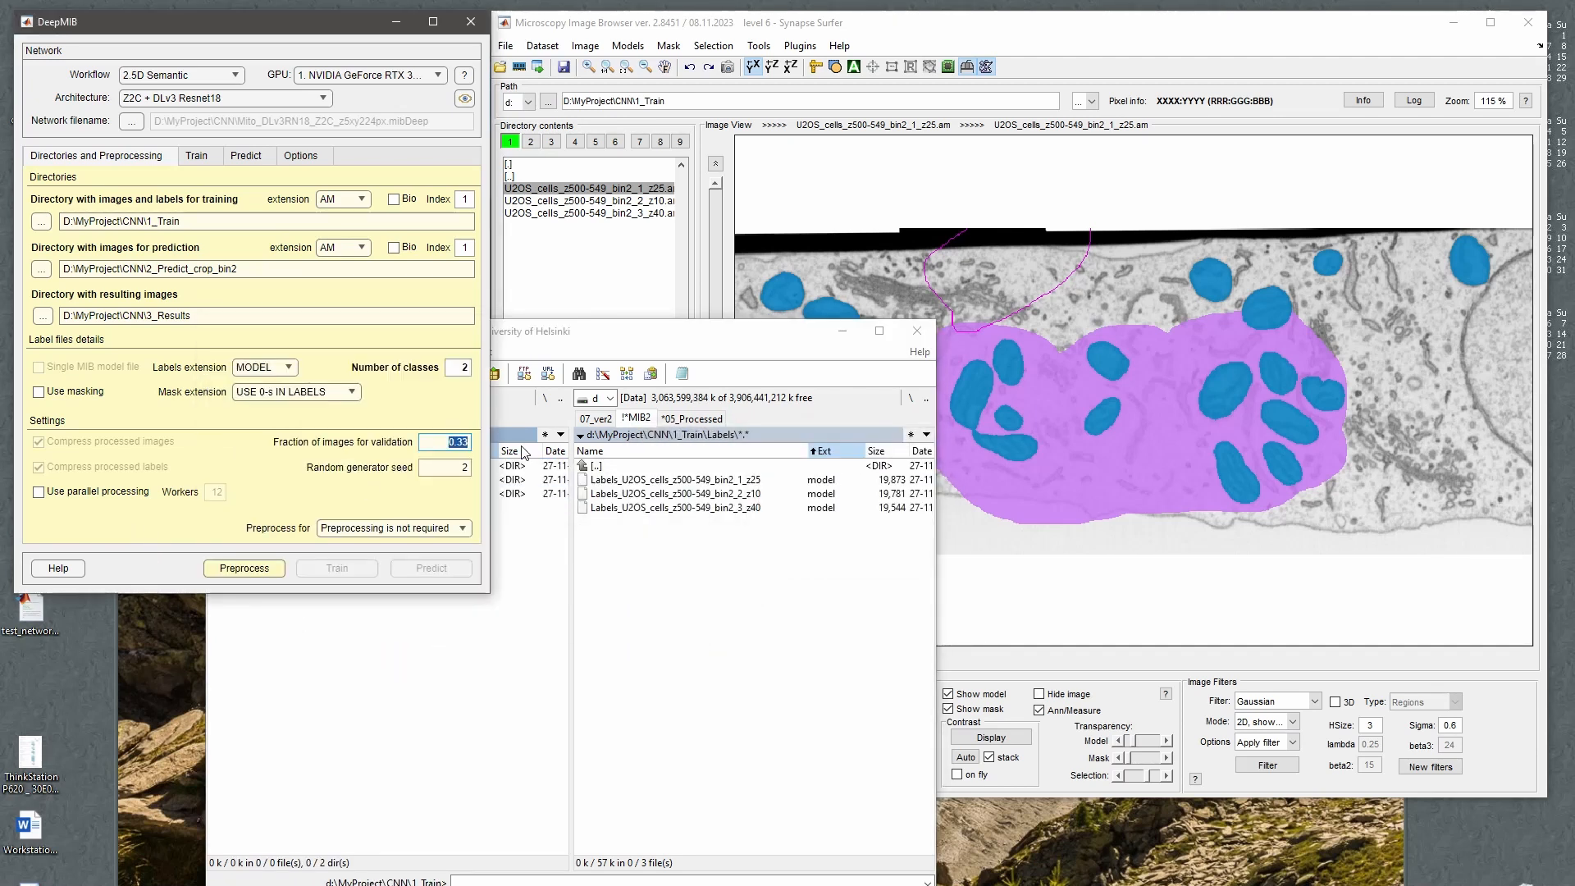
text(0)
key(Tab)
Preprocess by splitting the files in 1_Train for training/validation, using split and copy.
click(257, 574)
click(434, 531)
click(388, 511)
click(243, 568)
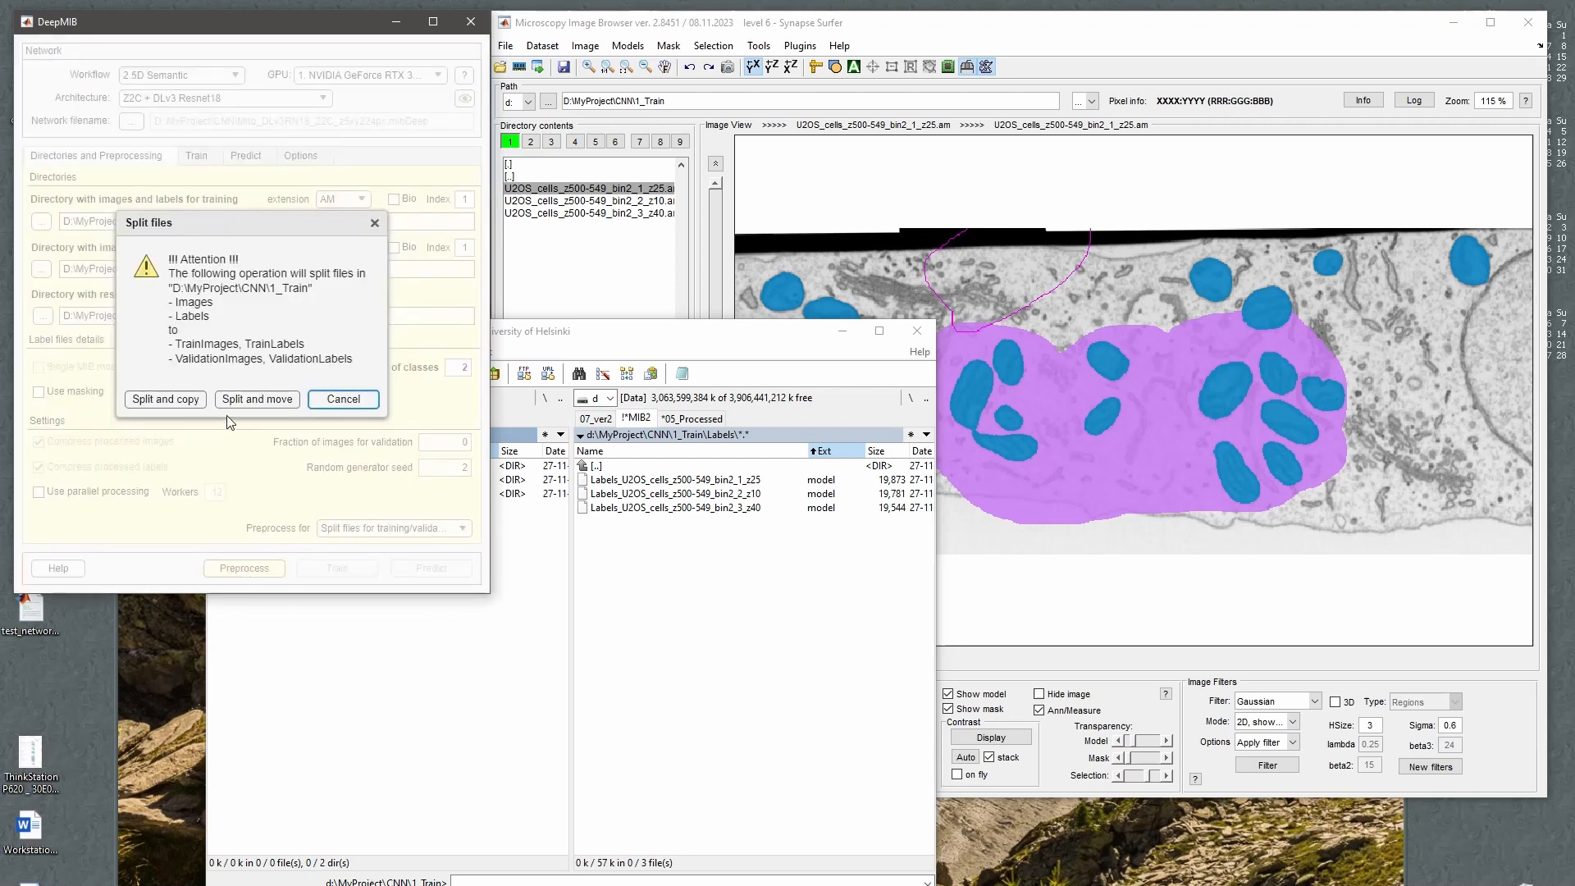
click(346, 674)
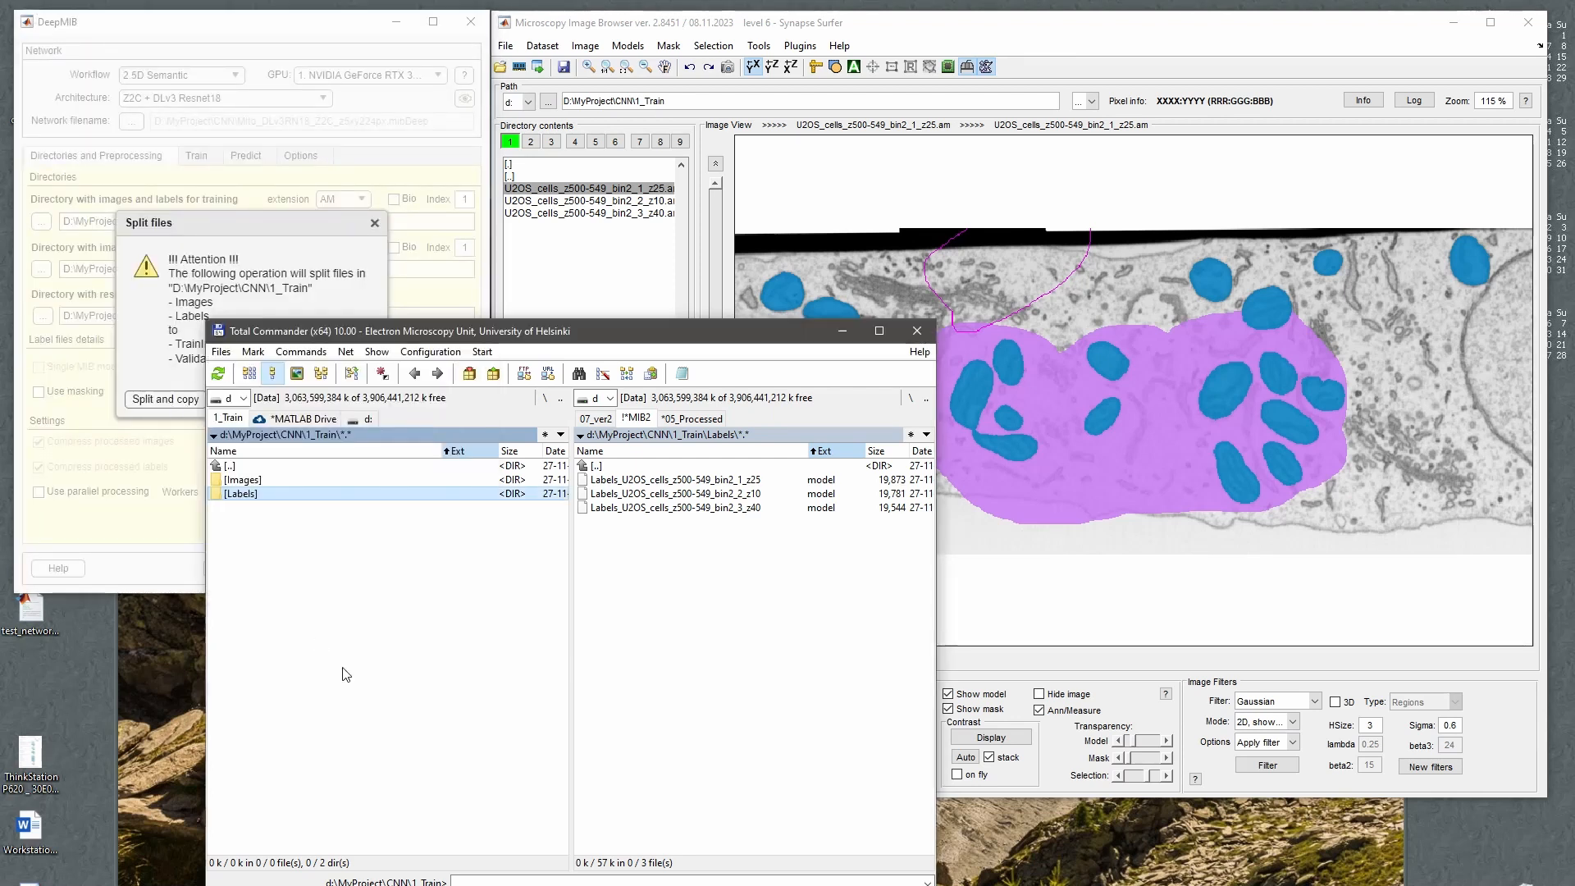
drag(548, 332, 860, 269)
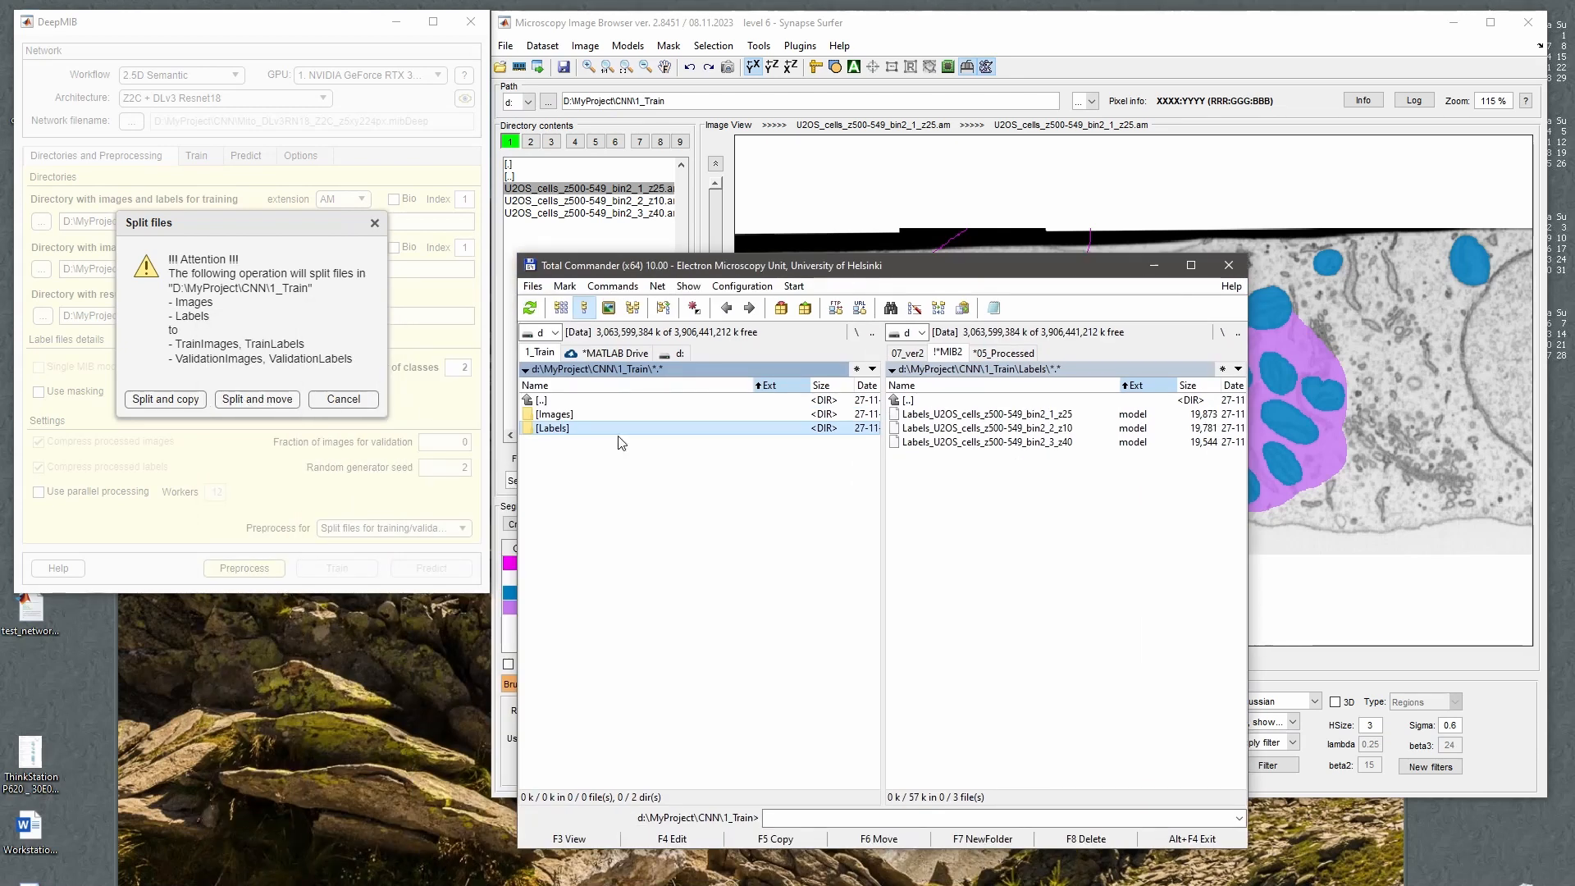
click(592, 416)
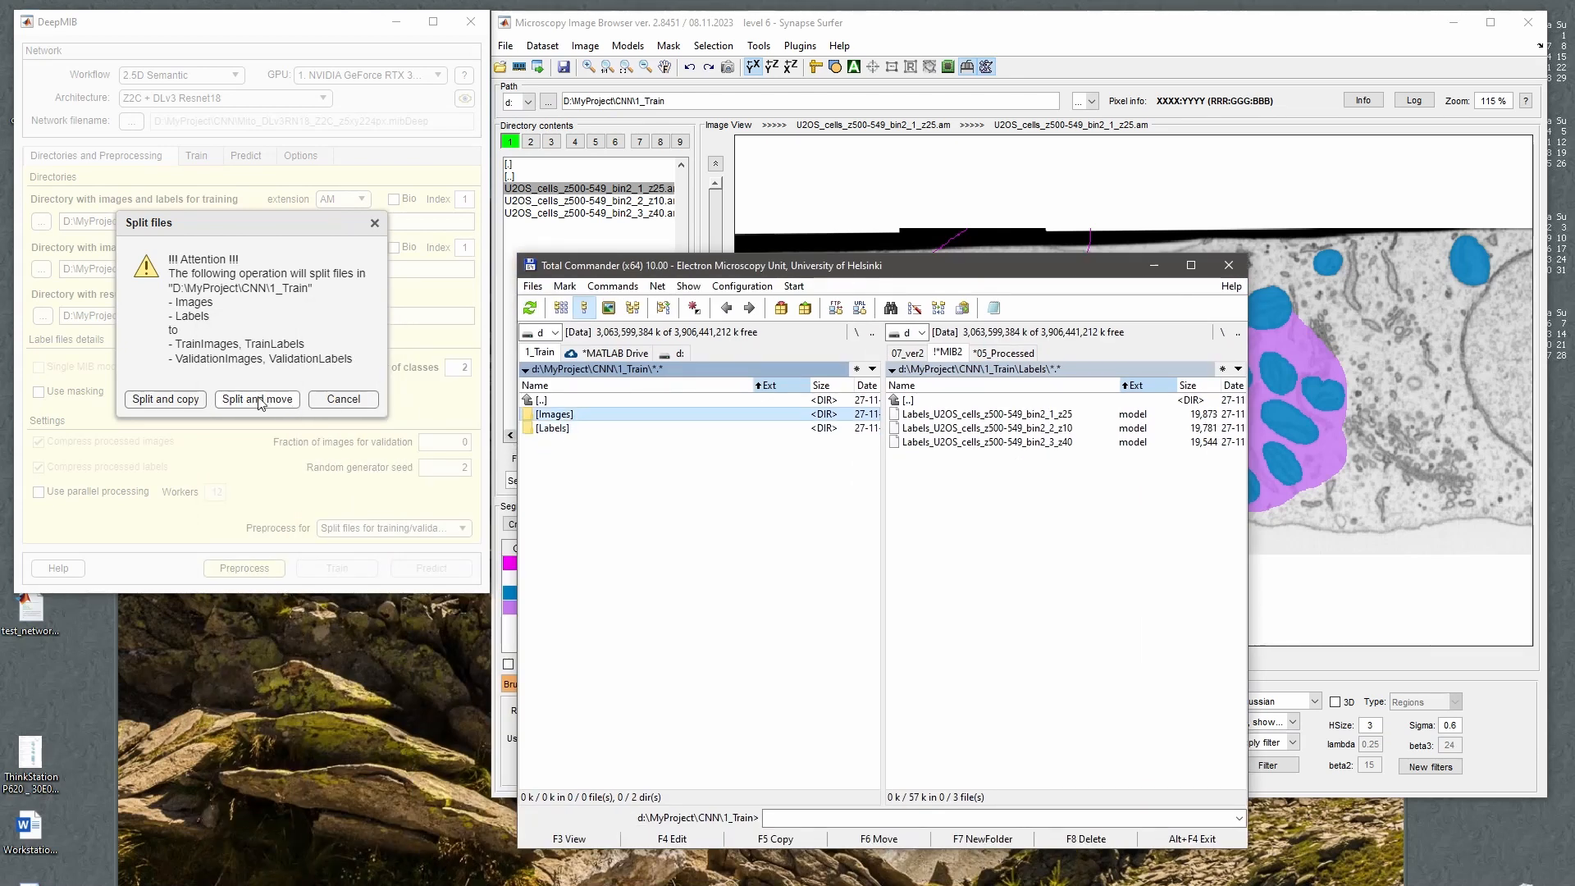
click(196, 399)
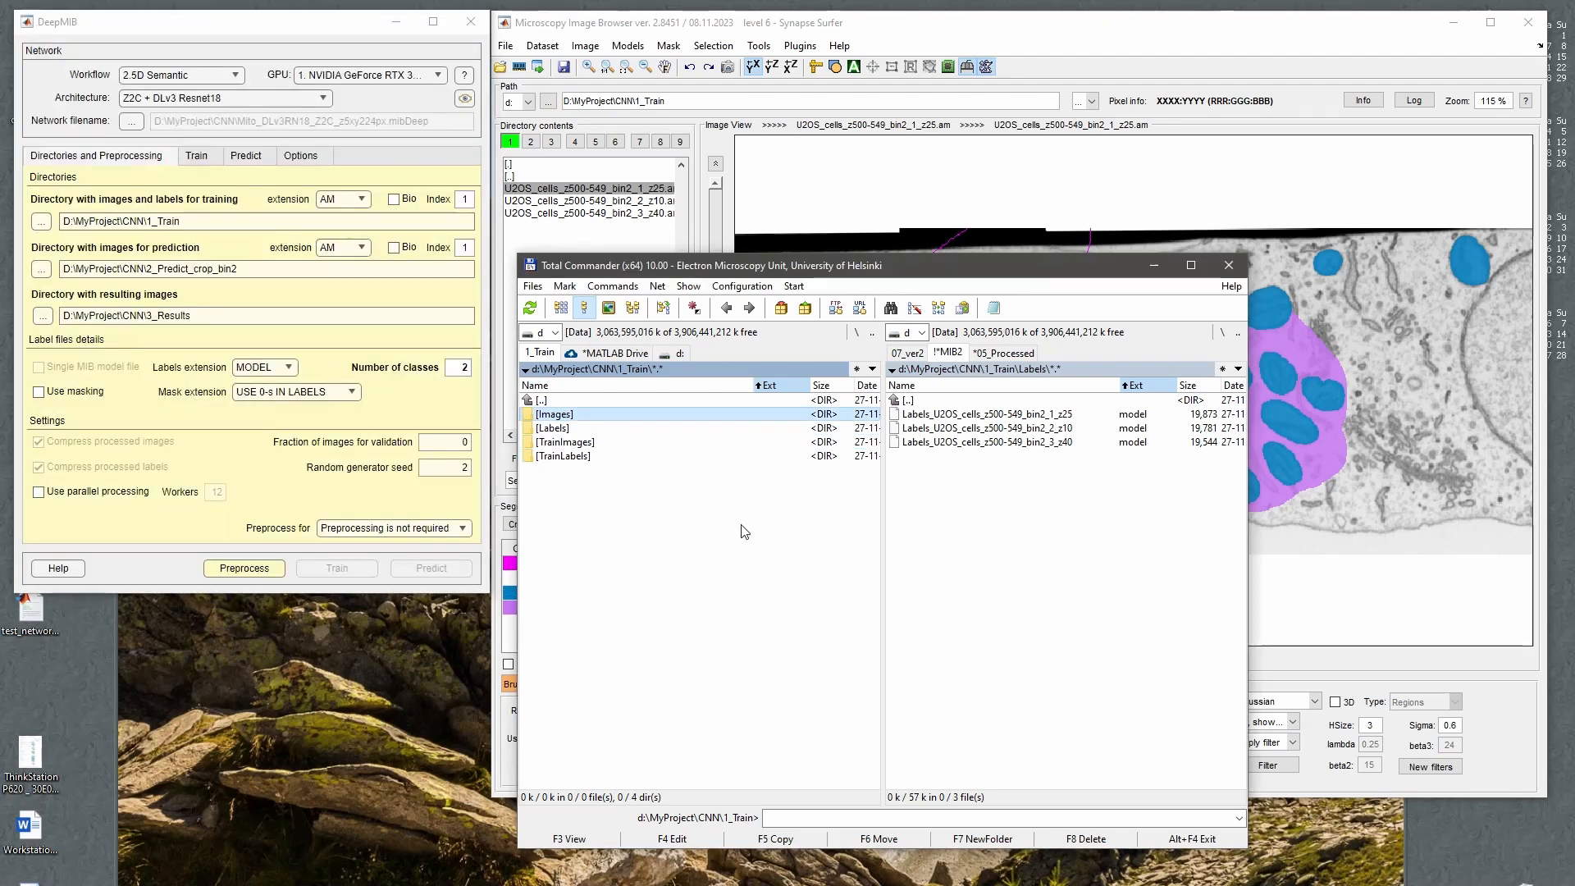
In Total Commander, compare the contents of the Images and TrainImages folders in 1_Train.
key(Down)
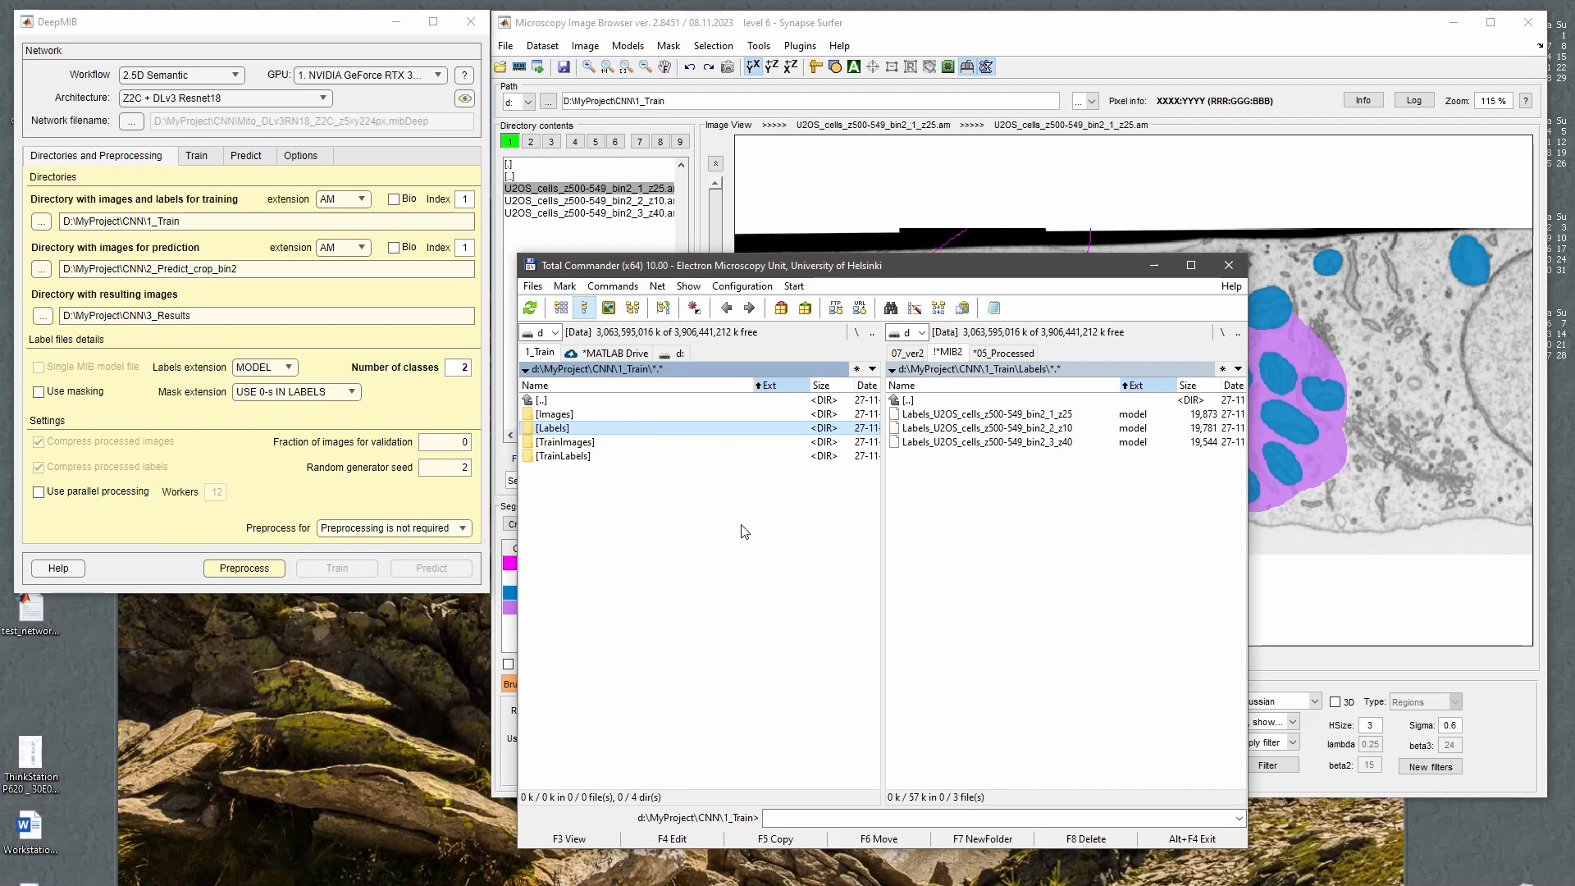
key(alt+F2)
key(Return)
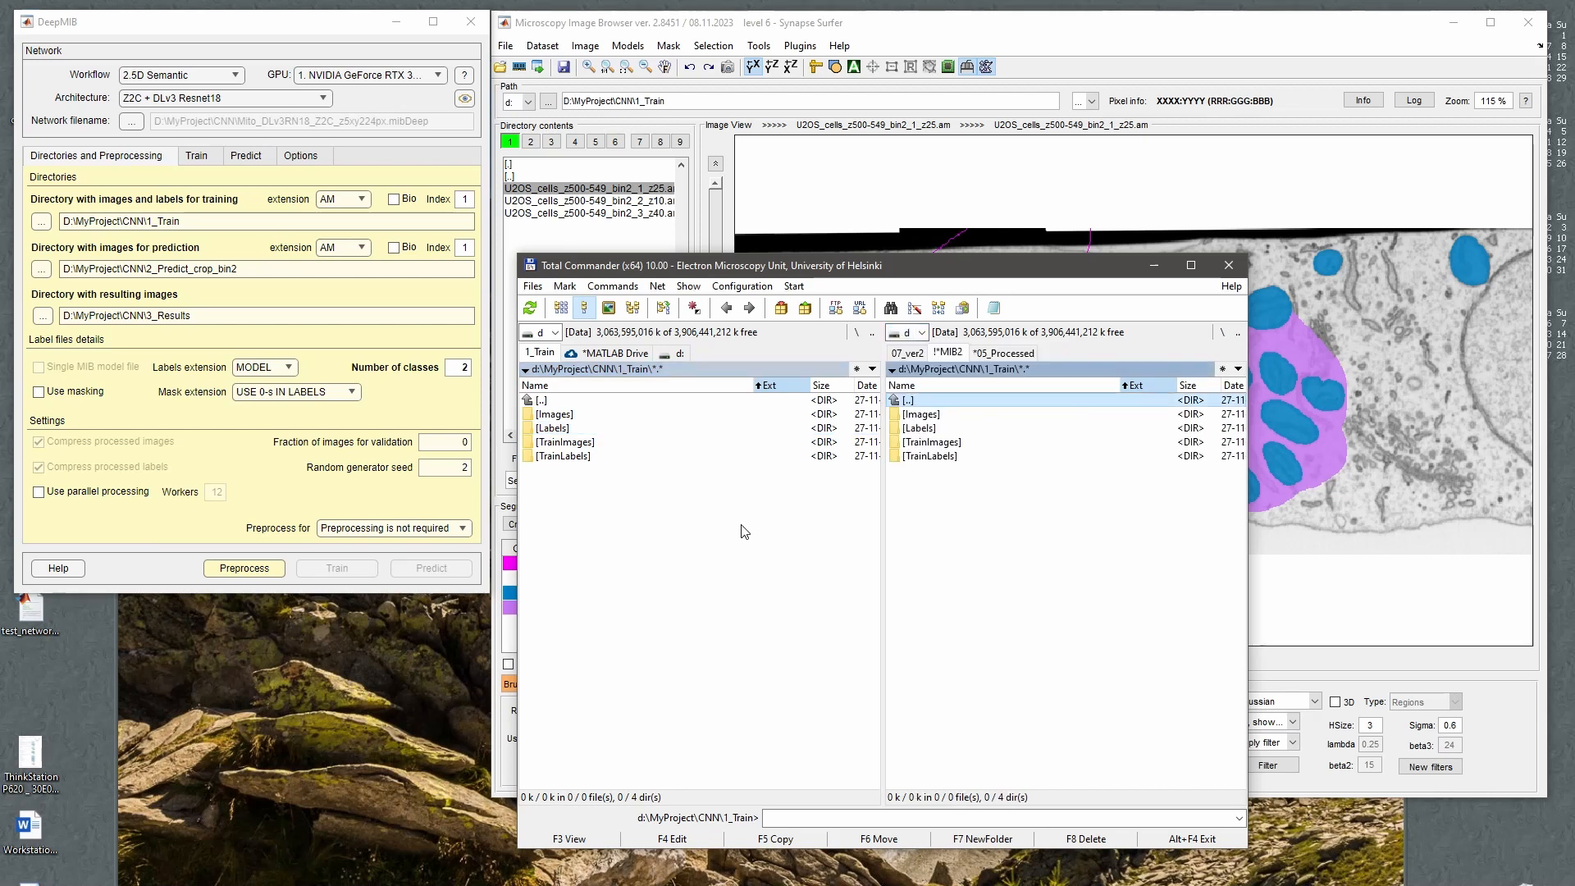
key(Tab)
key(Up)
key(Return)
key(Tab)
key(Down)
key(Down)
key(Down)
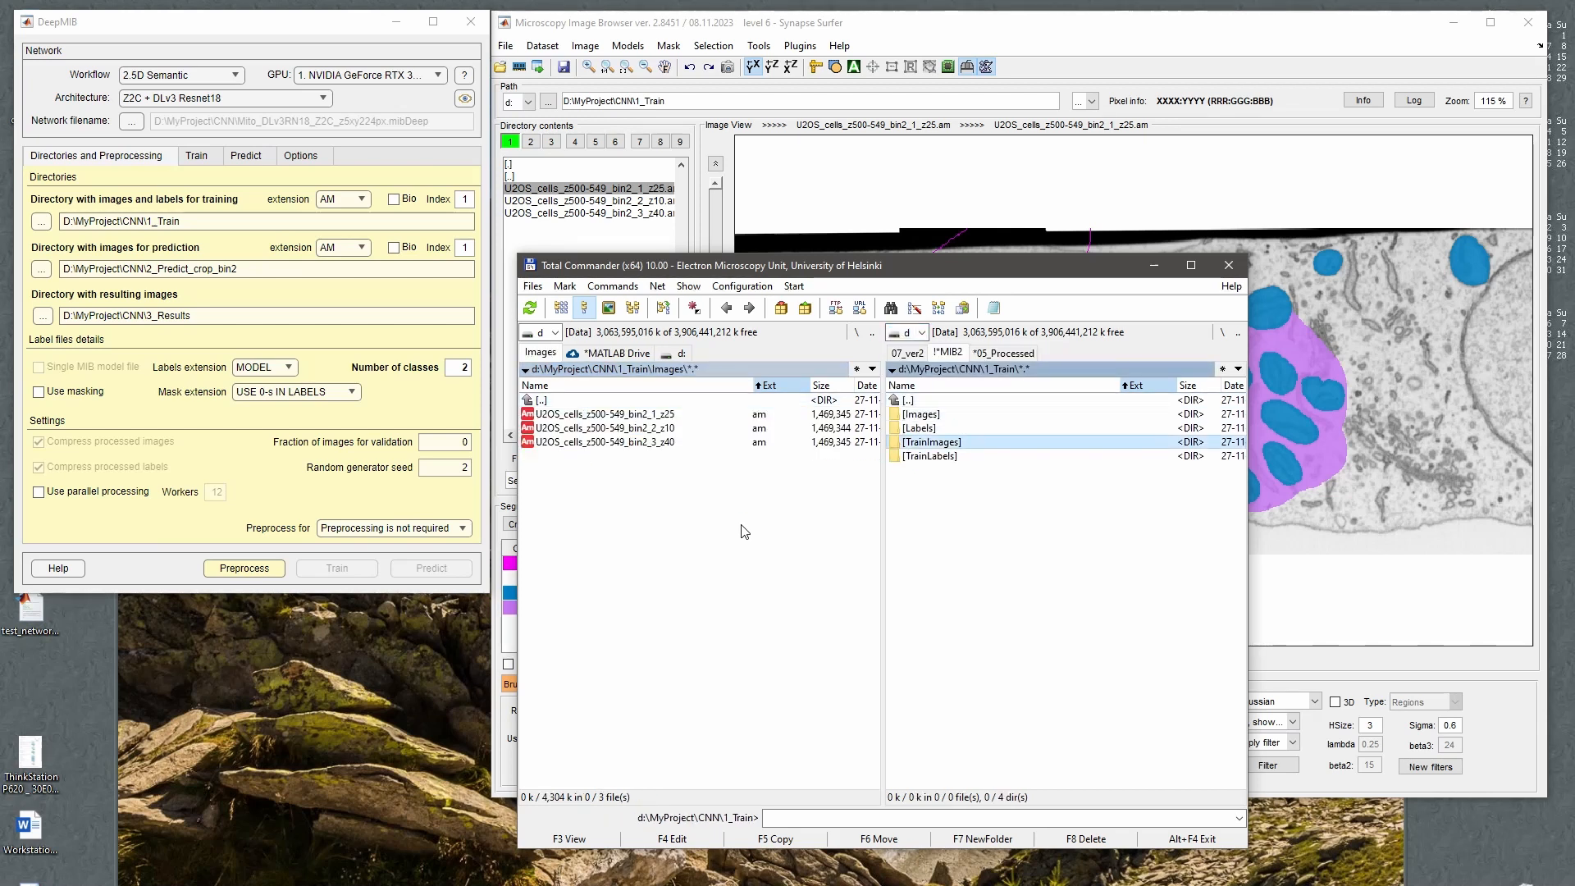
key(Return)
key(BackSpace)
key(BackSpace)
Compare the contents of the Labels and TrainLabels folders in 1_Train, and leave both folders.
key(Down)
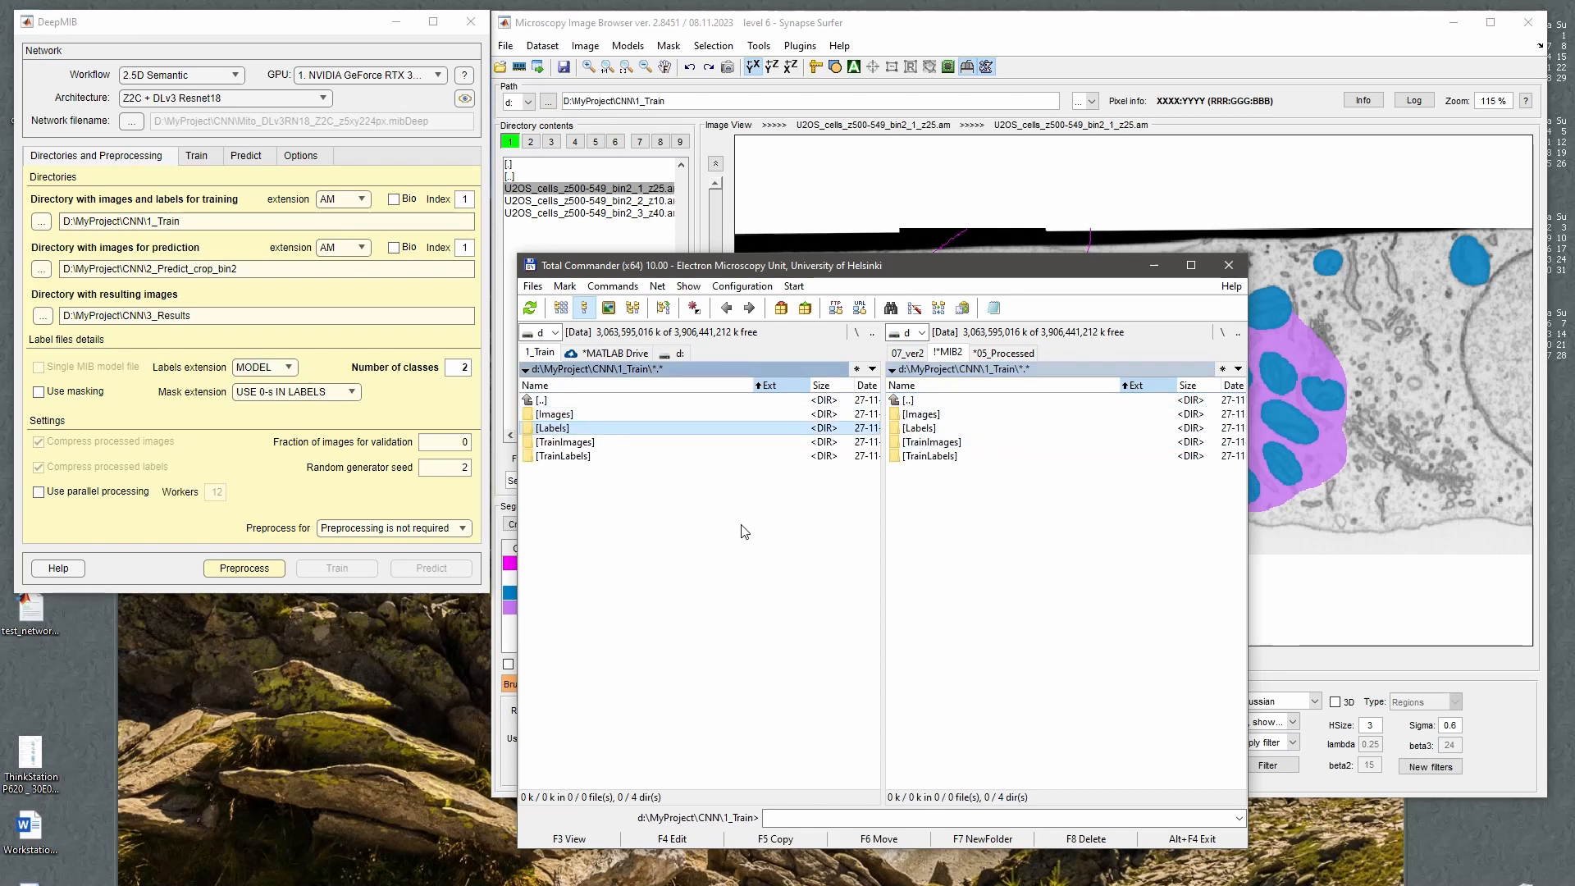
key(Return)
key(Tab)
key(Down)
key(Down)
key(Down)
key(Down)
key(Return)
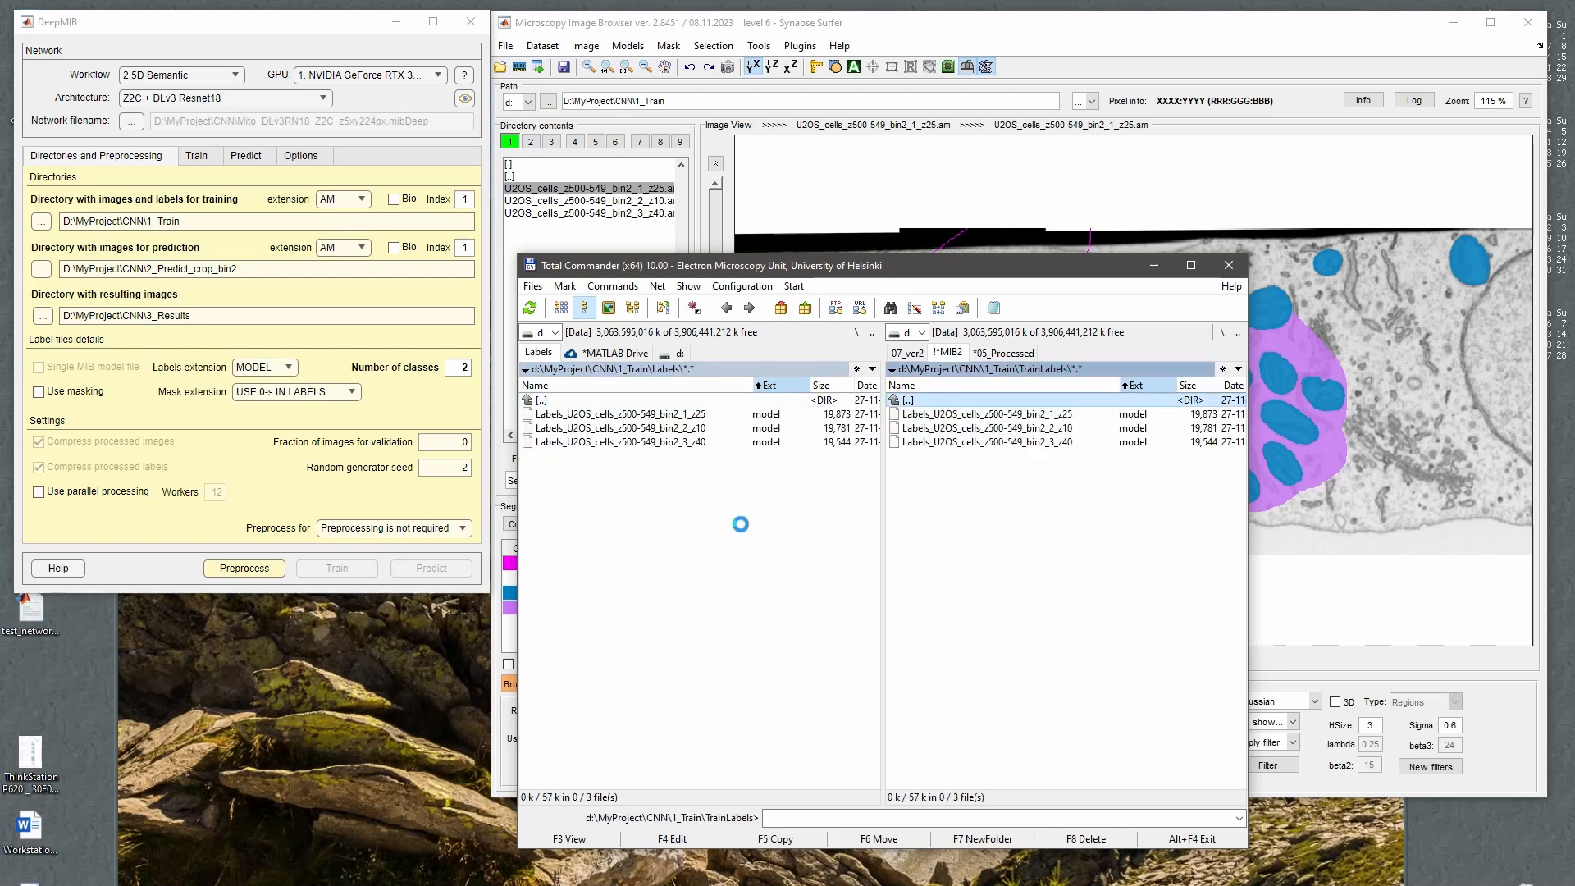
key(BackSpace)
key(Tab)
key(BackSpace)
In DeepMIB's training settings, set the input patch size to 224 224 5 1.
click(200, 235)
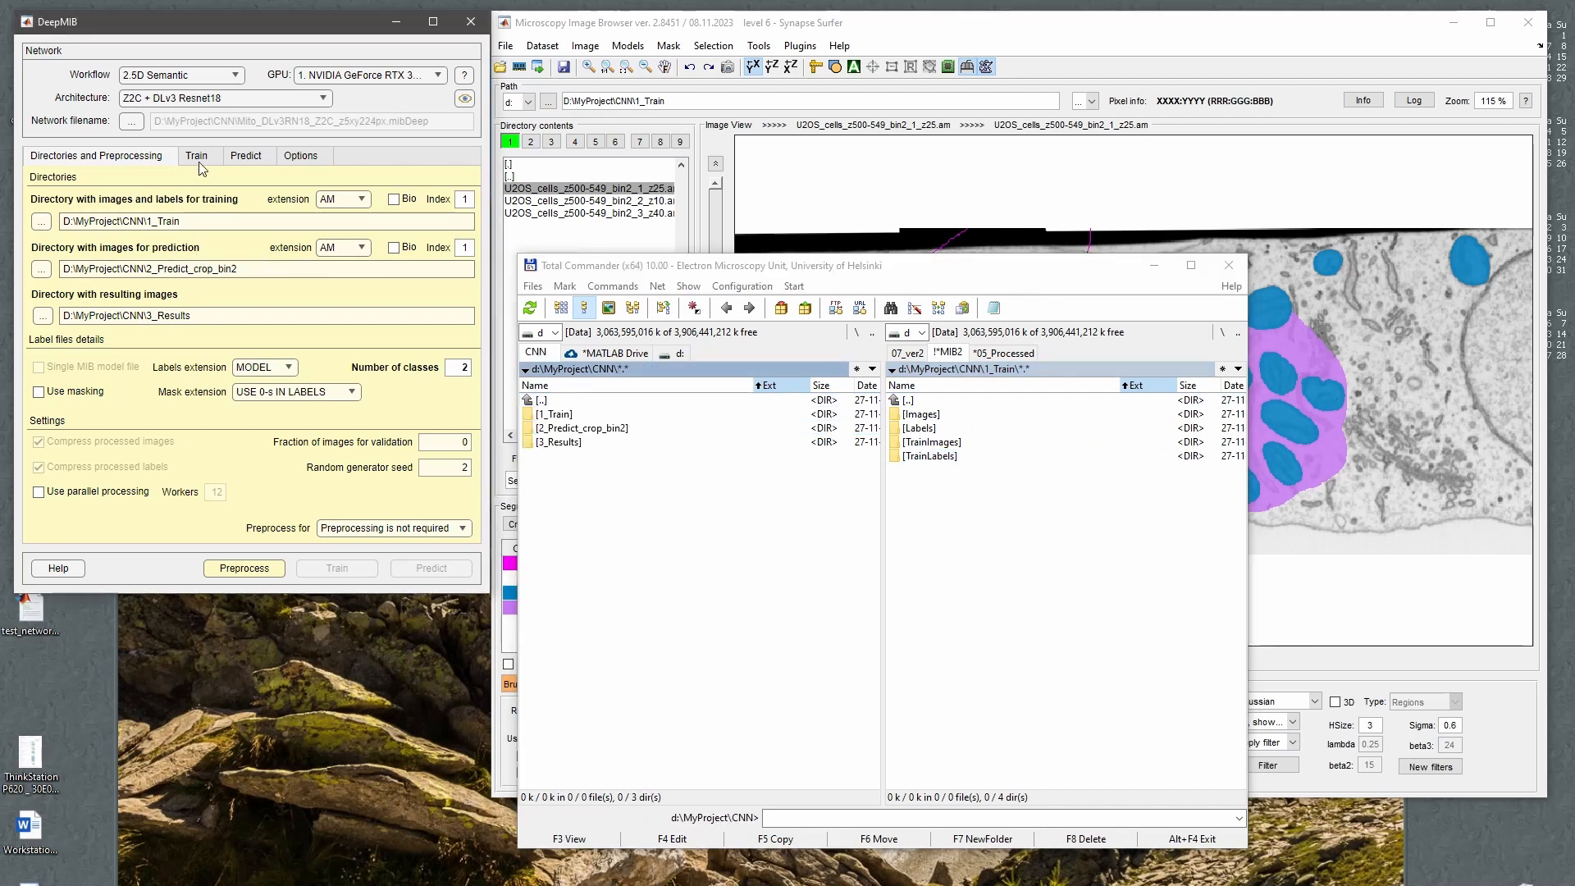
click(197, 157)
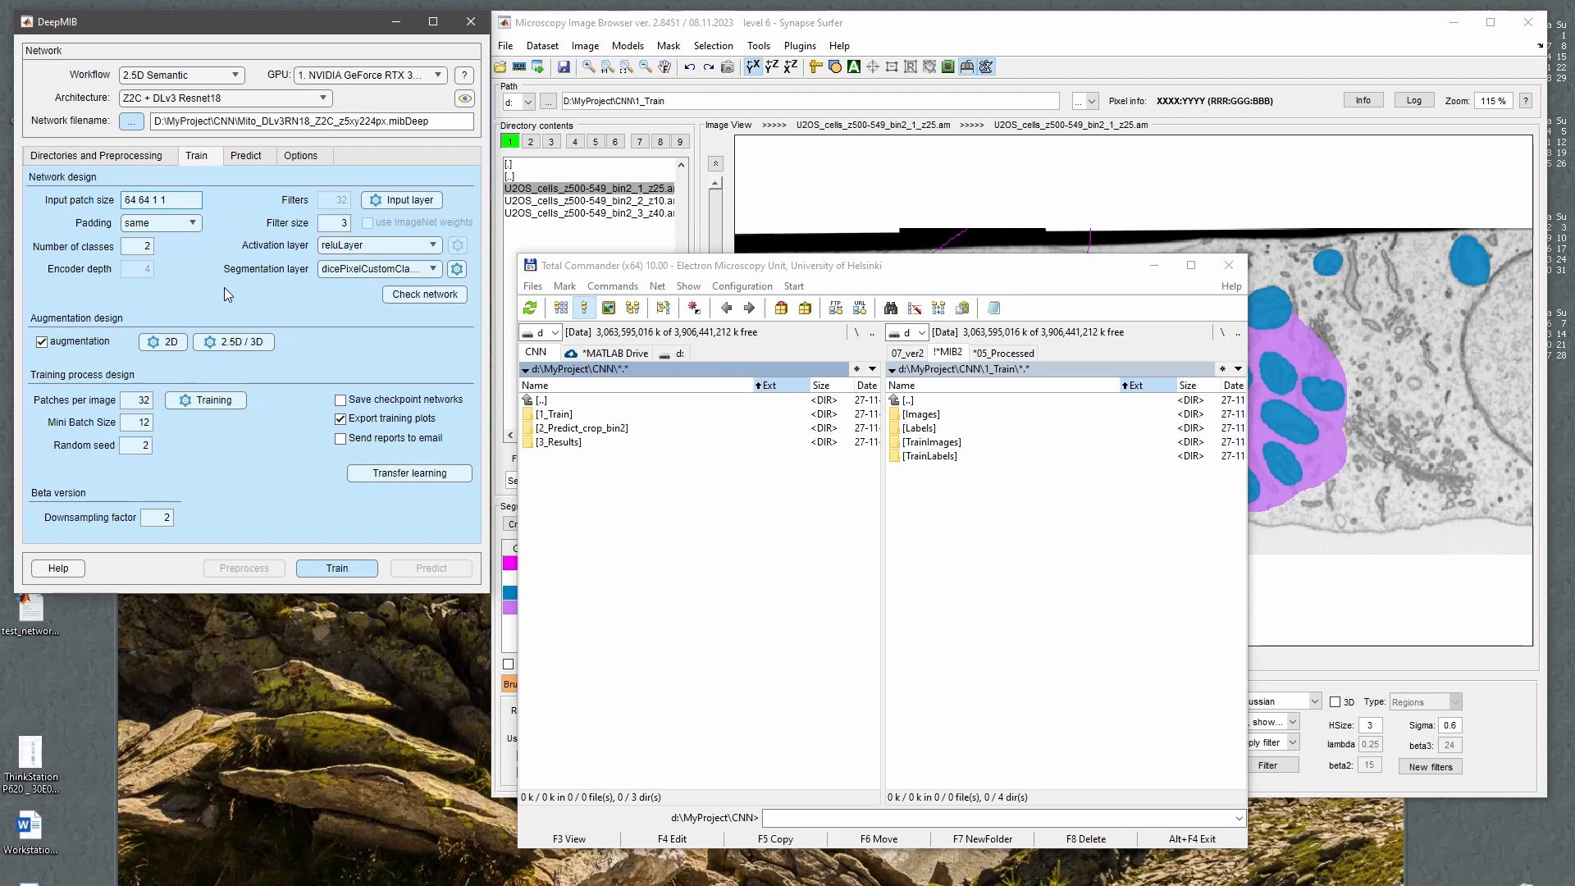
drag(340, 120, 383, 119)
click(349, 123)
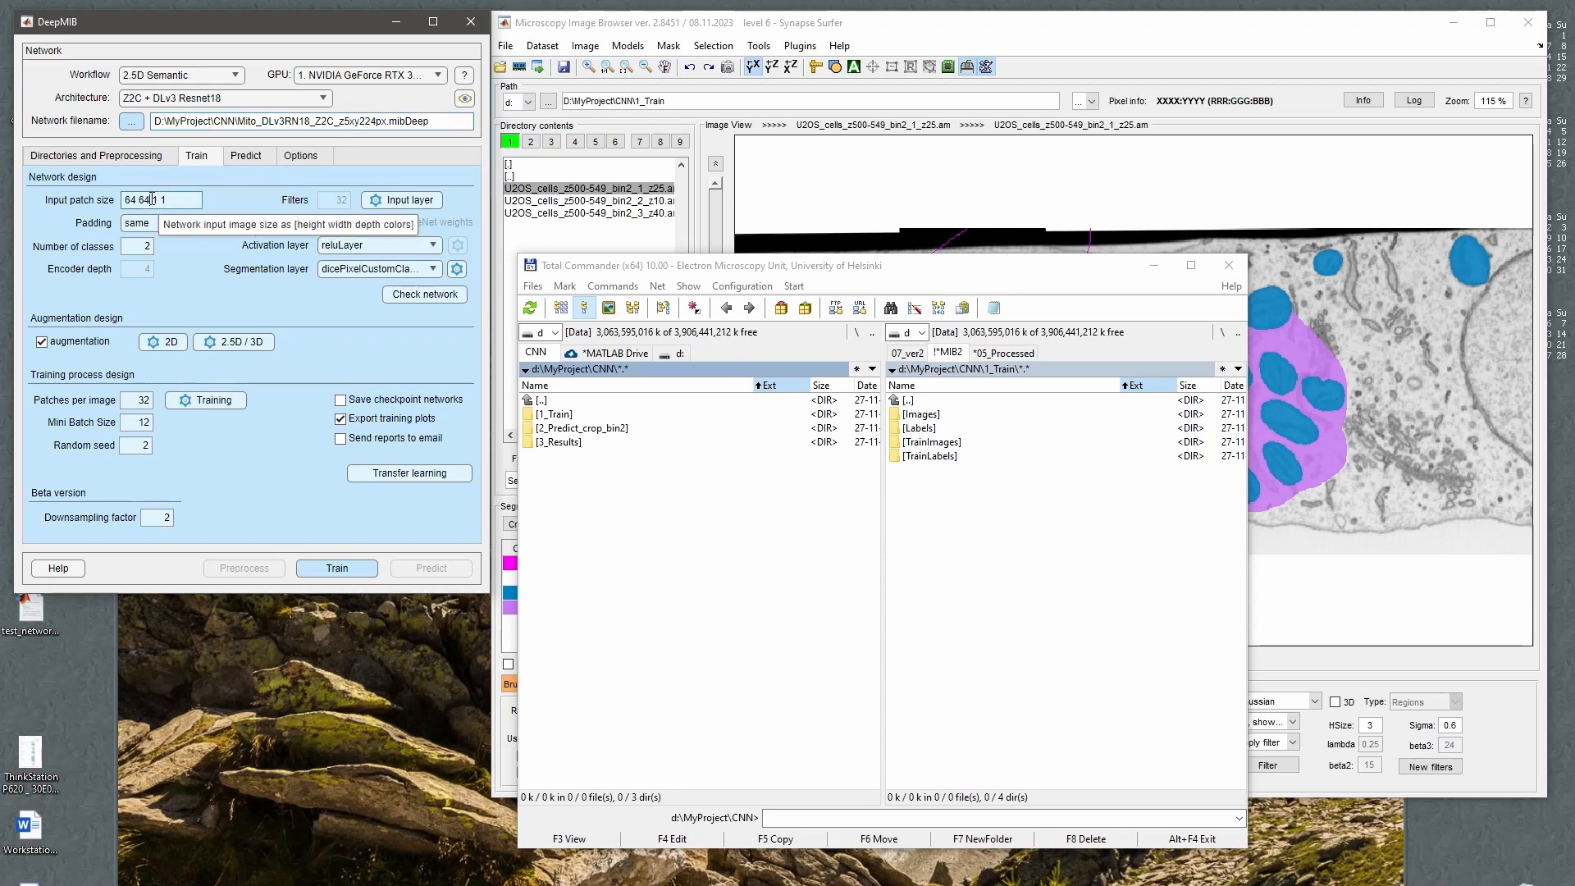
key(shift+Home)
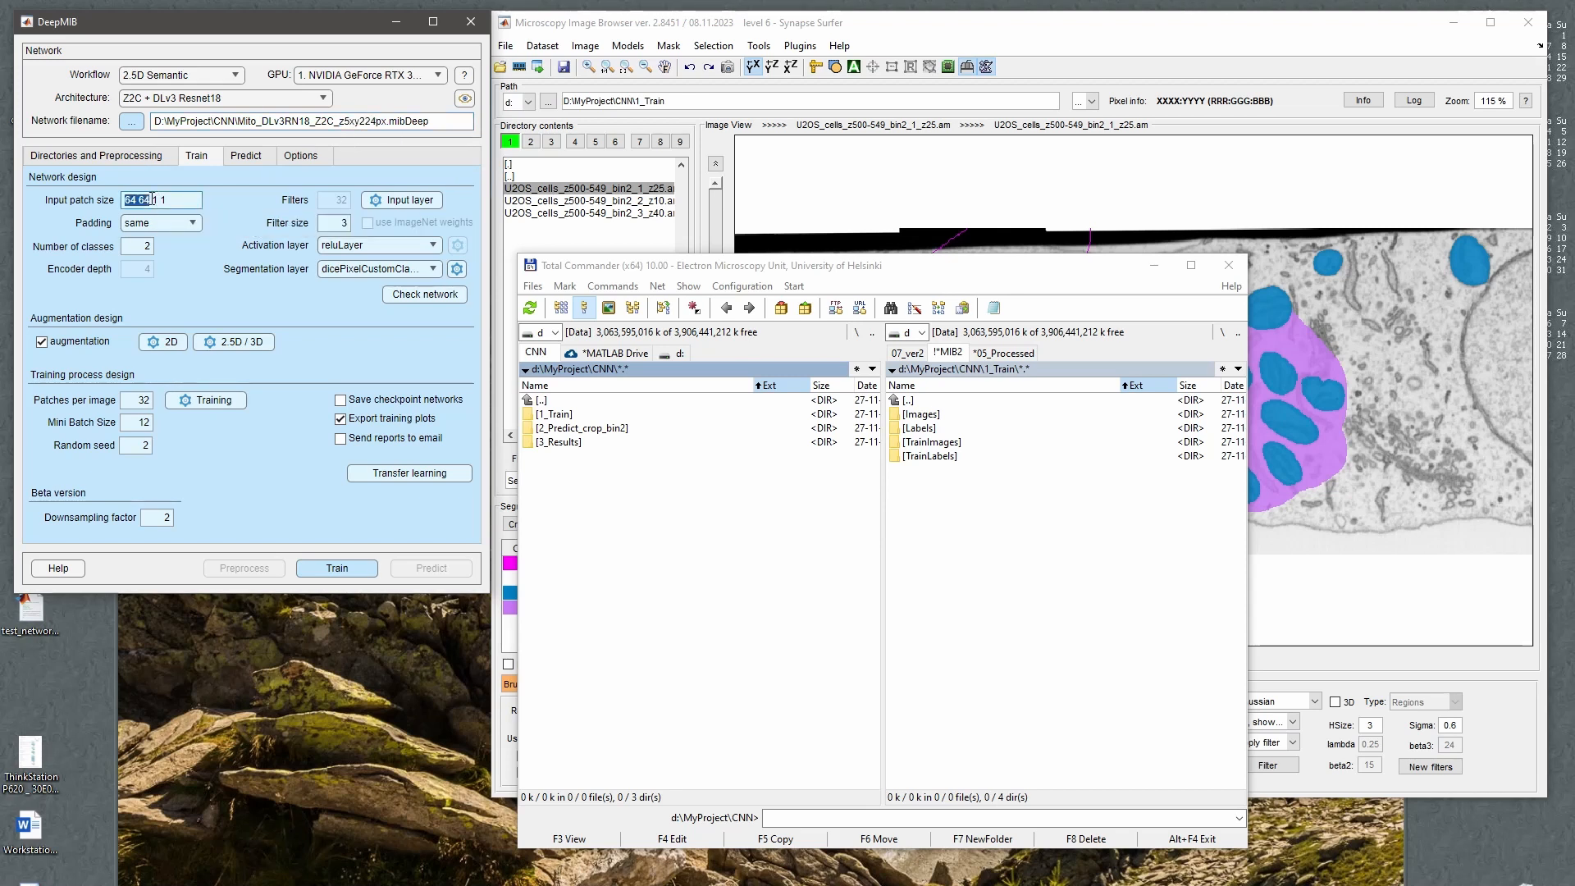
text(224 22)
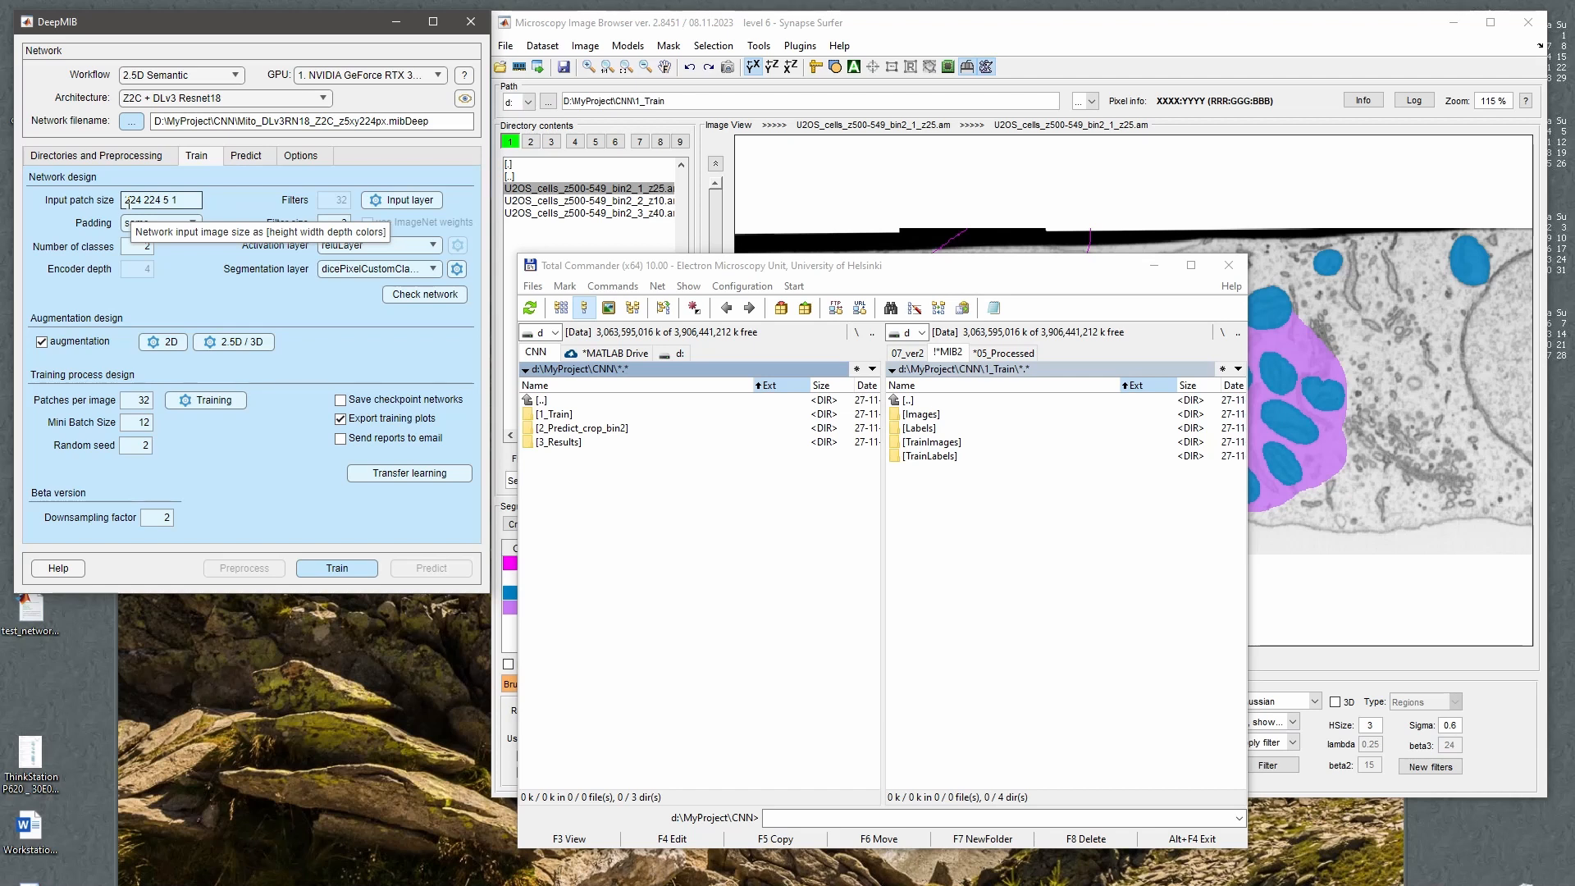
Look at the padding options, try valid padding for the network, and return it to same.
click(157, 222)
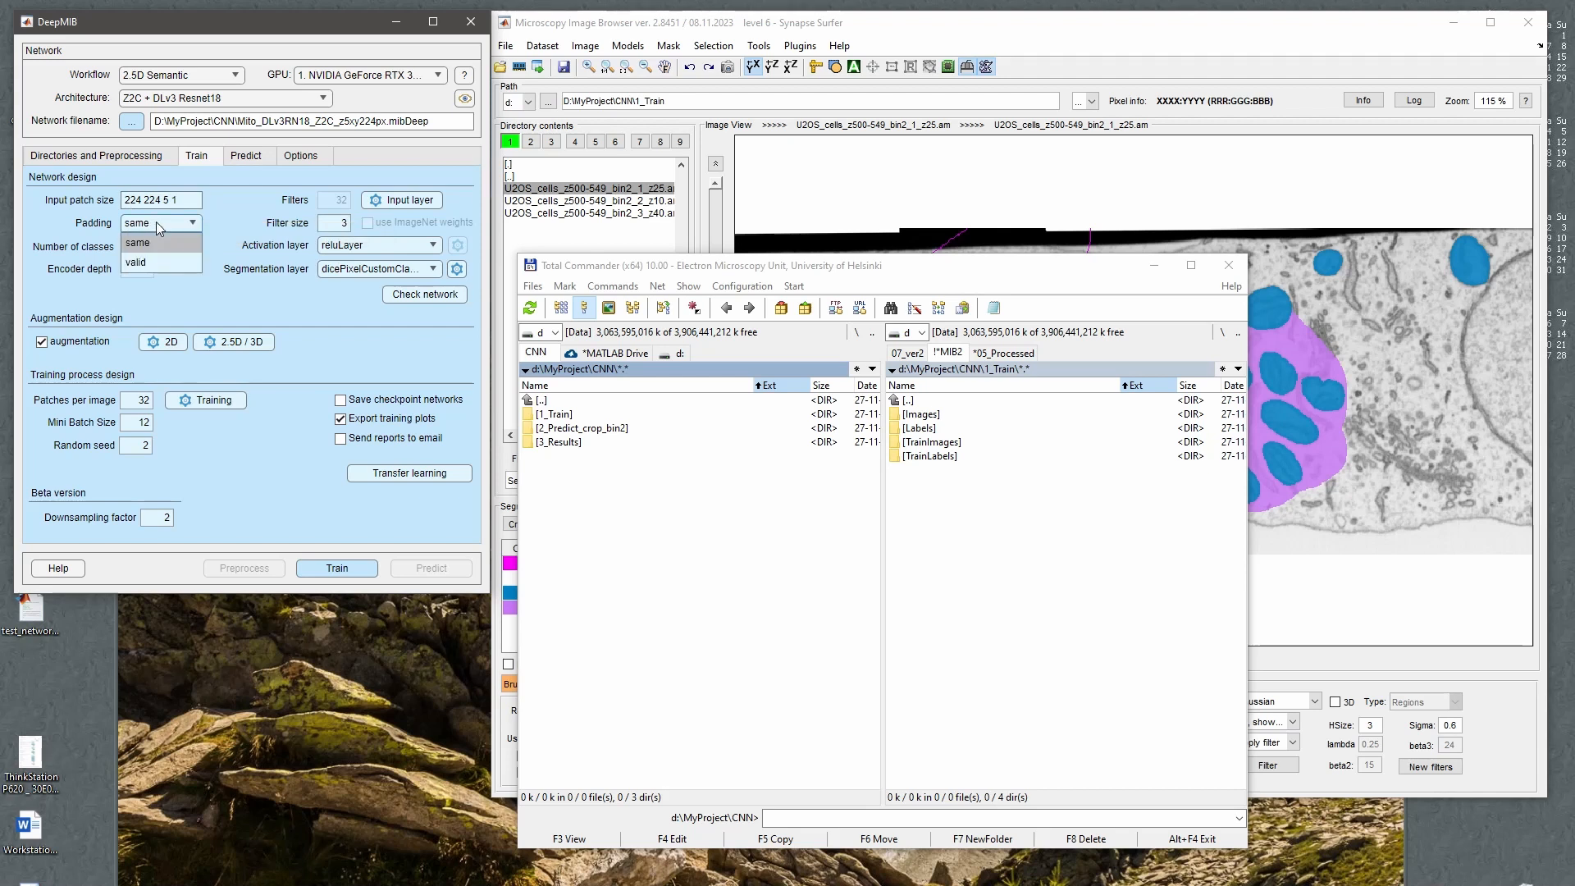
click(155, 221)
drag(189, 200, 71, 201)
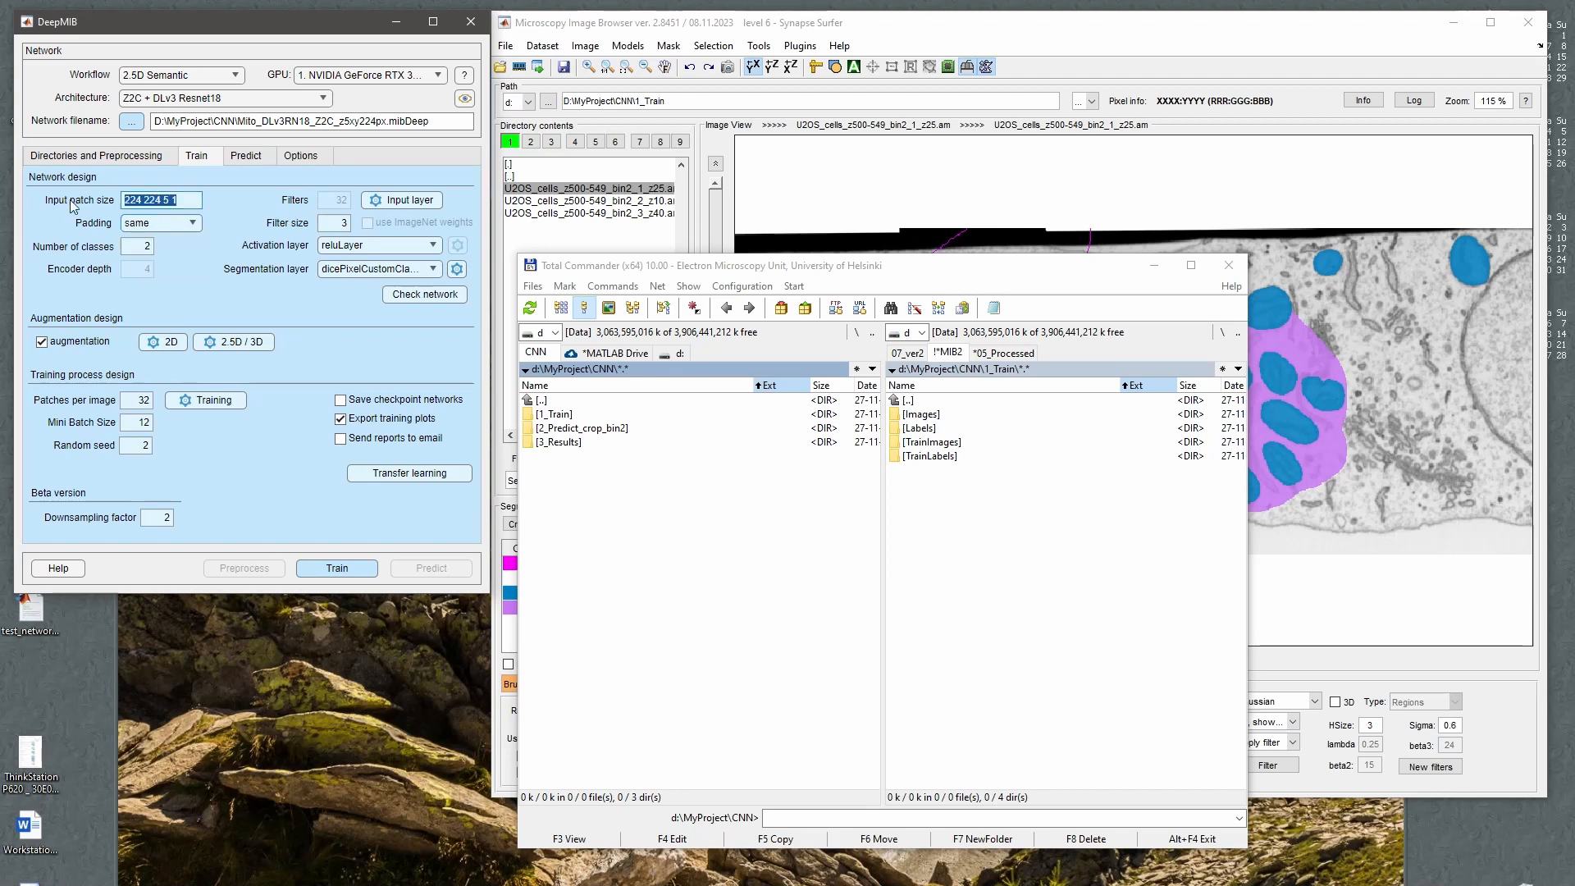
click(144, 227)
click(146, 247)
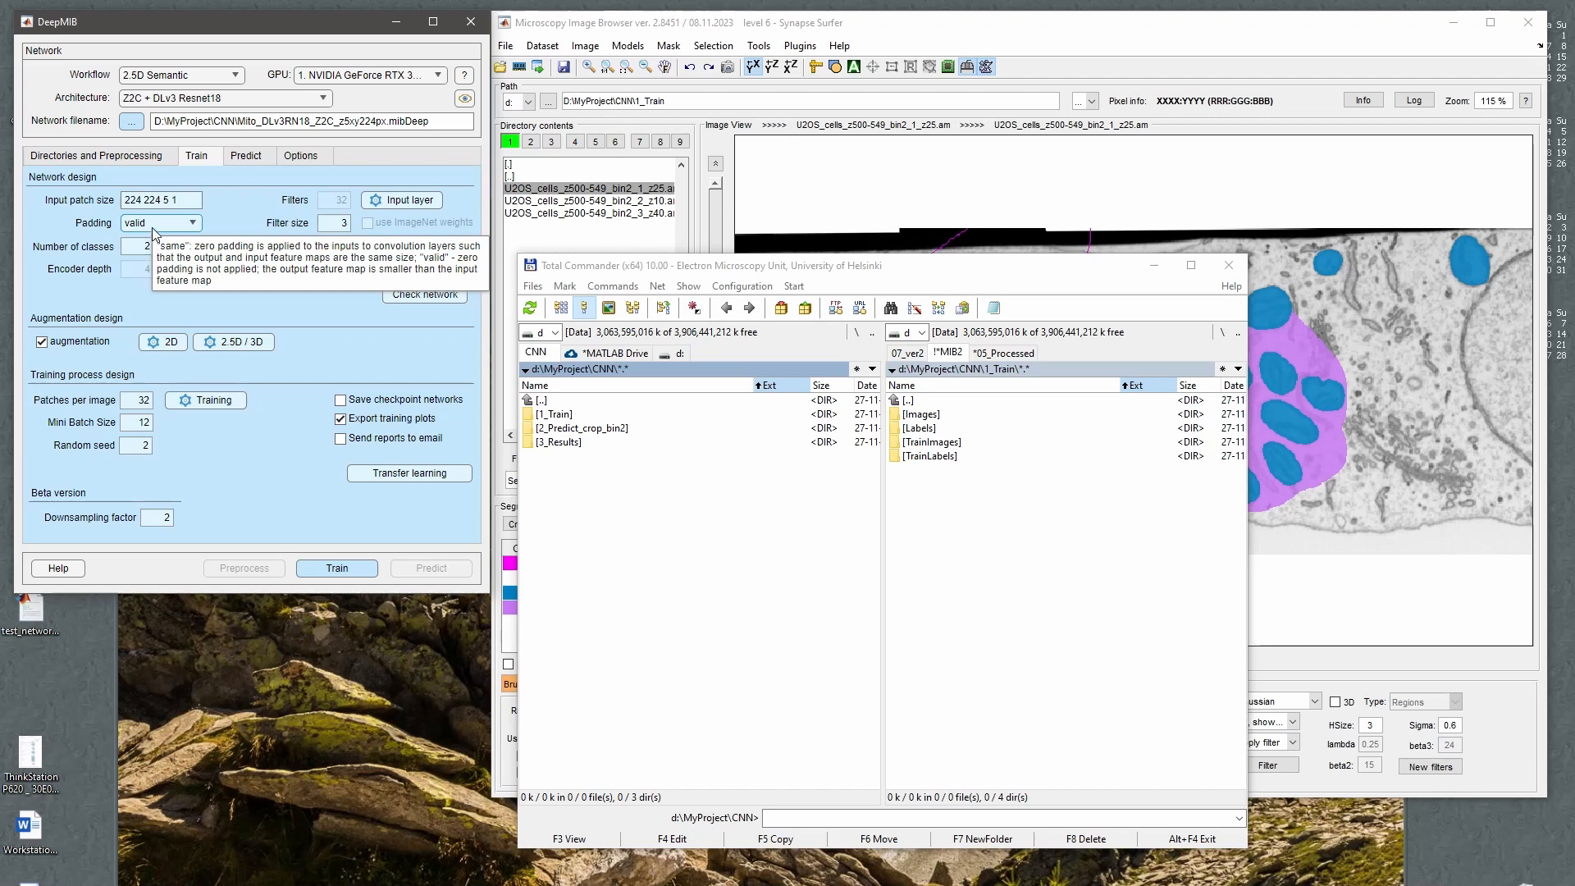
click(153, 228)
click(149, 243)
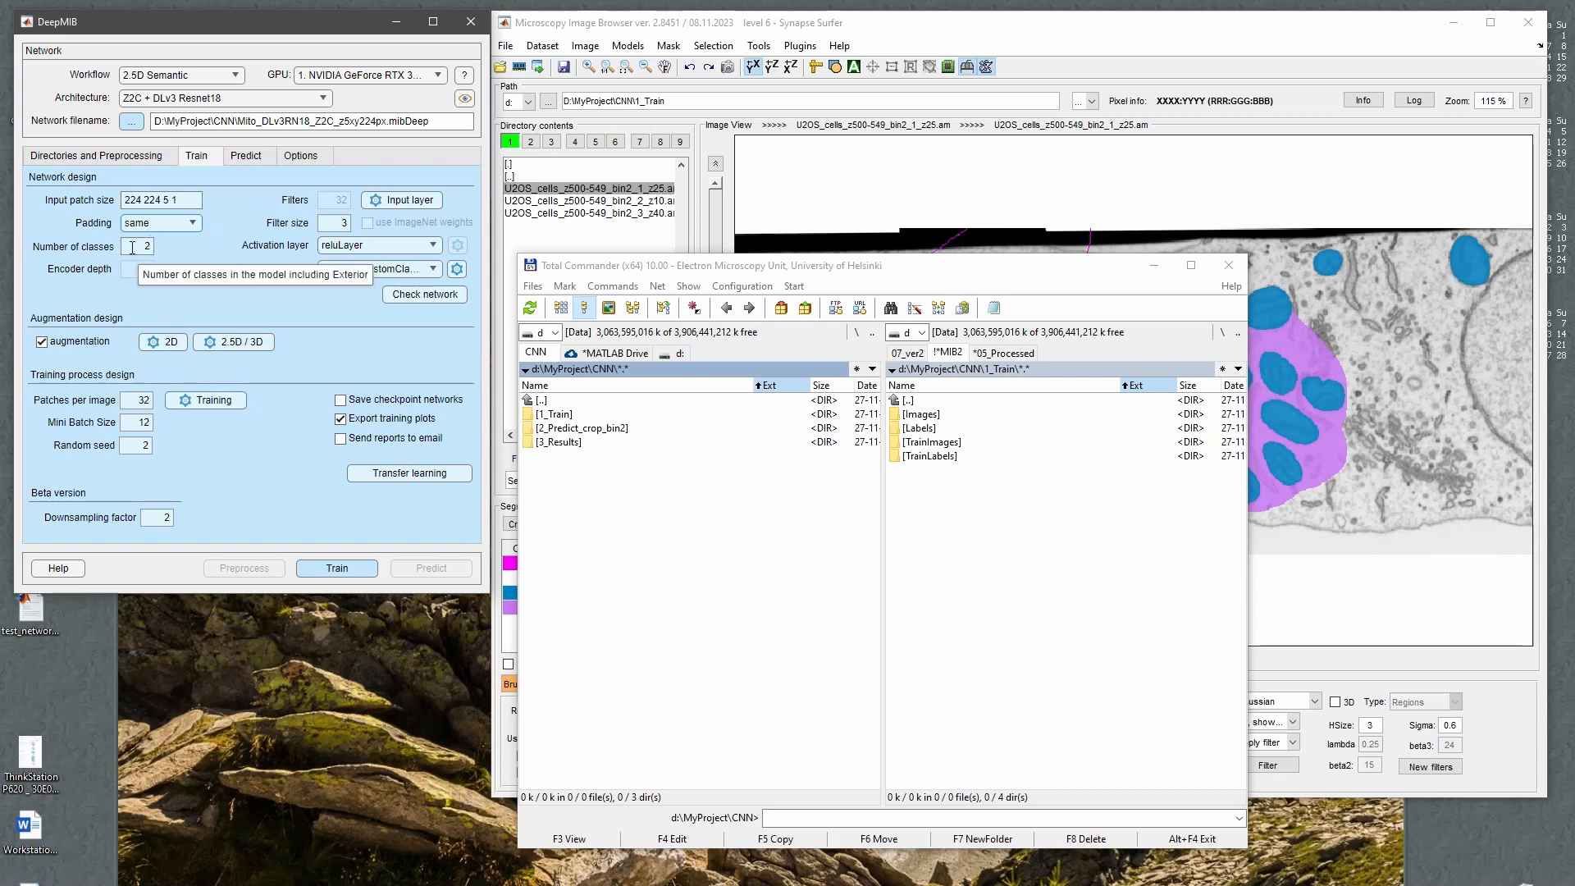
In Microscopy Image Browser, go through the model's Exterior, mito and bg materials, ending with Exterior selected.
click(1399, 436)
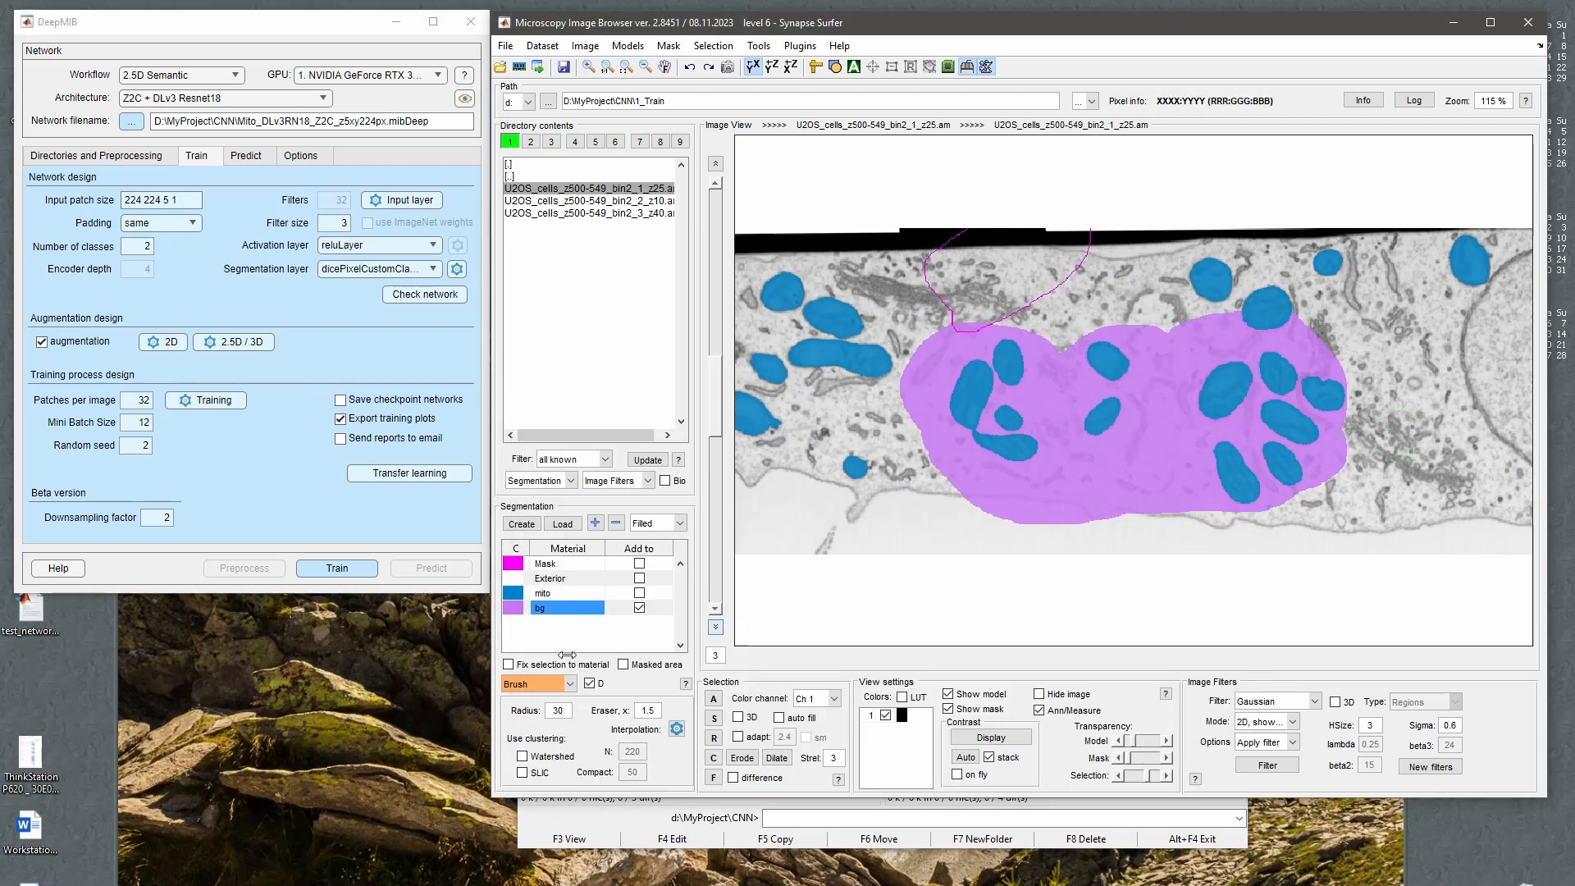
click(548, 579)
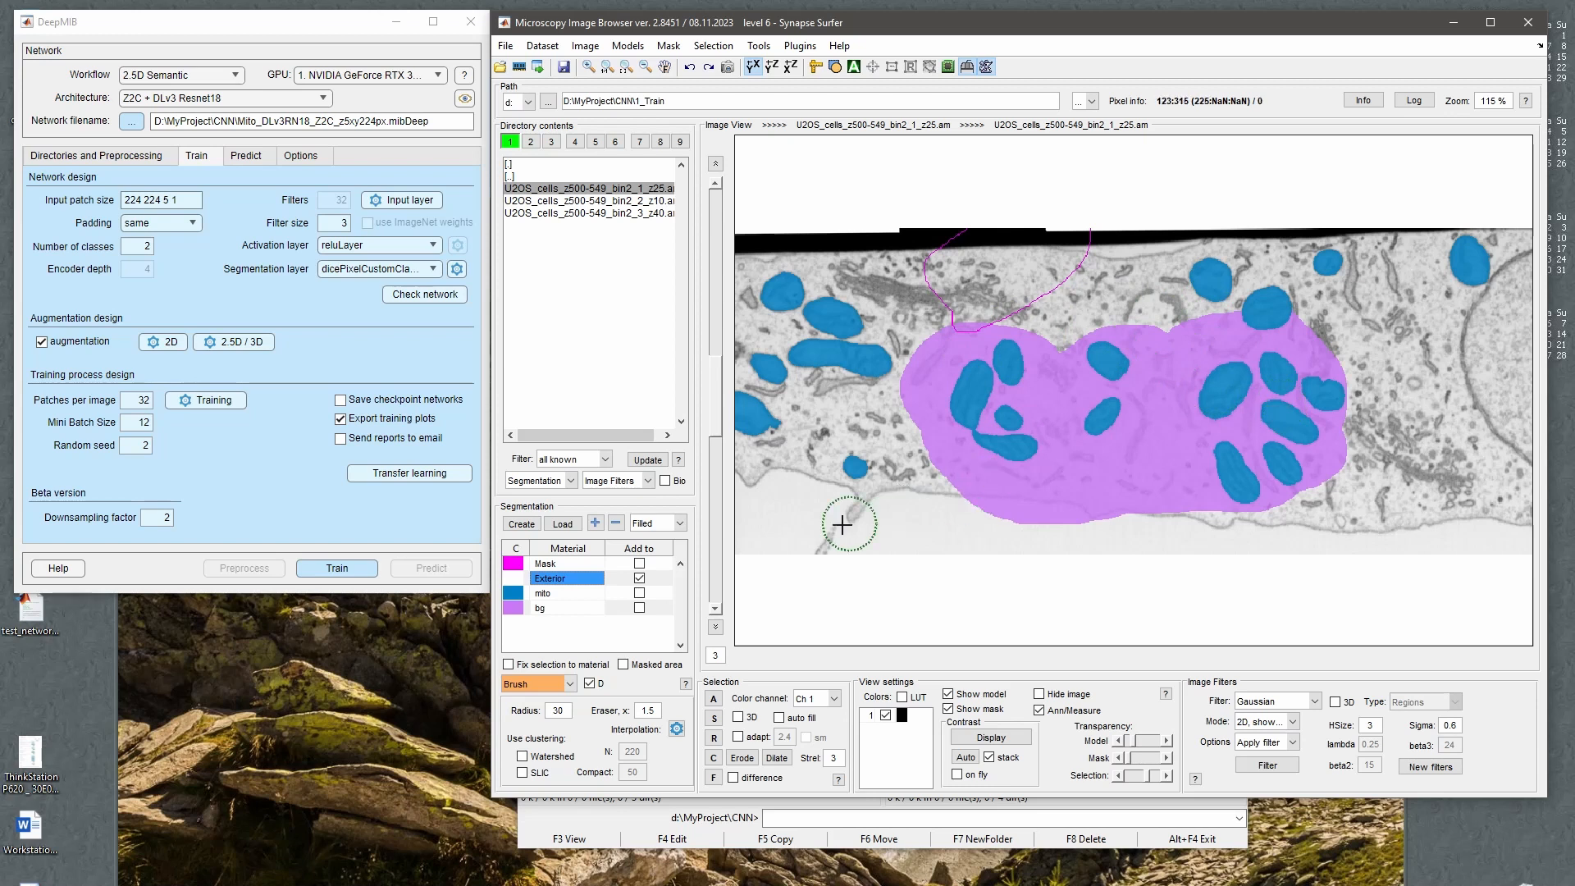
click(548, 595)
click(563, 610)
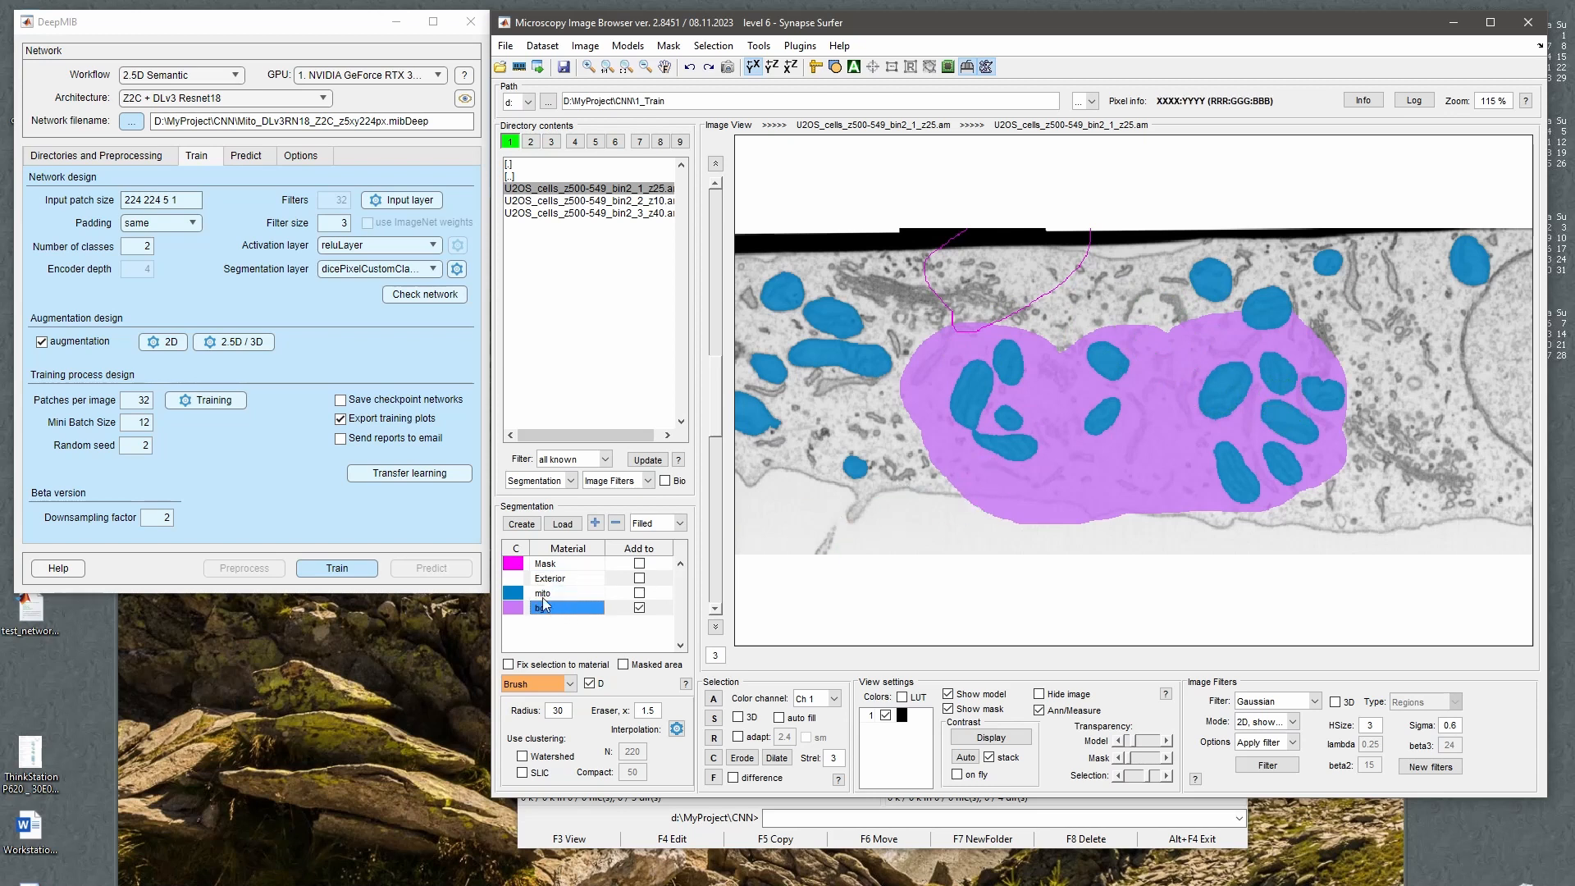
click(548, 594)
click(550, 579)
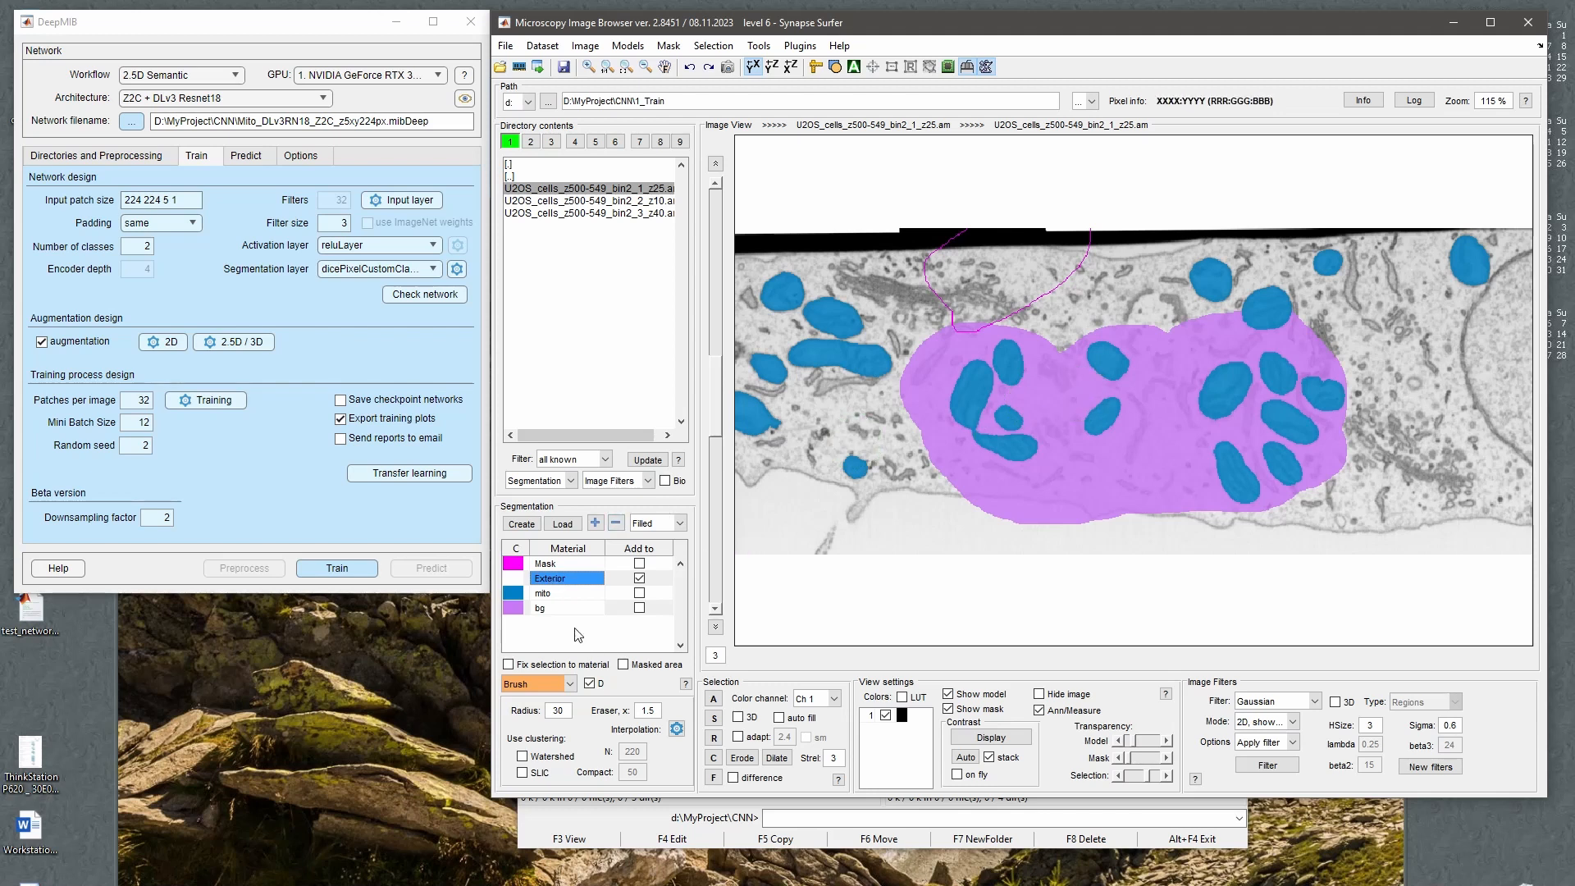
Delete the bg material from the segmentation model and select the Exterior material.
click(564, 610)
click(616, 525)
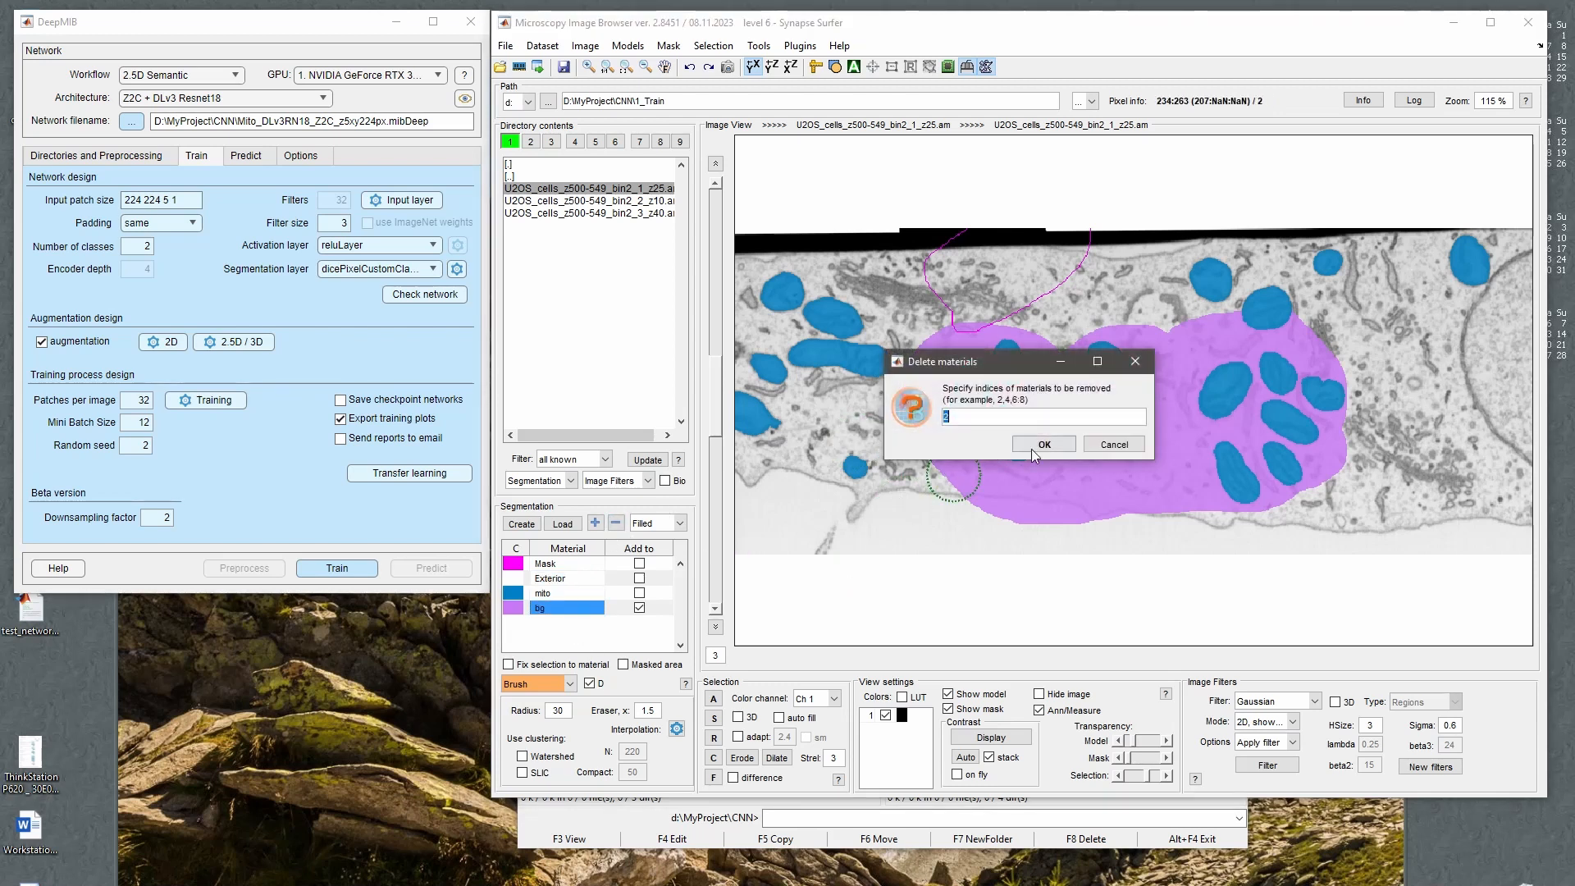
click(990, 376)
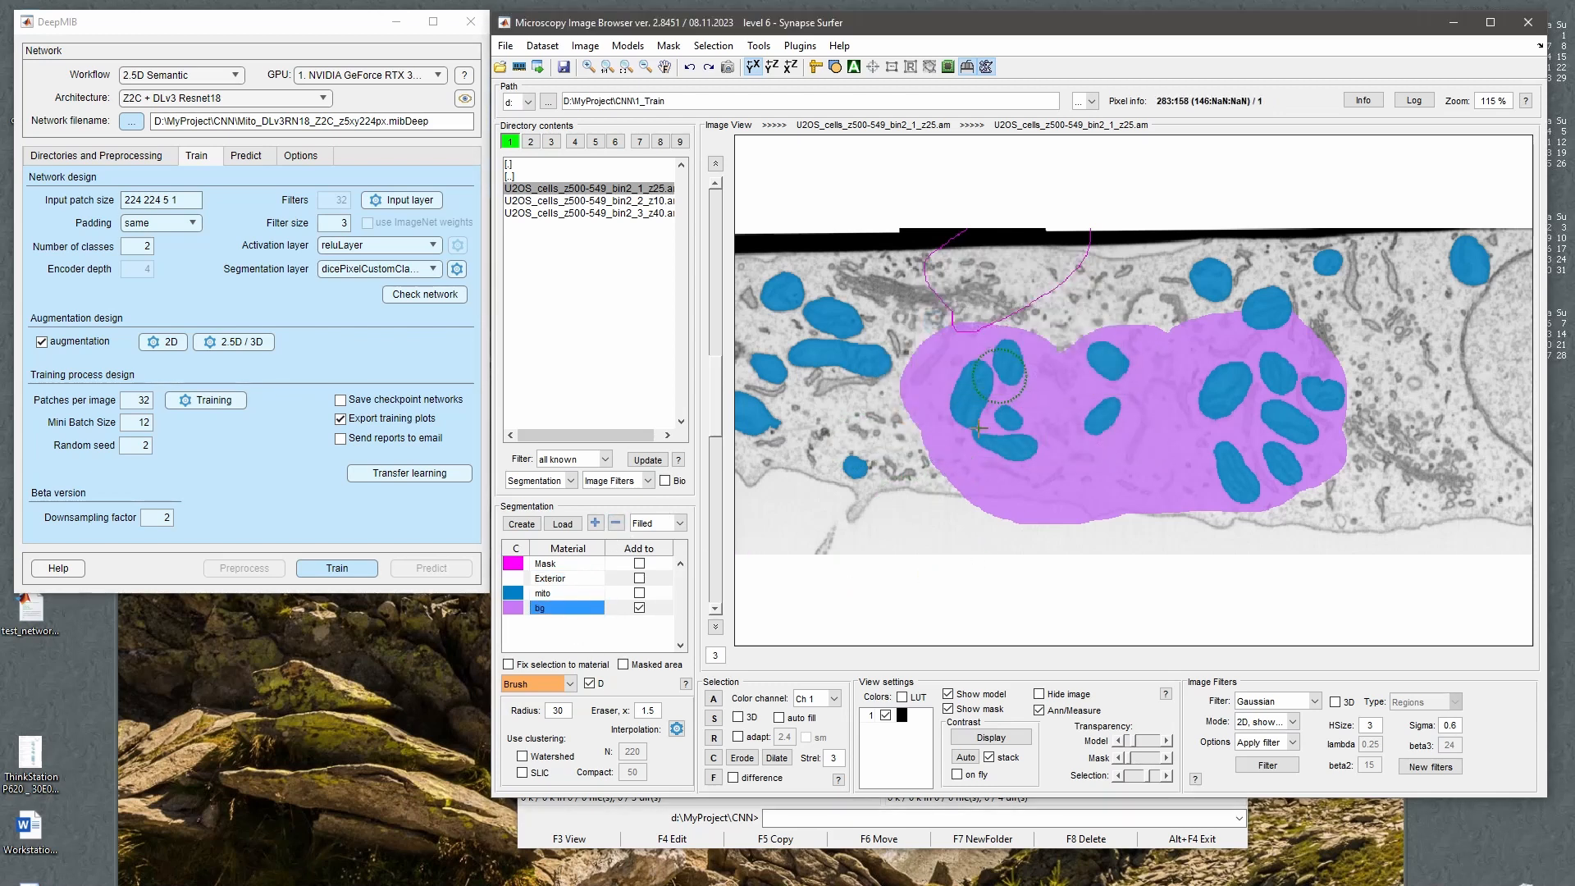
click(563, 592)
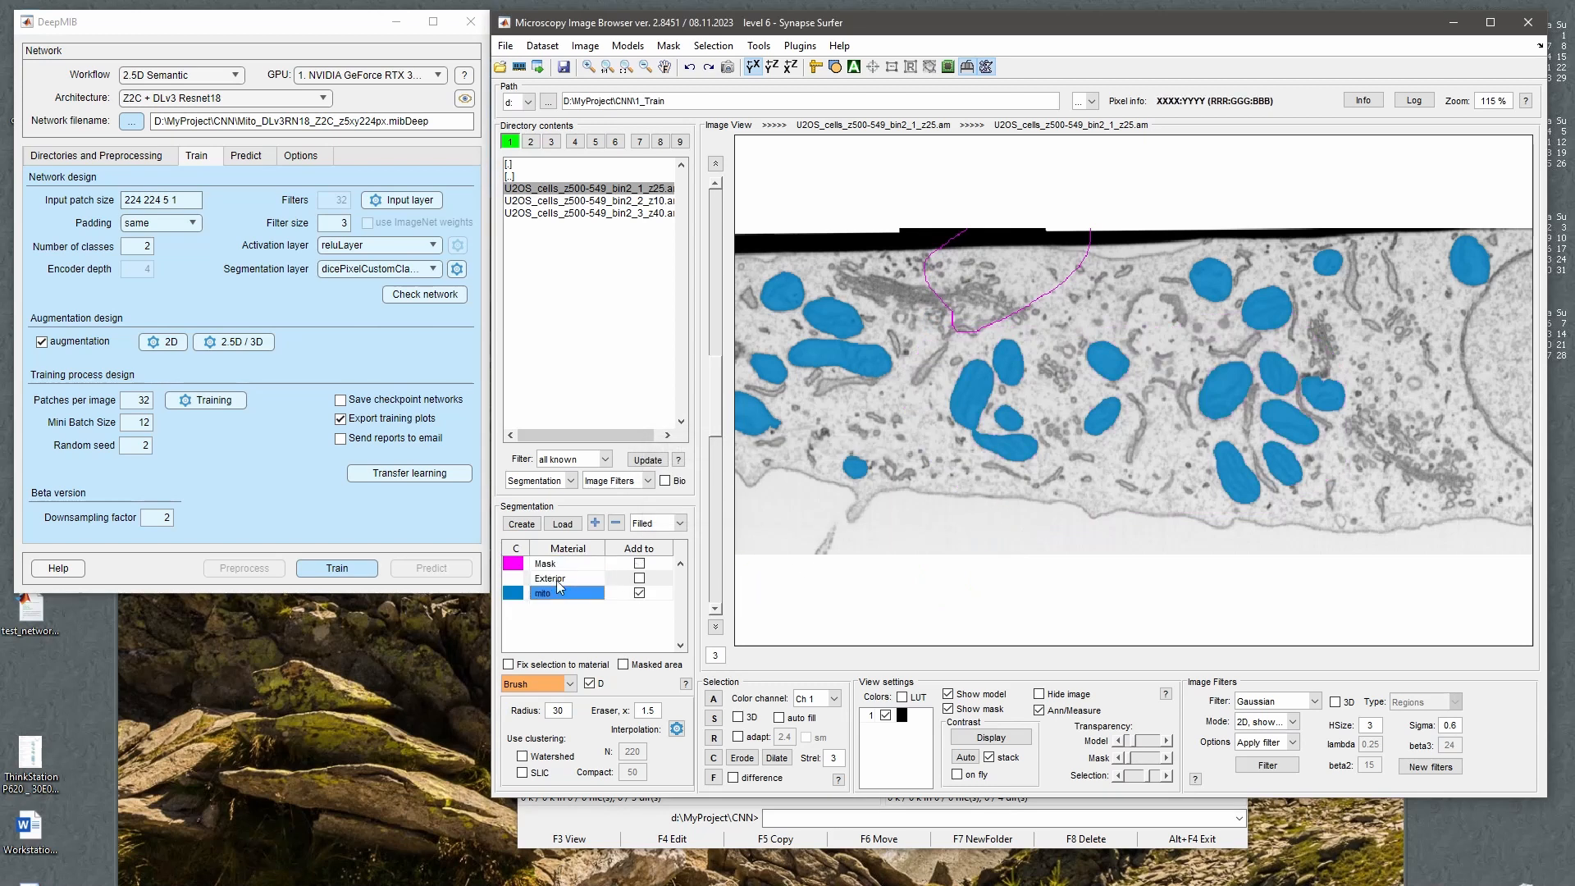
Switch to Total Commander and open the TrainLabels folder inside 1_Train to view the label model files.
click(141, 247)
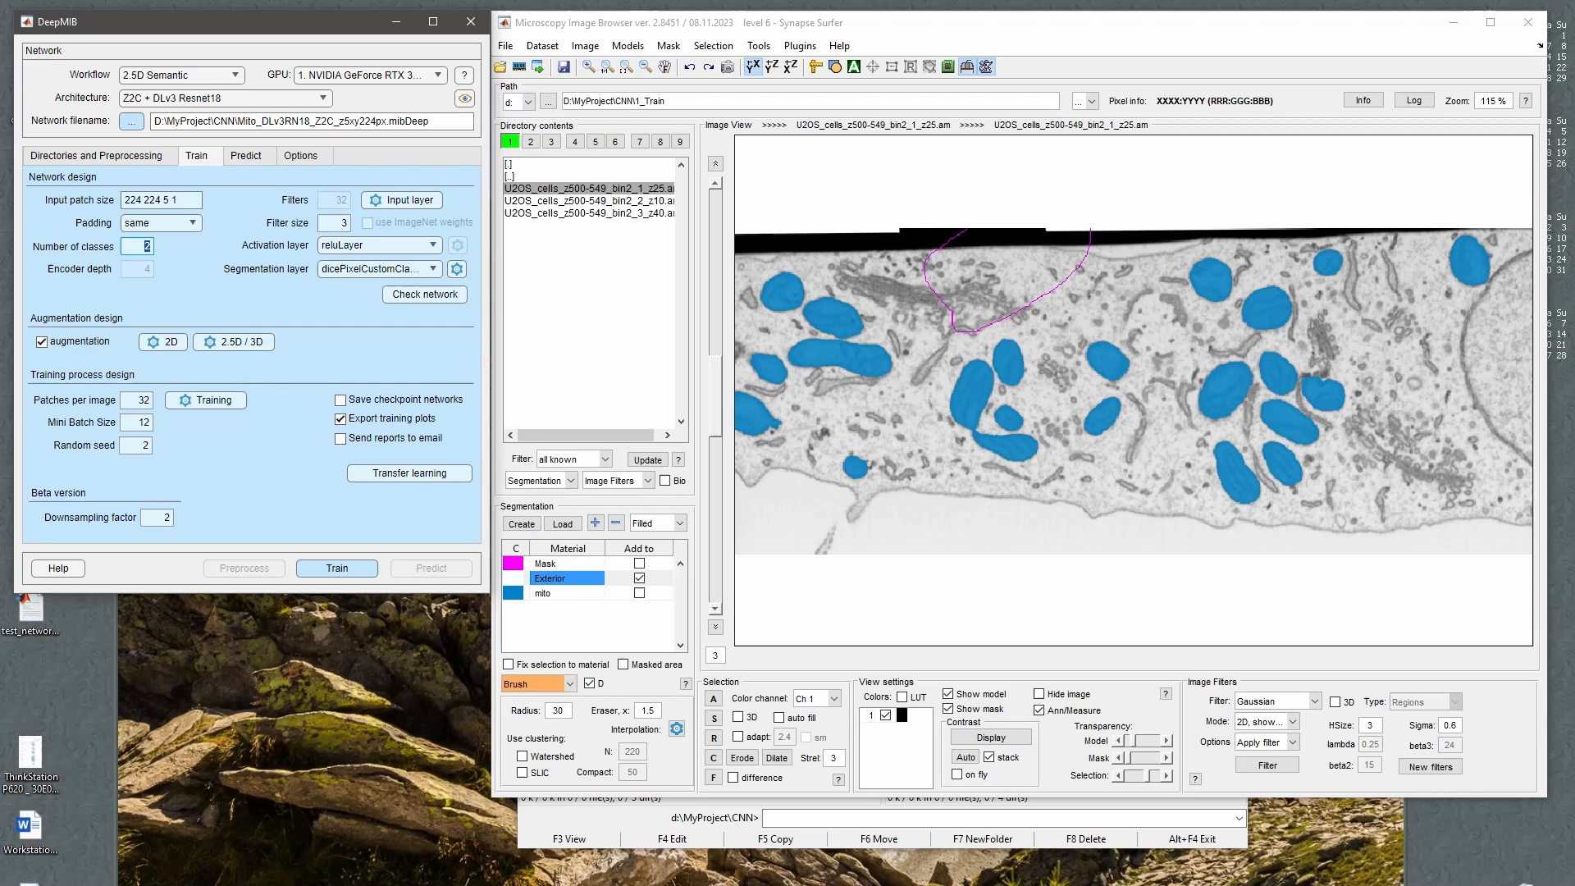
click(702, 818)
double_click(592, 415)
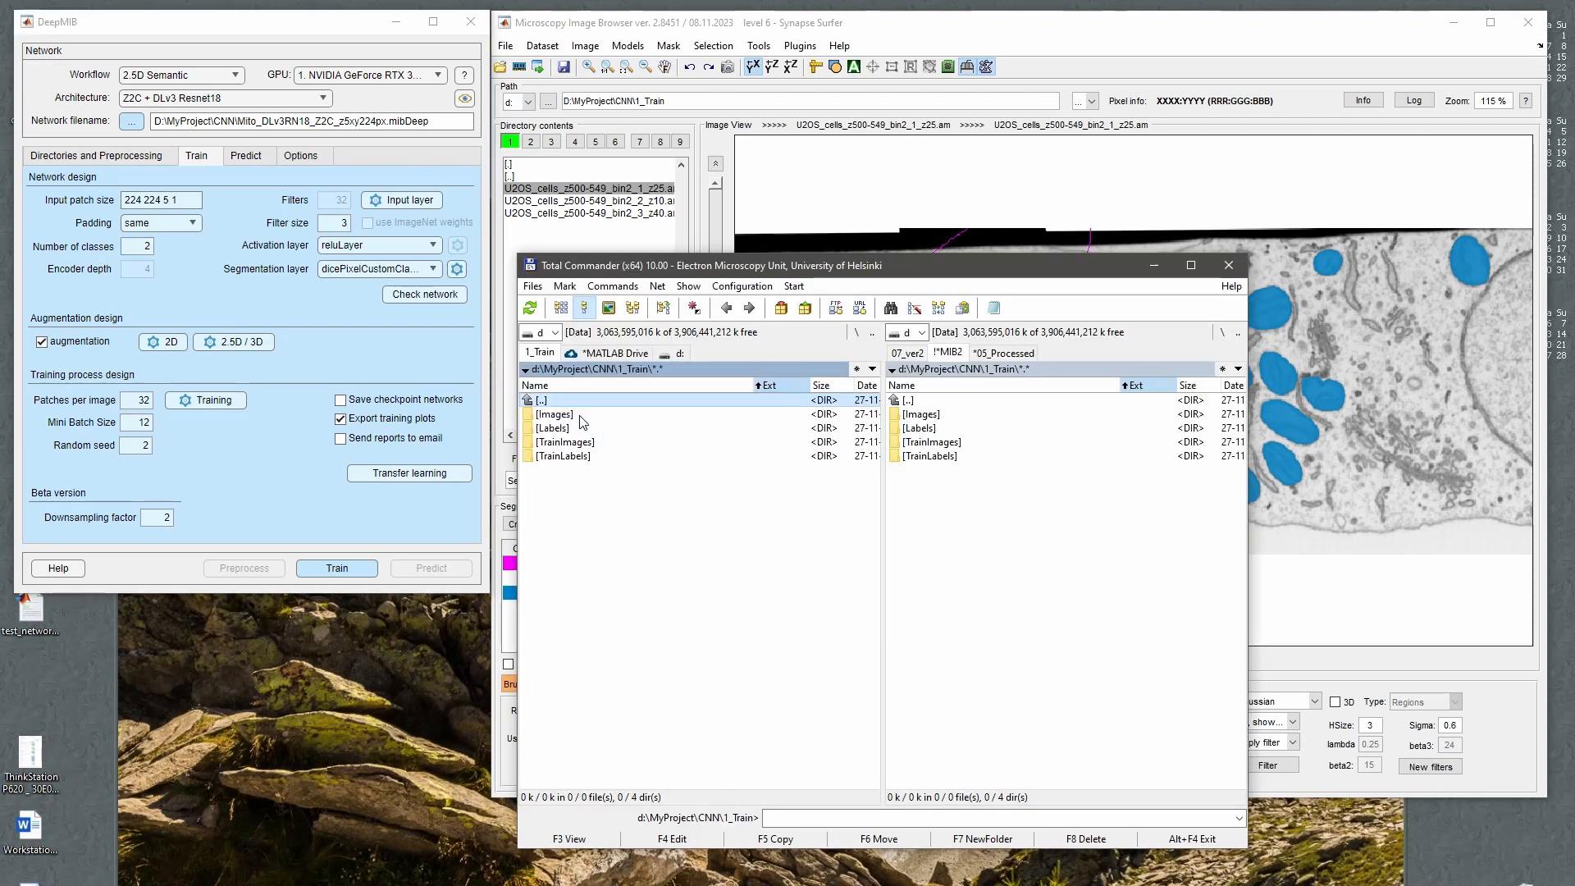
double_click(573, 457)
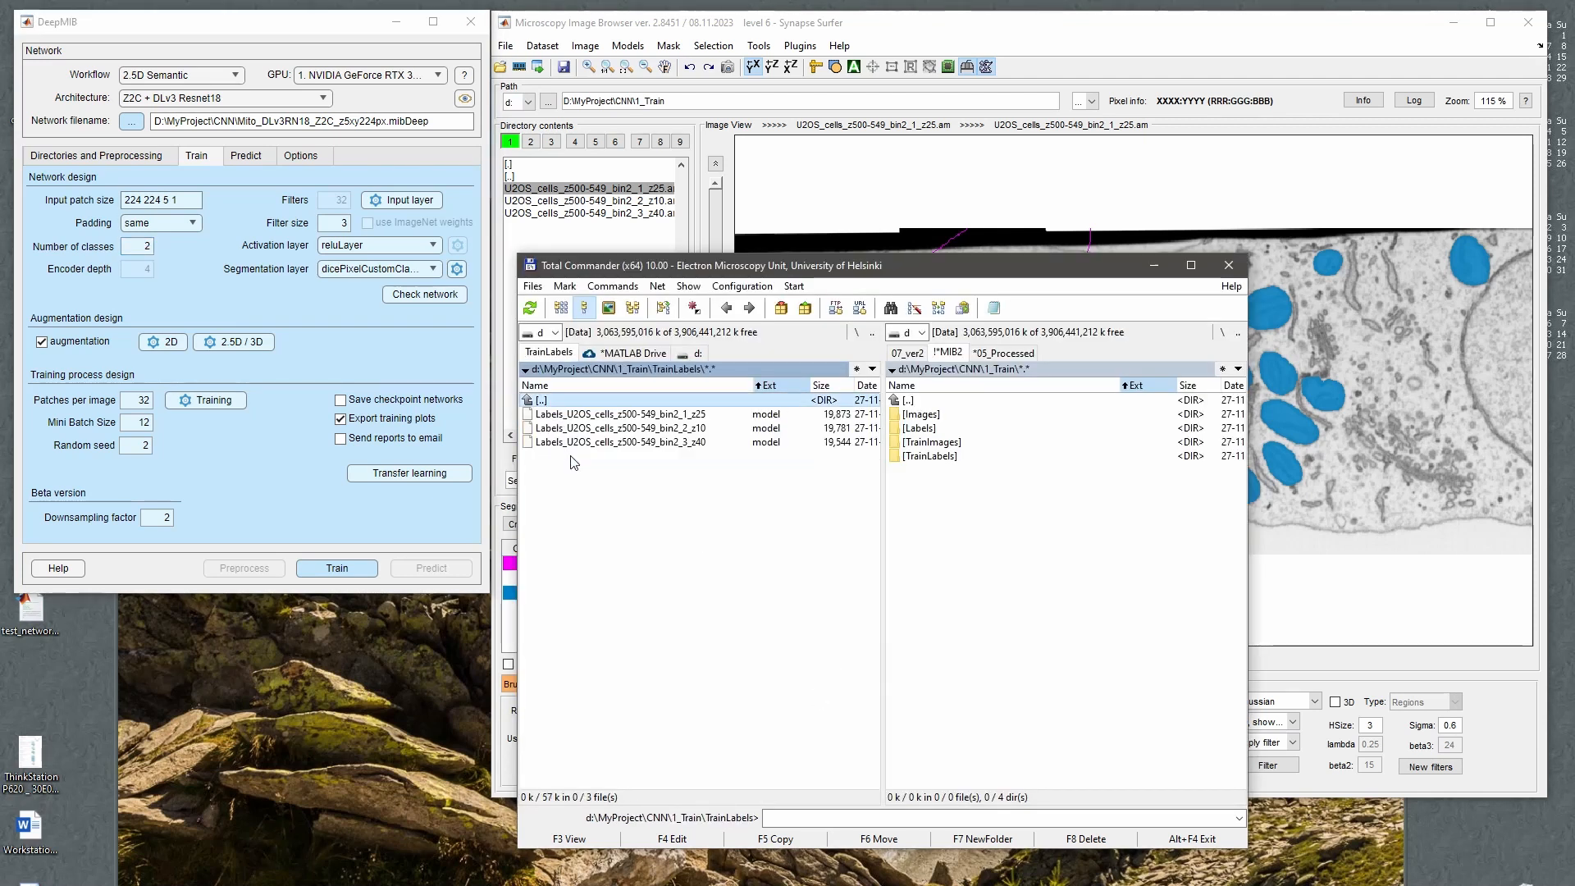
click(738, 419)
Compare the number of classes in DeepMIB's training and preprocessing settings, and review the available label file extensions.
click(141, 246)
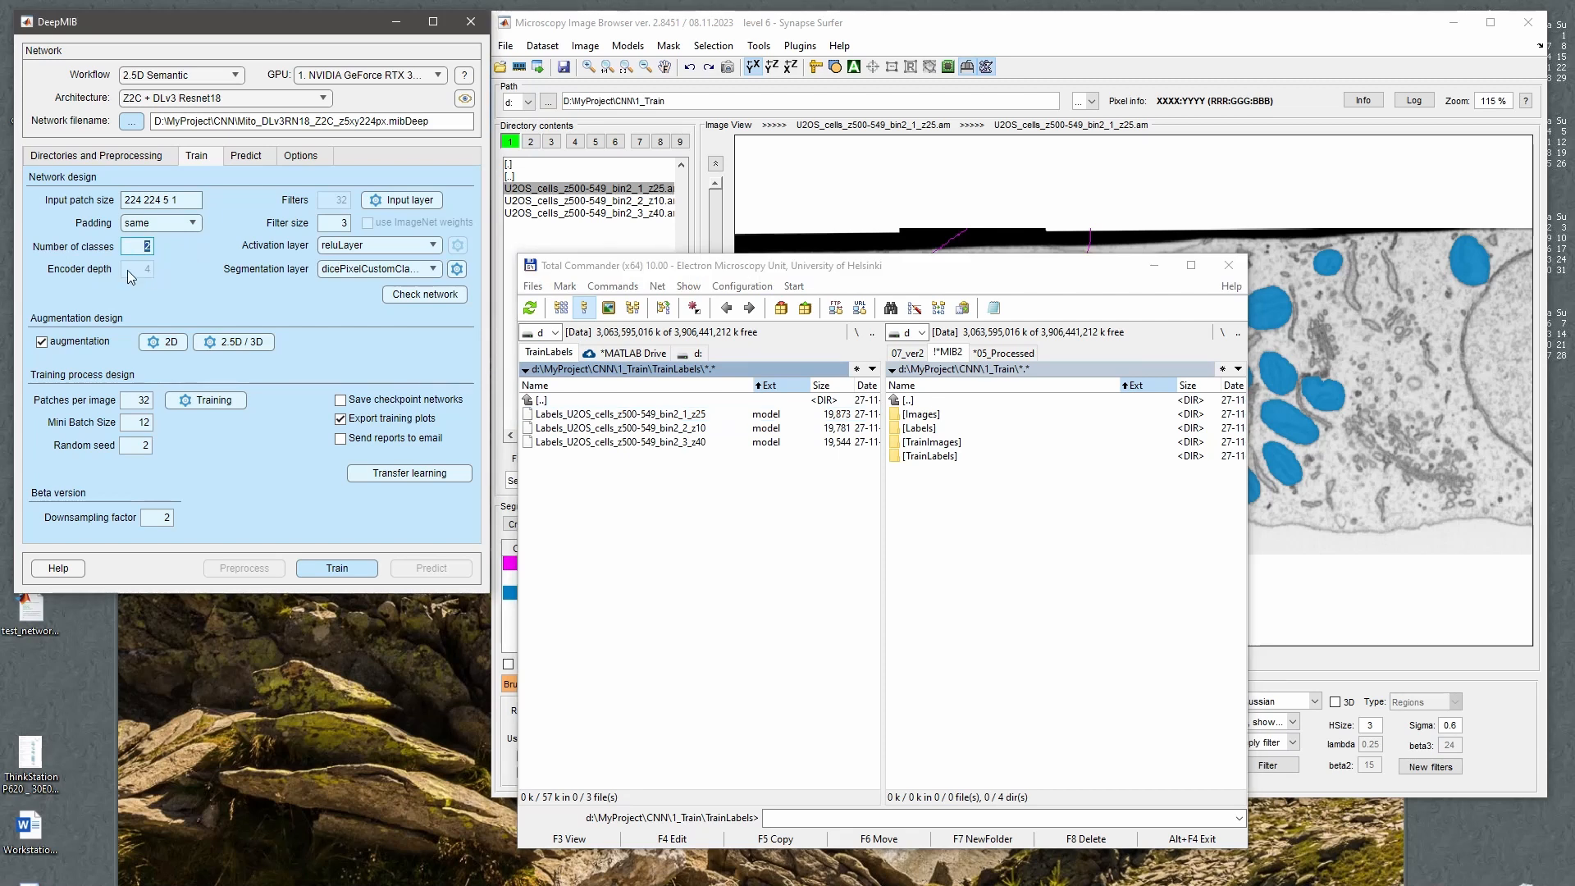
click(134, 156)
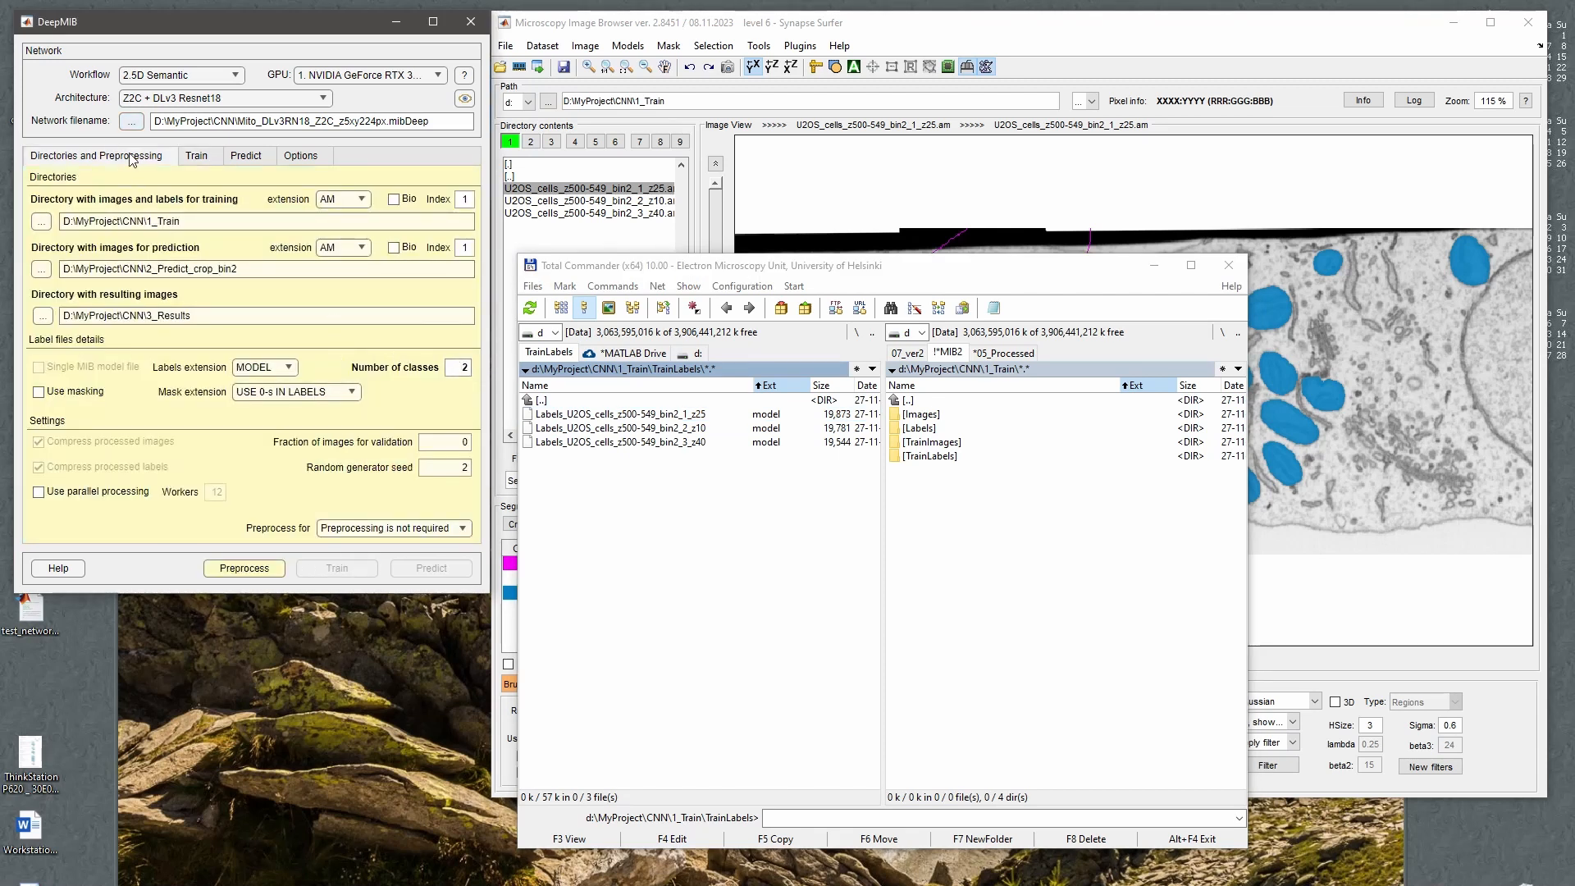
double_click(464, 368)
click(197, 157)
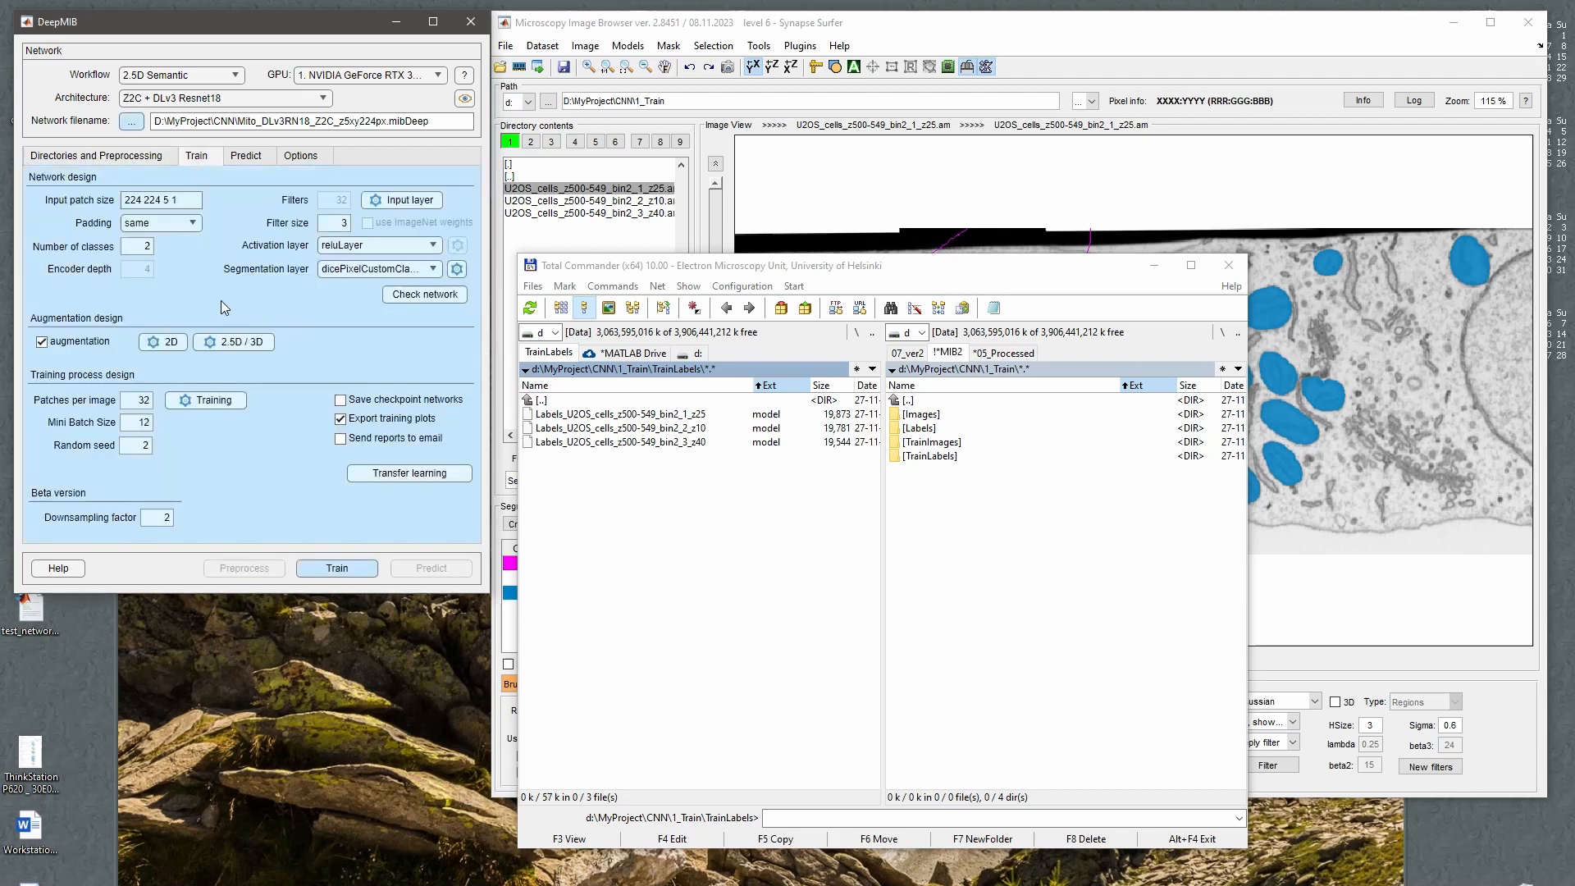
click(96, 158)
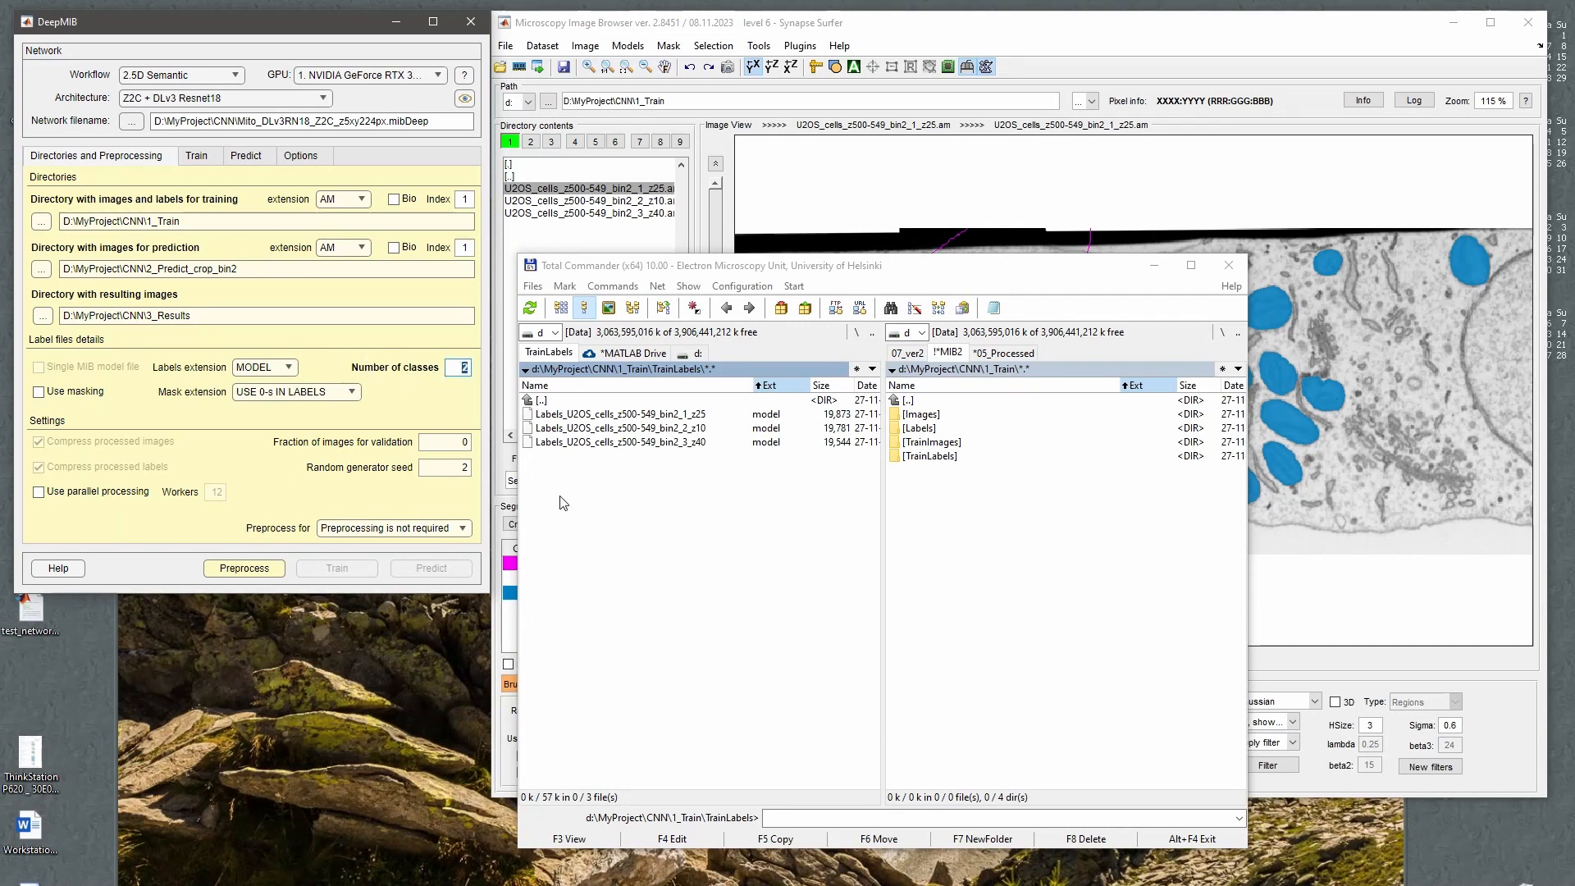
click(287, 368)
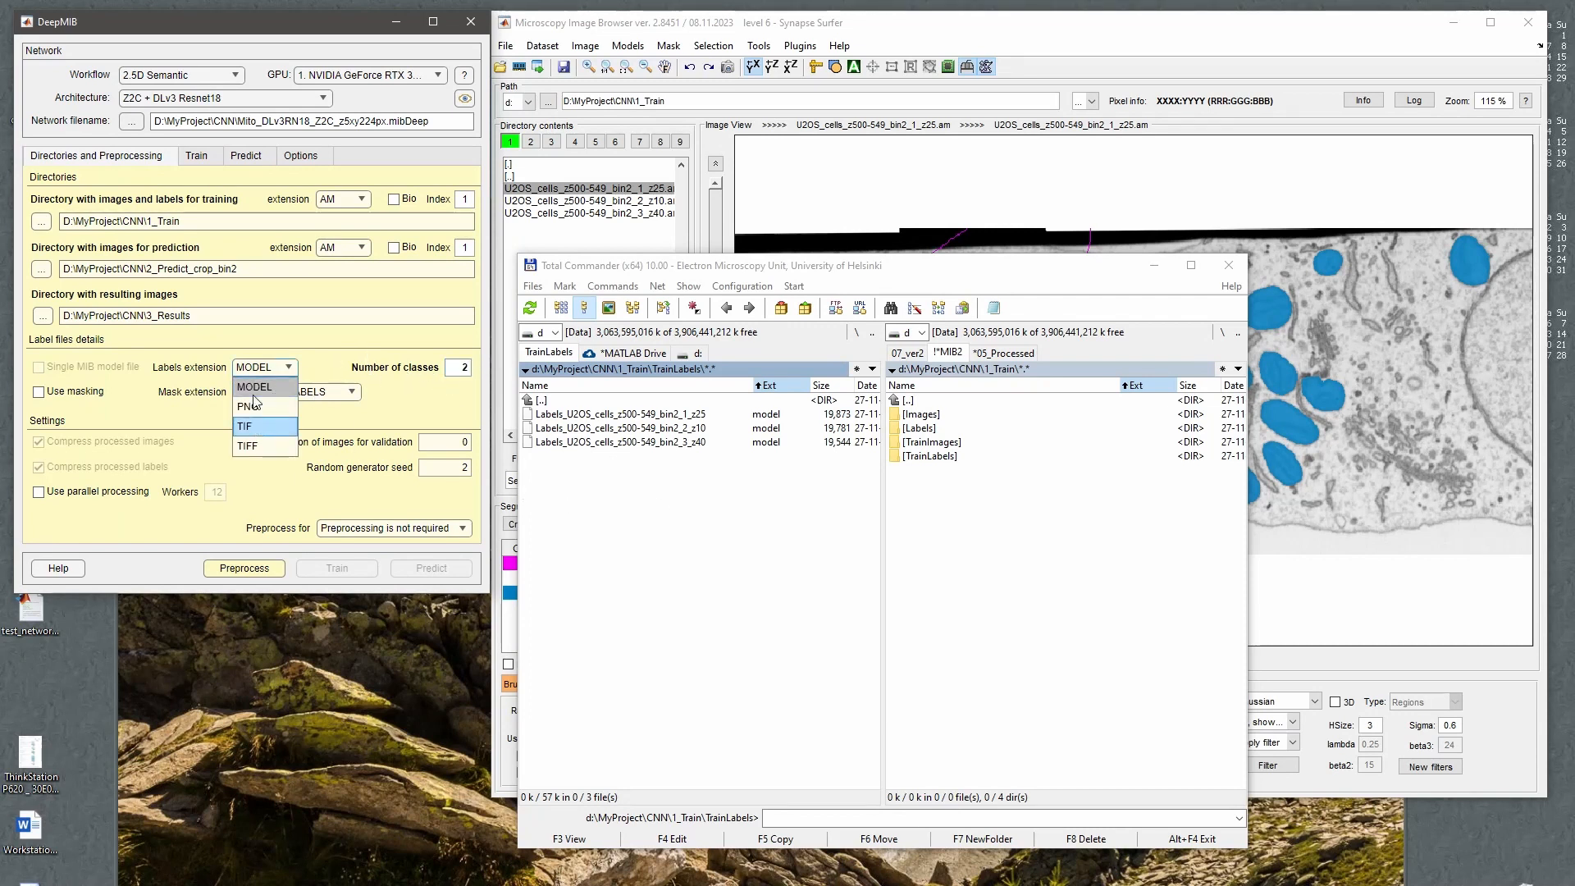
click(289, 379)
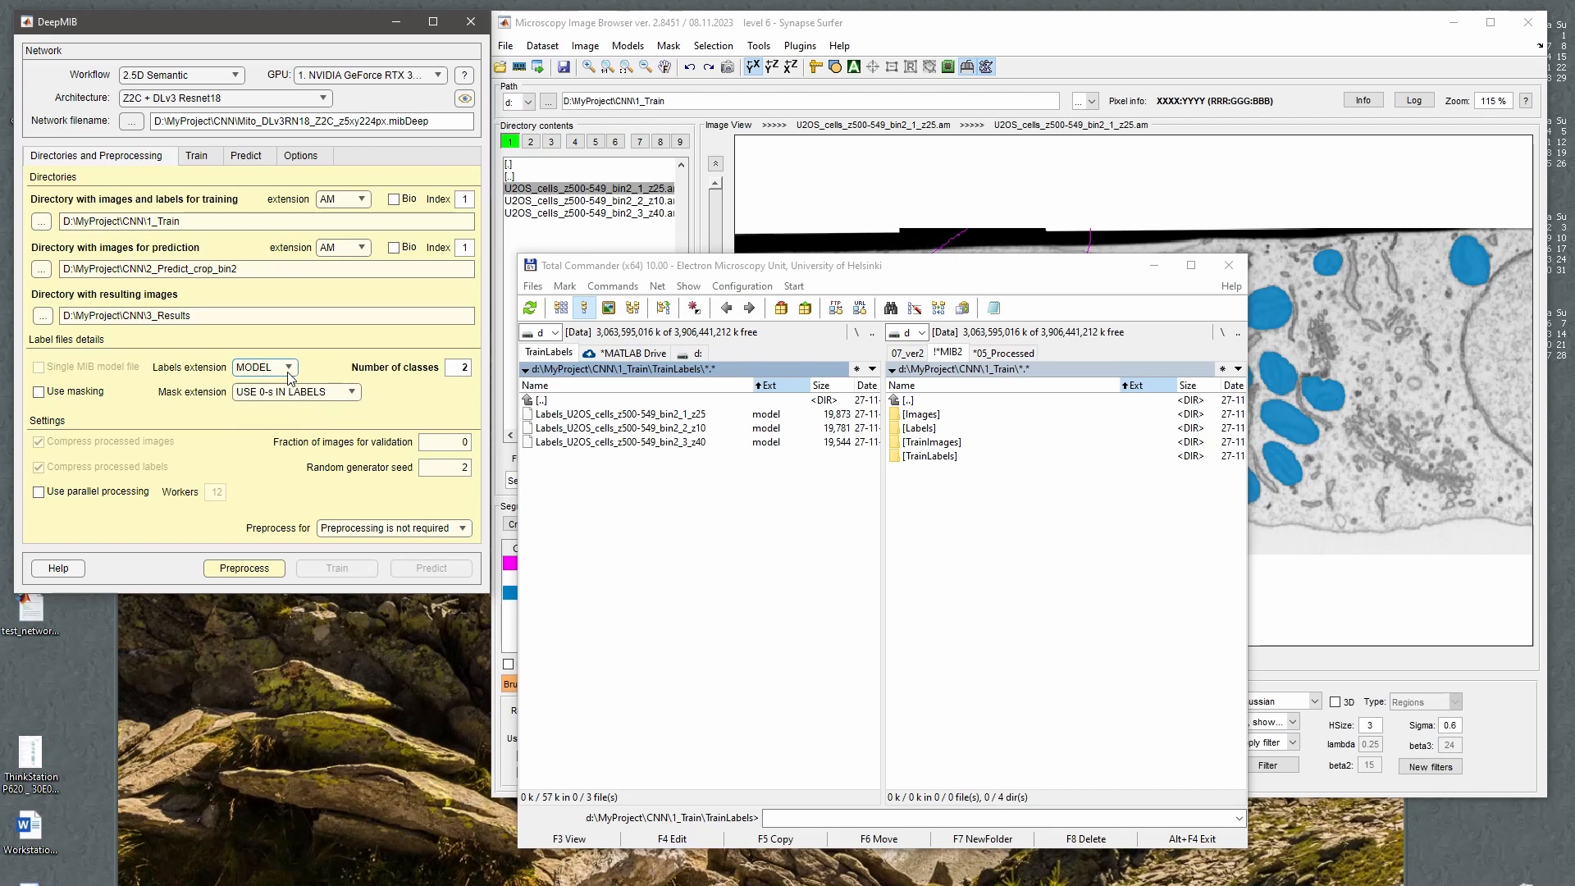
click(195, 157)
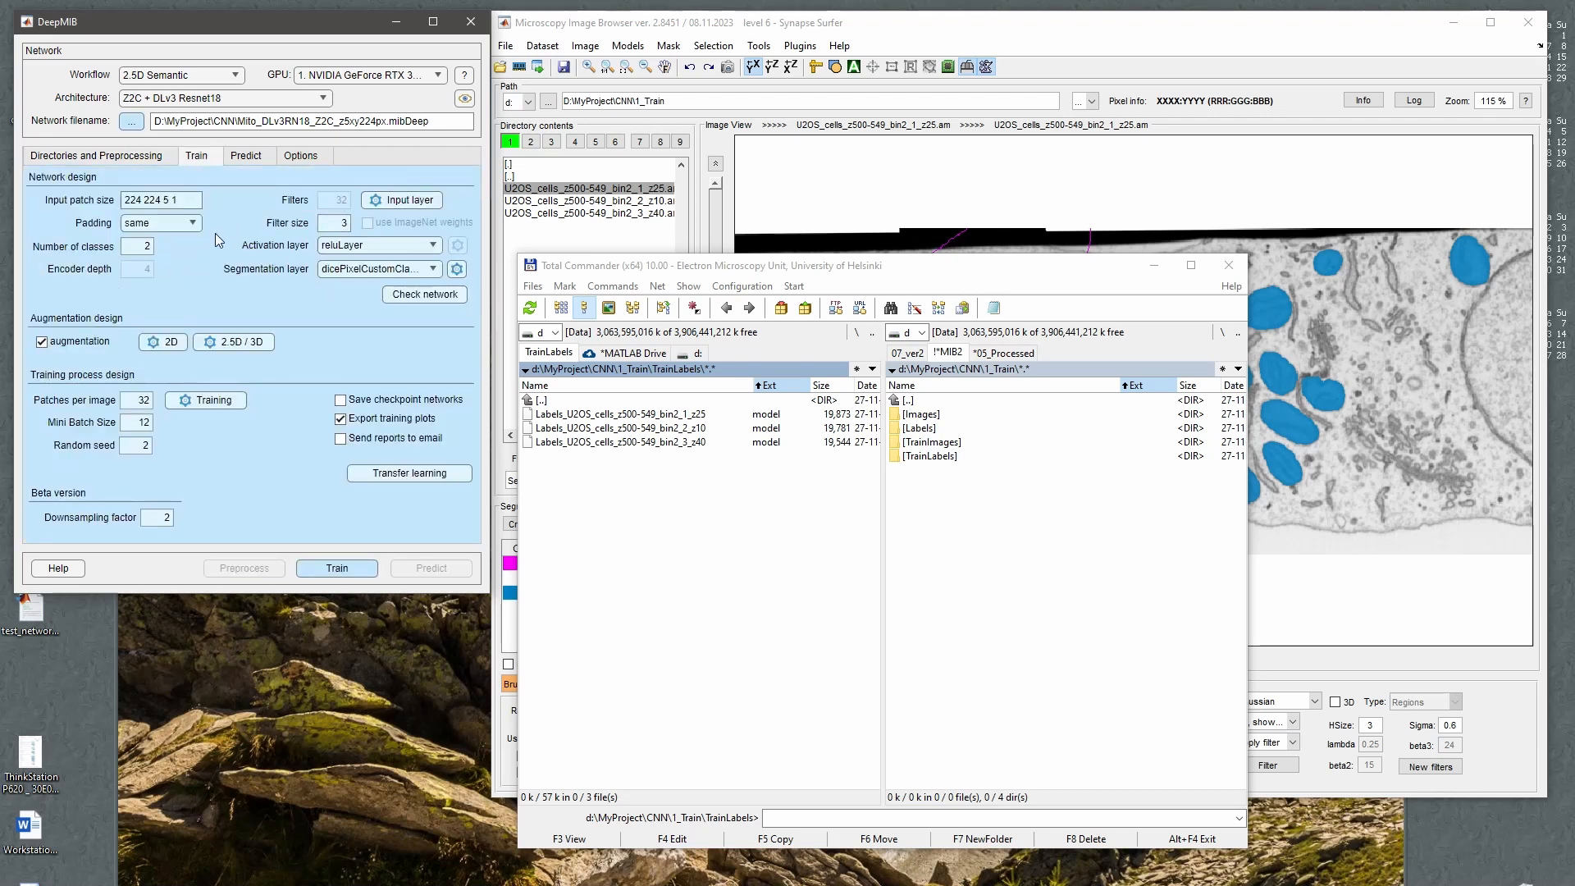
Open the input layer settings, clear Total Commander out of the way, and set the data normalization to none.
click(401, 206)
drag(256, 131, 379, 113)
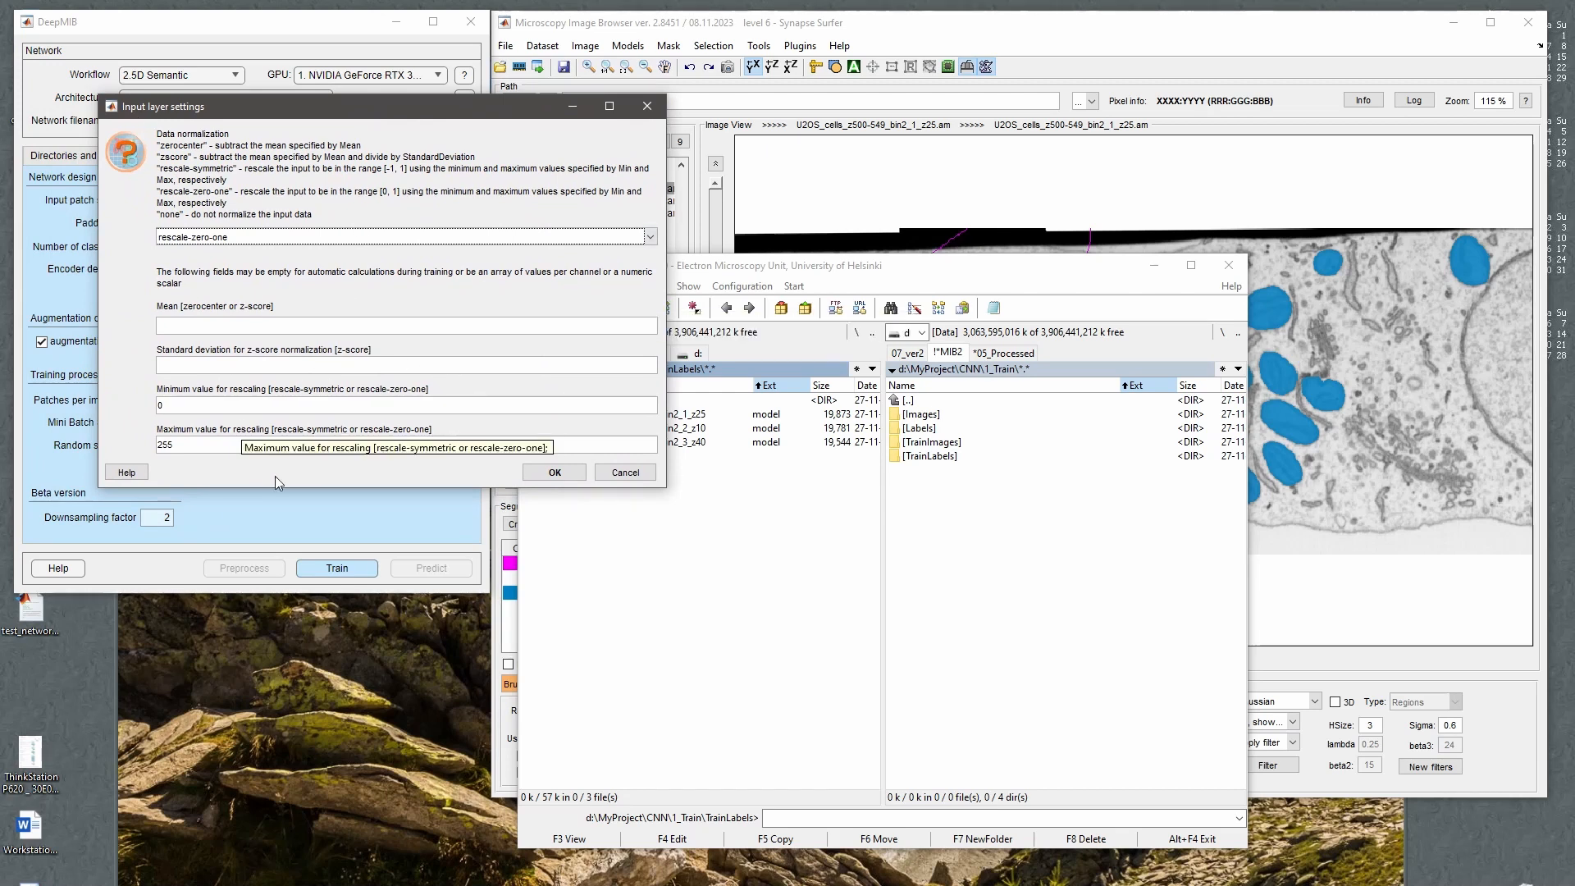
click(1146, 268)
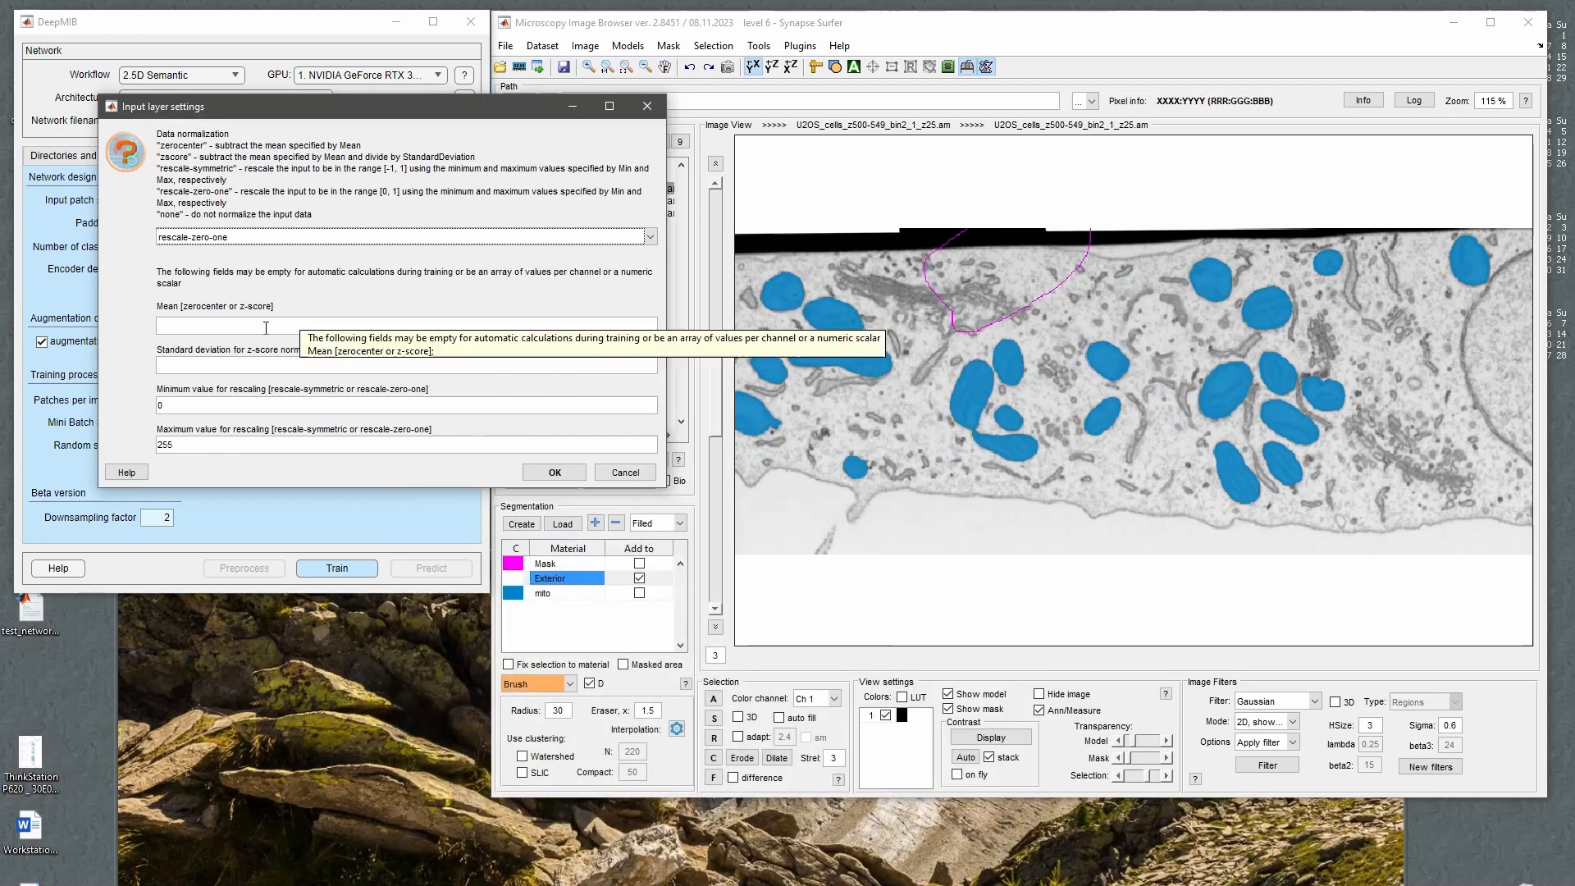
click(213, 237)
click(185, 309)
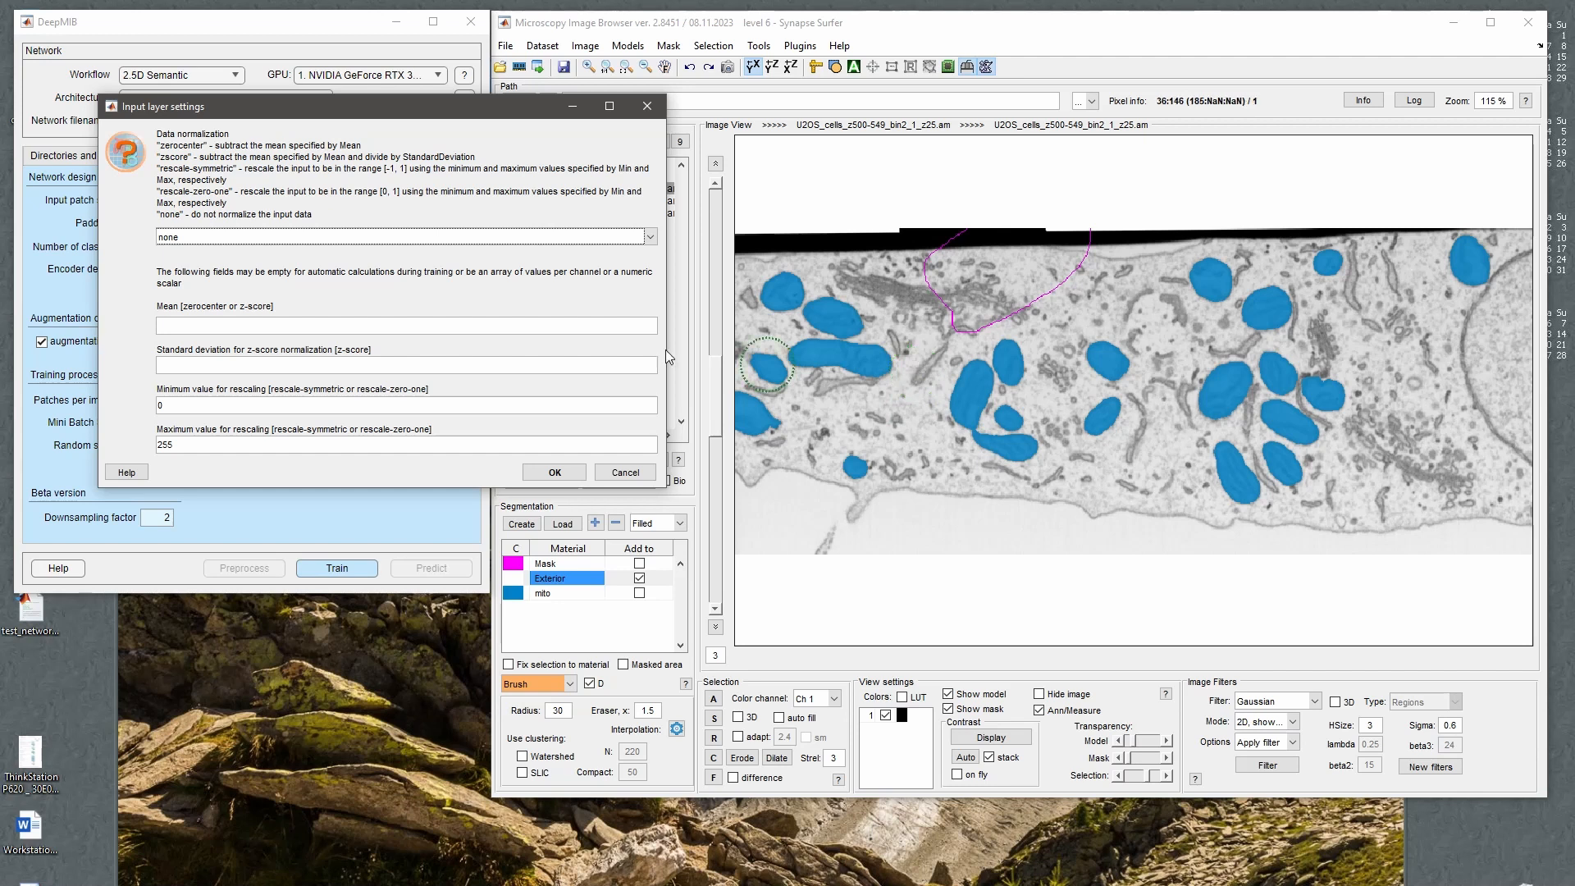
Set the data normalization to rescale-zero-one and accept the input layer settings with minimum 0 and maximum 255.
click(364, 240)
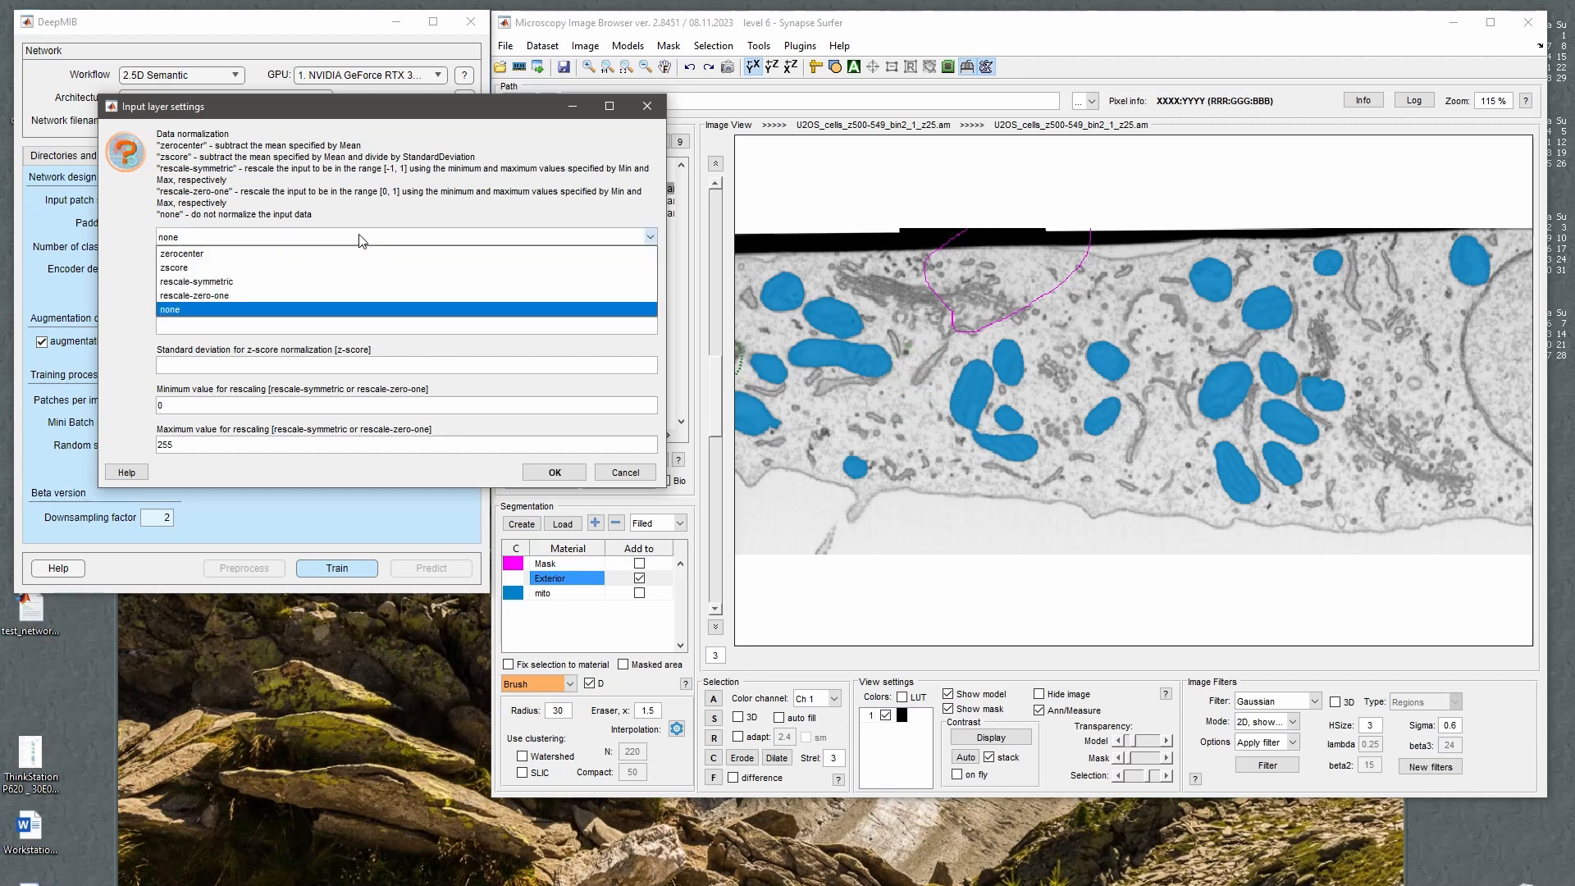
click(242, 296)
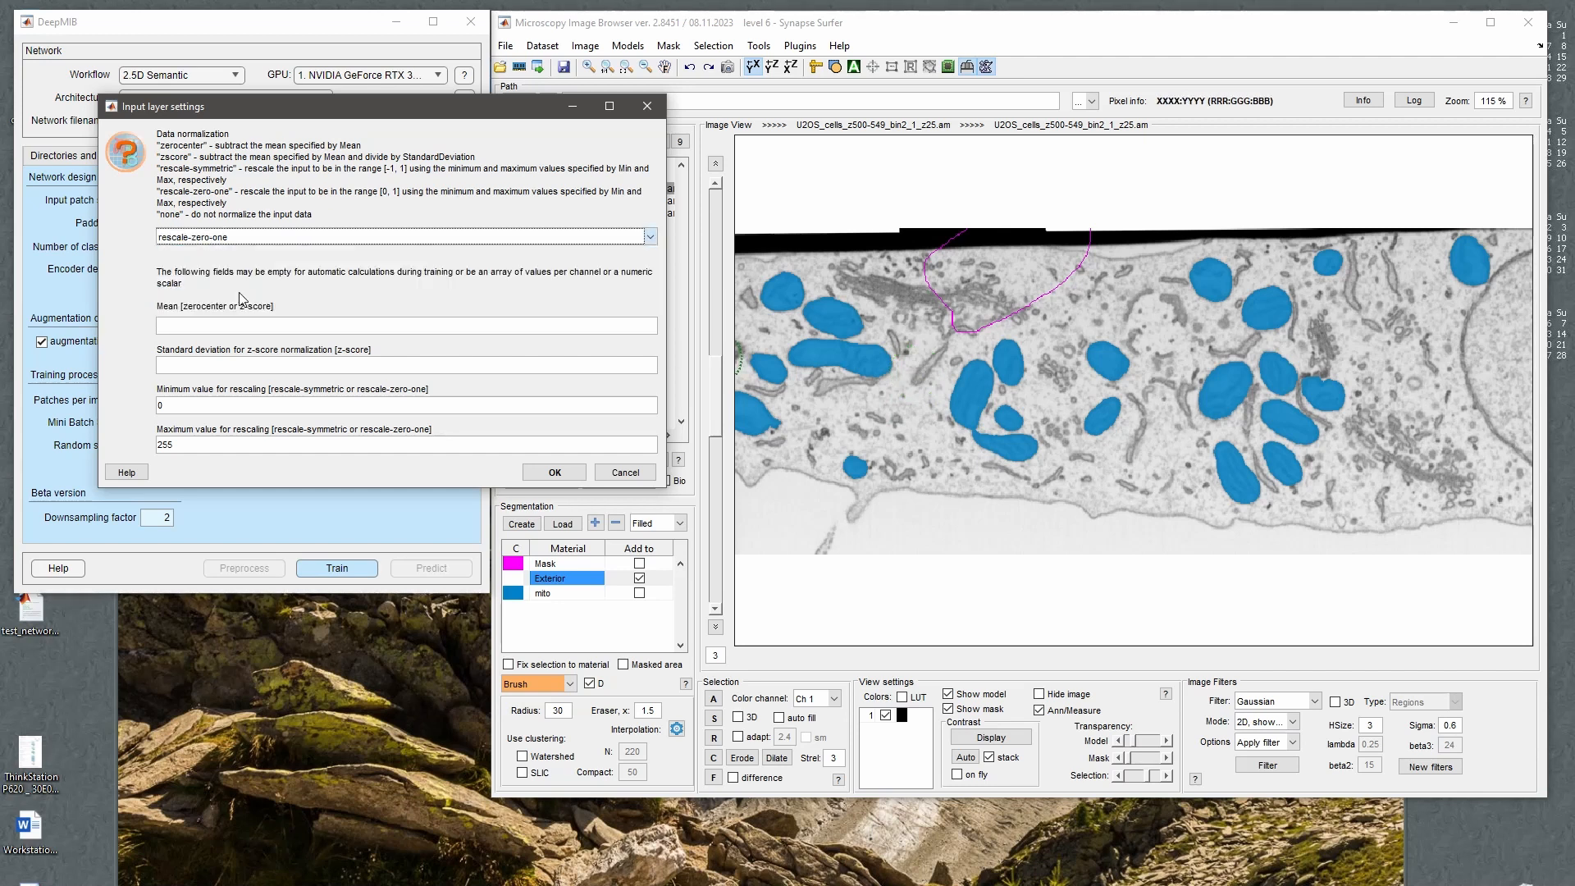
click(205, 406)
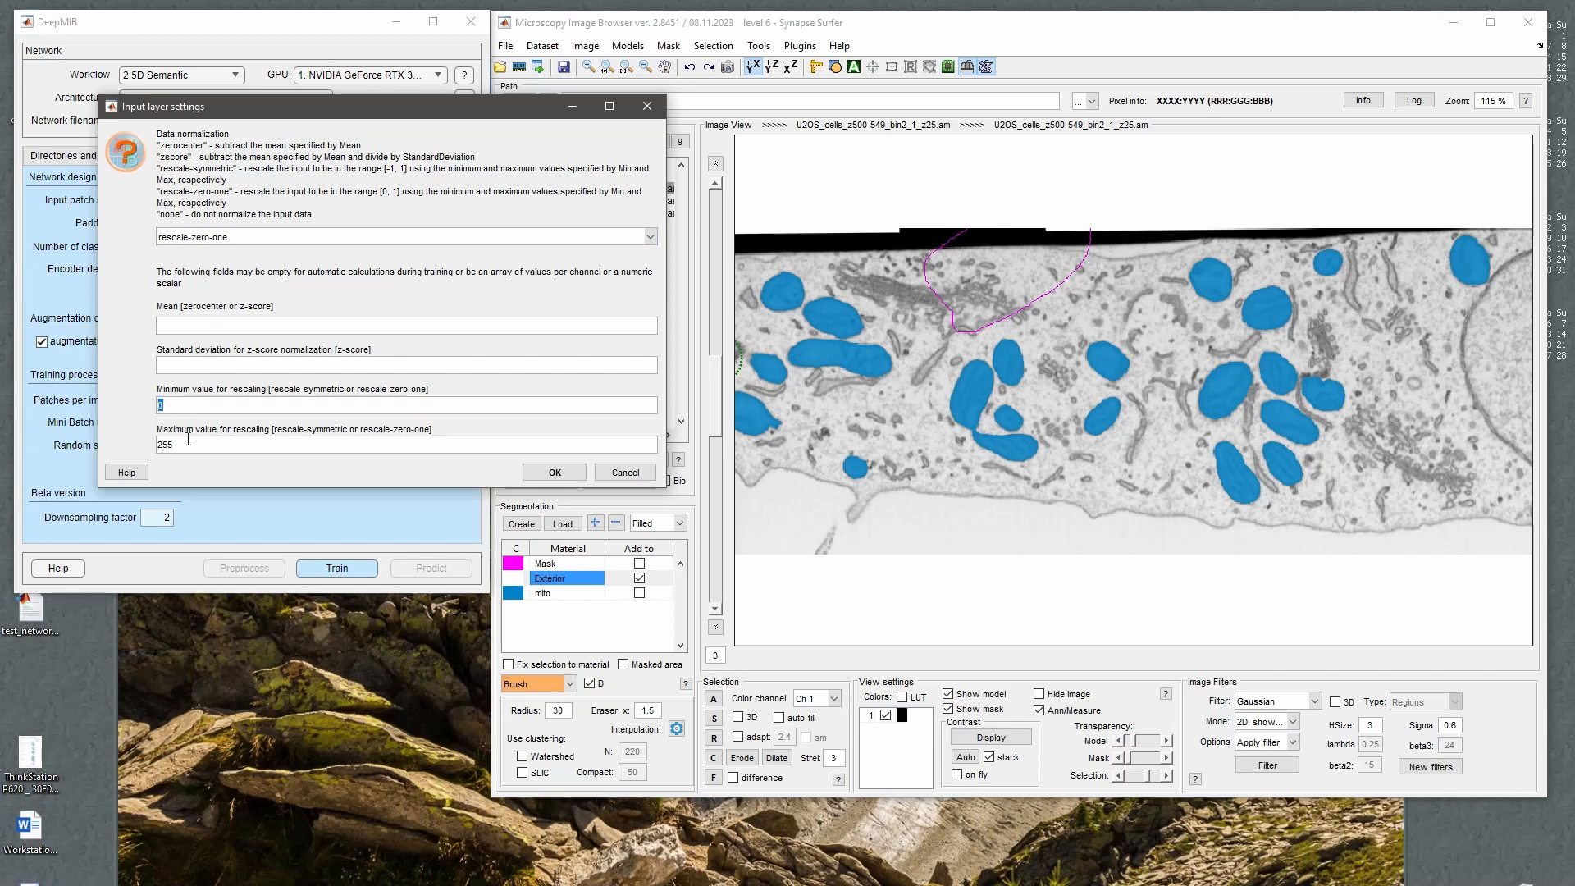
key(Tab)
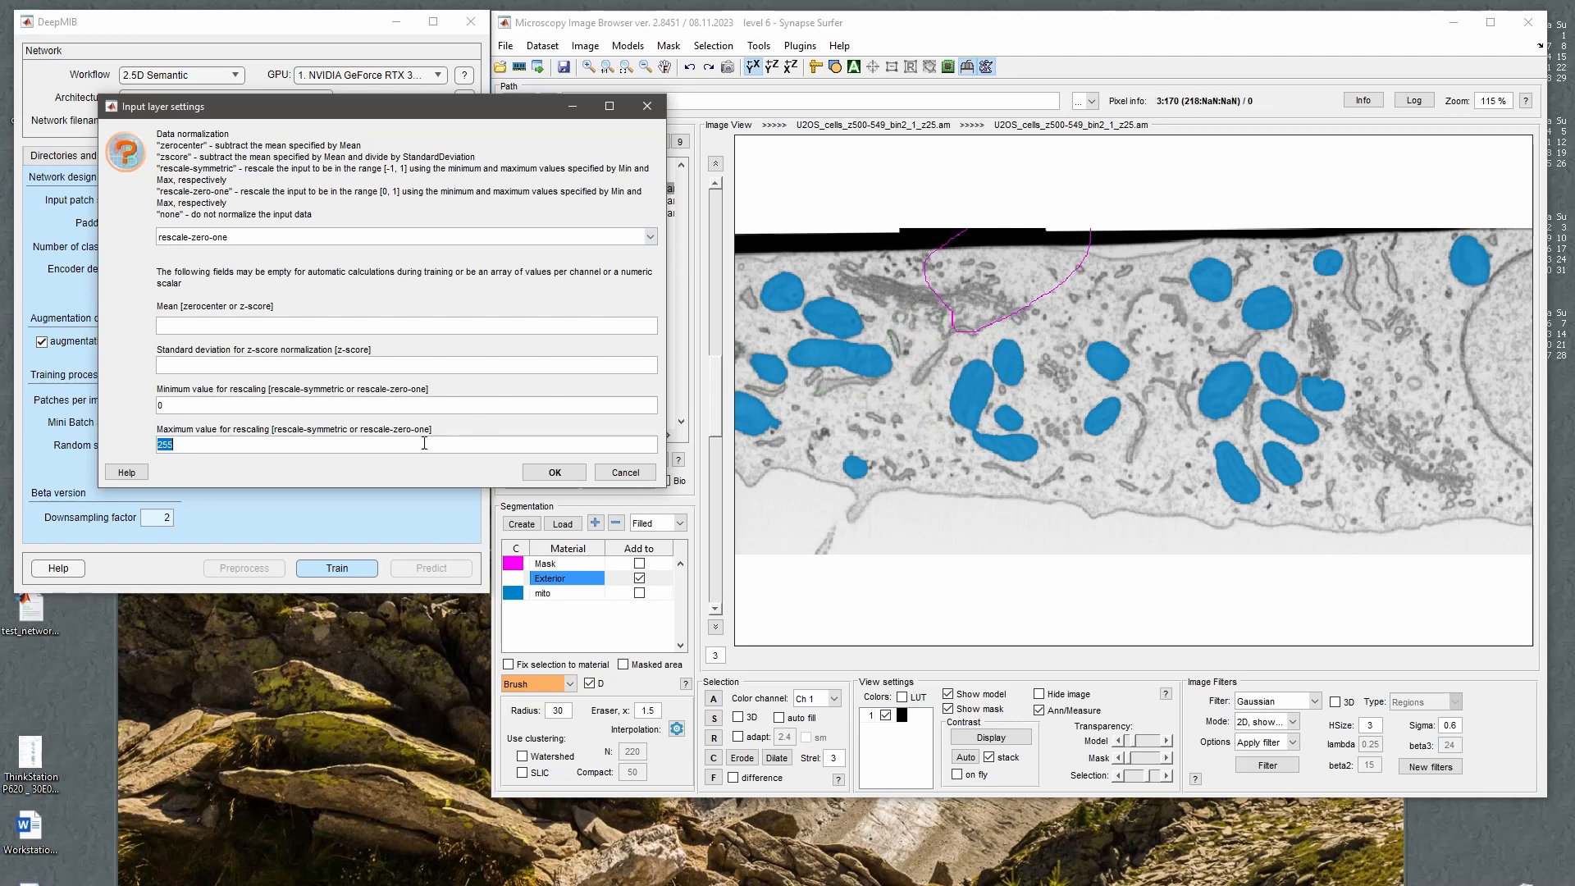
click(366, 446)
click(211, 406)
click(548, 478)
Reopen the input layer settings, review the normalization fields, and close them without changes.
click(392, 202)
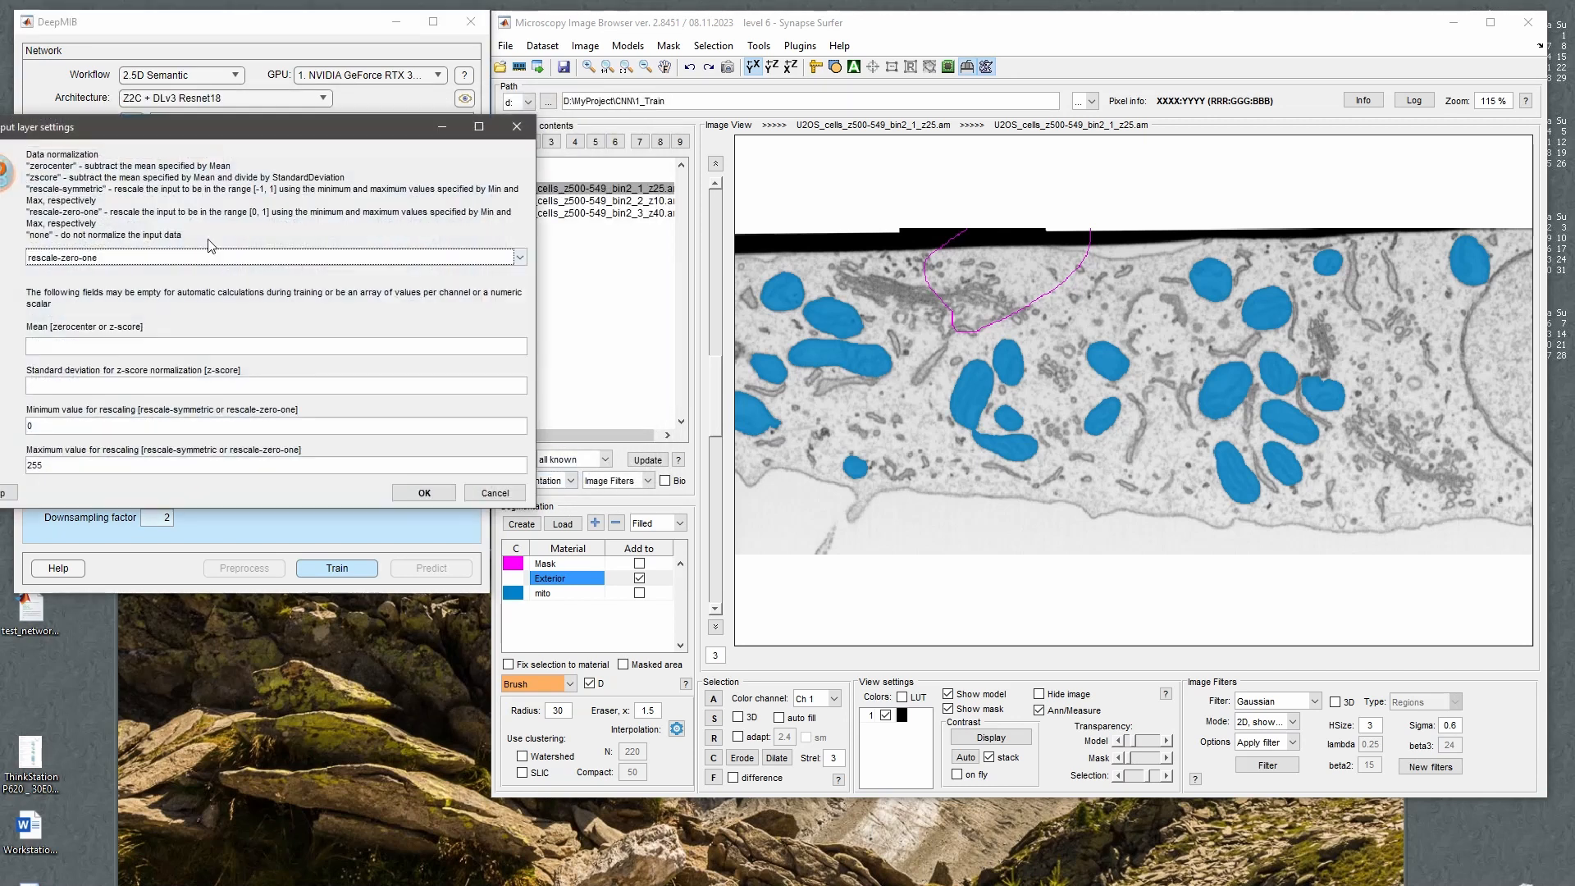
click(212, 256)
drag(187, 118, 187, 99)
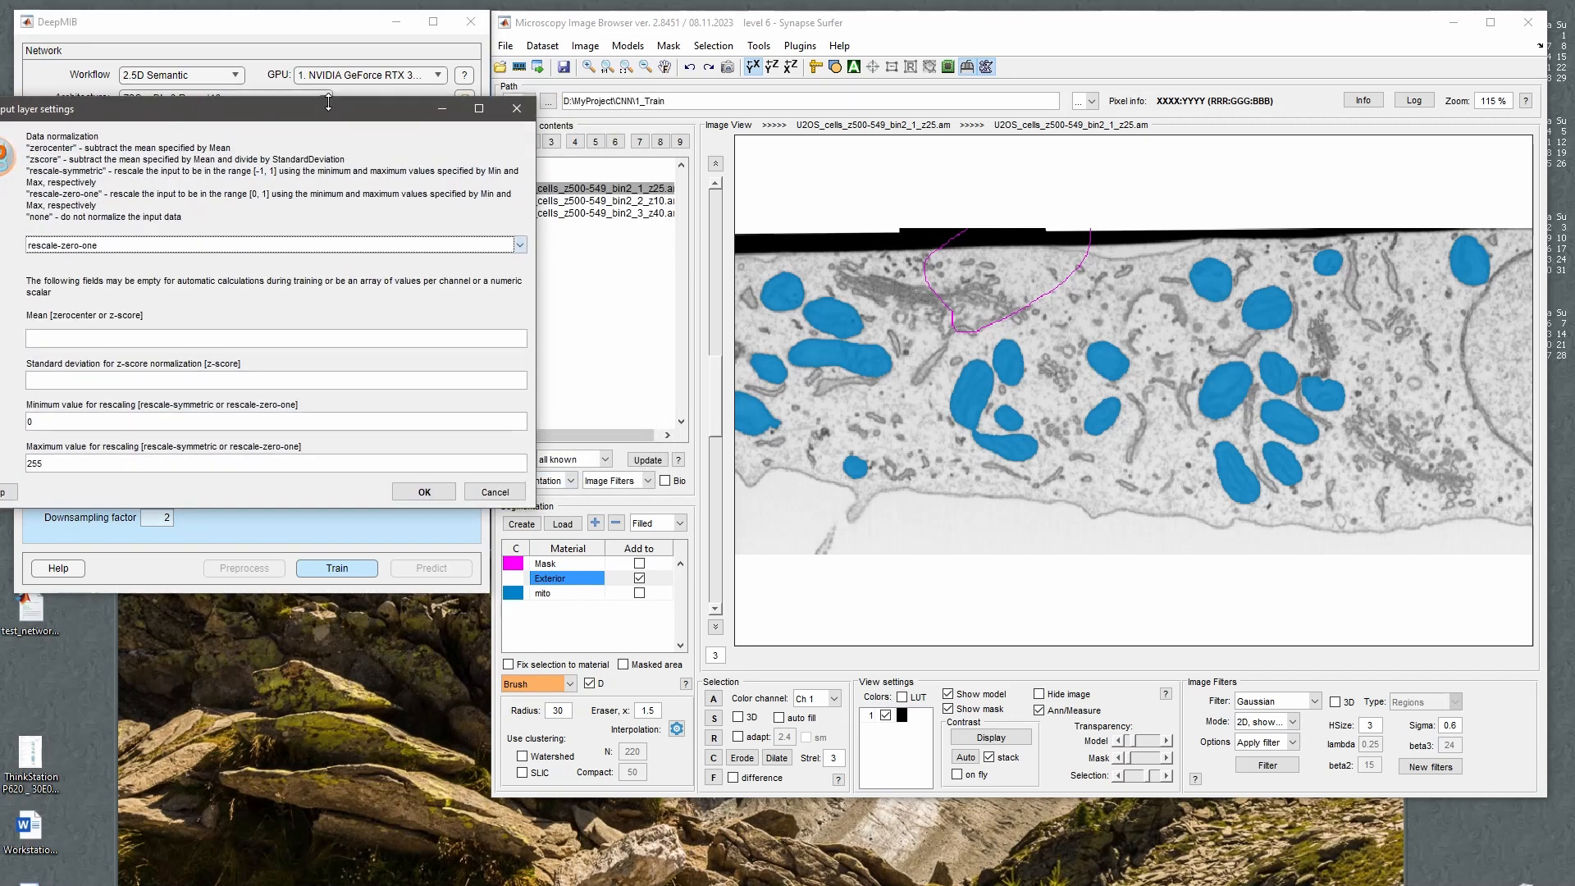
drag(290, 117, 440, 117)
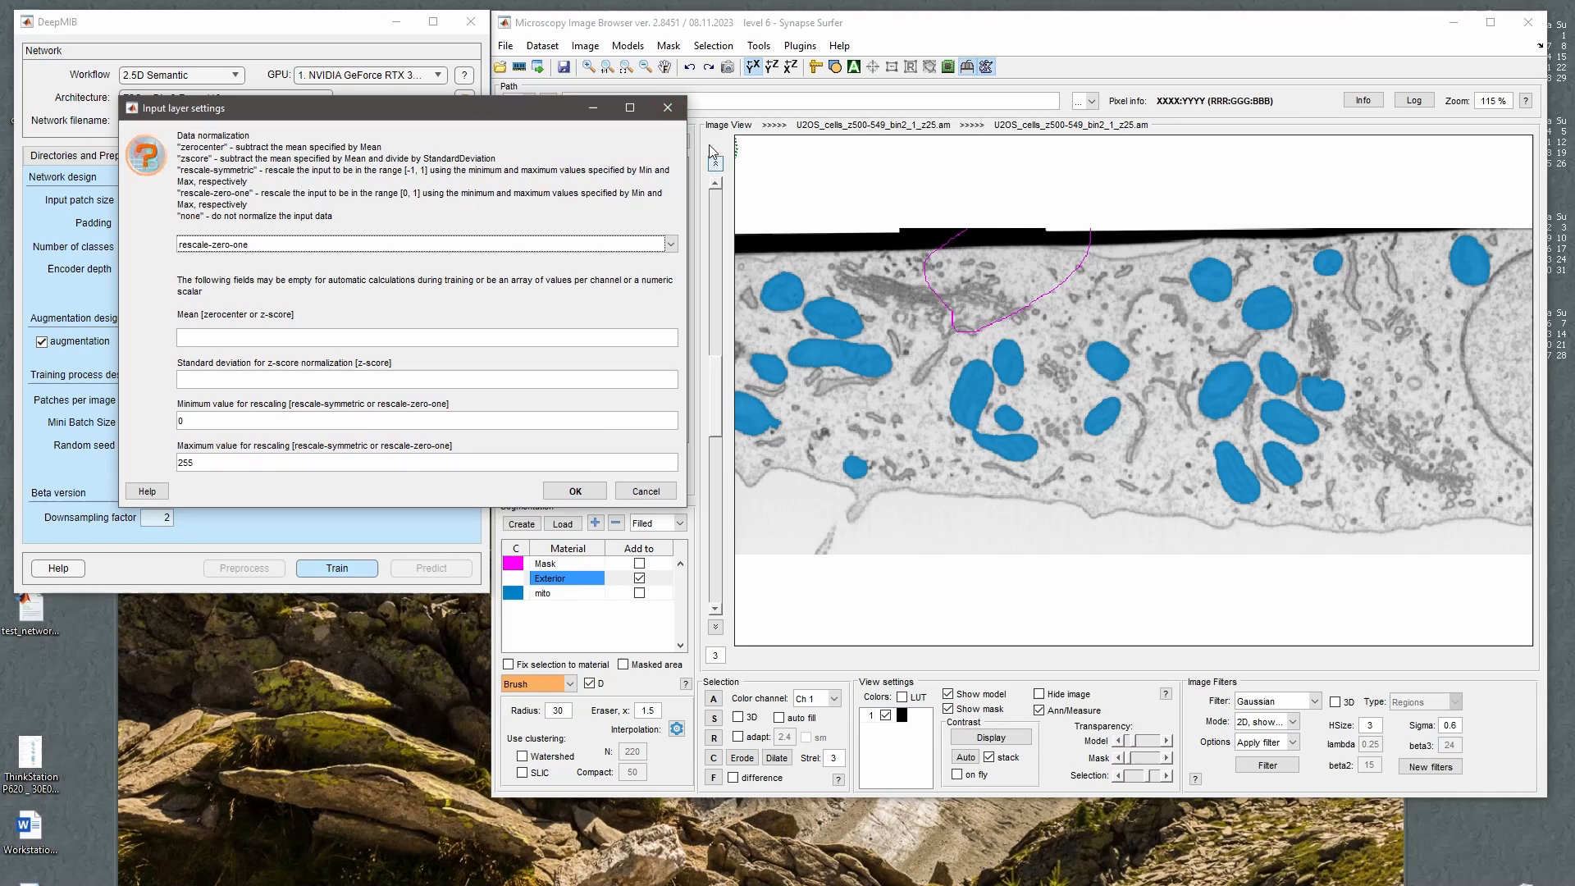
click(670, 110)
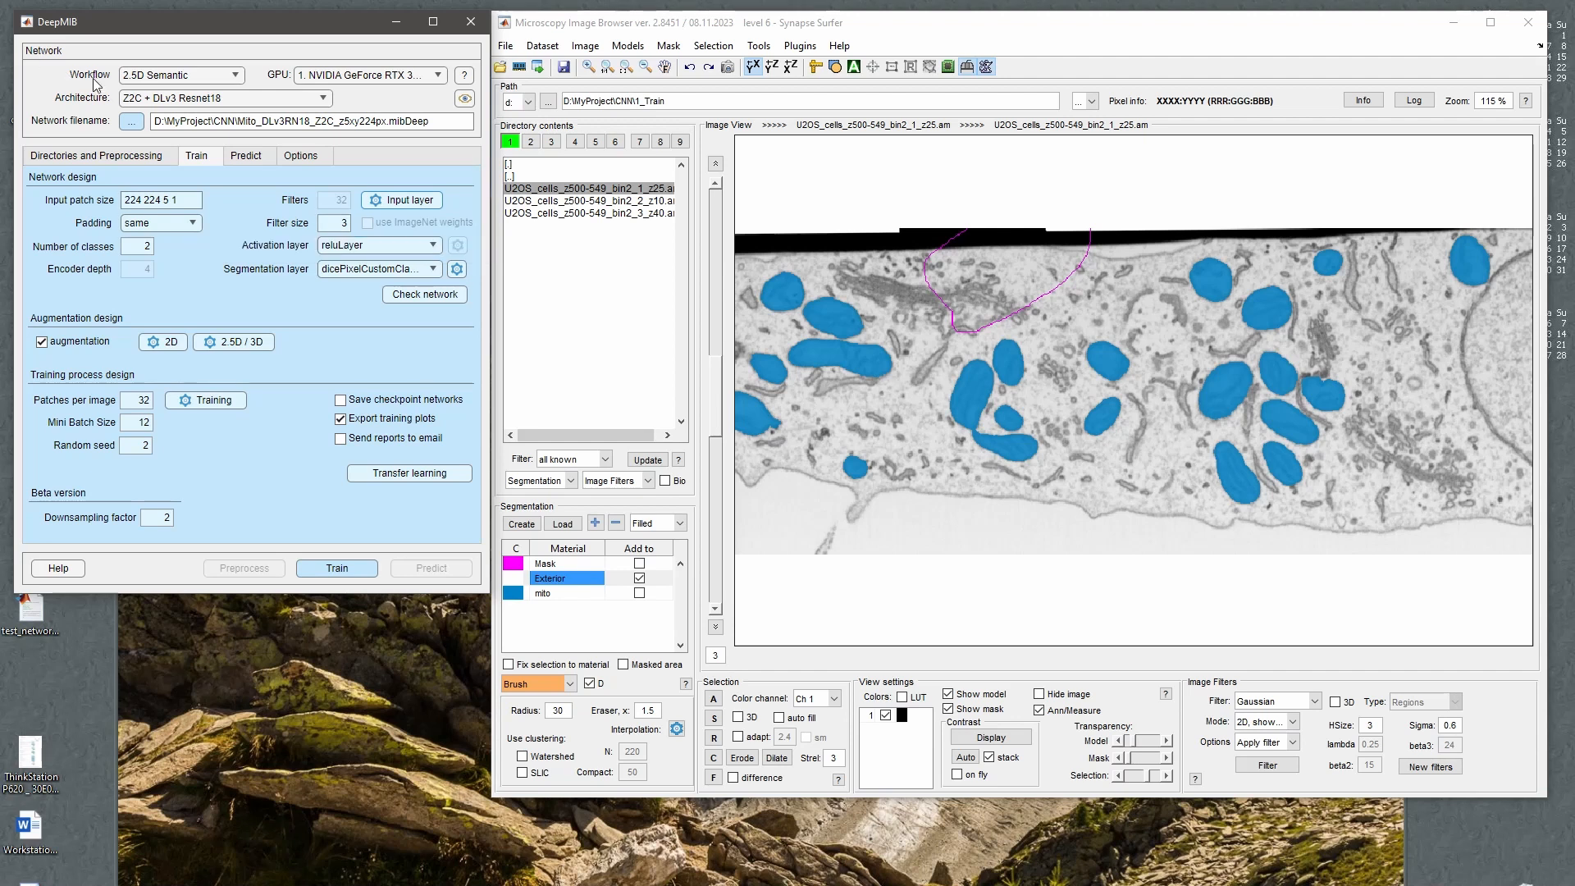
Switch the workflow to 2D Semantic and set the U-net's filter size to 5.
click(151, 98)
click(151, 102)
click(156, 75)
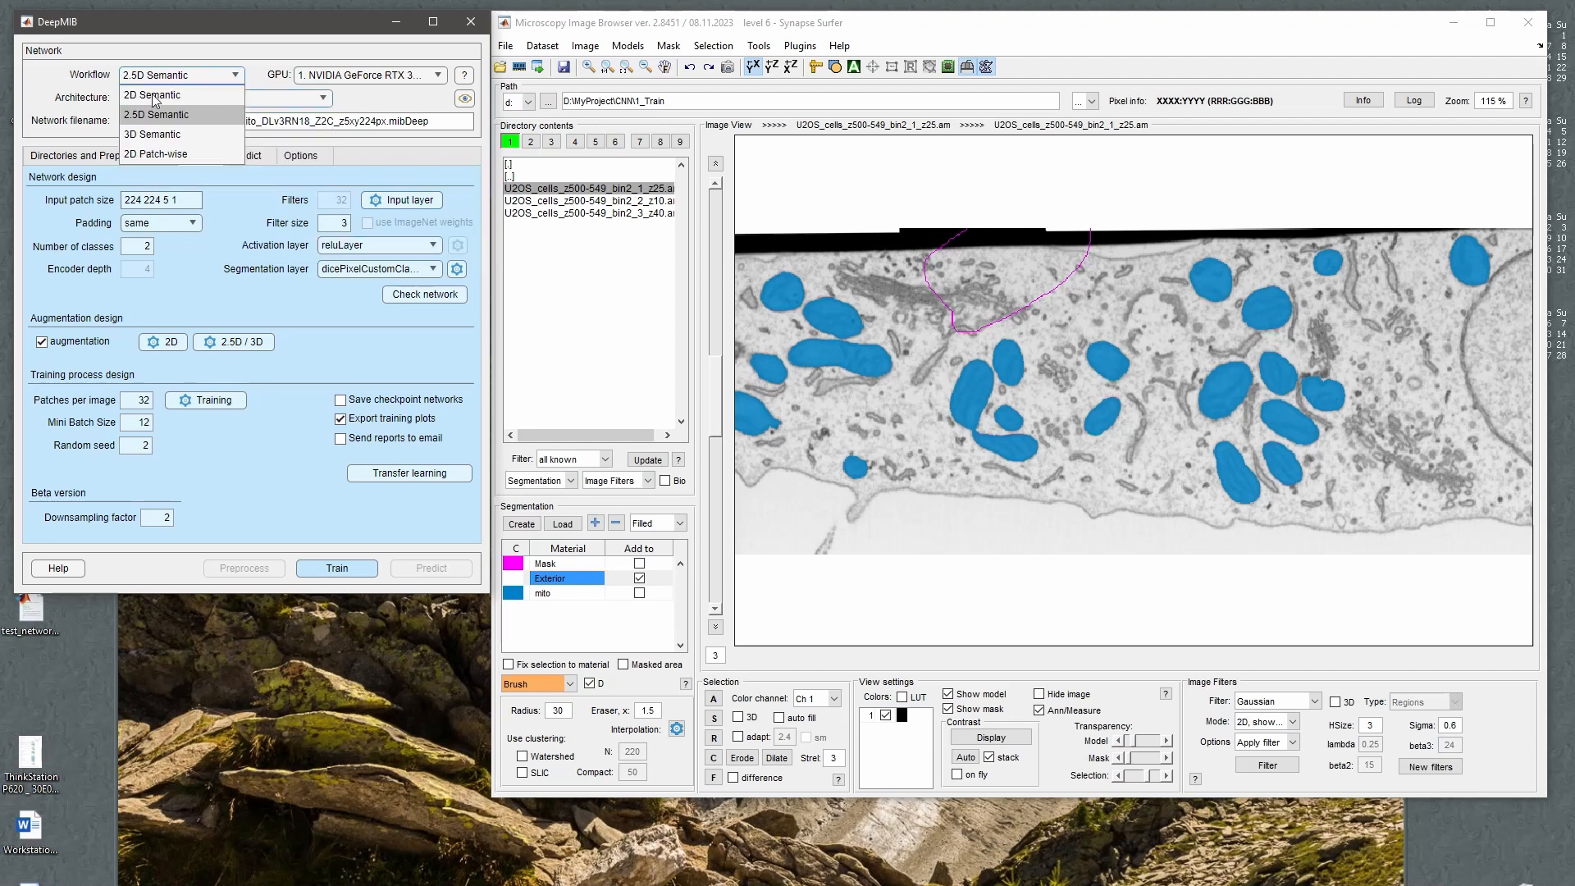
click(155, 97)
click(340, 225)
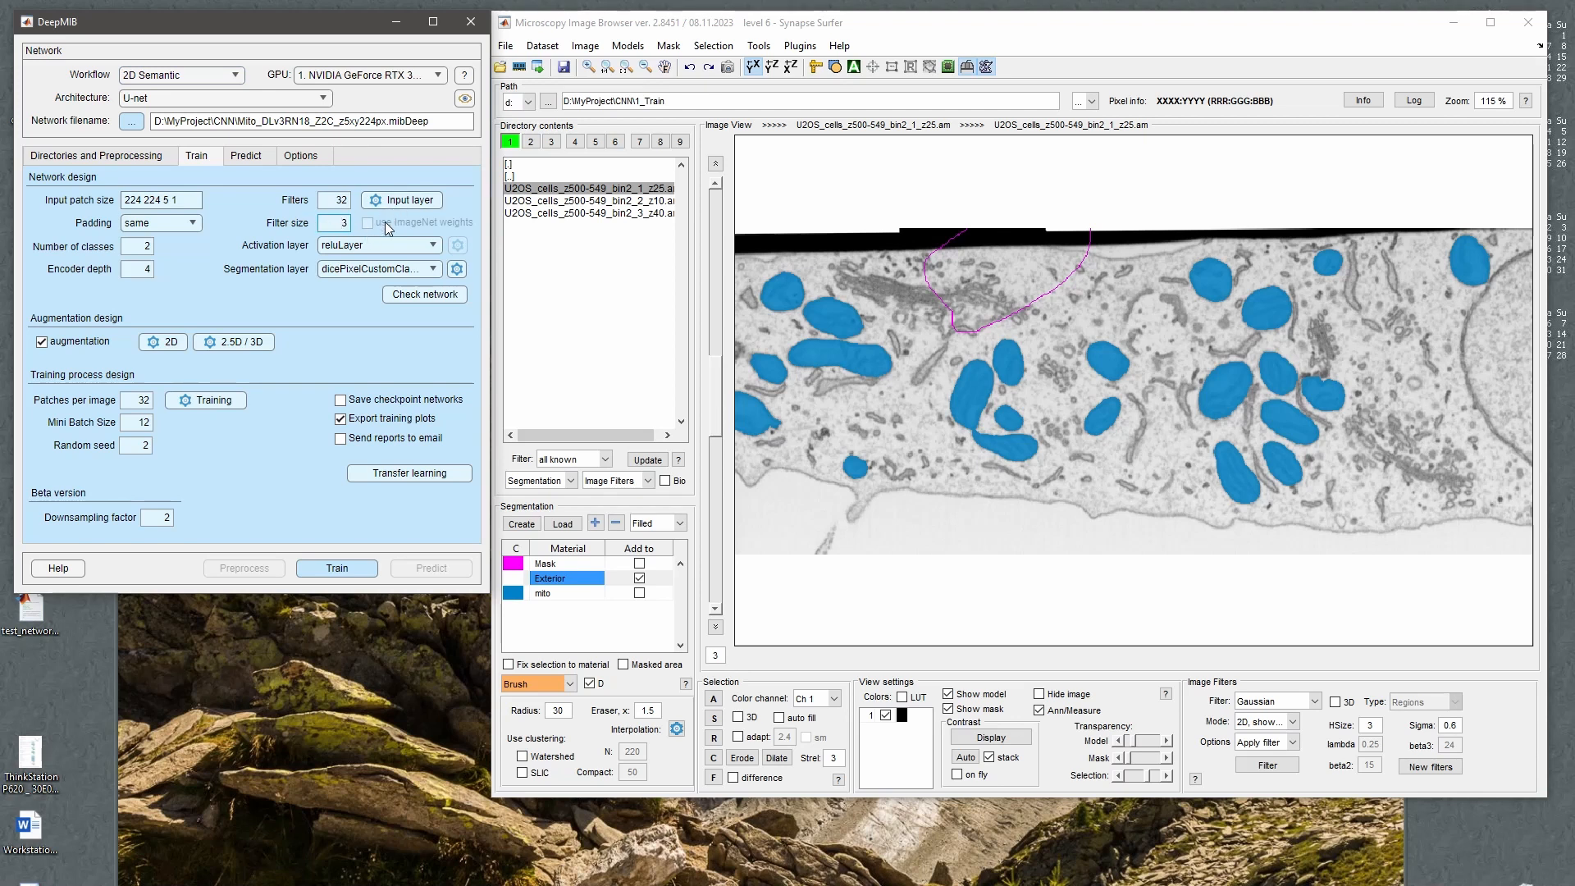
double_click(342, 224)
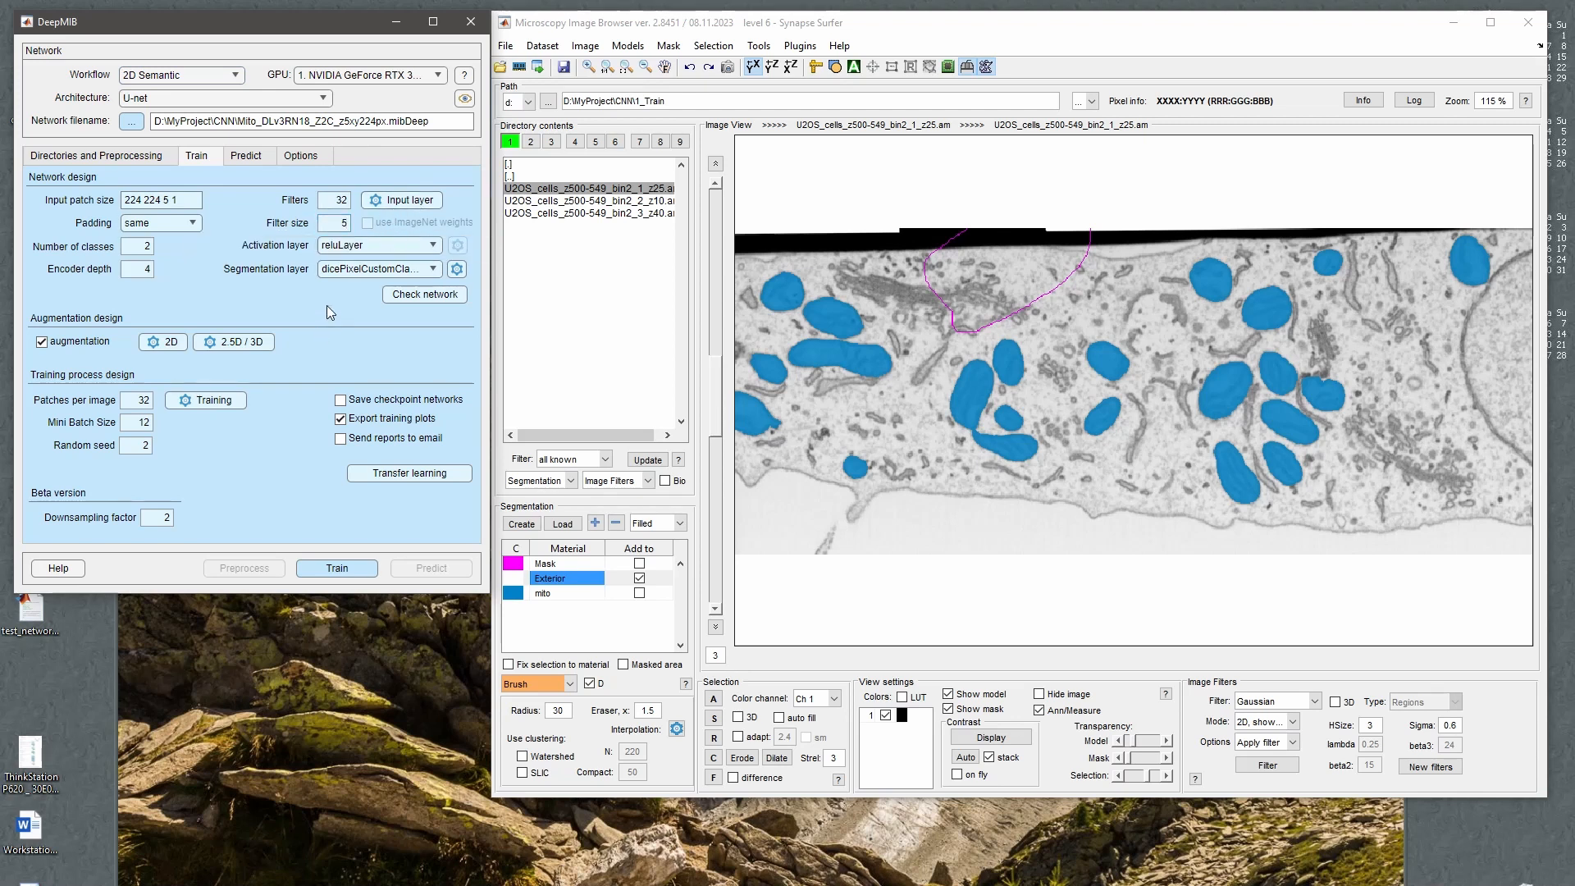
Check the U-net network and examine the filter size of its Encoder-Stage-1-Conv-1 layer.
click(441, 297)
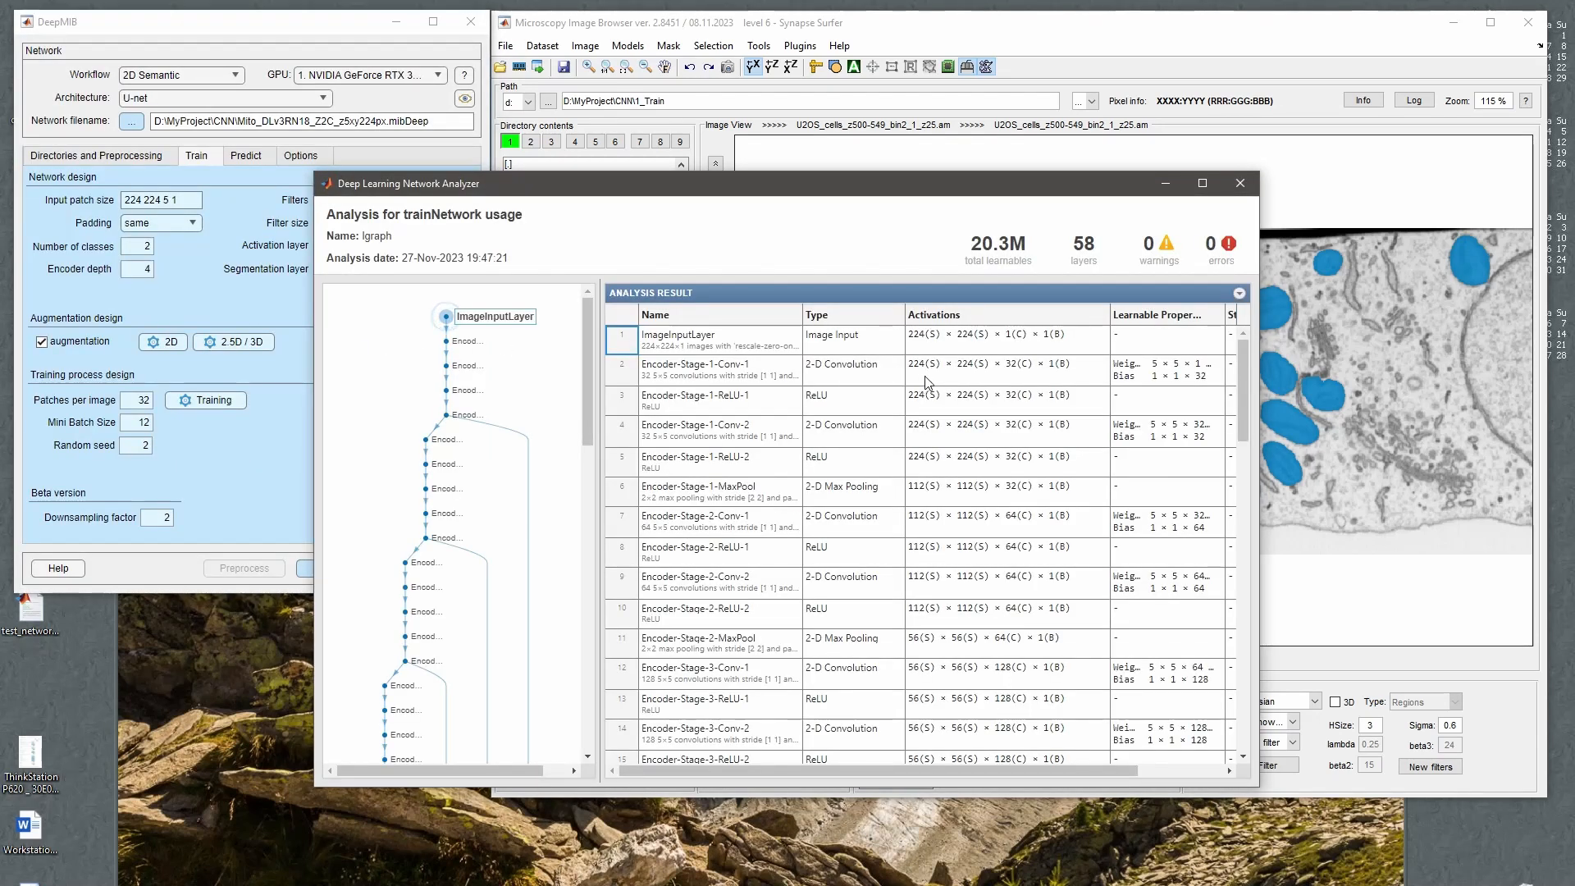
click(927, 380)
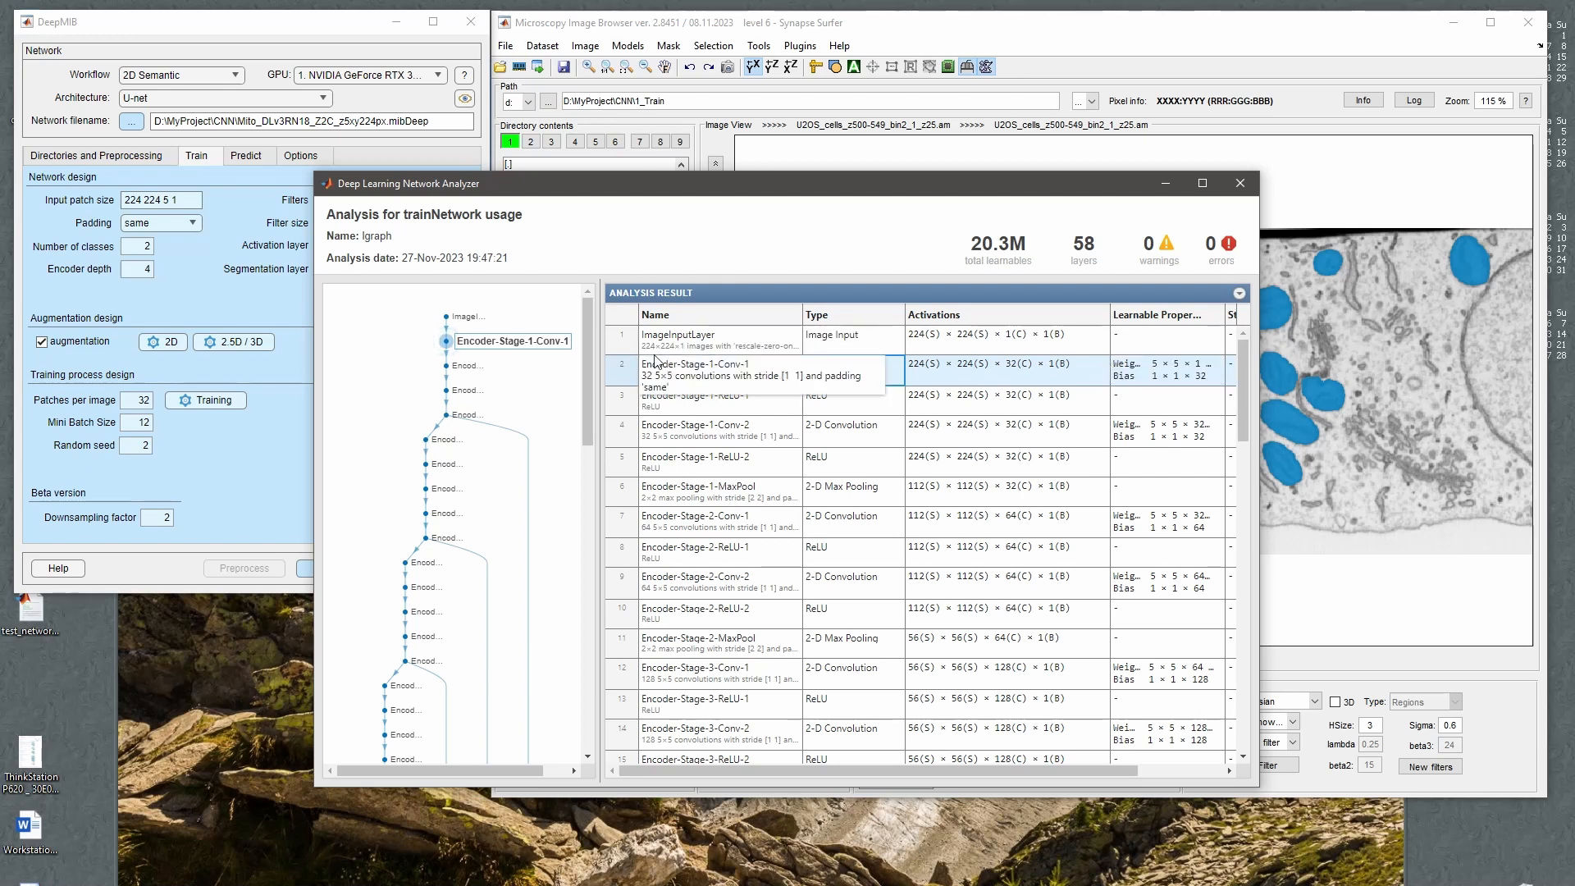
click(254, 307)
Change the architecture to DLv3 Resnet18, check the network, examine its conv1 layer, and close the analysis.
click(146, 99)
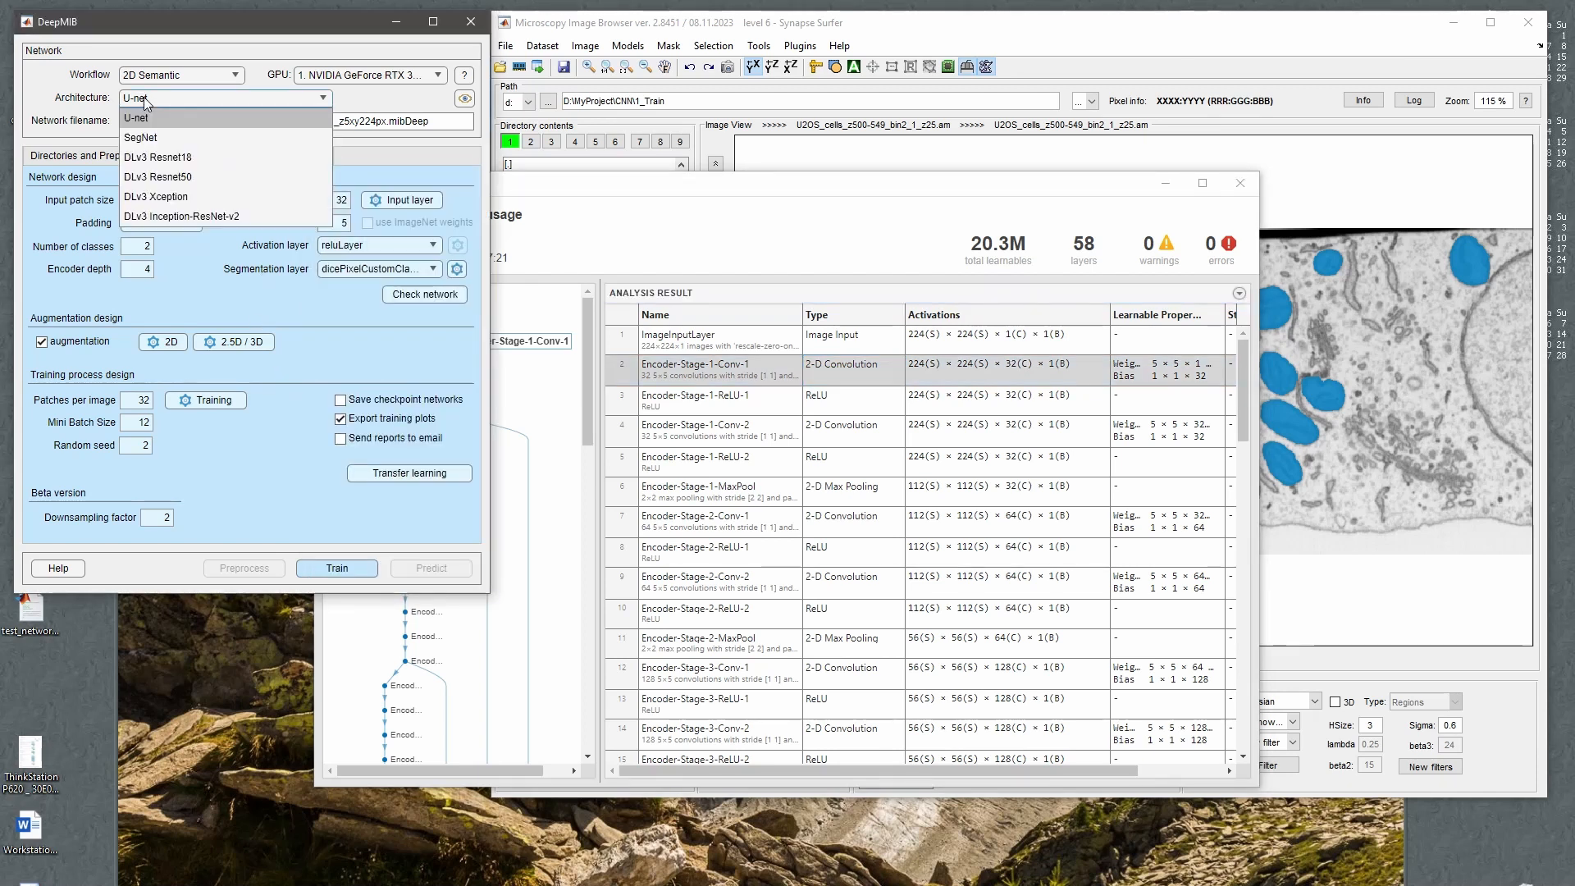
click(164, 157)
click(443, 294)
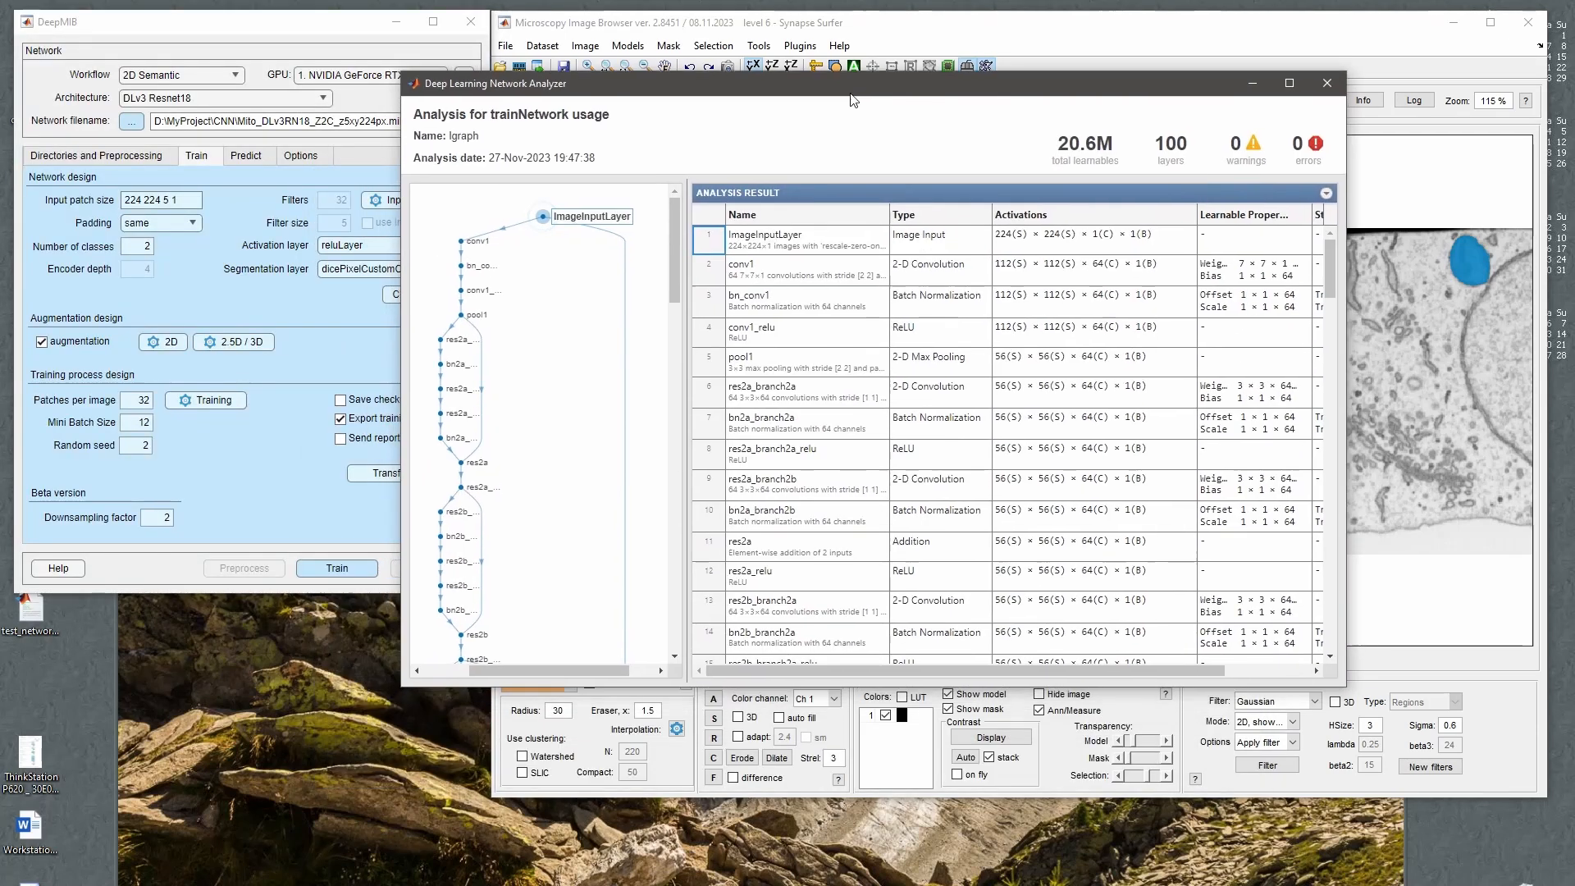
click(825, 267)
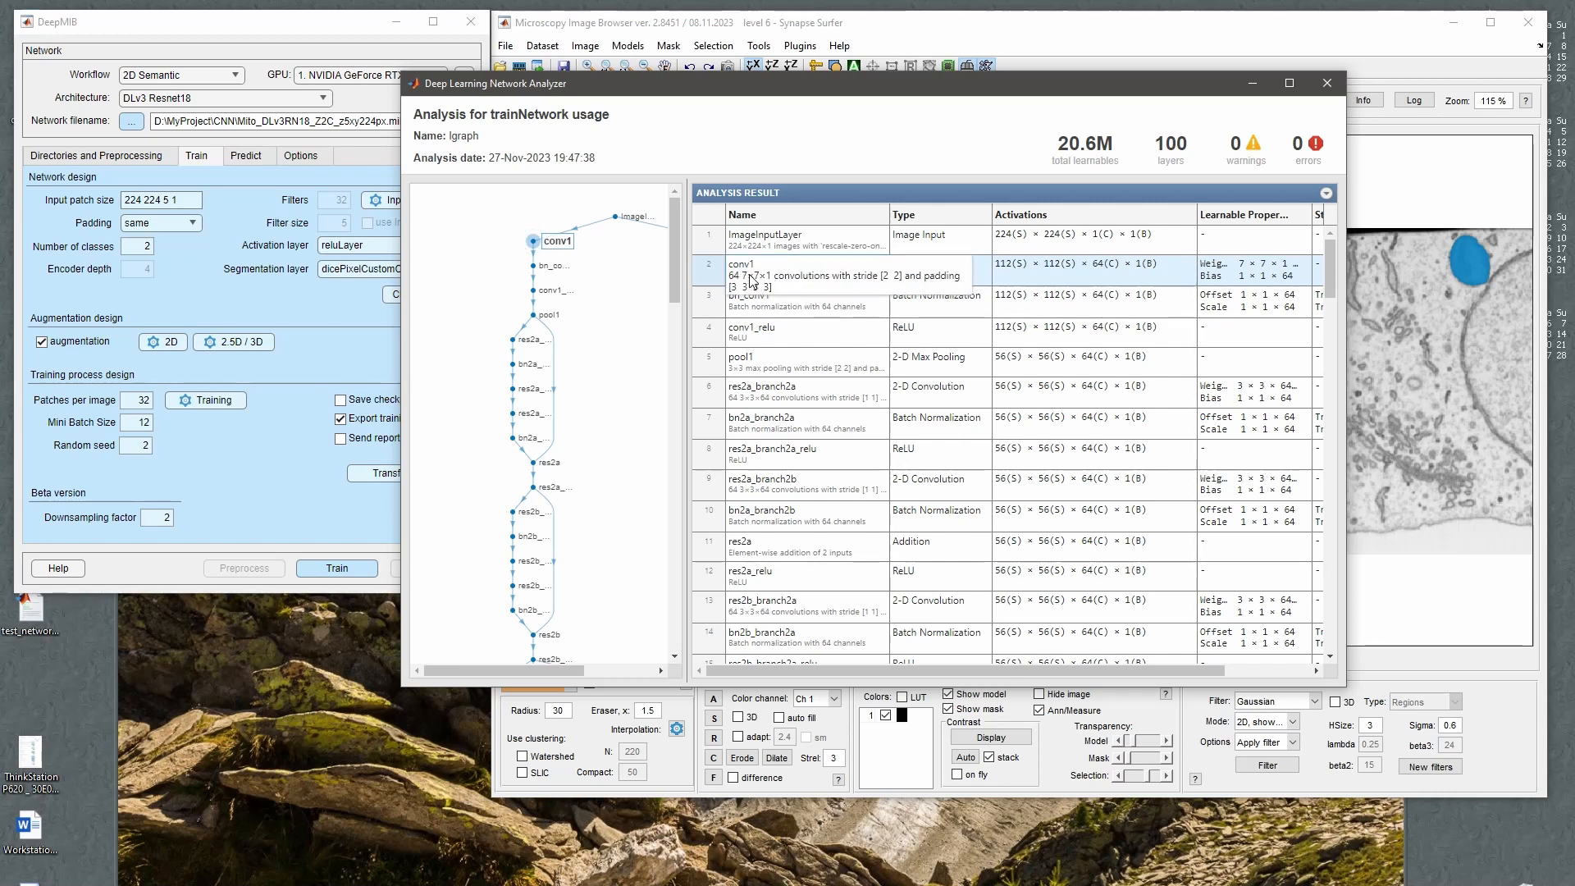
click(1327, 83)
Set the workflow to 2.5D Semantic.
click(181, 75)
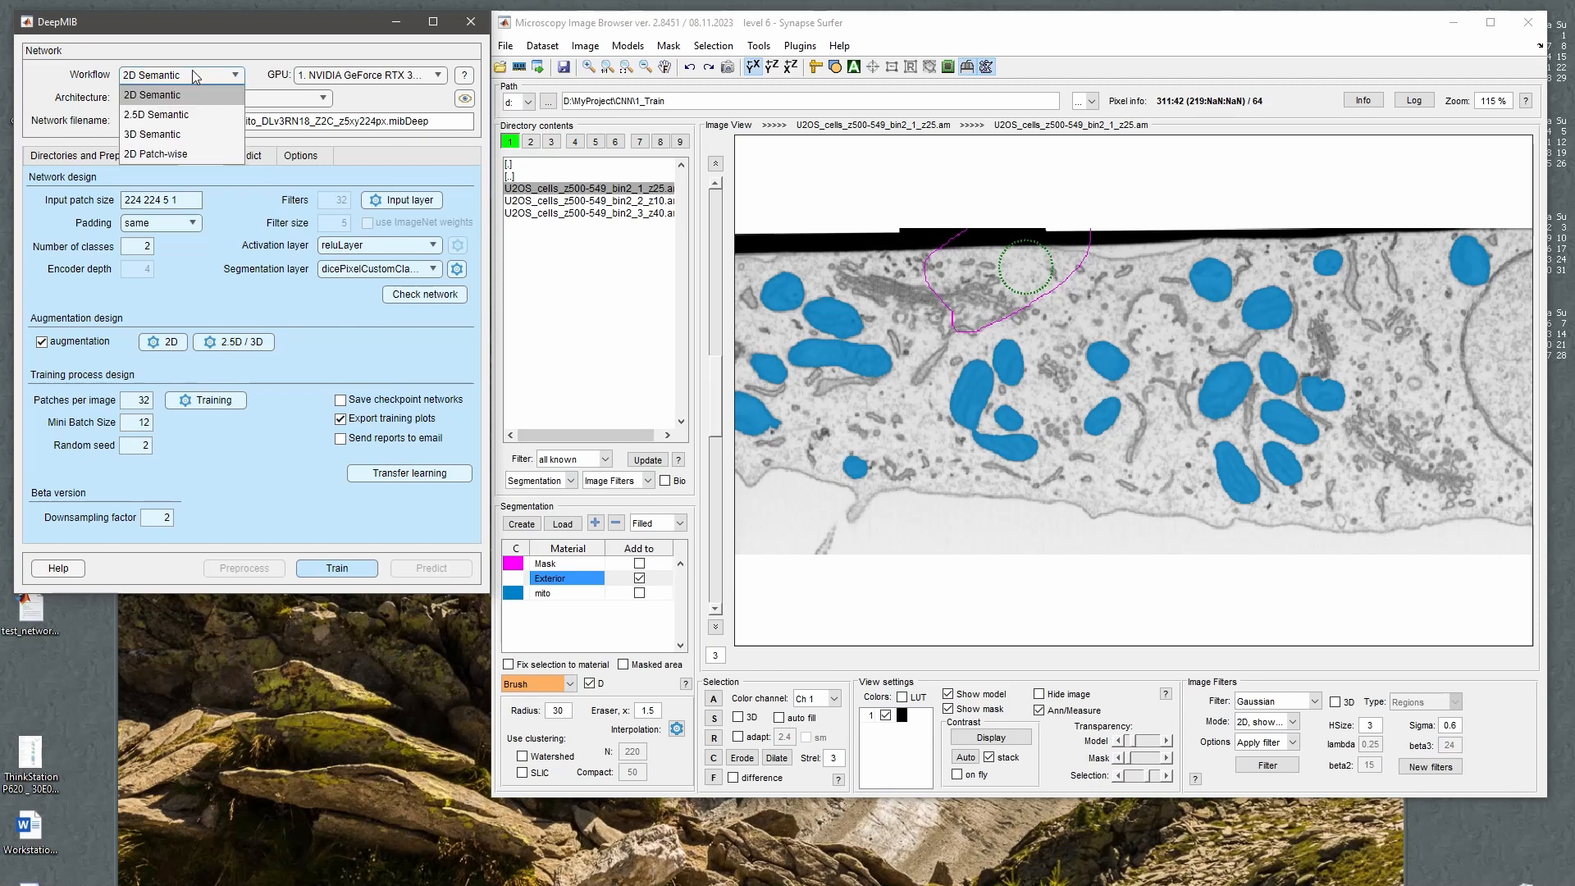
click(177, 117)
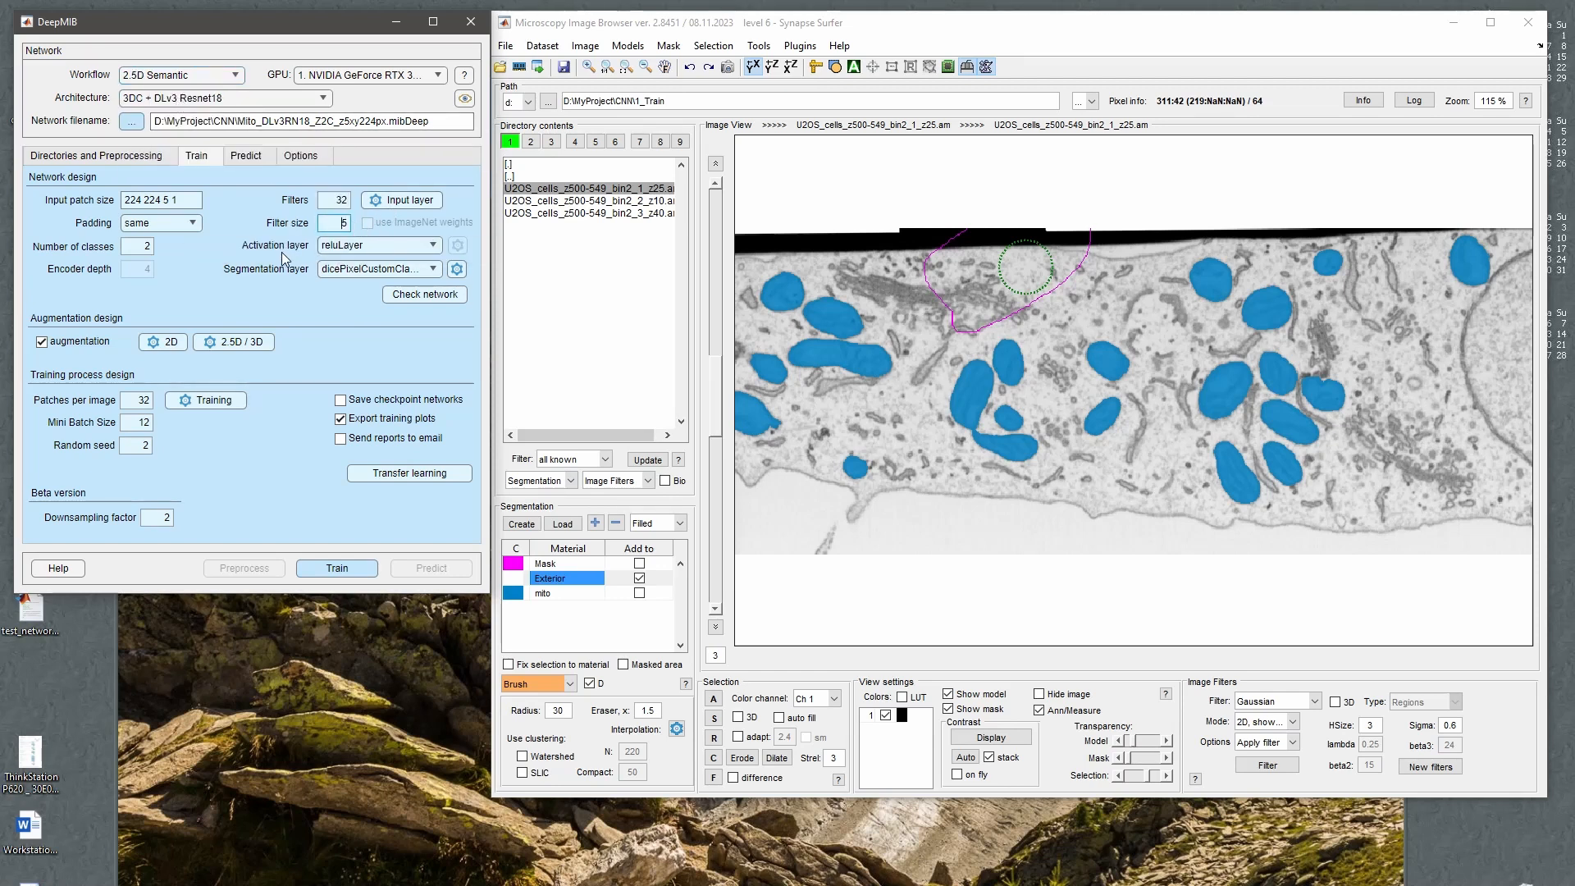
Examine the available activation layers for the network and keep reluLayer.
click(365, 246)
click(365, 246)
click(359, 244)
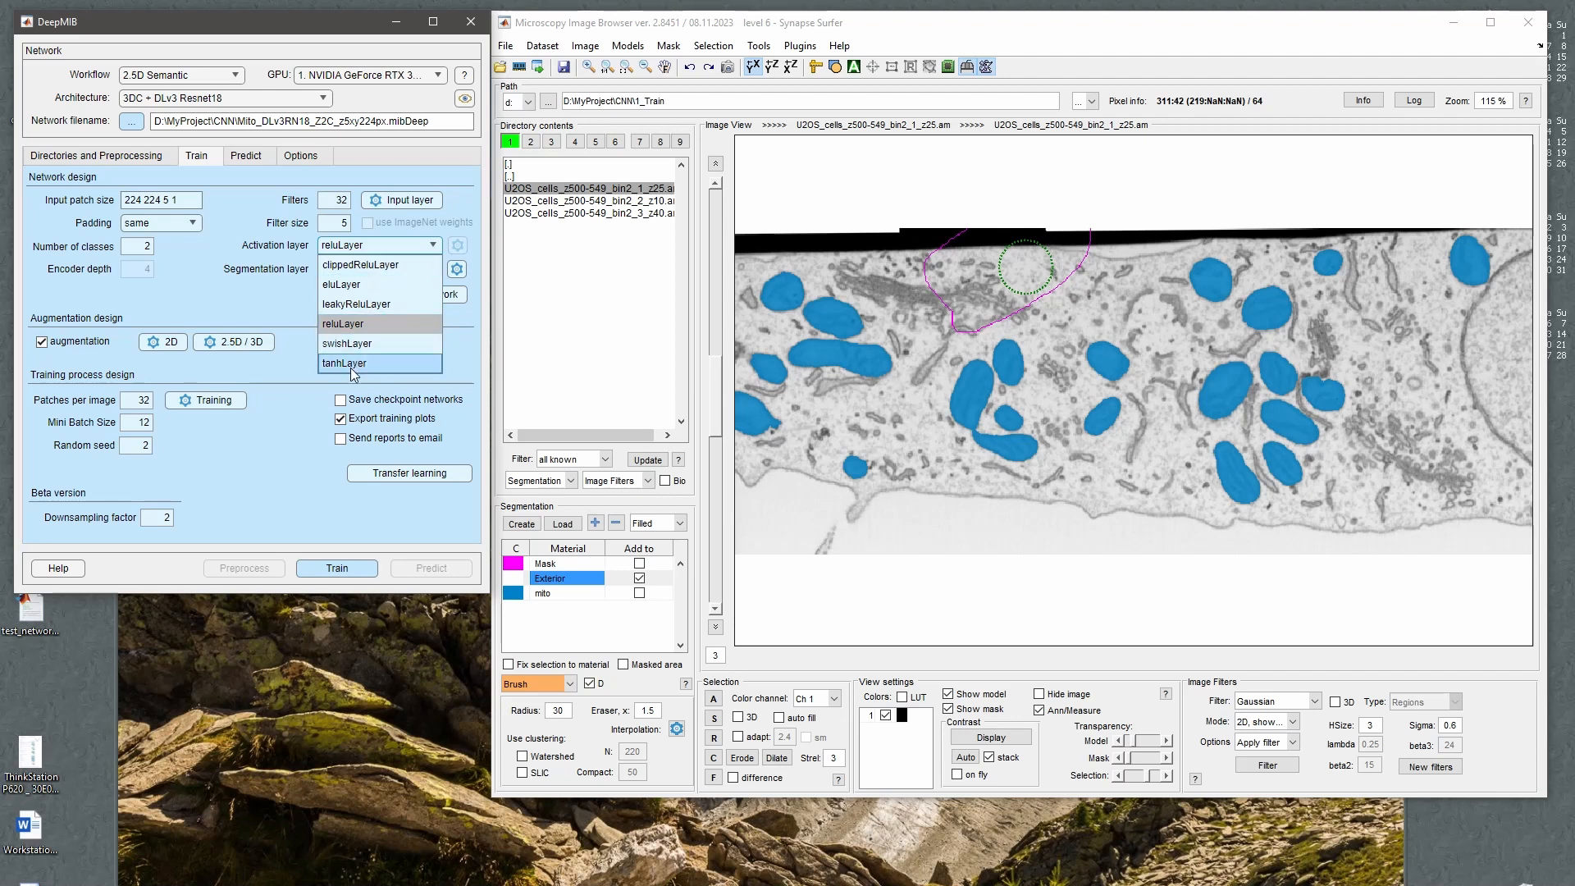
click(237, 292)
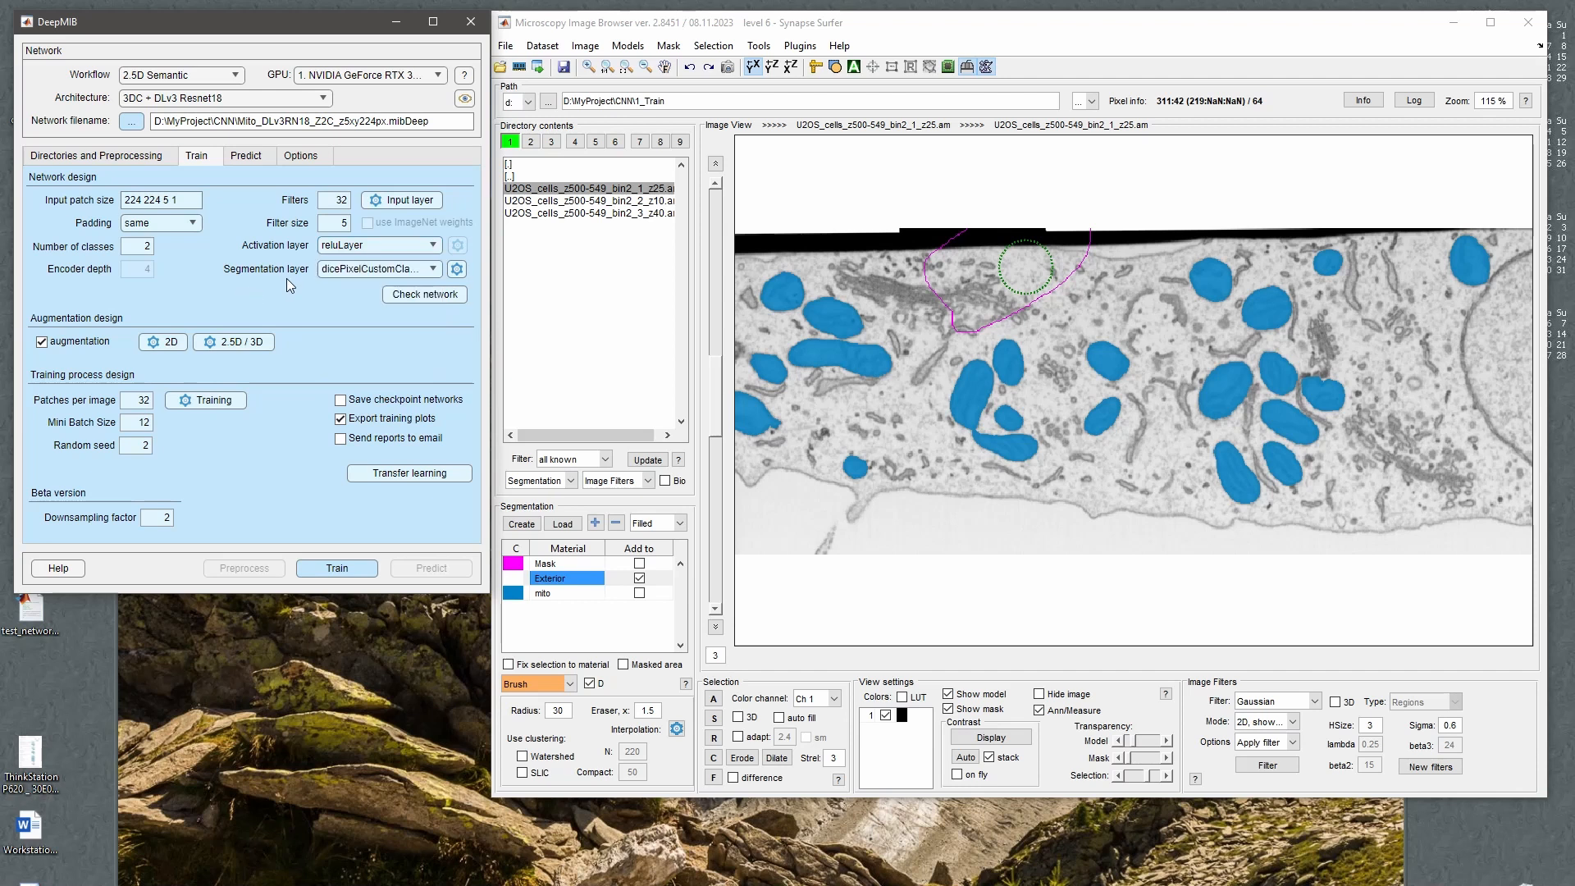
Examine the available segmentation layers and keep dicePixelCustomClassificationLayer.
click(343, 271)
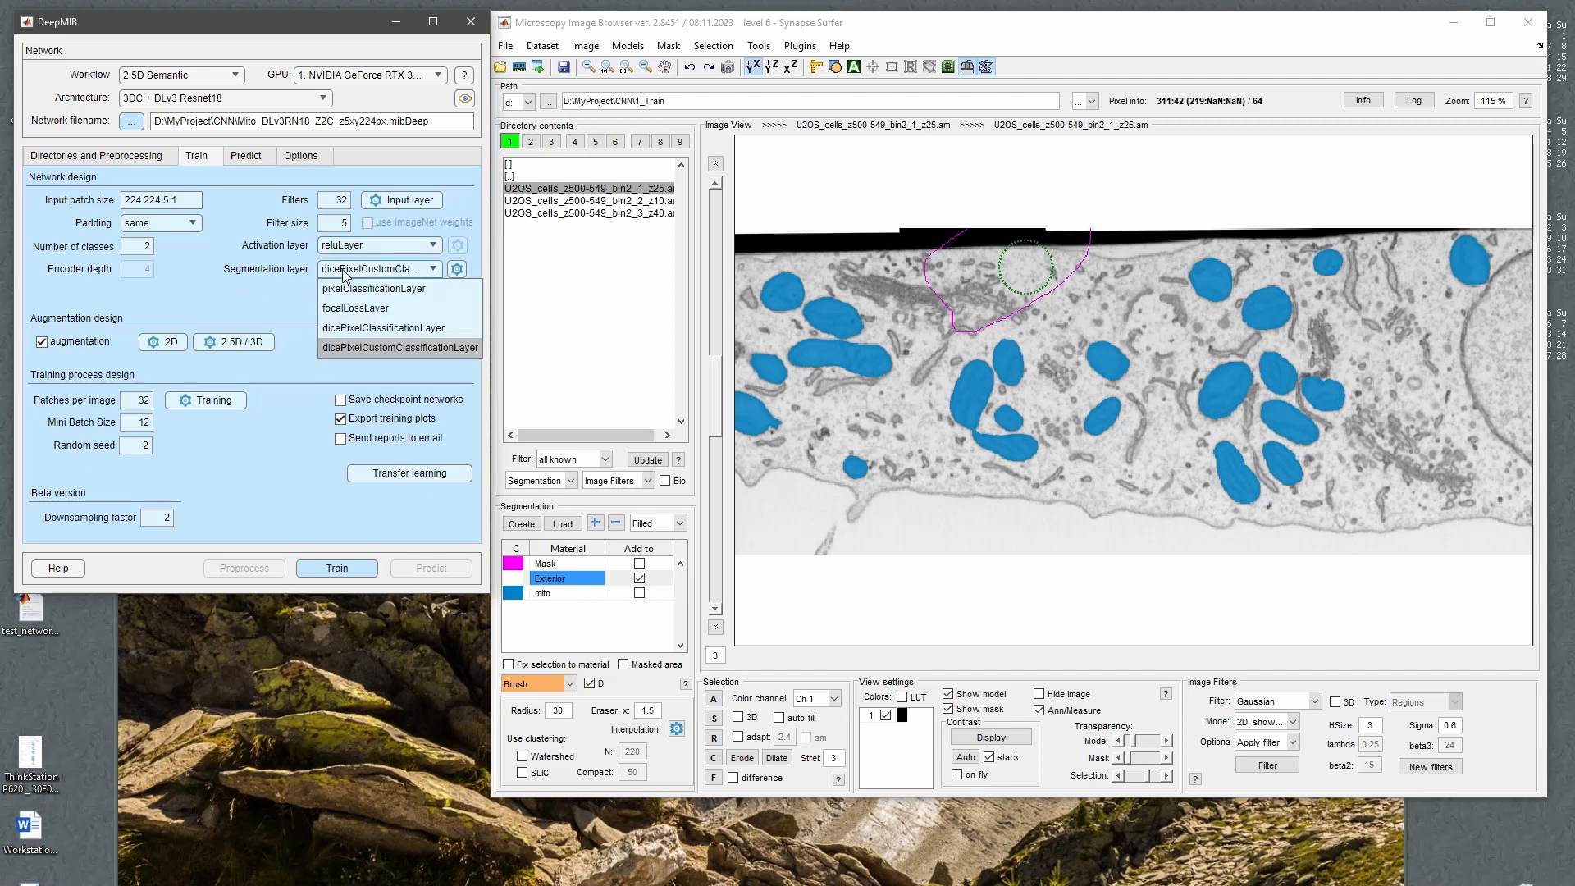
click(327, 350)
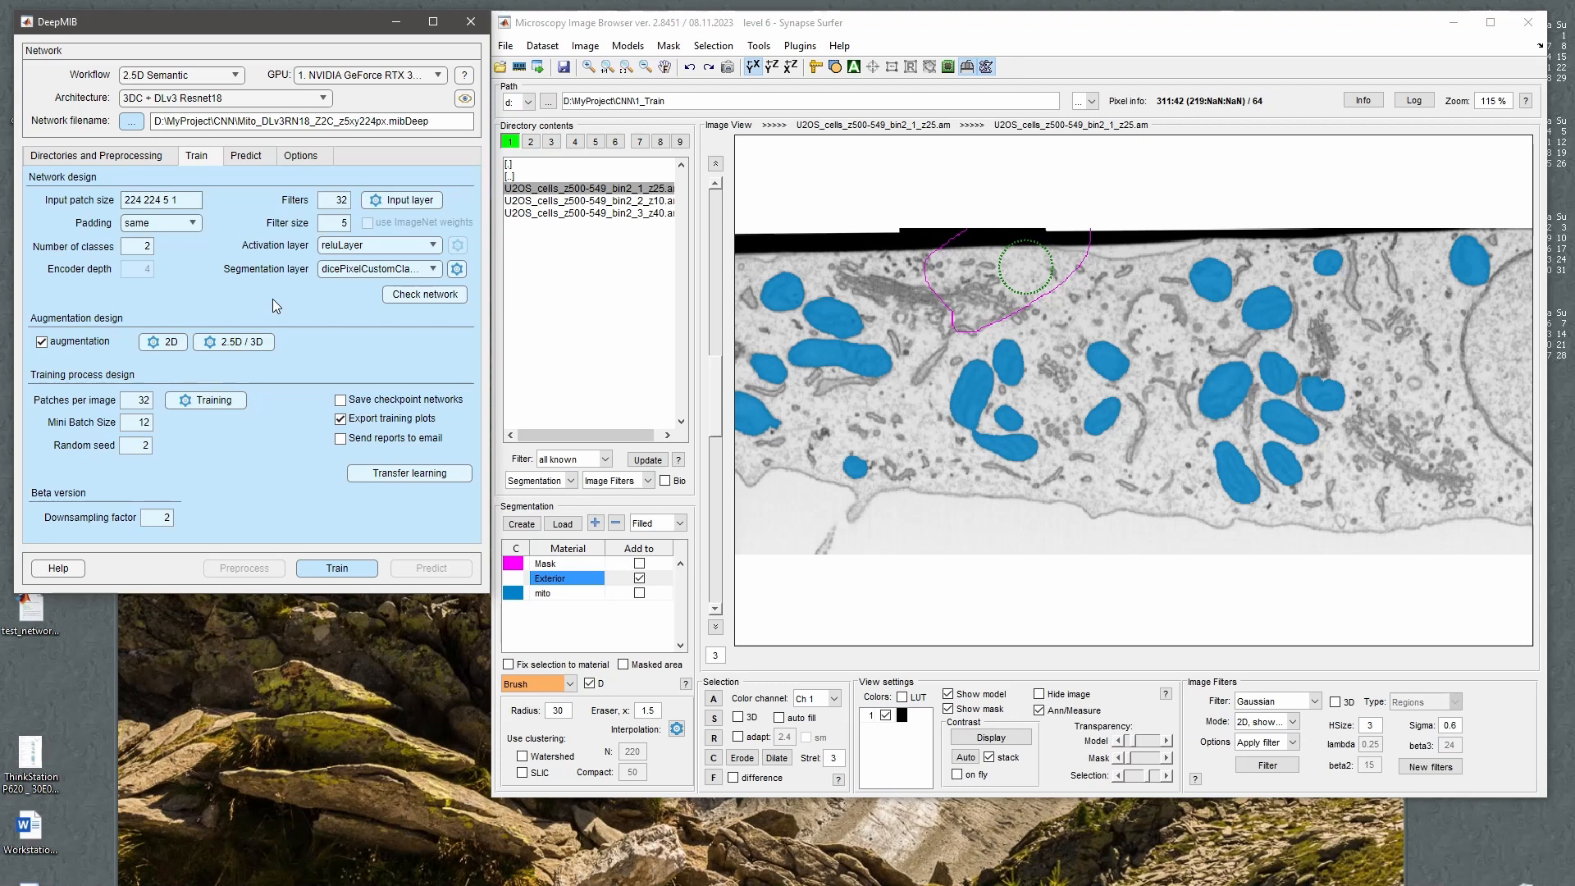
click(392, 274)
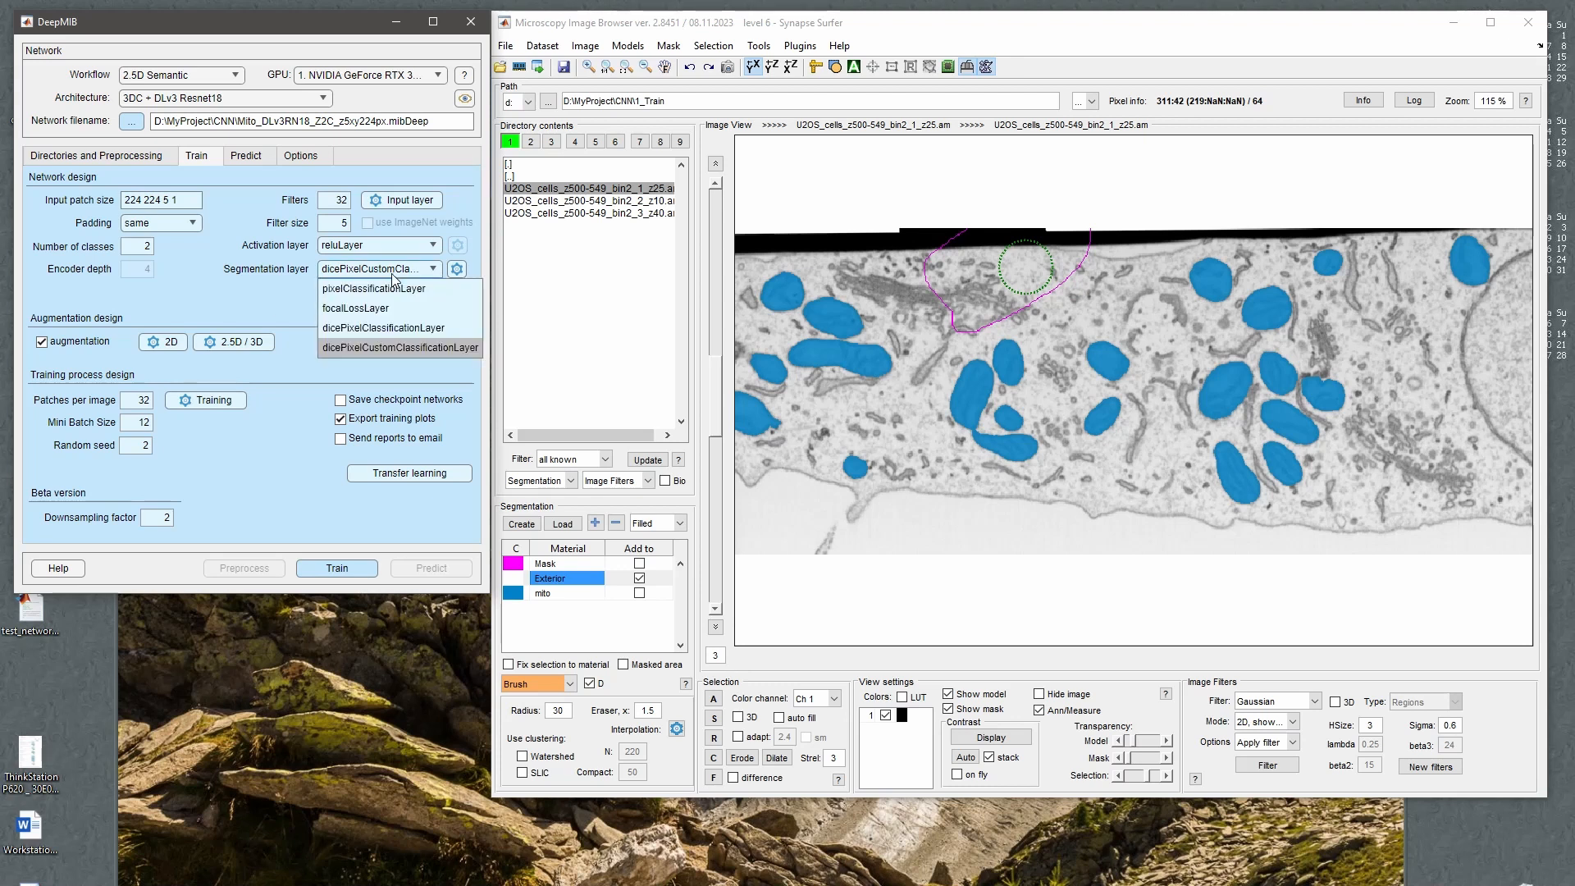
click(402, 356)
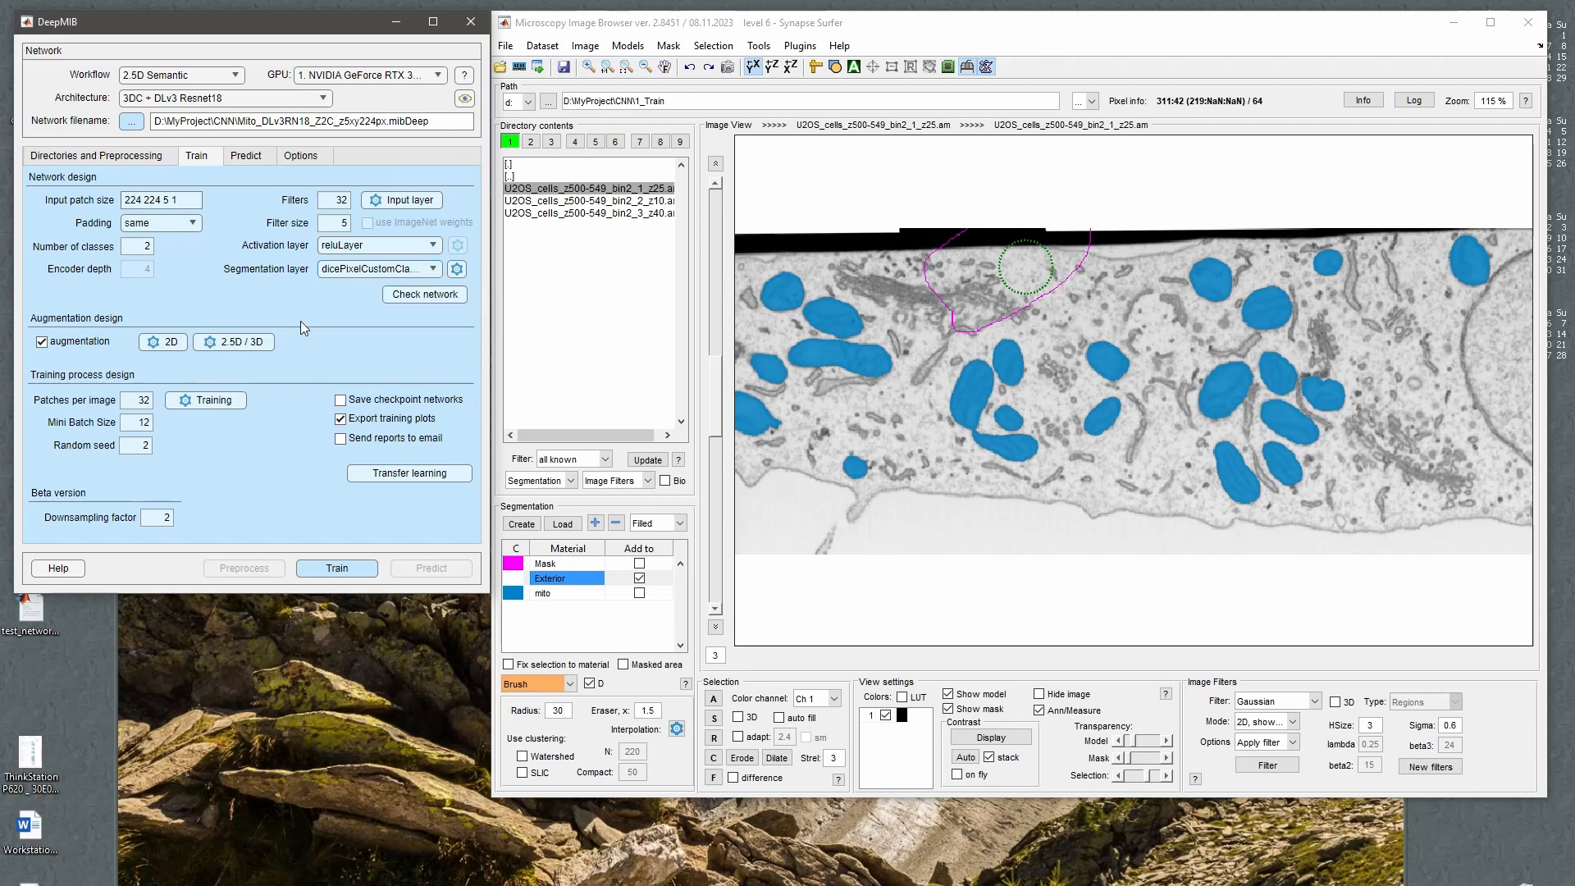
click(375, 273)
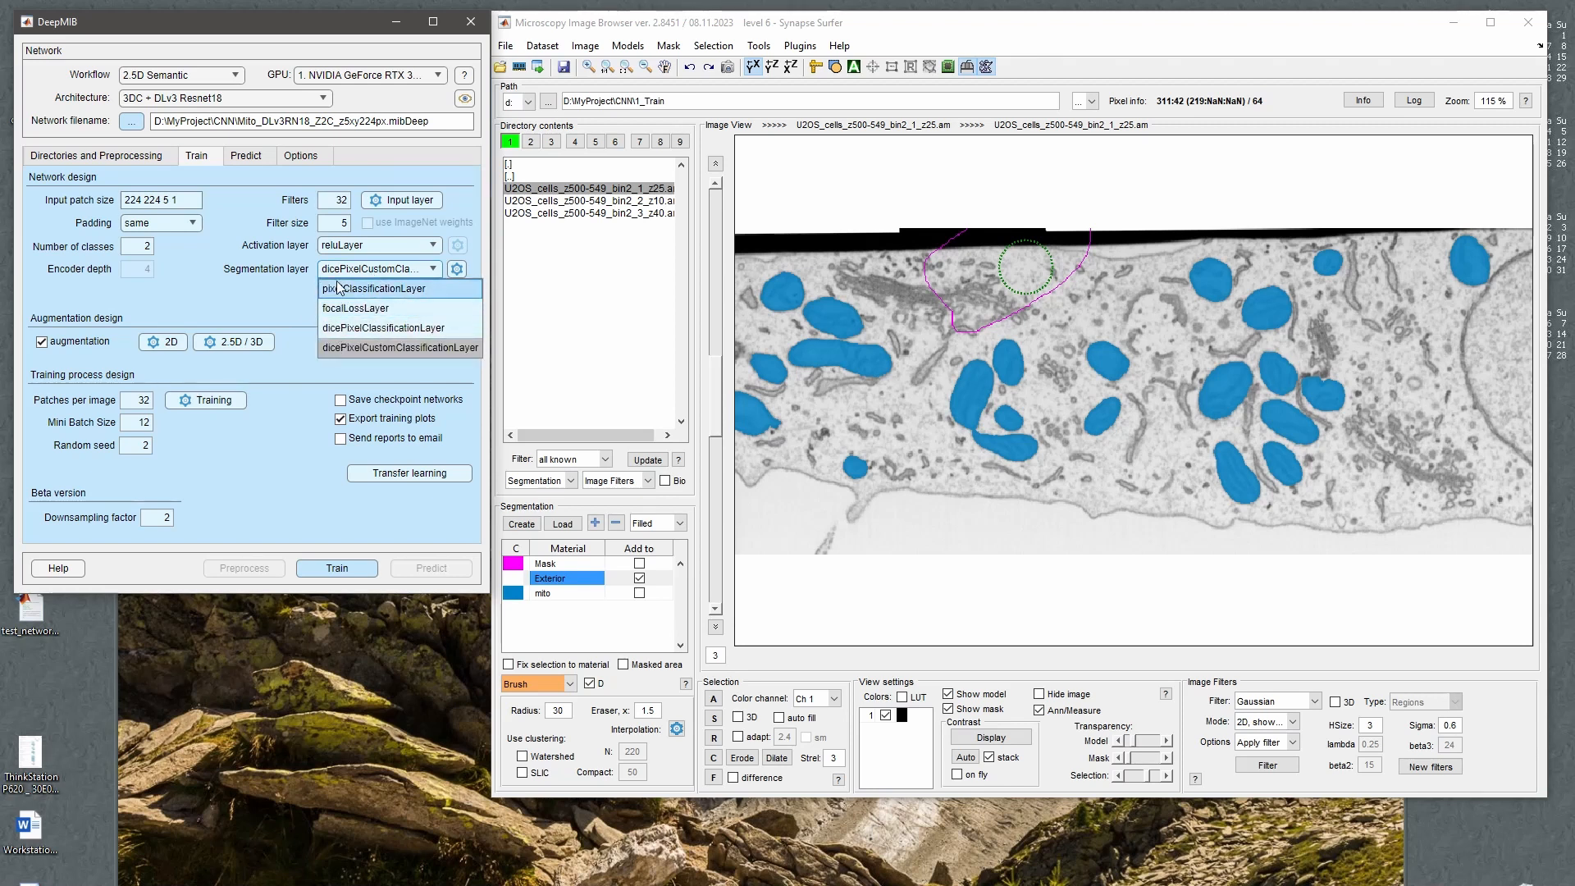
click(197, 269)
Enable excluding the Exterior class from the loss function calculation in the segmentation layer options.
click(455, 271)
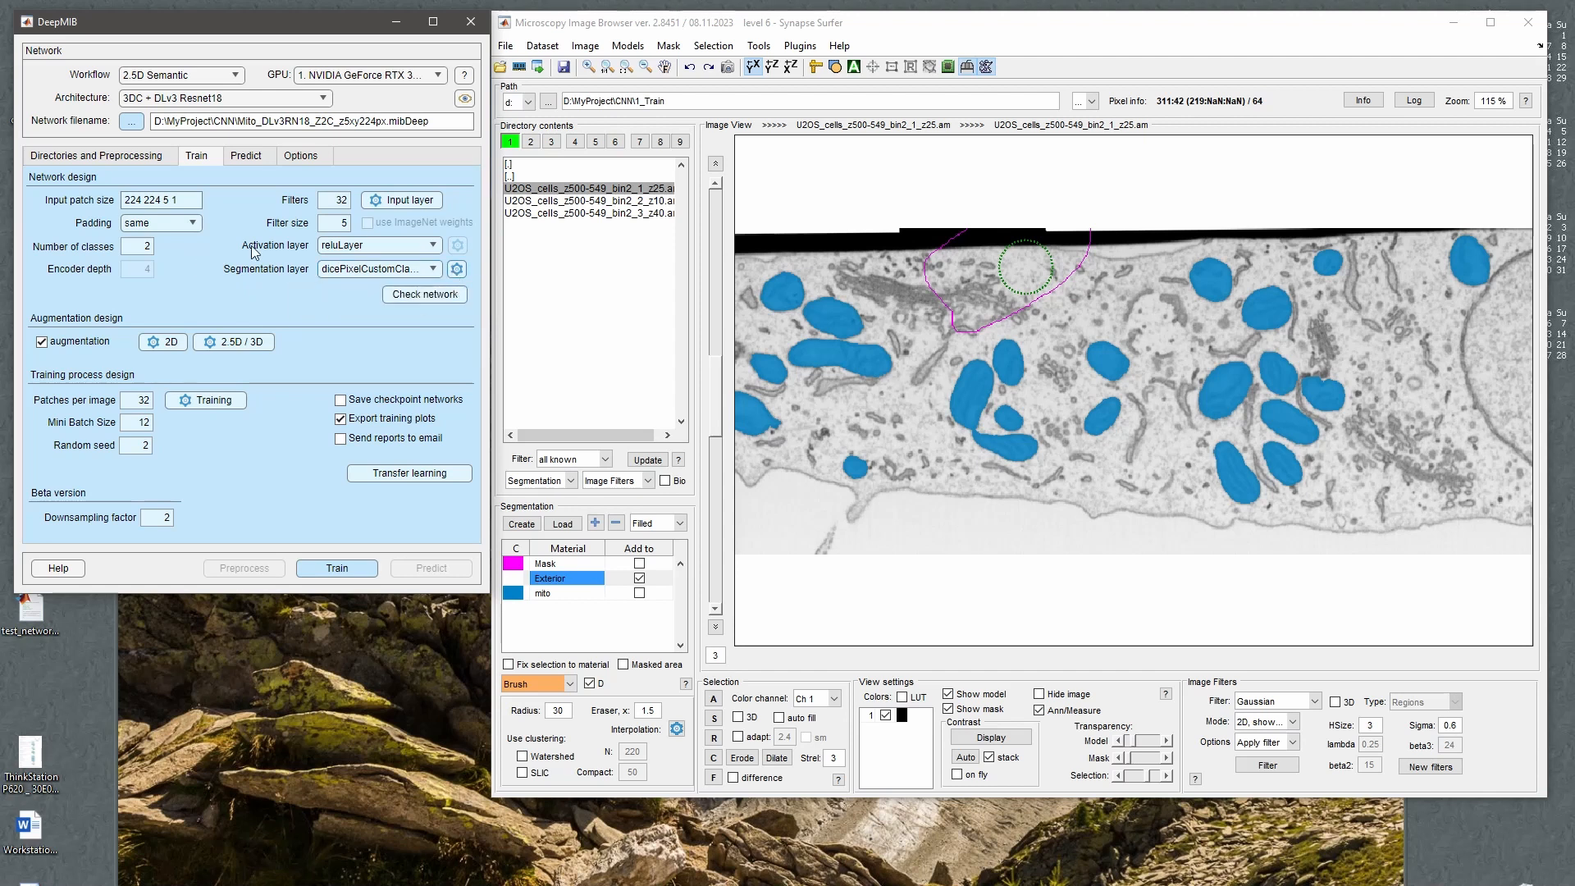
click(154, 344)
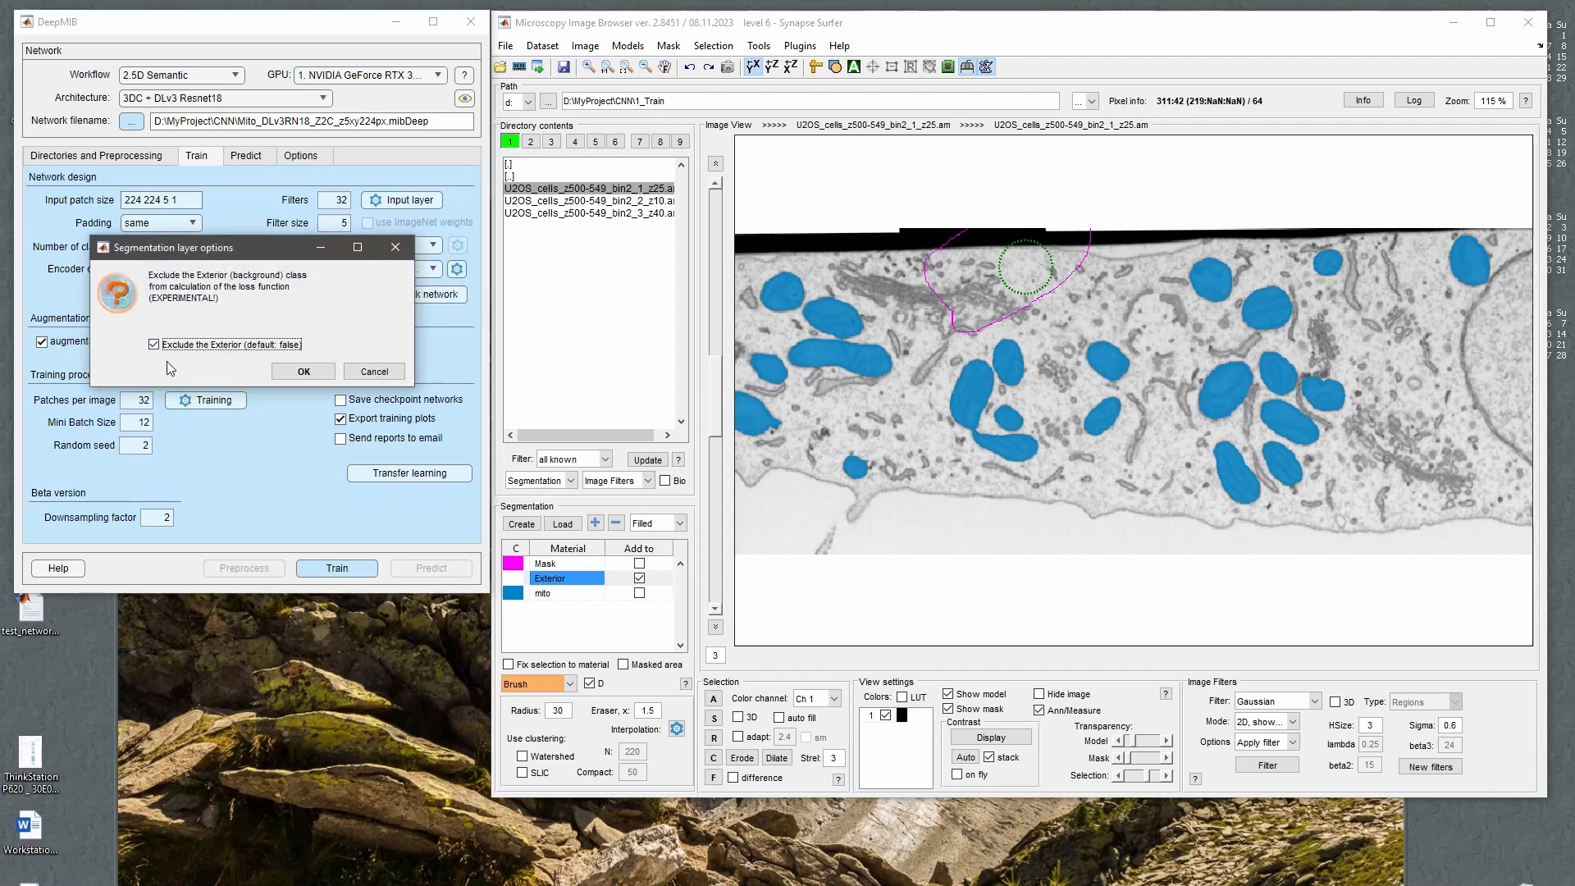
click(301, 372)
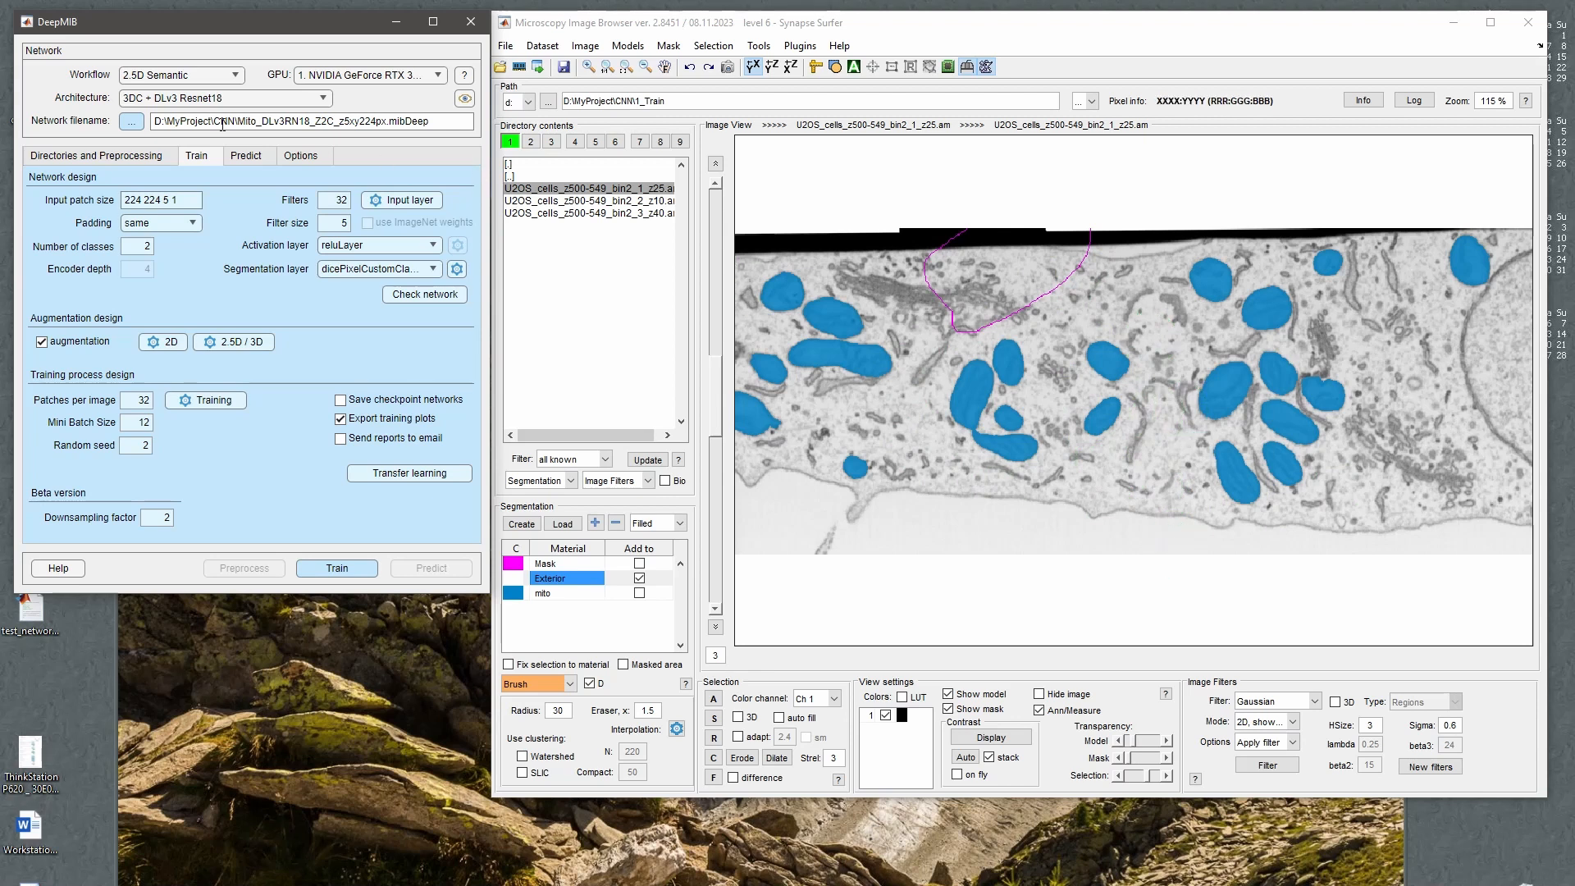
Check the 2.5D network and examine its graph from the input layer down to the aspp and decoder layers, including res5b_relu.
click(411, 297)
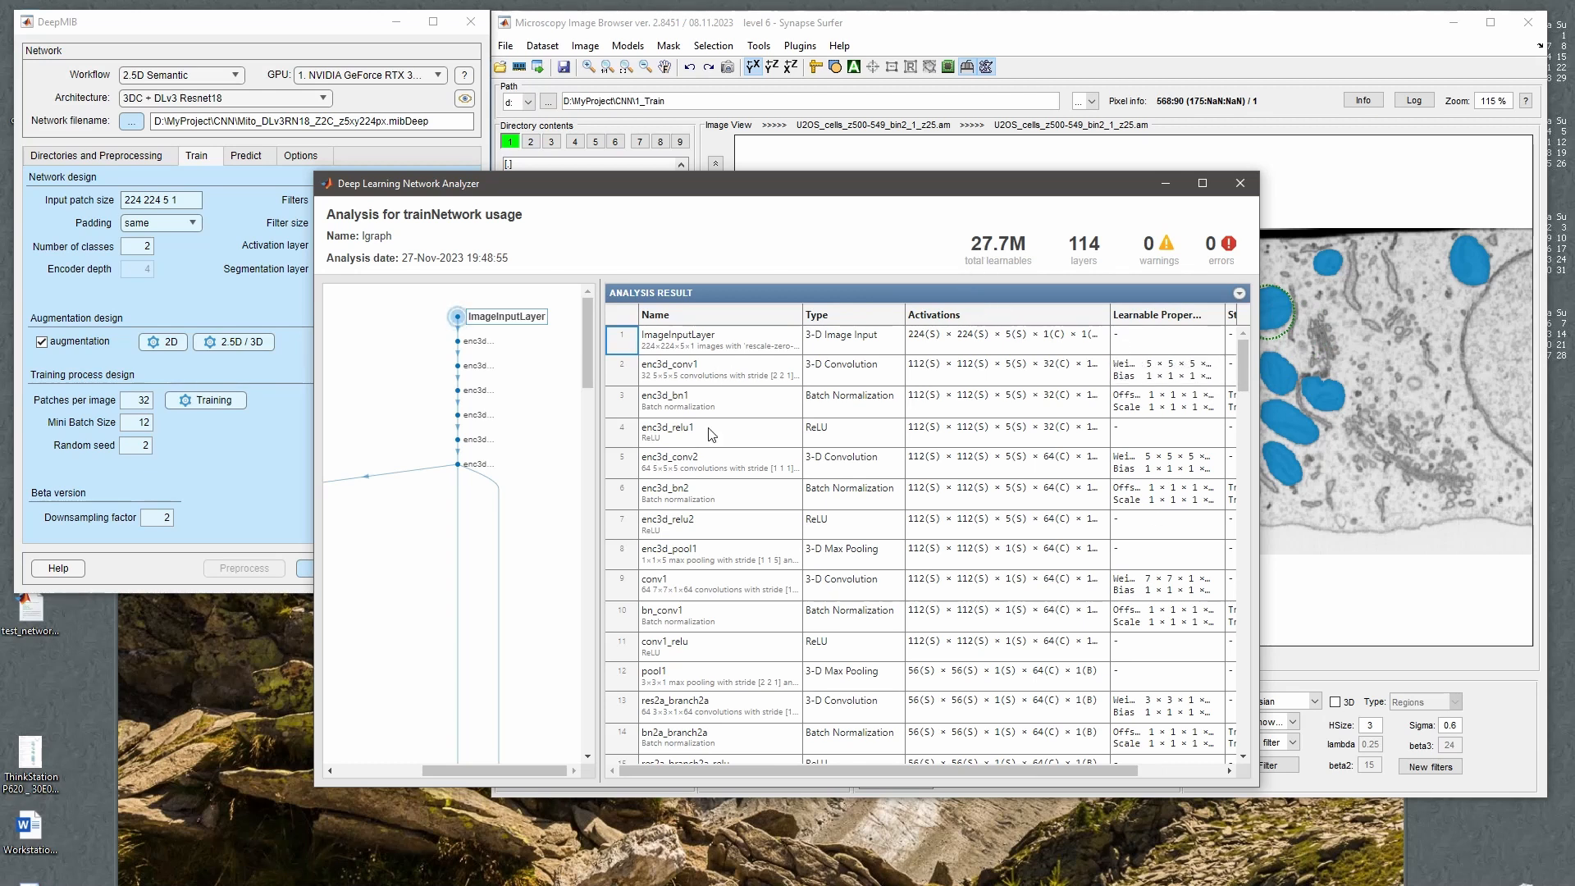
drag(584, 359, 584, 530)
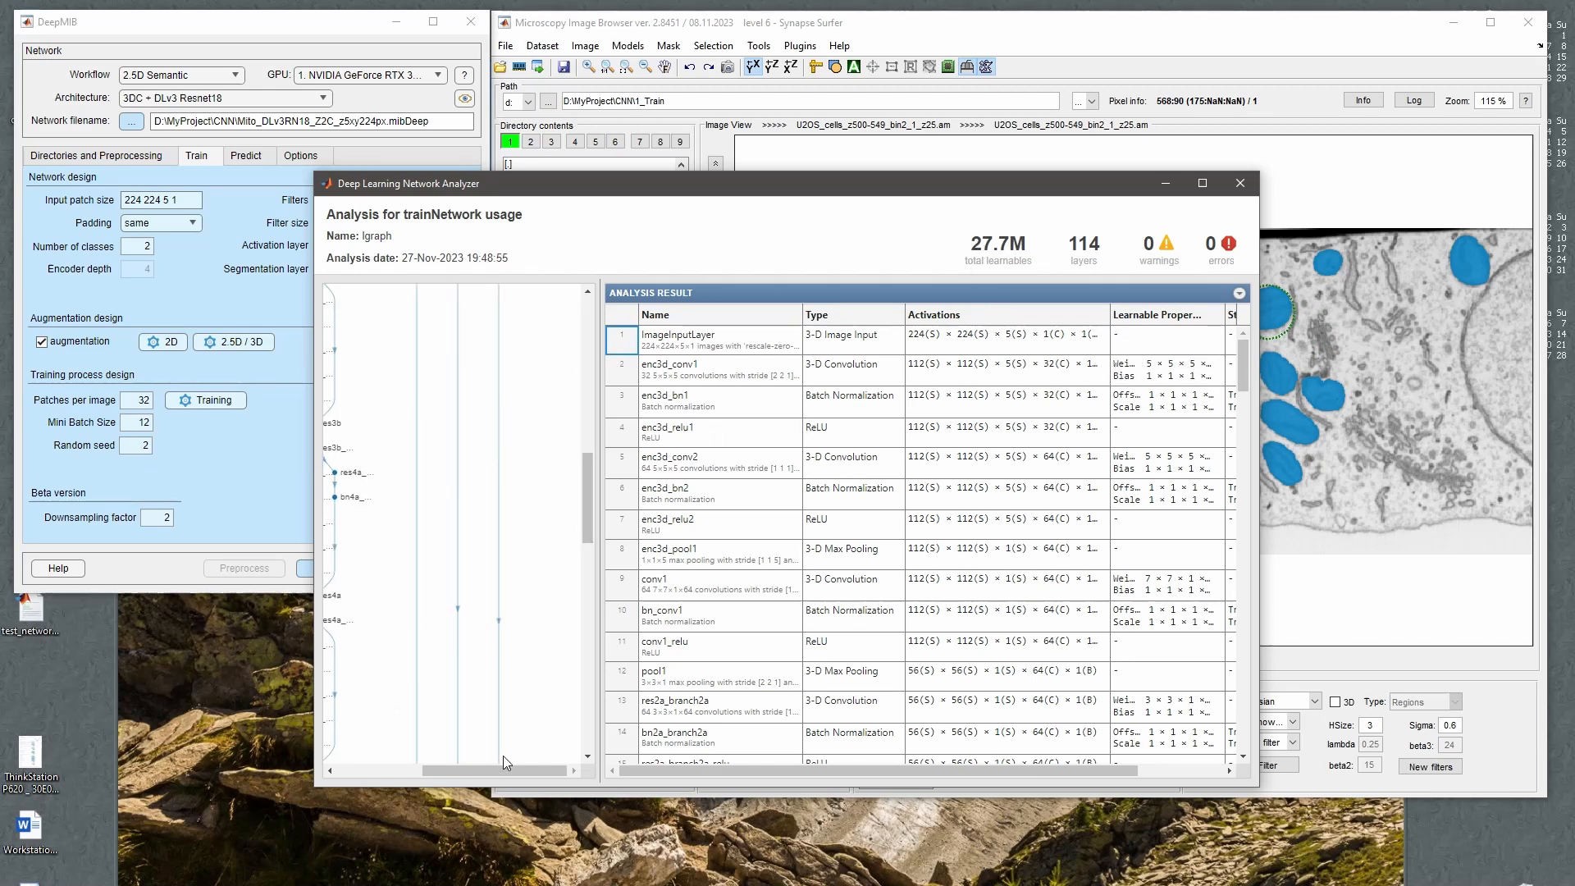
drag(479, 769, 393, 770)
drag(583, 494, 584, 625)
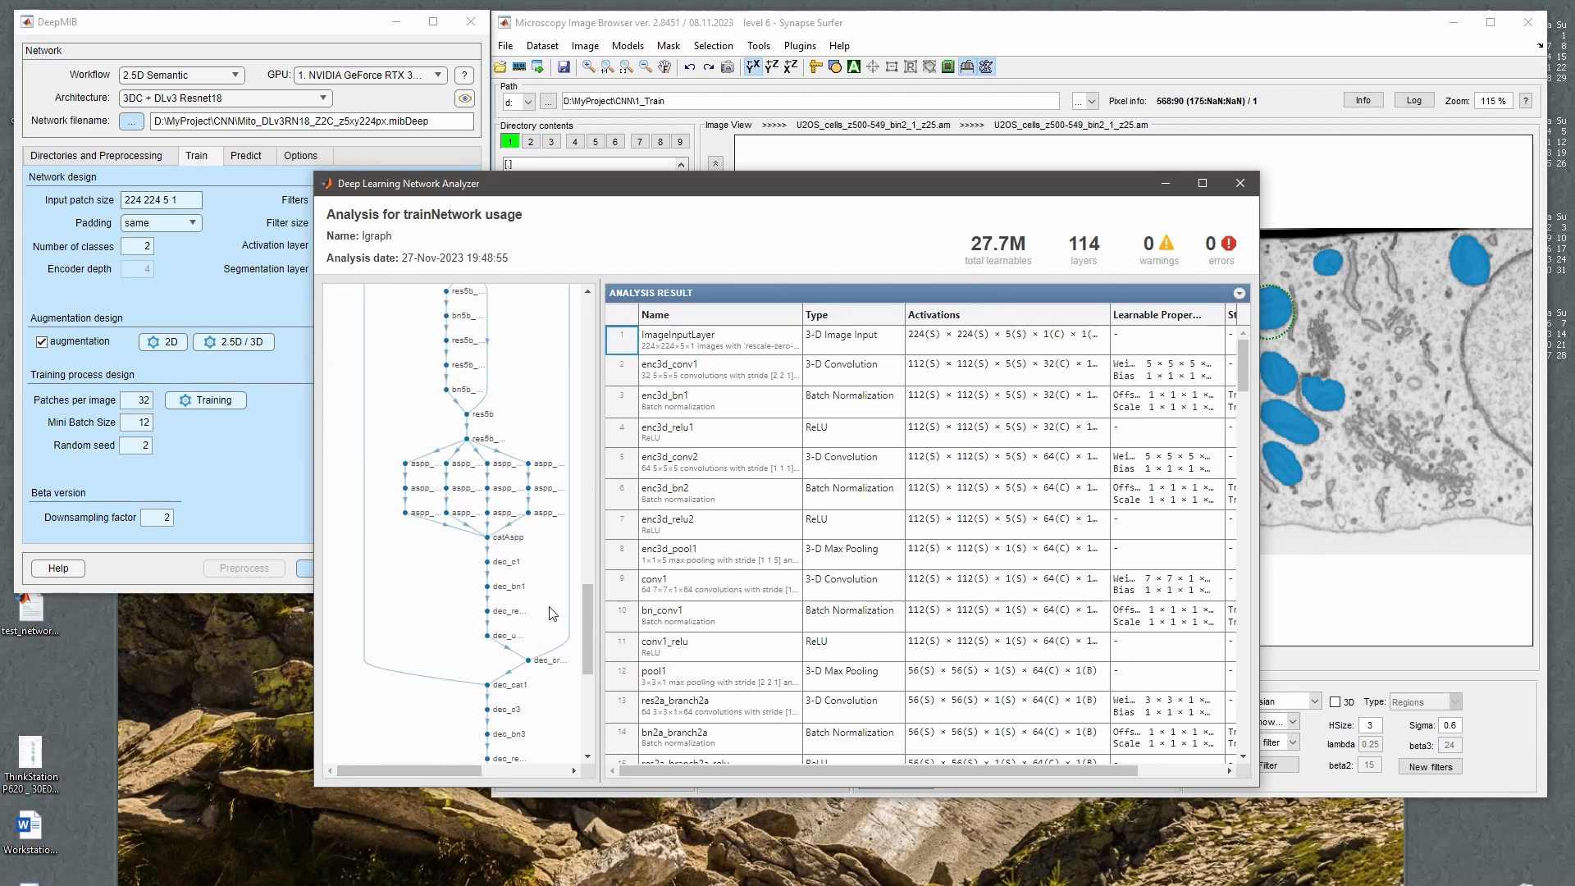
click(459, 516)
click(474, 456)
scroll(484, 465, up, 5)
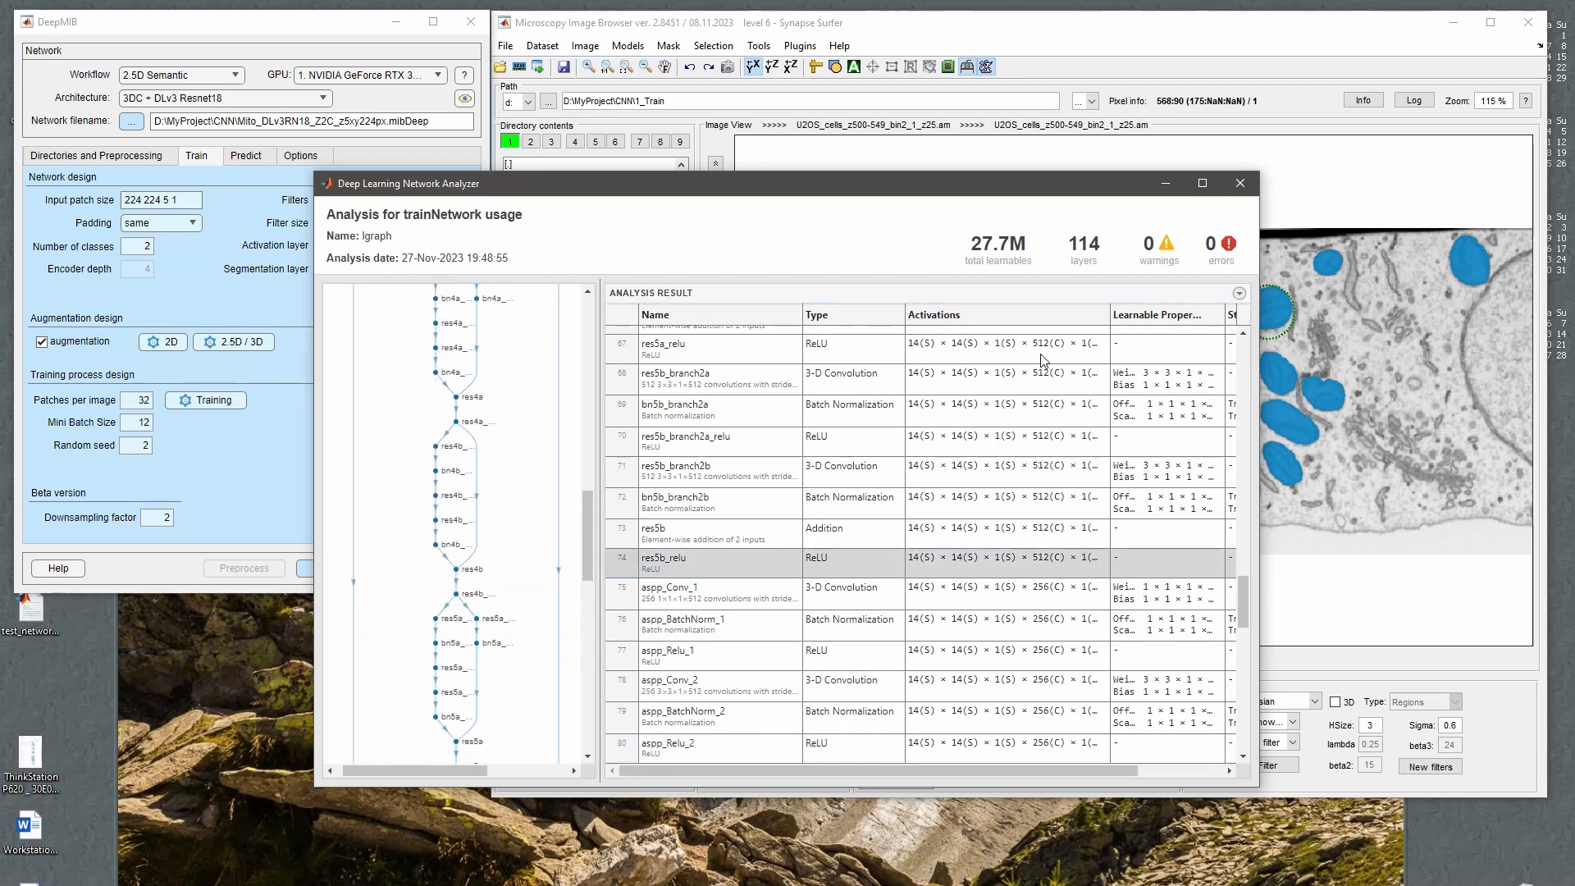
Examine the total learnables and the error count of the network, and close the analysis.
drag(978, 248, 1012, 243)
double_click(1018, 241)
click(1216, 262)
drag(1219, 250, 1195, 253)
click(1222, 259)
click(1239, 190)
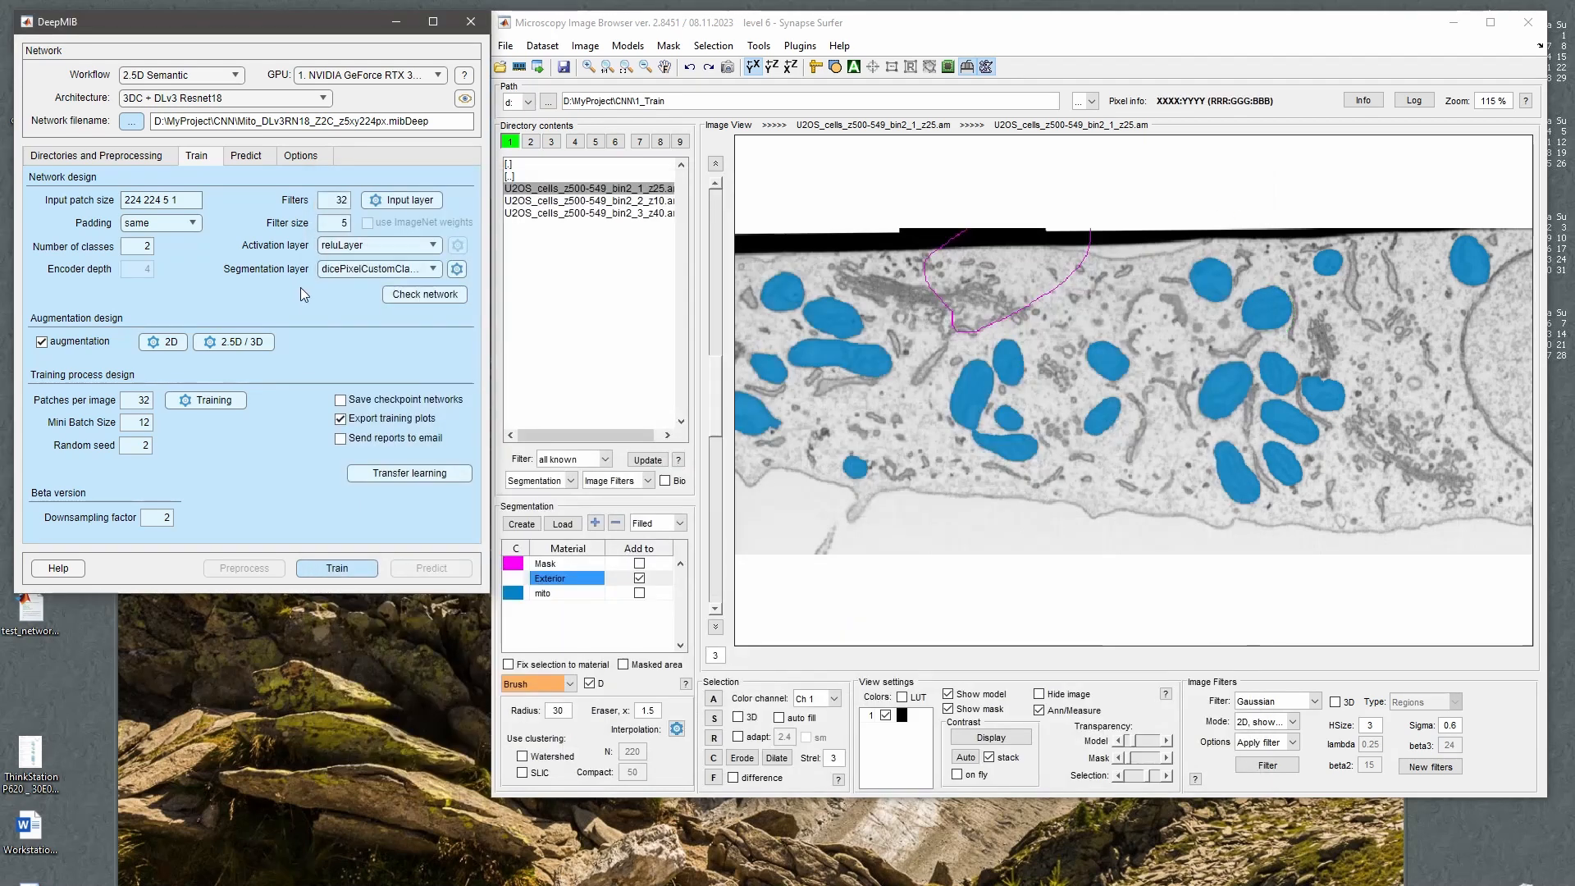
Check the network with an input patch size of 224 225 5 1, and restore the size to 224 224 5 1.
mouse_move(167, 224)
click(417, 299)
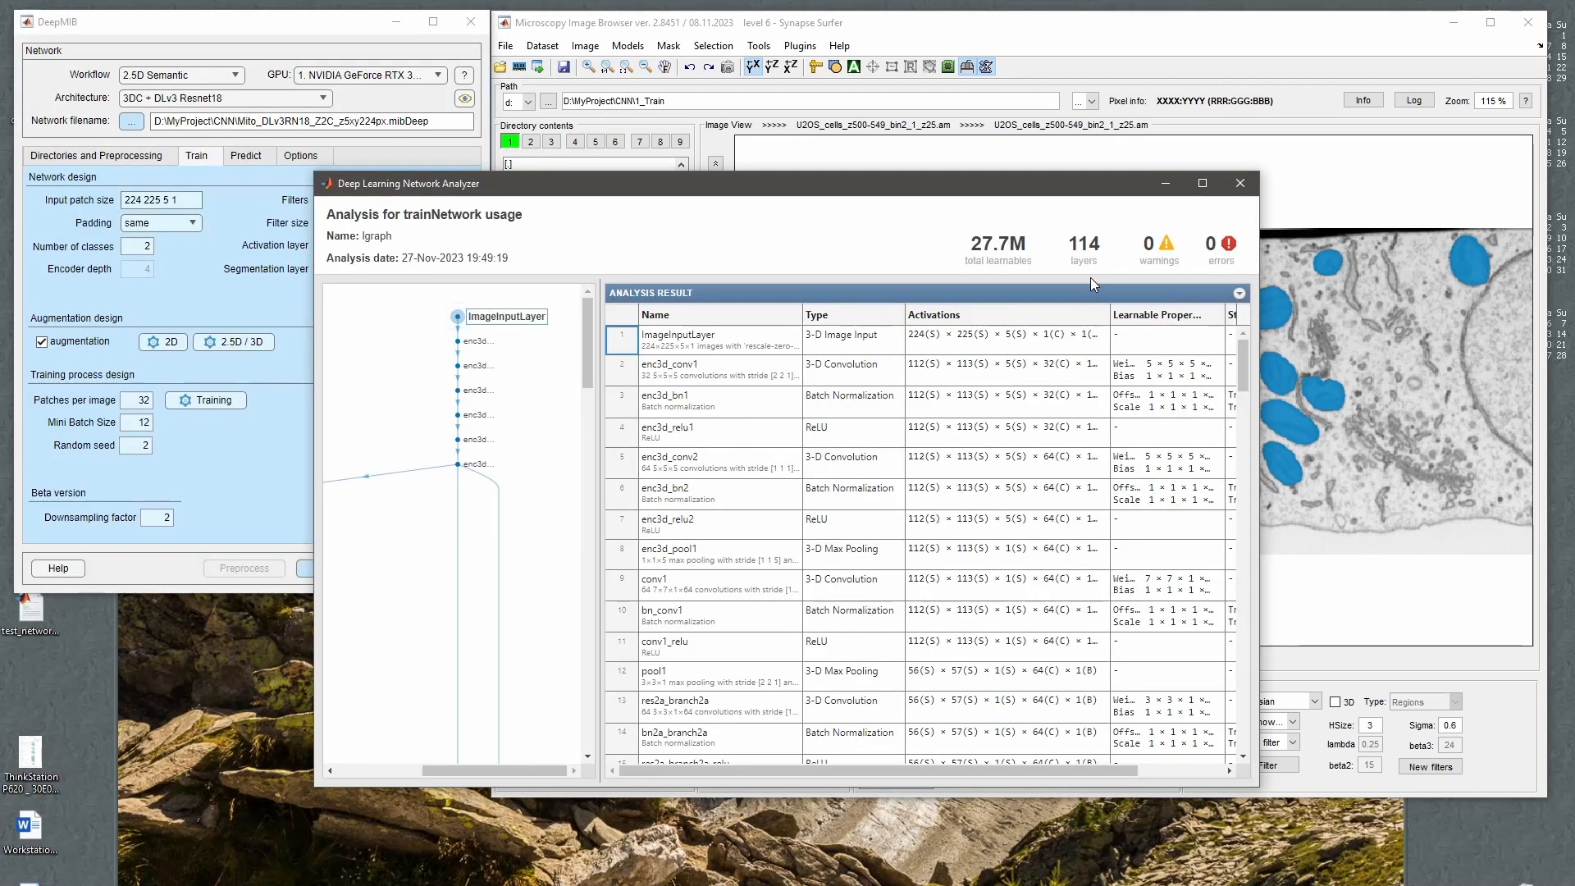
click(1239, 183)
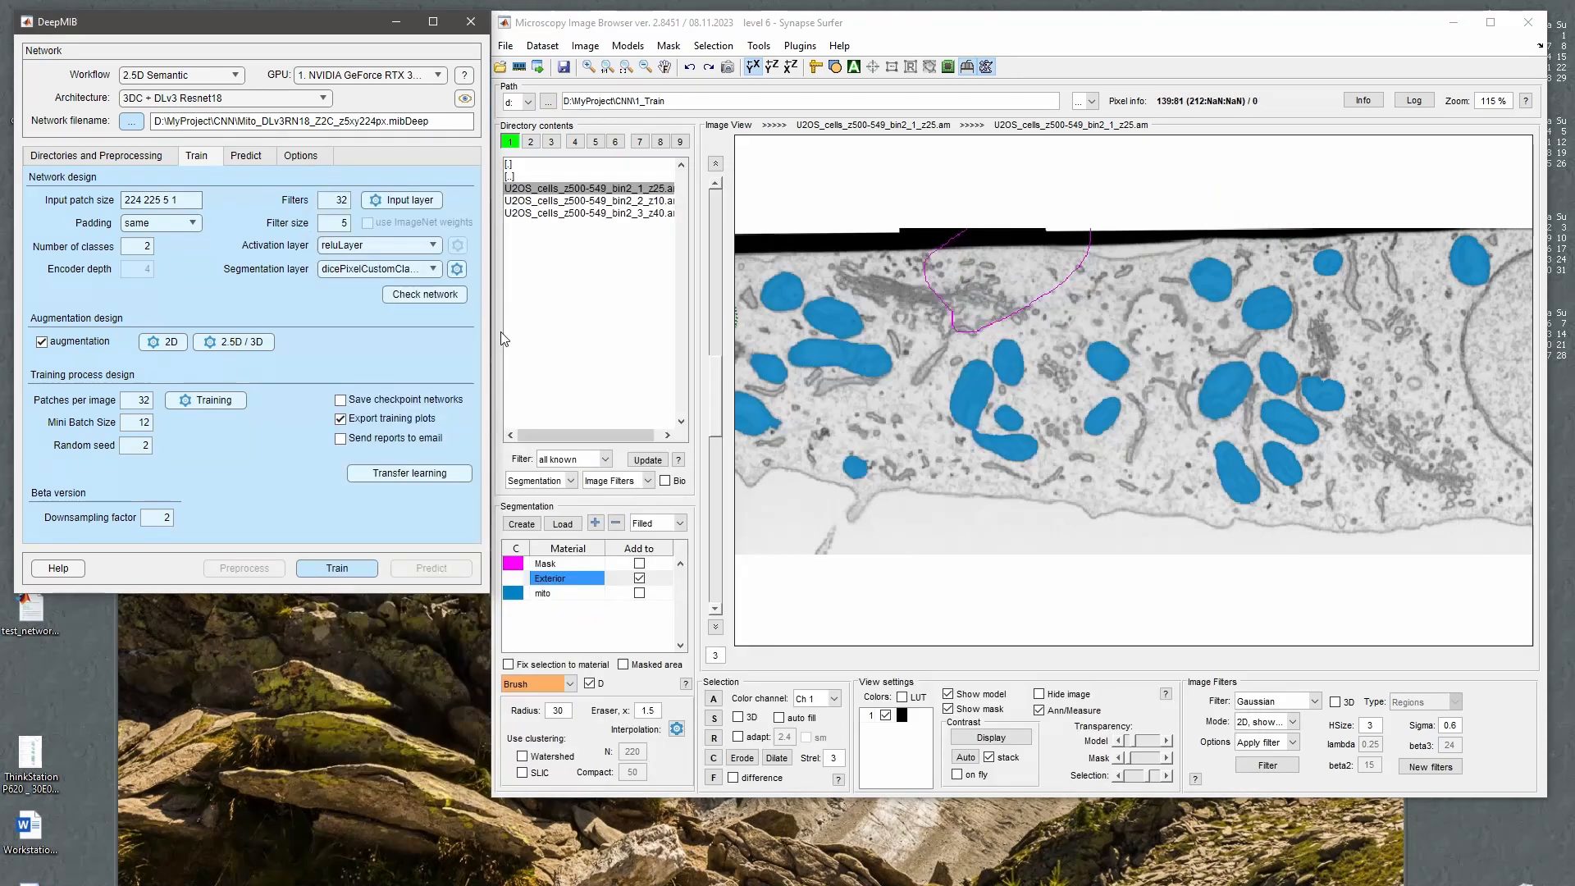
click(160, 200)
click(172, 278)
Examine the 2D augmentation settings and close them without changes.
click(164, 341)
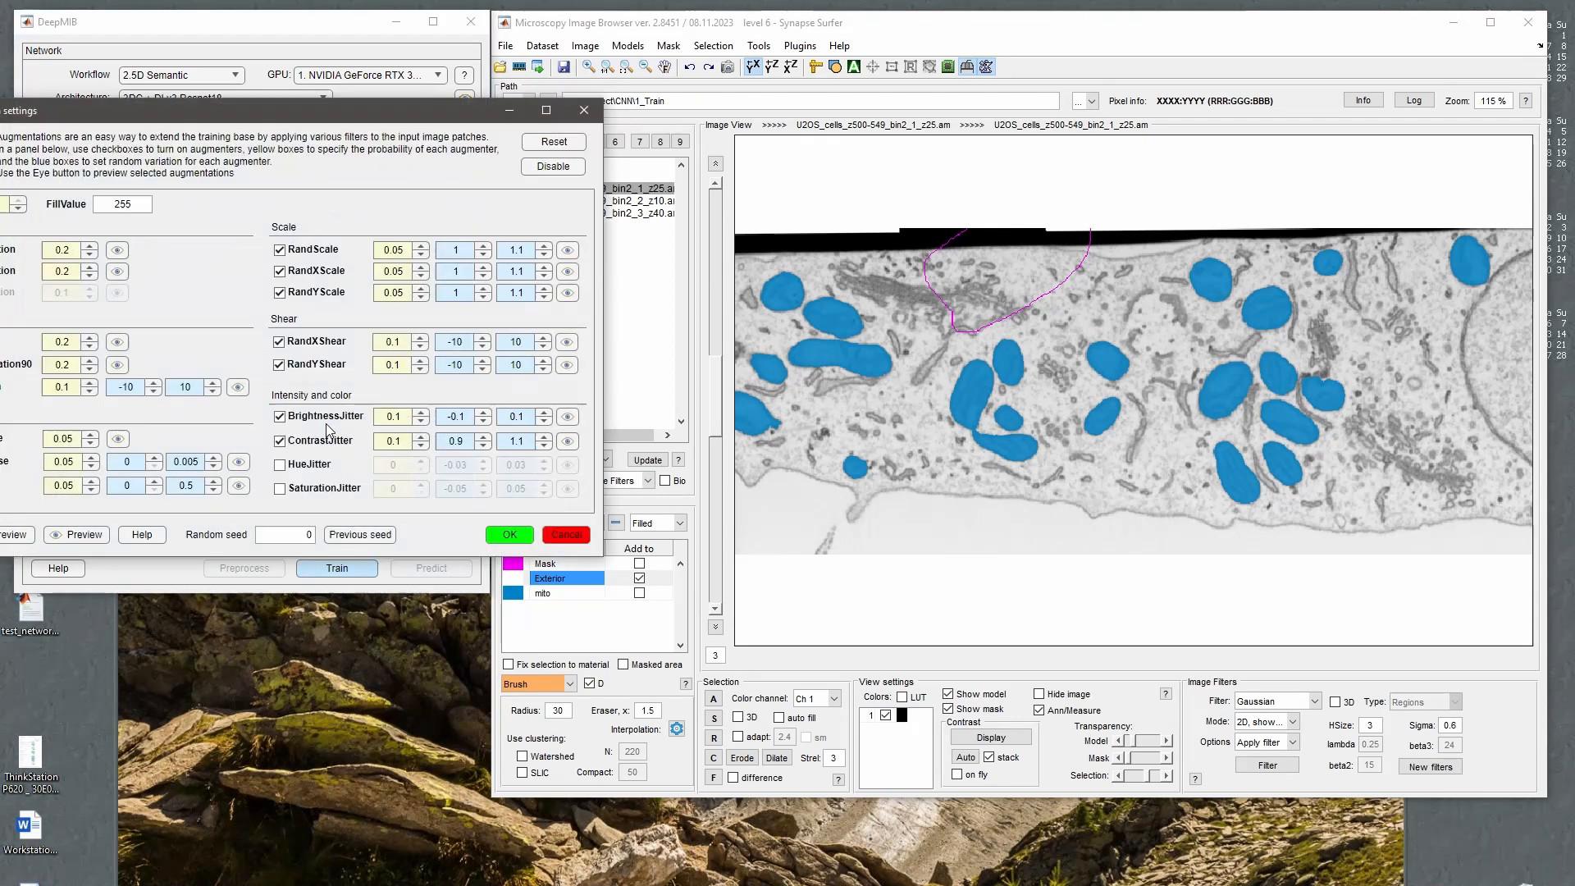
drag(269, 121, 606, 133)
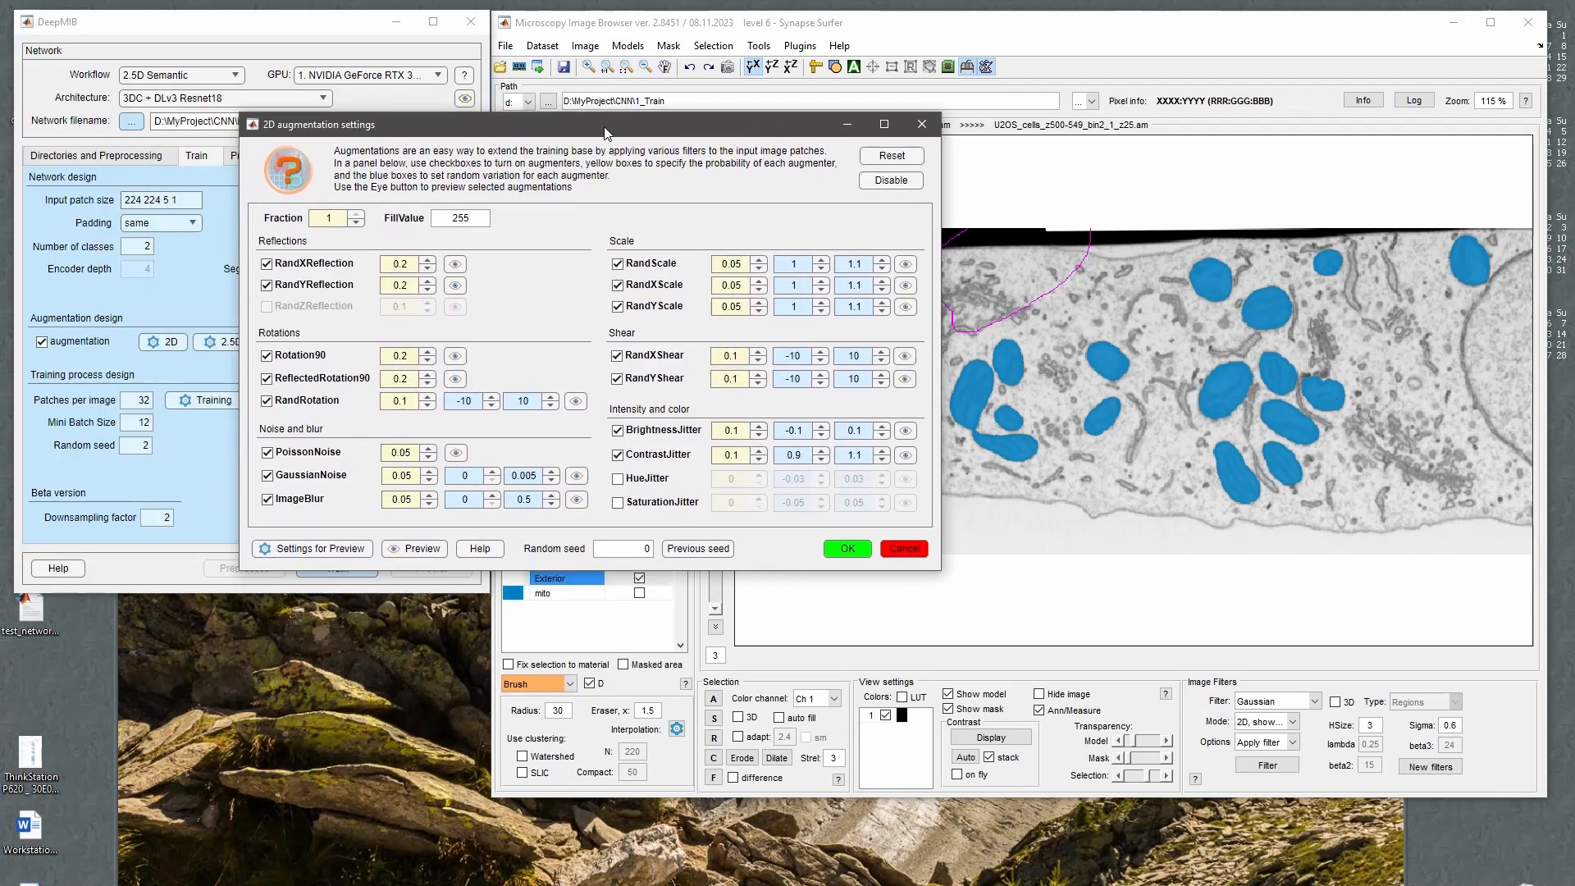
click(901, 550)
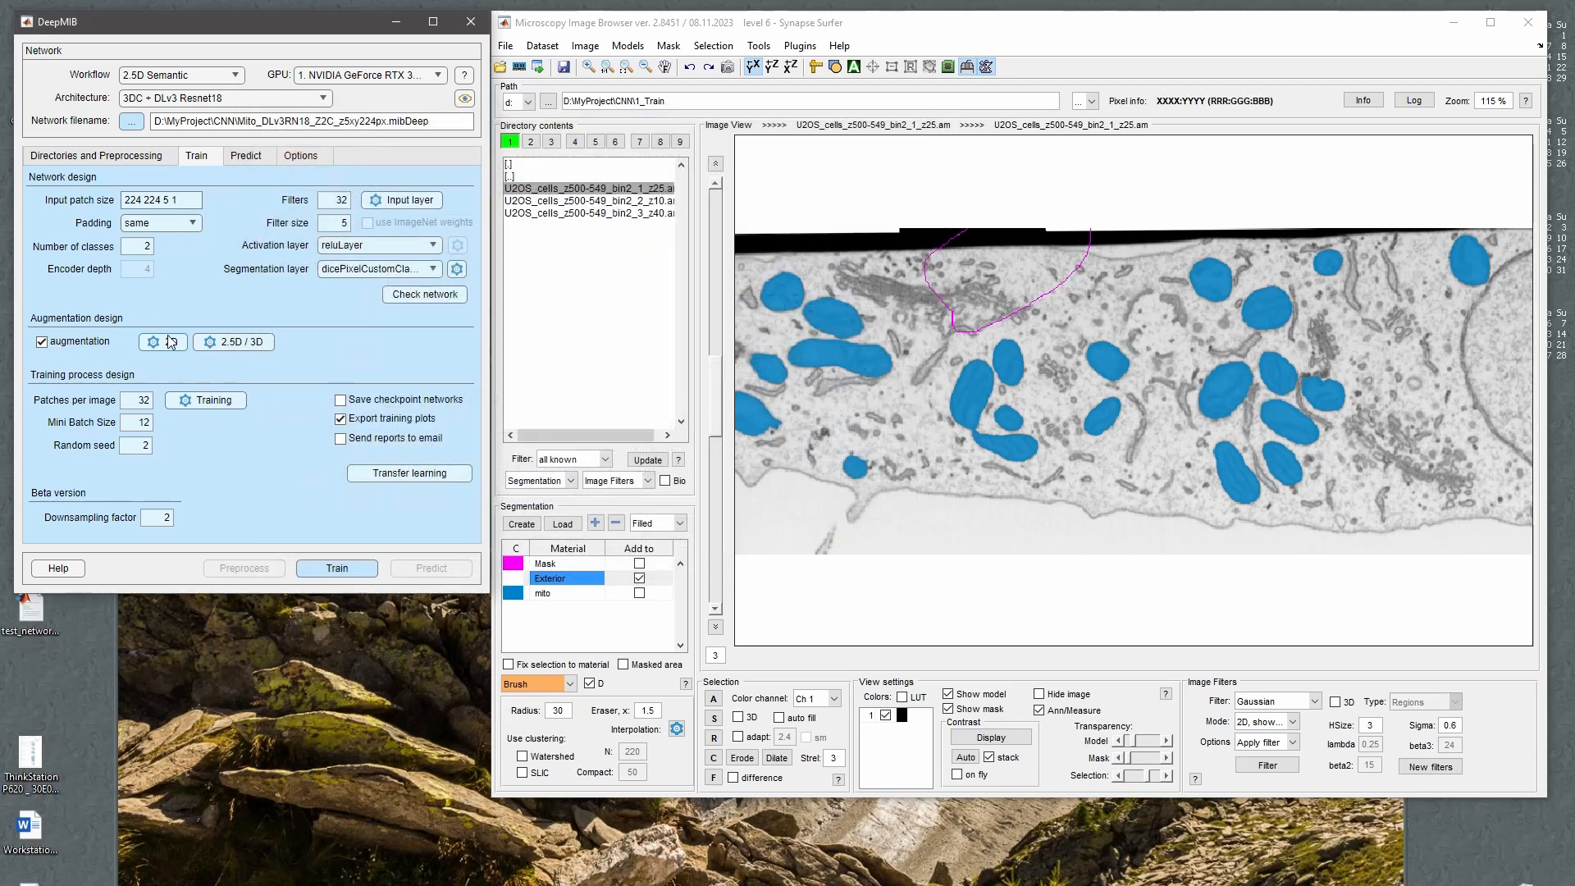
Try the 2D Semantic and 2D Patch-wise workflows, and return to 2.5D Semantic.
click(160, 78)
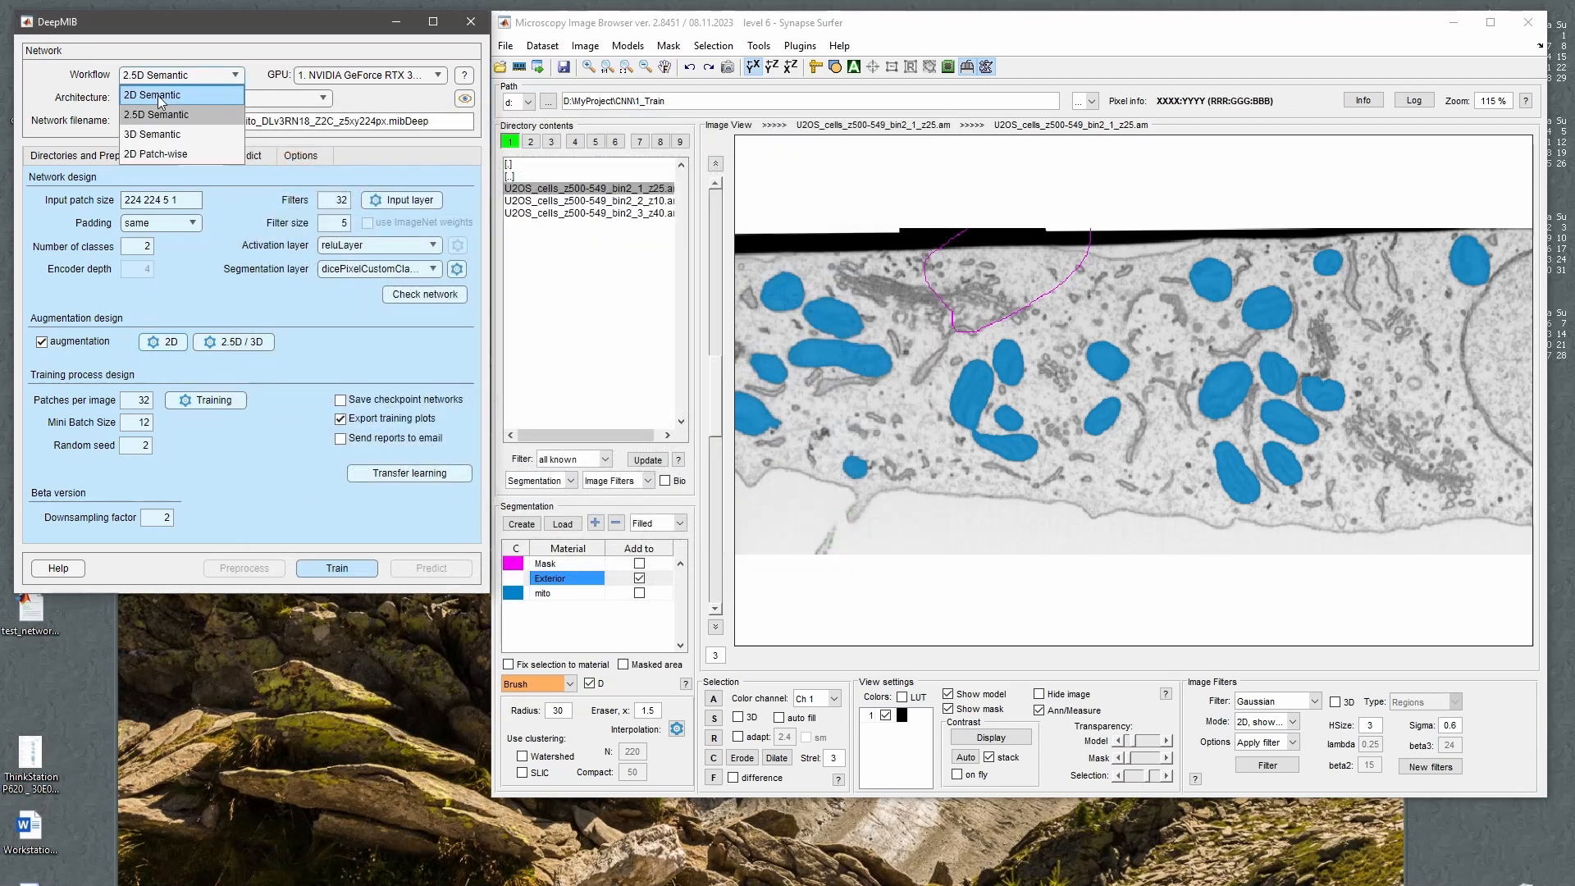
click(146, 96)
click(181, 74)
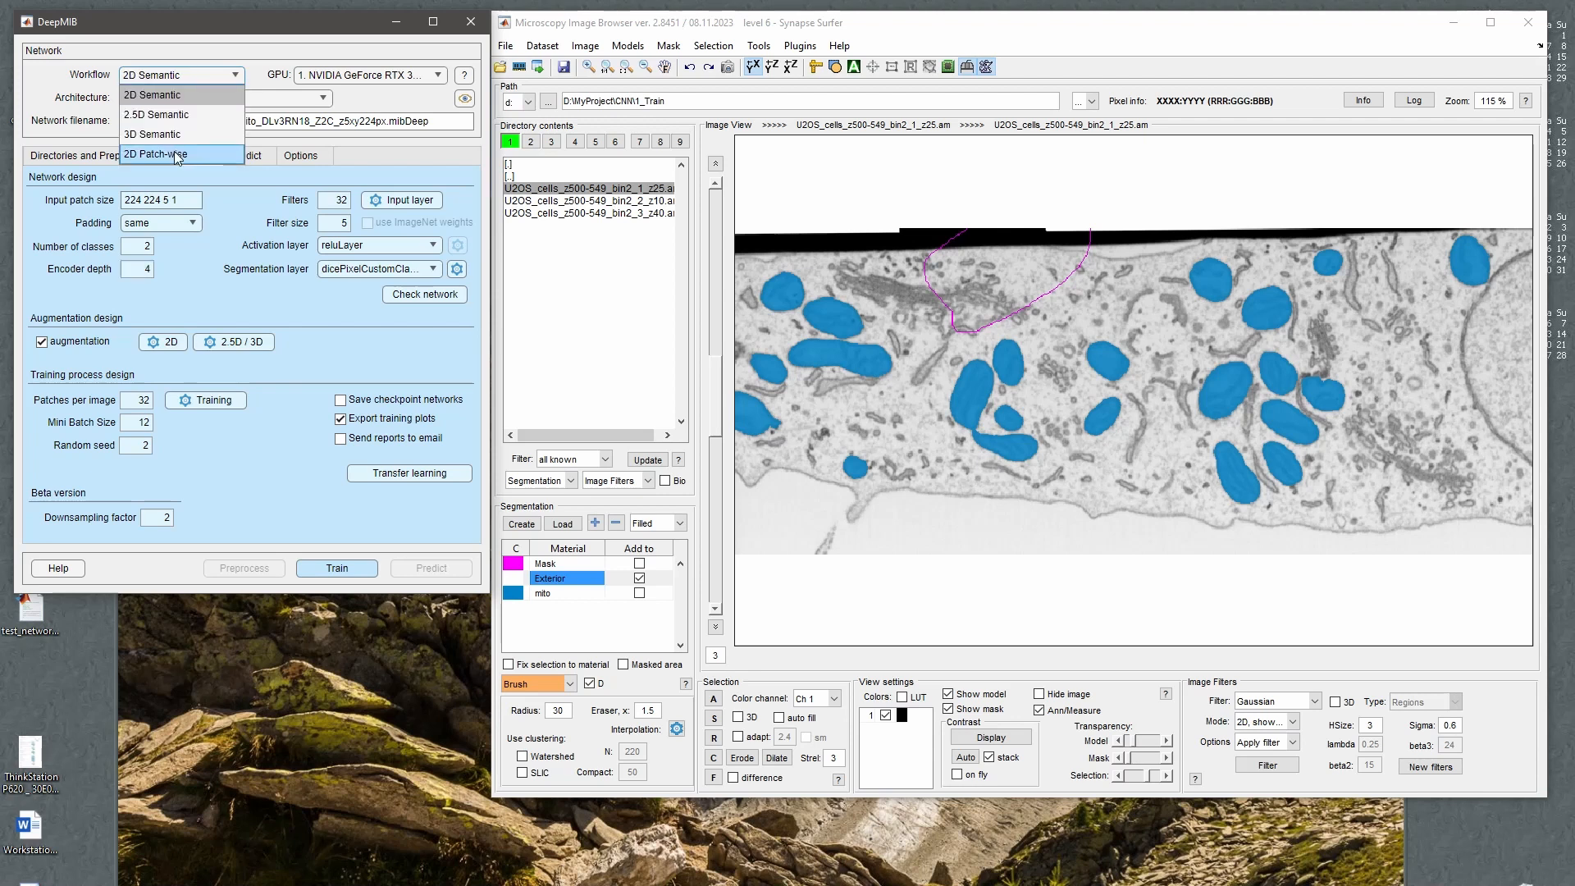
click(177, 155)
click(166, 80)
click(168, 118)
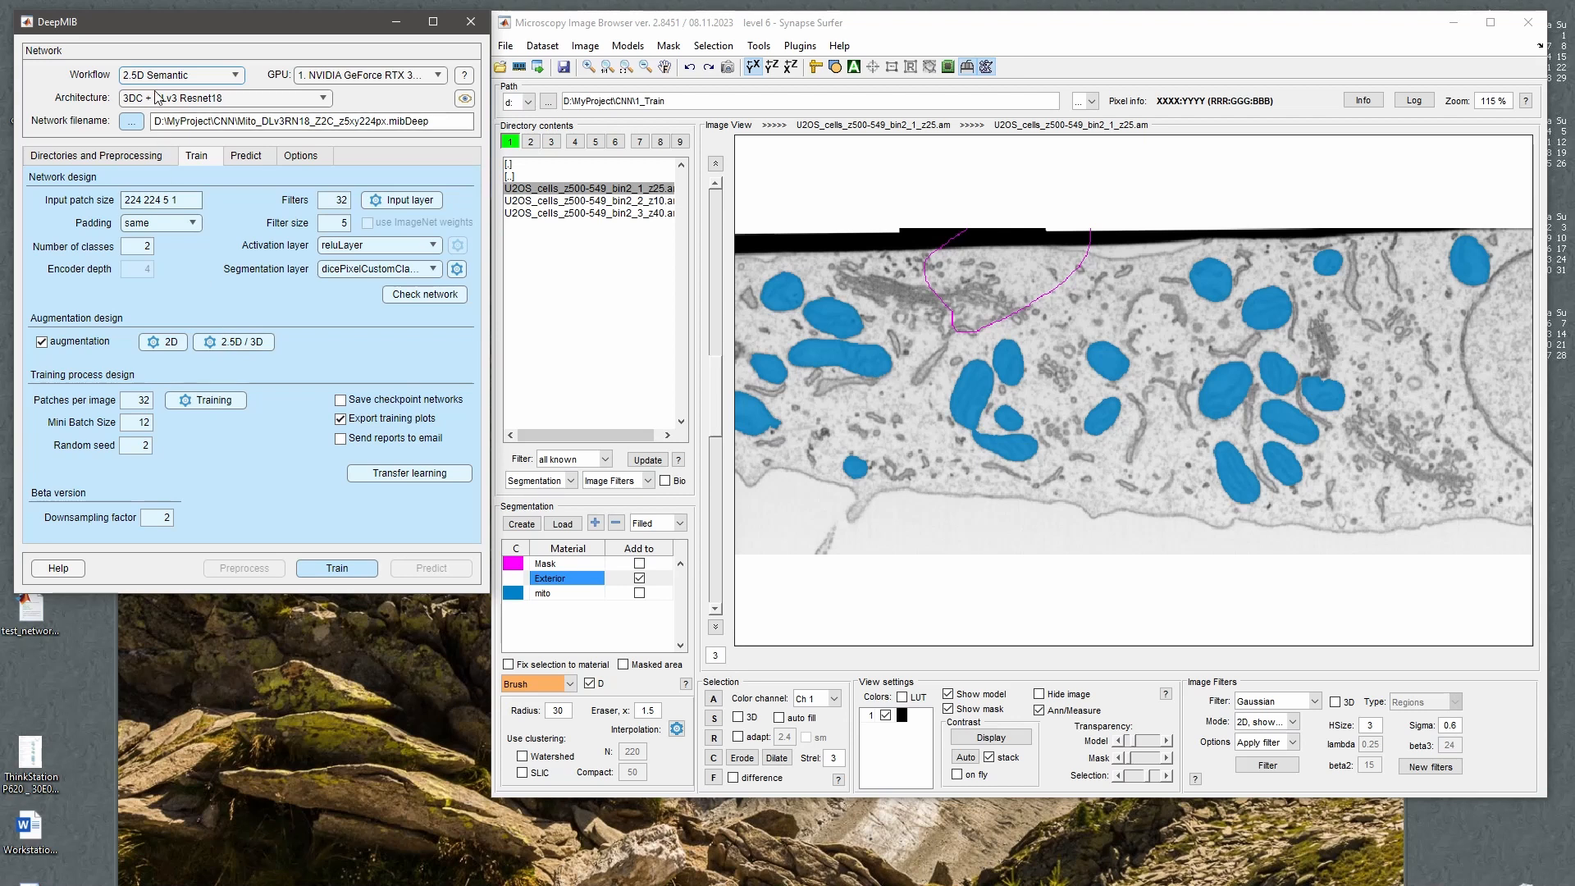
click(159, 79)
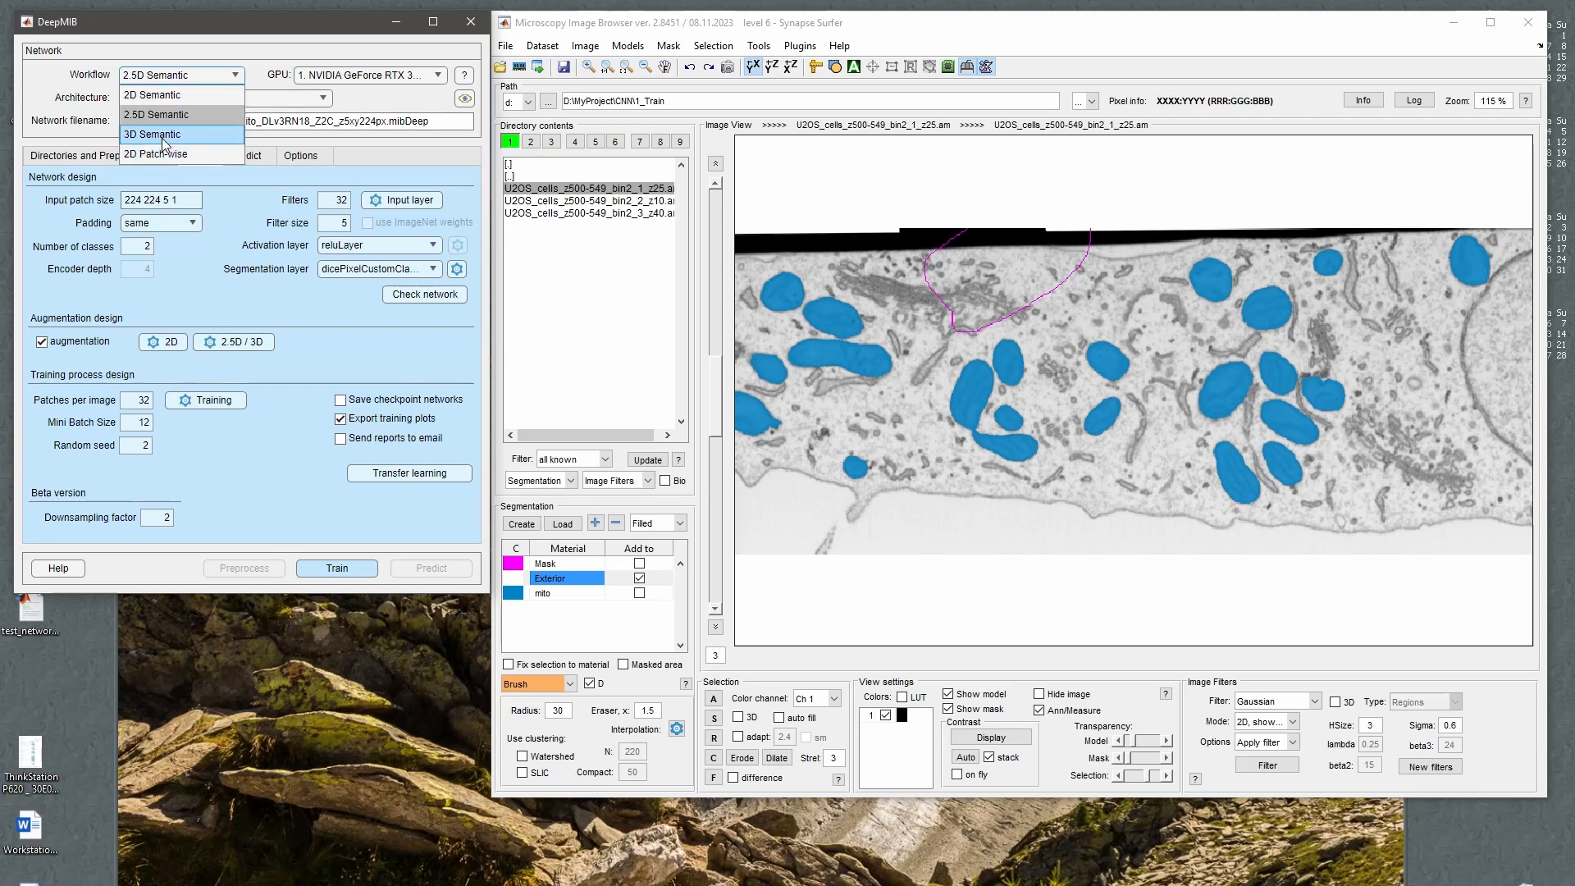
click(159, 80)
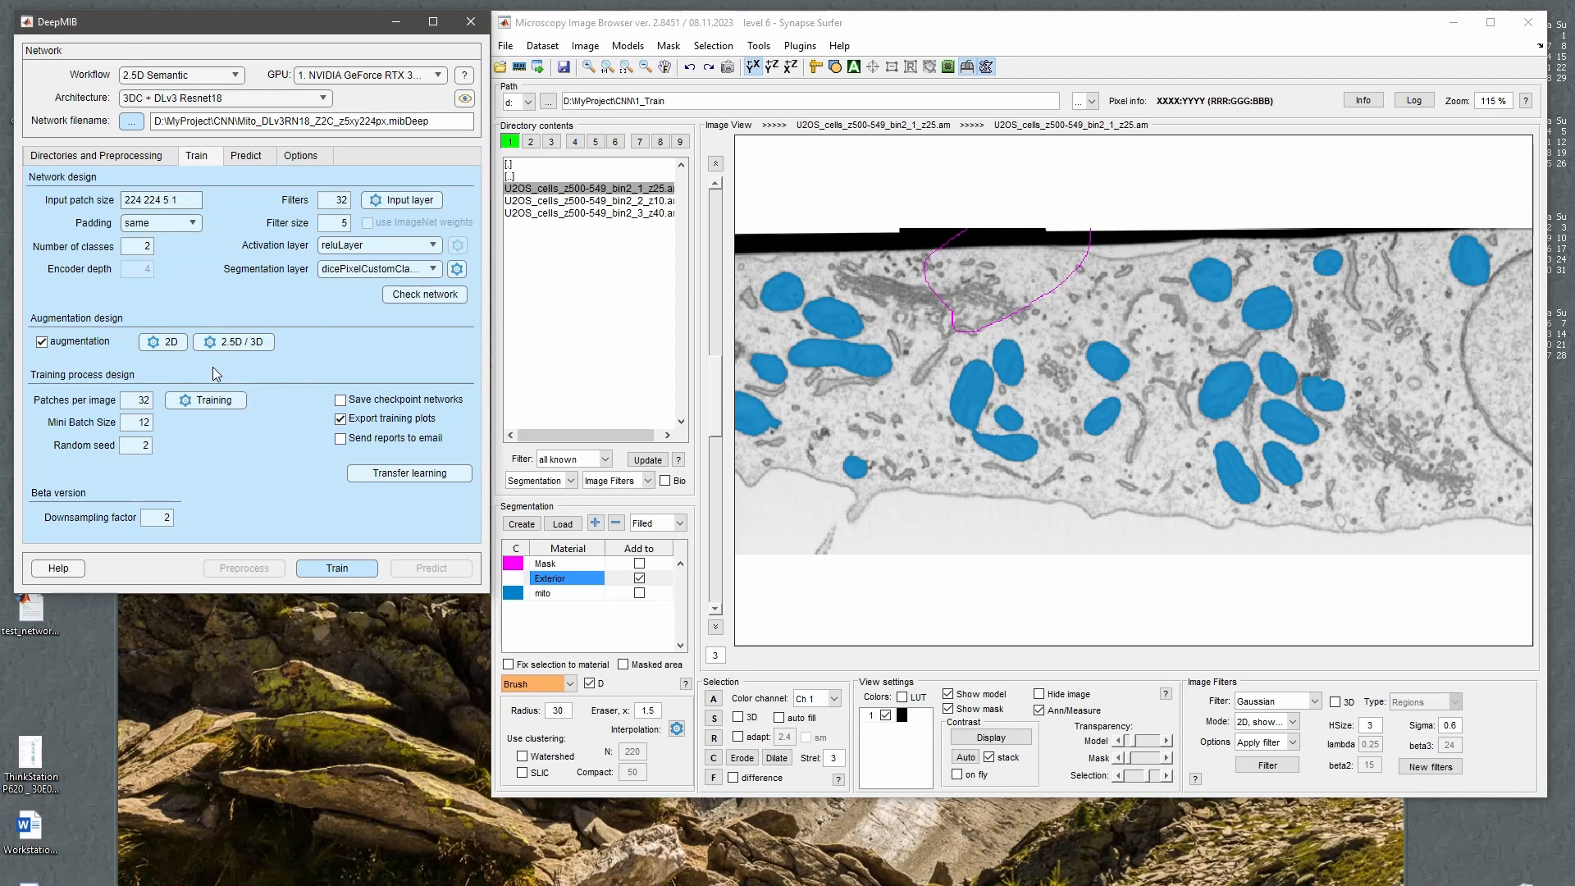
Compare the 2.5D and 3D augmentation settings side by side with the 2D ones, and cancel both dialogs.
click(235, 346)
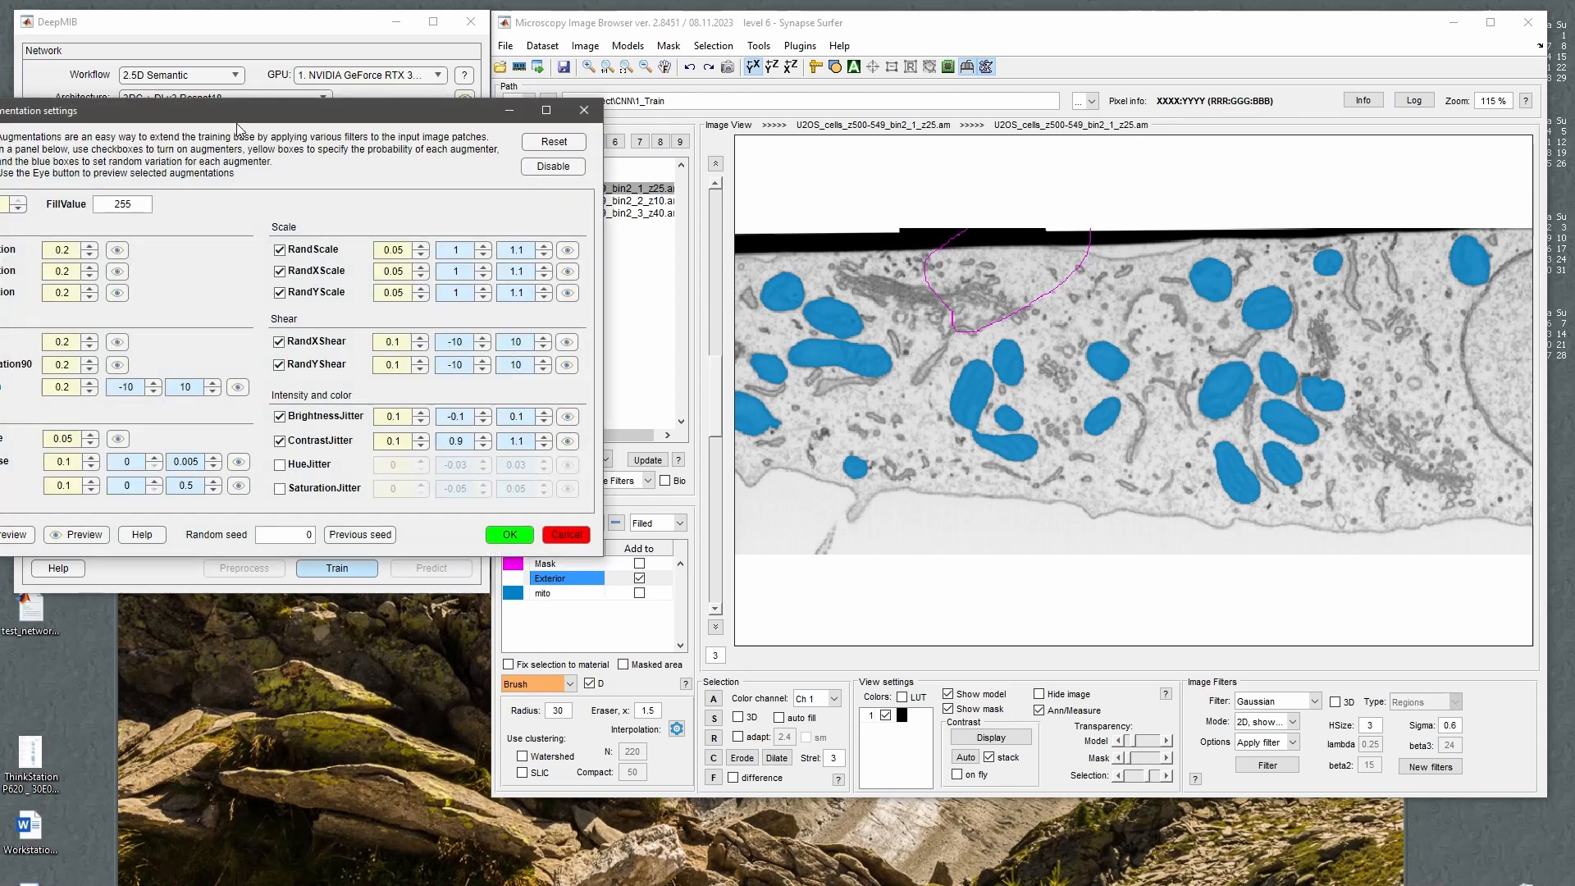
drag(237, 123, 658, 100)
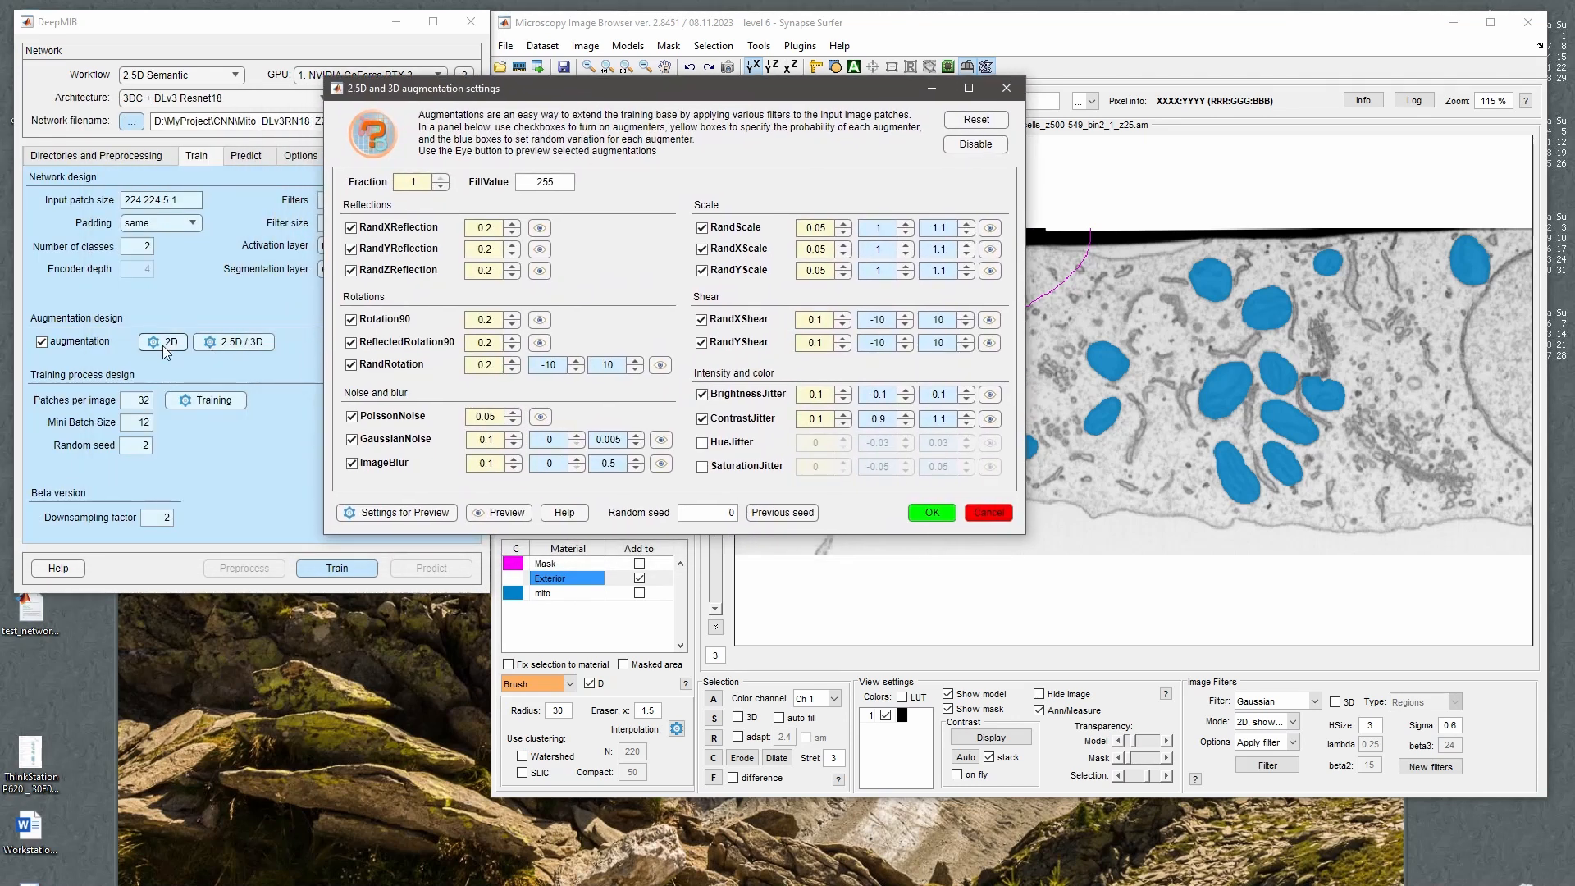
drag(791, 95, 1260, 88)
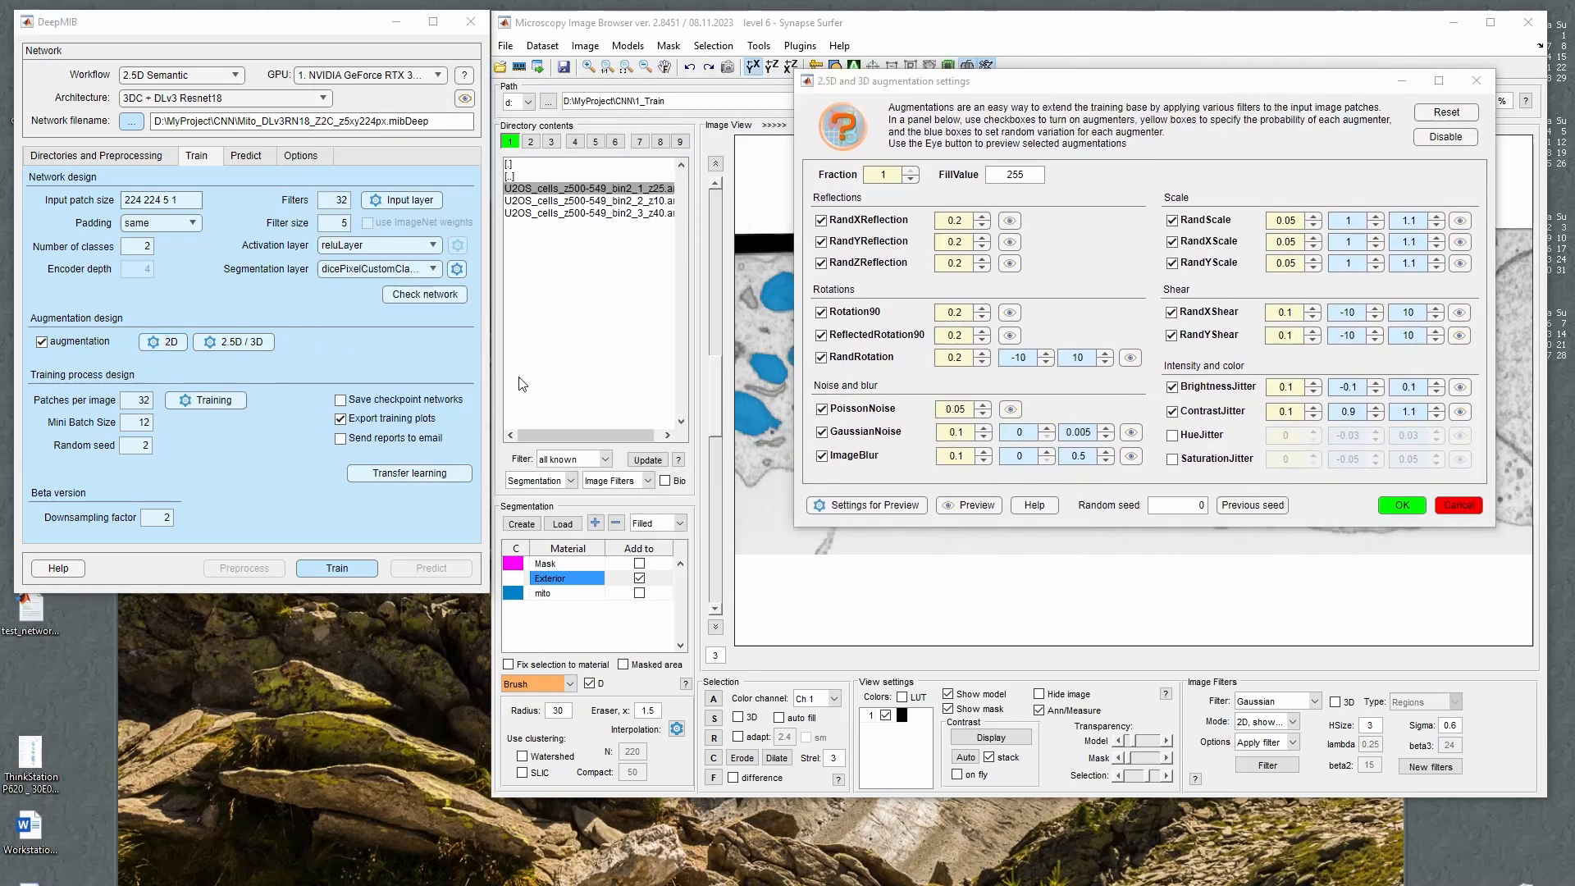
click(171, 341)
drag(343, 110, 523, 78)
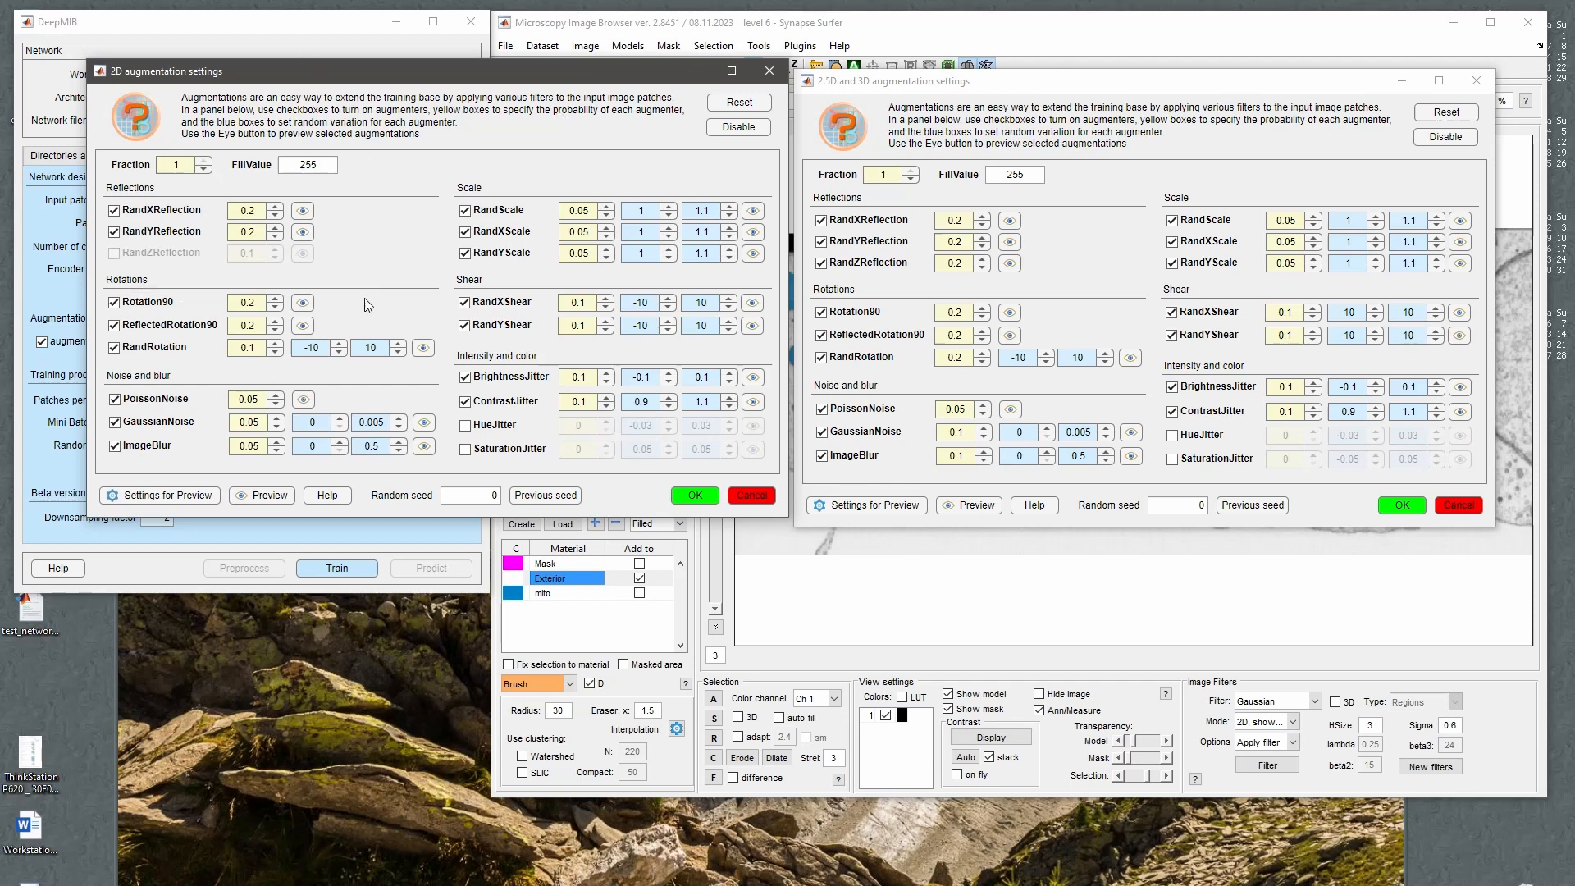
click(751, 495)
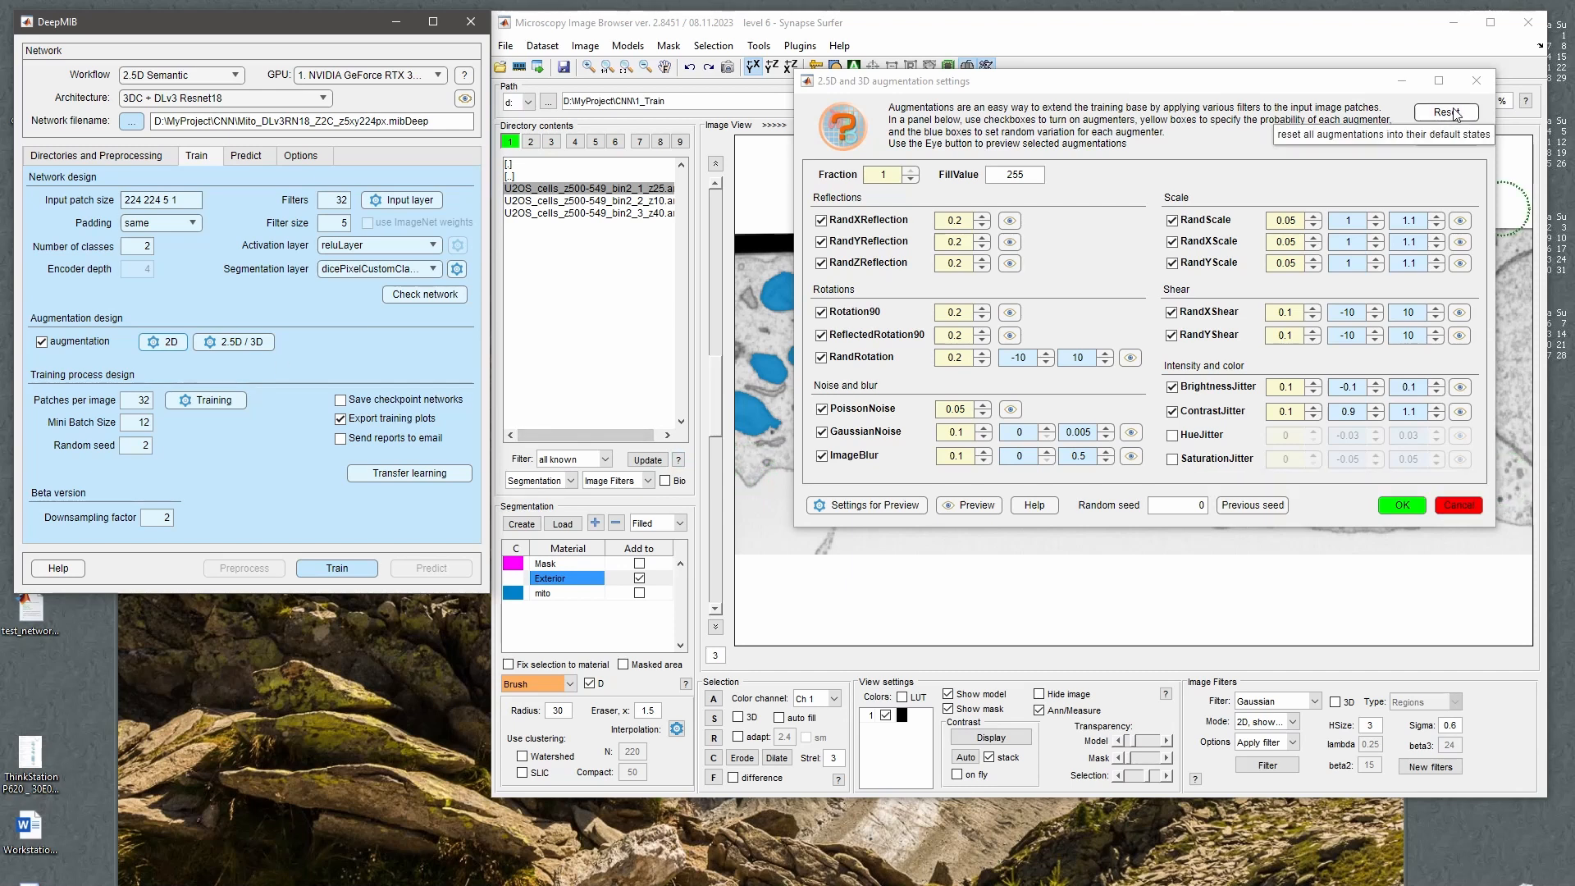
click(1458, 506)
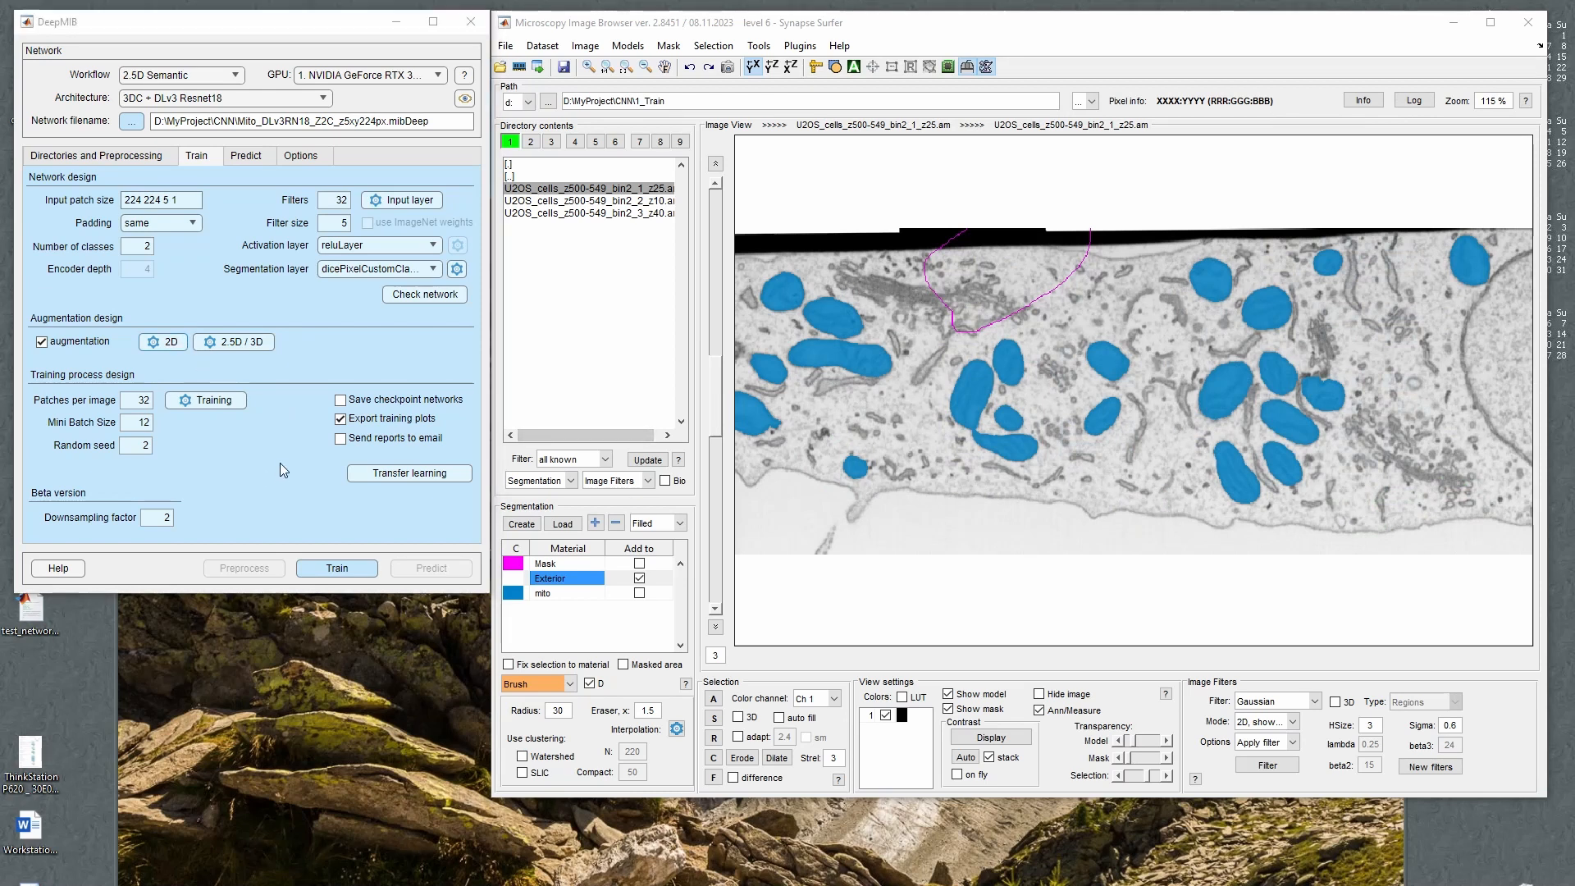
Open the 2D augmentation settings, disable all augmenters, and reset them to their defaults.
click(163, 341)
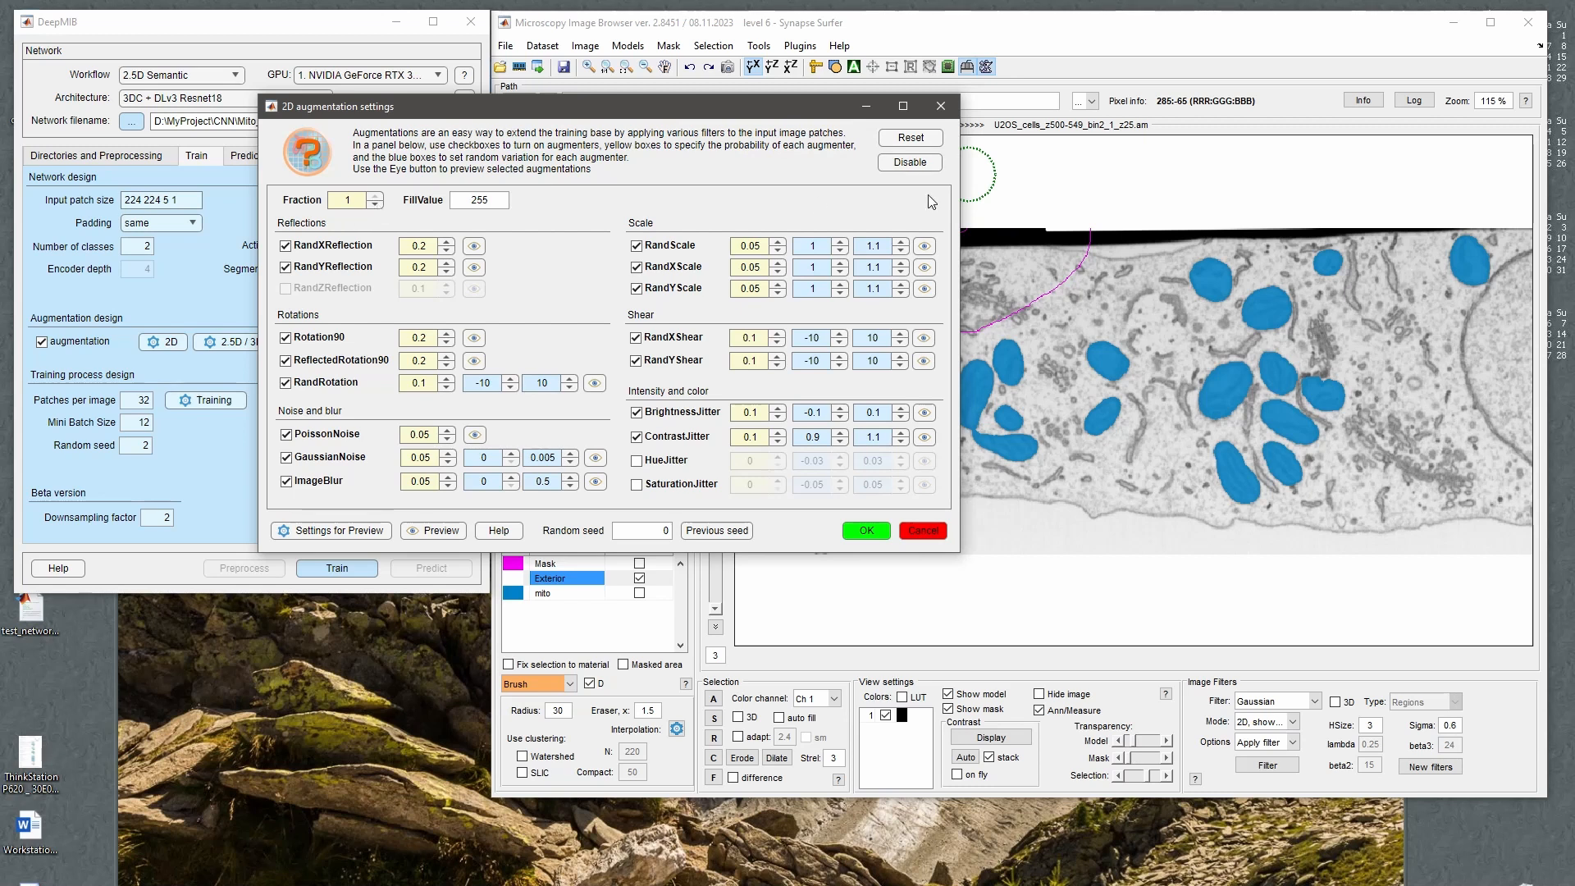
click(914, 140)
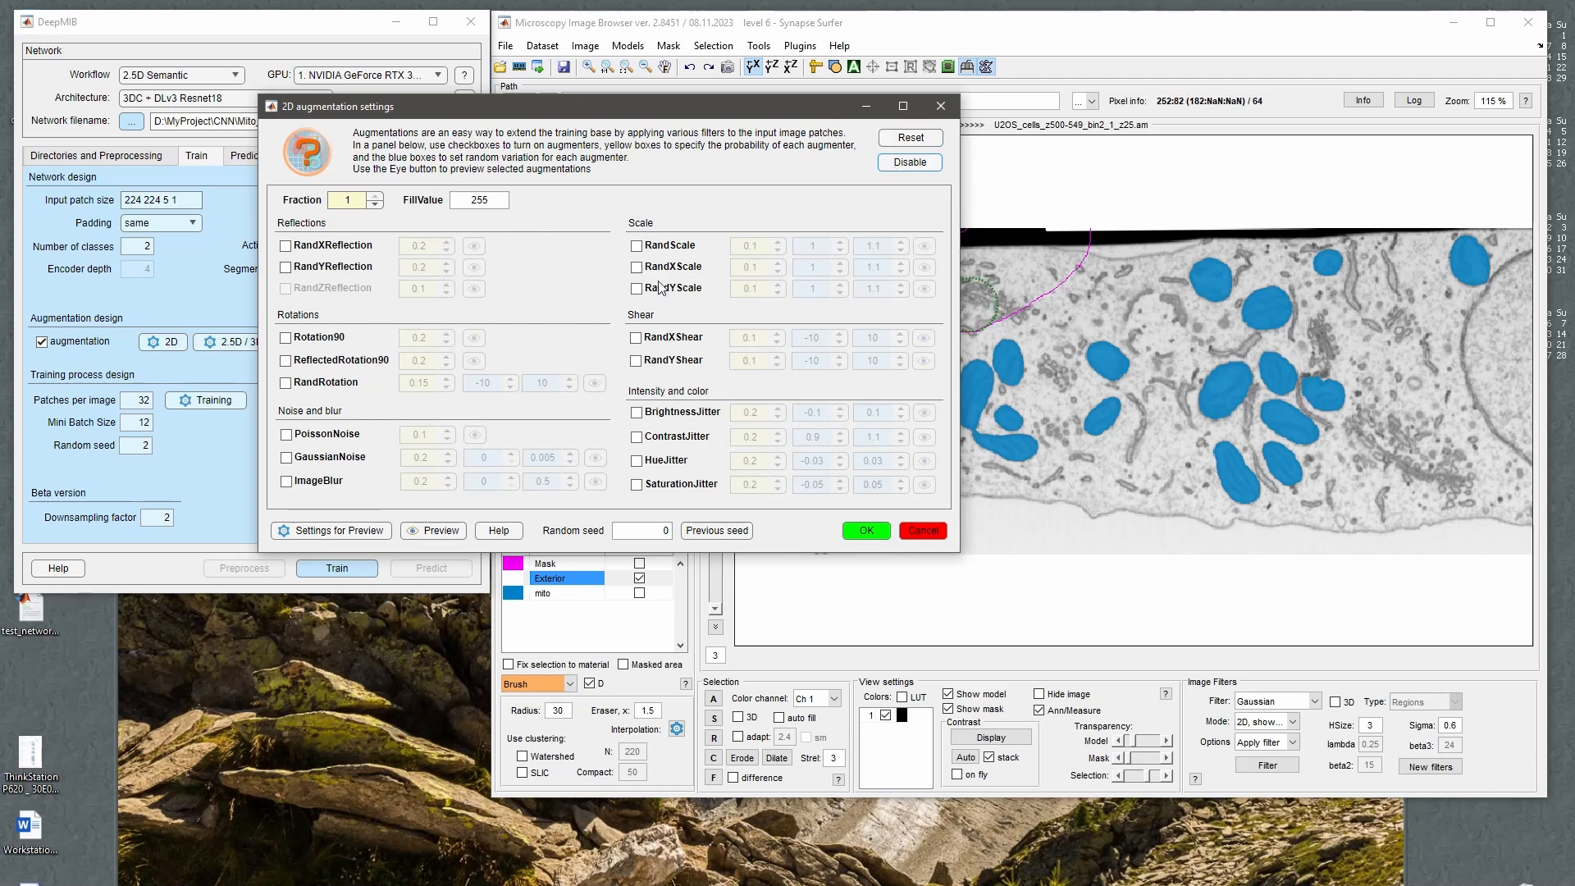
click(911, 137)
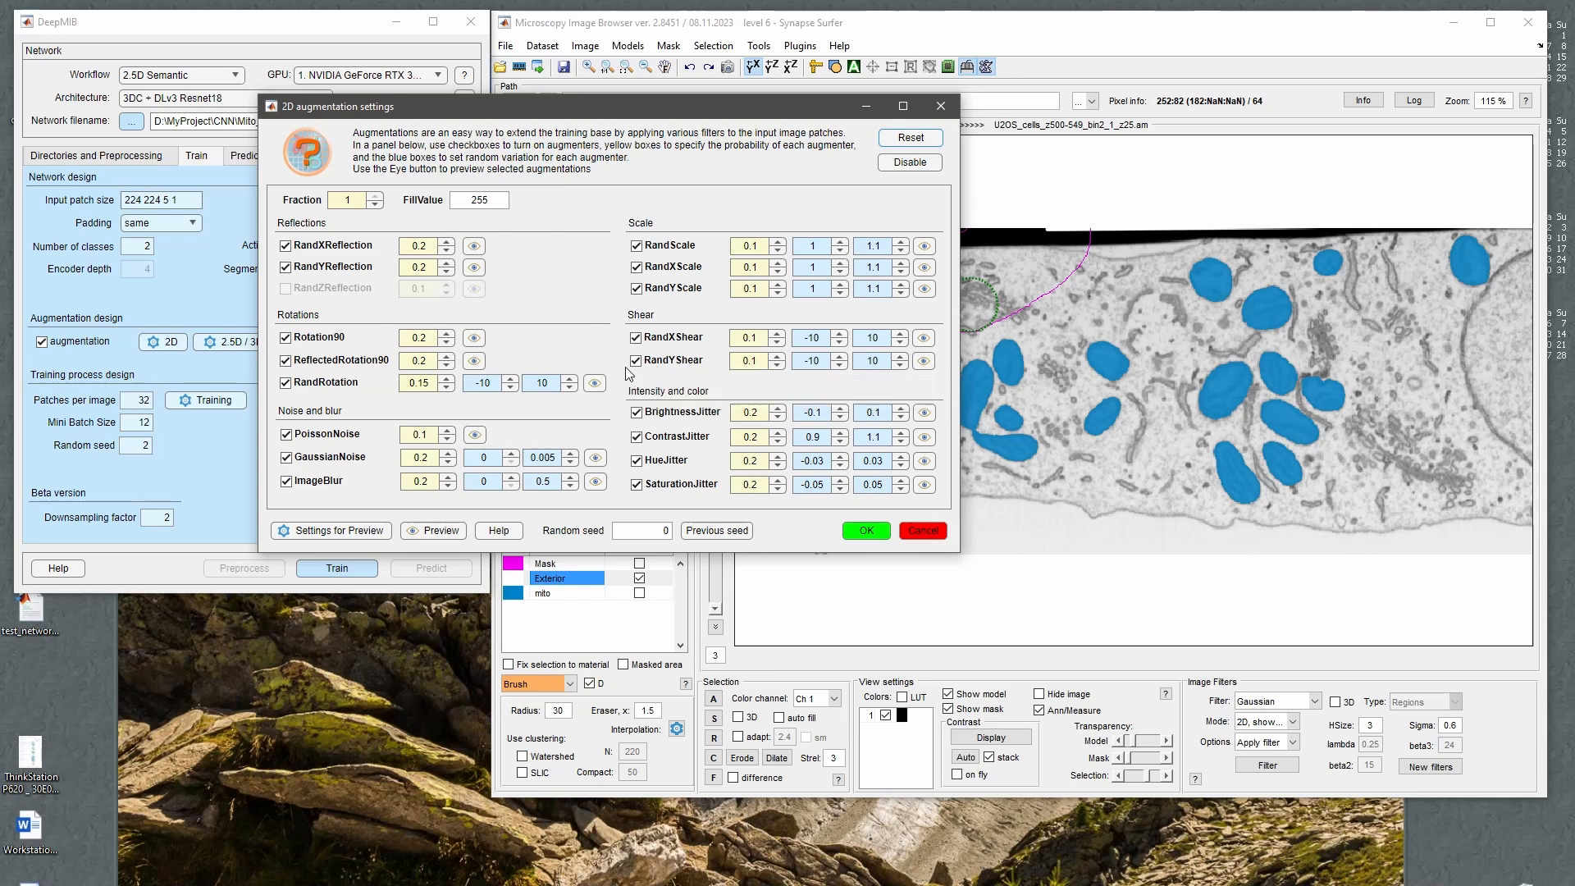
Try a 2D augmentation fraction of 0.5, and set it back to 1.
double_click(349, 200)
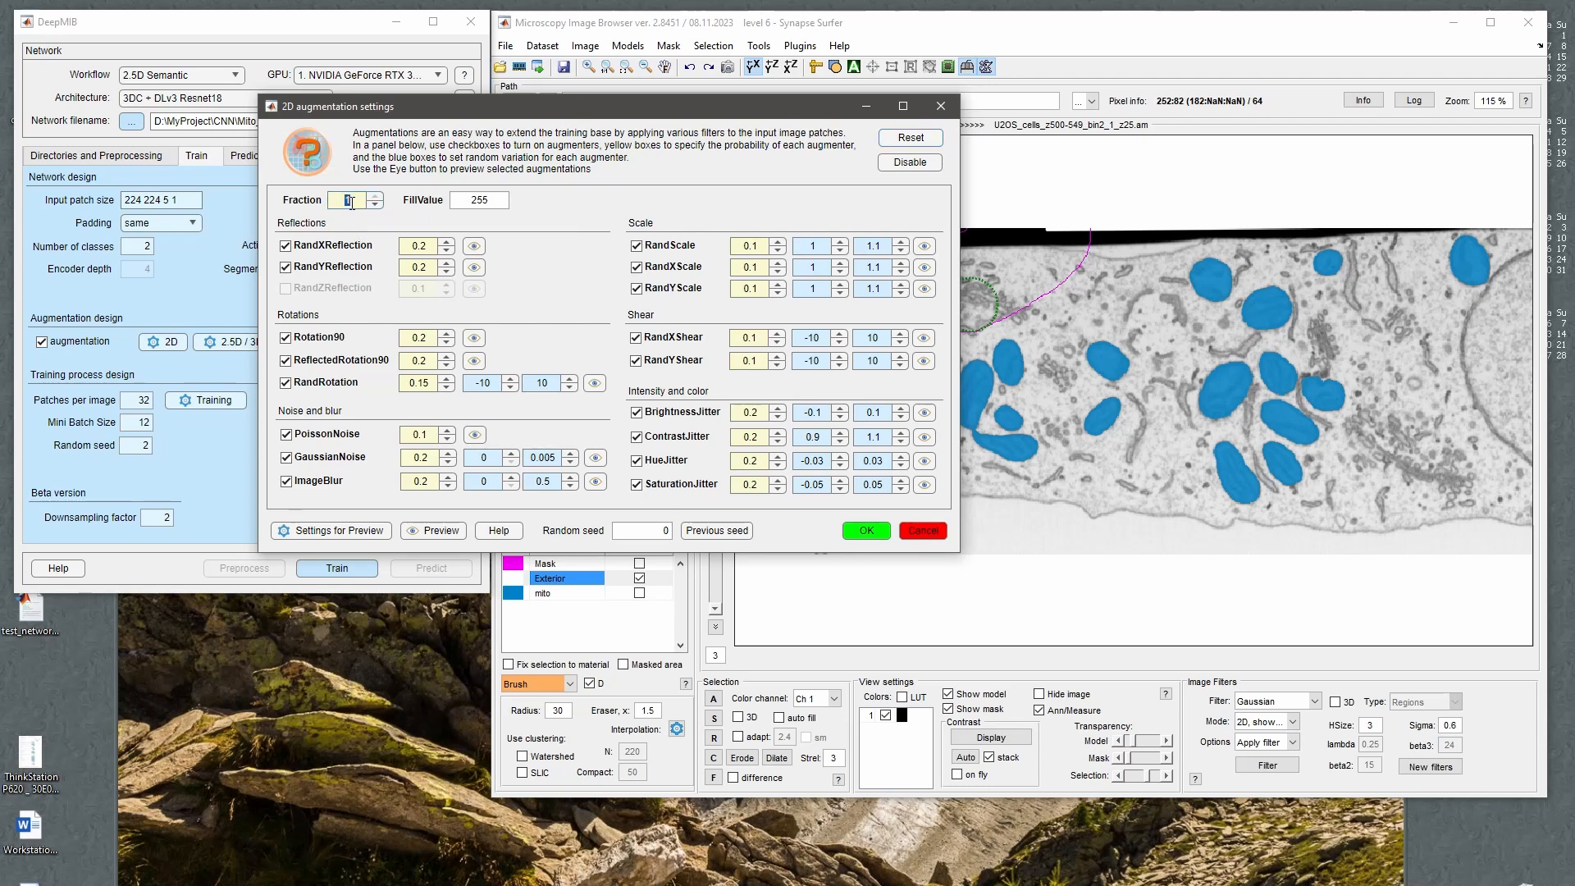
text(0.5)
double_click(351, 201)
text(1)
key(Tab)
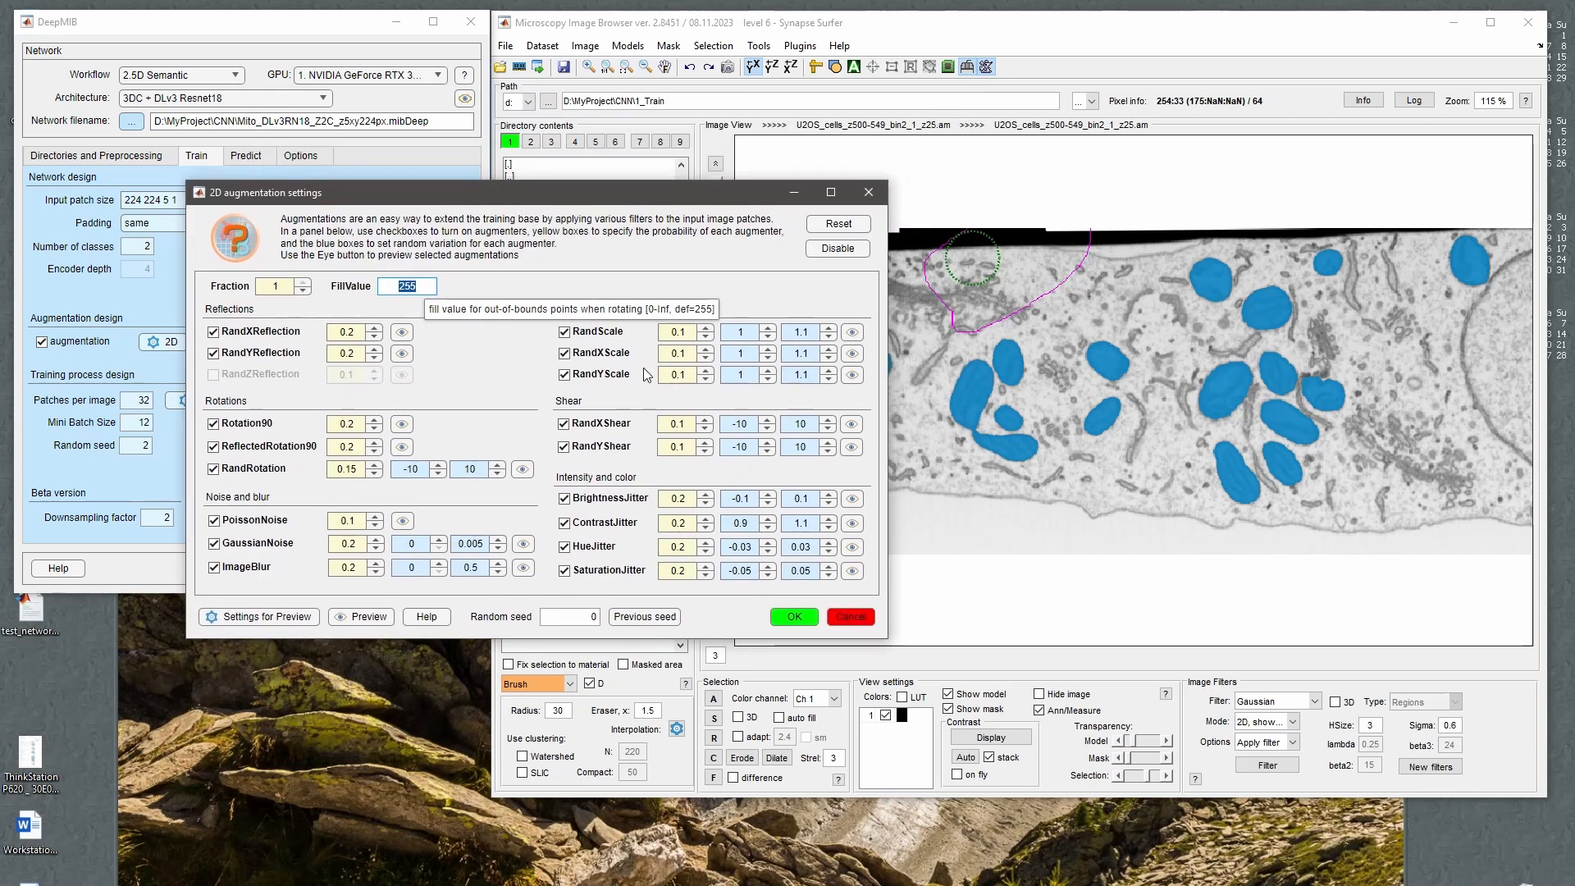
Try to preview the 2D RandRotation with a lower limit of -20, and cancel the 2D augmentation settings.
click(416, 471)
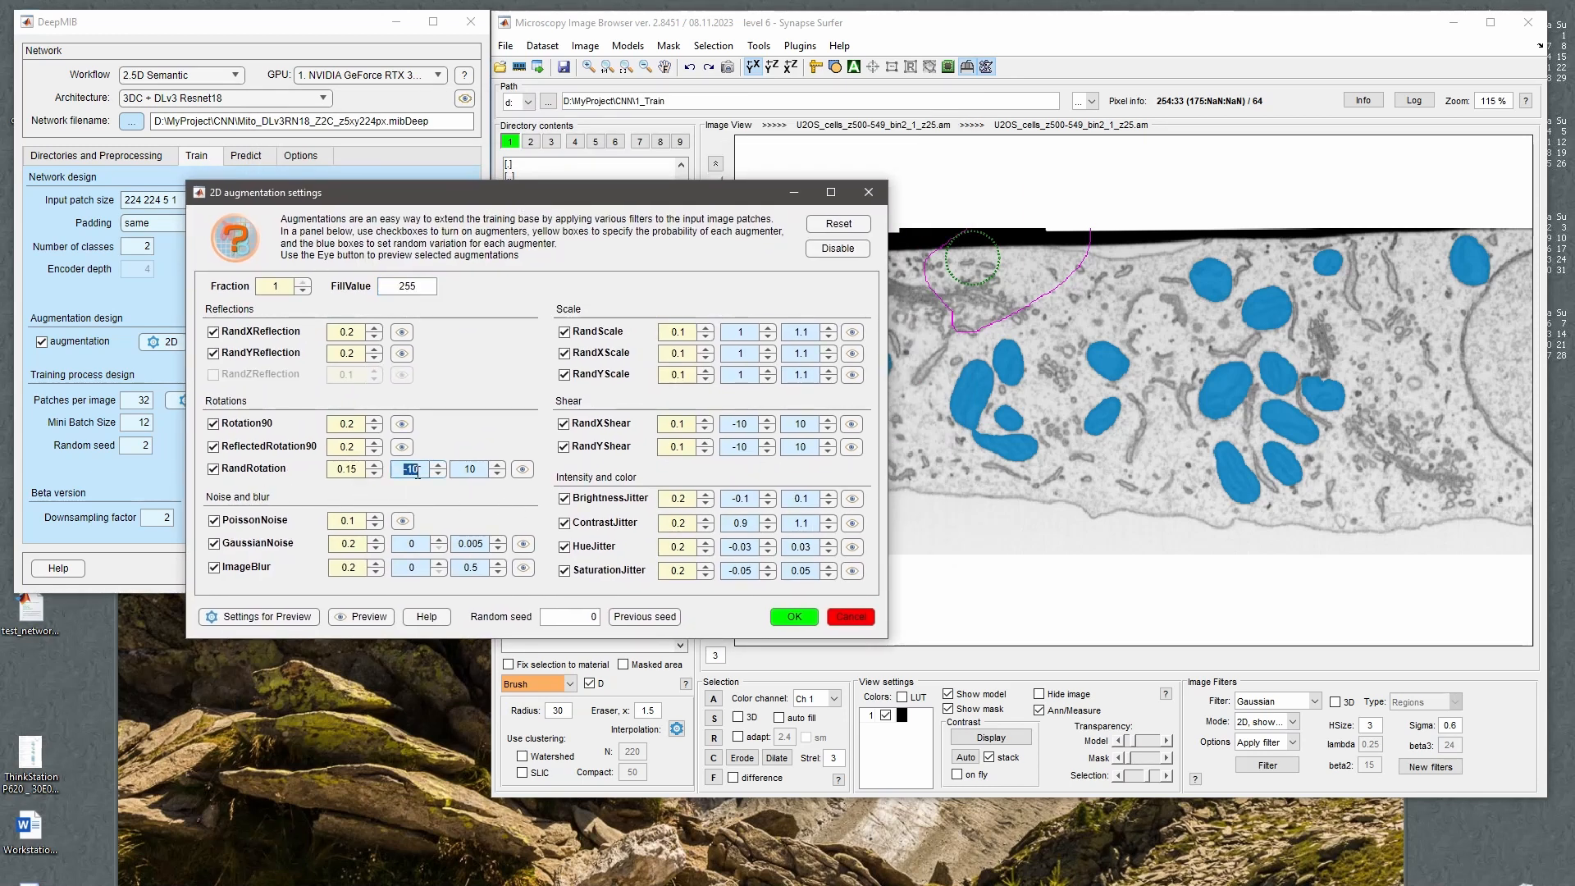
text(-20)
click(482, 470)
click(522, 468)
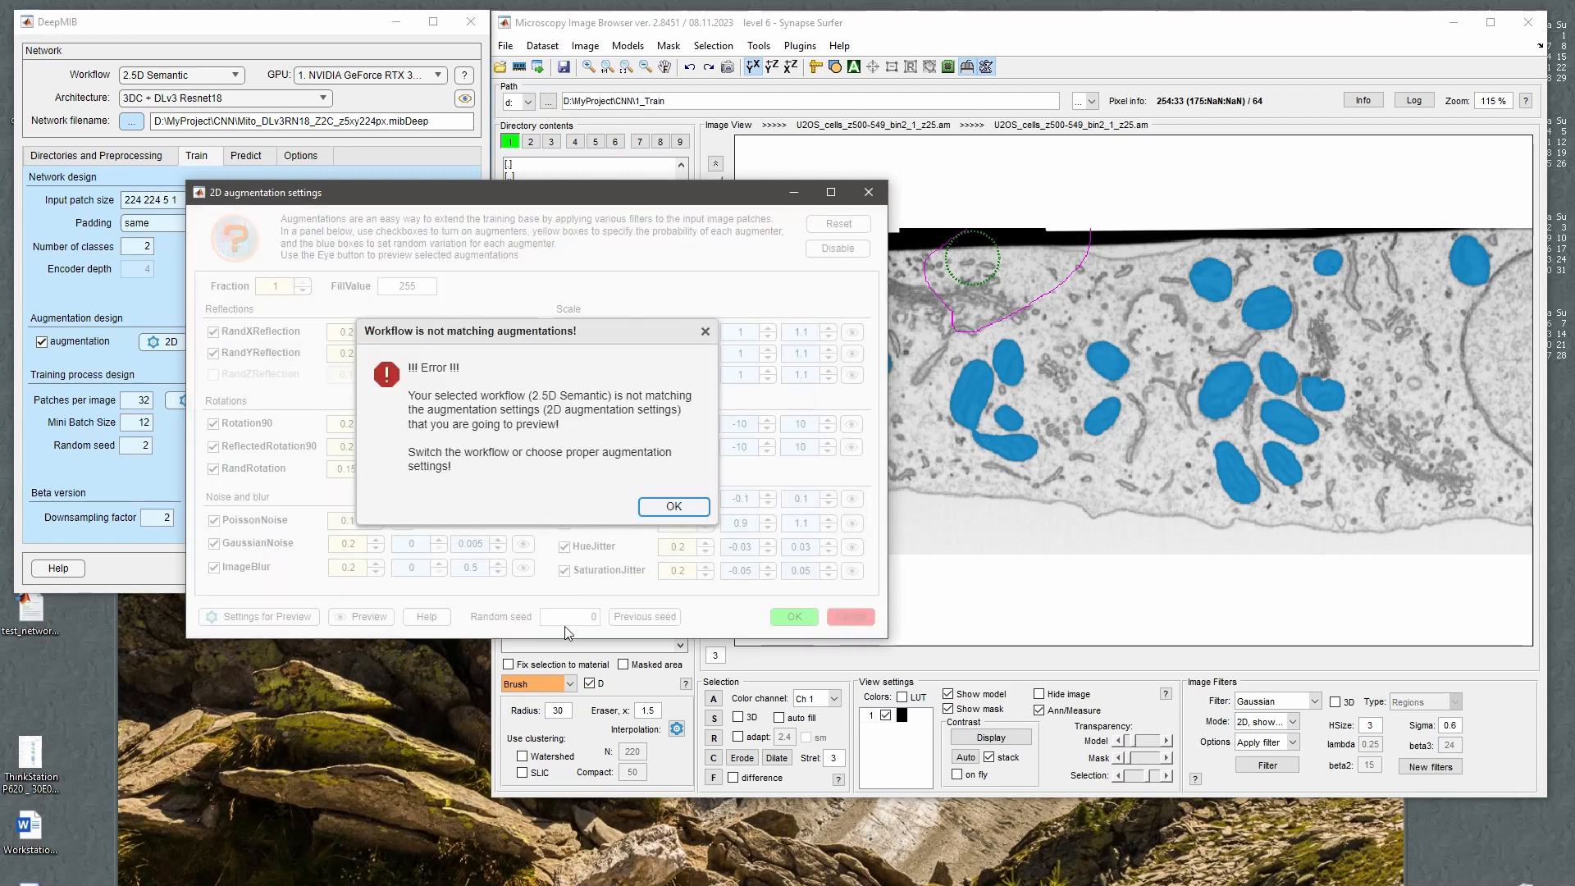
click(669, 508)
click(853, 617)
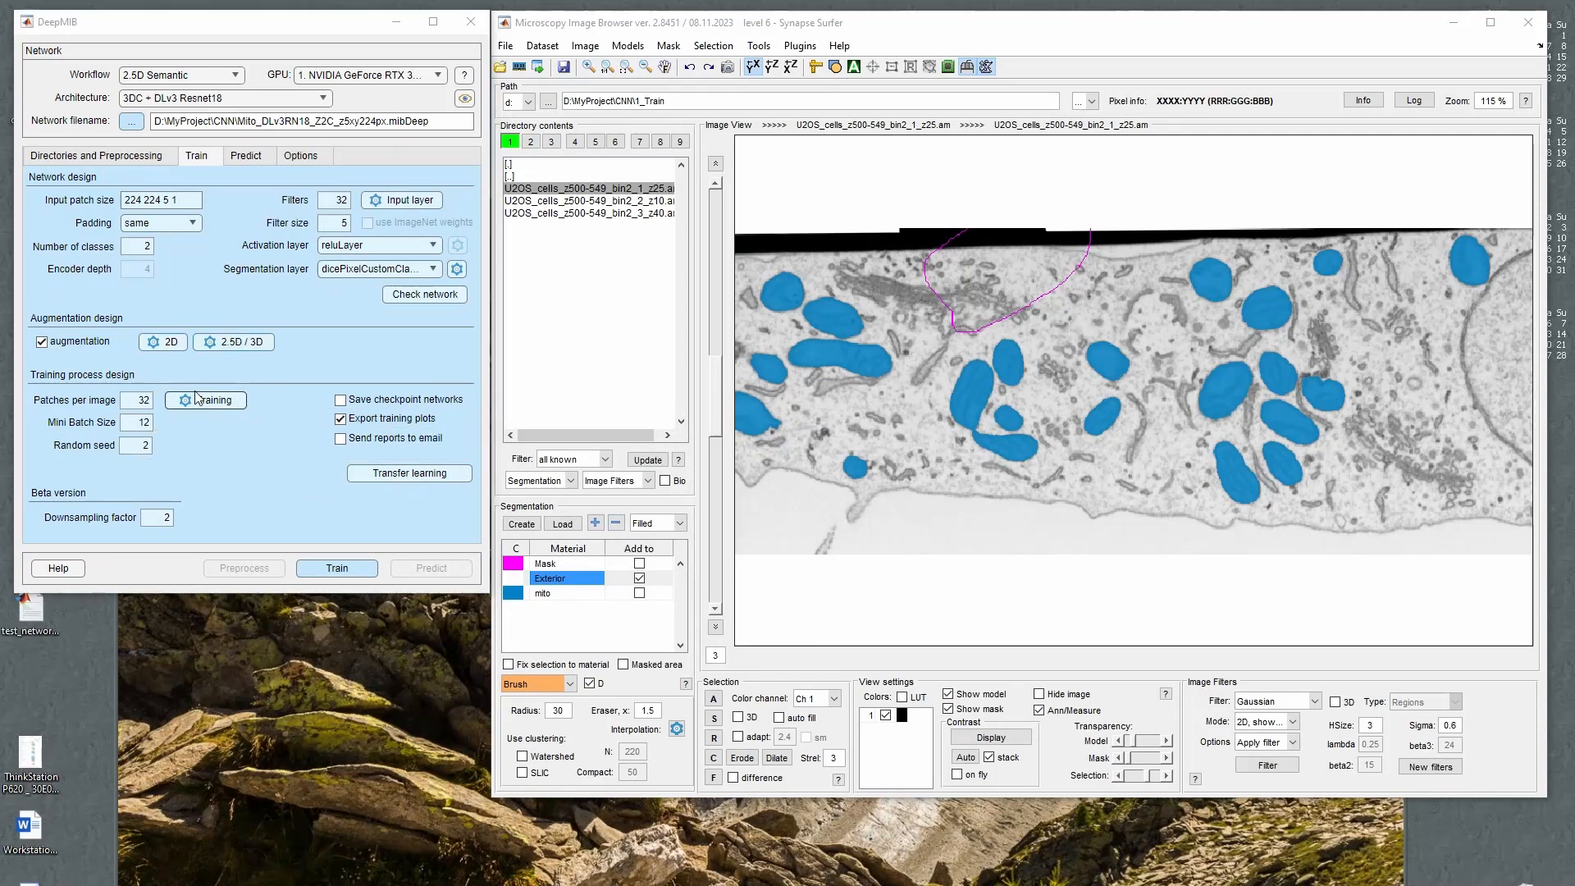
Open the 2.5D and 3D augmentation settings, and preview RandRotation with its current range.
click(234, 342)
drag(259, 106, 721, 189)
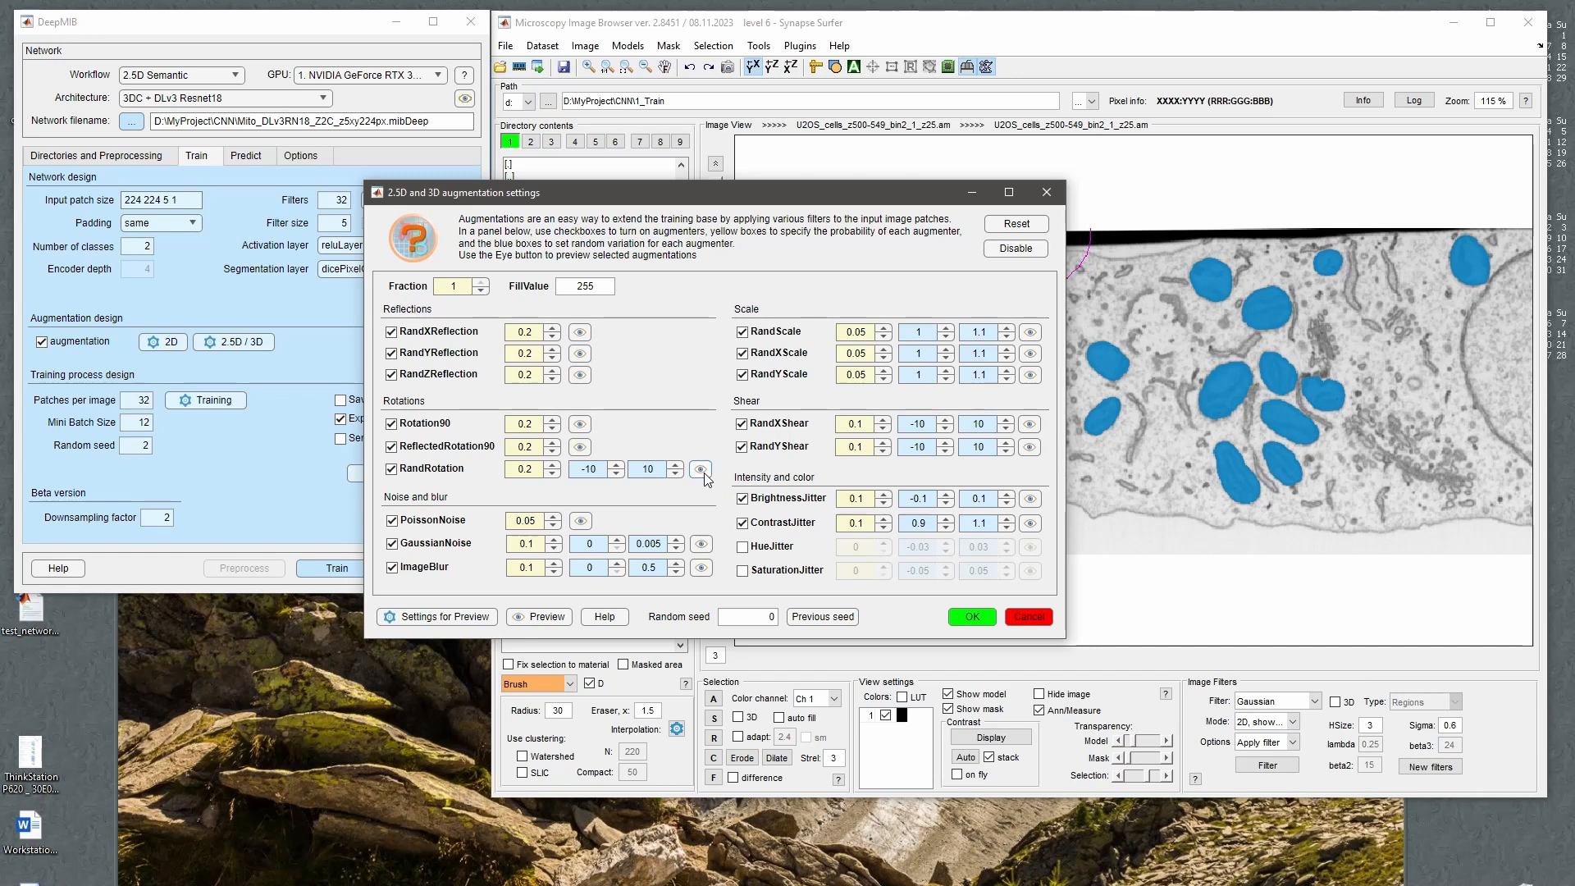
click(700, 469)
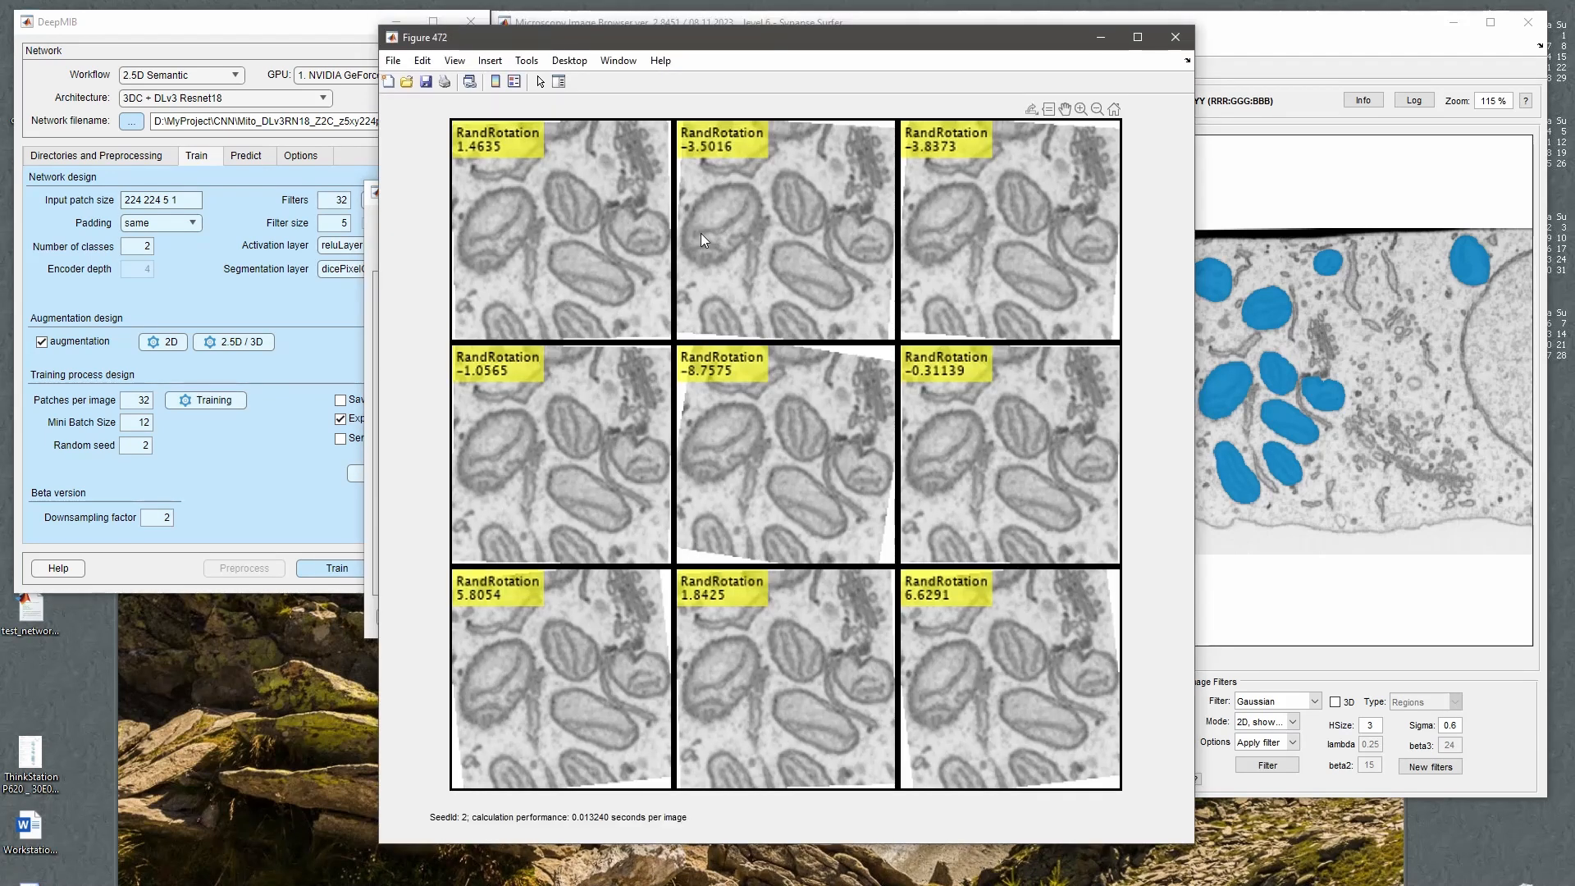
click(1174, 37)
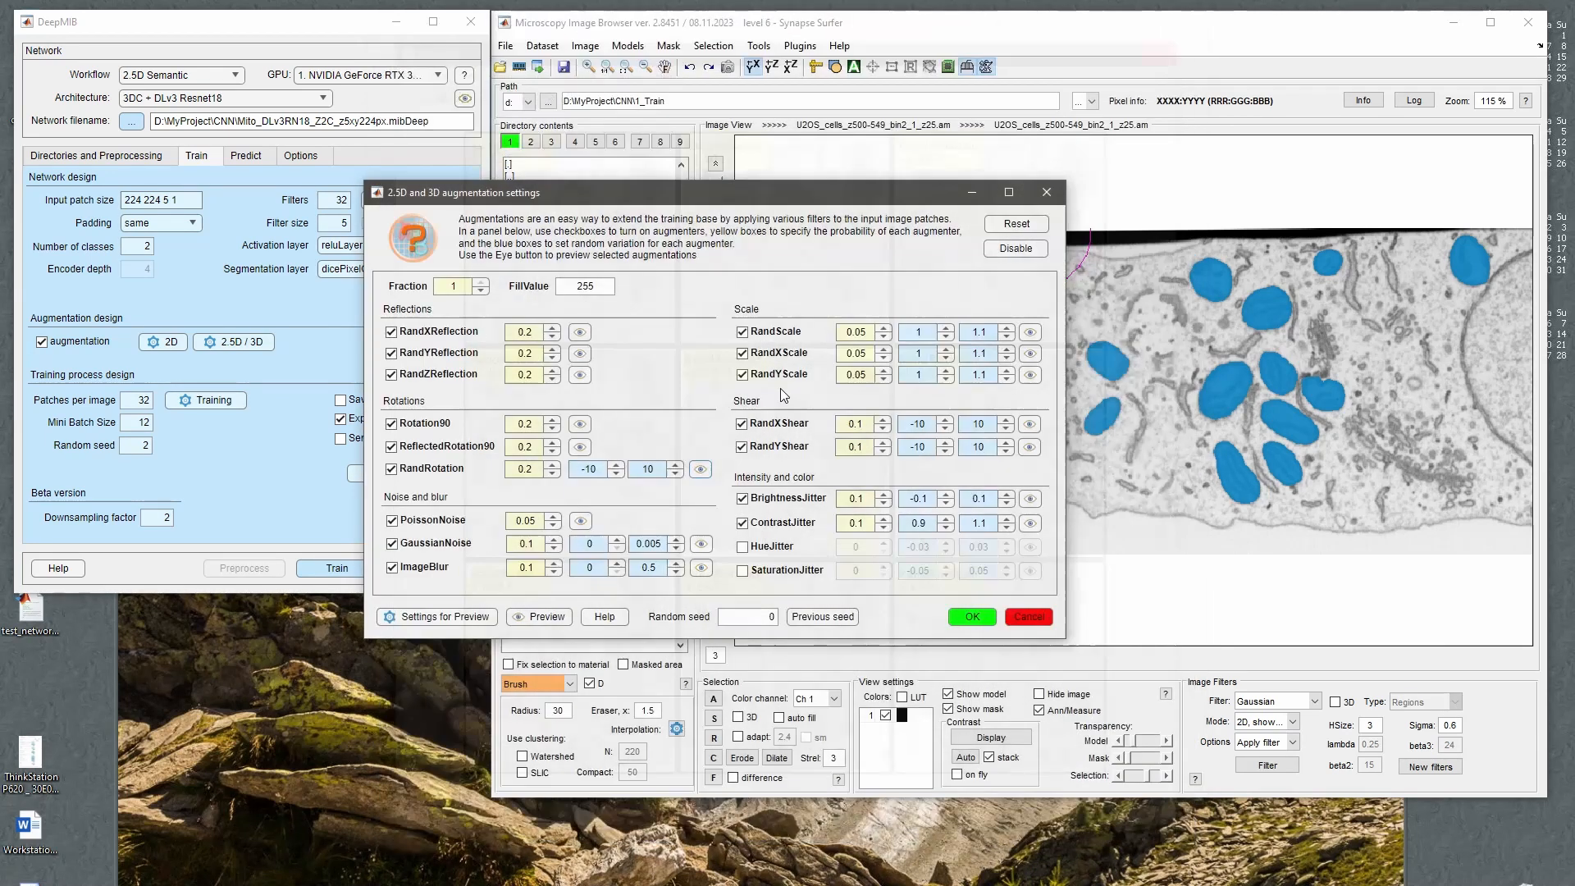
Set the RandRotation range to -20 to 20 degrees for the 2.5D and 3D augmentations.
click(616, 474)
click(616, 474)
click(616, 474)
click(616, 474)
click(615, 474)
click(615, 474)
click(616, 474)
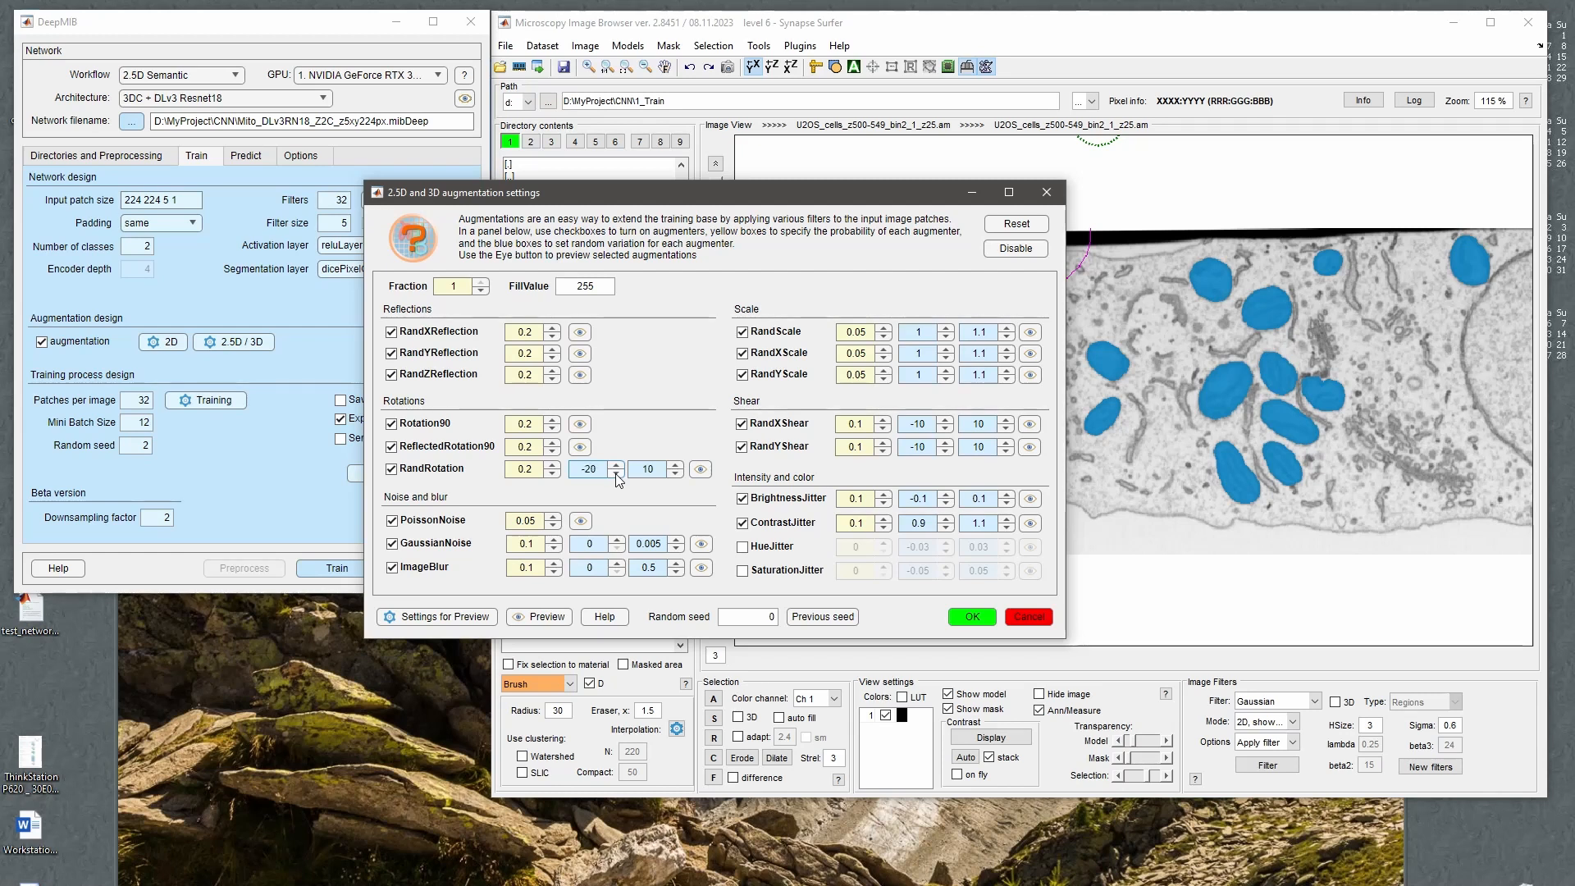
click(675, 465)
click(675, 465)
click(674, 465)
click(675, 465)
click(675, 465)
click(675, 465)
click(675, 465)
click(675, 465)
click(675, 465)
click(675, 465)
Set the augmentation fill value to 128, and preview RandRotation beside the settings dialog.
double_click(603, 288)
text(128)
click(700, 469)
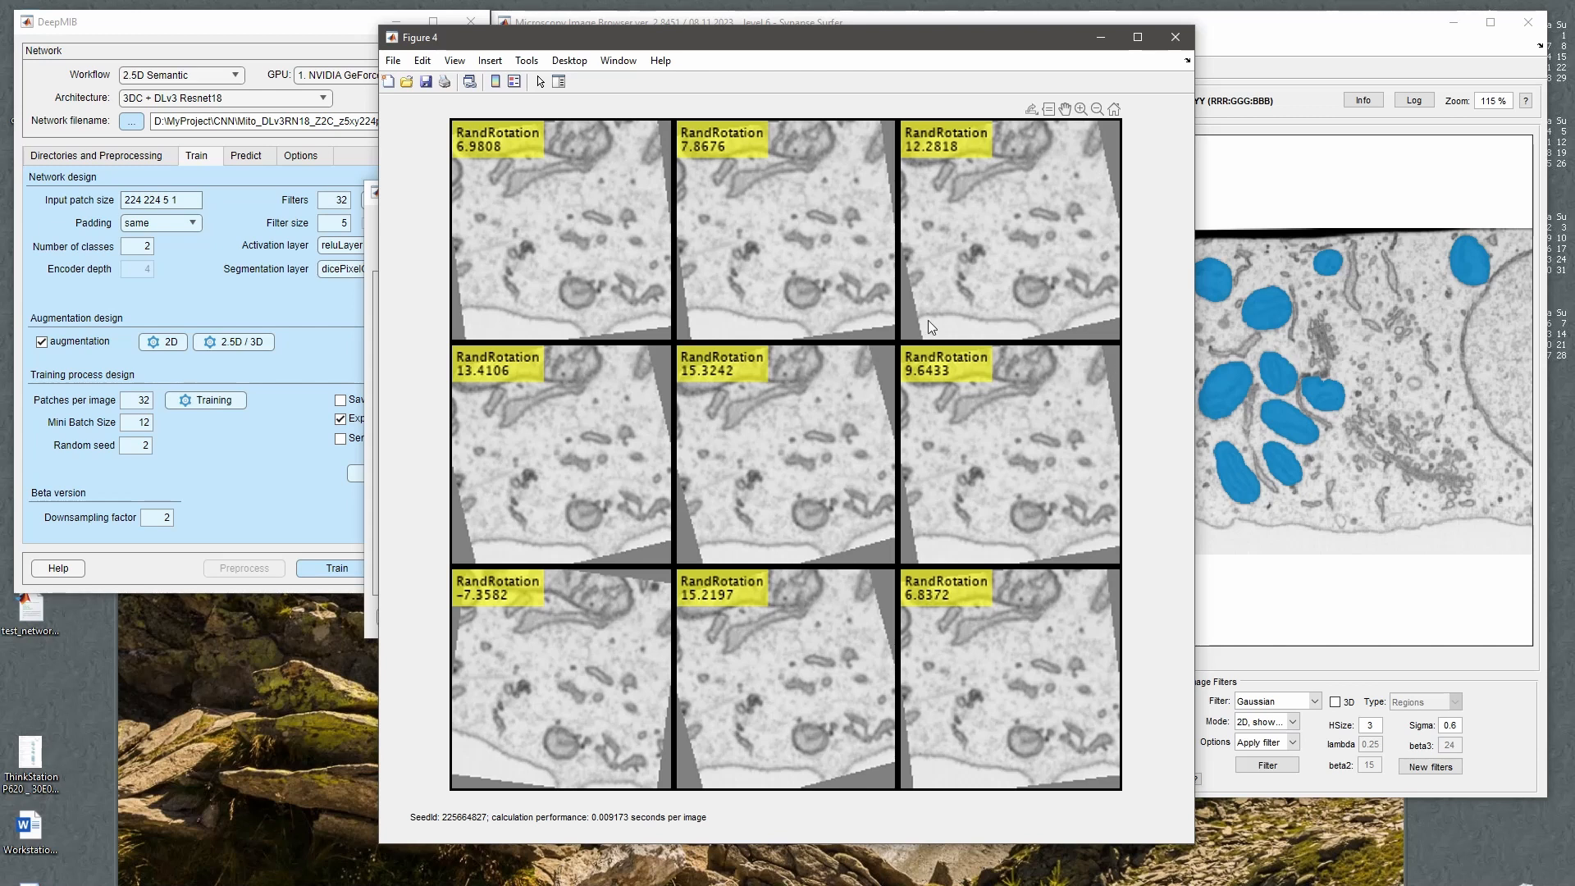
drag(773, 35, 1016, 56)
click(548, 204)
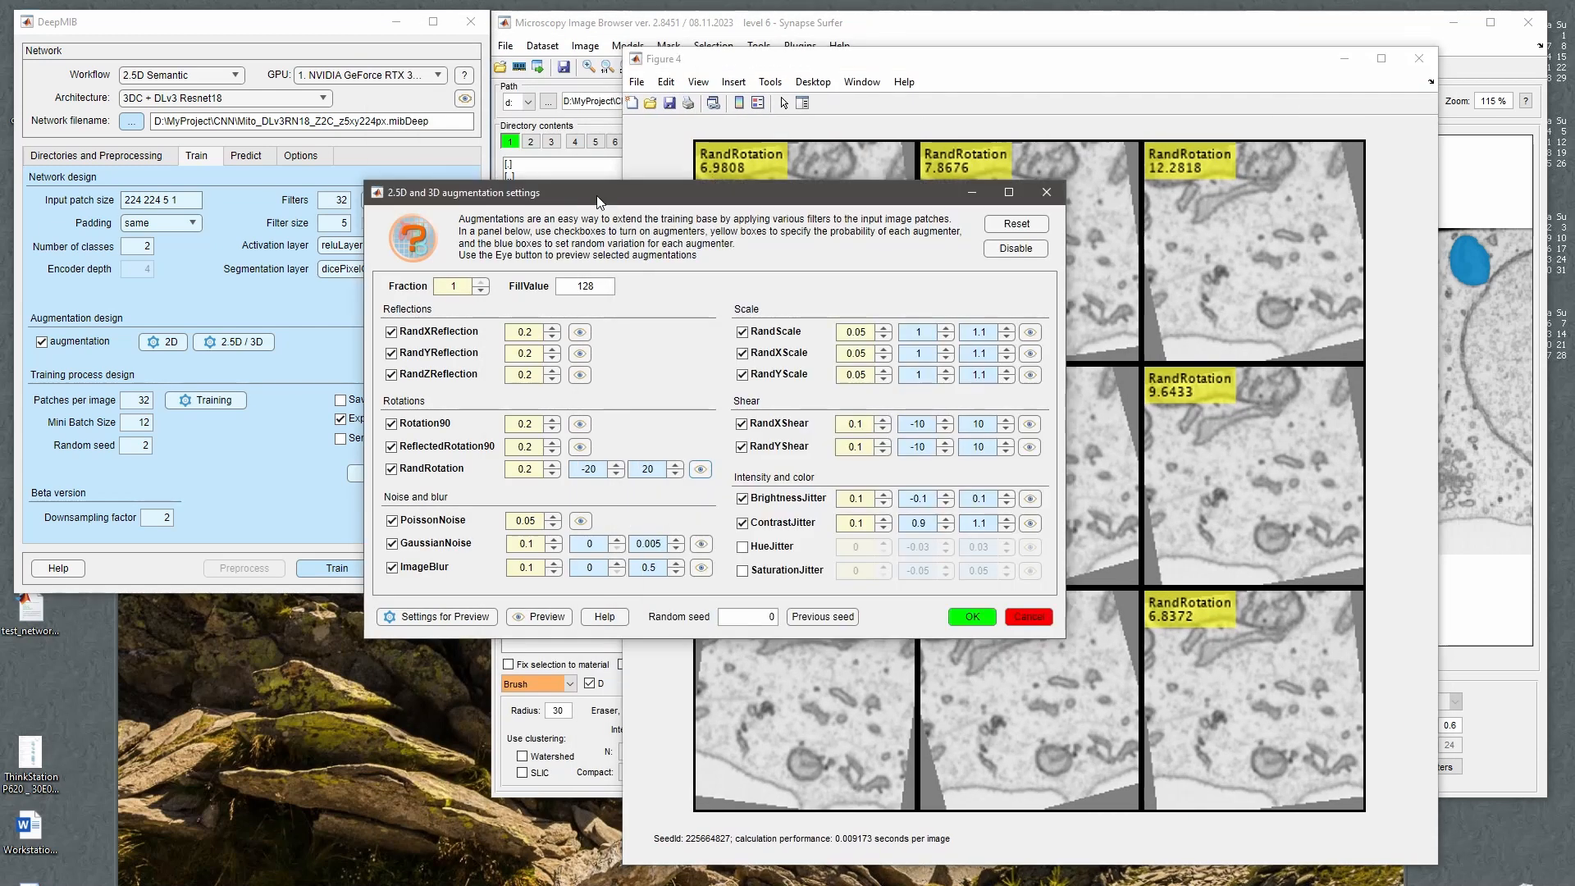
drag(548, 204, 371, 165)
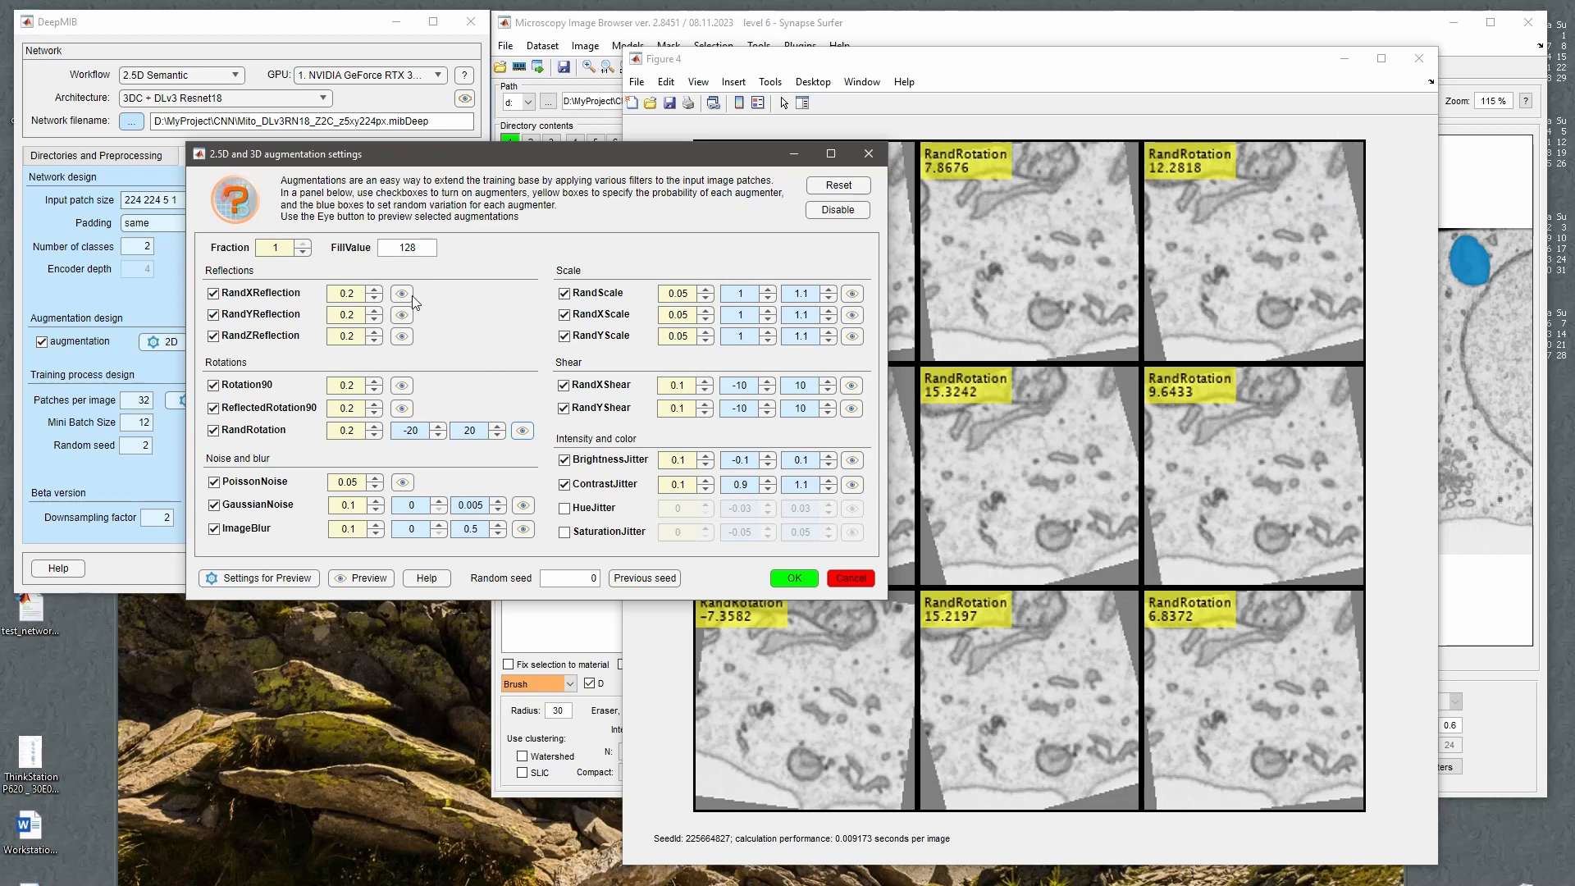
Set the fill value back to 255, and close the rotation preview.
double_click(415, 246)
text(255)
click(1419, 59)
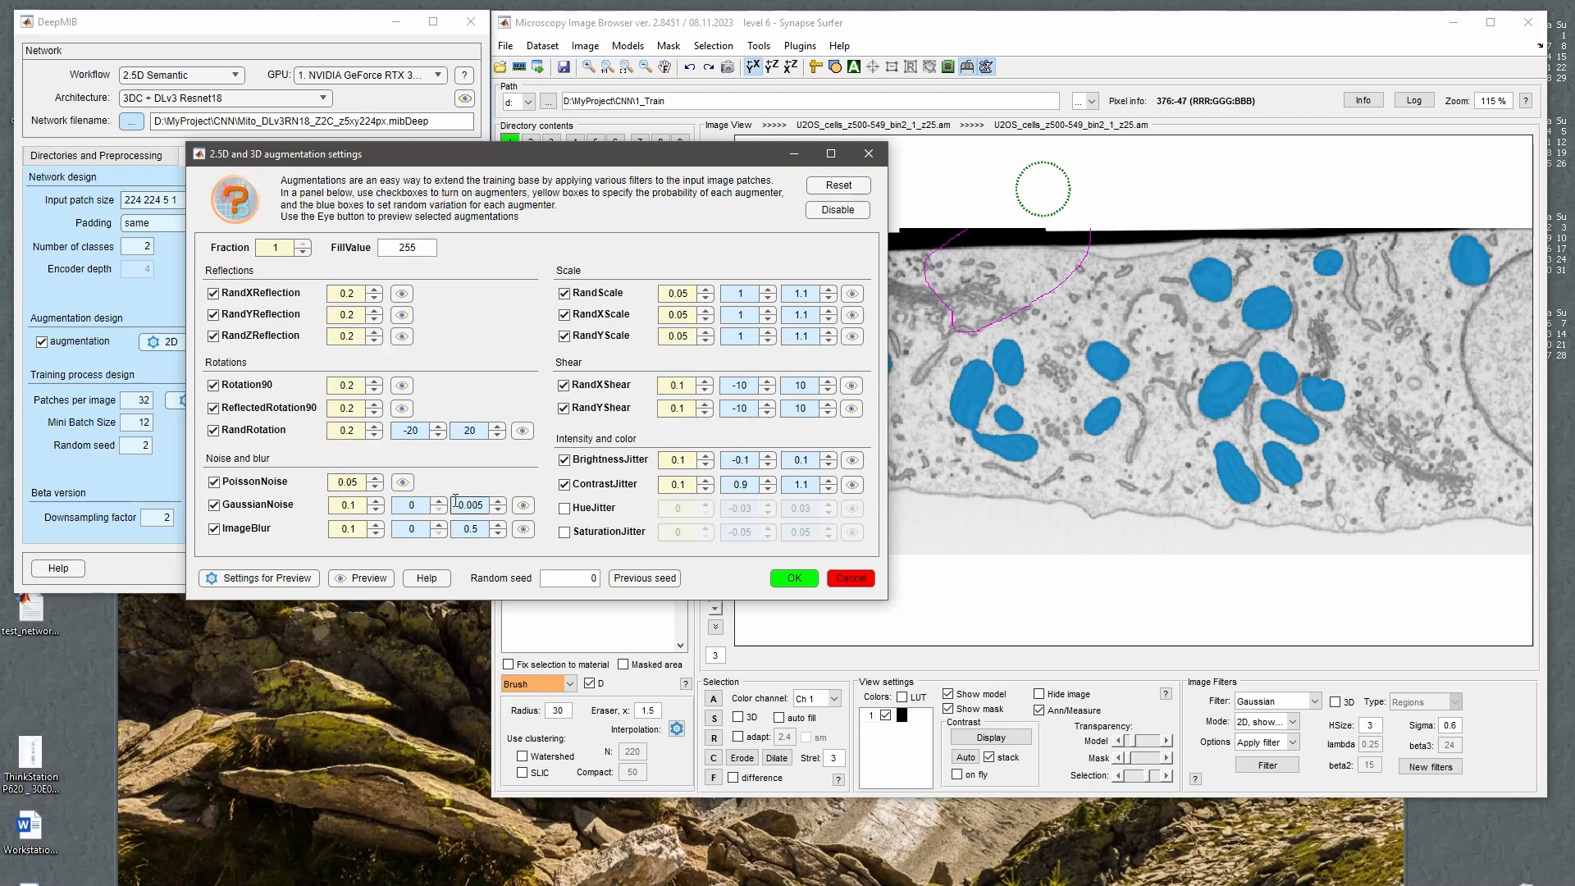
Examine the probability and angle limits of RandRotation, and preview its random rotations.
drag(337, 435, 361, 428)
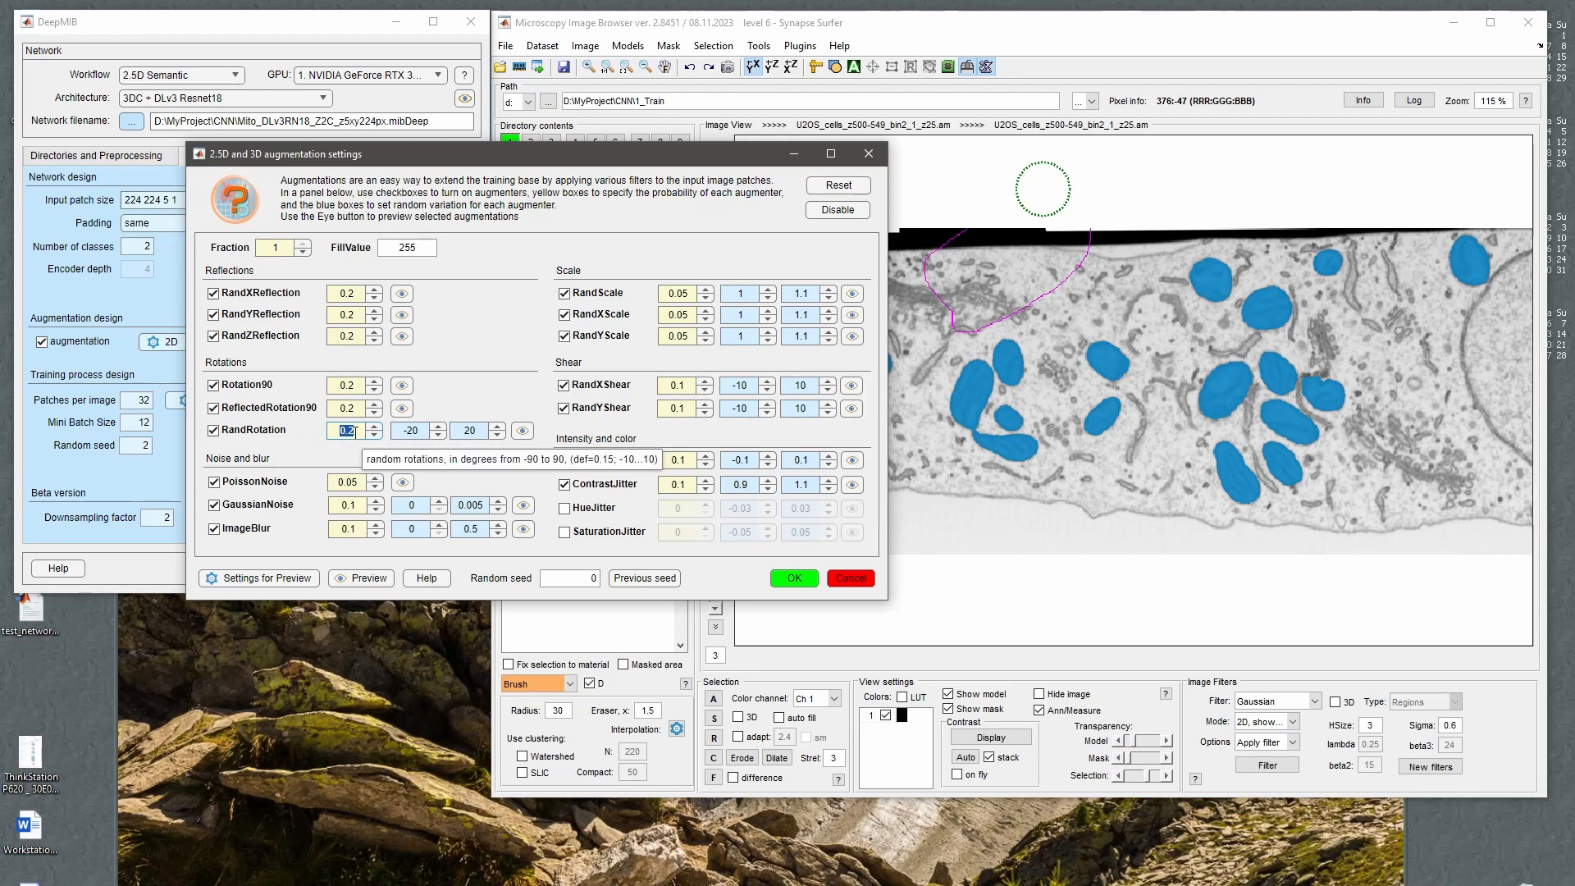
click(353, 431)
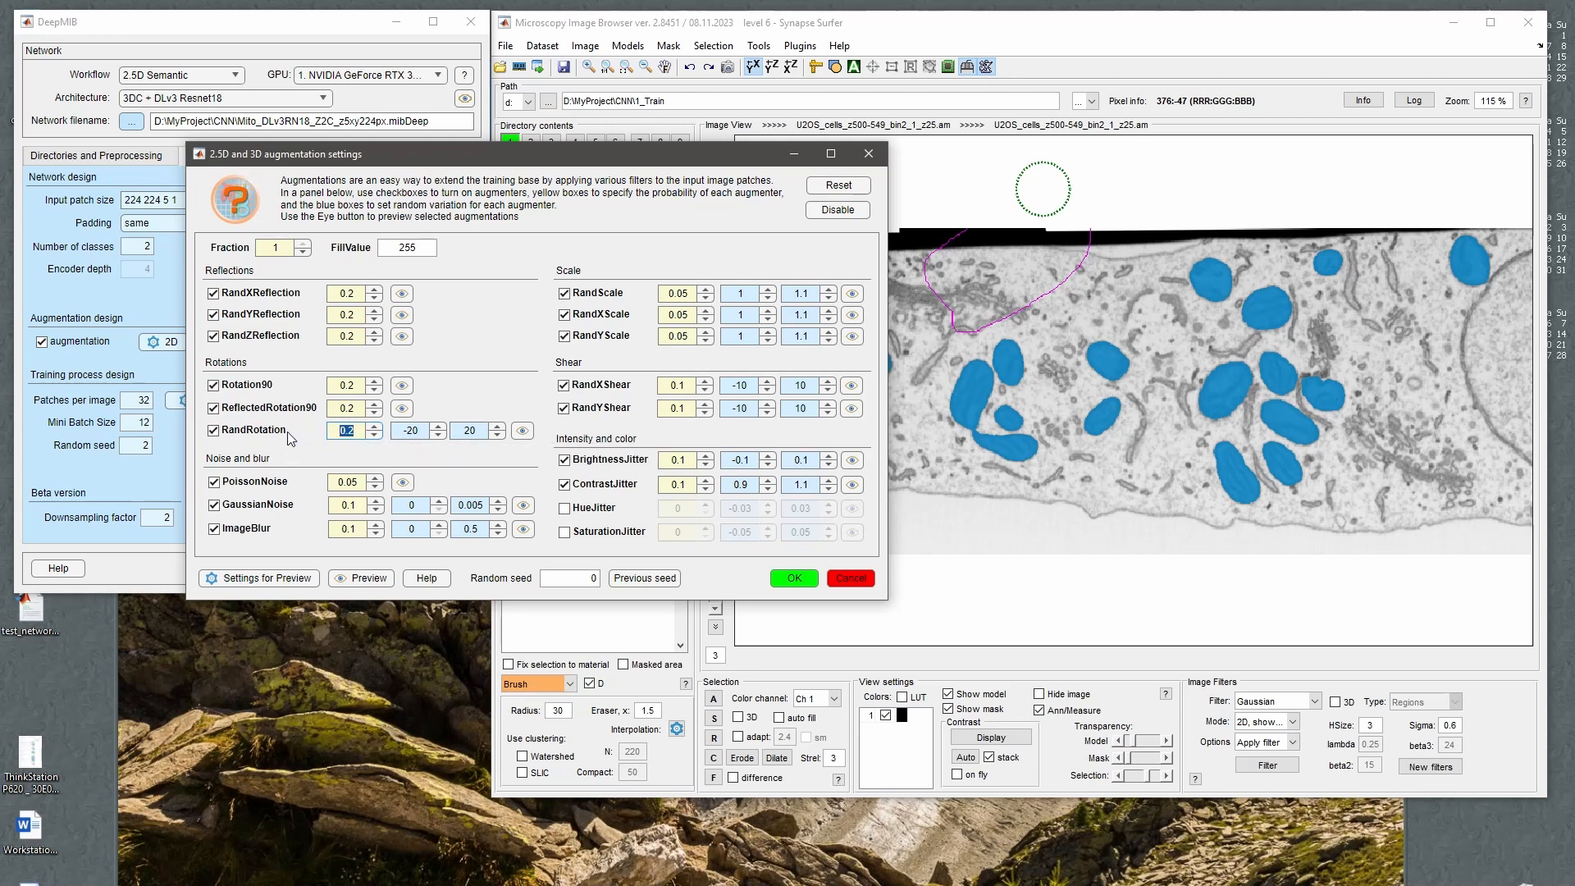
double_click(420, 433)
double_click(470, 433)
click(471, 434)
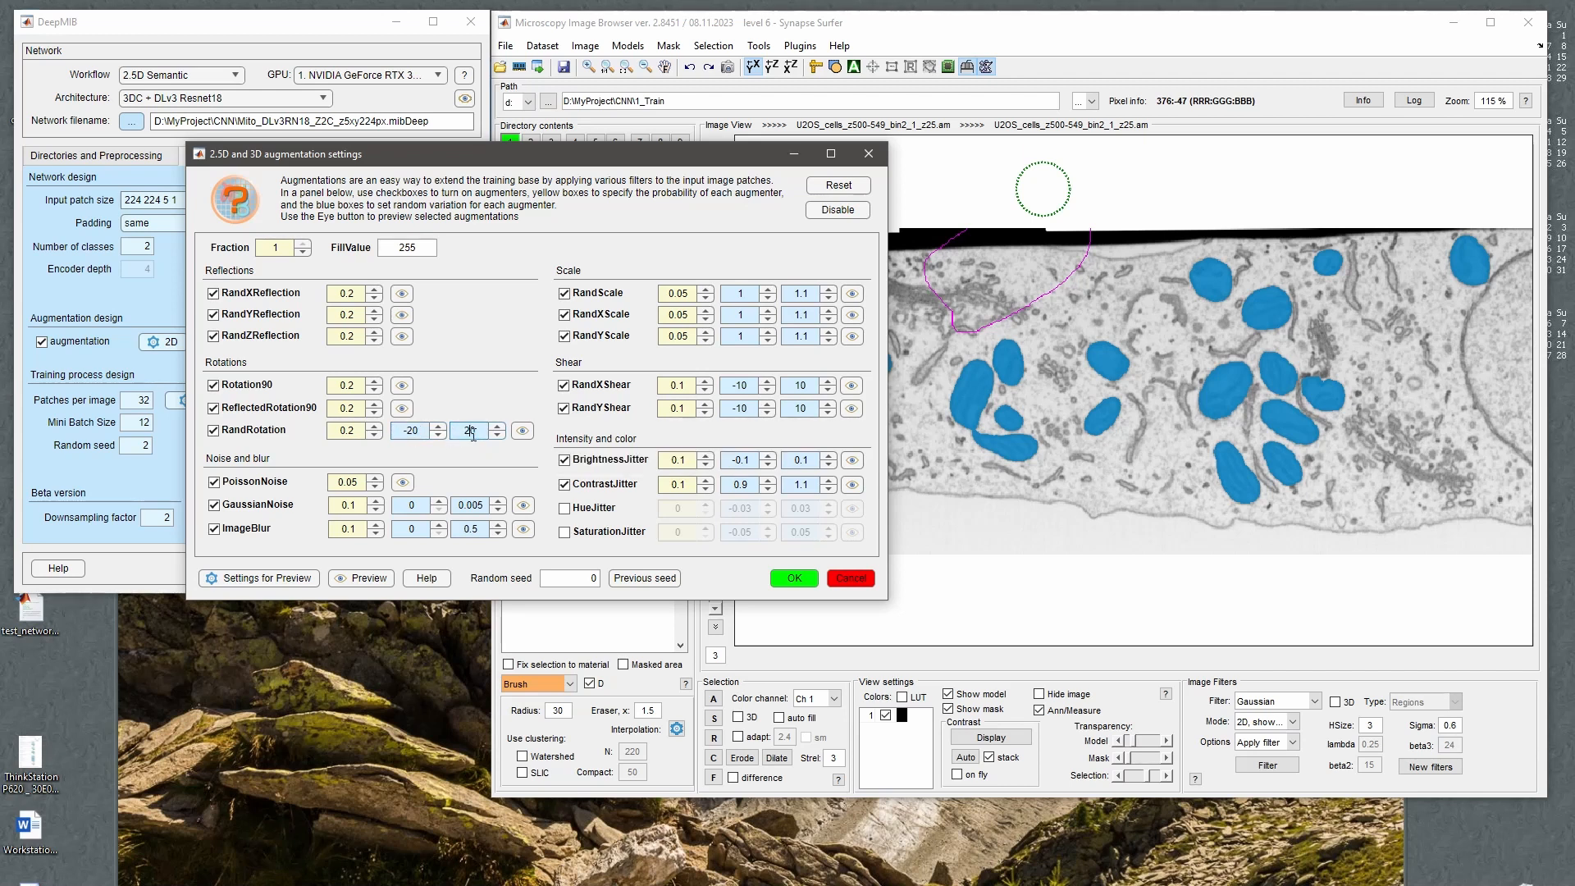
click(522, 432)
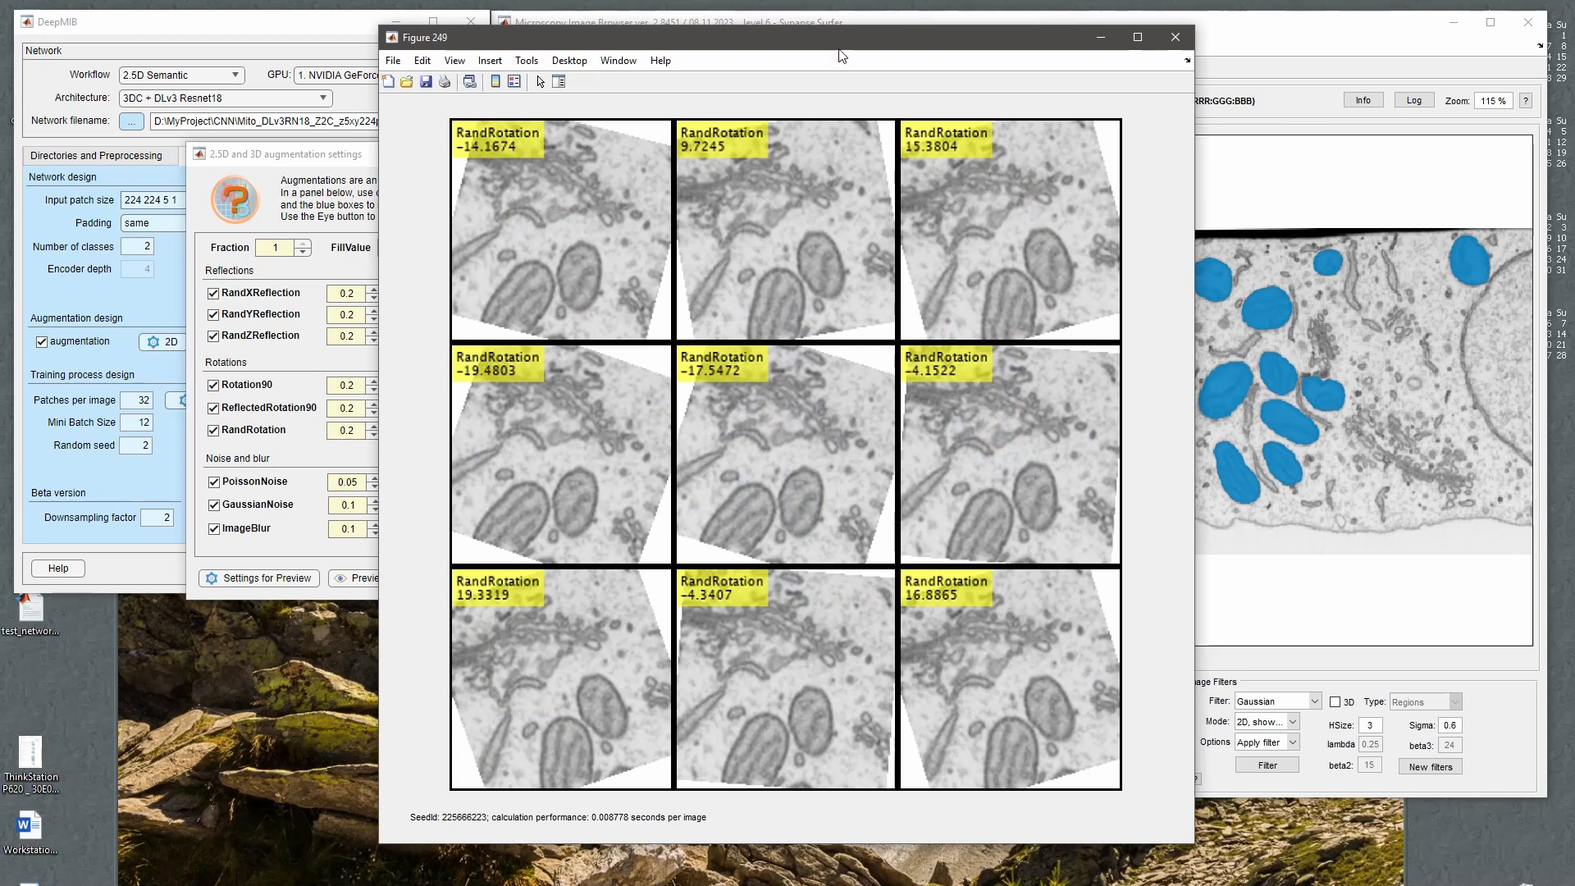
drag(773, 35, 1038, 15)
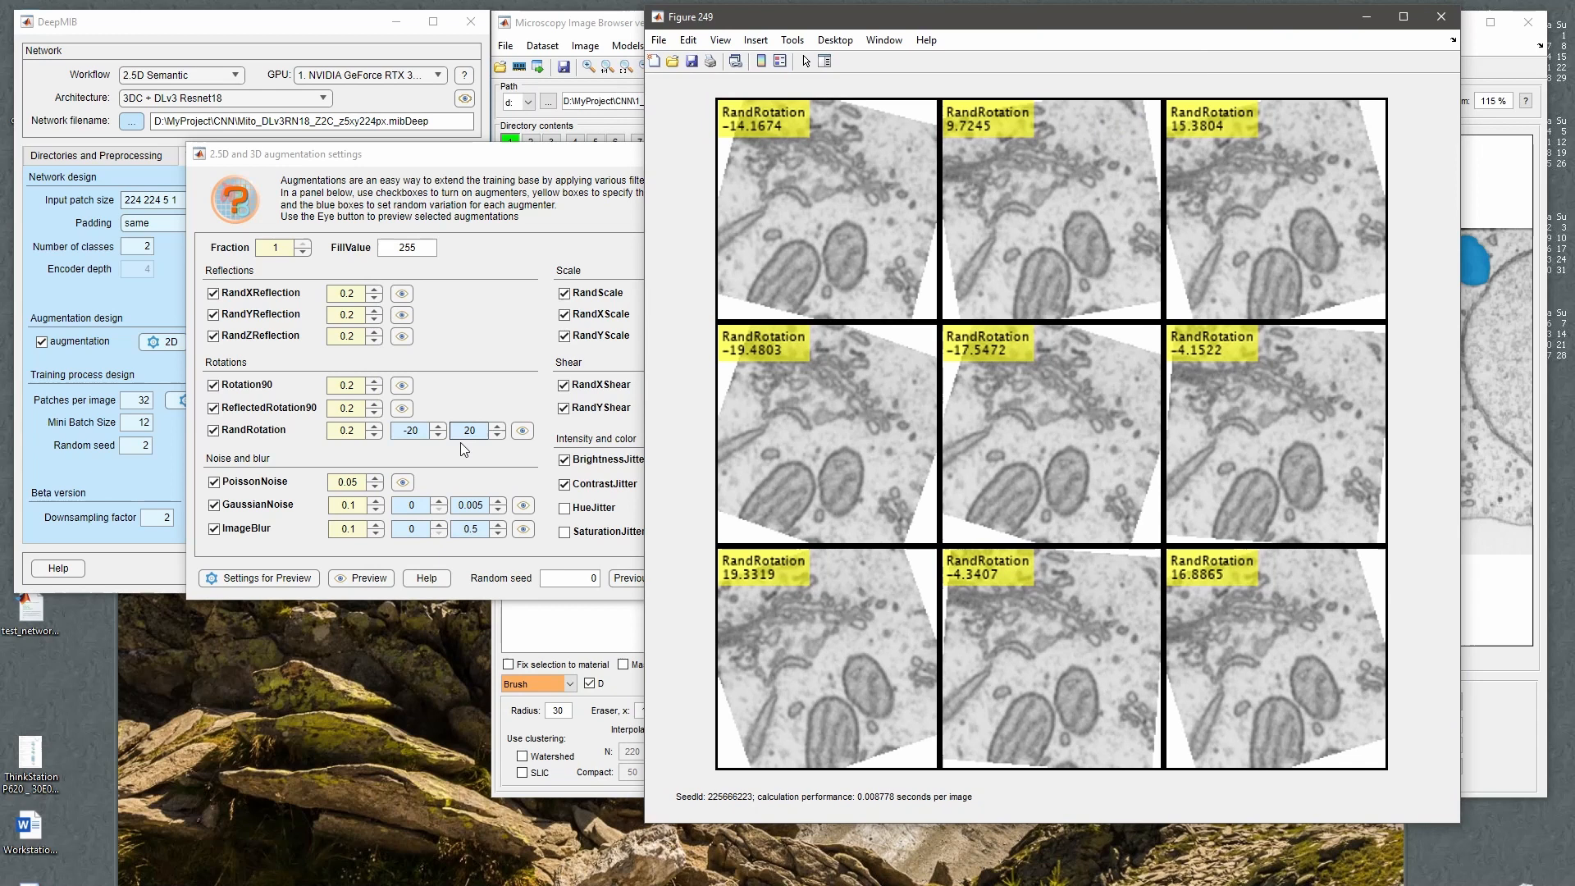
Generate a second RandRotation preview, and compare it side by side with the first one.
click(522, 431)
drag(833, 38, 524, 28)
click(1025, 31)
drag(1024, 30, 1085, 45)
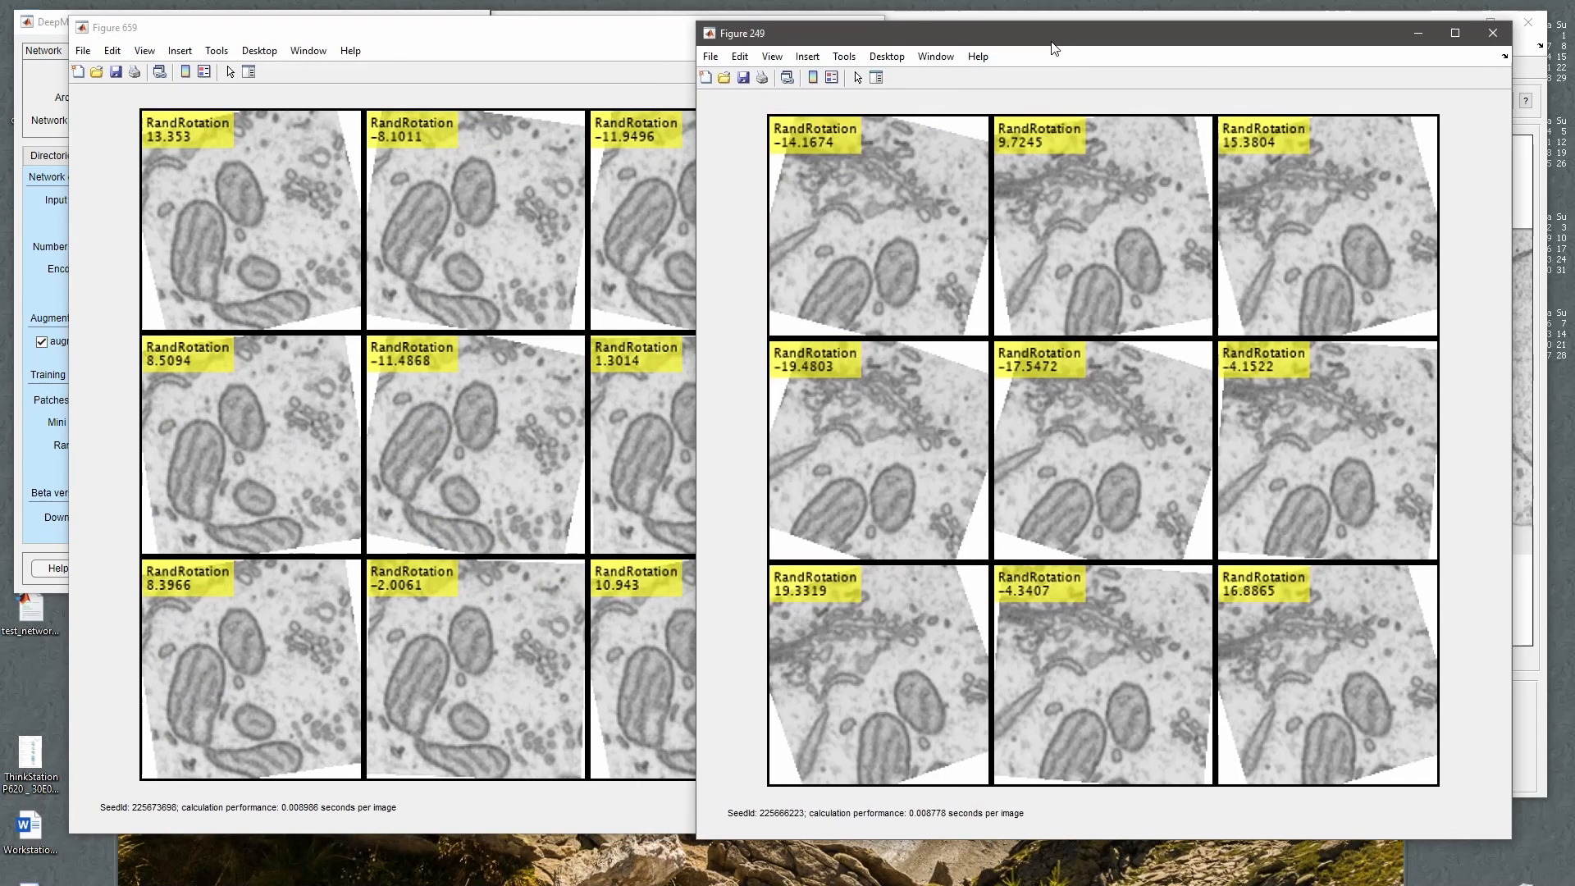
click(435, 462)
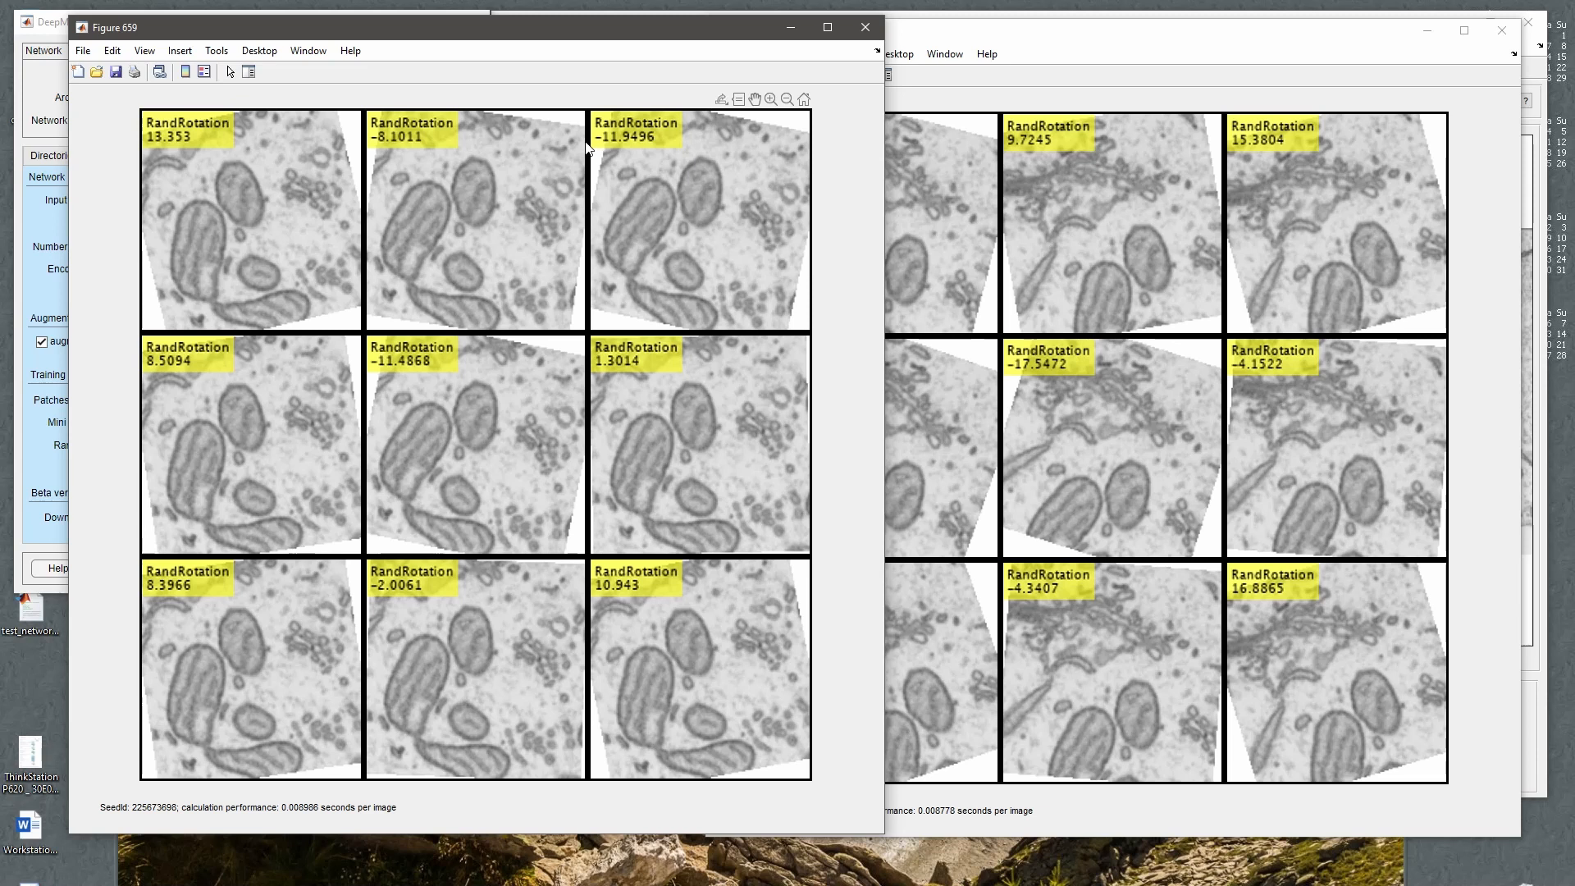
drag(515, 38, 981, 88)
Fill in the random seed of the augmentation preview with the seed used for the previous preview.
click(529, 574)
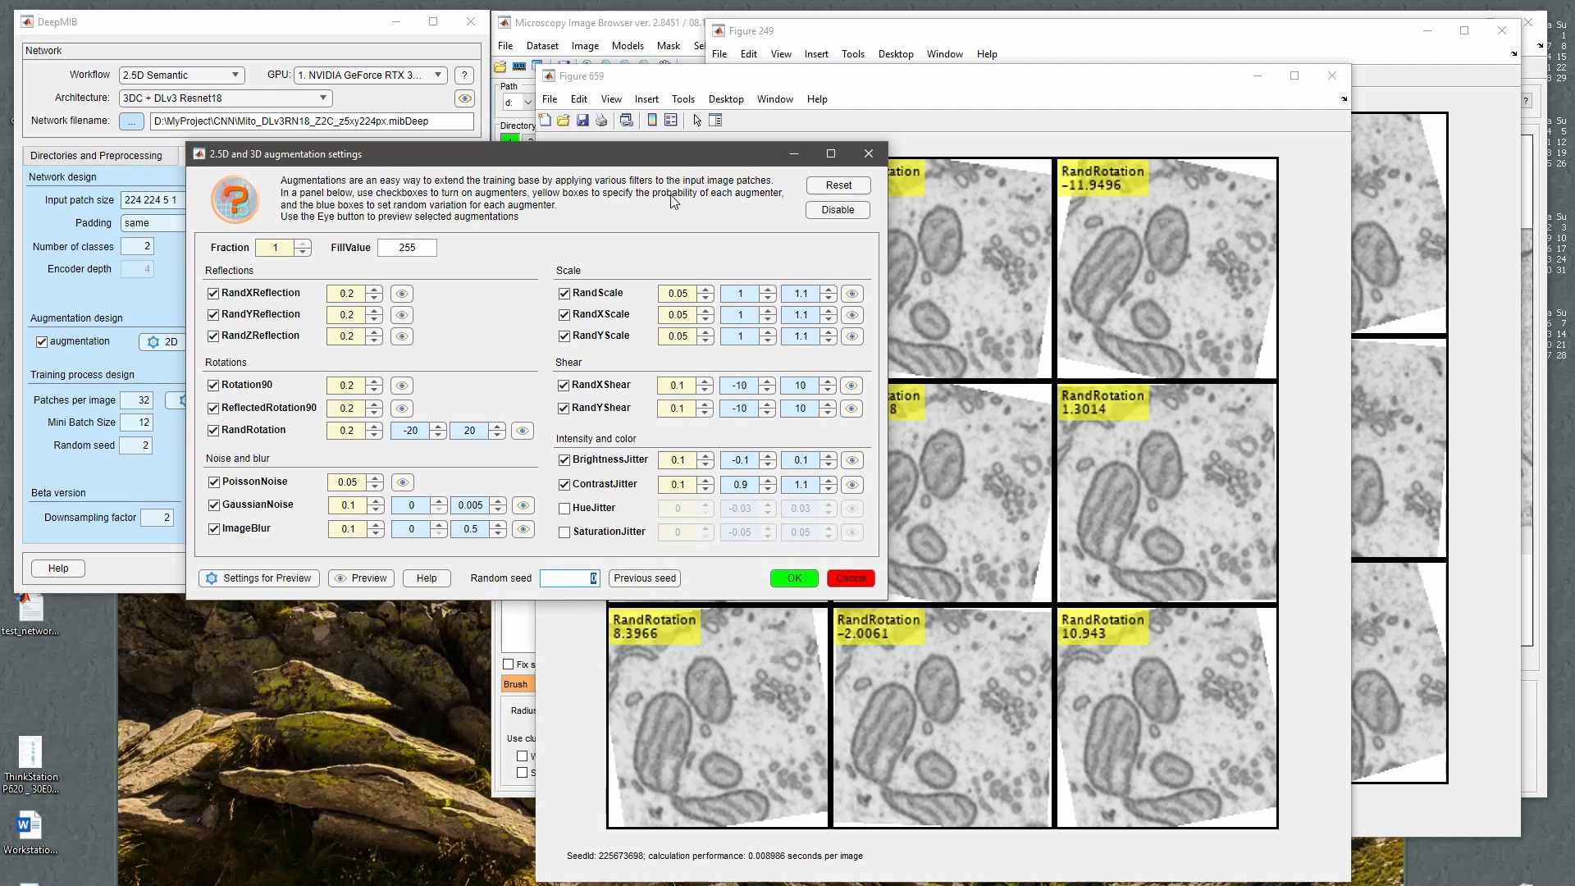
drag(663, 156, 527, 88)
drag(981, 82, 507, 47)
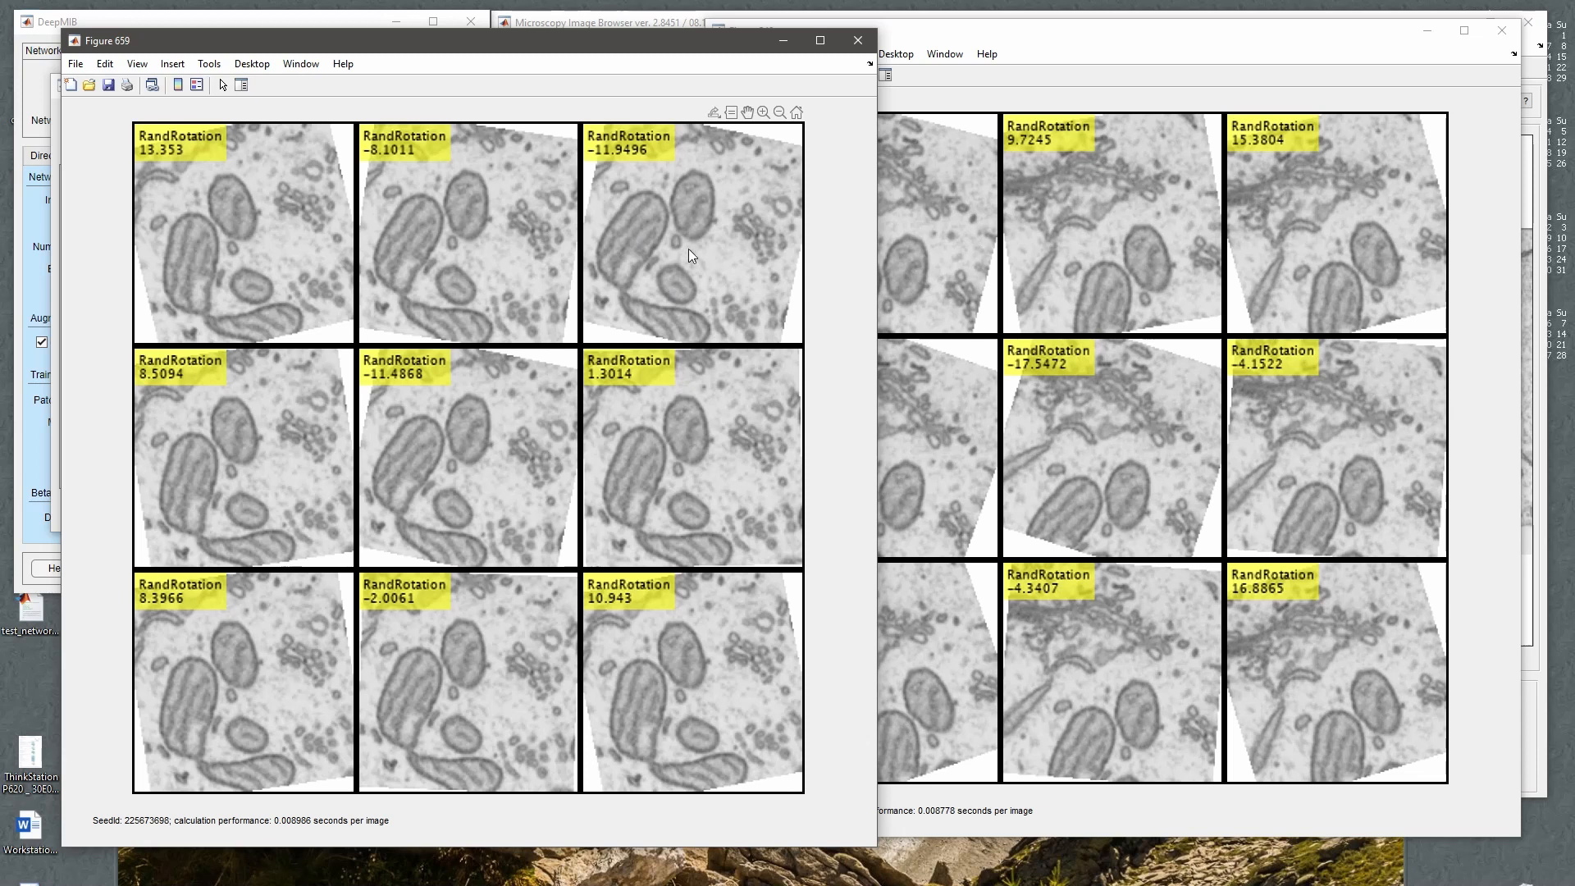
drag(593, 41, 1079, 47)
click(366, 523)
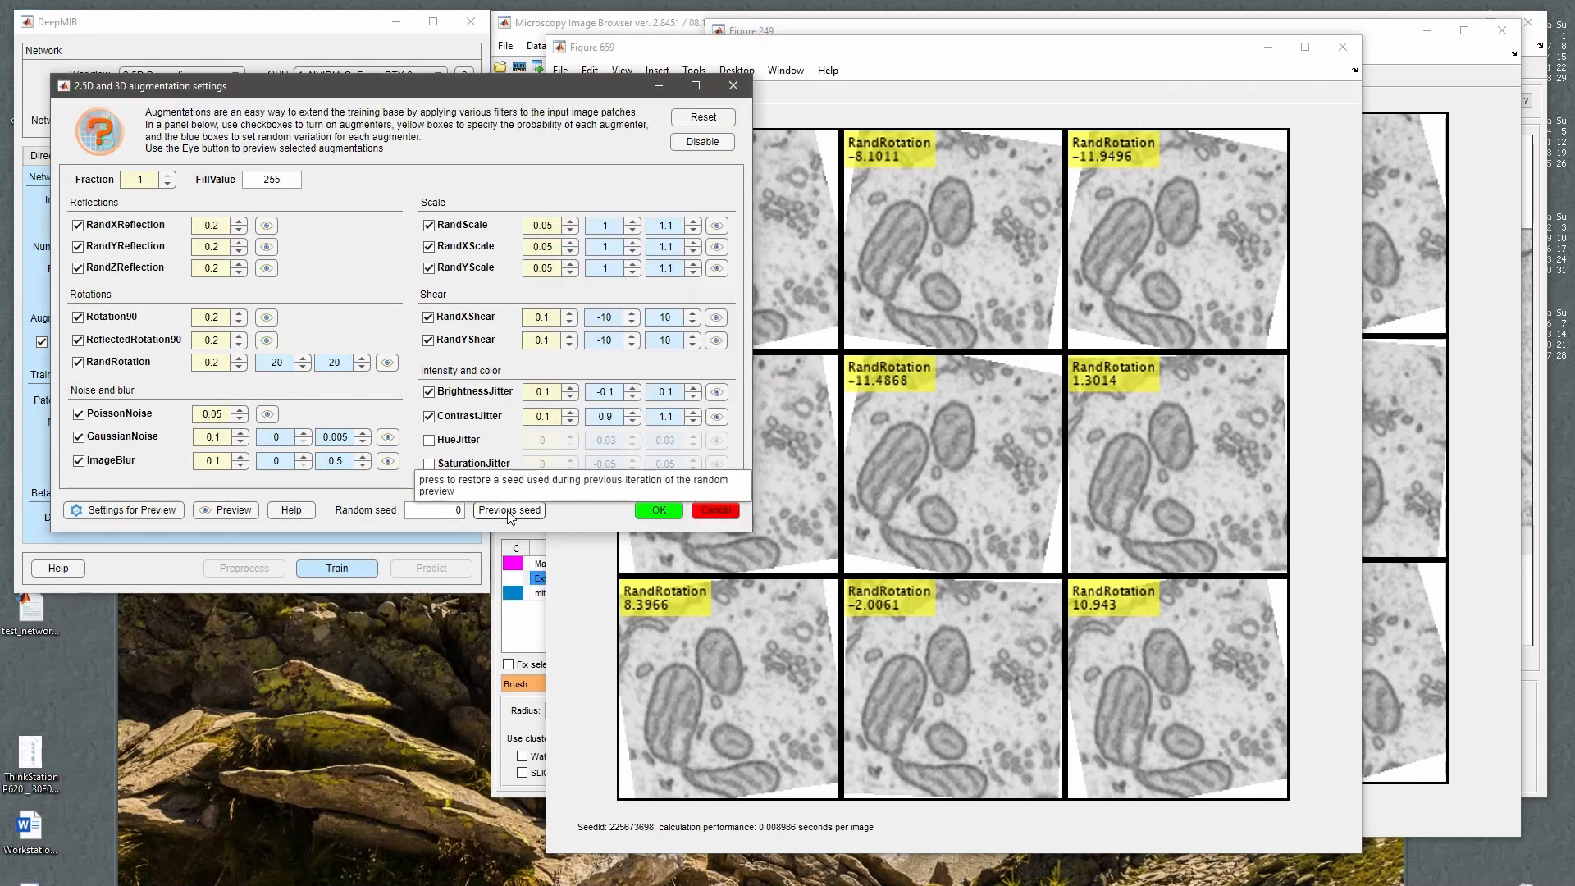
click(509, 510)
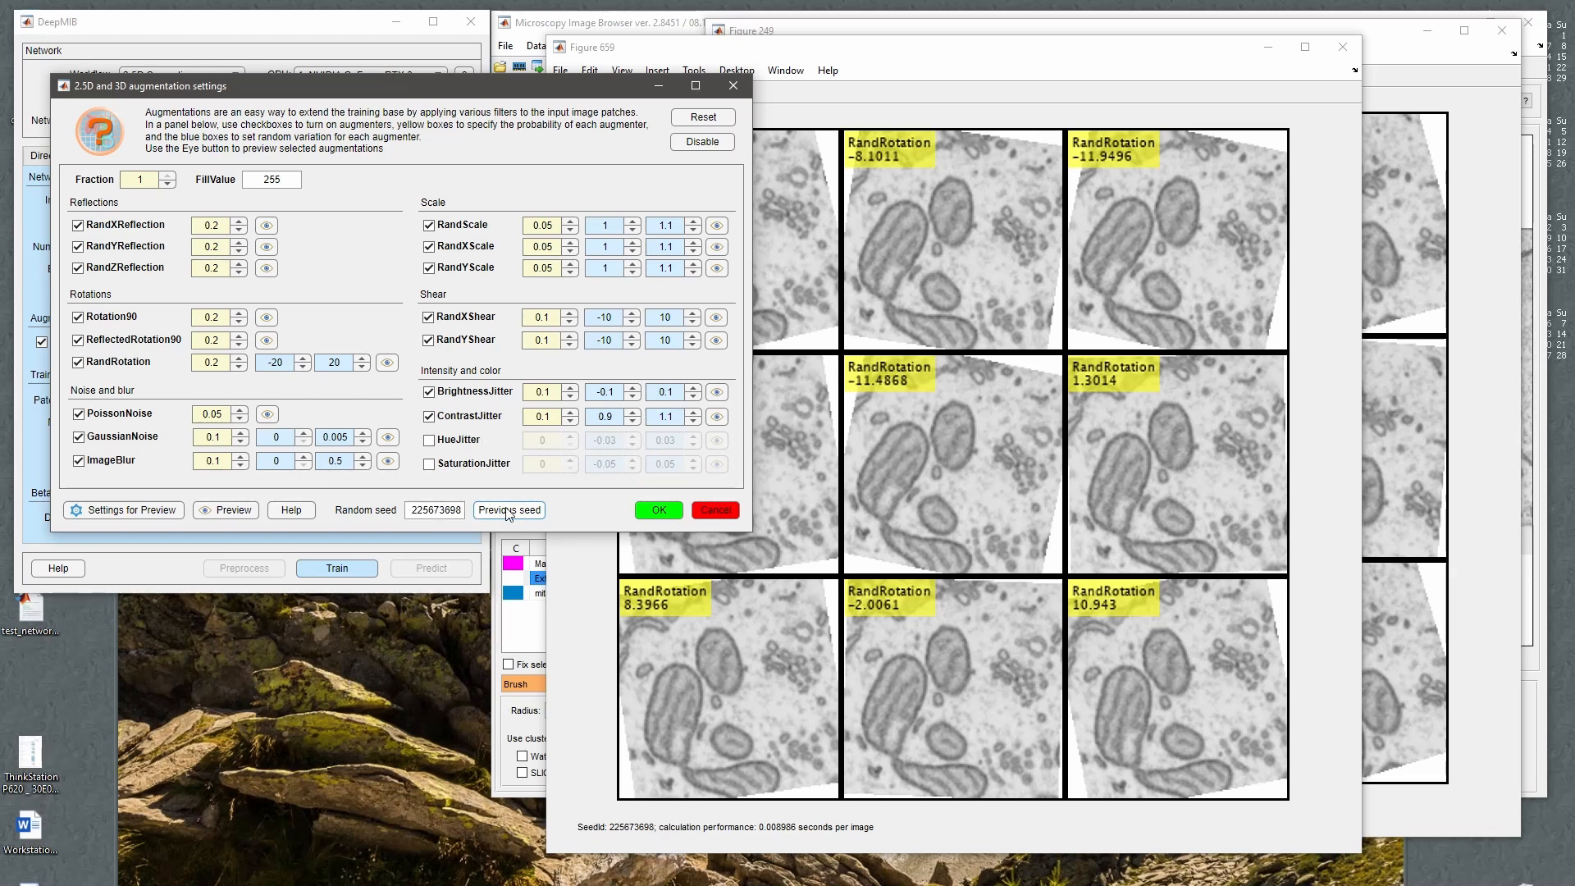
Preview RandRotation with the restored seed, and close all open rotation previews.
click(346, 364)
click(386, 363)
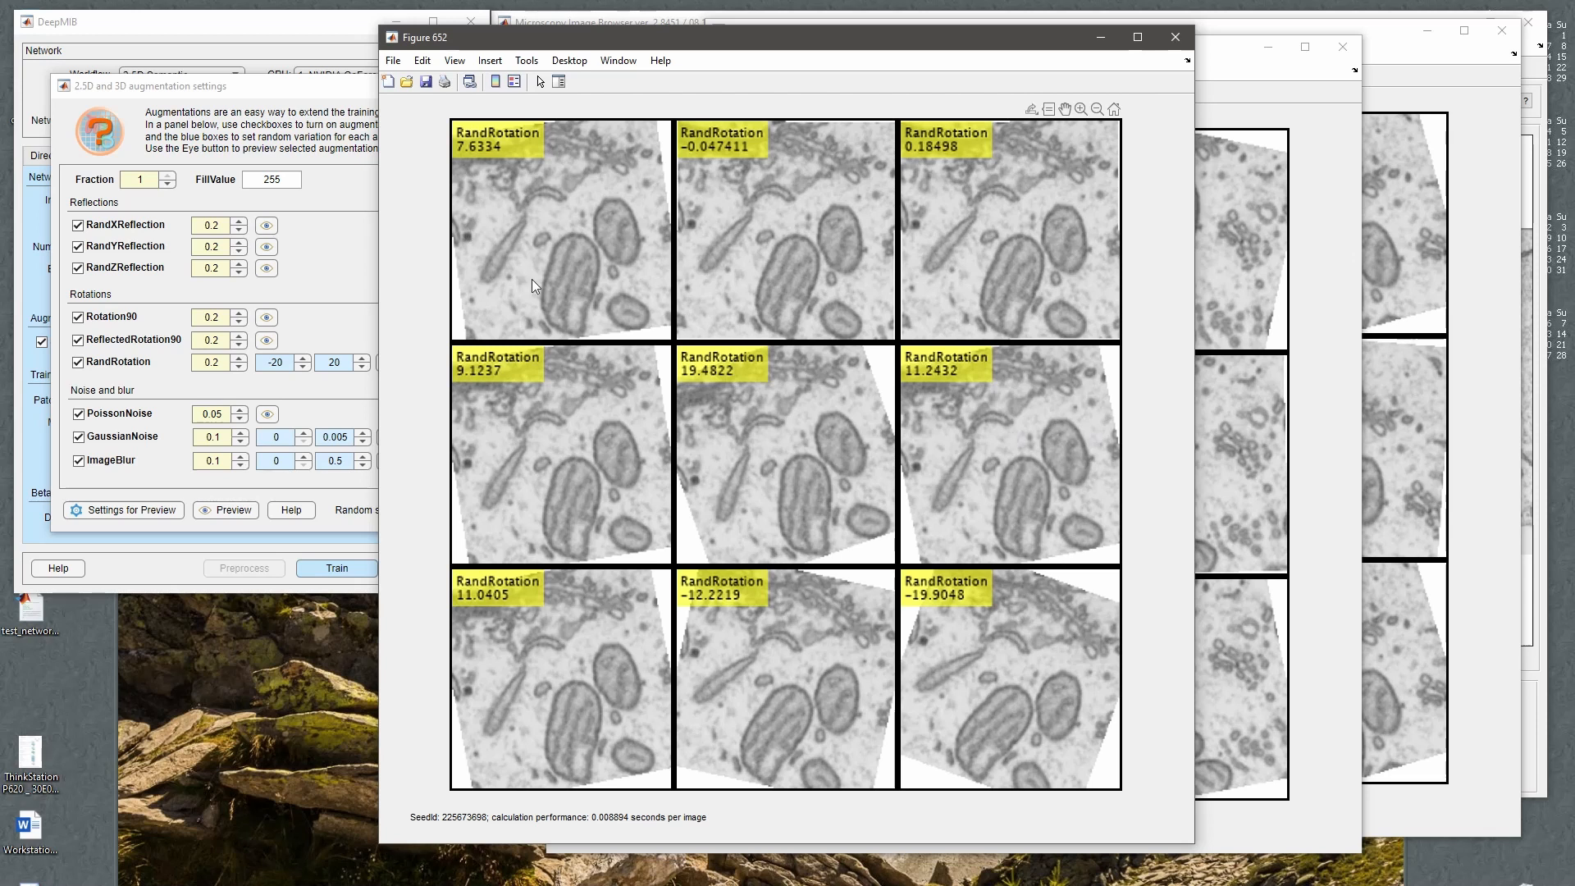
click(1174, 37)
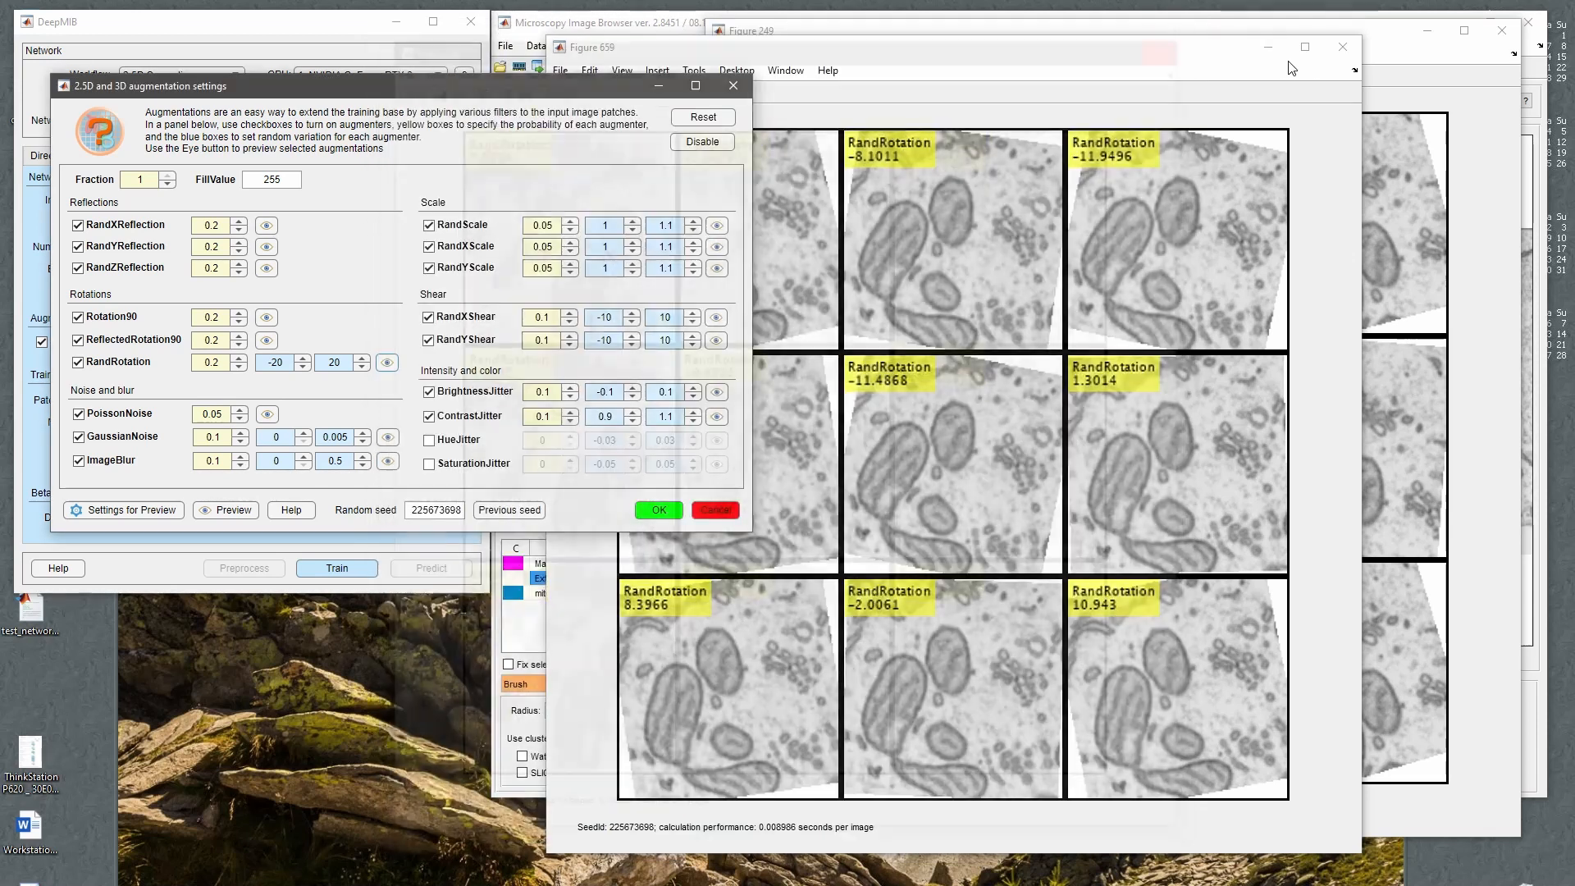
click(1343, 47)
click(1501, 30)
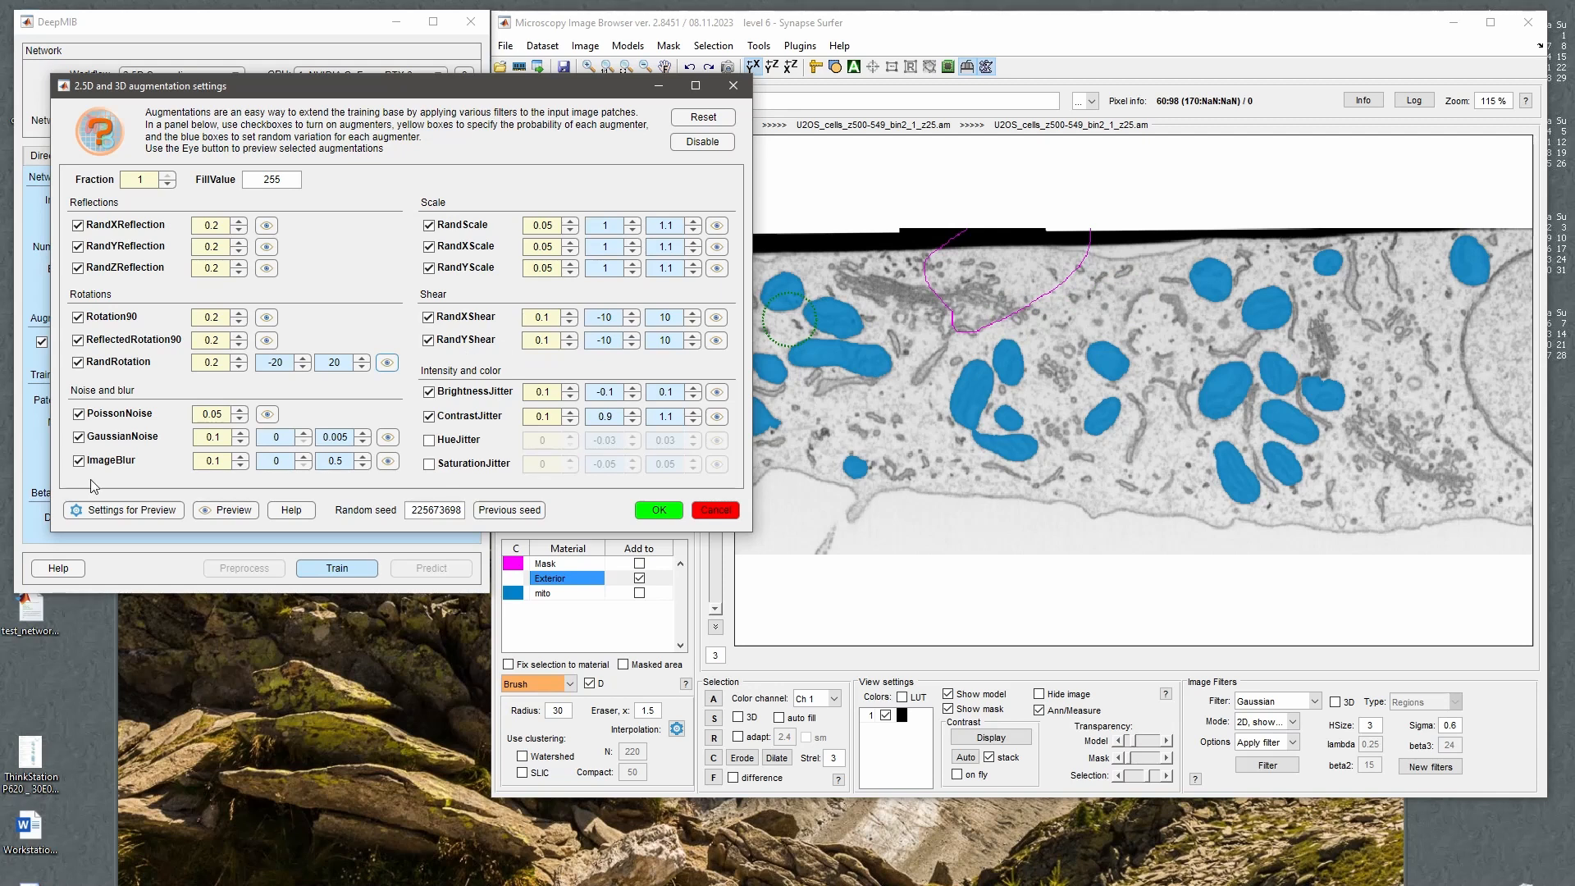
Preview the GaussianNoise augmentation, and close the preview figure.
click(388, 441)
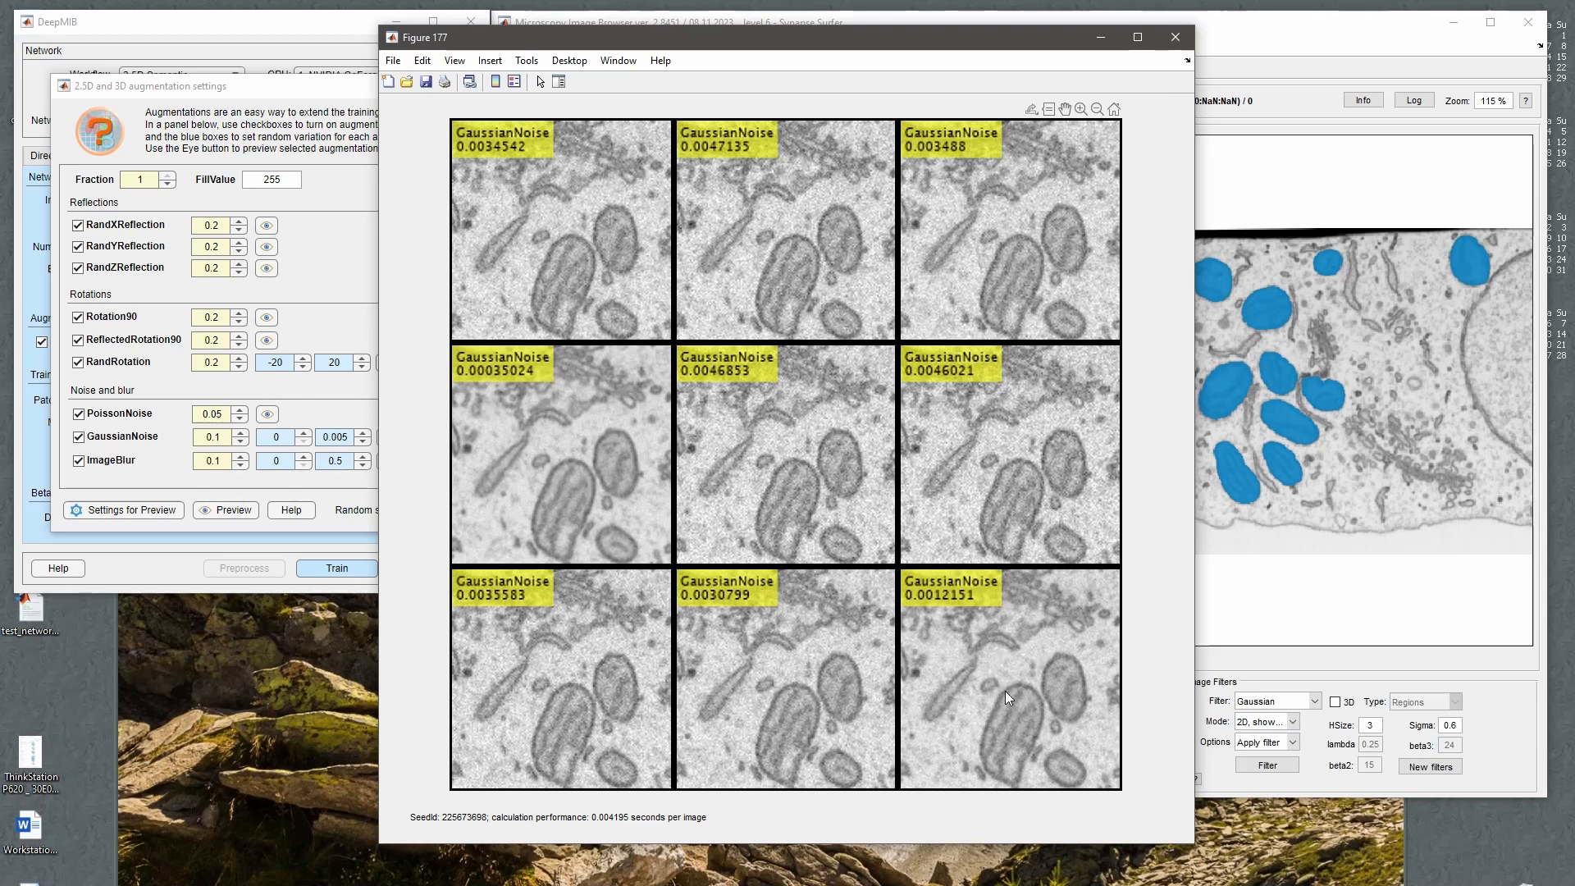
click(1174, 37)
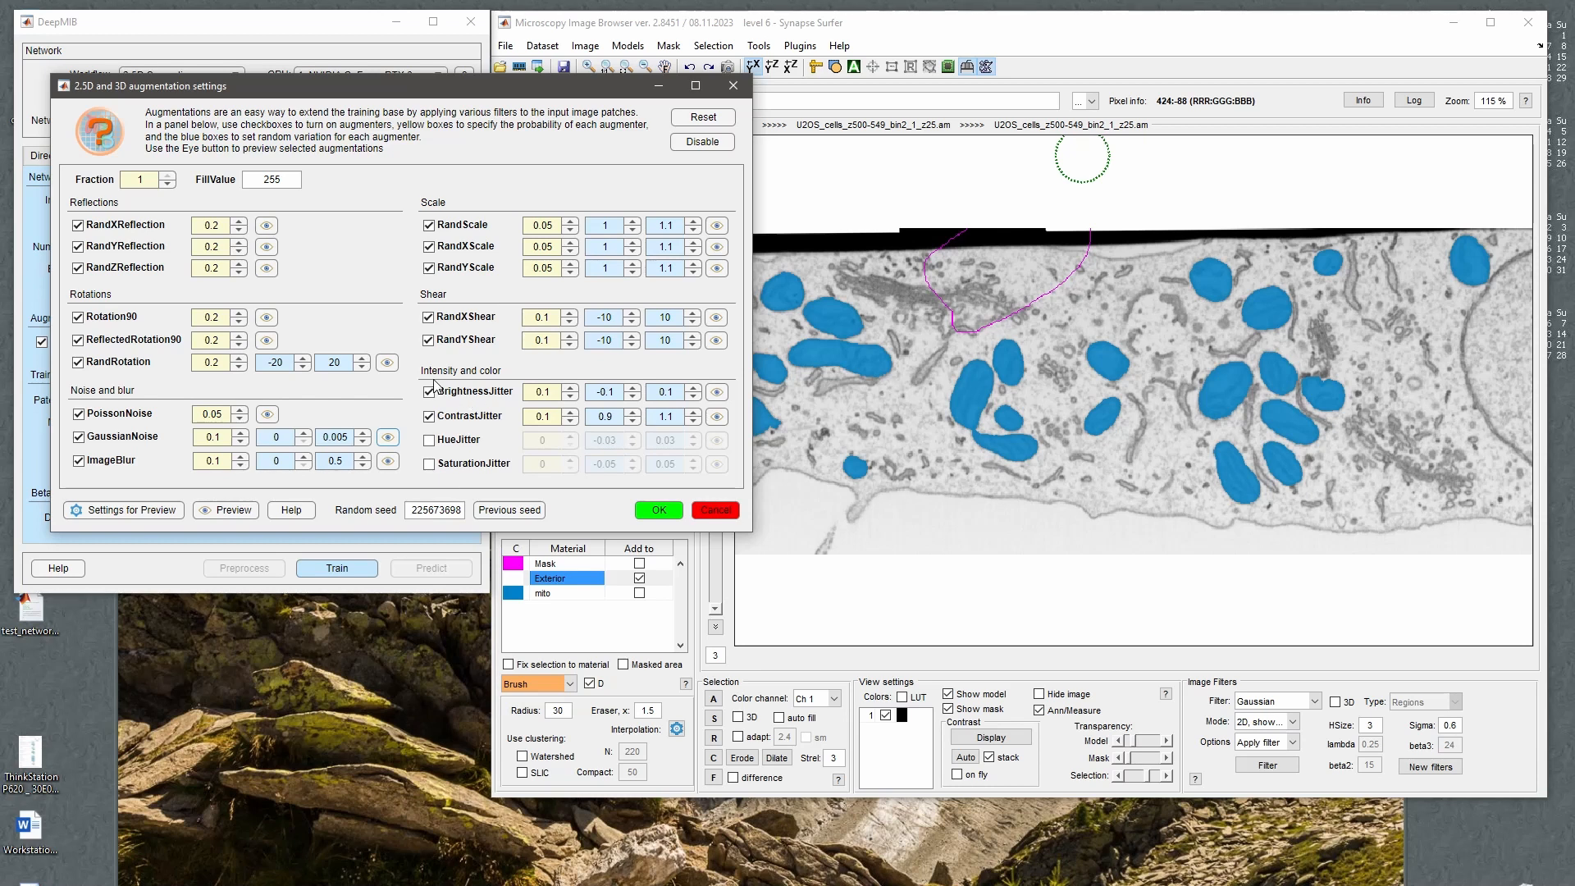
Try enabling the HueJitter and SaturationJitter augmenters, and turn both off again.
click(429, 441)
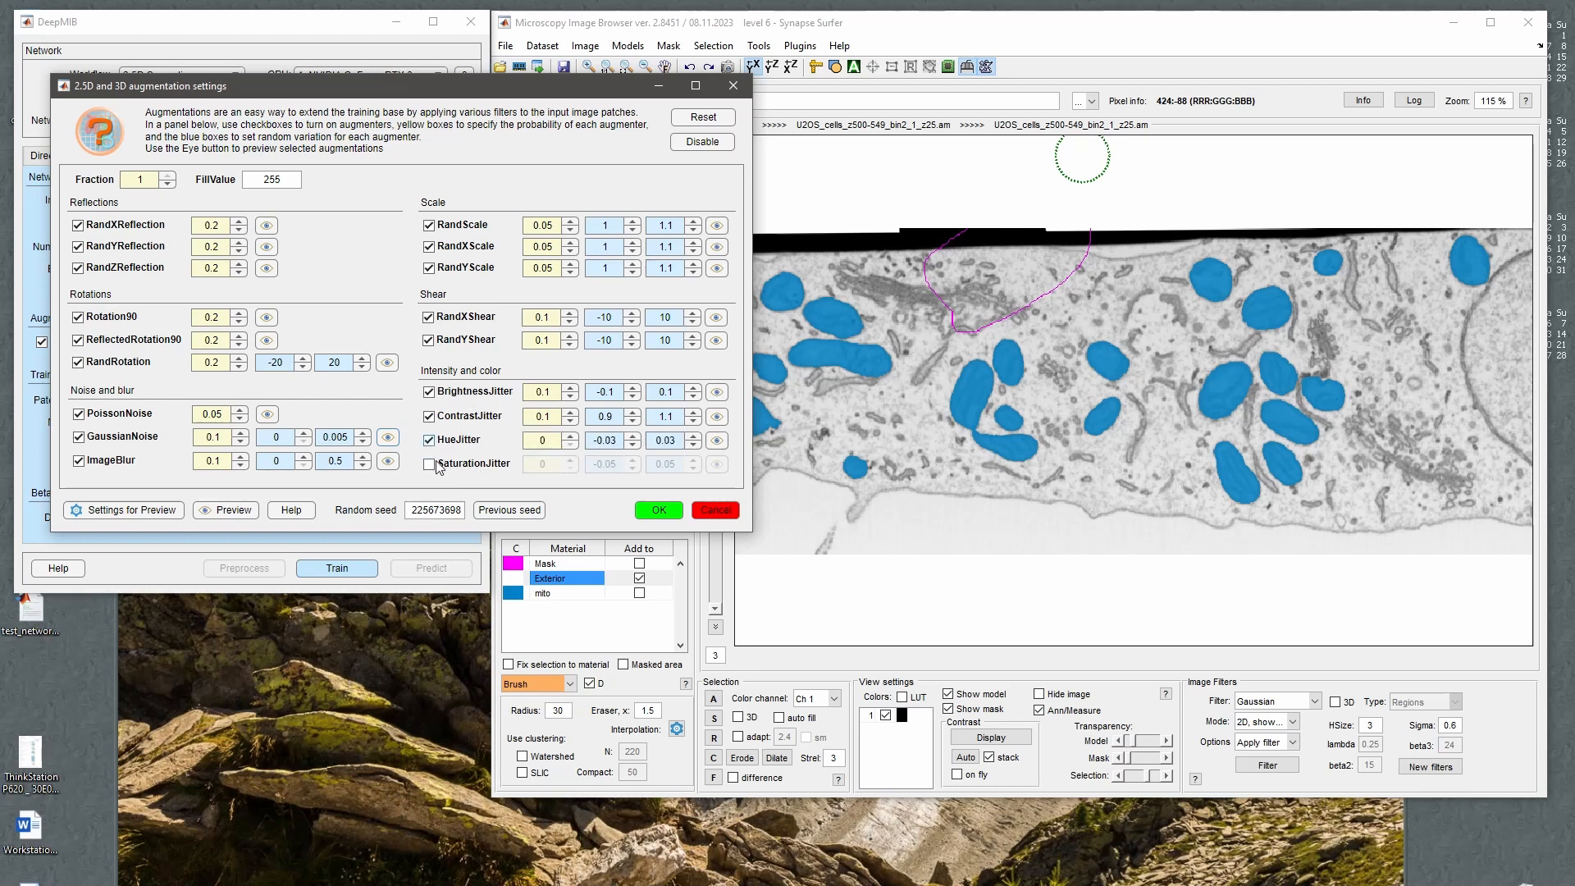
click(428, 465)
click(429, 440)
click(428, 465)
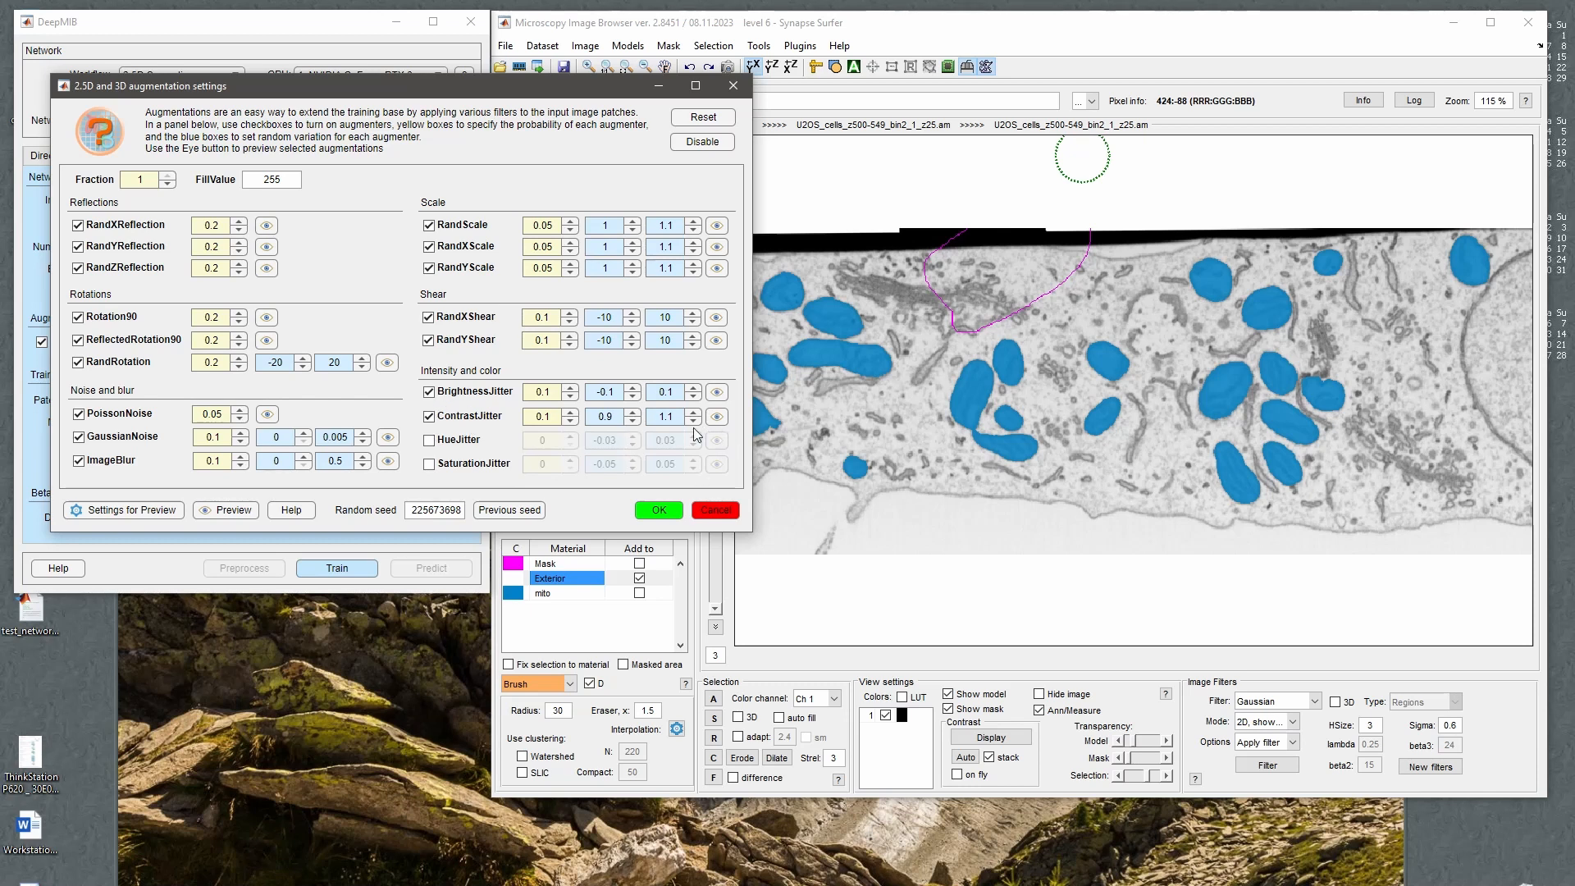
Preview the ContrastJitter augmentation on a sample patch.
click(716, 416)
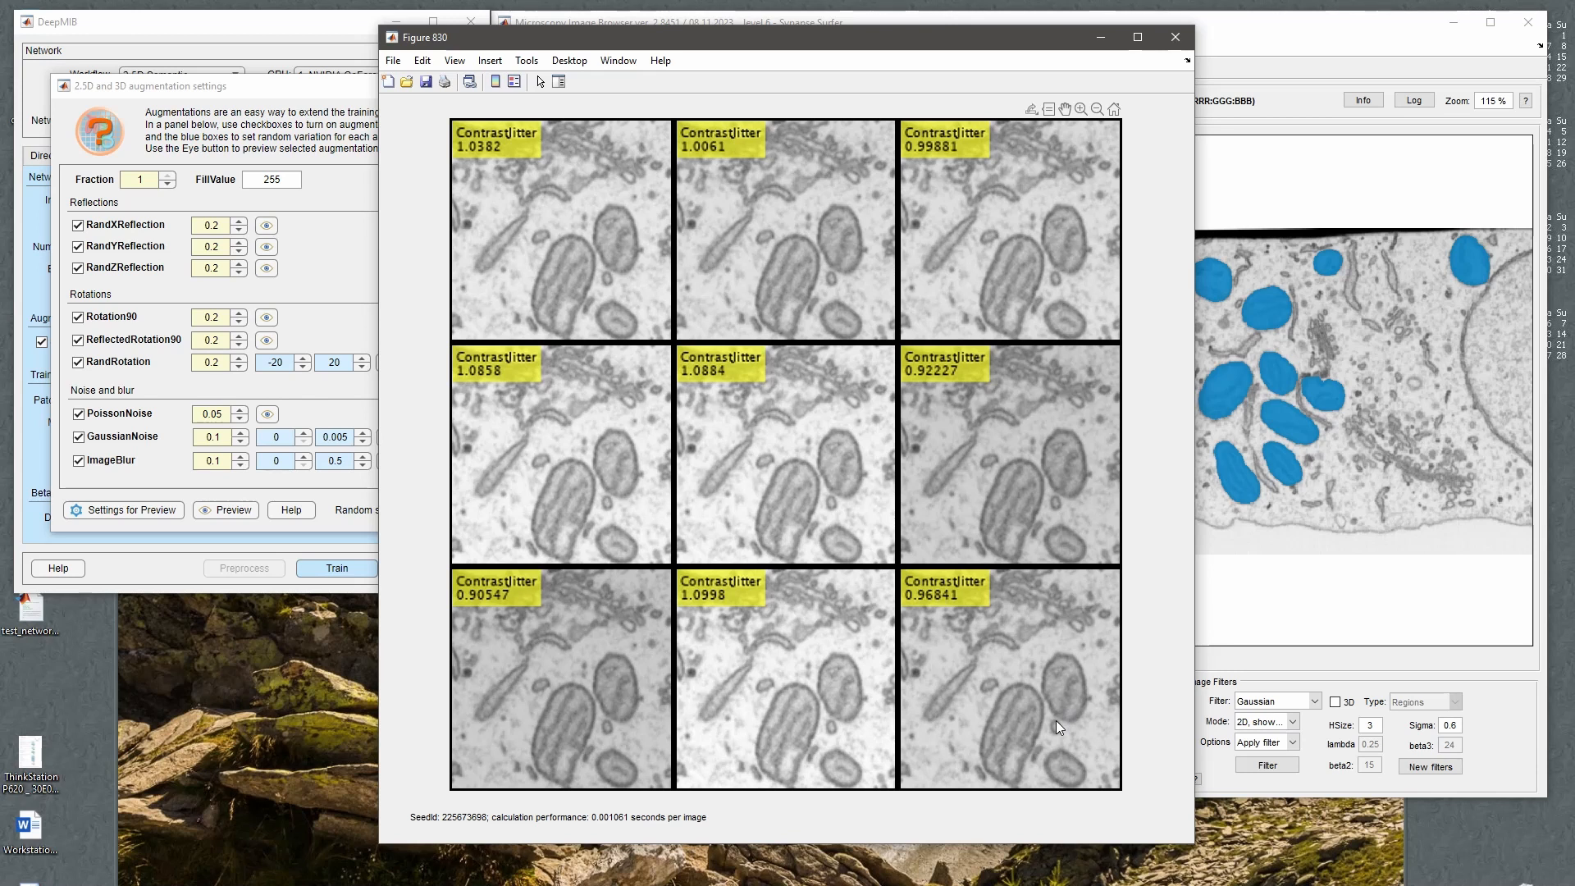
Close the ContrastJitter preview, and browse neighbouring slices of the training image with the mitochondria model overlay.
click(1178, 37)
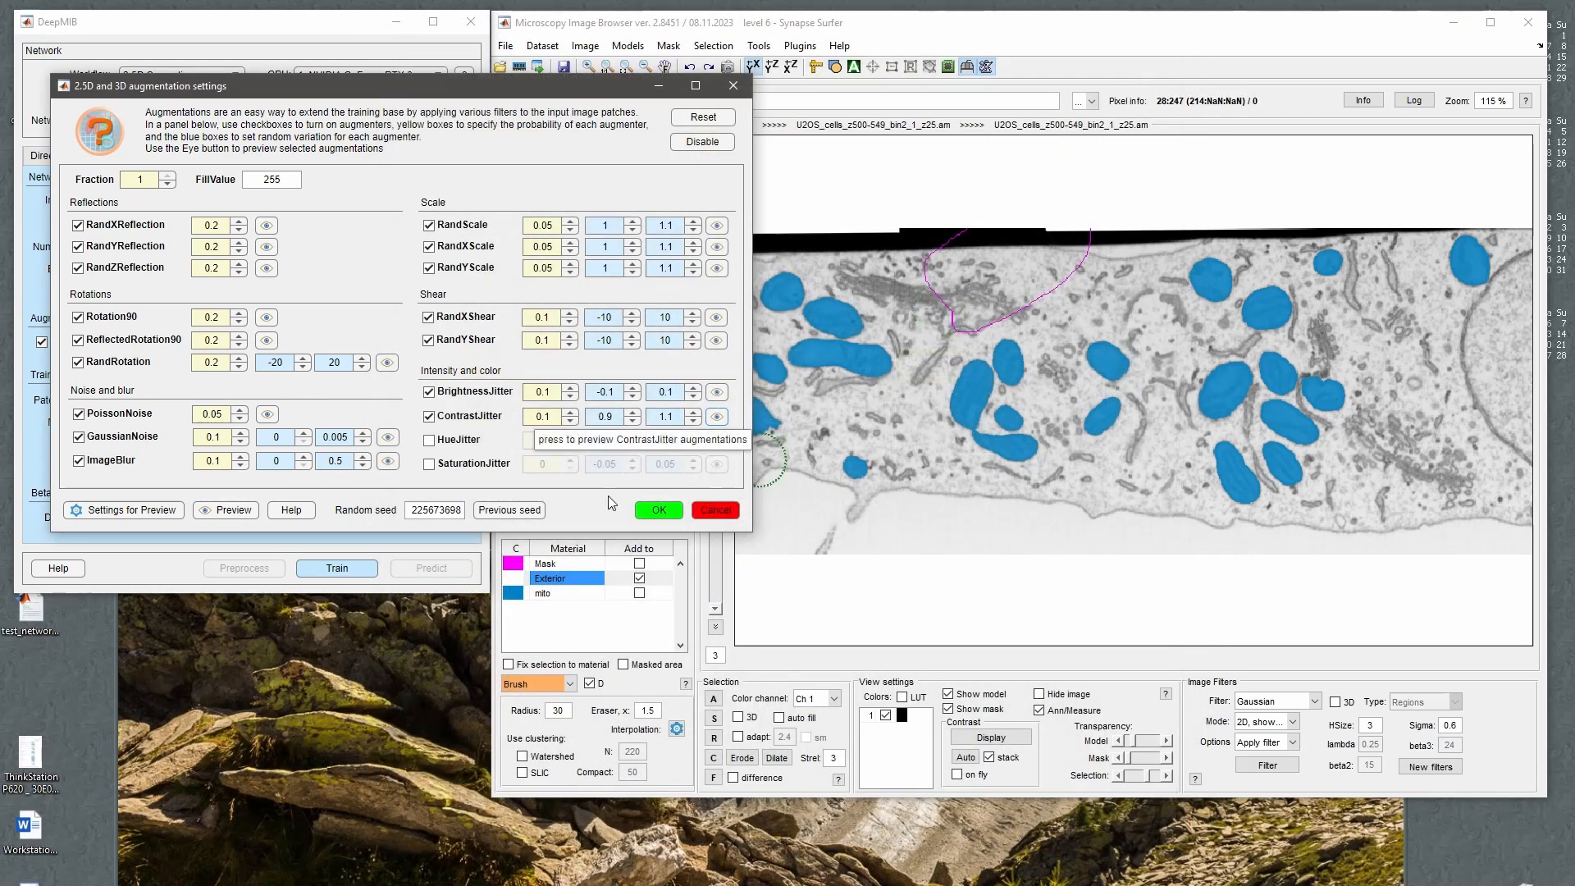
click(1066, 371)
scroll(1066, 371, up, 2)
scroll(1066, 371, down, 1)
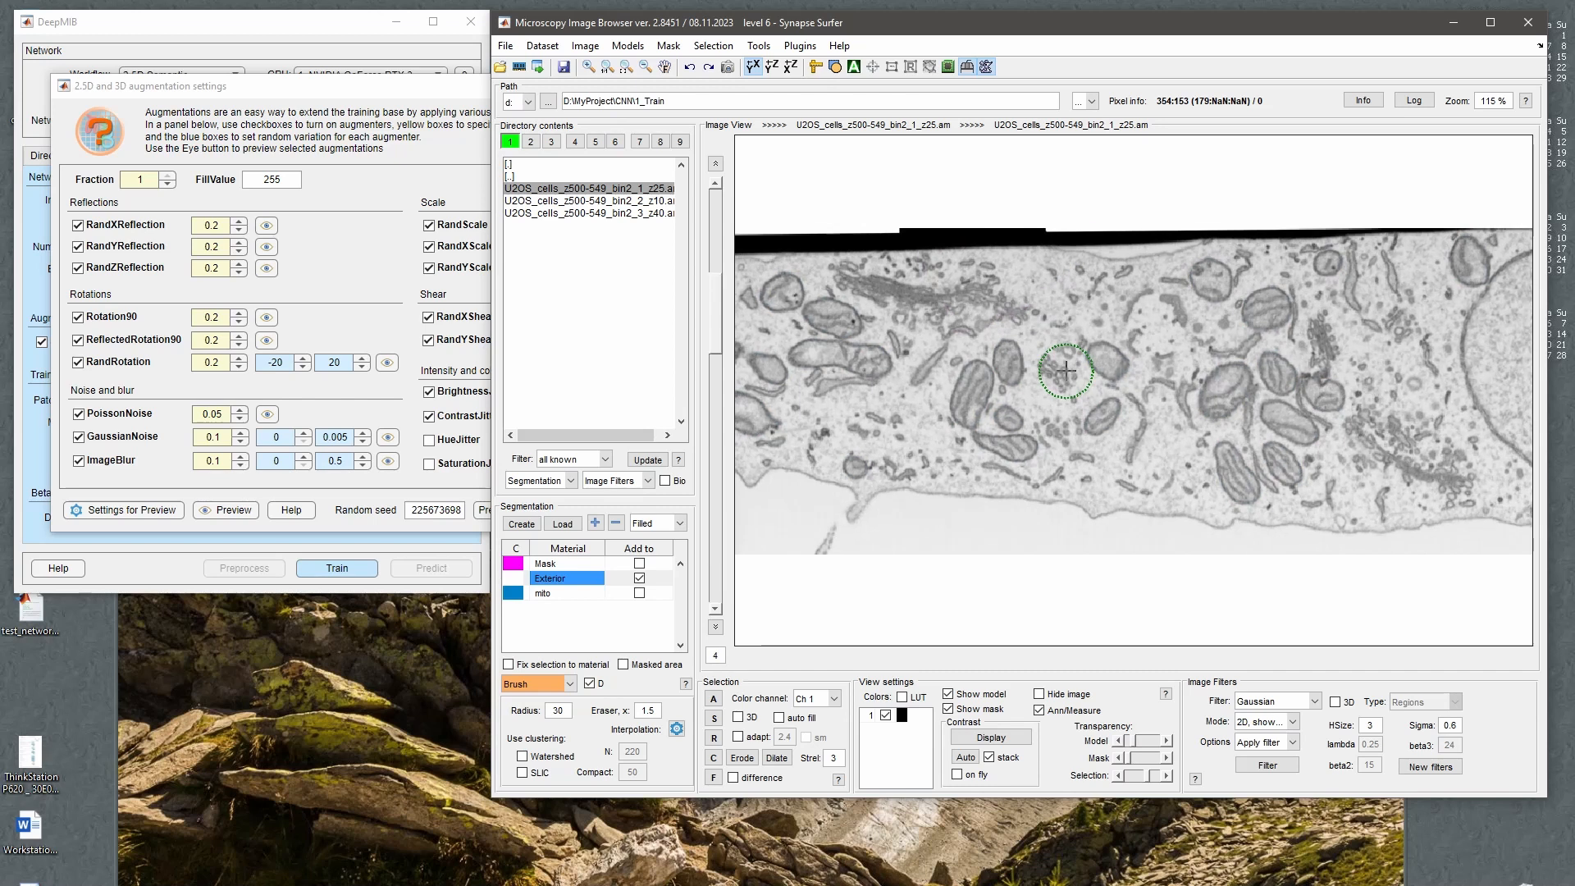
scroll(1067, 371, down, 1)
click(419, 488)
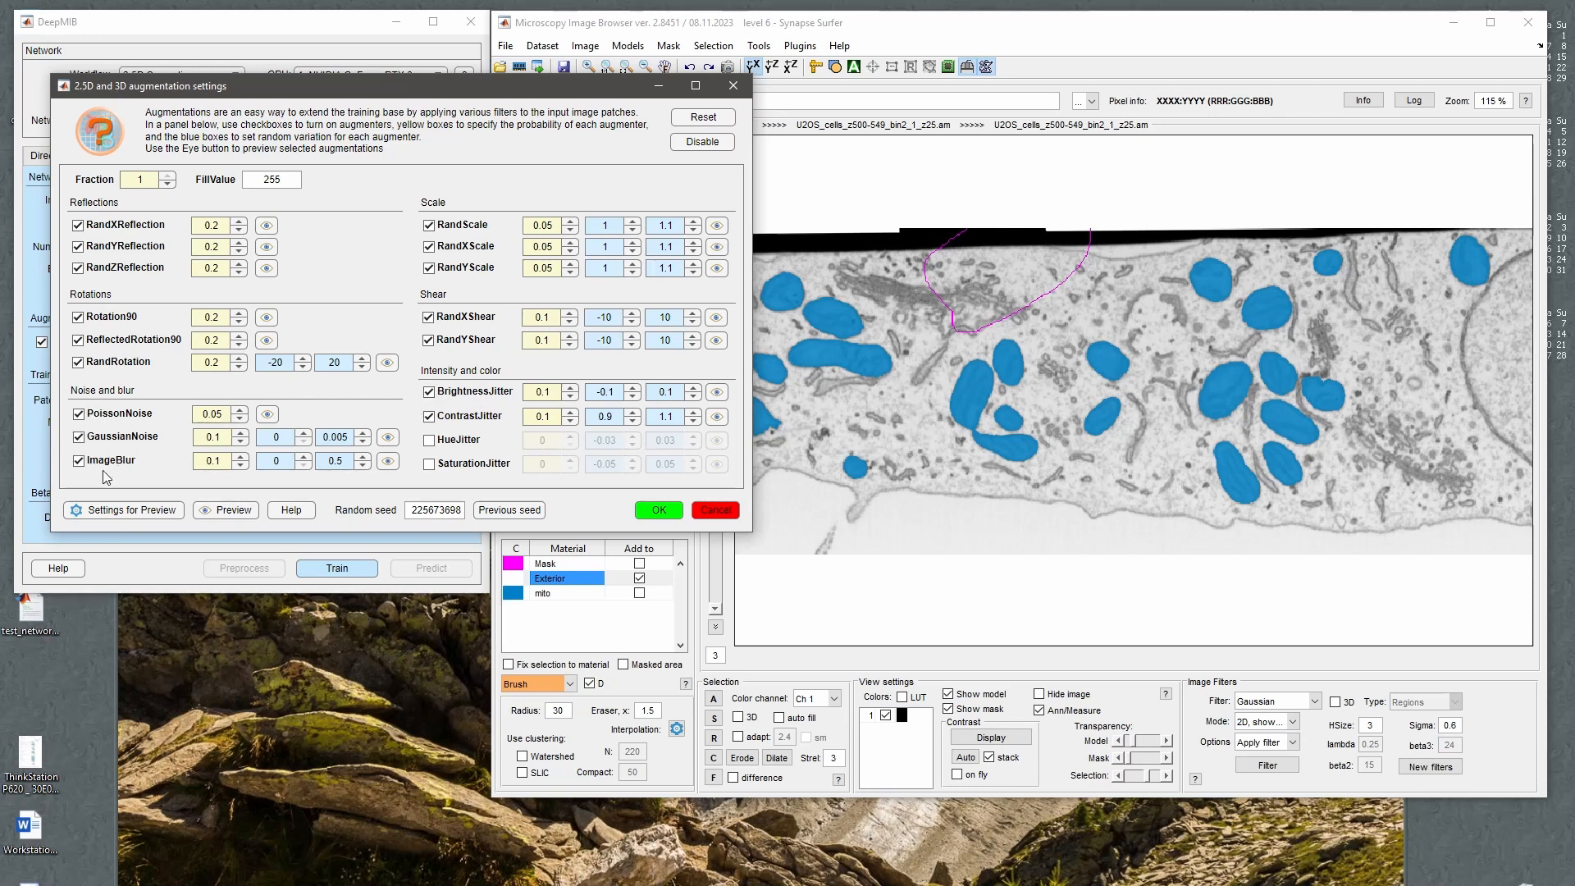
Set the number of augmented preview patches to 4, preview the GaussianNoise augmentation, and close the preview figure.
click(114, 510)
drag(353, 163, 581, 97)
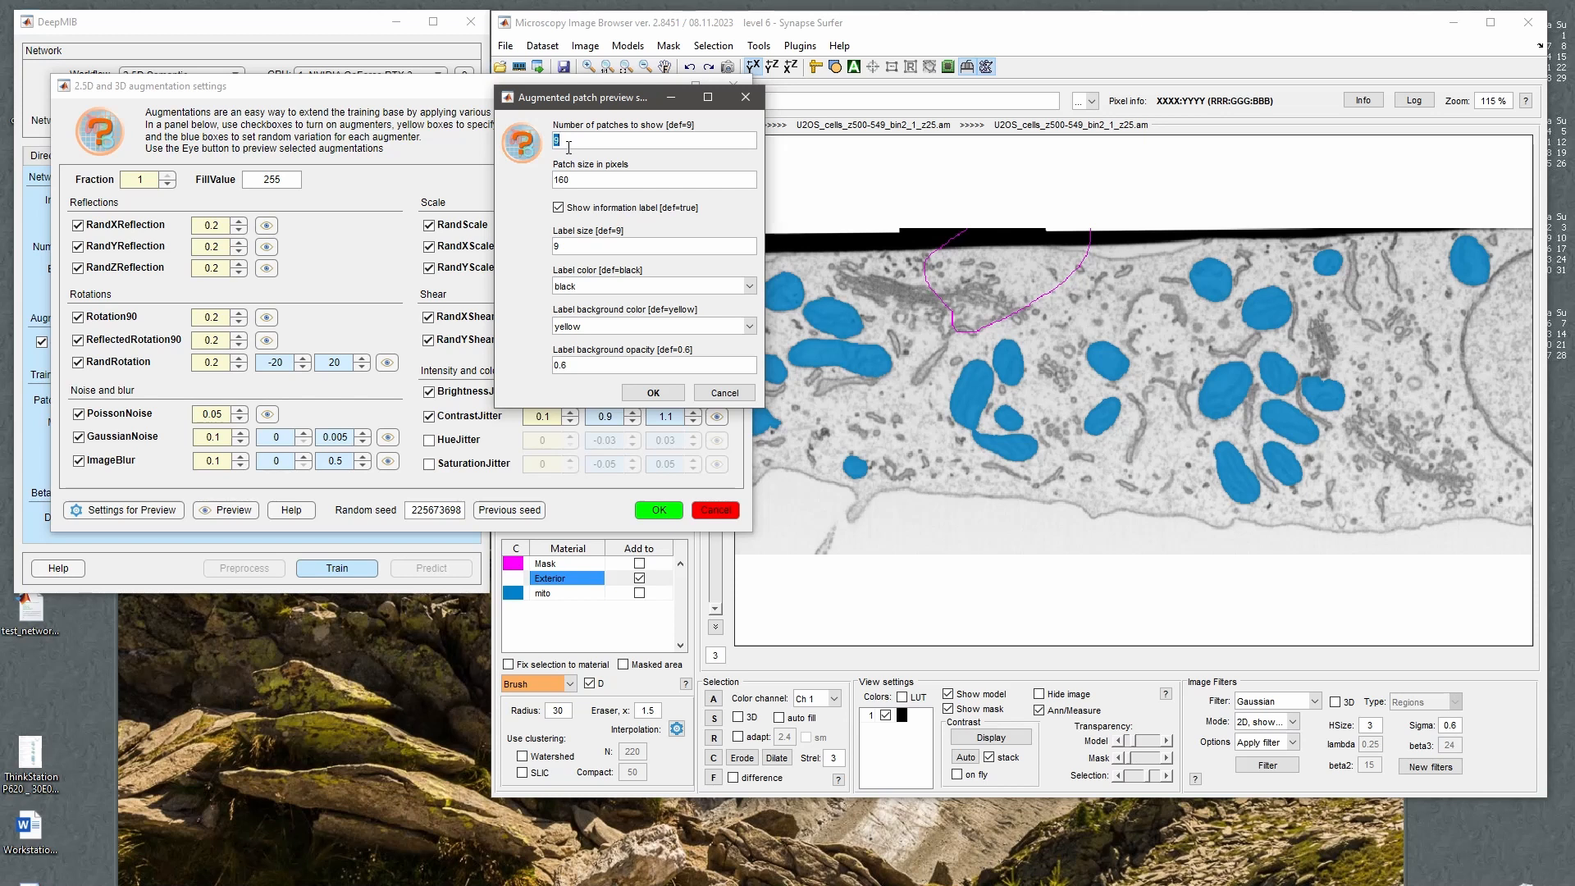
key(Return)
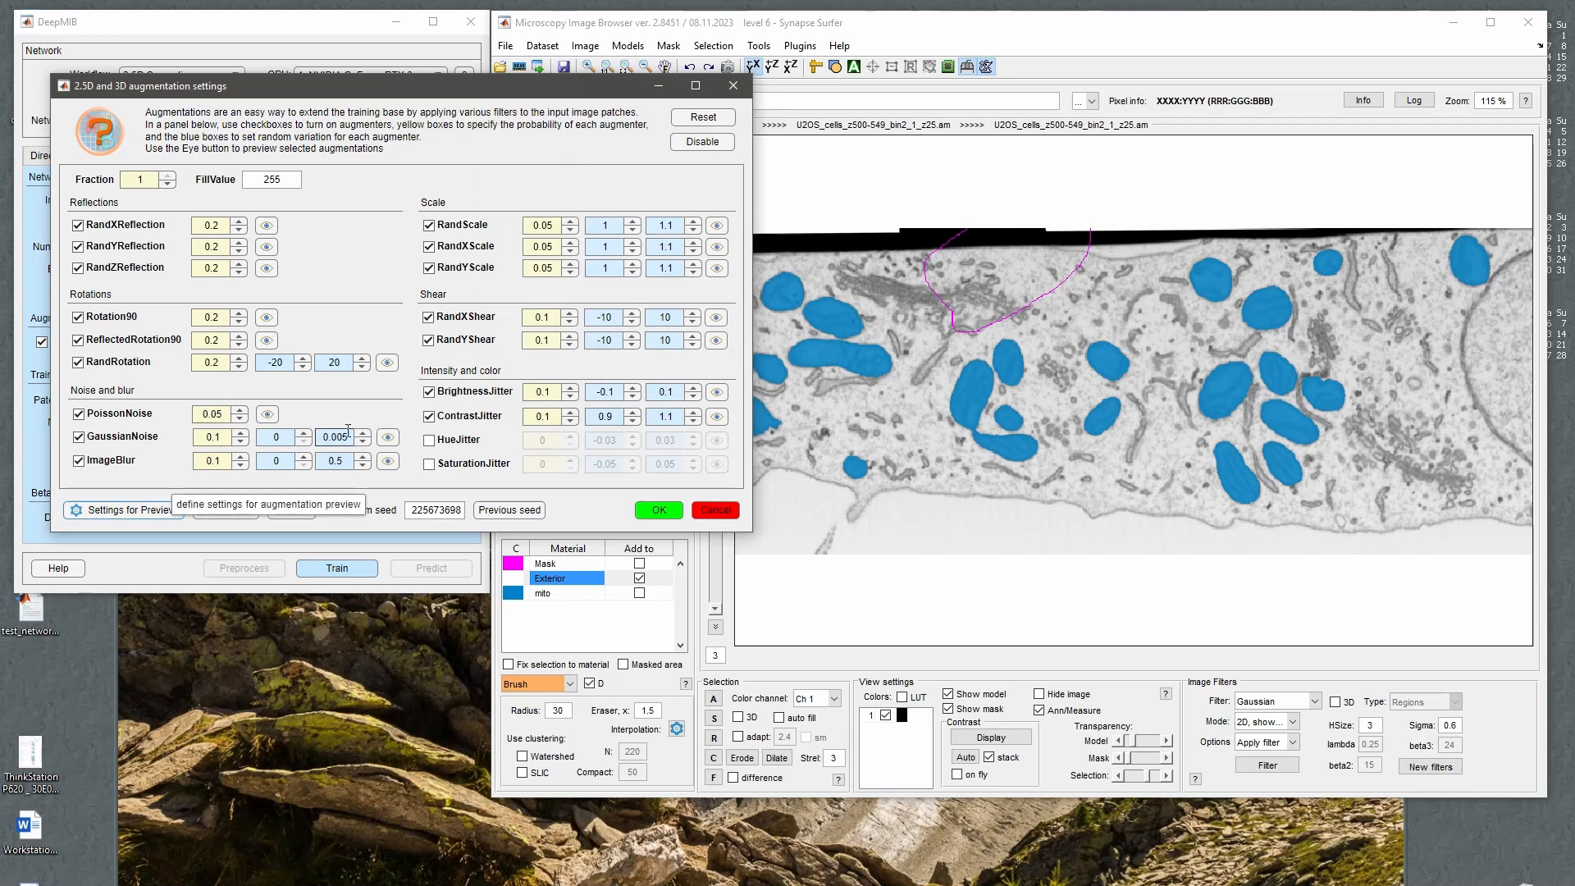
click(388, 436)
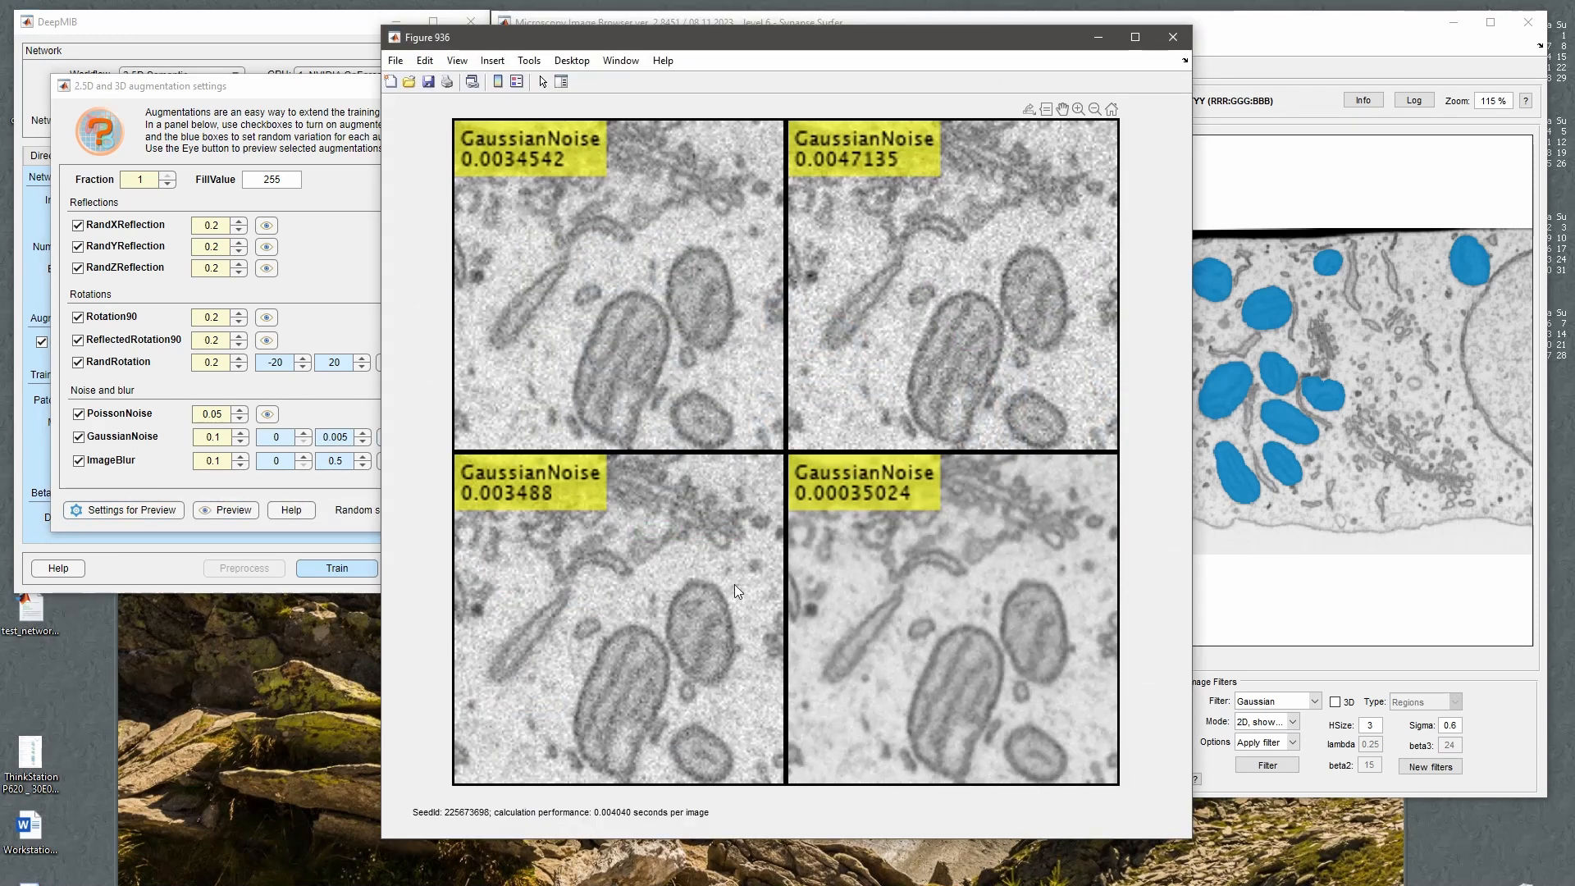
click(1172, 37)
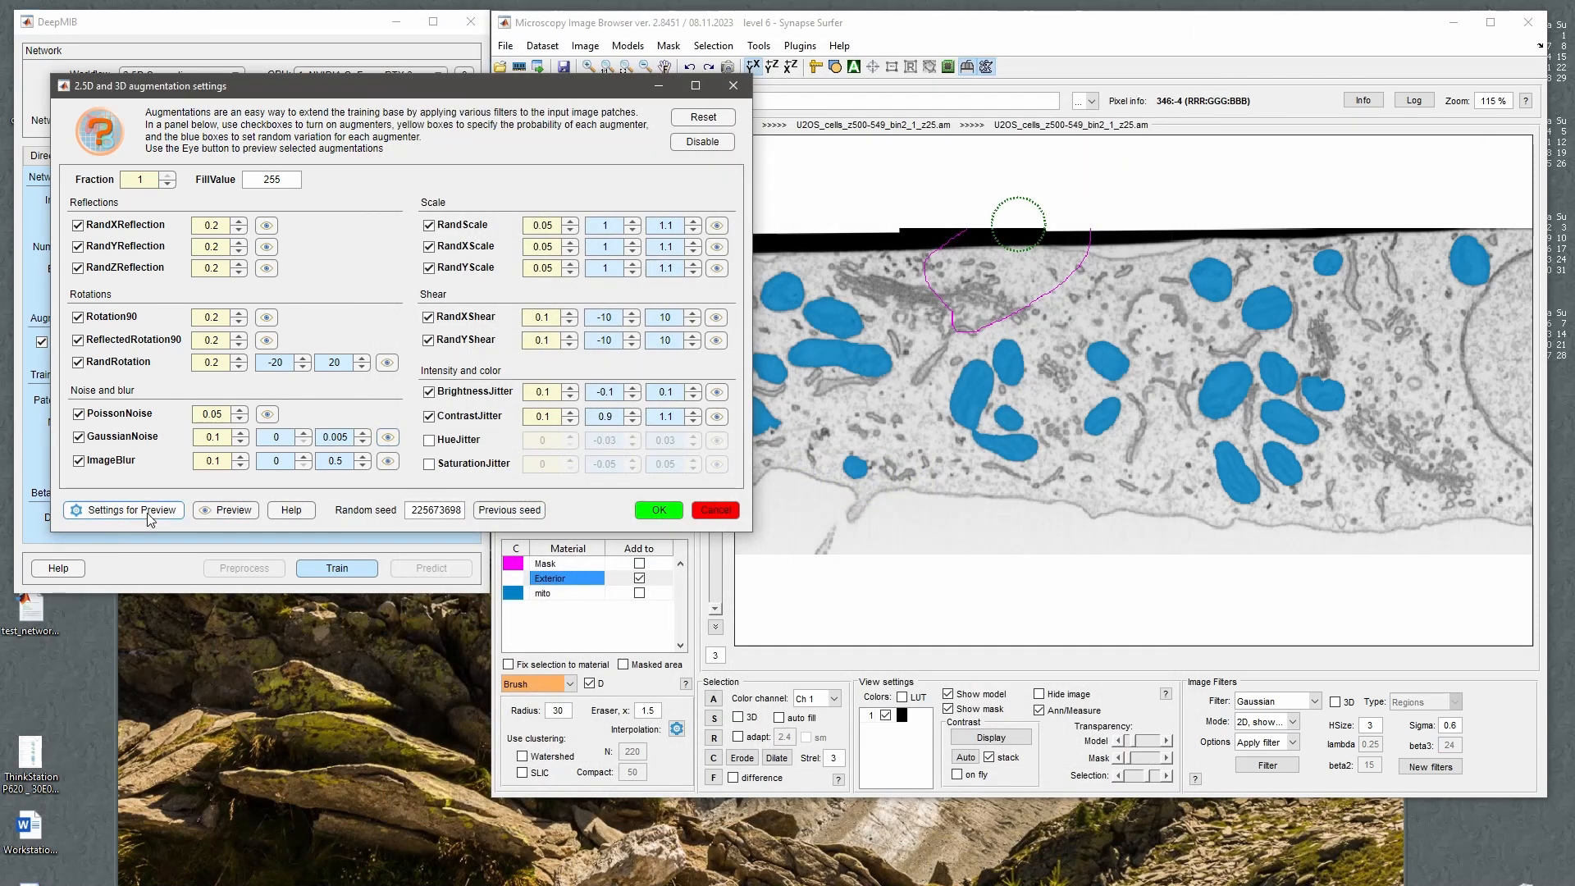
Set the number of preview patches back to 9, preview GaussianNoise again, and close the figure.
click(132, 510)
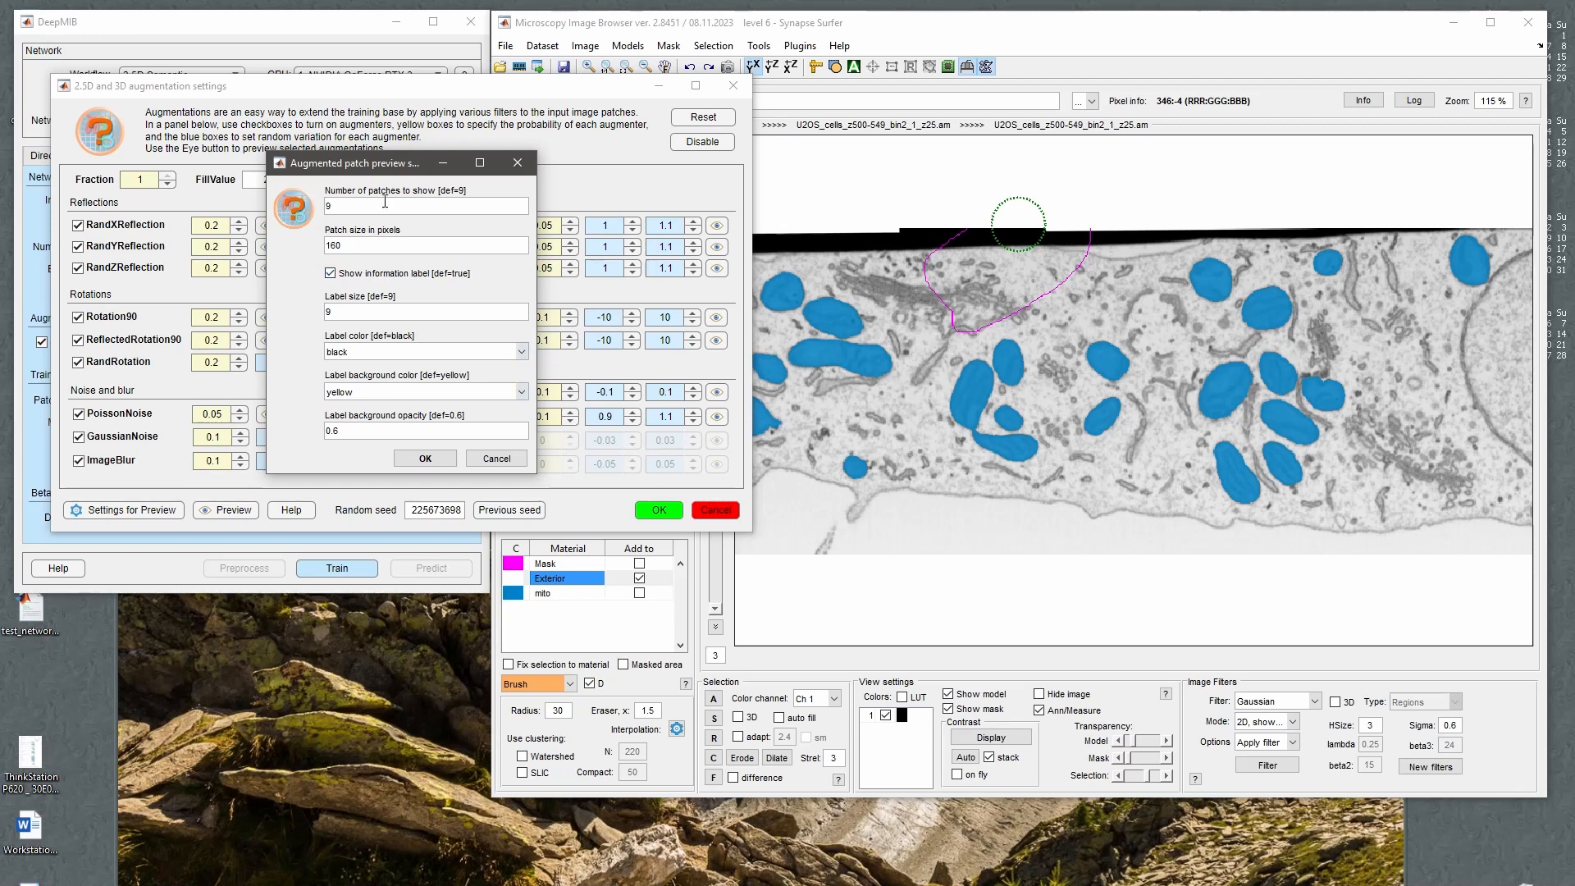
double_click(380, 245)
click(433, 464)
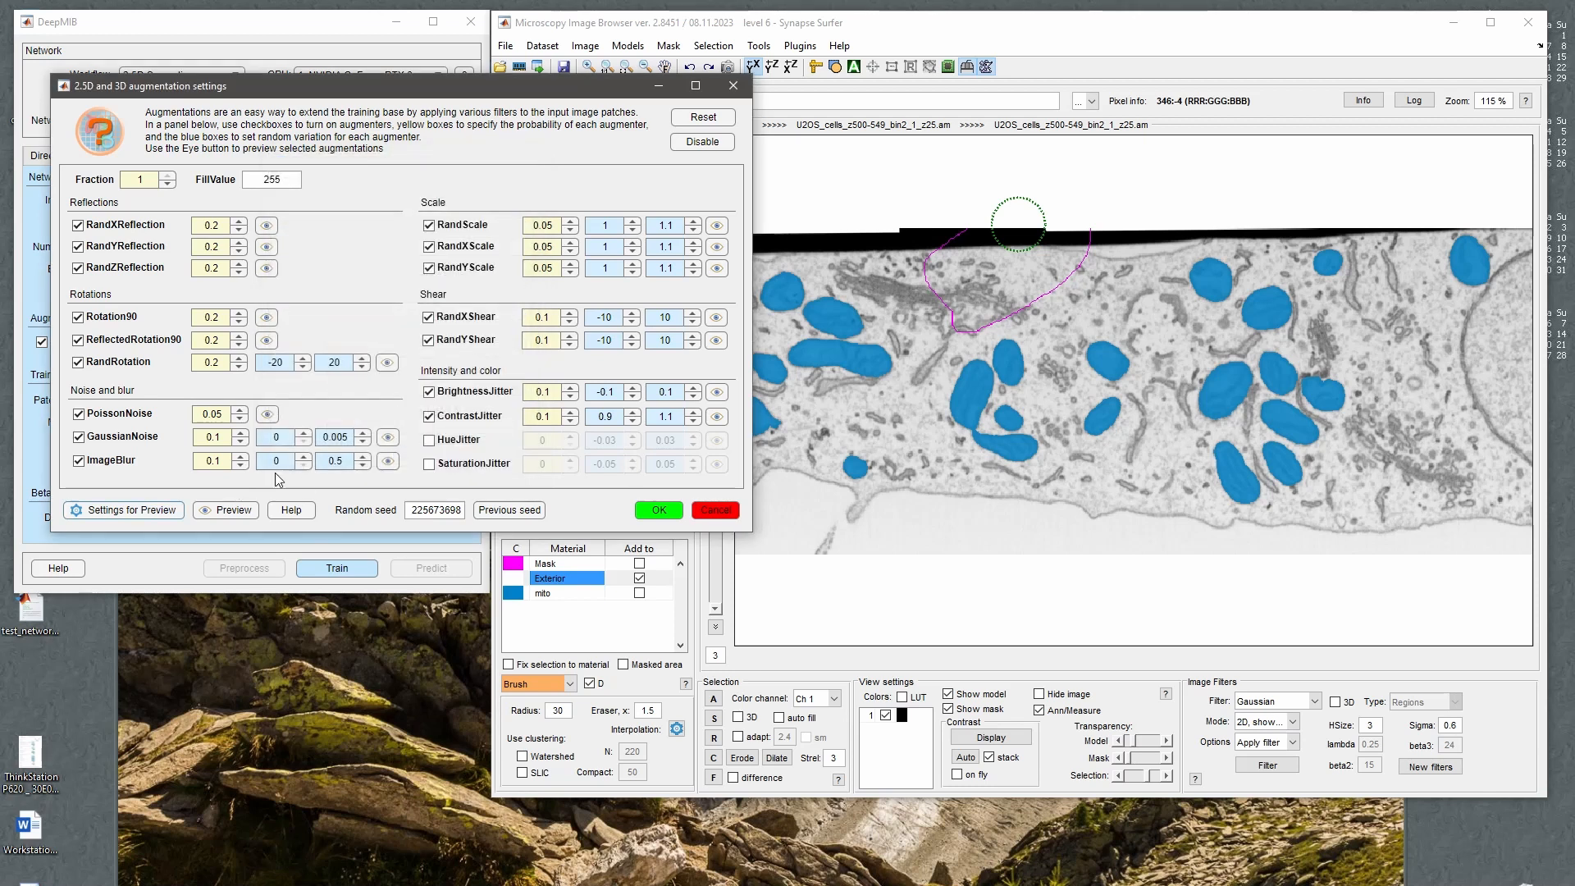
click(394, 437)
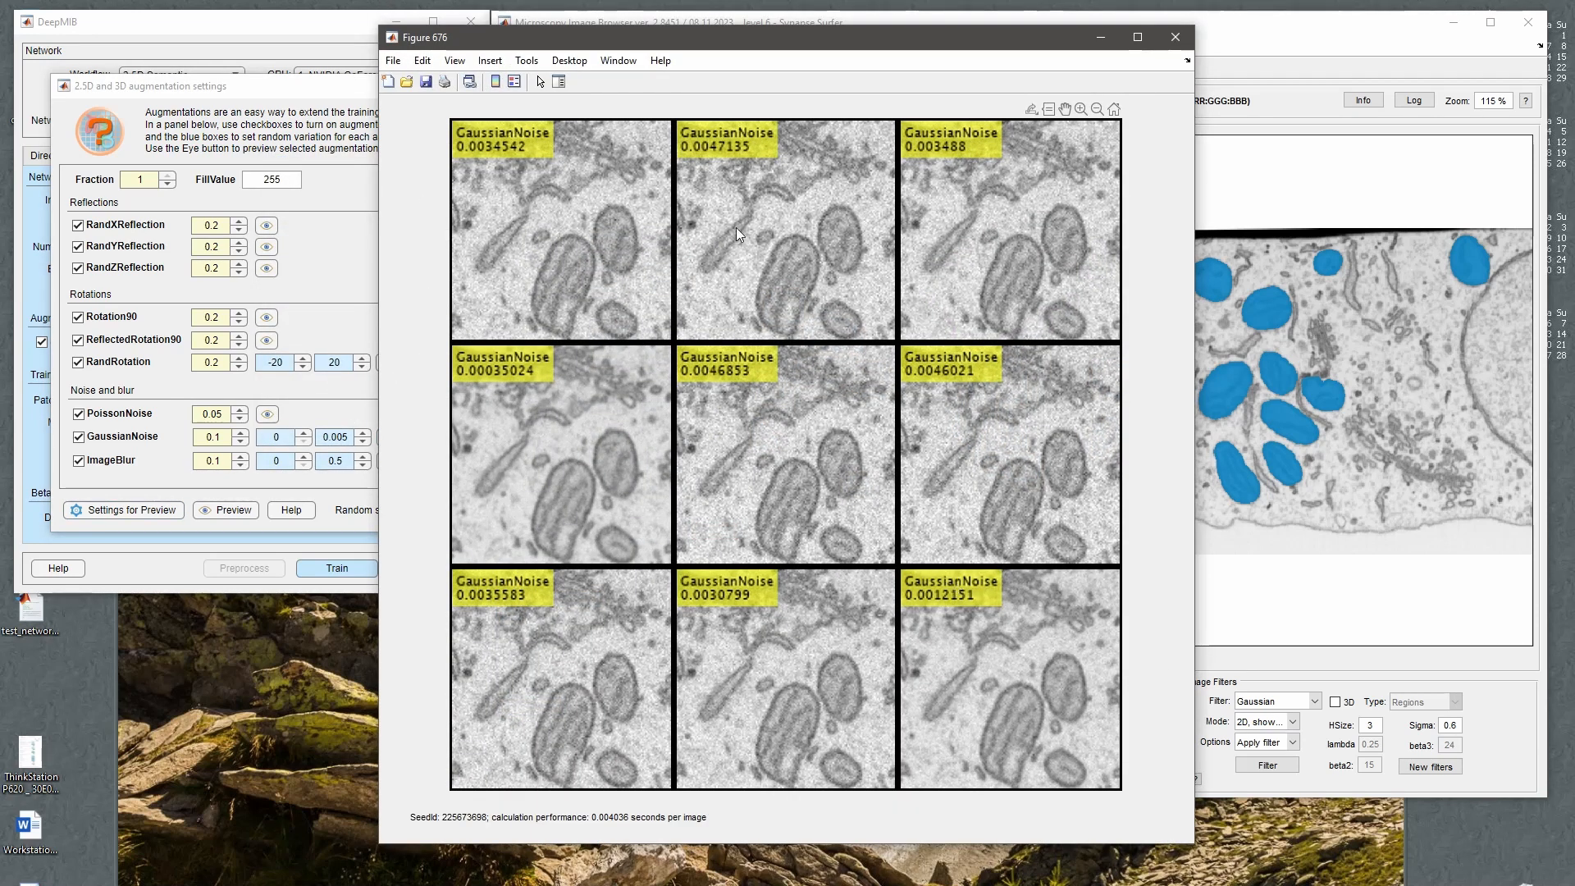
click(1176, 37)
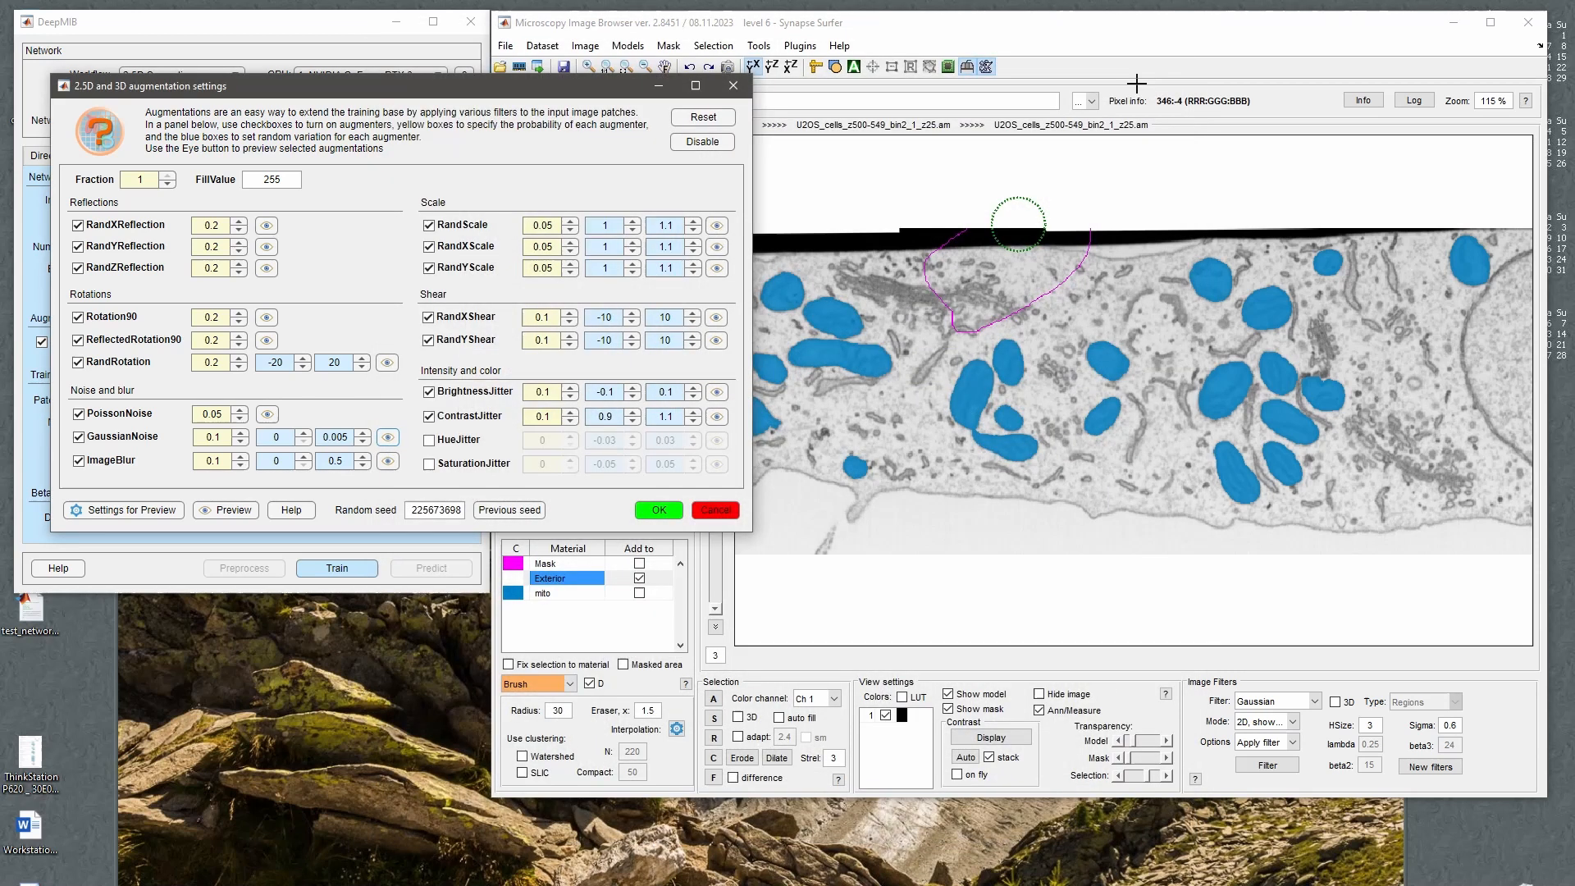
Preview all selected augmentations combined, and close the augmentation settings without saving along with the preview figure.
click(228, 515)
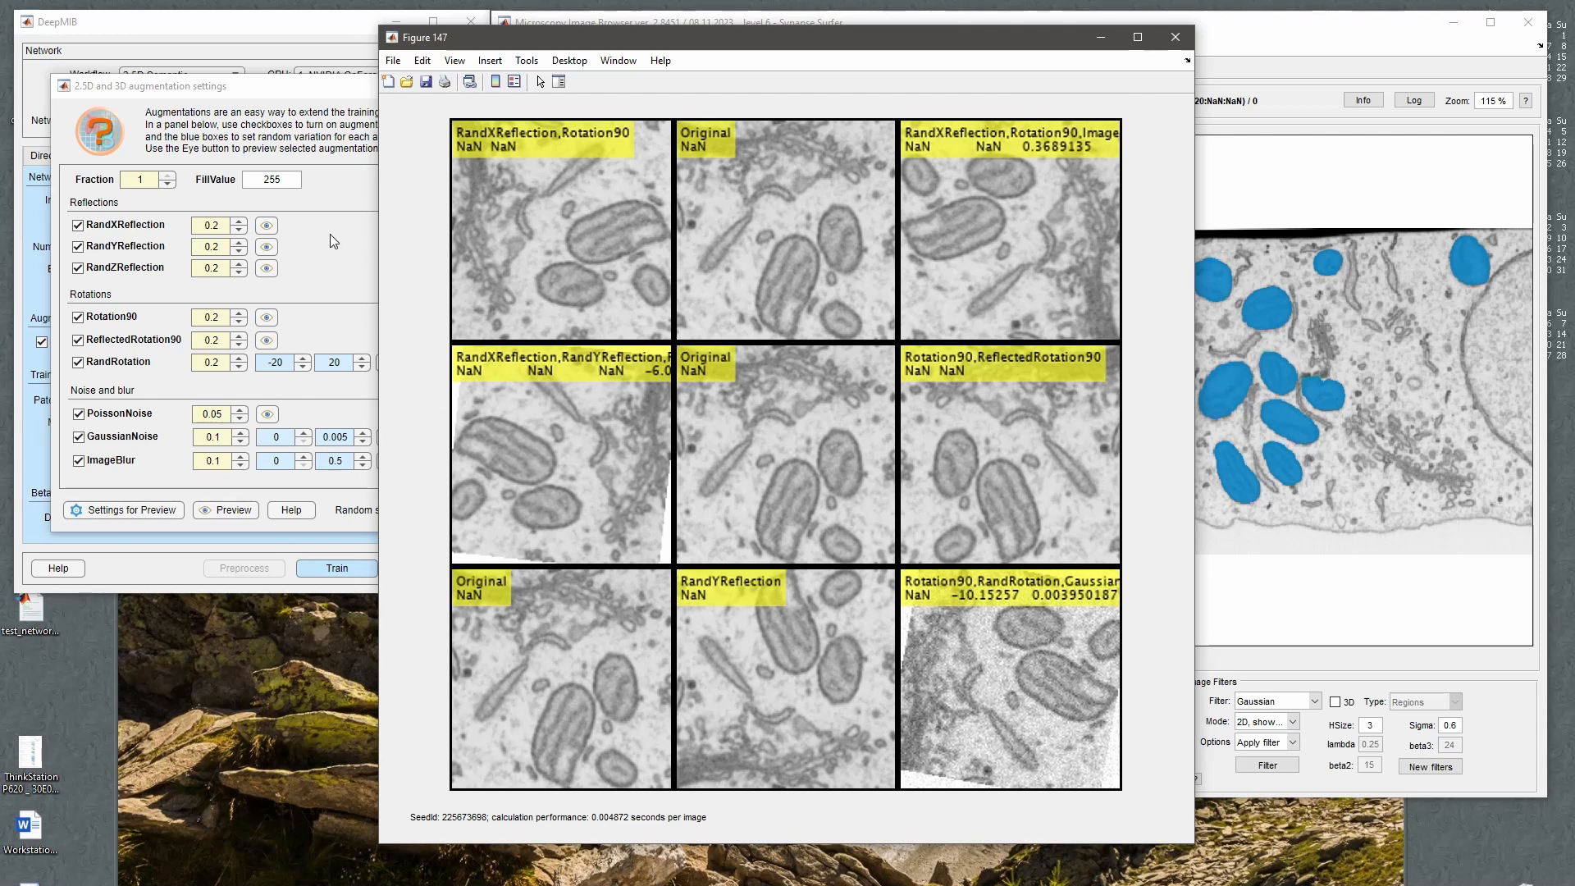
drag(676, 45, 870, 41)
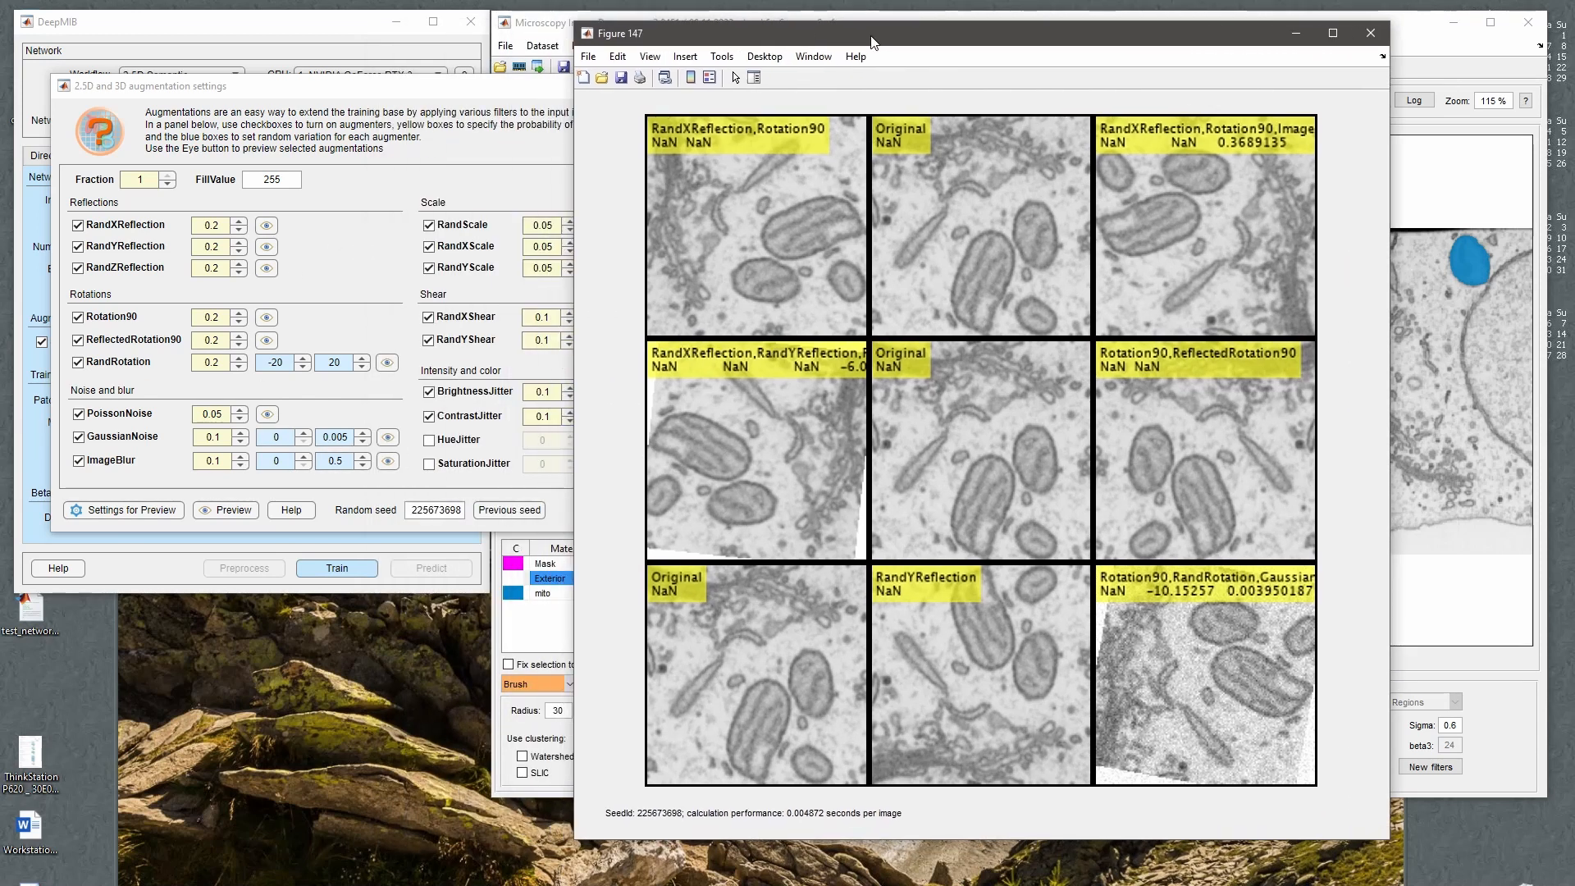
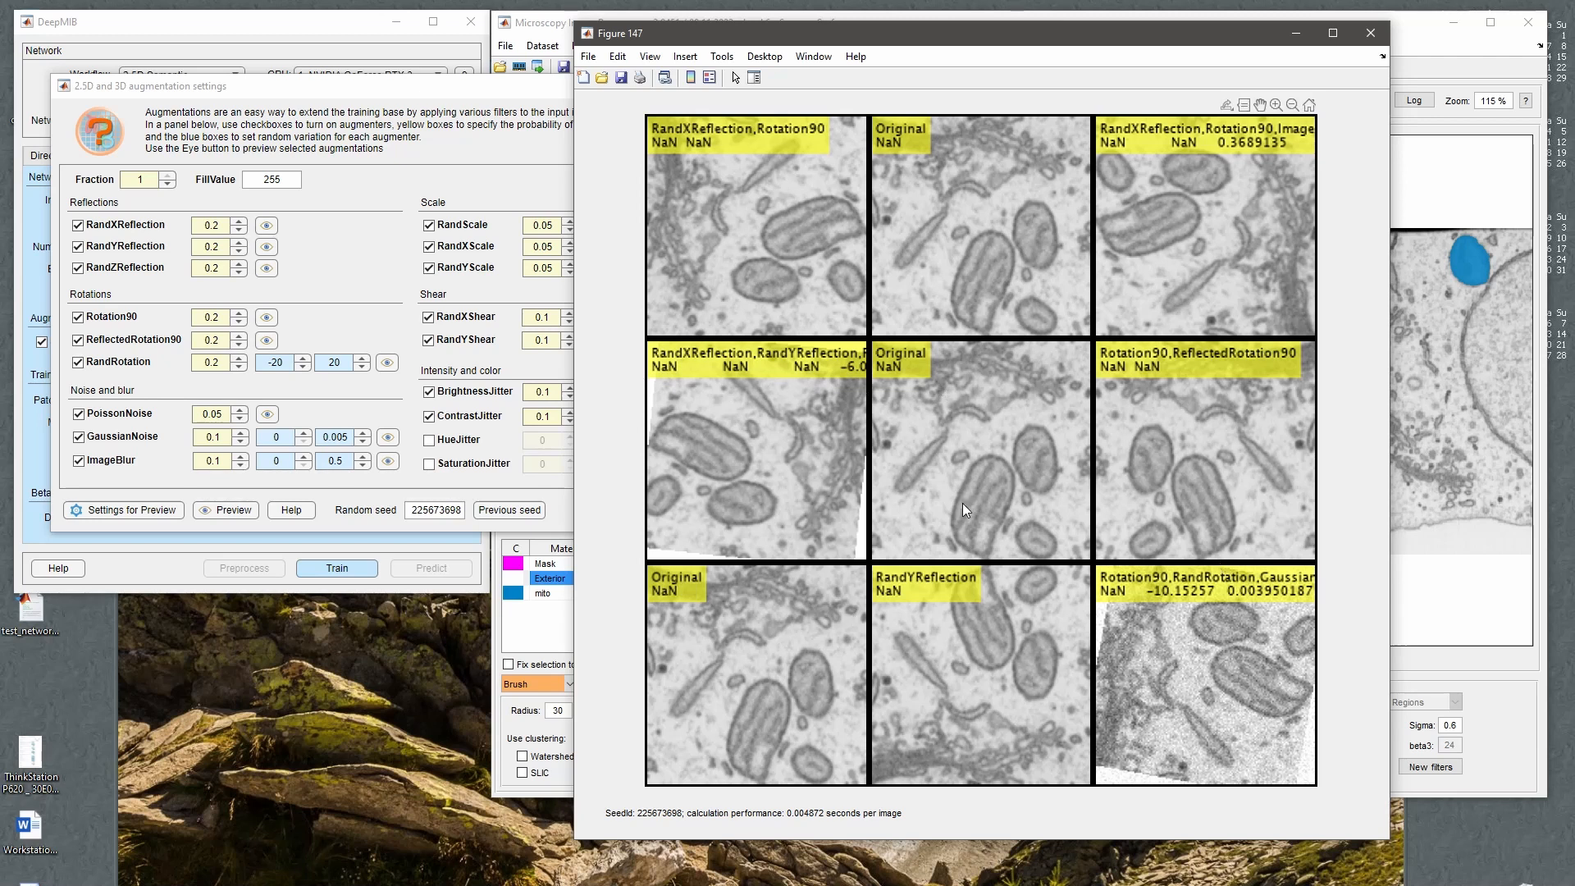
click(400, 150)
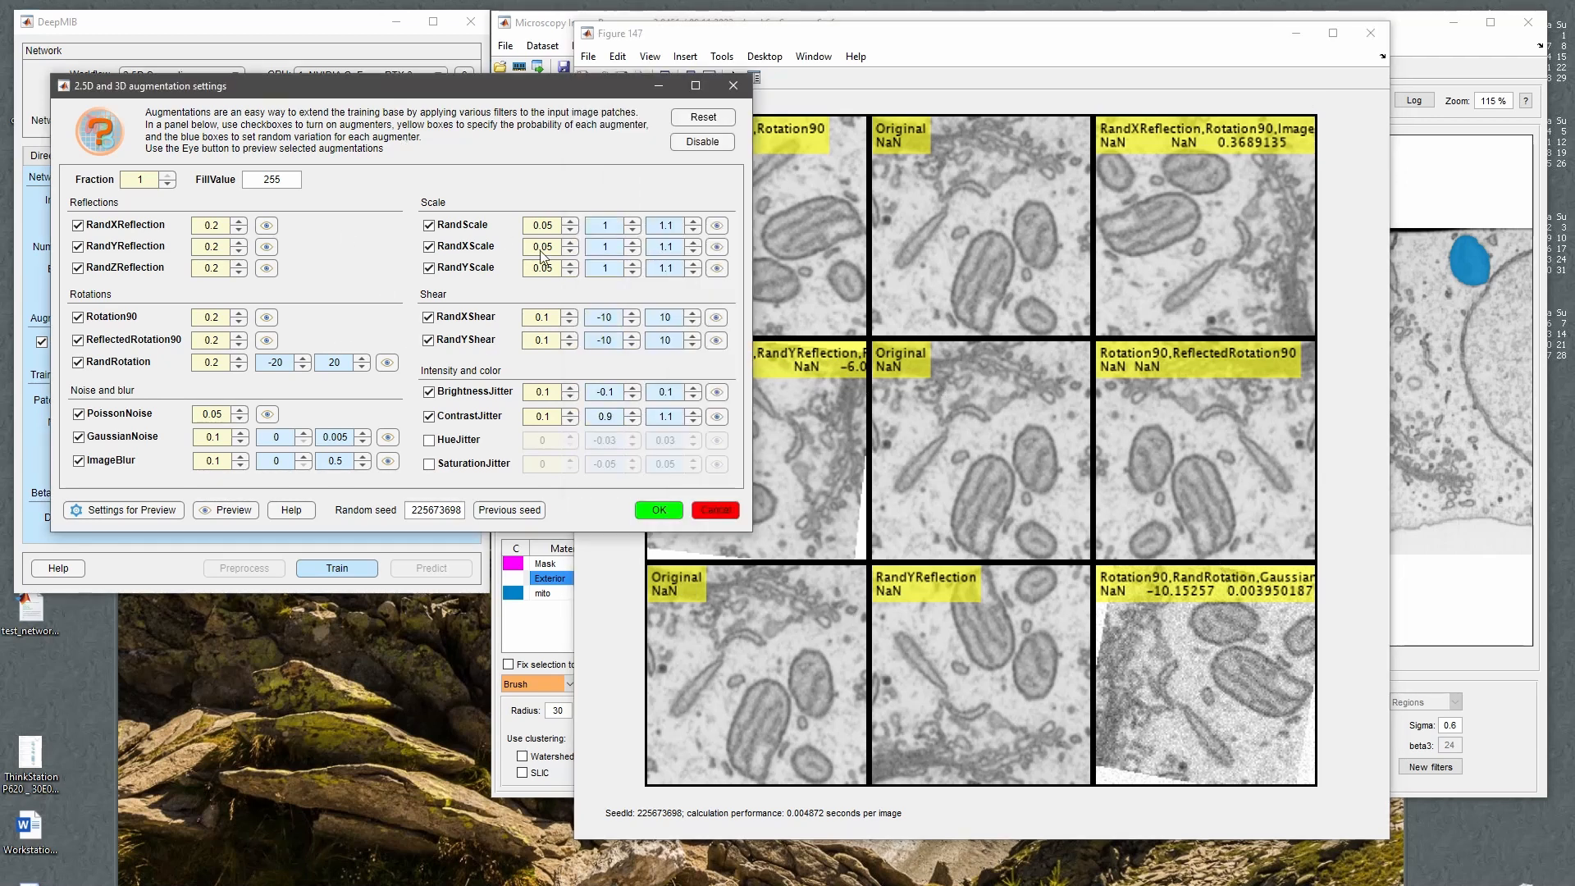
click(715, 511)
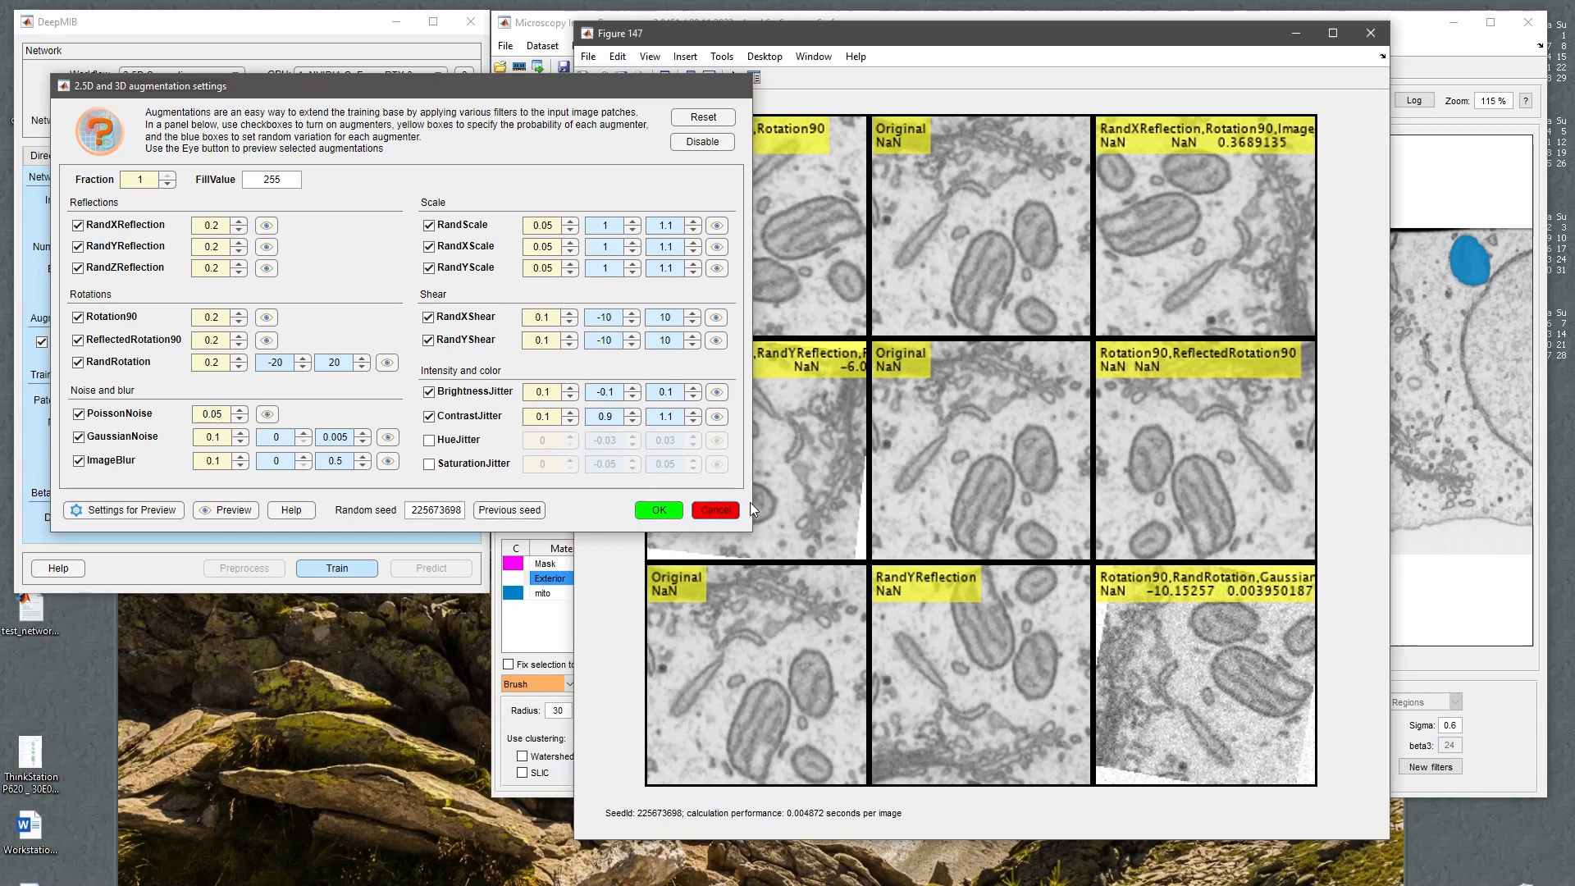
click(1369, 33)
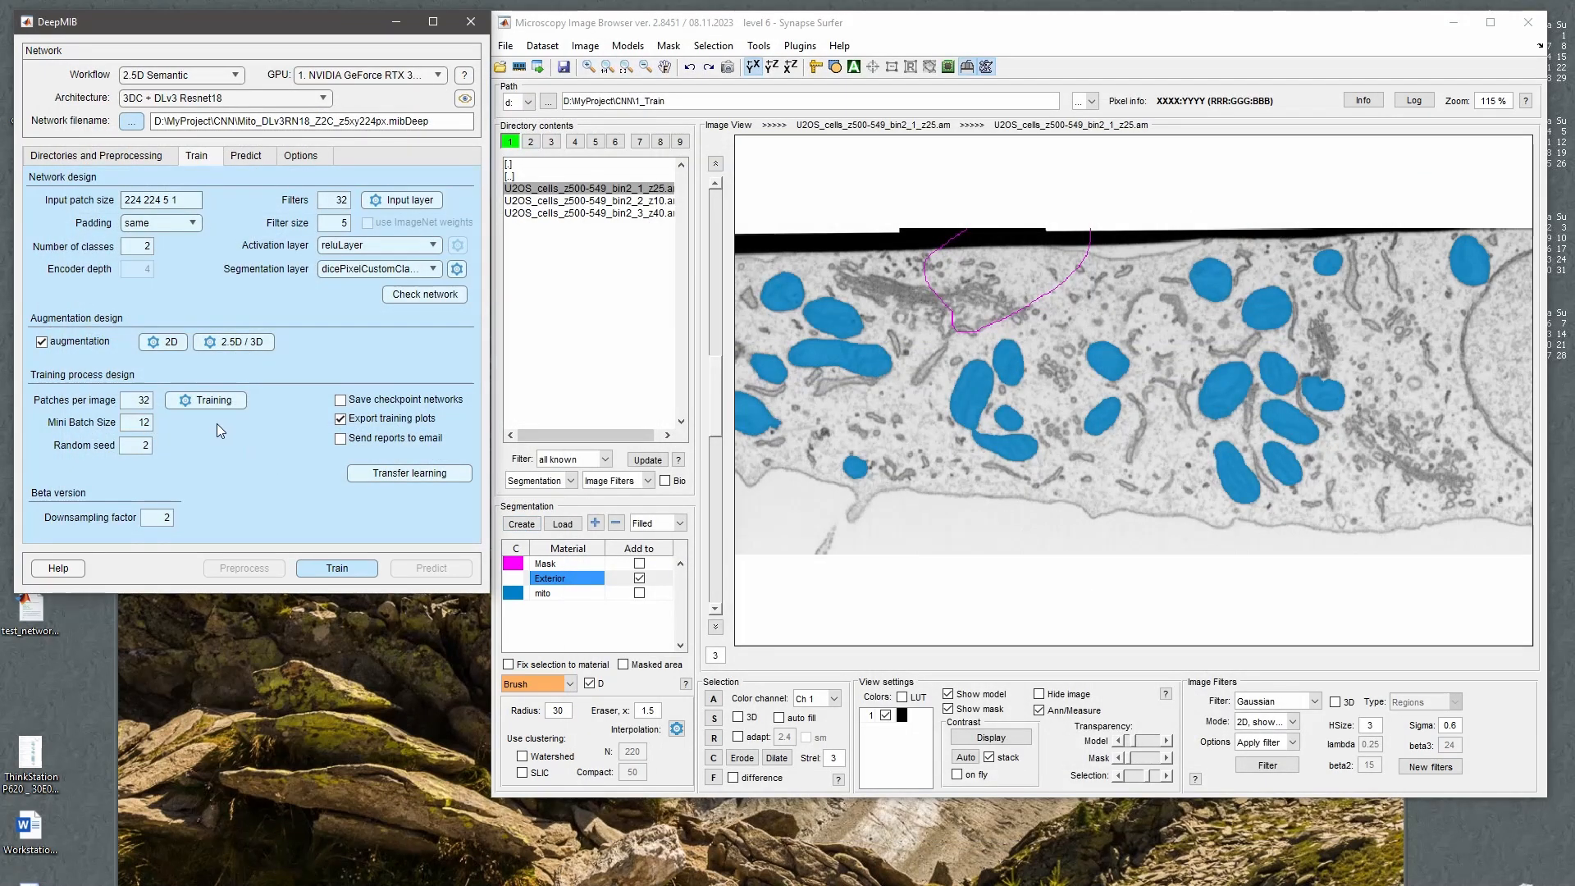
Turn augmentation off for the training, and turn it back on.
click(42, 342)
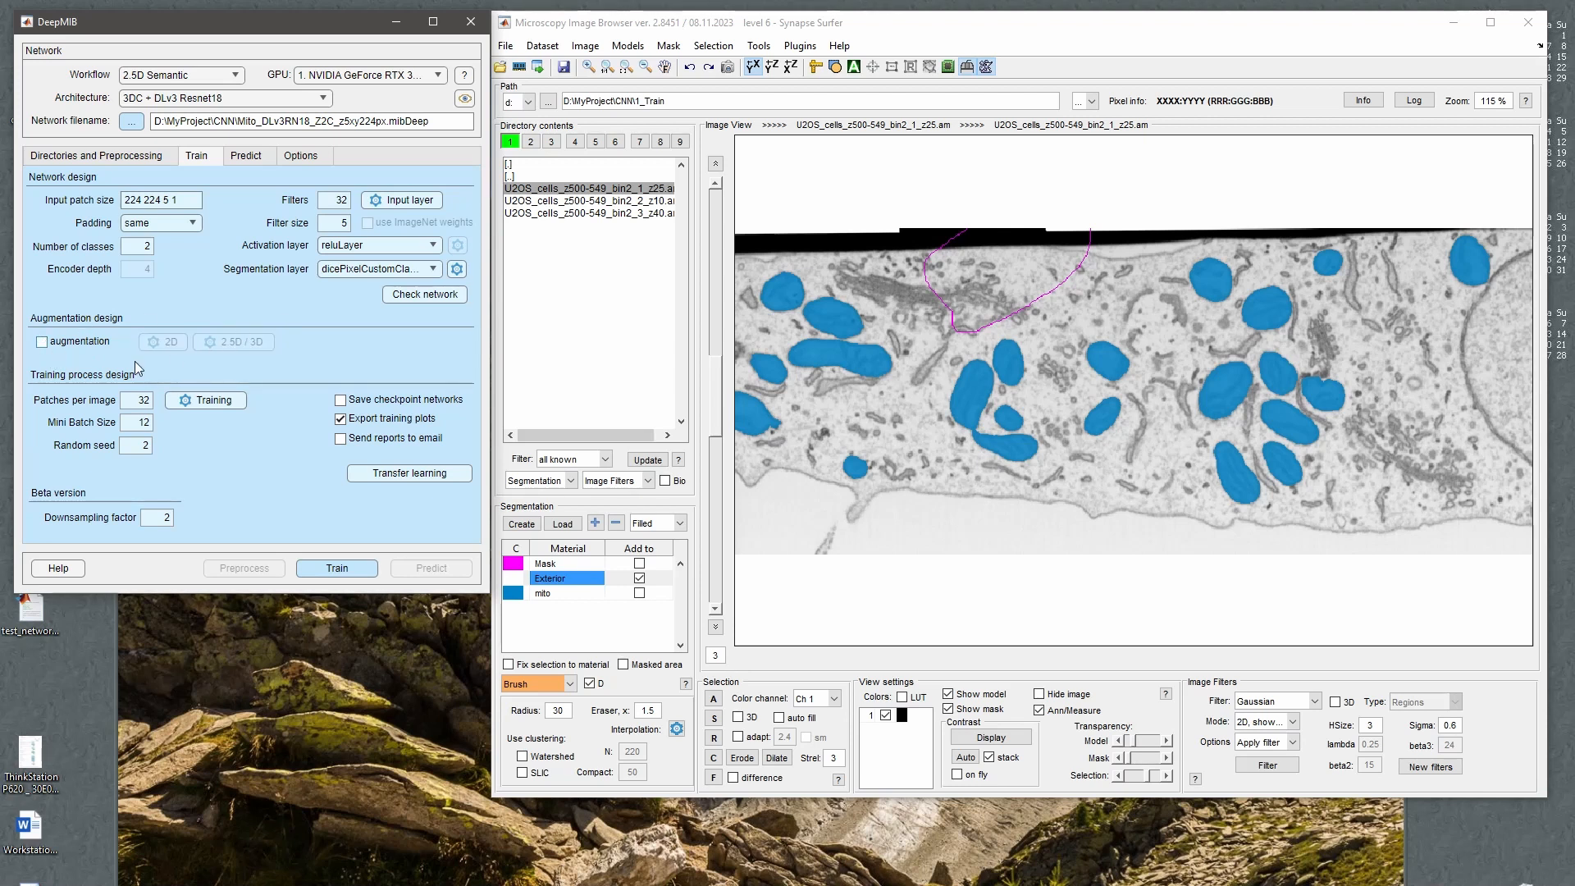
click(43, 342)
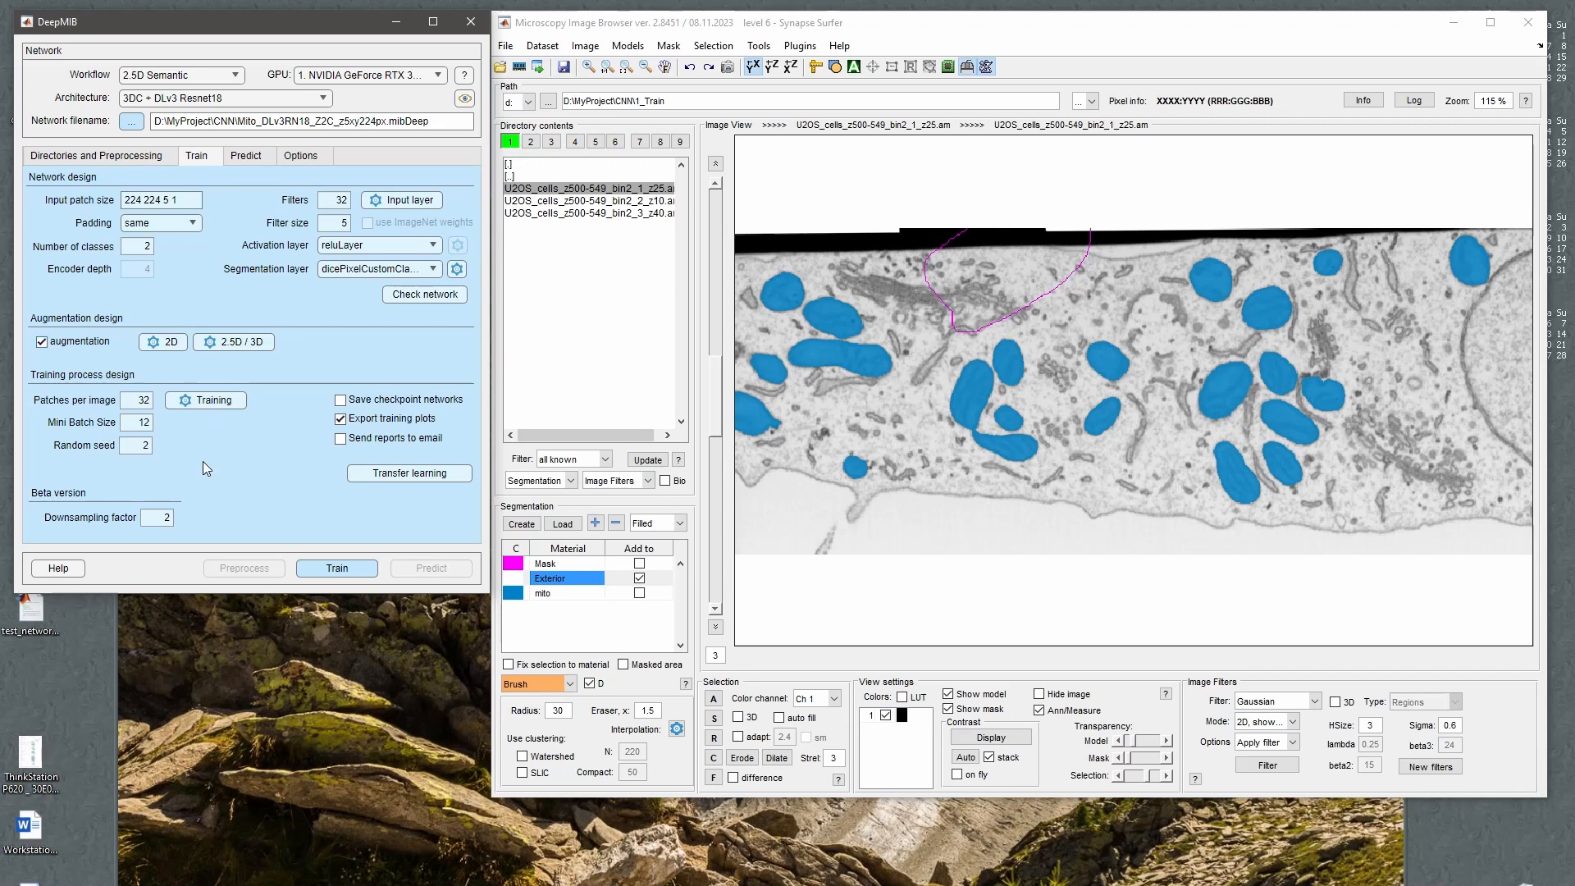
Set the patches per image to 1, and check the mini batch size and random seed values.
double_click(136, 400)
key(Tab)
click(133, 421)
click(135, 443)
double_click(141, 444)
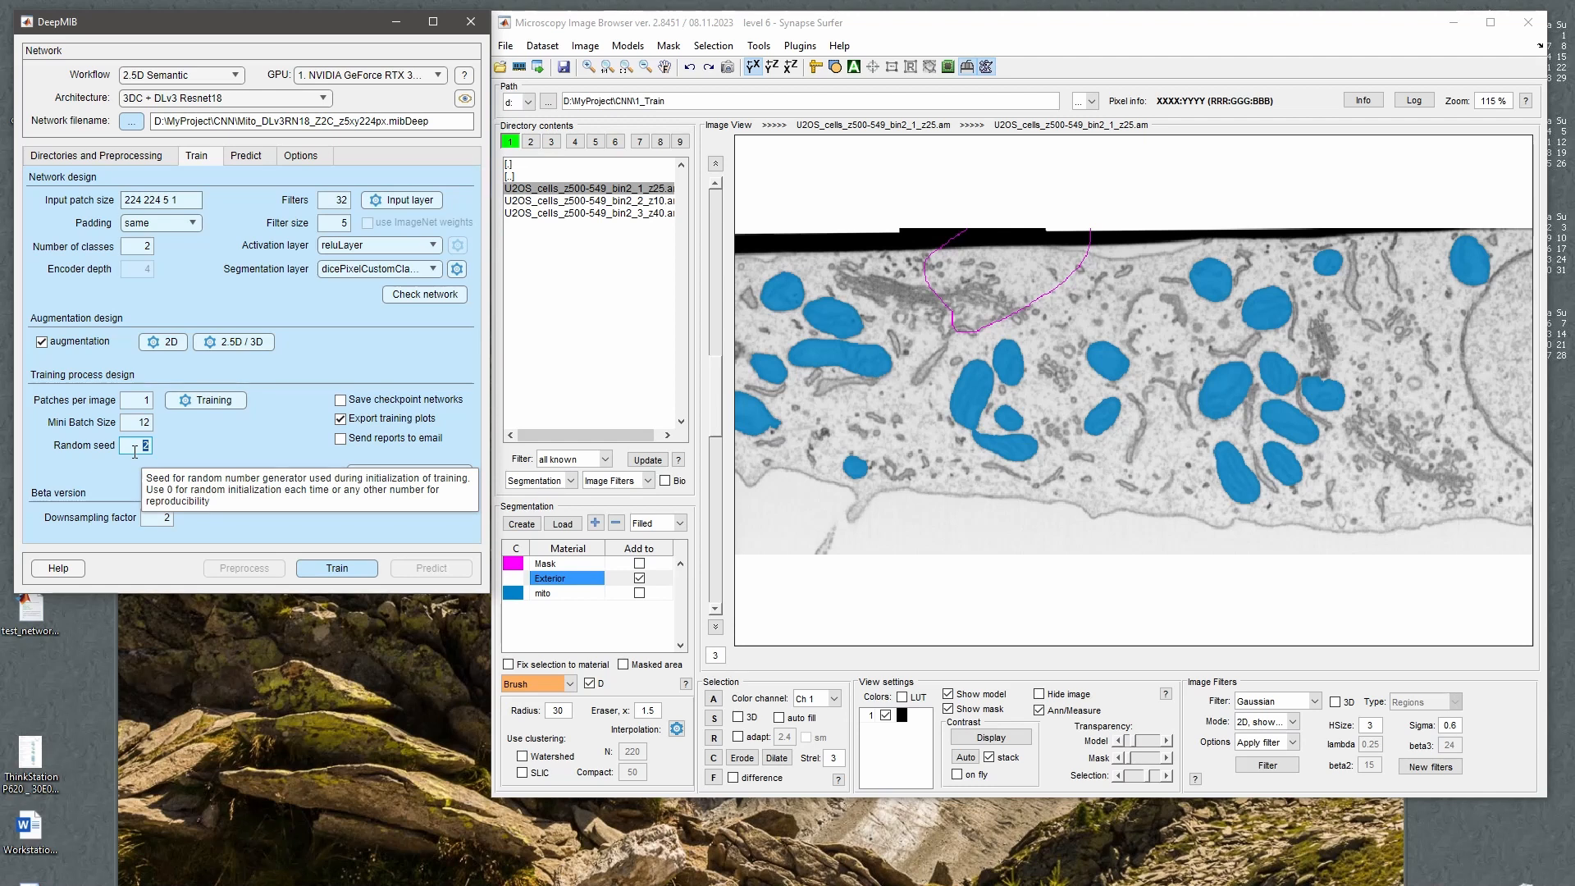
click(175, 432)
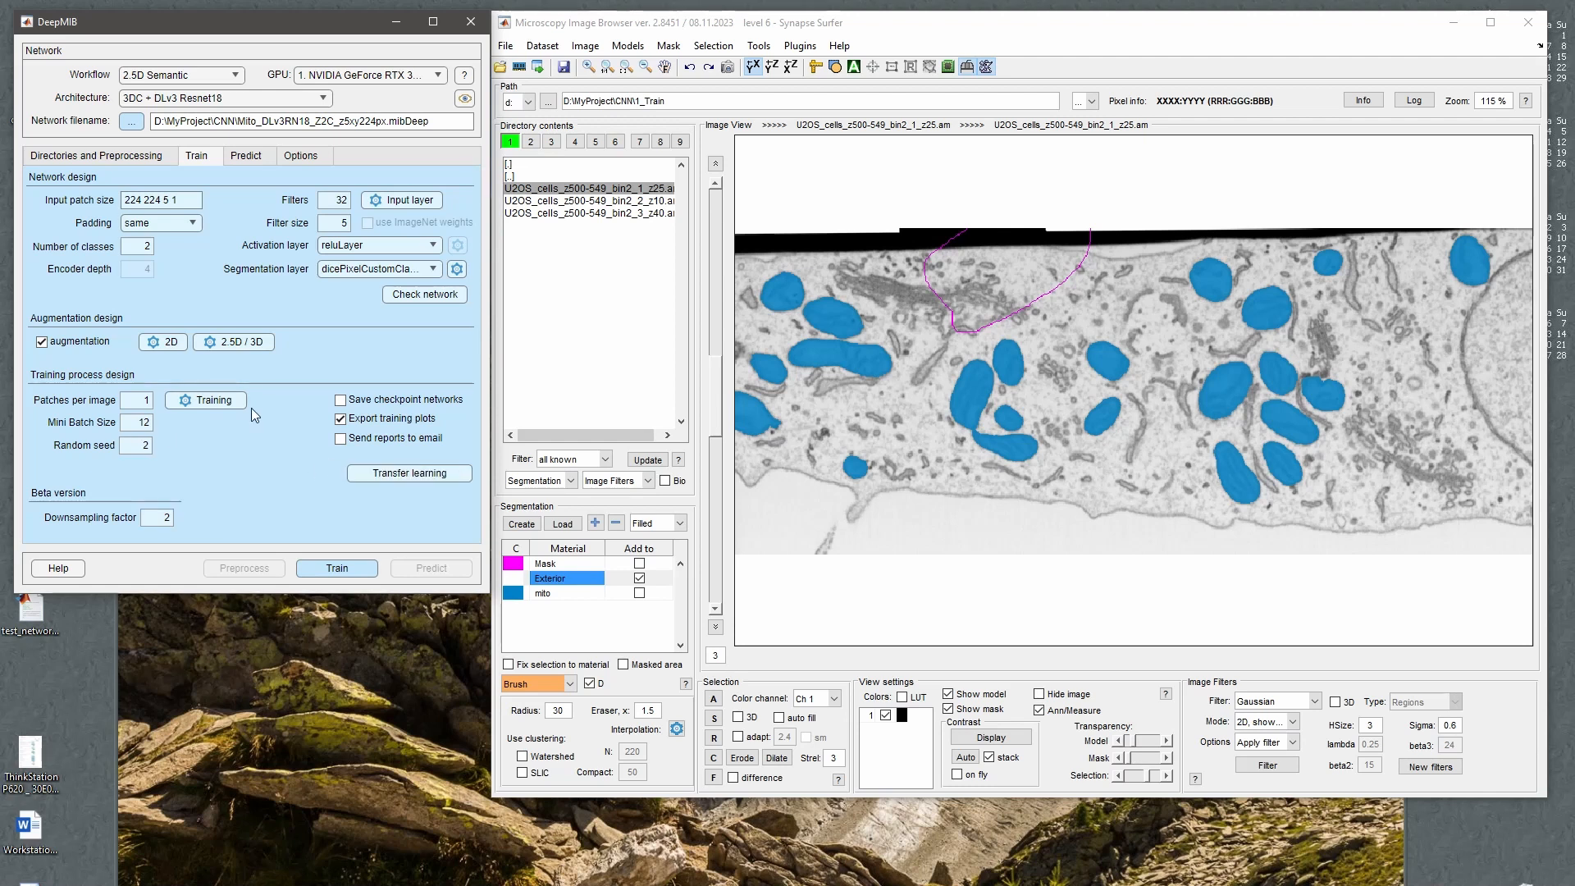
Open the training settings, and examine the available solvers and the maximum number of epochs.
click(203, 402)
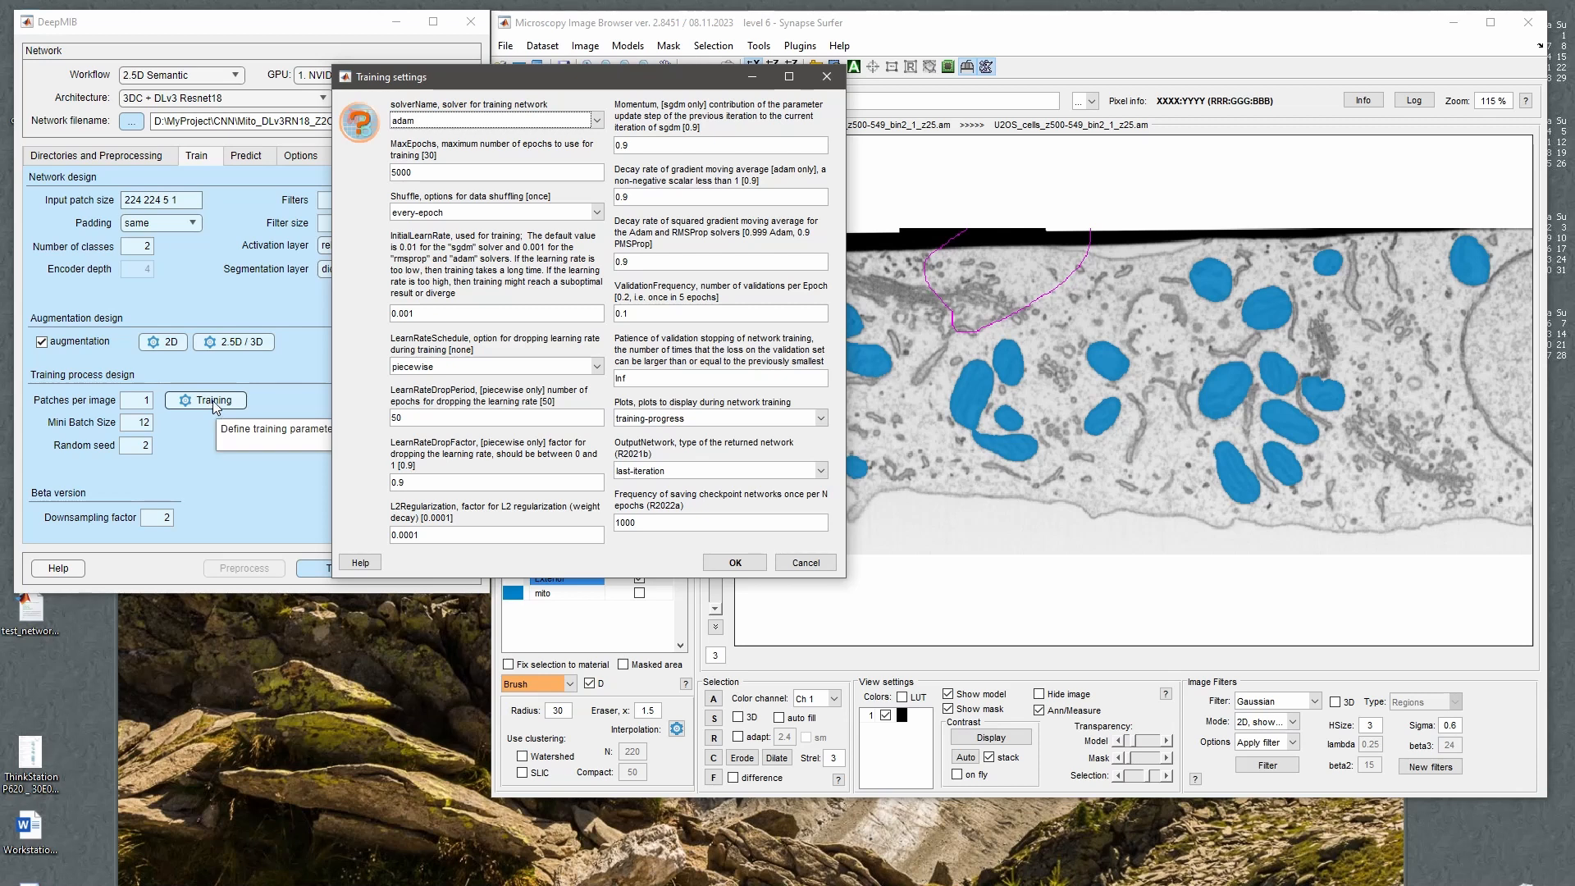
click(392, 152)
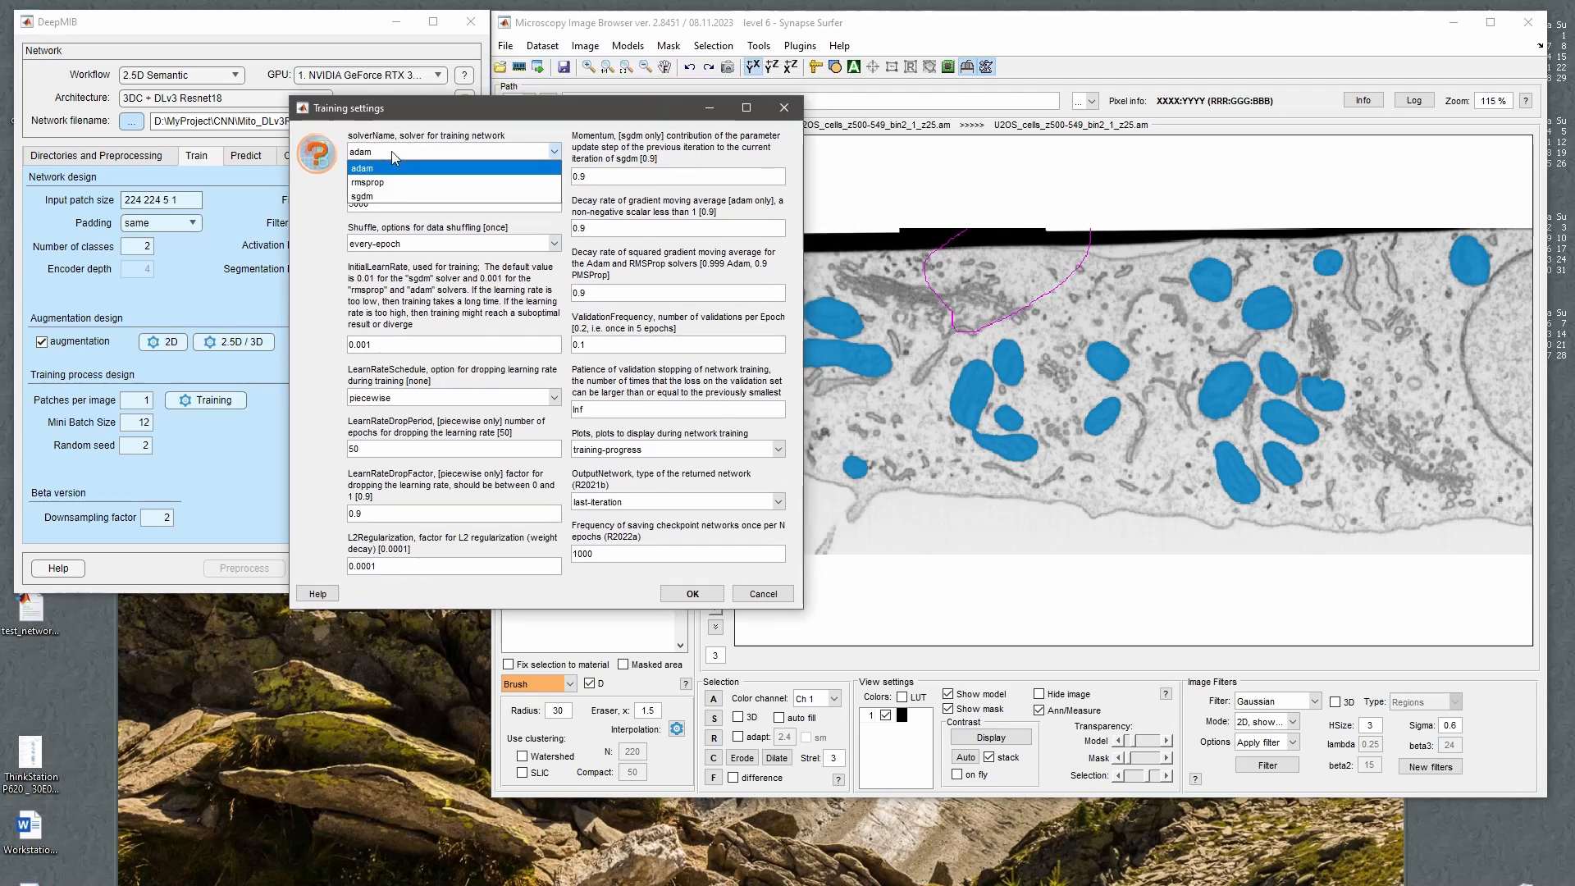
click(393, 153)
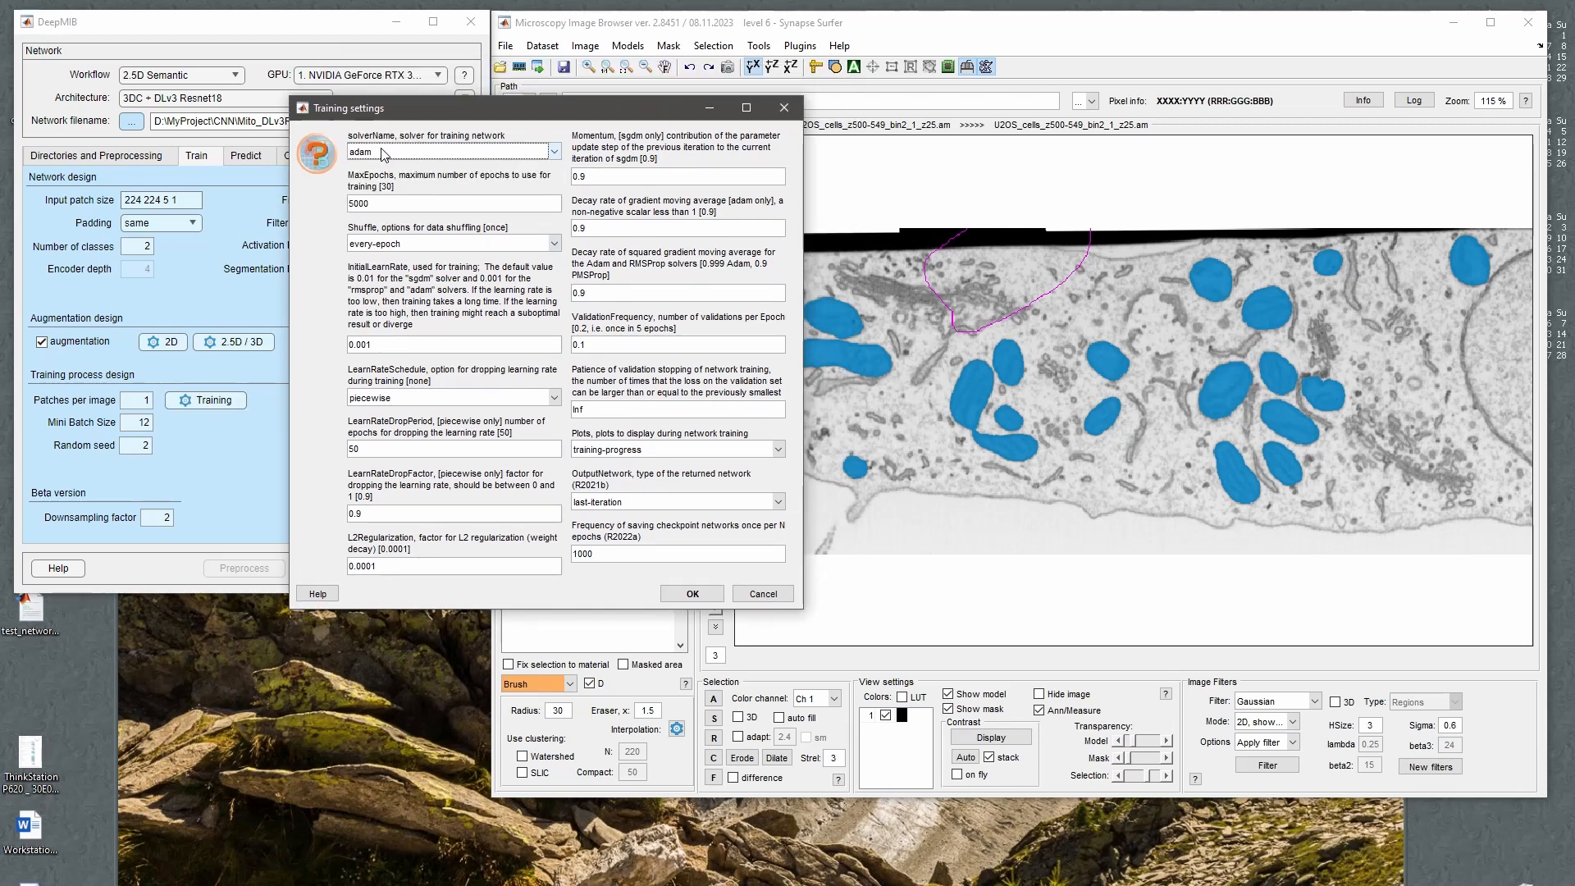
double_click(391, 206)
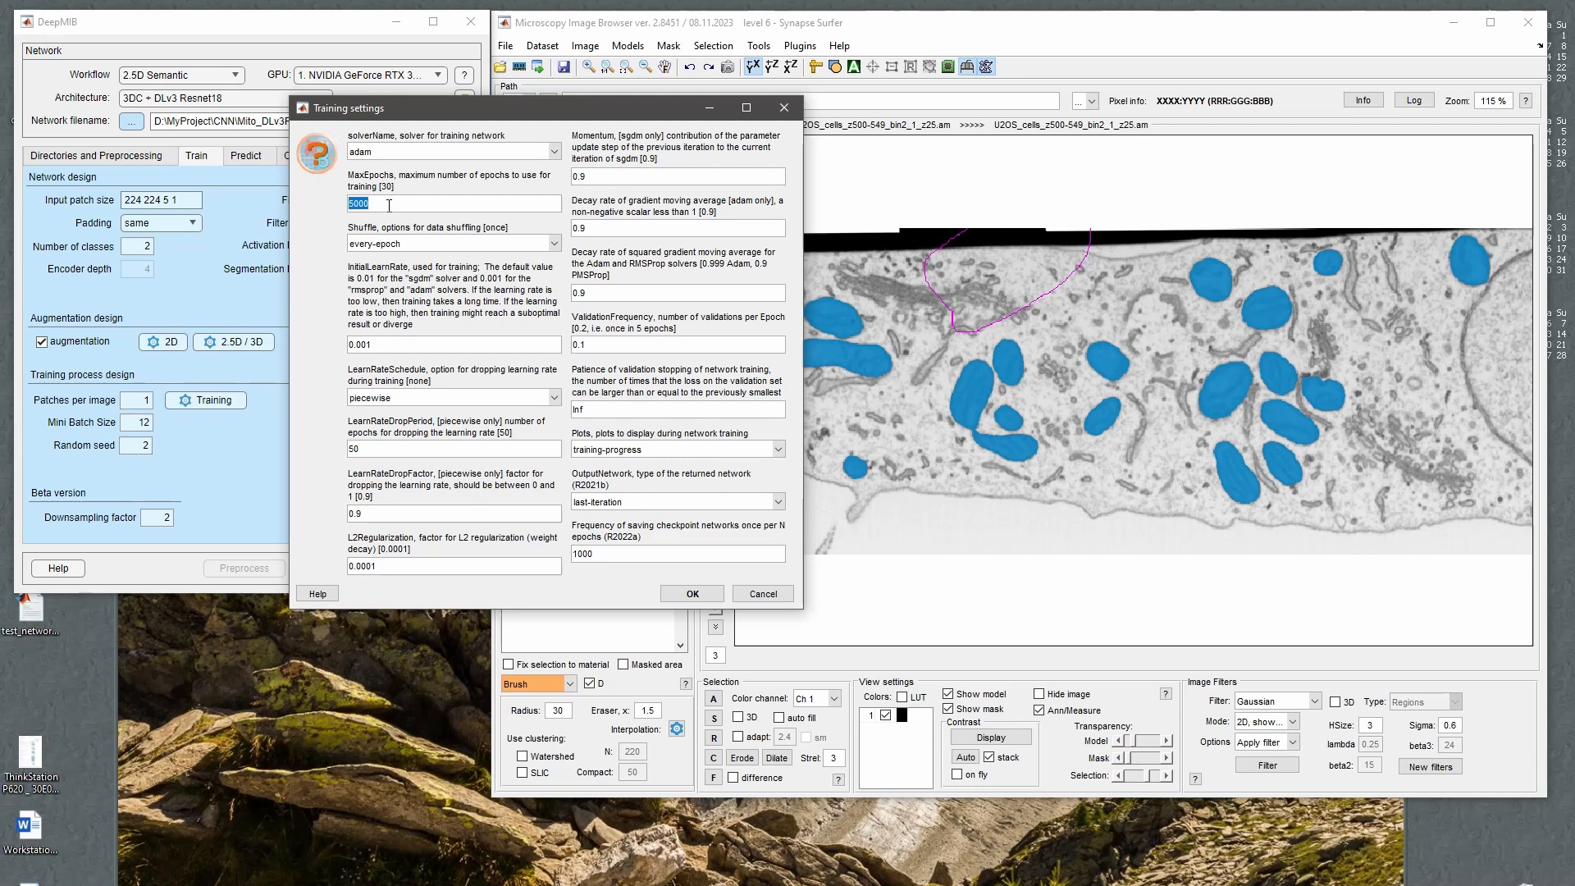
Try 2 patches per image while comparing it with the mini batch size and maximum epochs, and restore it to 1.
double_click(132, 402)
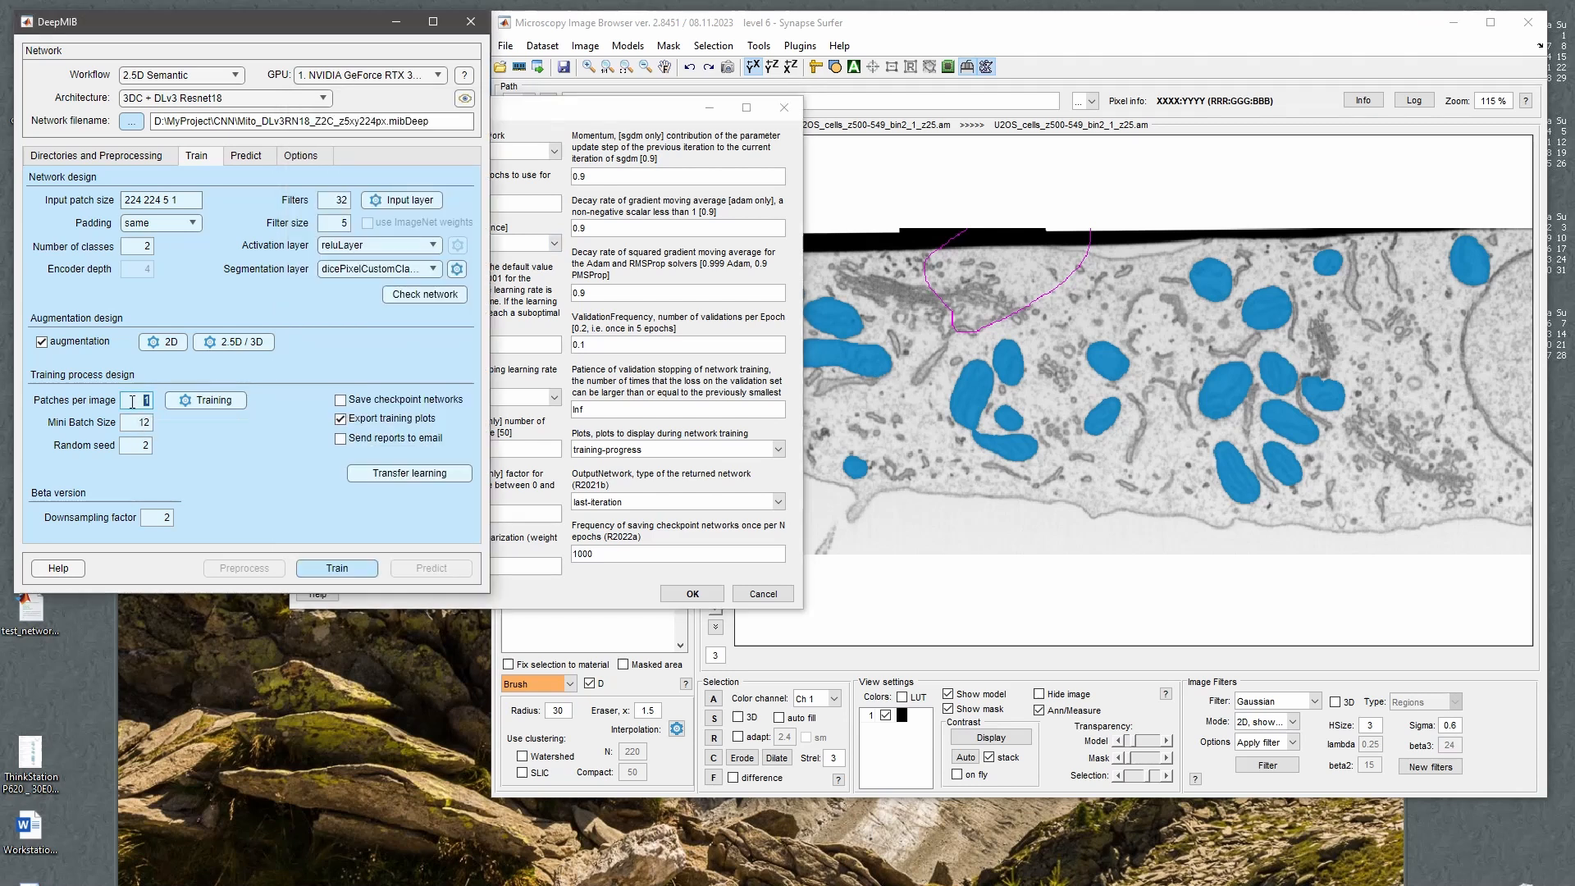
text(2)
double_click(125, 426)
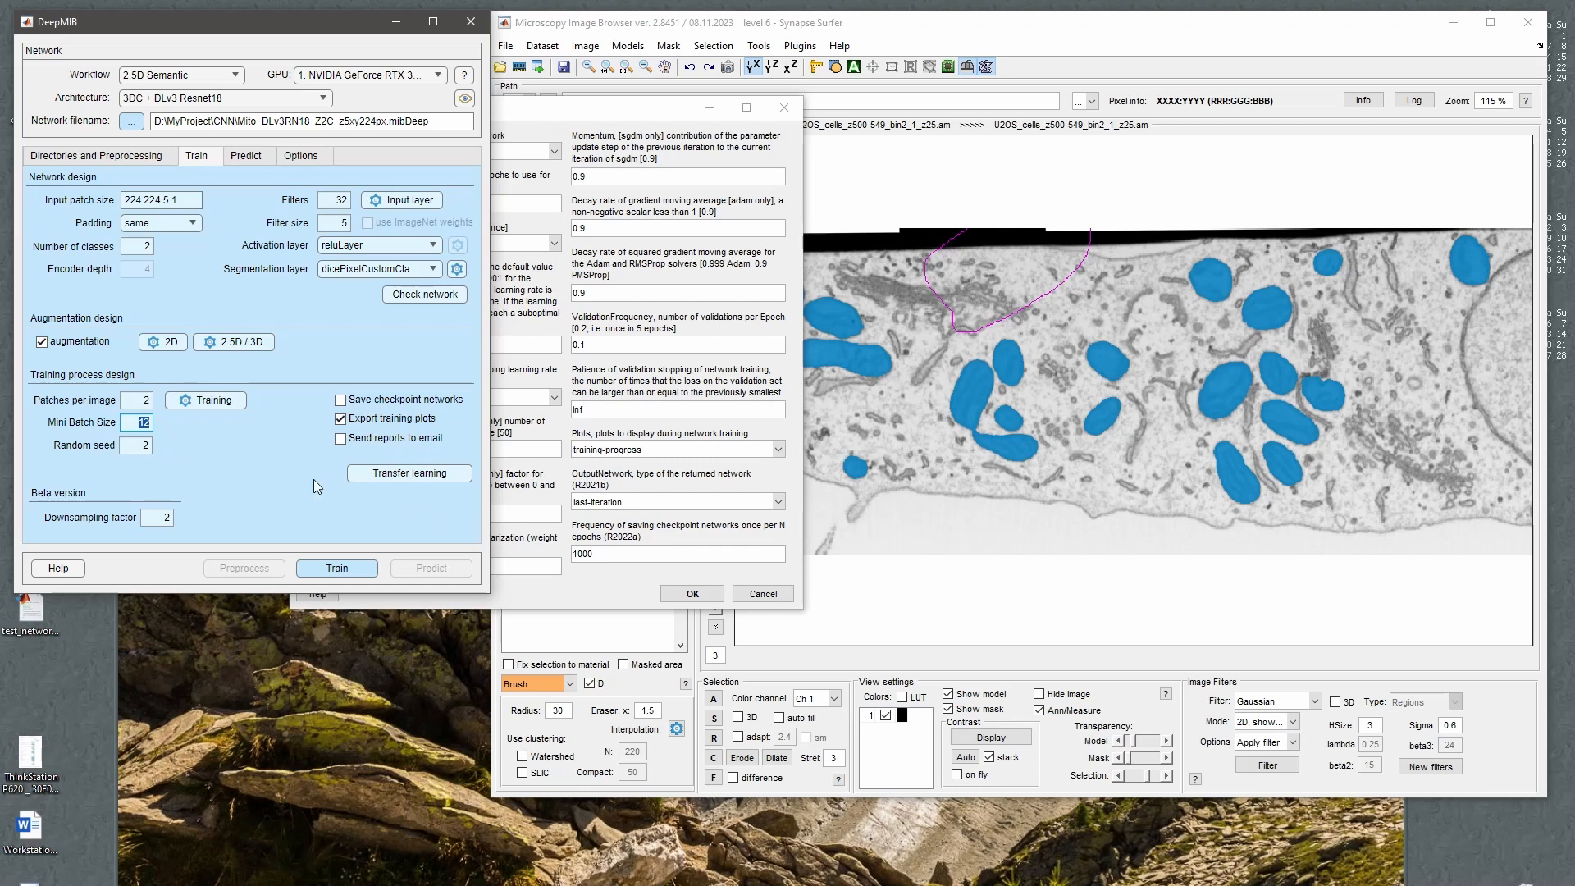
double_click(146, 401)
click(533, 162)
double_click(412, 205)
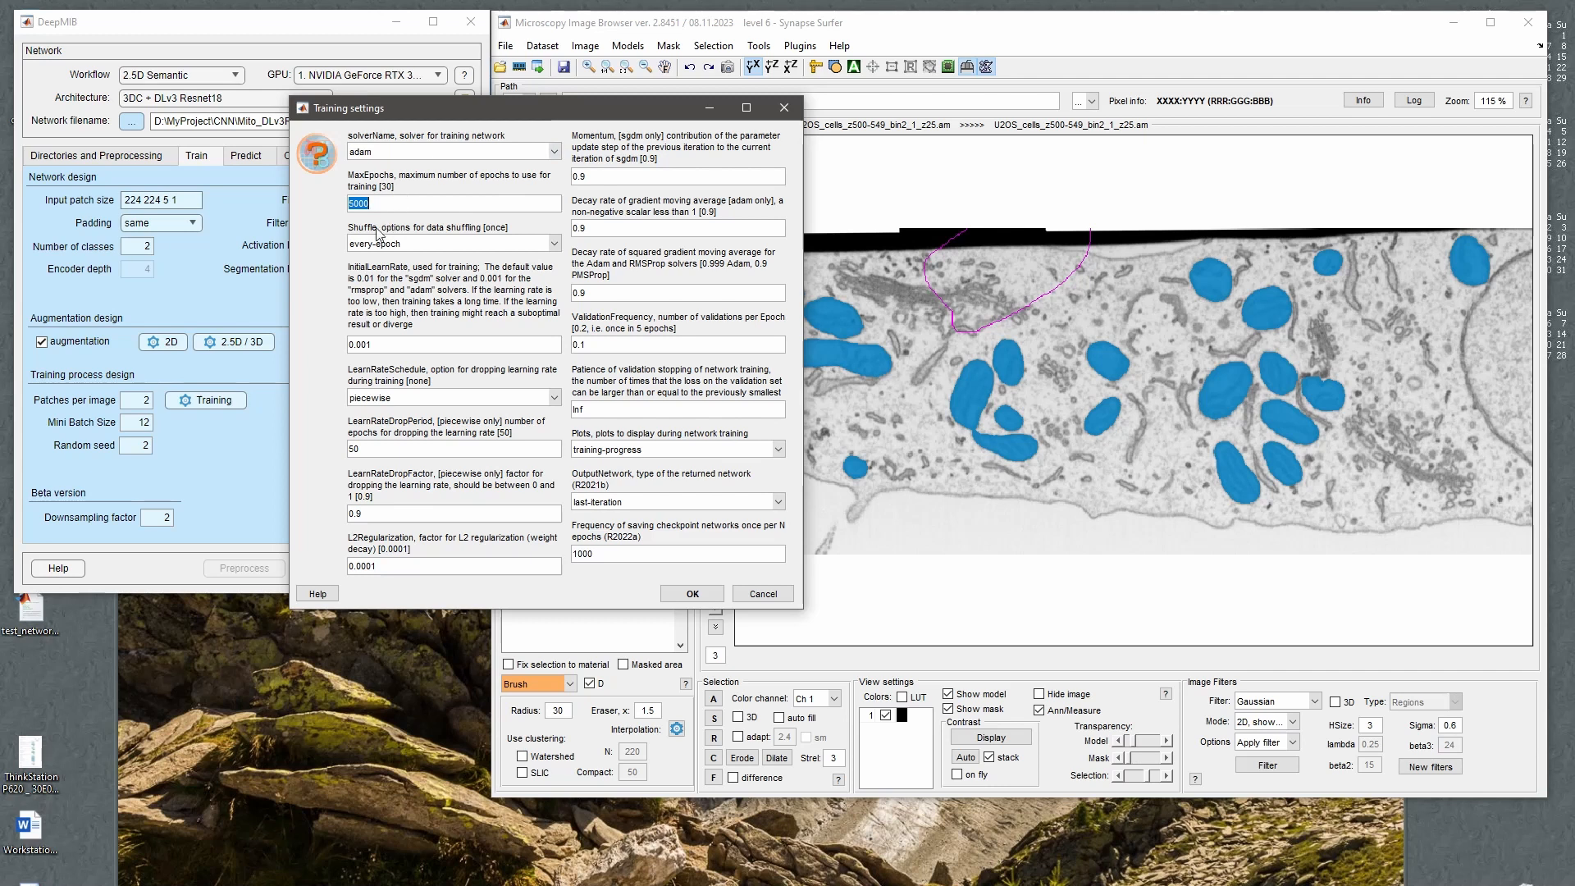
click(169, 459)
text(1)
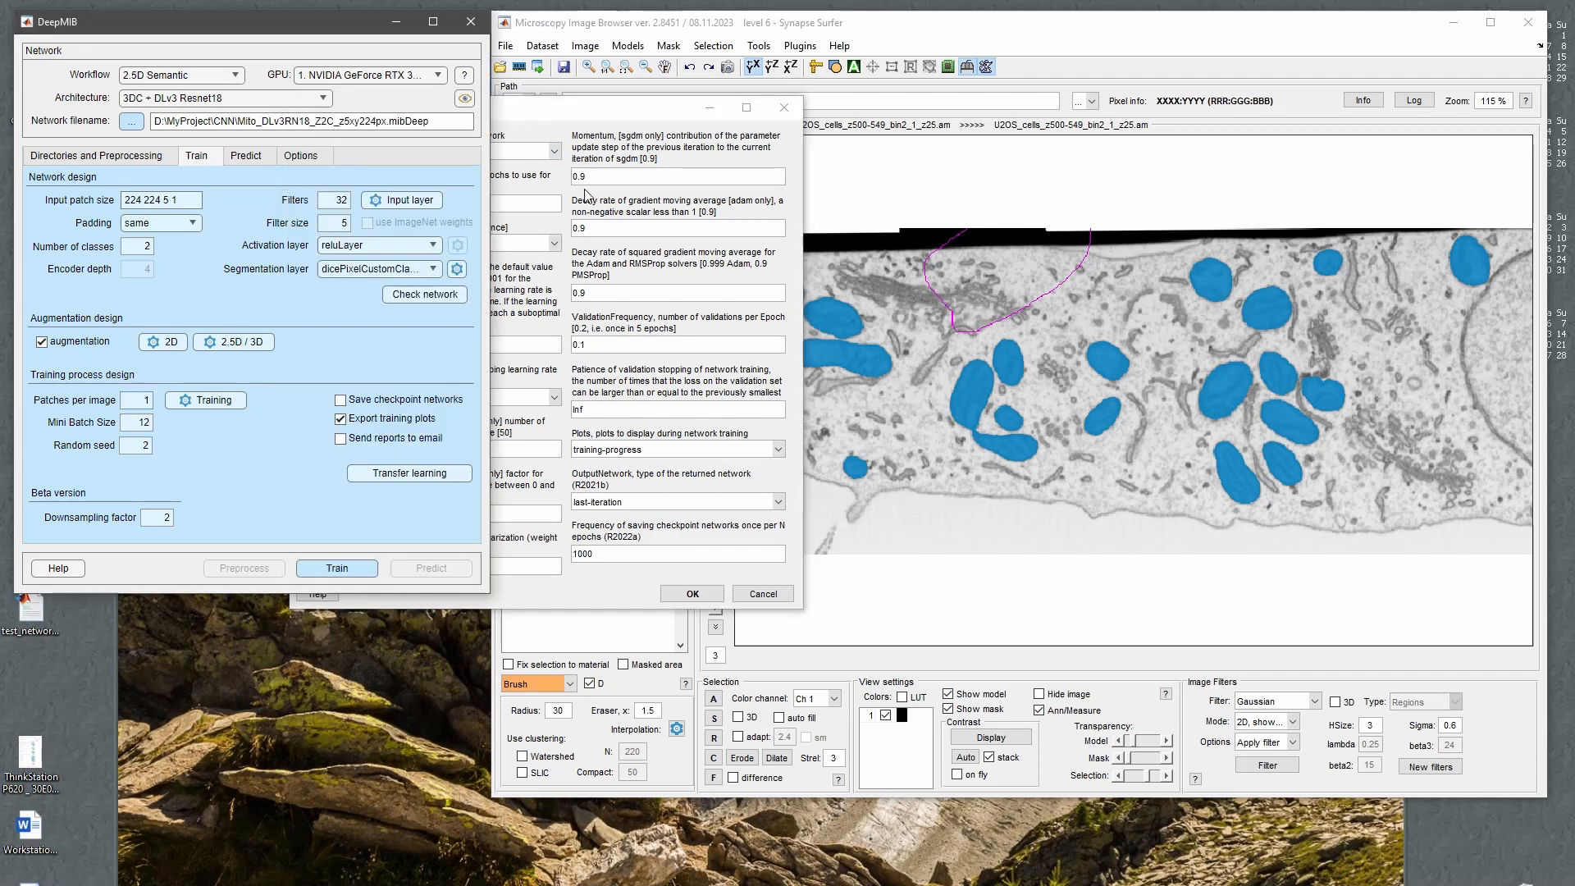
Check the initial learning rate, piecewise schedule and drop factor in the training settings, and set the learning rate drop period to 10 epochs.
click(553, 125)
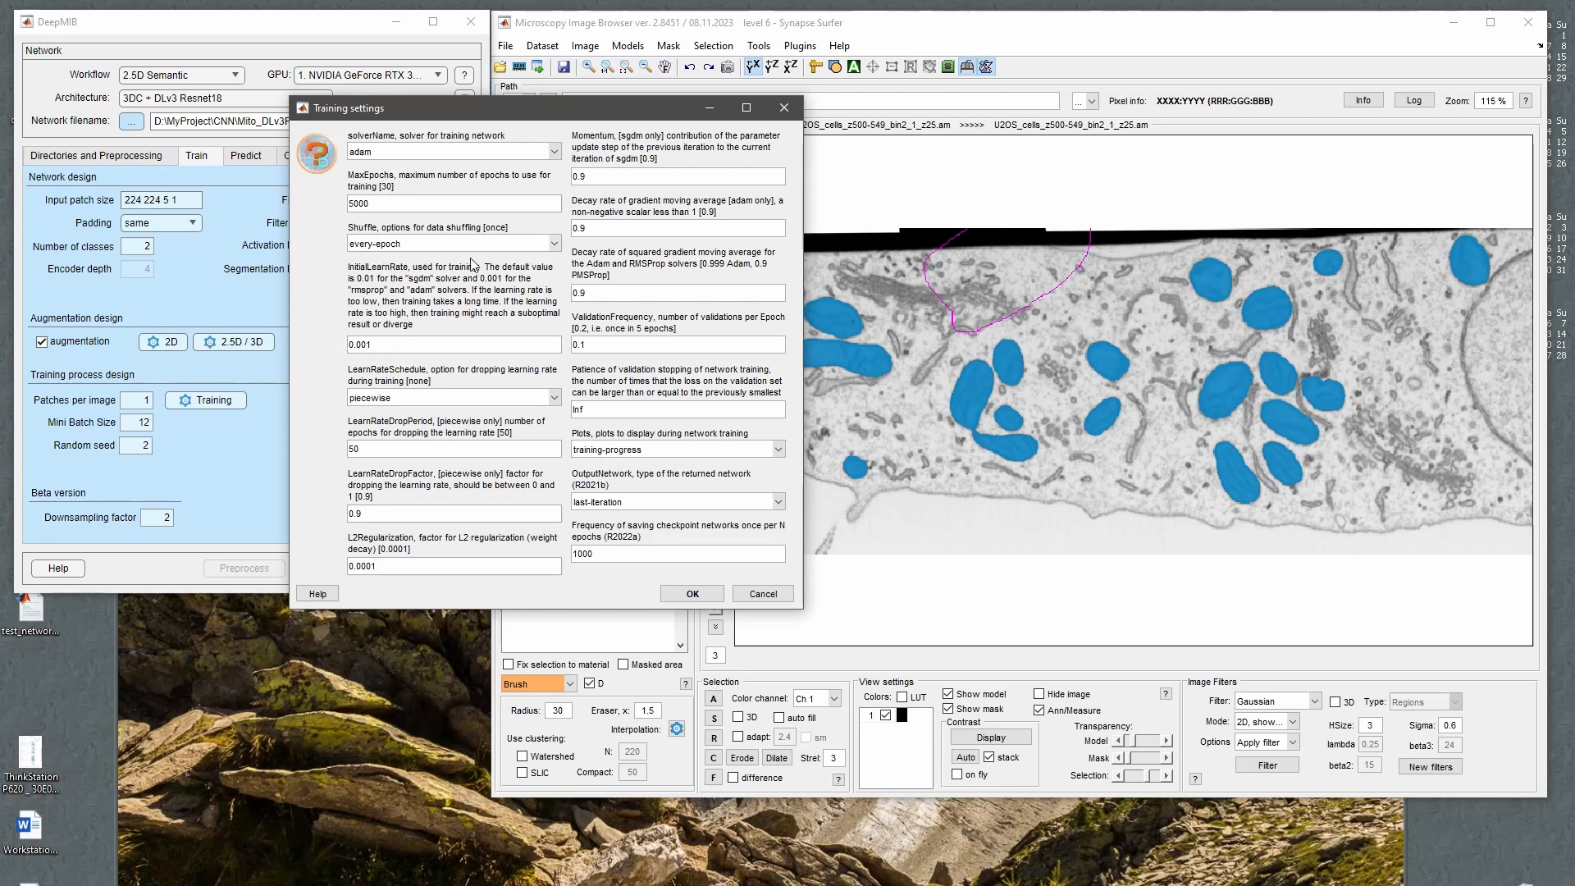
double_click(364, 344)
click(416, 345)
click(388, 398)
click(388, 398)
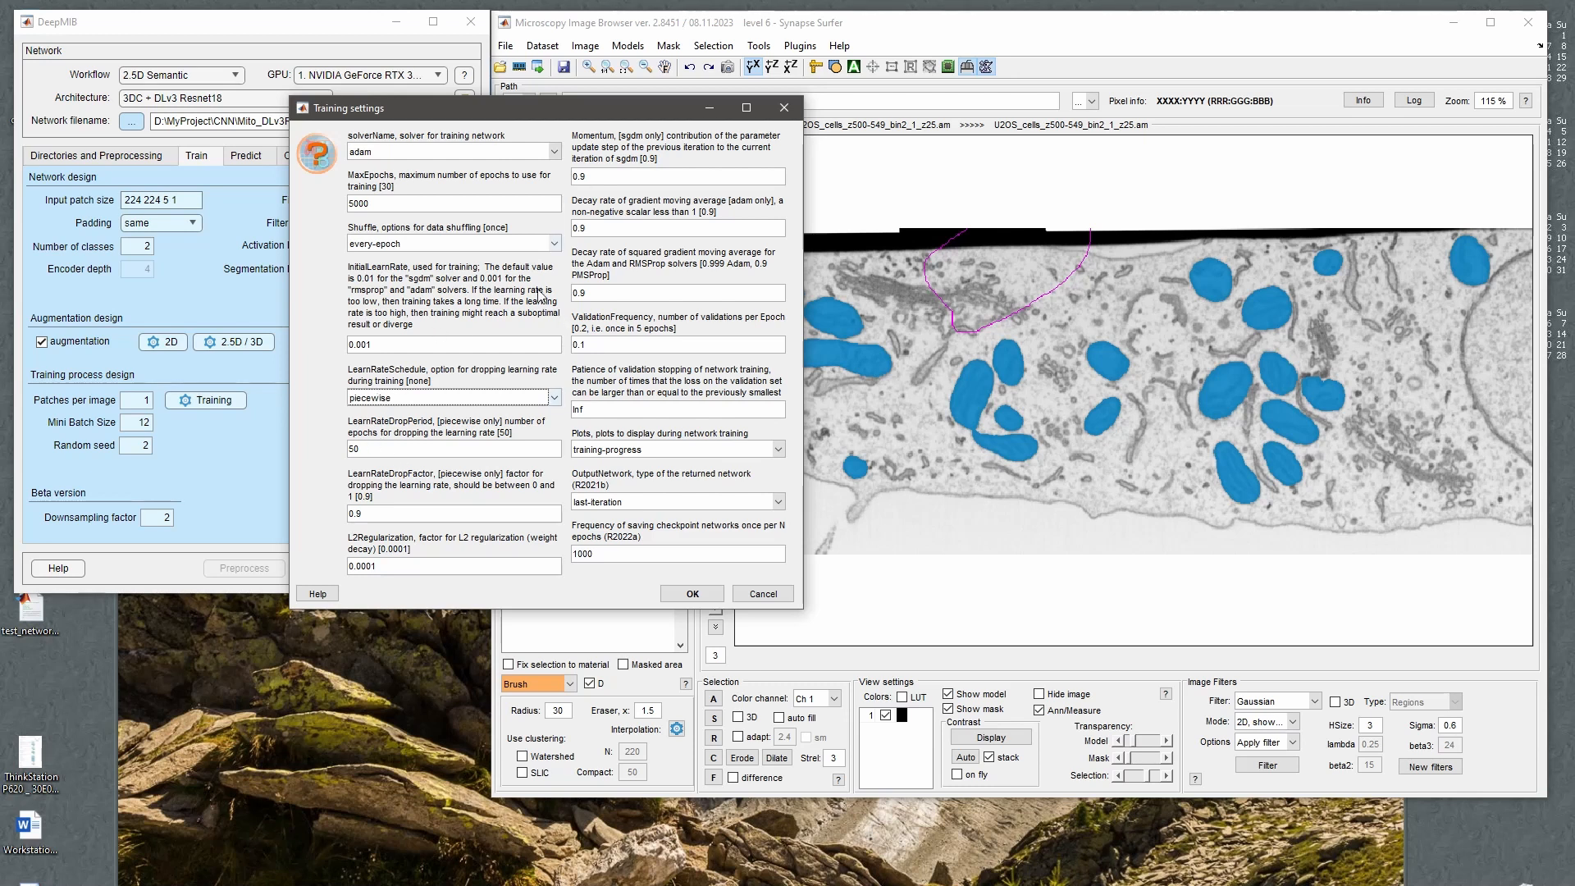
key(Tab)
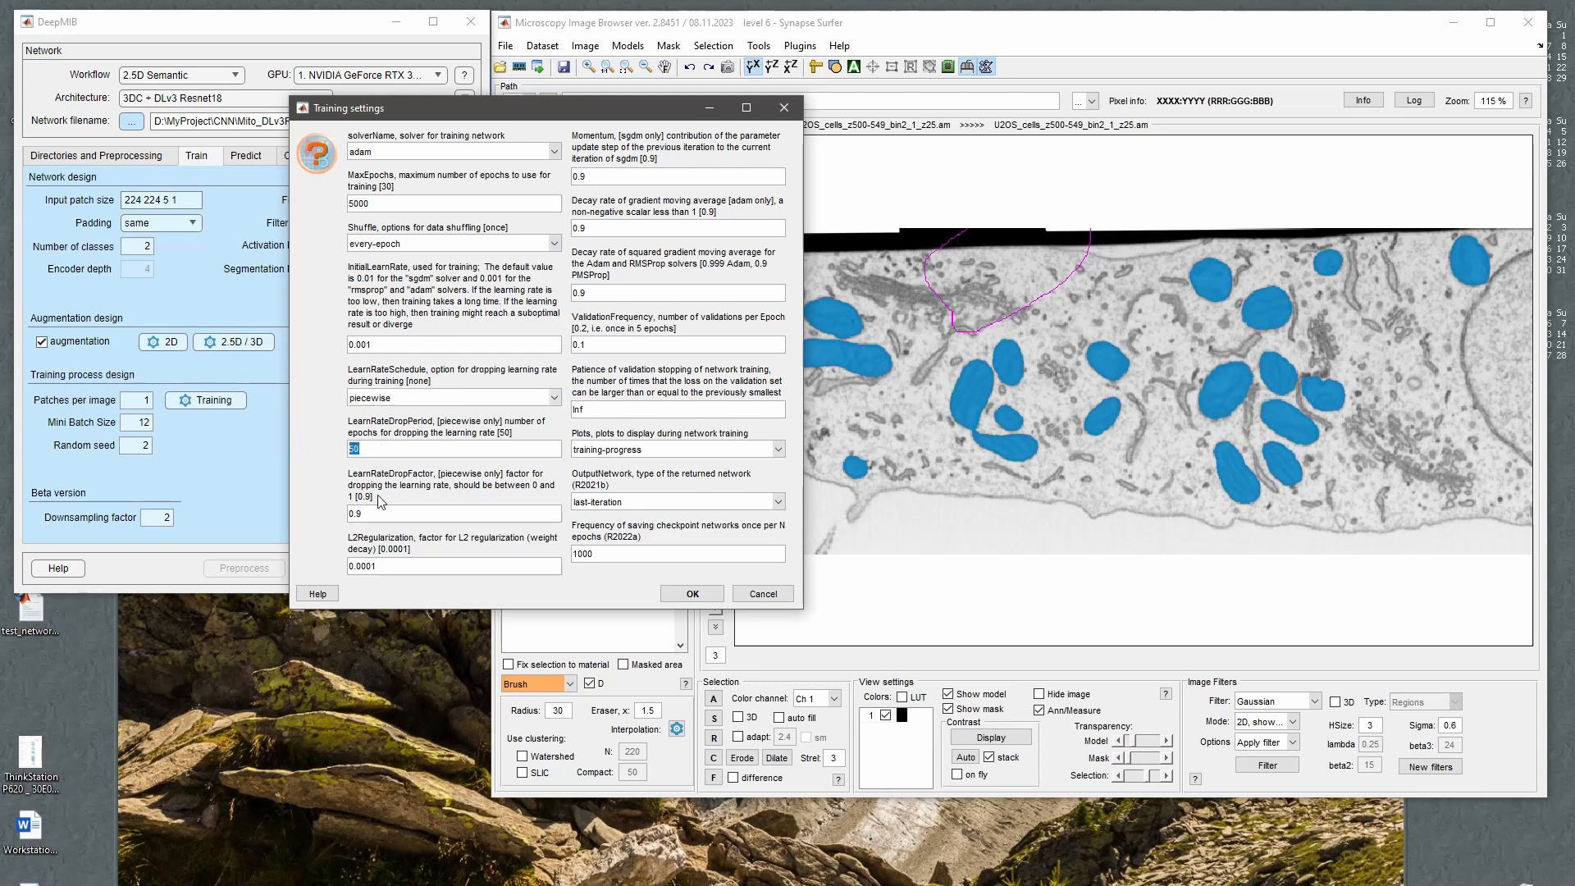
text(10)
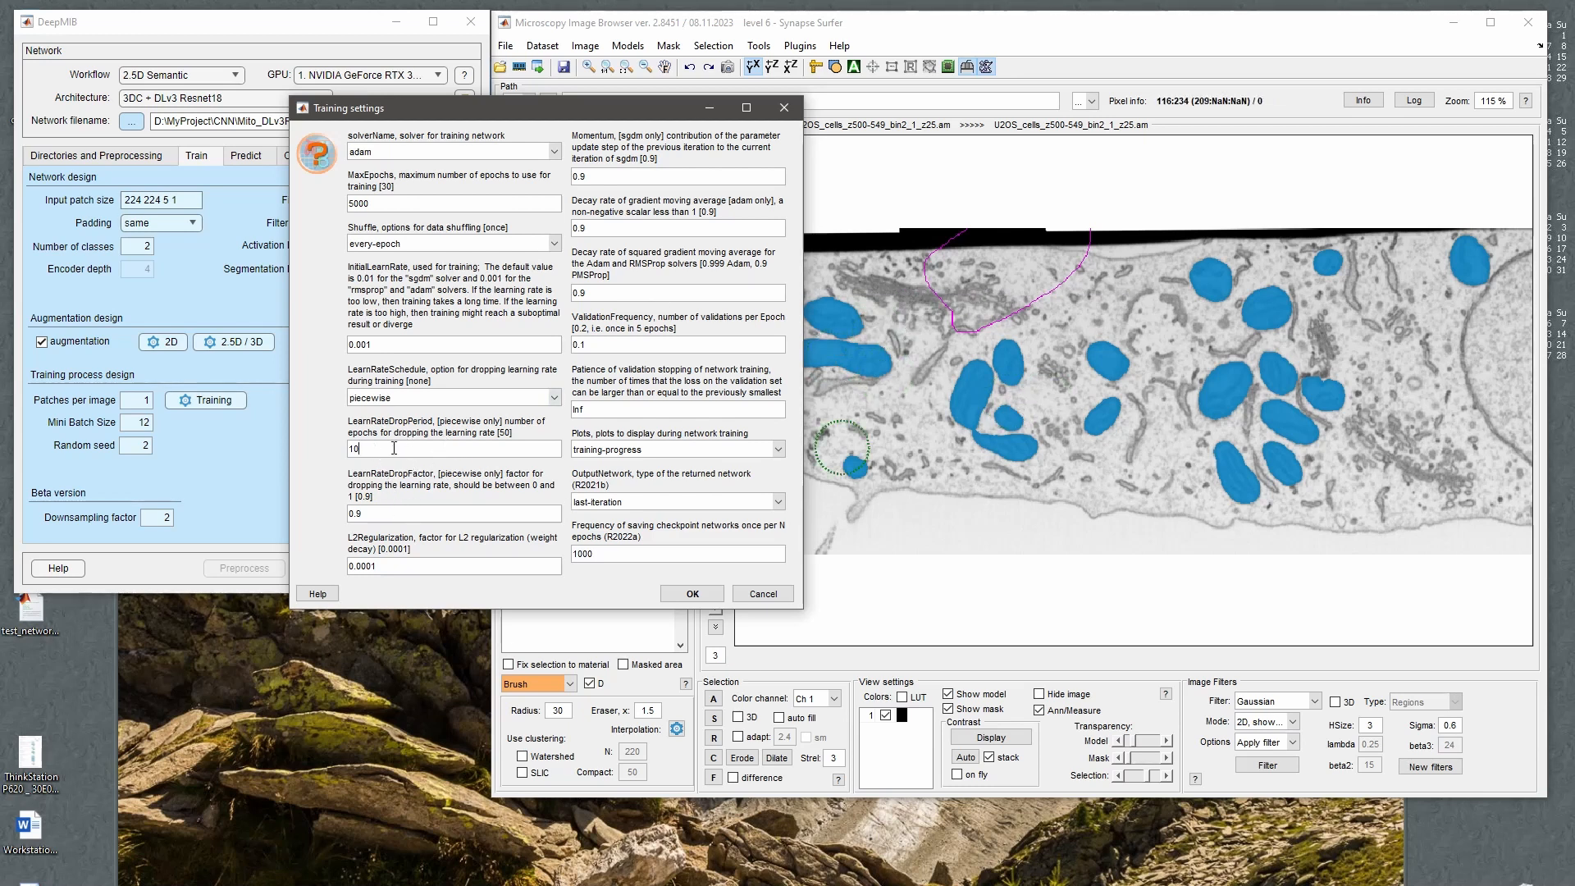
double_click(358, 449)
click(386, 519)
drag(367, 512, 336, 519)
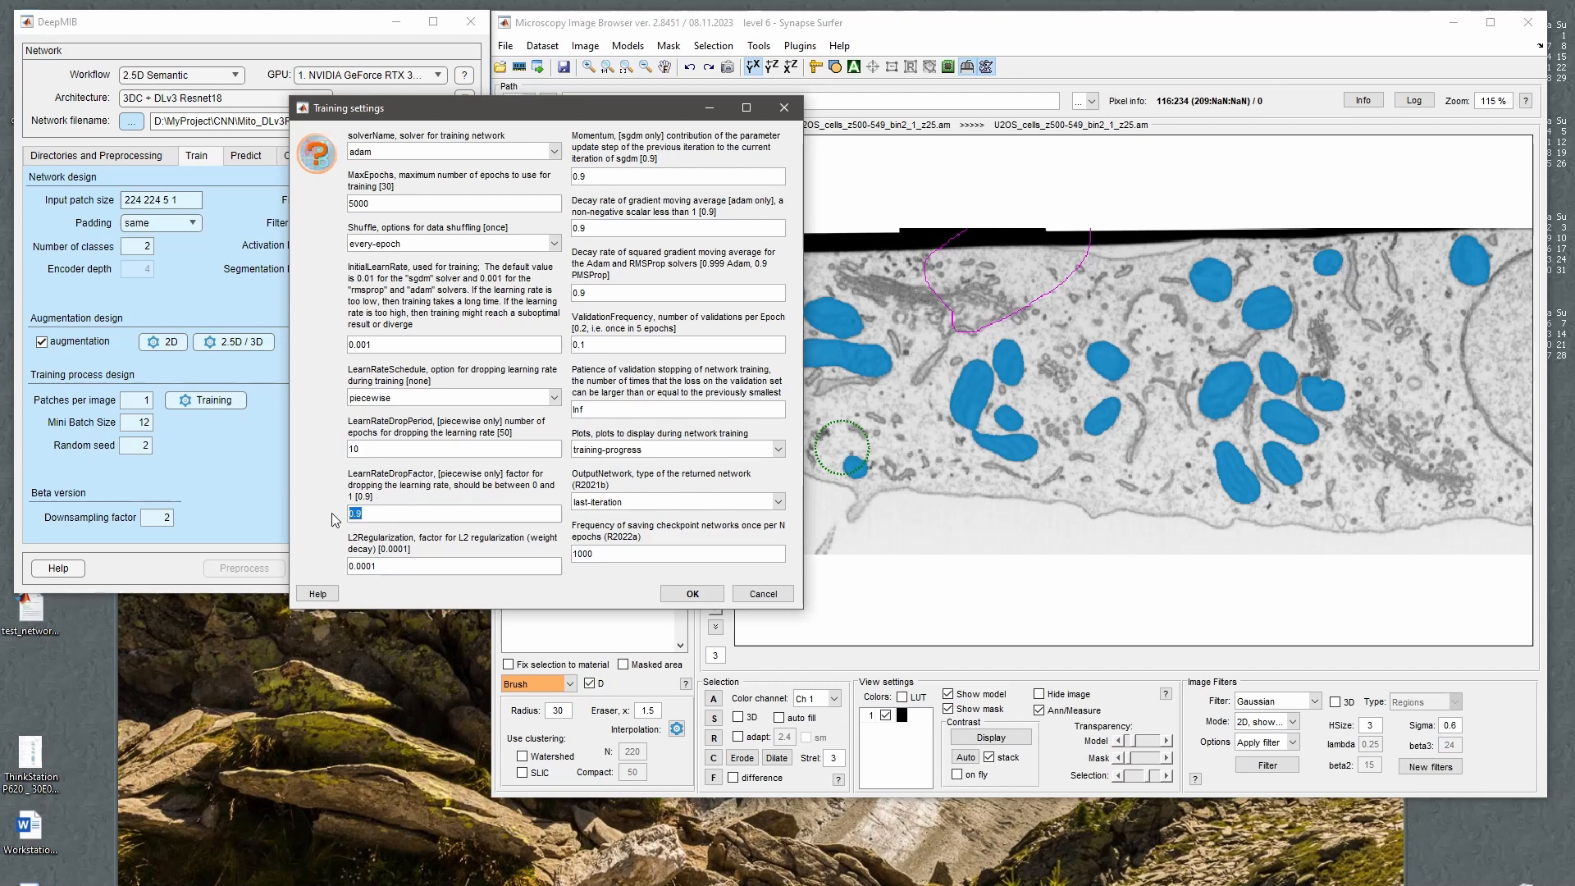
double_click(370, 449)
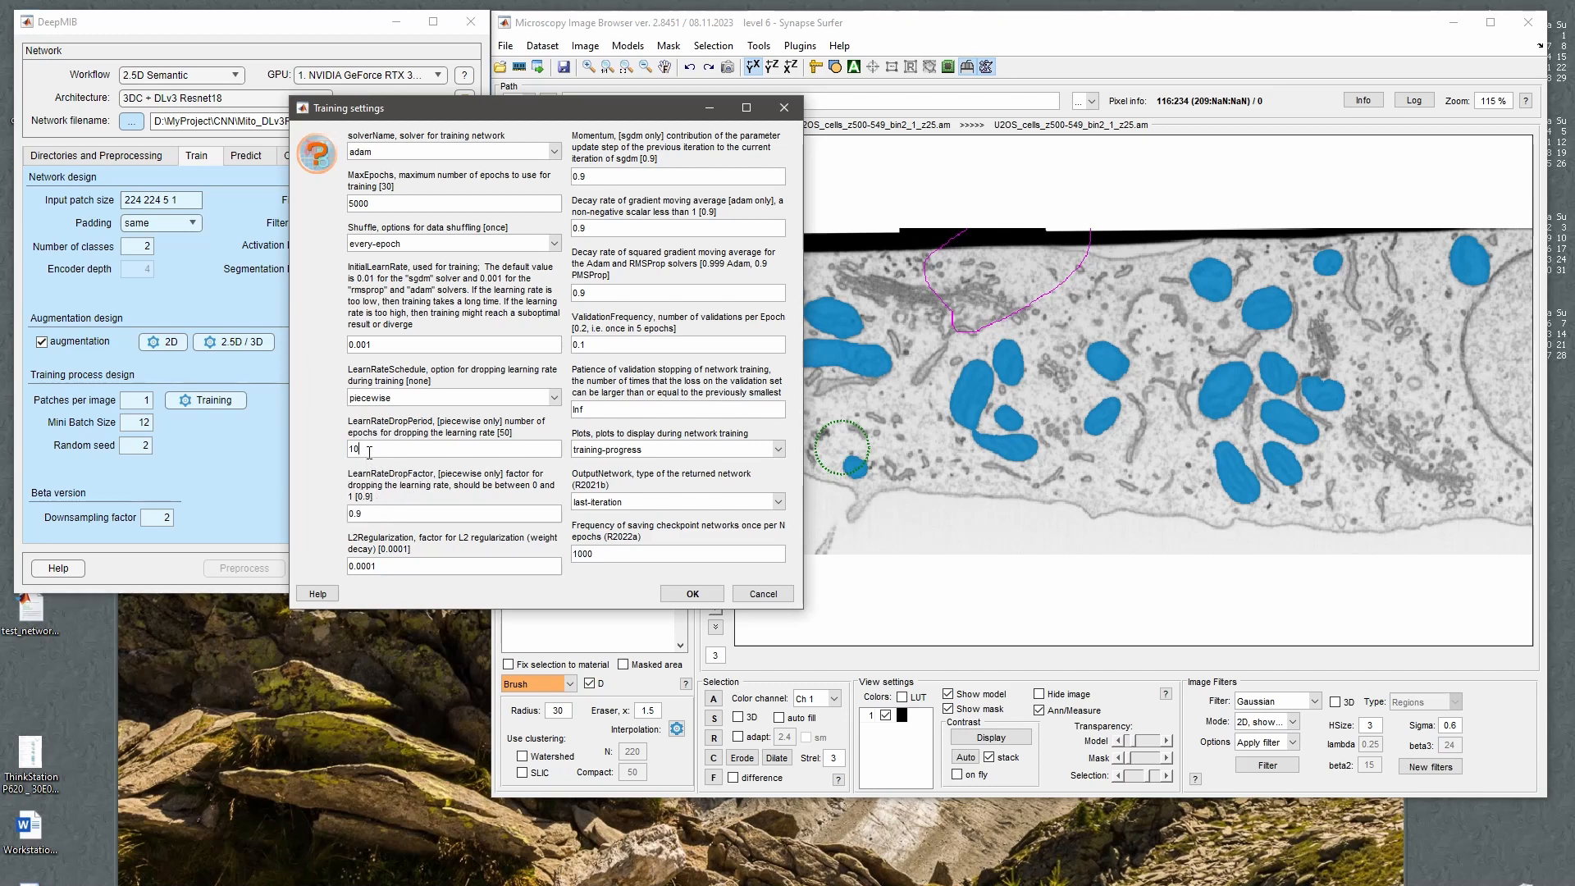
Review the initial learning rate, the learning rate drop period and the drop factor in the training settings.
double_click(380, 345)
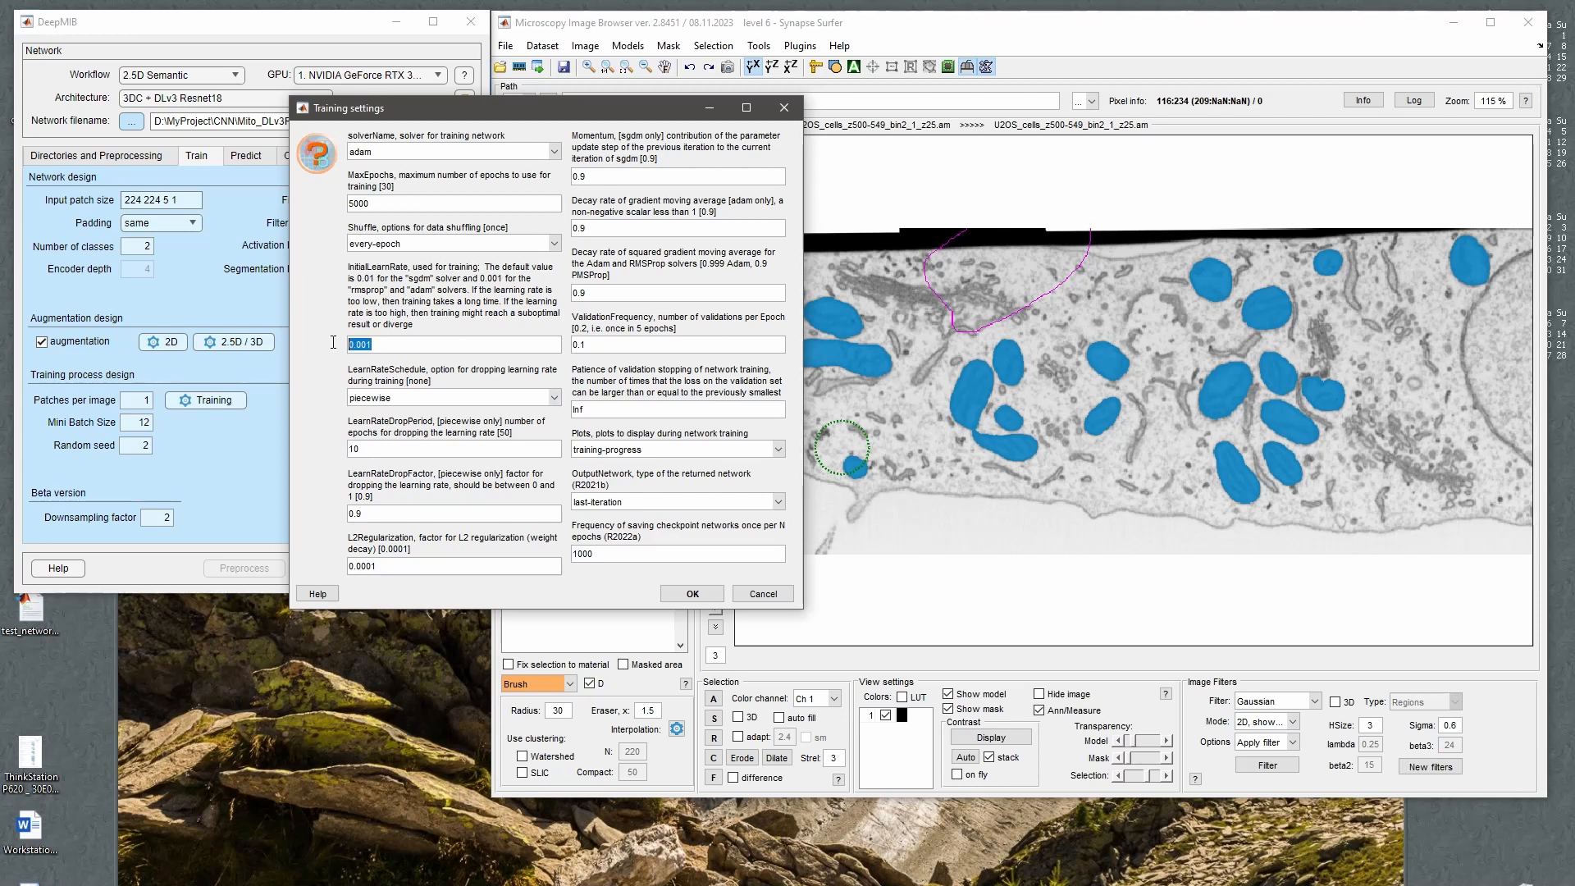
click(382, 511)
drag(369, 449, 345, 451)
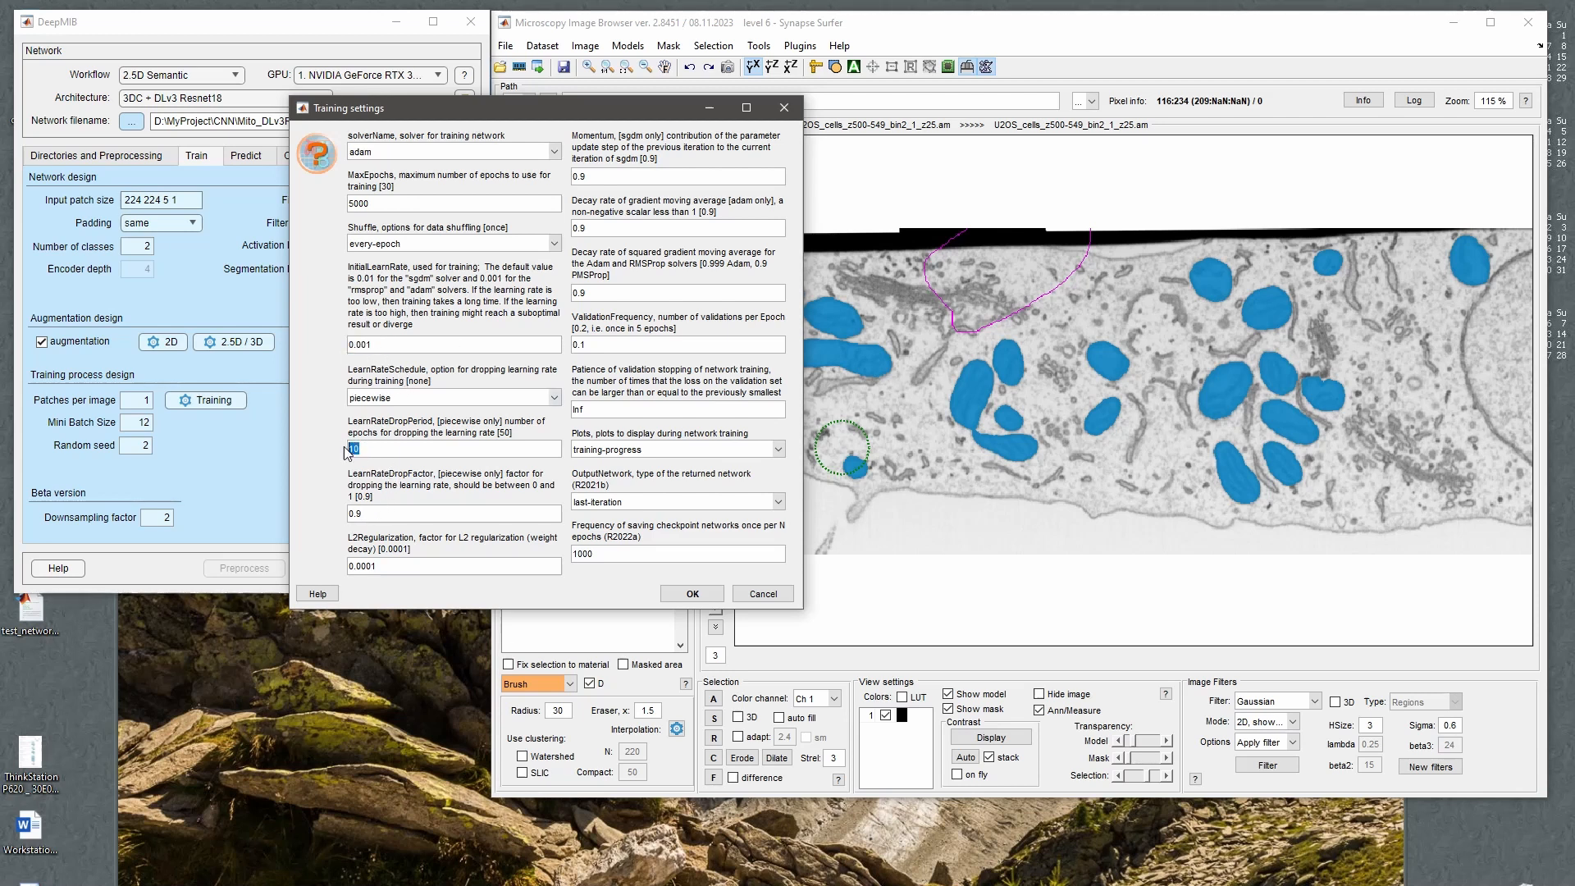
click(369, 513)
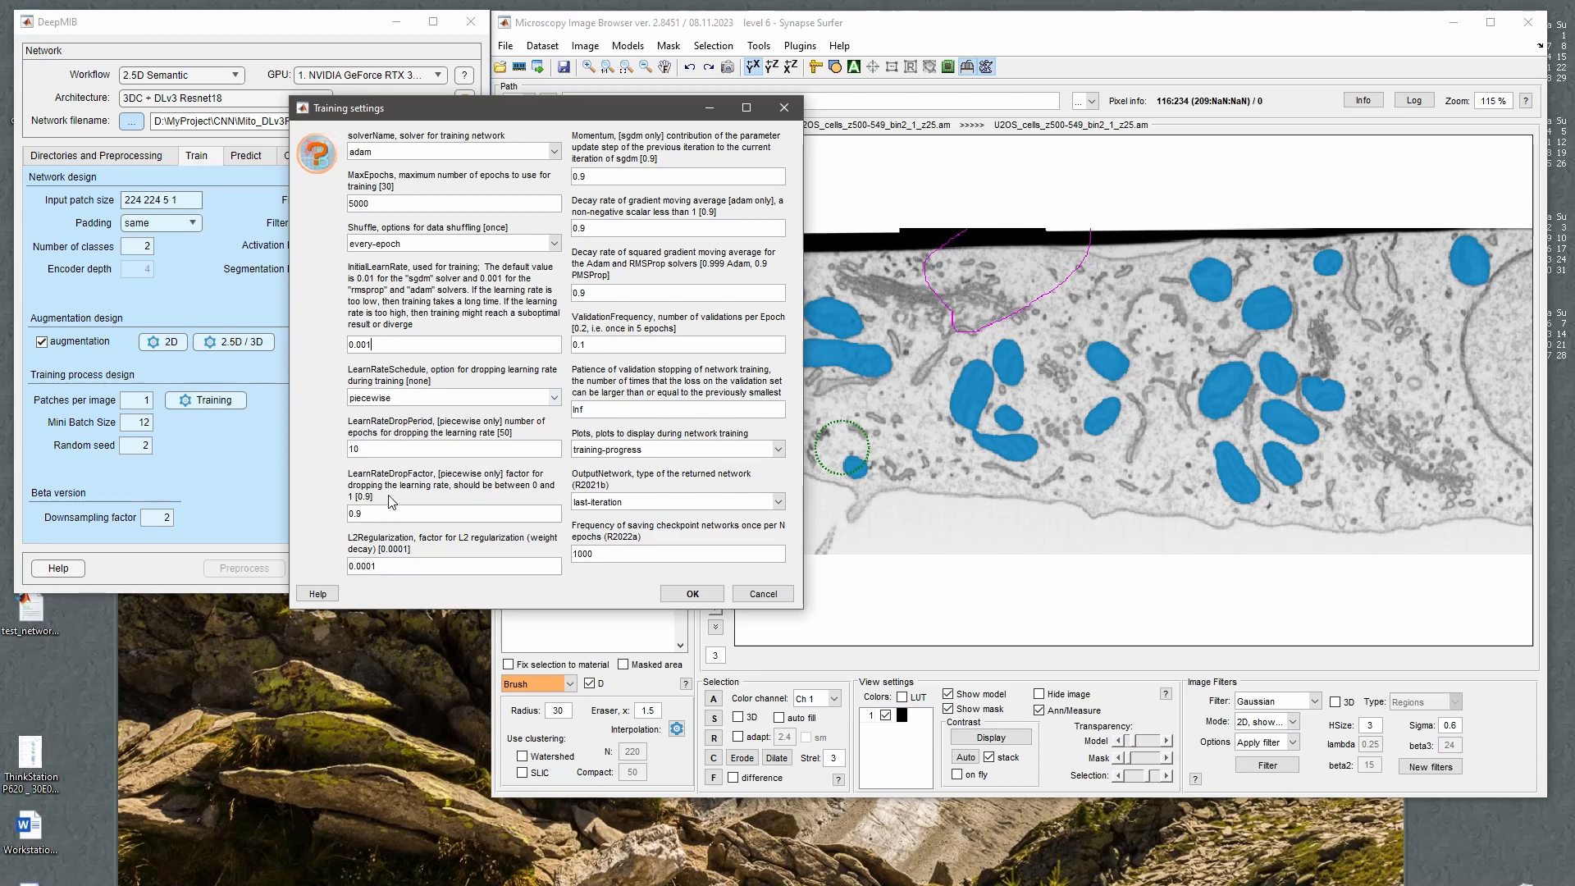
drag(390, 512, 330, 515)
Try 0.0001 as the initial learning rate, and restore it to 0.001.
drag(374, 344, 331, 348)
text(0.0001)
key(Left)
text(9)
key(BackSpace)
key(BackSpace)
text(1)
key(Tab)
Set the validation frequency to 0.5 validations per epoch.
drag(606, 343, 572, 340)
click(599, 345)
double_click(599, 345)
text(0.)
click(613, 409)
Set the type of the returned network to best-validation-loss, and accept the training settings.
click(606, 508)
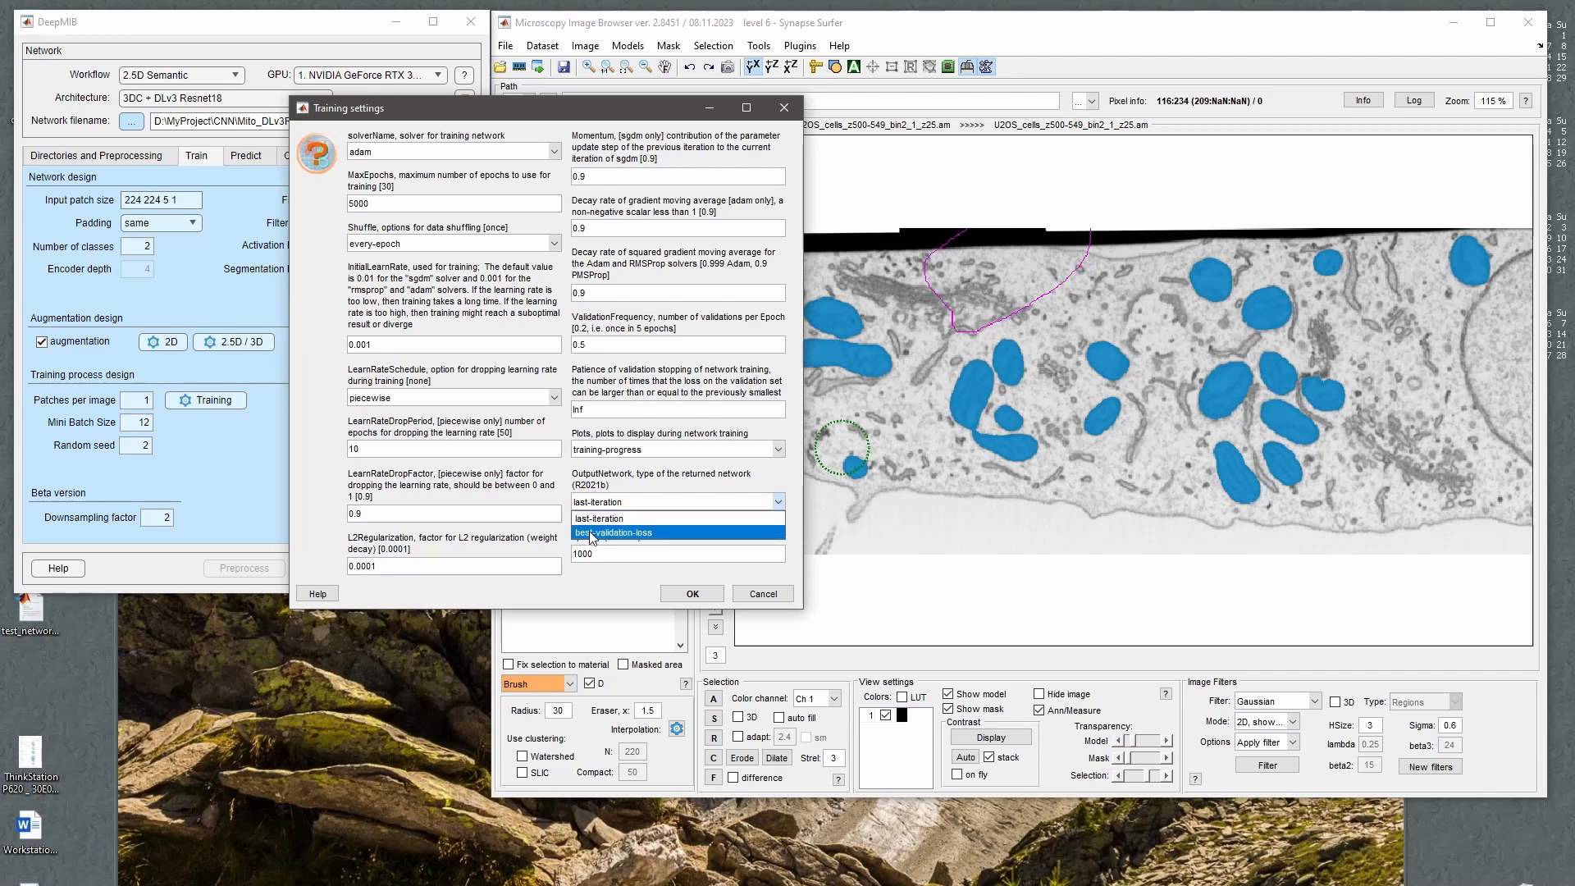
click(594, 343)
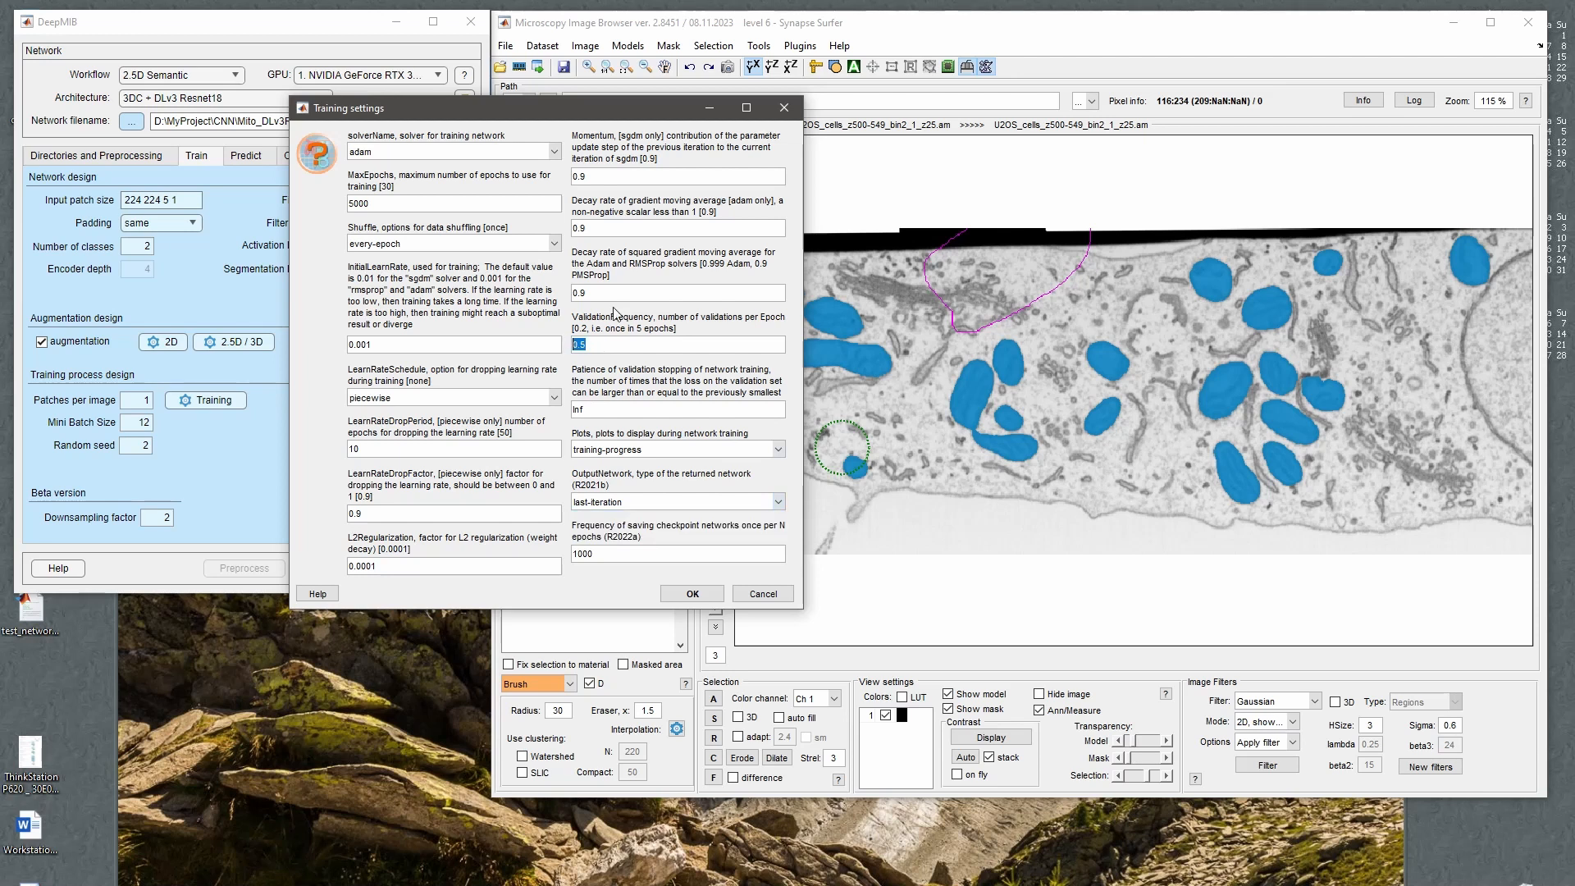
click(611, 501)
click(613, 532)
click(671, 589)
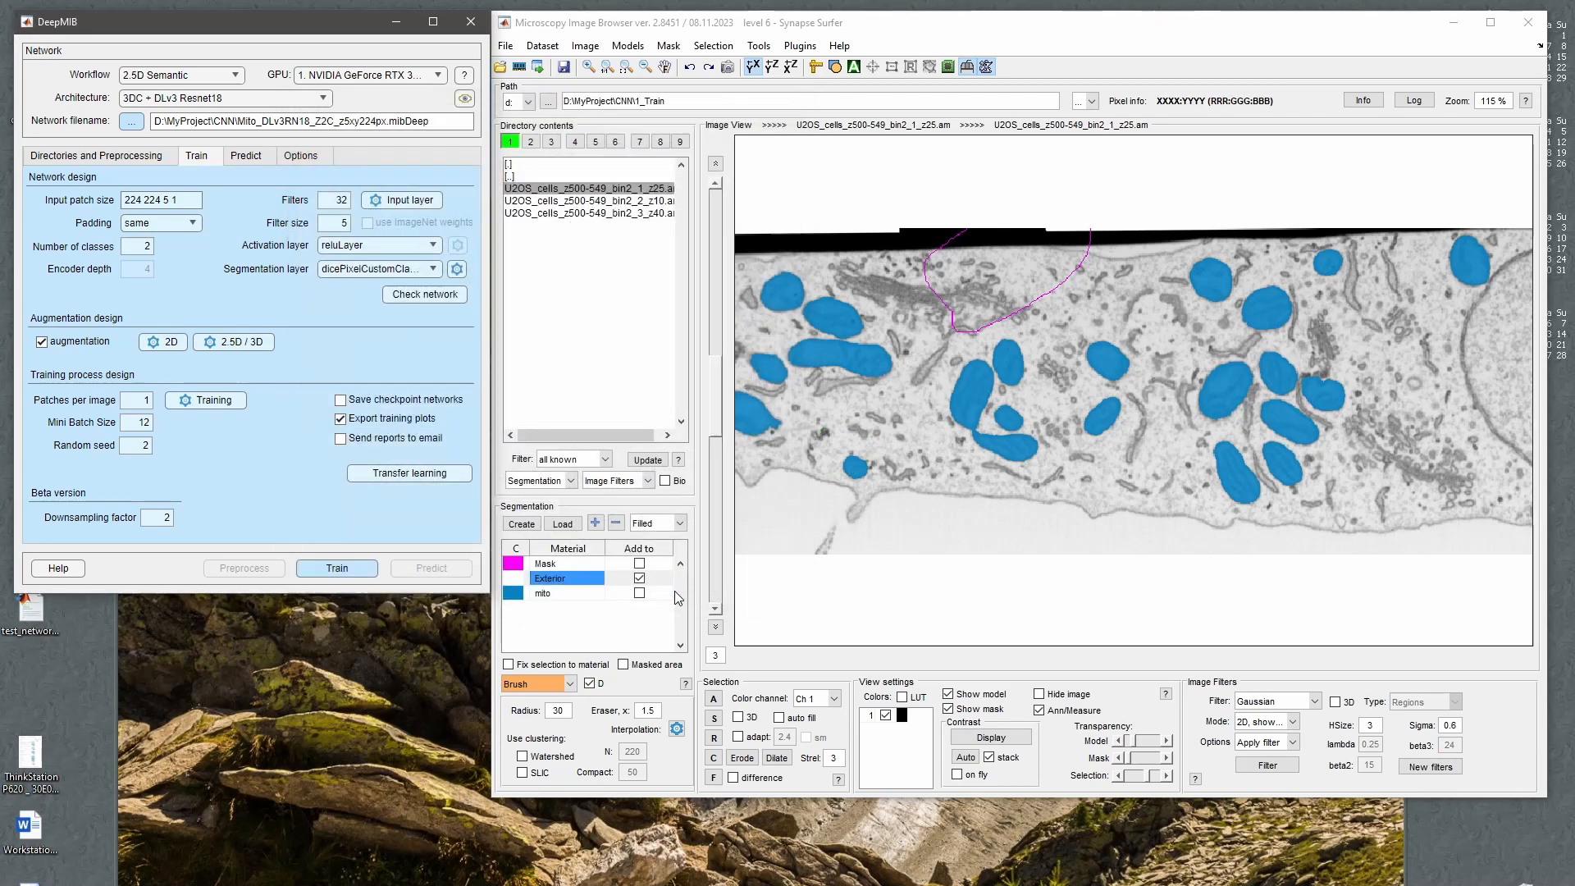
Set the validation fraction to 0.33 and try to split the files for training and validation, deleting the existing subfolders of 1_Train.
click(96, 155)
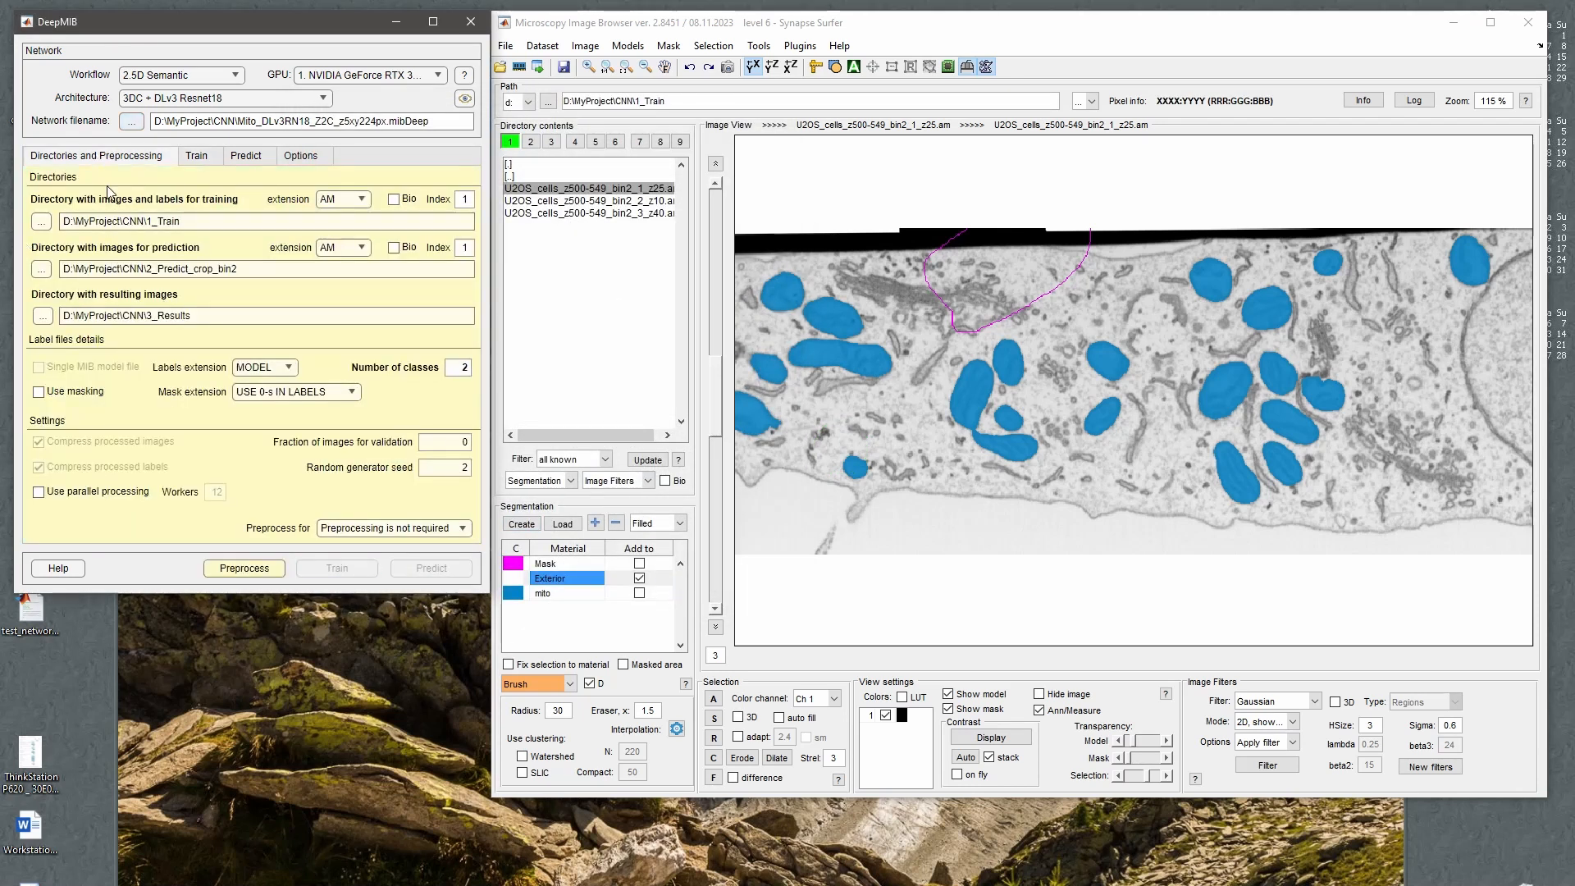
click(338, 529)
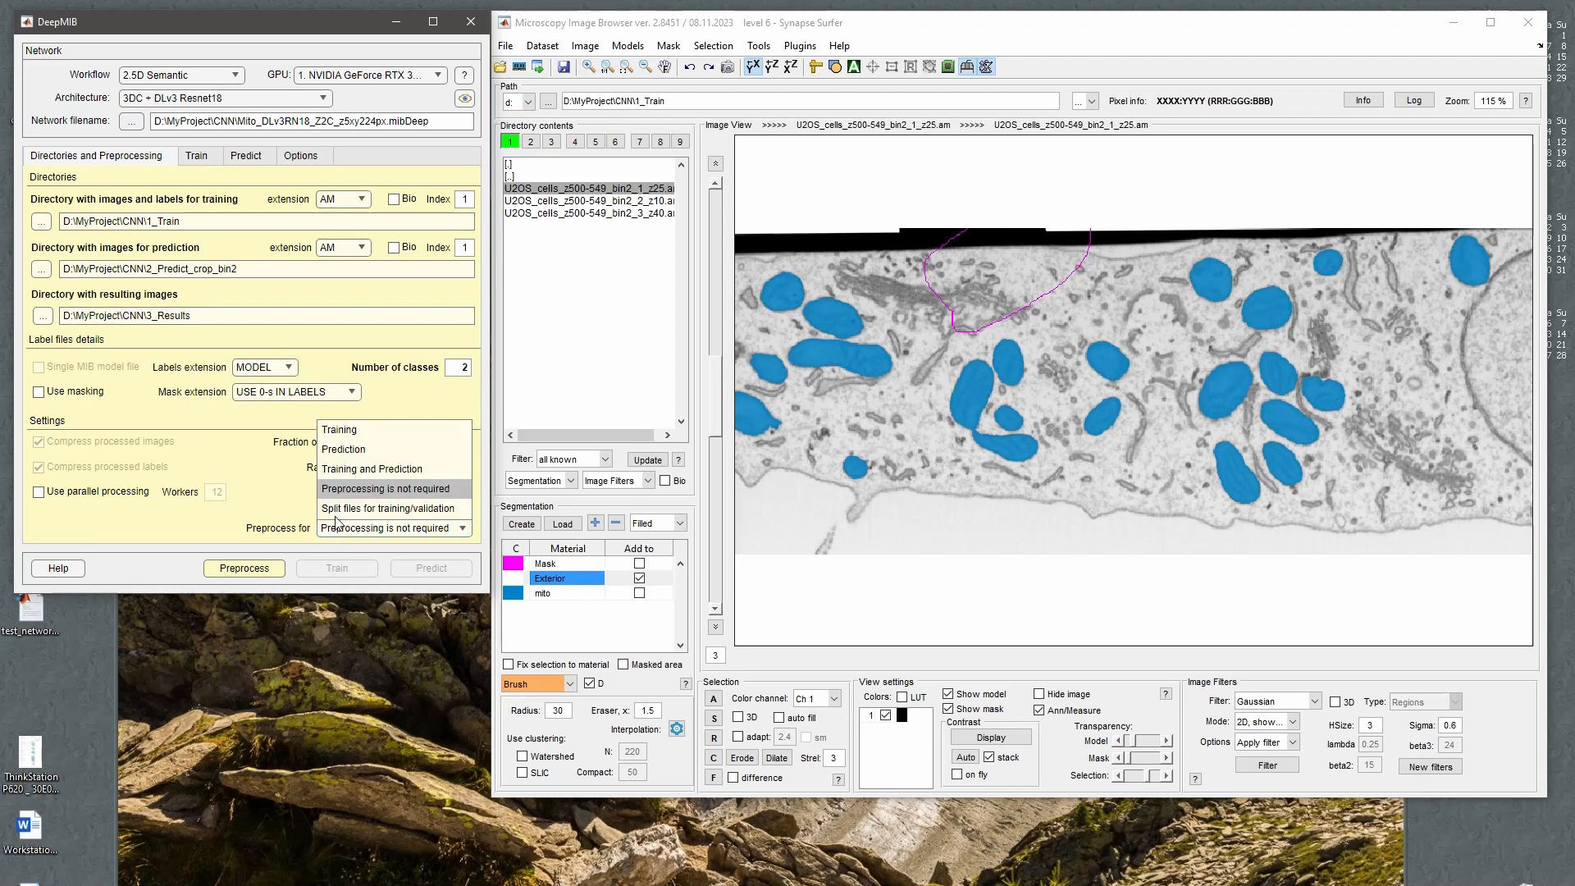
click(338, 508)
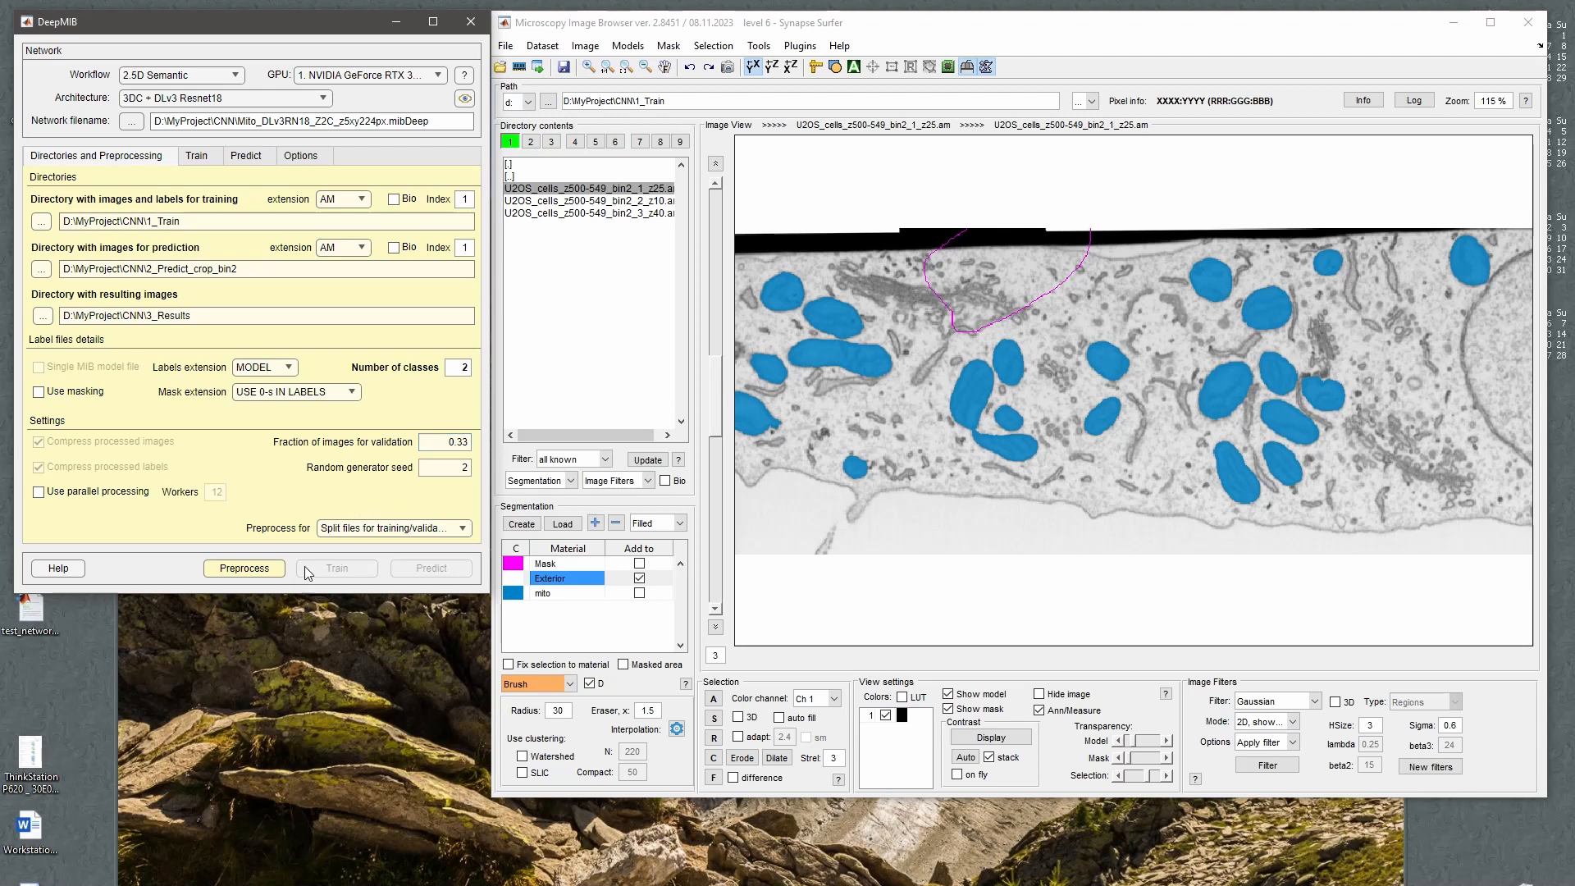
click(244, 568)
click(233, 406)
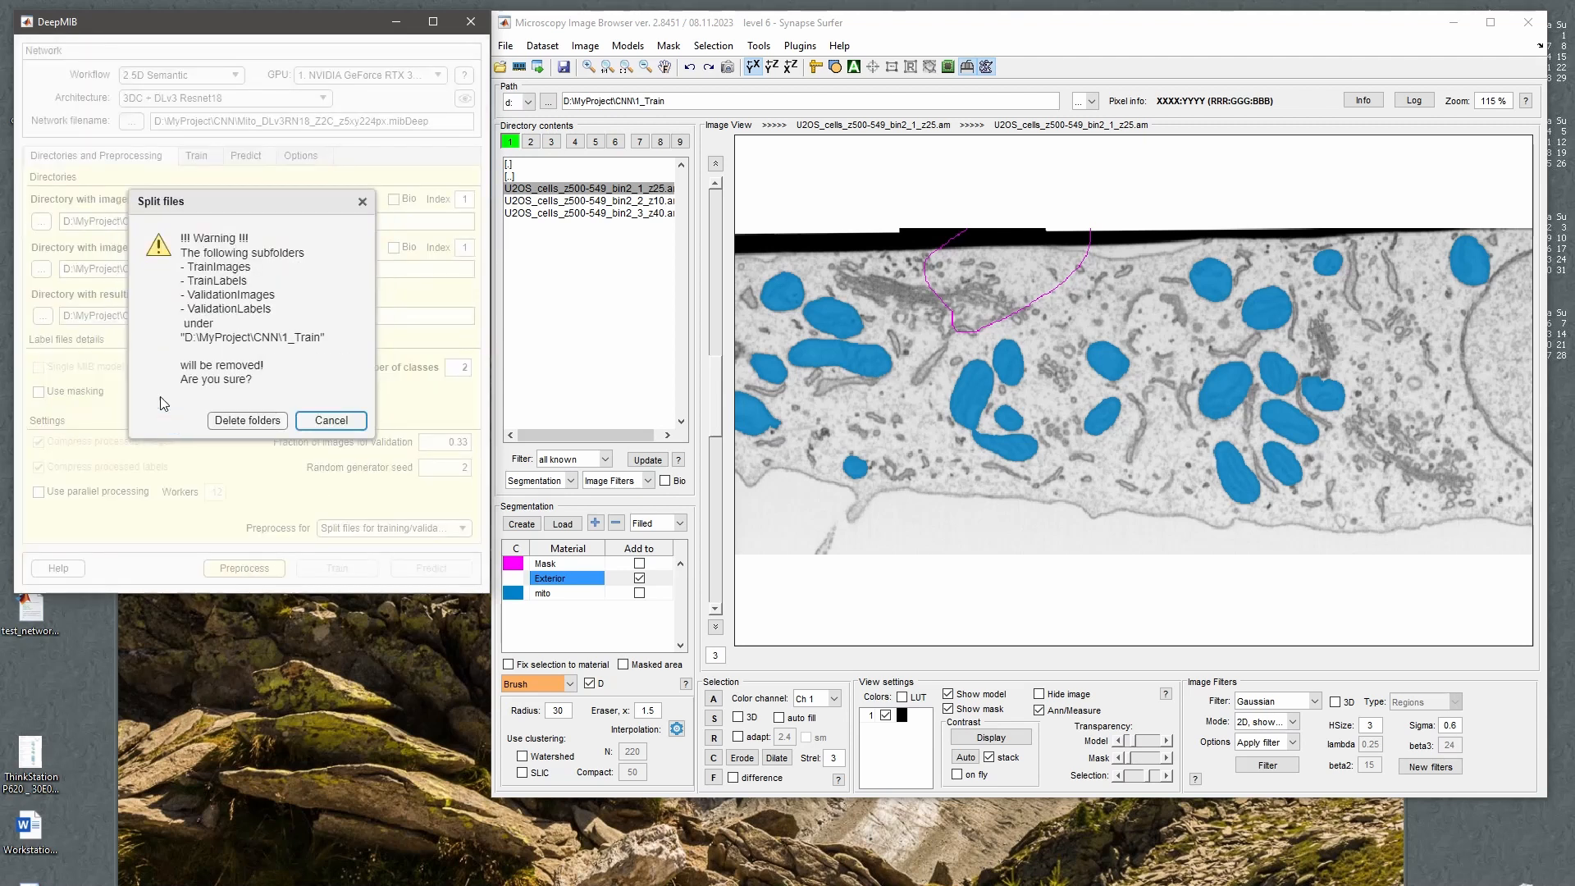
click(249, 425)
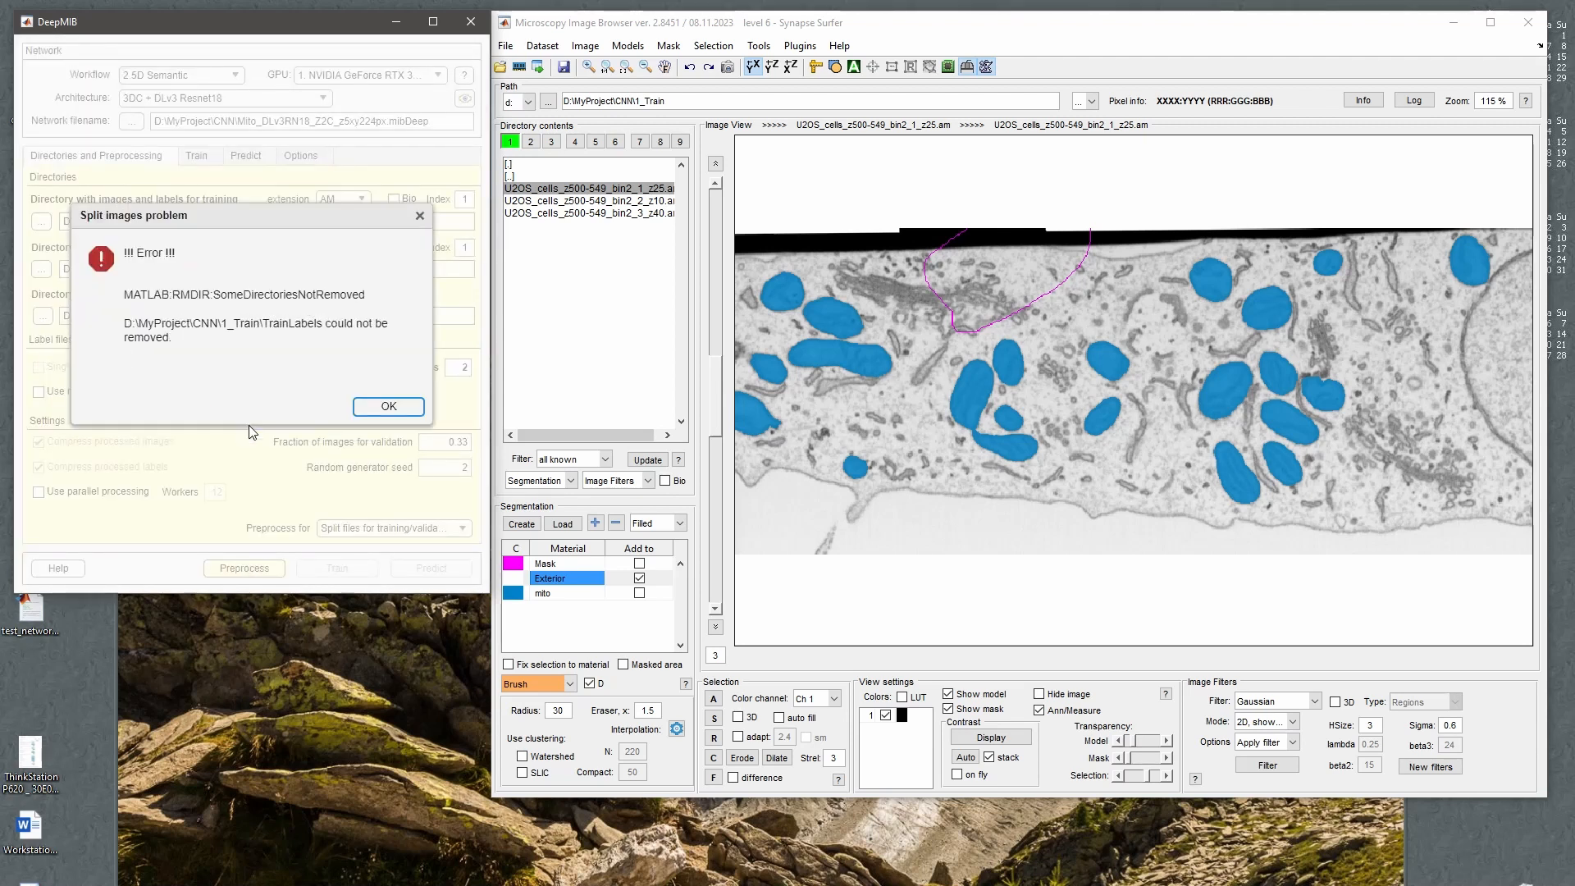
click(389, 406)
Switch to Total Commander, leave the TrainLabels folder for its parent 1_Train, and check the subfolders there.
key(alt+Tab)
key(Return)
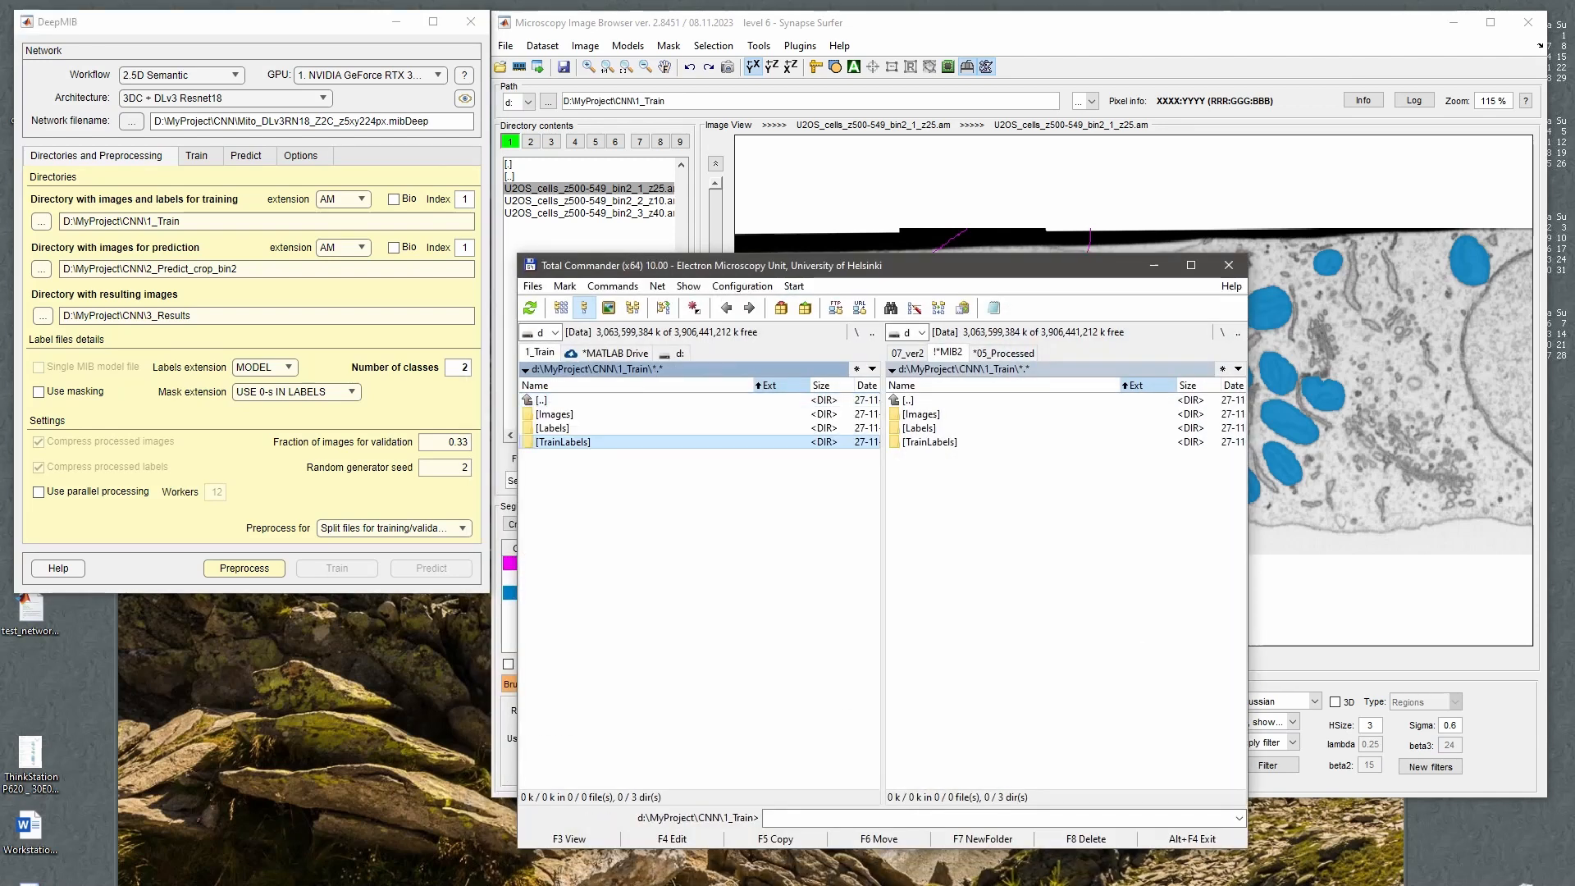
key(Up)
key(Up)
key(Up)
key(Return)
key(Return)
key(Down)
key(Down)
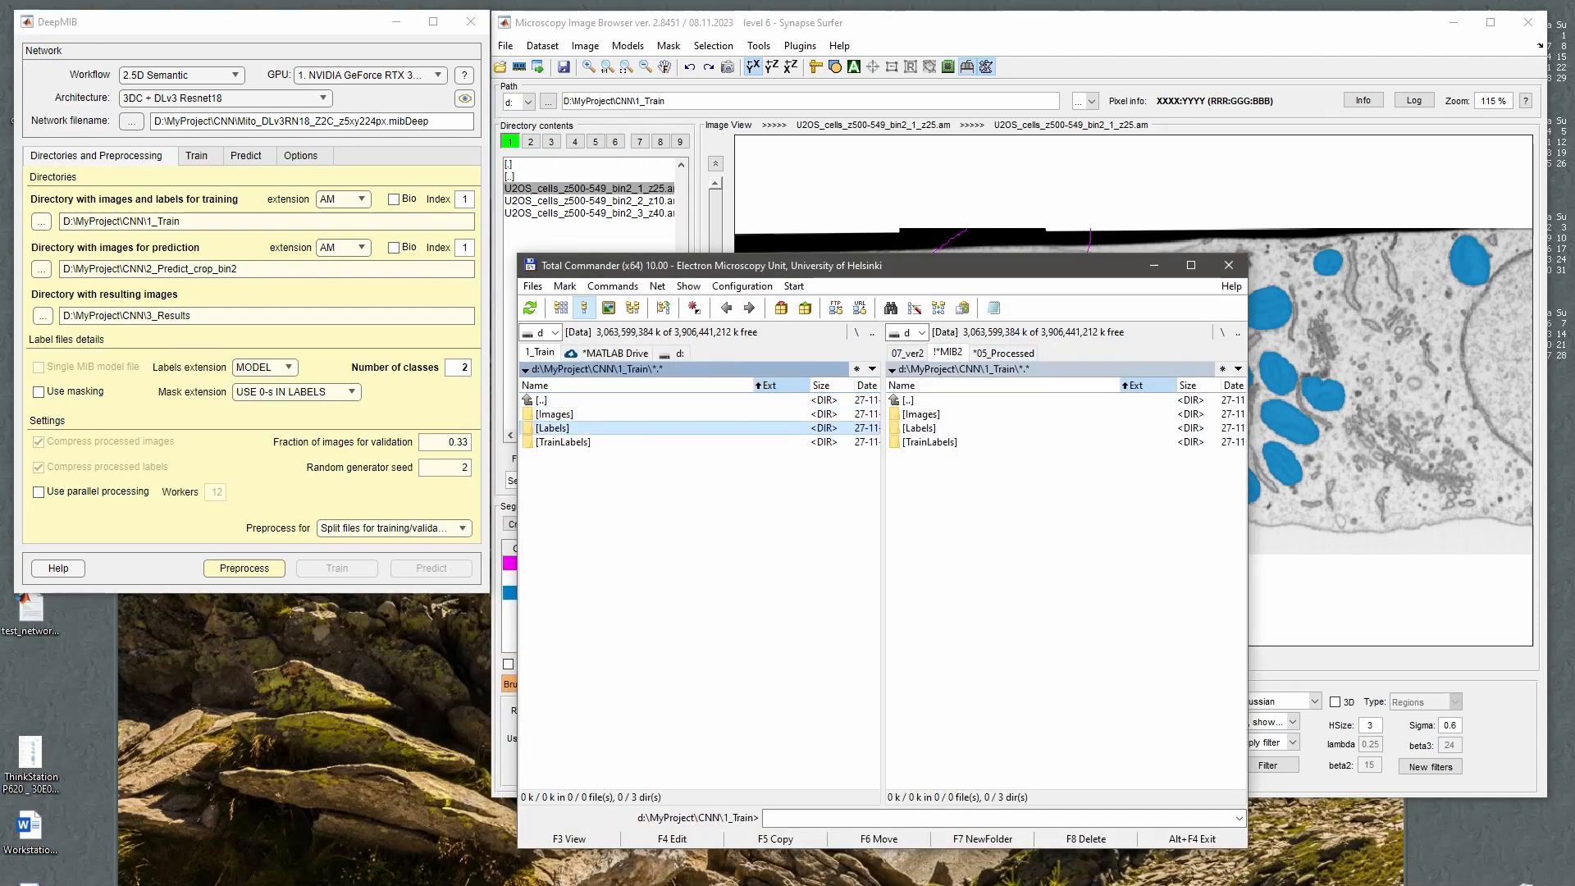
key(Return)
key(Return)
Repeat the training/validation file split, and check the TrainImages and ValidationImages folders in Total Commander.
click(243, 567)
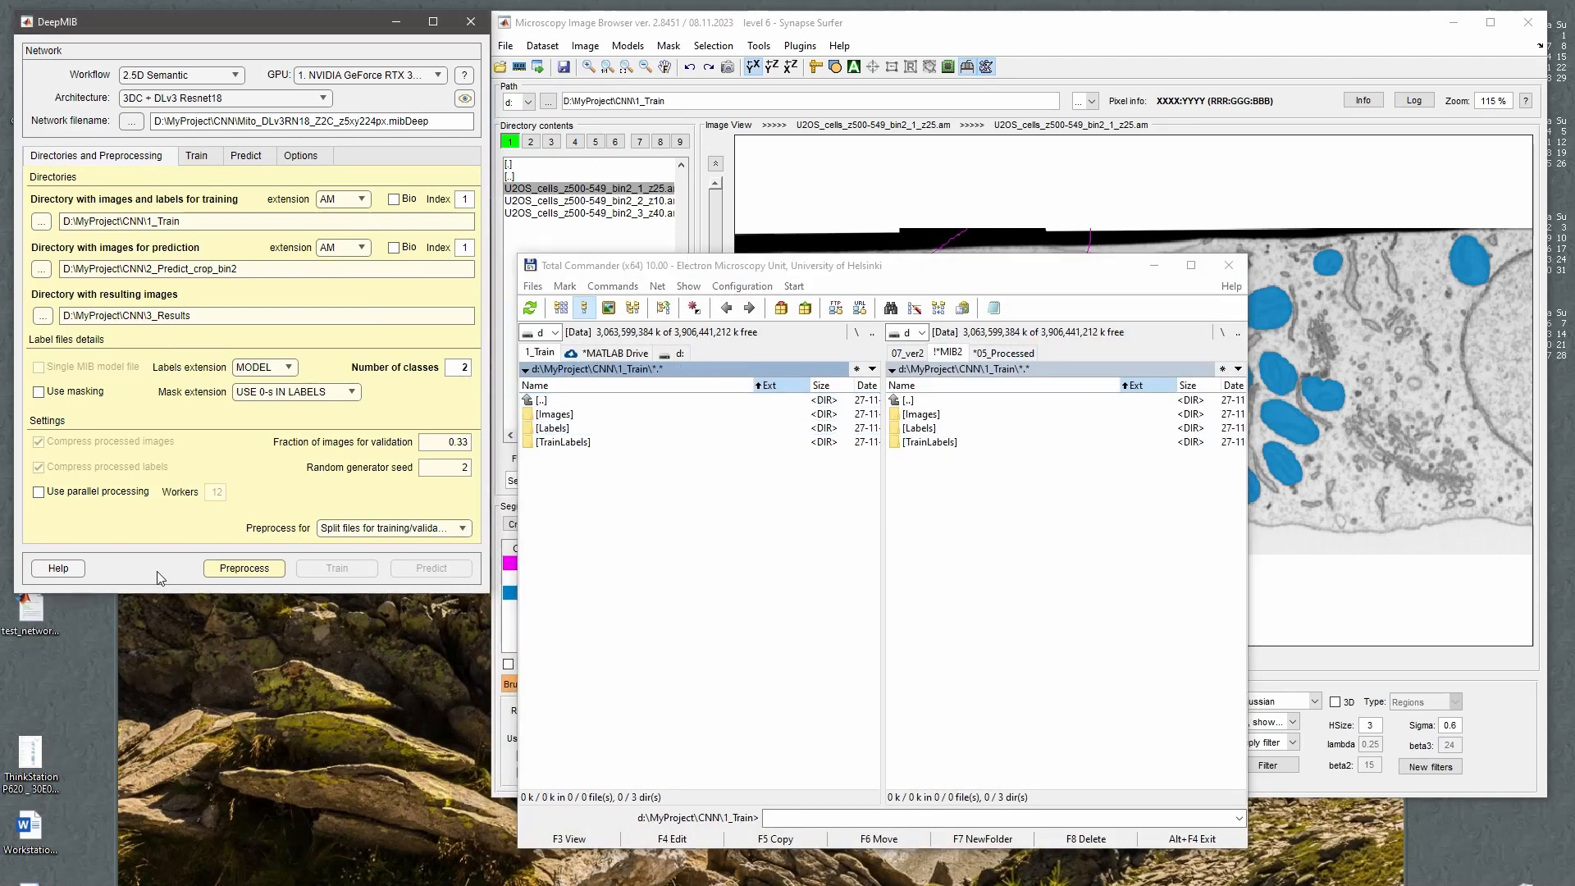
click(188, 407)
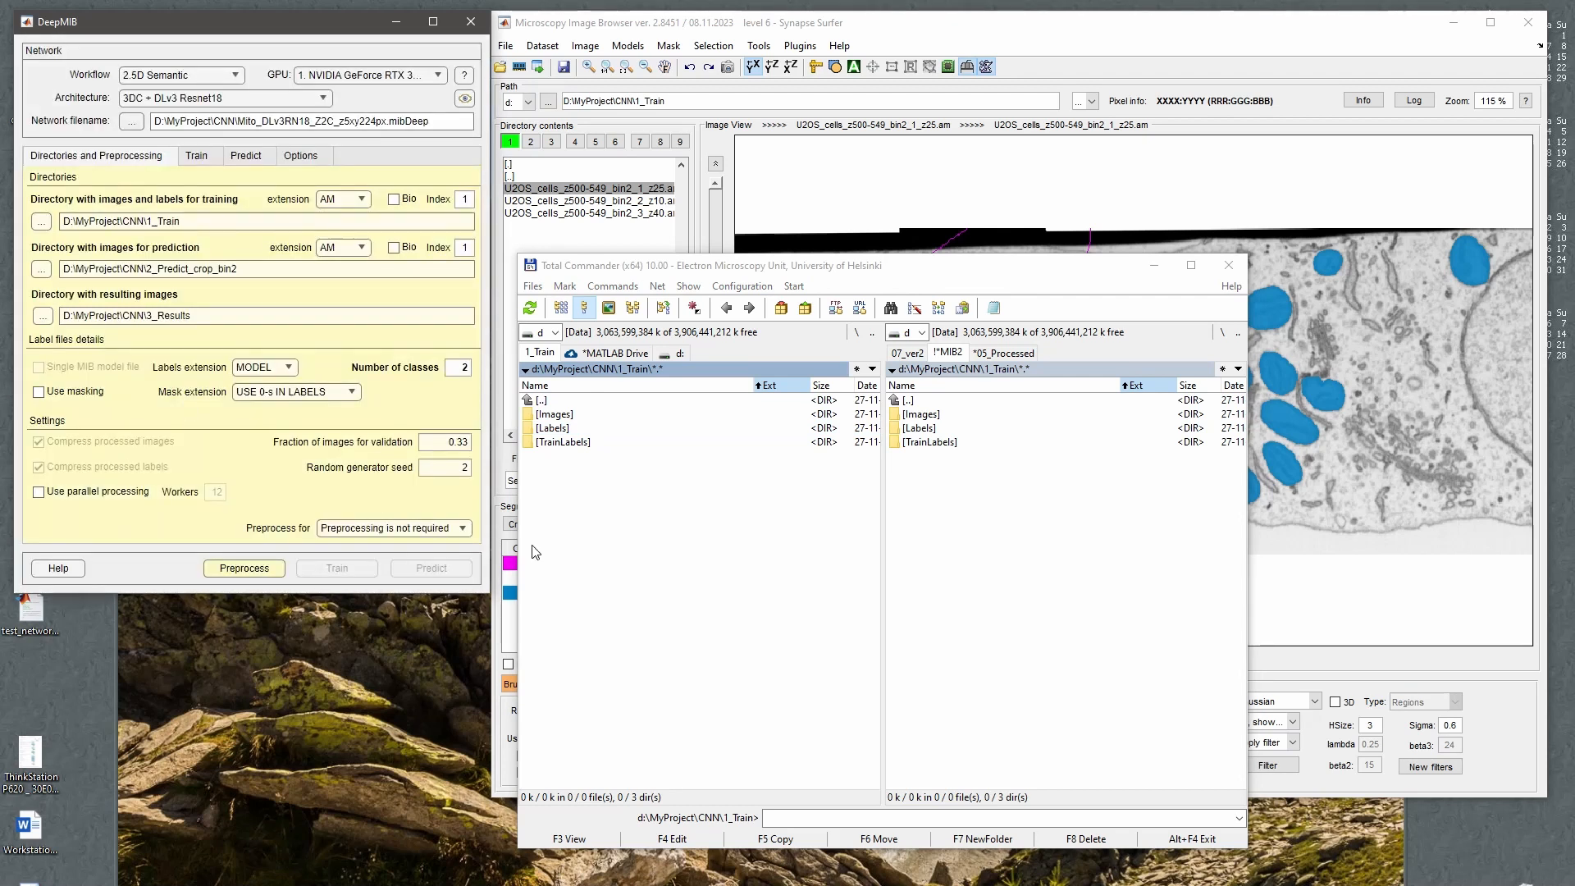
click(619, 549)
key(Down)
key(Return)
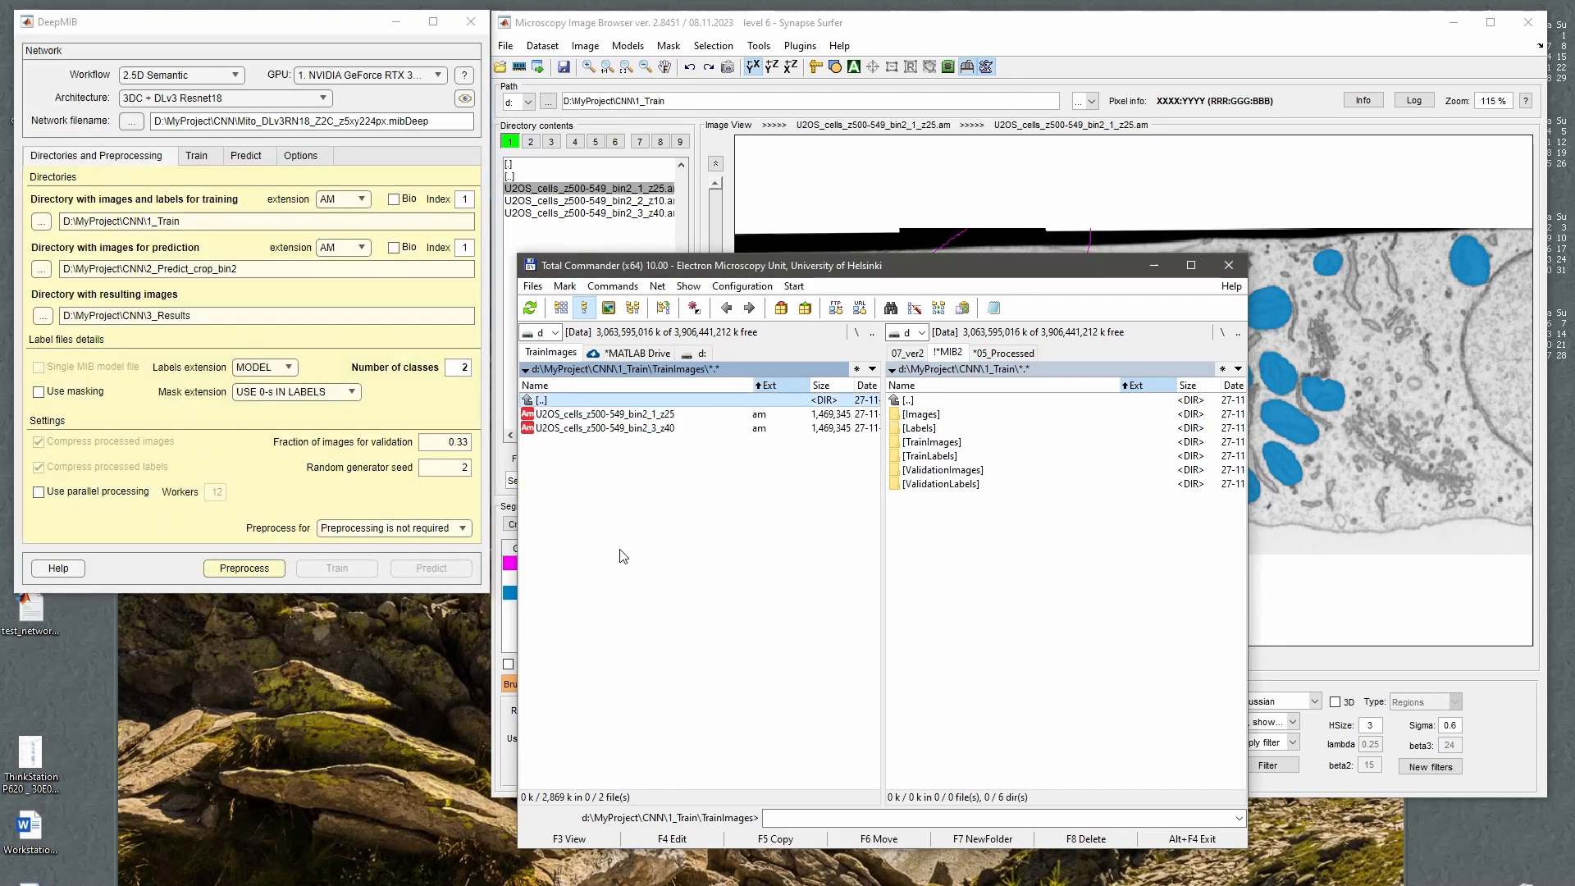
key(Return)
key(Down)
key(Down)
key(Return)
key(Return)
key(BackSpace)
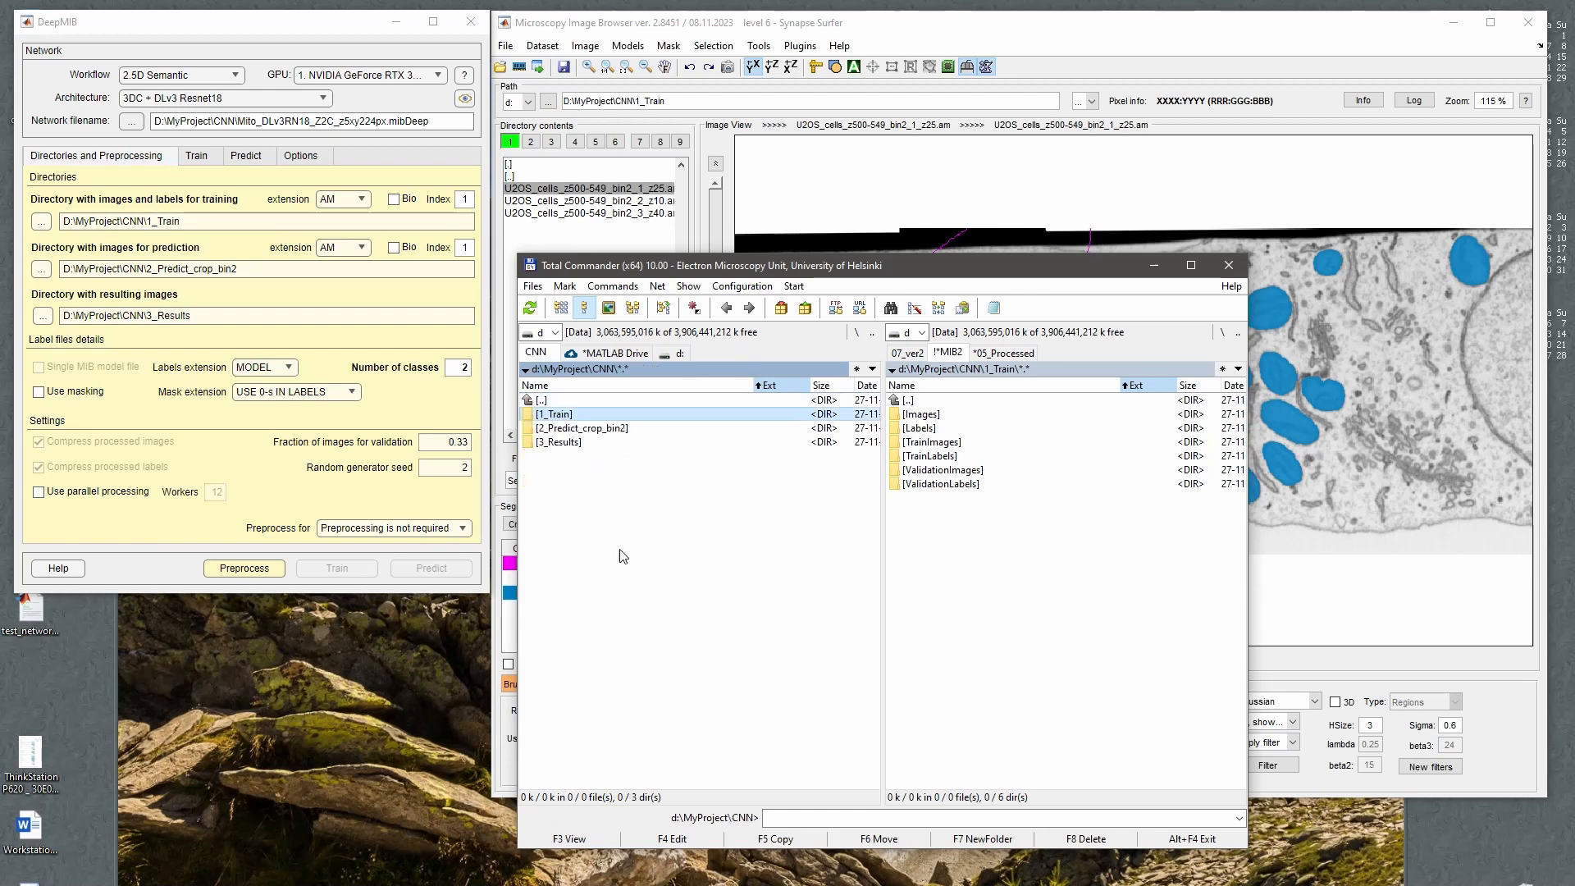
Return to DeepMIB's training options and enable saving of checkpoint networks once every 10 epochs.
click(175, 539)
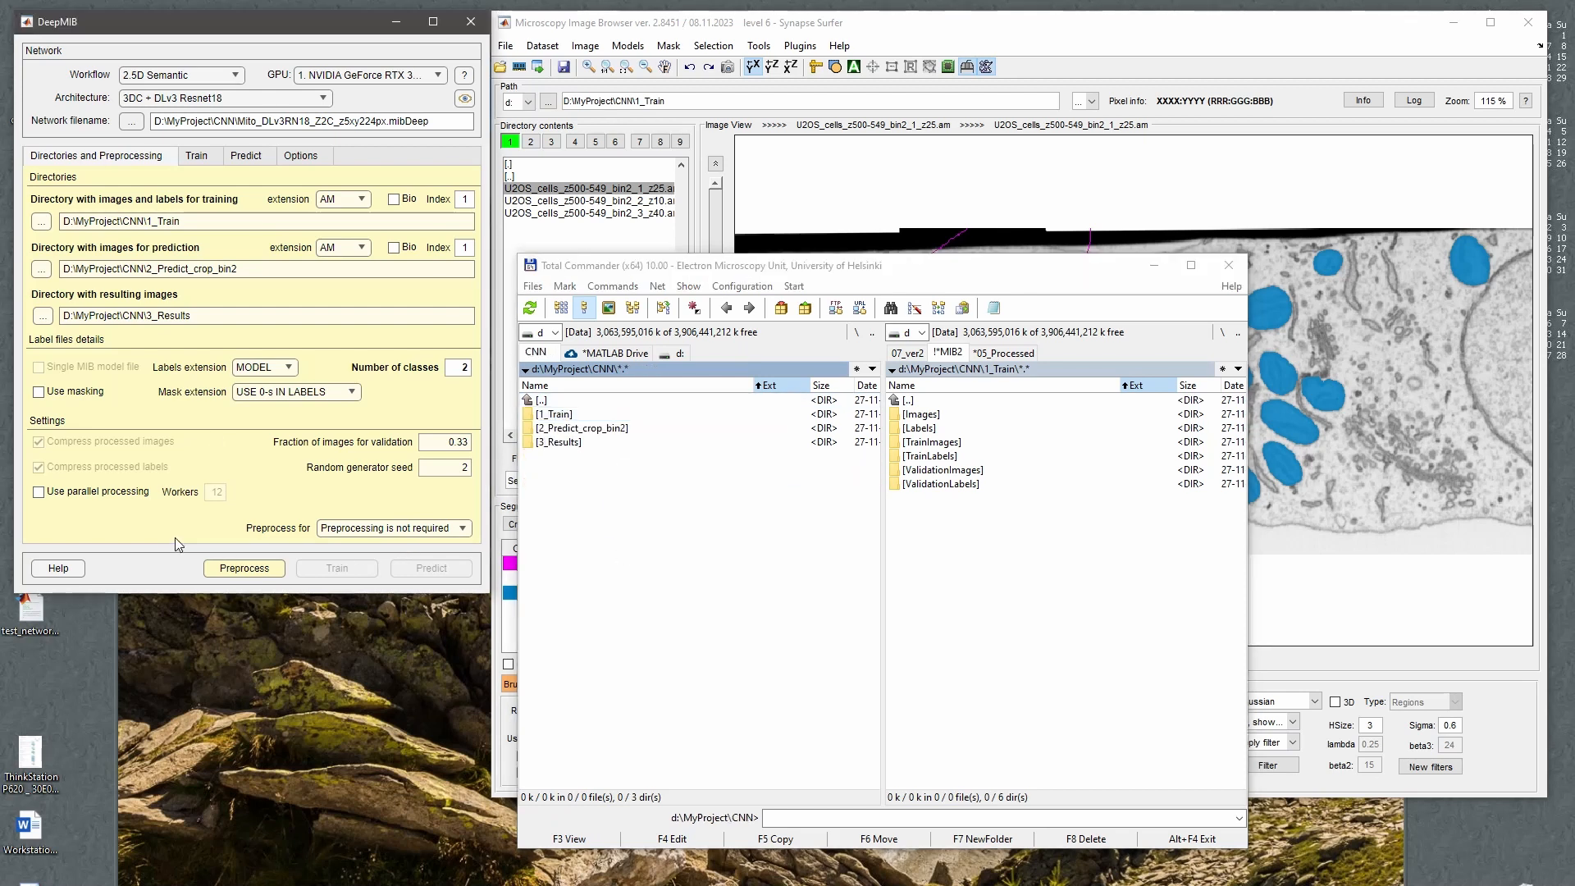
click(215, 158)
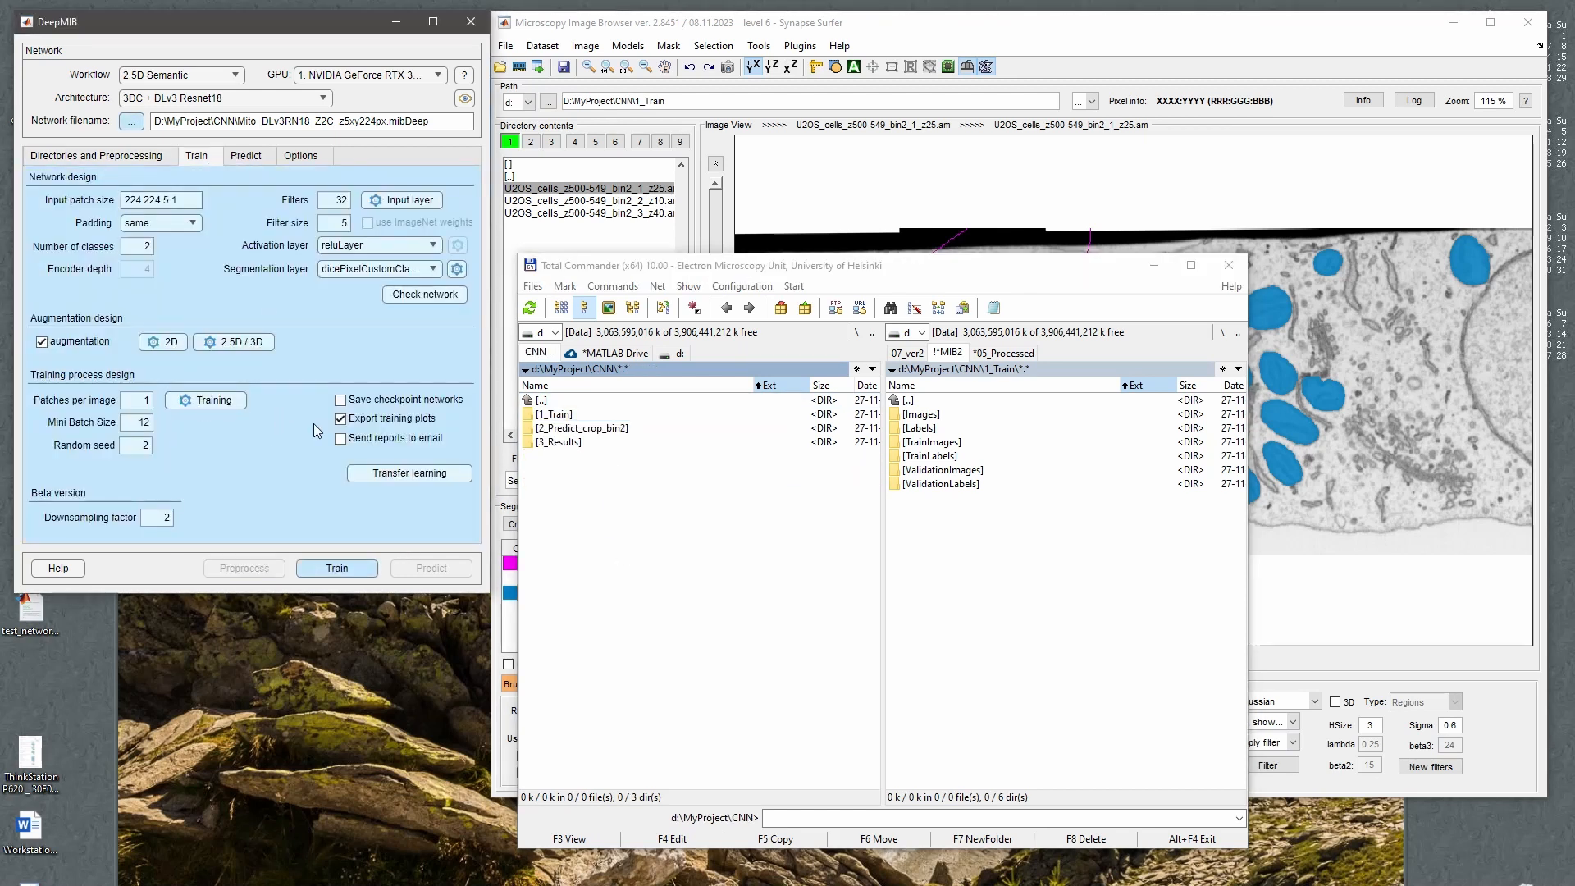
click(361, 400)
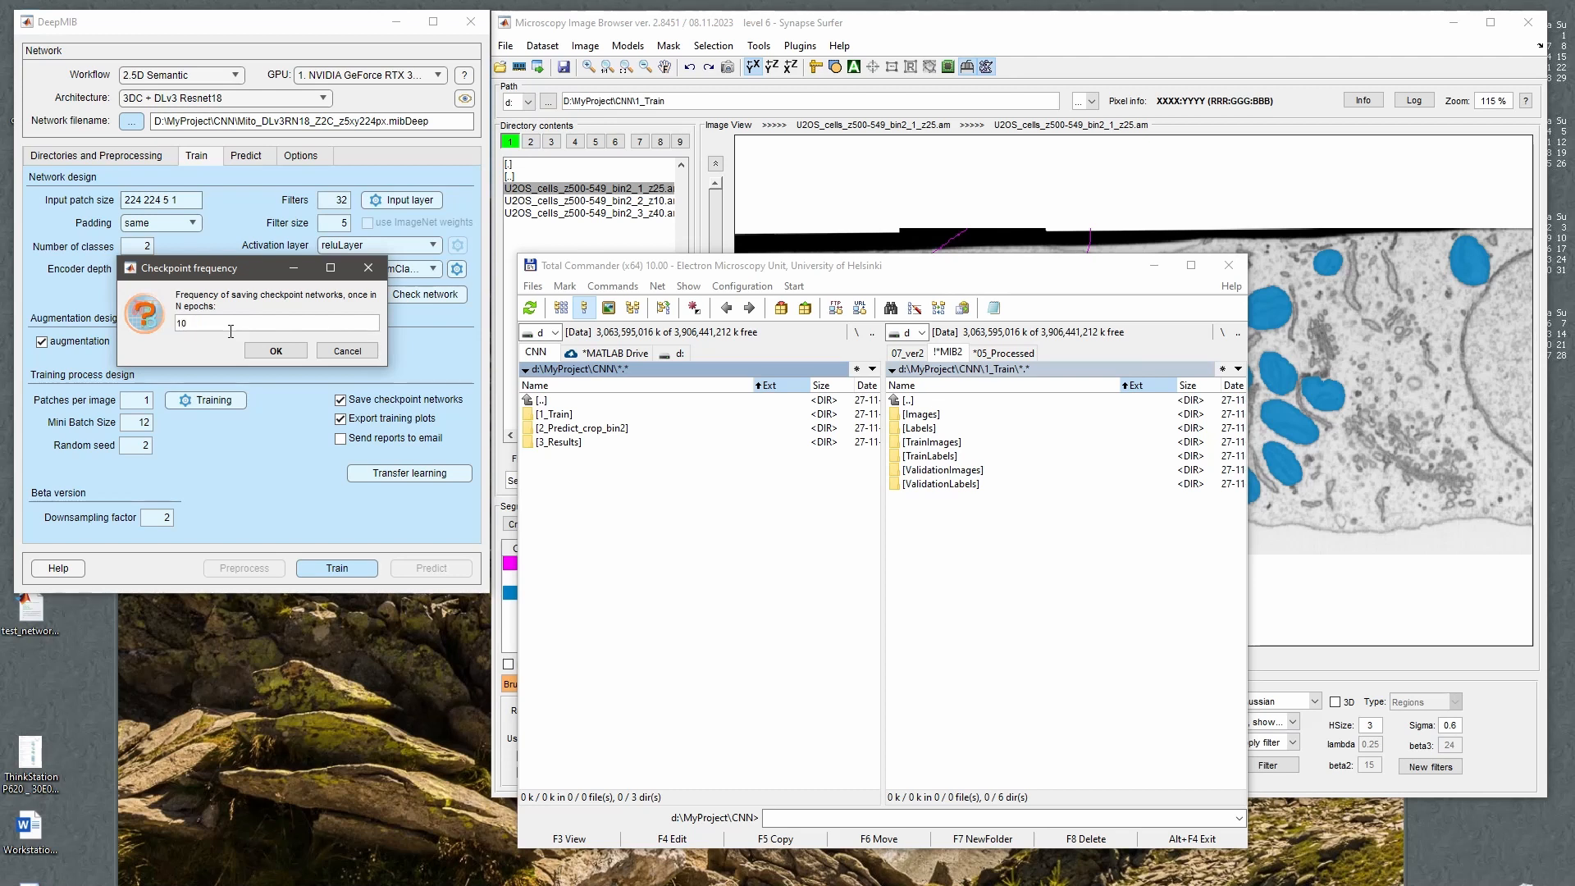
key(Return)
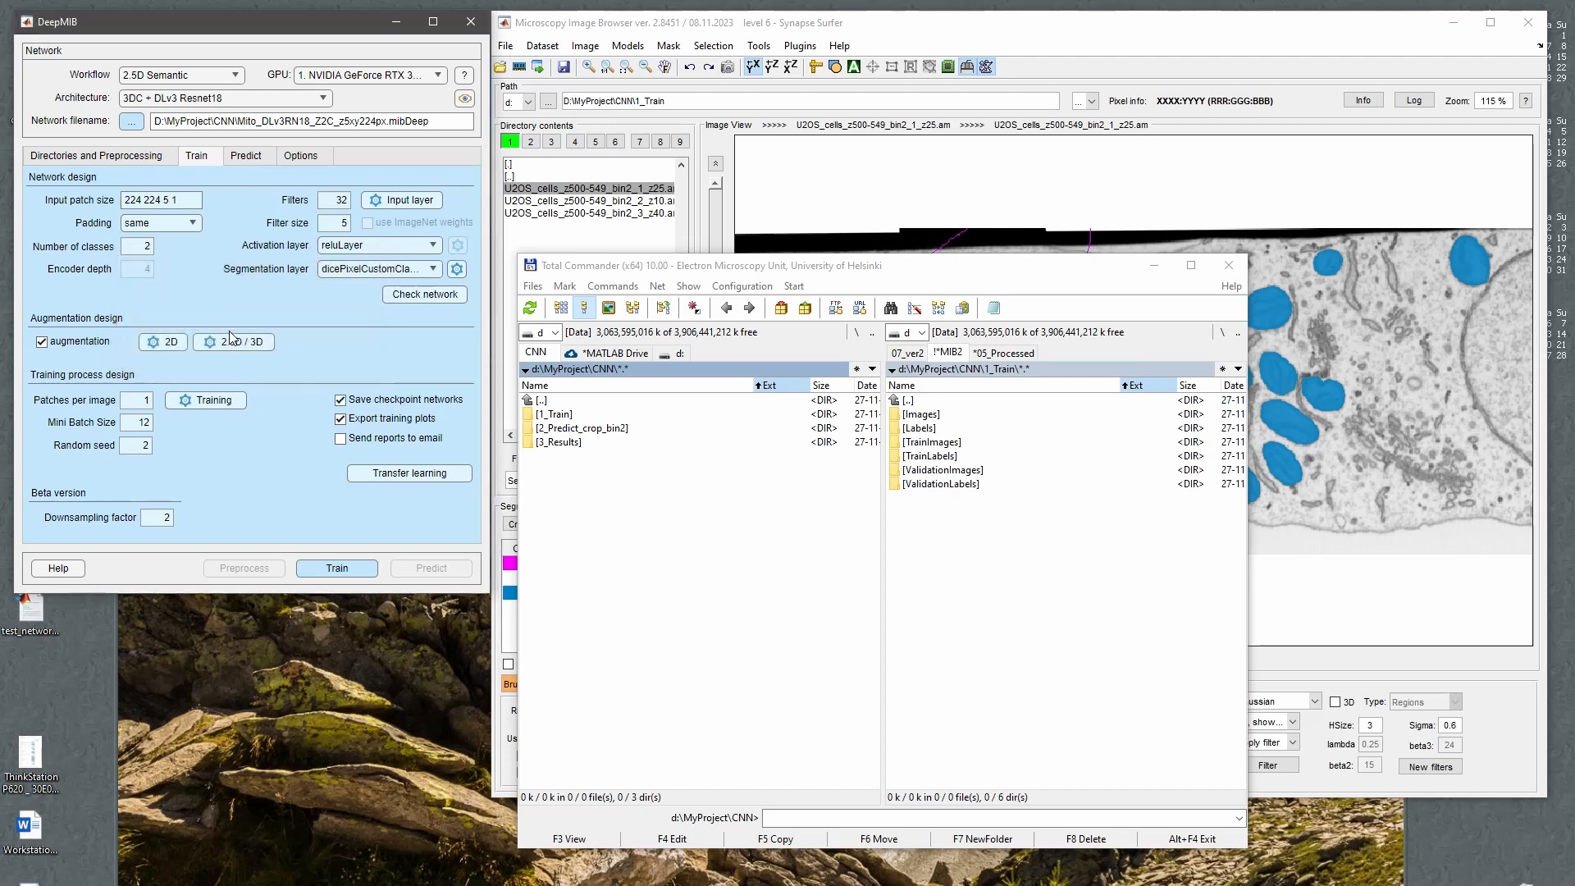
Examine the email progress report settings, including the SMTP server options, and close them without changes.
click(340, 437)
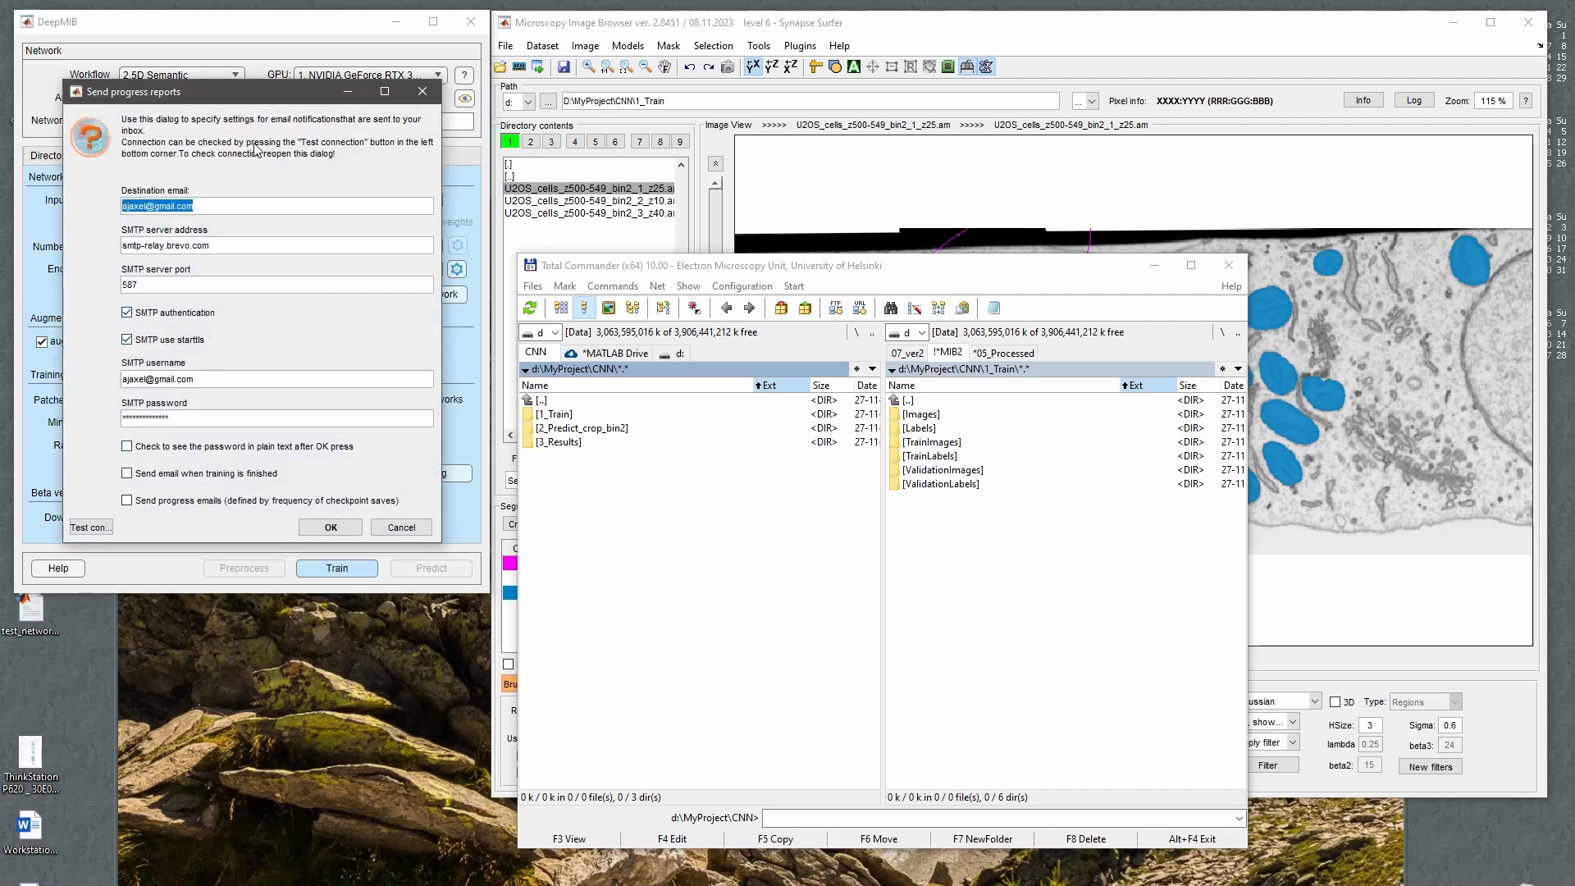
drag(244, 97, 358, 67)
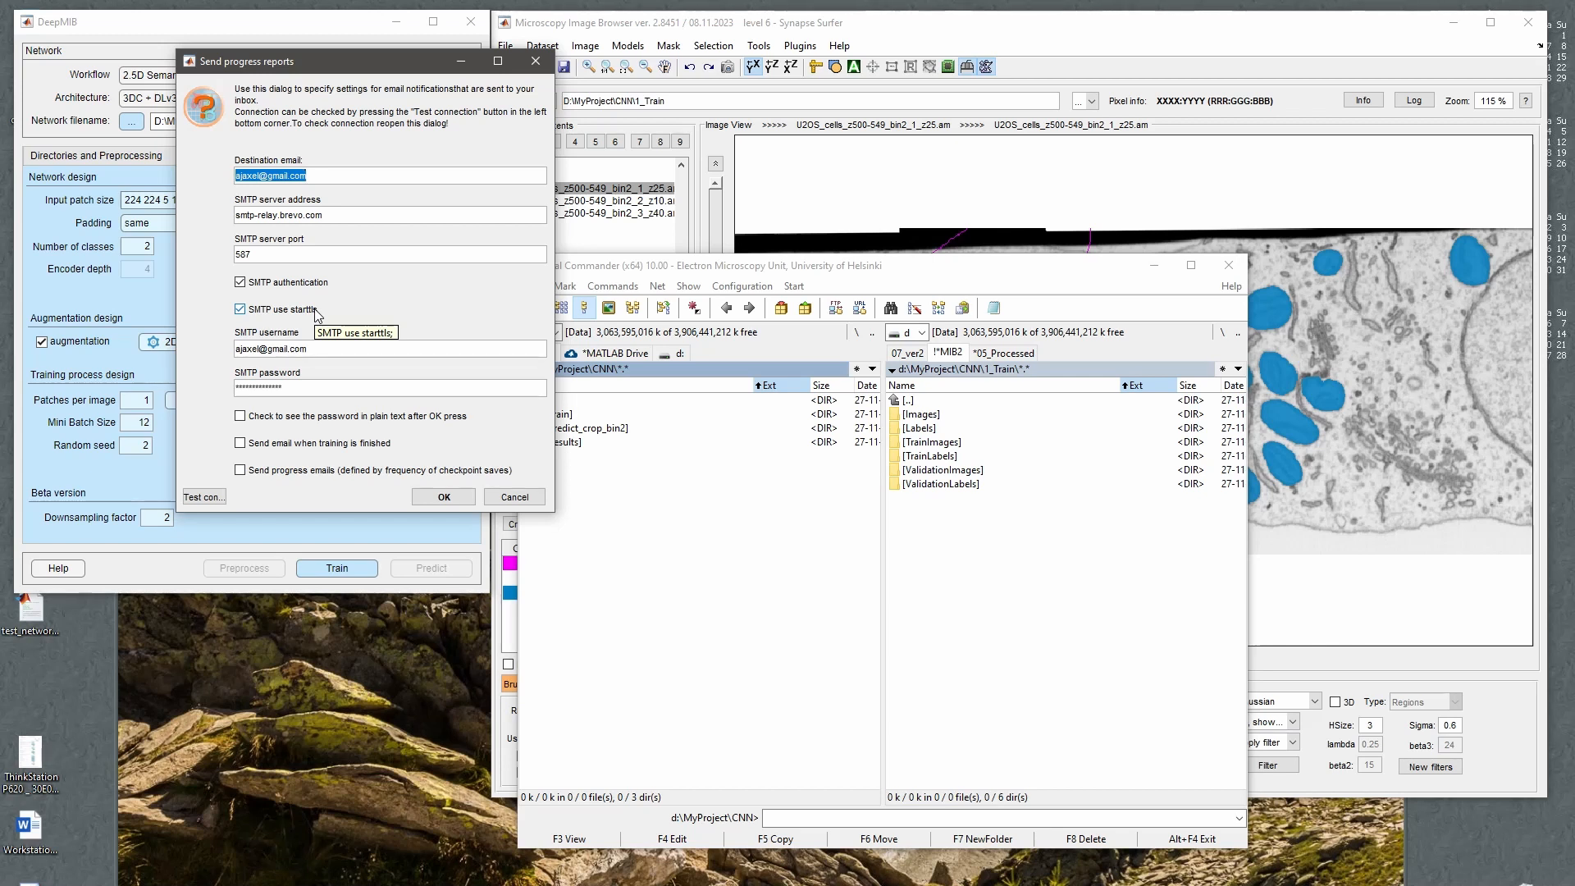
click(514, 496)
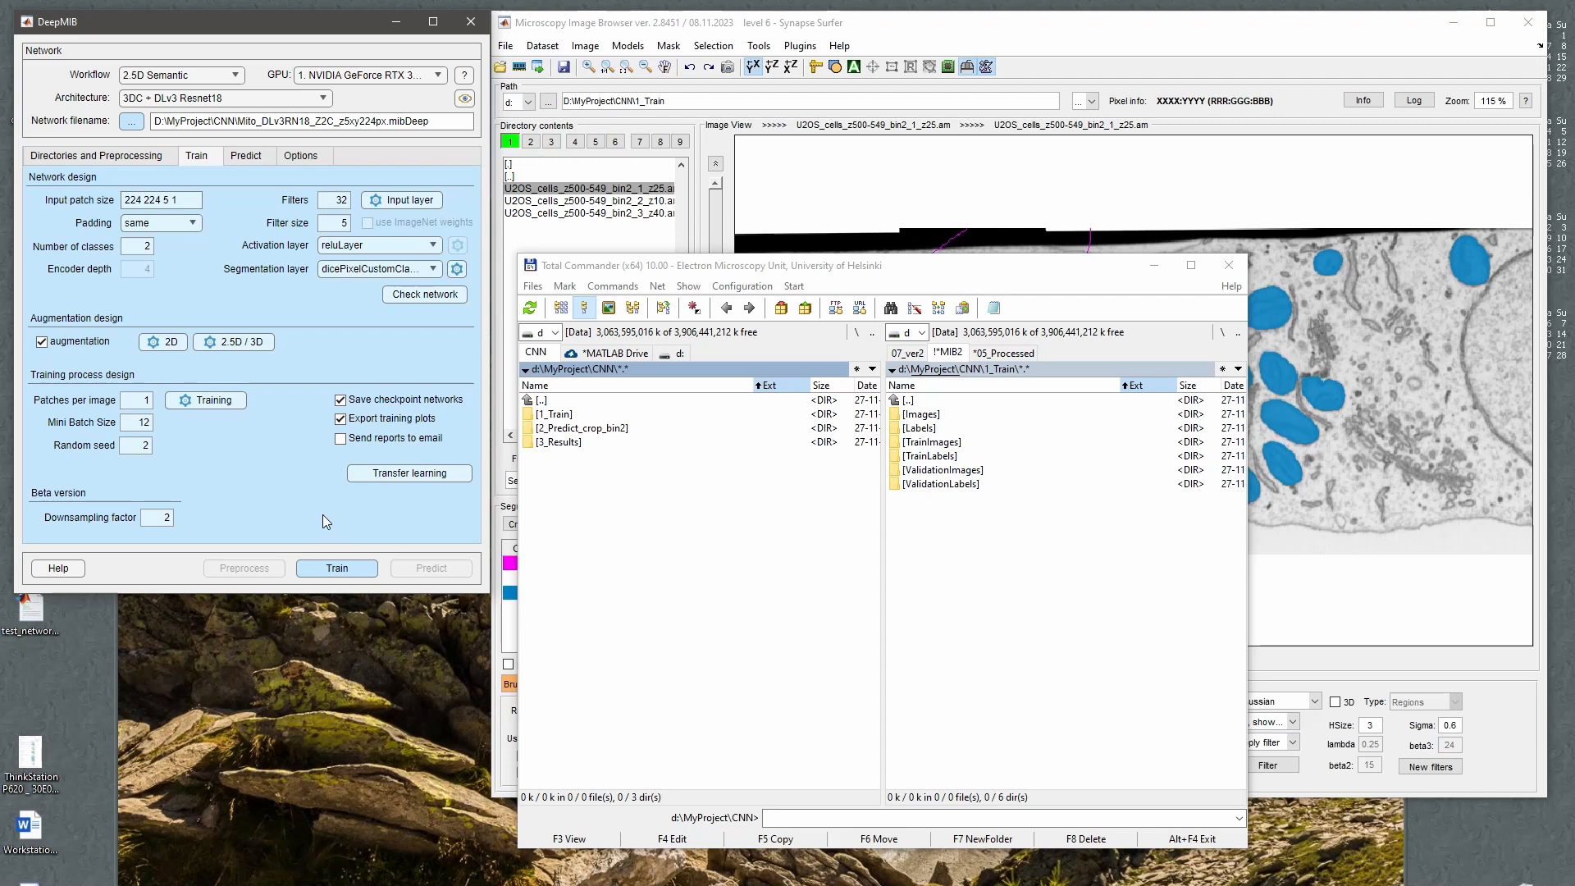
Try to start the network training without preprocessing, using the images under 1_Train.
click(335, 576)
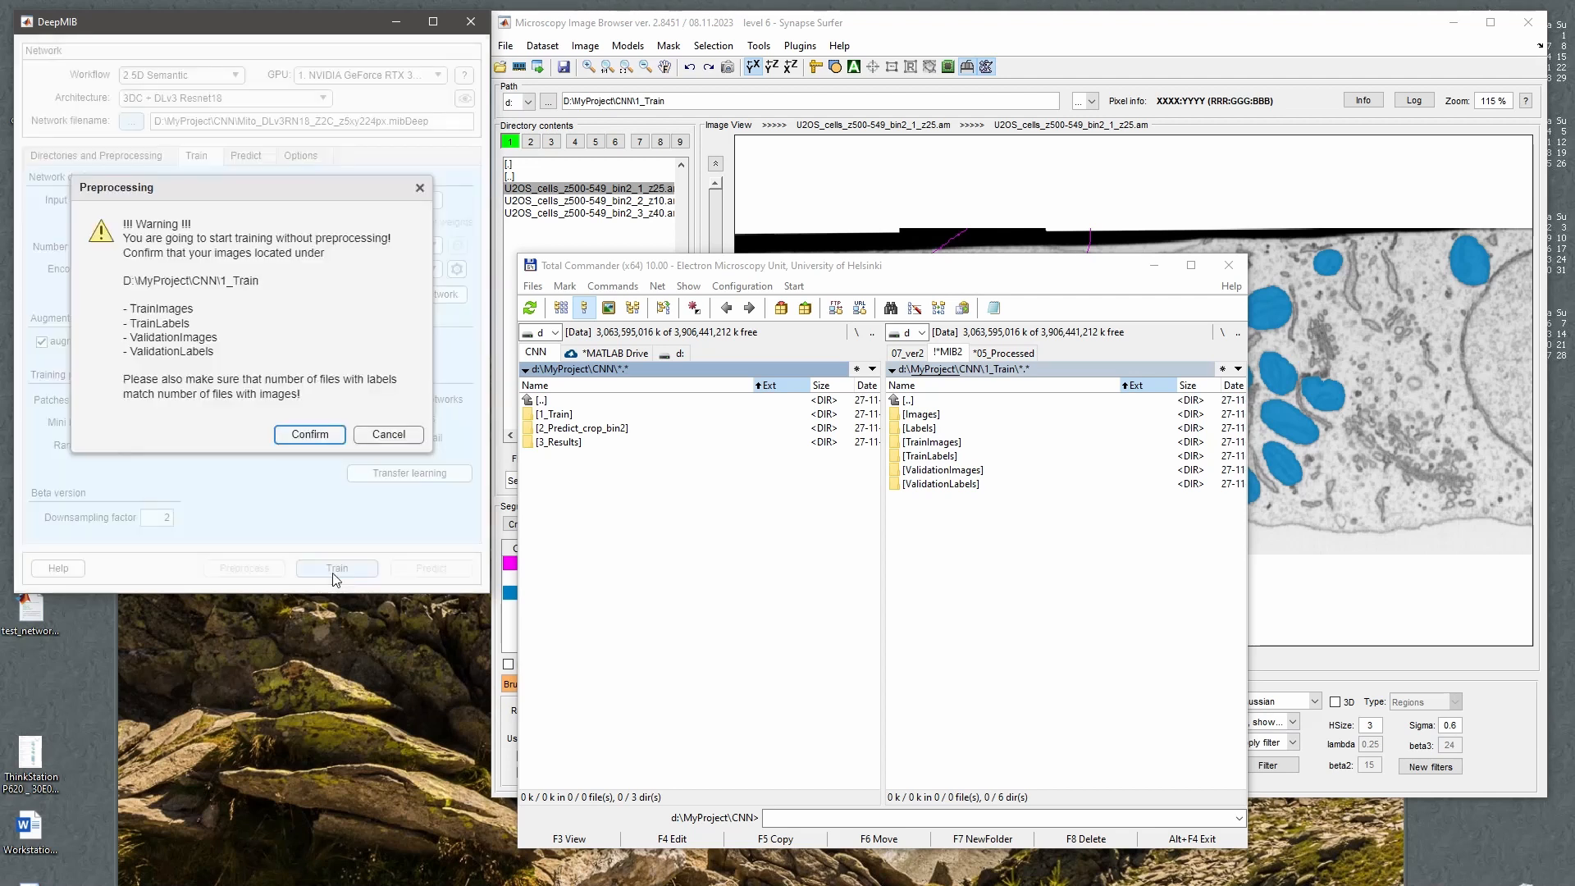
click(308, 434)
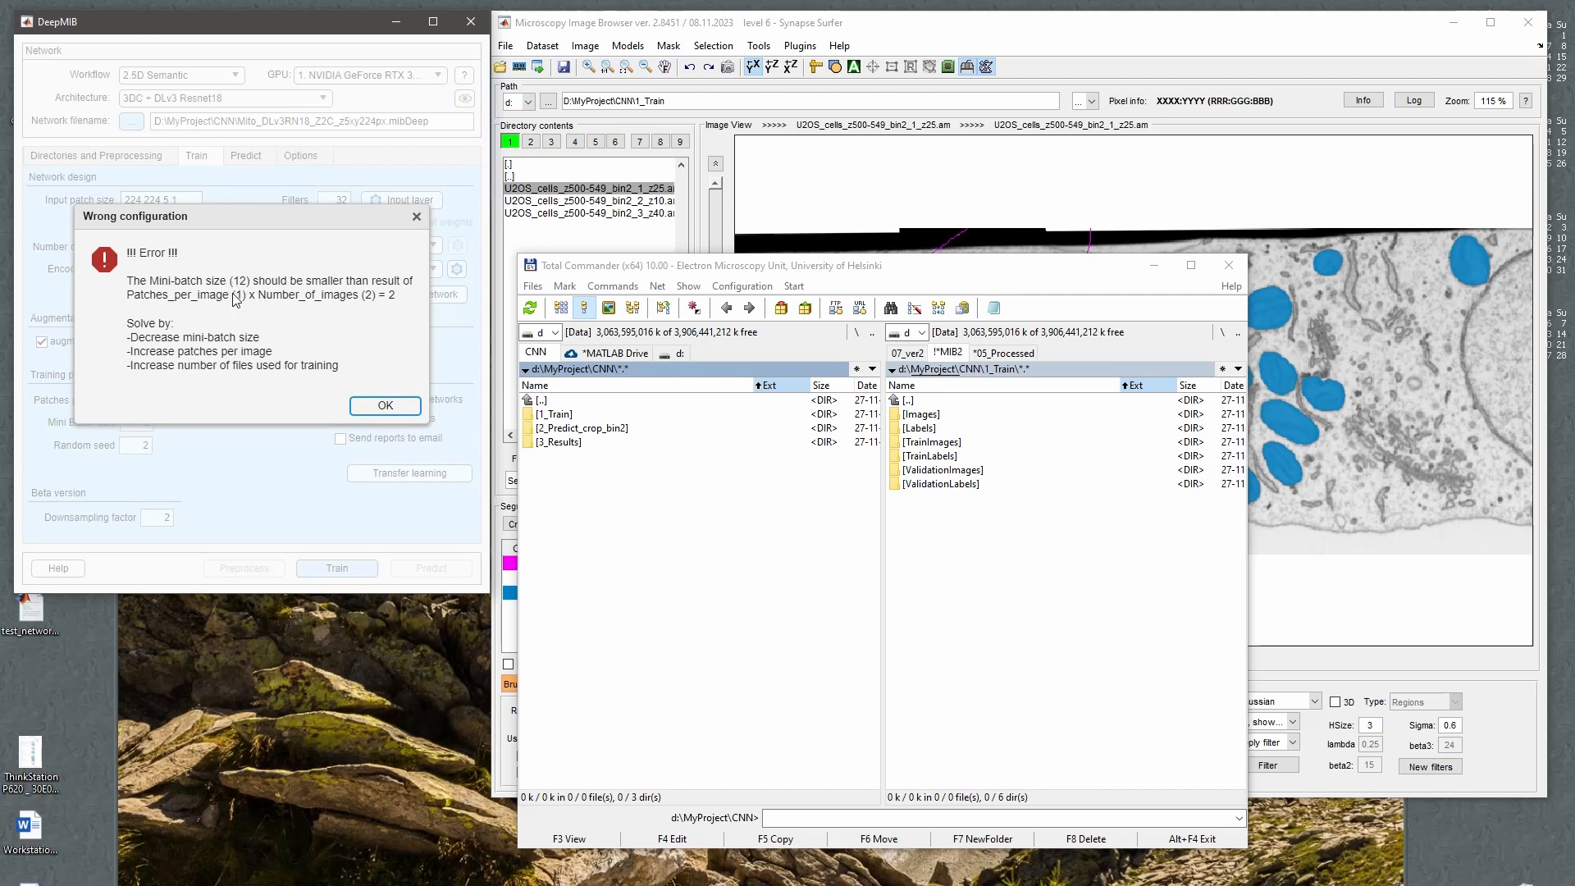
Check the image files in the 1_Train\TrainImages folder in Total Commander.
click(598, 436)
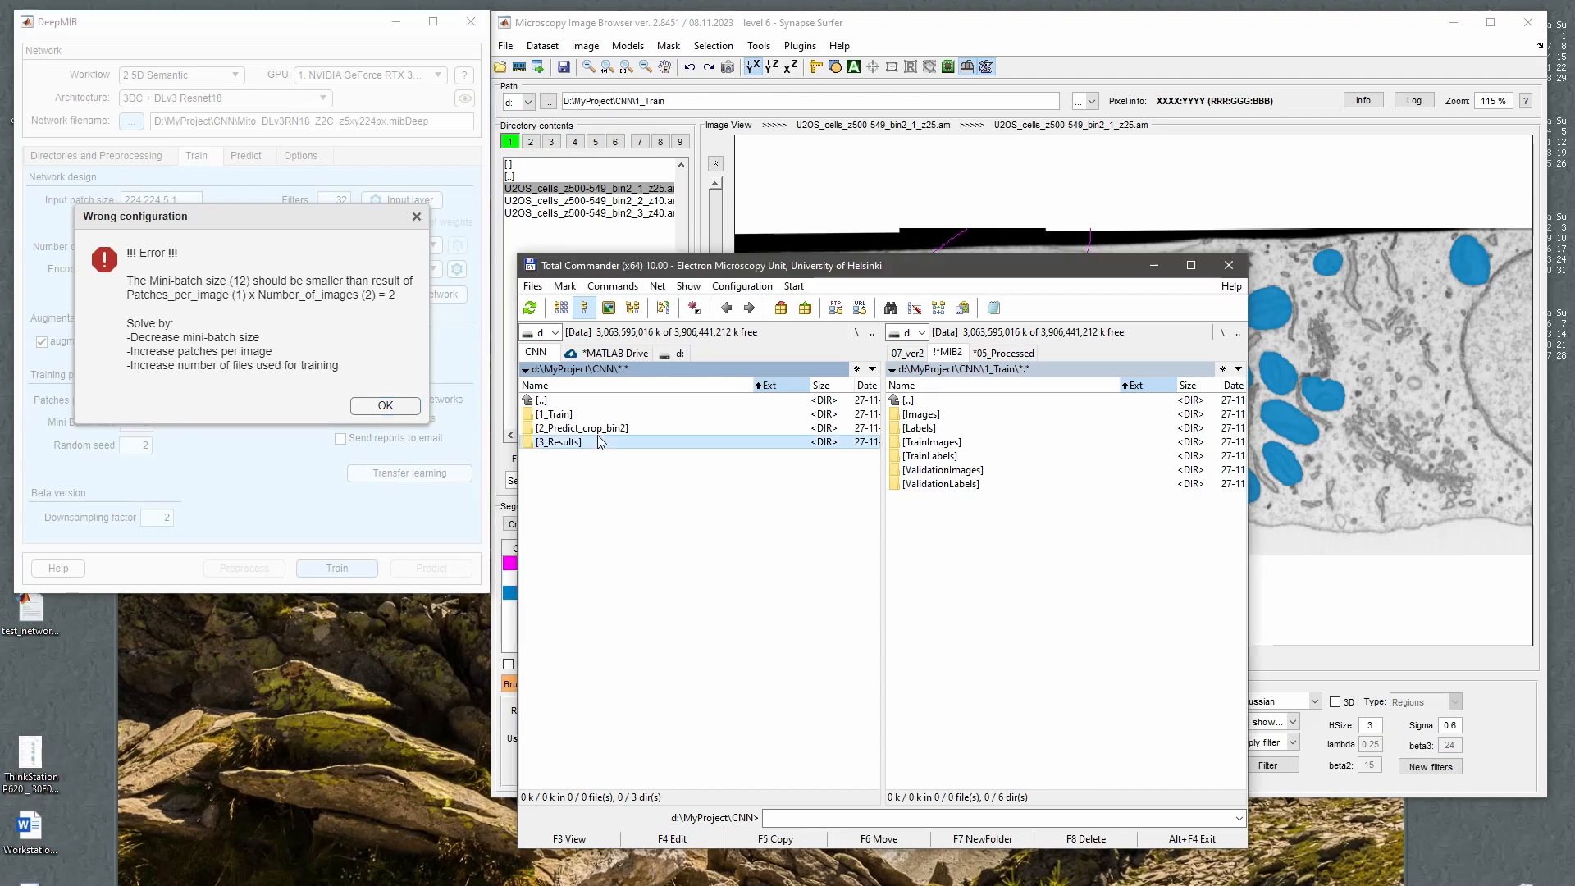
key(Up)
key(Up)
key(Return)
key(Down)
key(Down)
key(Down)
key(Return)
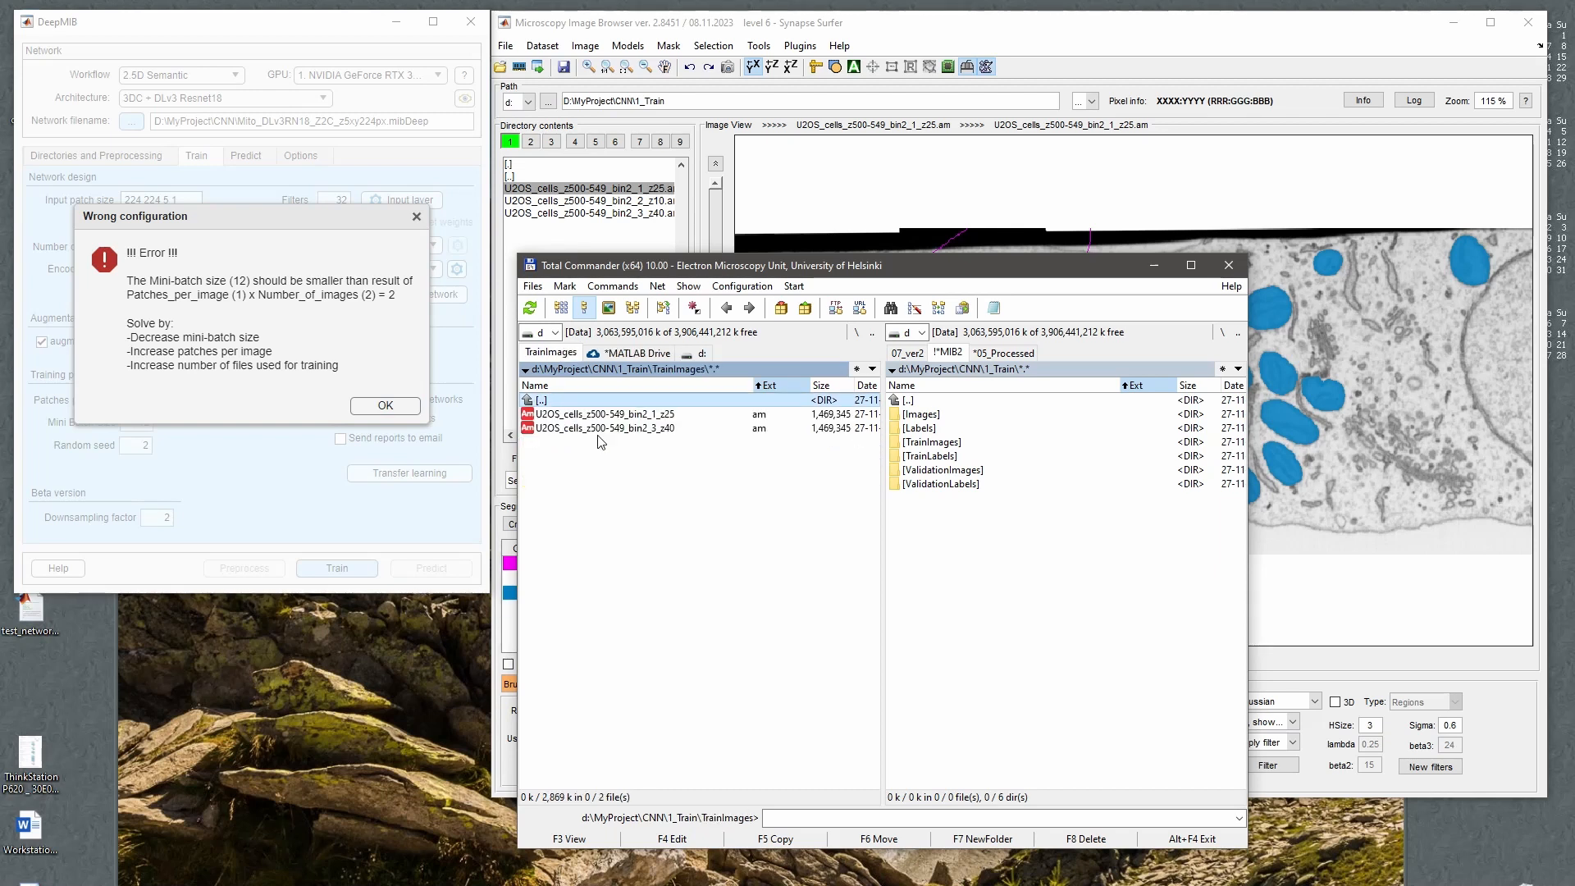
key(Down)
Set the mini batch size to 2 and the patches per image to 4, and start the training.
click(386, 405)
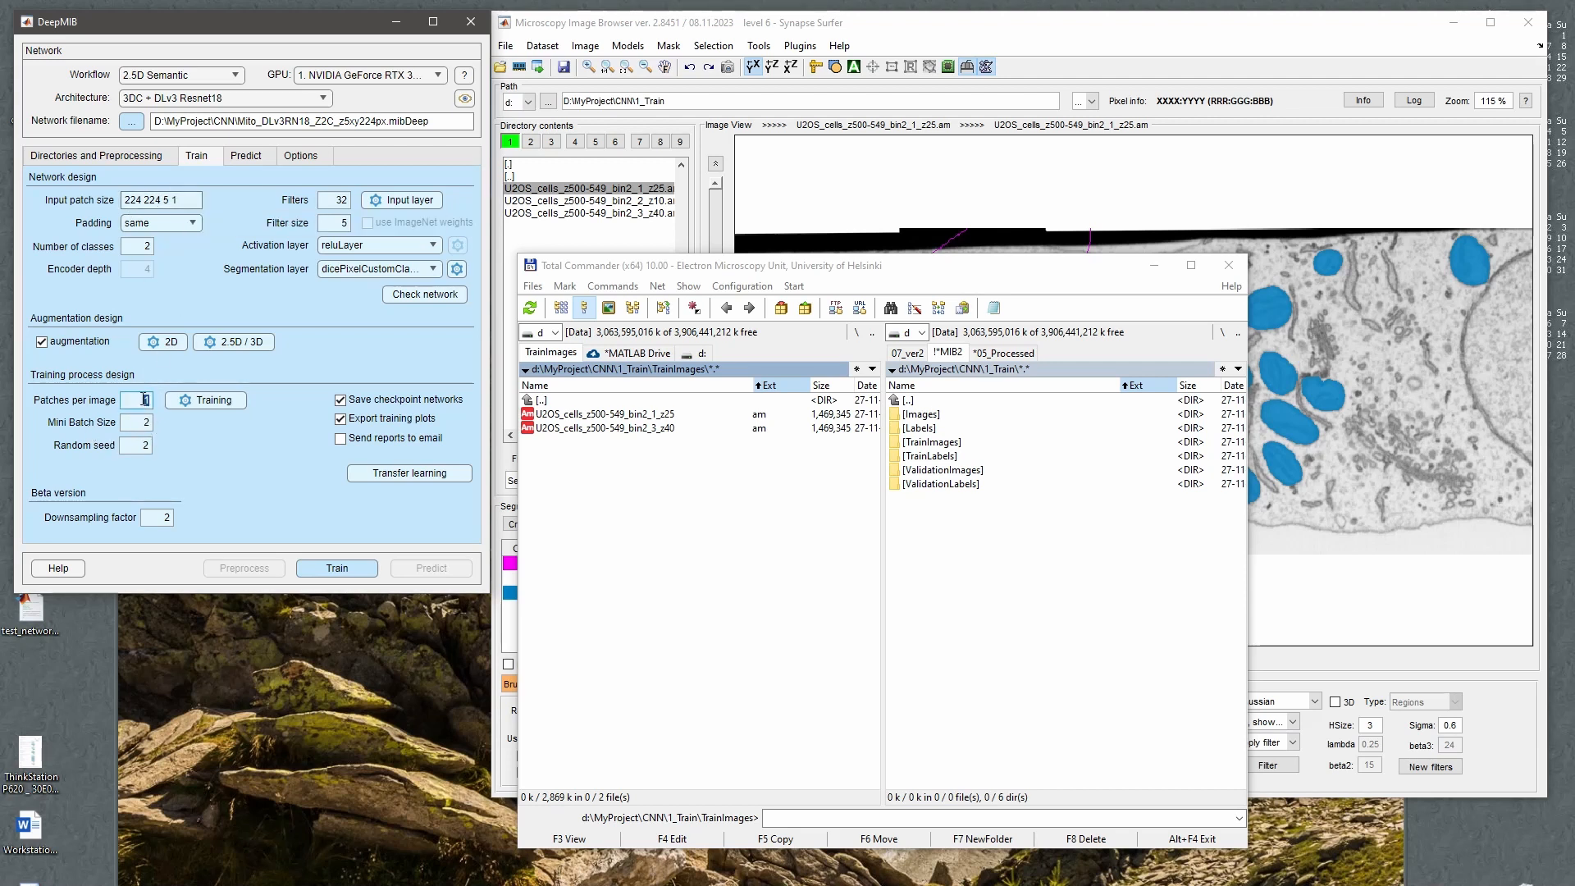
text(4)
click(337, 567)
click(312, 441)
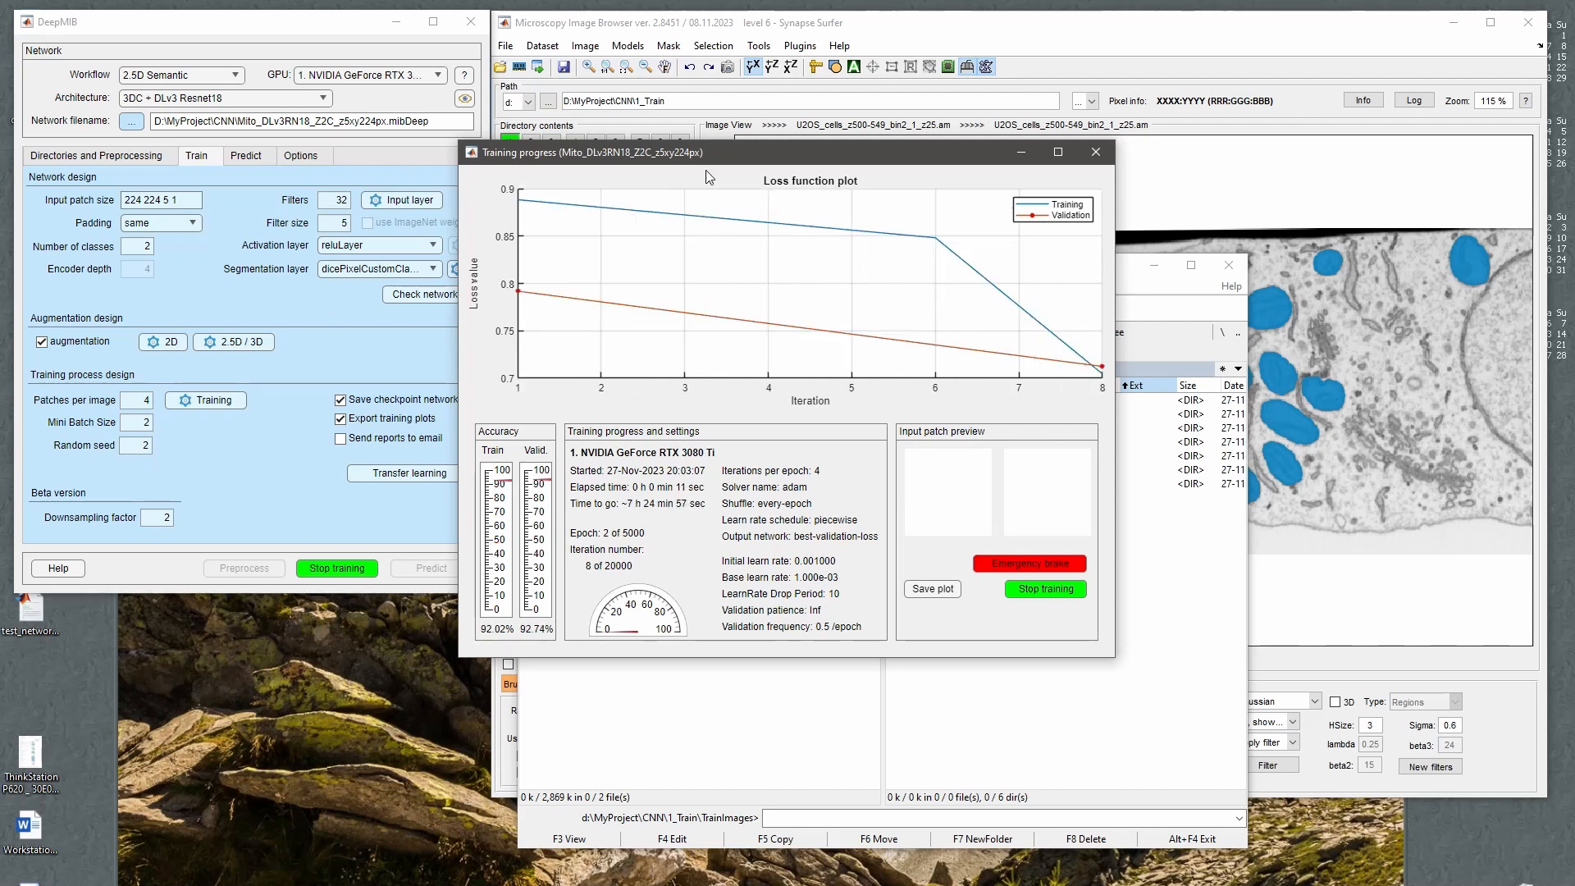
drag(713, 153, 701, 87)
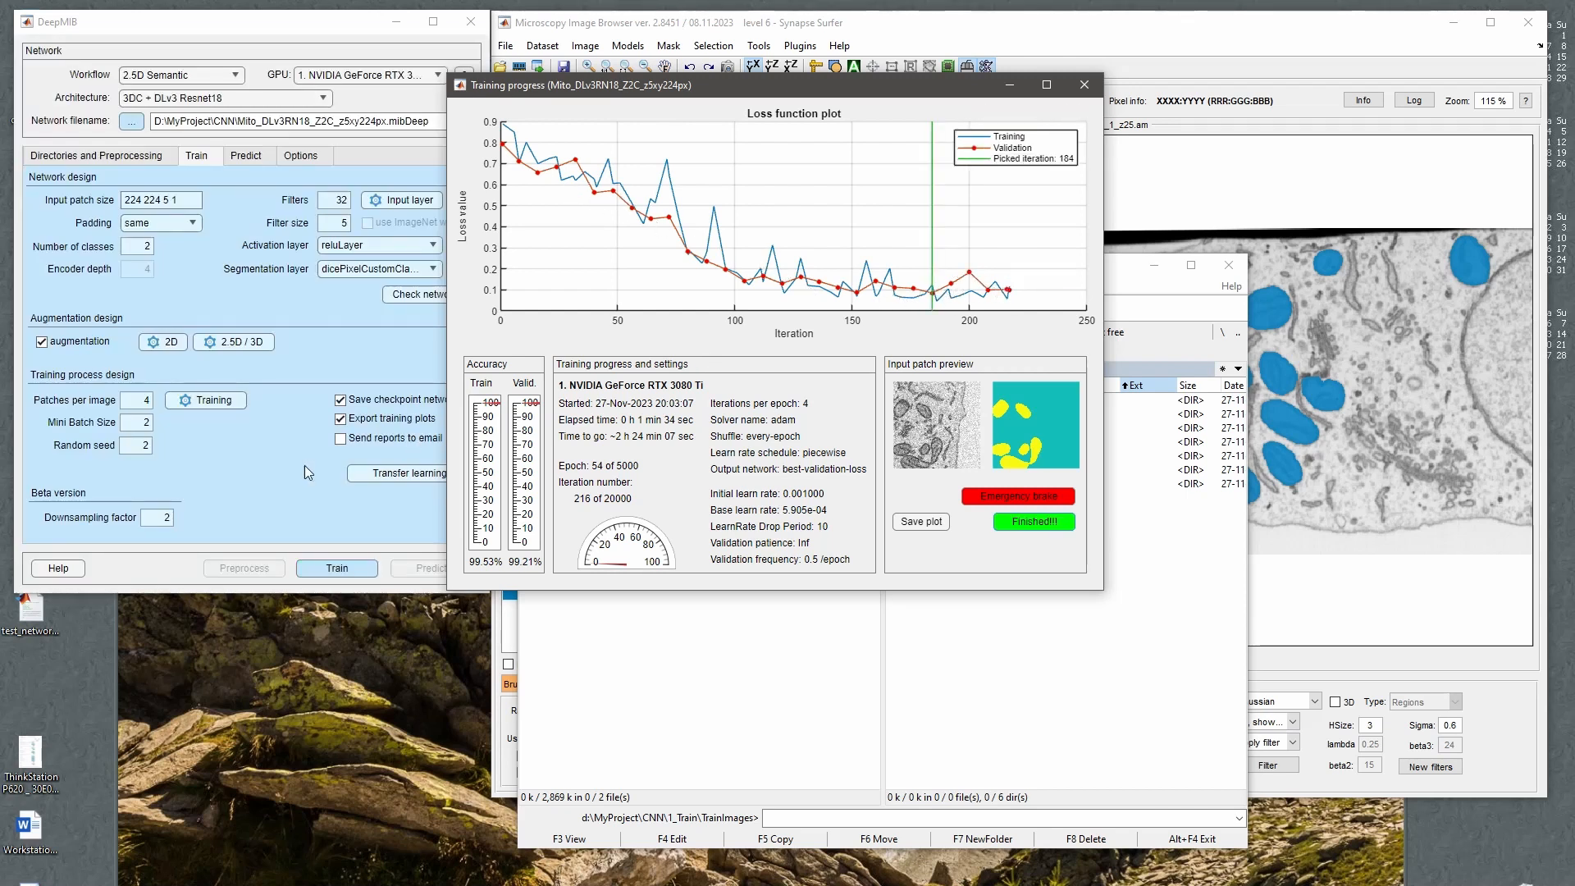
Compare the training settings with the training progress plot, close the settings unchanged, and bring the Microscopy Image Browser window forward.
click(240, 448)
click(209, 400)
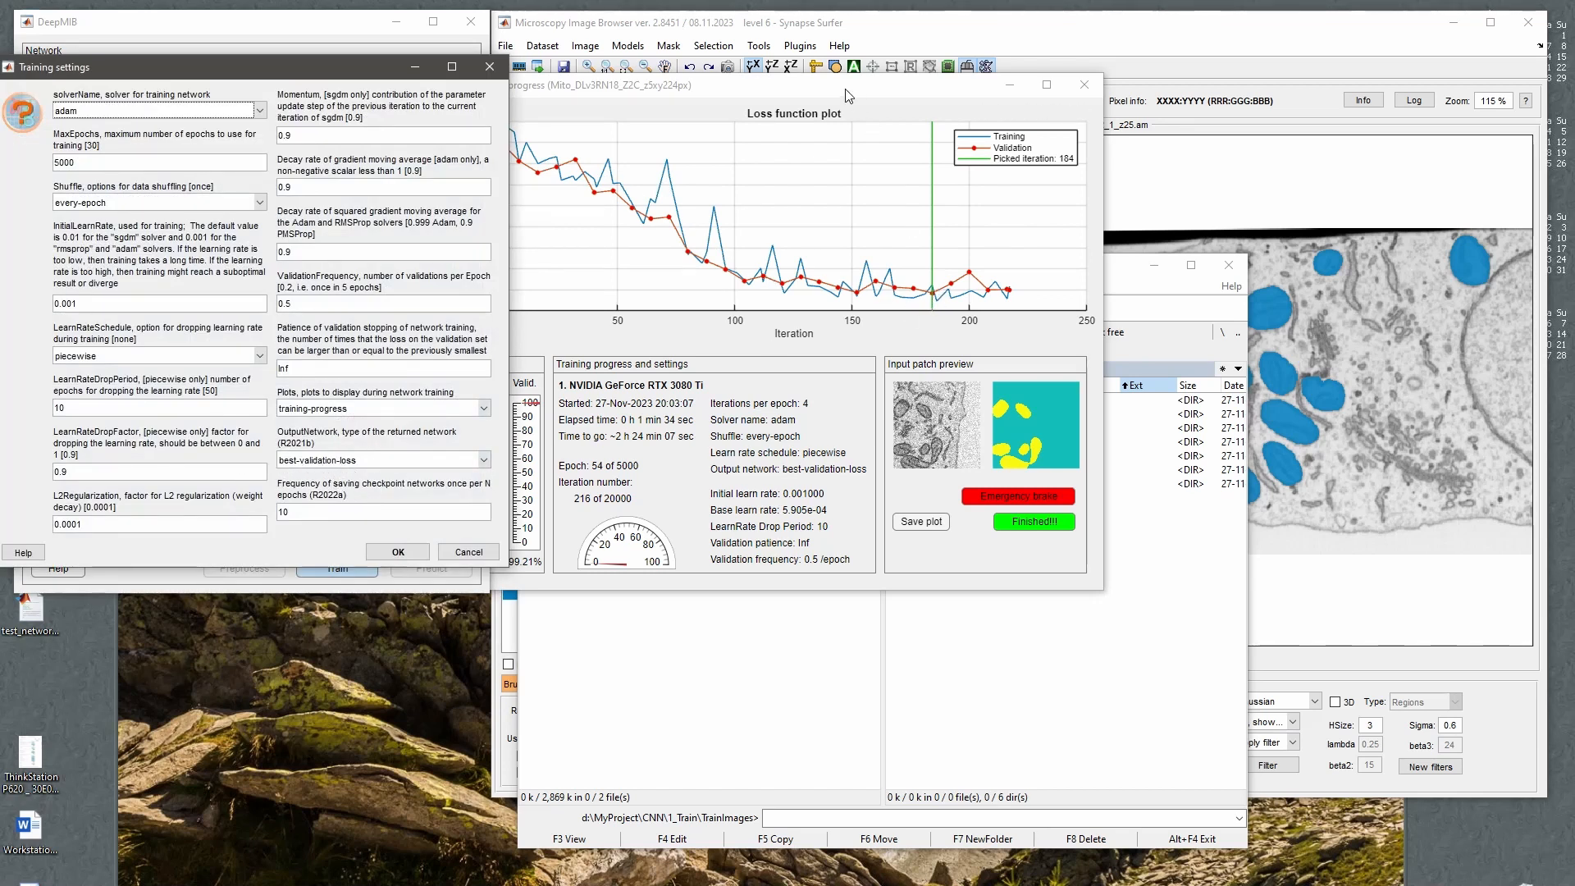
drag(843, 91, 897, 79)
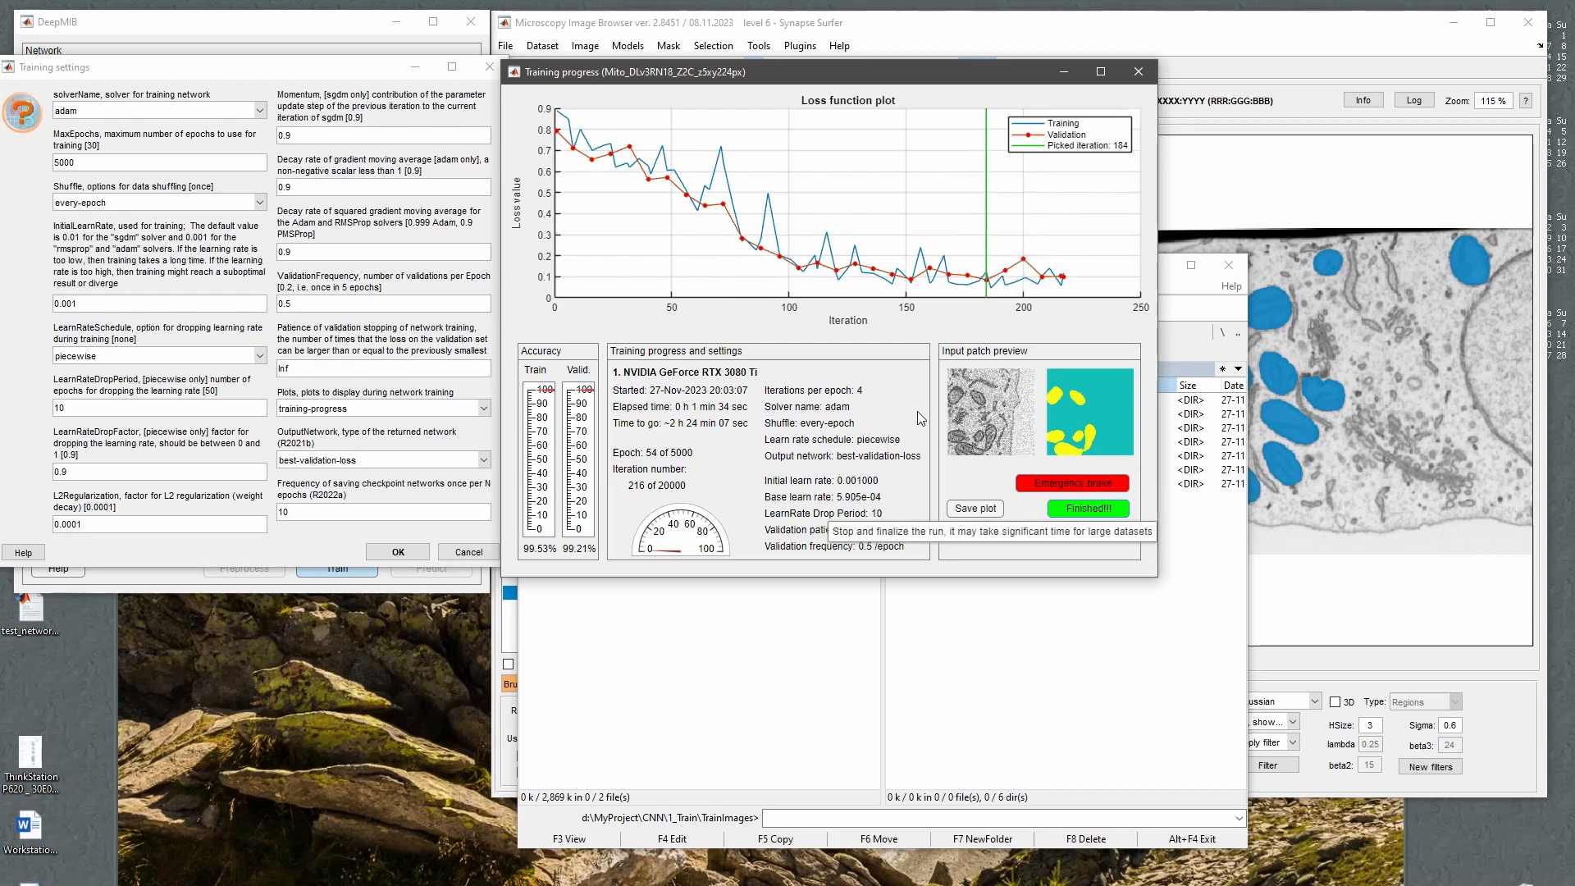
click(469, 551)
drag(804, 75, 514, 246)
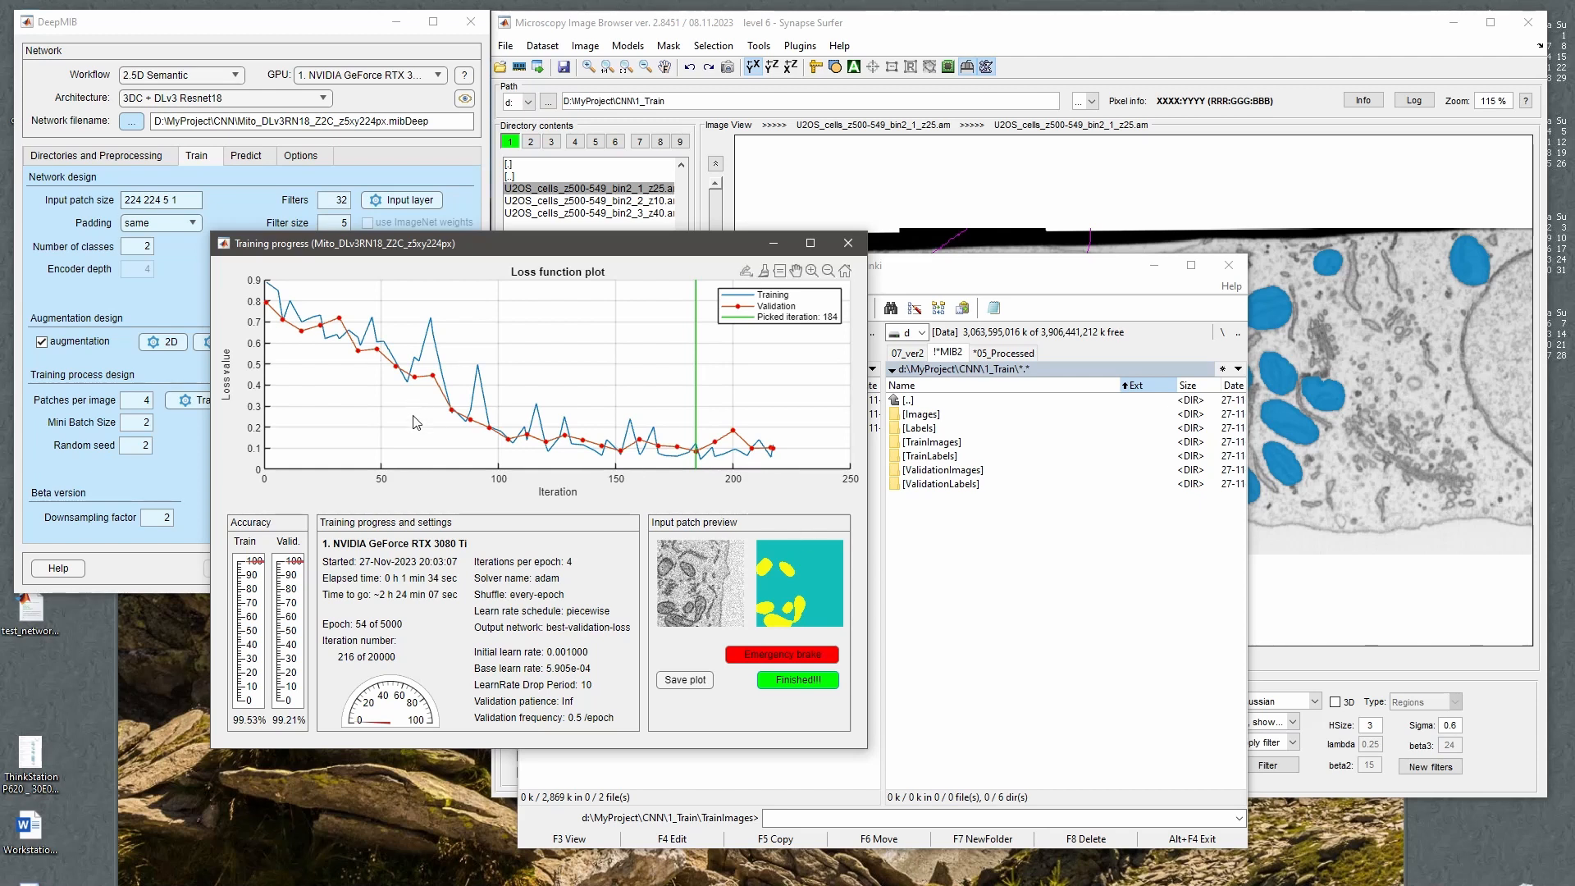
click(792, 27)
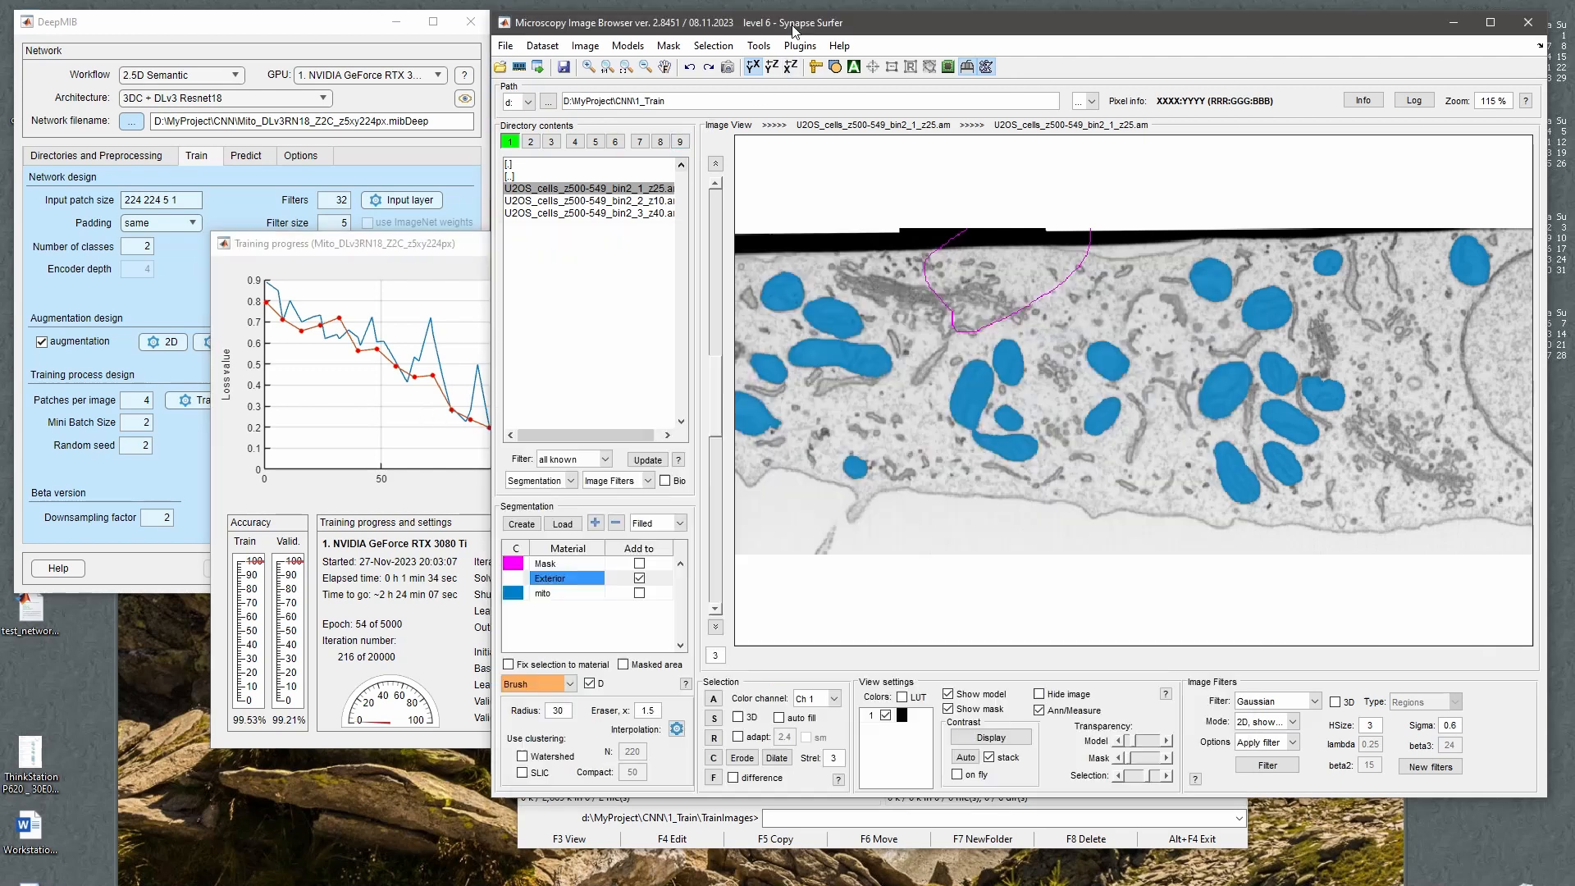
Move the Training progress window clear of the DeepMIB settings and bring the DeepMIB window forward.
click(371, 243)
drag(408, 248, 1067, 364)
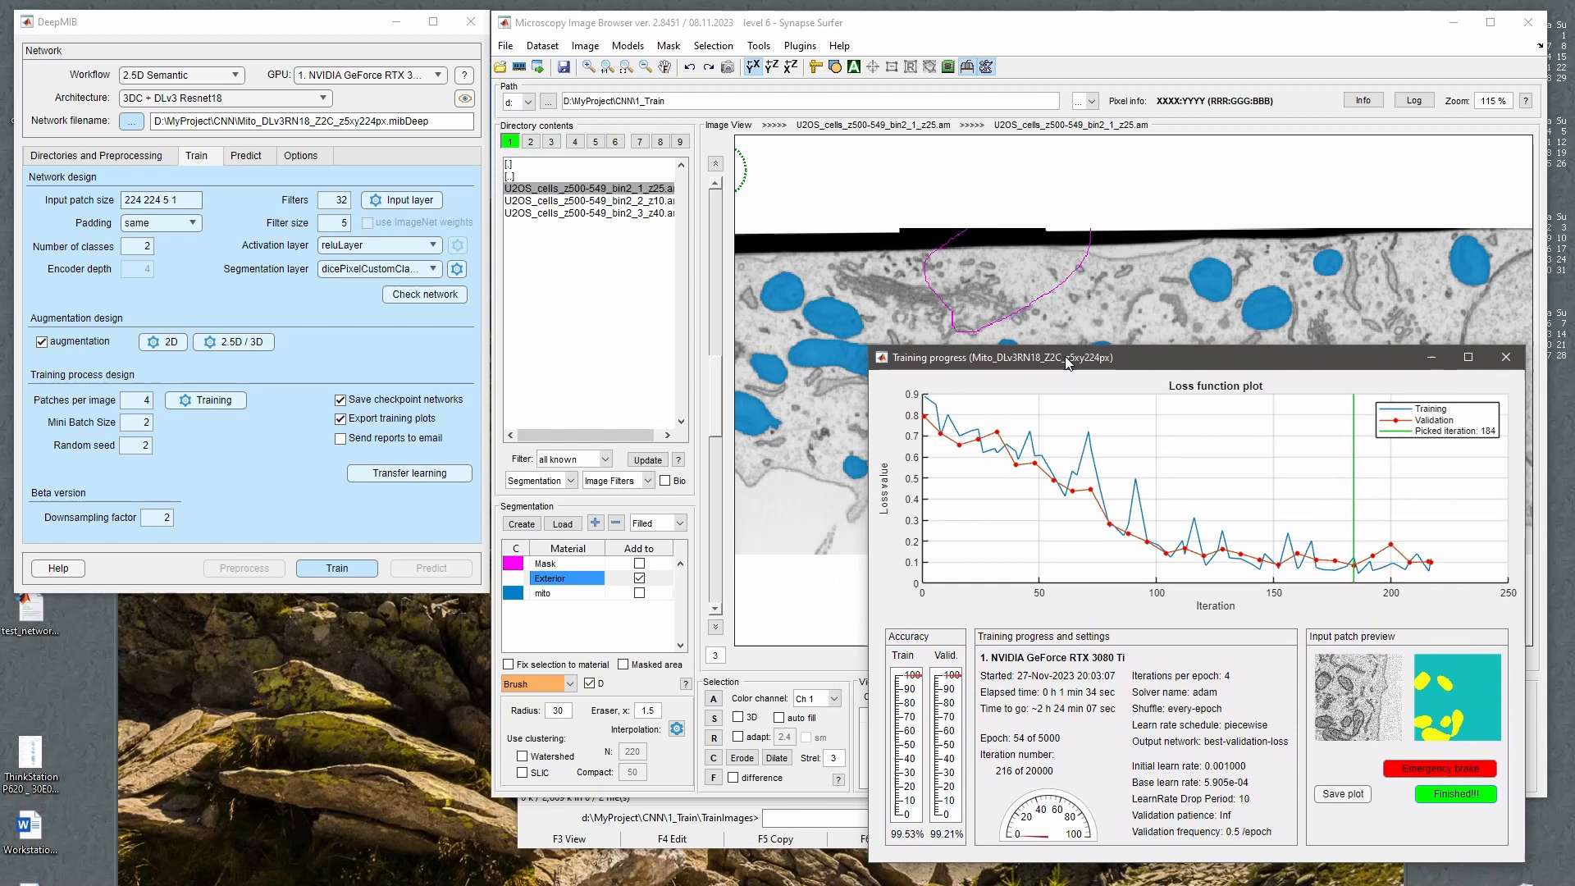
click(295, 447)
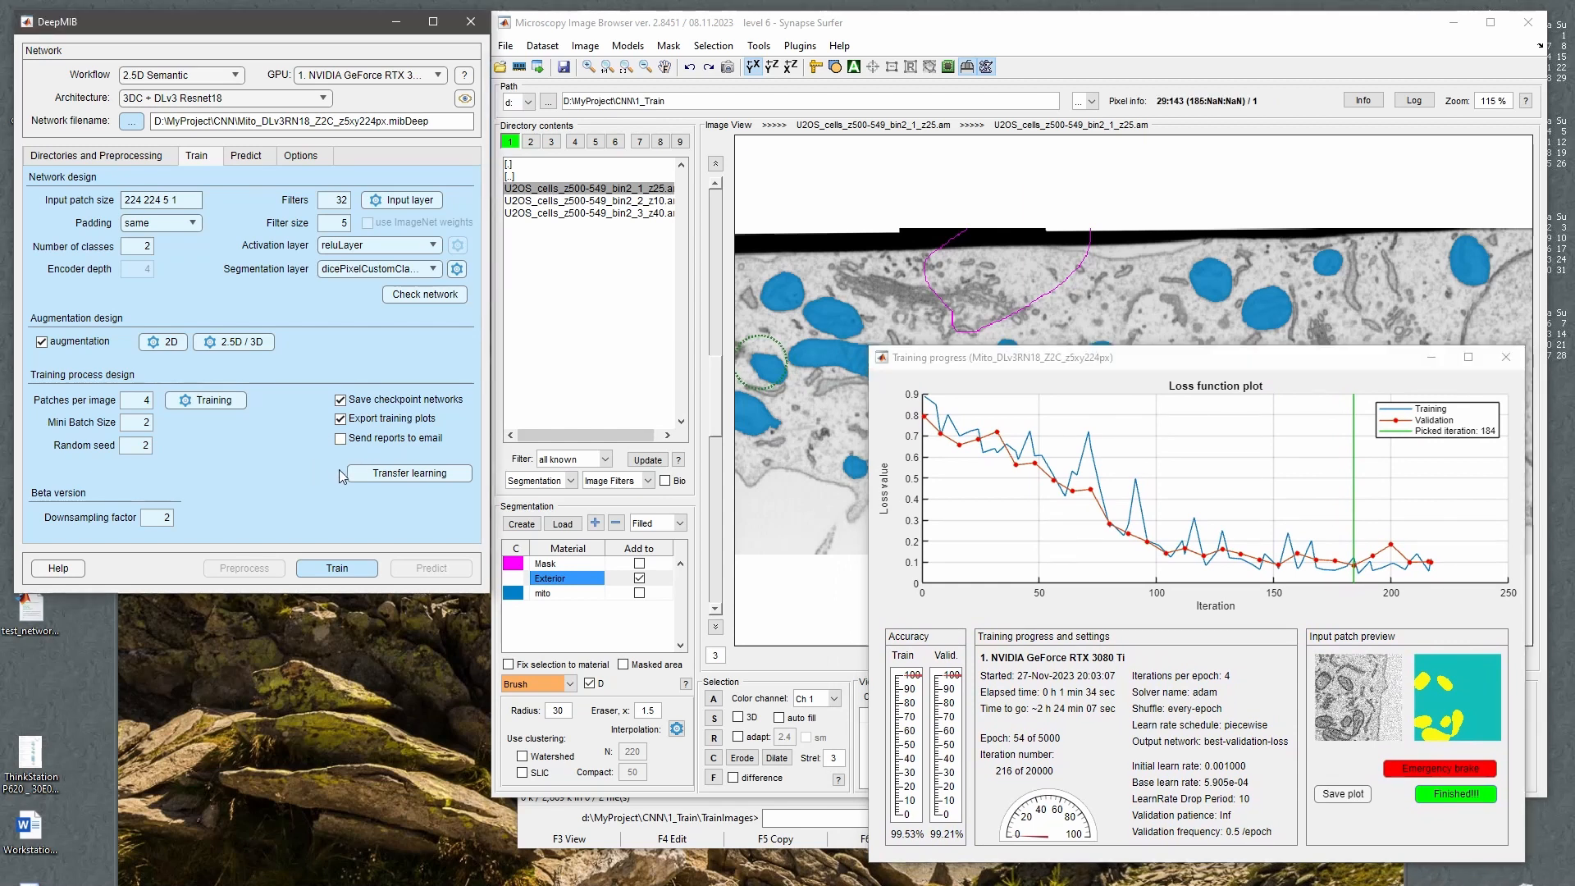
Switch to Total Commander and check the network's mibCfg and mibDeep files in the MyProject\CNN folder.
click(812, 818)
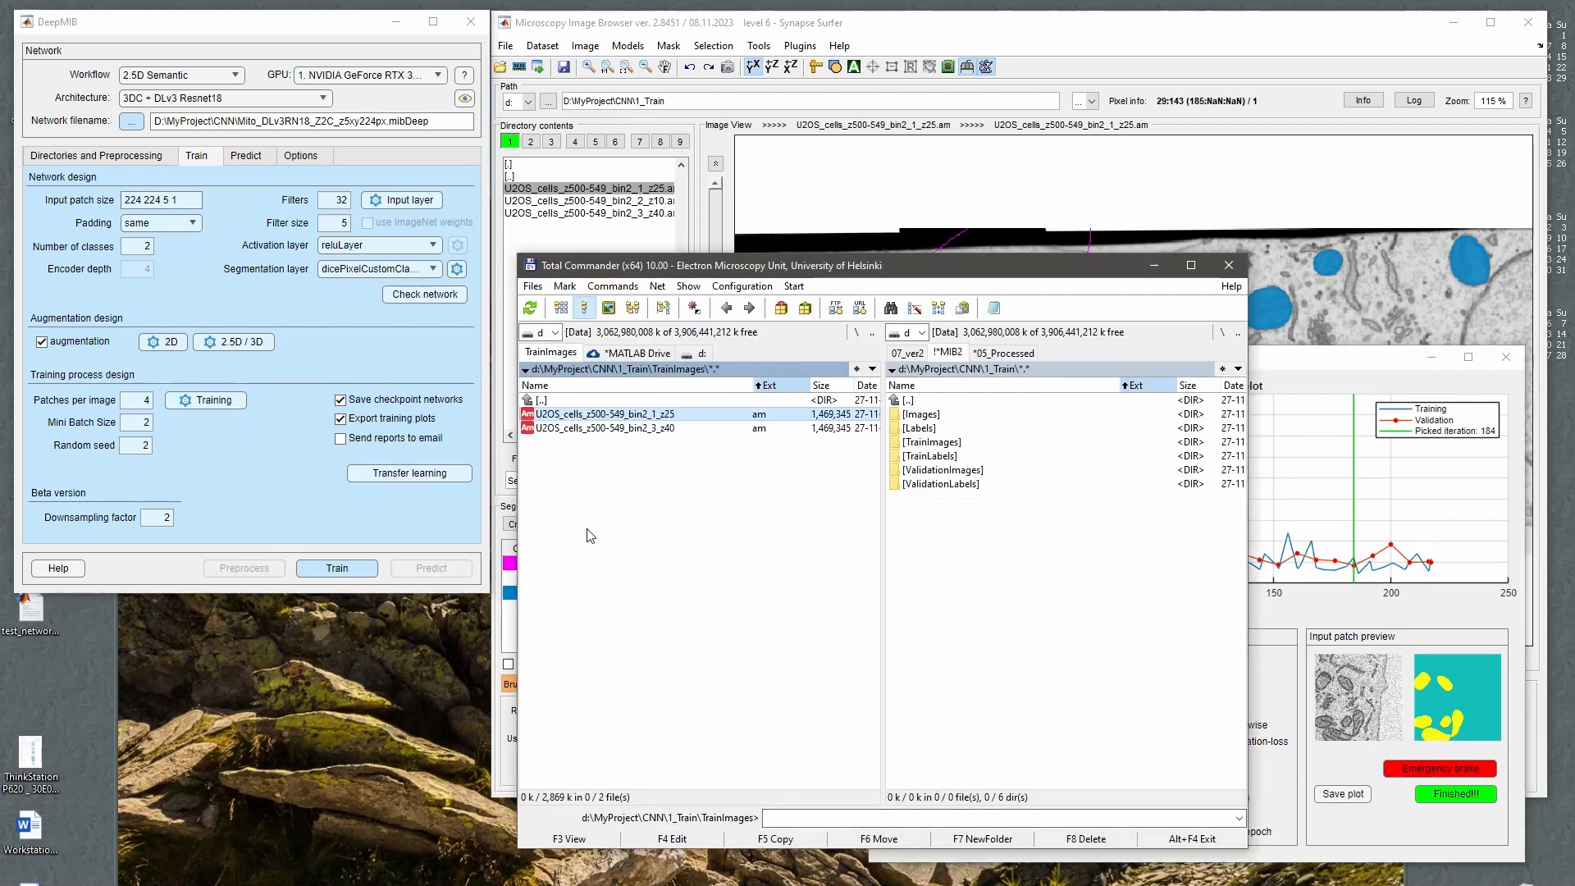
key(BackSpace)
key(BackSpace)
key(Down)
key(Down)
key(Down)
key(Down)
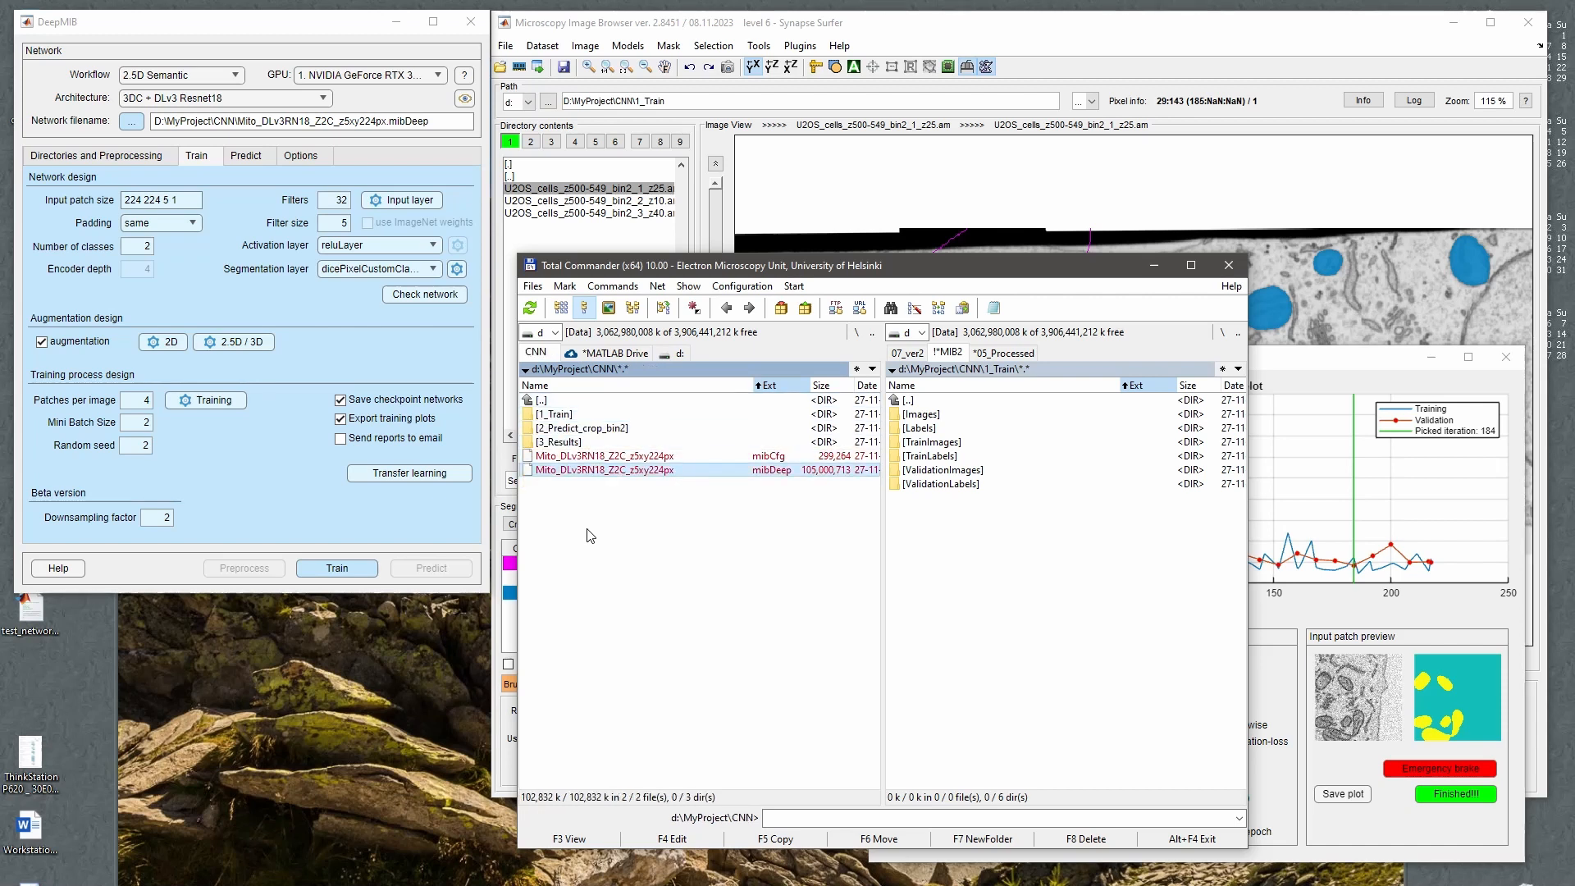
key(Up)
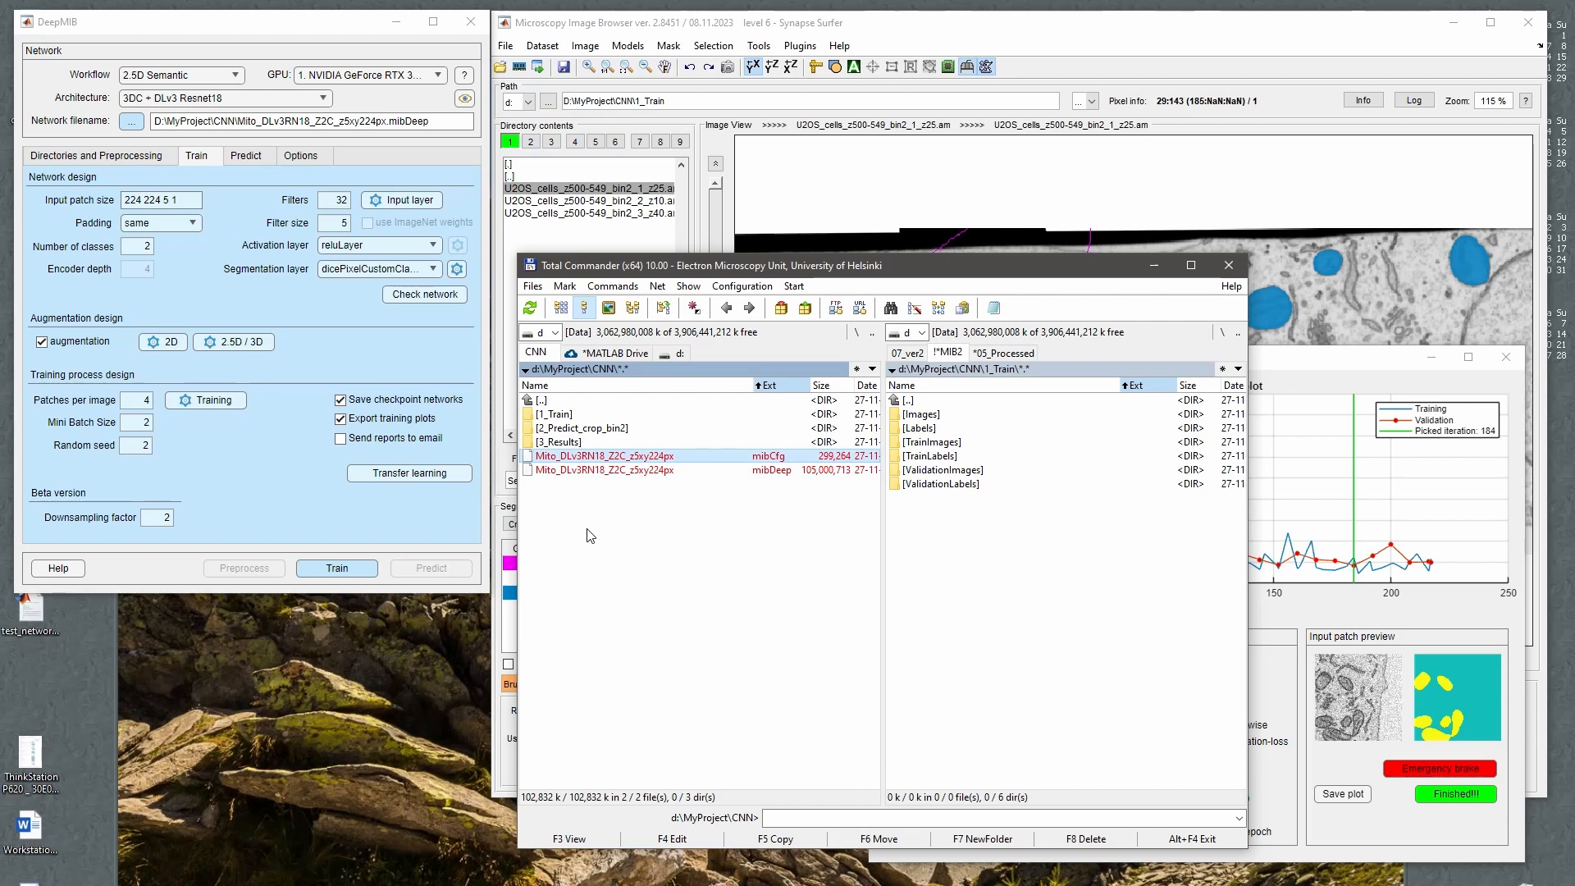
key(Down)
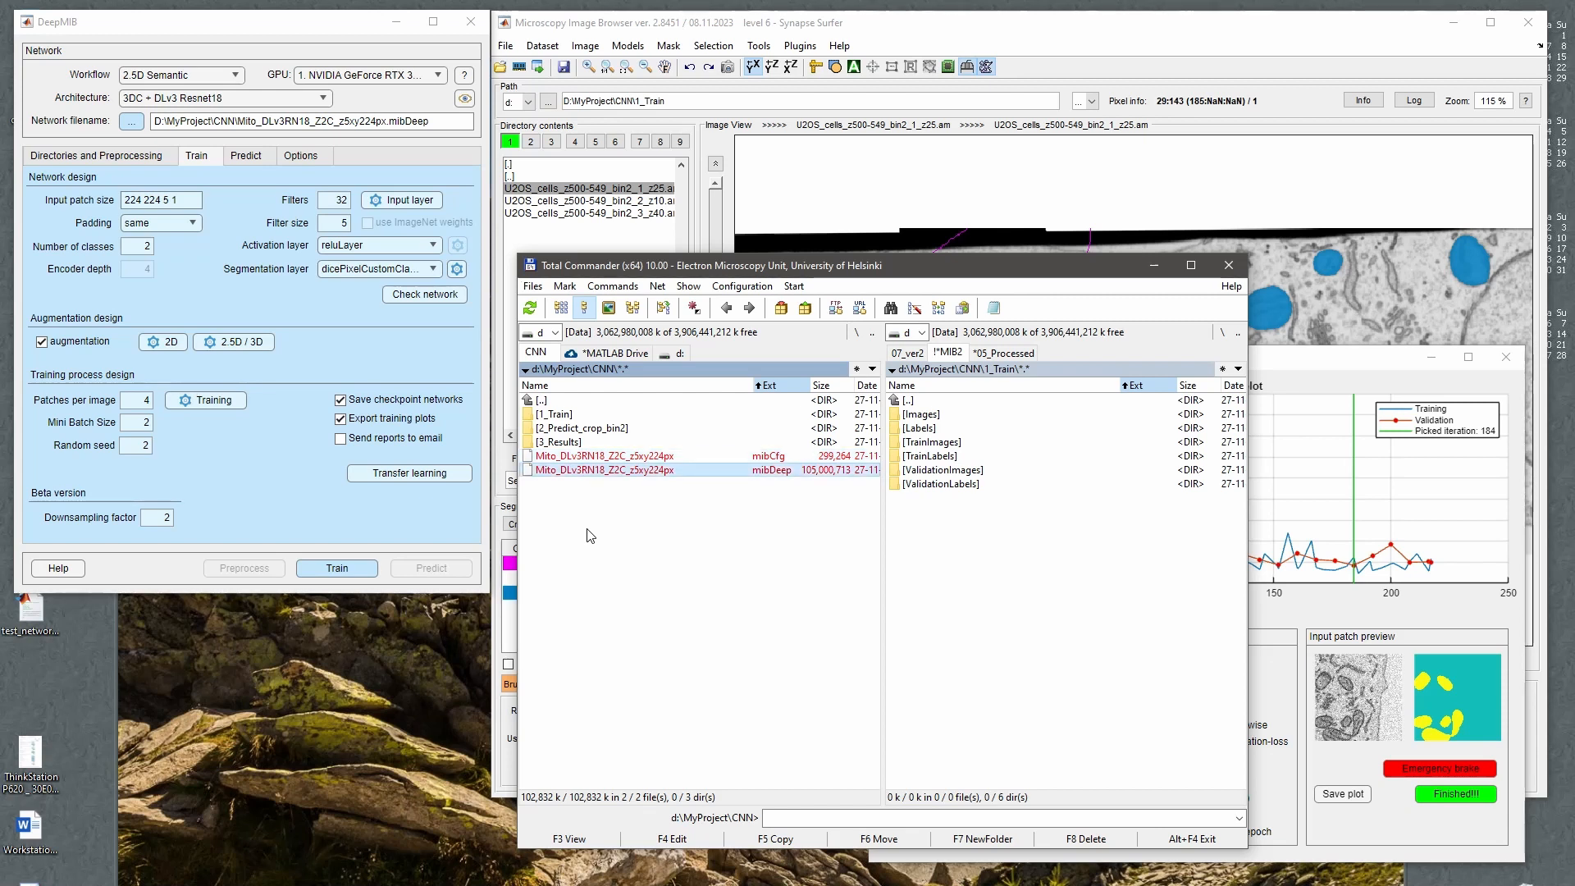
In DeepMIB's prediction settings, choose the Blocked-image engine and enable overlapping tiles with a 20% overlap.
click(263, 498)
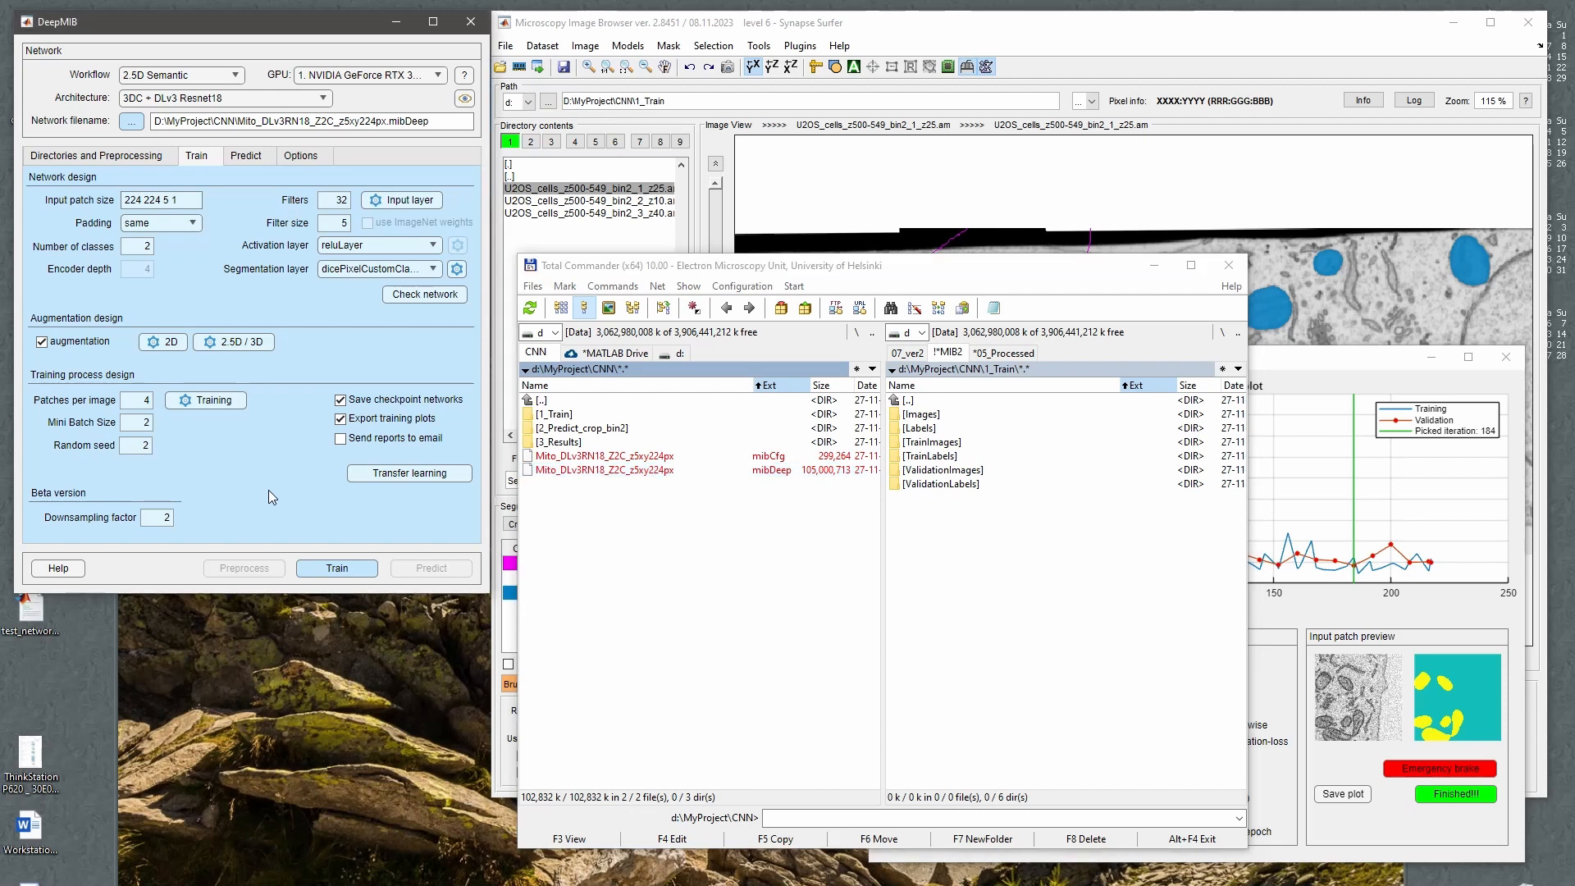
click(238, 156)
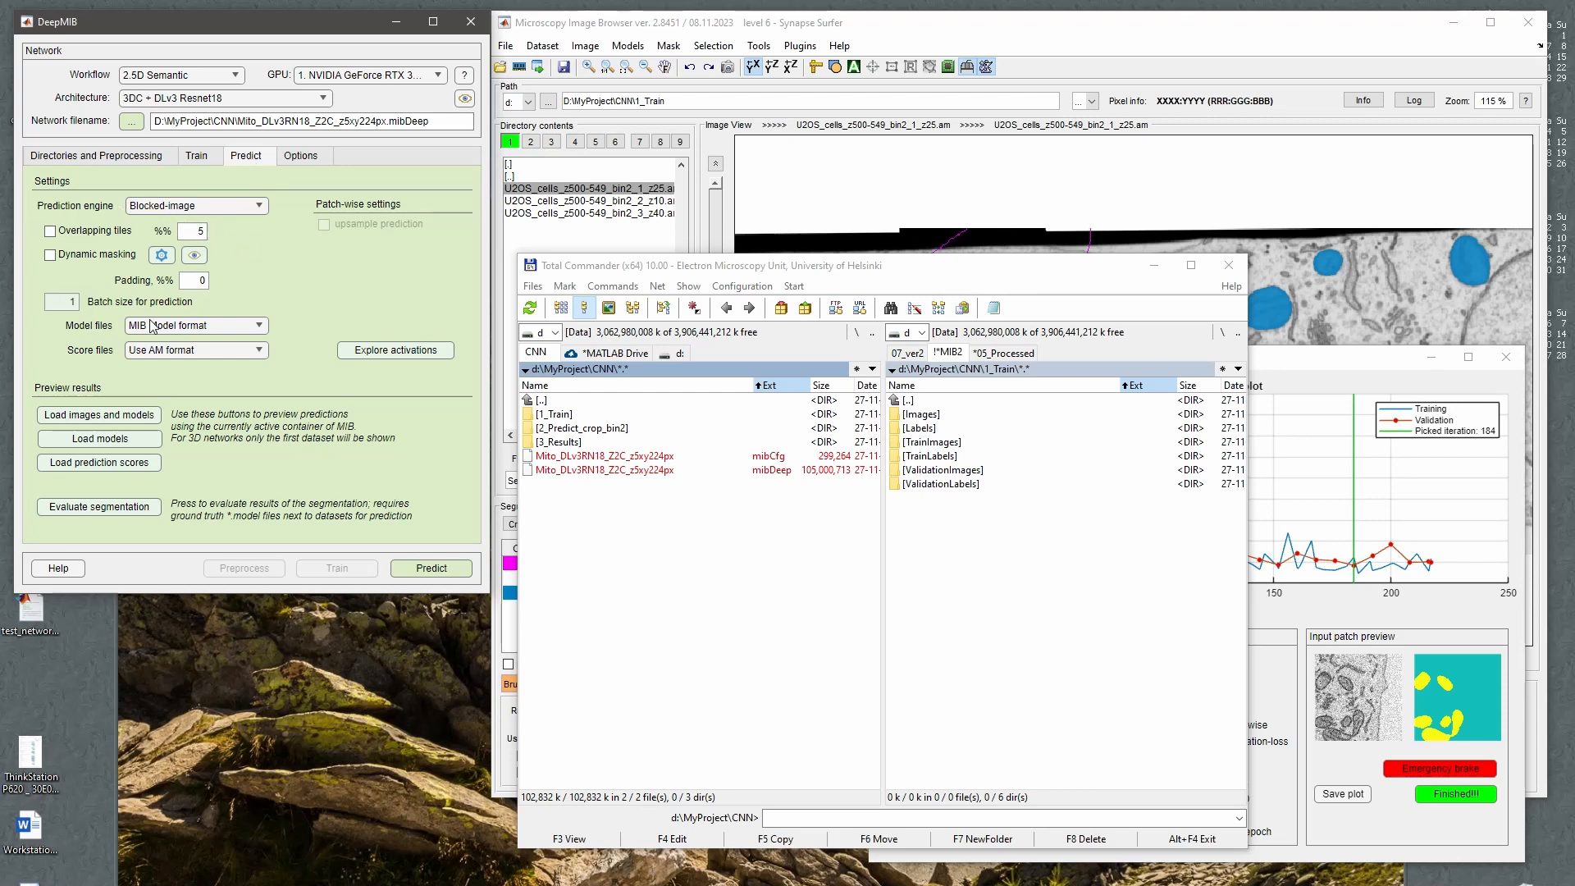
click(196, 207)
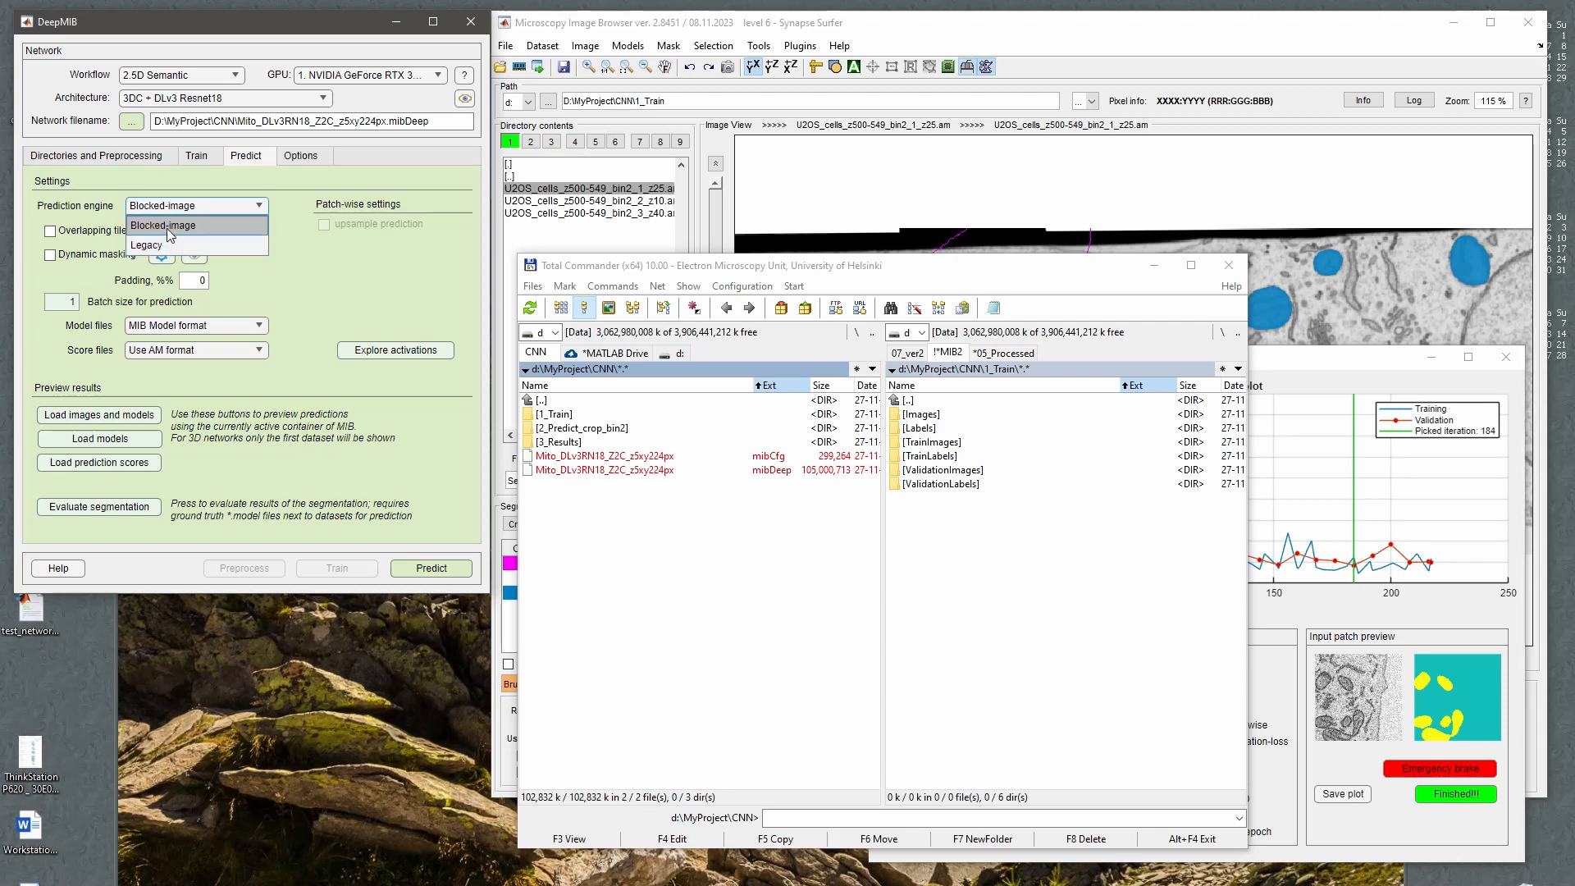
click(166, 228)
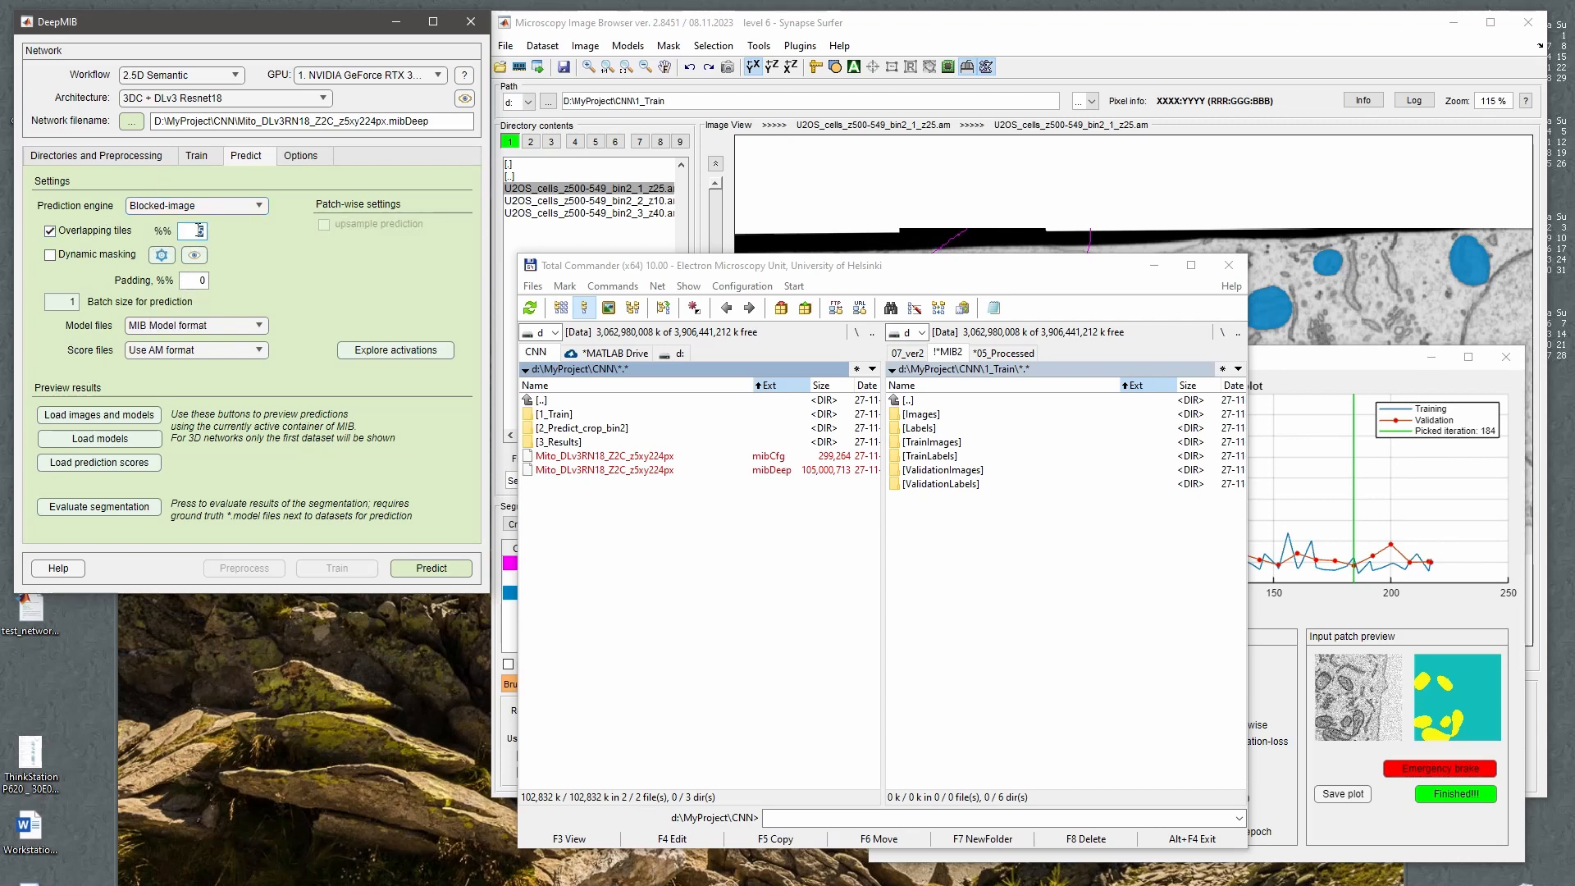
click(196, 156)
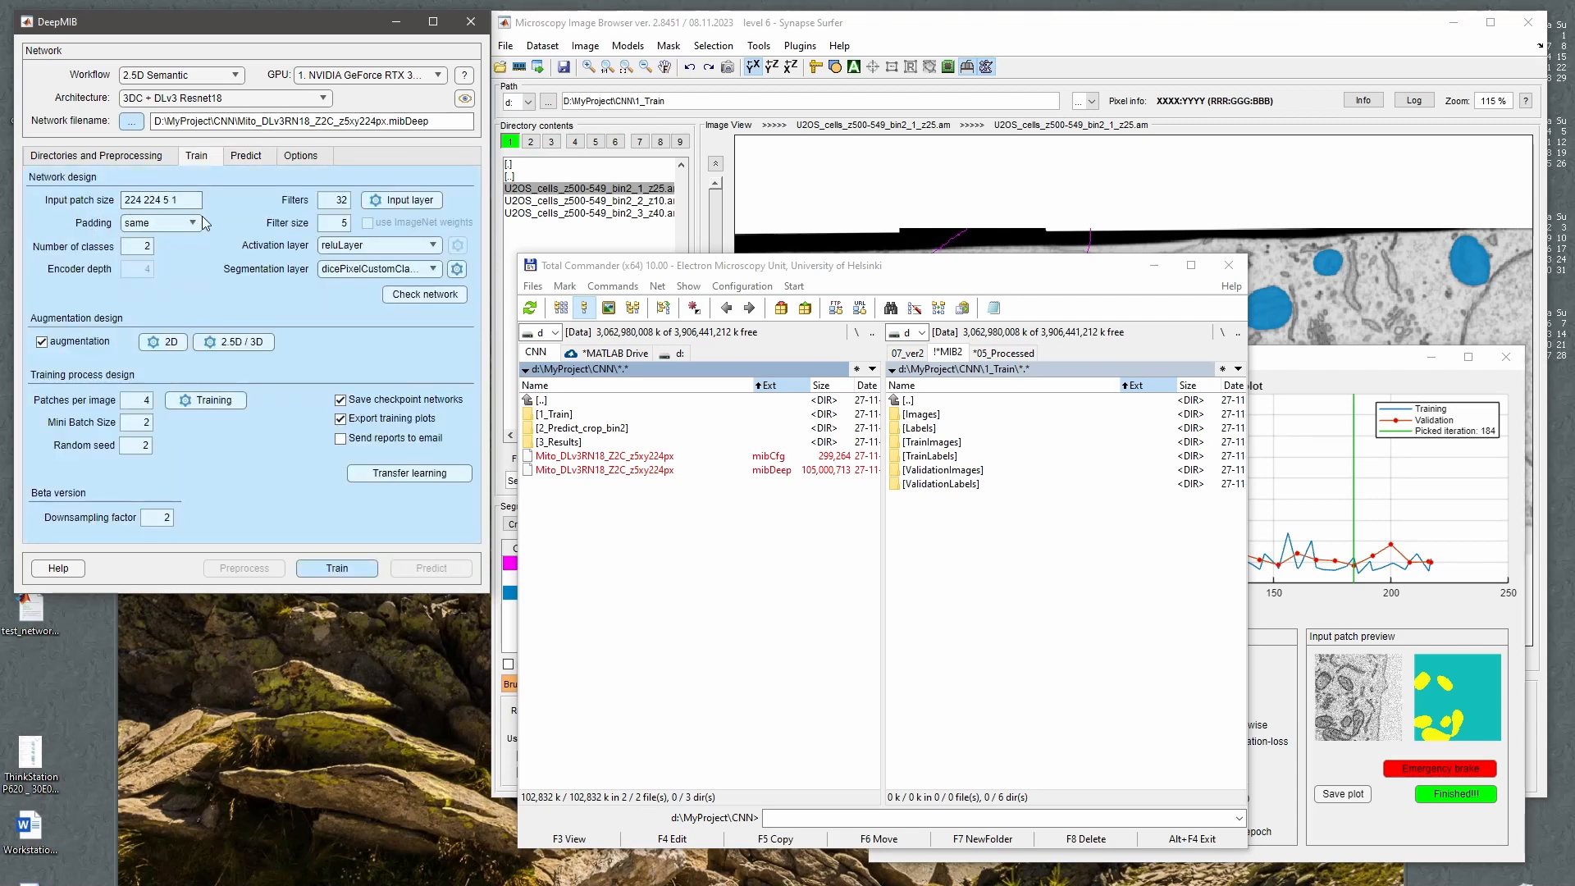
click(243, 156)
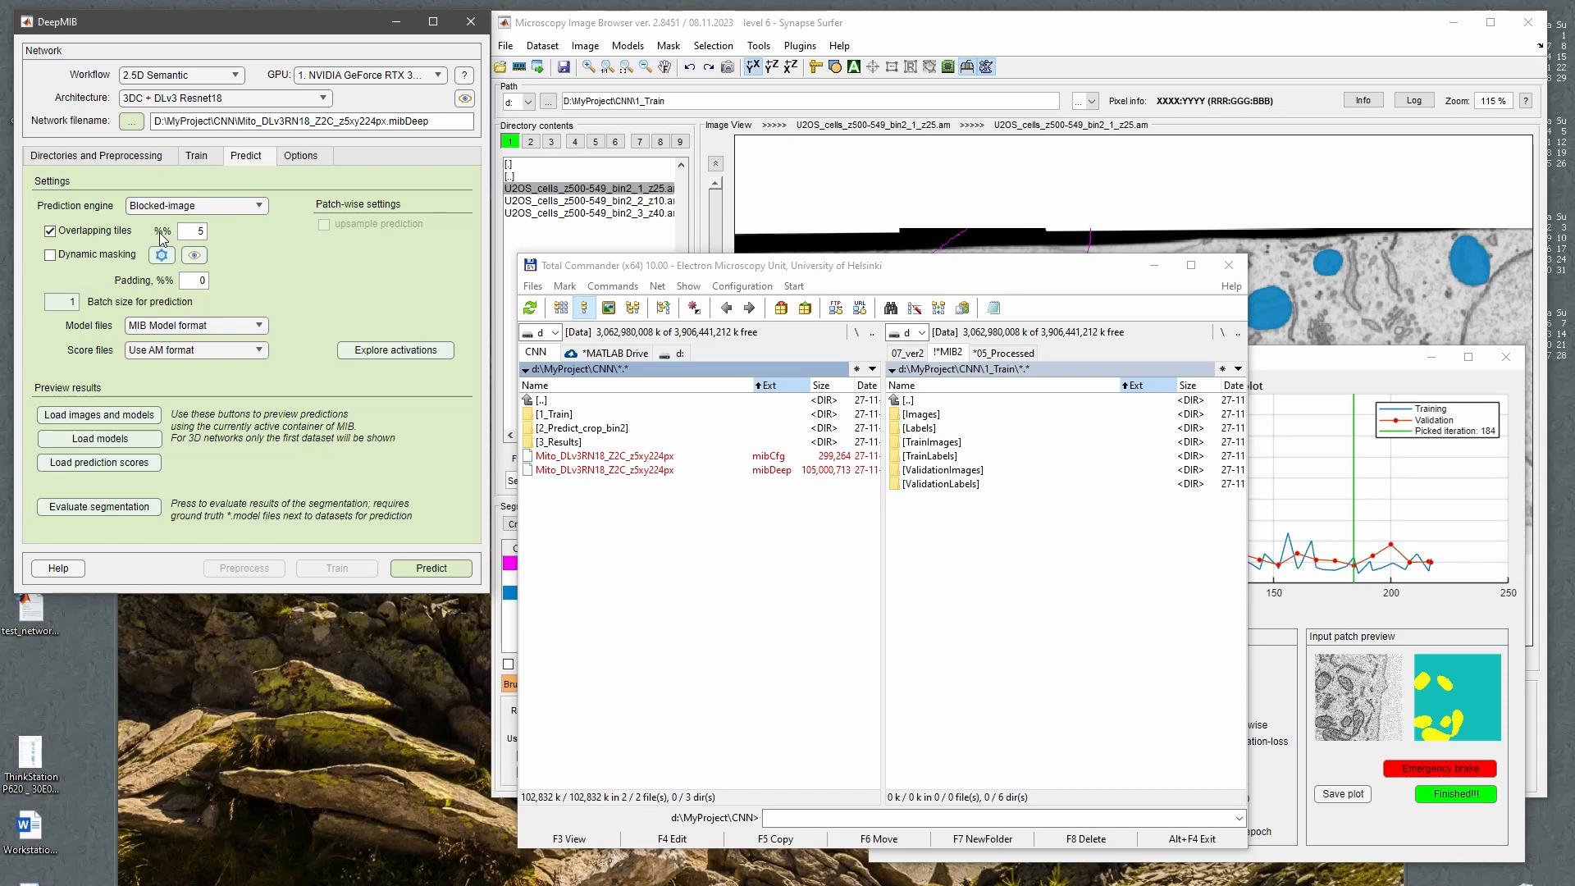
click(189, 231)
text(20)
click(54, 256)
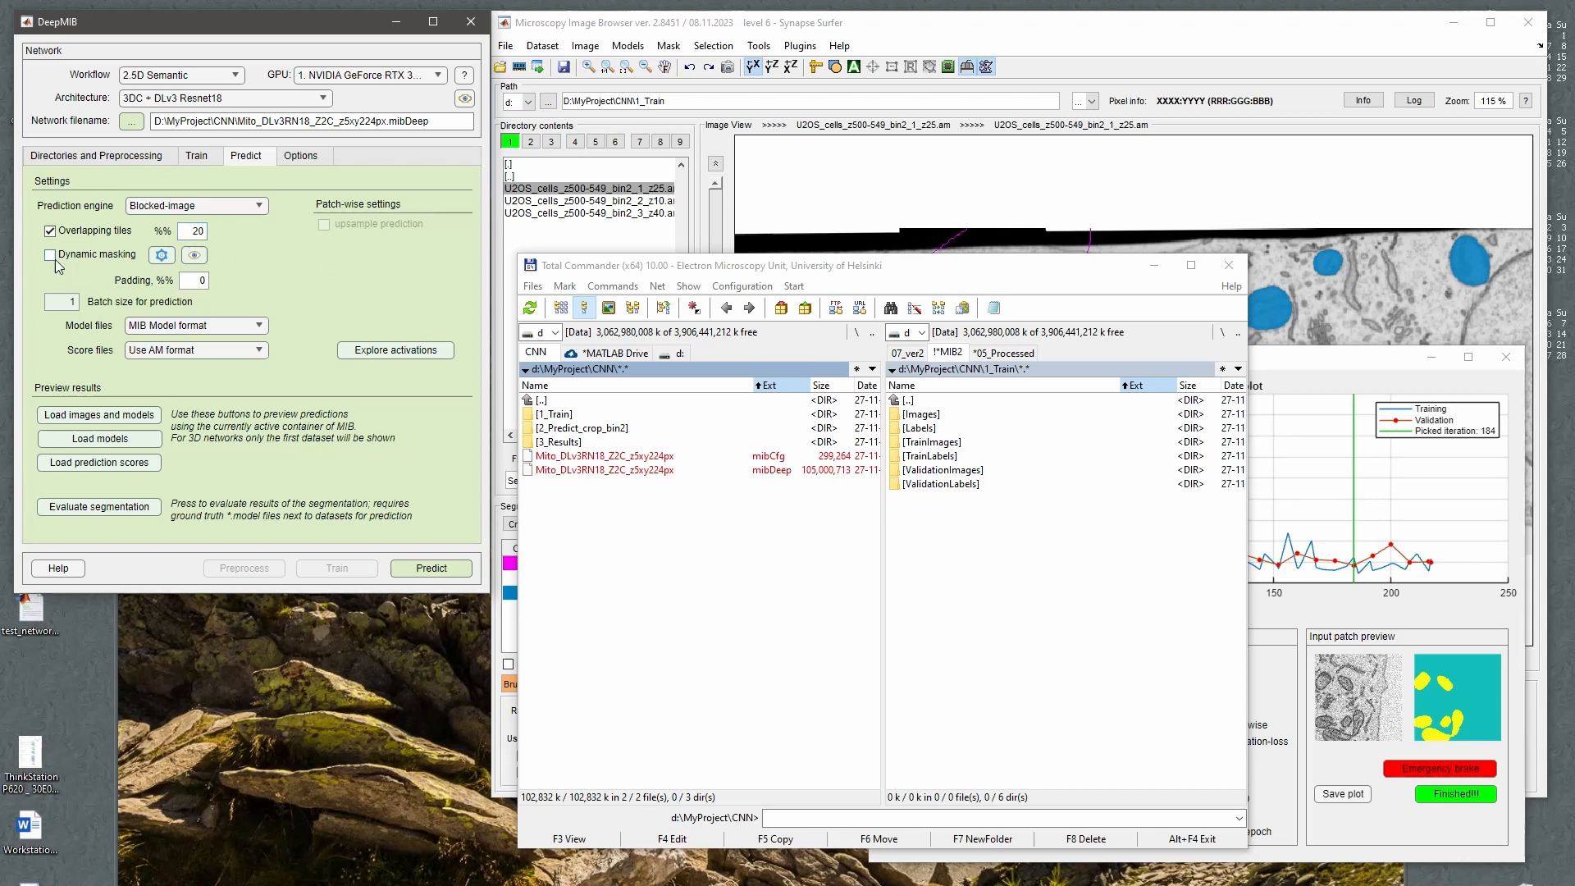
click(961, 40)
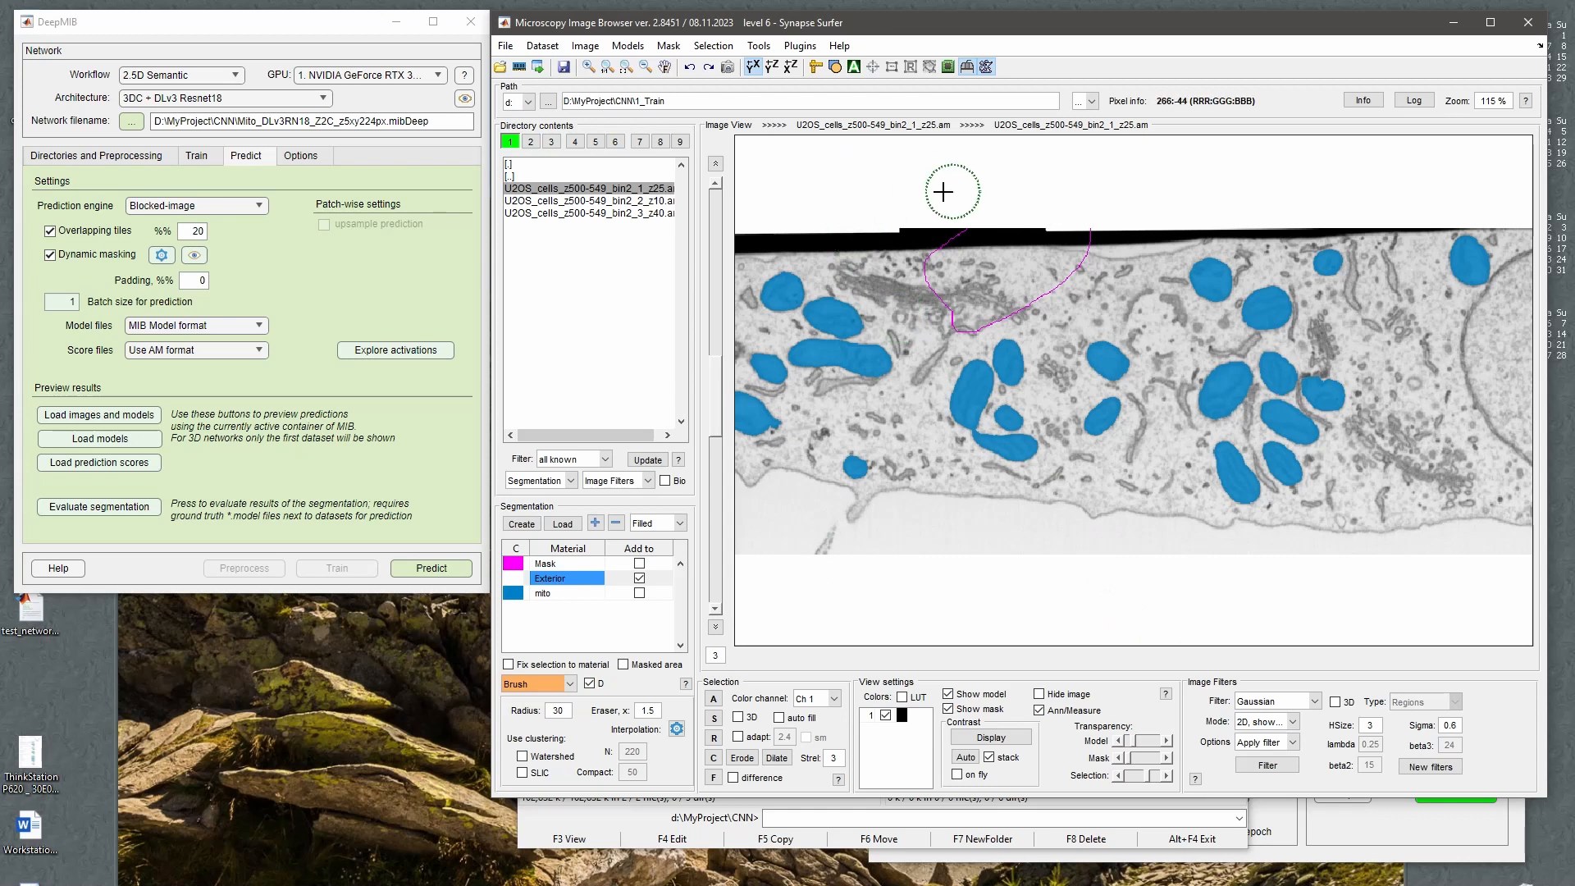
click(101, 256)
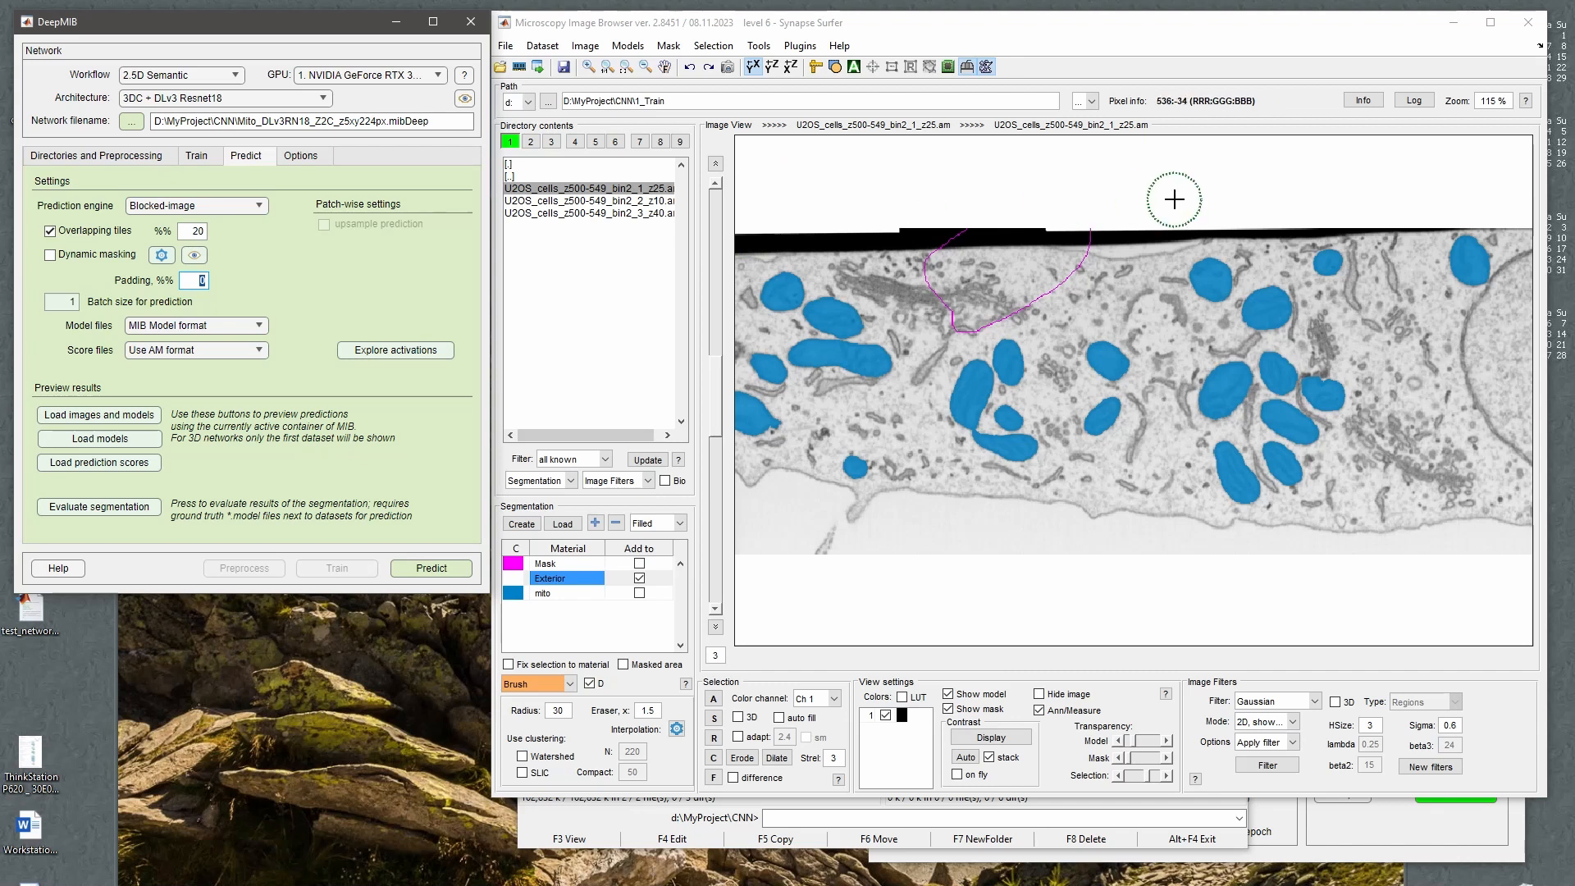
text(10)
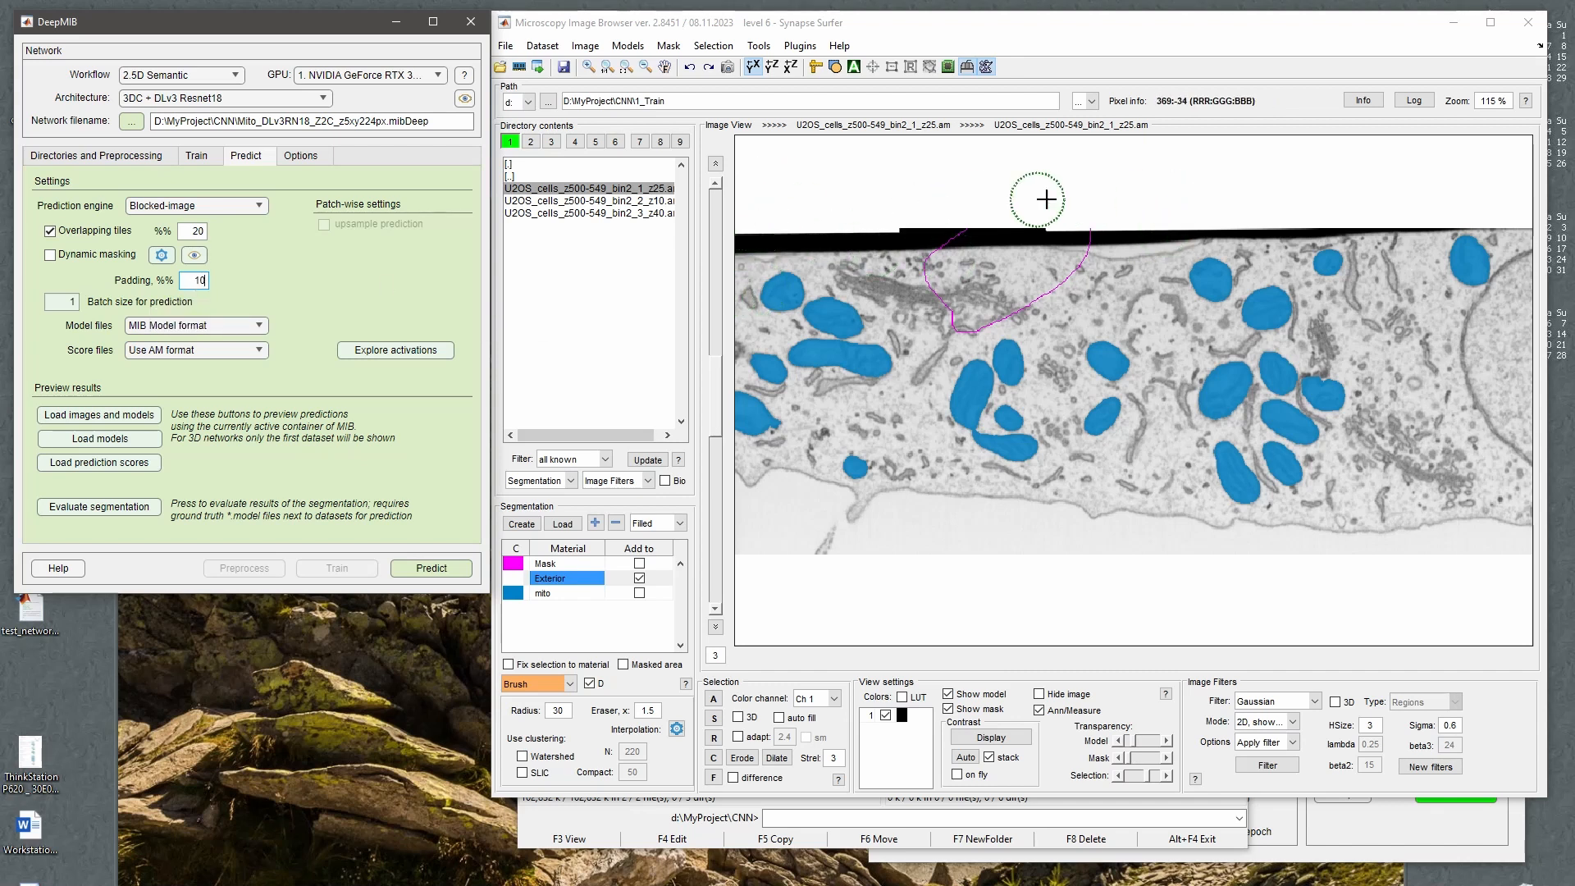
scroll(1066, 369, down, 2)
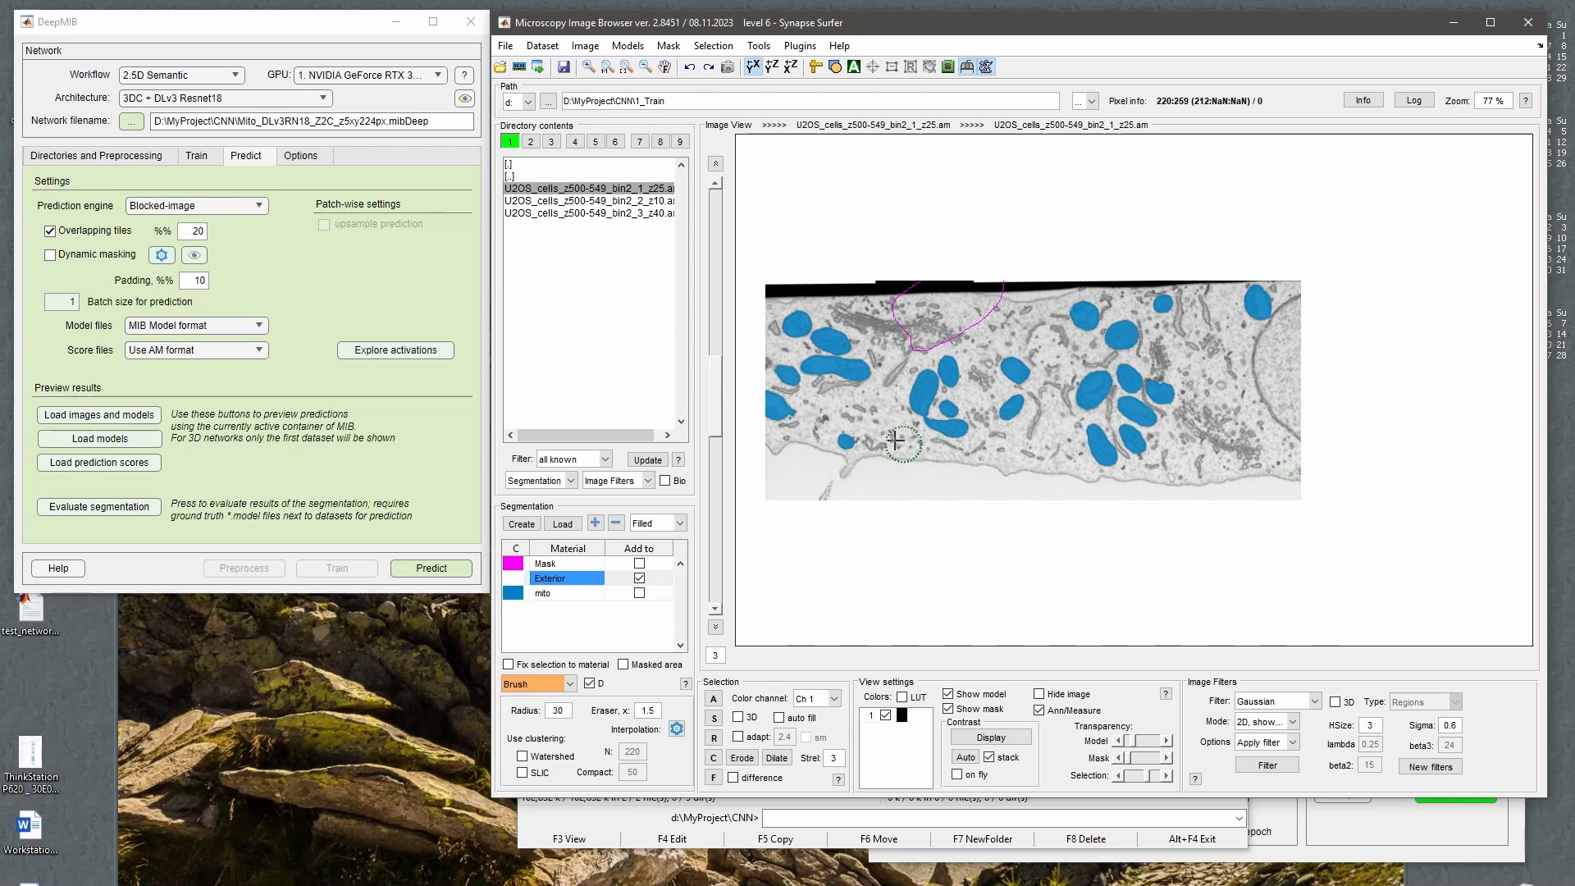
Set padding to 0% and the prediction batch size to 12, using MIB Model format for models and AM format for scores.
double_click(194, 279)
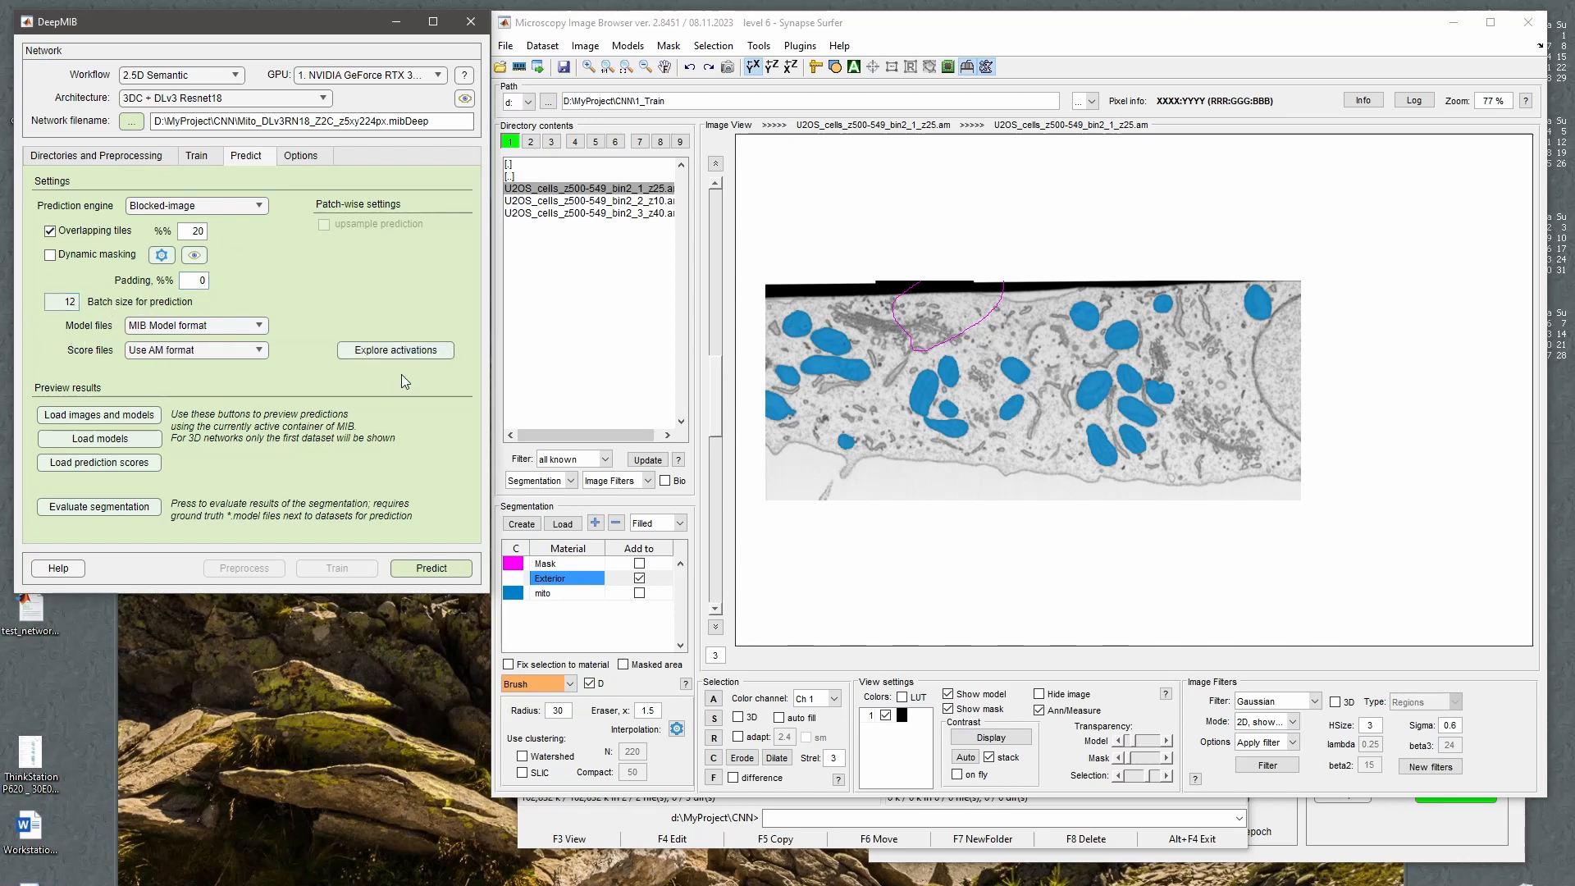
click(149, 329)
click(150, 329)
click(149, 329)
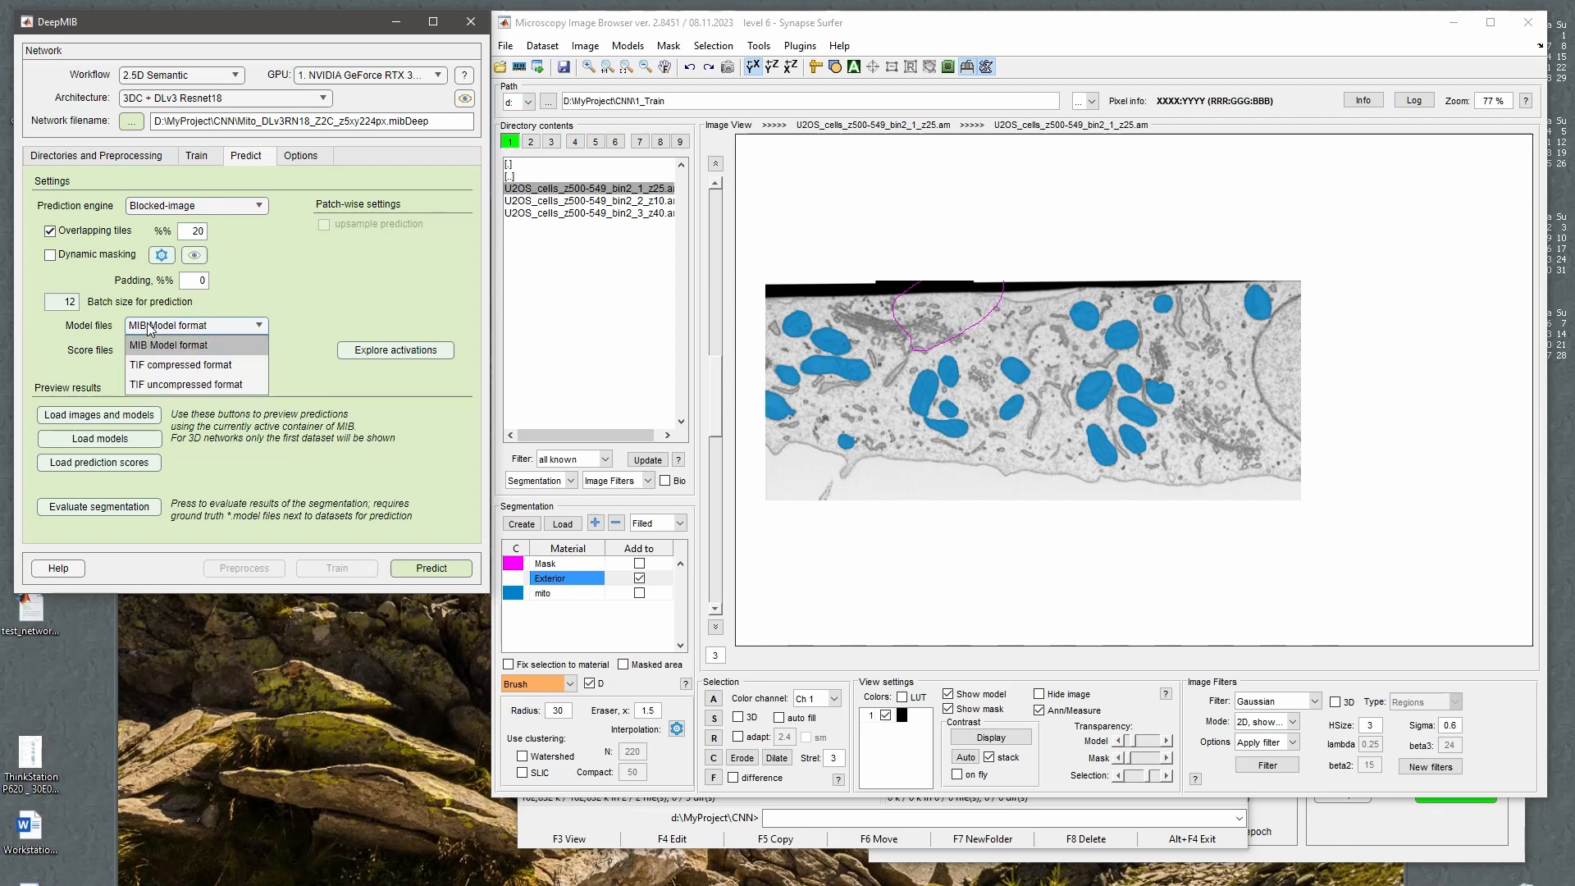
click(149, 328)
click(149, 327)
click(156, 327)
click(164, 352)
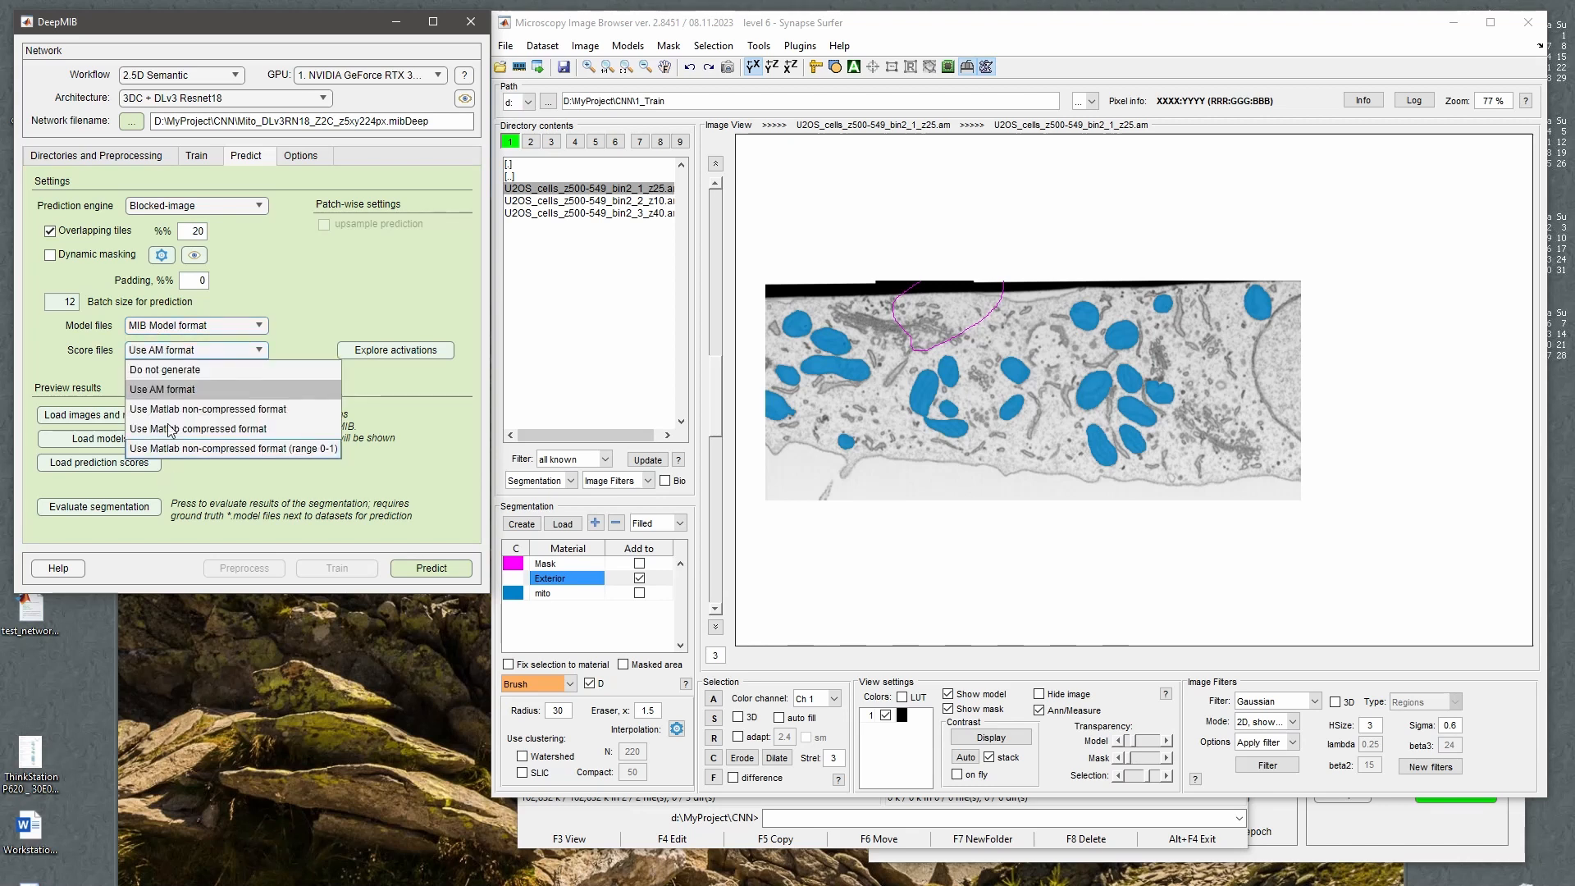
click(168, 391)
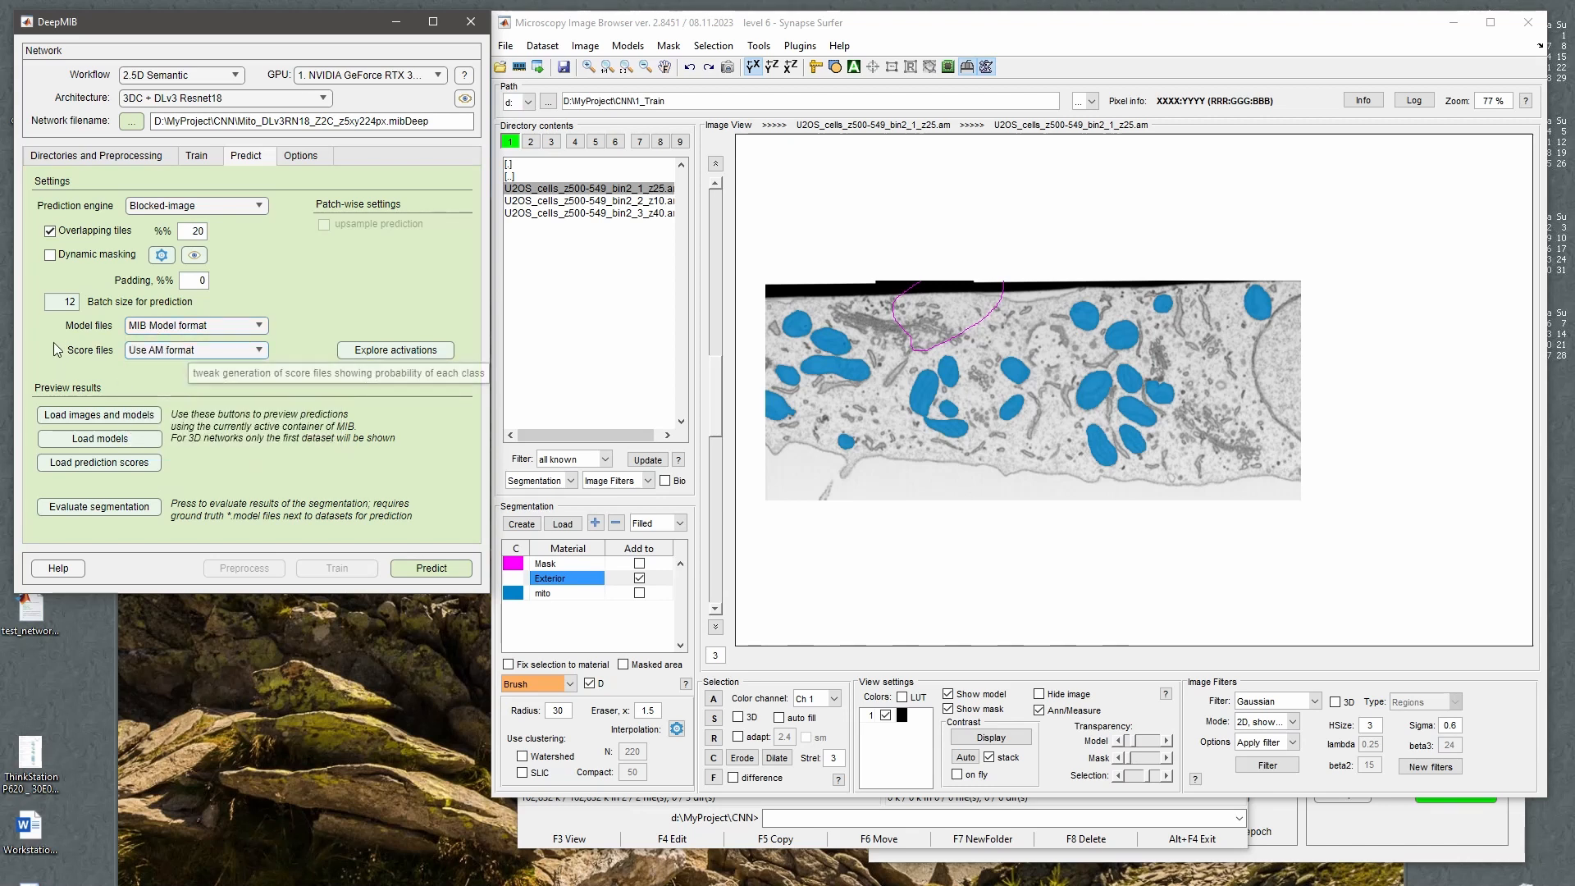
Start the prediction without preprocessing, confirming the images under D:\MyProject\CNN\2_Predict_crop_bin2.
click(464, 568)
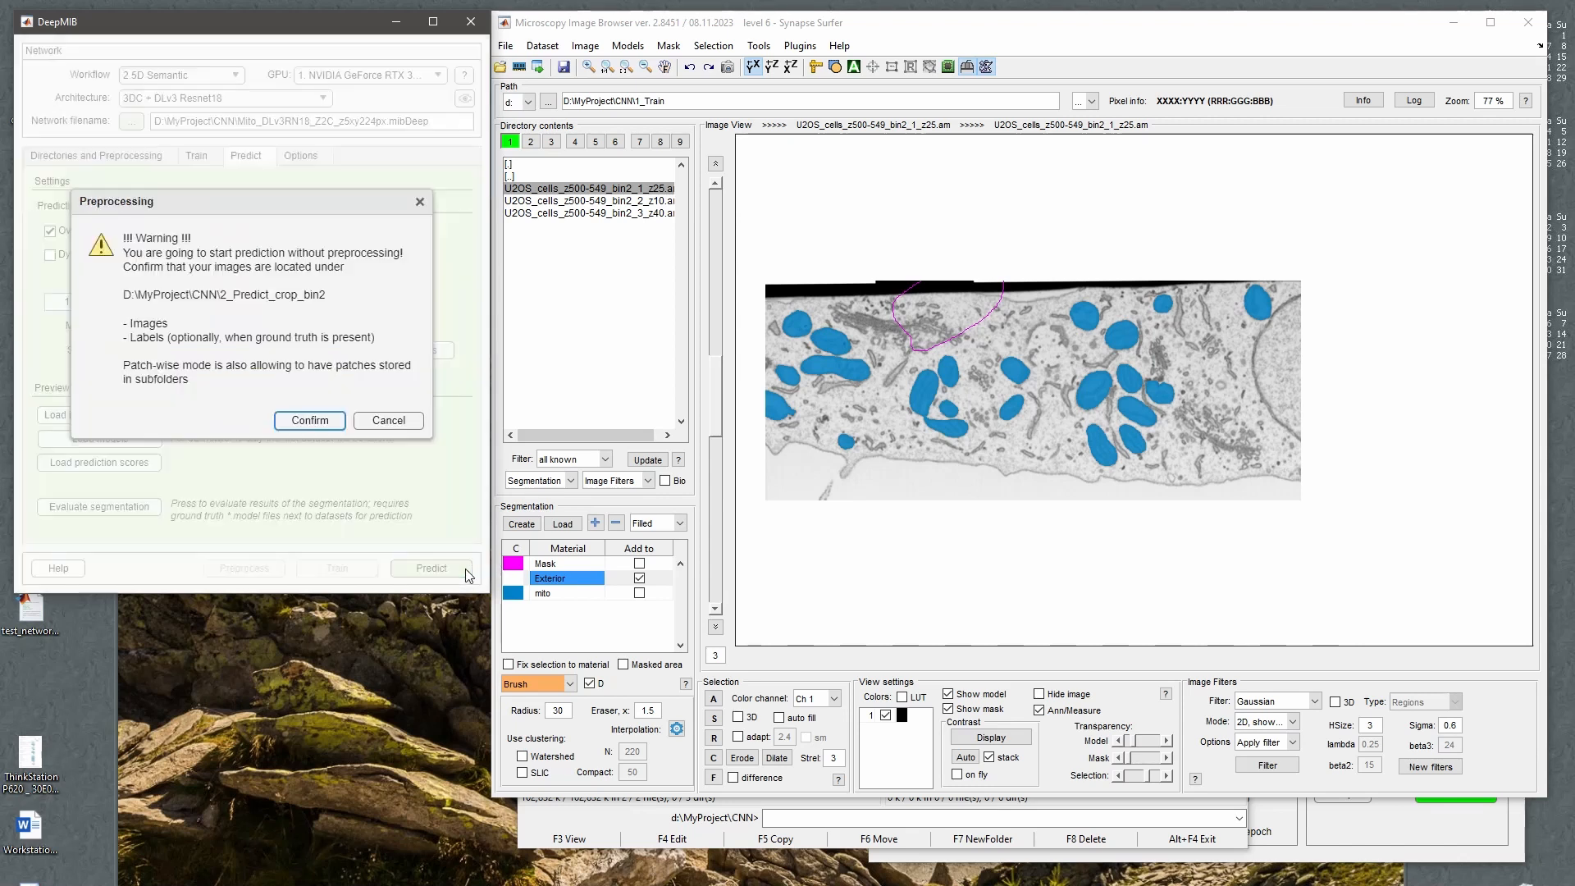
click(316, 419)
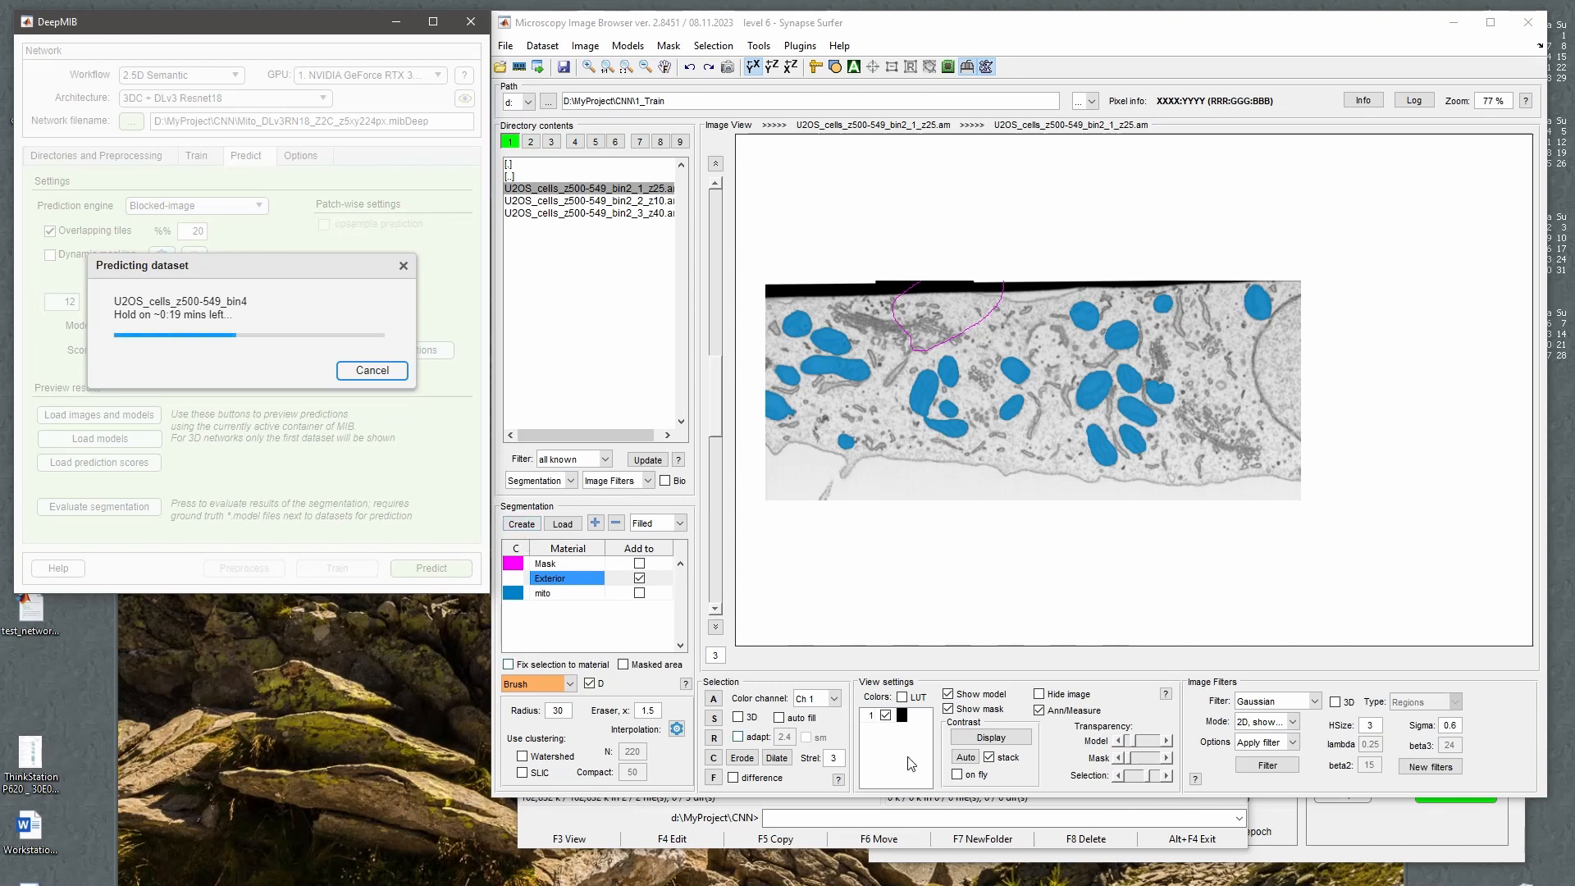
click(1104, 855)
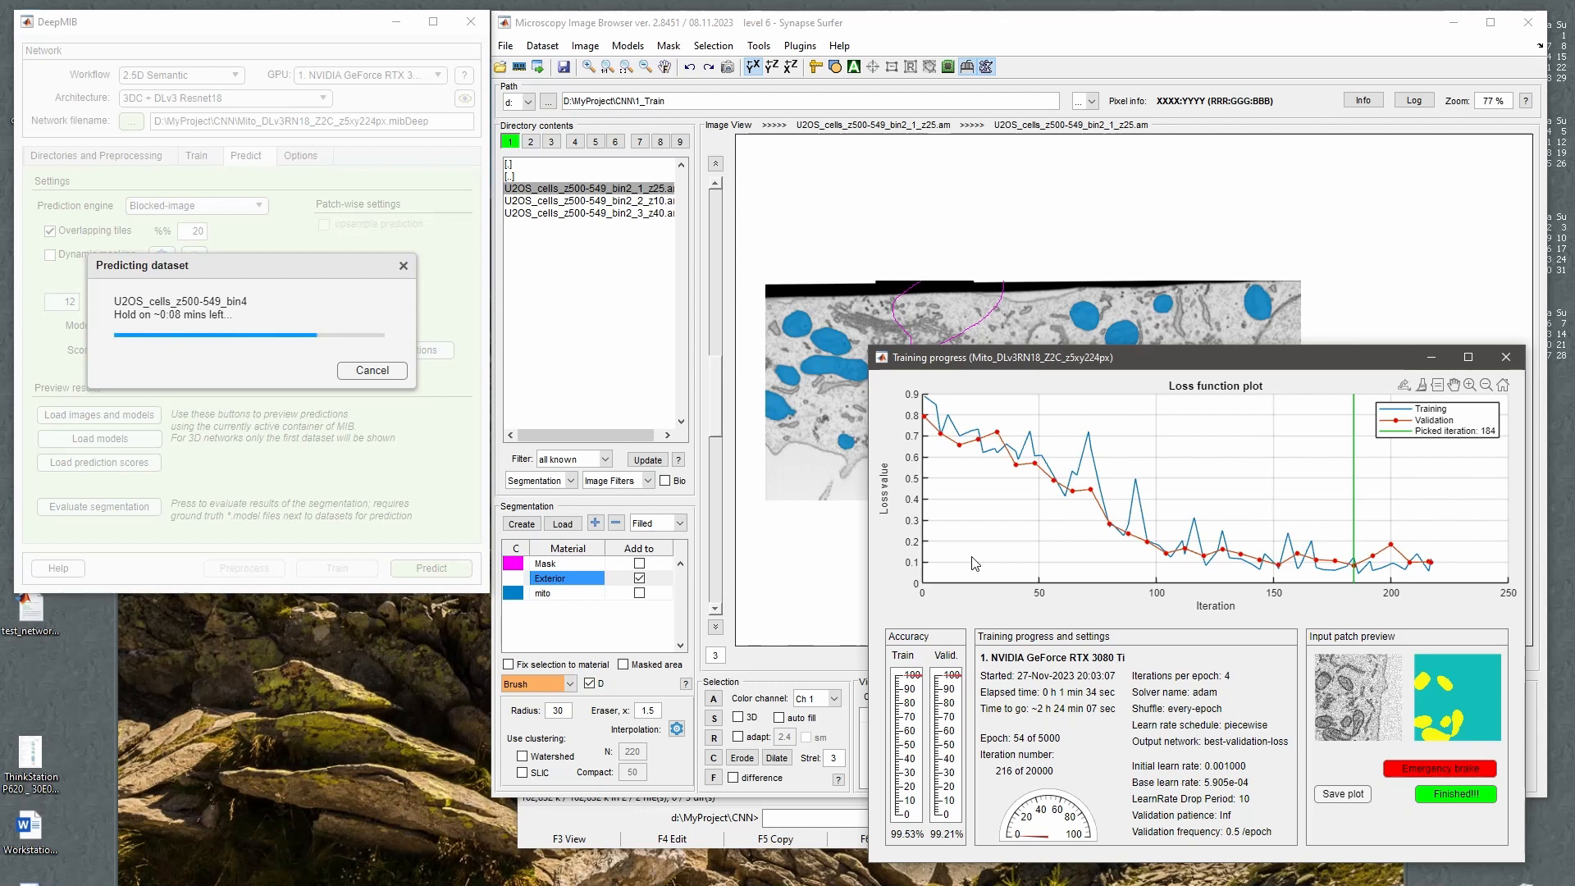
click(1070, 37)
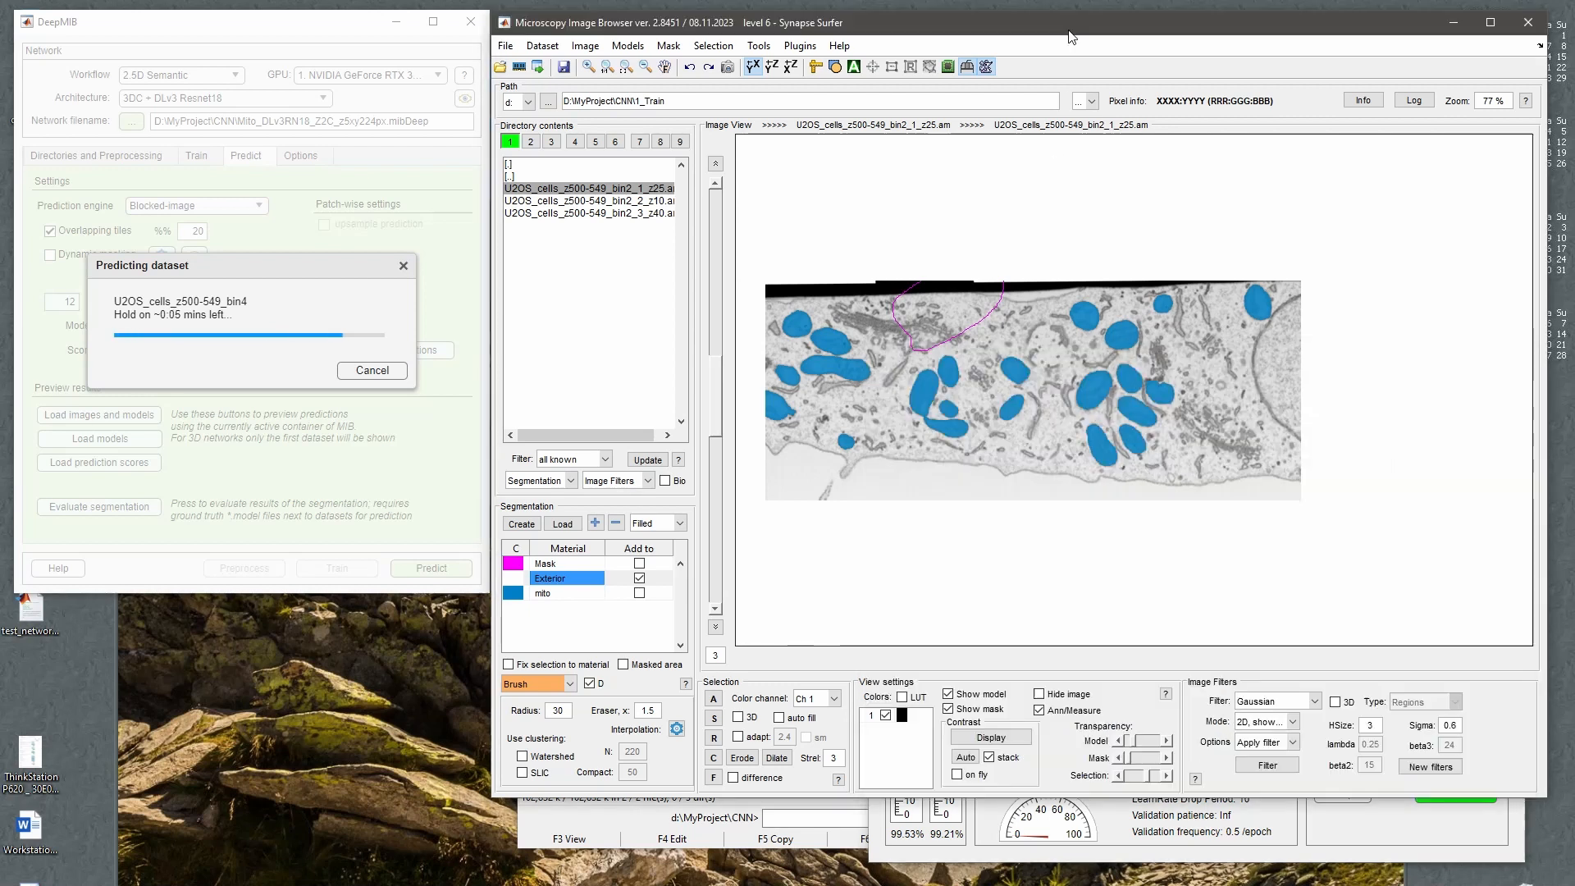
In Total Commander, check the predicted model file in 3_Results\PredictionImages\ResultsModels.
click(808, 818)
click(558, 442)
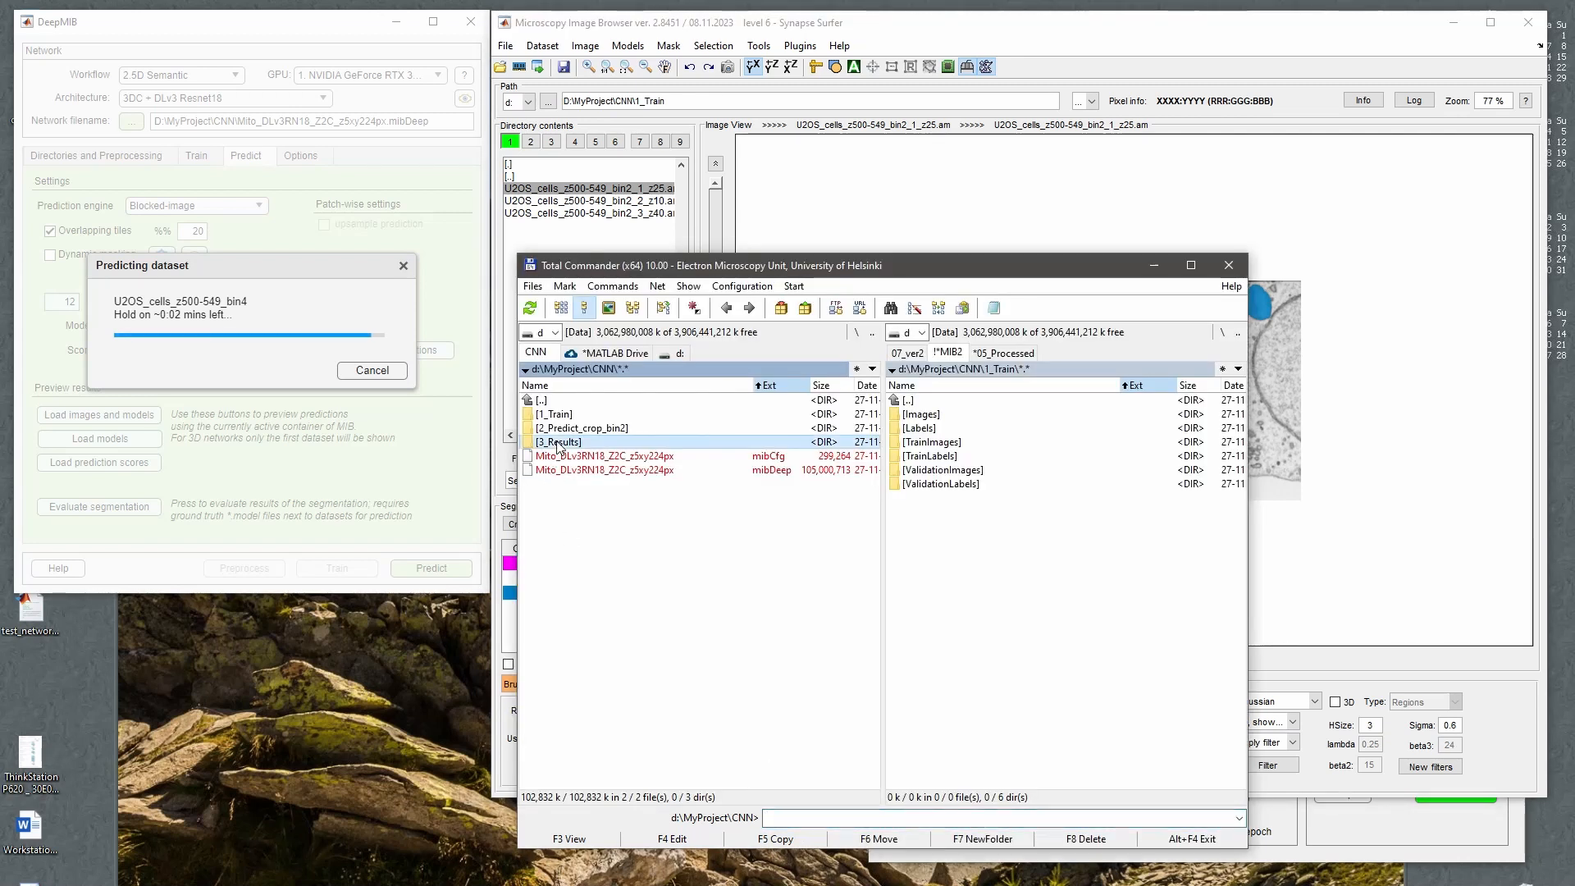
double_click(557, 442)
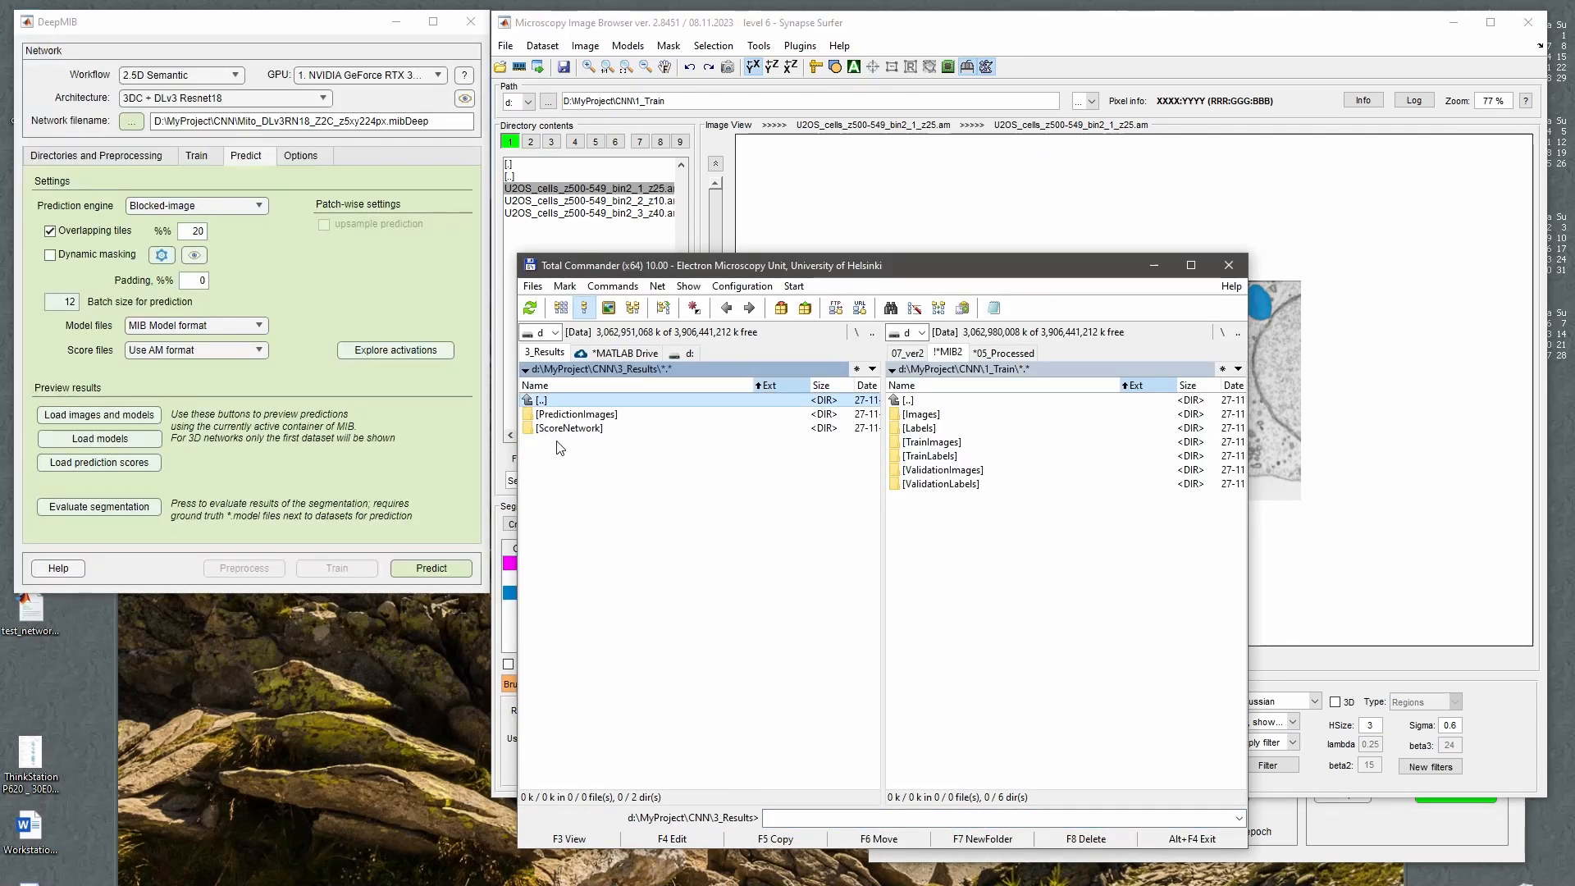
key(BackSpace)
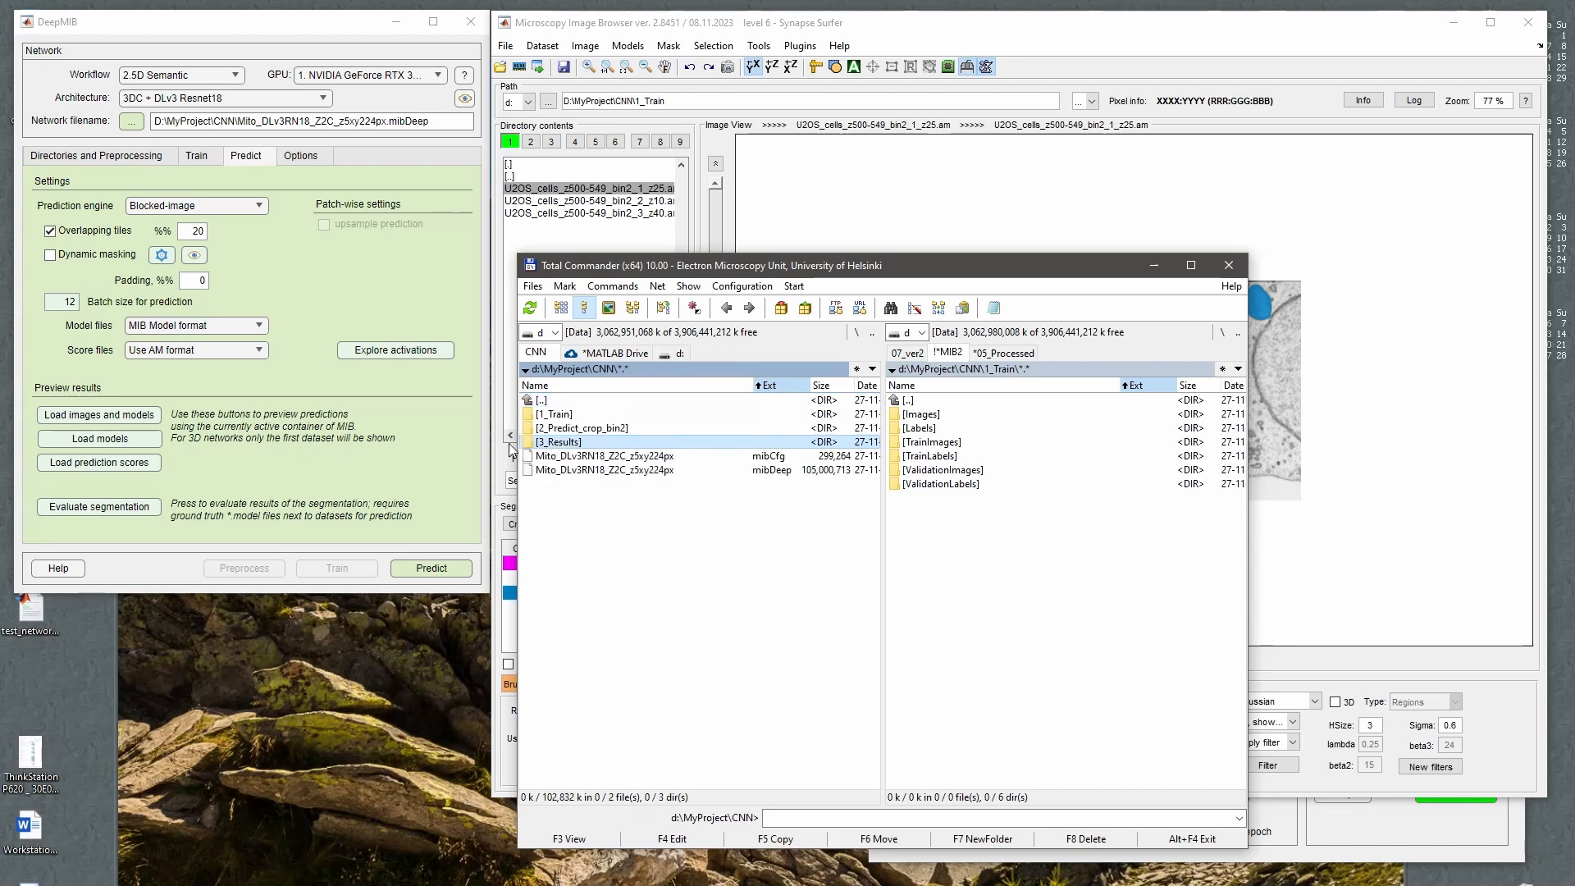
double_click(581, 442)
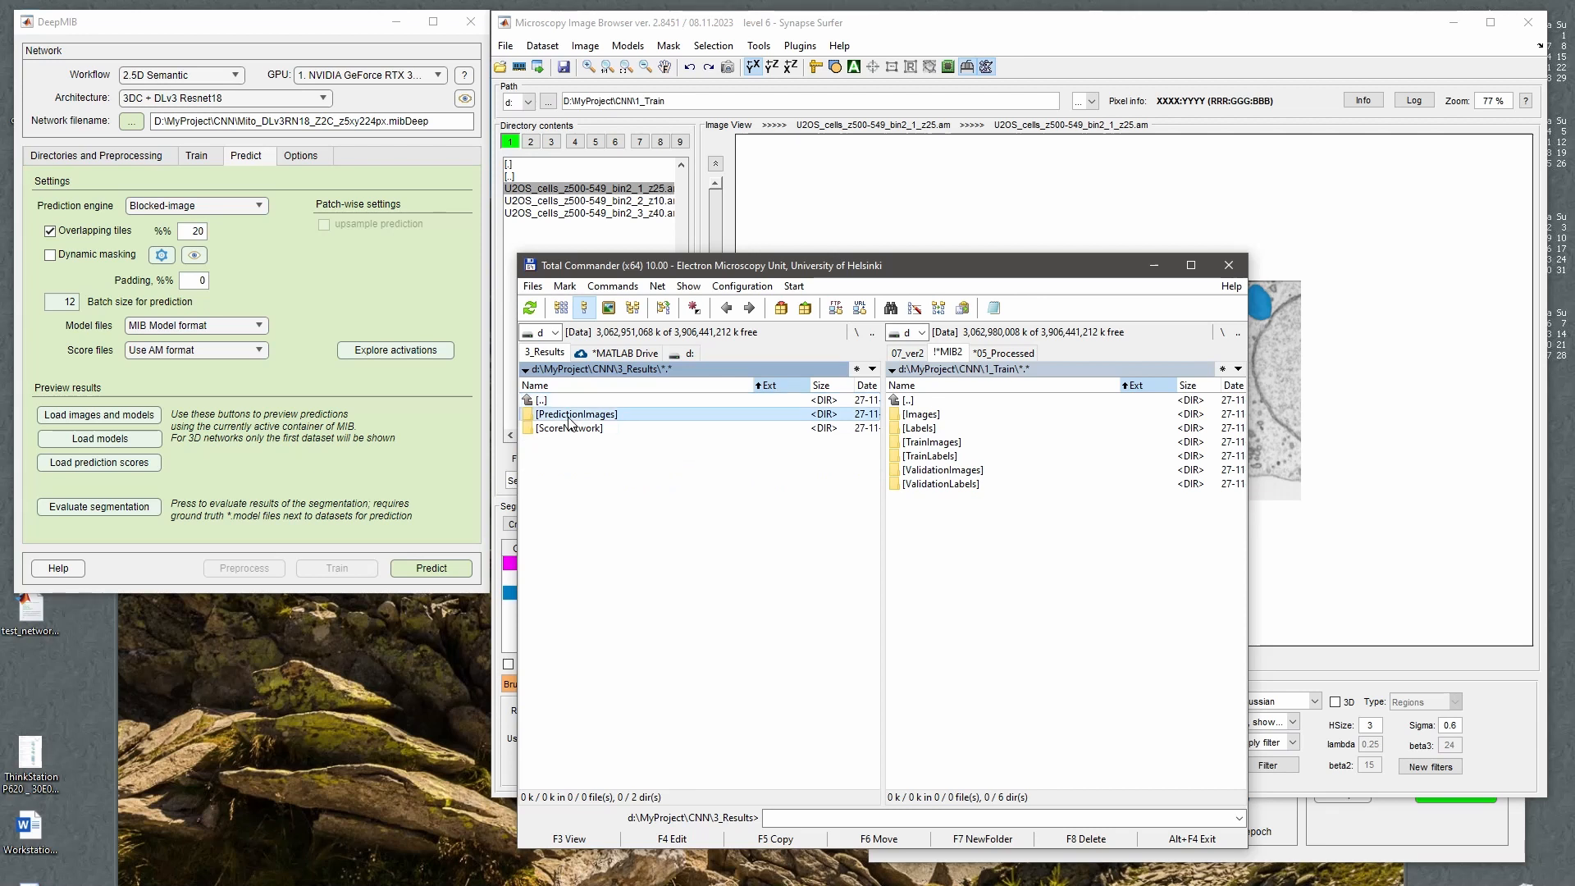
double_click(574, 415)
double_click(584, 415)
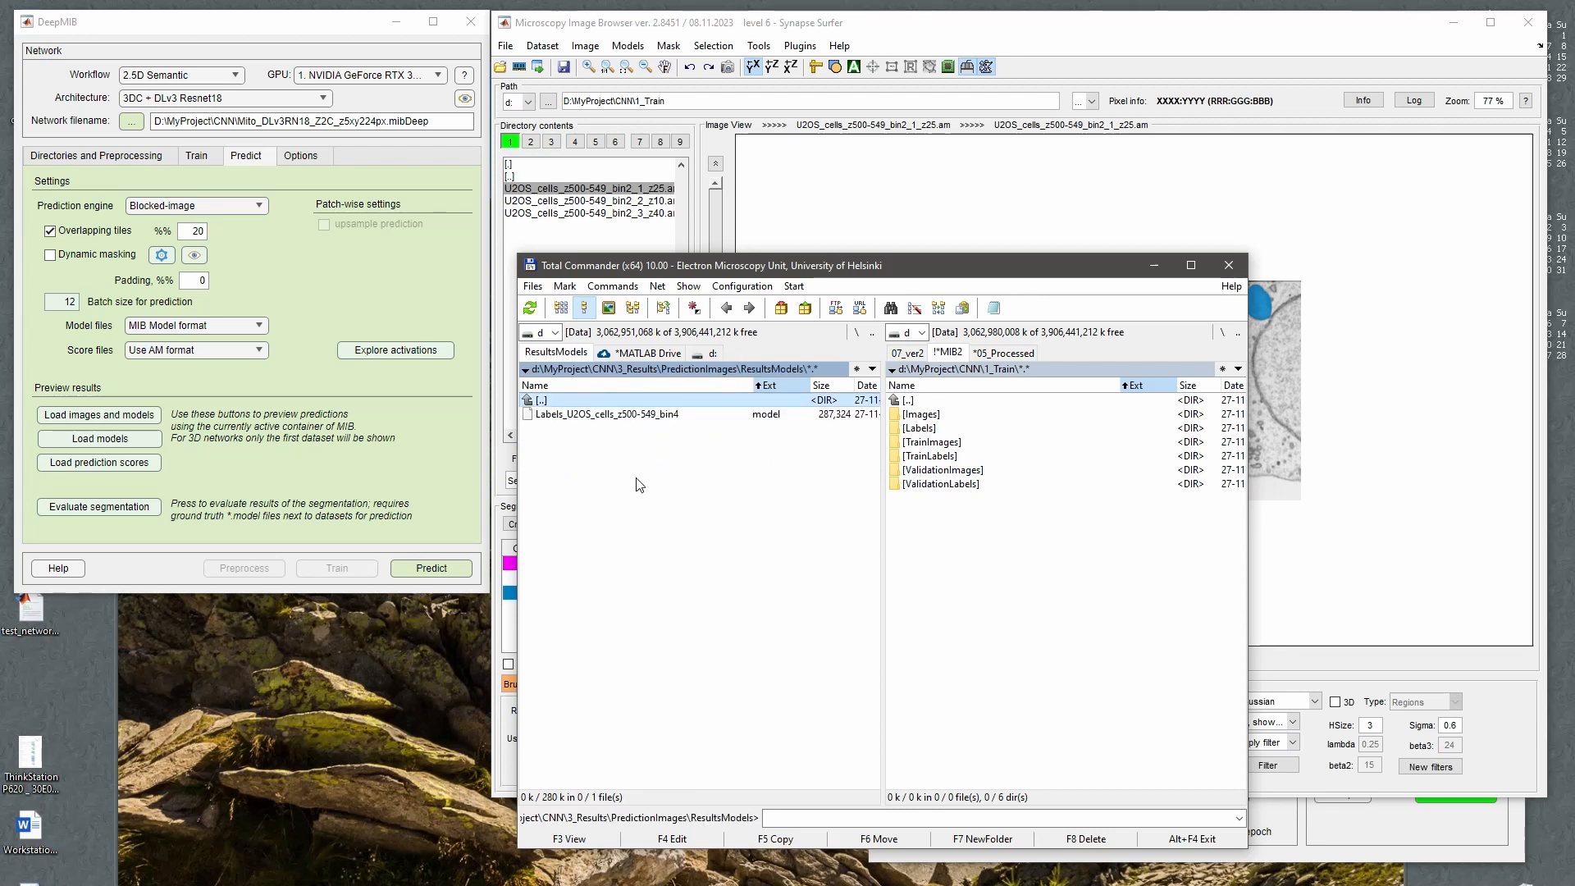
key(Down)
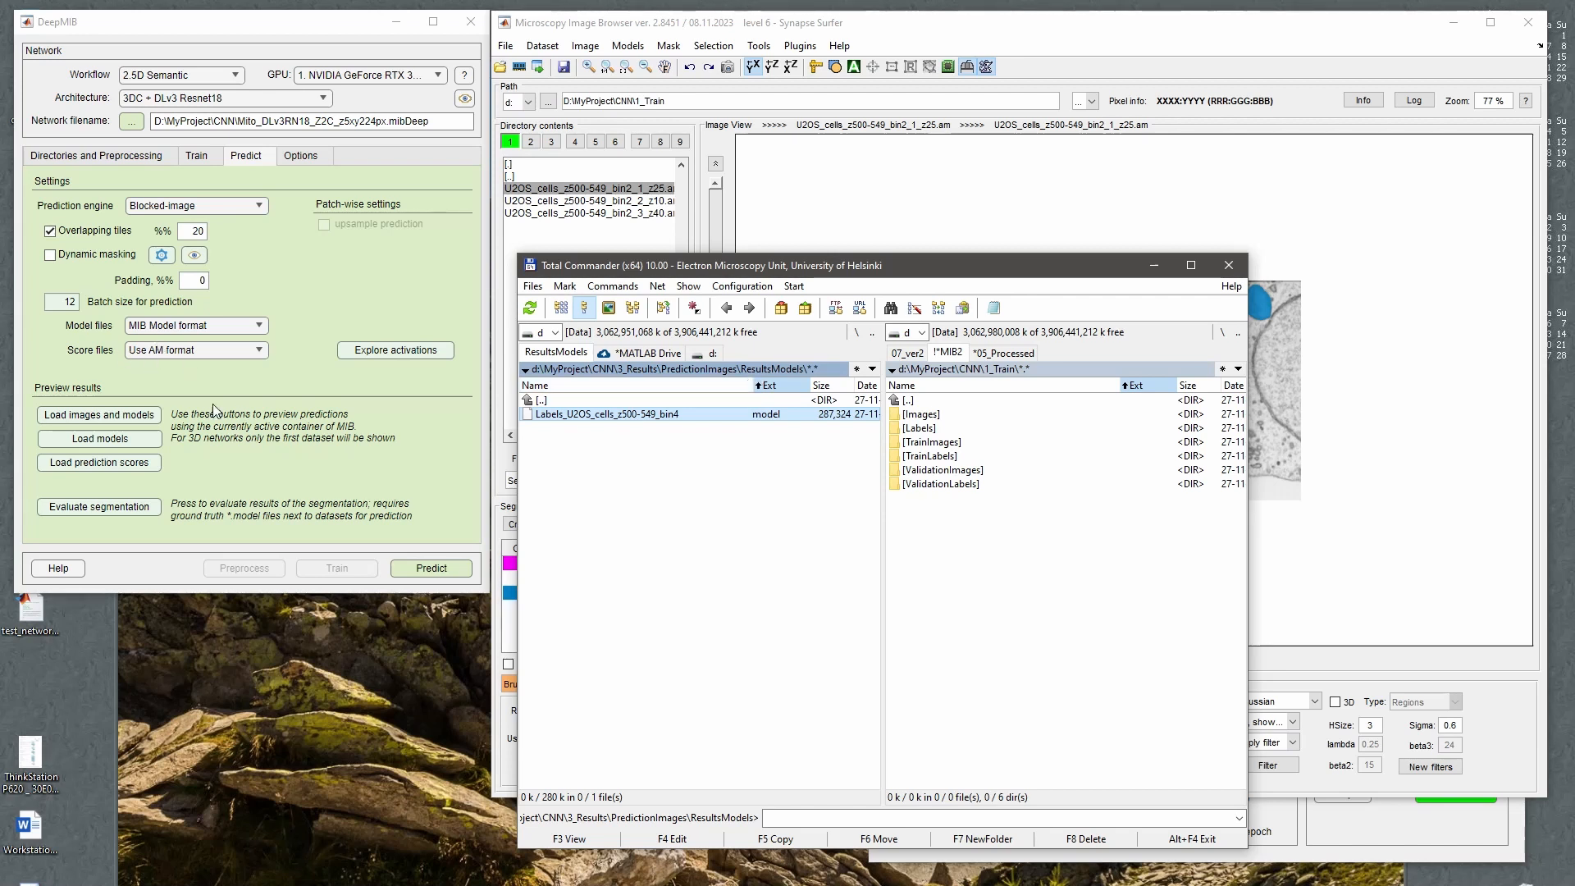
Check the prediction score file in the neighbouring ResultsScores folder.
double_click(591, 403)
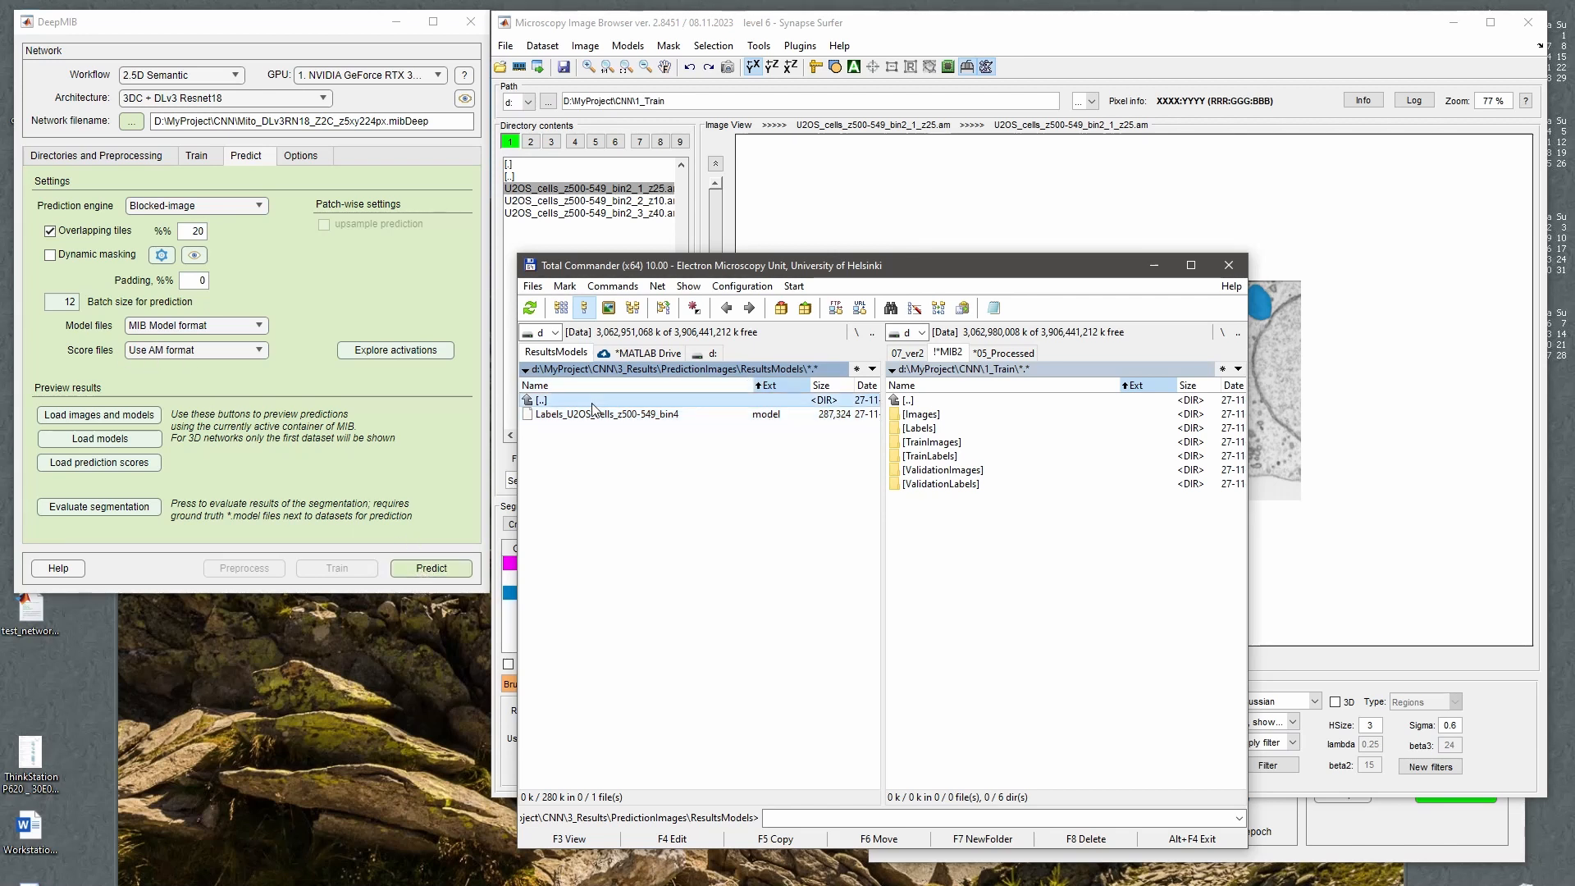
double_click(594, 428)
click(596, 415)
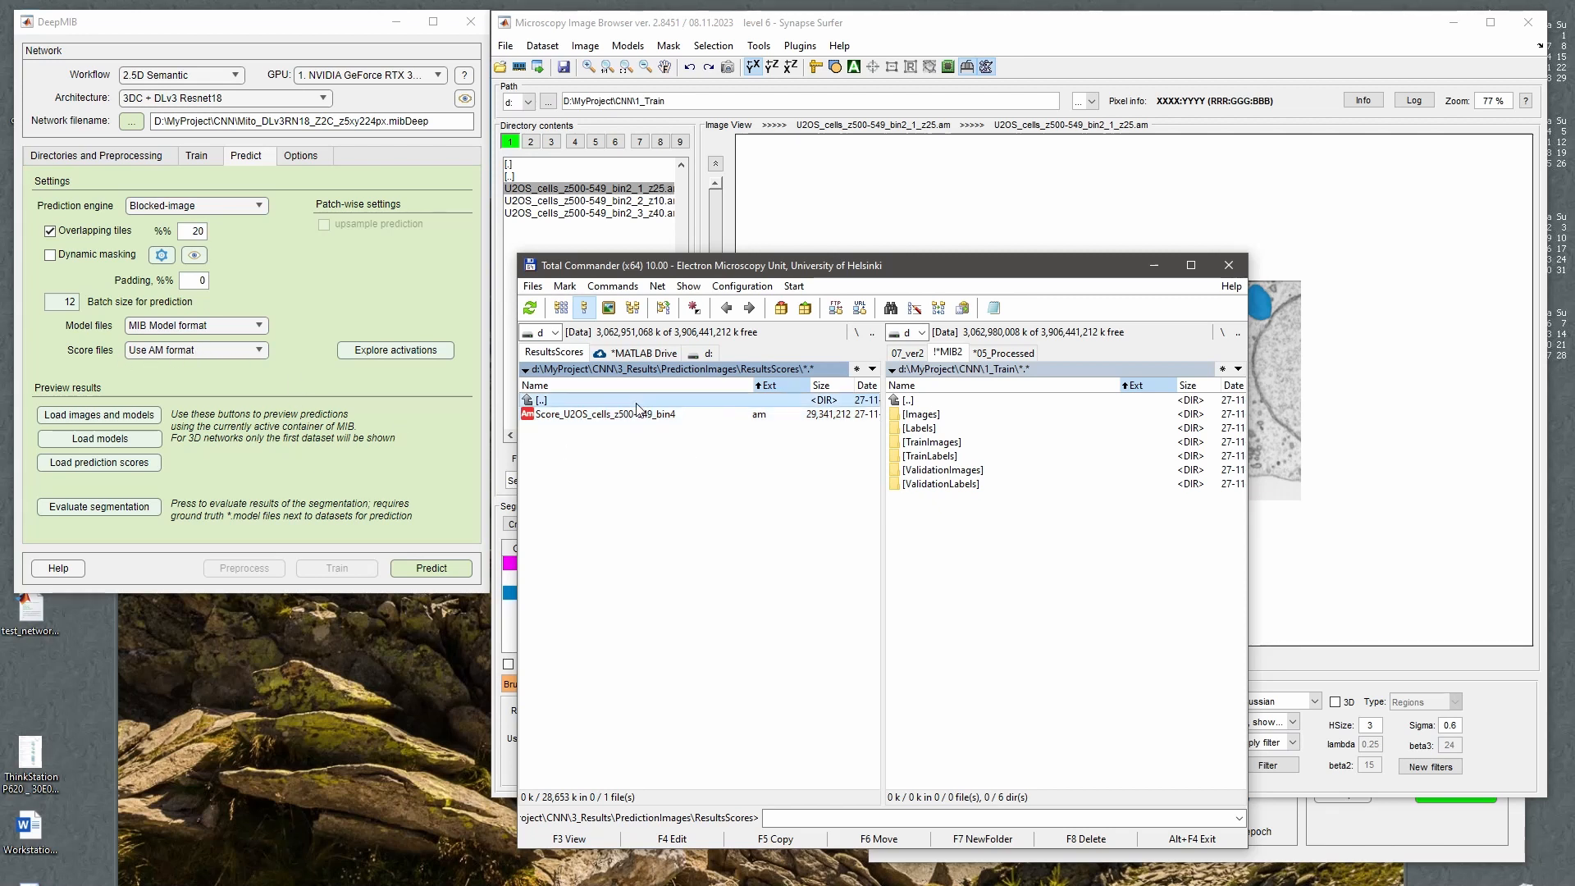
Examine the exported training csv files and the network checkpoints in the 3_Results\ScoreNetwork folder.
double_click(636, 401)
double_click(636, 402)
double_click(599, 430)
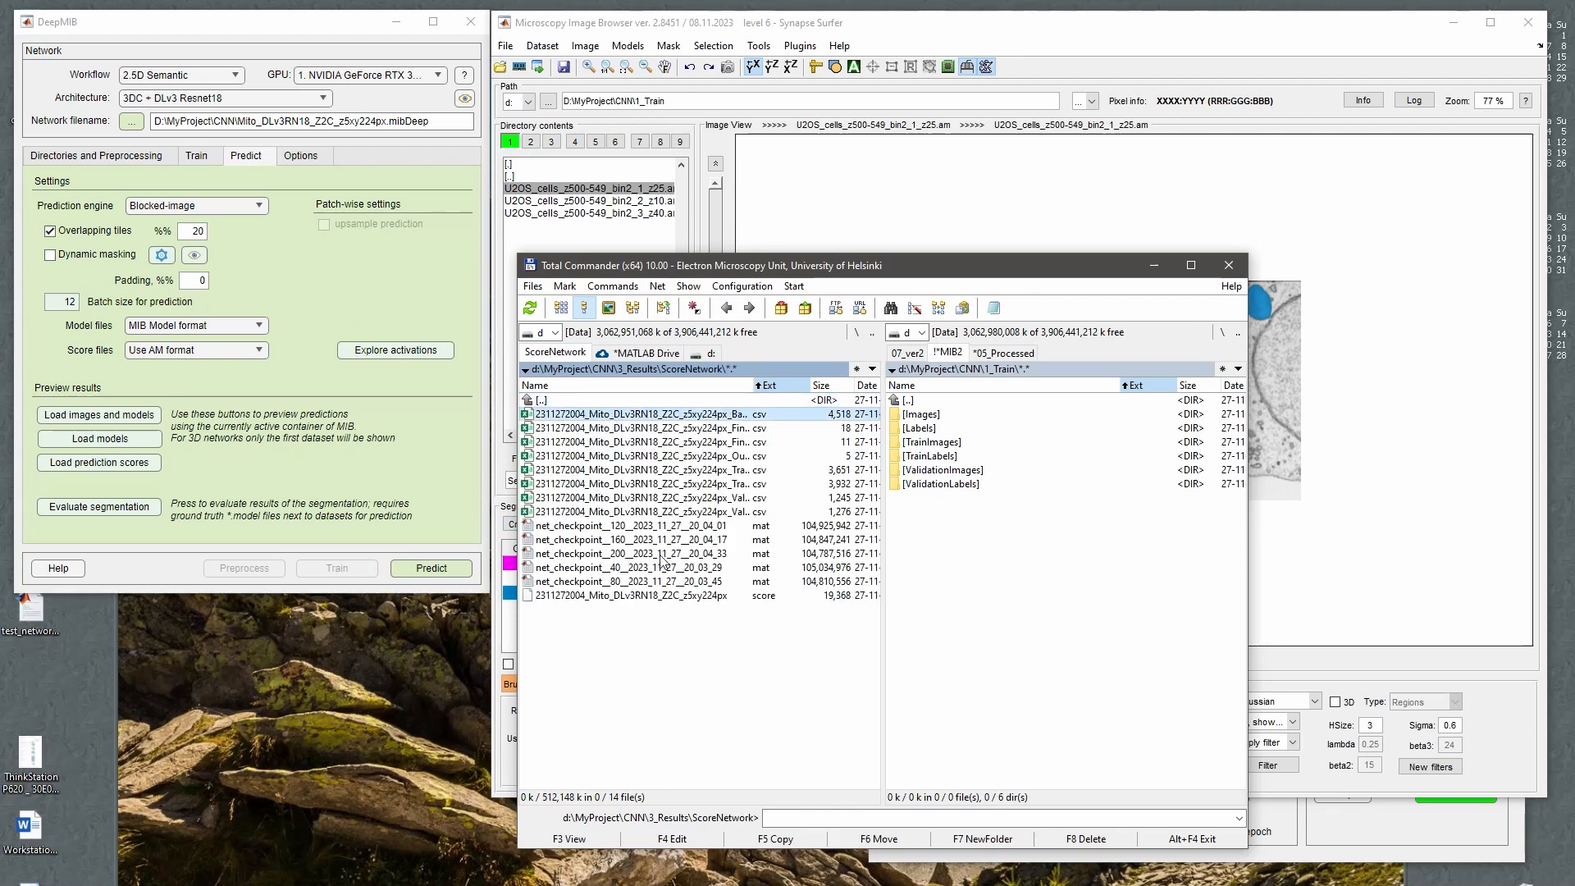
click(725, 526)
key(Up)
key(Up)
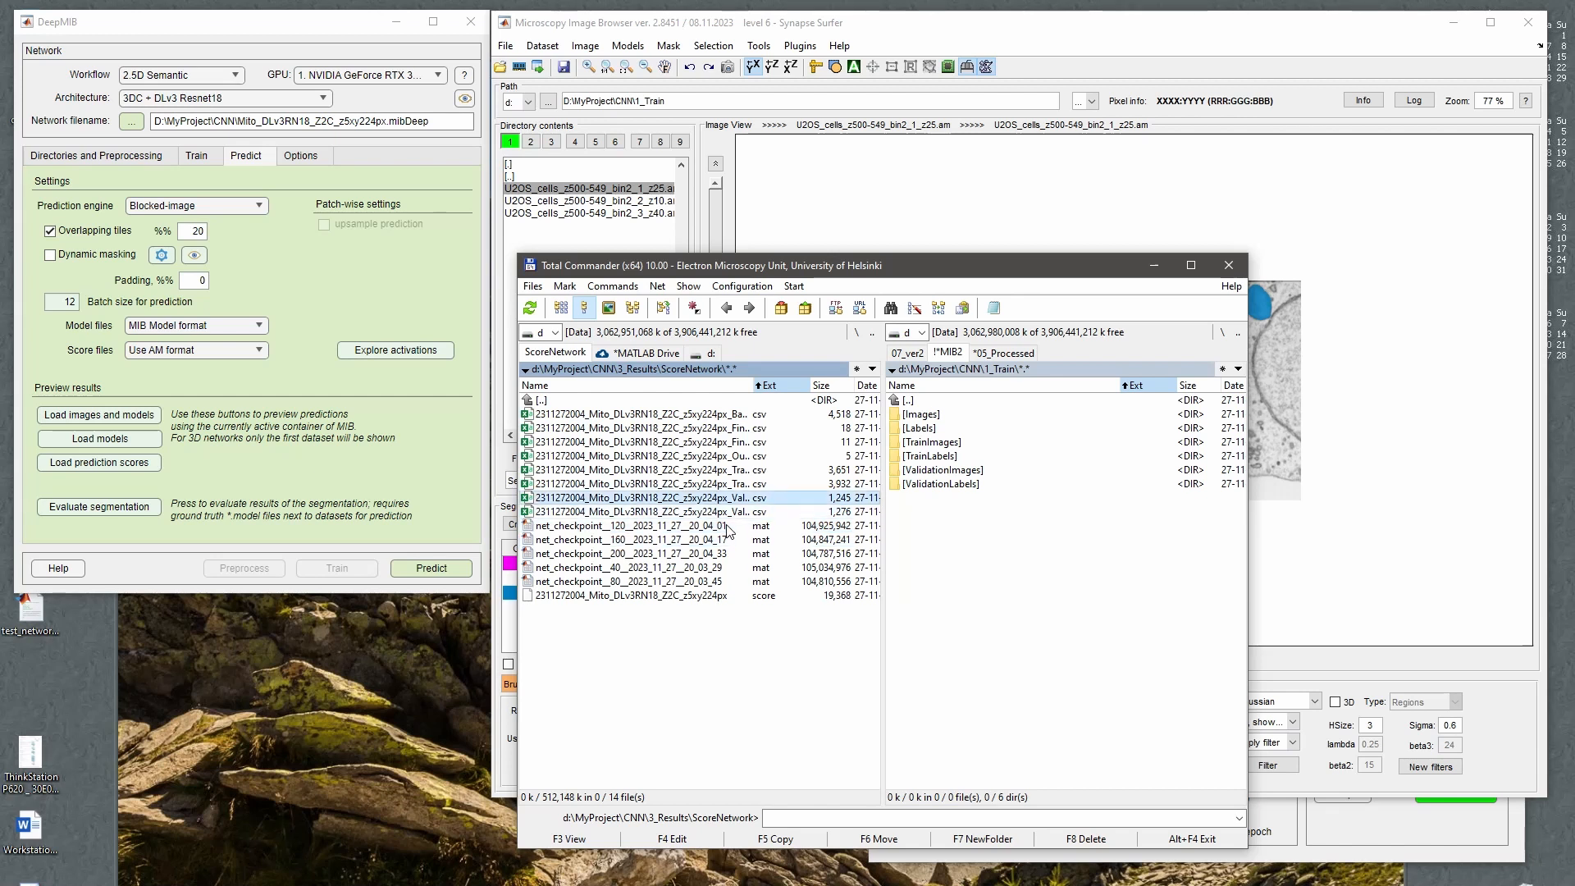
Widen the name column to read the exported csv file names, restore it, and mark the five net_checkpoint mat files.
drag(755, 385, 792, 389)
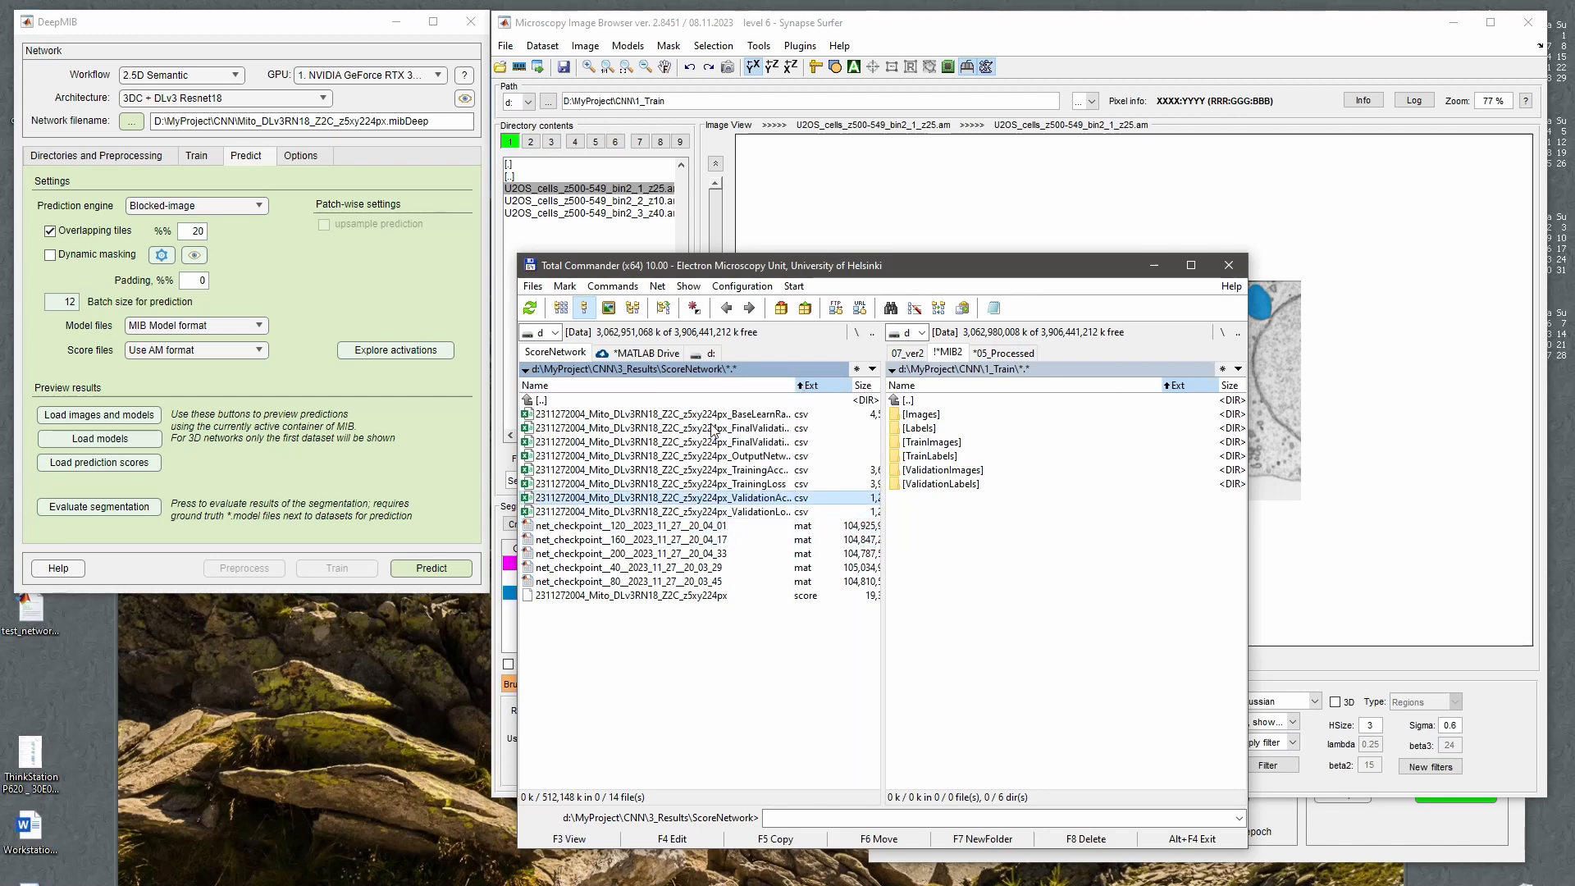
click(742, 417)
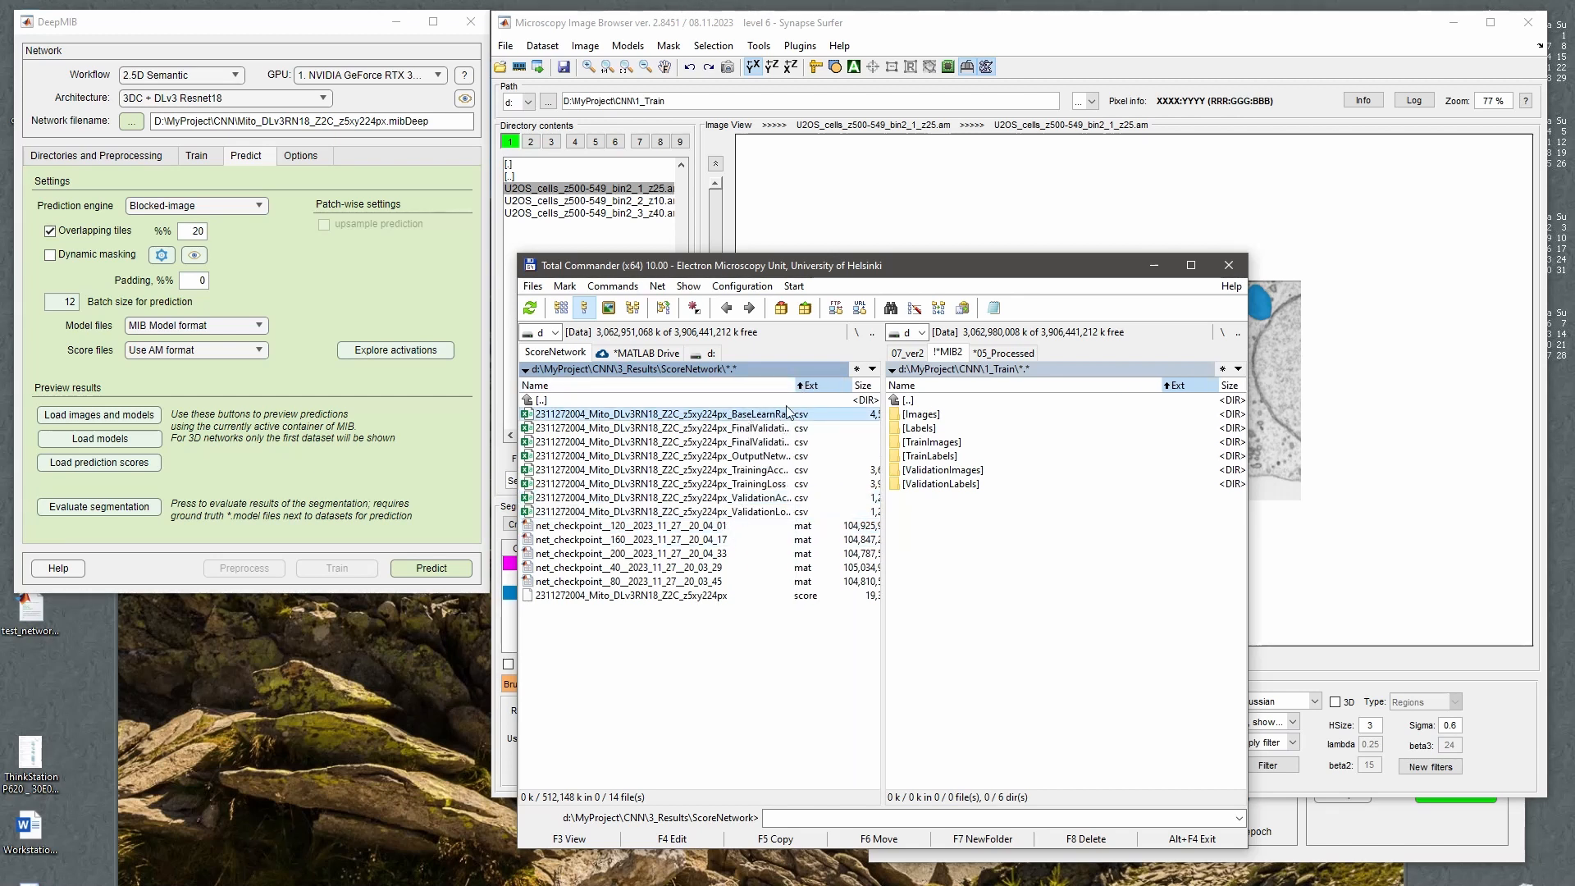
drag(793, 385, 755, 385)
click(693, 527)
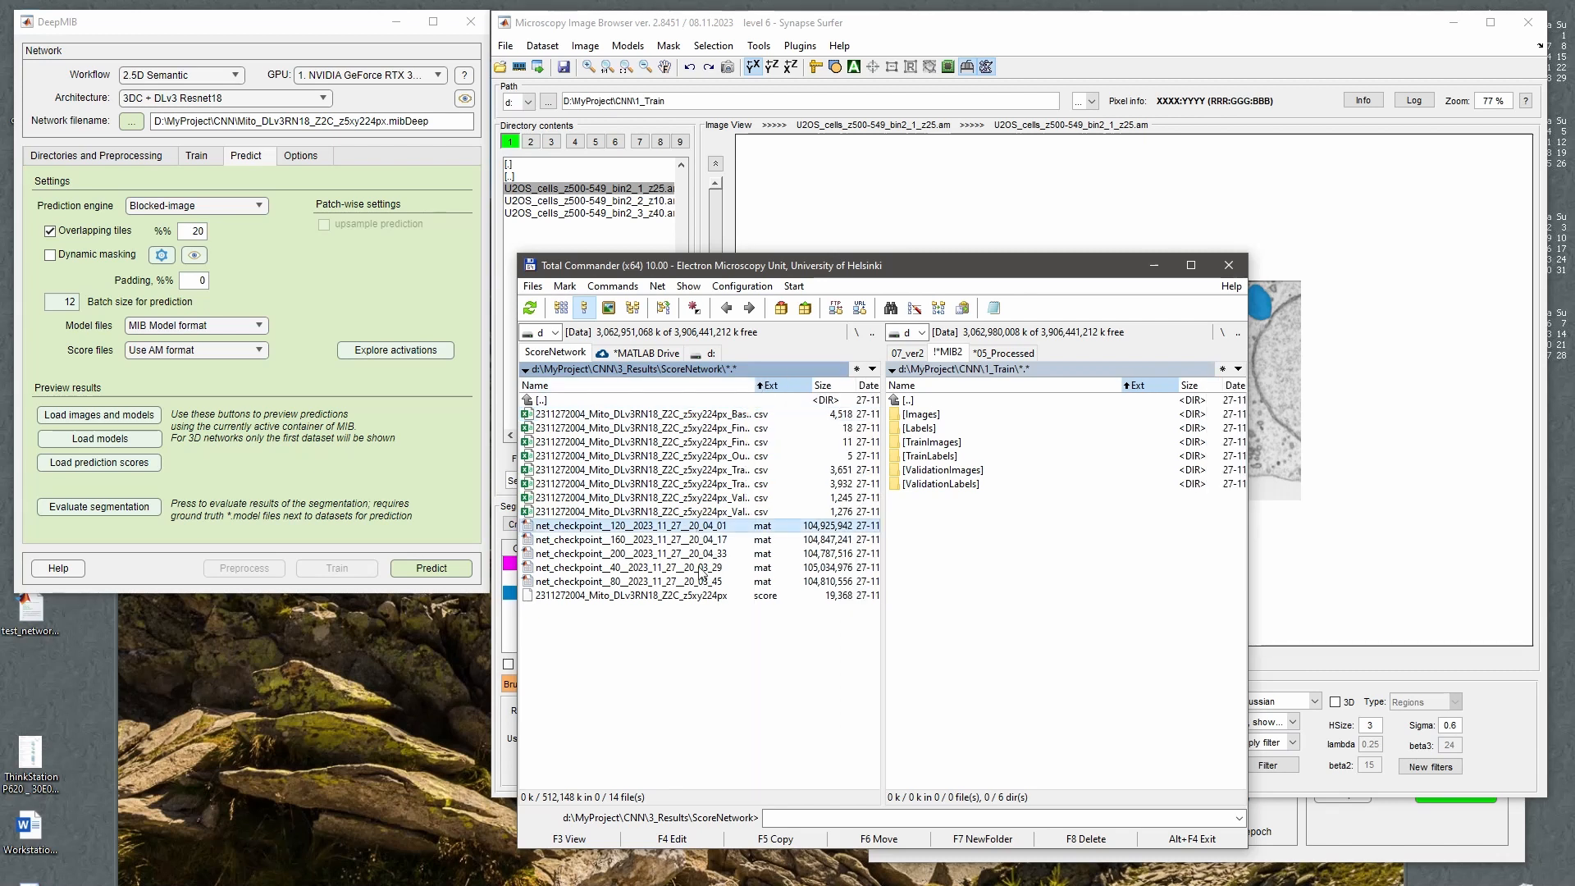
shift+click(698, 581)
In DeepMIB, review the checkpoint saving frequency in the training settings and toggle Save checkpoint networks off and back on, keeping the current frequency.
click(201, 156)
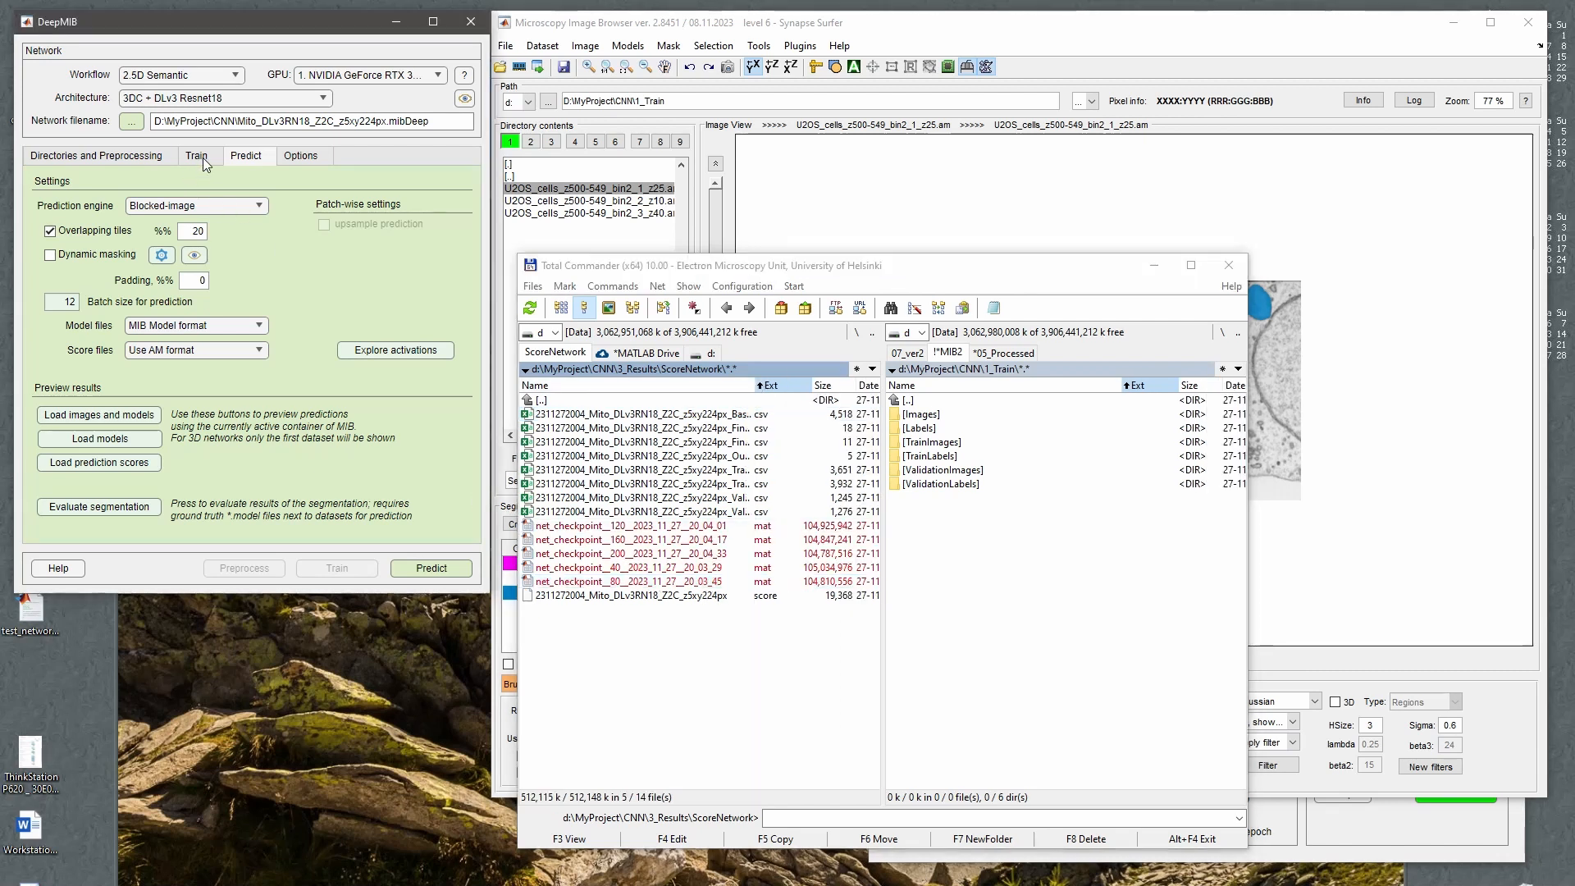
click(205, 399)
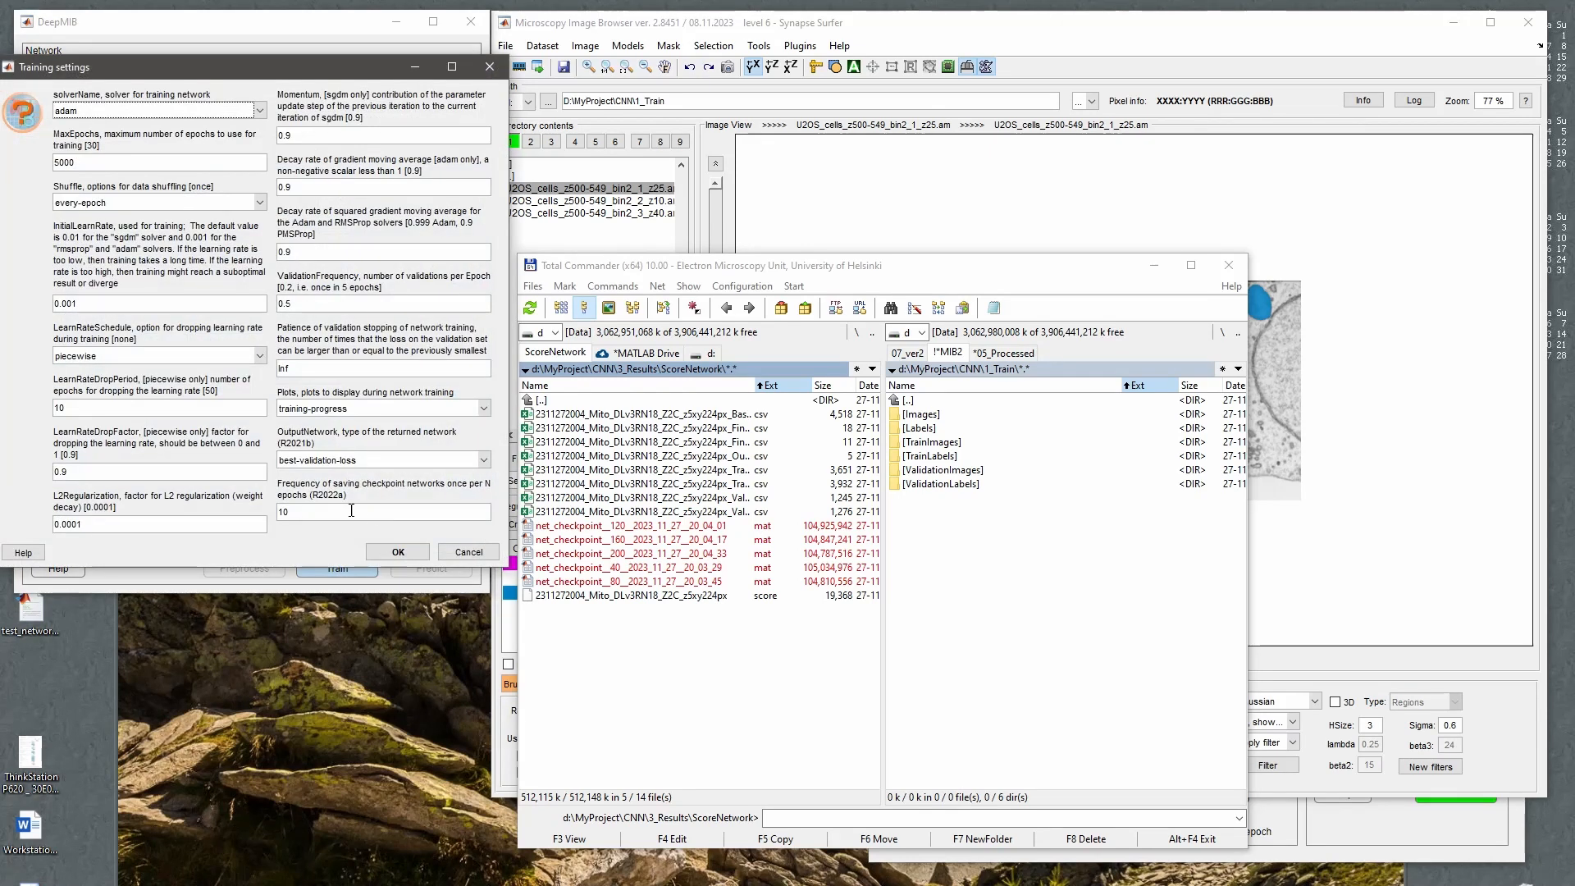
click(450, 551)
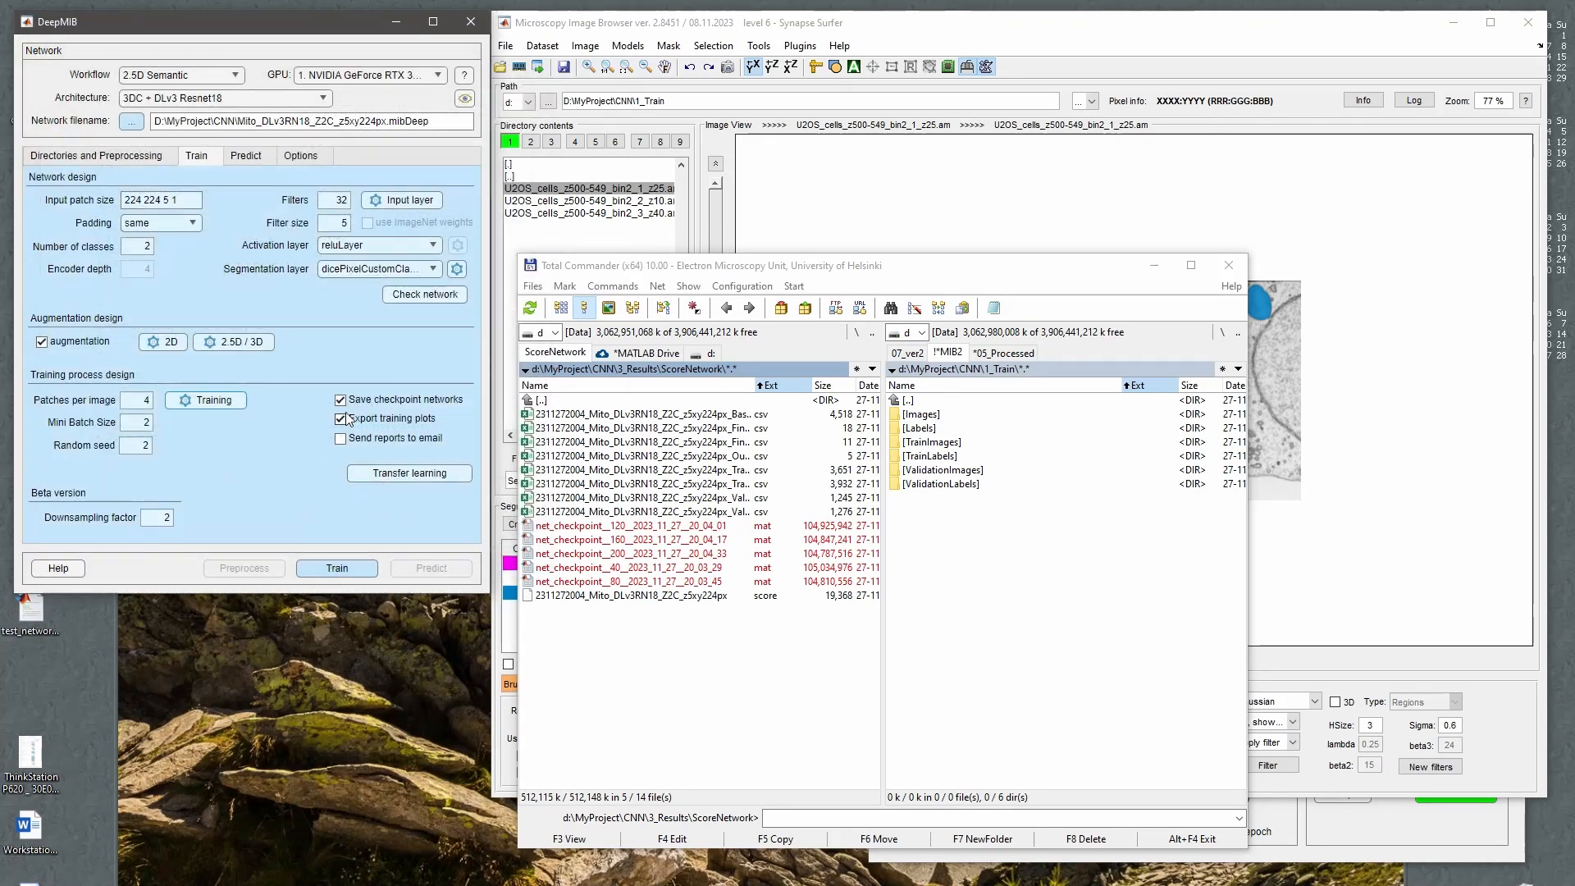
click(341, 401)
click(339, 401)
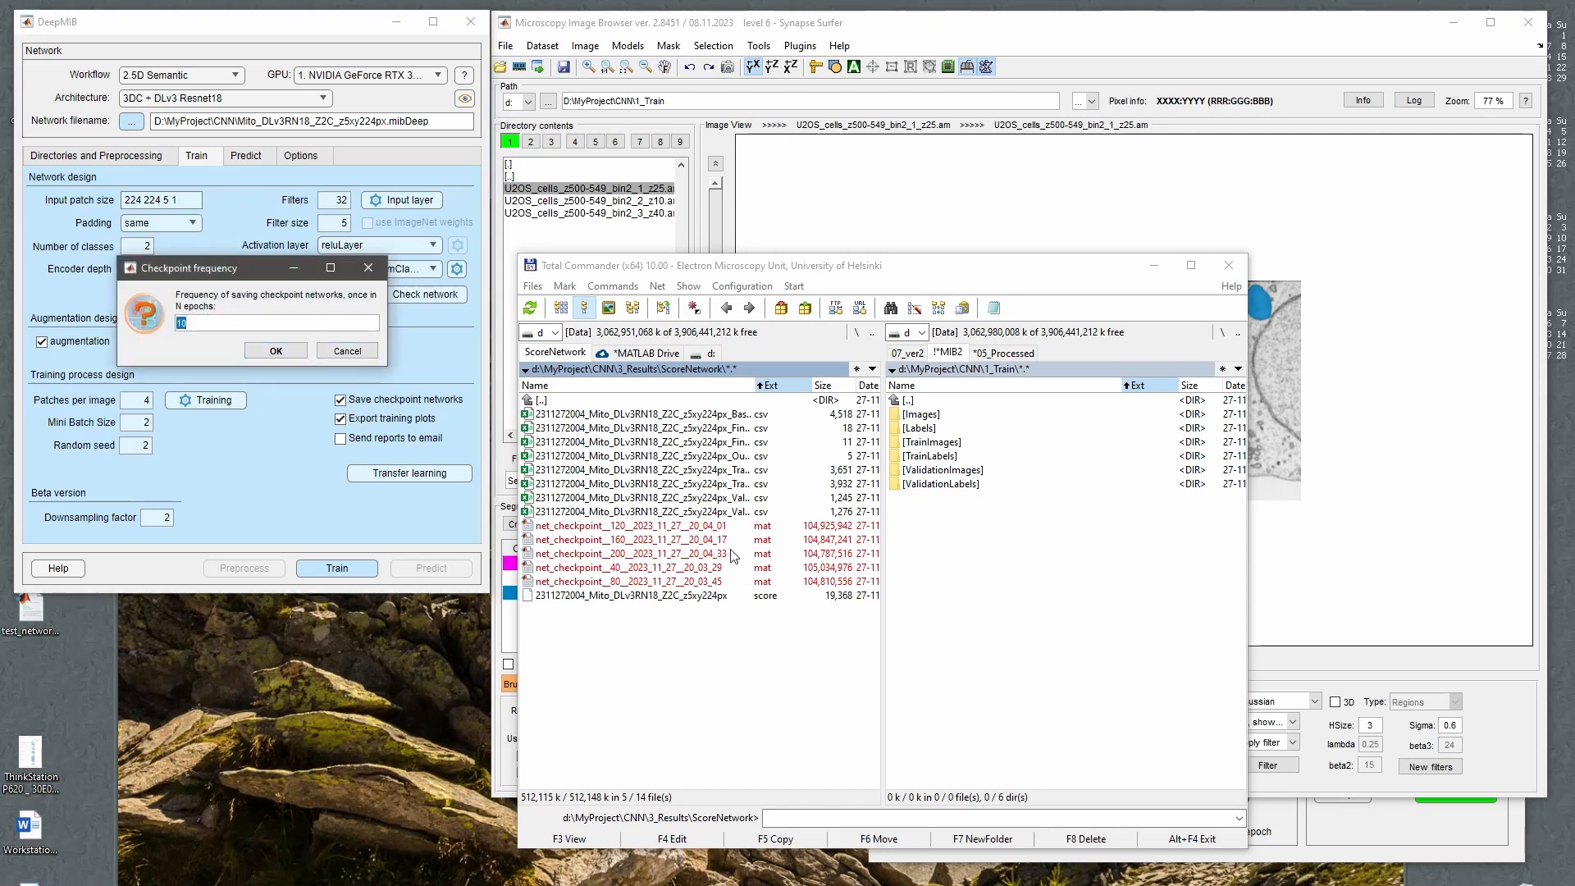
click(346, 351)
In Total Commander, delete the five marked net_checkpoint mat files from the ScoreNetwork folder.
click(695, 529)
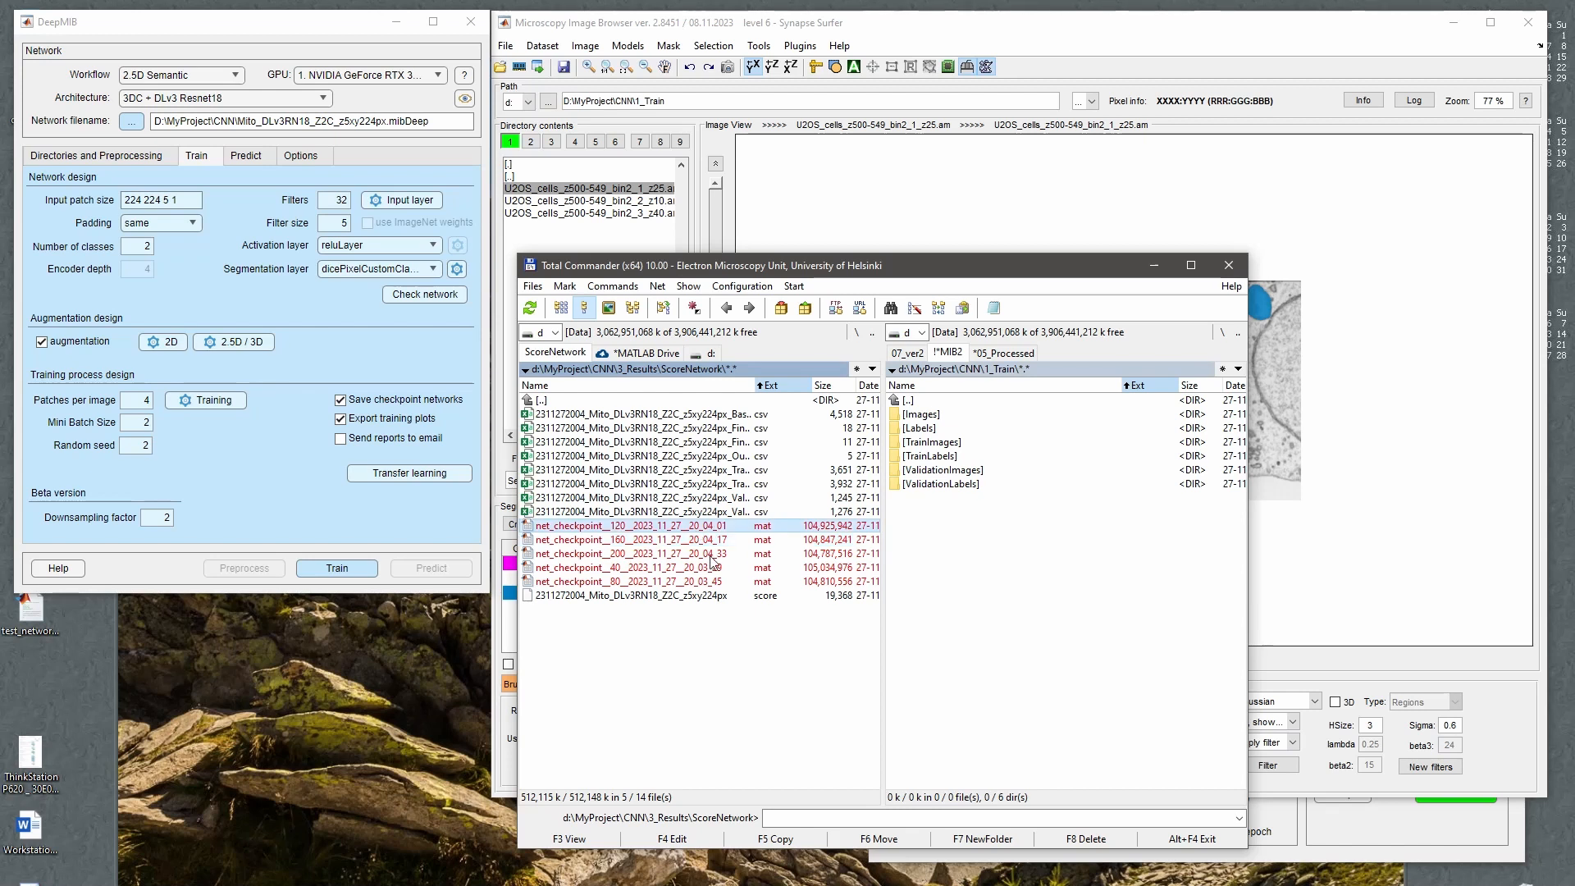
click(699, 582)
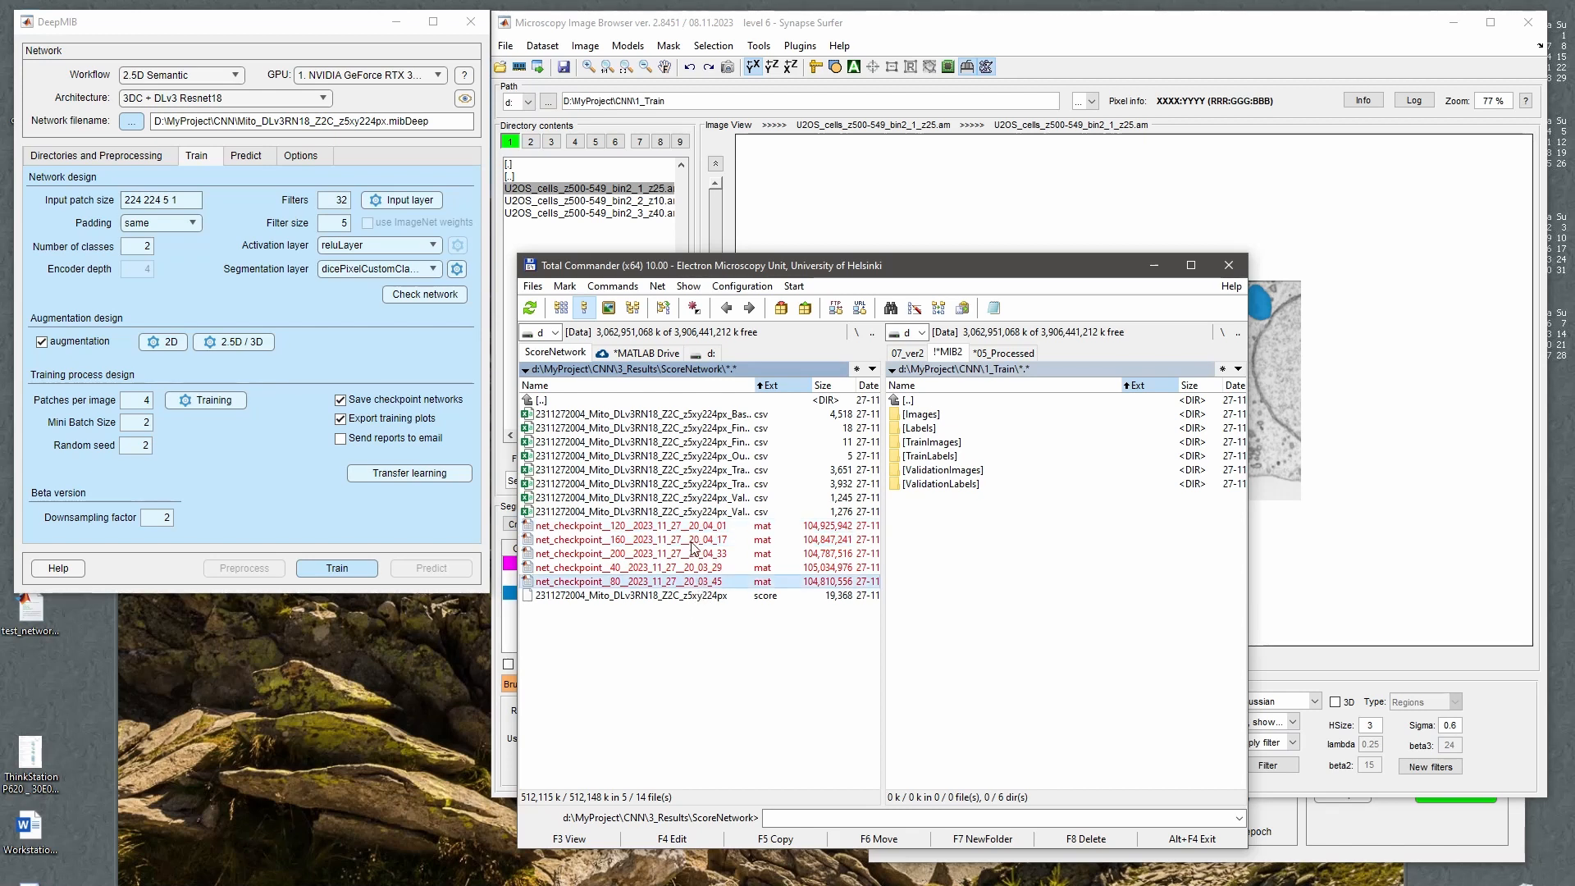
key(Delete)
key(Return)
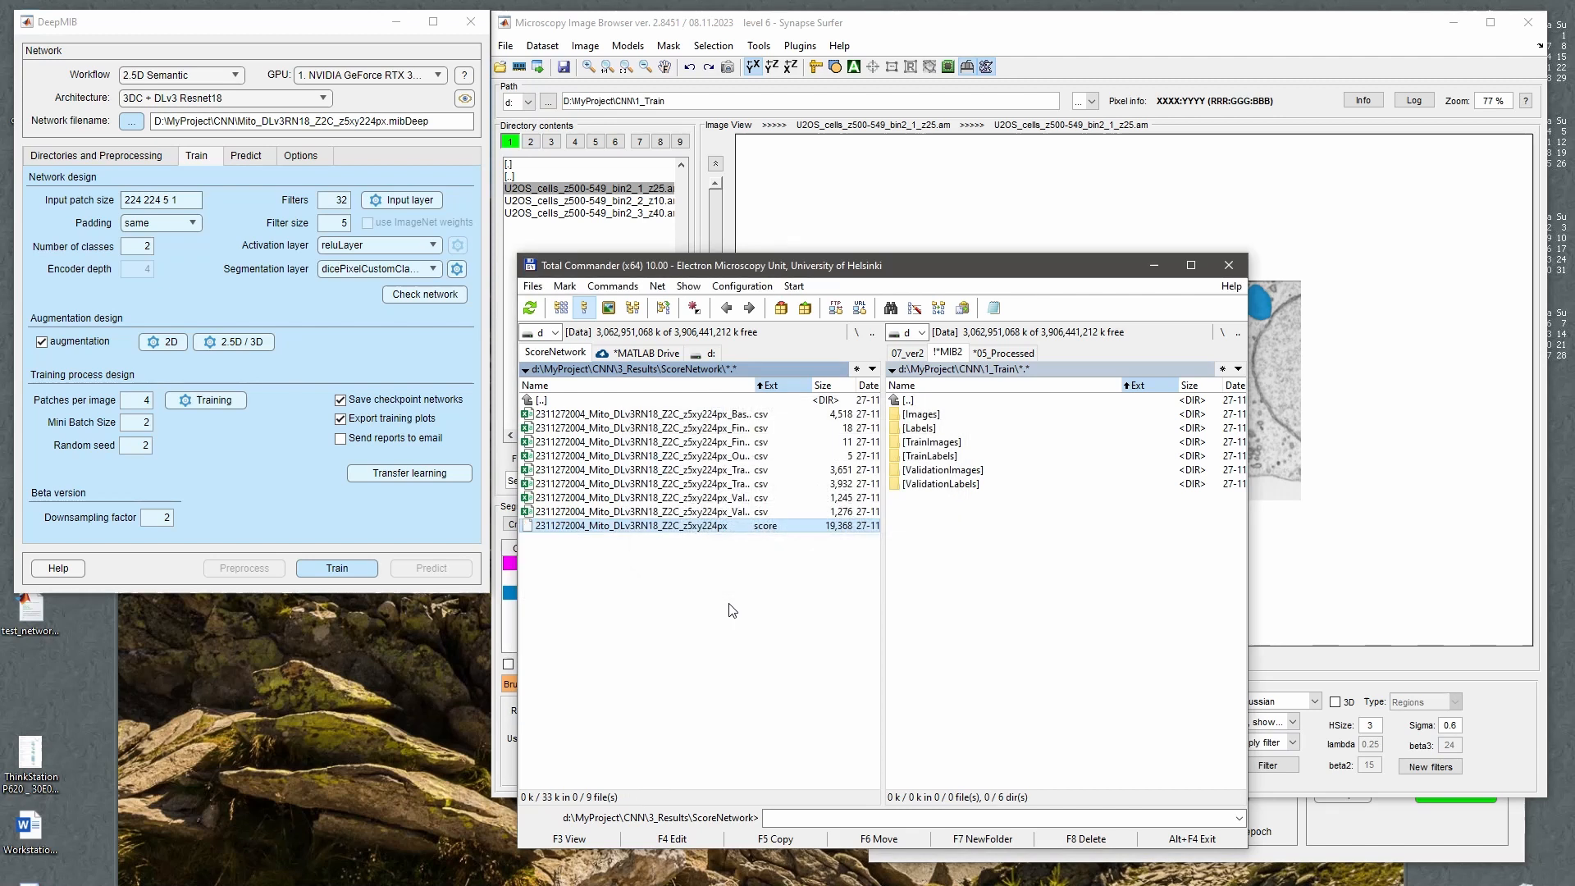
Go back up to 3_Results and open the PredictionImages folder to view its subfolders.
double_click(618, 399)
click(606, 414)
double_click(606, 415)
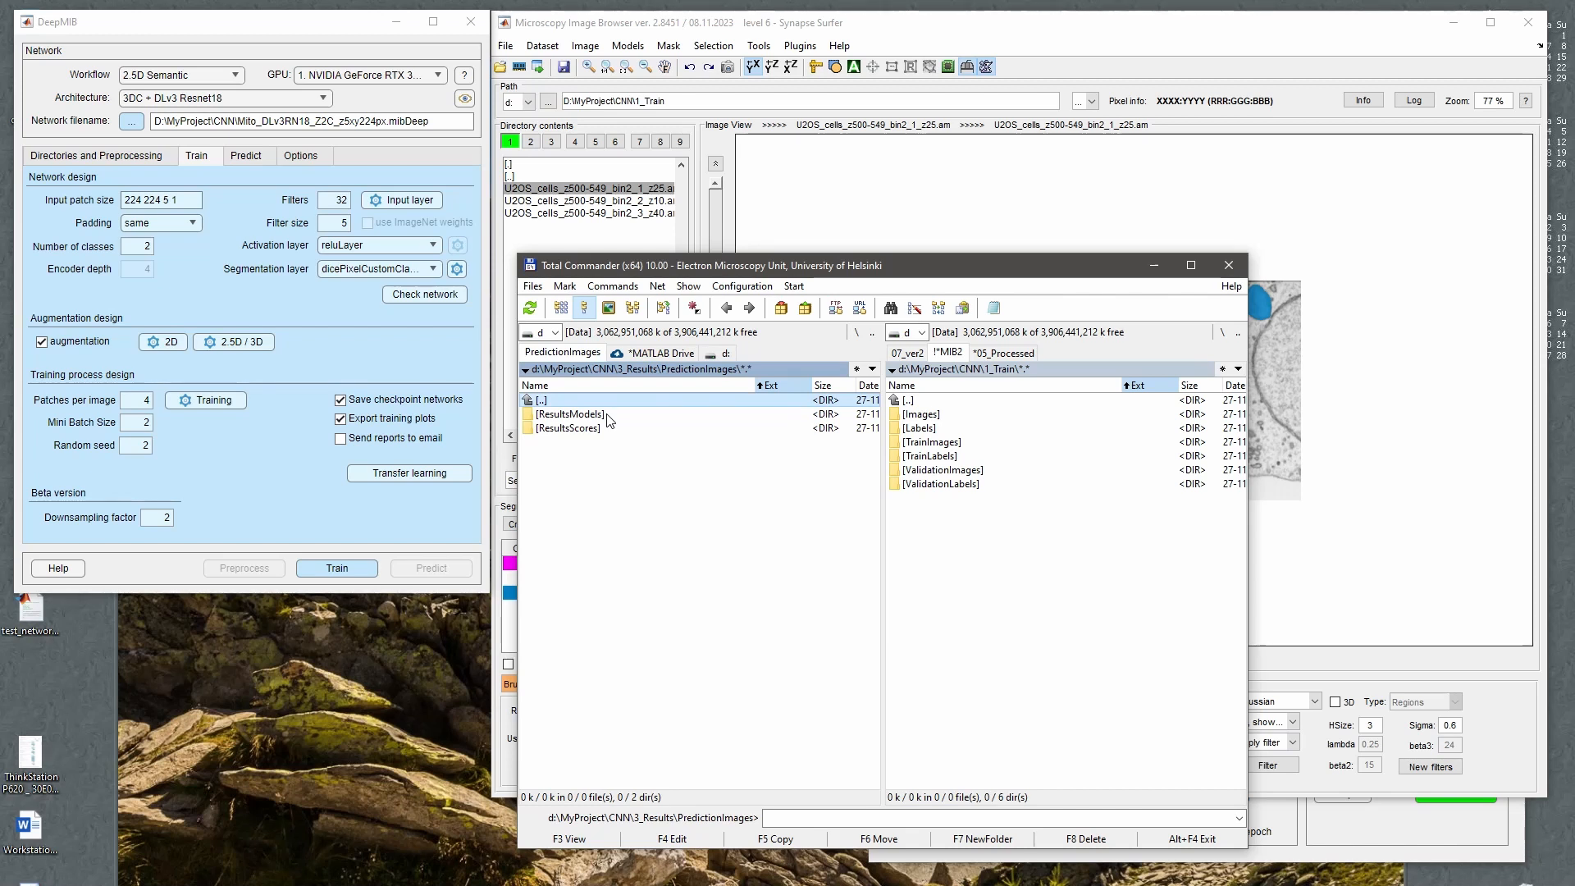
Load the prediction scores from DeepMIB into MIB, hide colour channel 1 and browse the slices of the mitochondria score map.
click(246, 155)
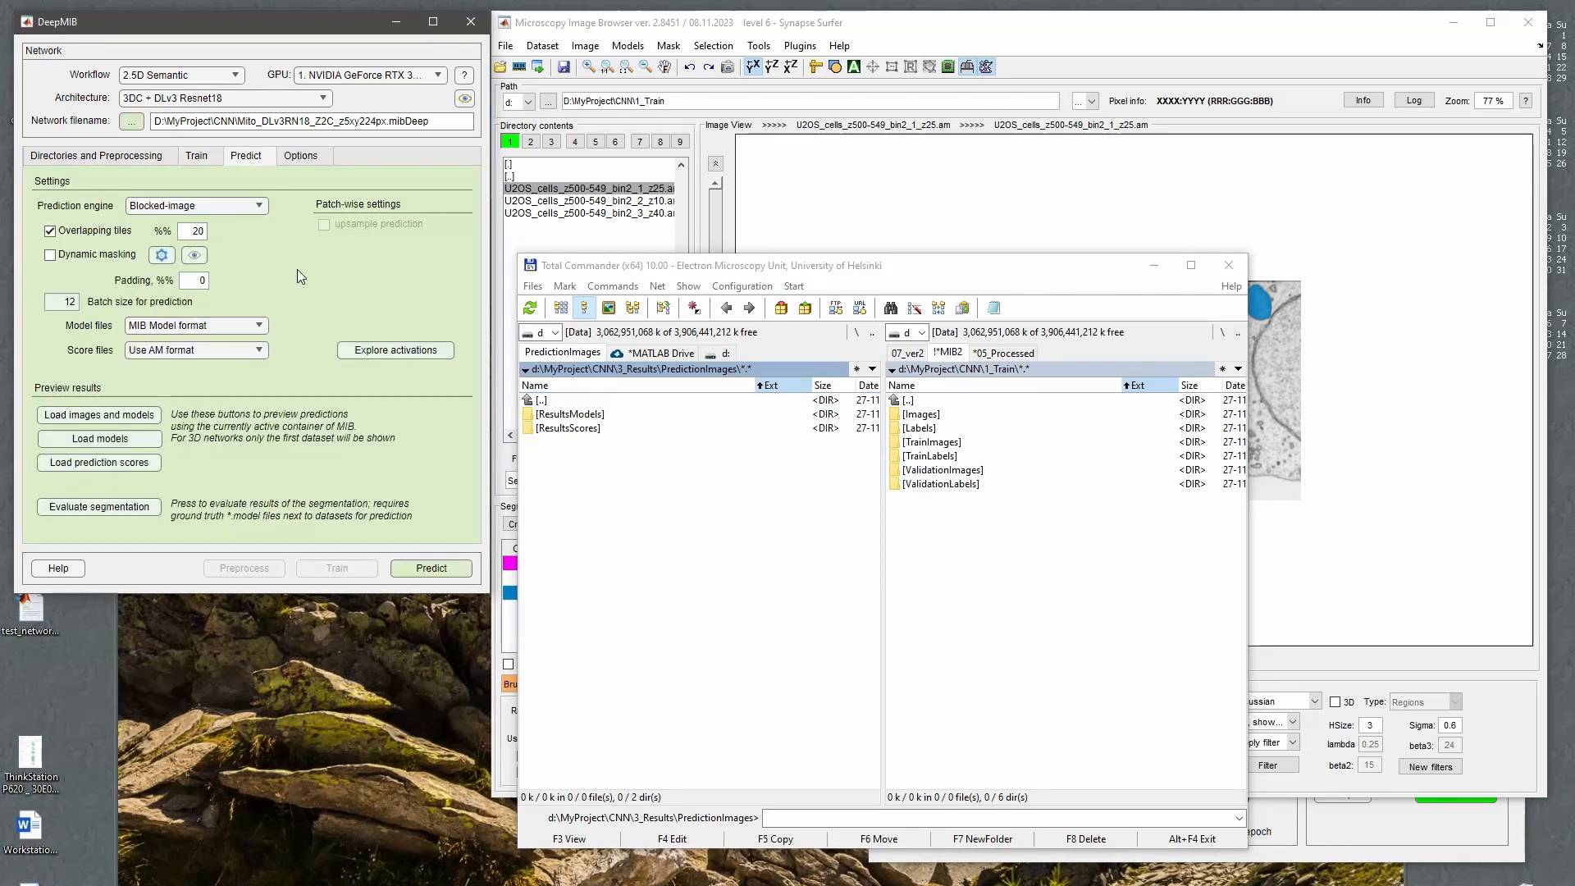
click(105, 466)
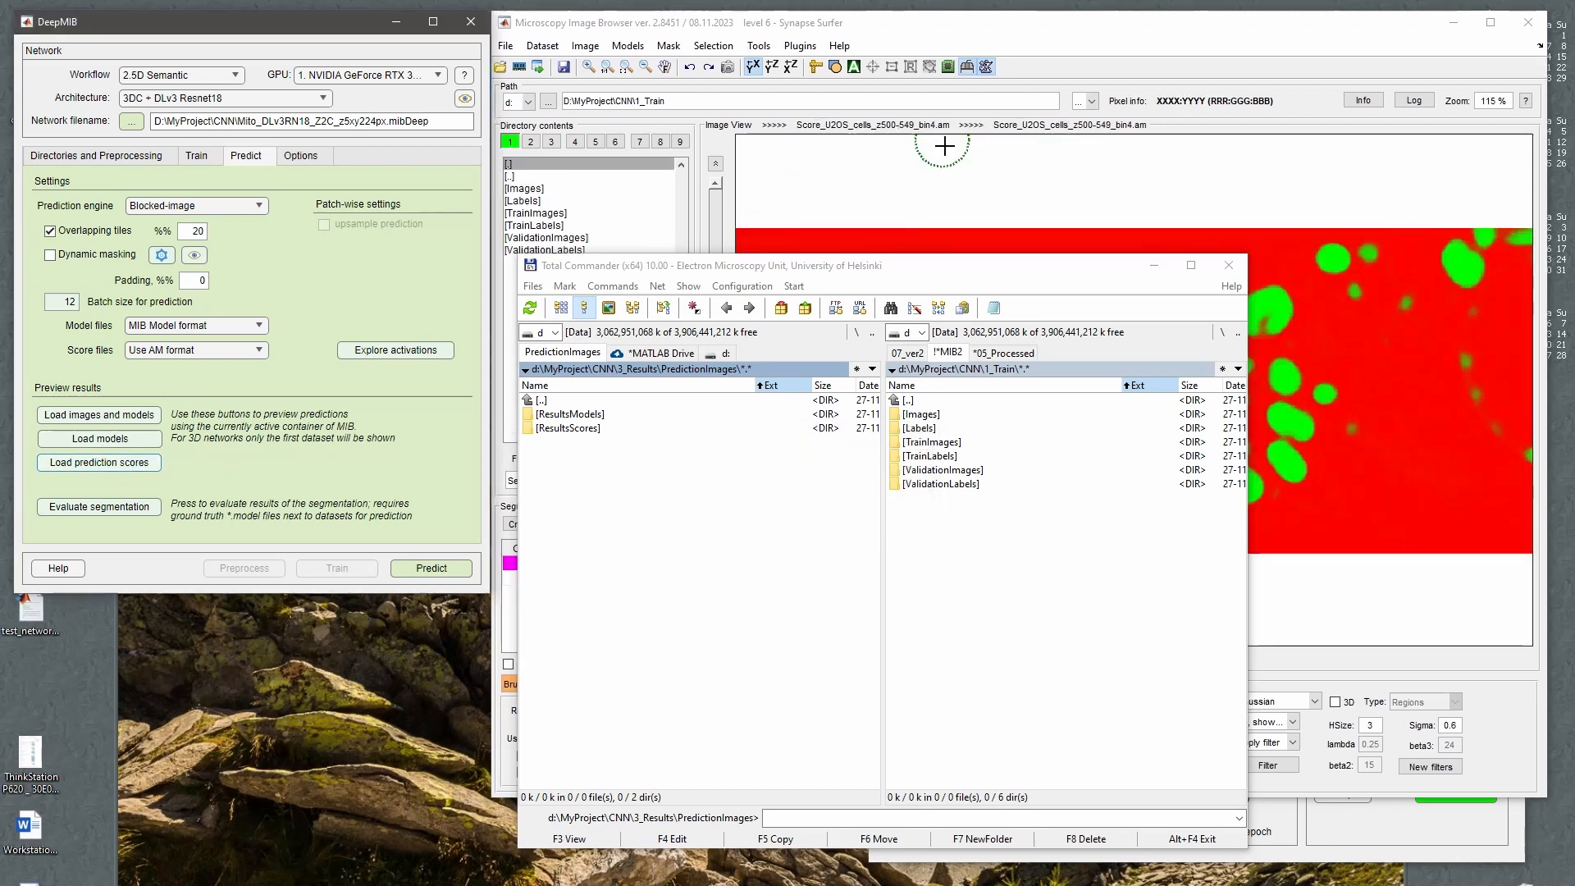
click(944, 146)
scroll(1173, 365, up, 10)
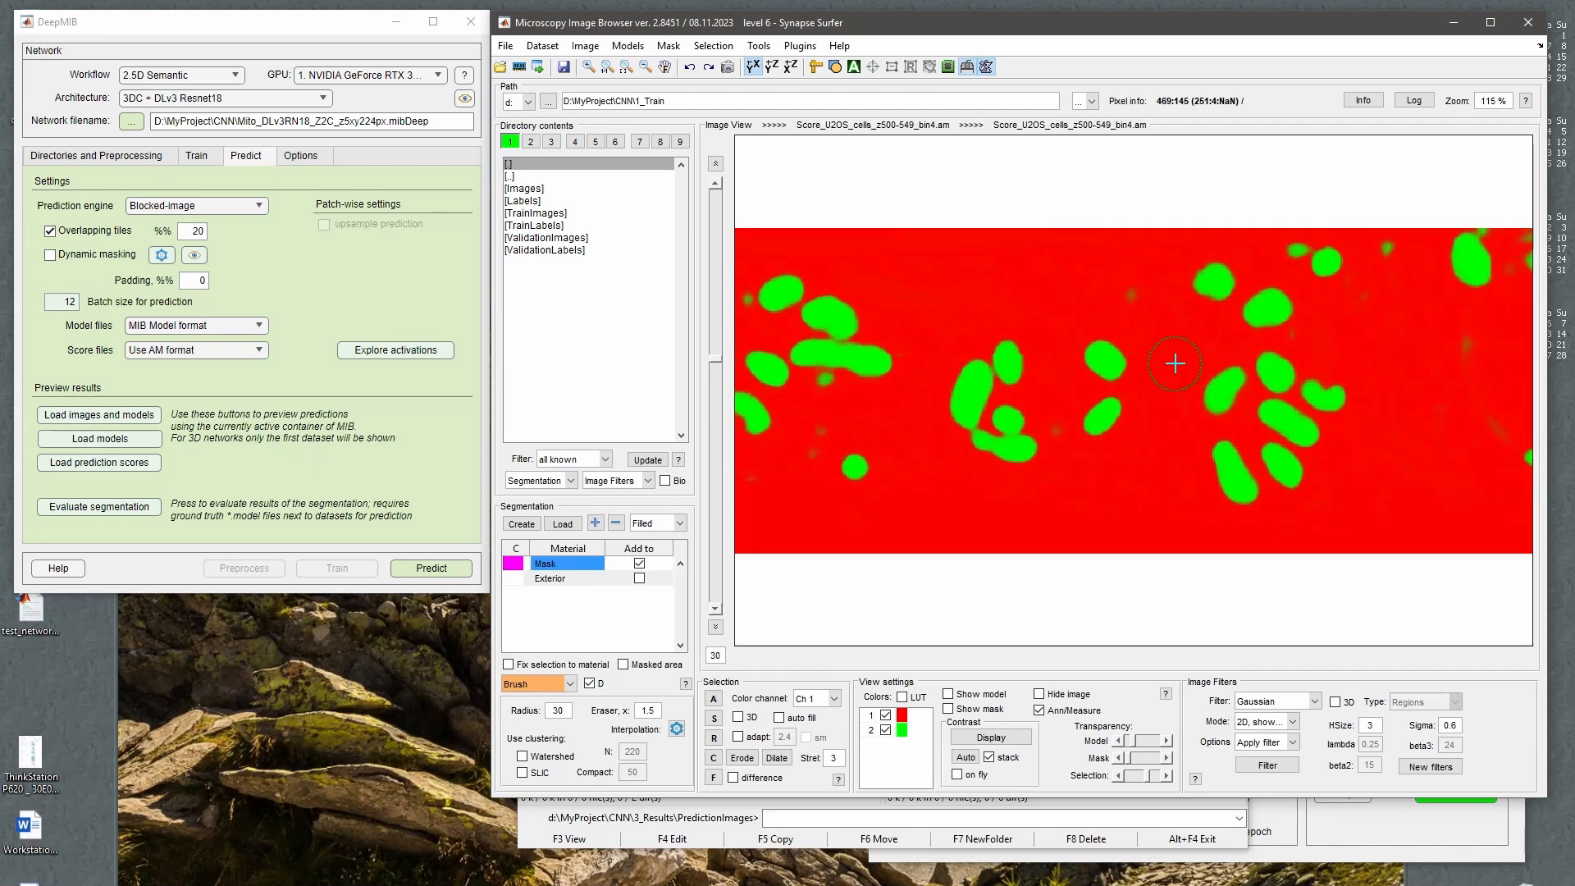
scroll(1175, 363, up, 10)
click(886, 715)
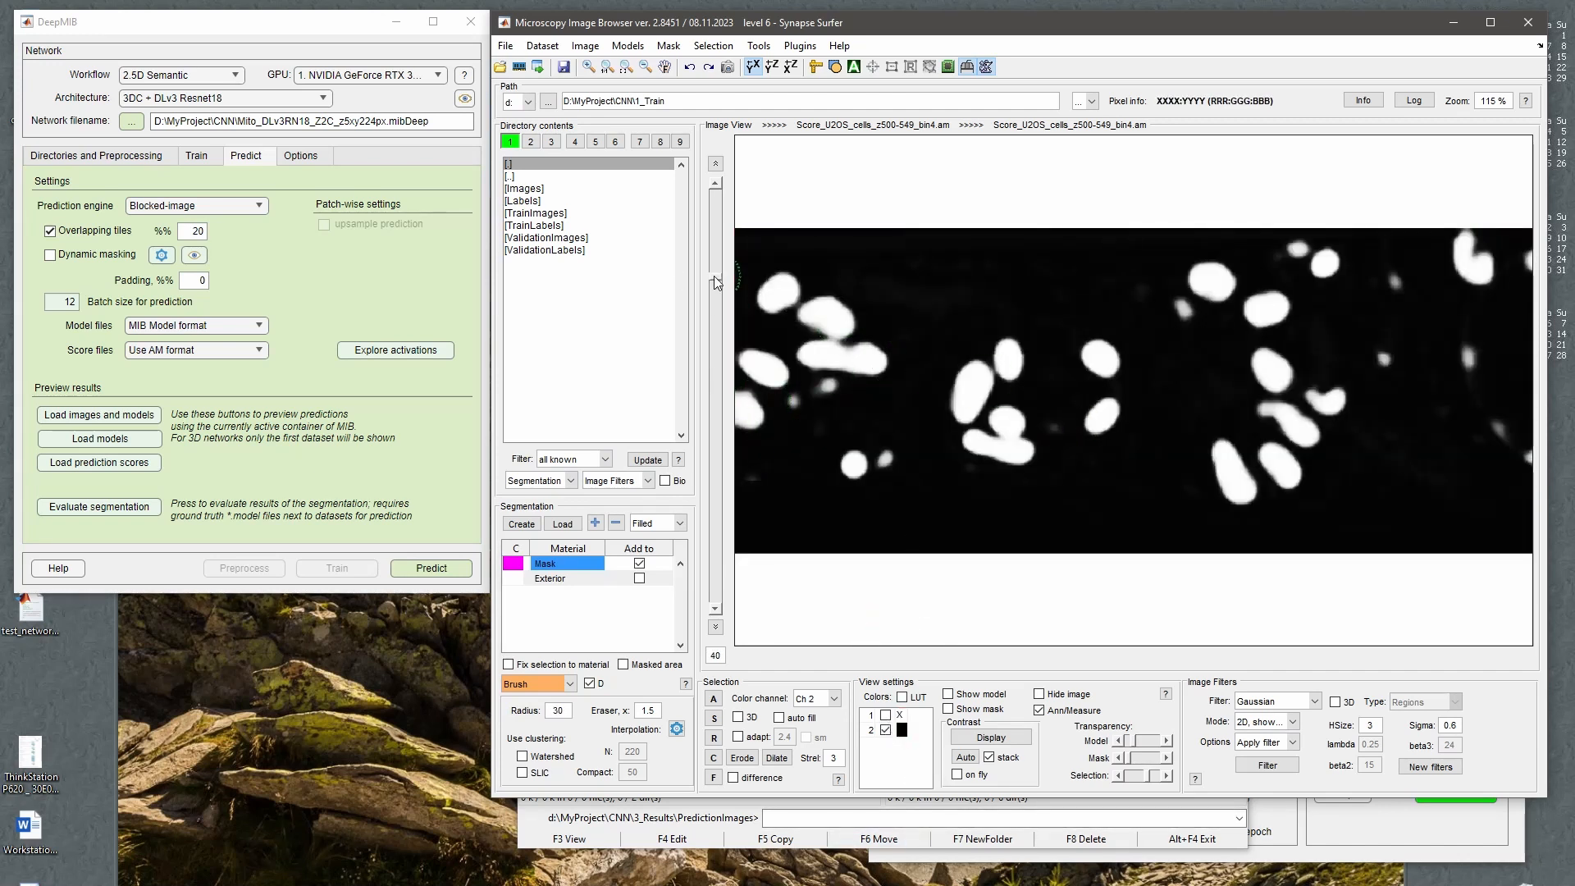
drag(714, 276, 682, 385)
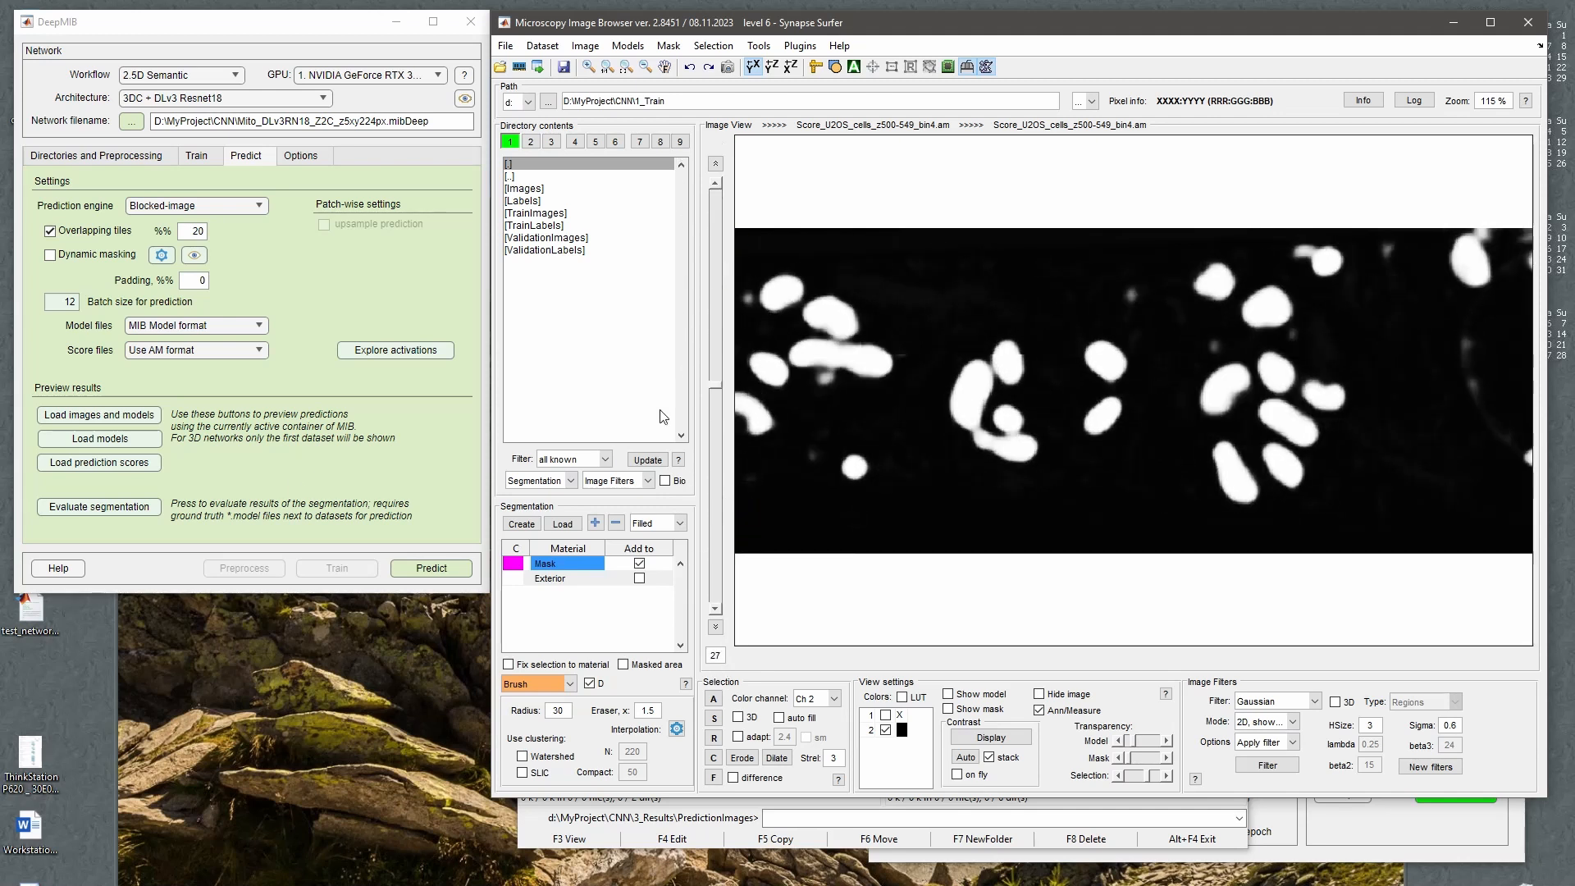
Load the predicted images and models from DeepMIB and examine the mitochondria segmentation throughout the slices.
click(87, 419)
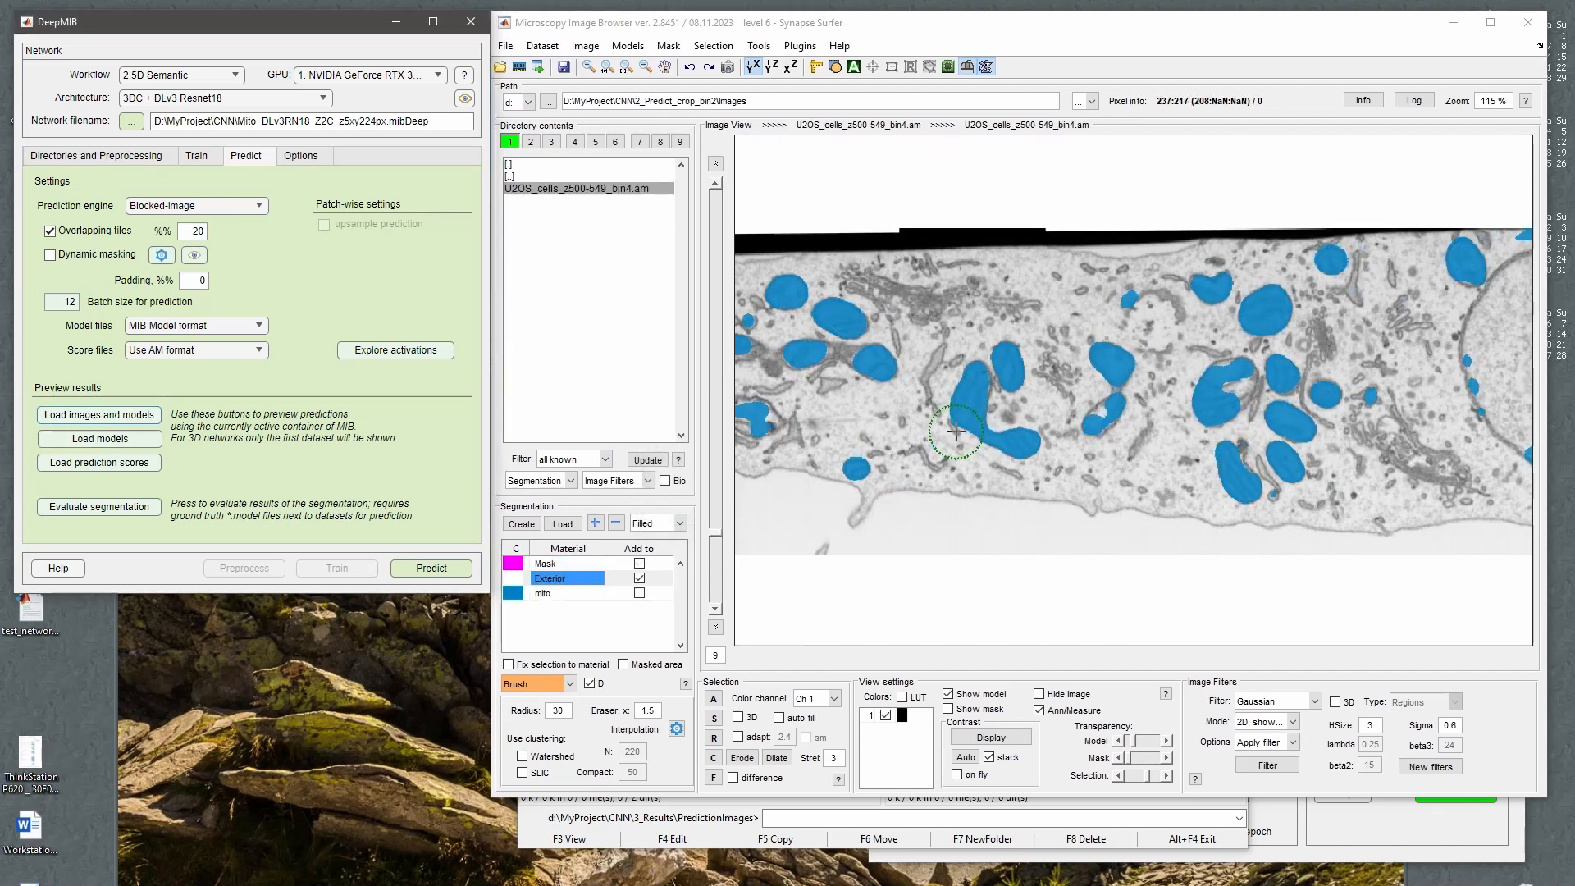
scroll(955, 432, down, 20)
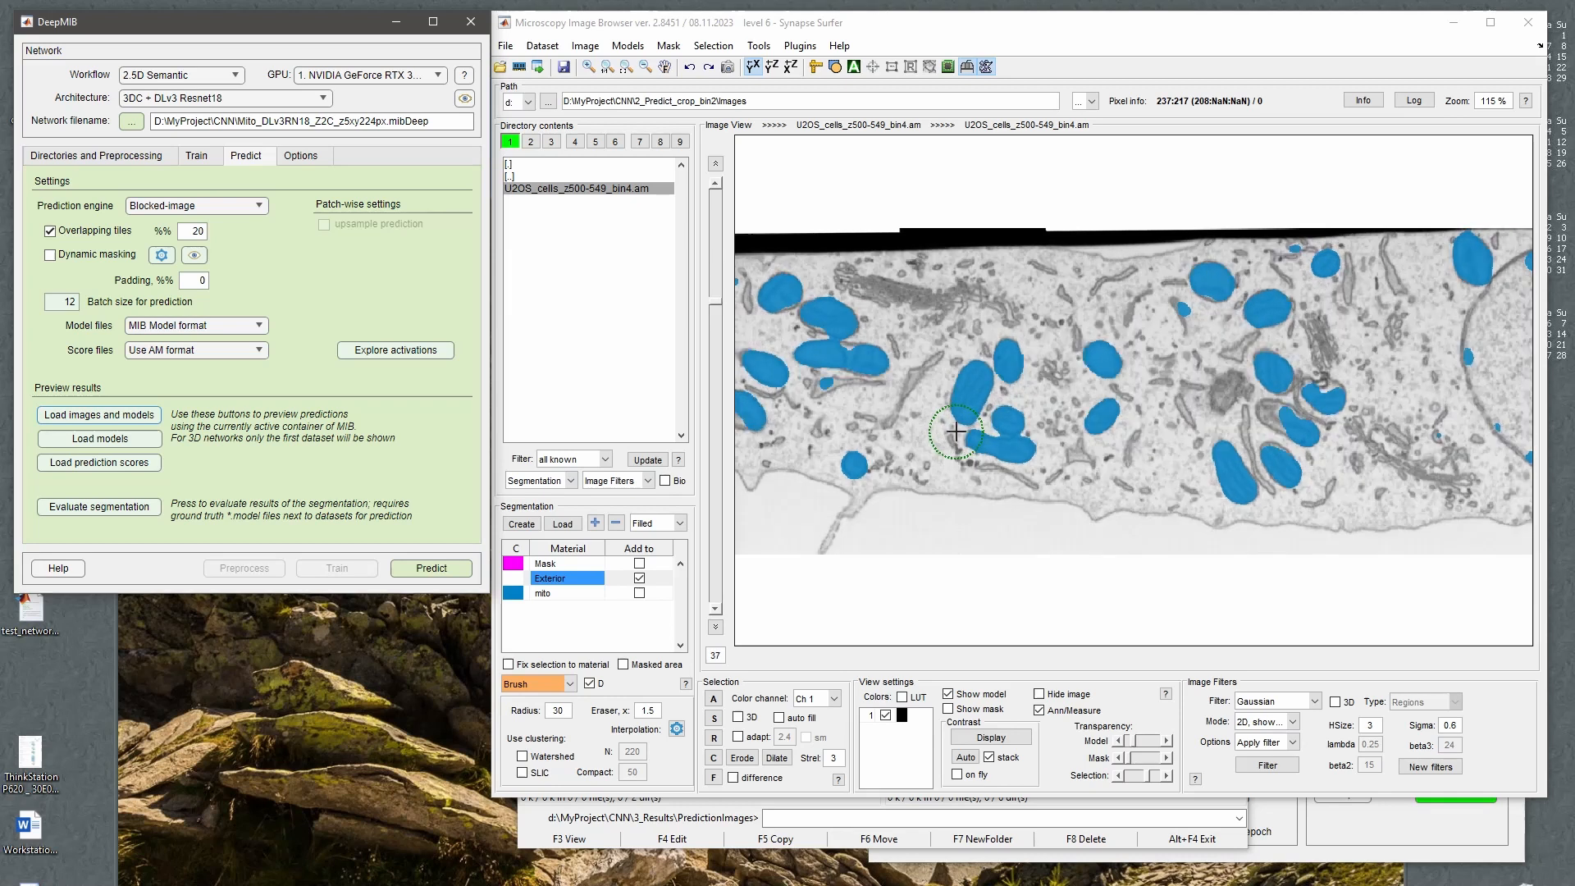
scroll(955, 431, up, 4)
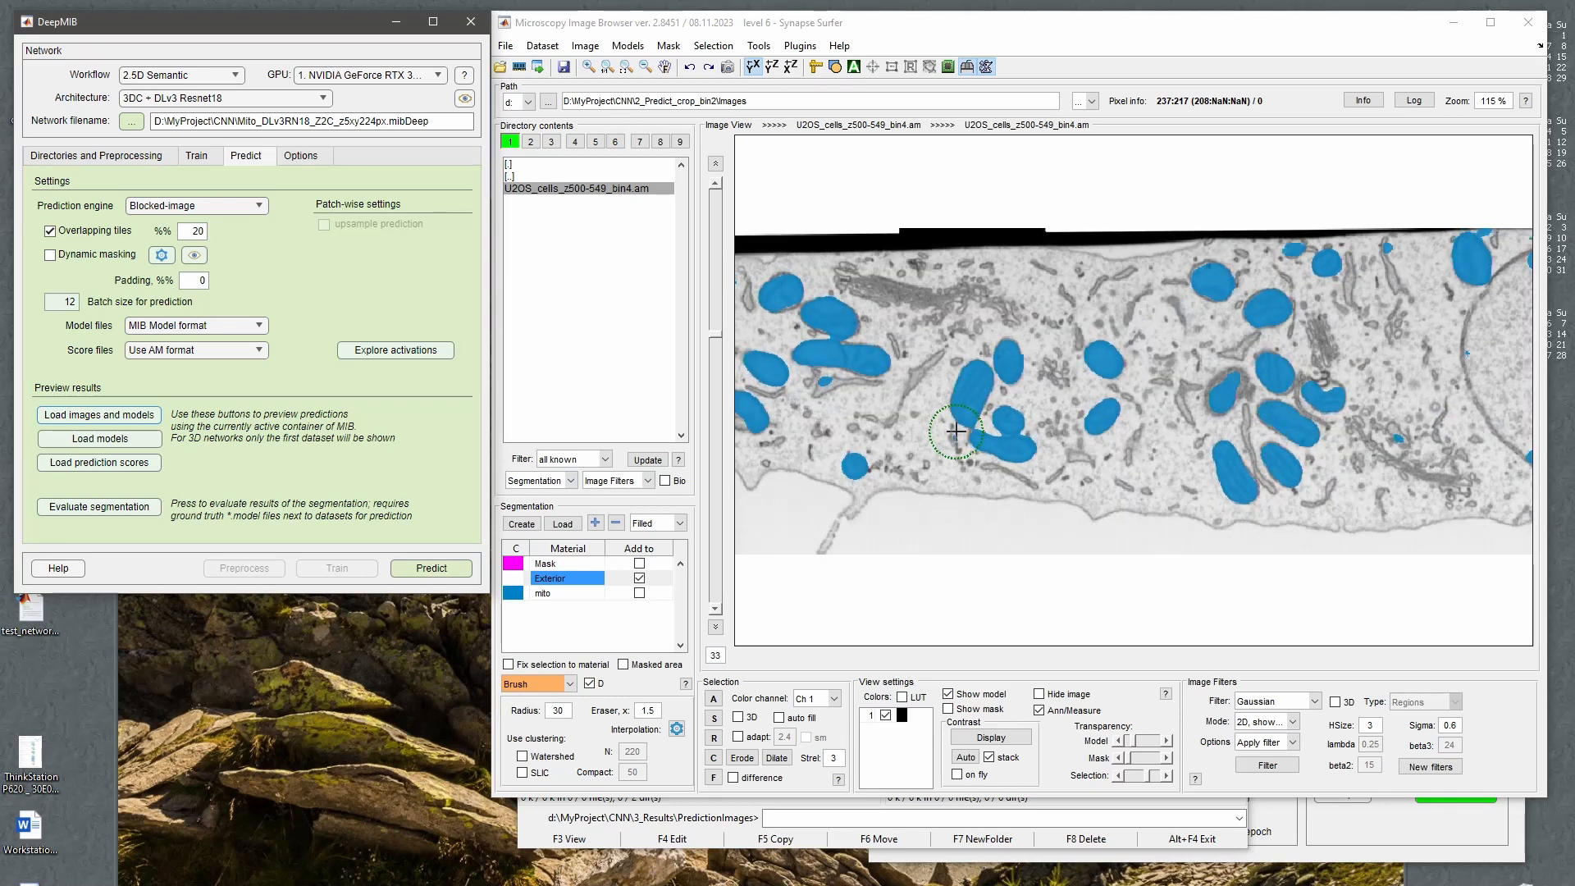
scroll(956, 432, down, 4)
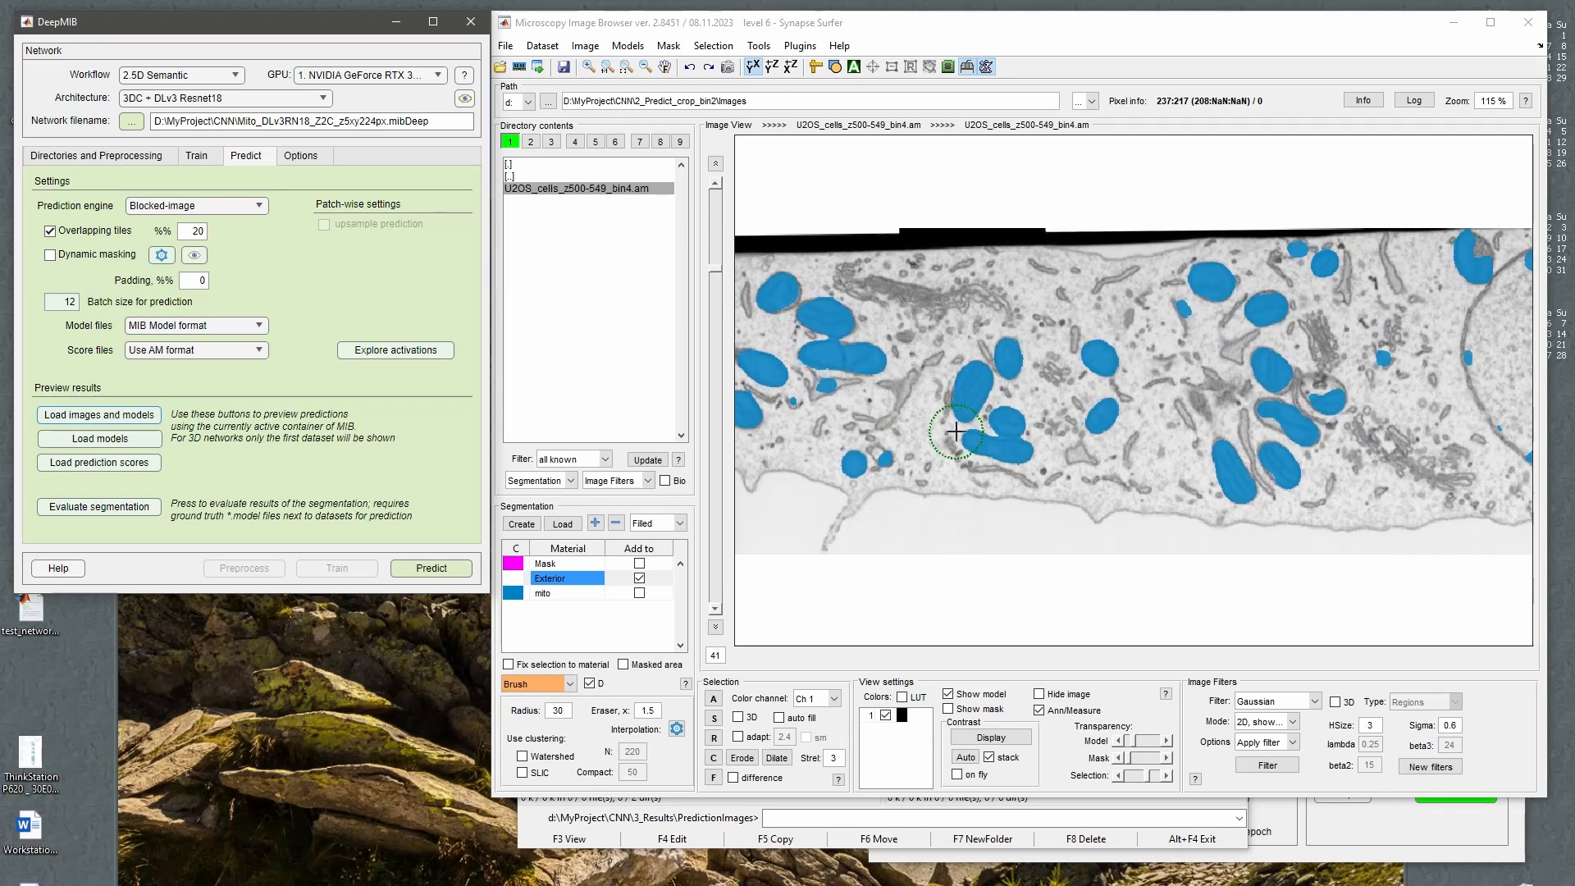
scroll(956, 431, up, 2)
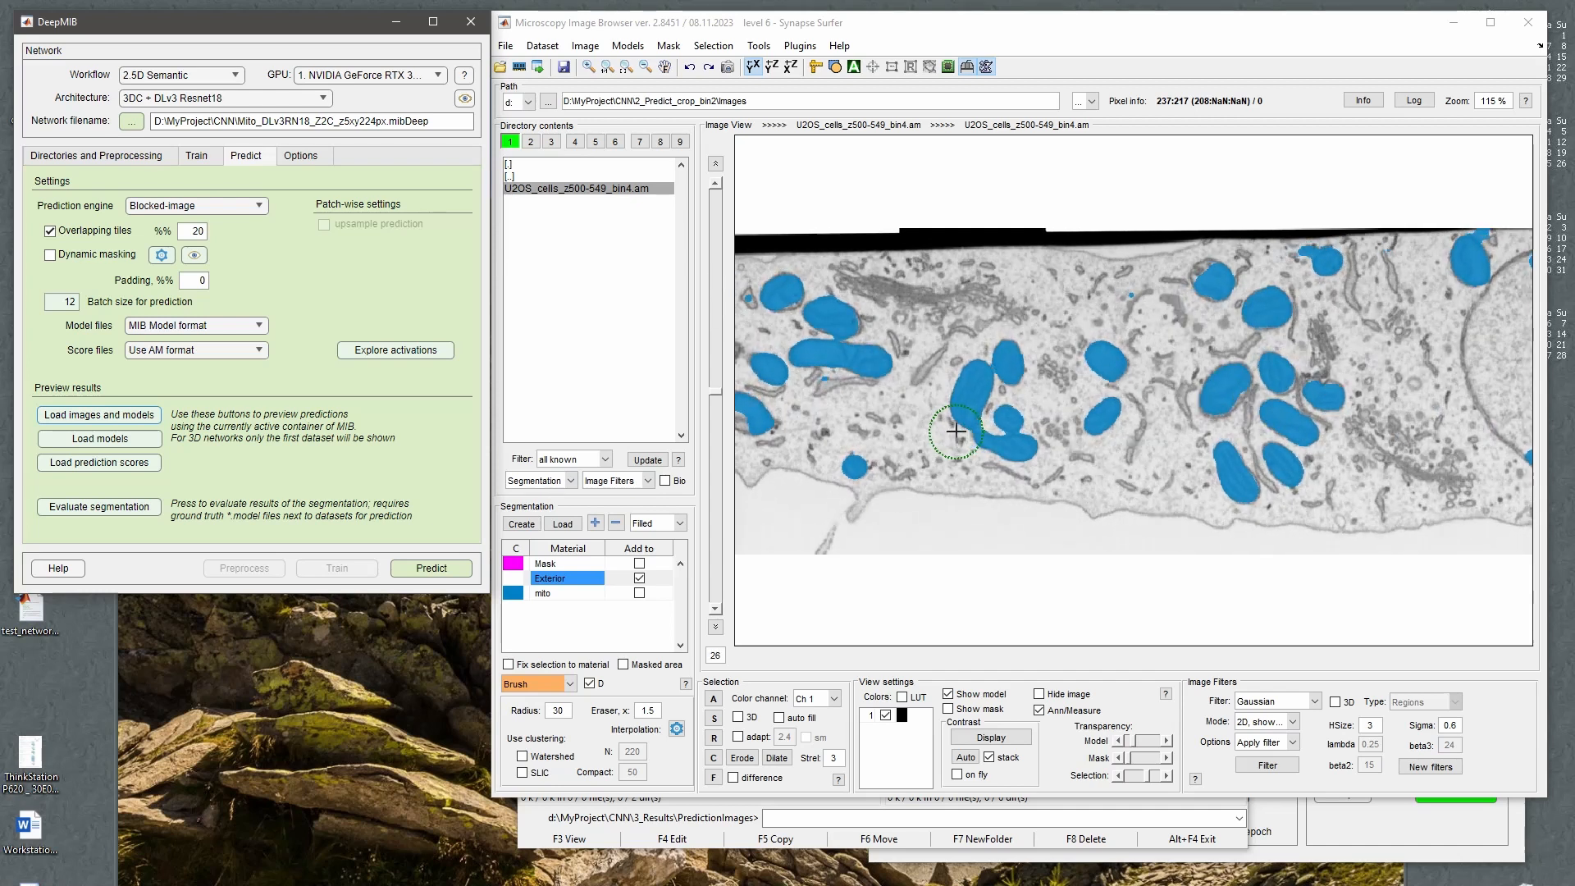
scroll(955, 431, down, 15)
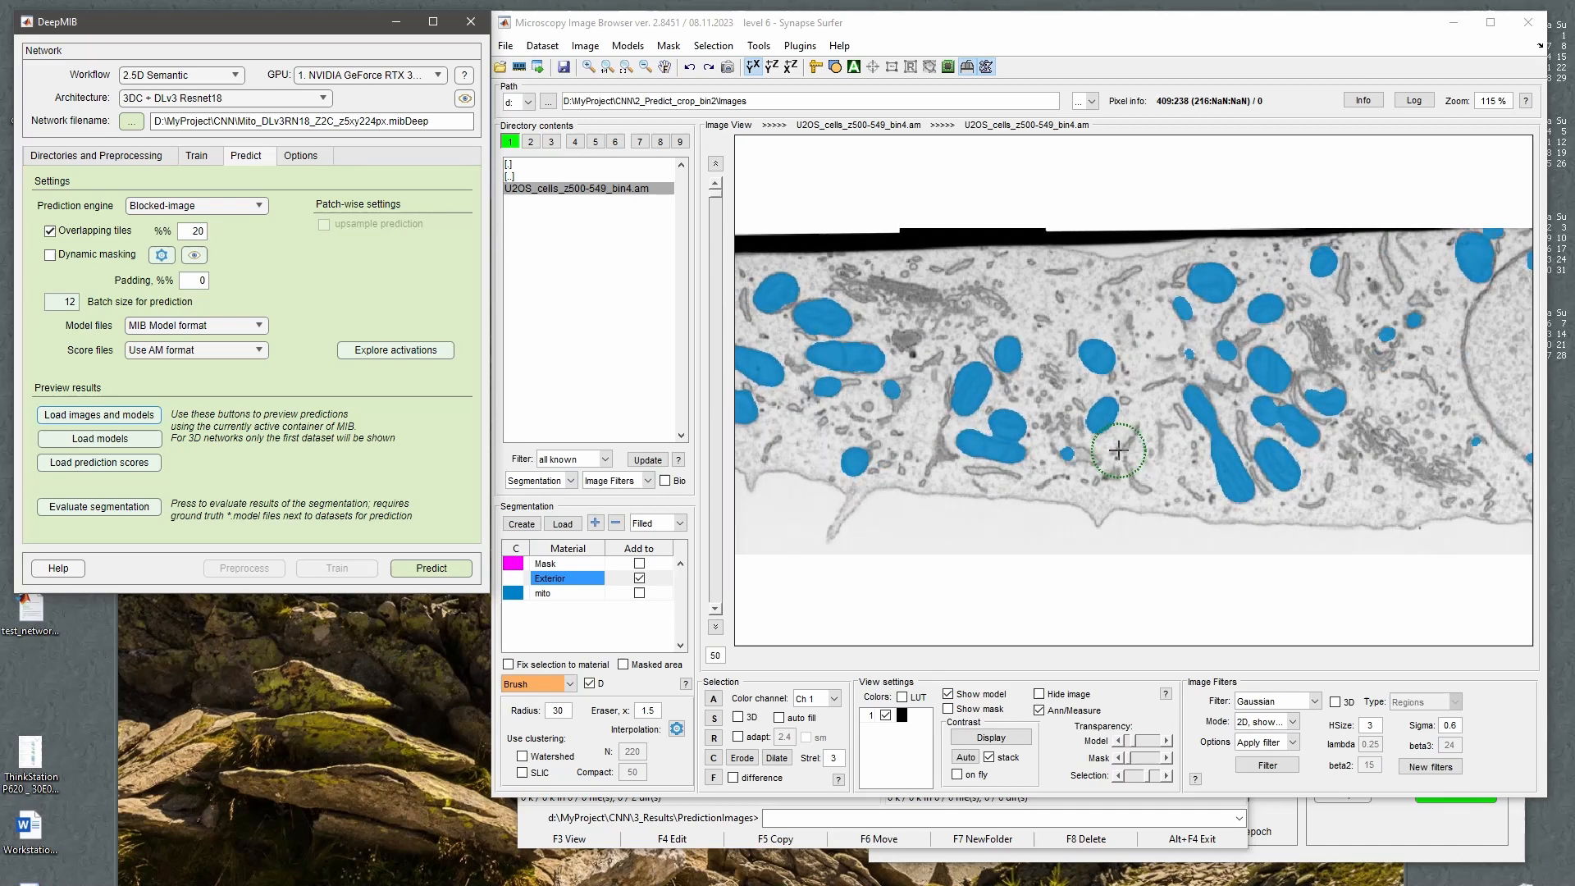
scroll(1118, 451, up, 17)
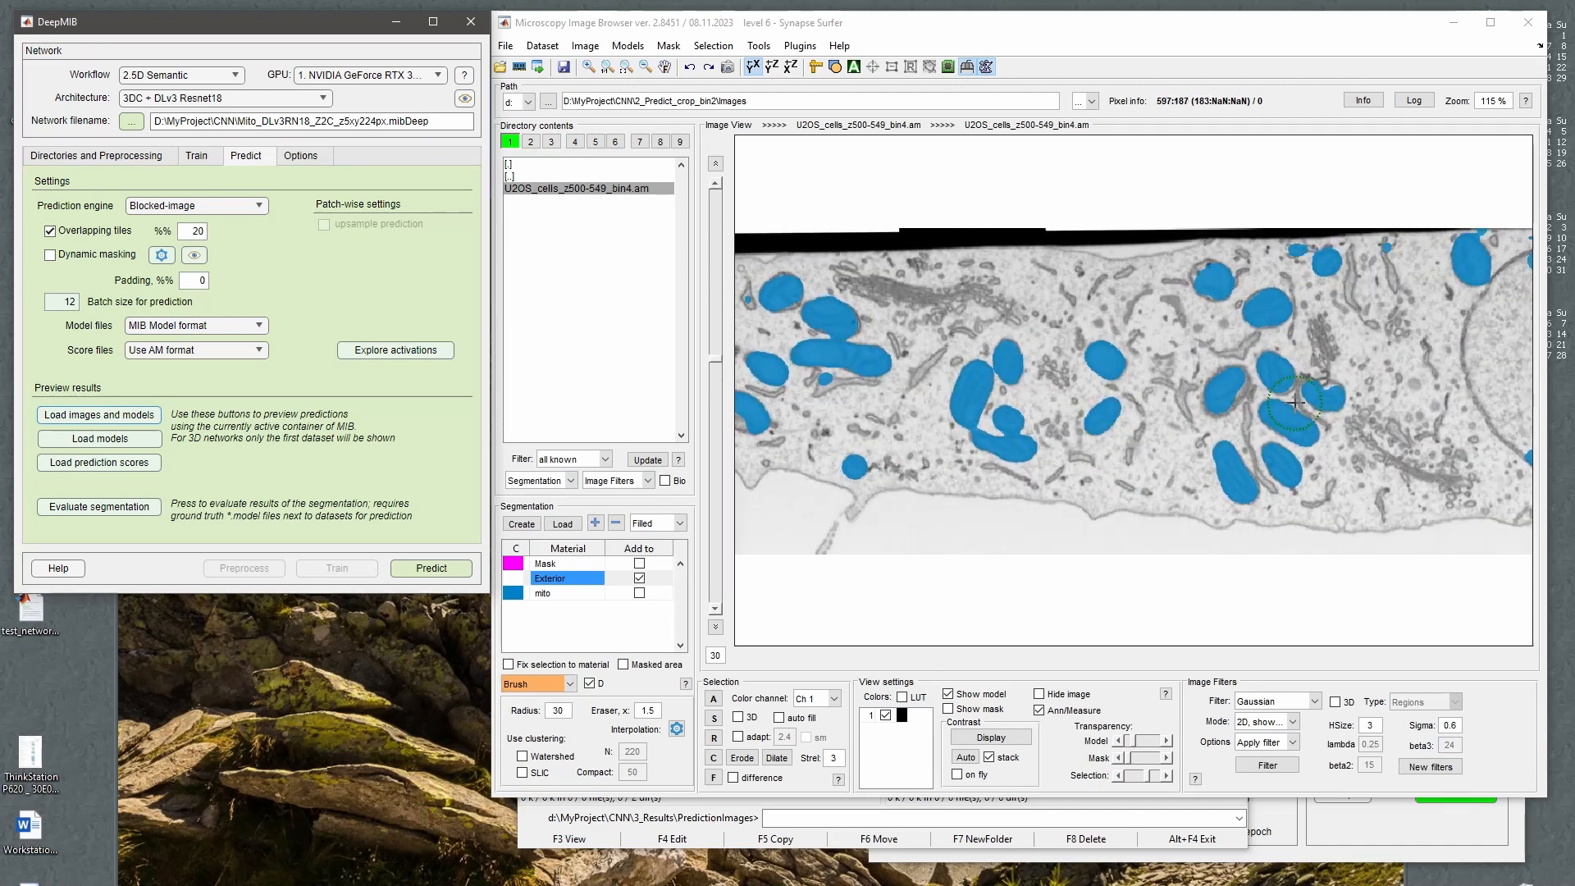
scroll(1292, 393, up, 2)
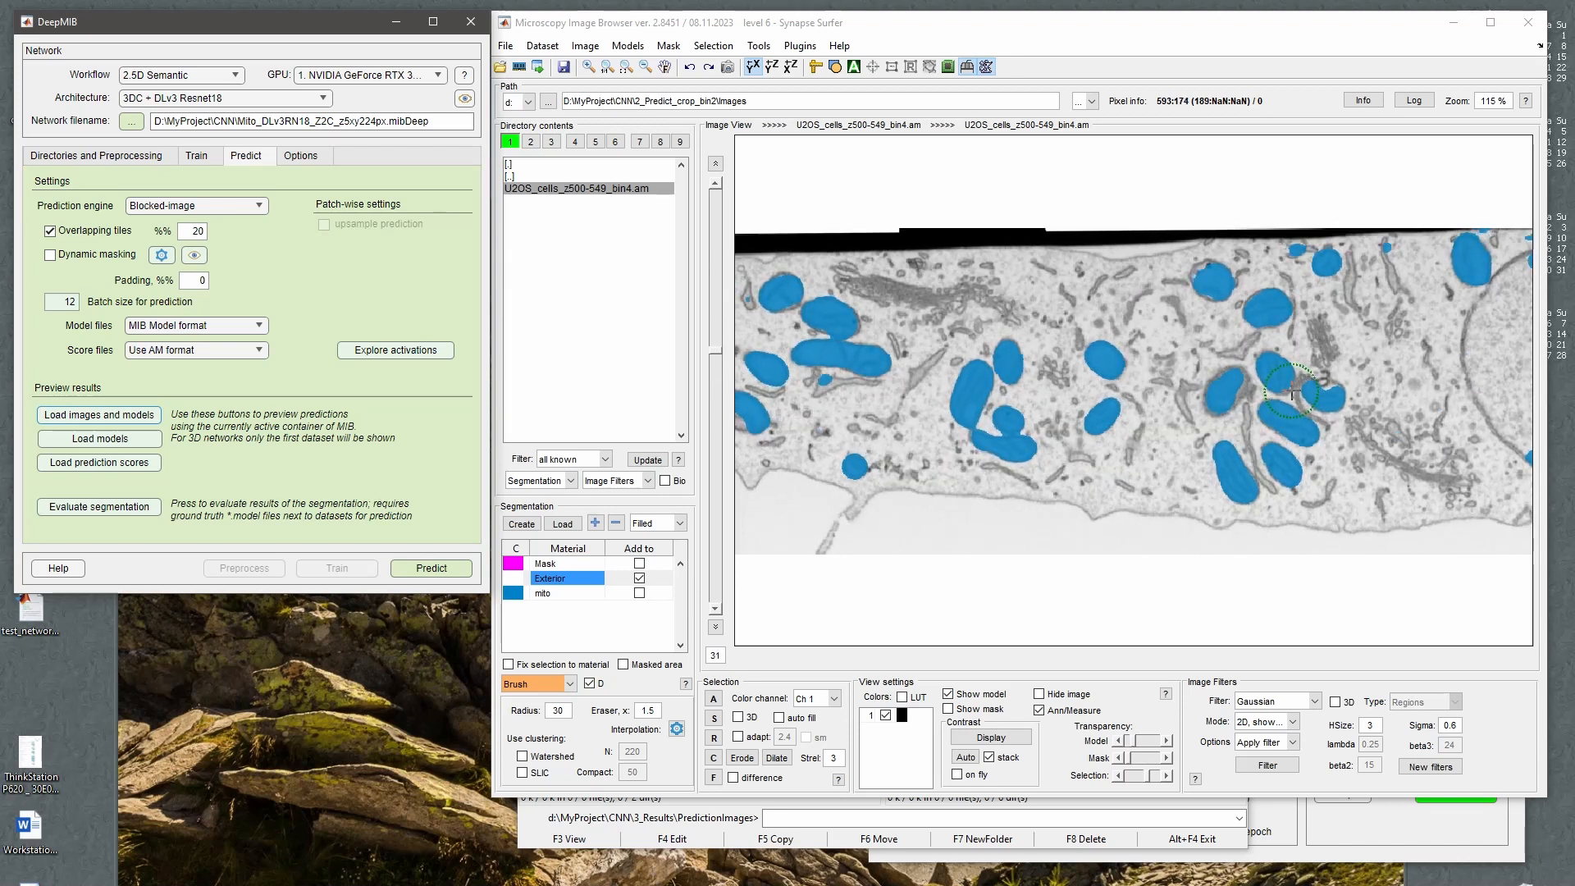
scroll(1484, 394, up, 13)
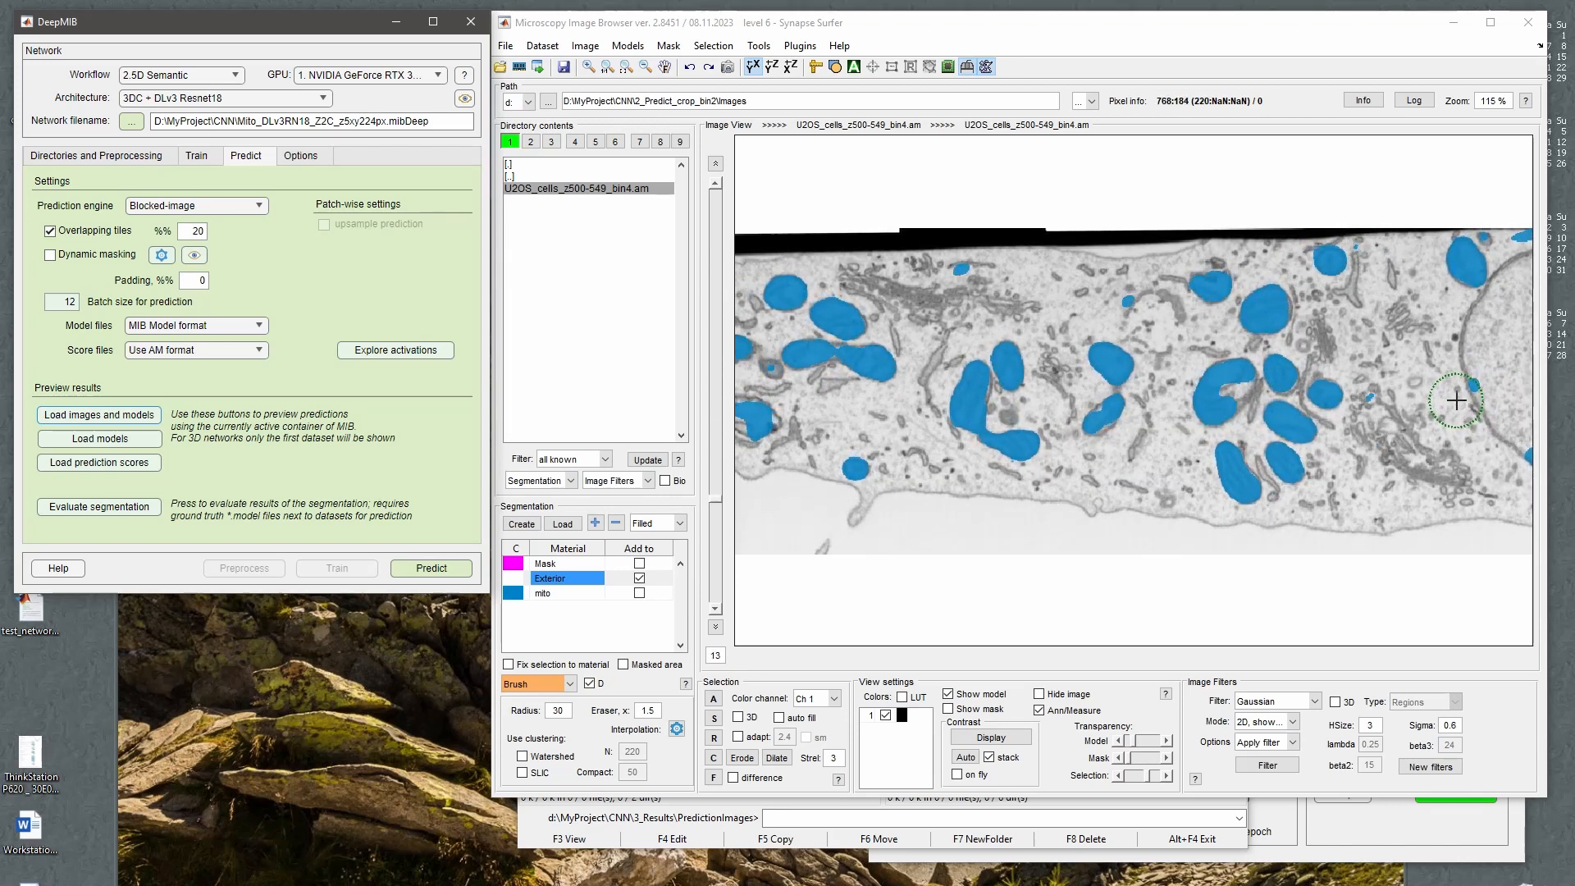
scroll(1371, 397, down, 12)
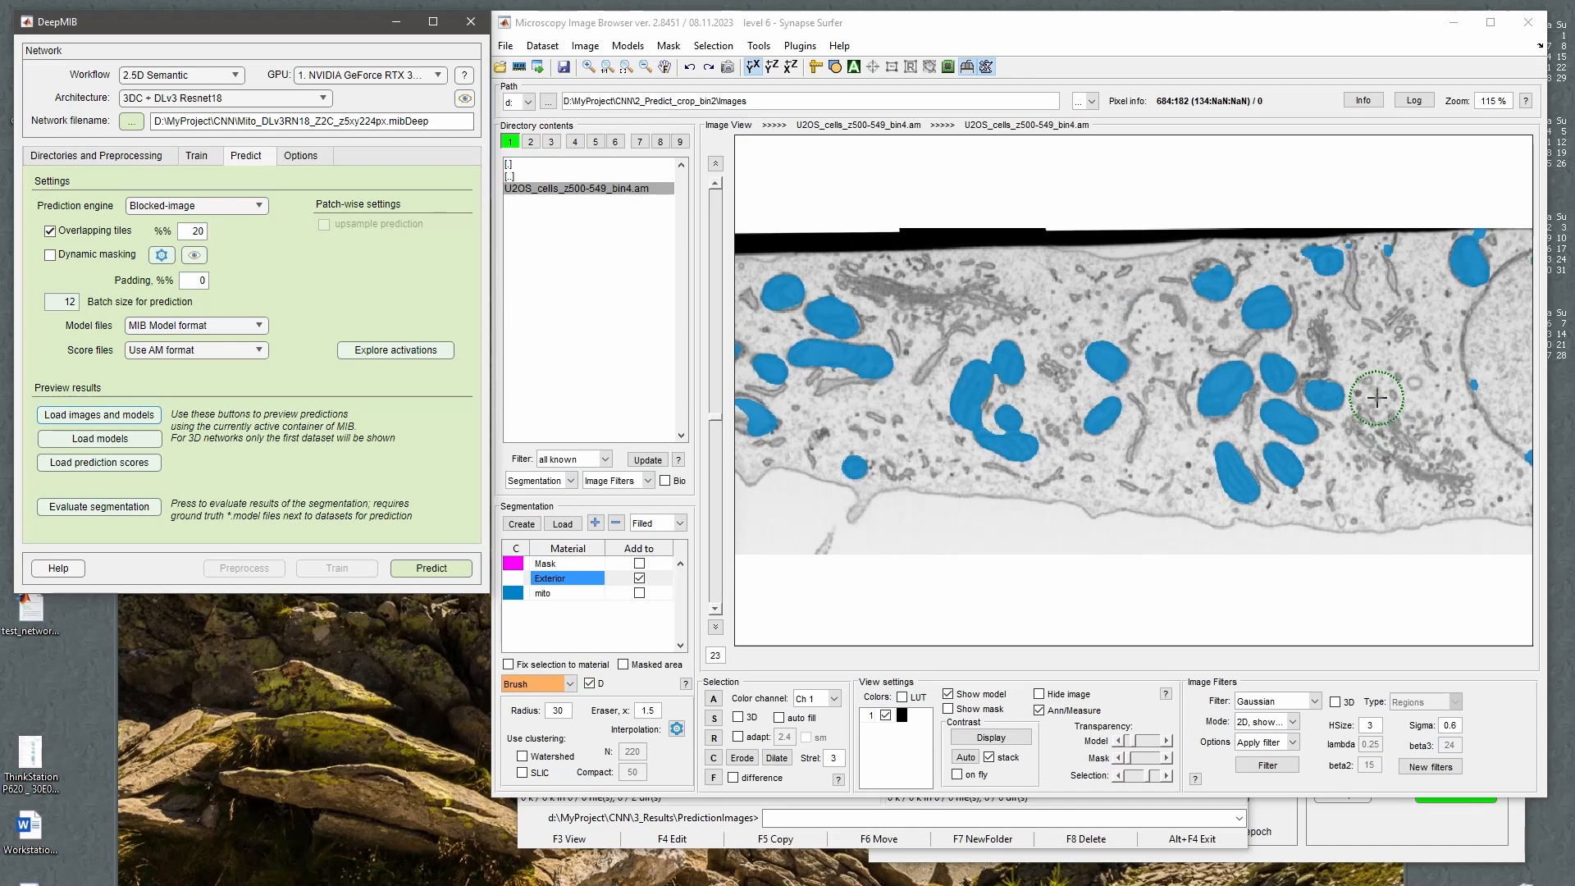
scroll(1376, 397, down, 2)
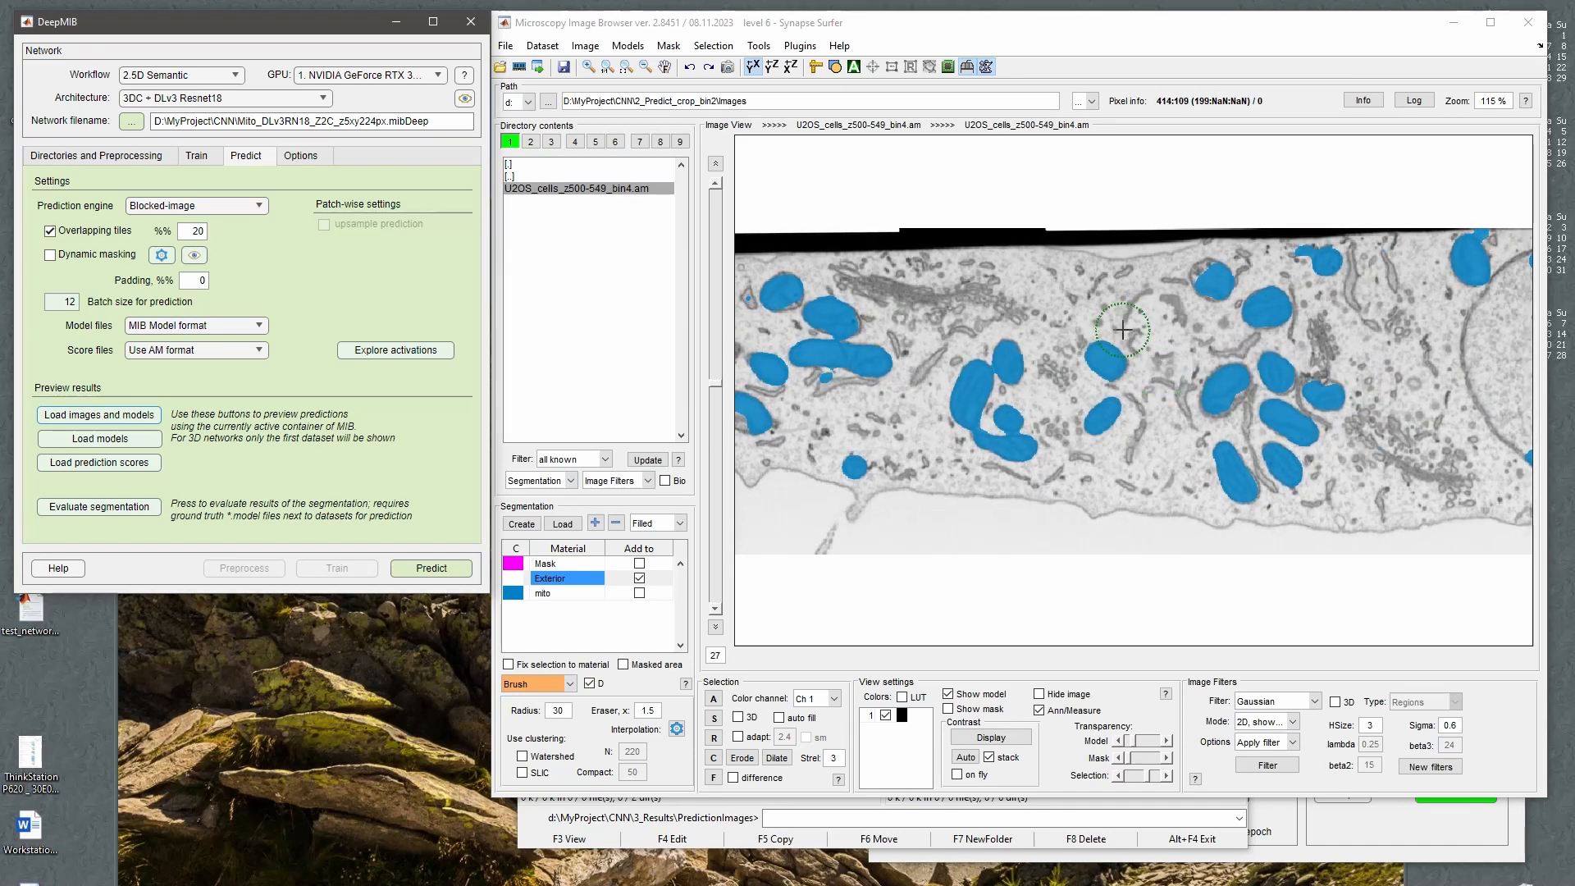
Switch MIB to buffer 2 and split the training files with a validation fraction of 0, agreeing to delete the existing subfolders.
click(531, 141)
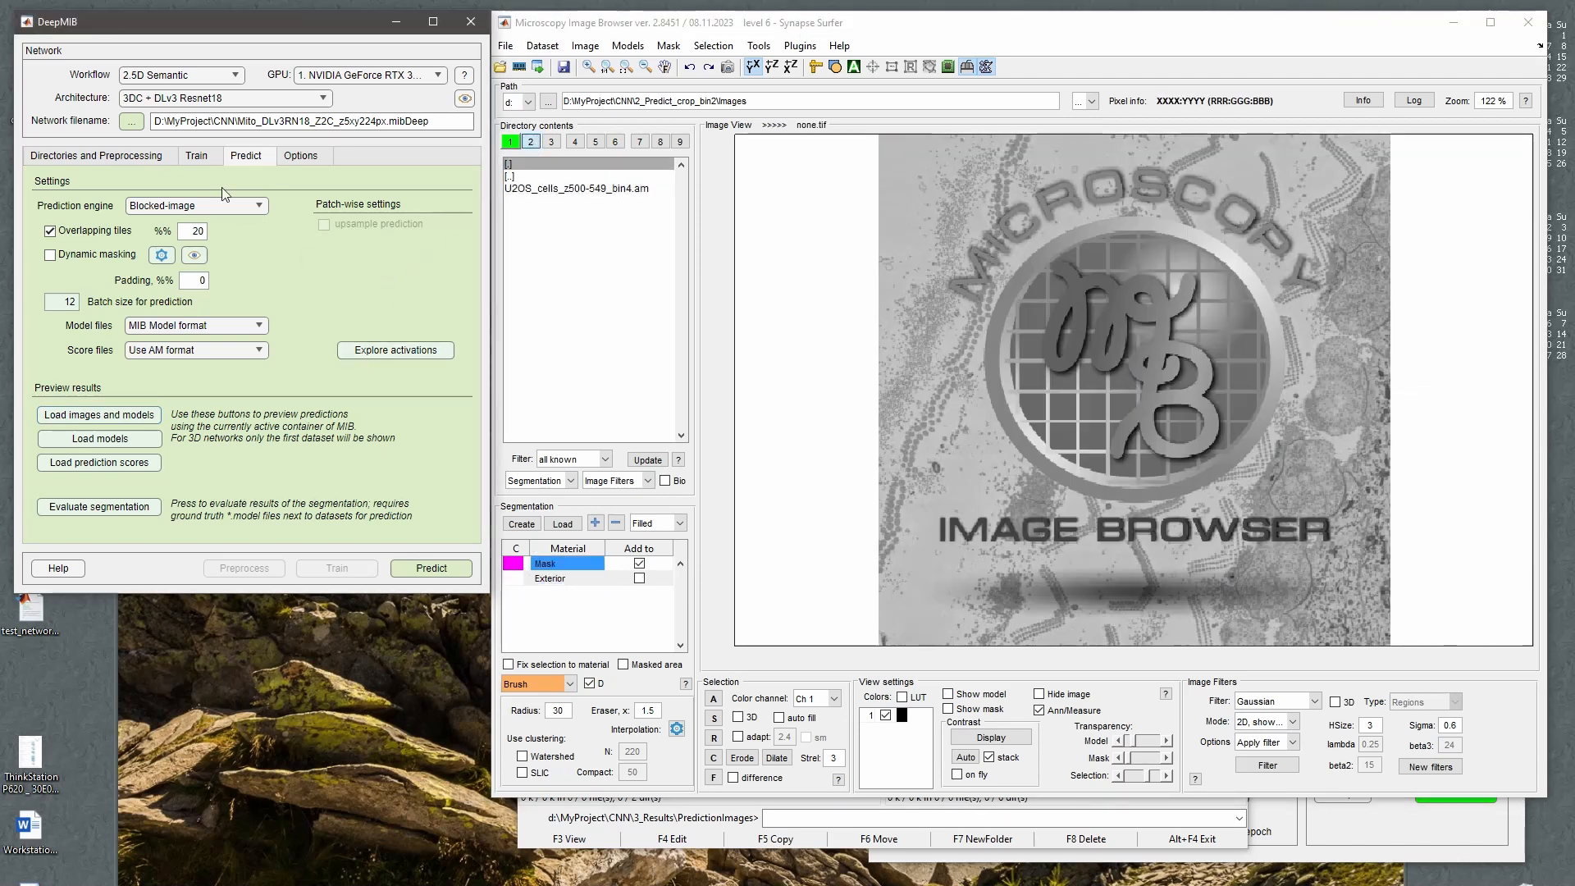
click(196, 155)
click(82, 156)
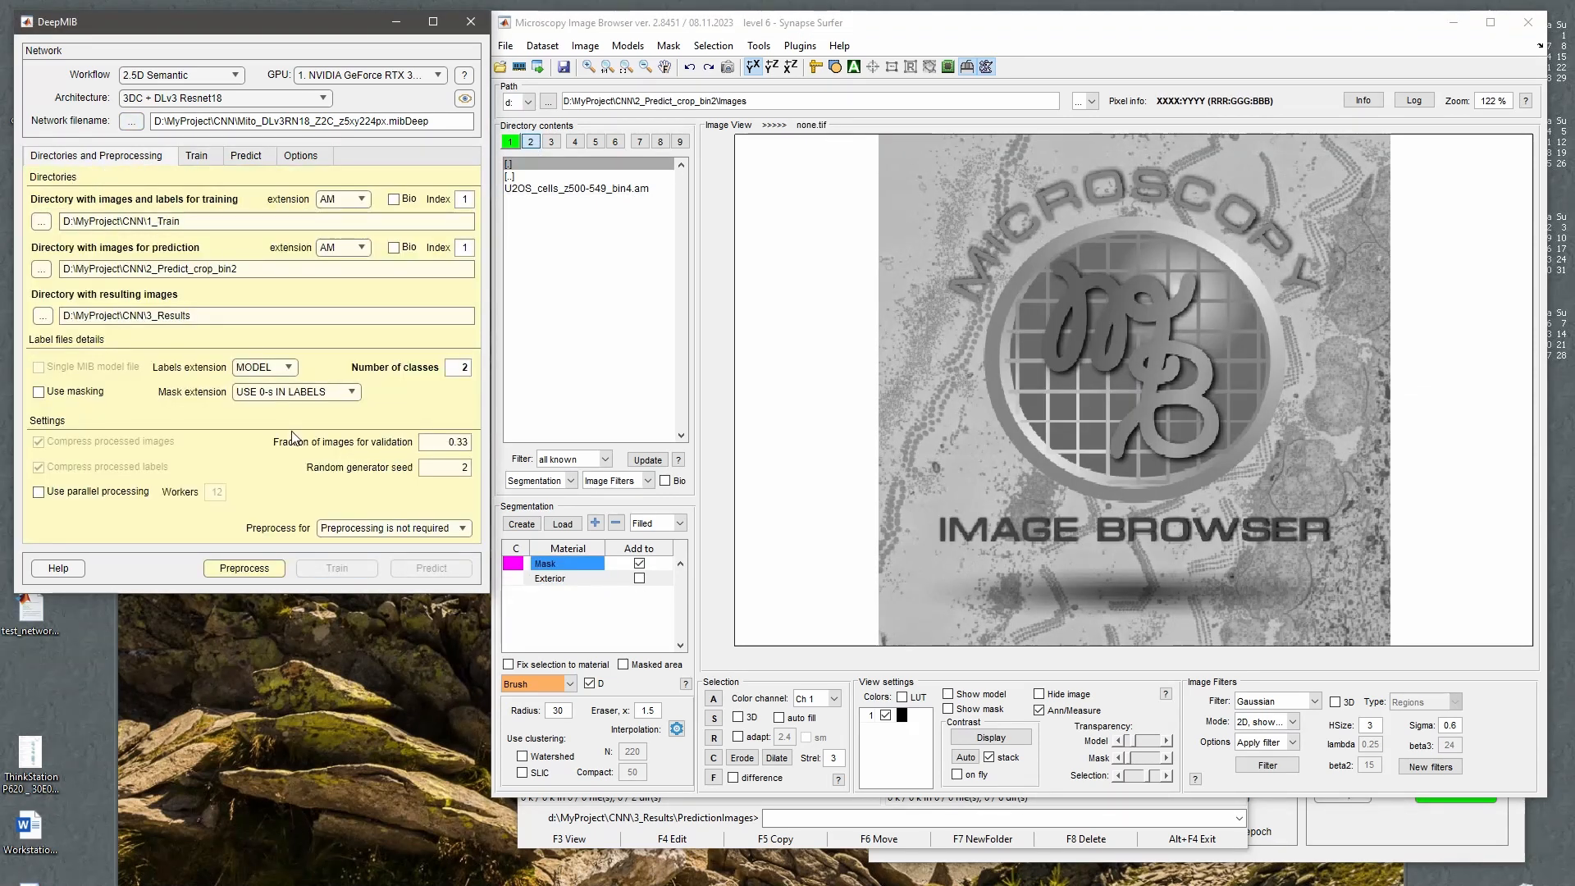
click(382, 530)
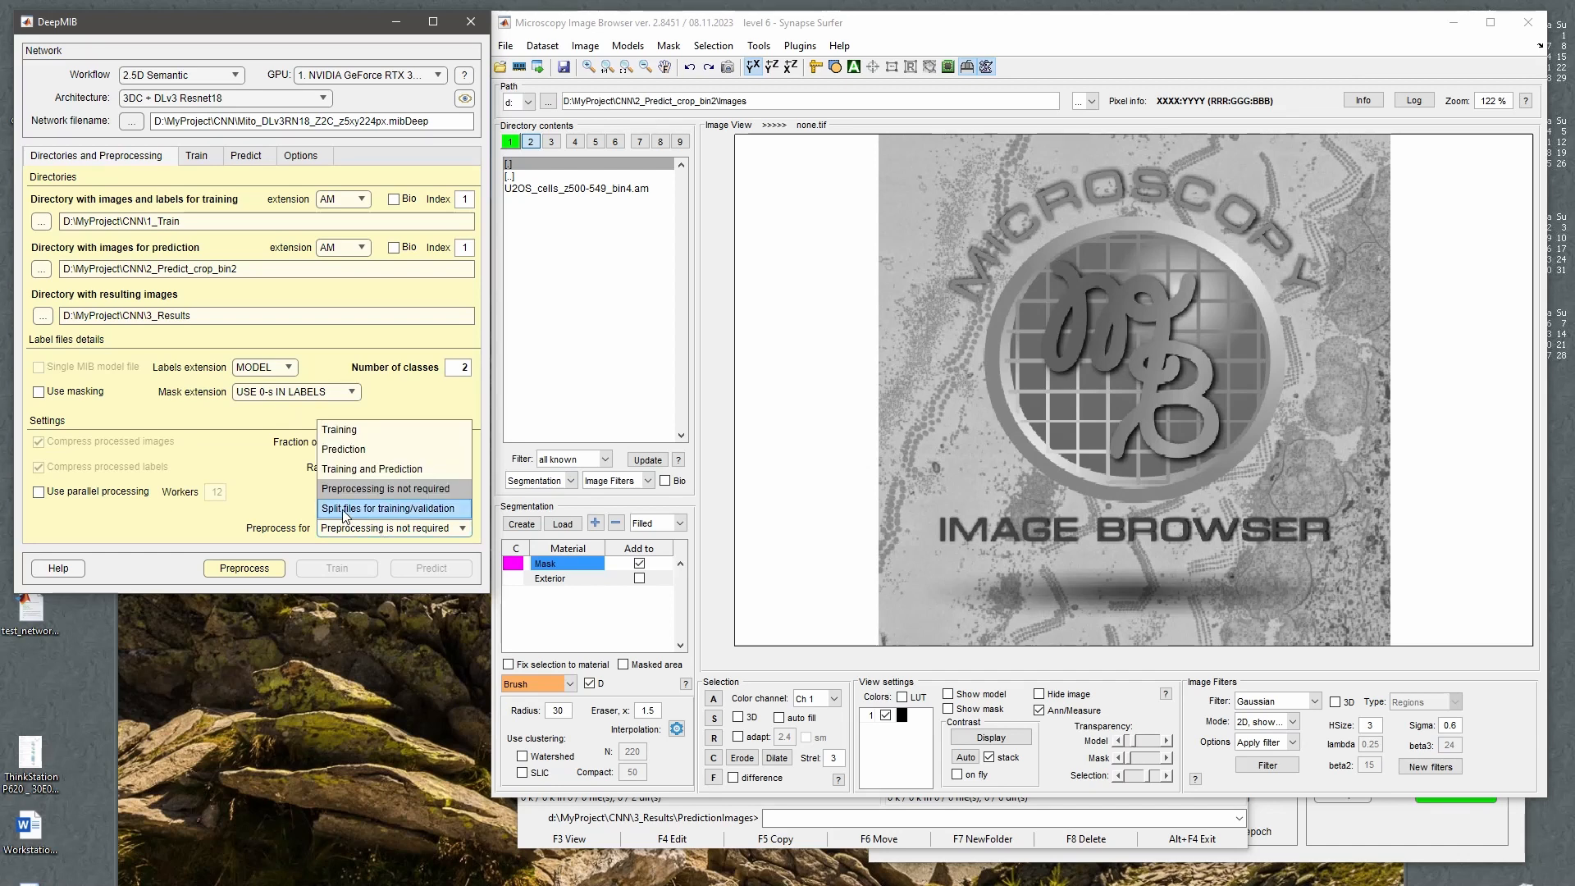
click(343, 509)
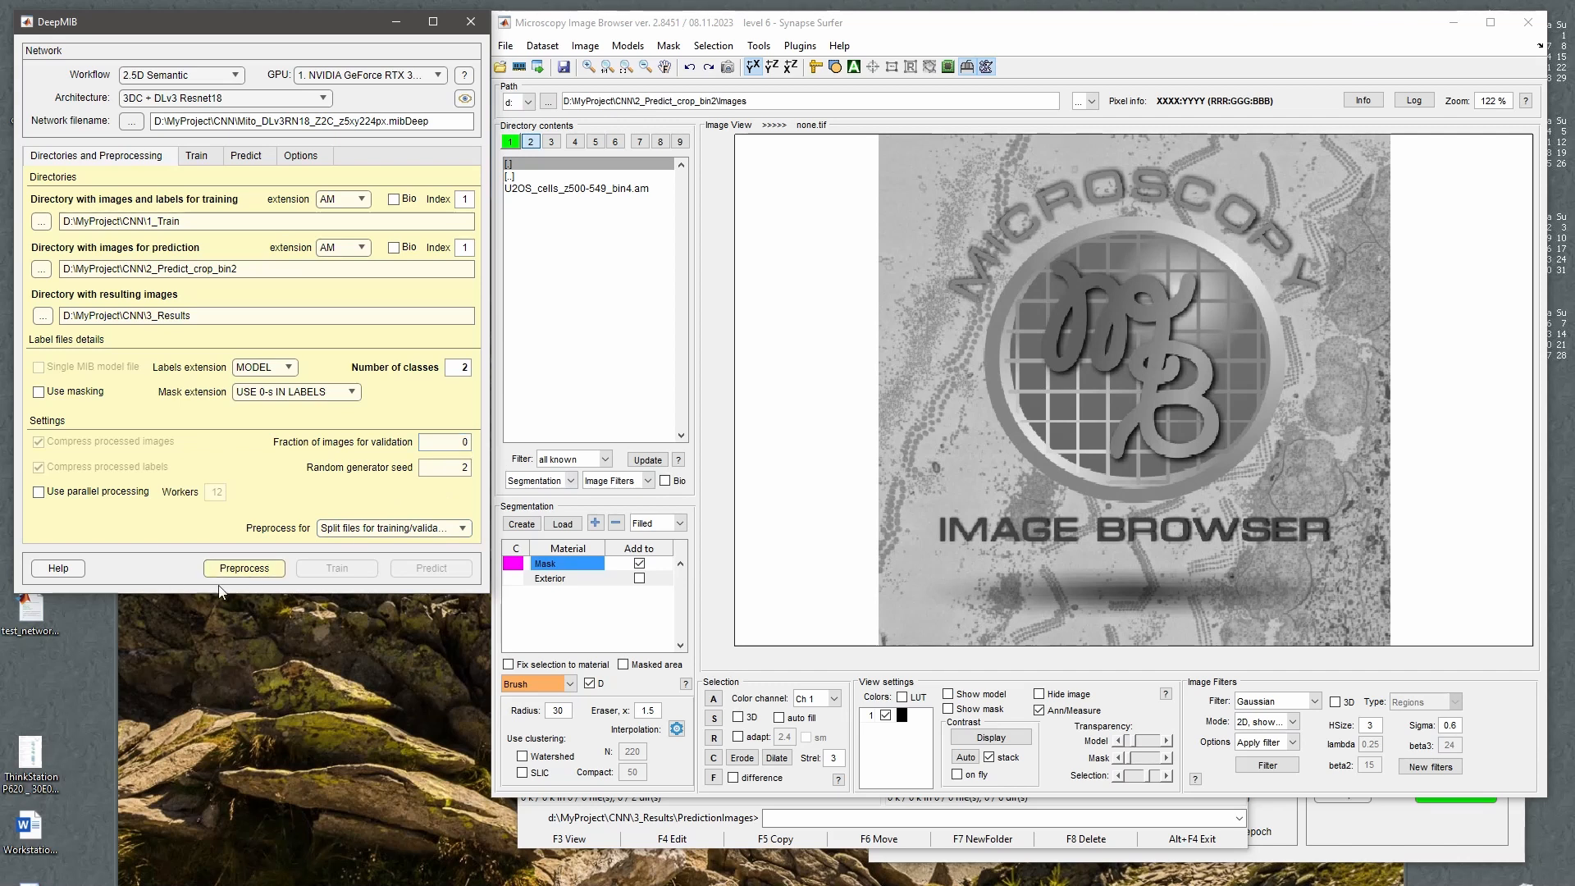
click(245, 572)
click(168, 399)
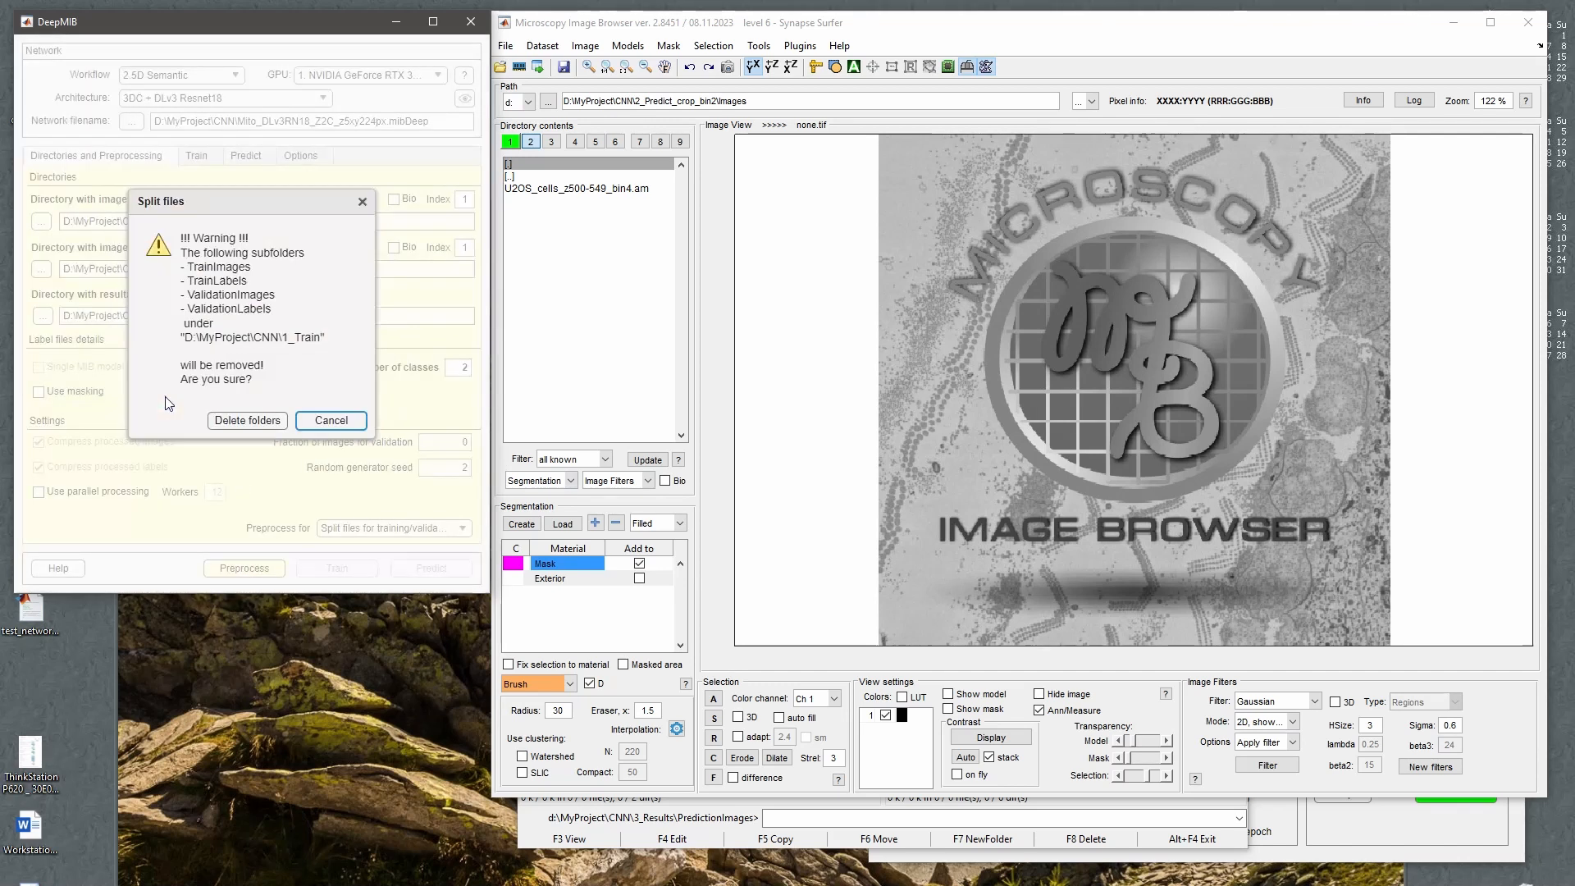
click(225, 422)
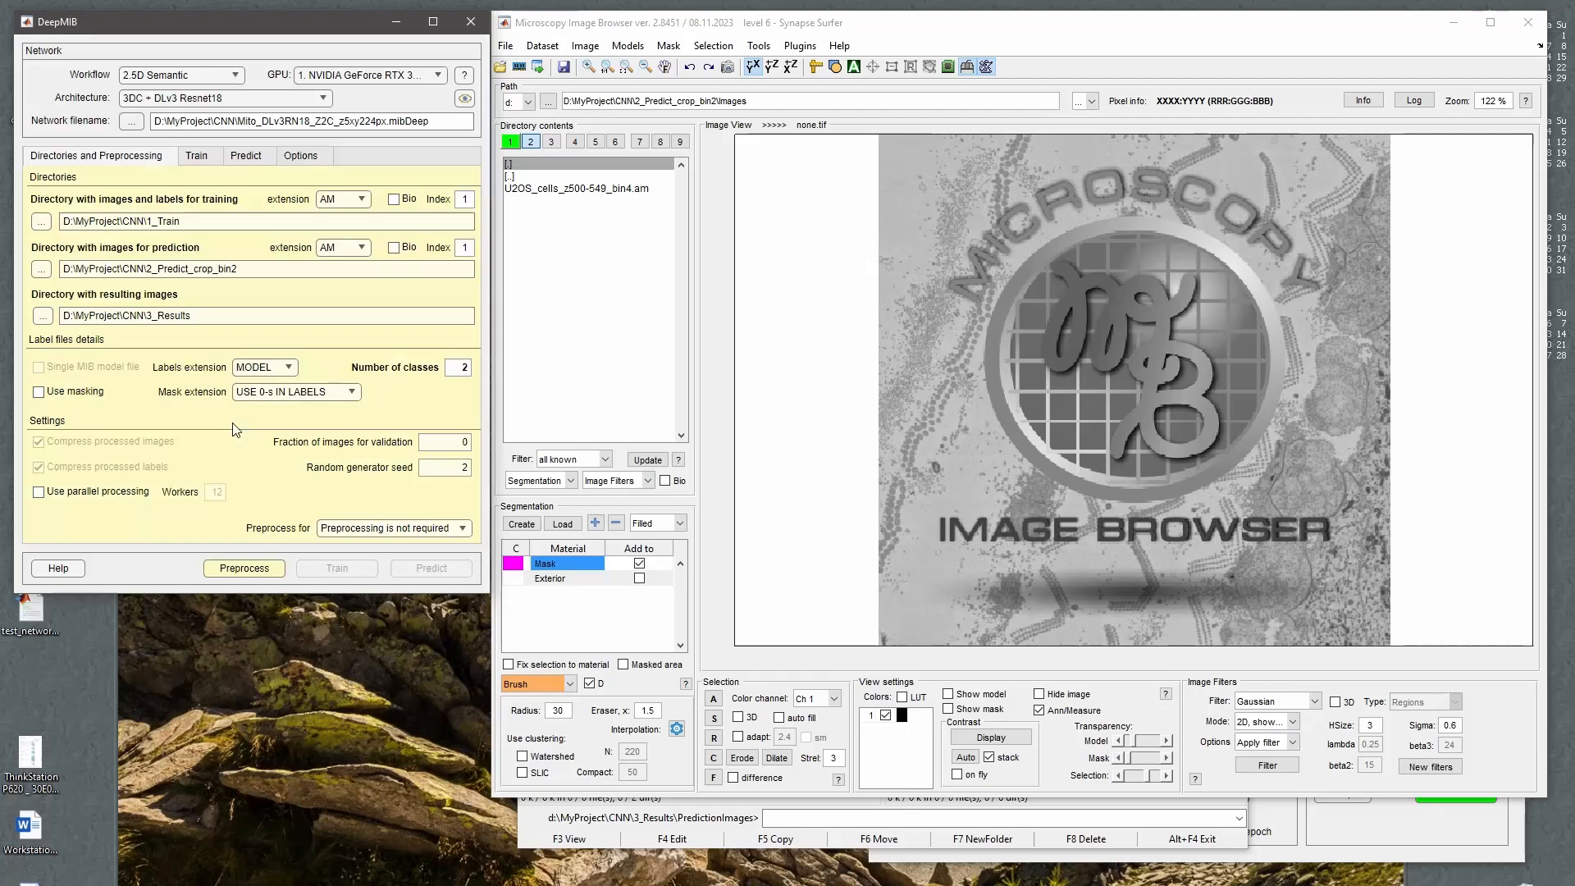
In Total Commander, open the 1_Train folder and check its subfolders after the split.
click(816, 834)
double_click(579, 399)
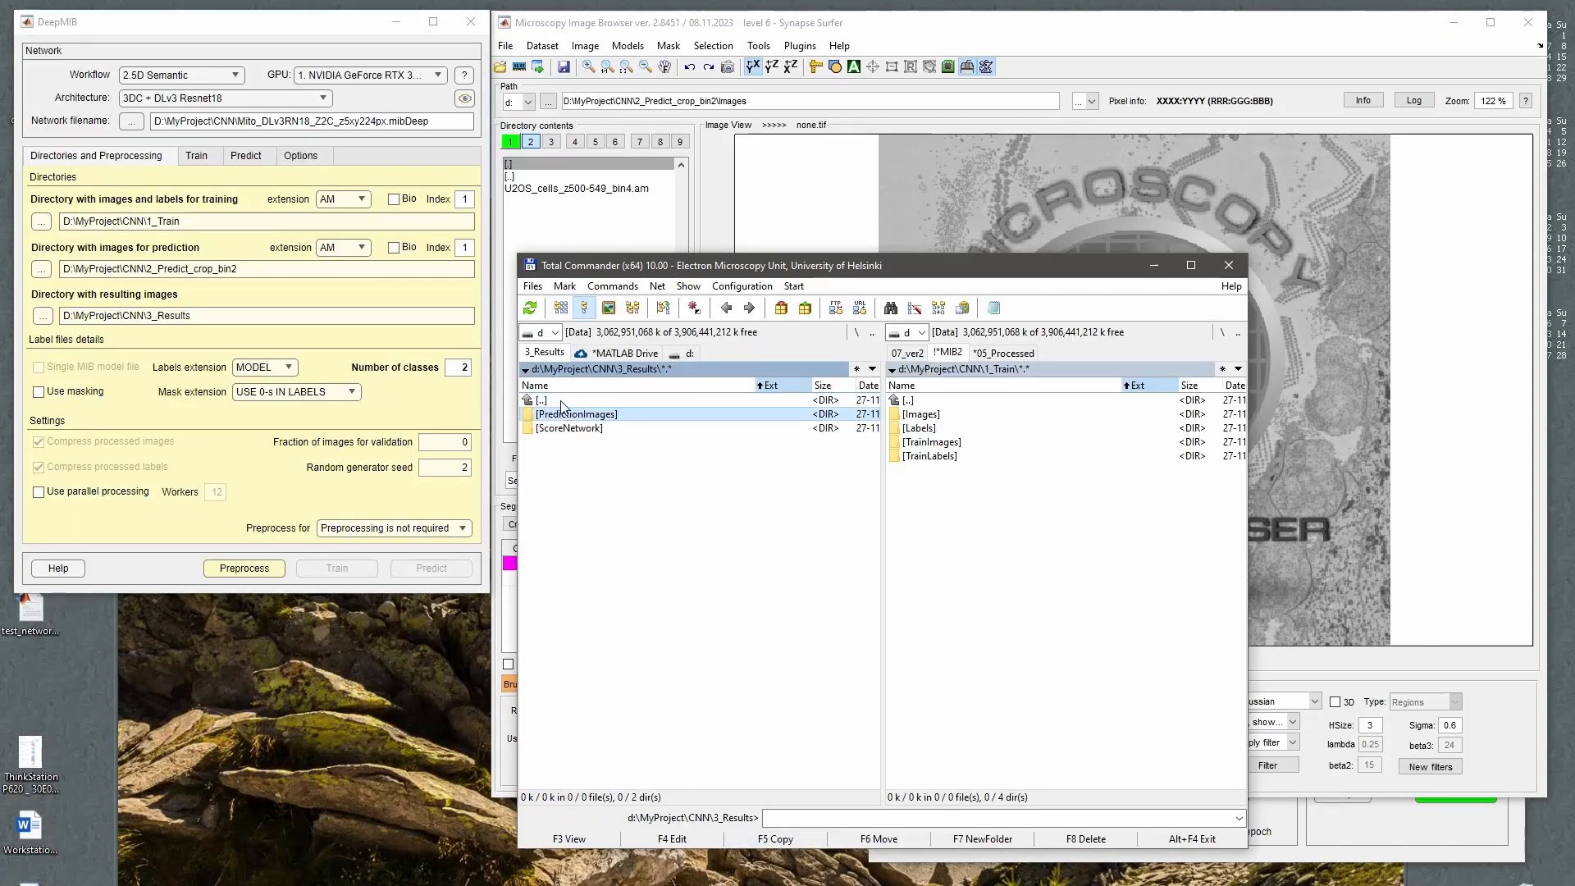
double_click(579, 400)
double_click(588, 415)
key(Down)
key(Down)
key(Down)
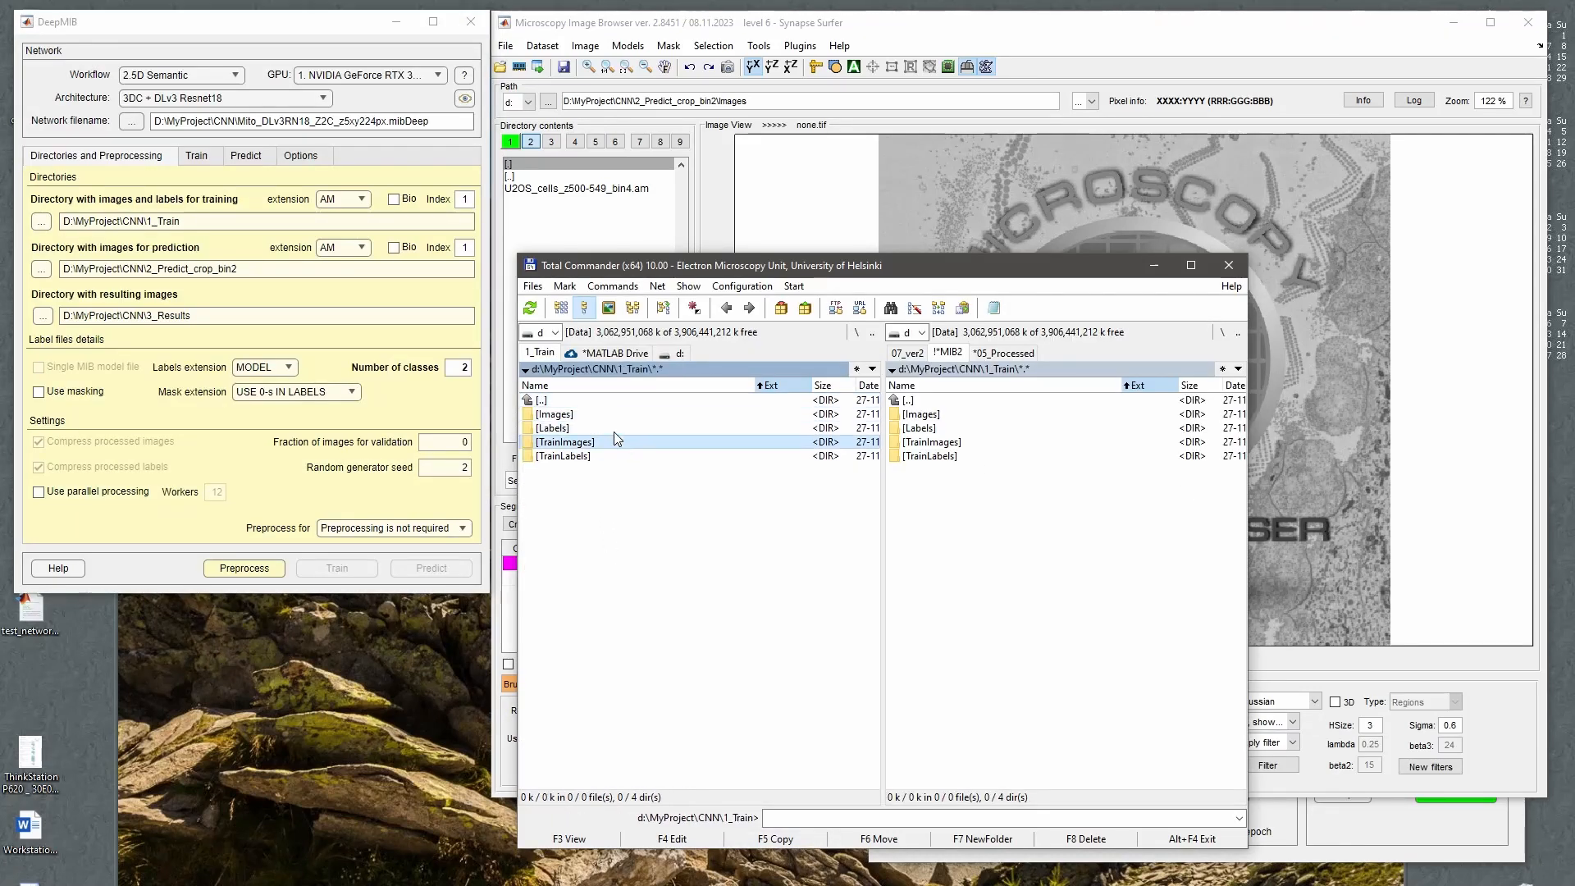
Mark the TrainImages and TrainLabels folders inside 1_Train.
key(Insert)
key(Insert)
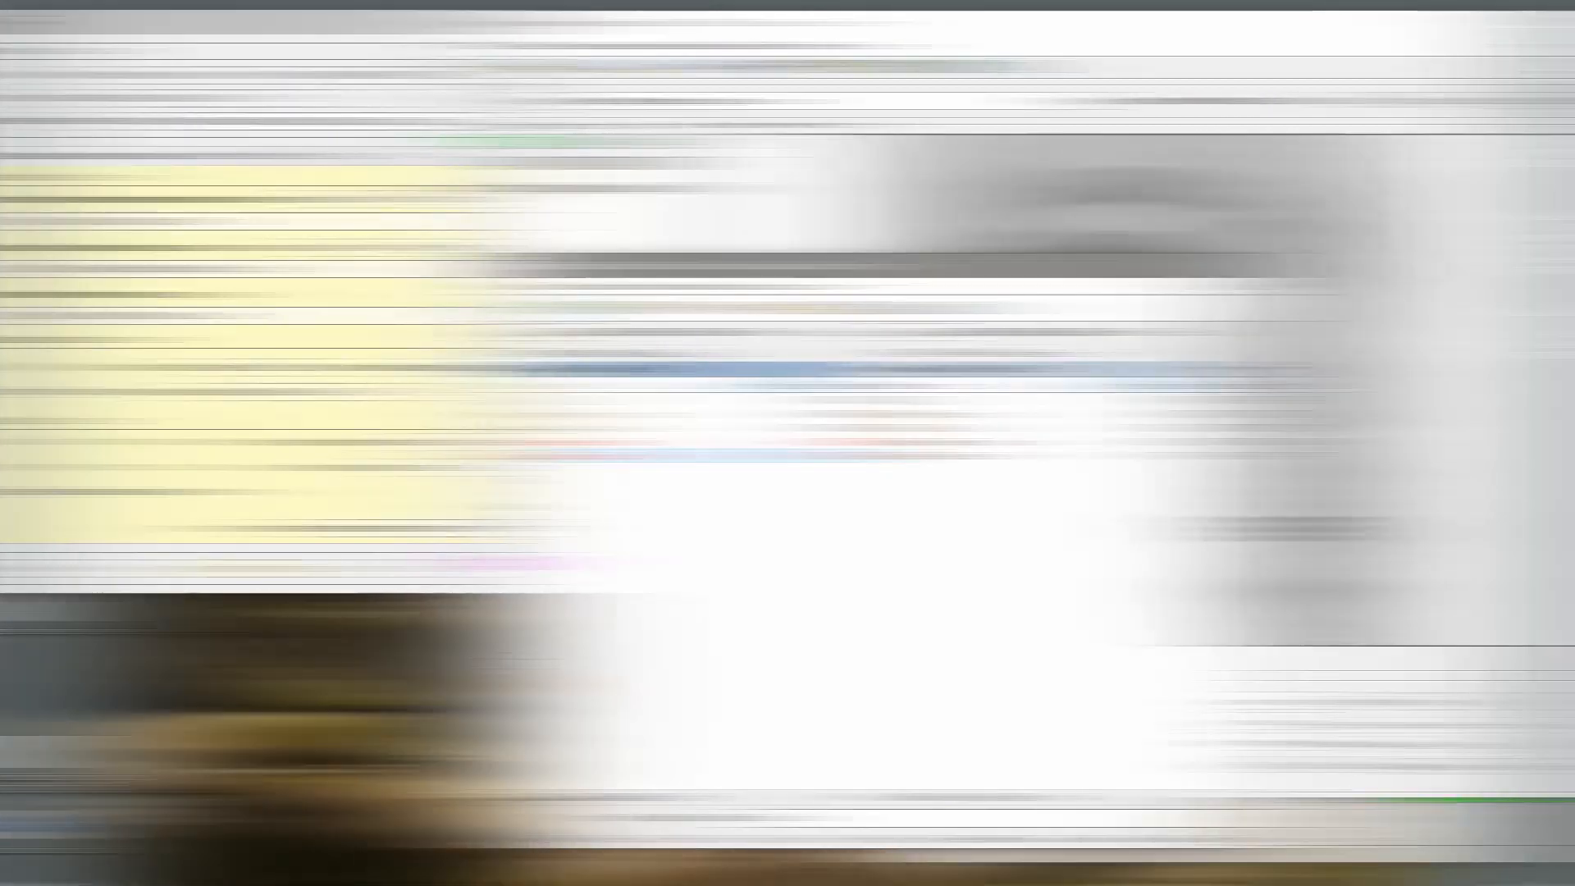
In DeepMIB's training settings, set LearnRateDropPeriod to 25 epochs and OutputNetwork to last-iteration.
click(203, 159)
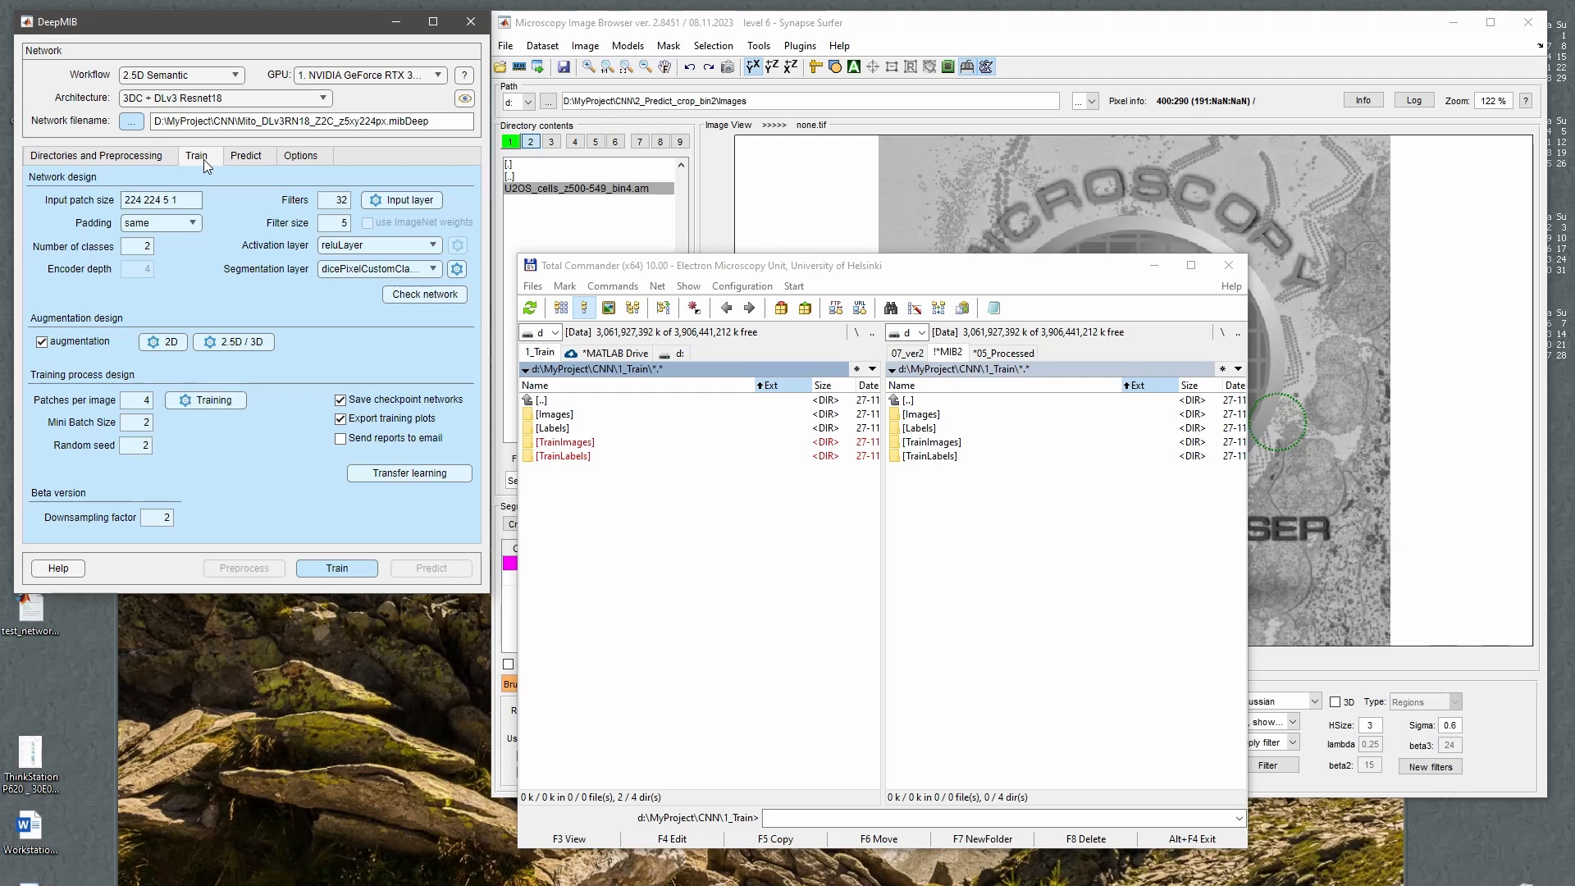
click(198, 402)
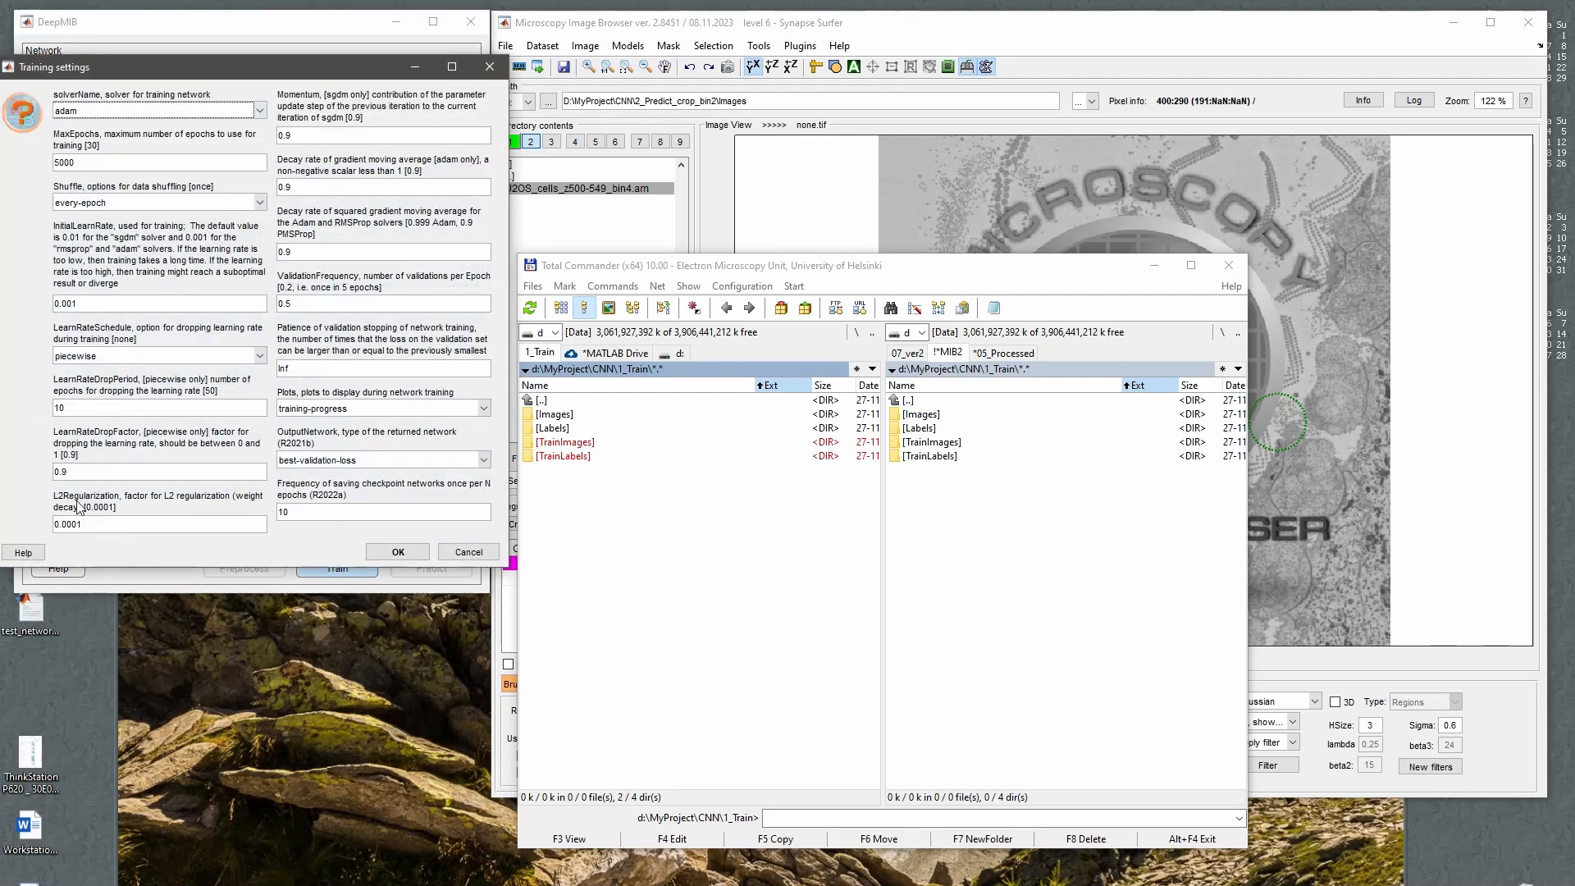
click(88, 410)
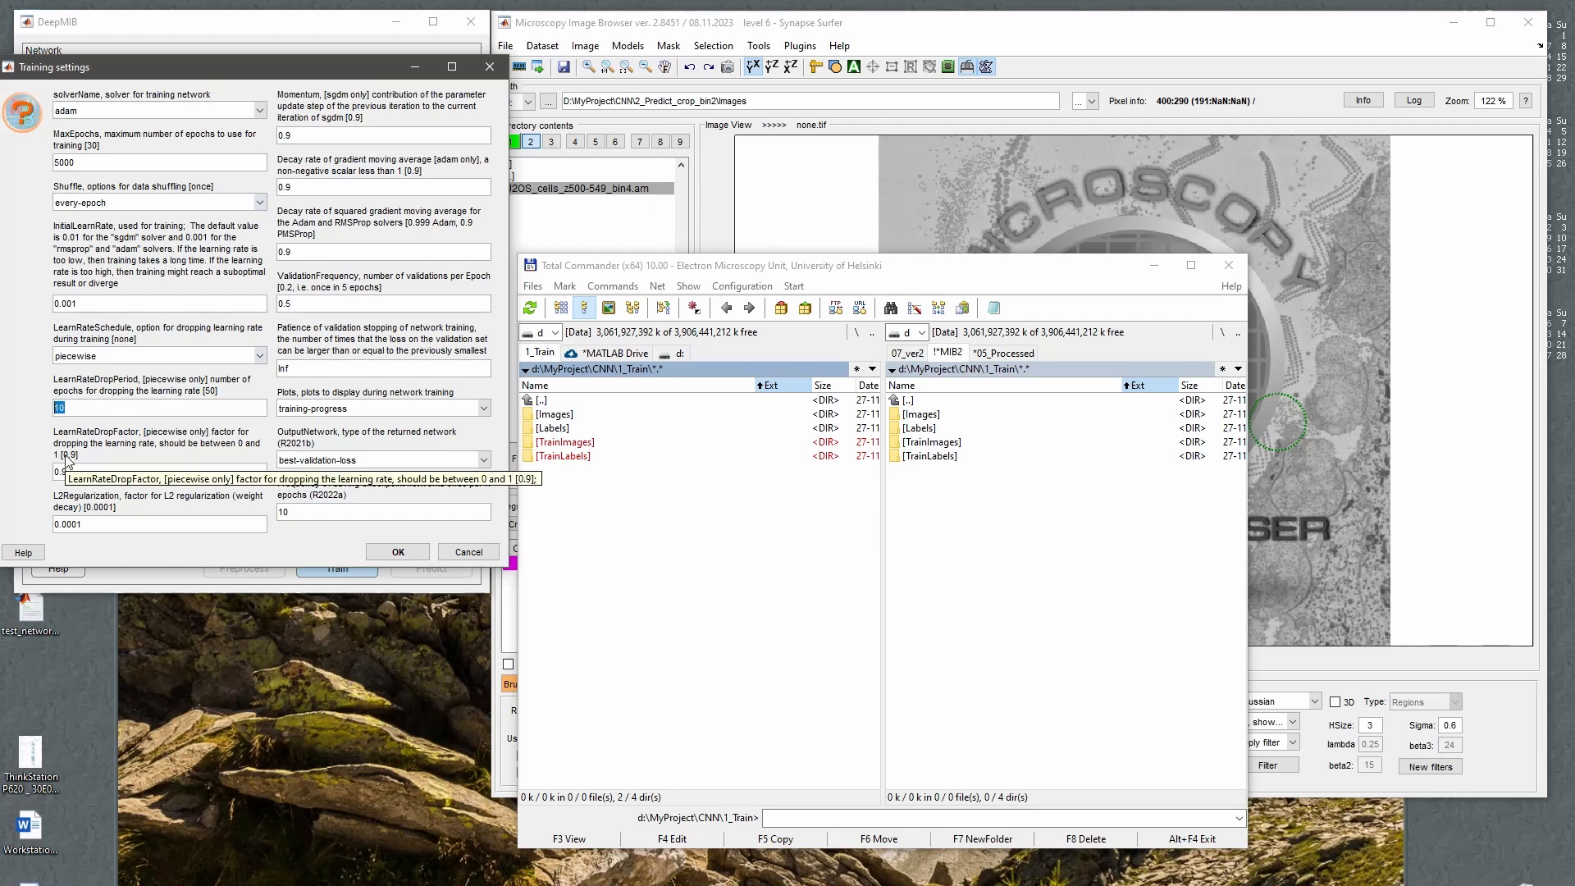
text(25)
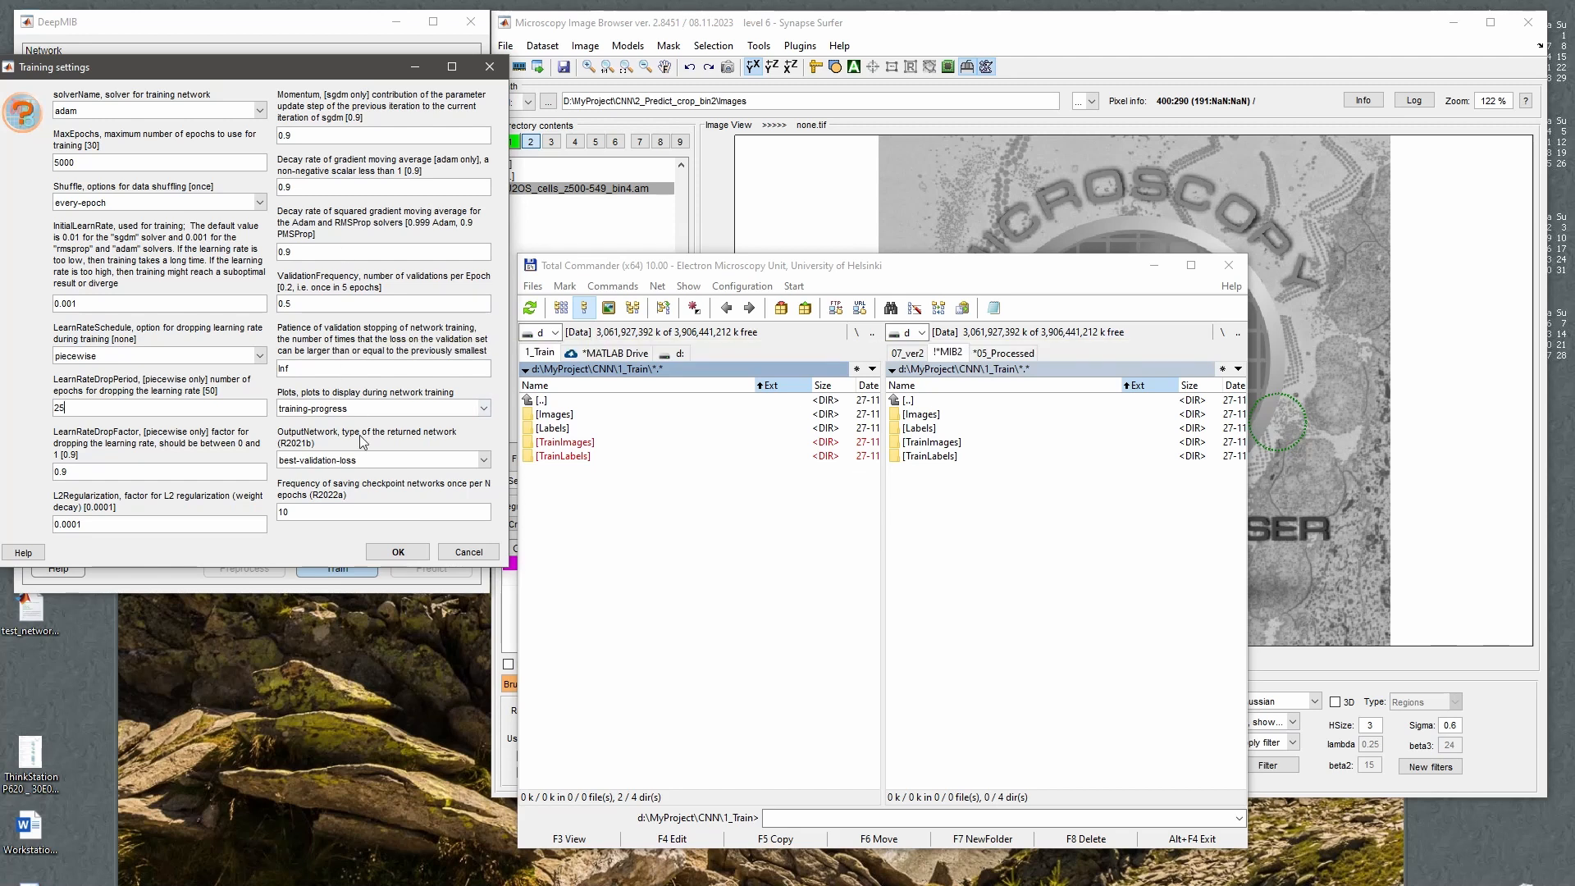
click(322, 465)
click(320, 465)
click(320, 465)
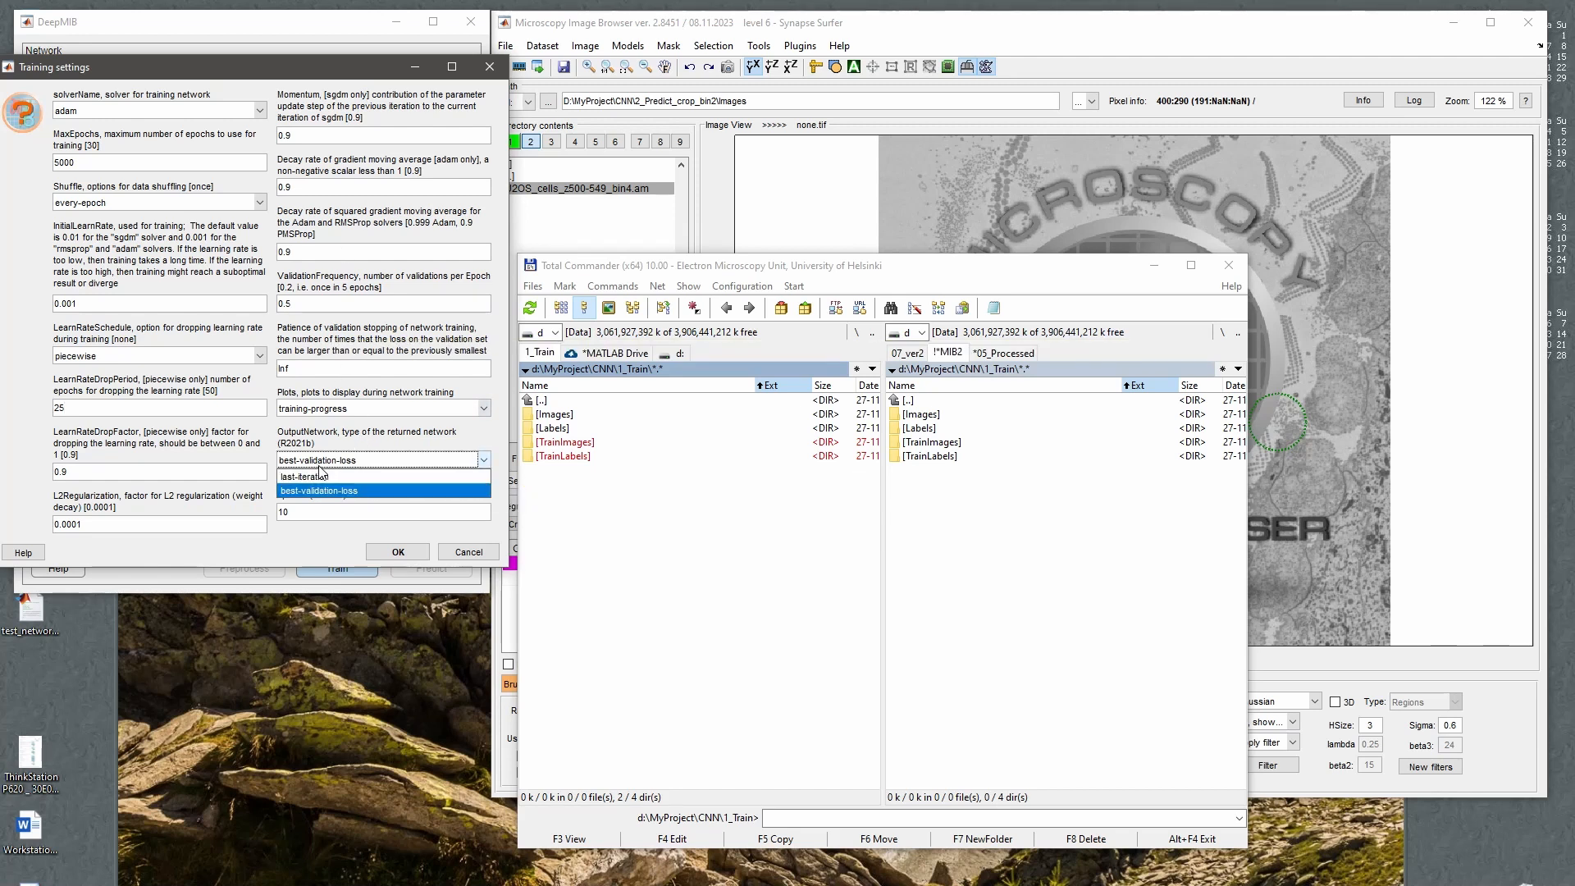
click(324, 480)
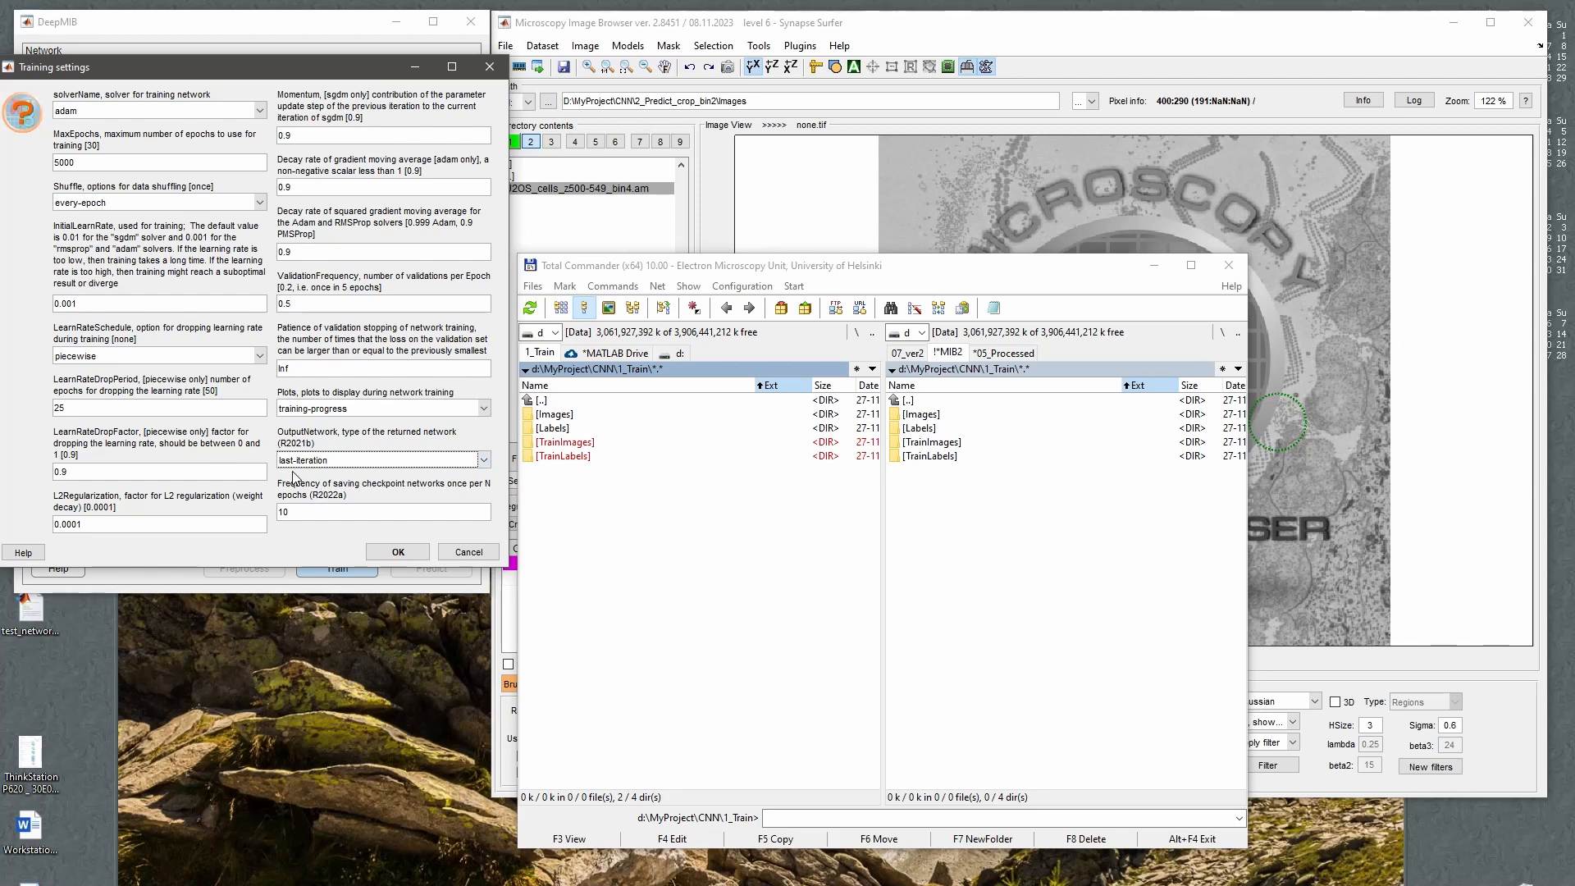
click(398, 553)
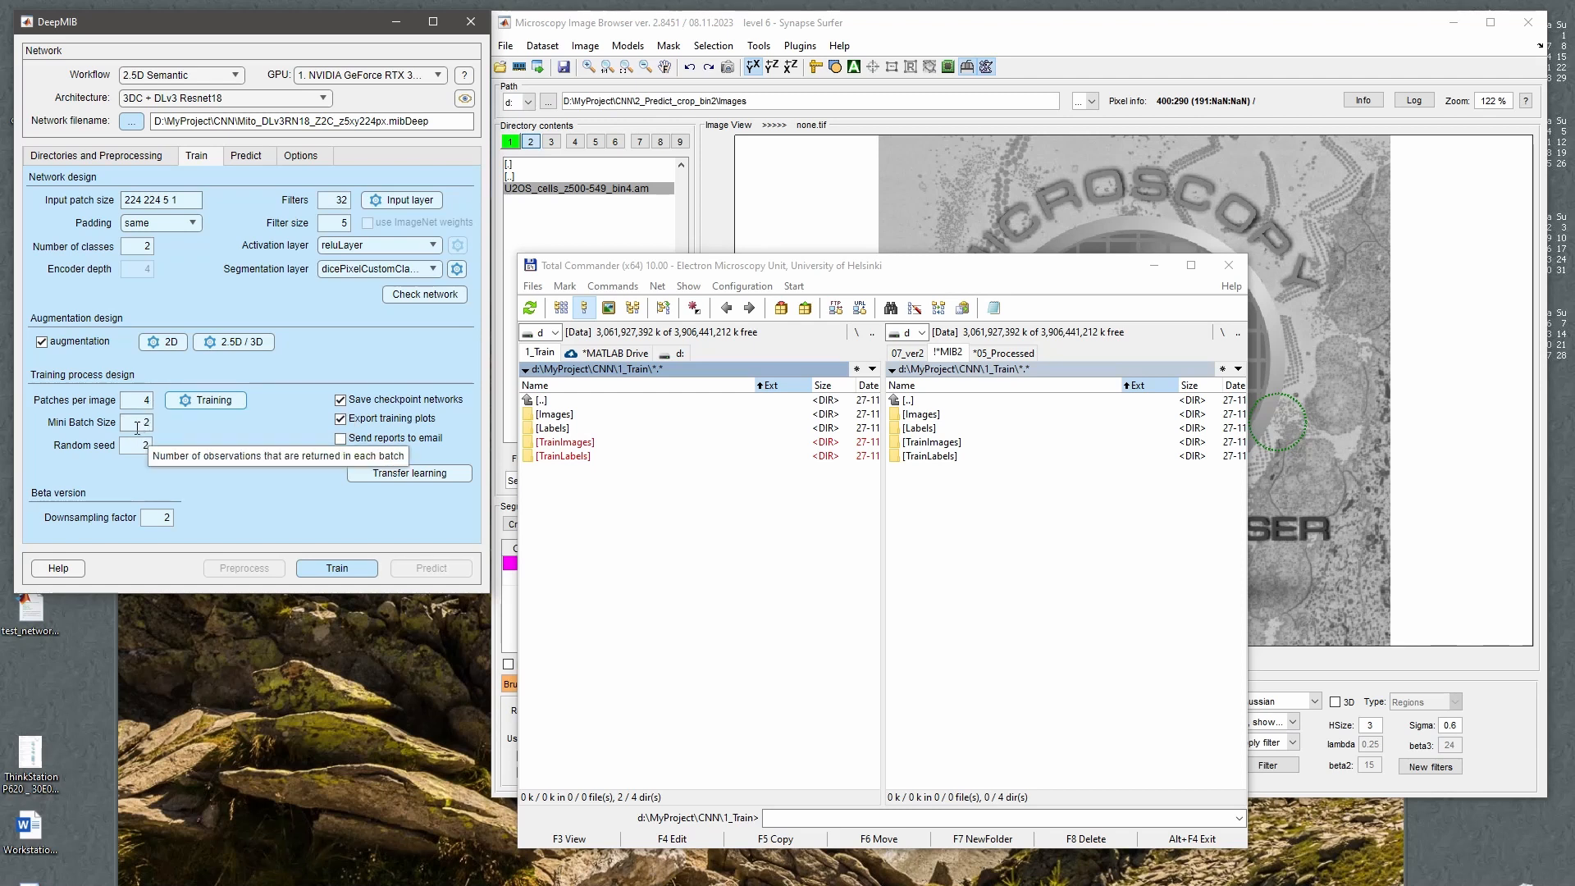
double_click(137, 427)
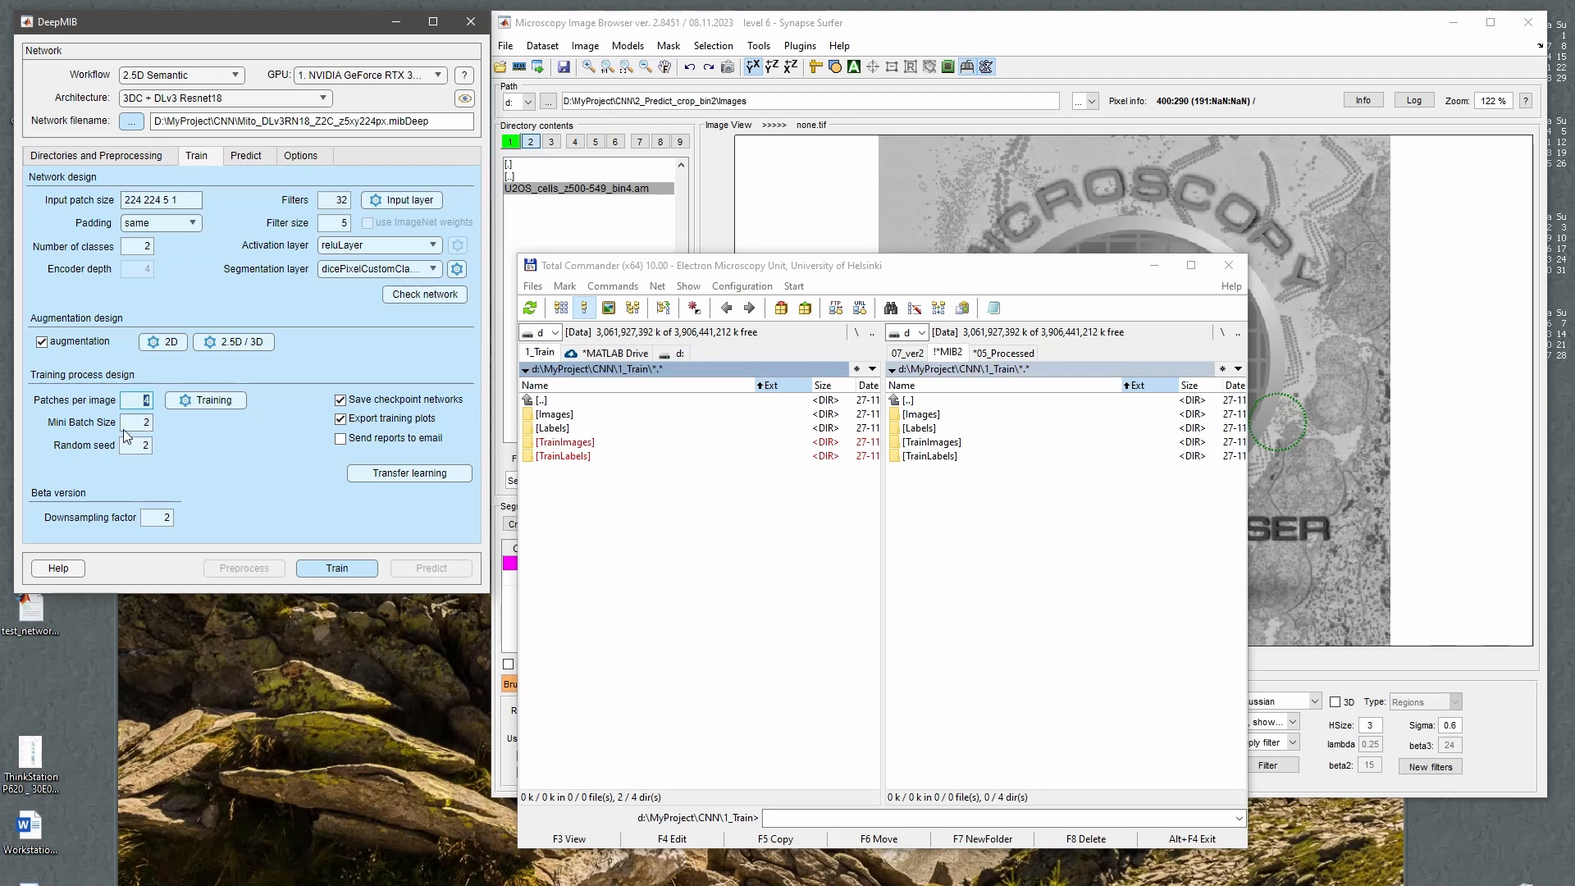
click(146, 421)
text(8)
key(BackSpace)
text(2)
key(BackSpace)
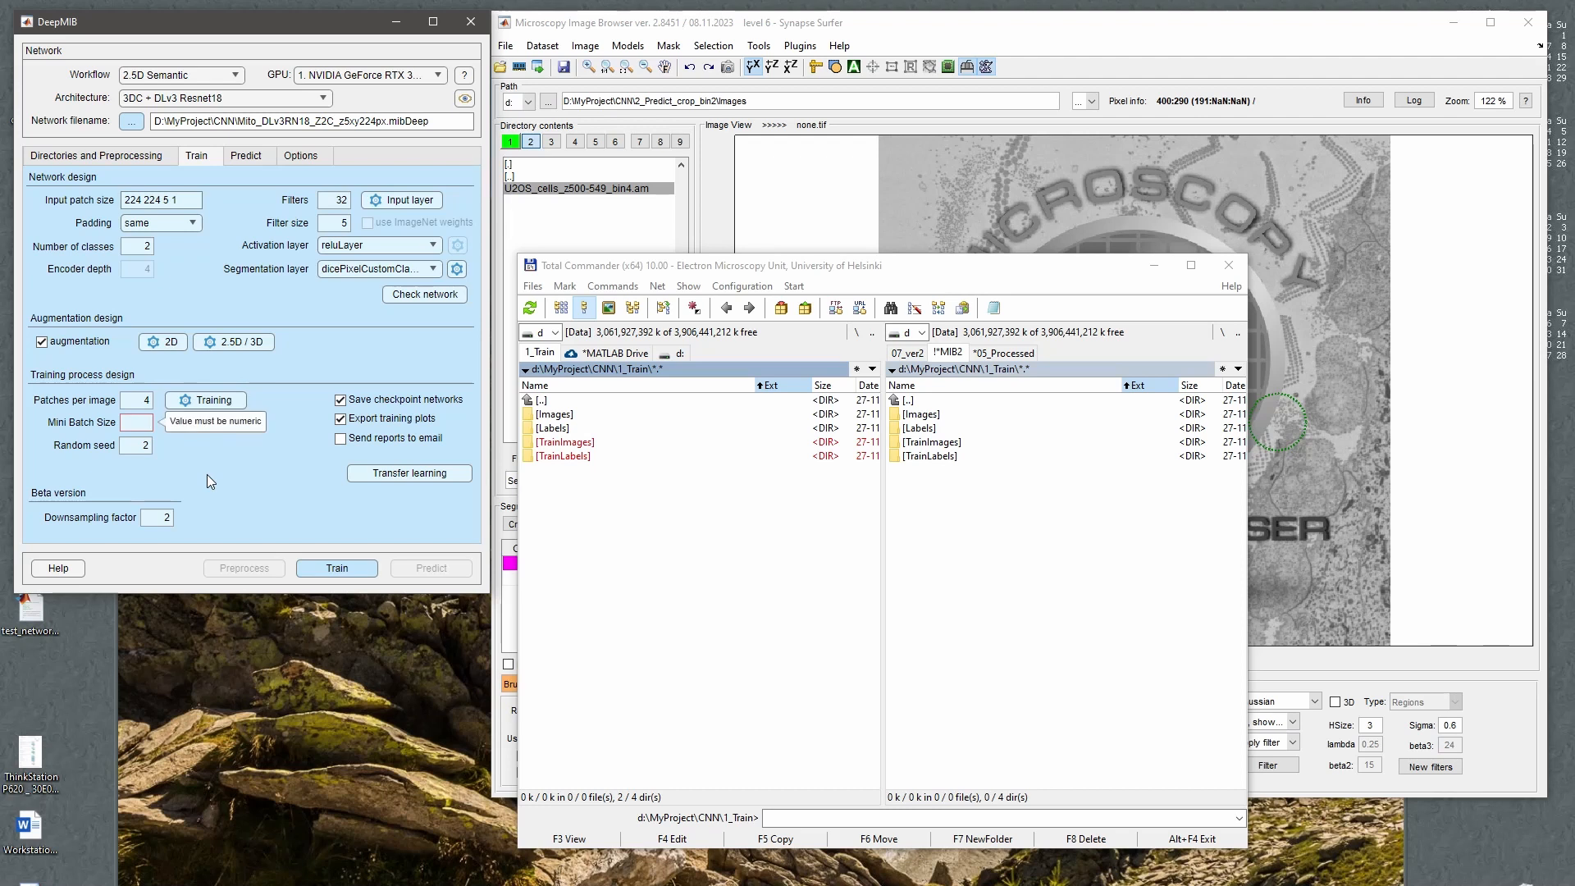
Check the training files in Total Commander, and set DeepMIB's mini batch size to 9 and patches per image to 3.
double_click(586, 441)
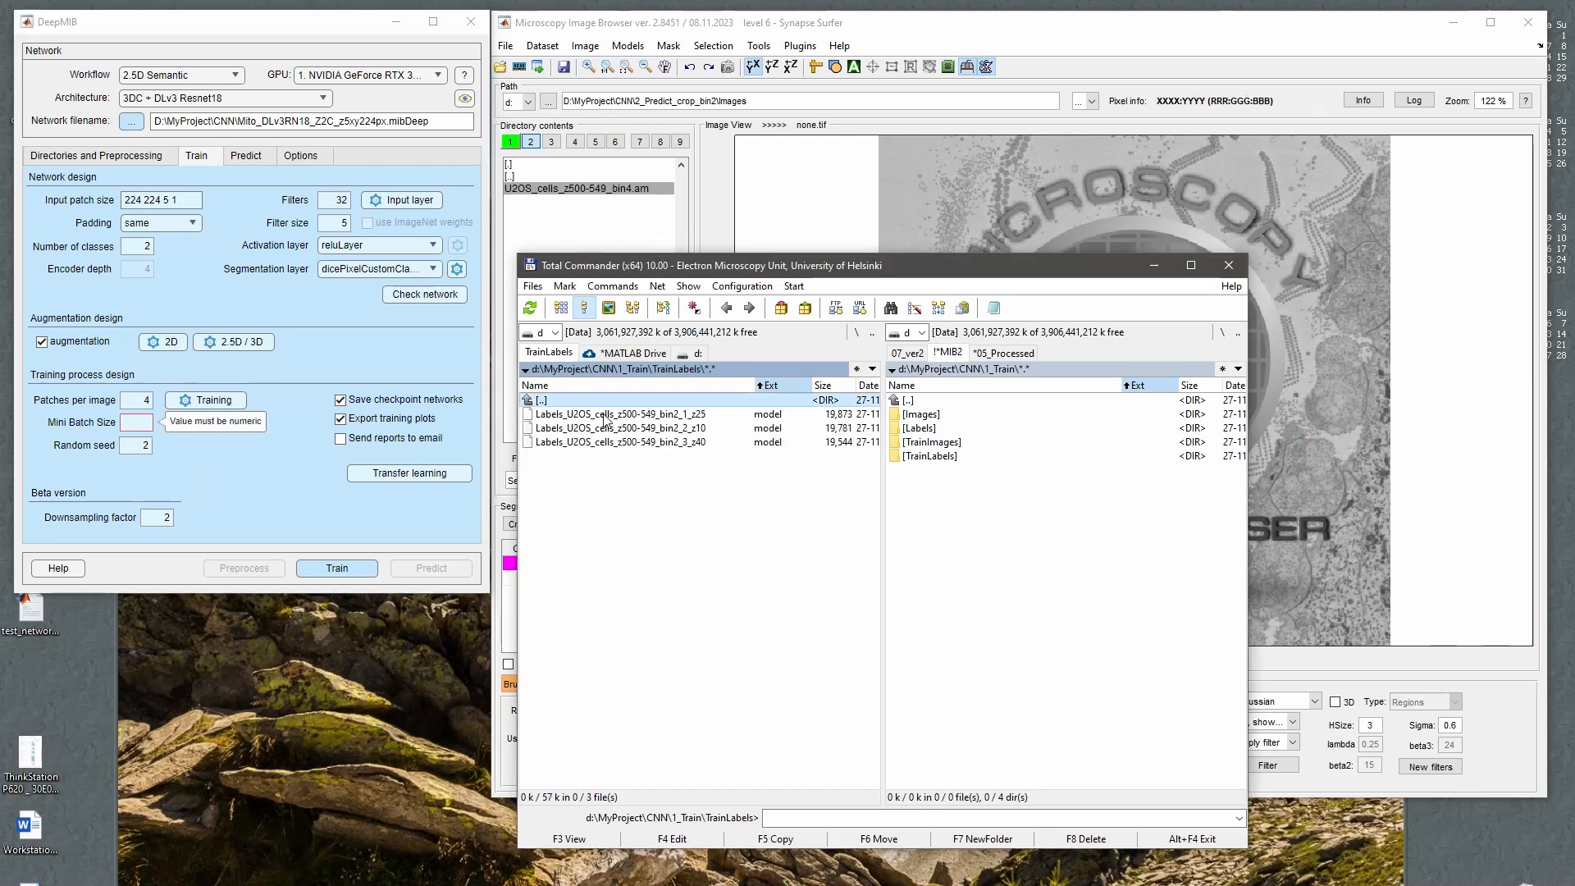
click(148, 421)
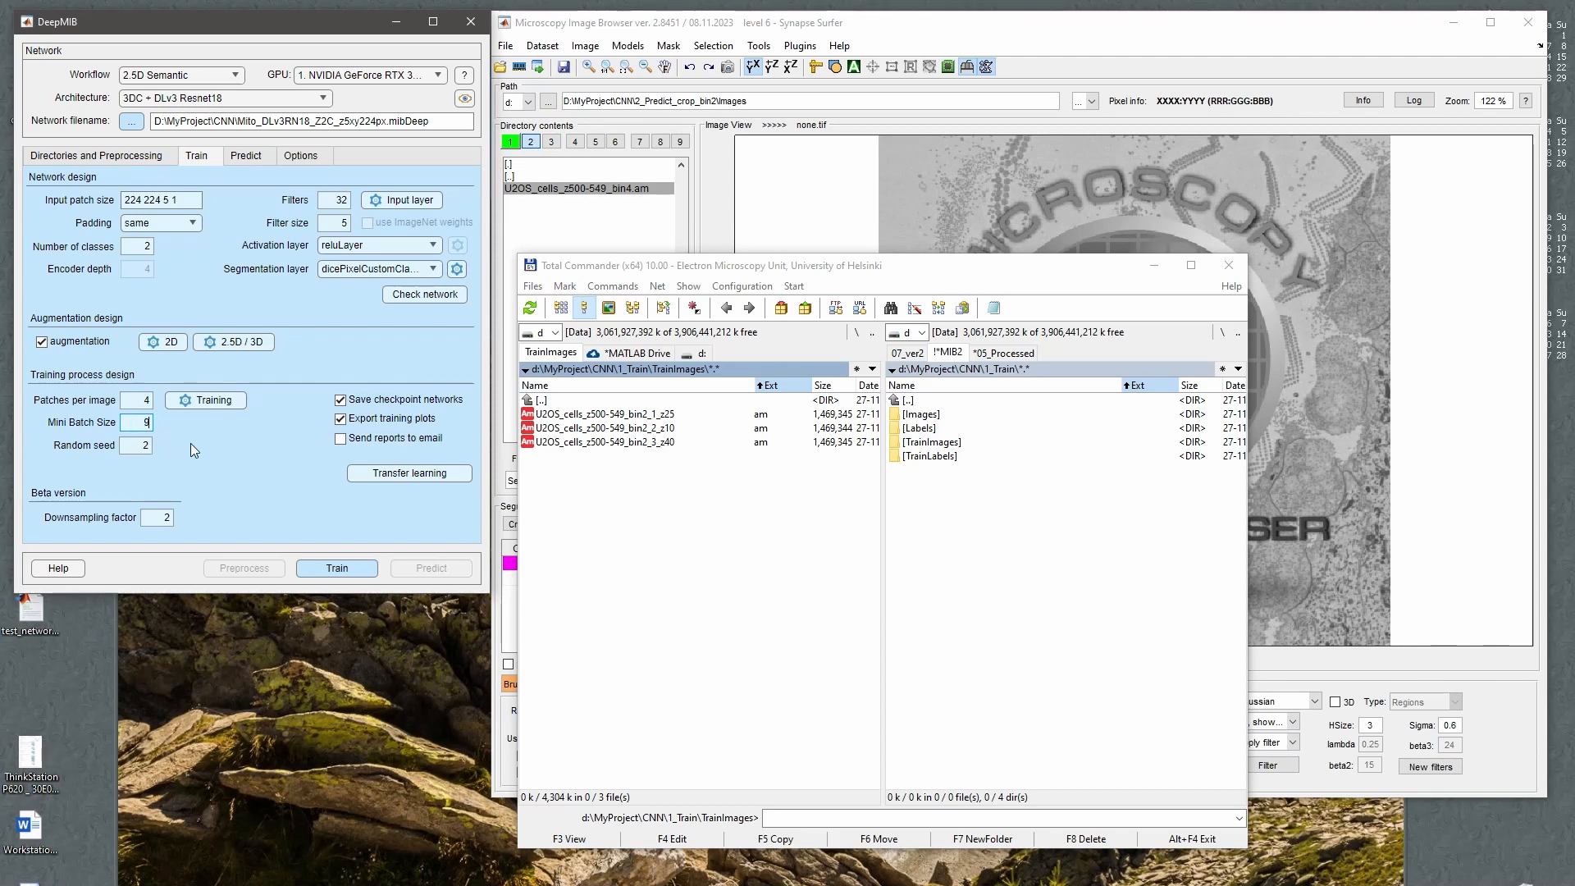
text(9)
click(136, 406)
double_click(136, 406)
text(3)
click(137, 422)
Turn off saving of checkpoint networks and launch the training, choosing Start new training as the checkpoint.
click(338, 402)
click(336, 567)
click(306, 441)
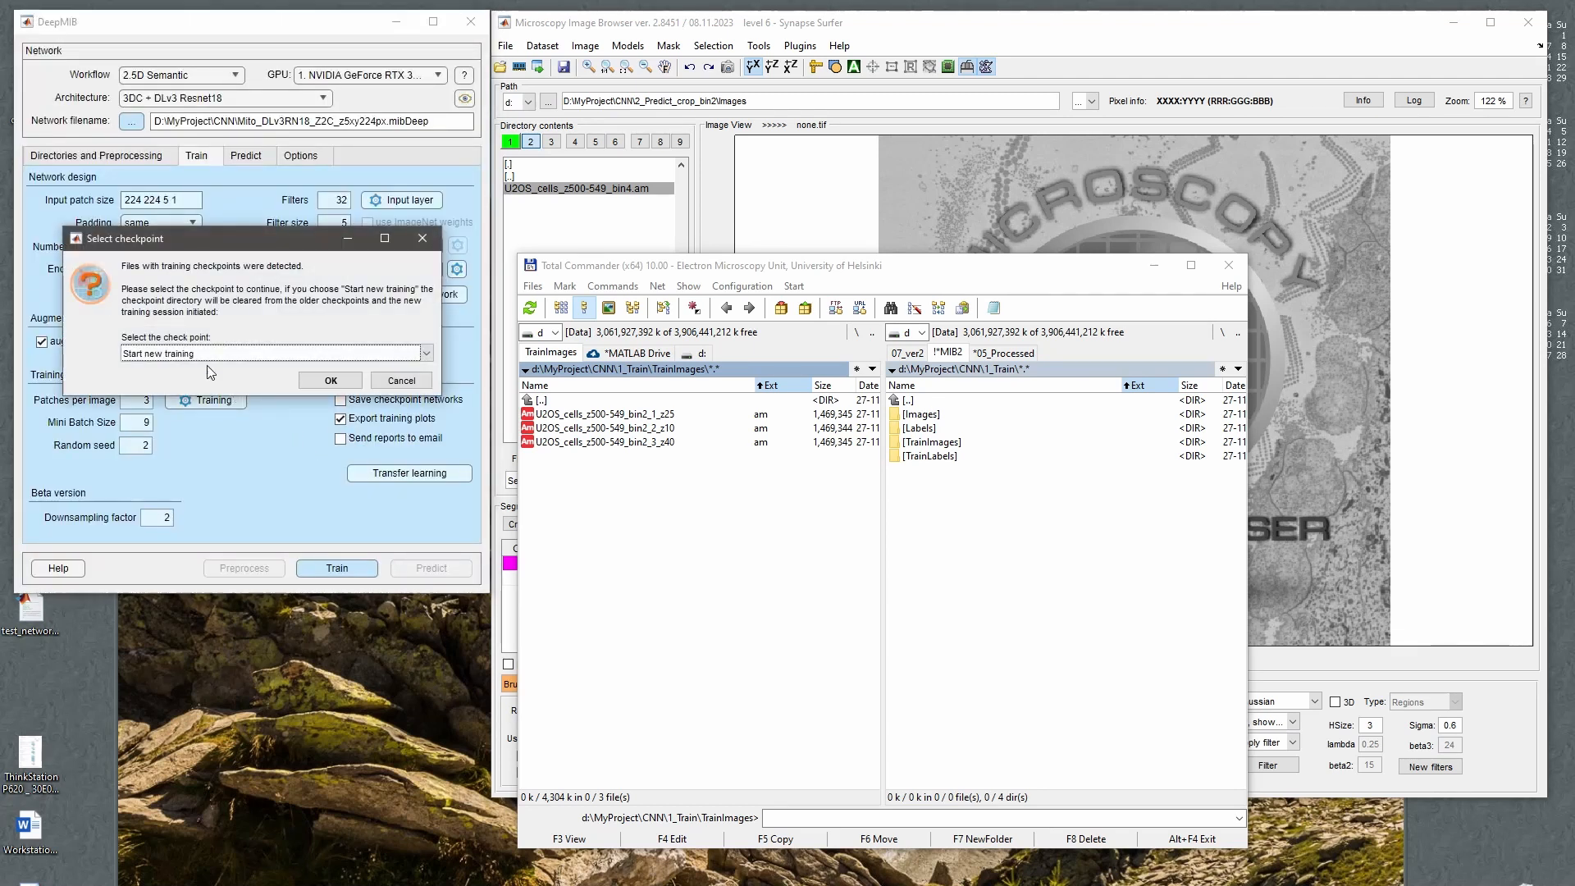
click(197, 352)
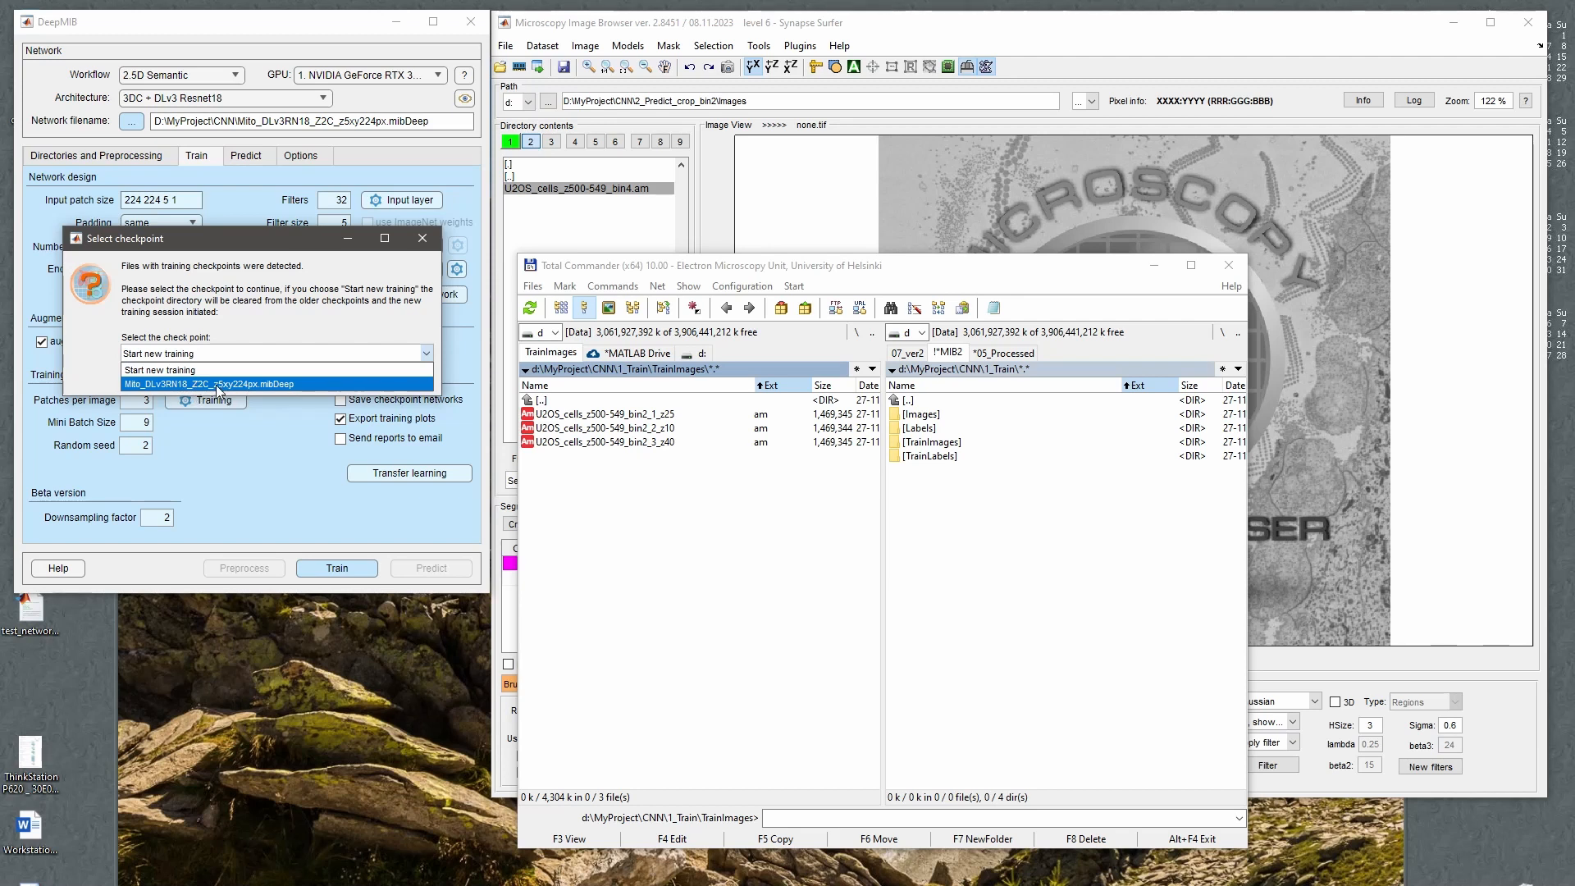
click(155, 375)
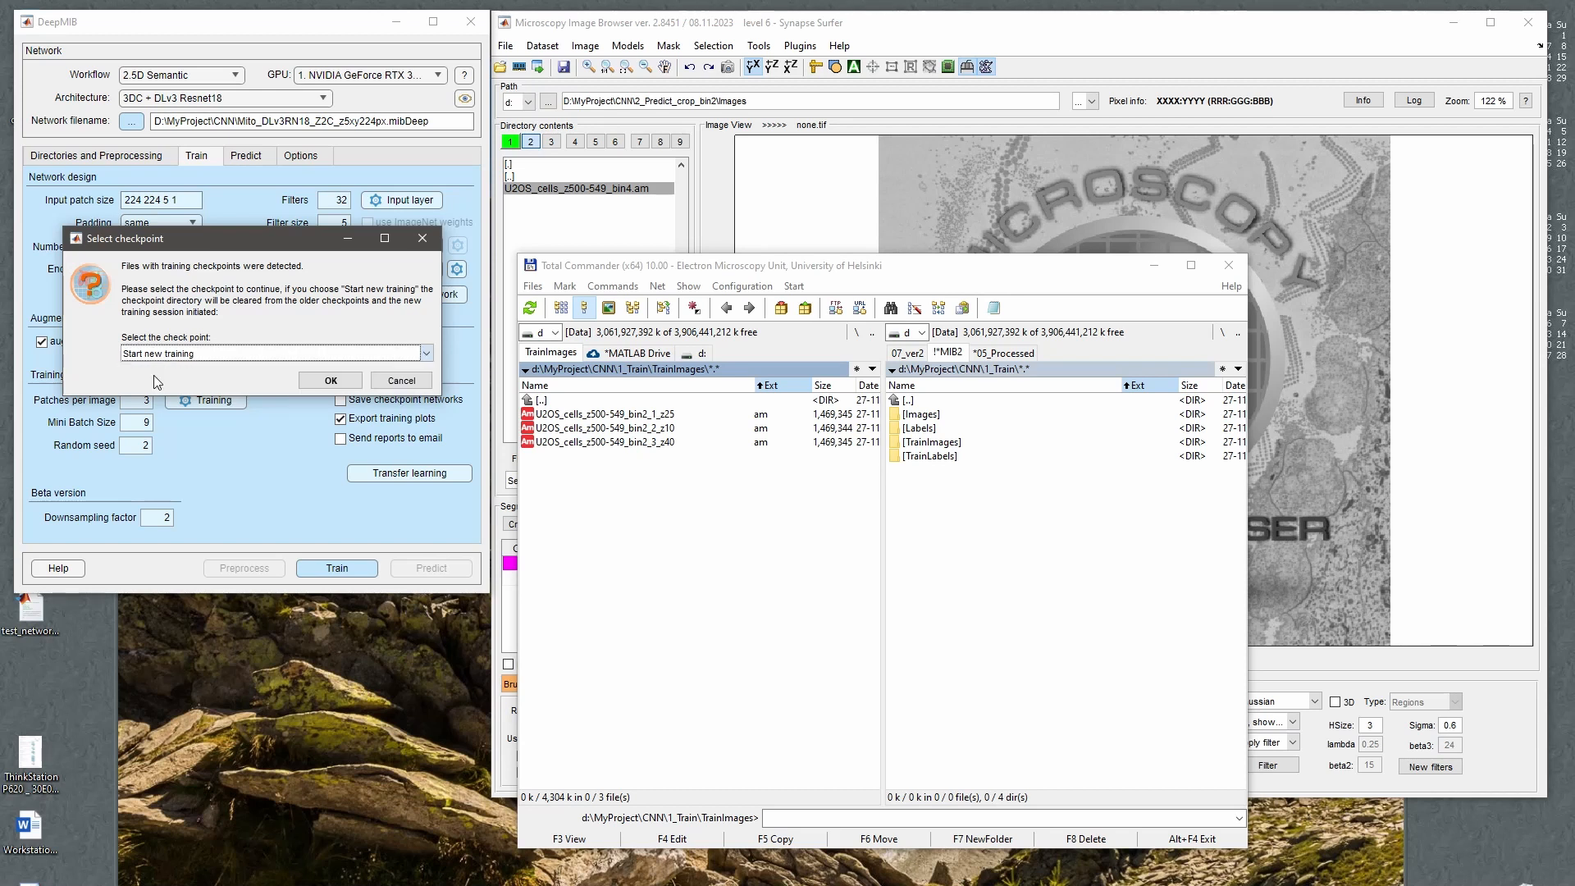
click(329, 379)
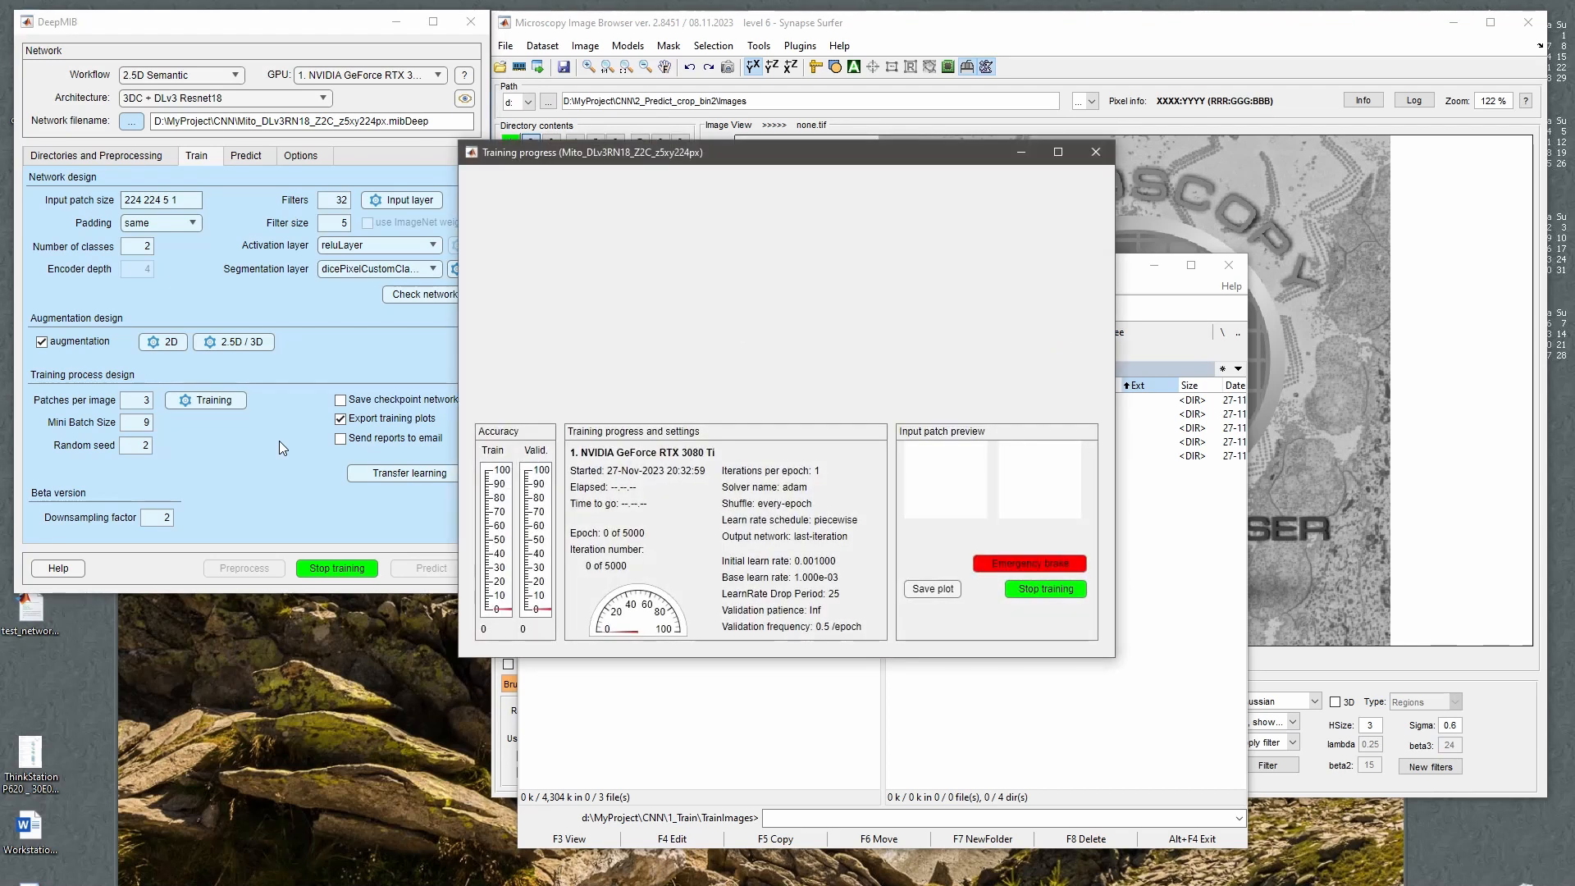
Move the training progress window beside DeepMIB and check the option for the fraction of images for preview.
drag(822, 169, 527, 108)
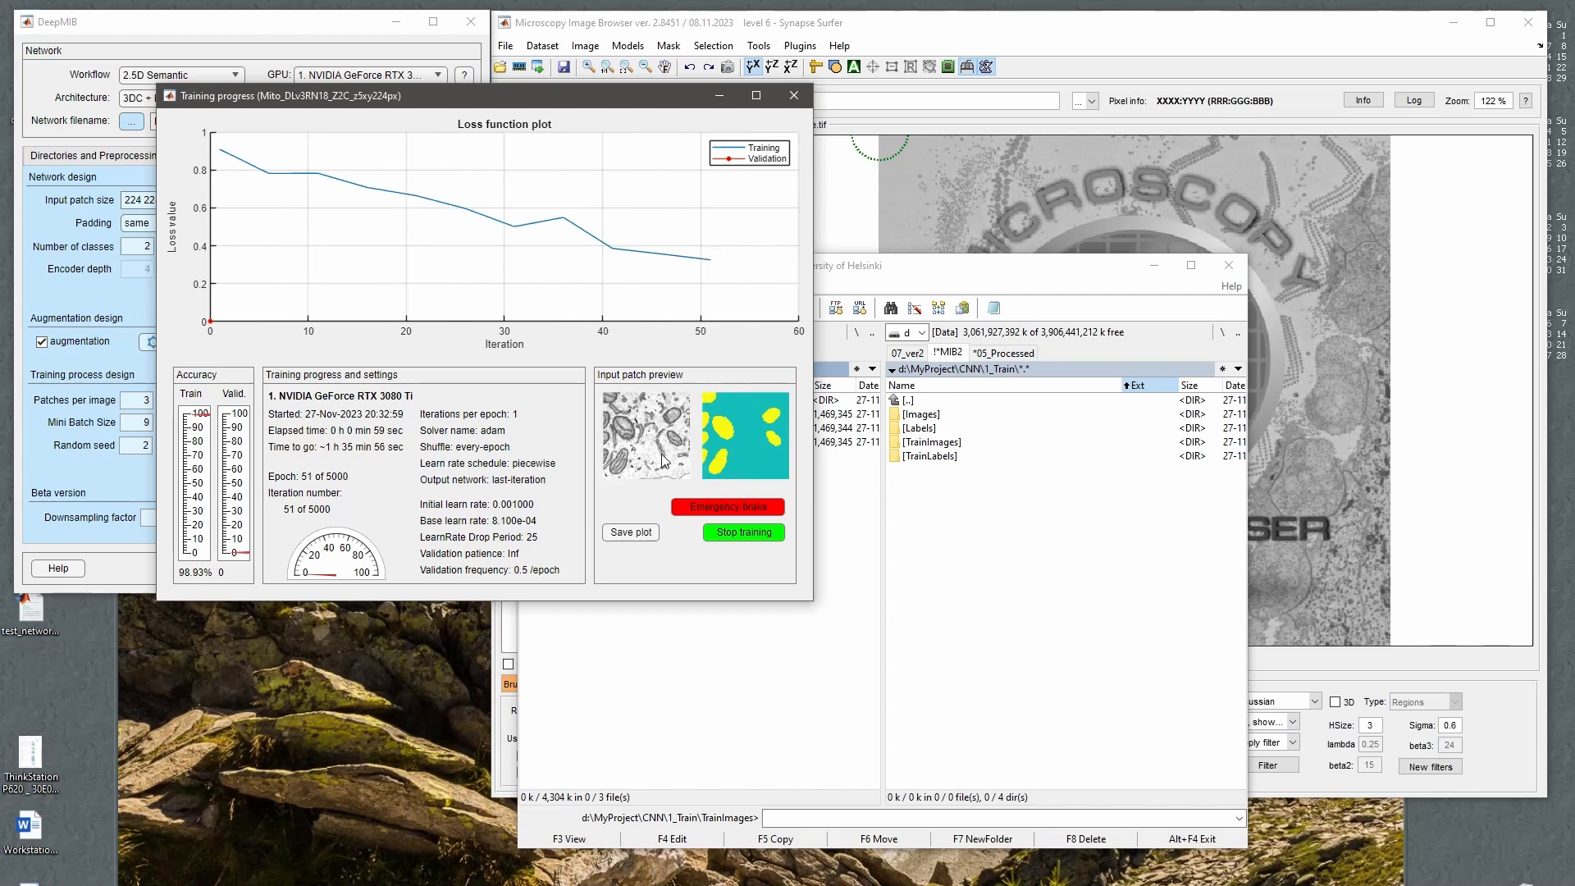
drag(502, 102, 839, 102)
click(300, 155)
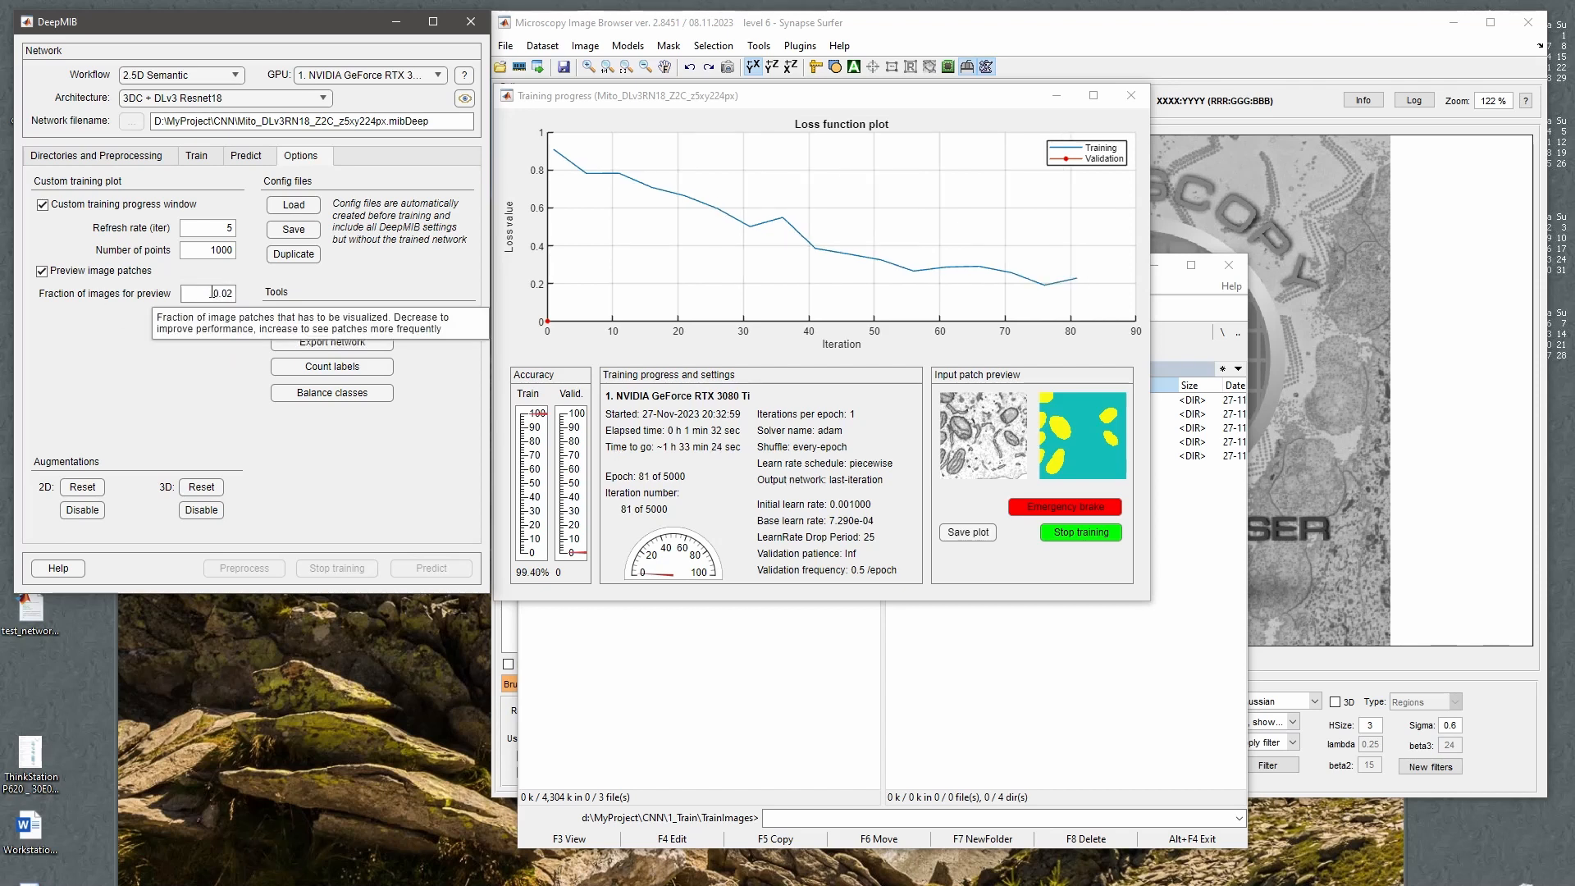
double_click(206, 296)
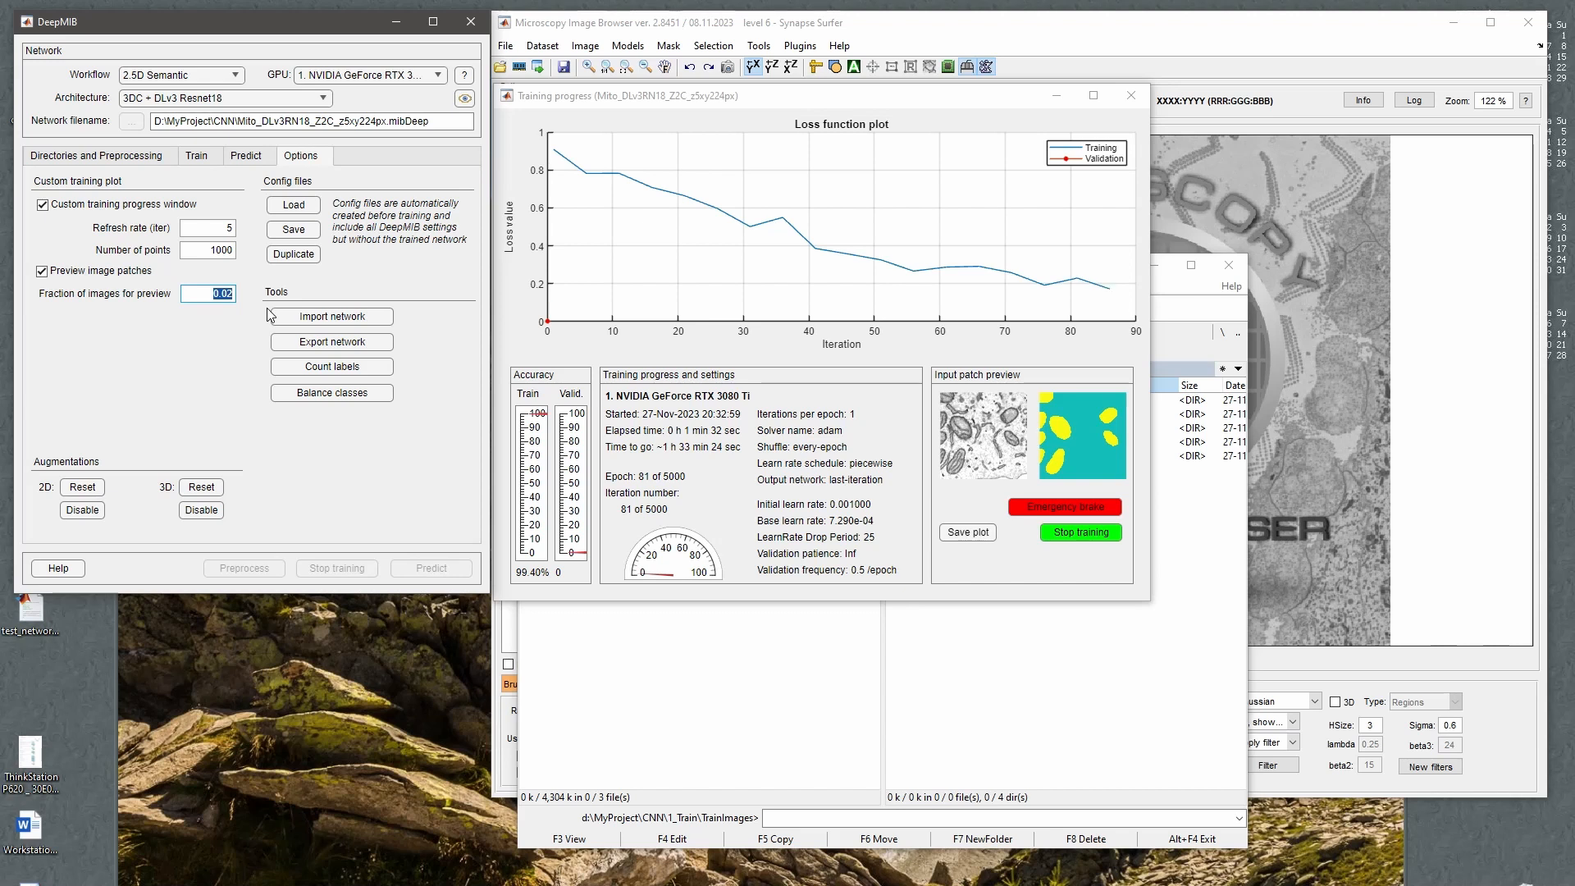
click(256, 156)
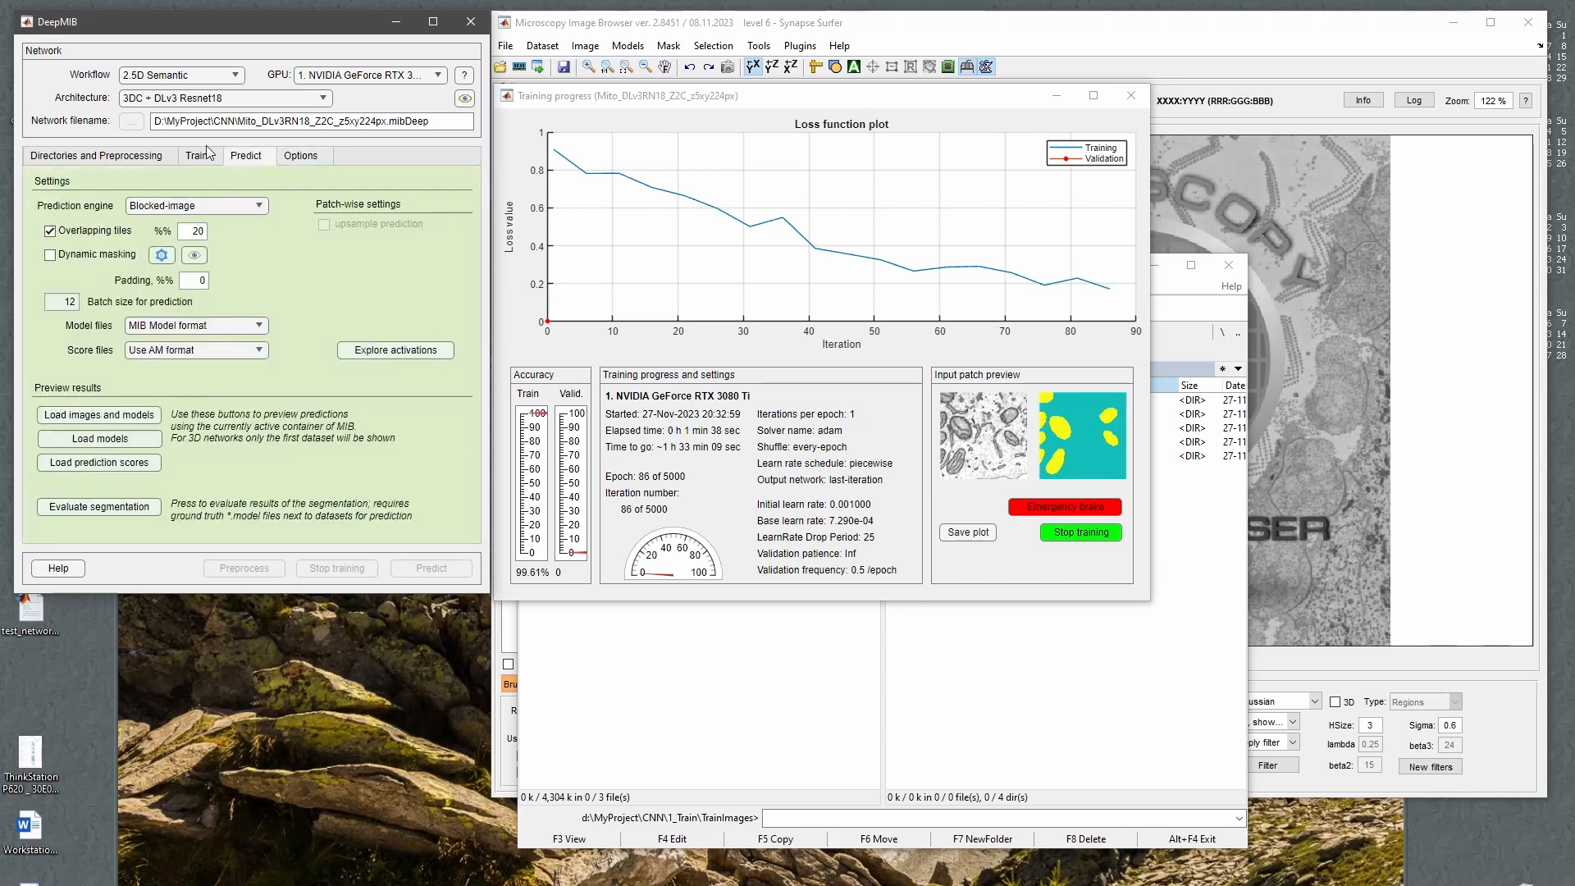
click(209, 157)
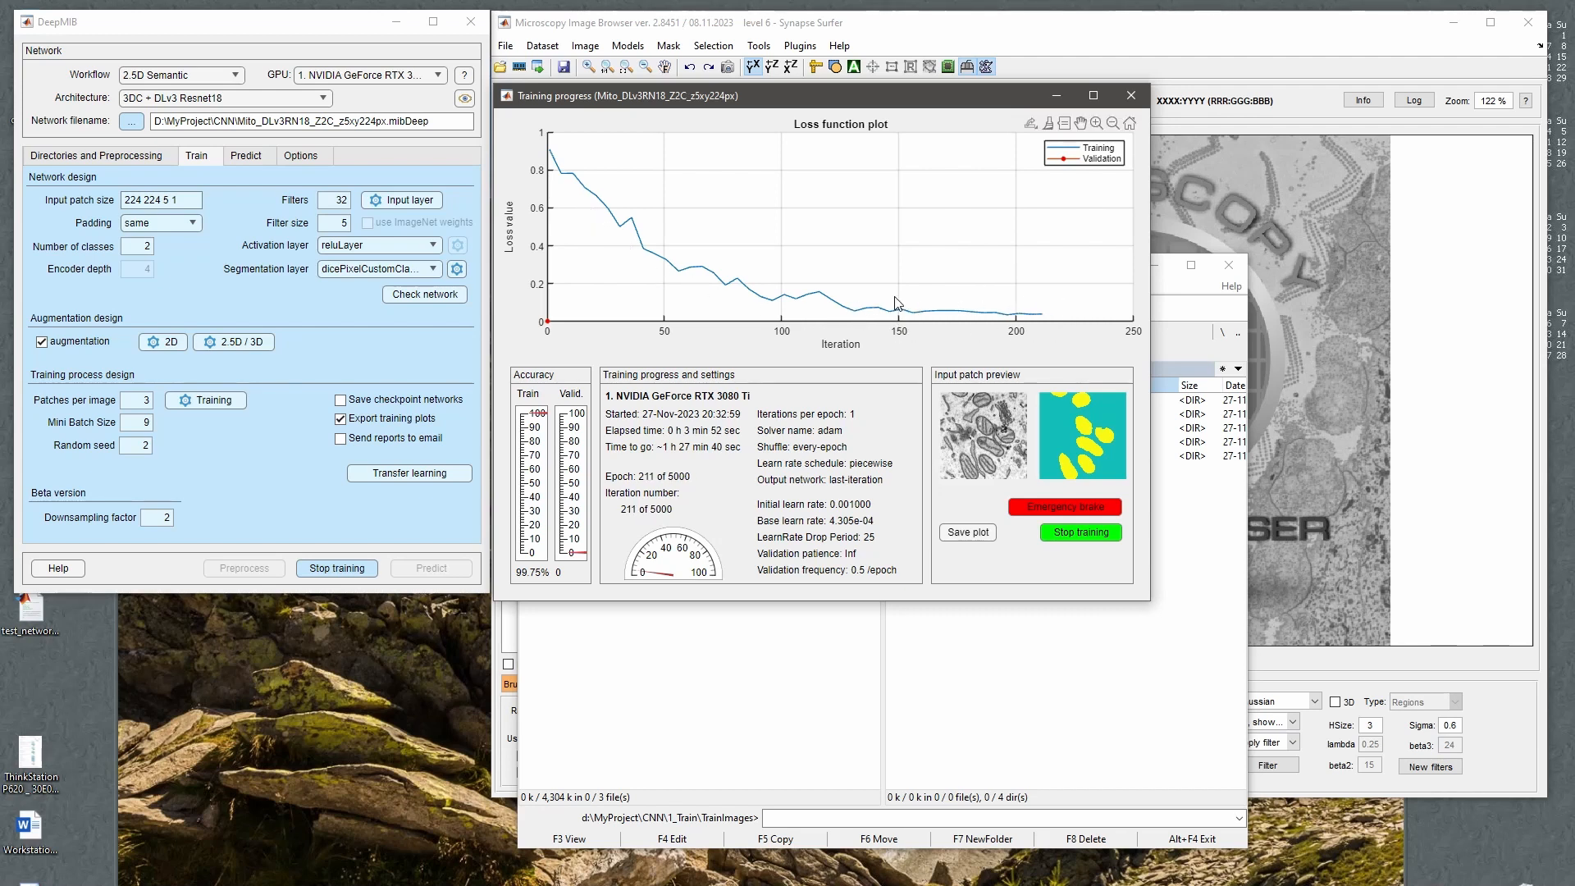
Set the Y limits of the loss function plot to a maximum of 0.2 and a minimum of 0.
right_click(557, 295)
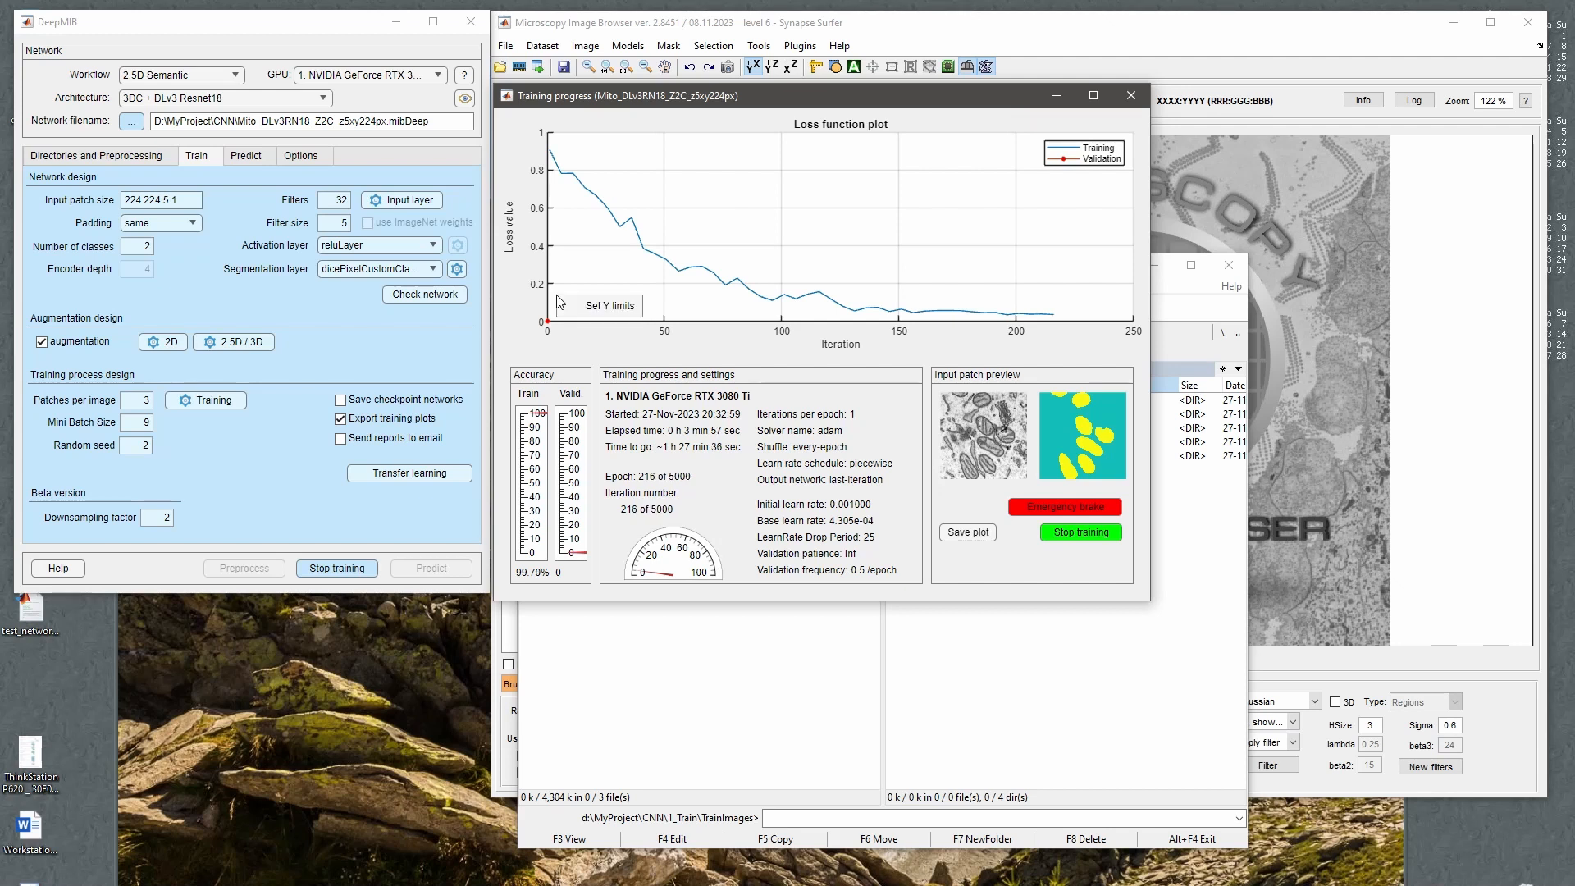
click(607, 310)
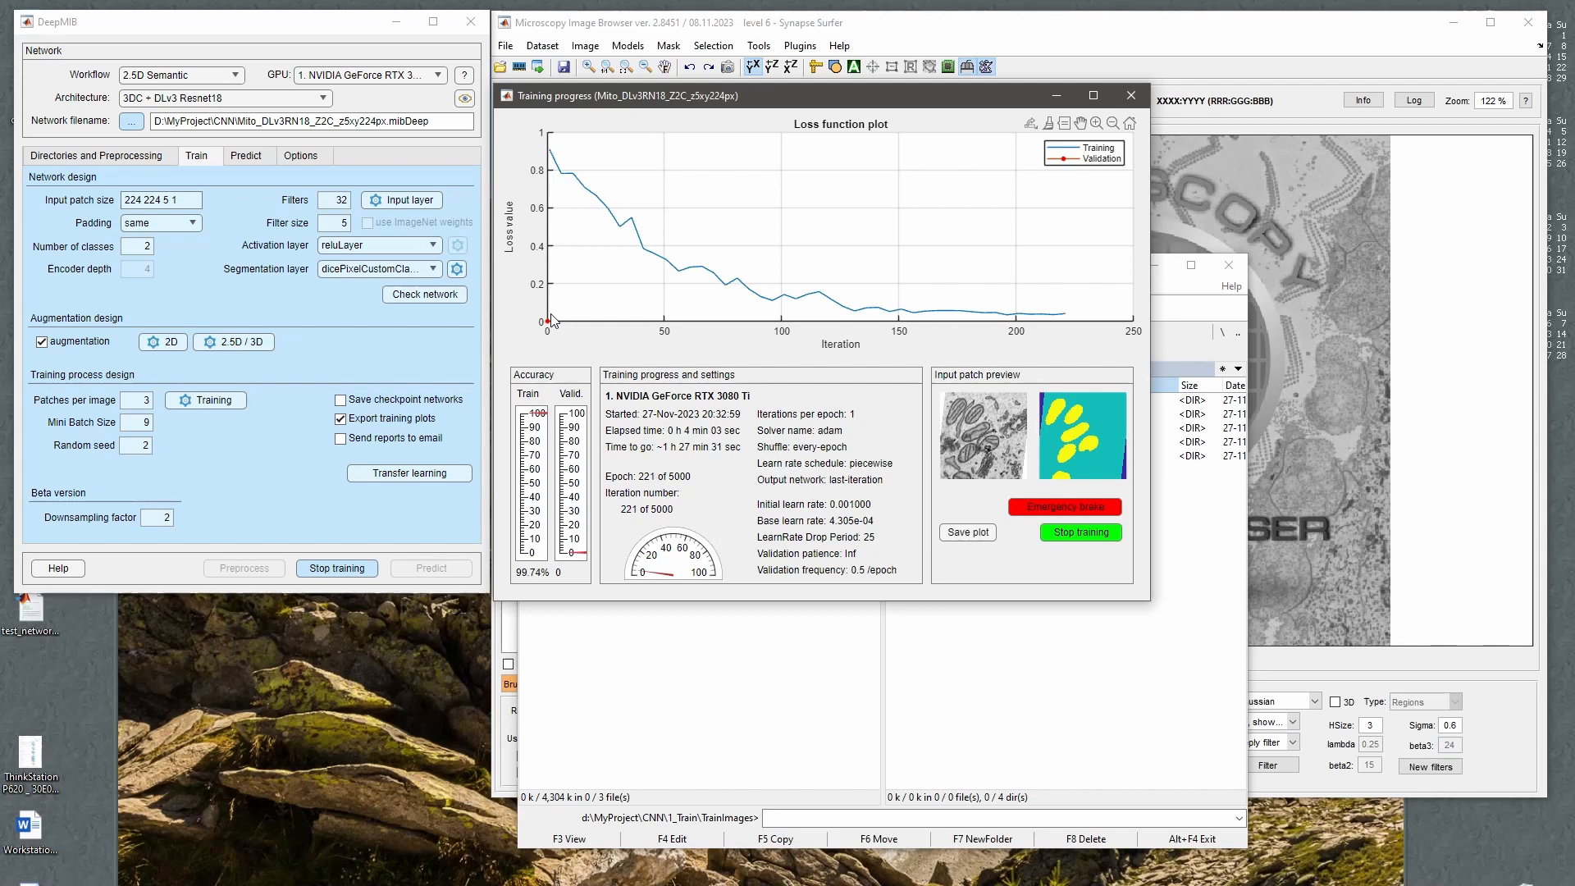
click(551, 320)
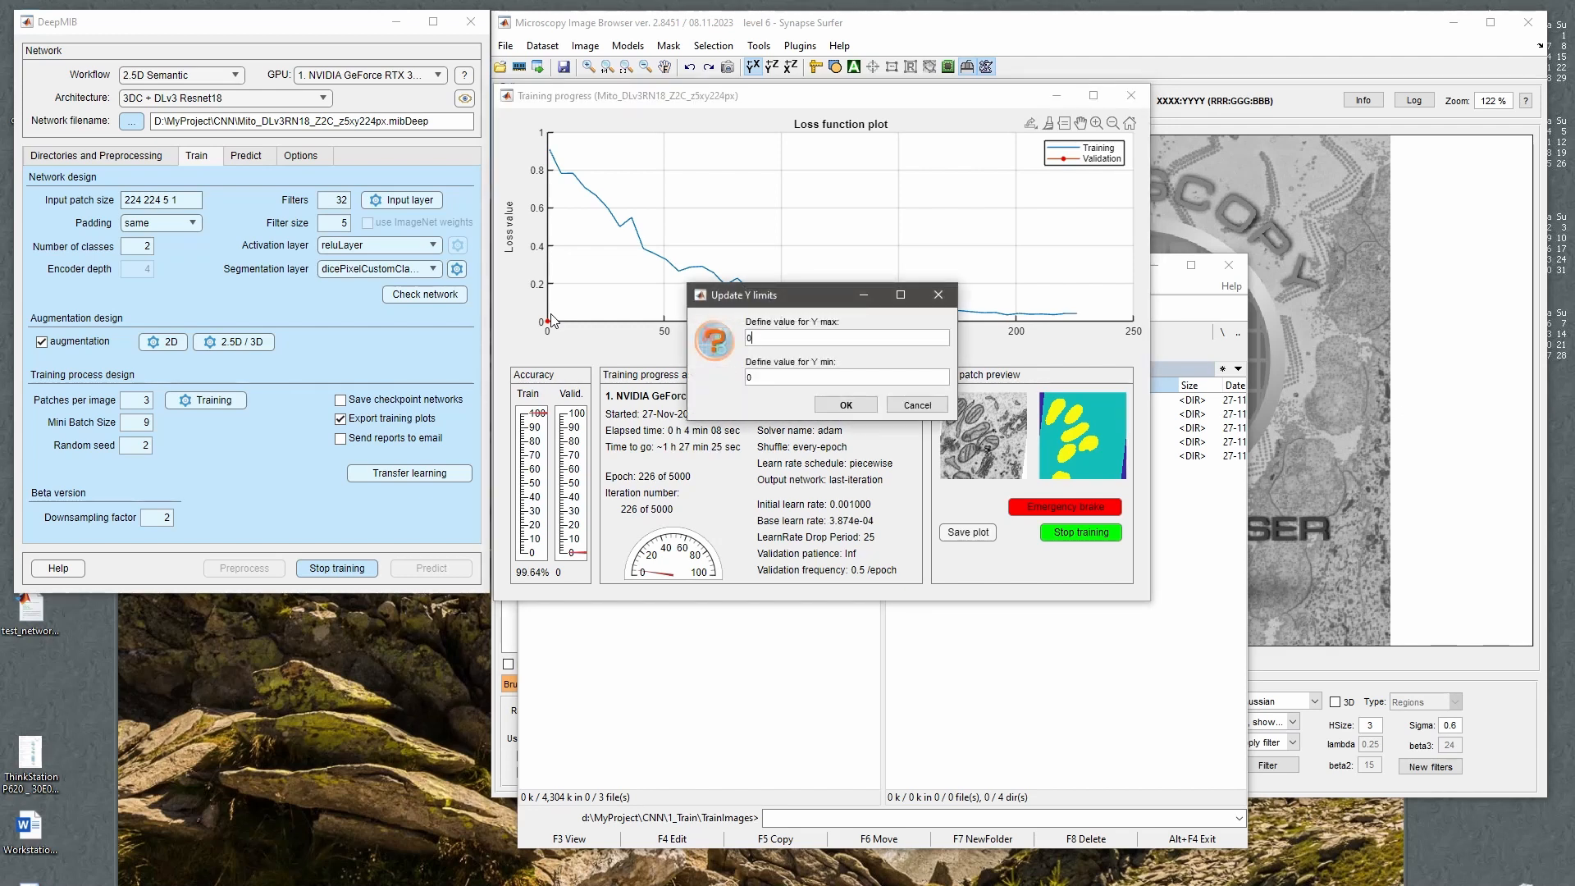
key(Return)
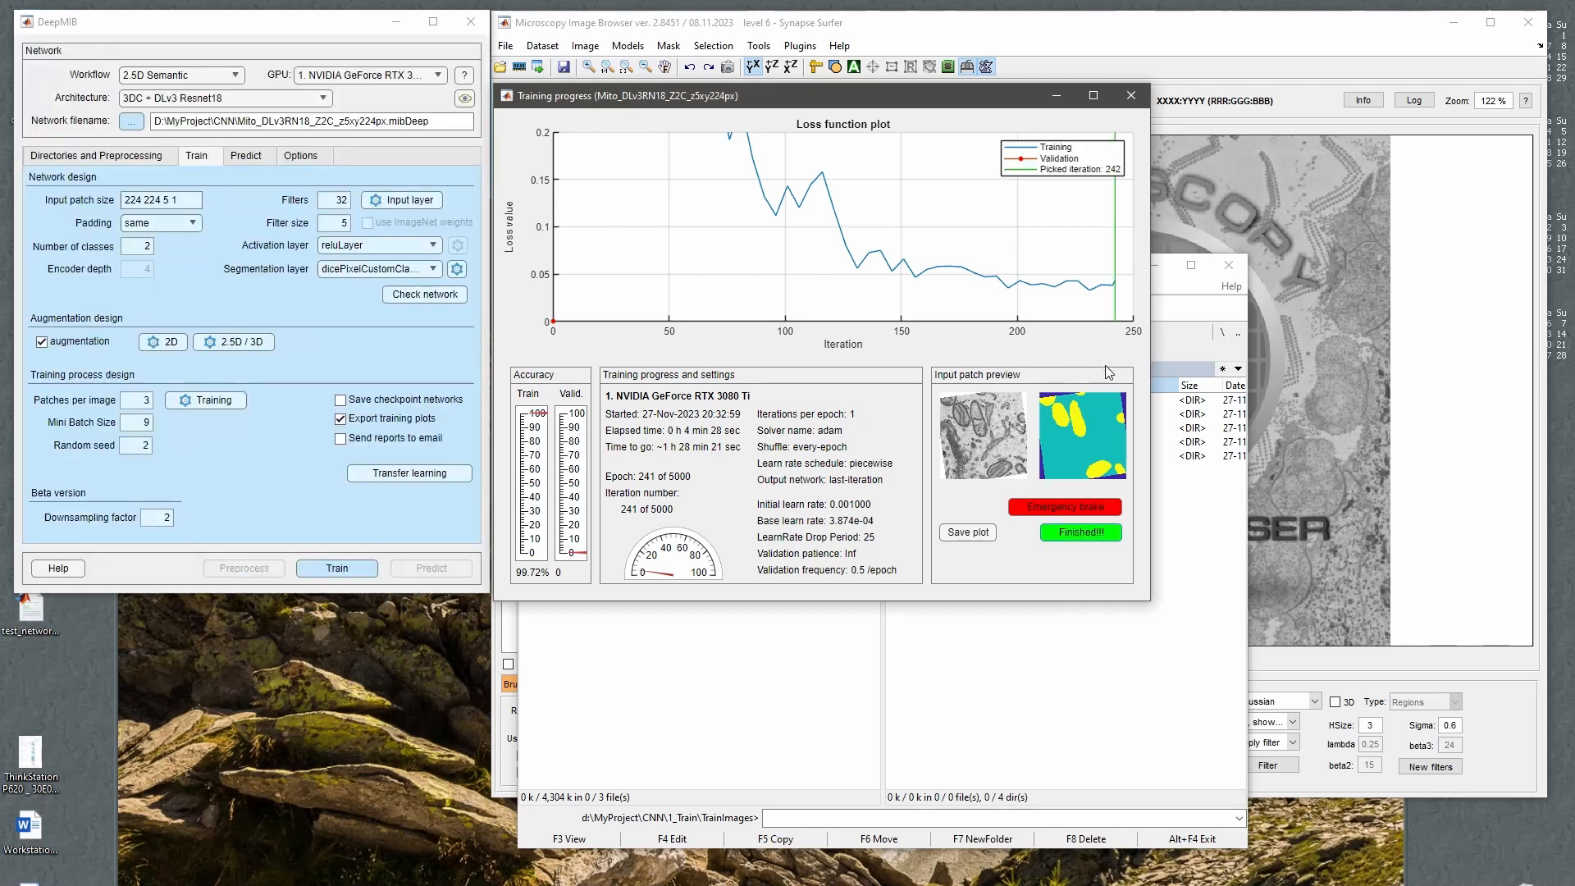
Save the training plot as Training_Mito_DLv3RN18_Z2C_z5xy224px.png in the CNN folder and view the saved image from Total Commander.
click(968, 532)
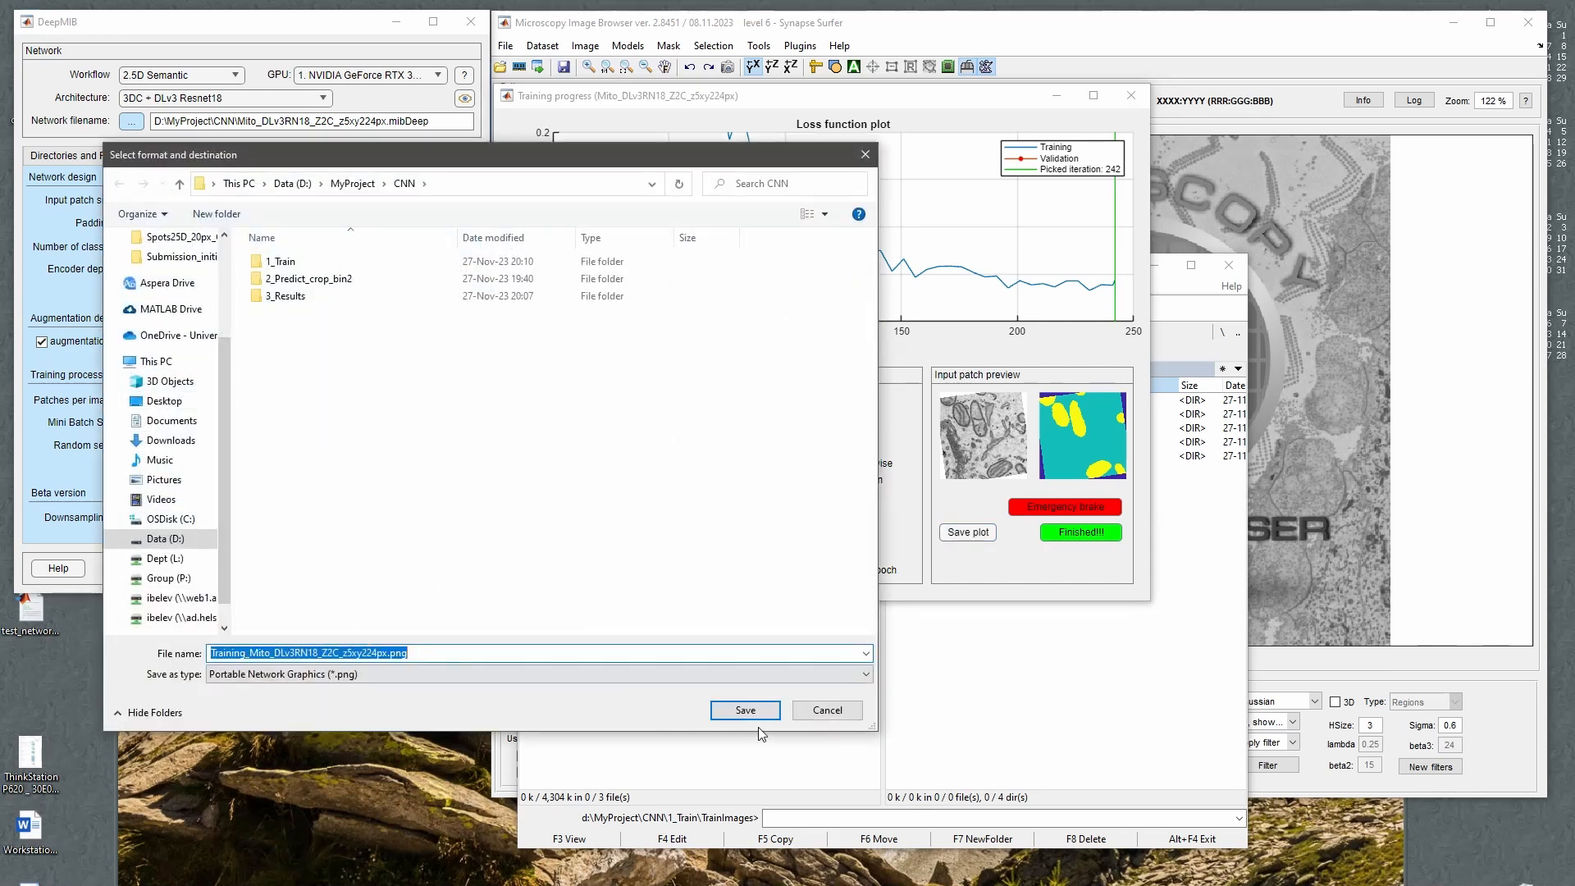
click(733, 716)
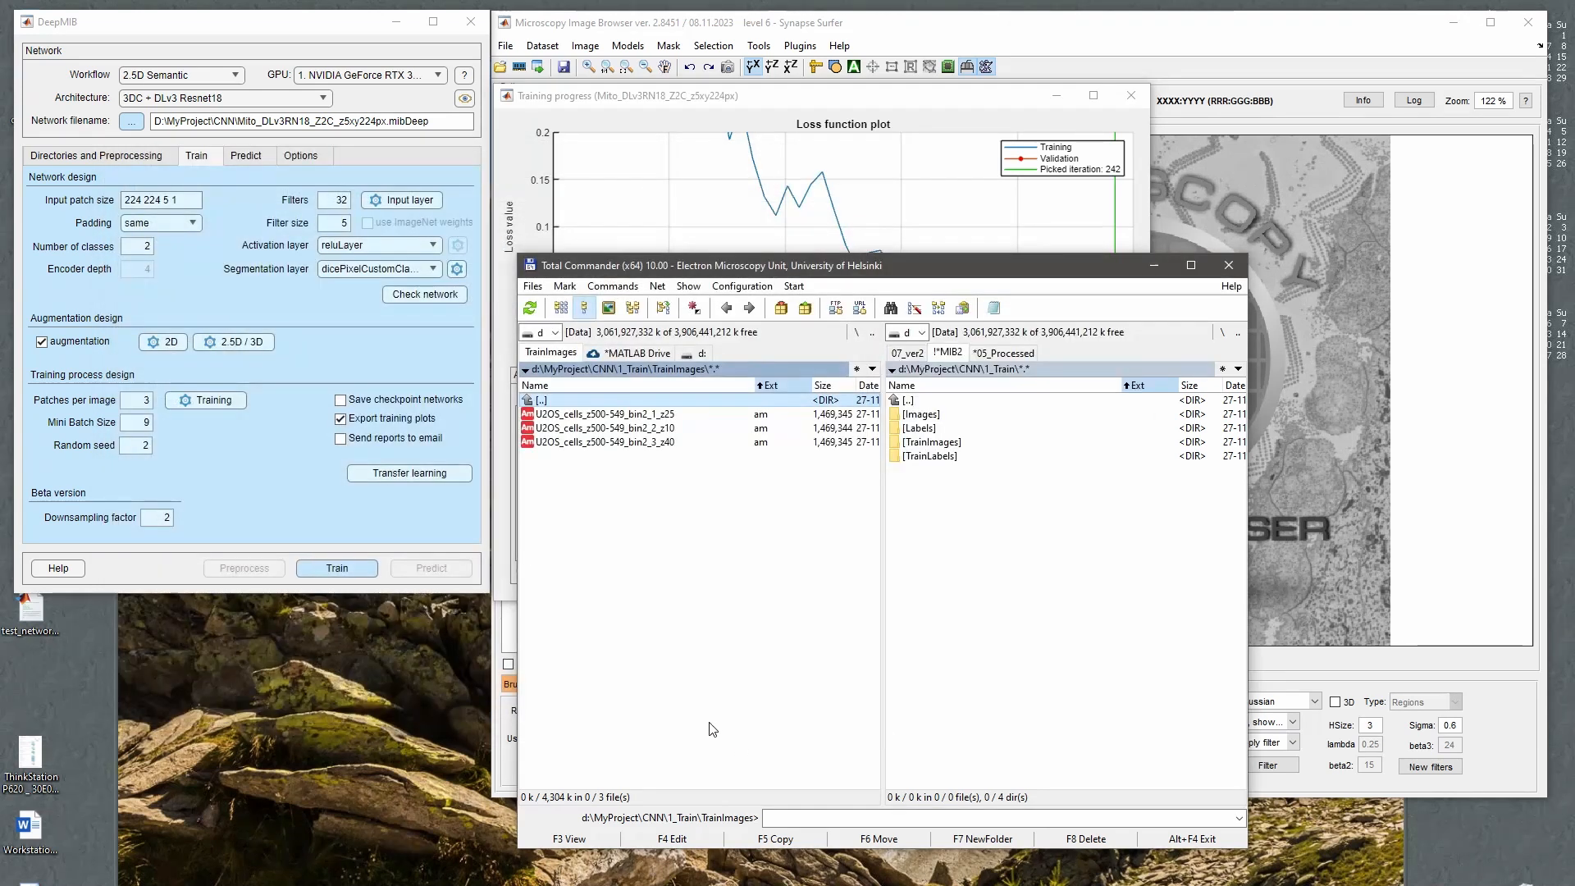
key(BackSpace)
key(BackSpace)
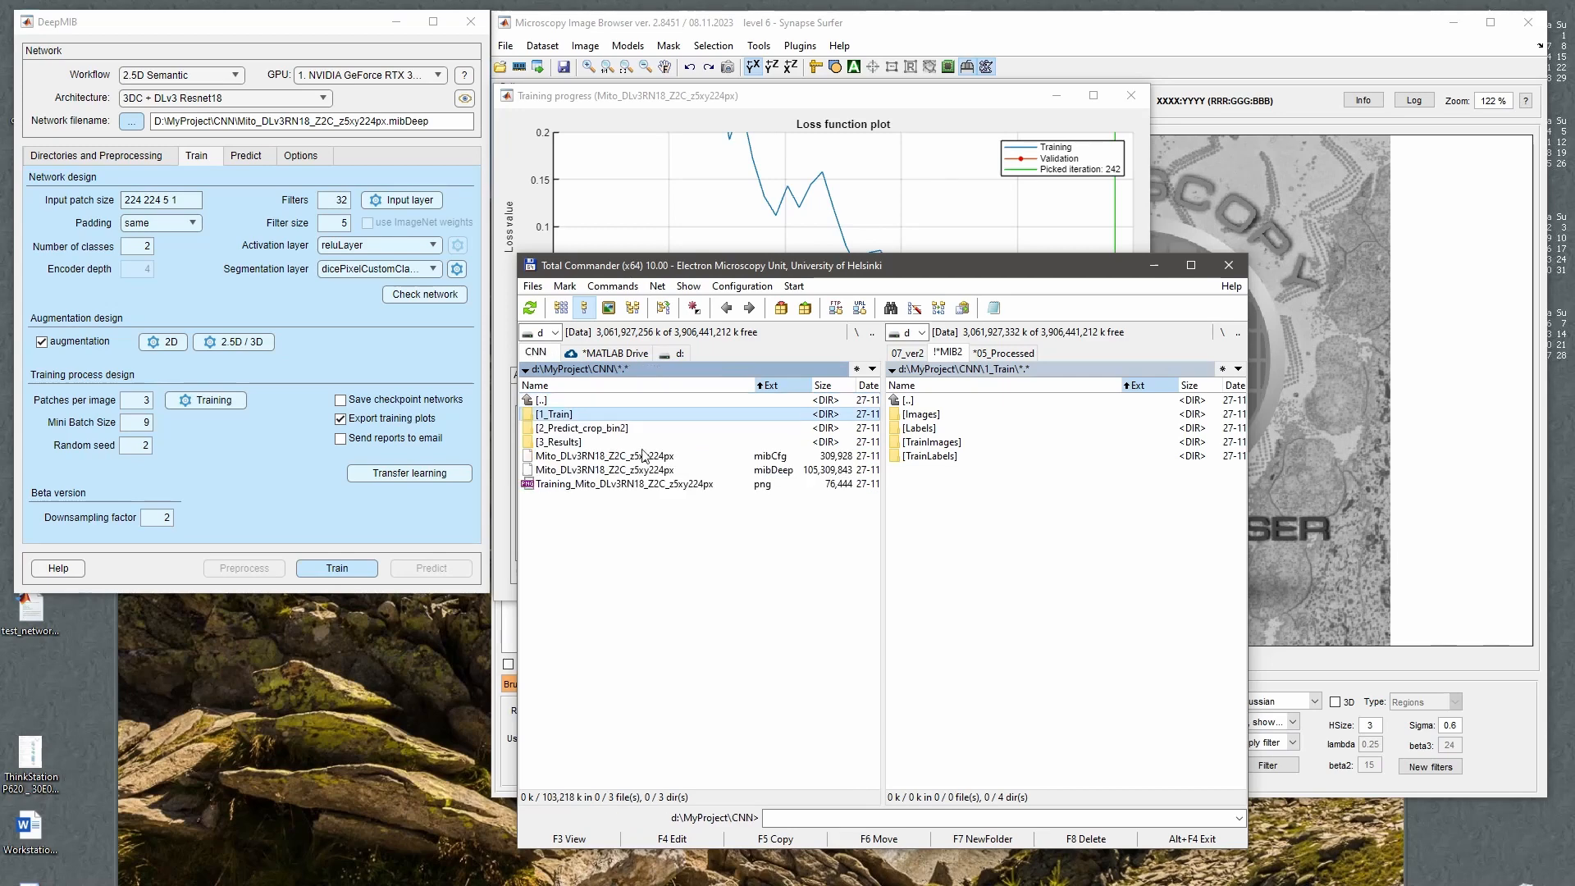
double_click(596, 486)
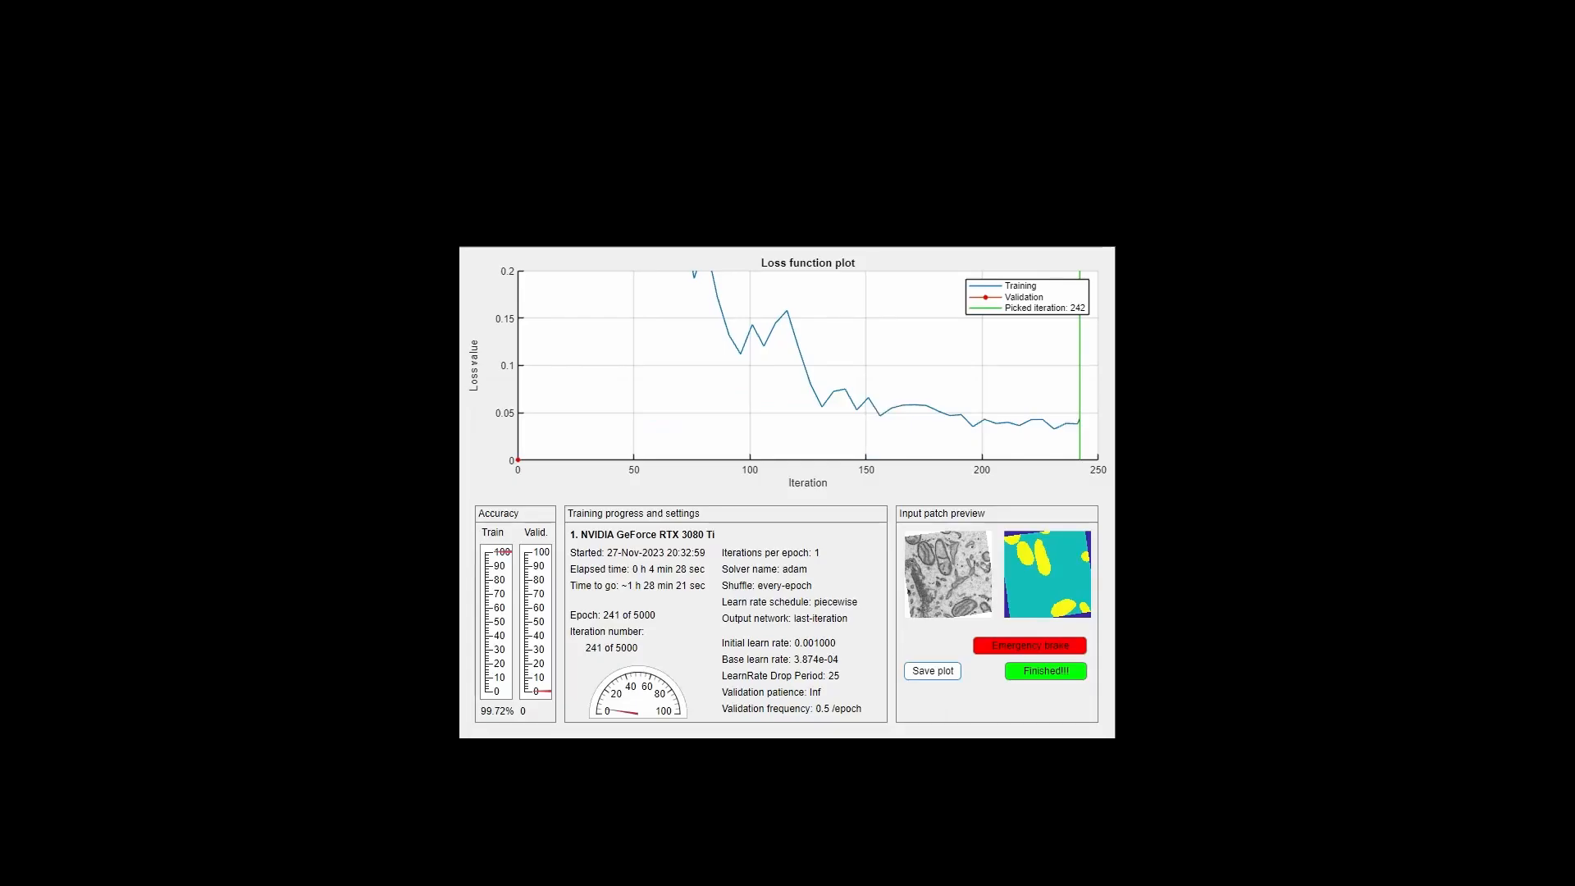
key(Escape)
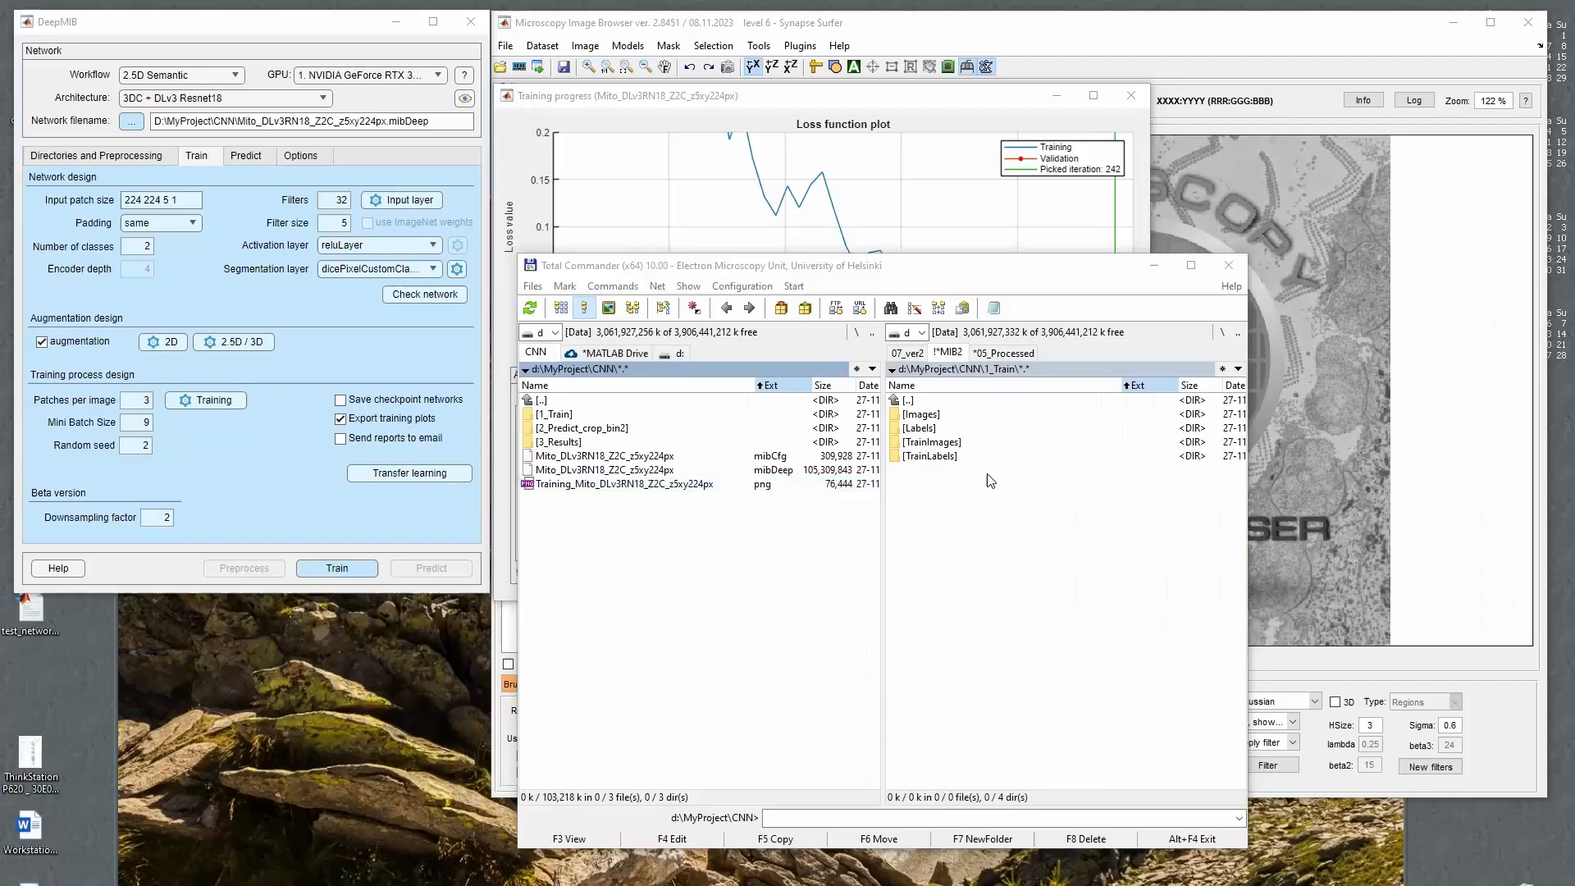
Put away Total Commander and the training progress window, and set the score files for prediction to Do not generate.
click(1170, 257)
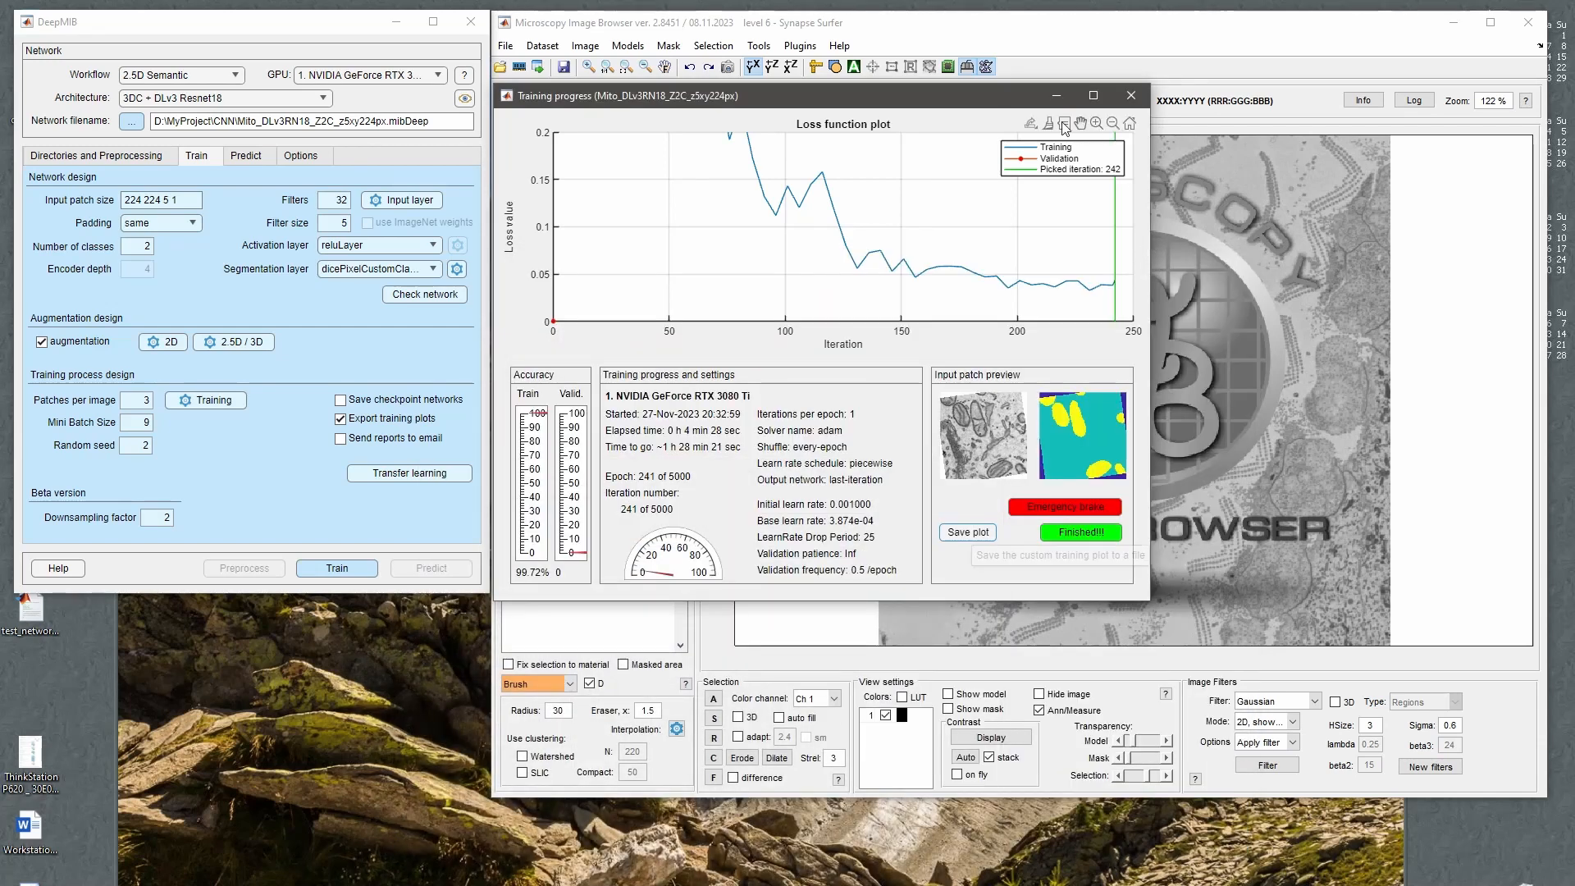
click(1081, 533)
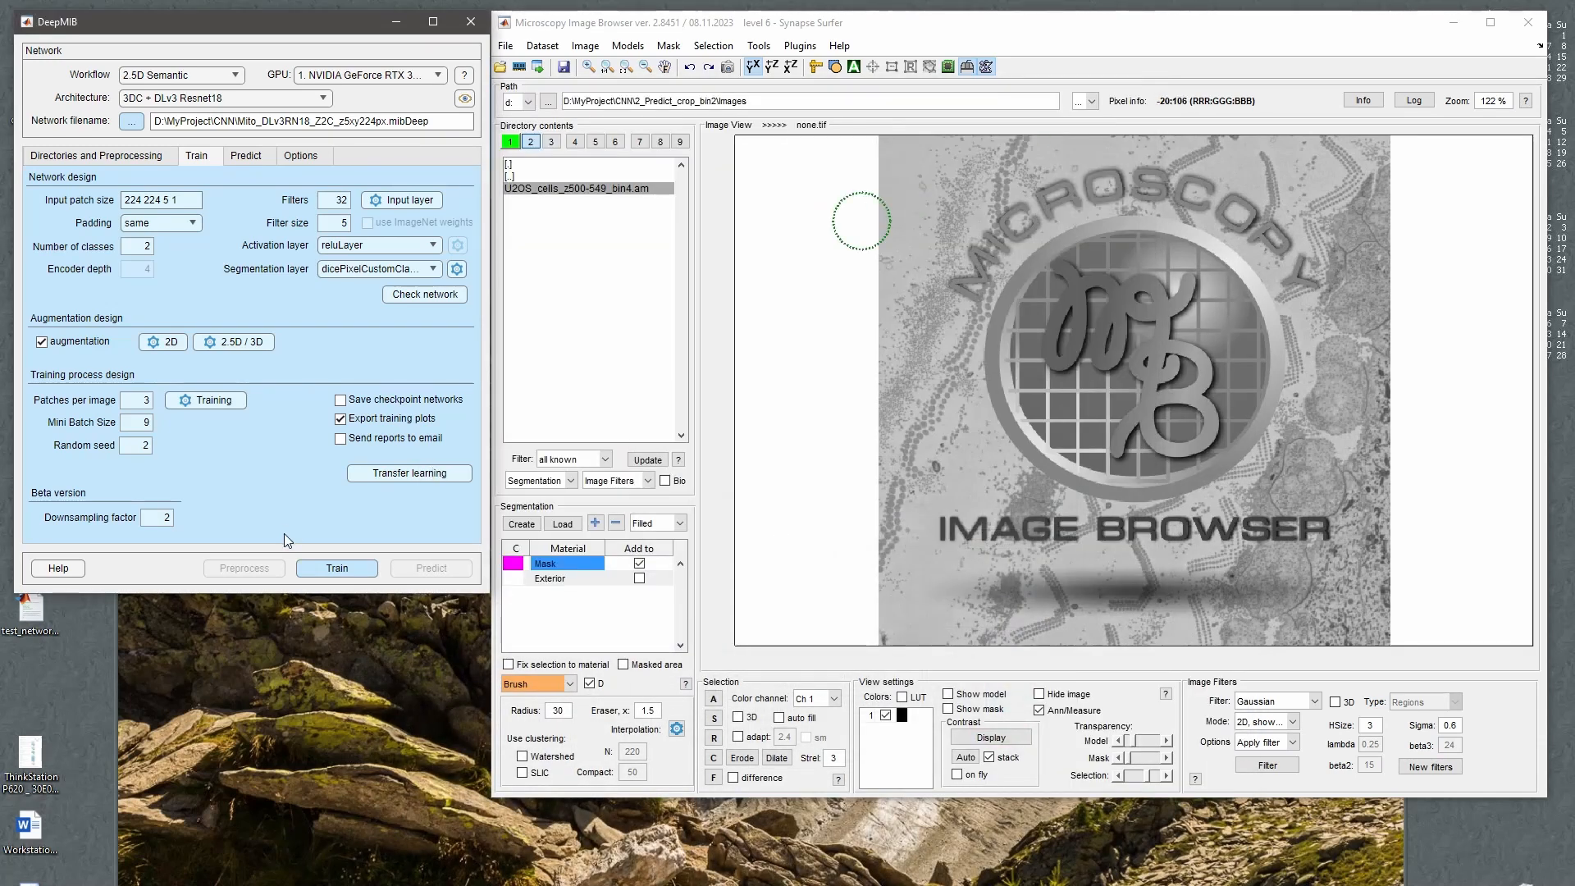
click(241, 159)
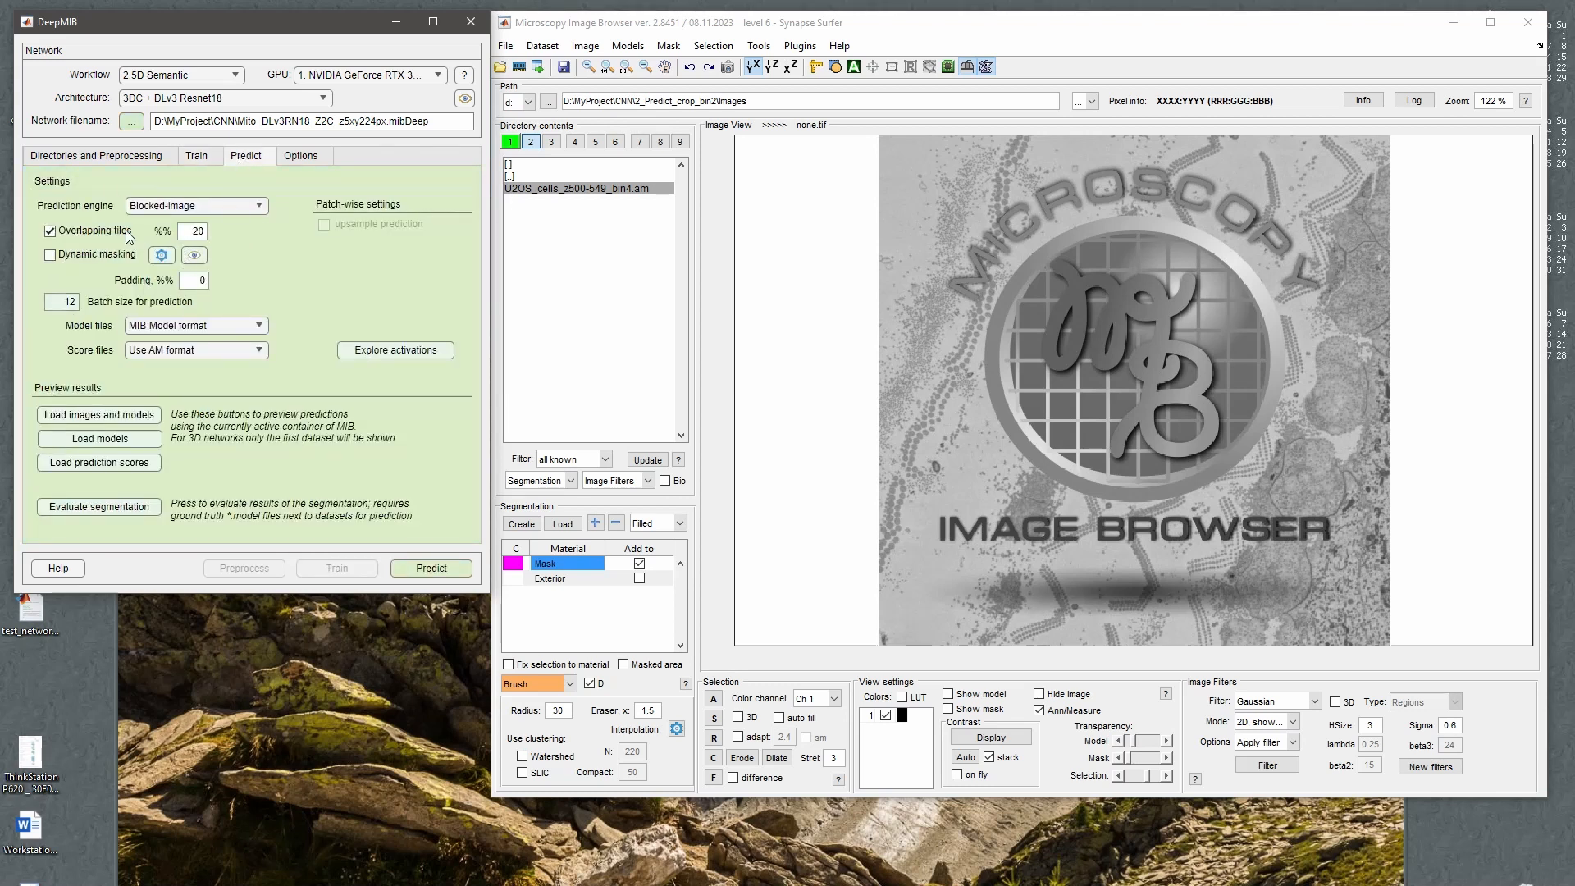
click(177, 351)
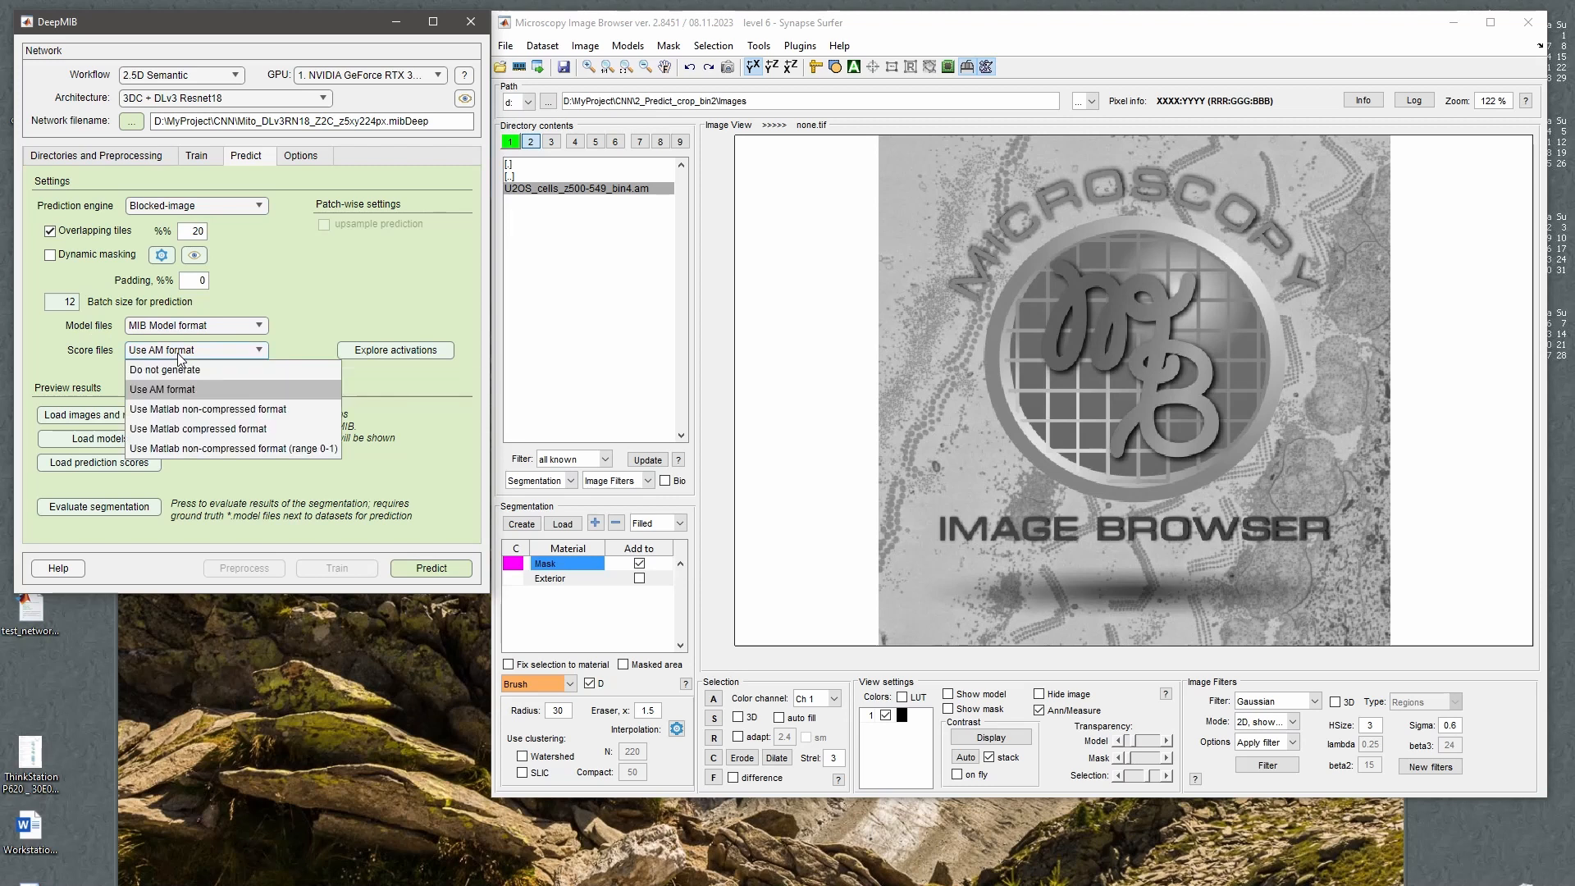
click(188, 373)
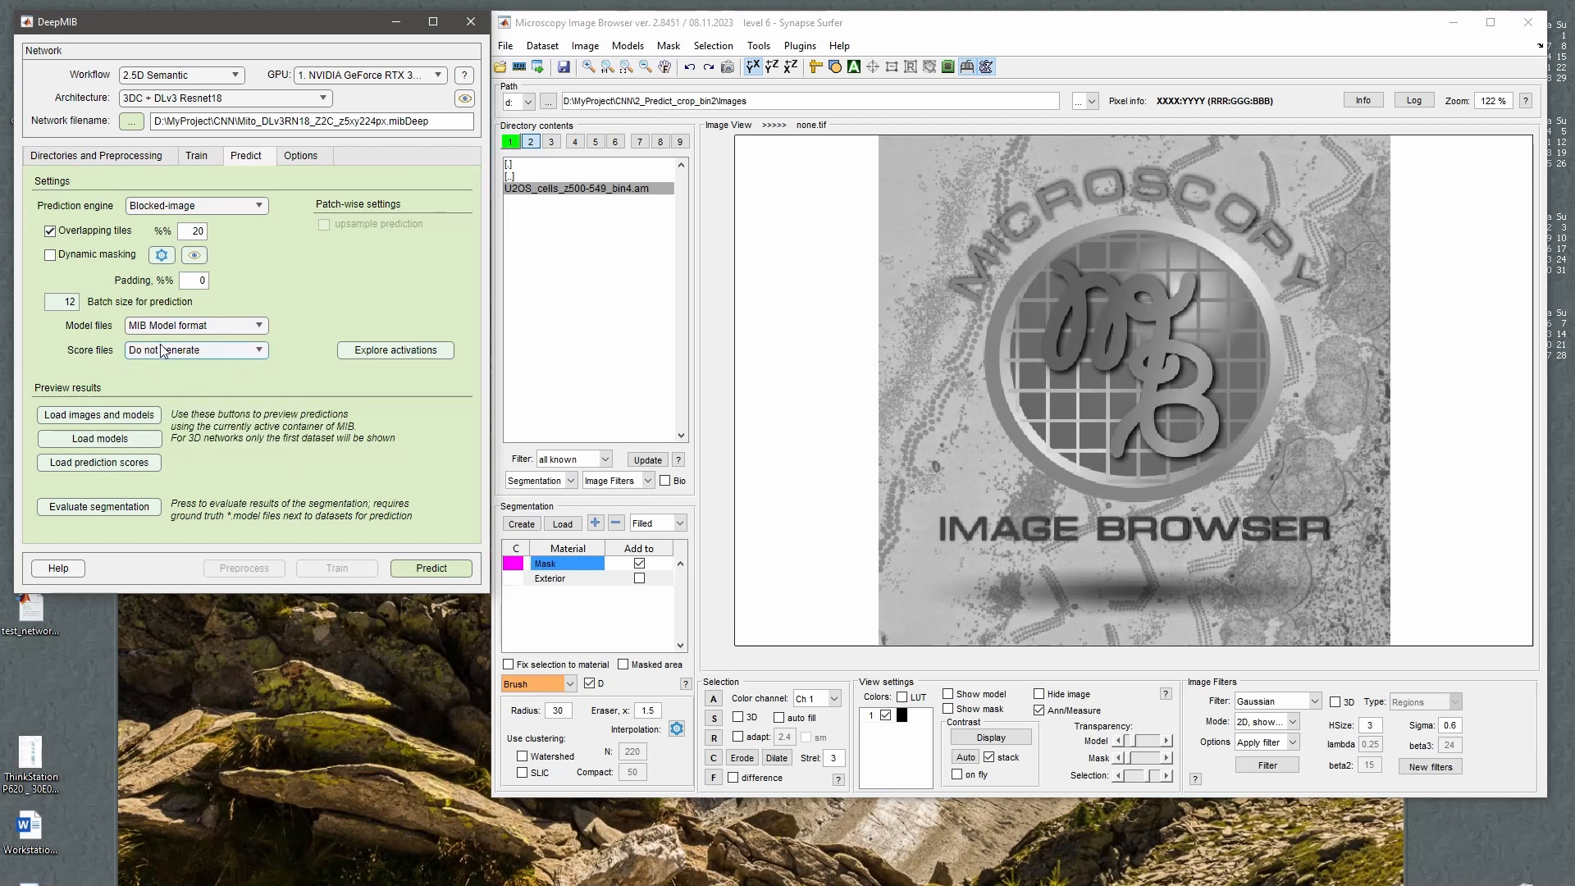
Run the prediction on the images in 2_Predict_crop_bin2, emptying the existing results folders in 3_Results.
click(439, 569)
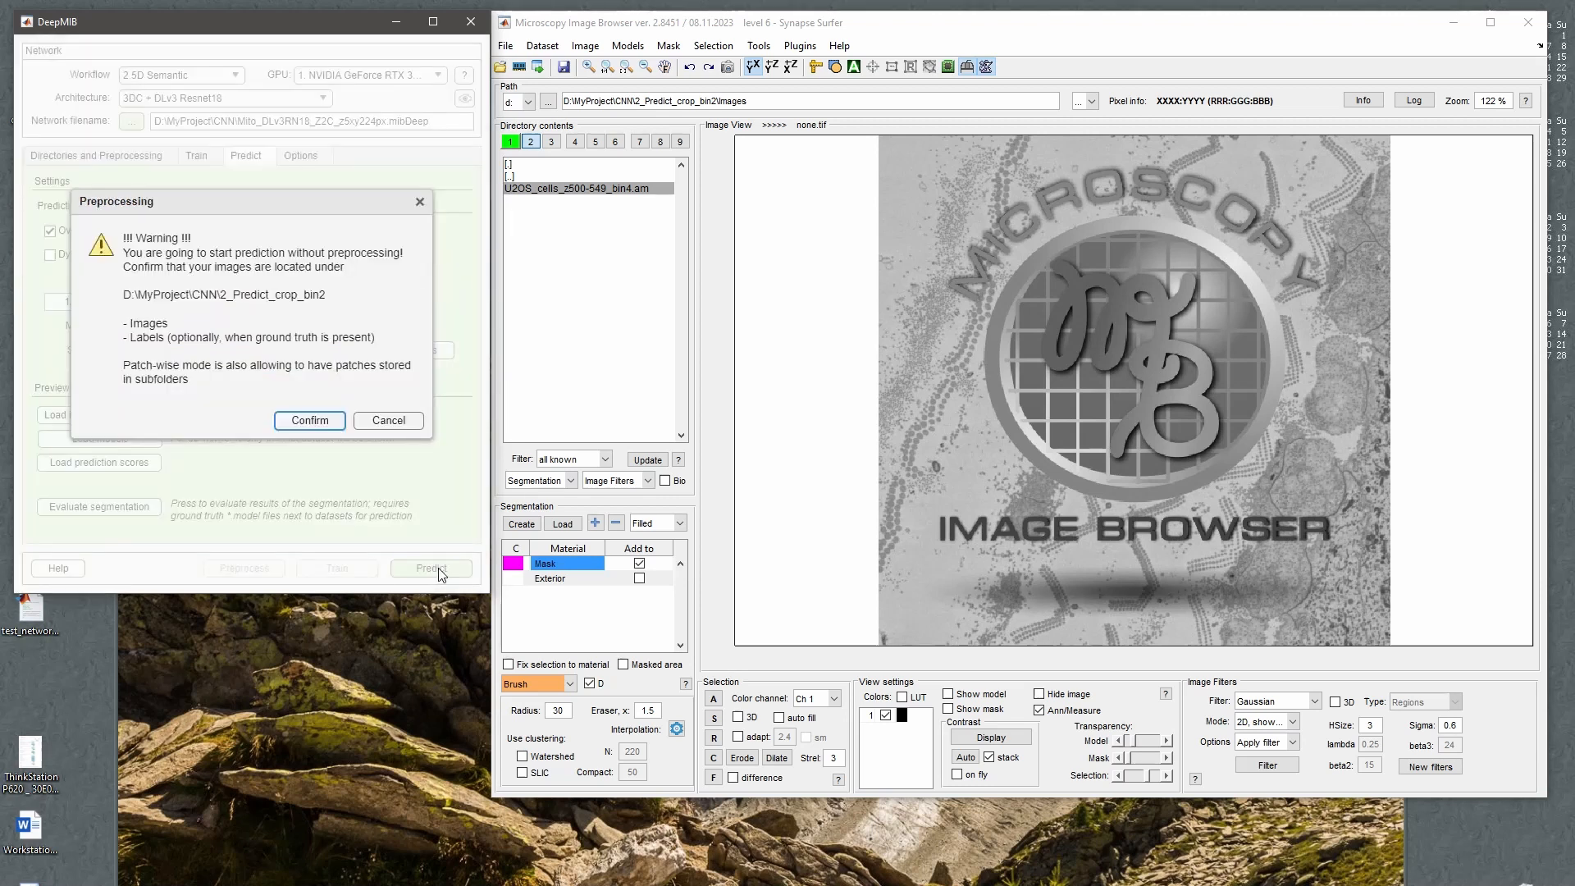
click(332, 425)
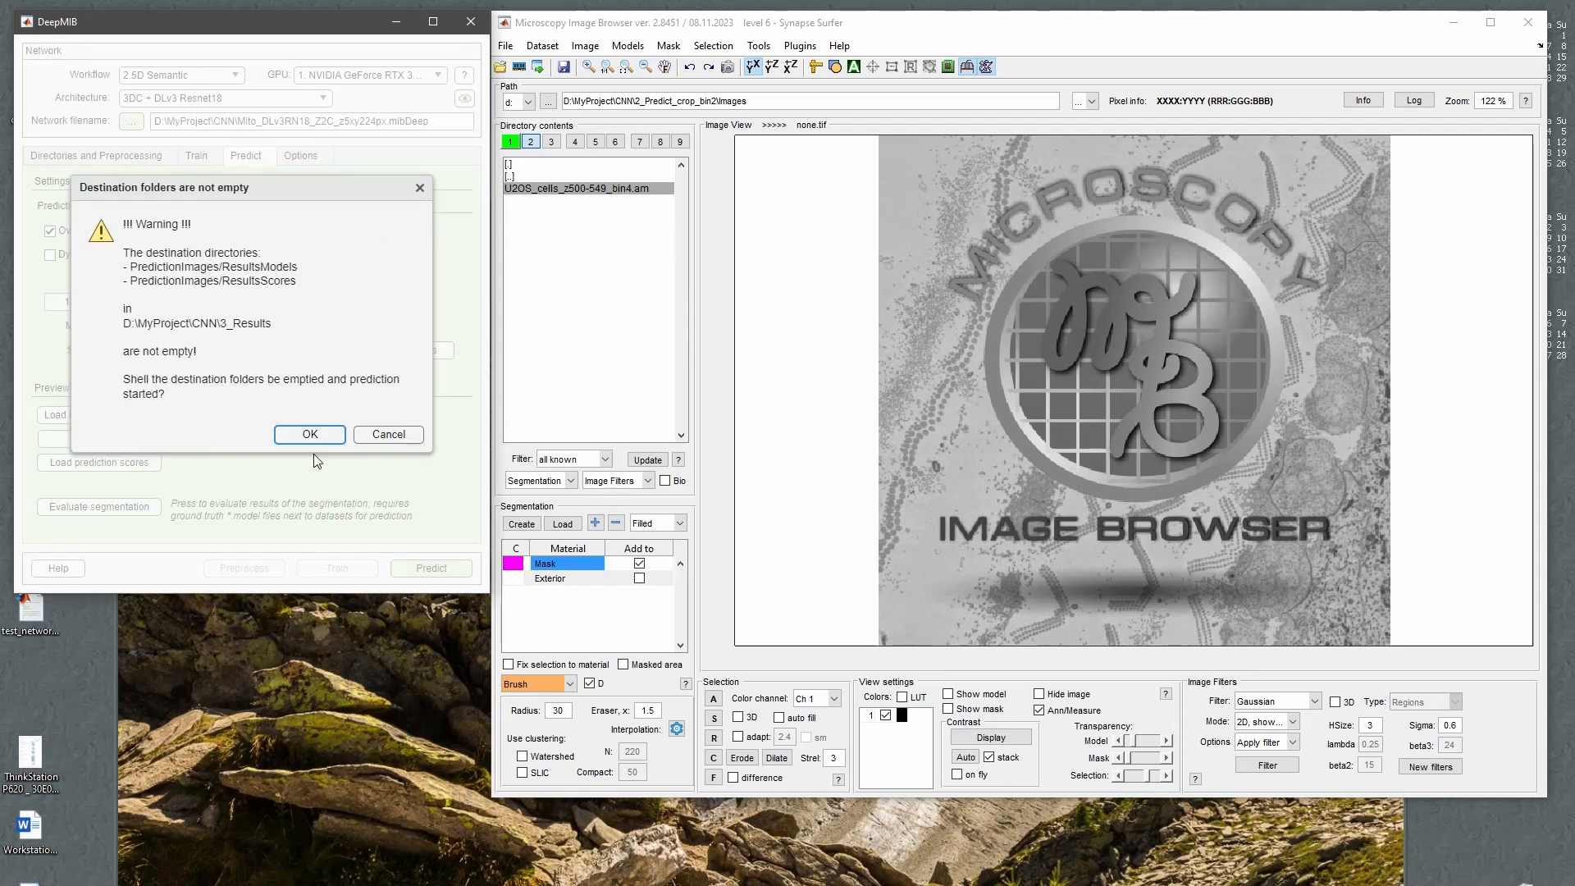
click(310, 436)
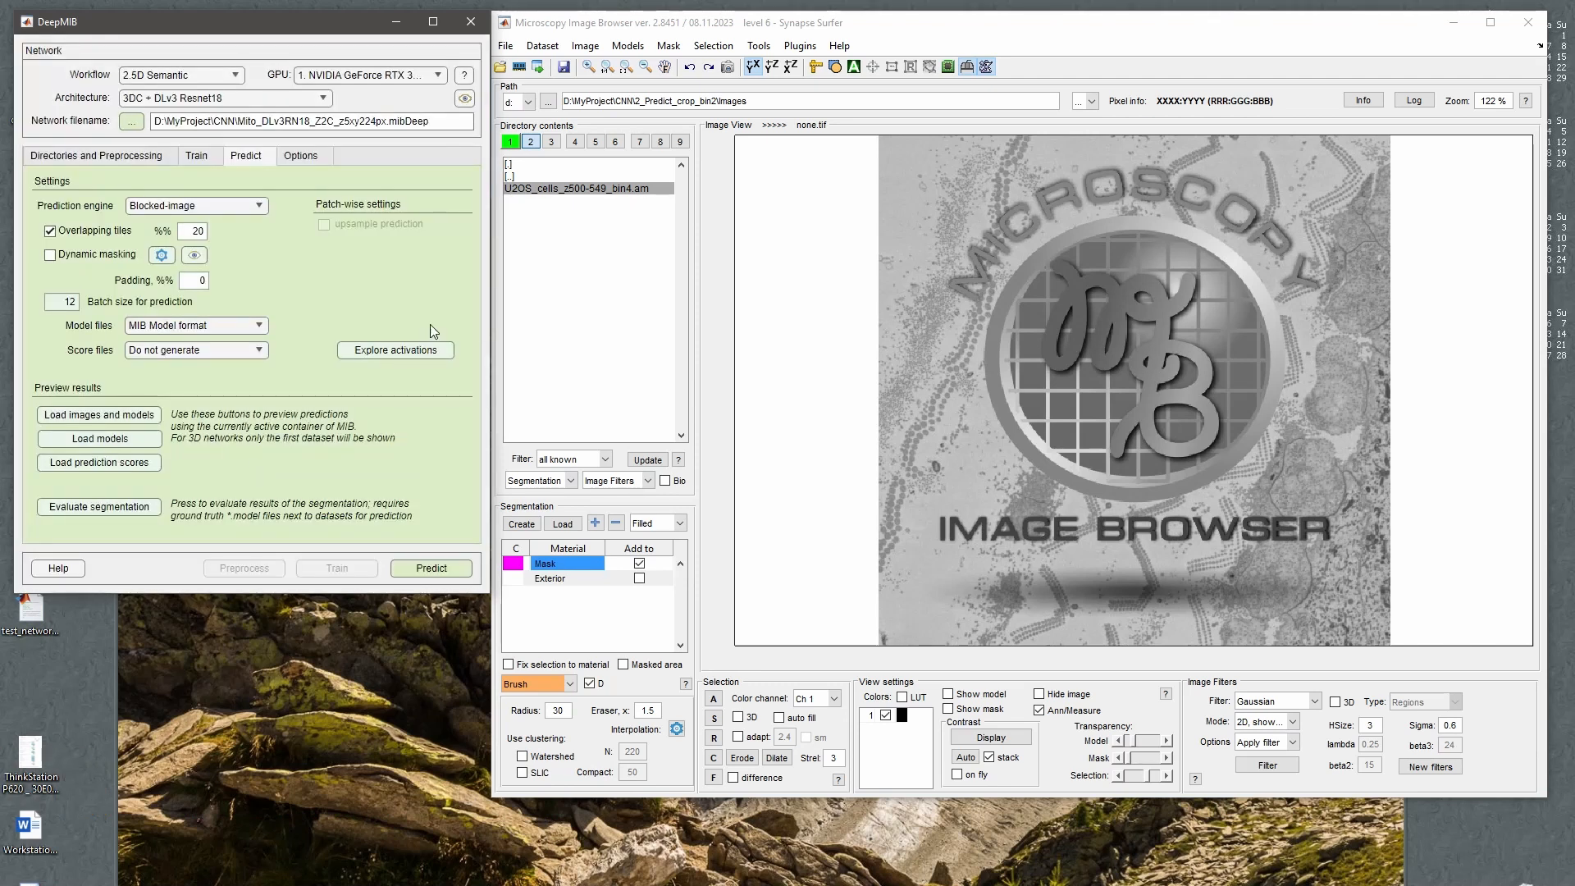
Load the images and predicted models into Microscopy Image Browser and look through the slices of the new mitochondria segmentation.
click(104, 416)
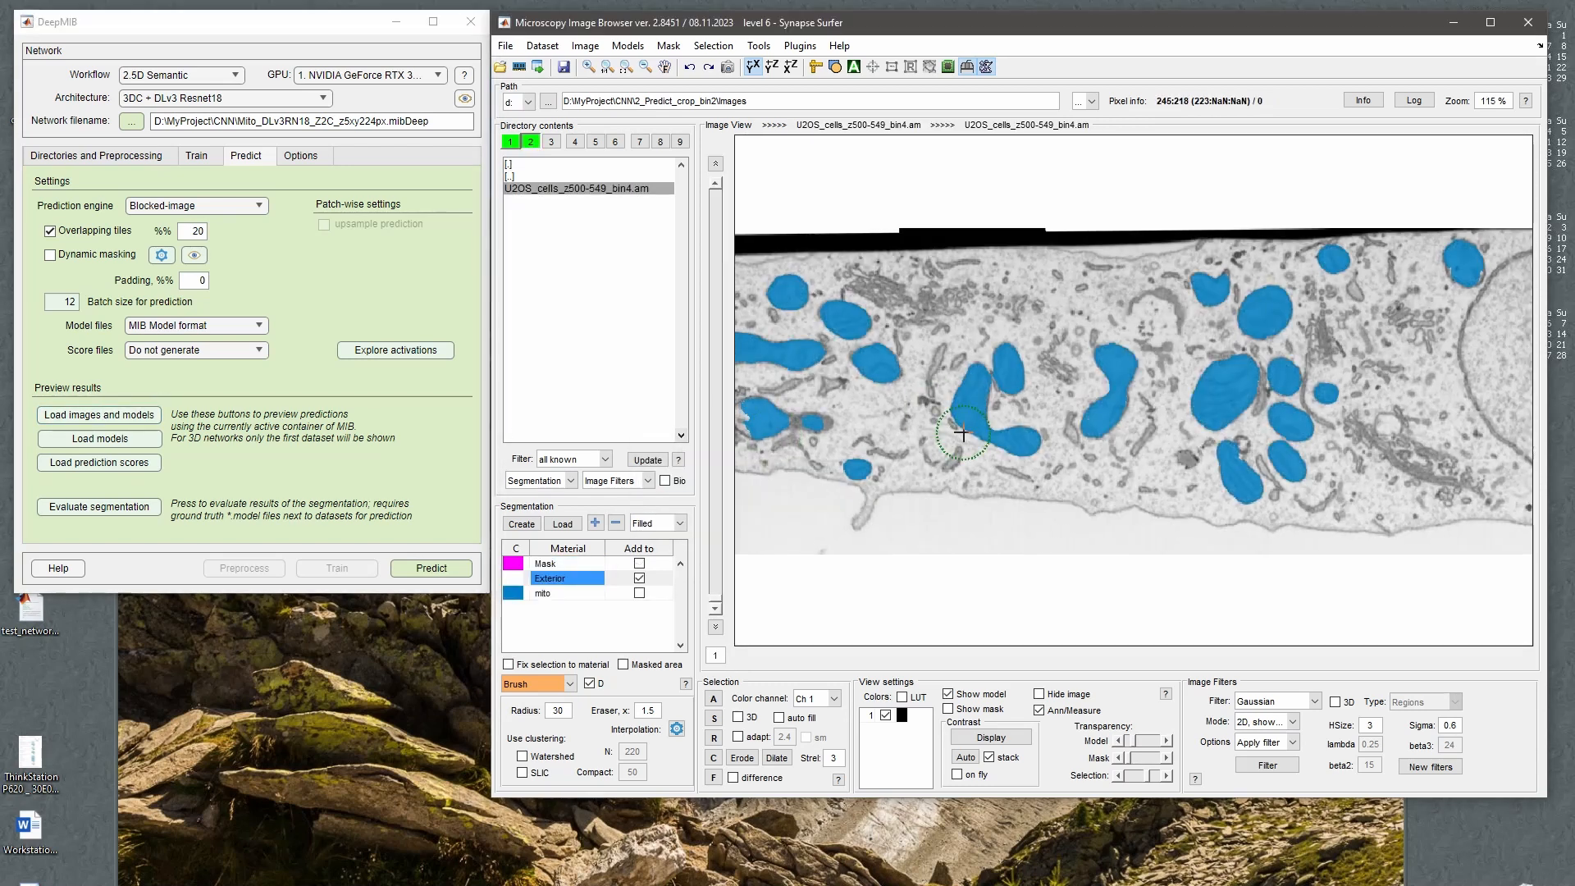
scroll(962, 433, down, 20)
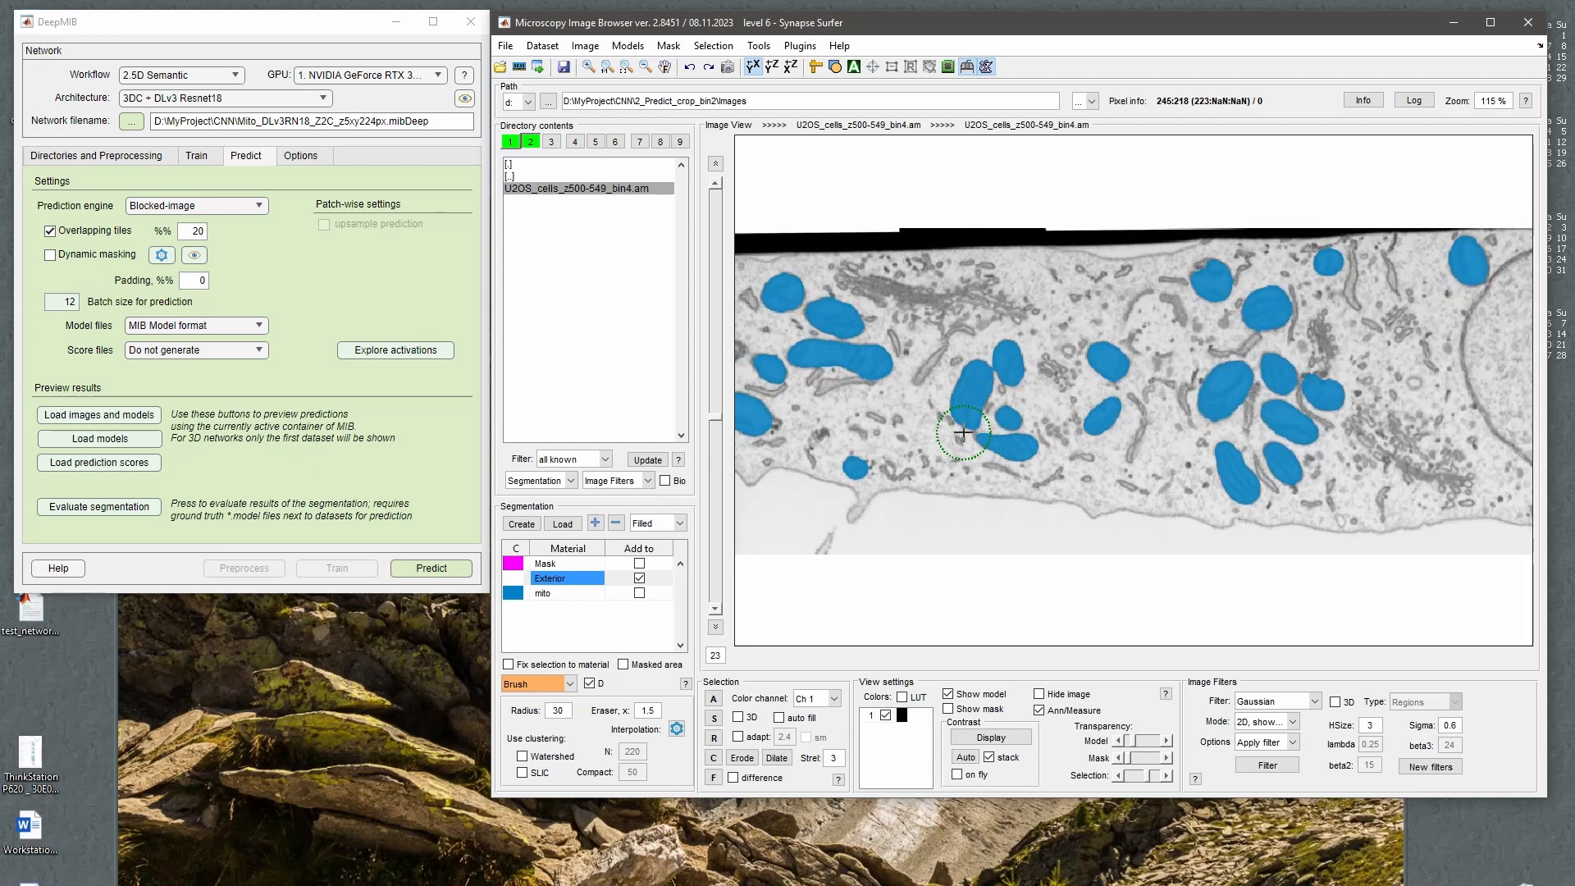
scroll(962, 432, down, 8)
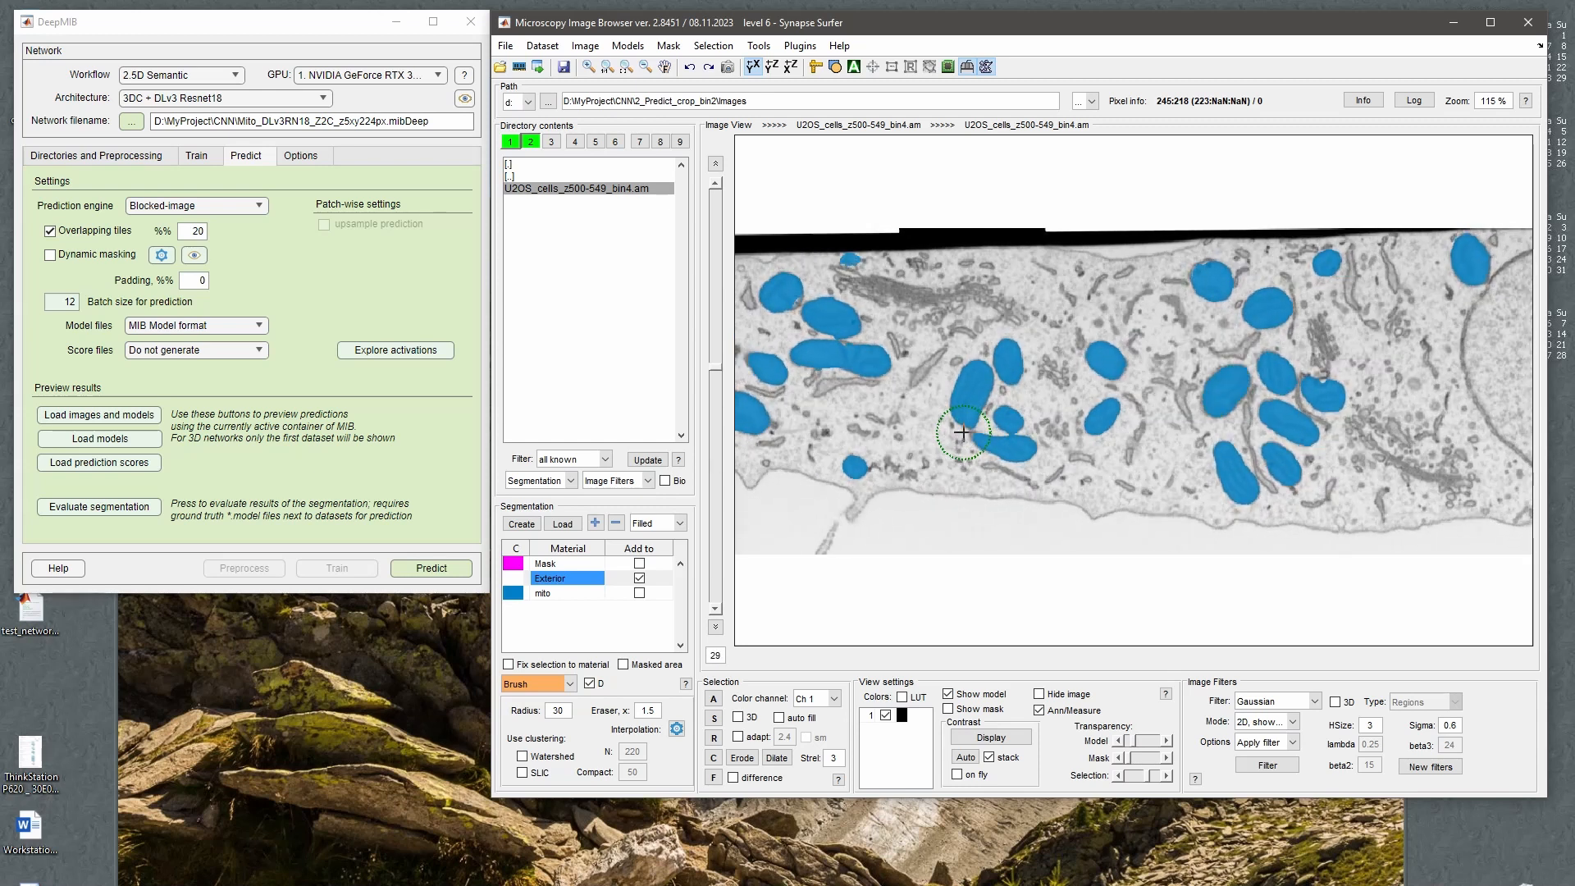
scroll(962, 432, up, 8)
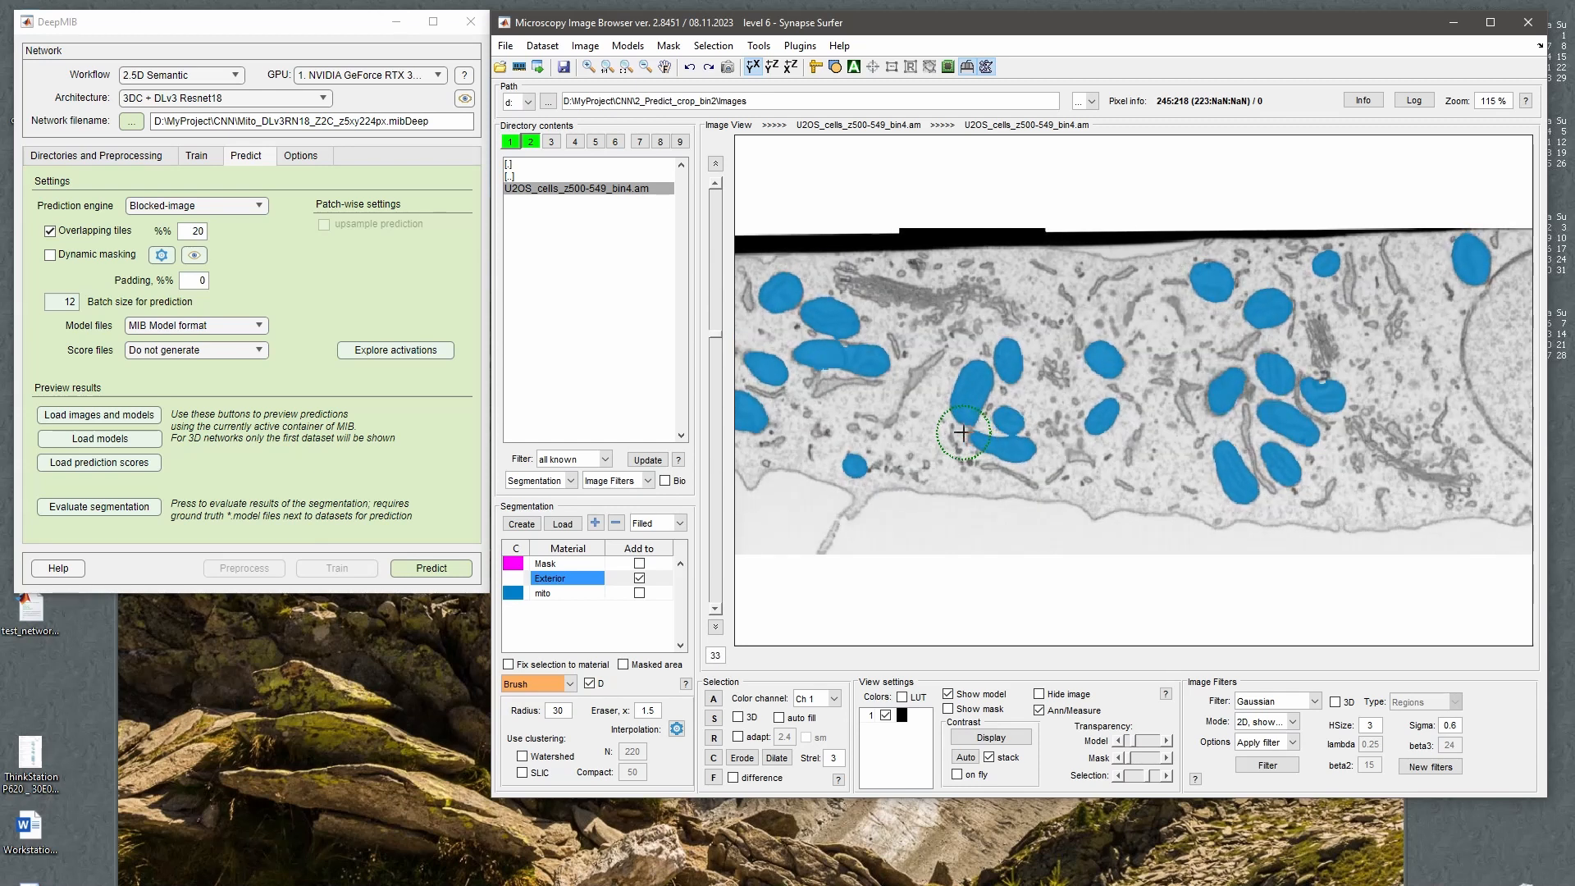
scroll(962, 432, down, 10)
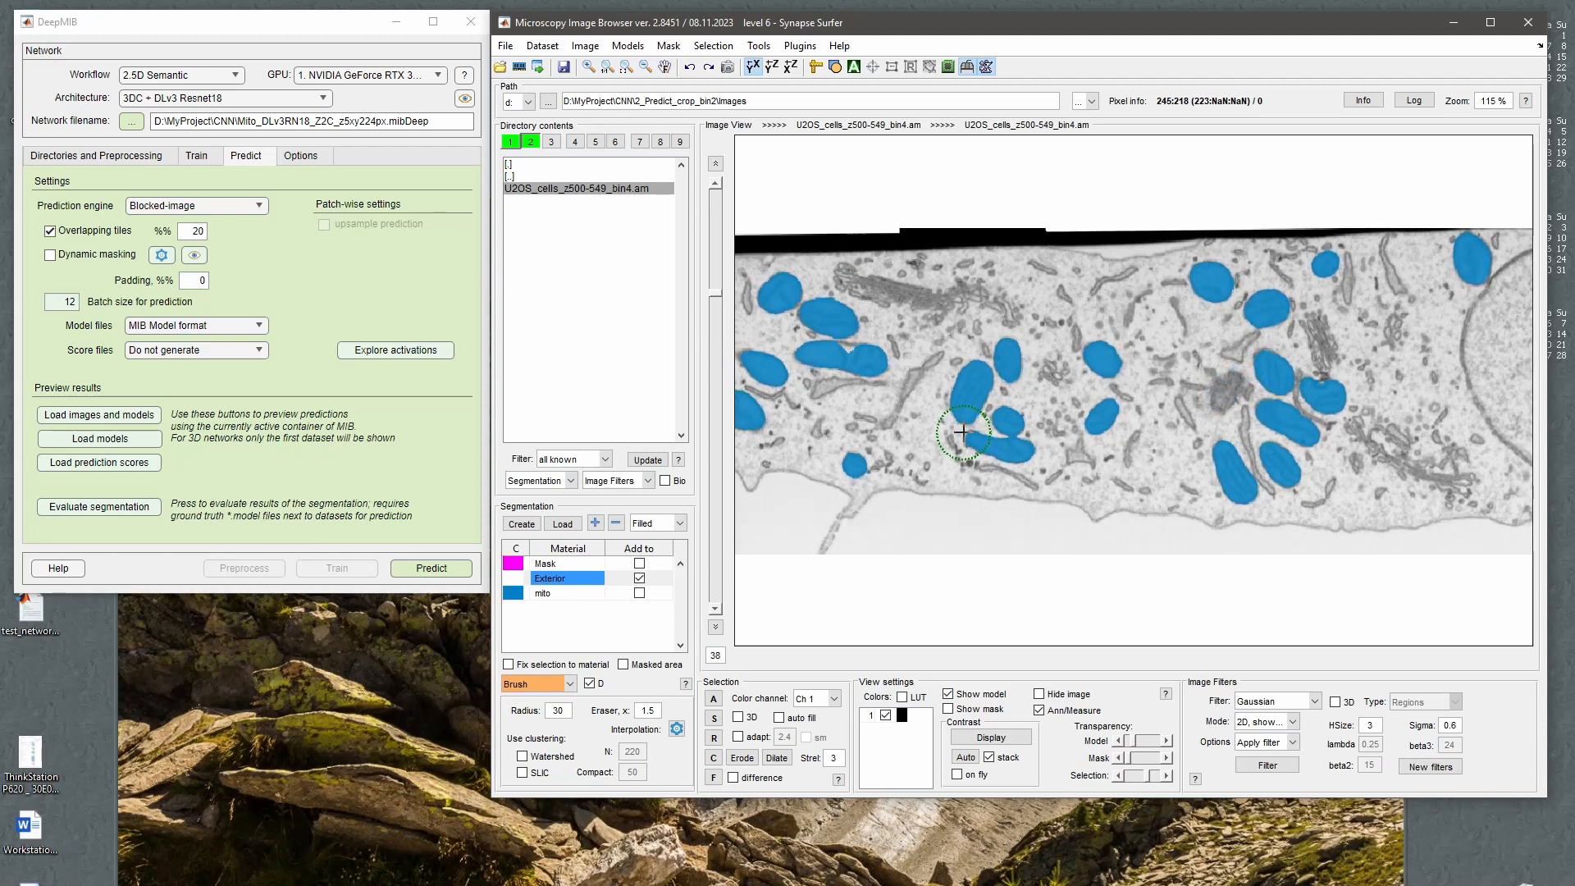
scroll(962, 432, up, 1)
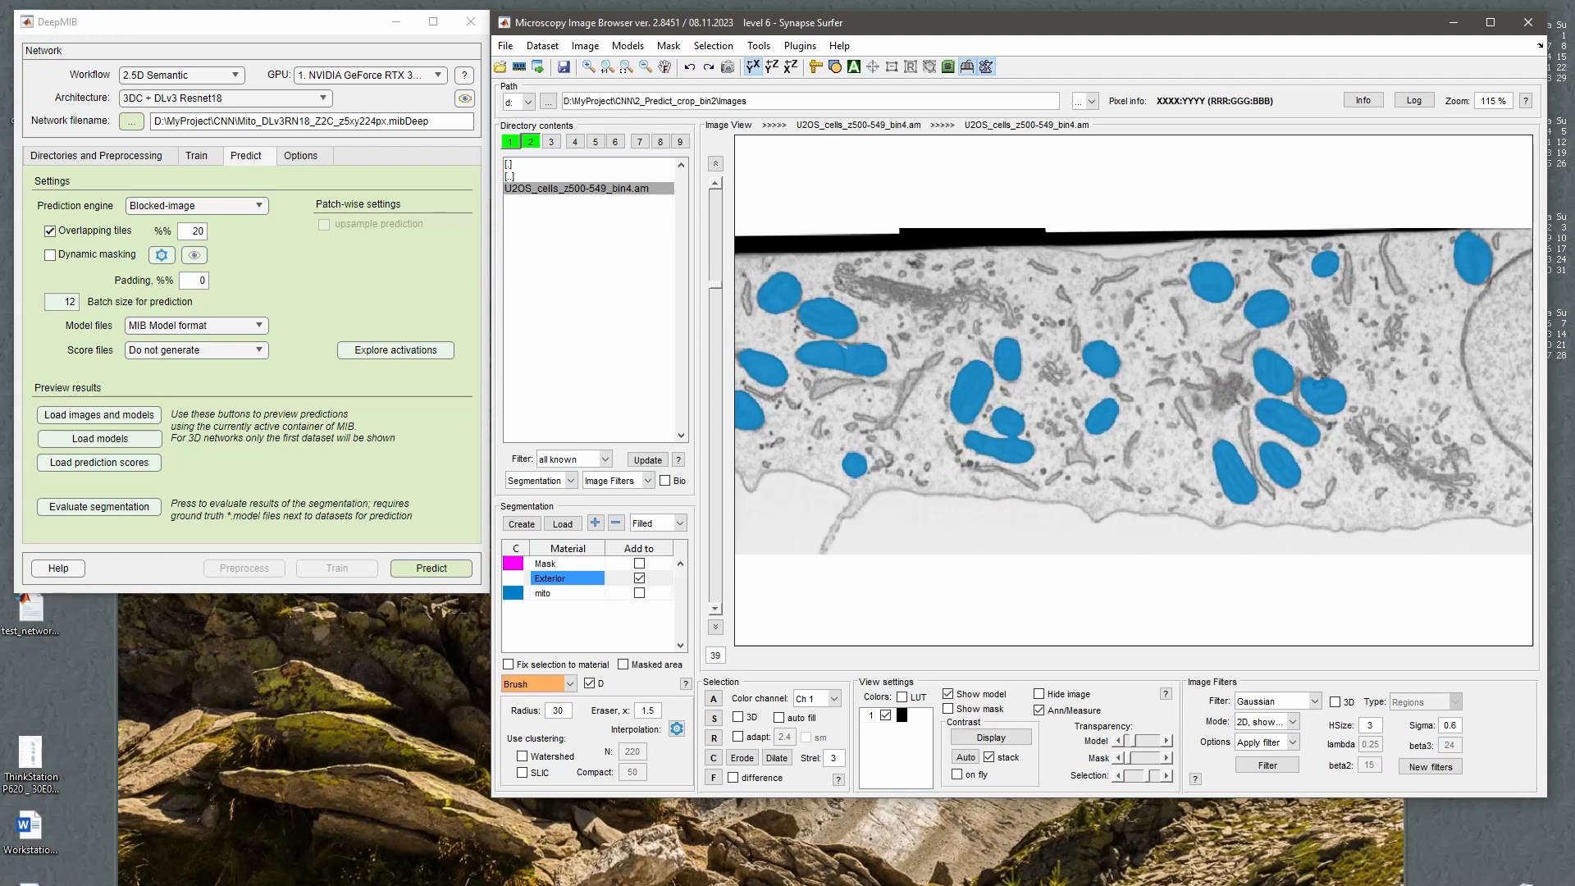
Bring up the training progress windows of both runs and arrange them one above the other beside the image view.
key(alt+Tab)
key(alt+Tab)
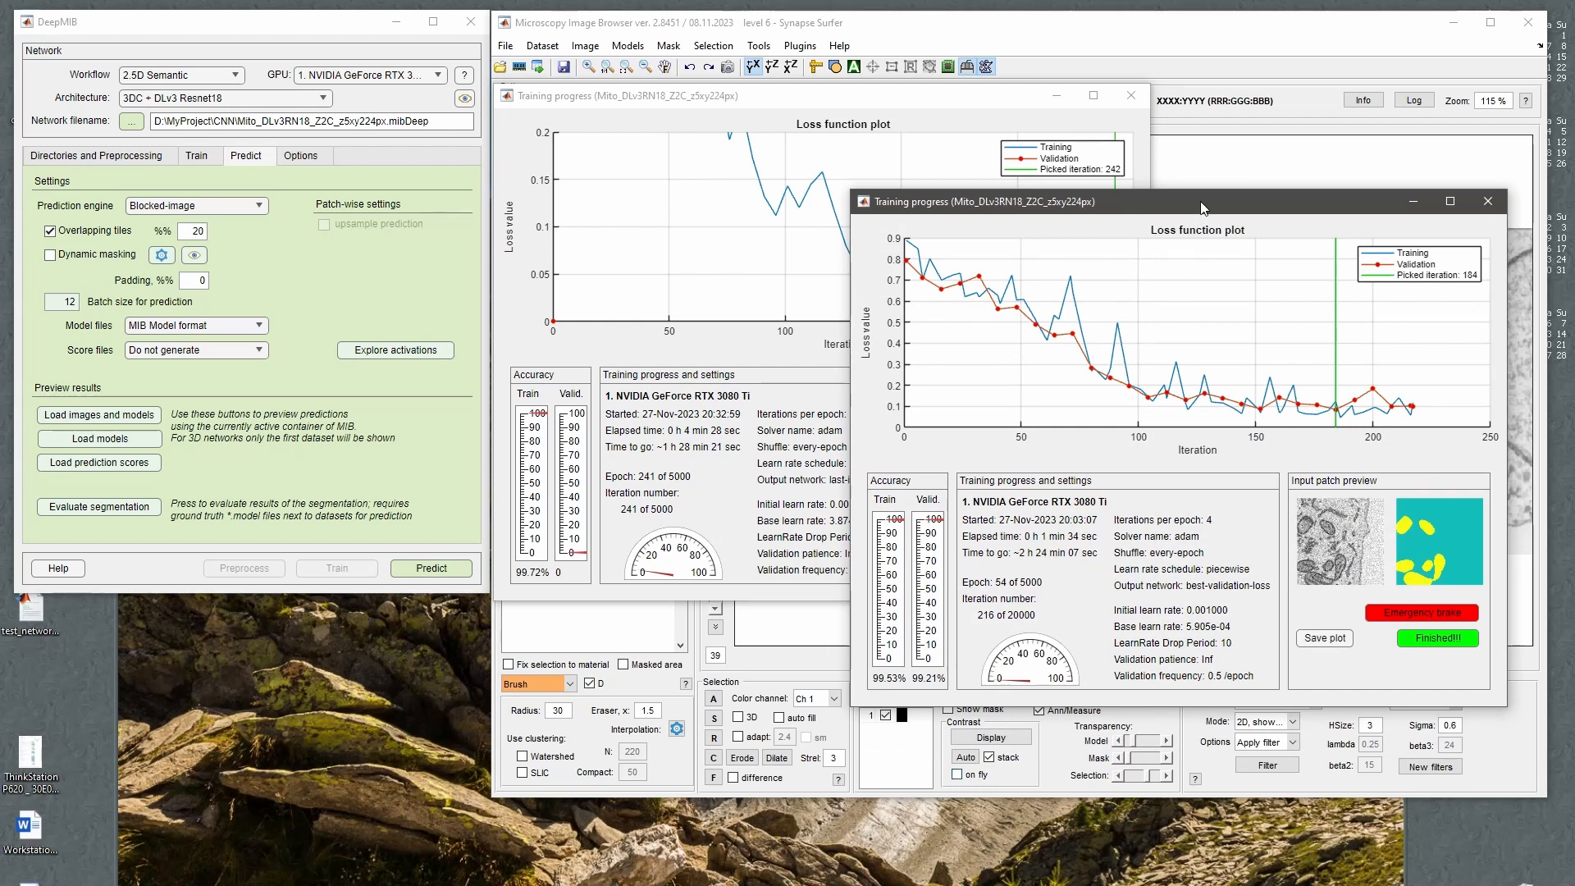
drag(1203, 208, 420, 92)
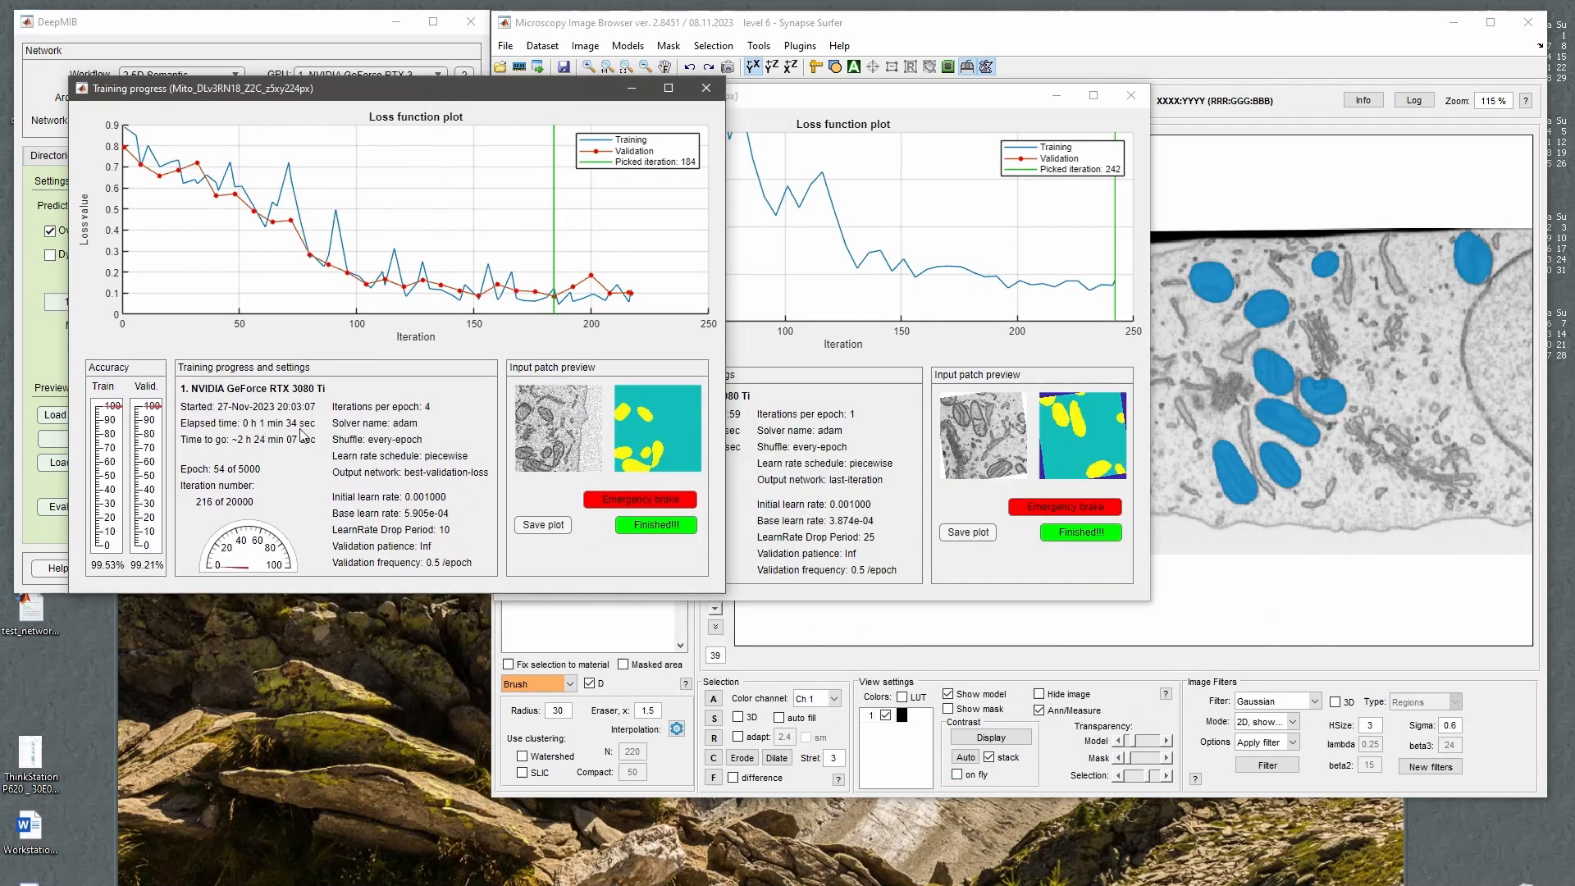
click(790, 485)
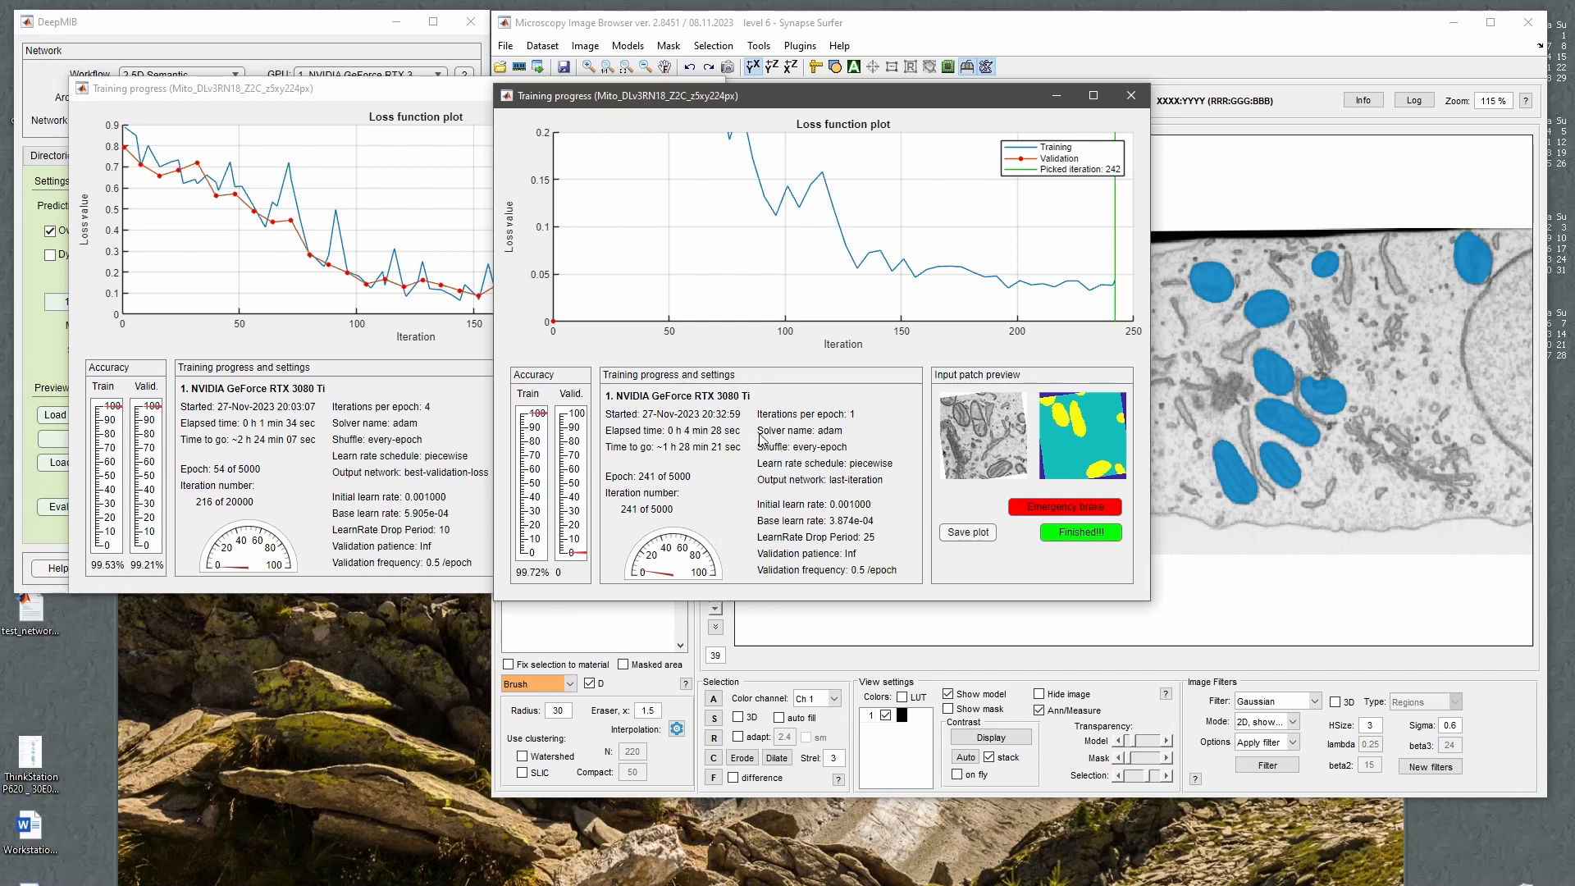
drag(793, 96, 368, 352)
Look through the slices of the new prediction, and switch to dataset 1 to view the earlier prediction.
scroll(1027, 363, down, 6)
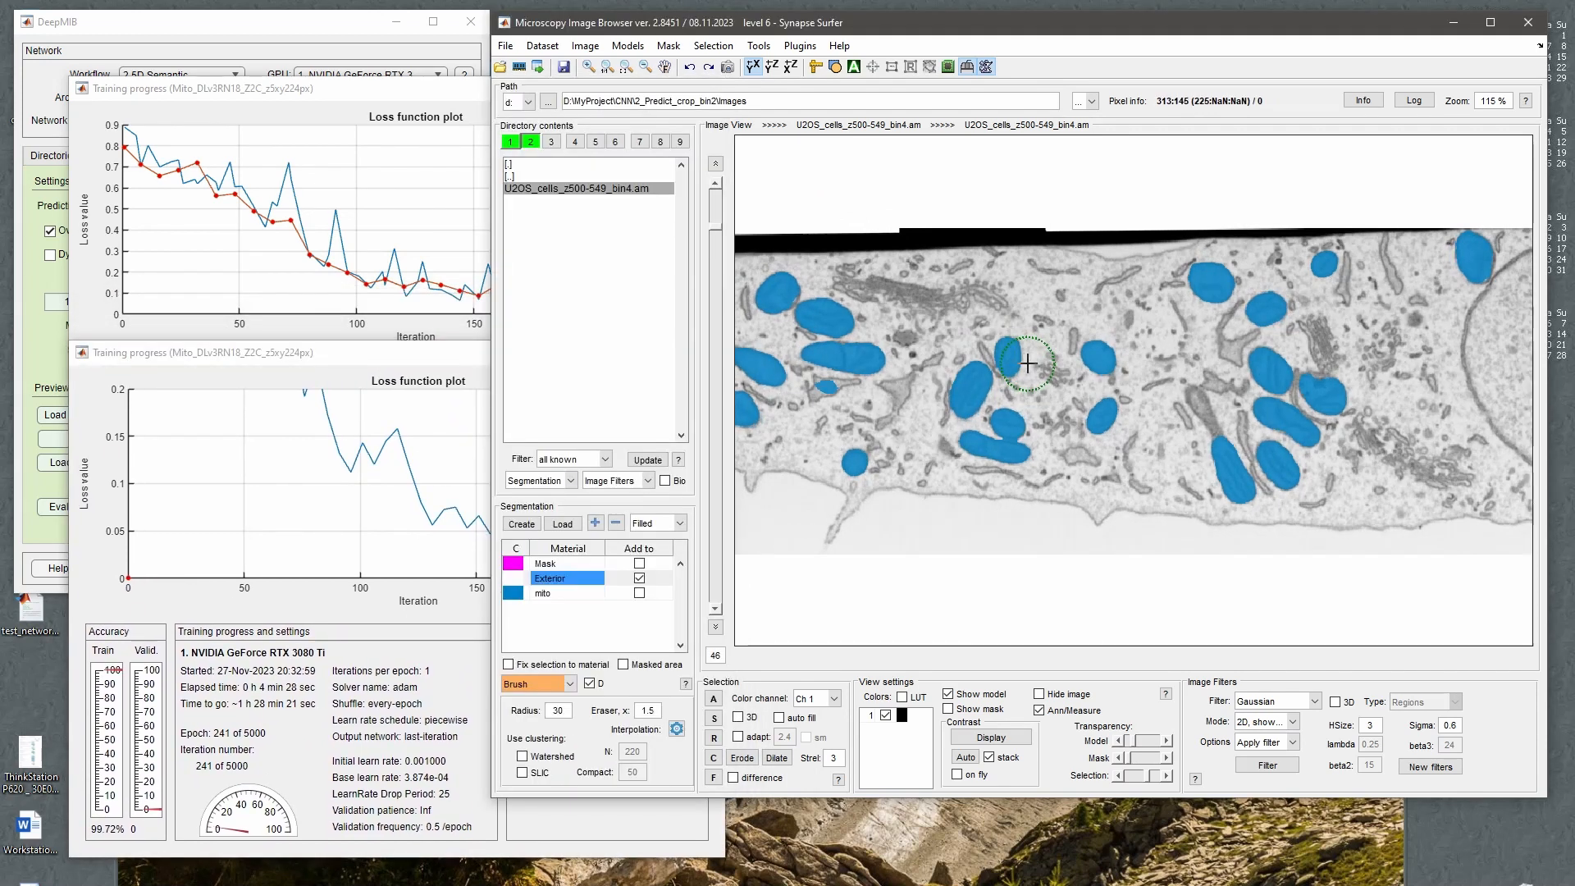
scroll(943, 382, up, 10)
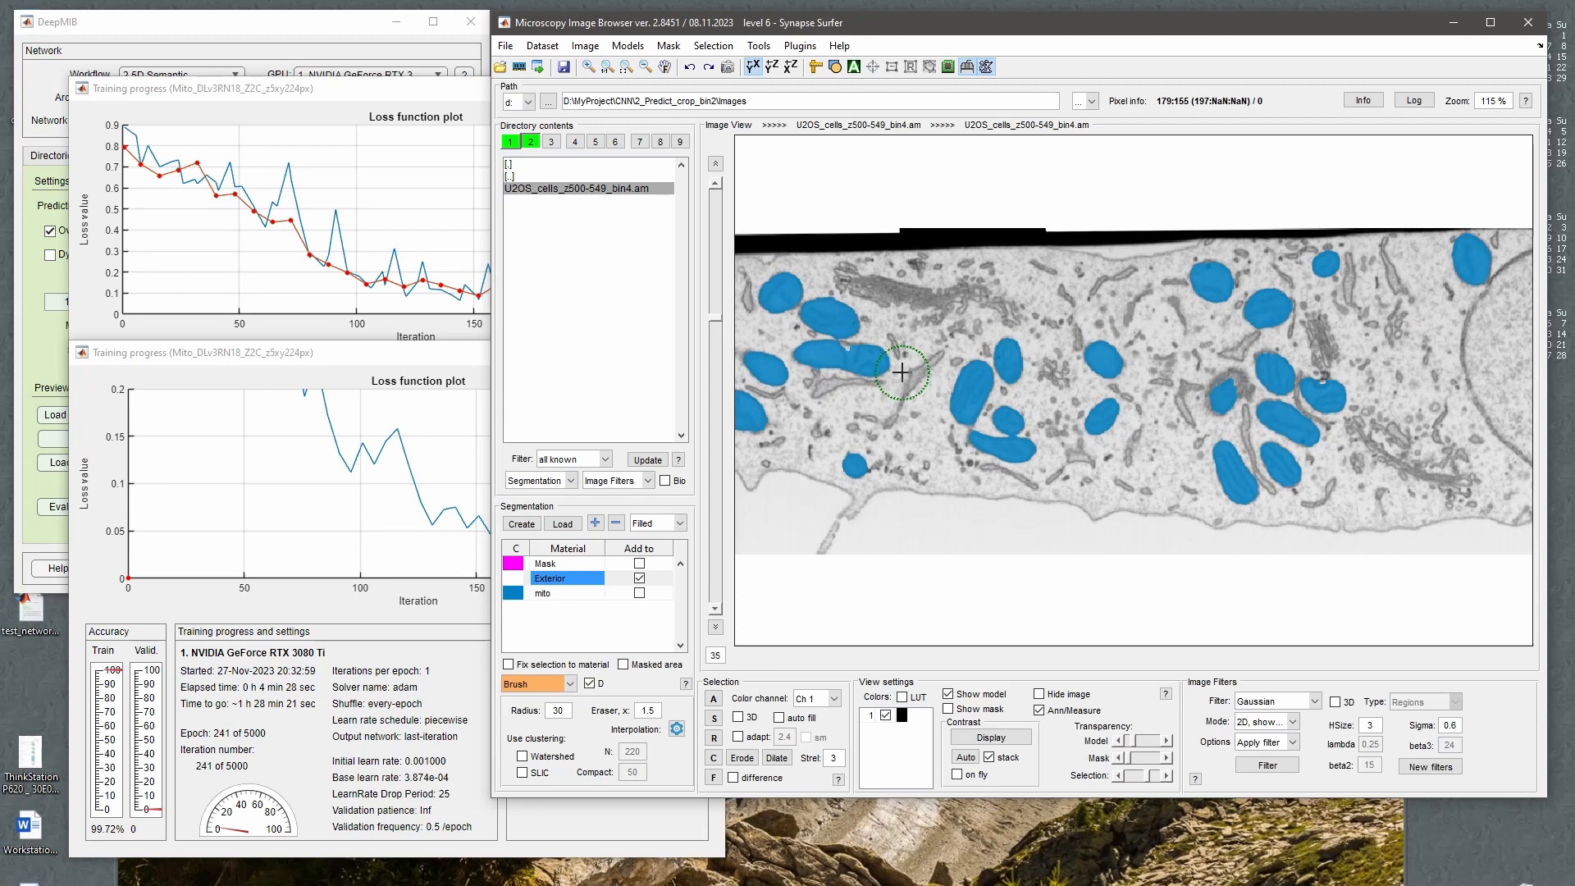
scroll(902, 371, down, 3)
click(511, 145)
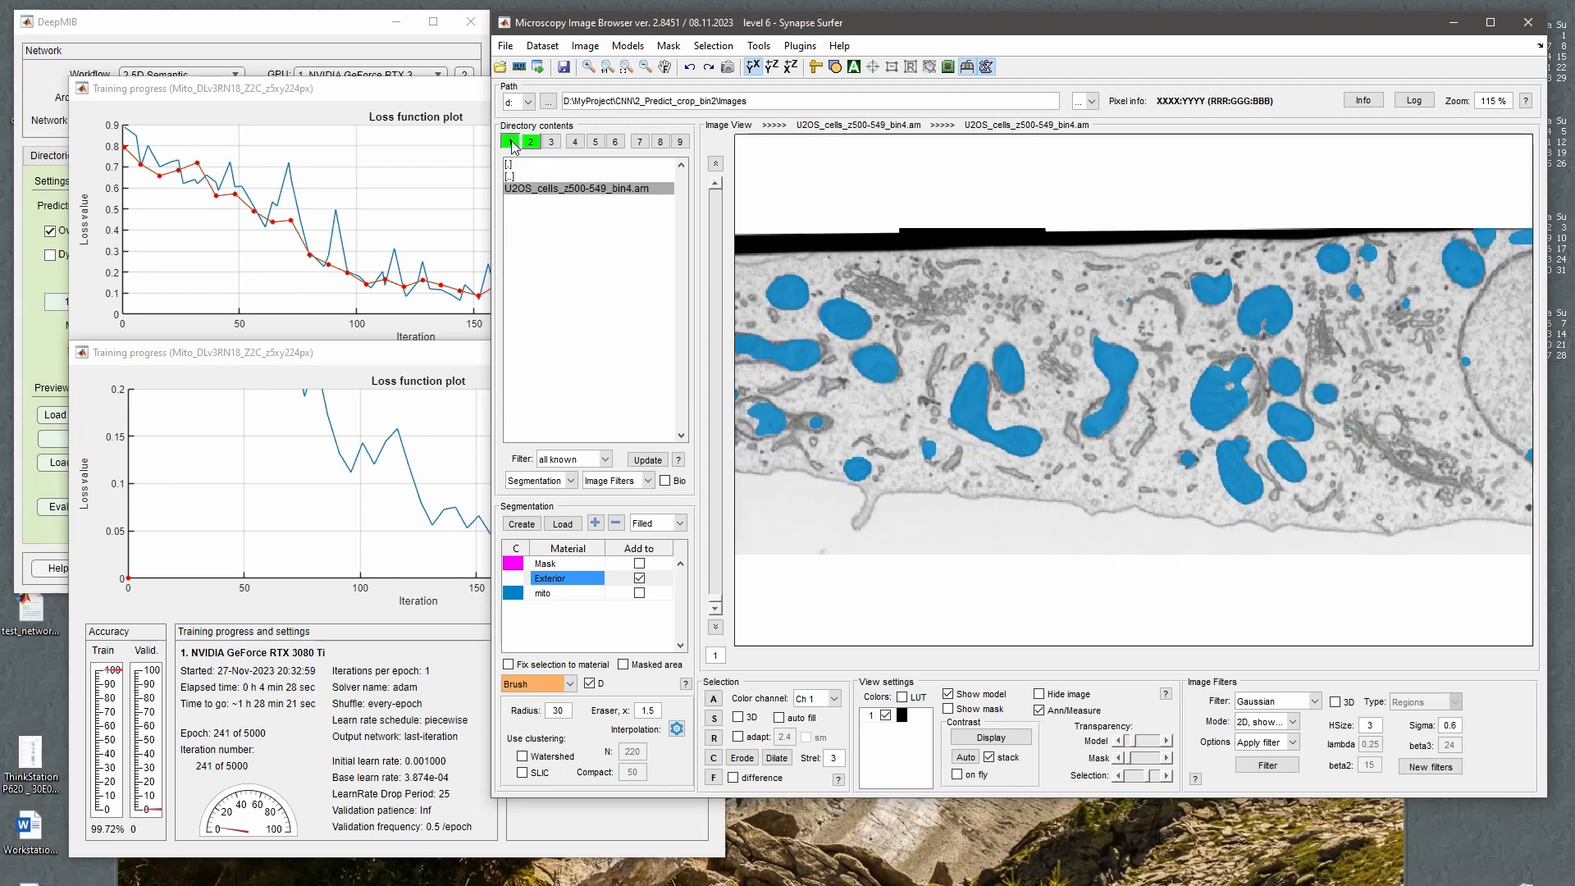
Move the first run's training progress window up to show its full settings, and return to Microscopy Image Browser.
right_click(507, 145)
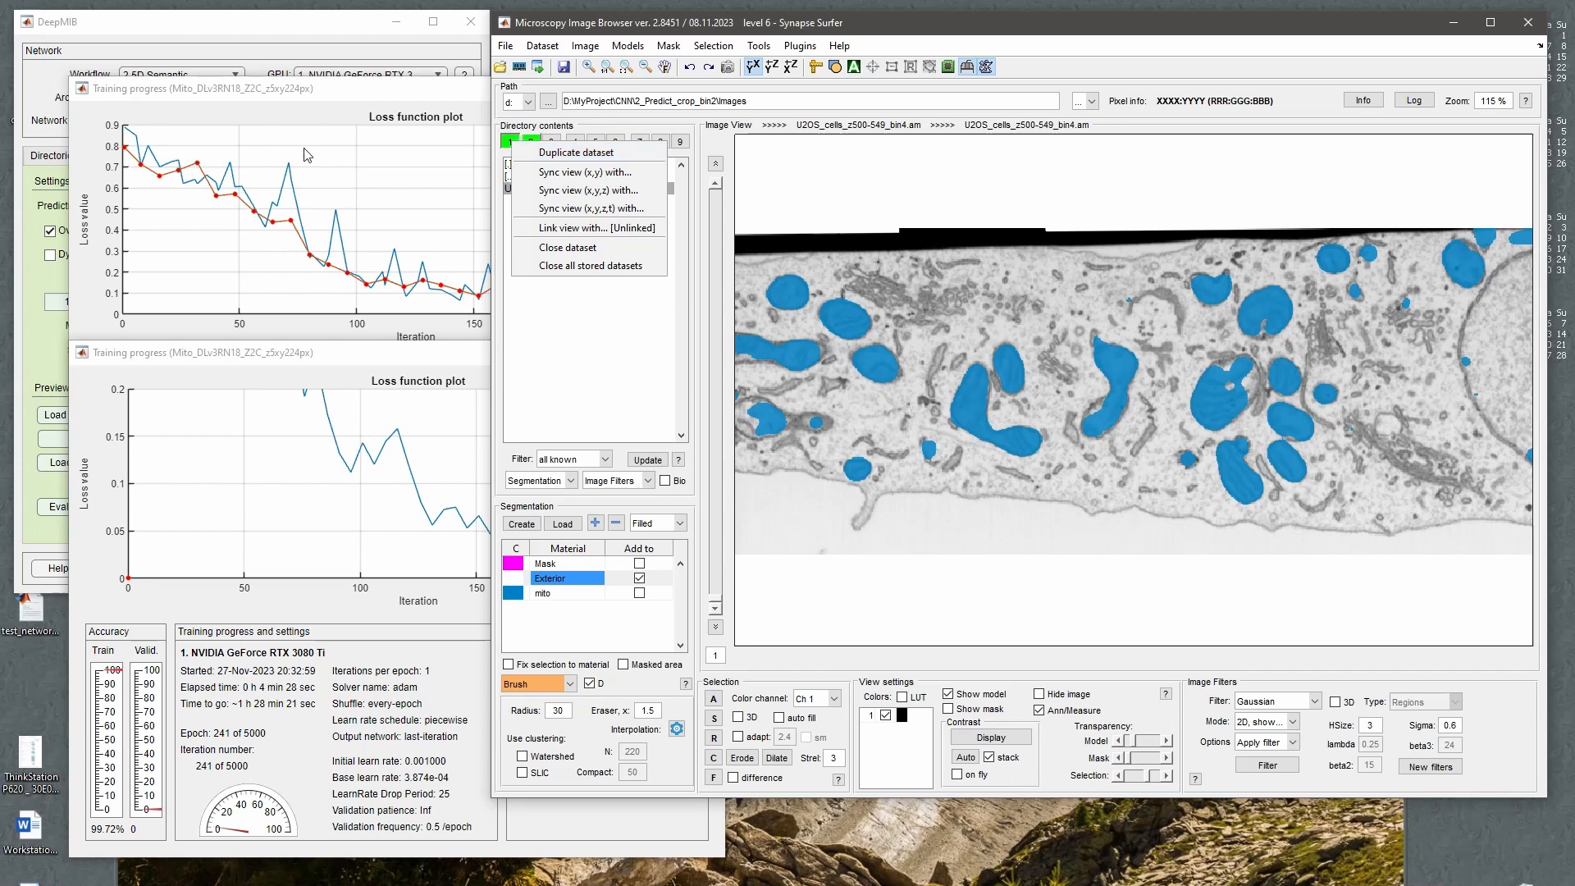
click(319, 87)
drag(364, 98, 334, 49)
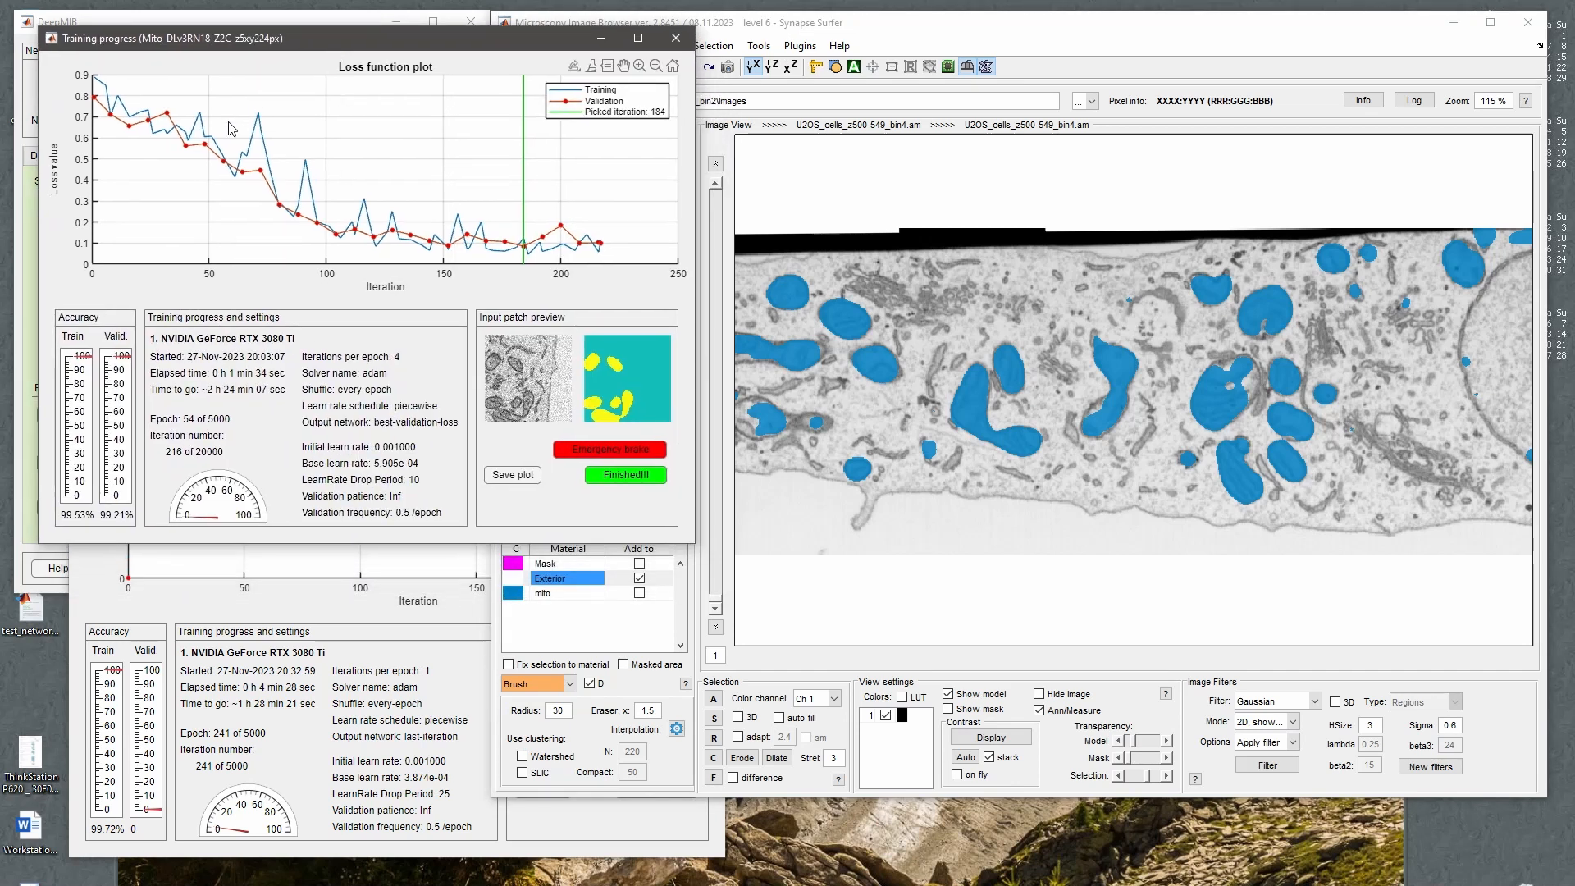
click(820, 25)
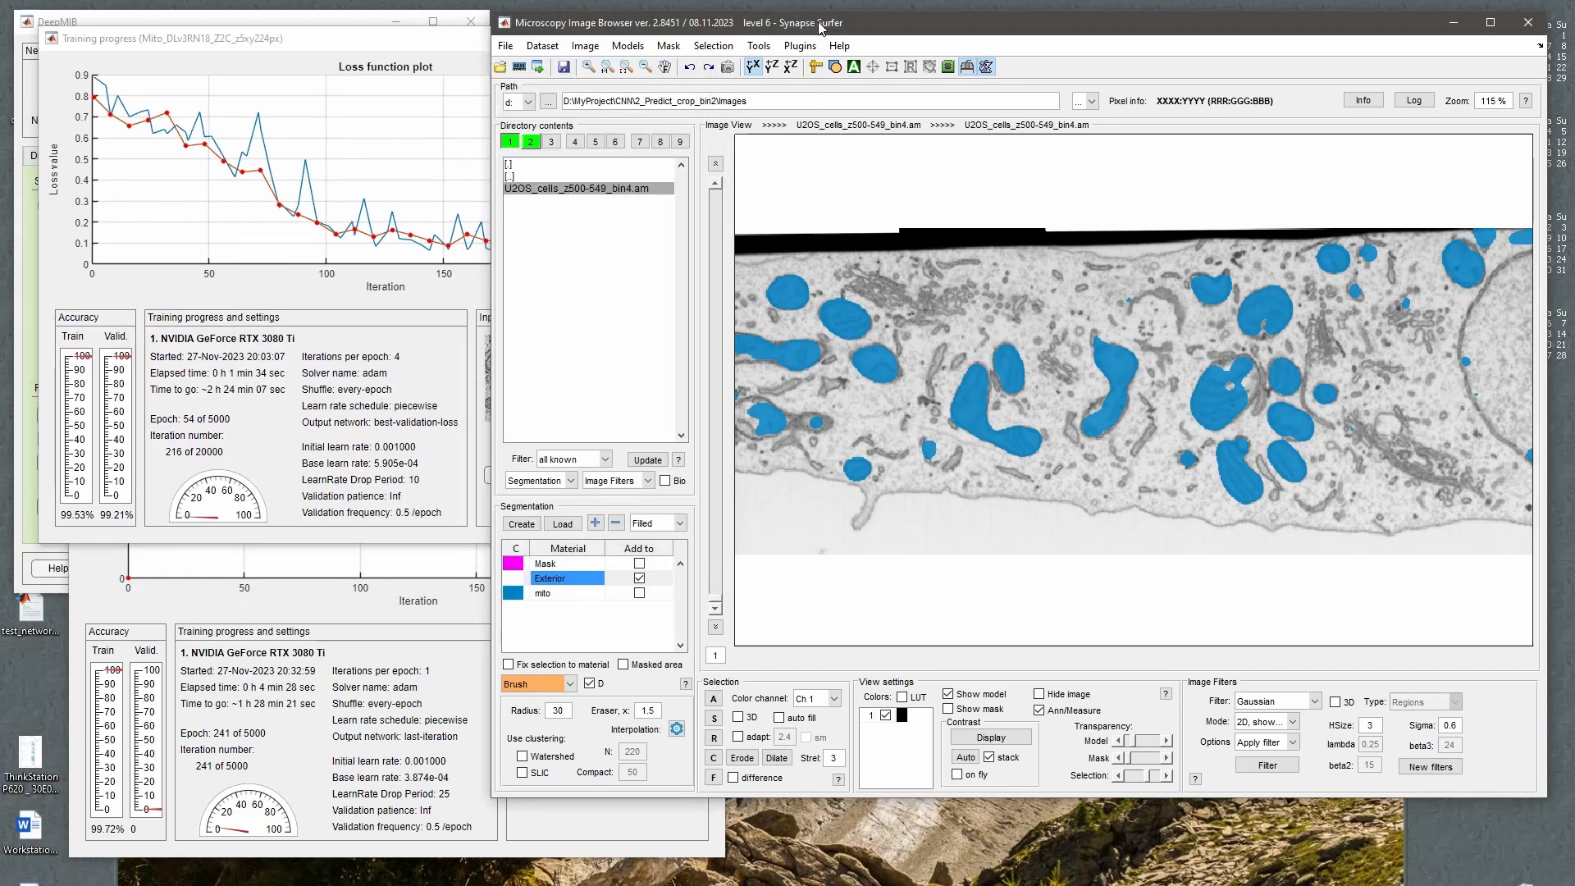
Switch back to dataset 2 and link its view with dataset 1.
click(509, 141)
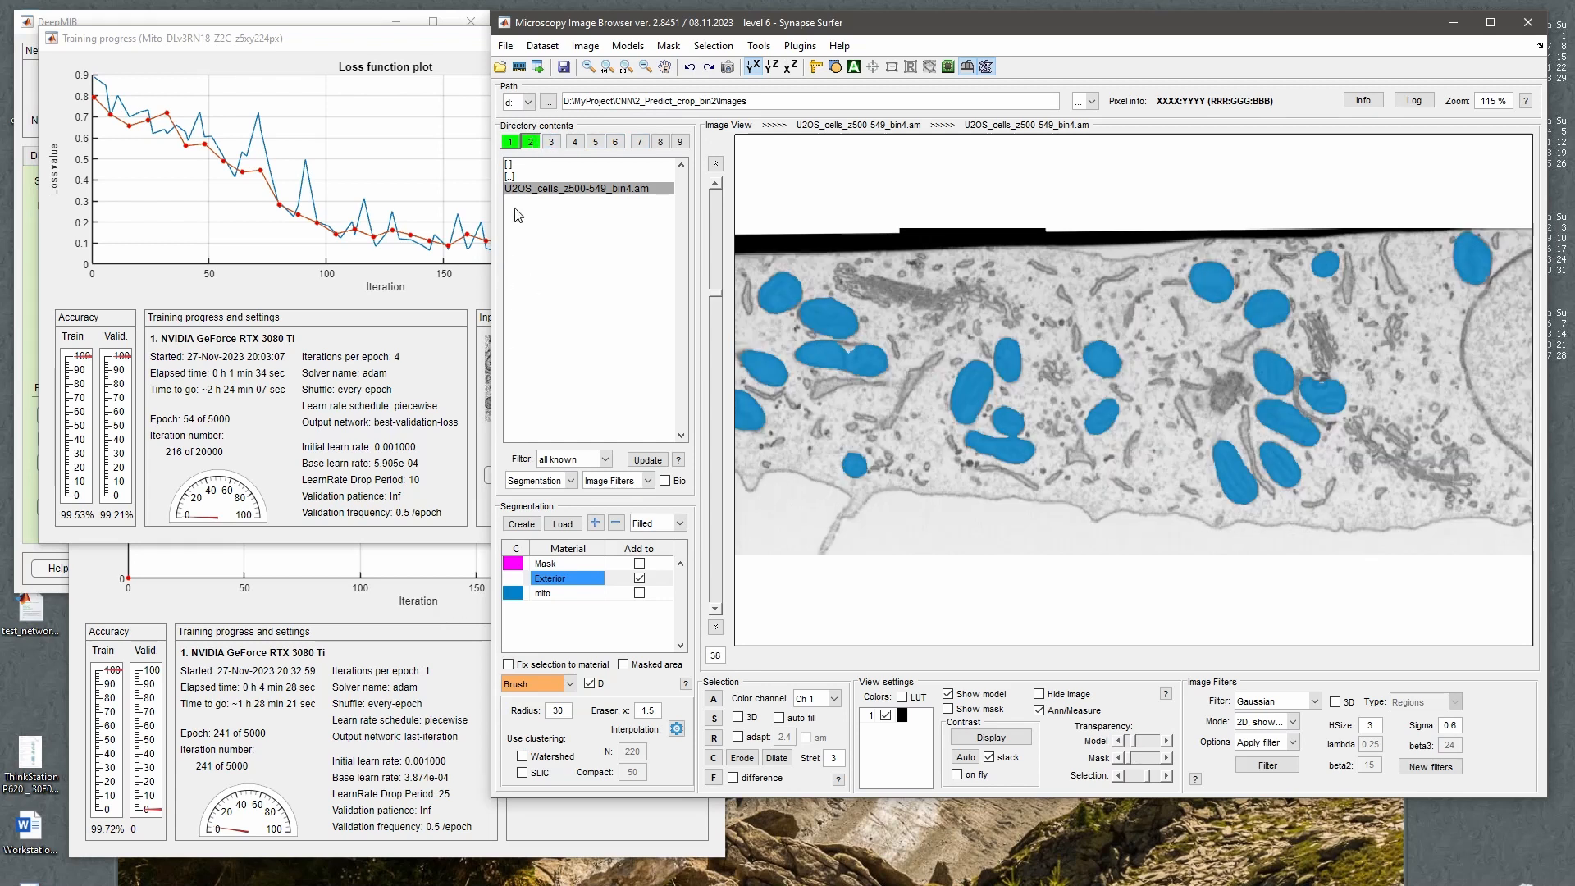
right_click(524, 142)
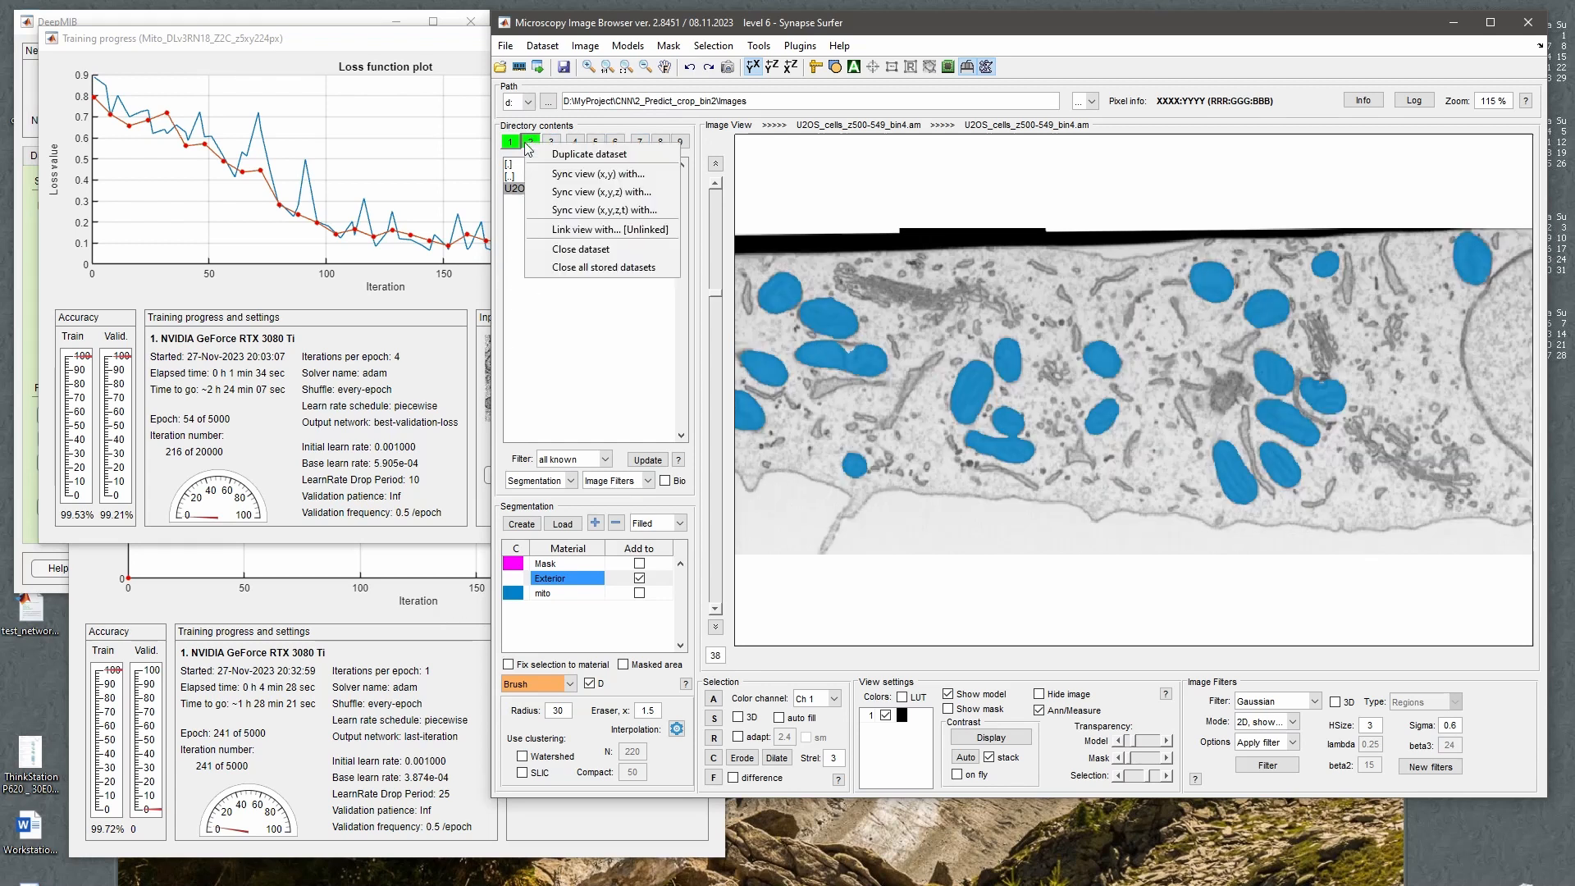
click(579, 231)
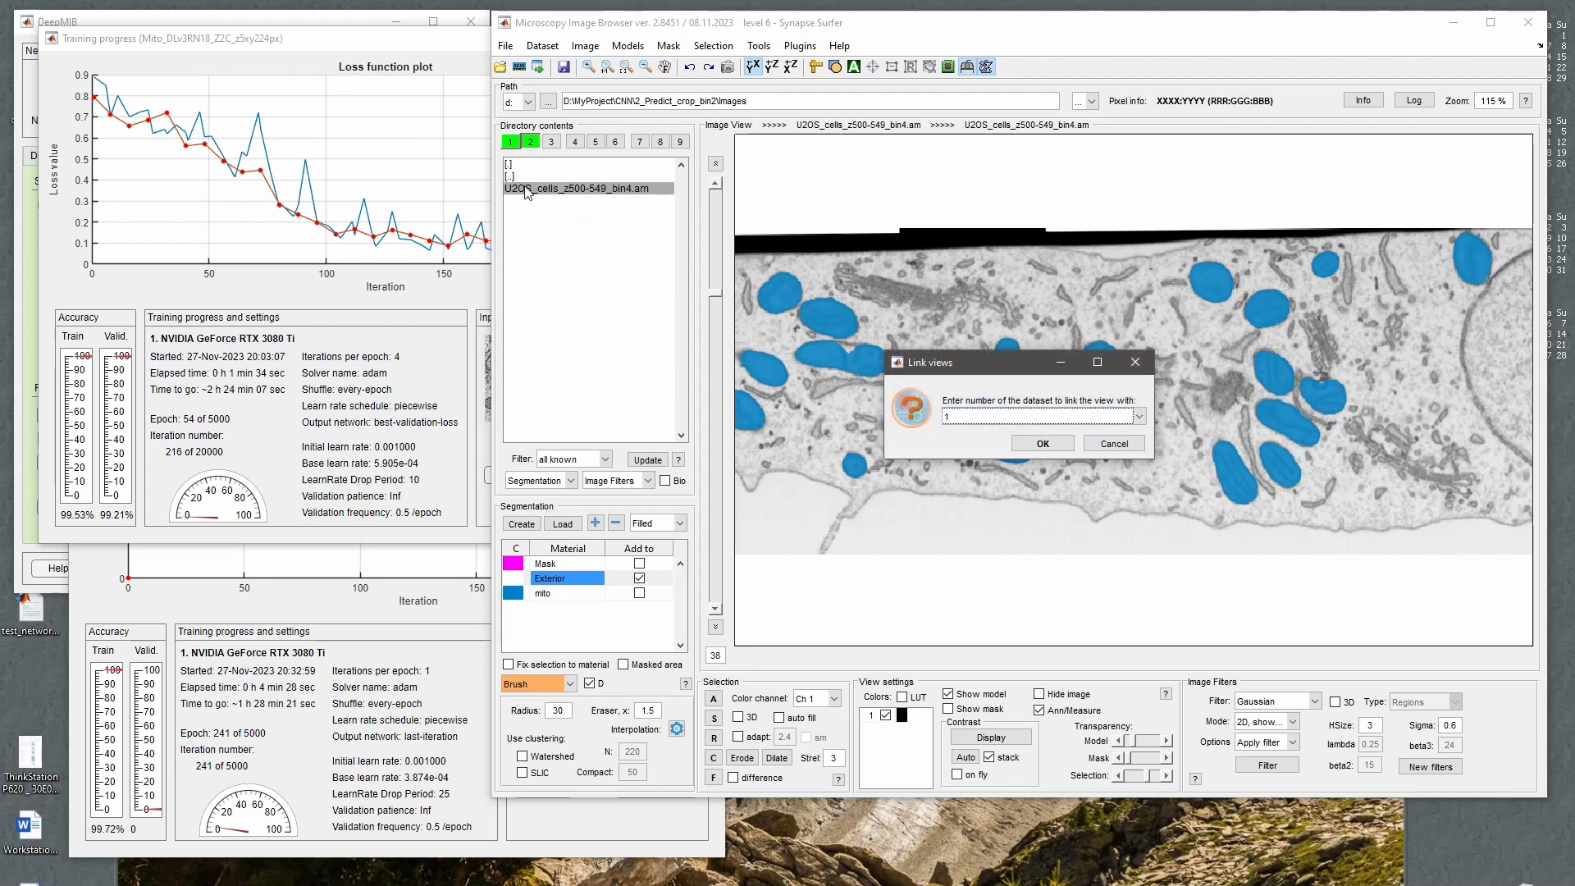
click(1043, 443)
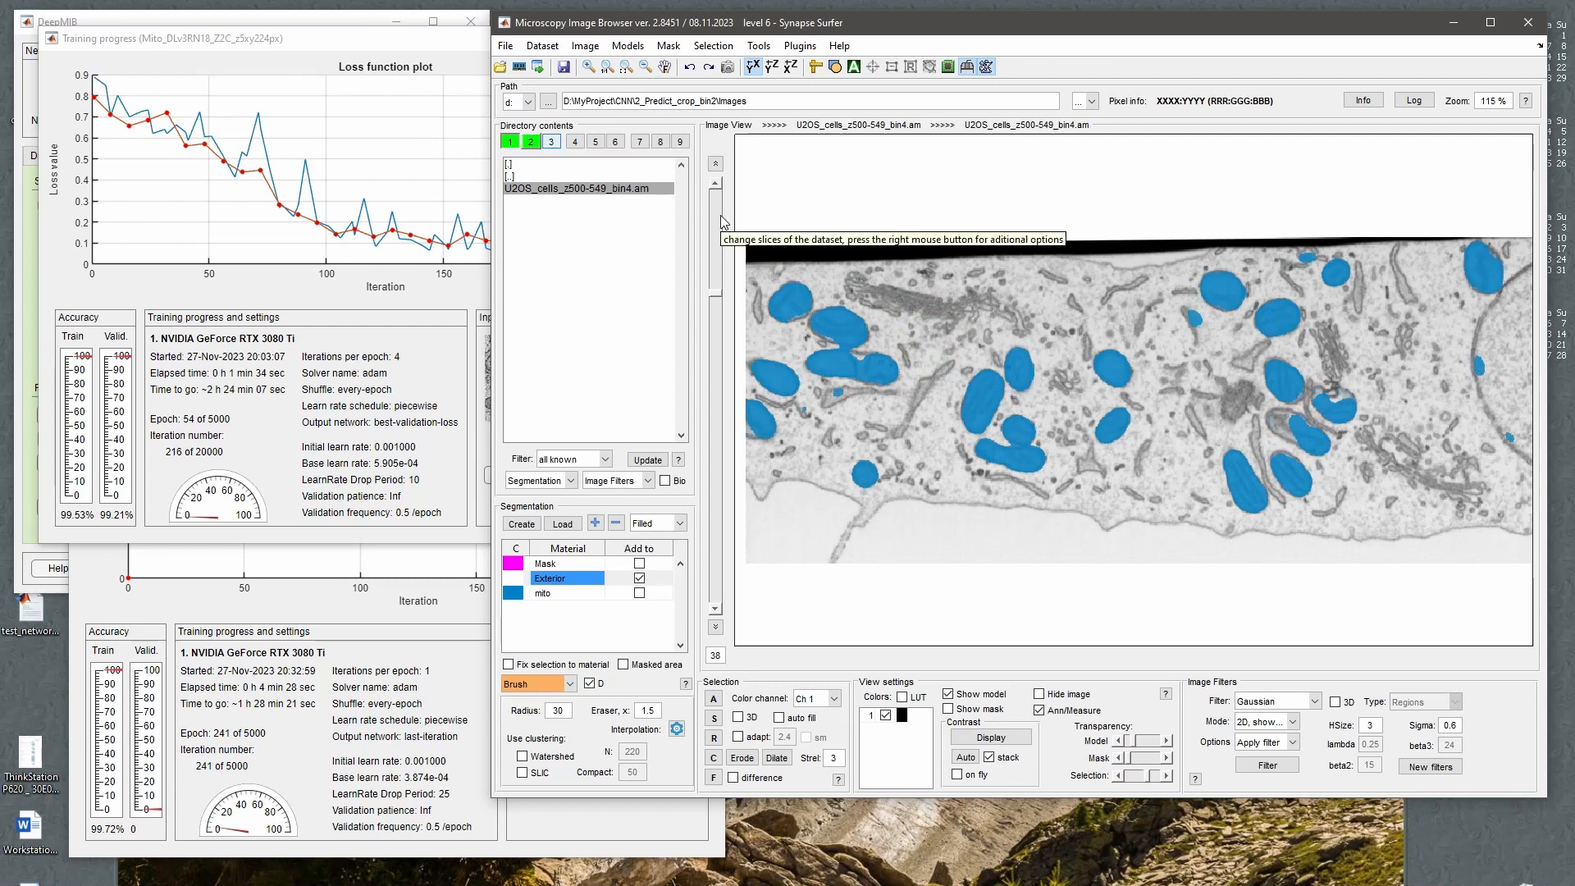
Go to slice 29 and alternate between the two linked datasets to compare their mitochondria segmentations.
scroll(1106, 388, down, 3)
scroll(1106, 388, up, 12)
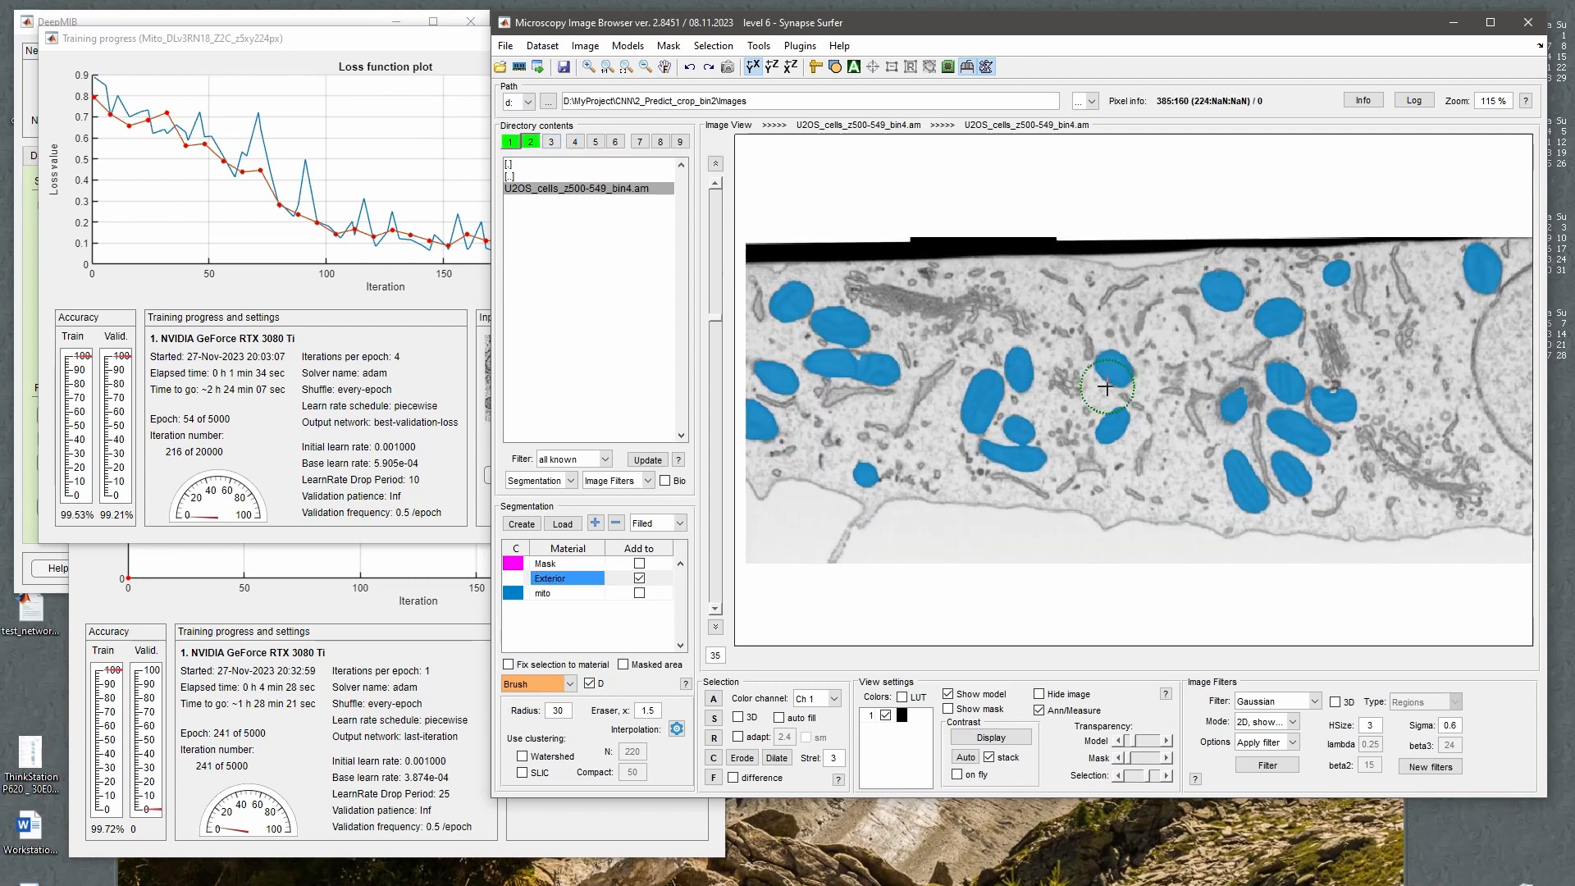
key(ctrl+e)
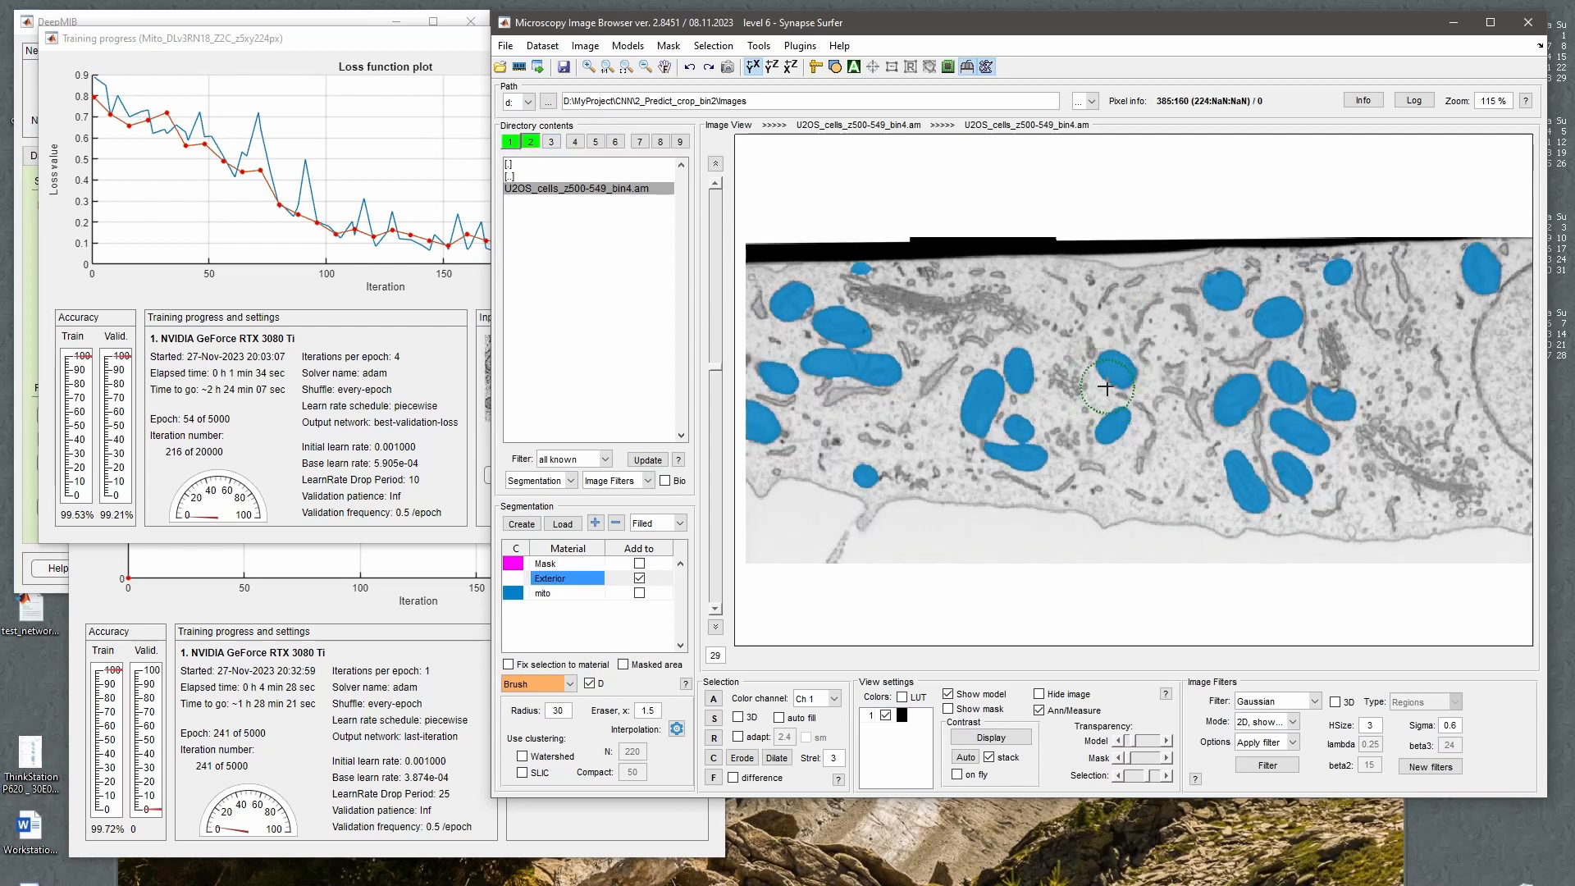
key(ctrl+e)
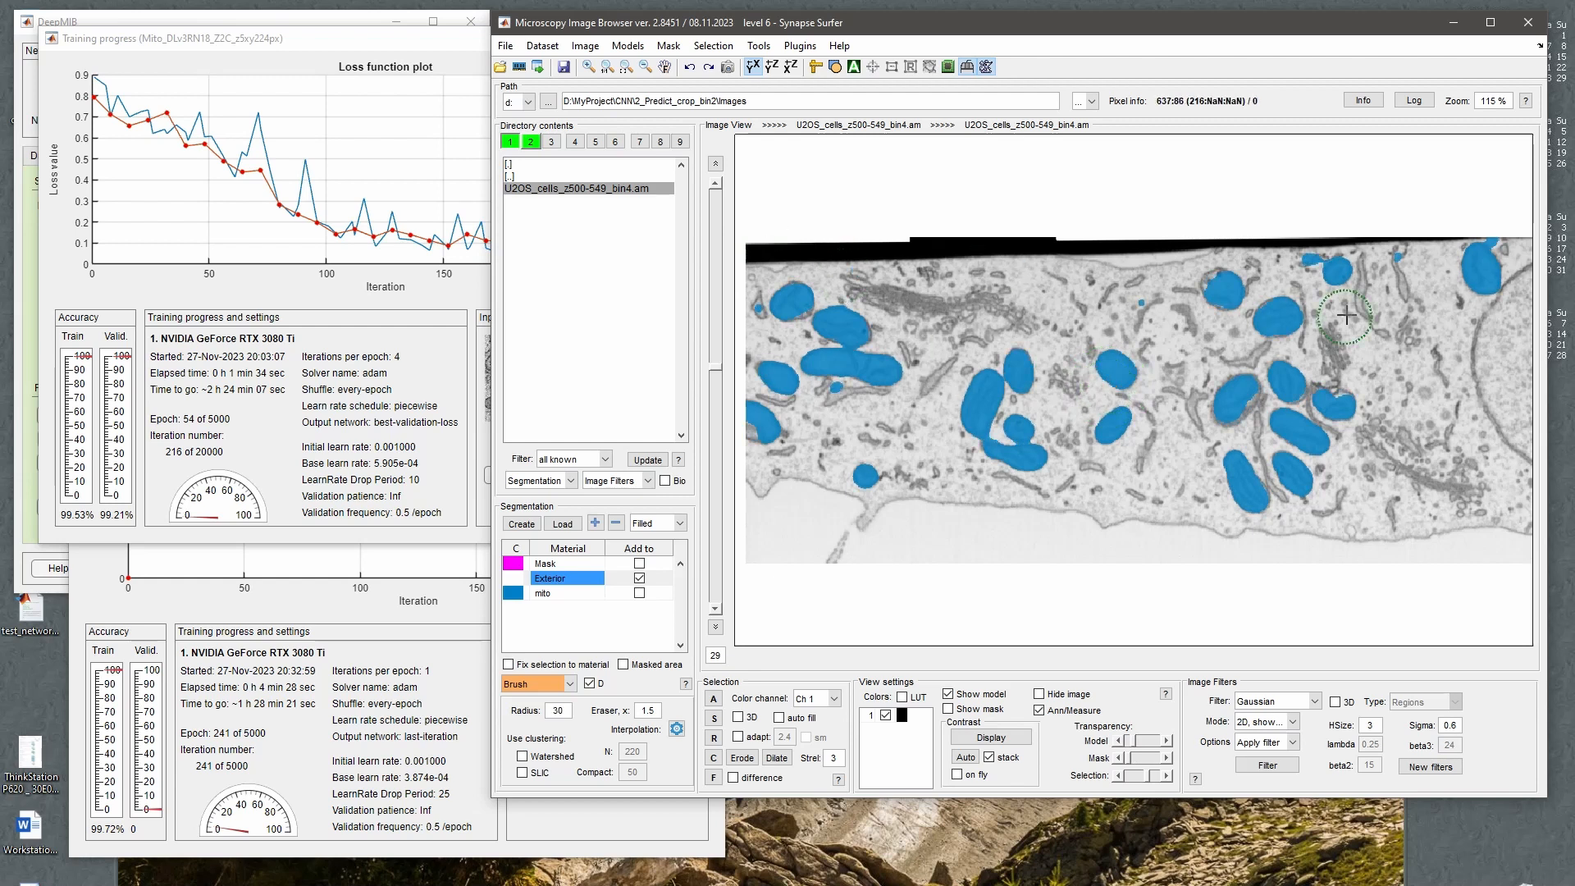
Mark five small isolated mito spots on slice 29 of the earlier prediction with the Brush at radius 30.
click(1397, 261)
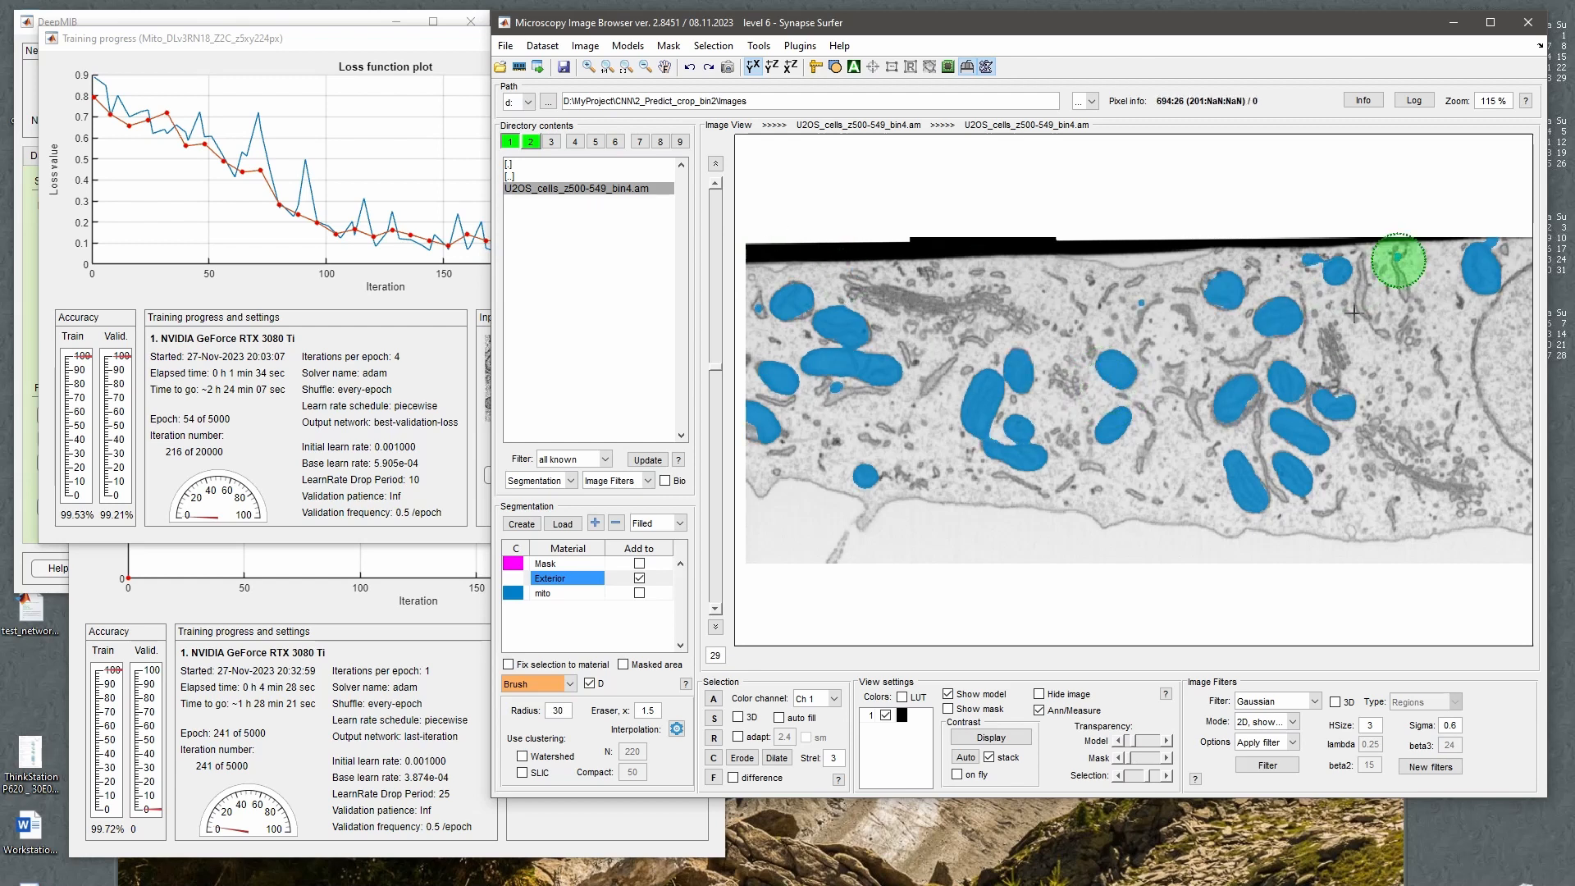
click(1301, 259)
click(1142, 301)
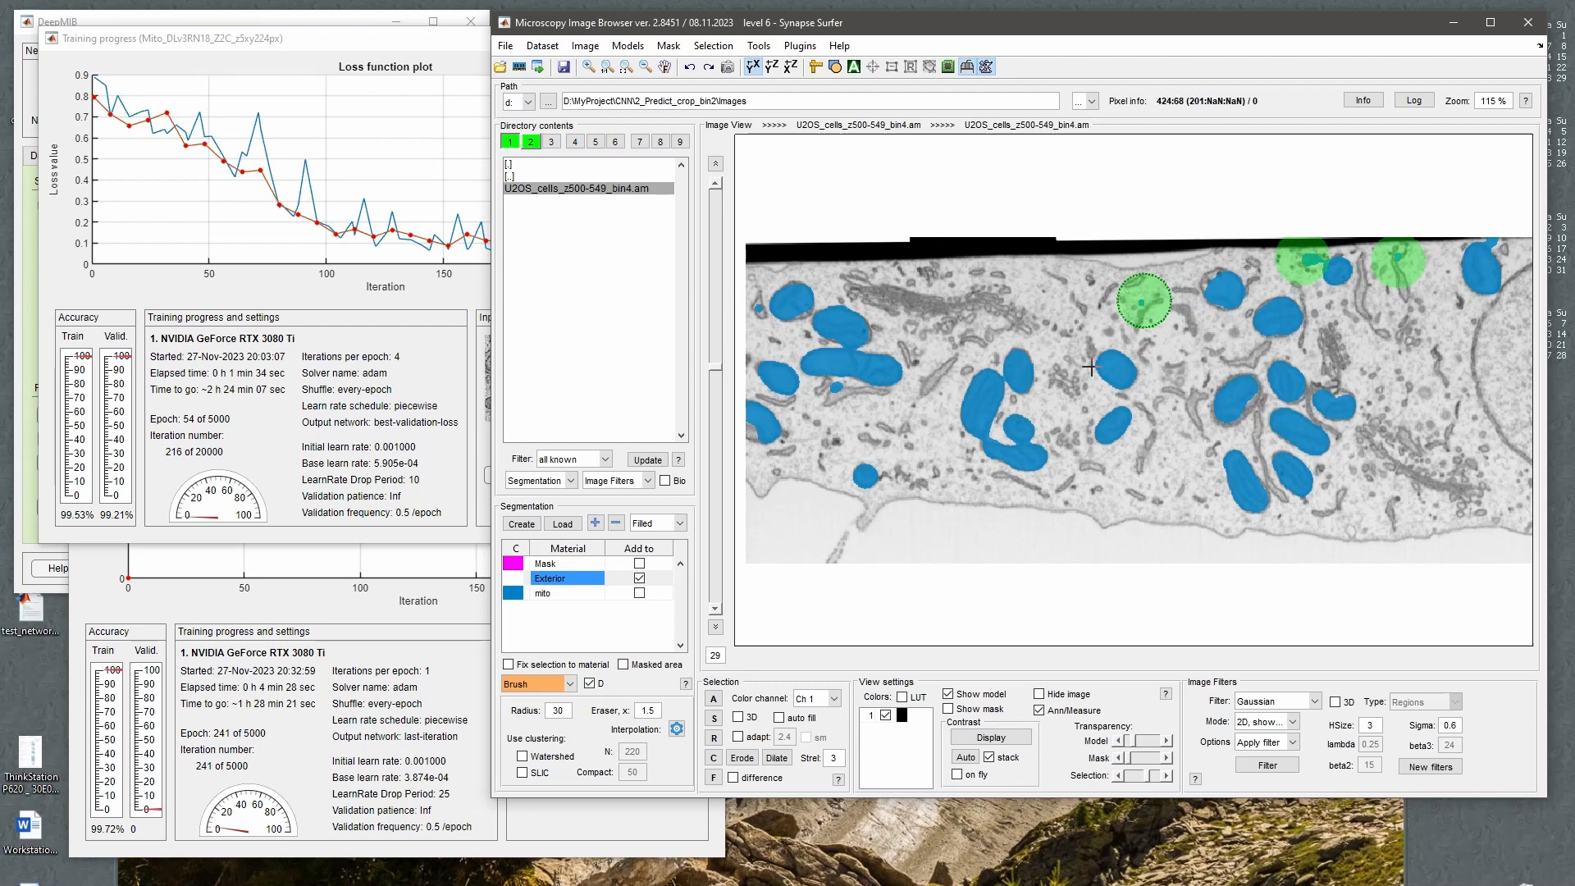
click(837, 405)
click(761, 305)
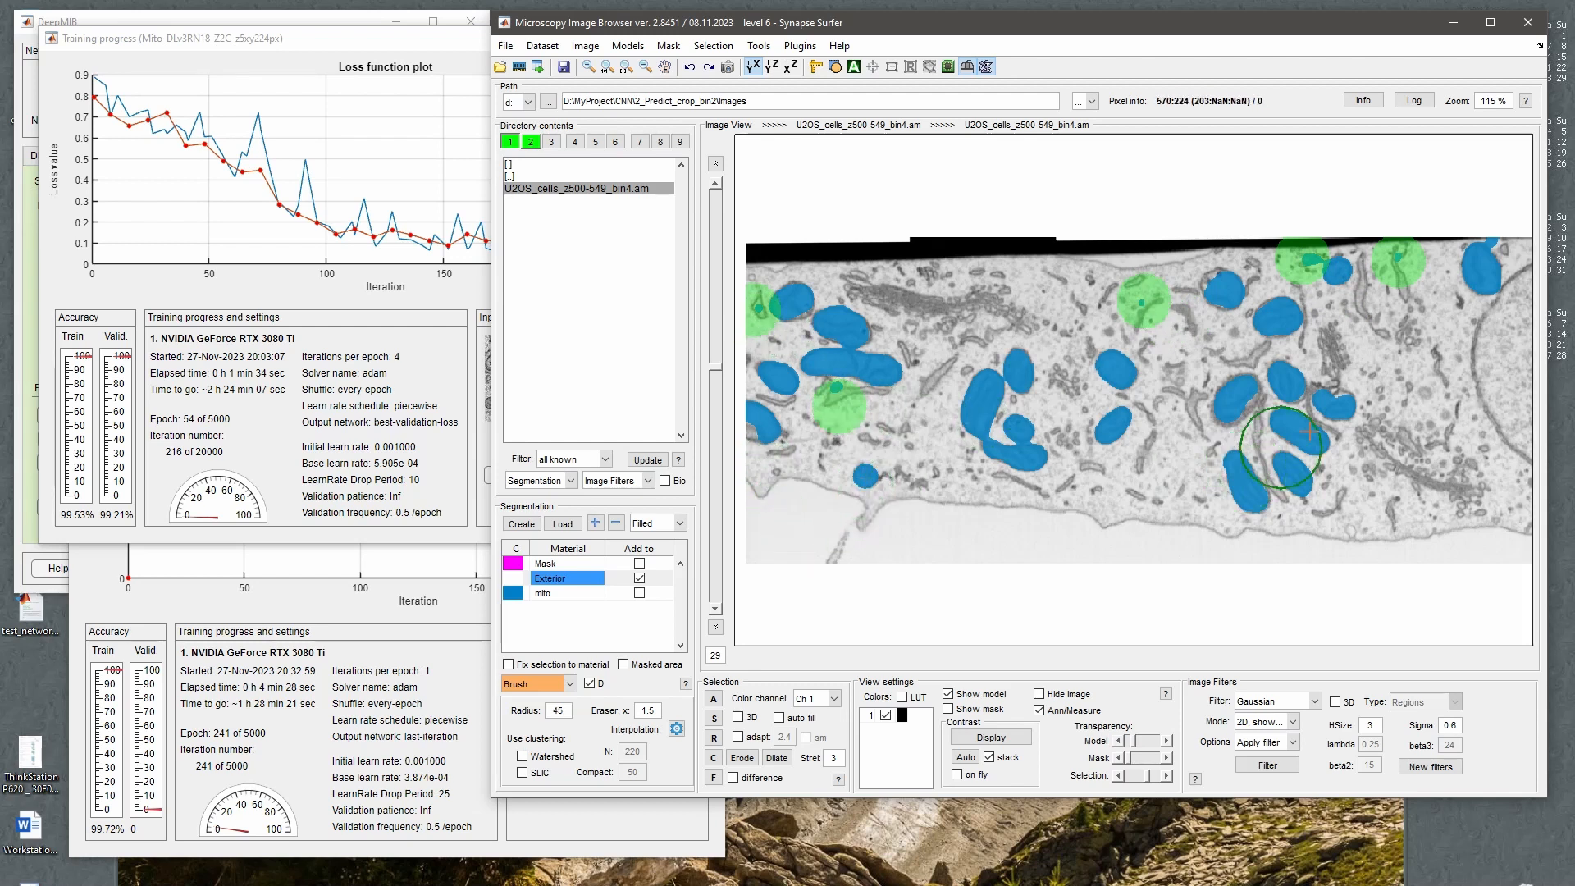
Alternate between the two predictions on slice 29, and examine the small mitochondrion near the cell's upper edge across the neighbouring slices.
key(a)
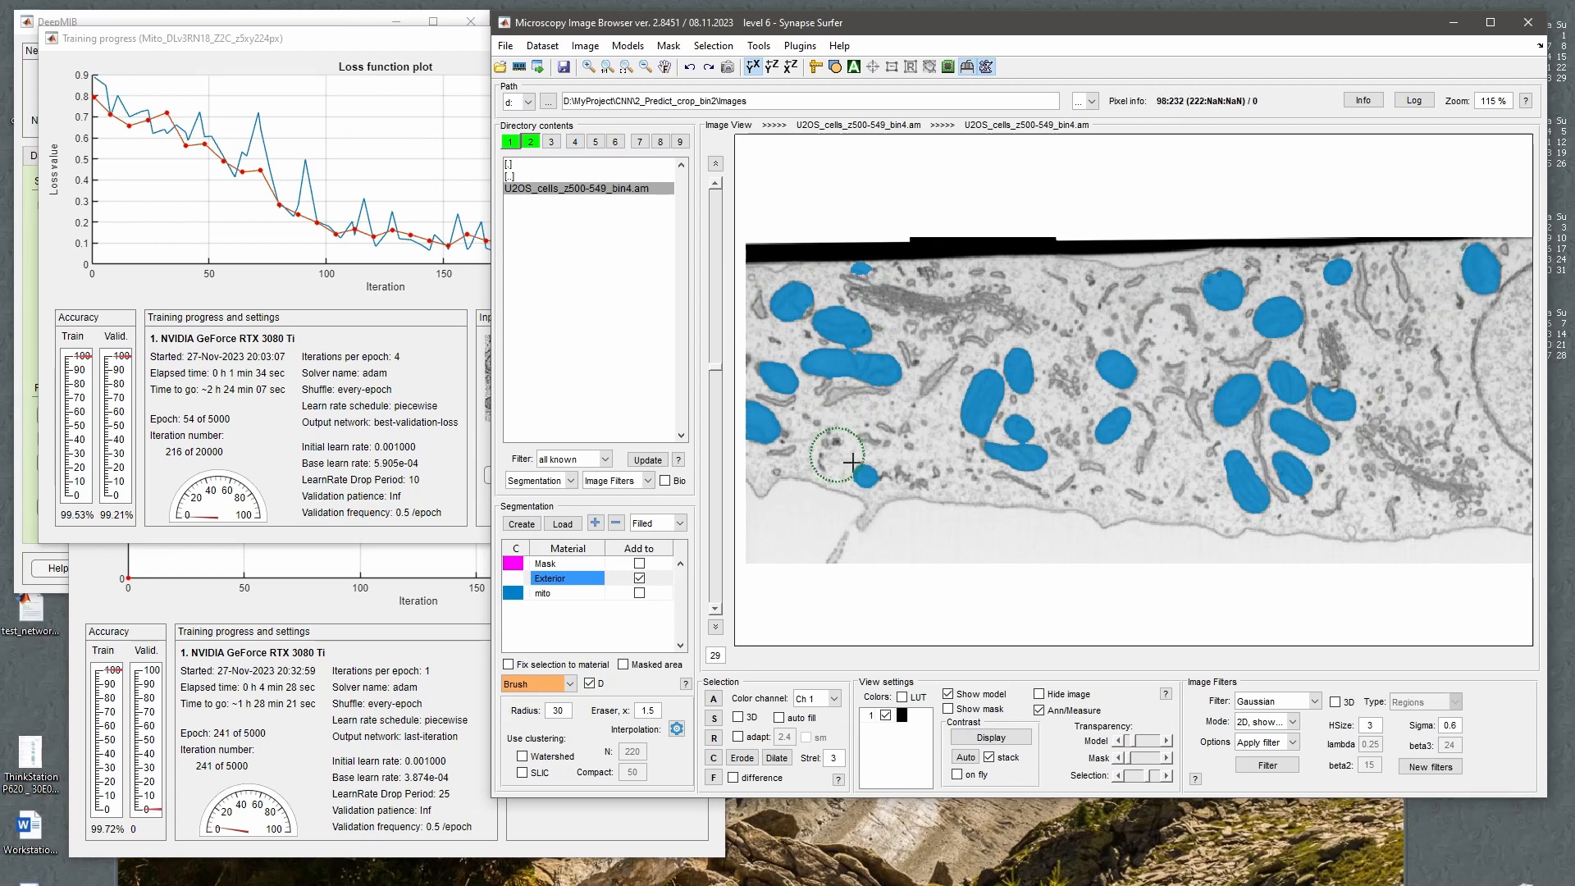
key(ctrl+z)
key(ctrl+e)
key(ctrl+e)
key(ctrl+e)
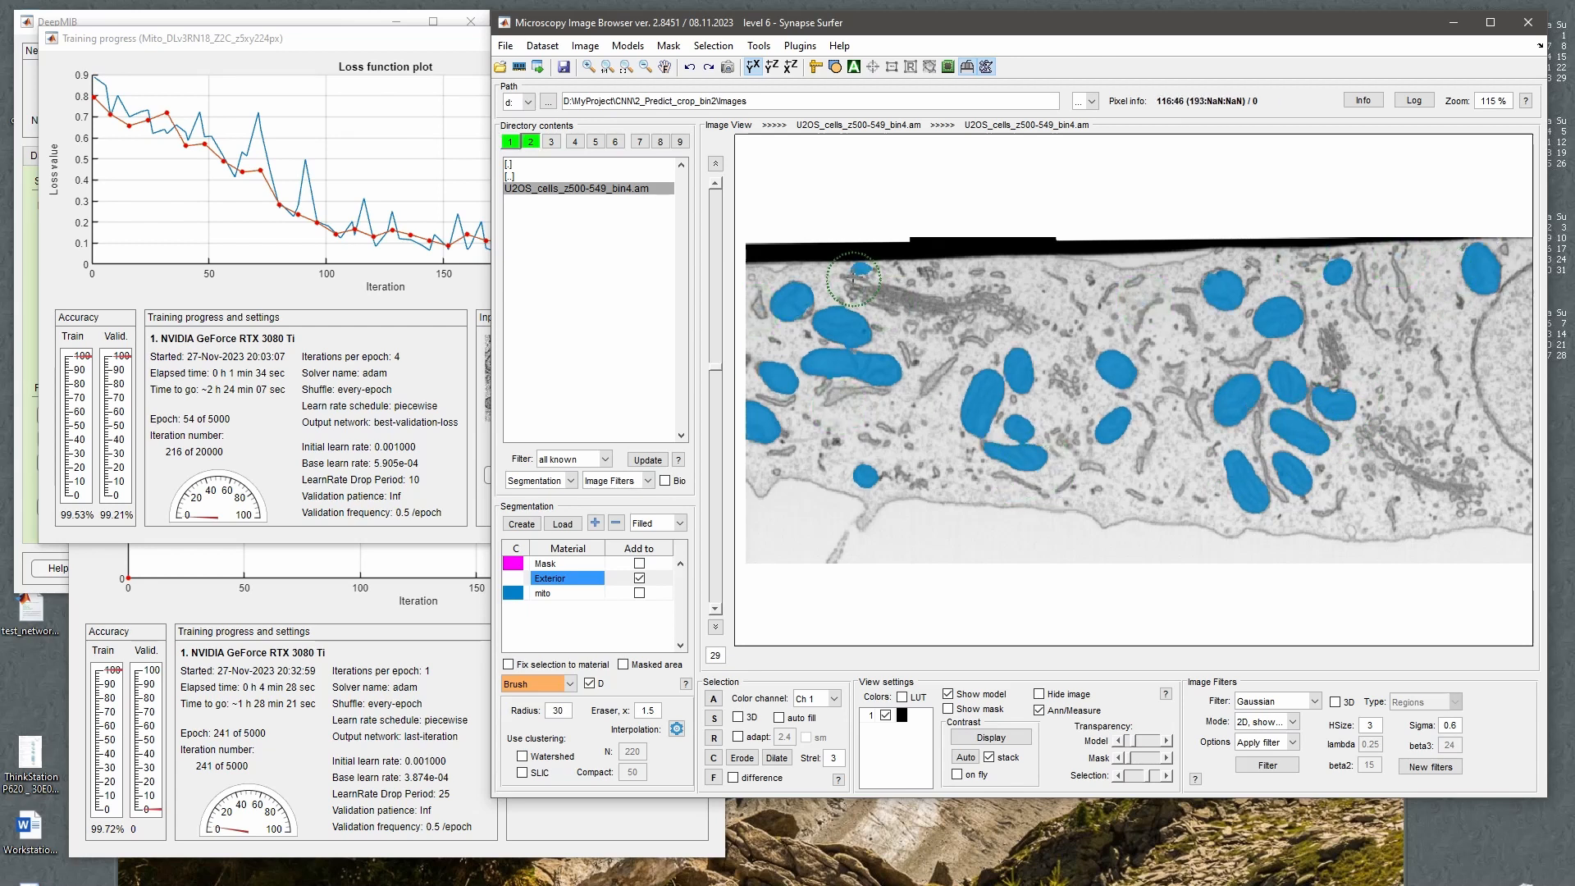
scroll(859, 281, up, 5)
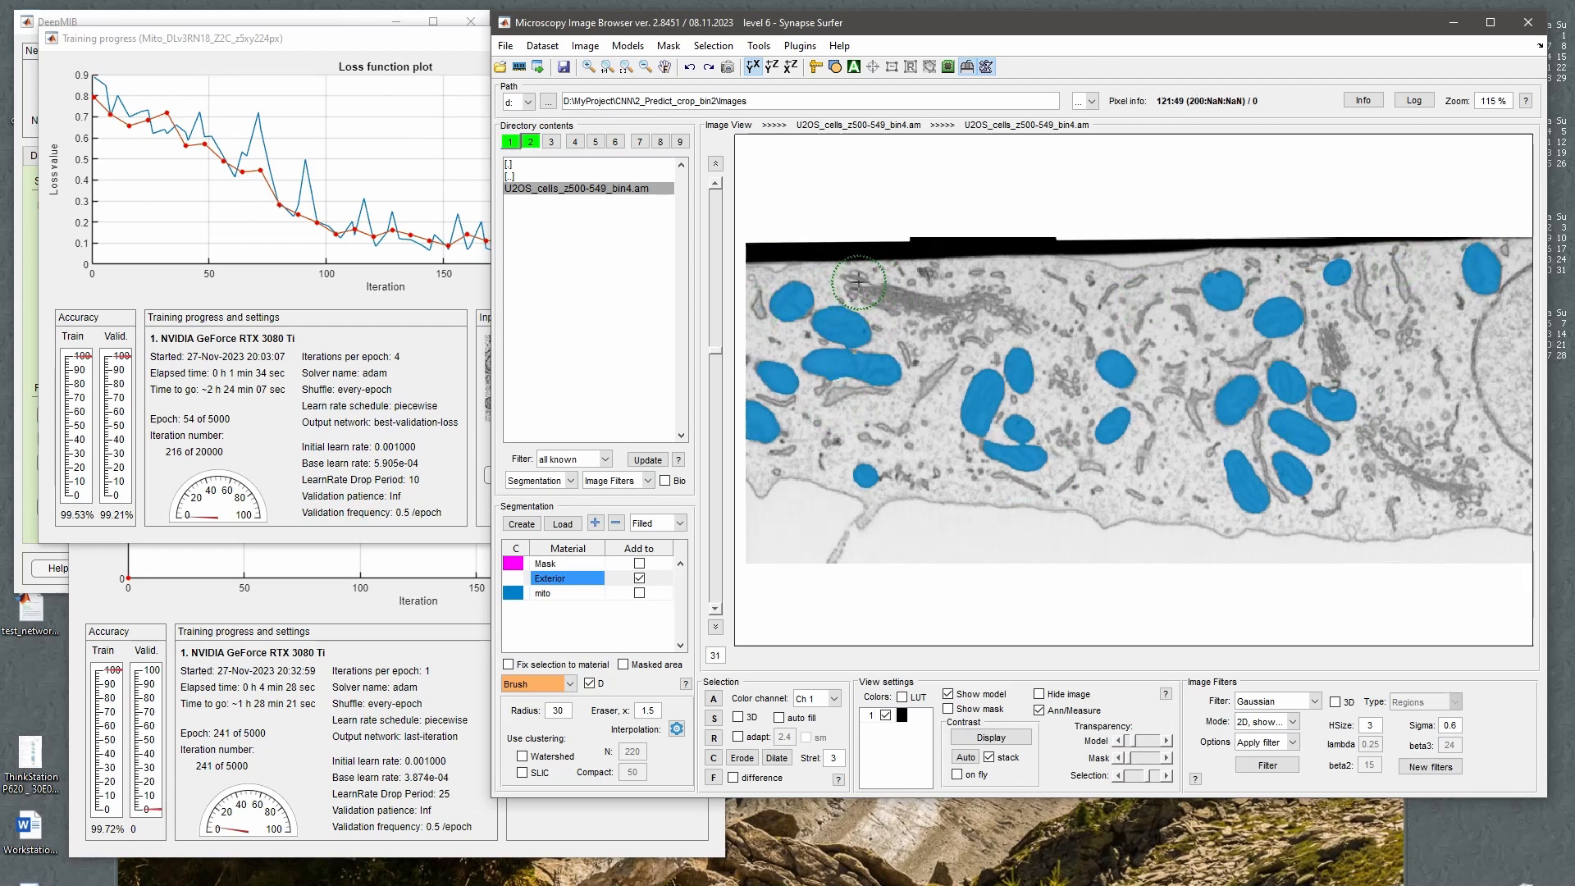
scroll(859, 282, down, 3)
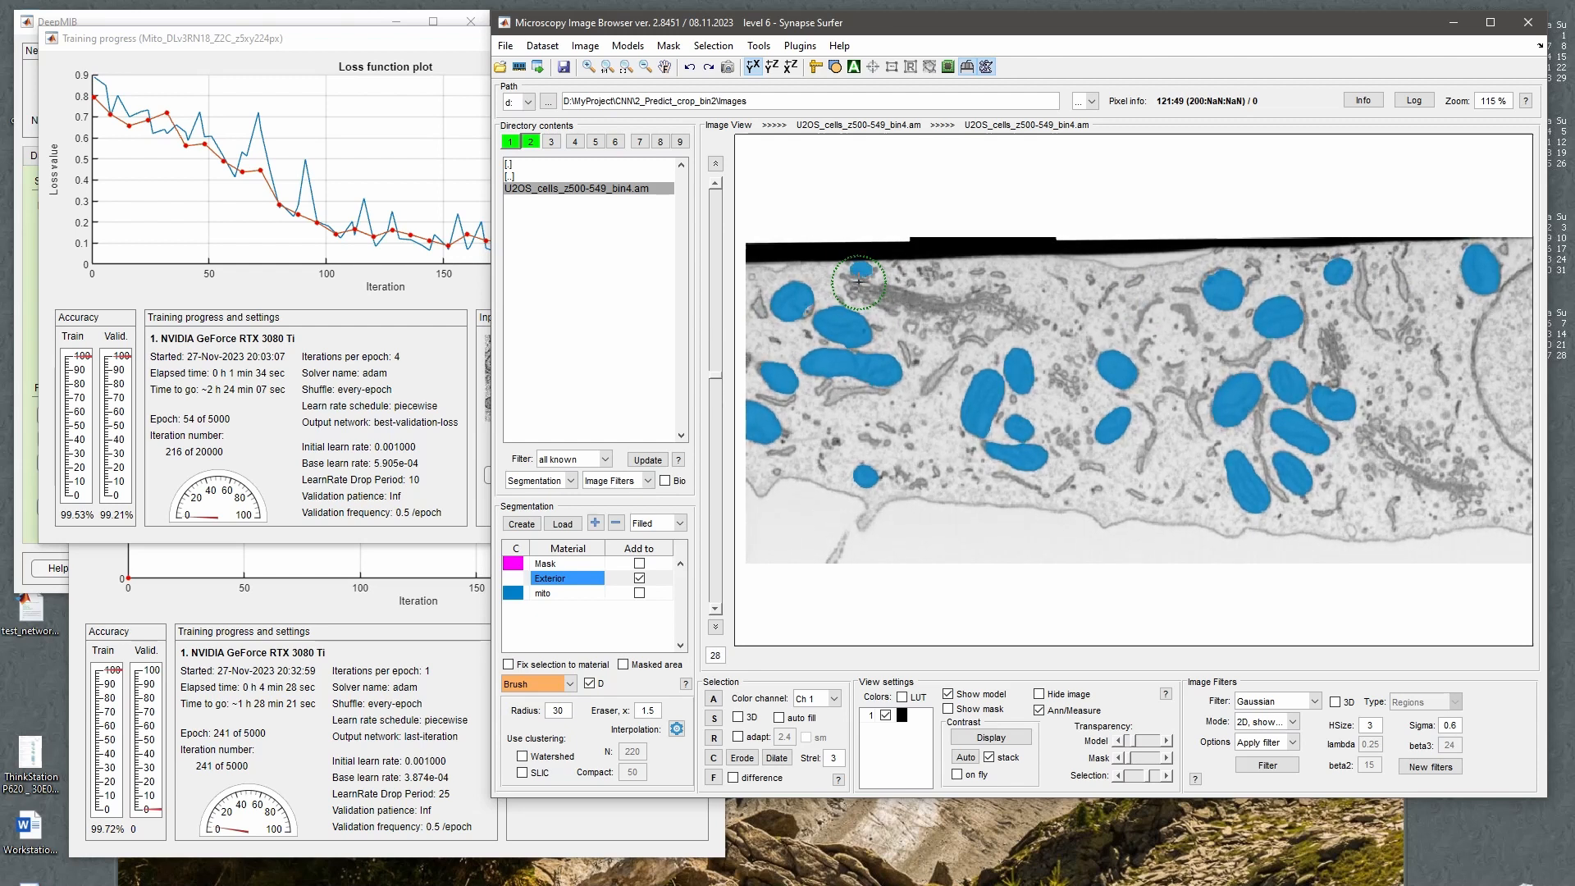
scroll(843, 275, up, 1)
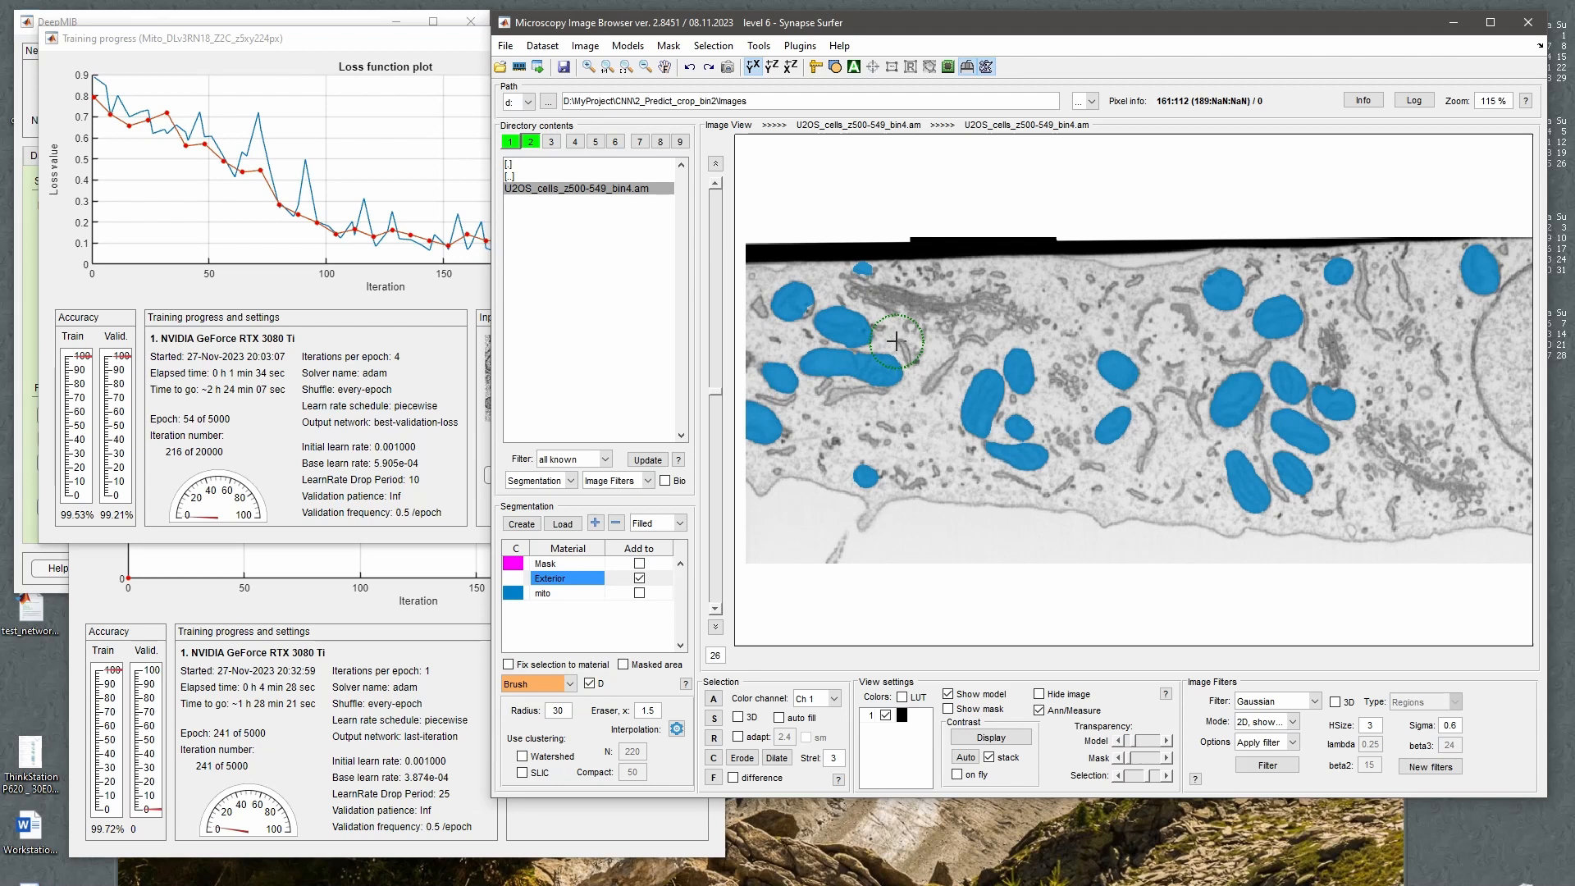
scroll(895, 341, up, 11)
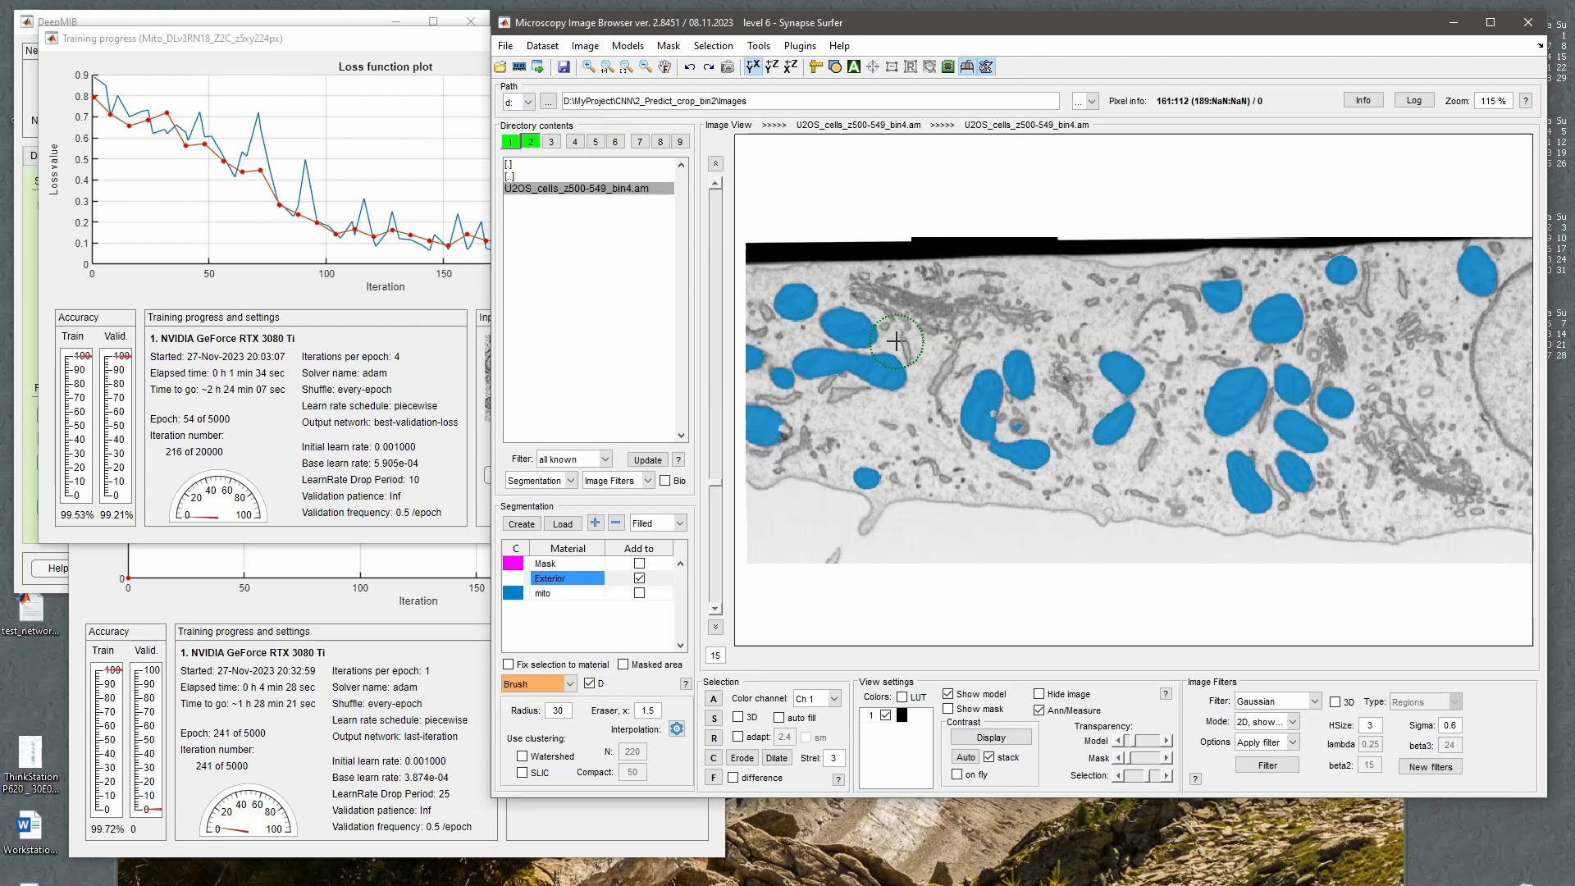
scroll(894, 340, down, 20)
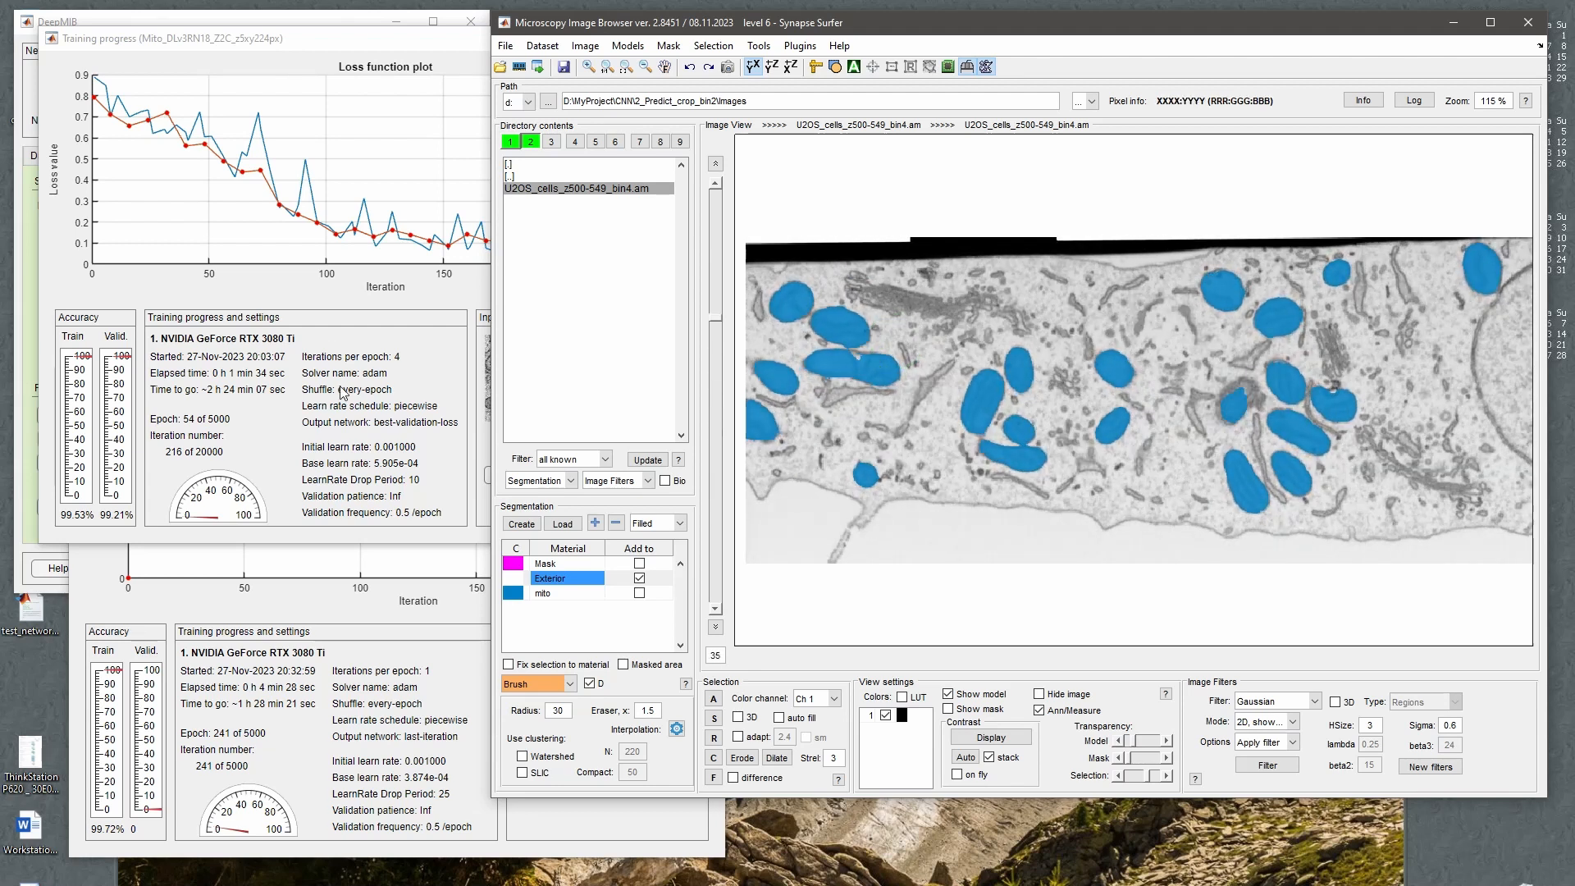
Switch to Total Commander and show the D:\MyProject\CNN folder in its second file pane.
click(250, 23)
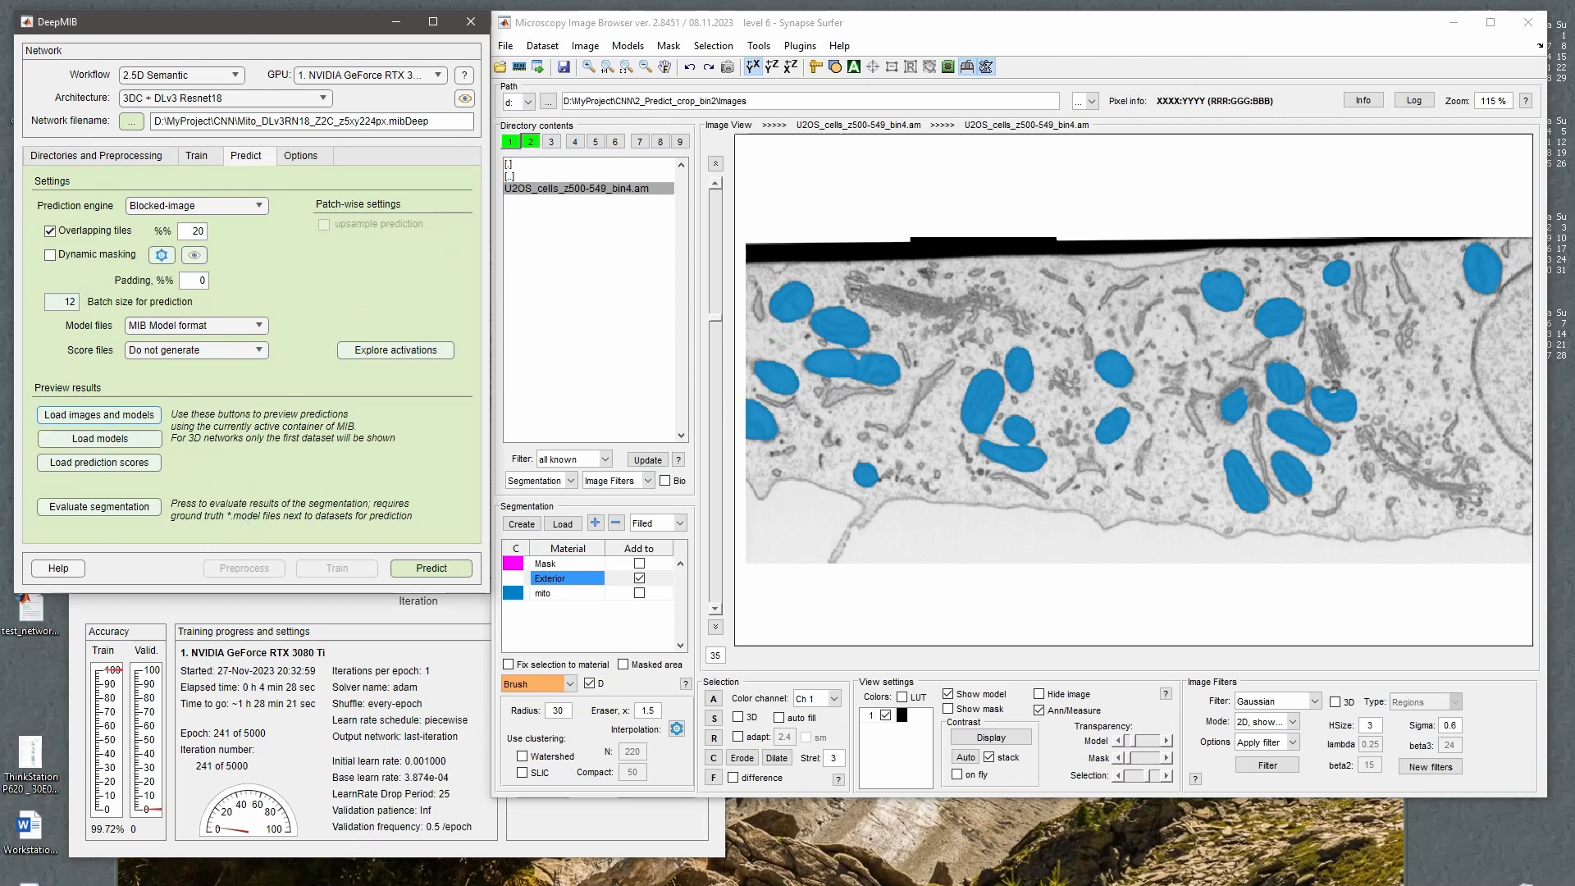
key(alt+Tab)
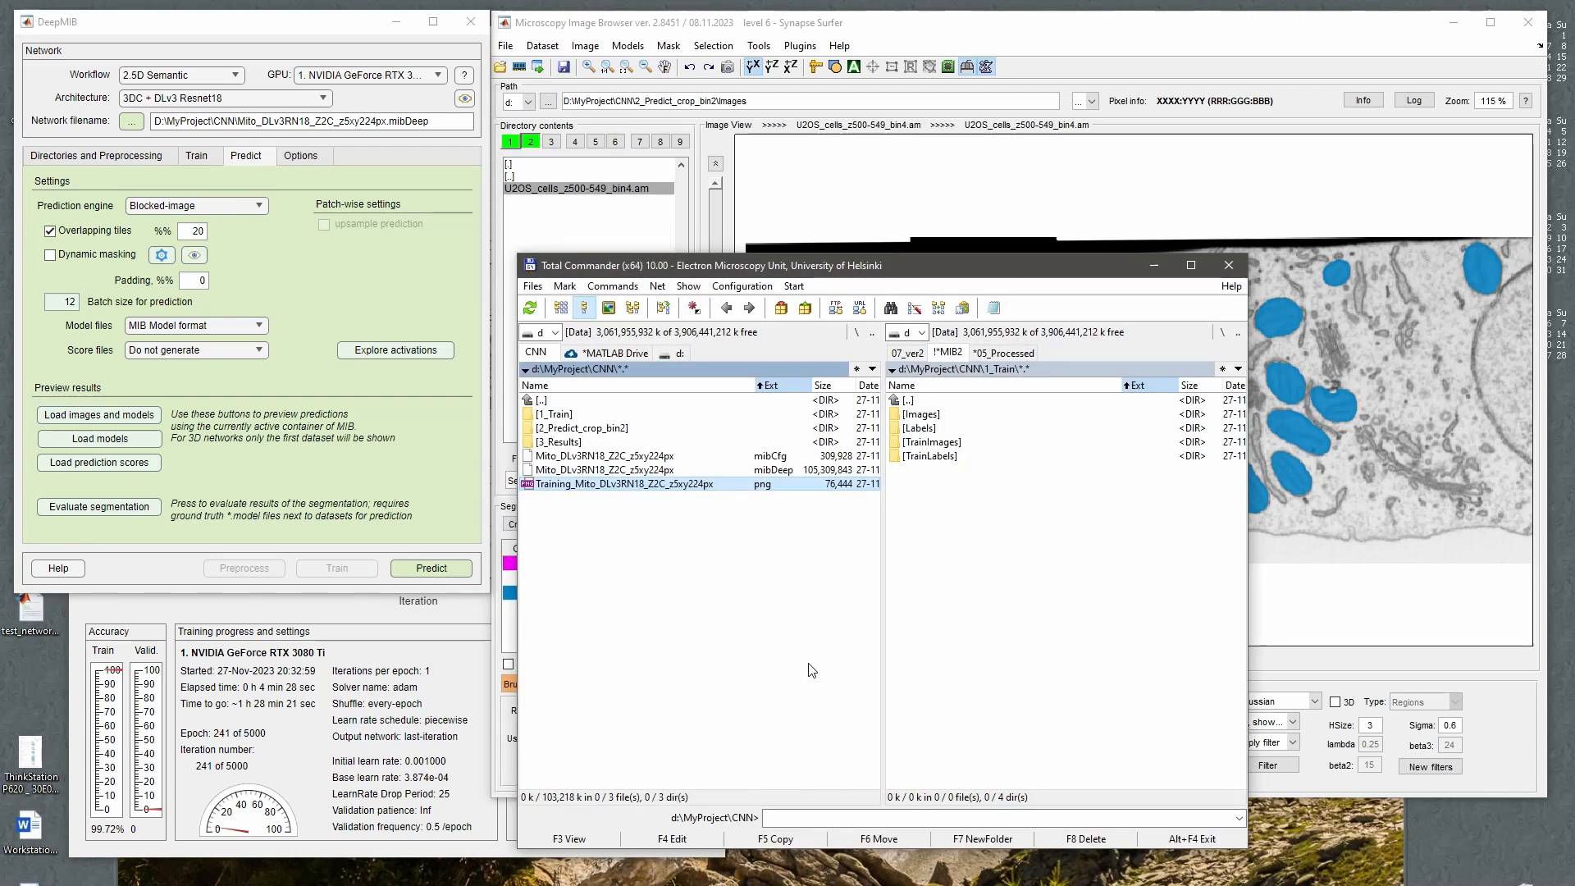
key(alt+F2)
key(Return)
key(Down)
key(Down)
key(Down)
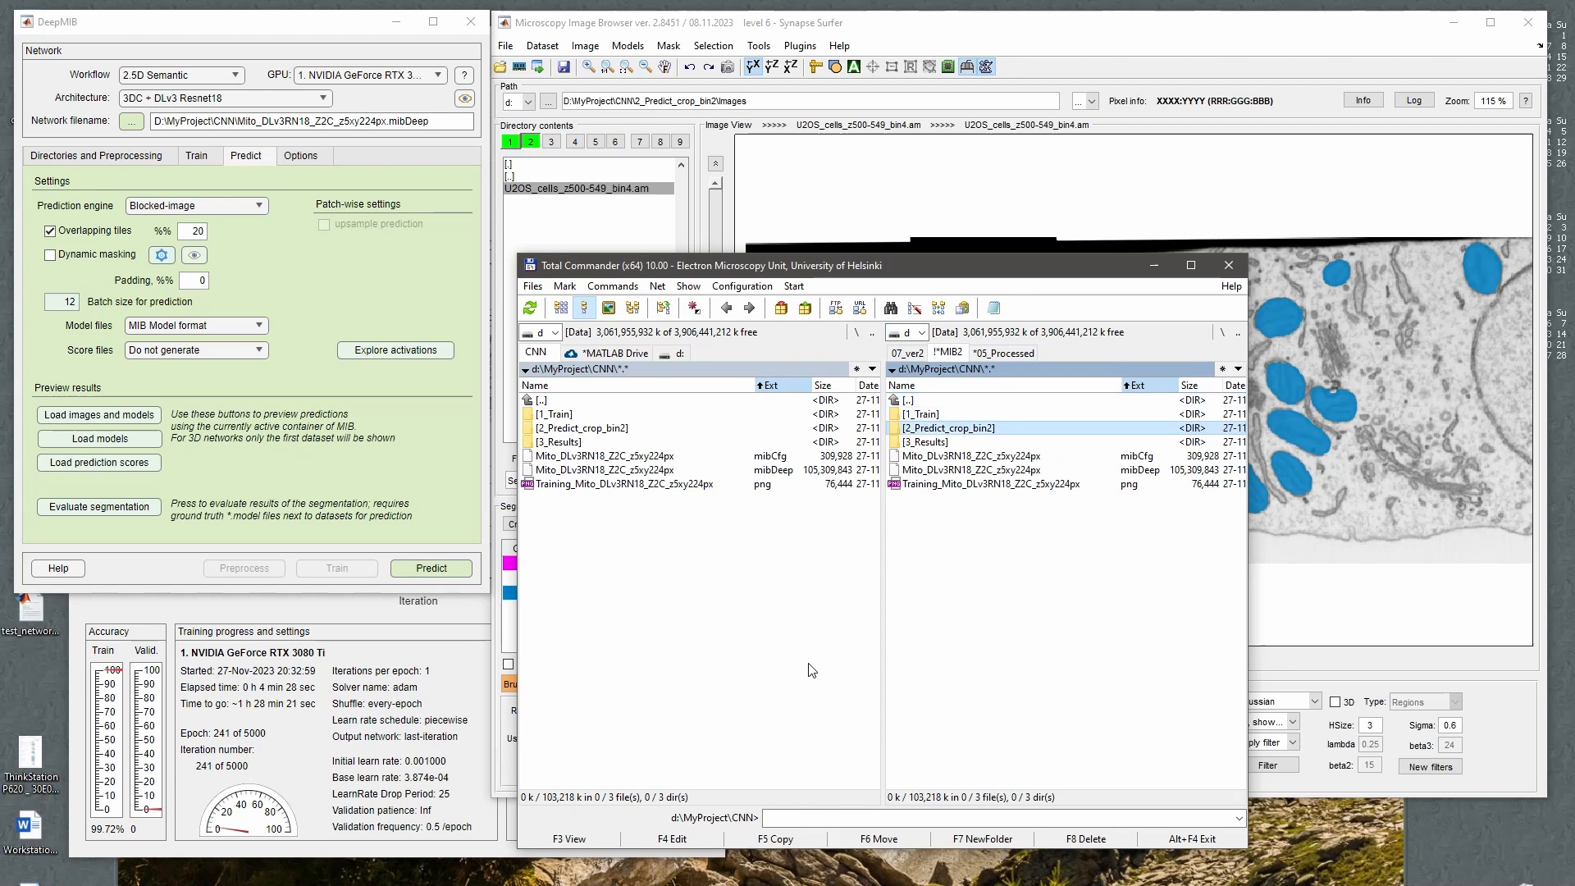
Create a folder named Labels inside 2_Predict_crop_bin2.
key(Return)
key(Down)
key(Down)
key(Up)
key(BackSpace)
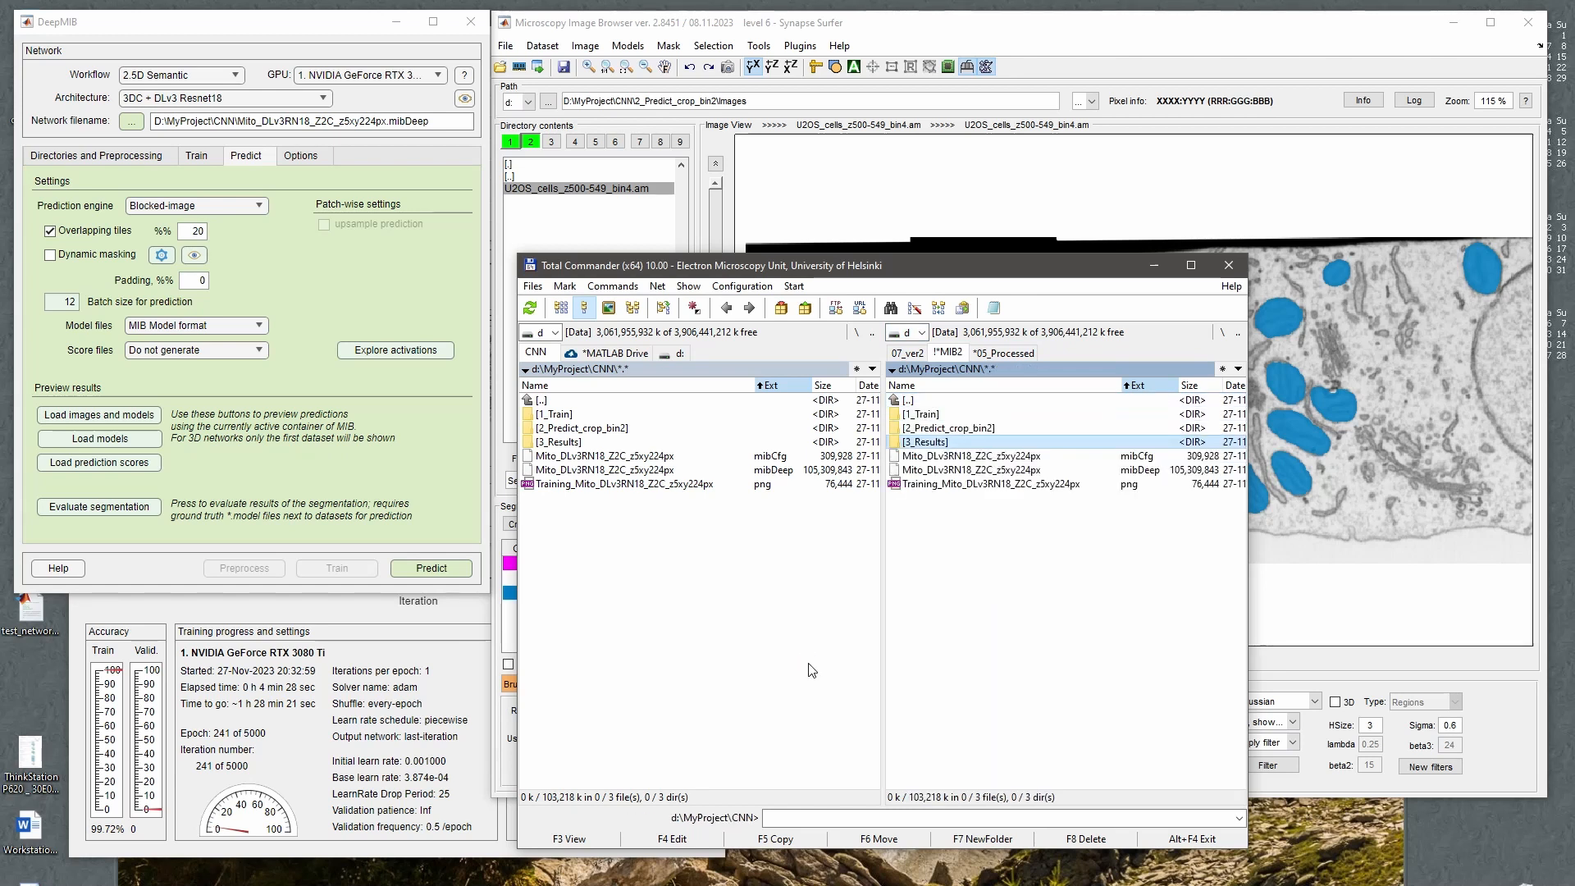
key(Up)
key(Return)
key(F7)
text(Labels)
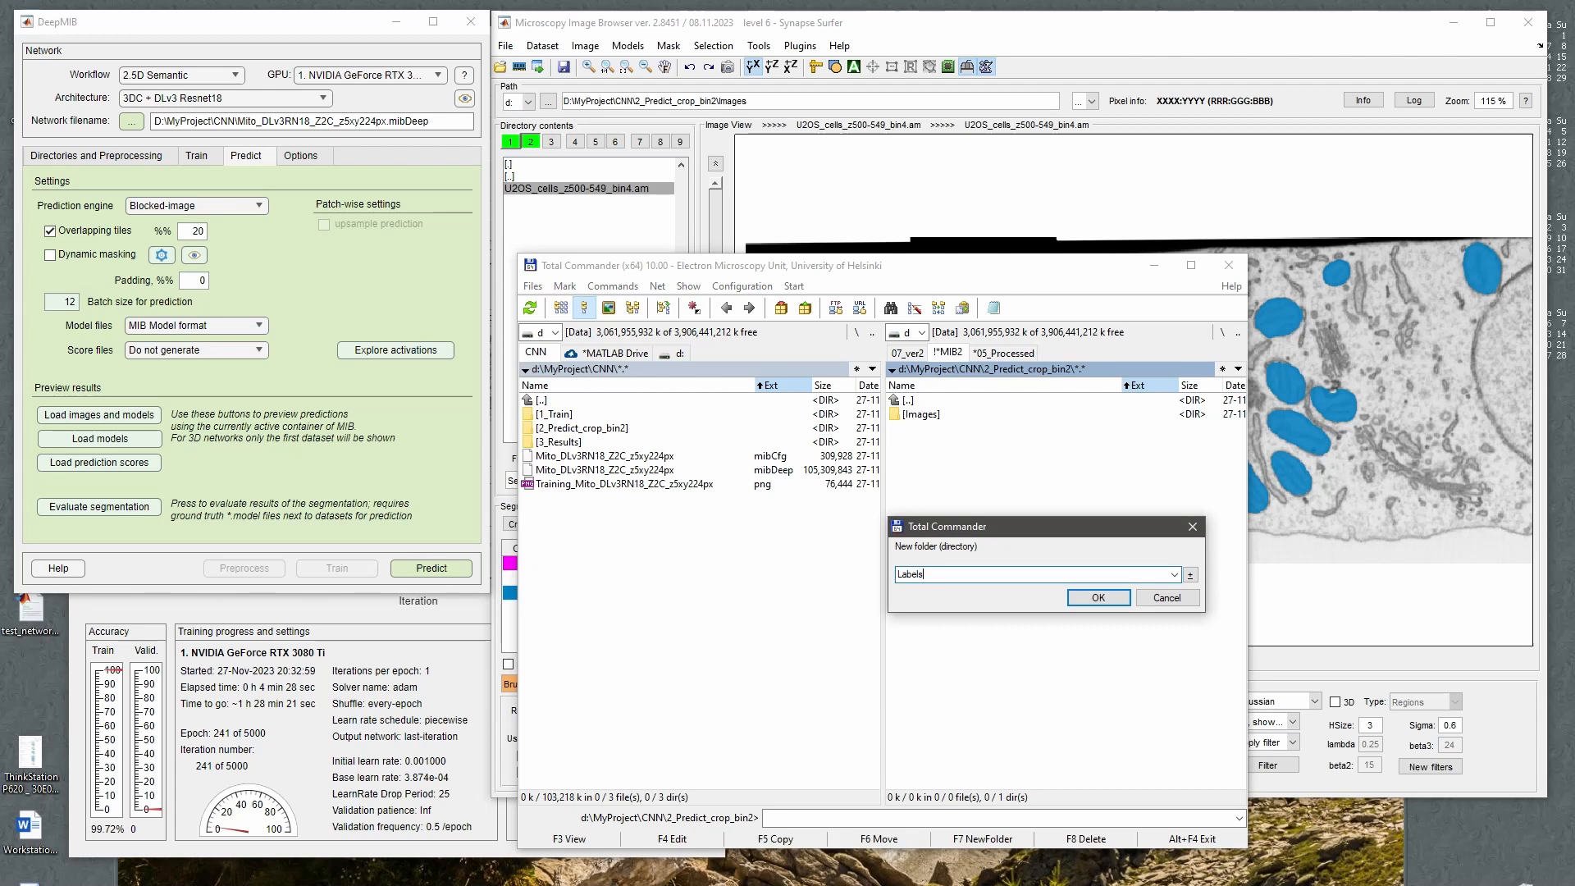
key(Return)
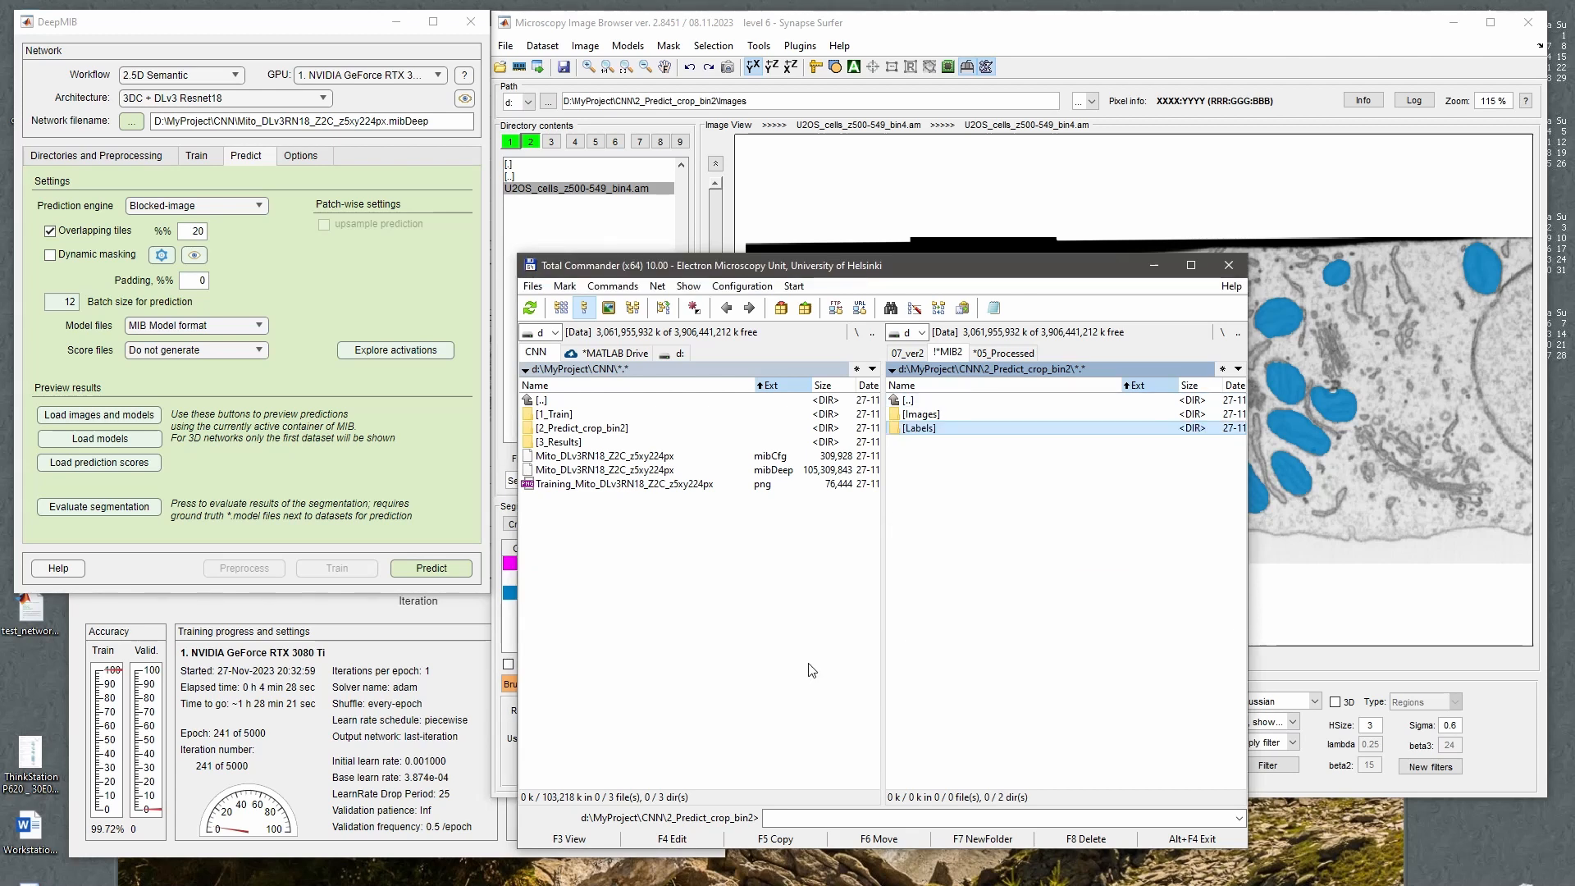
Open the Labels folder of 2_Predict_crop_bin2 as the copy destination.
key(BackSpace)
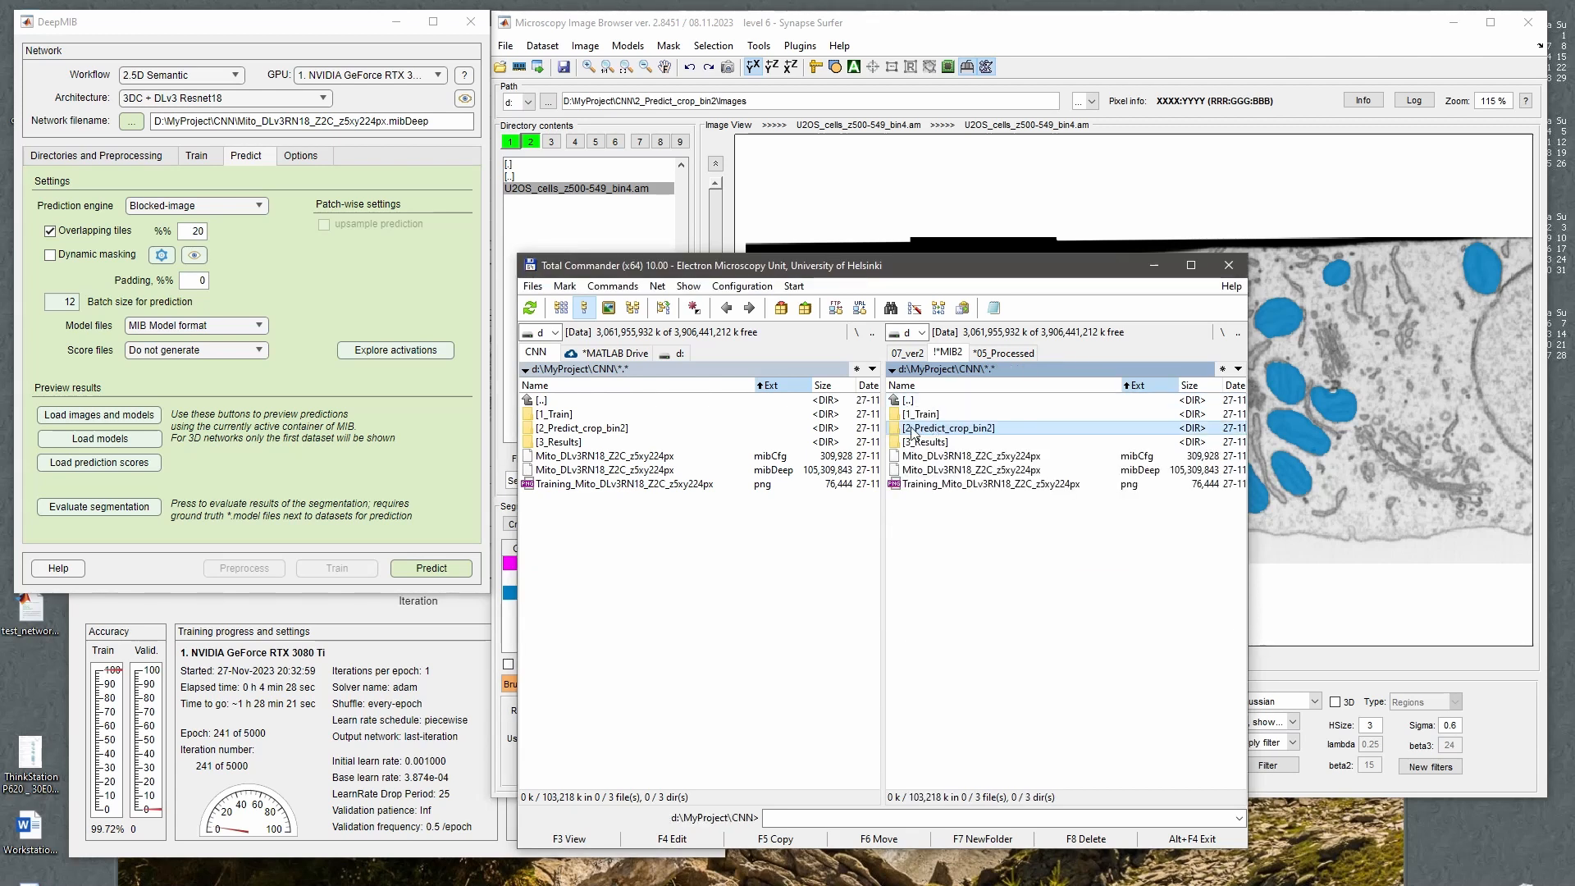
key(Return)
key(Down)
key(Down)
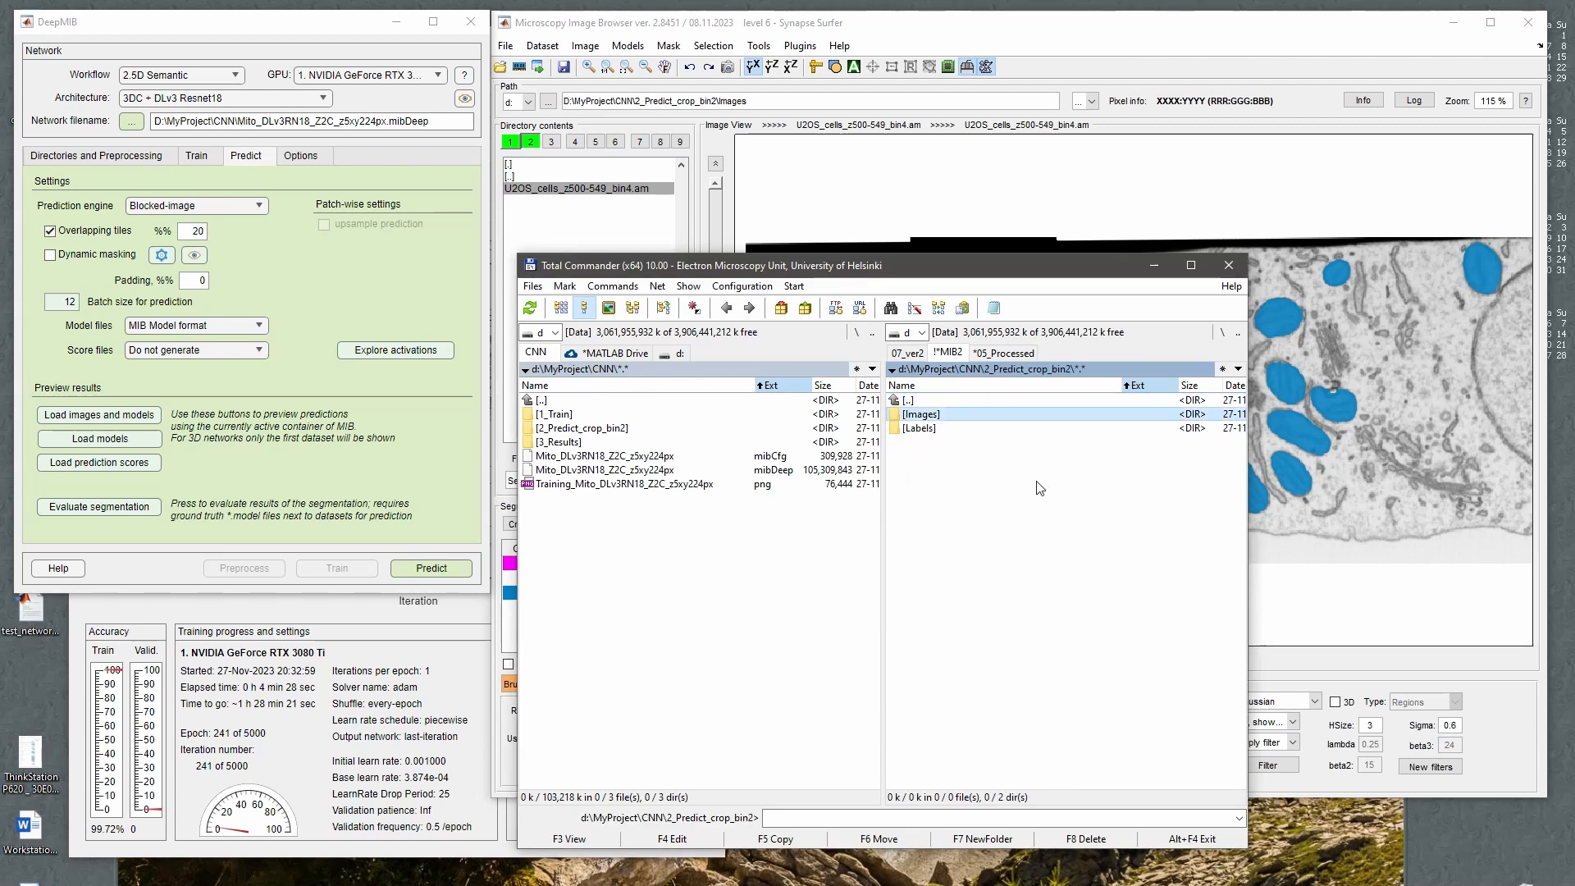
key(Return)
Copy Labels_U2OS_cells_z500-549_bin4.model from 3_Results\PredictionImages\ResultsModels into the Labels folder of 2_Predict_crop_bin2.
key(Tab)
key(Up)
key(Up)
key(Up)
key(Return)
key(Down)
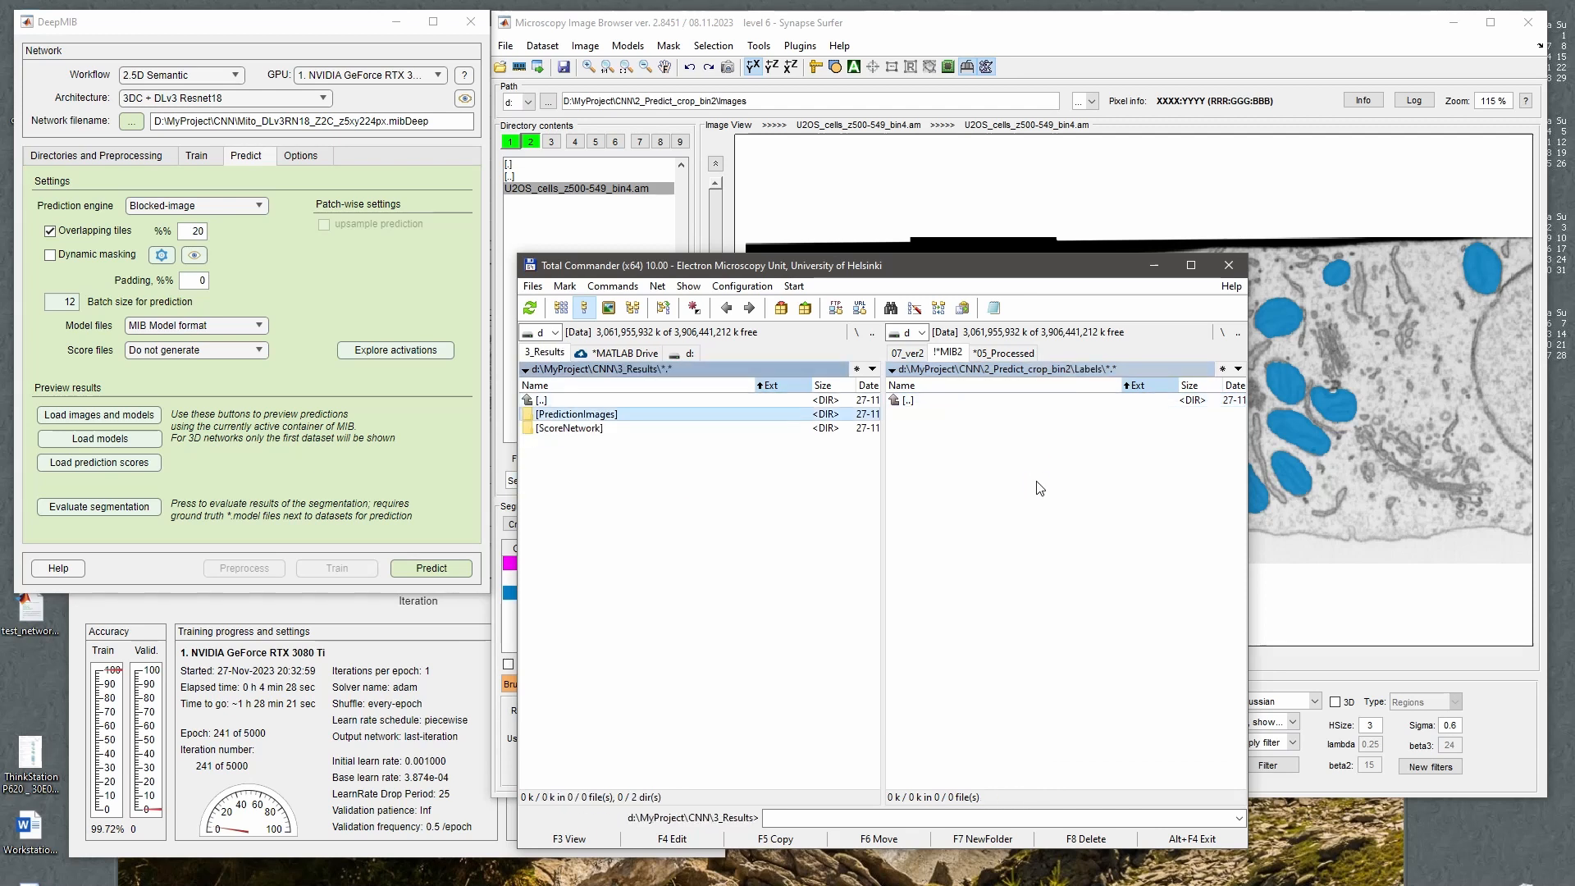
key(Return)
key(Down)
key(Return)
key(F5)
key(Return)
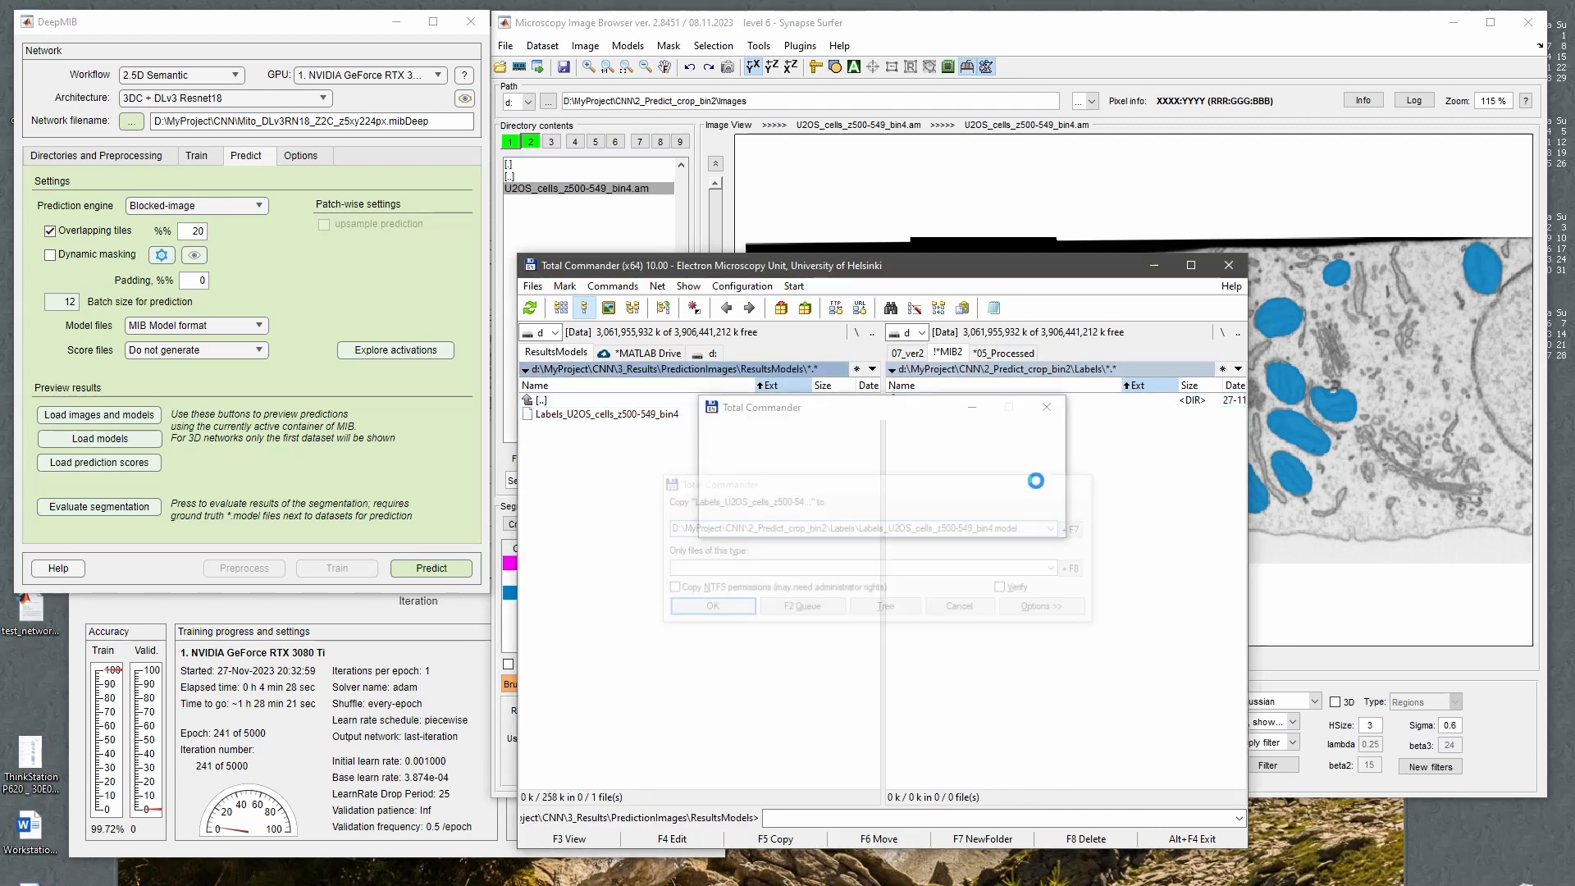
Evaluate the segmentation in DeepMIB with the Accuracy, Global Accuracy, IOU and Weighted IOU metrics, and close the results.
click(327, 297)
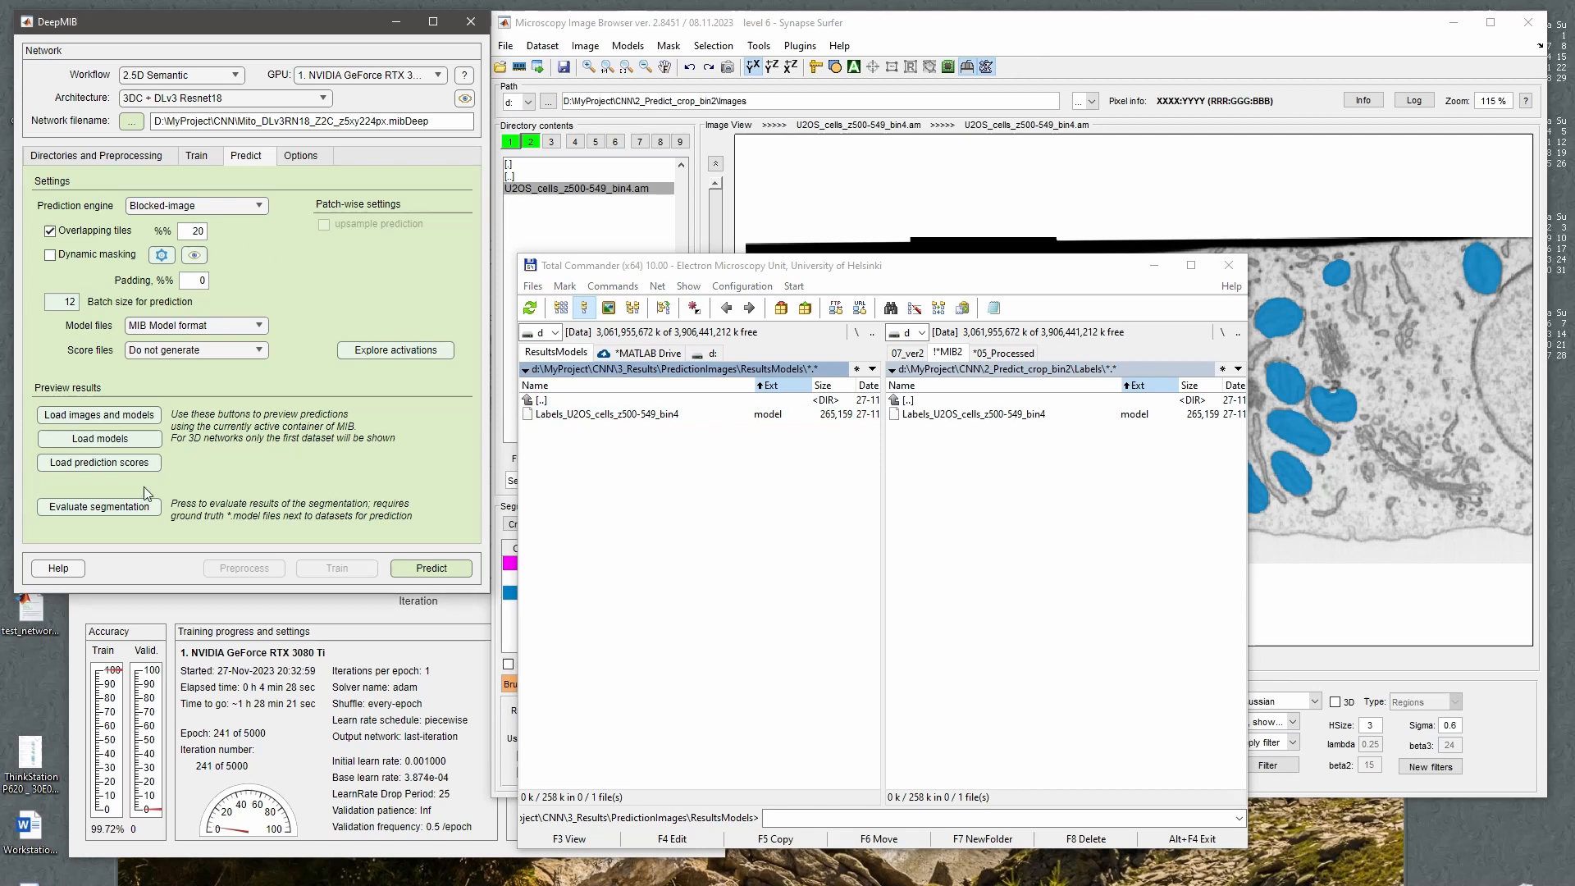
click(98, 506)
drag(223, 196, 457, 180)
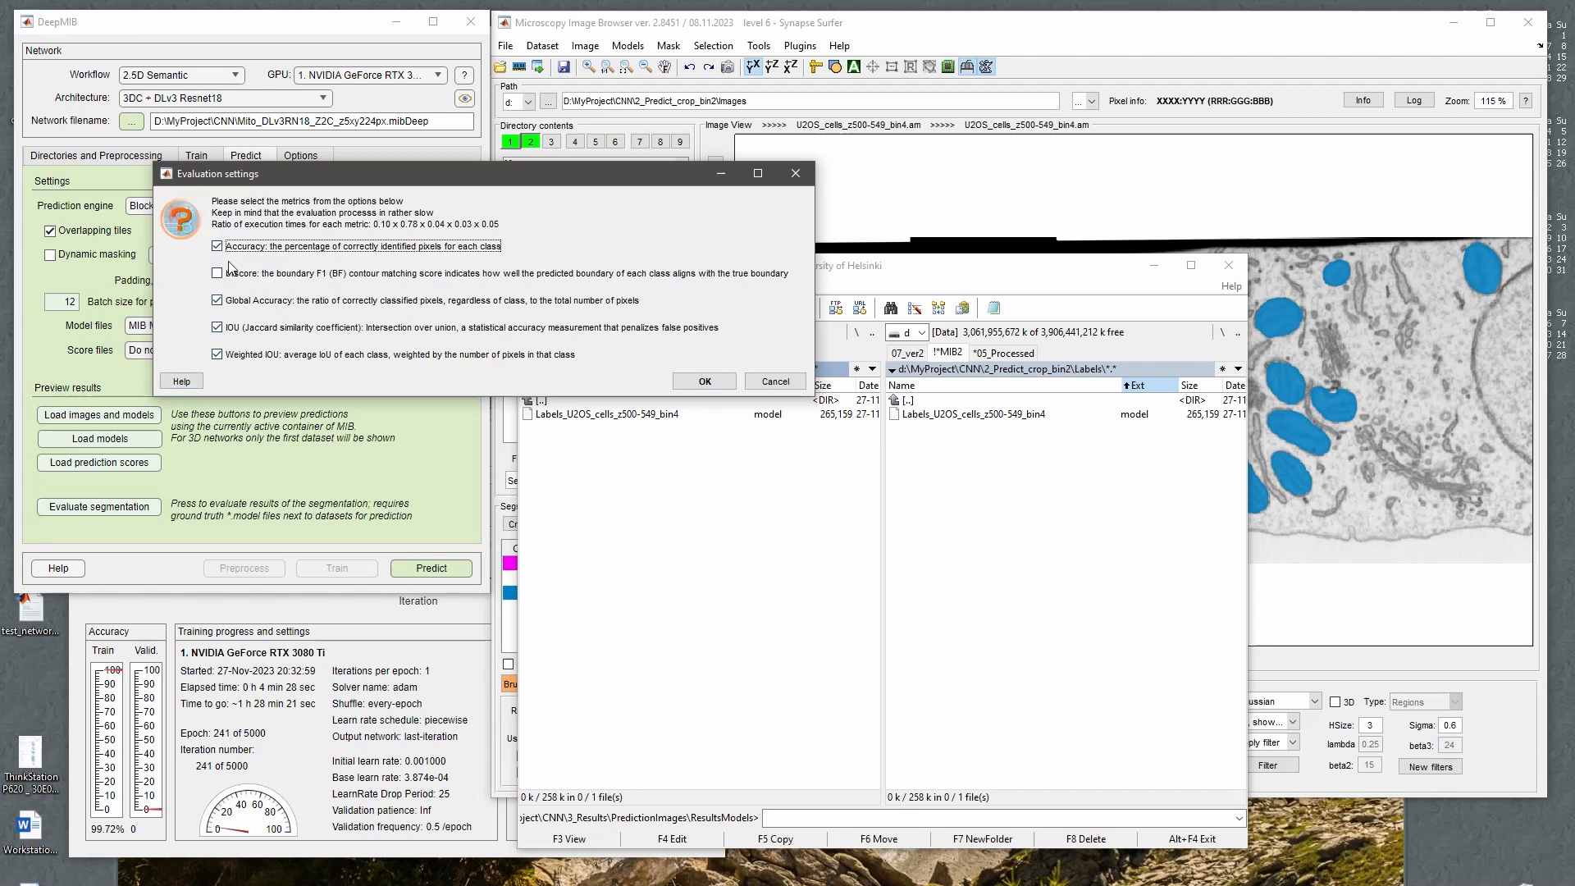
click(704, 381)
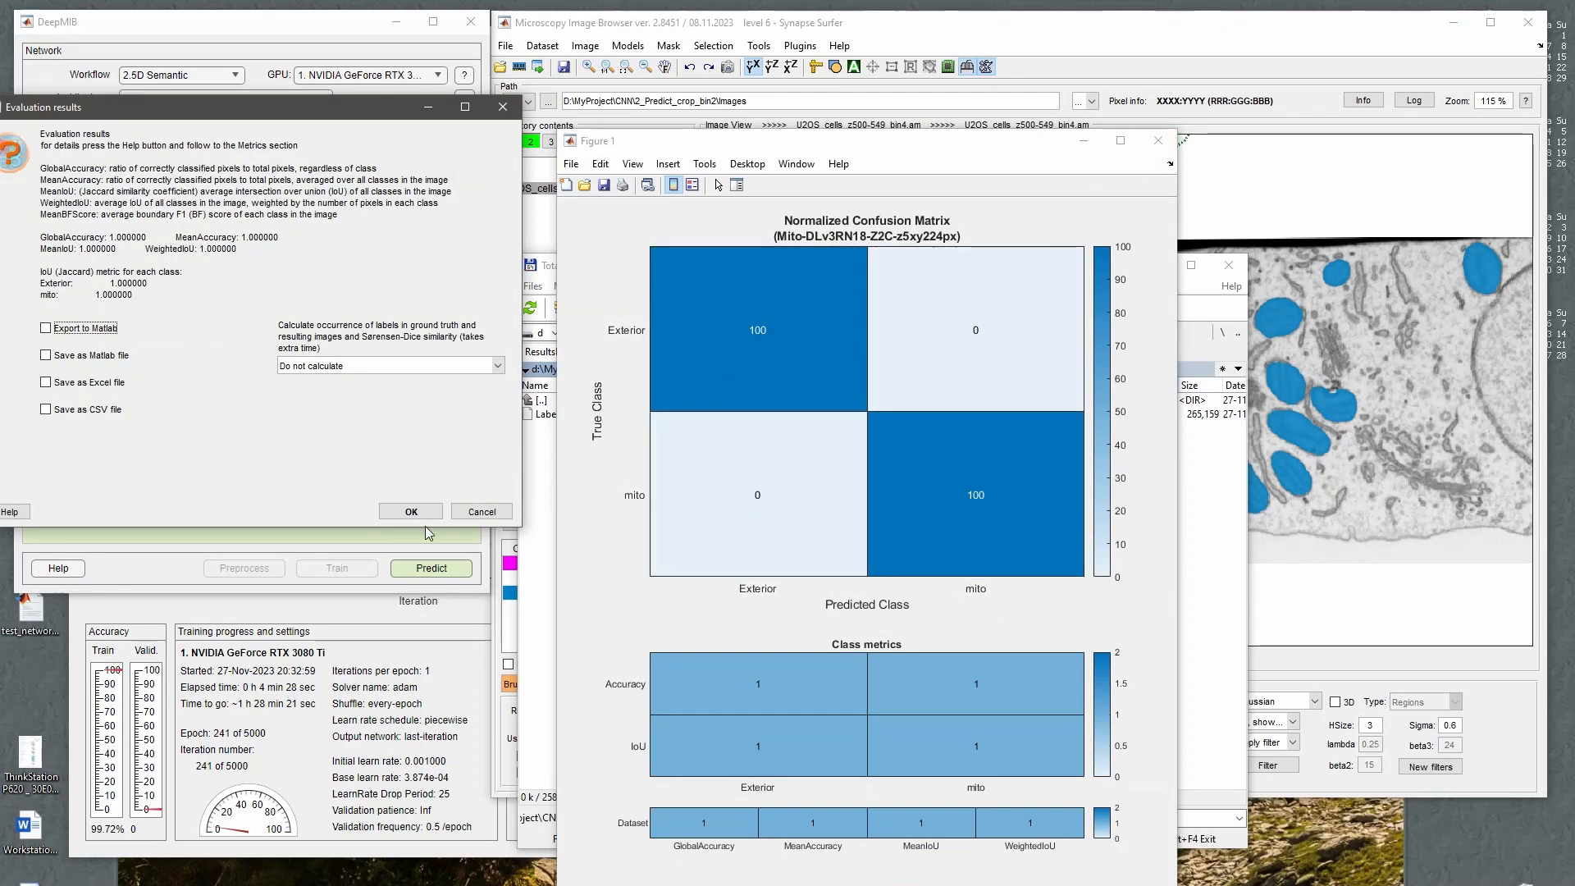
click(481, 511)
click(1157, 140)
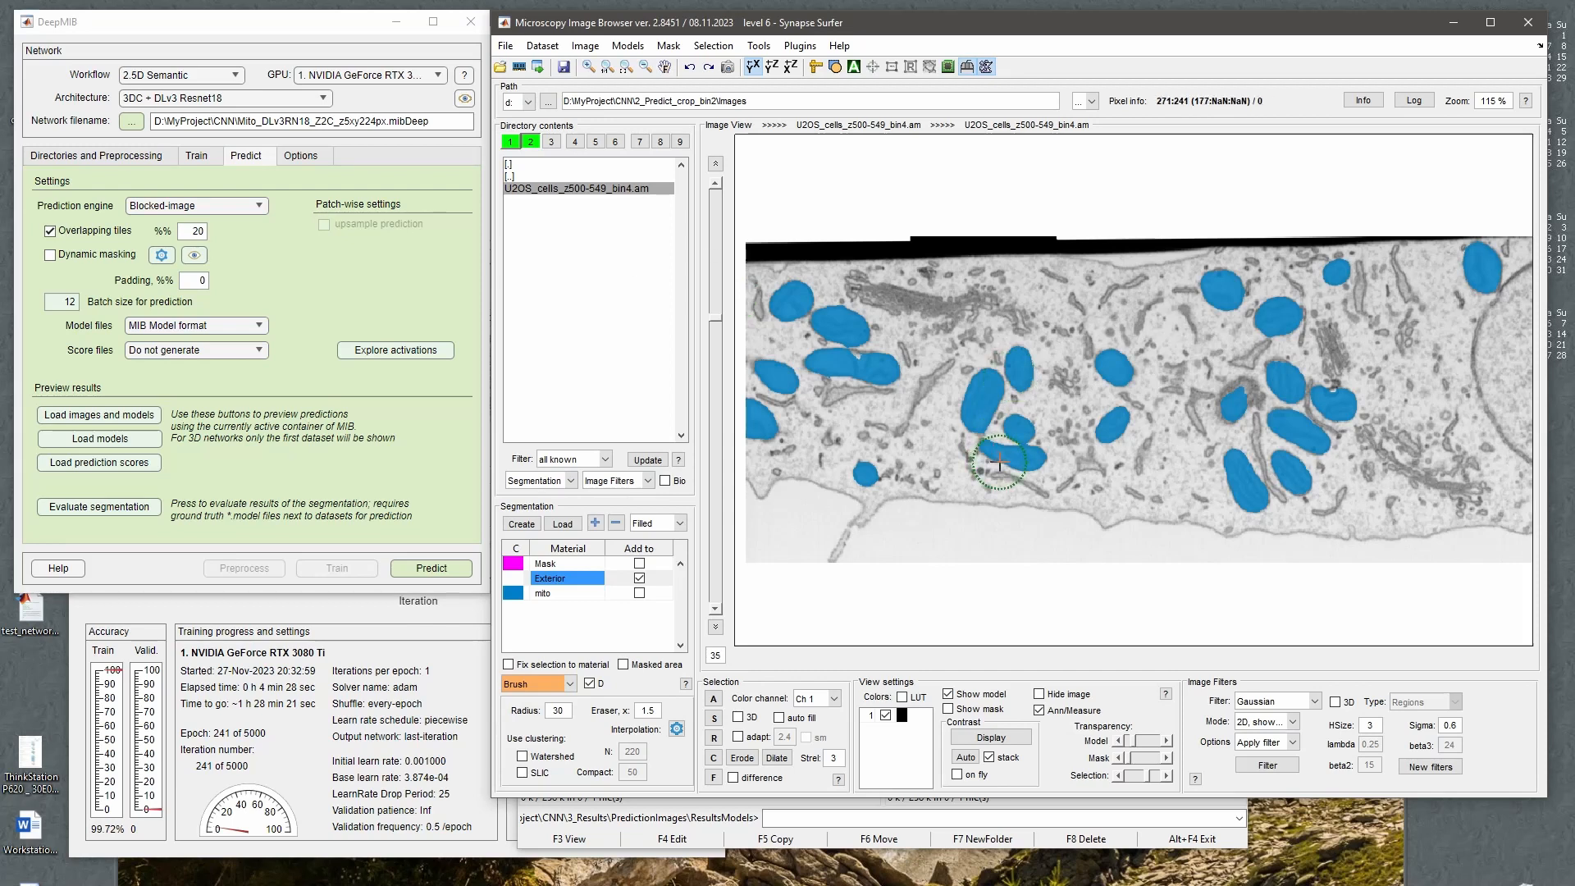
Erase the central group of mitochondria from the model on slice 50 in MIB, and save over Labels_U2OS_cells_z500-549_bin4.model in ResultsModels.
mouse_move(998, 464)
mouse_down()
mouse_move(976, 328)
mouse_move(1140, 410)
mouse_move(1021, 490)
mouse_move(986, 339)
mouse_move(1035, 492)
mouse_up()
scroll(1025, 483, down, 15)
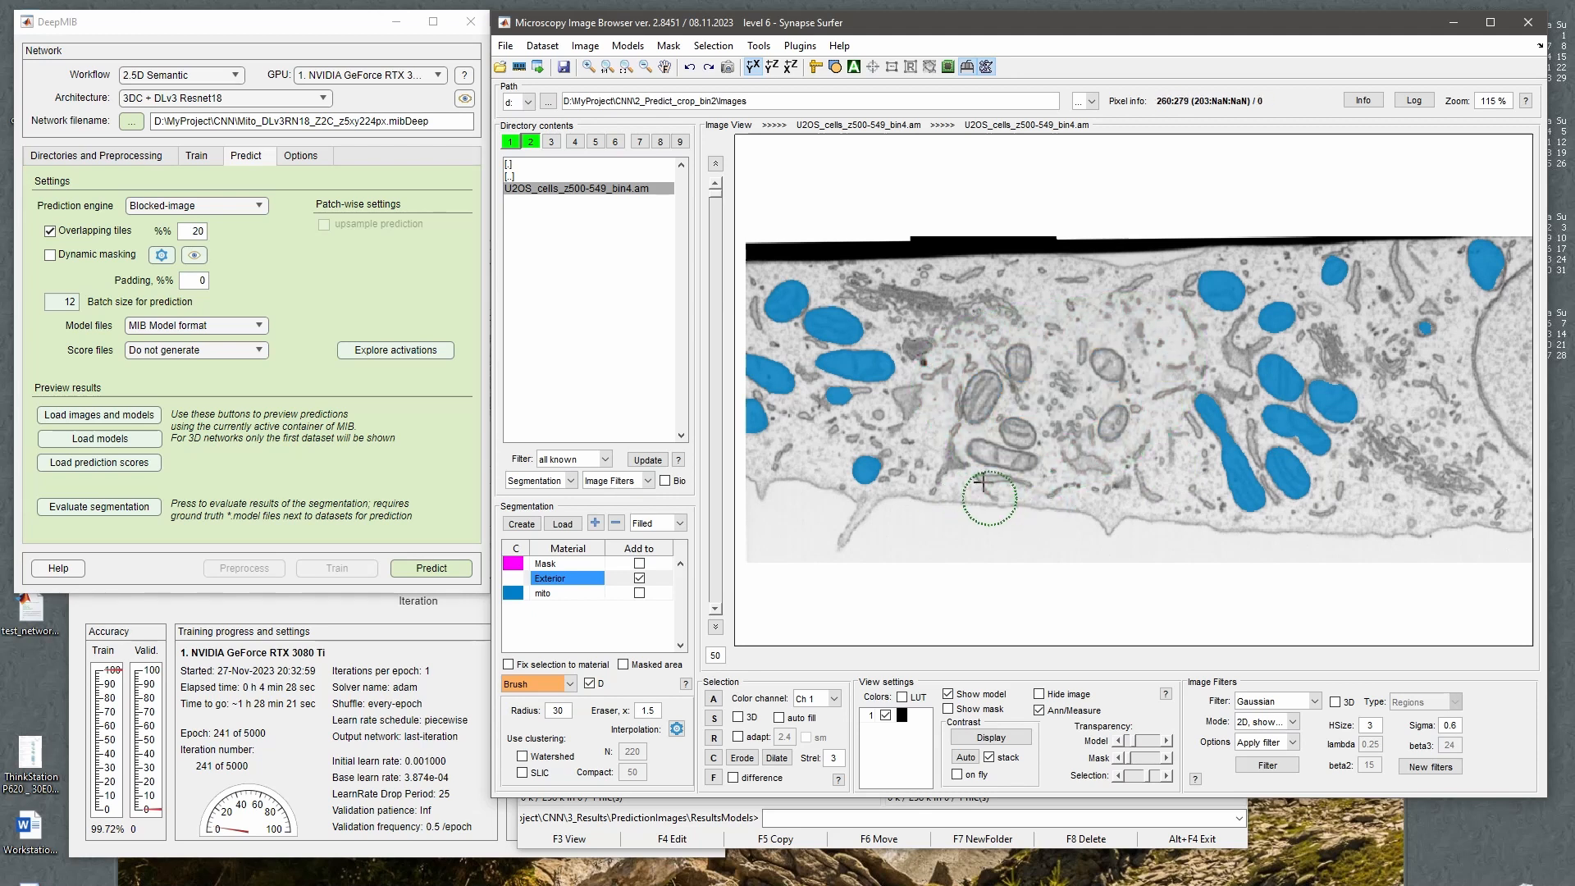
click(627, 45)
click(660, 181)
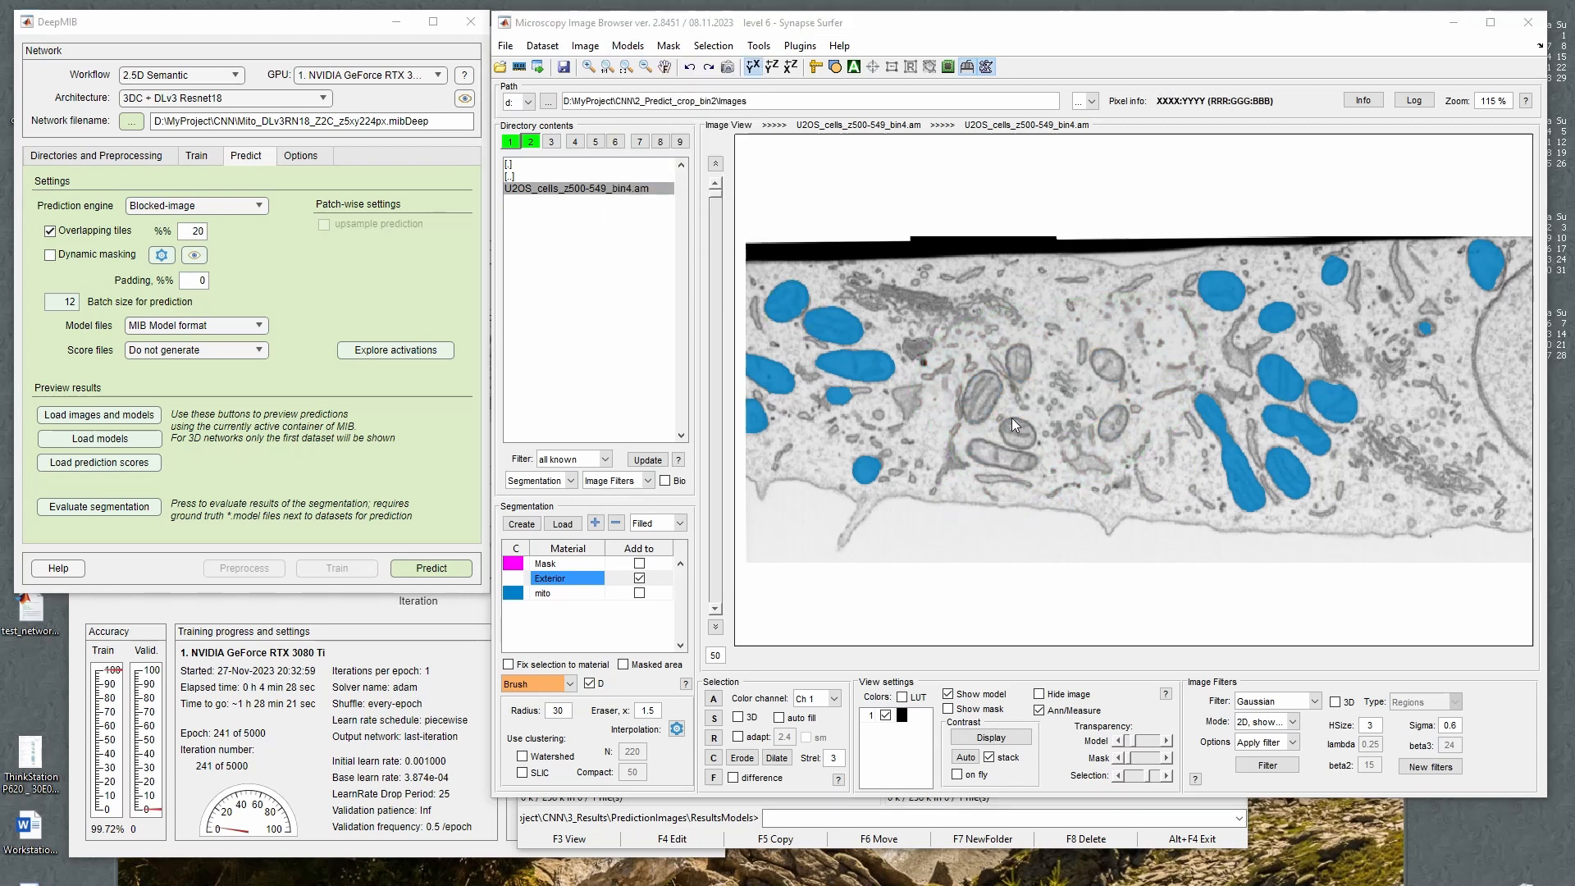
click(1139, 602)
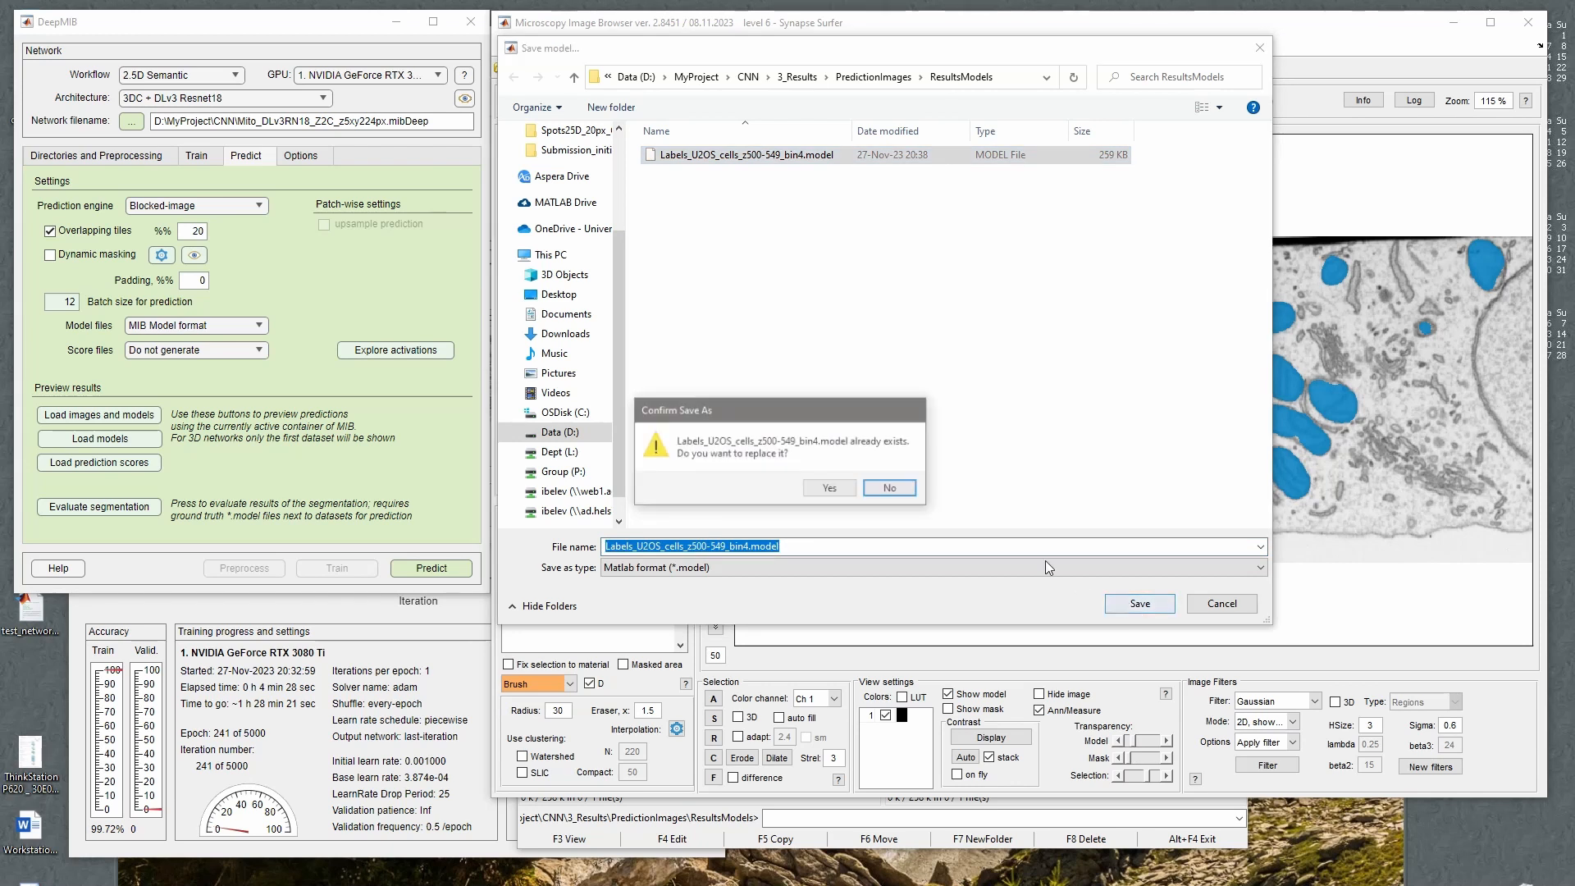
click(831, 488)
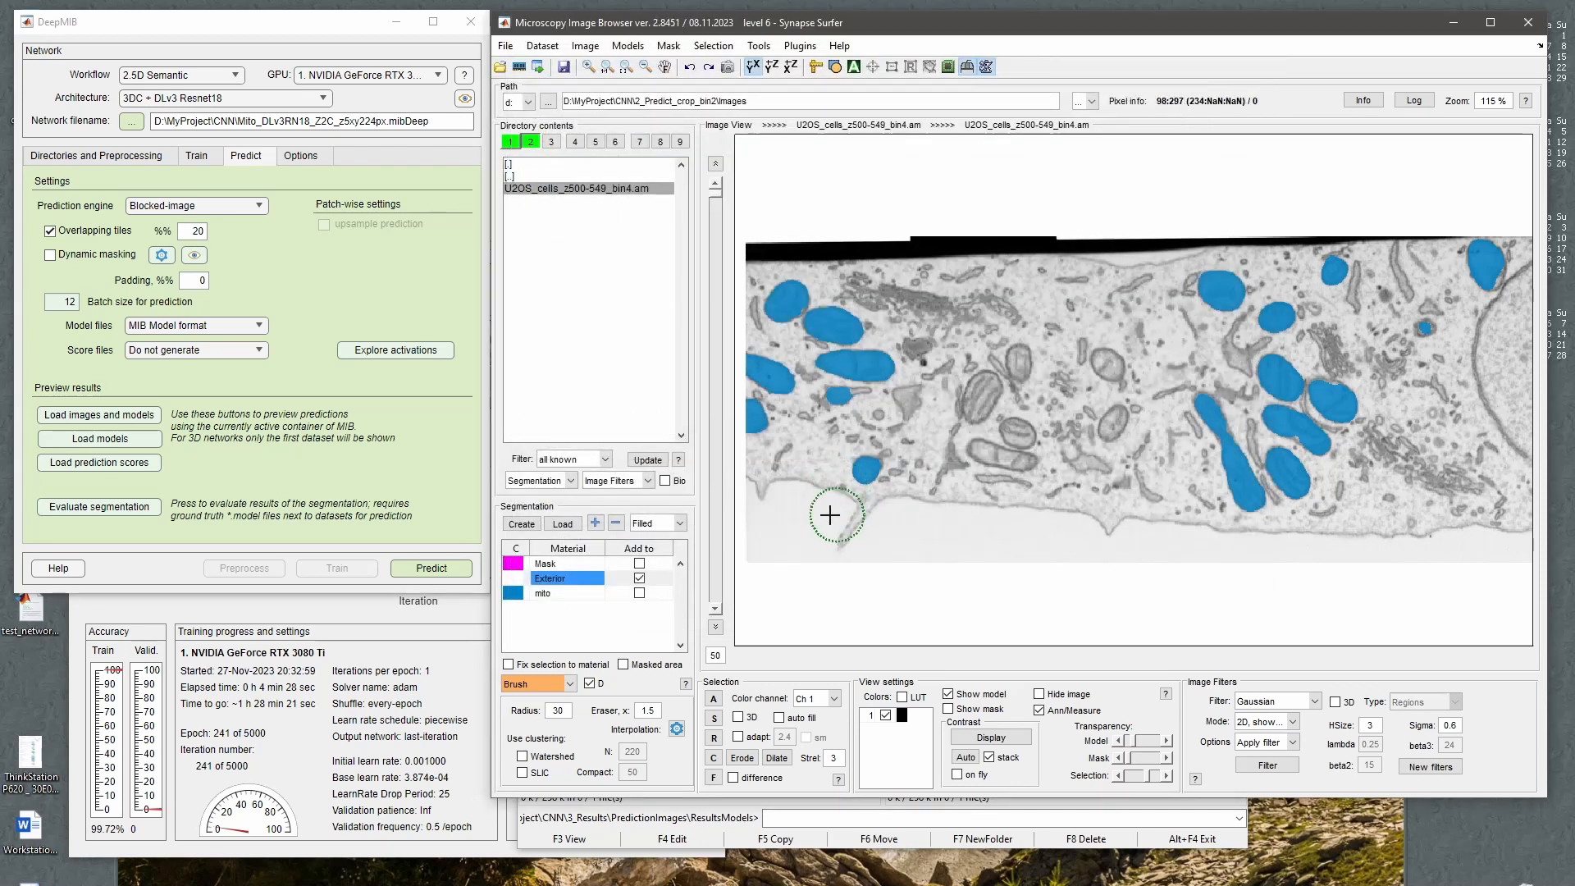
Rerun DeepMIB's segmentation evaluation on the altered model, examine the confusion matrix and class metrics, and close the results.
click(100, 506)
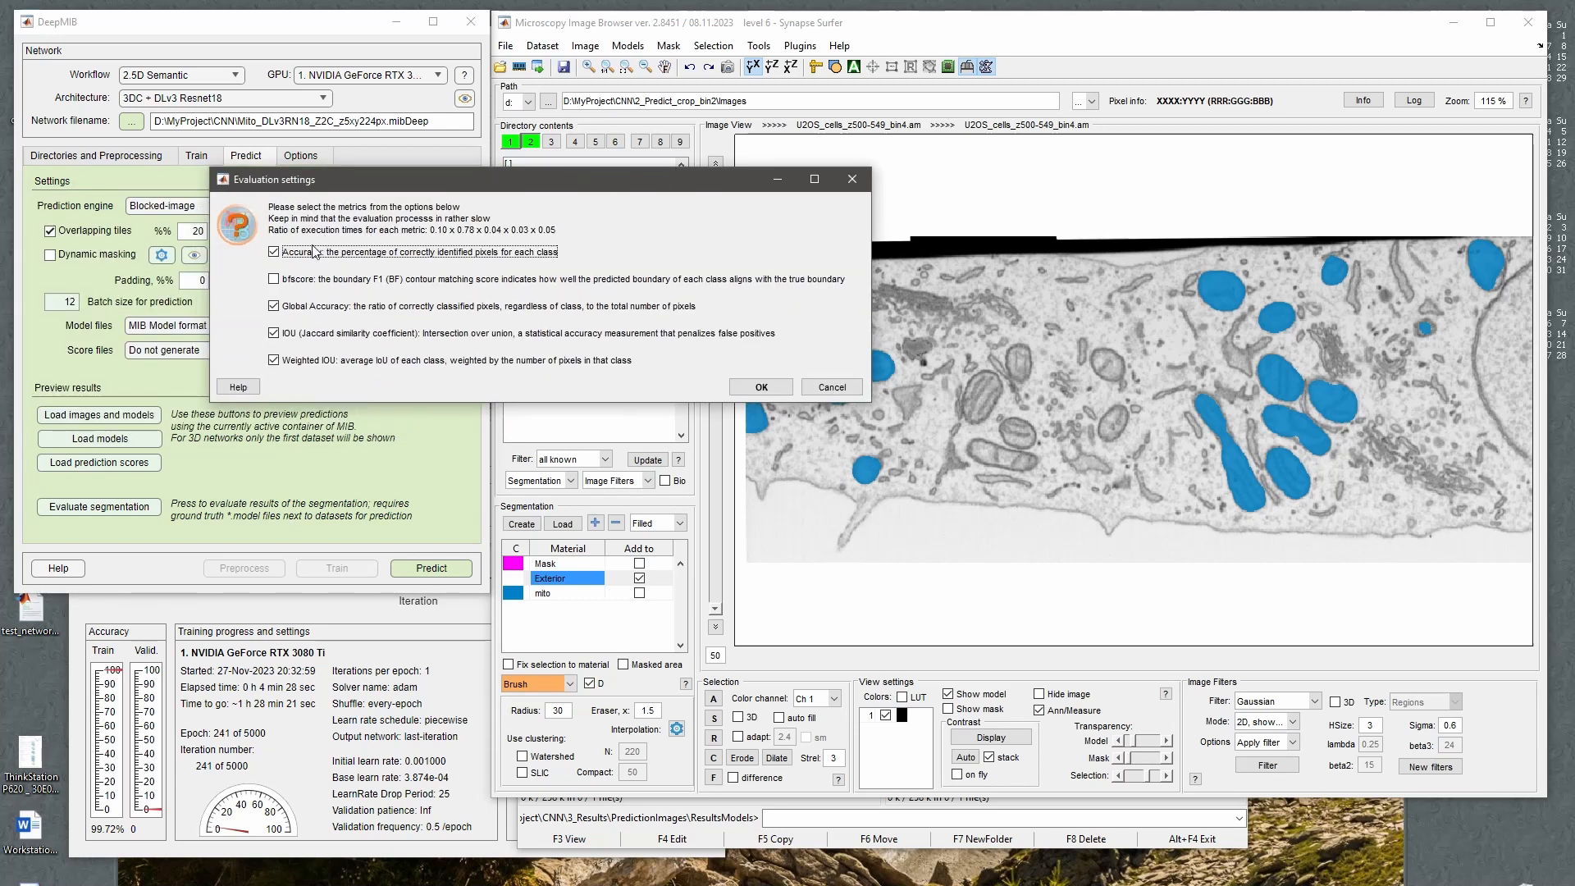
click(759, 387)
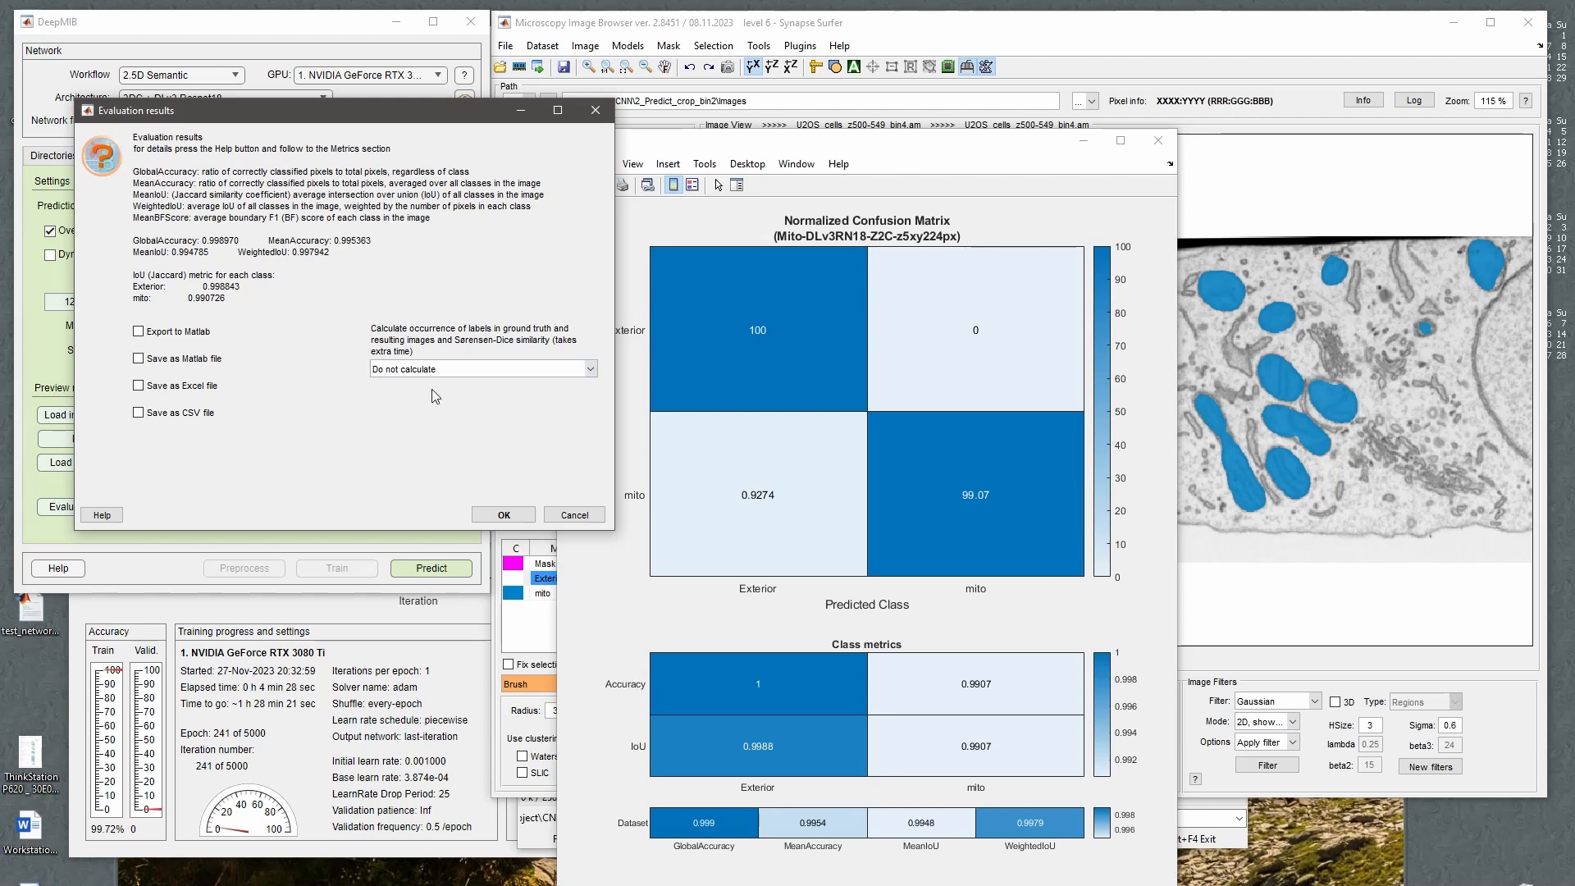
click(564, 520)
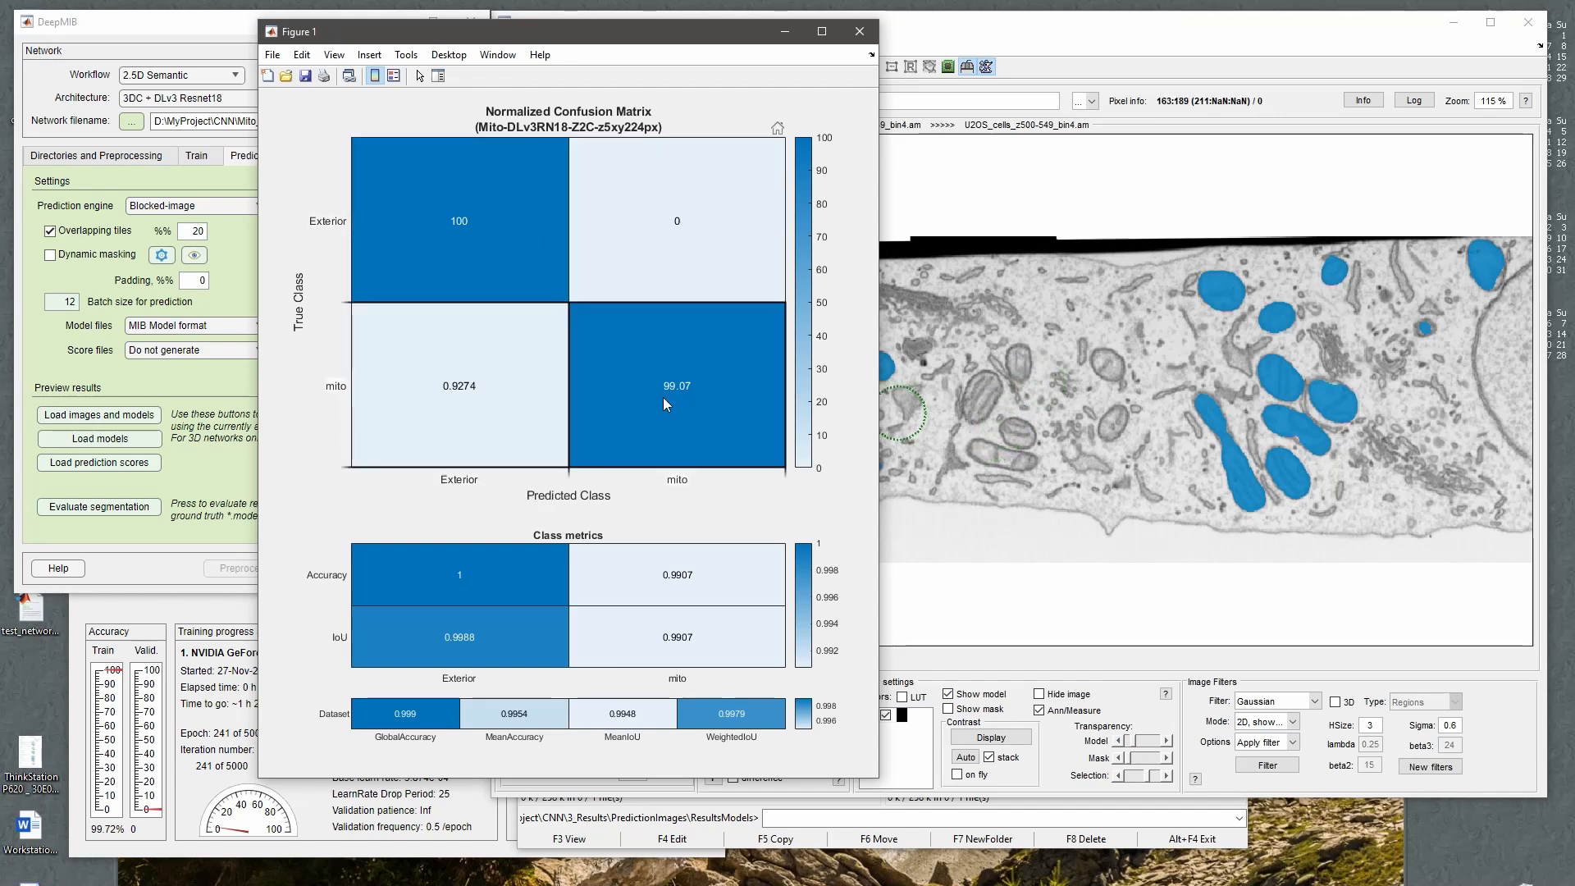
mouse_move(672, 395)
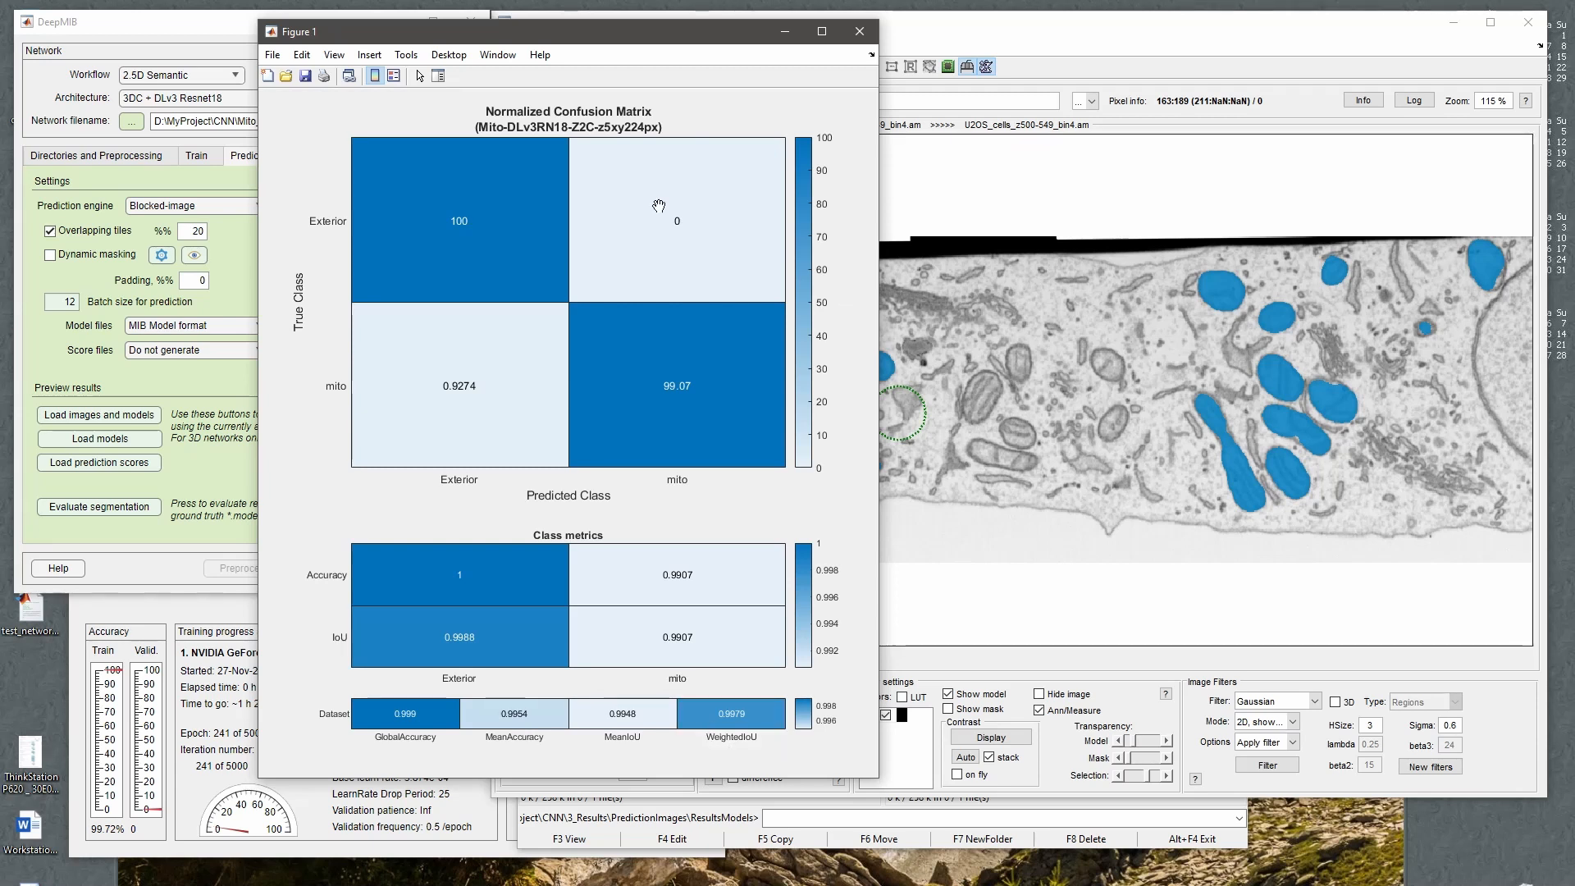
click(859, 31)
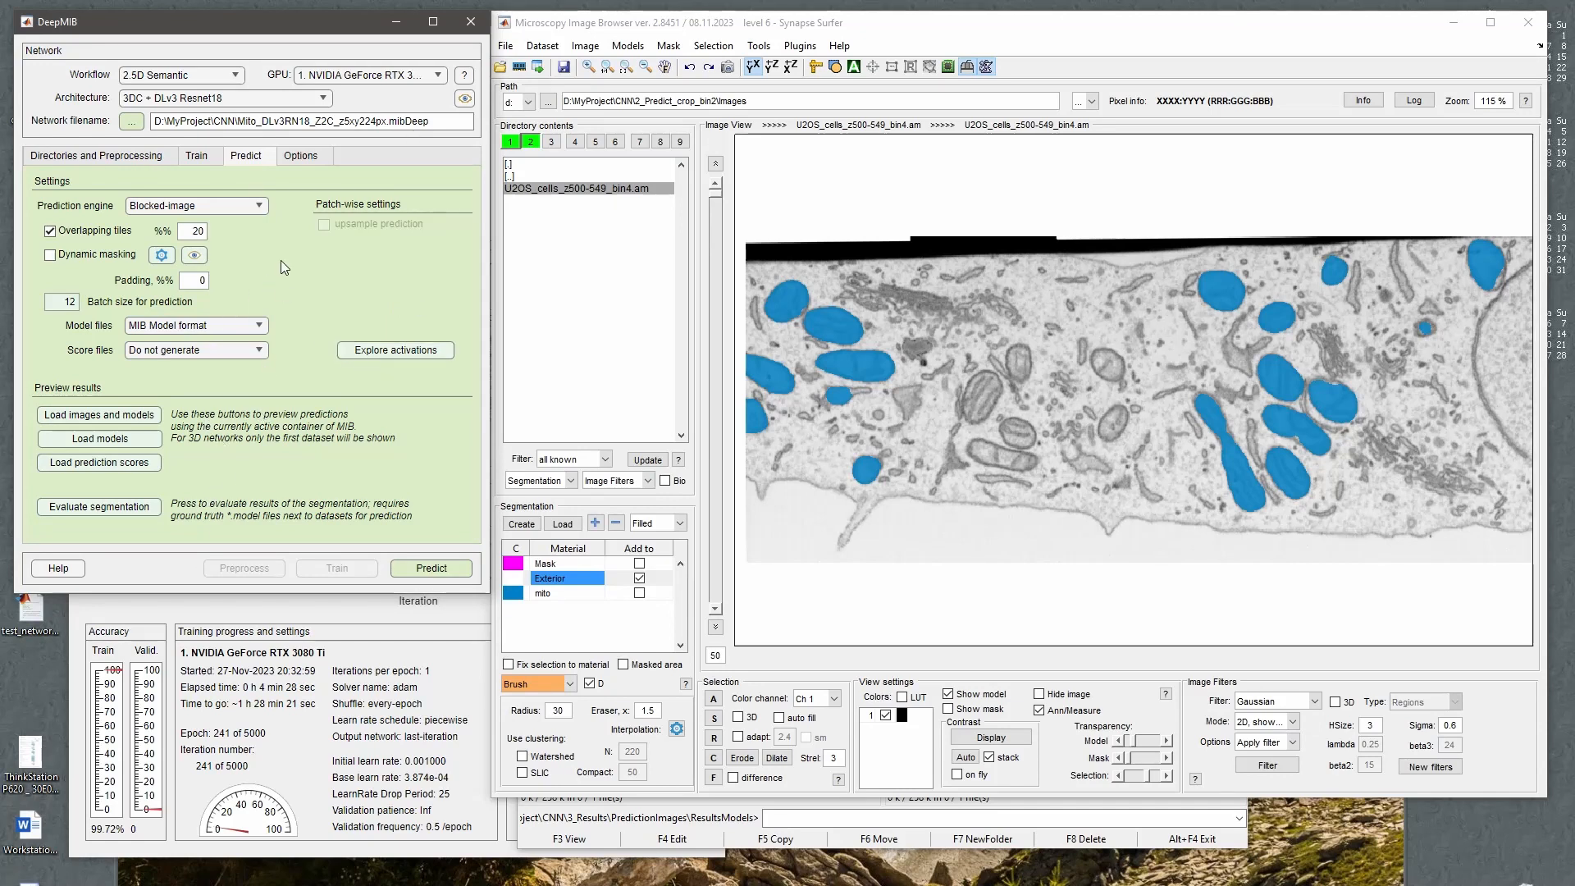
Review DeepMIB's transfer learning setting and its options for loading, saving and duplicating config files.
click(195, 157)
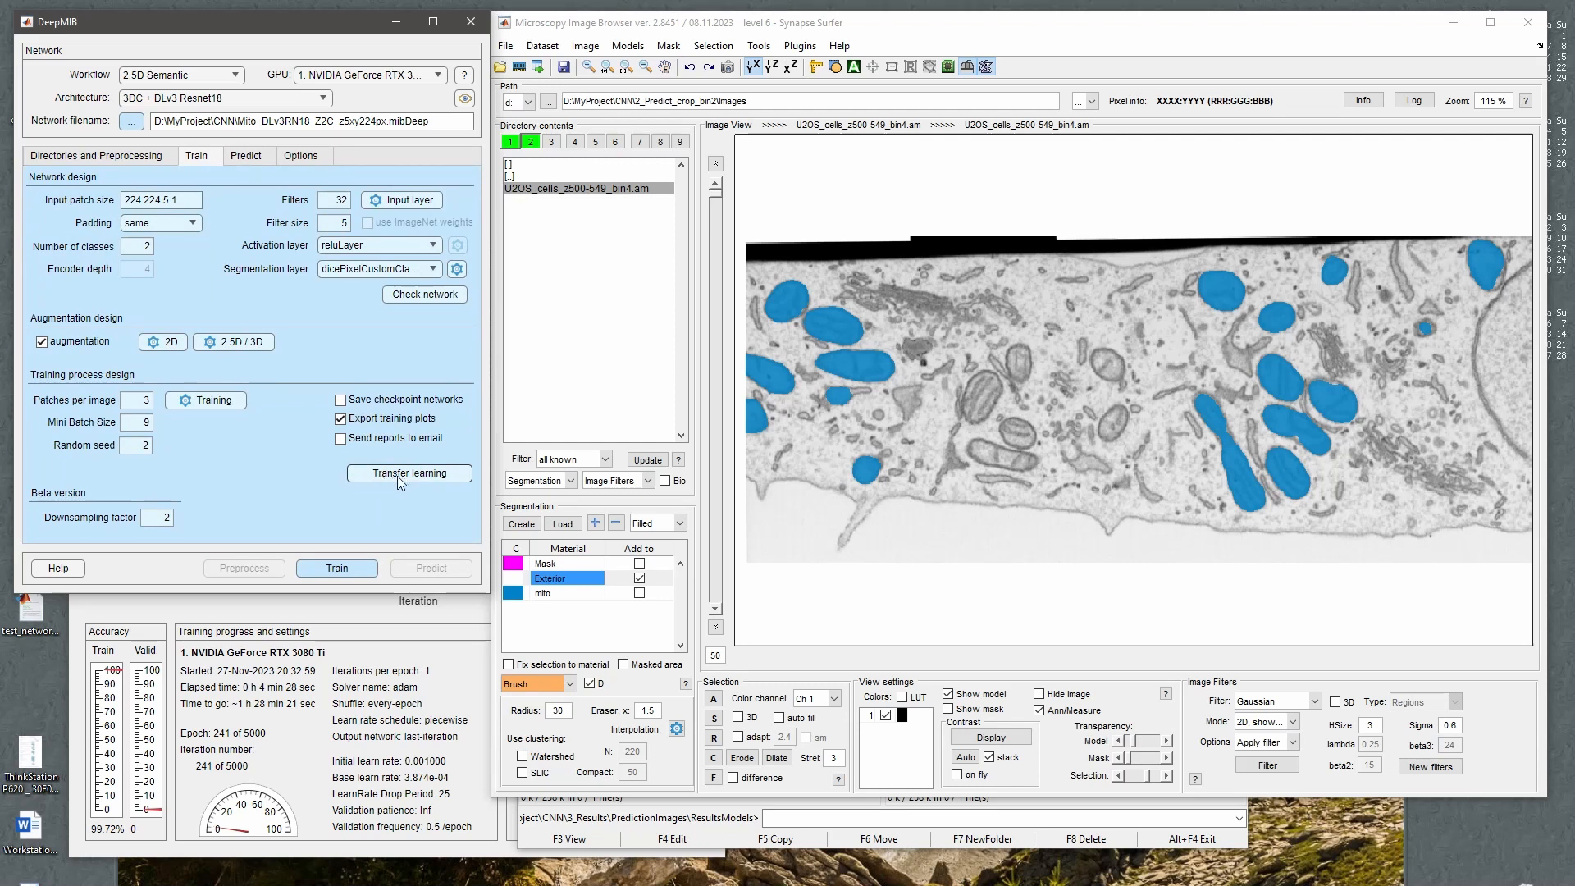
click(299, 157)
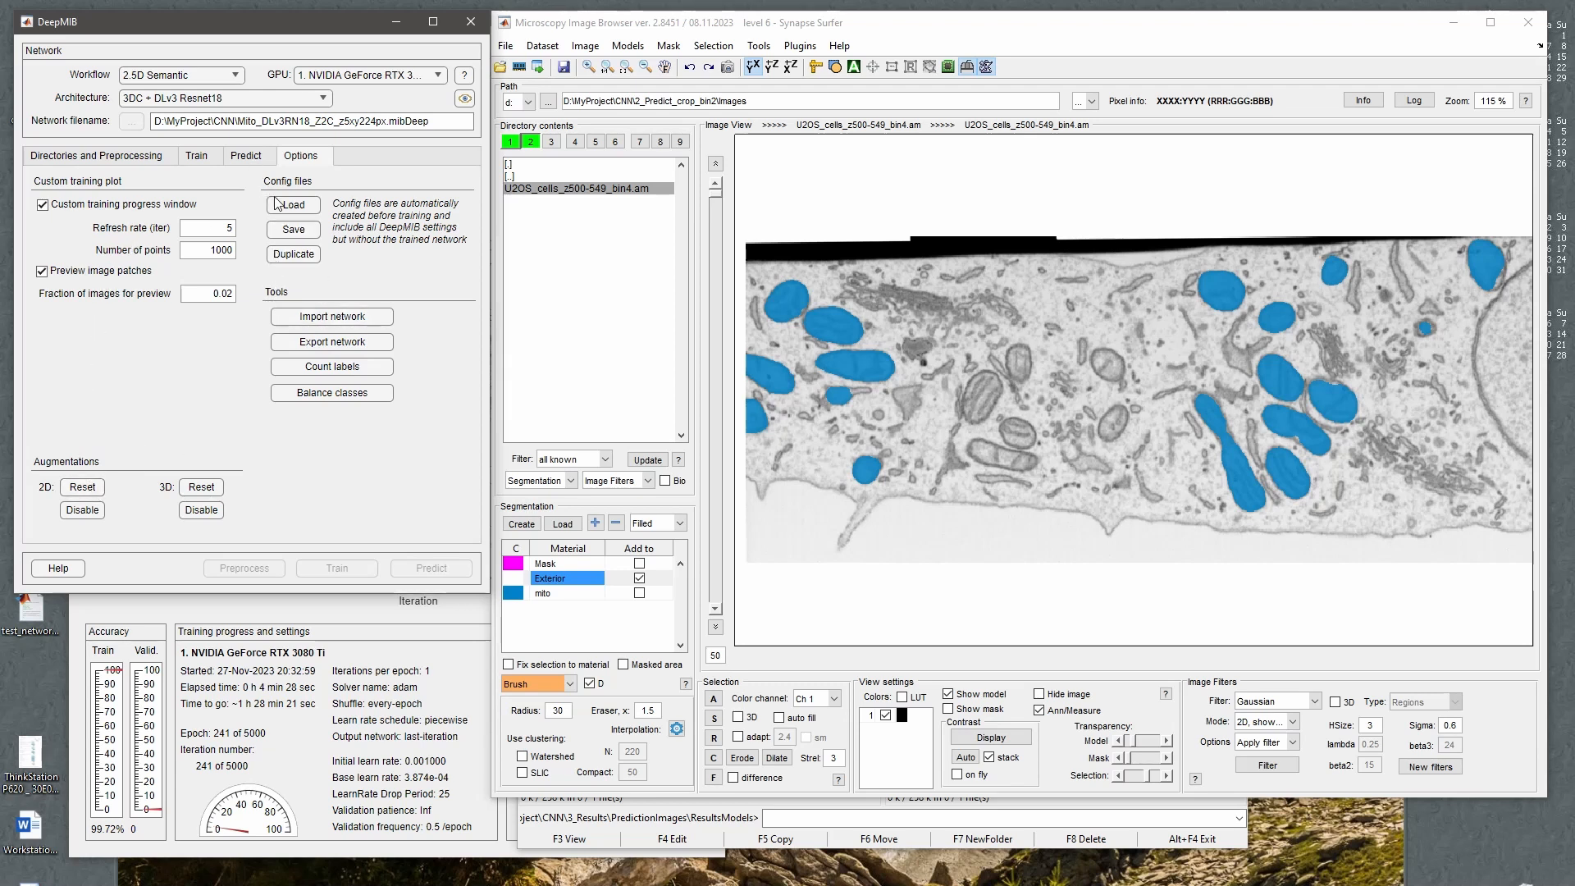
click(389, 740)
click(848, 819)
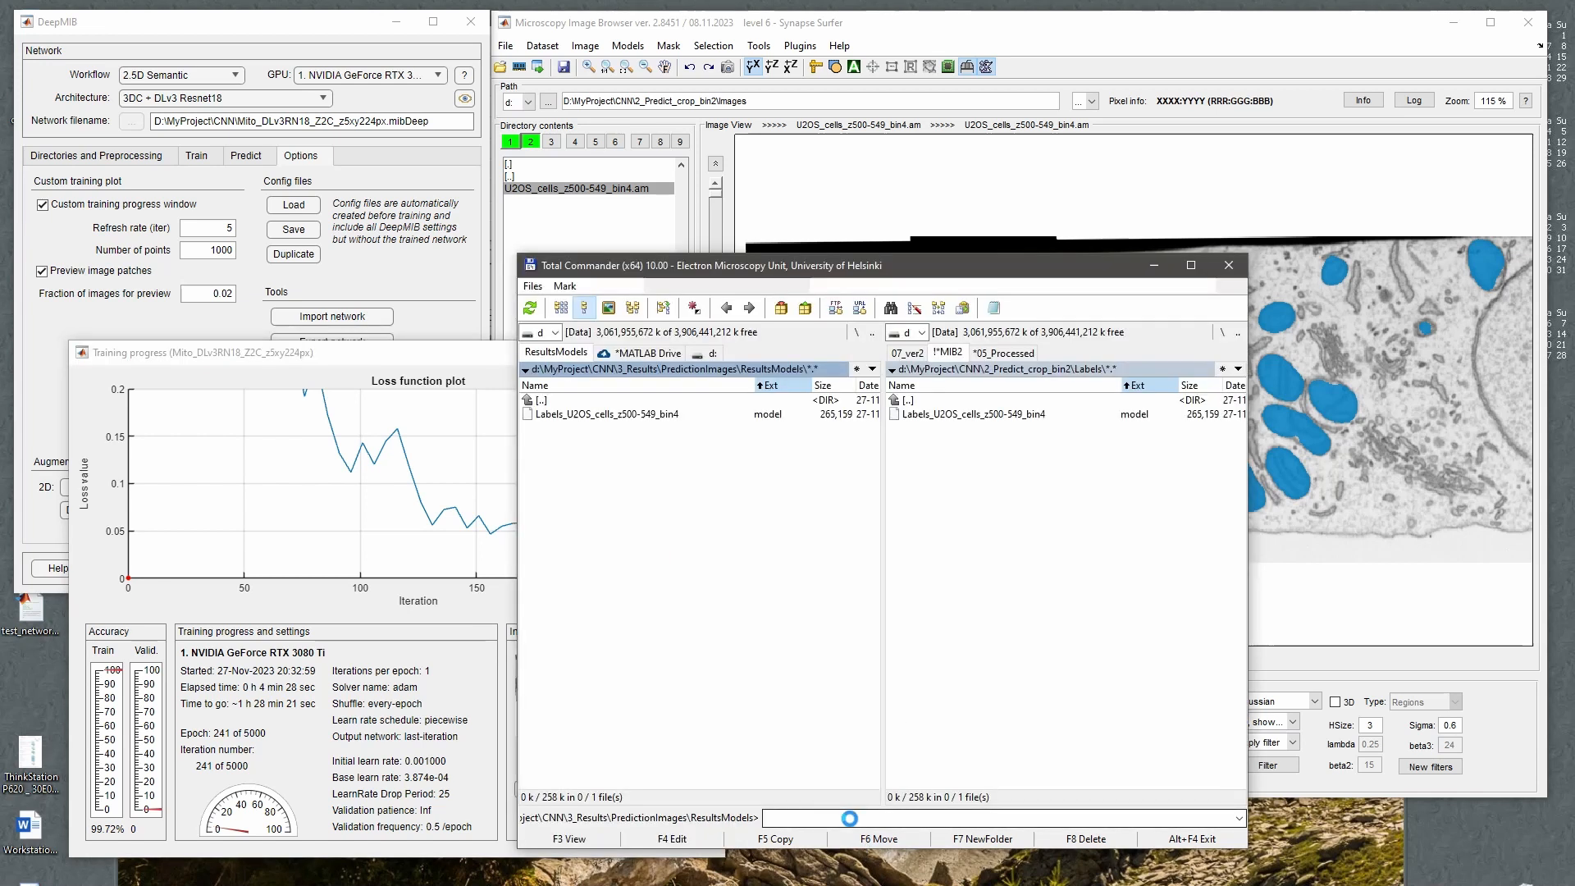
click(288, 212)
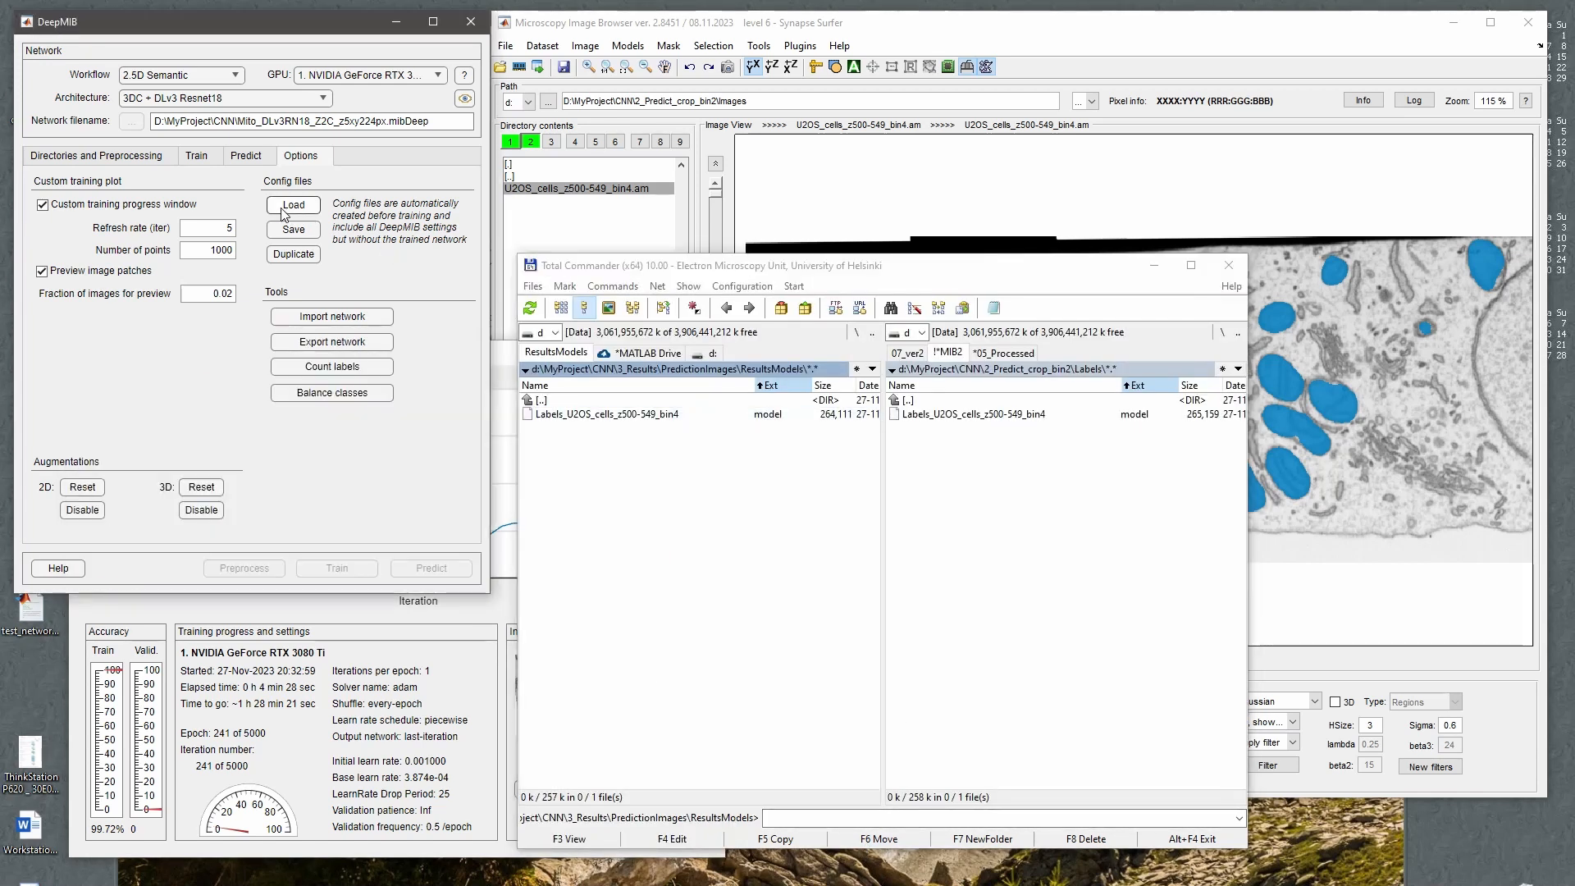
Go to D:\MyProject\CNN in Total Commander and load Mito_DLv3RN18_Z2C_z5xy224px.mibCfg into DeepMIB.
click(607, 416)
click(622, 400)
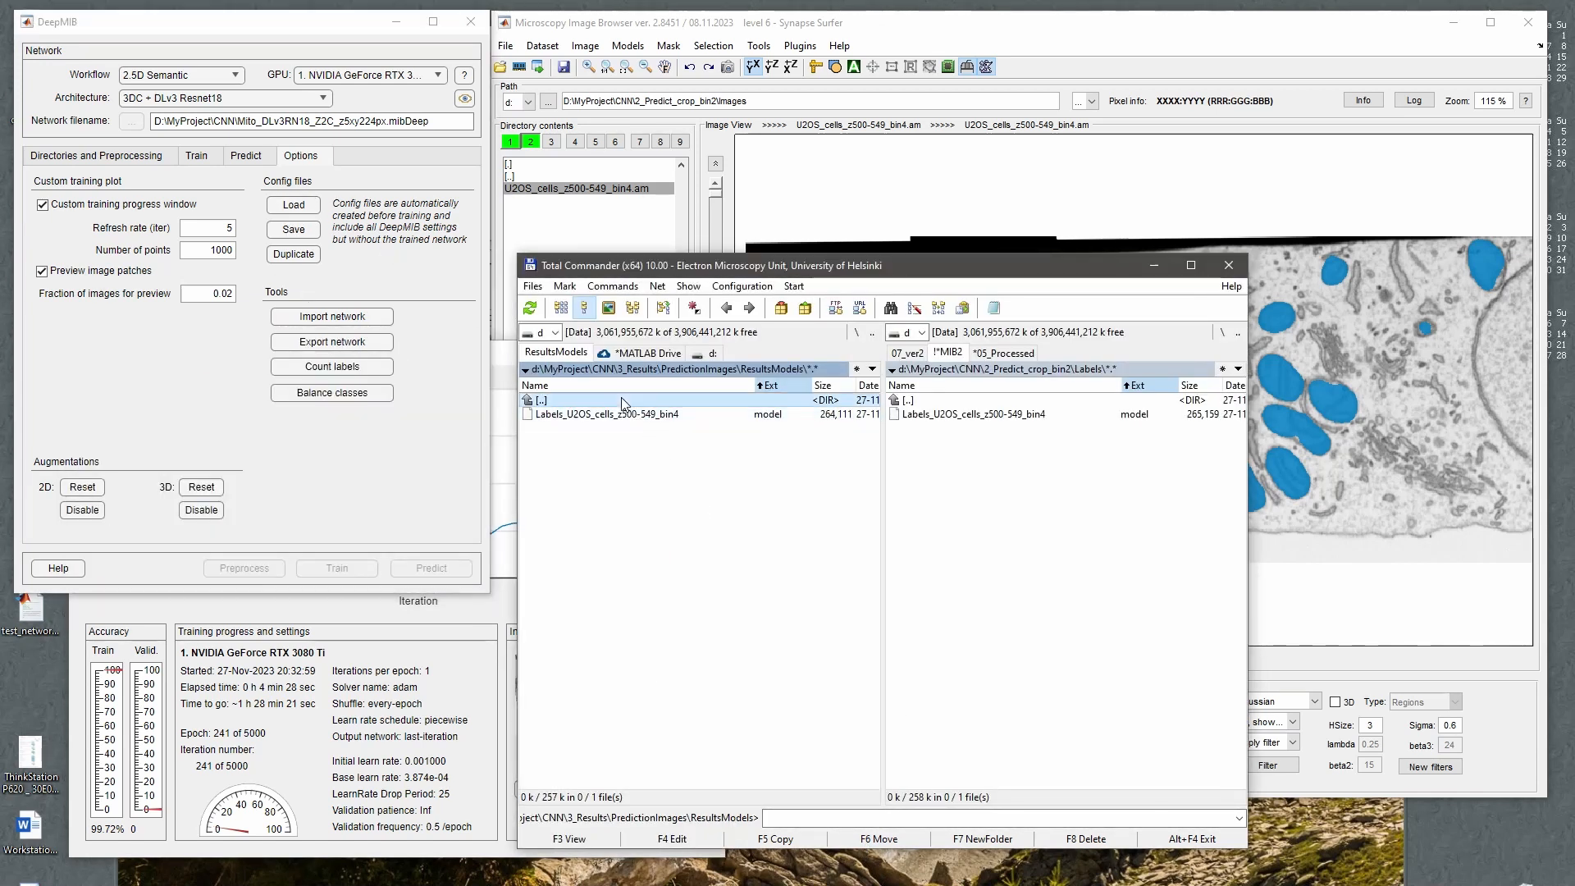
double_click(622, 400)
double_click(621, 400)
double_click(621, 400)
click(706, 457)
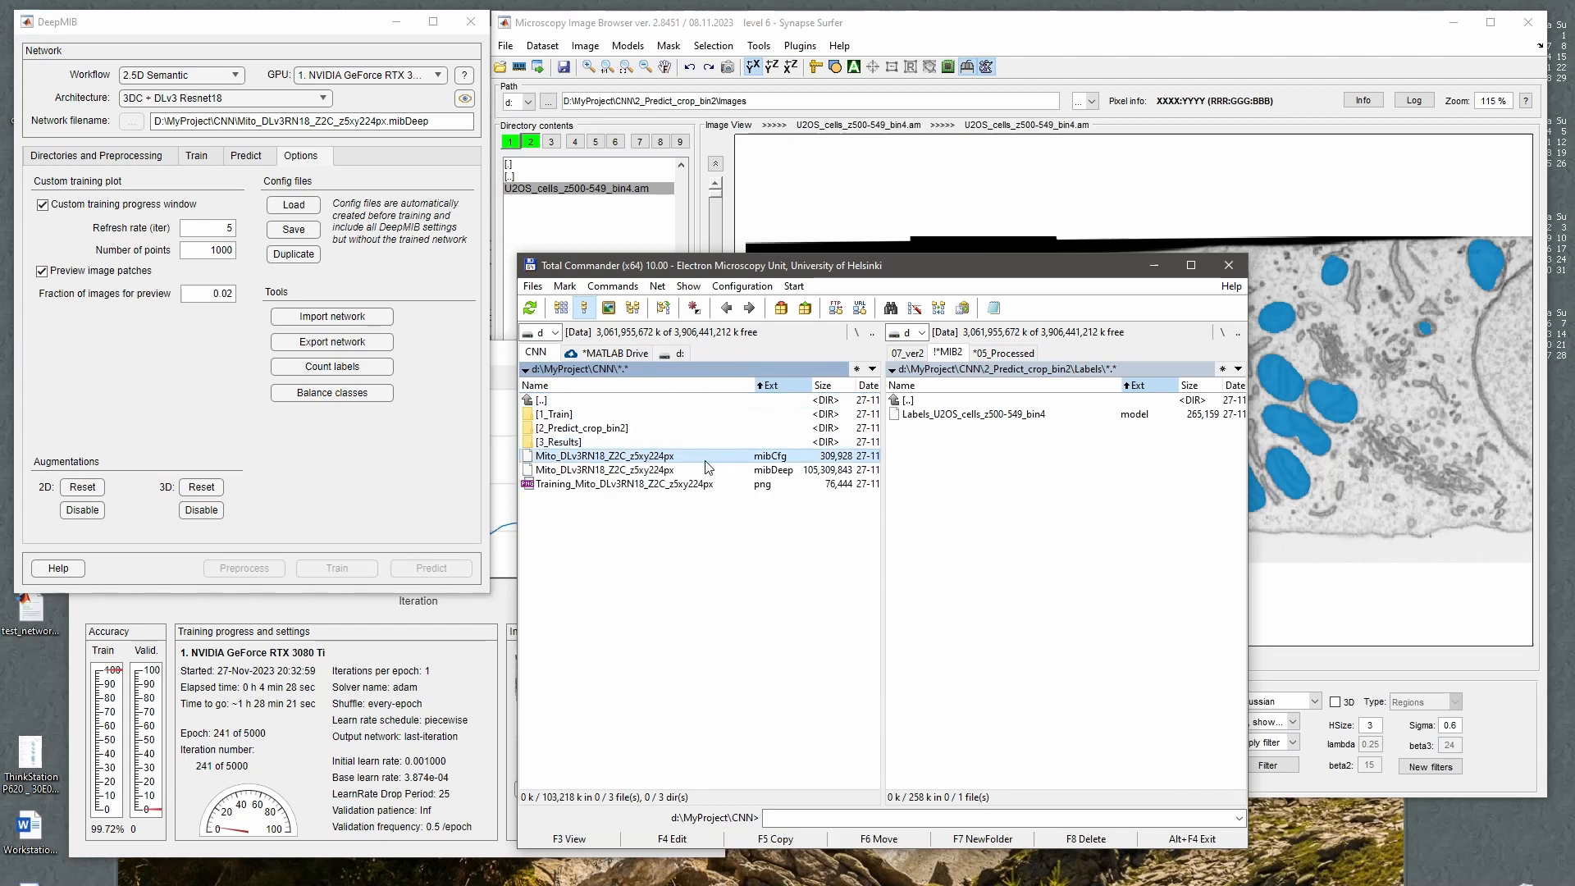
drag(692, 462, 238, 384)
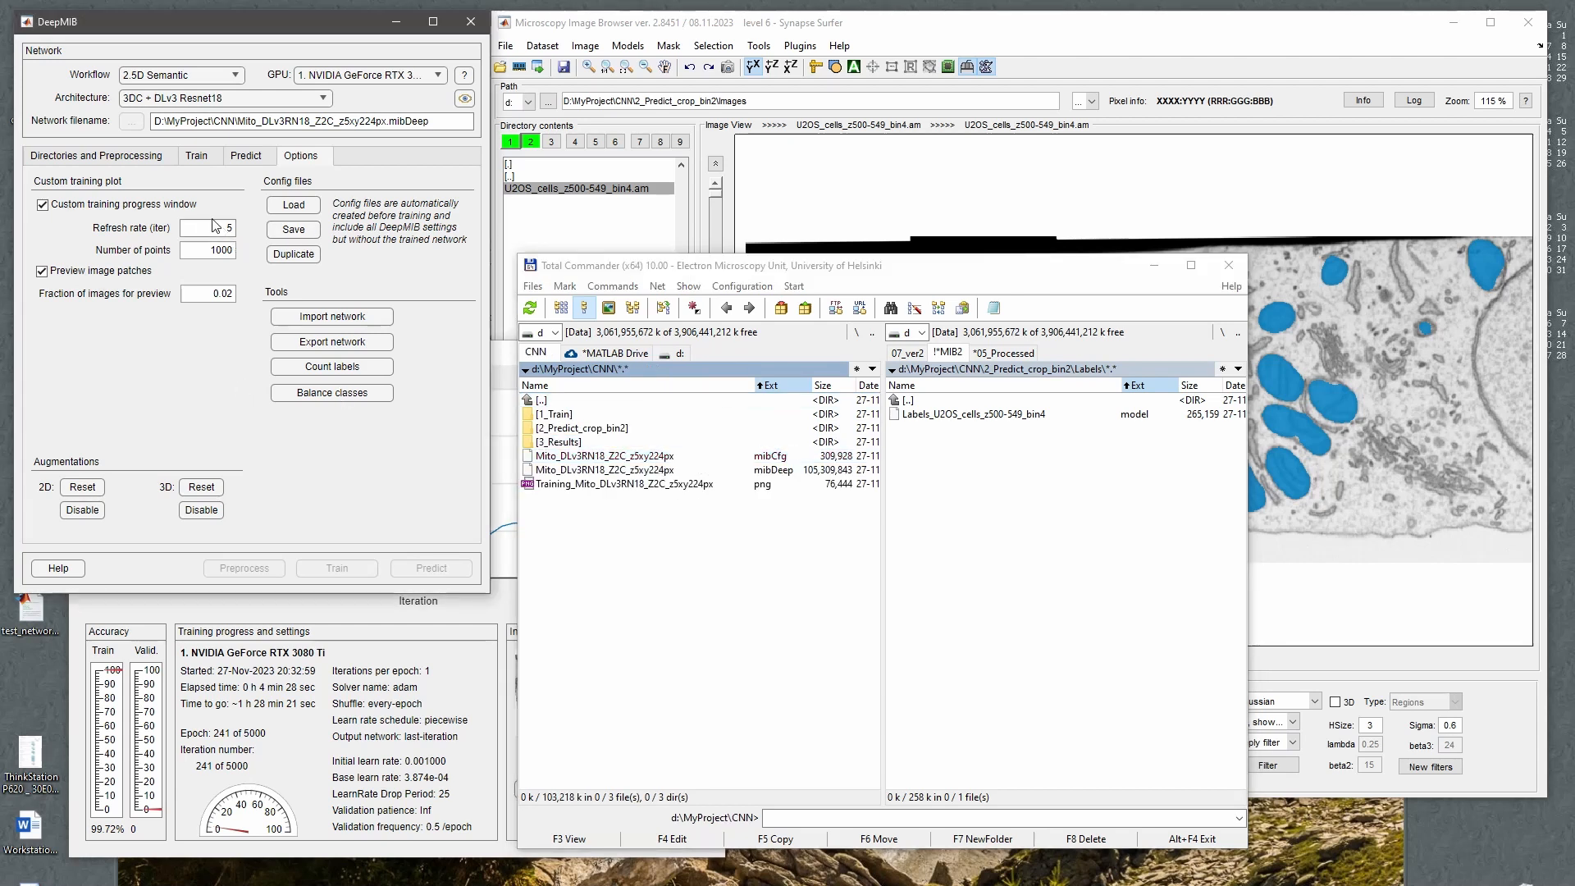
Shorten DeepMIB's results, prediction and training directory paths to D:\.
click(198, 156)
click(135, 156)
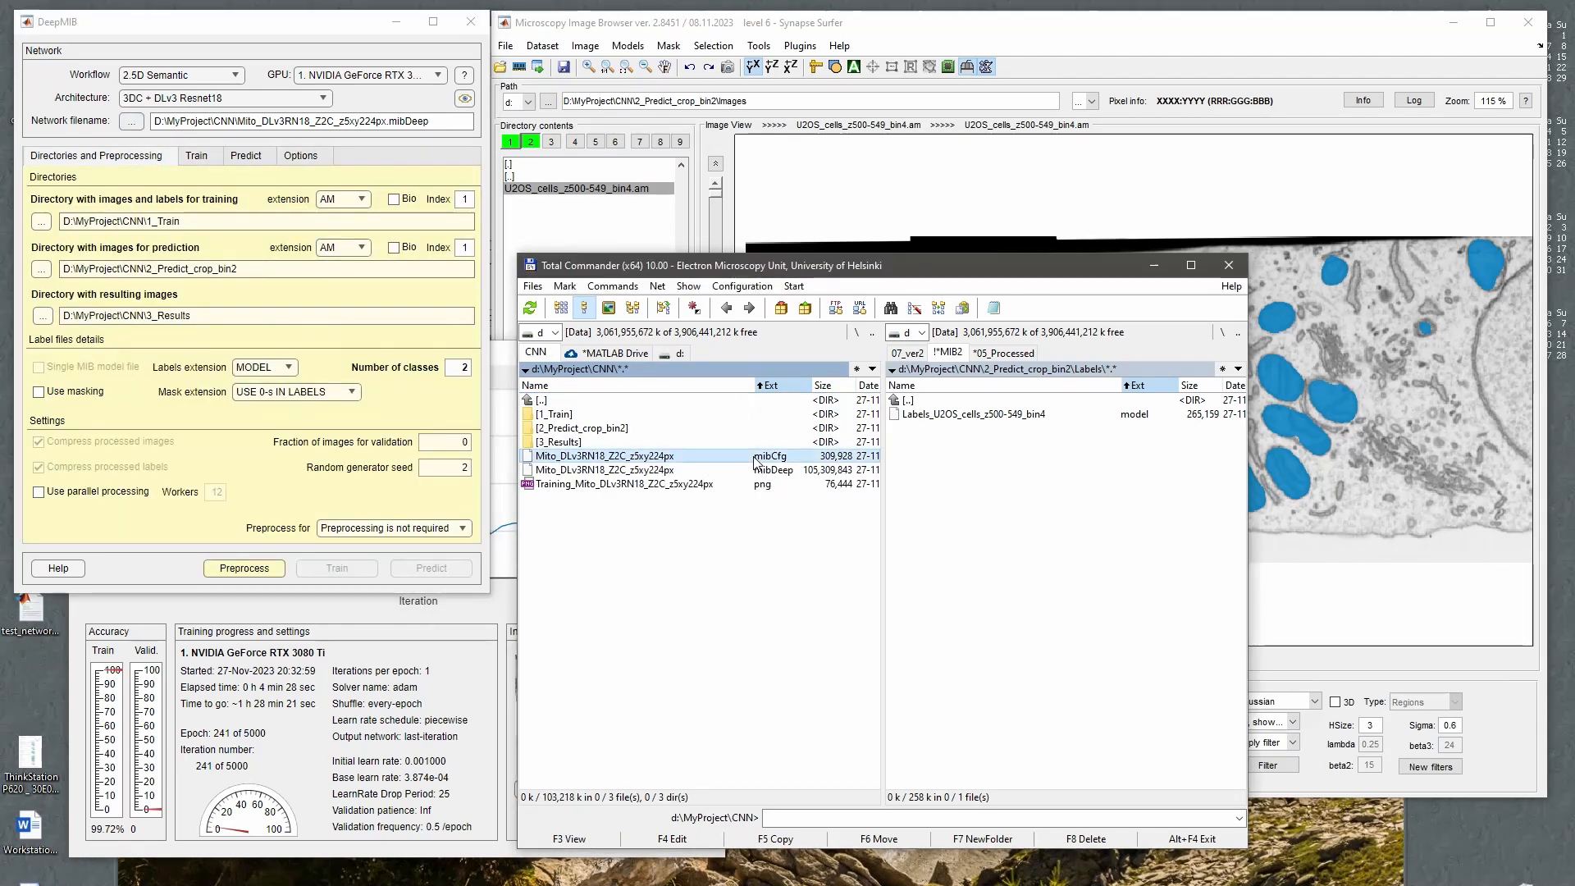
drag(192, 316, 76, 315)
key(BackSpace)
drag(238, 269, 75, 269)
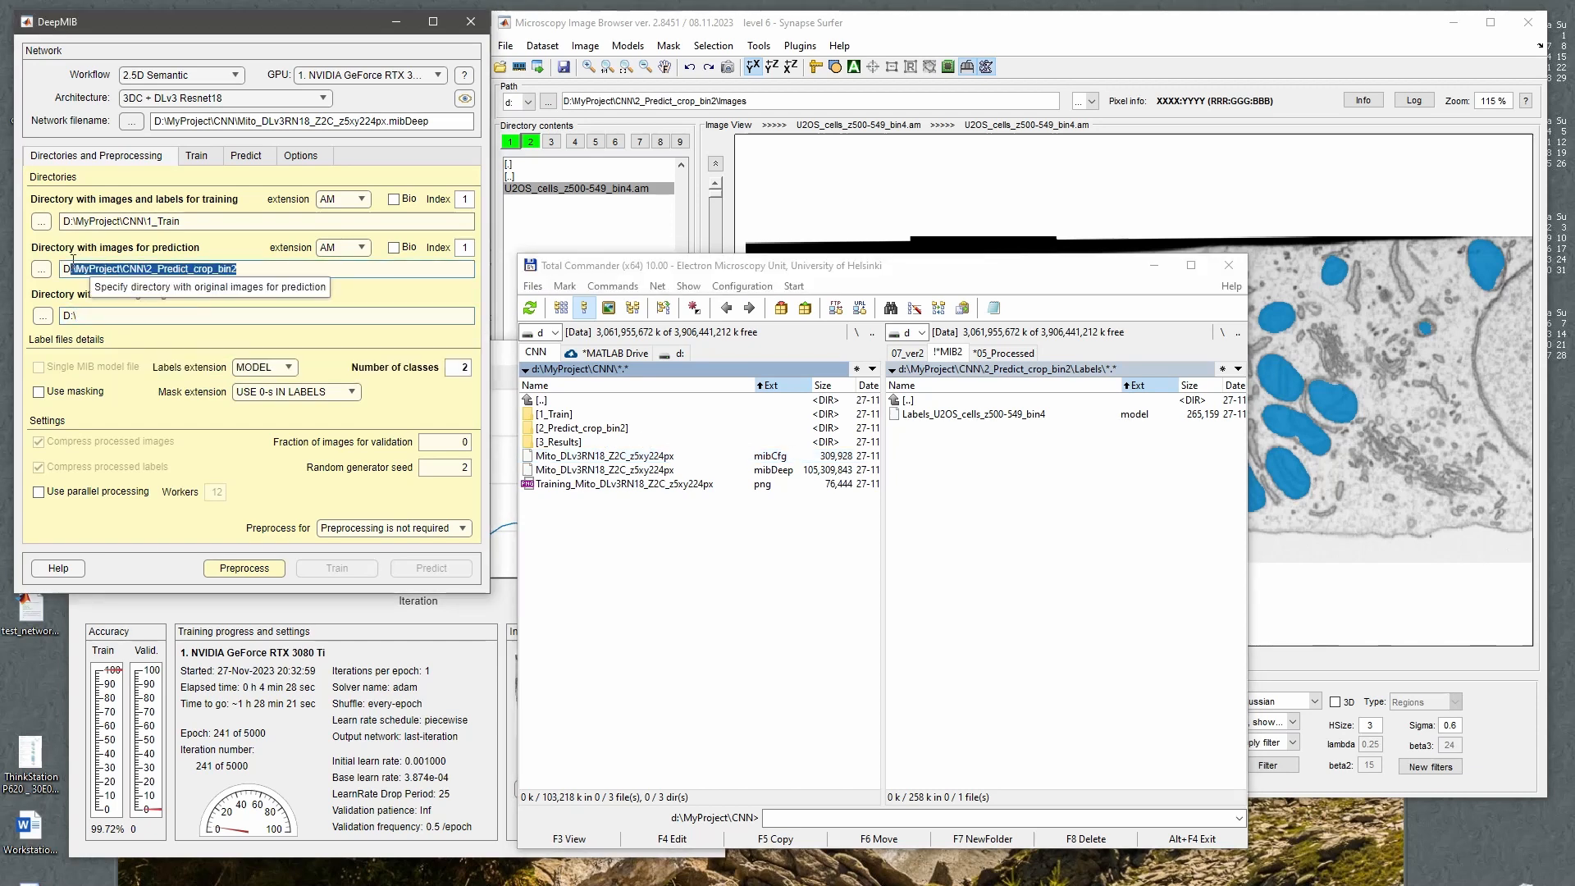
key(BackSpace)
drag(182, 221, 79, 224)
key(BackSpace)
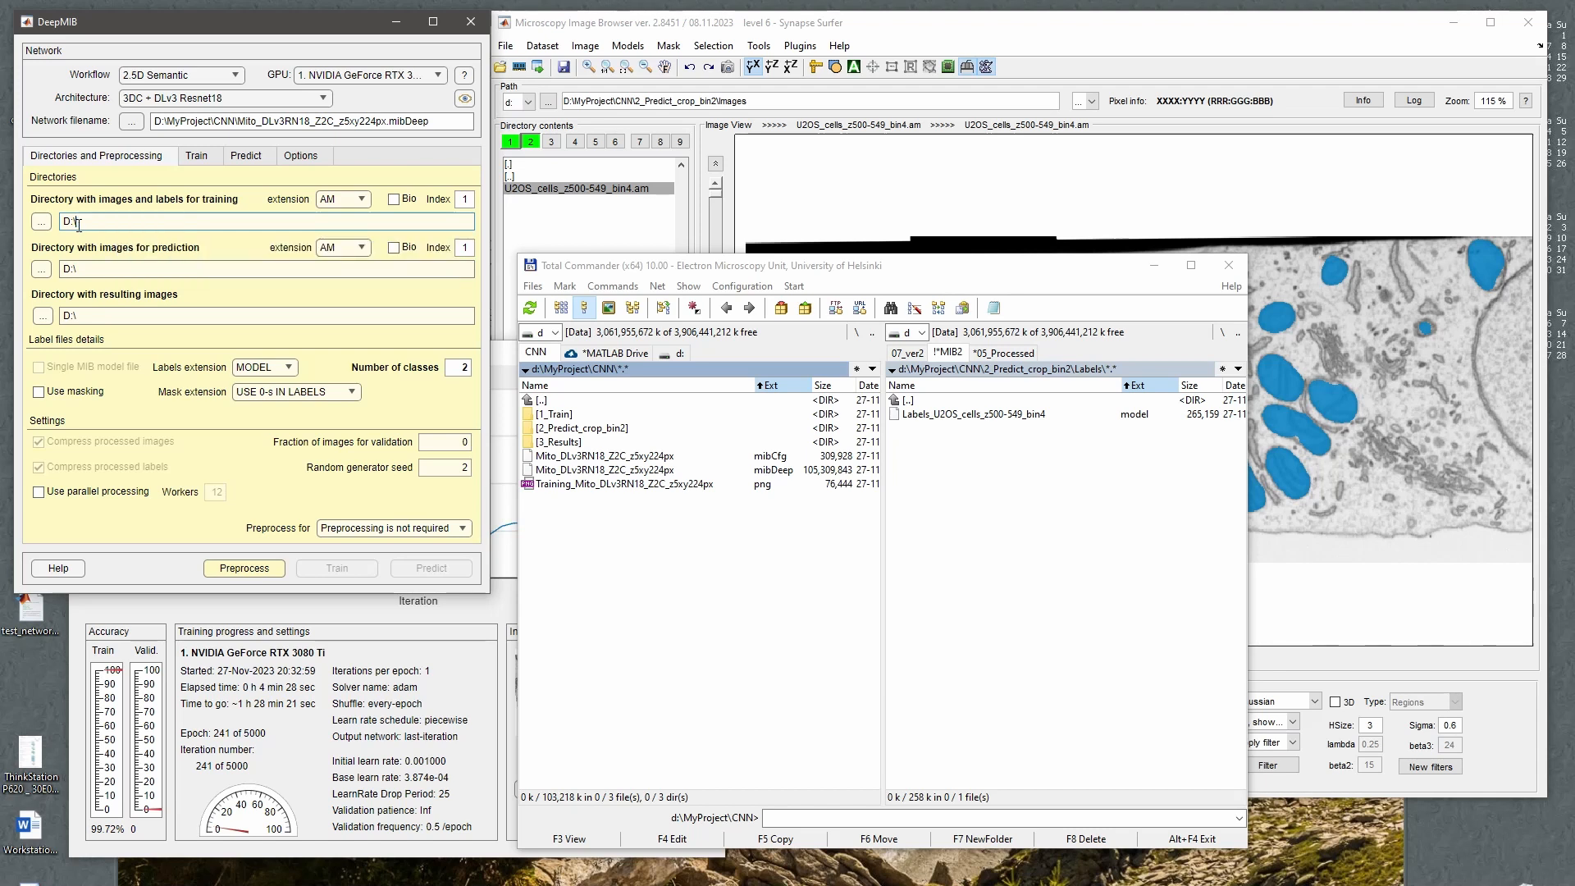
Reload Mito_DLv3RN18_Z2C_z5xy224px.mibCfg from Total Commander into DeepMIB to restore the training, prediction and results directories.
click(693, 570)
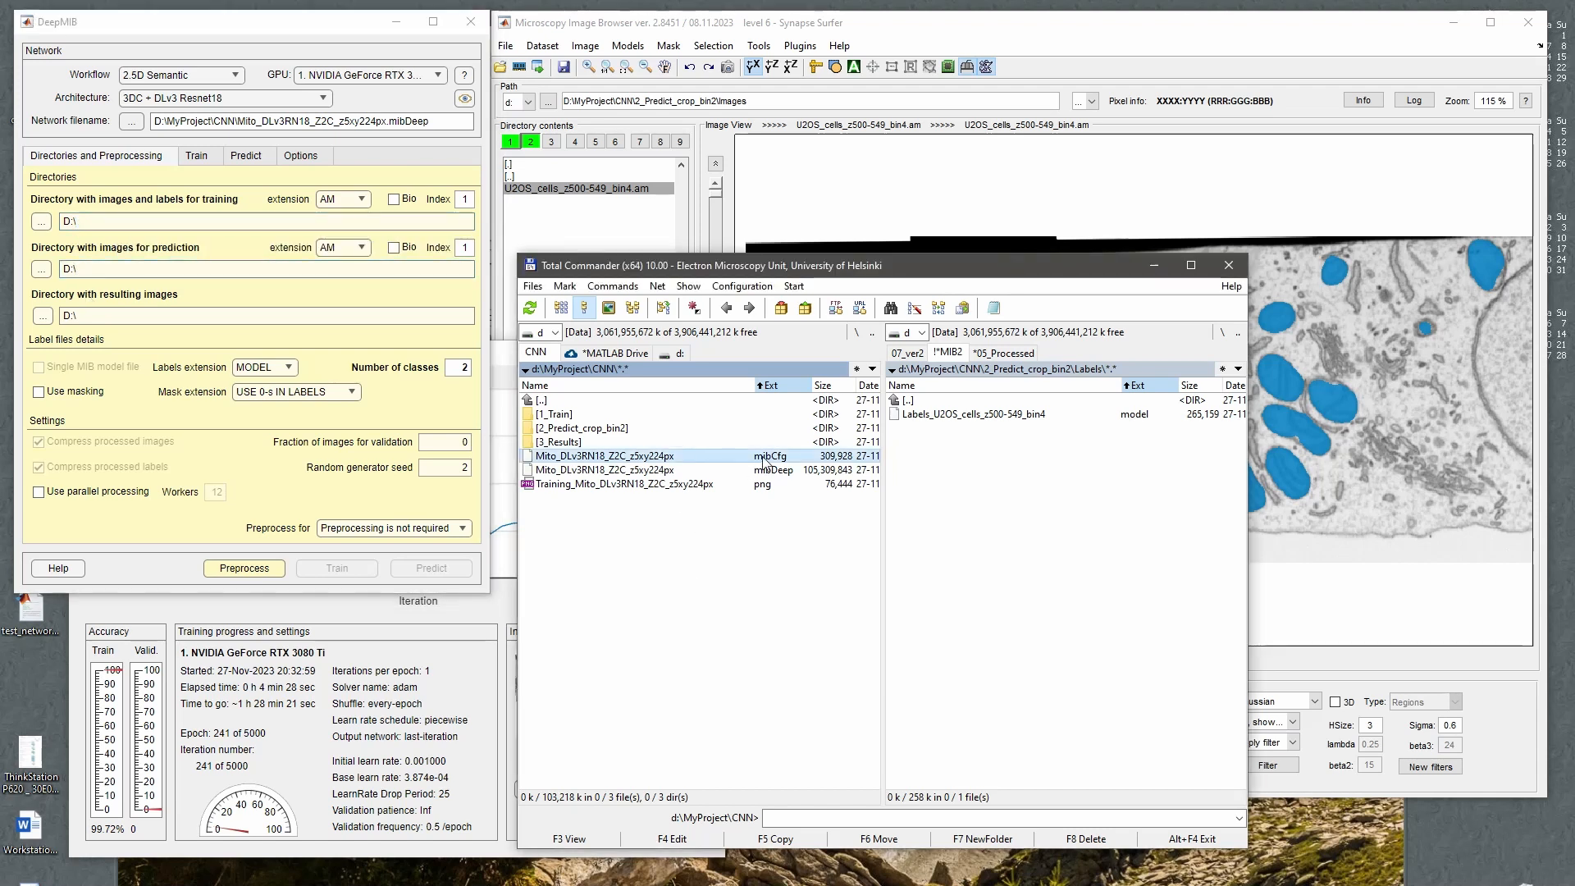
drag(762, 457, 298, 422)
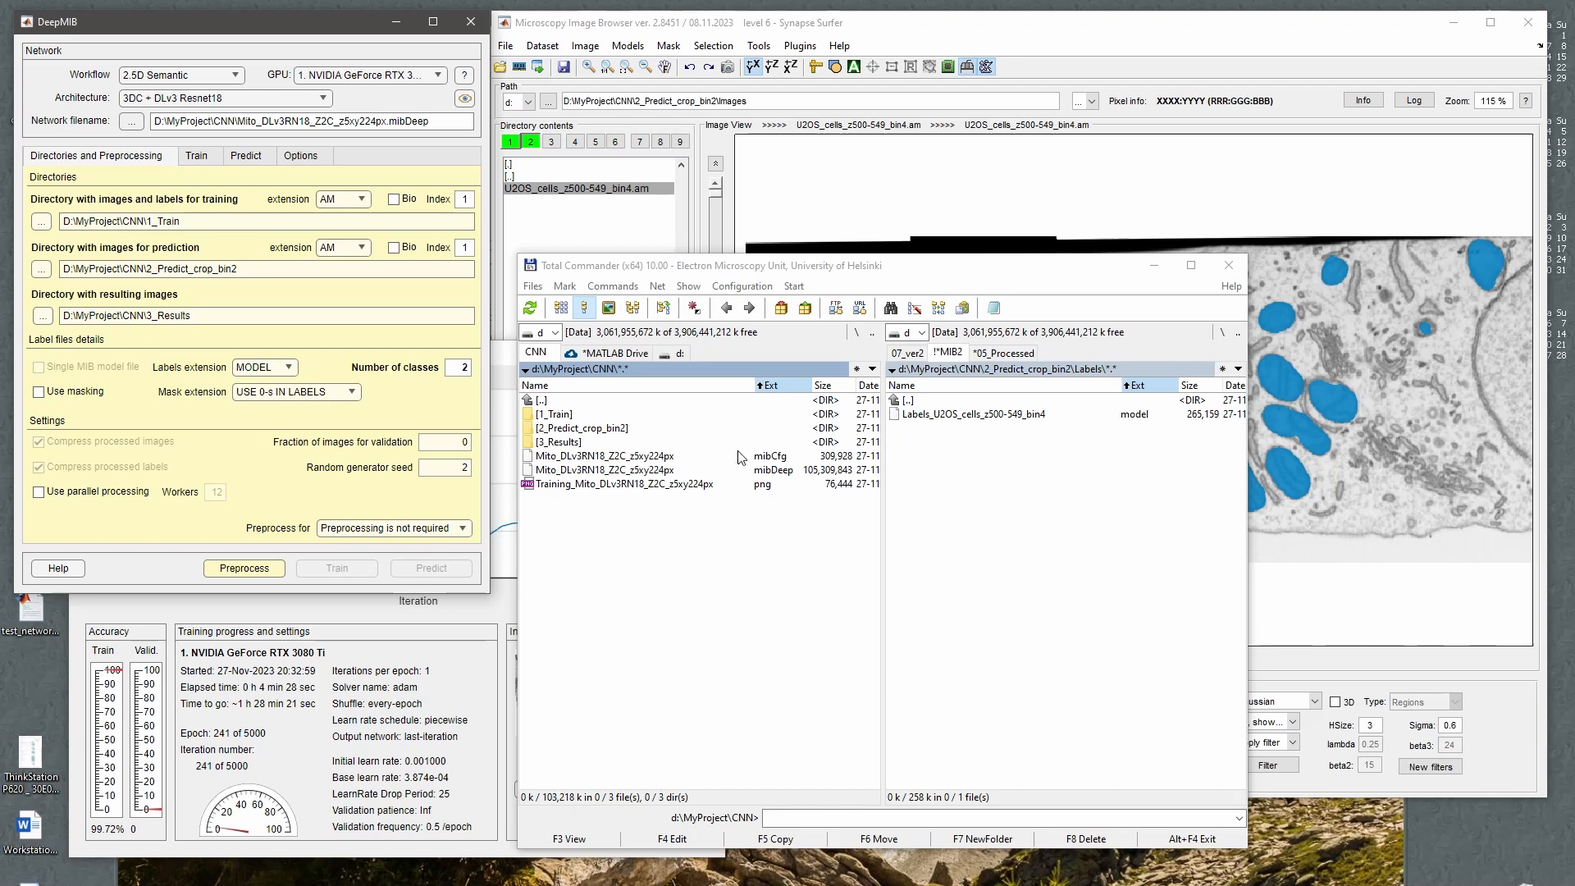
Start duplicating a DeepMIB config with Mito_DLv3RN18_Z2C_z5xy224px.mibDeep as the source network.
click(309, 156)
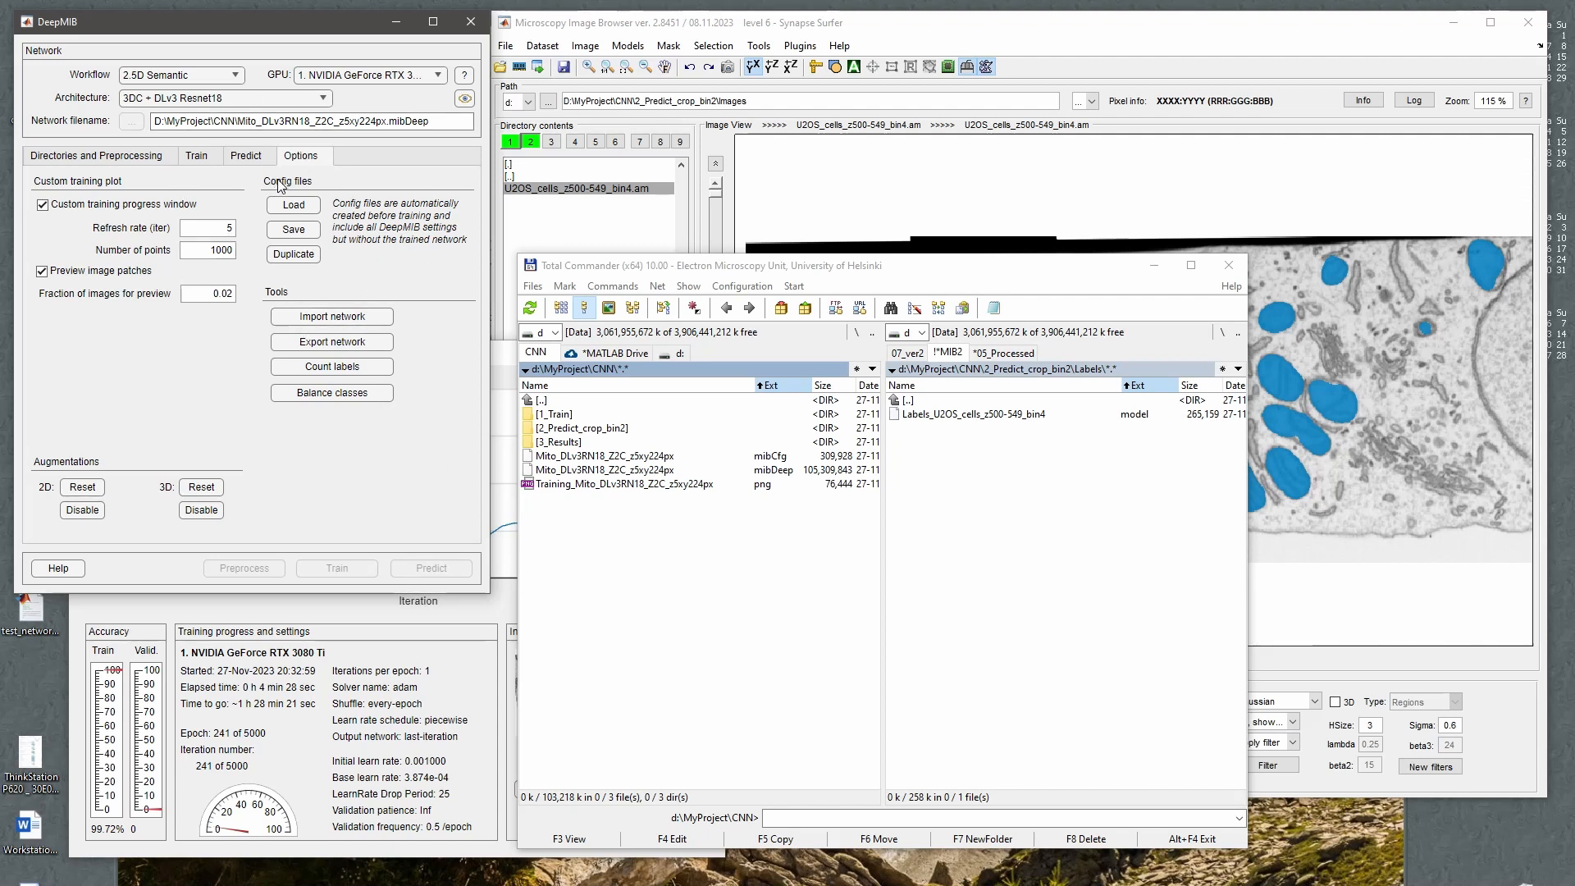
click(297, 254)
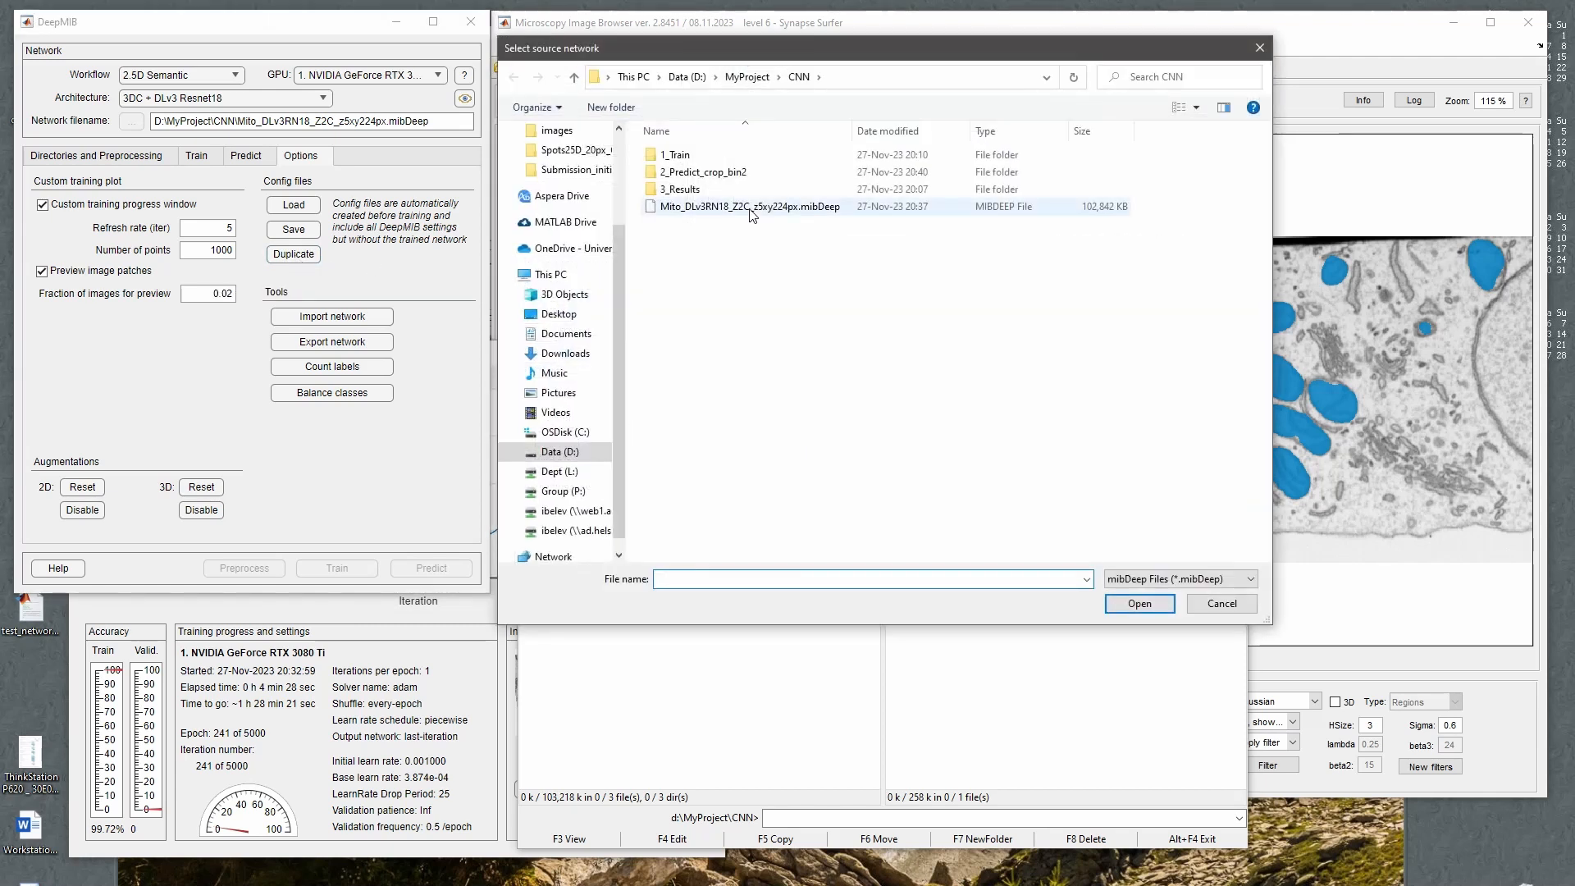
click(754, 207)
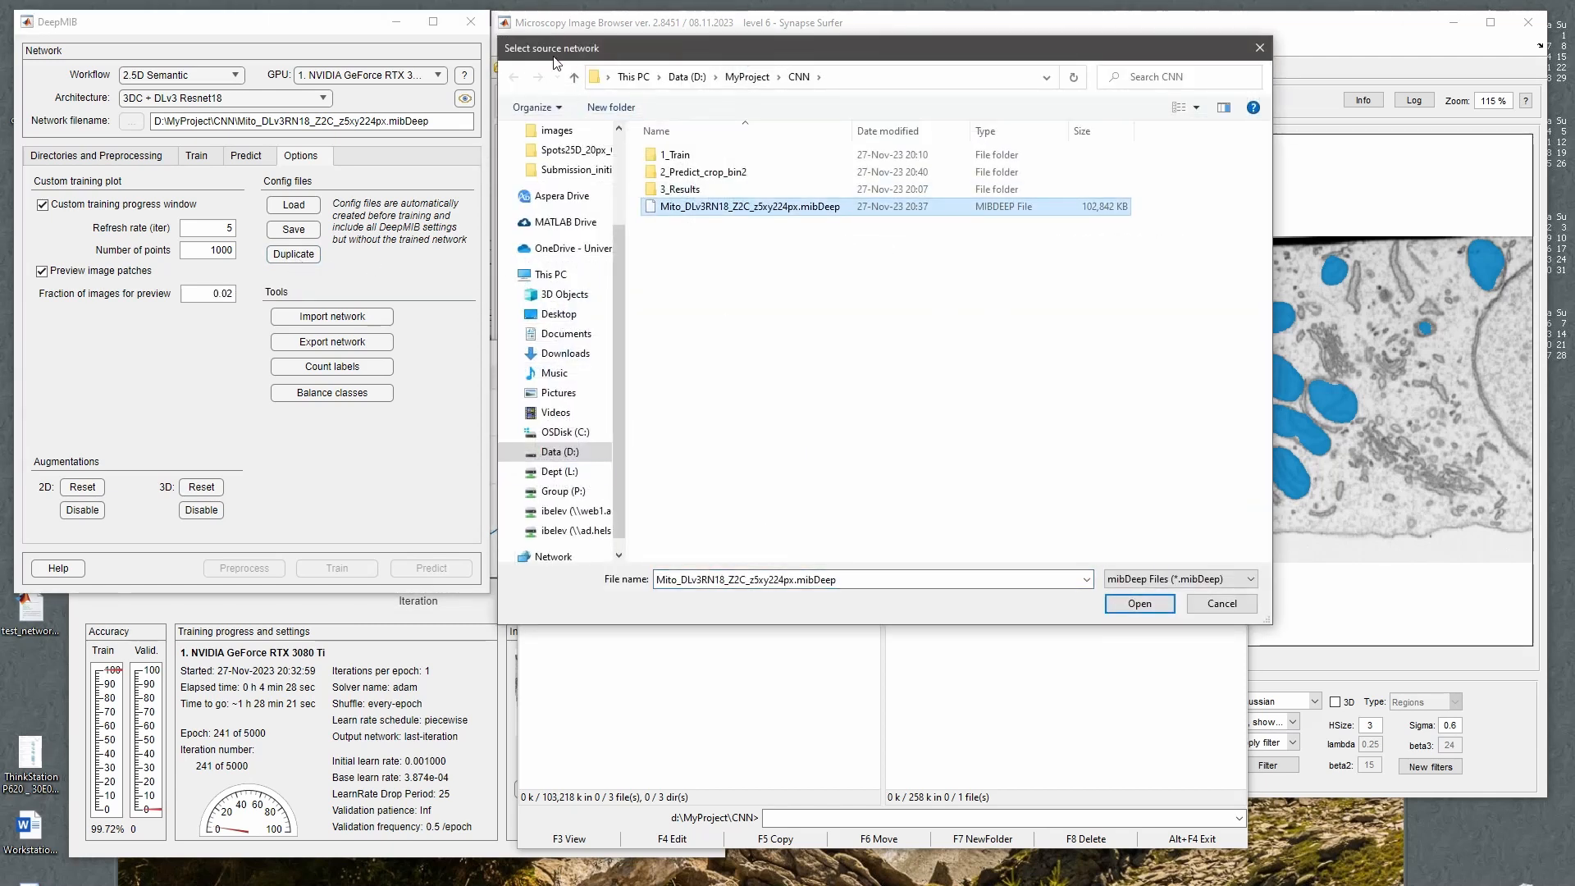
click(1140, 602)
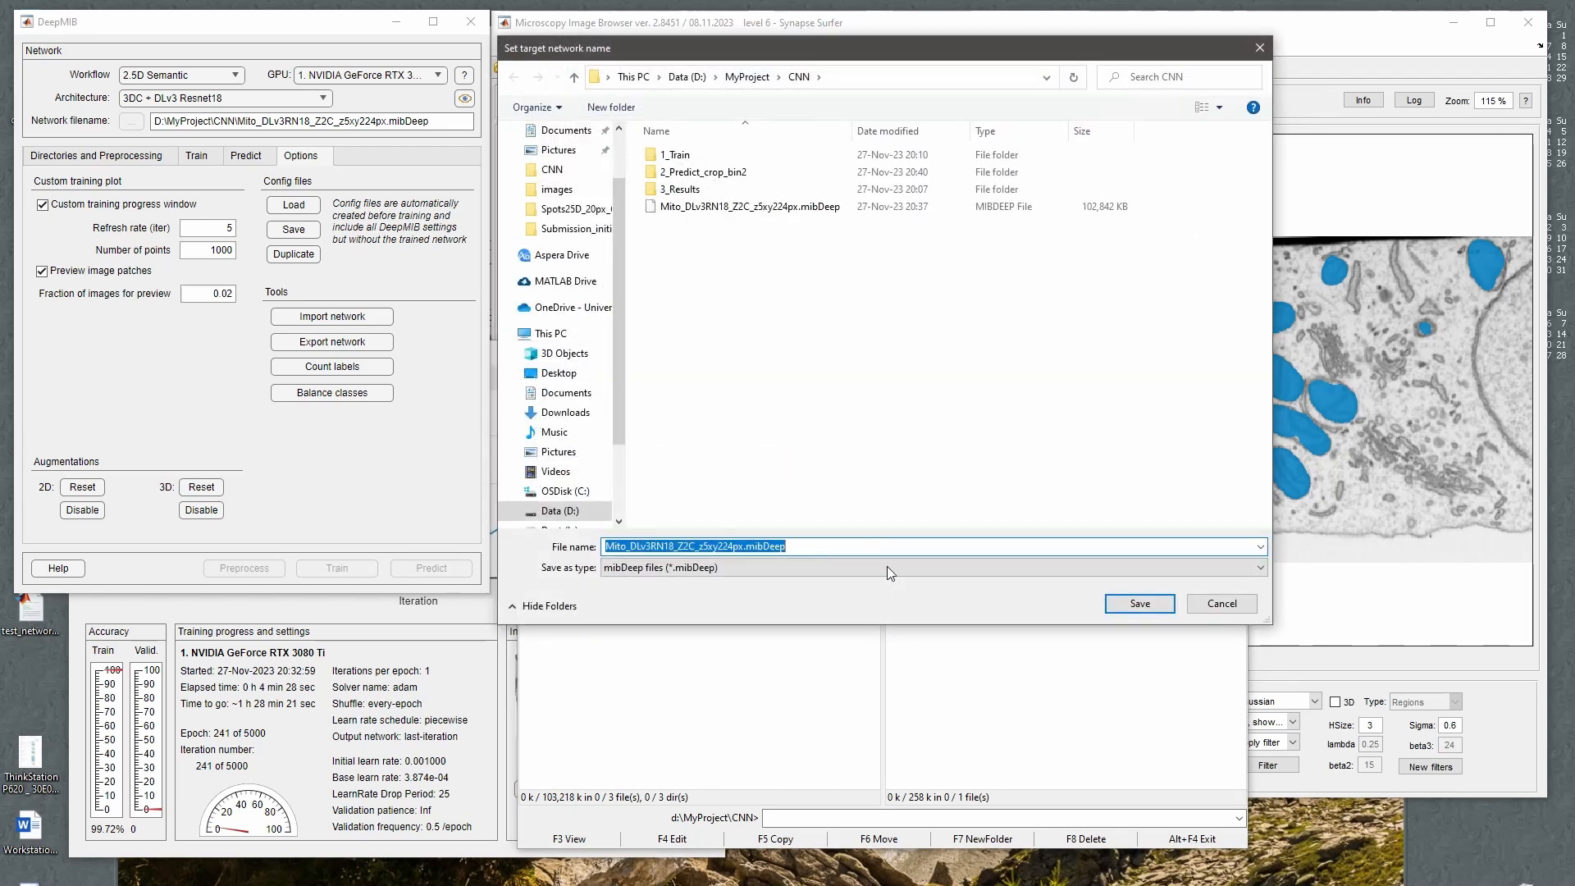
Save the duplicate network as Mito_DLv3RN50_Z2C_z5xy224px.mibDeep and load the duplicated config into DeepMIB.
click(755, 546)
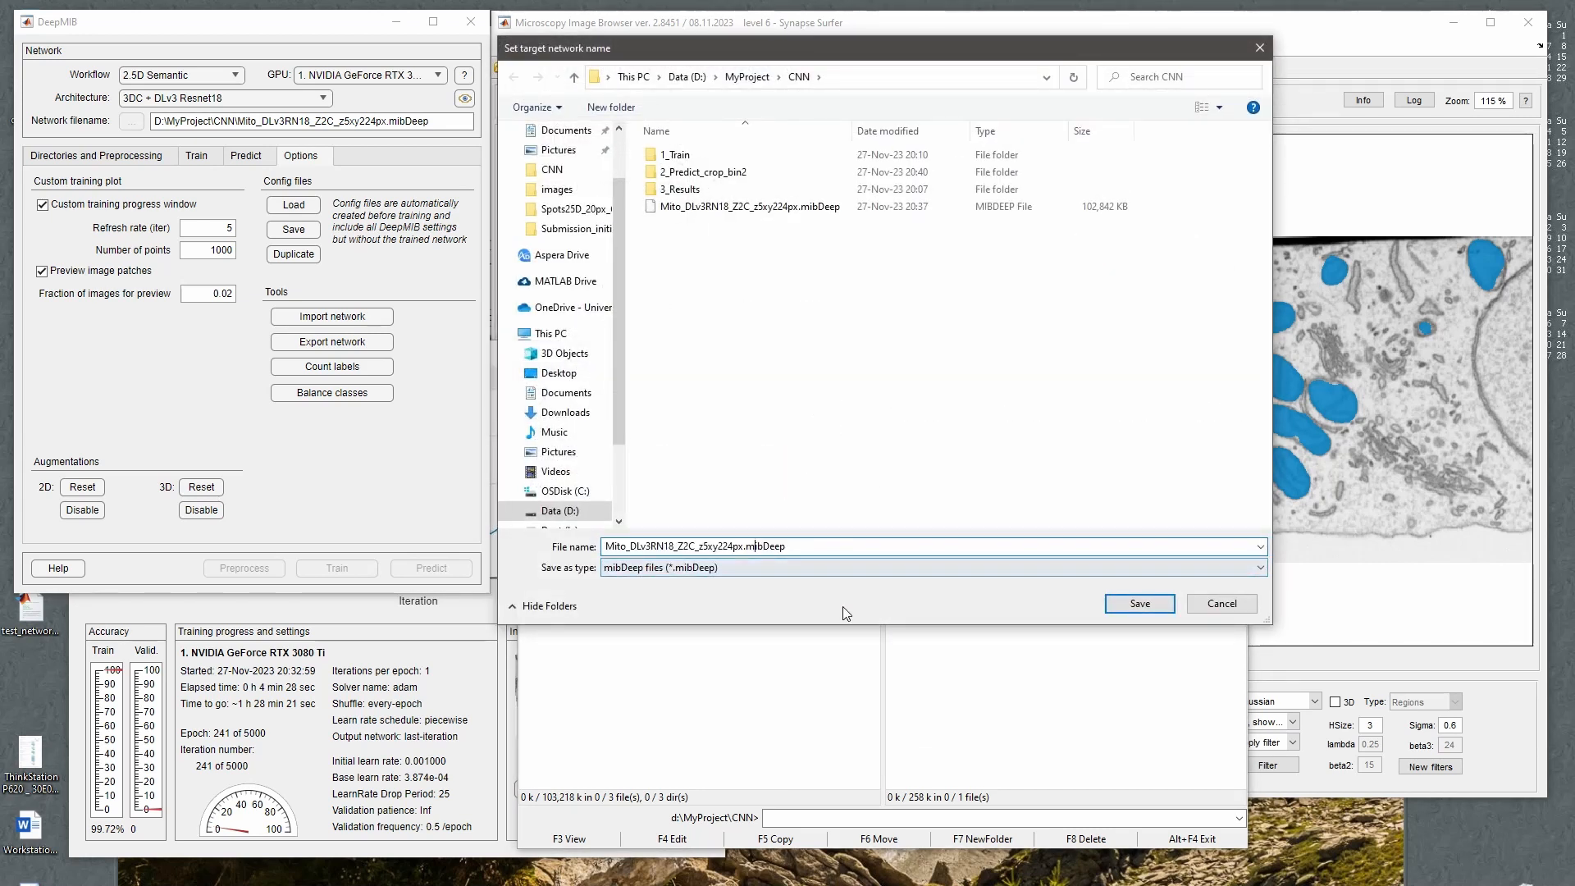
key(Left)
key(Left)
key(Left)
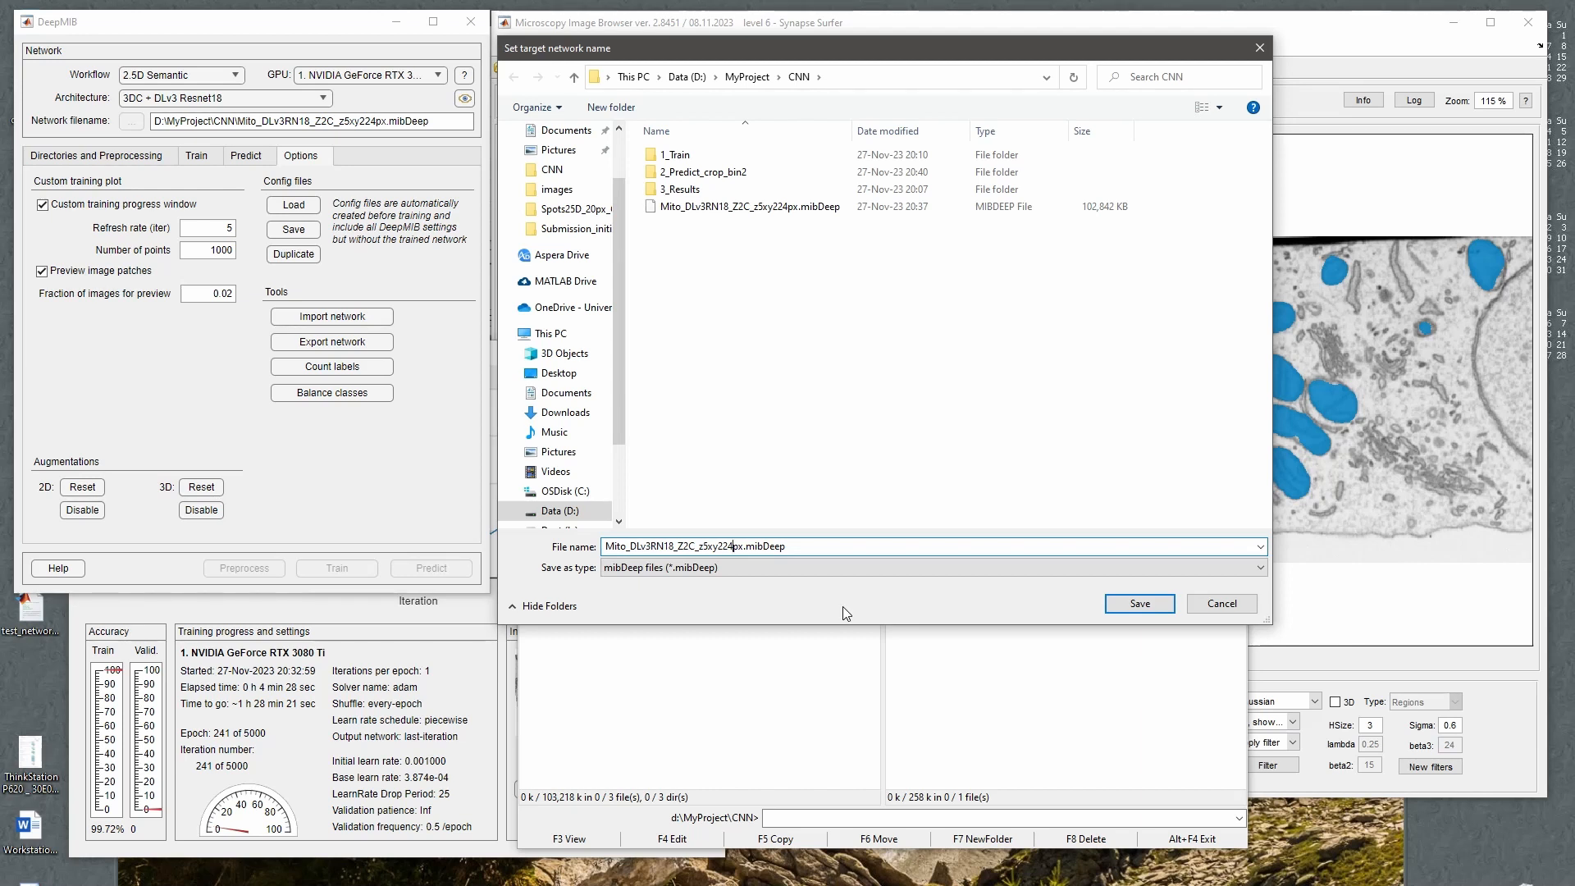
key(BackSpace)
key(BackSpace)
text(50)
key(ctrl+a)
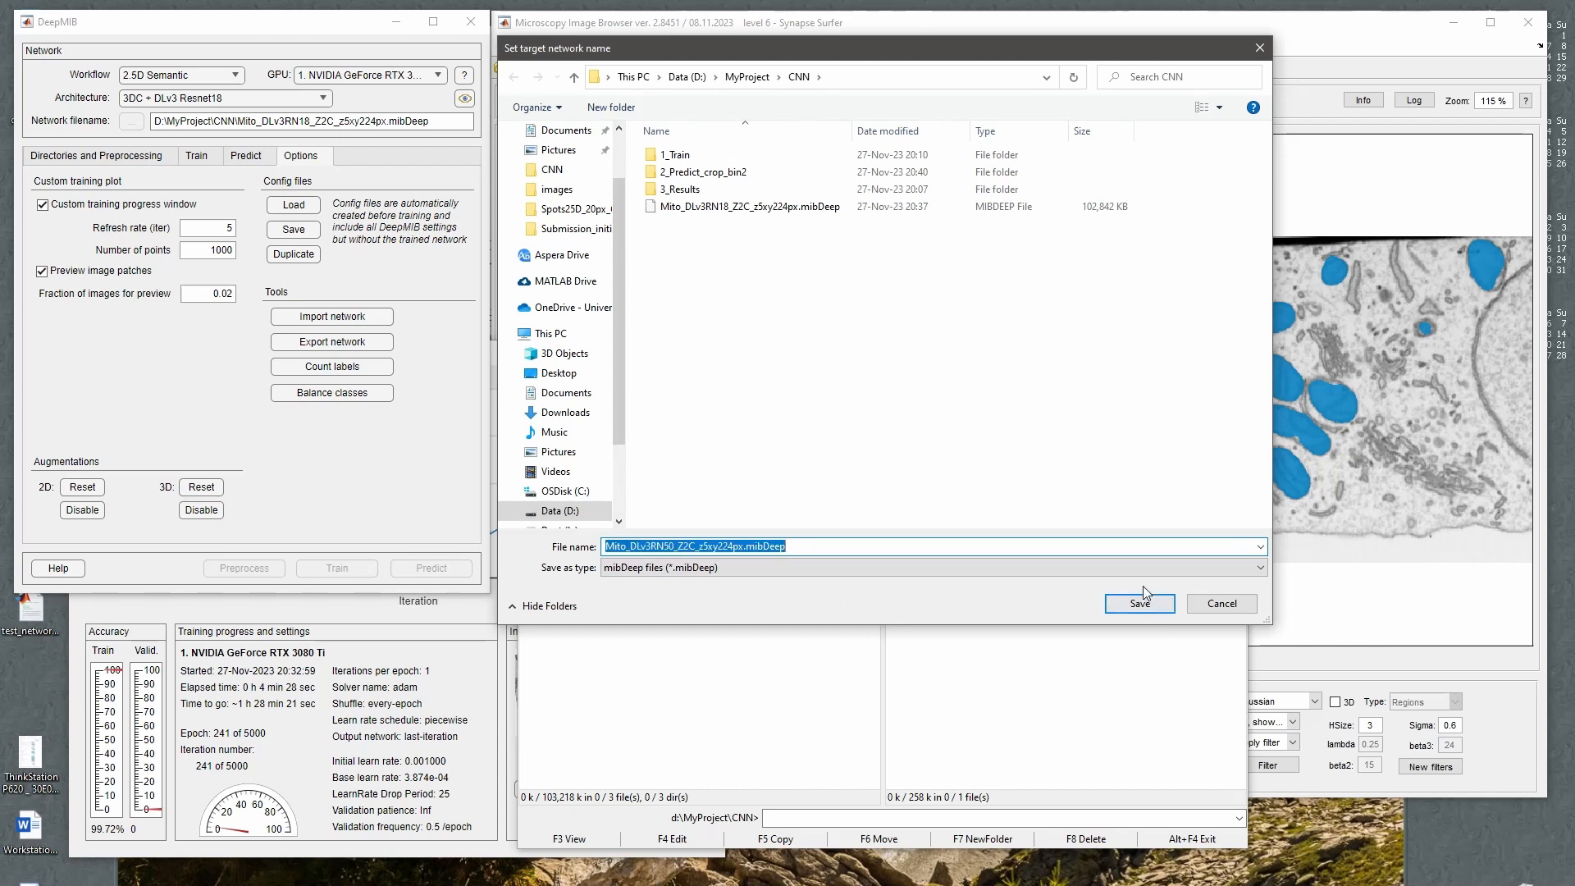
click(1147, 606)
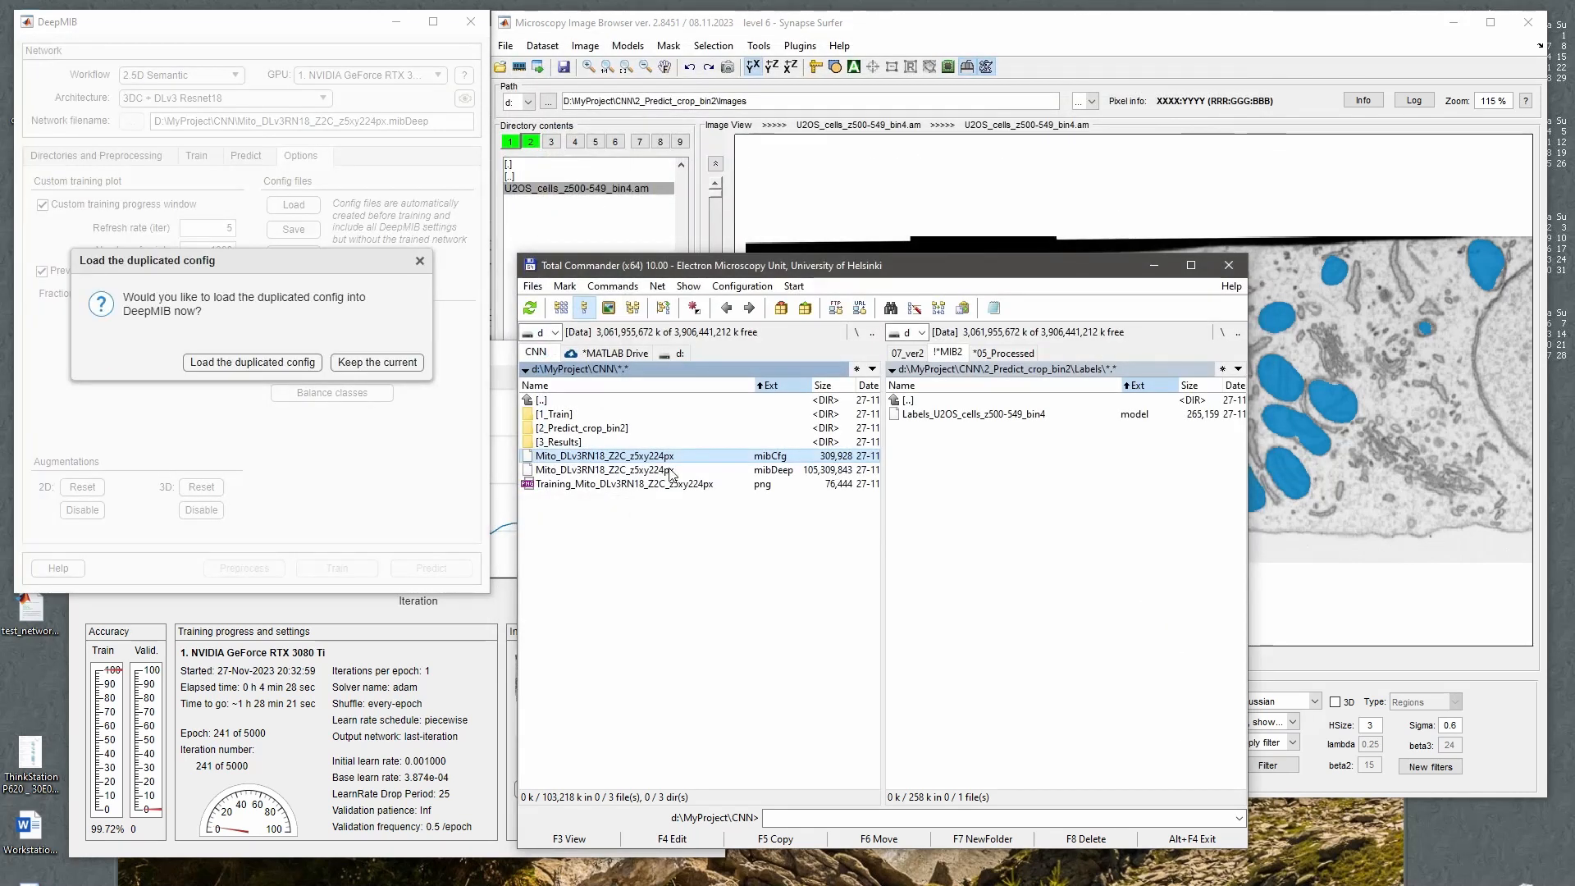
click(223, 361)
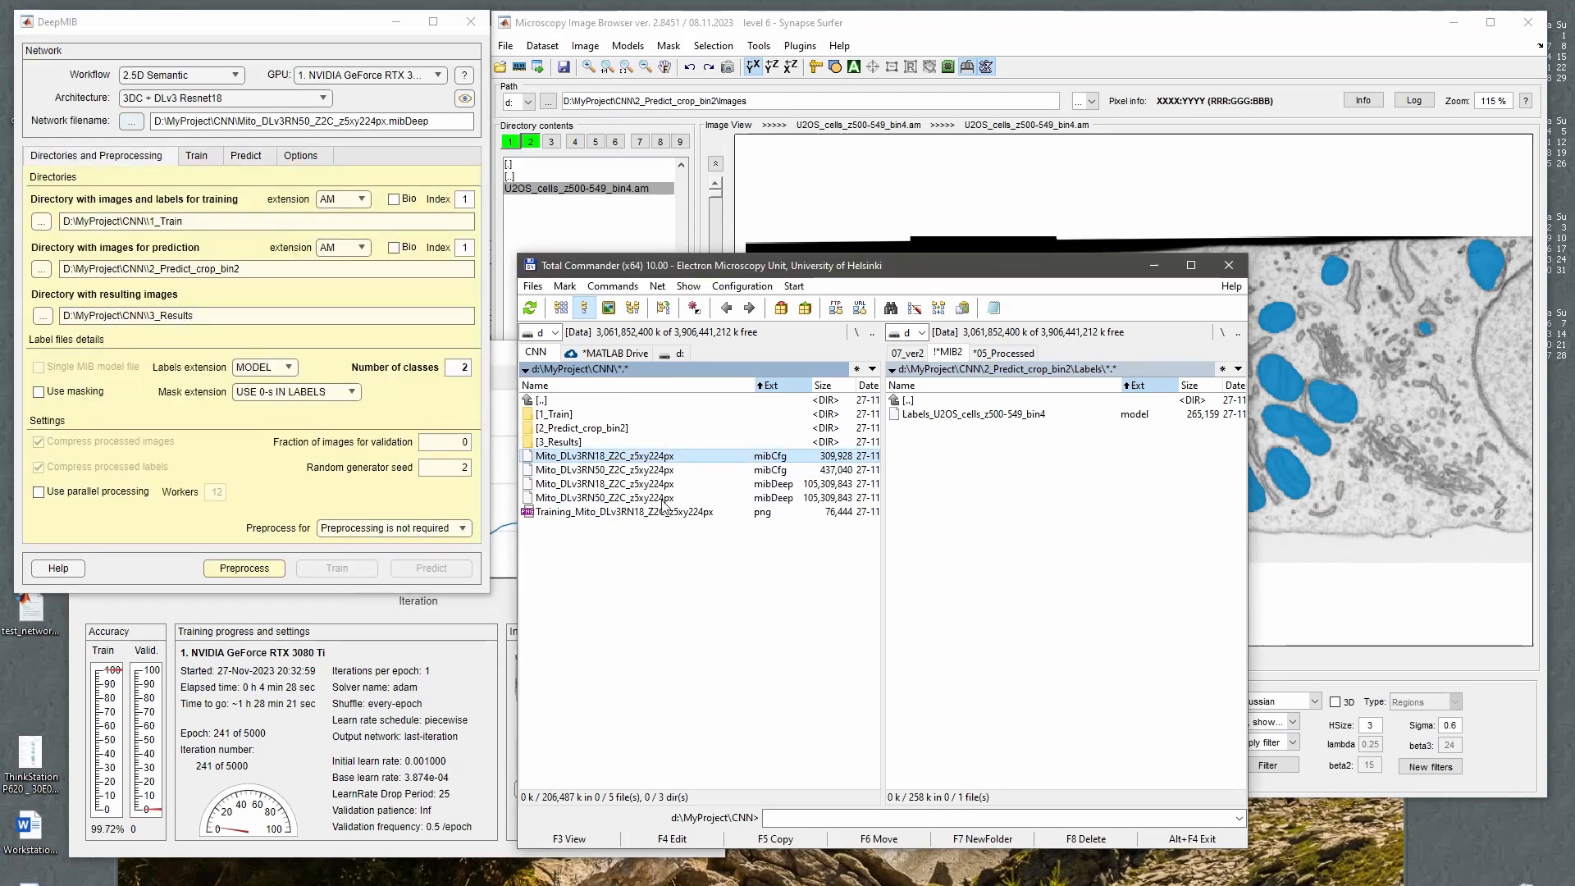
Switch to Total Commander and examine the original and duplicated mibCfg and mibDeep files in D:\MyProject\CNN.
shift+click(689, 498)
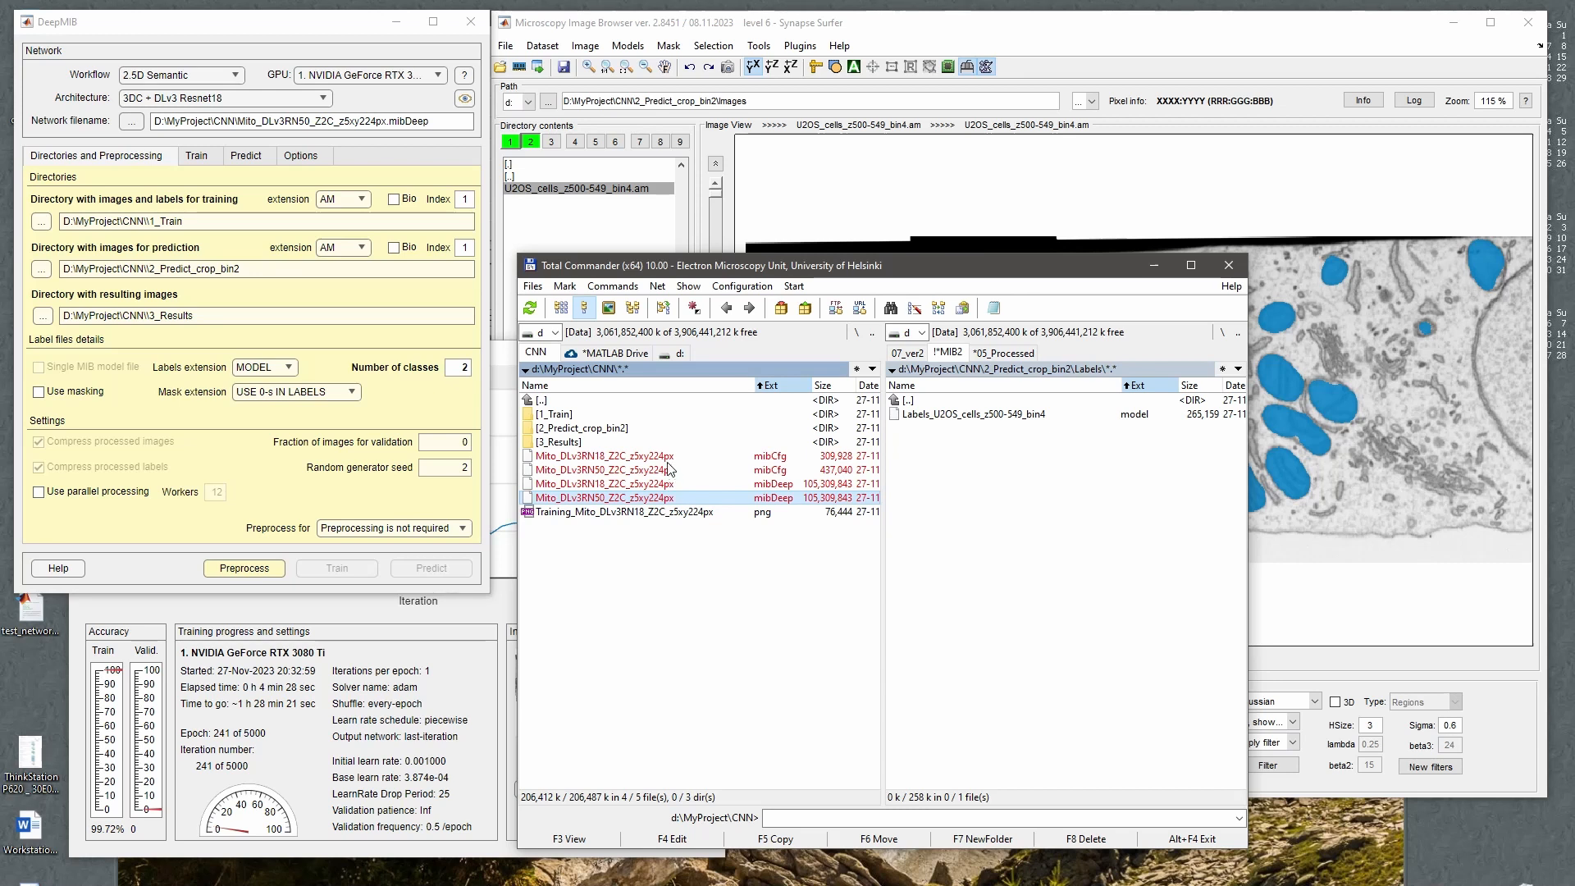
ctrl+click(669, 470)
click(651, 497)
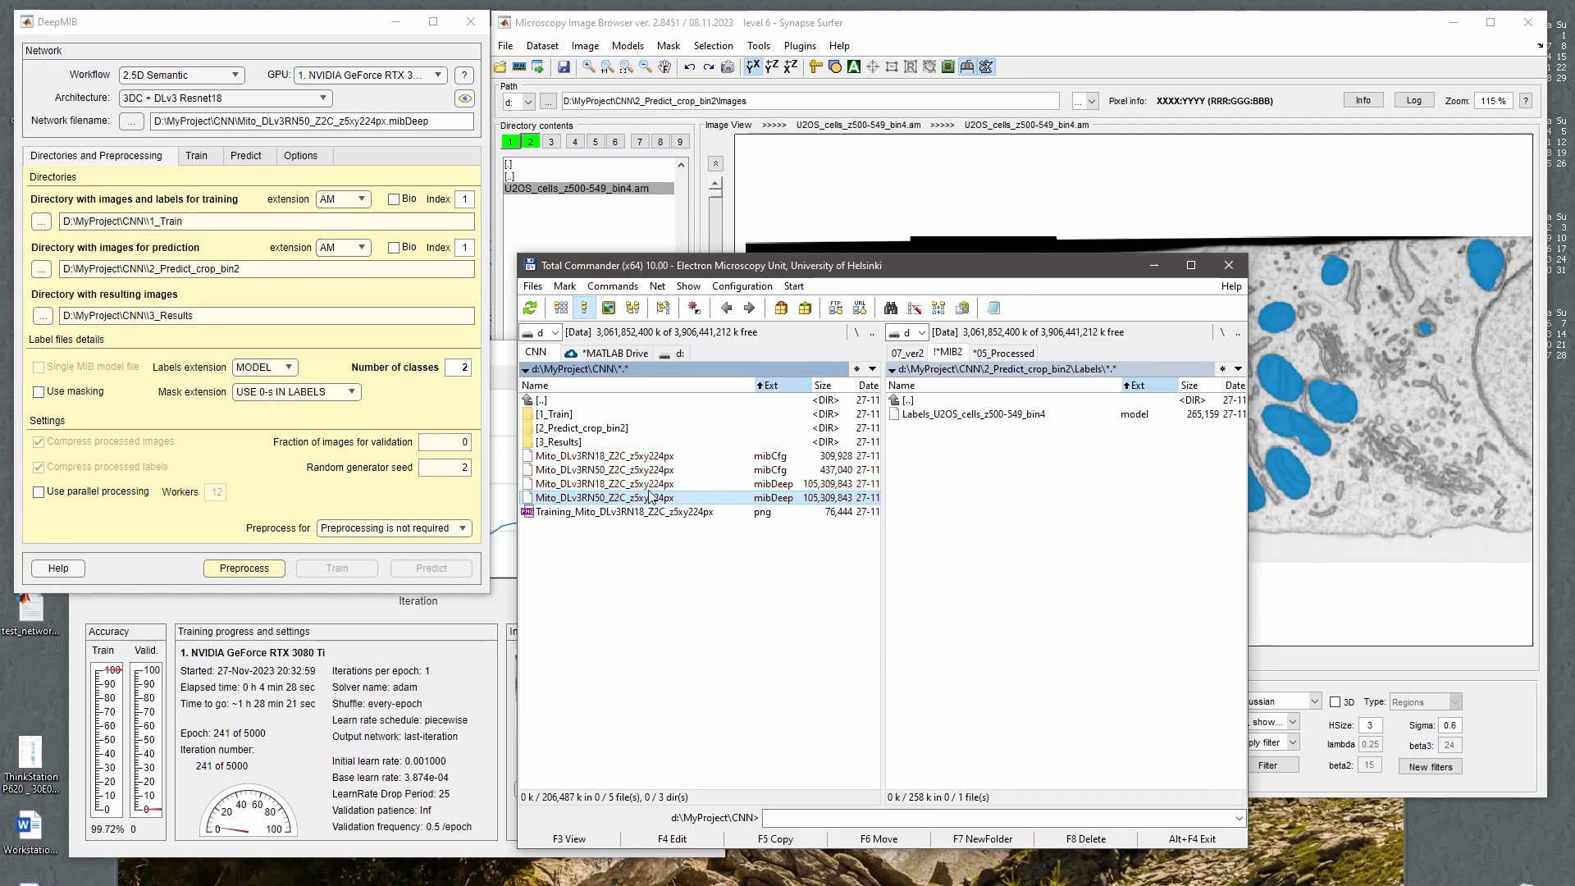
click(606, 469)
click(608, 457)
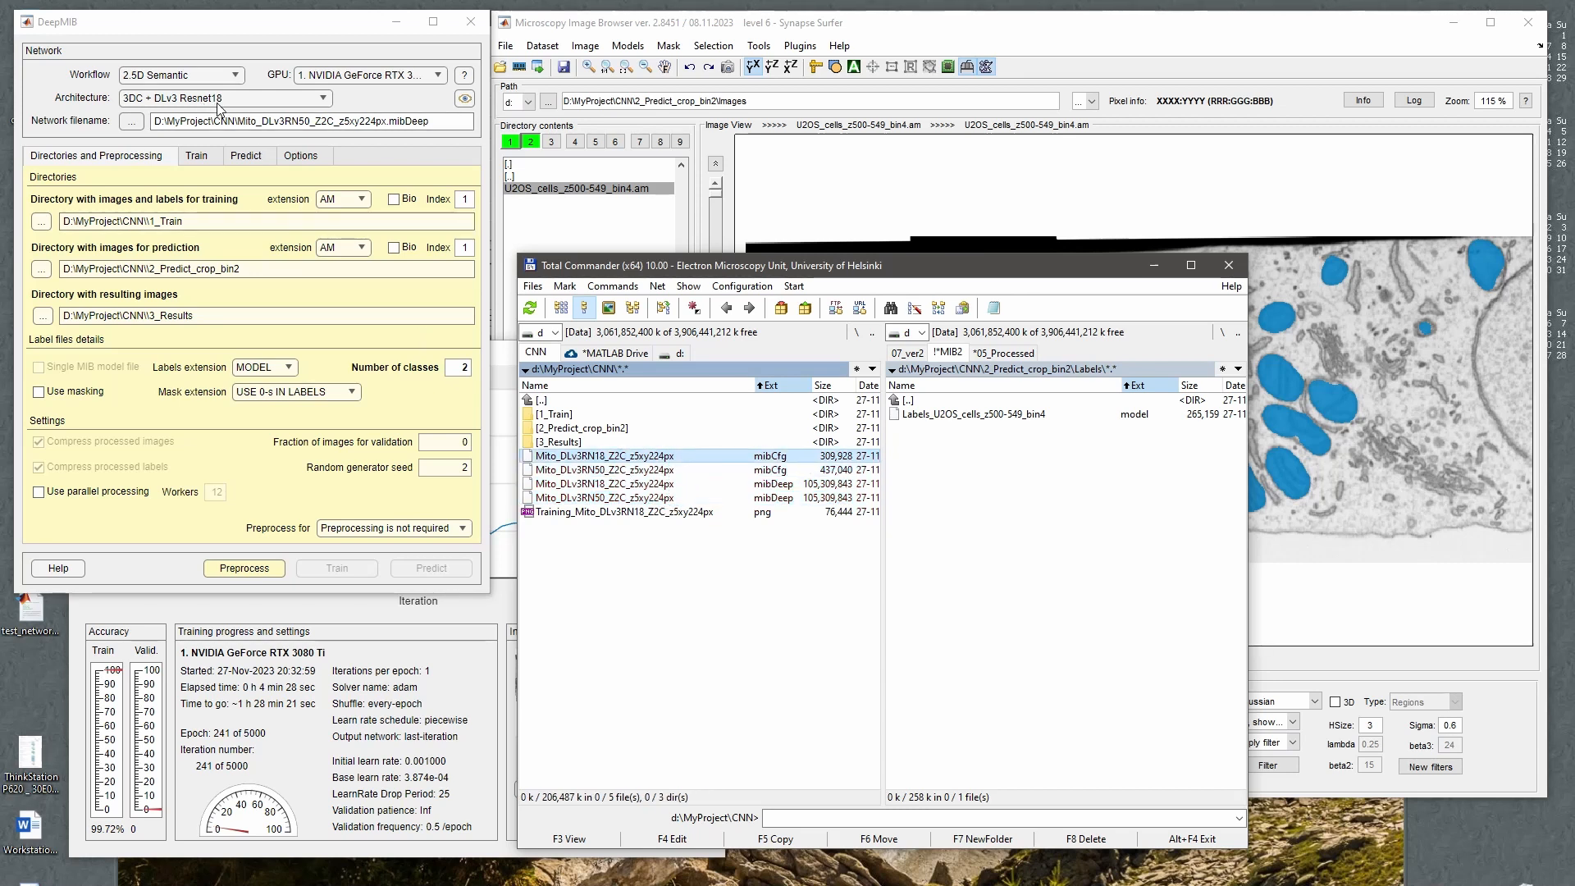
click(605, 471)
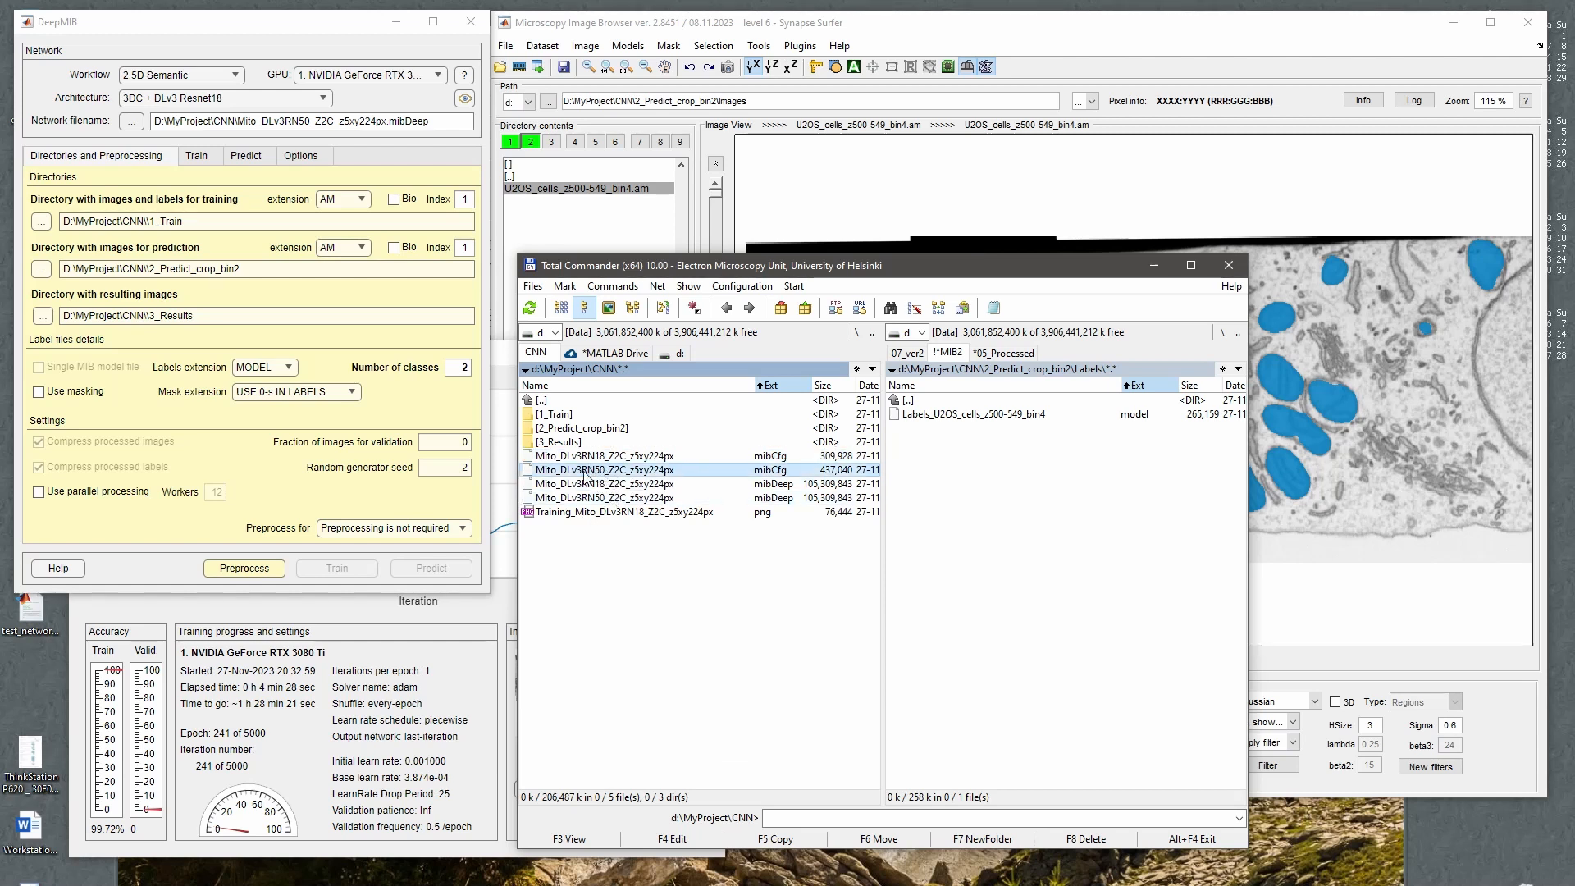
Switch to DeepMIB and set the duplicated network's architecture to Z2C + DLv3 Resnet50.
click(194, 99)
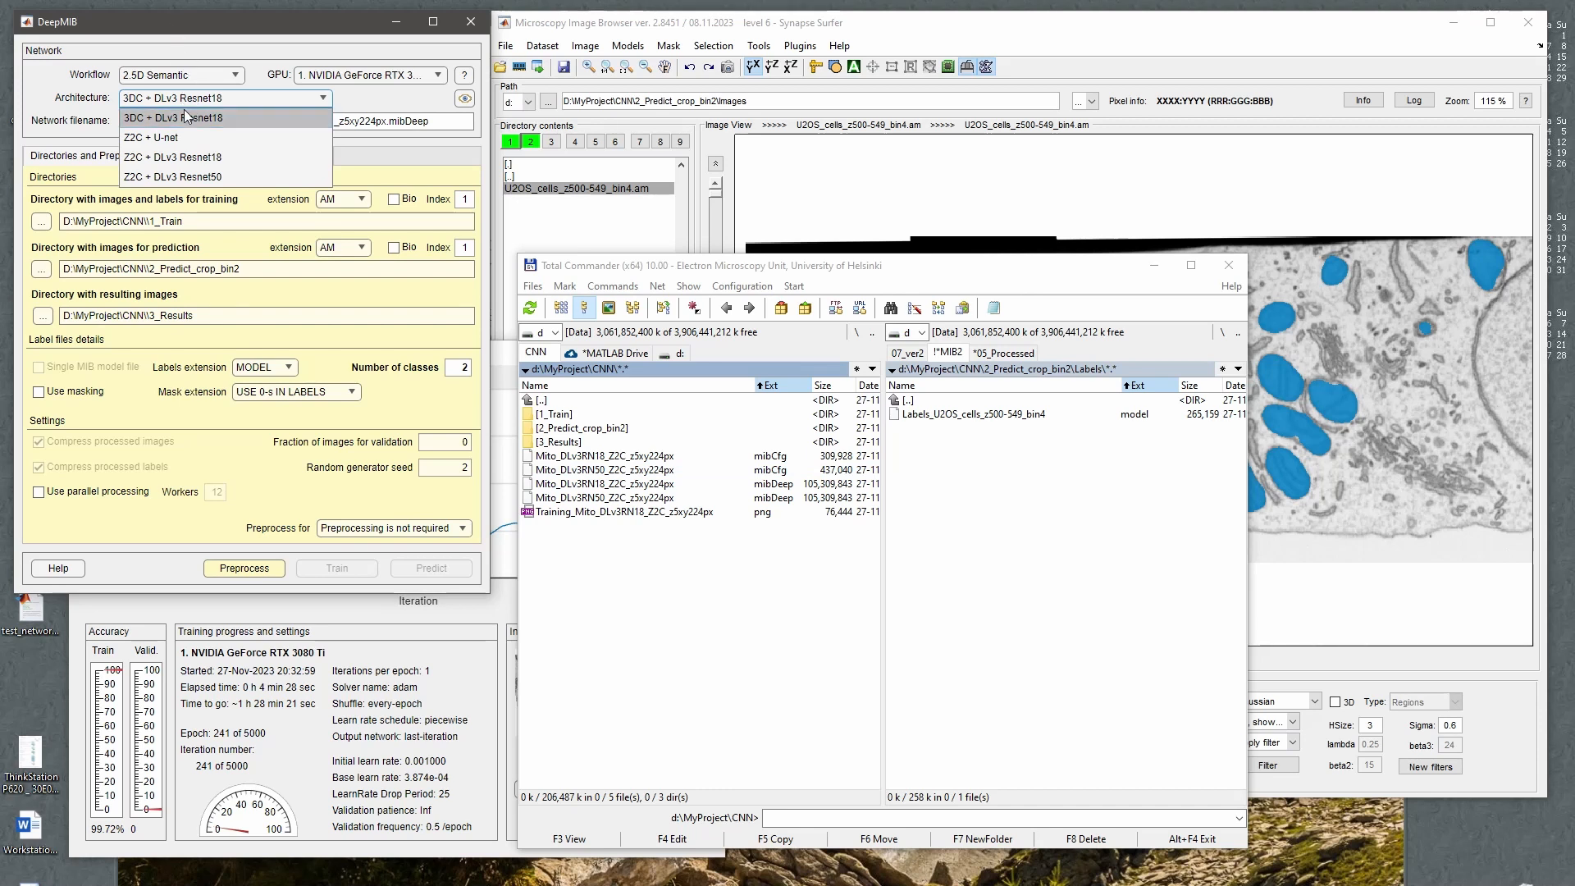
click(165, 177)
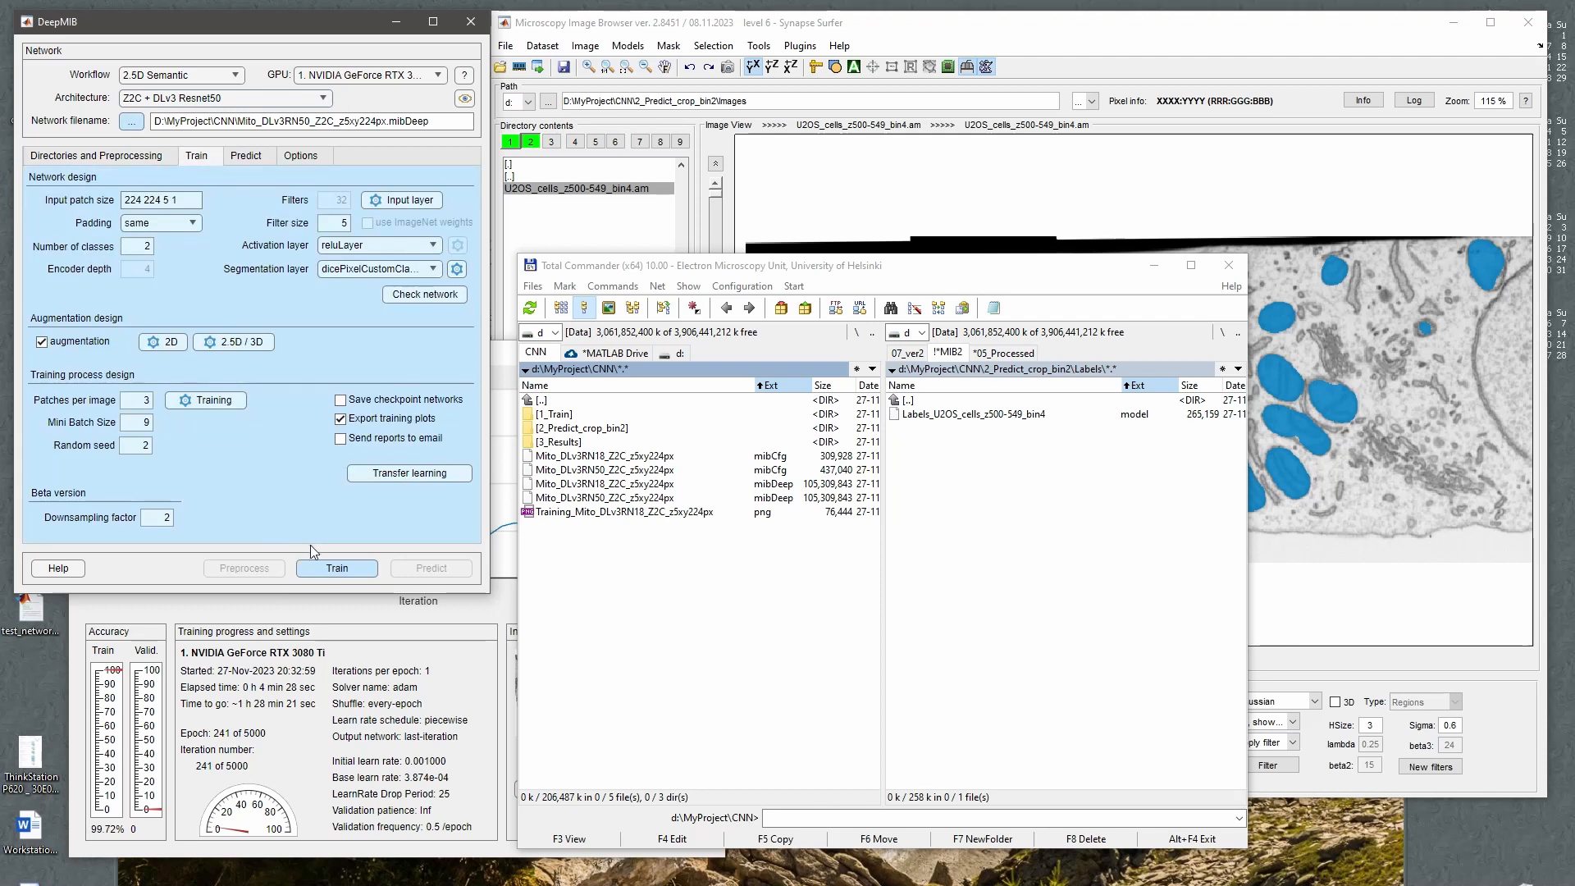
Mark the original Mito_DLv3RN18_Z2C_z5xy224px mibCfg and mibDeep files in Total Commander.
click(648, 470)
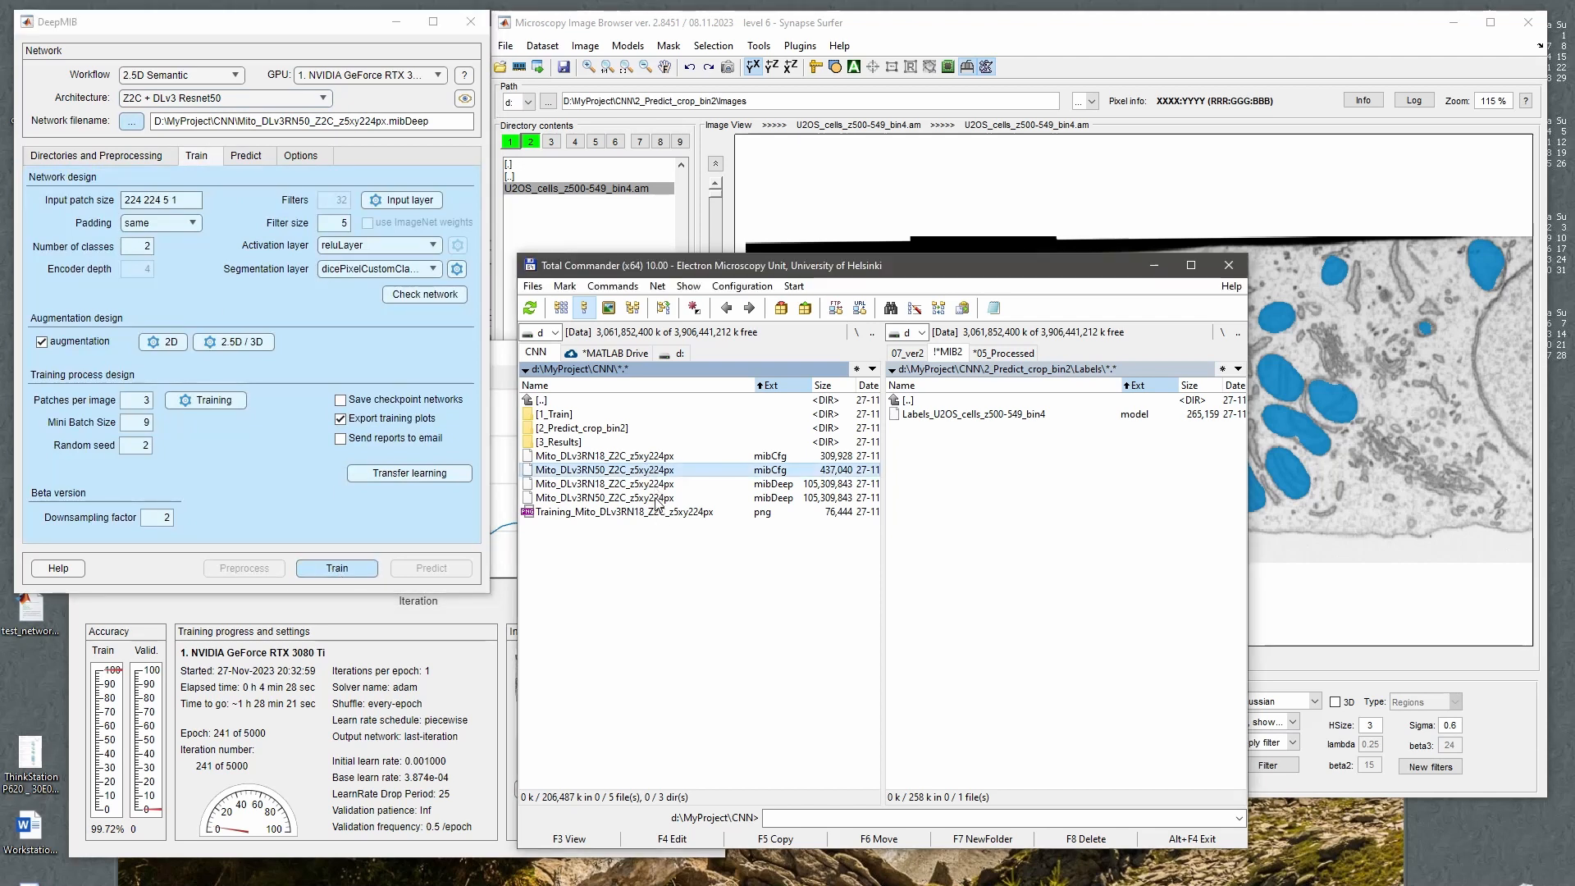
click(652, 458)
key(space)
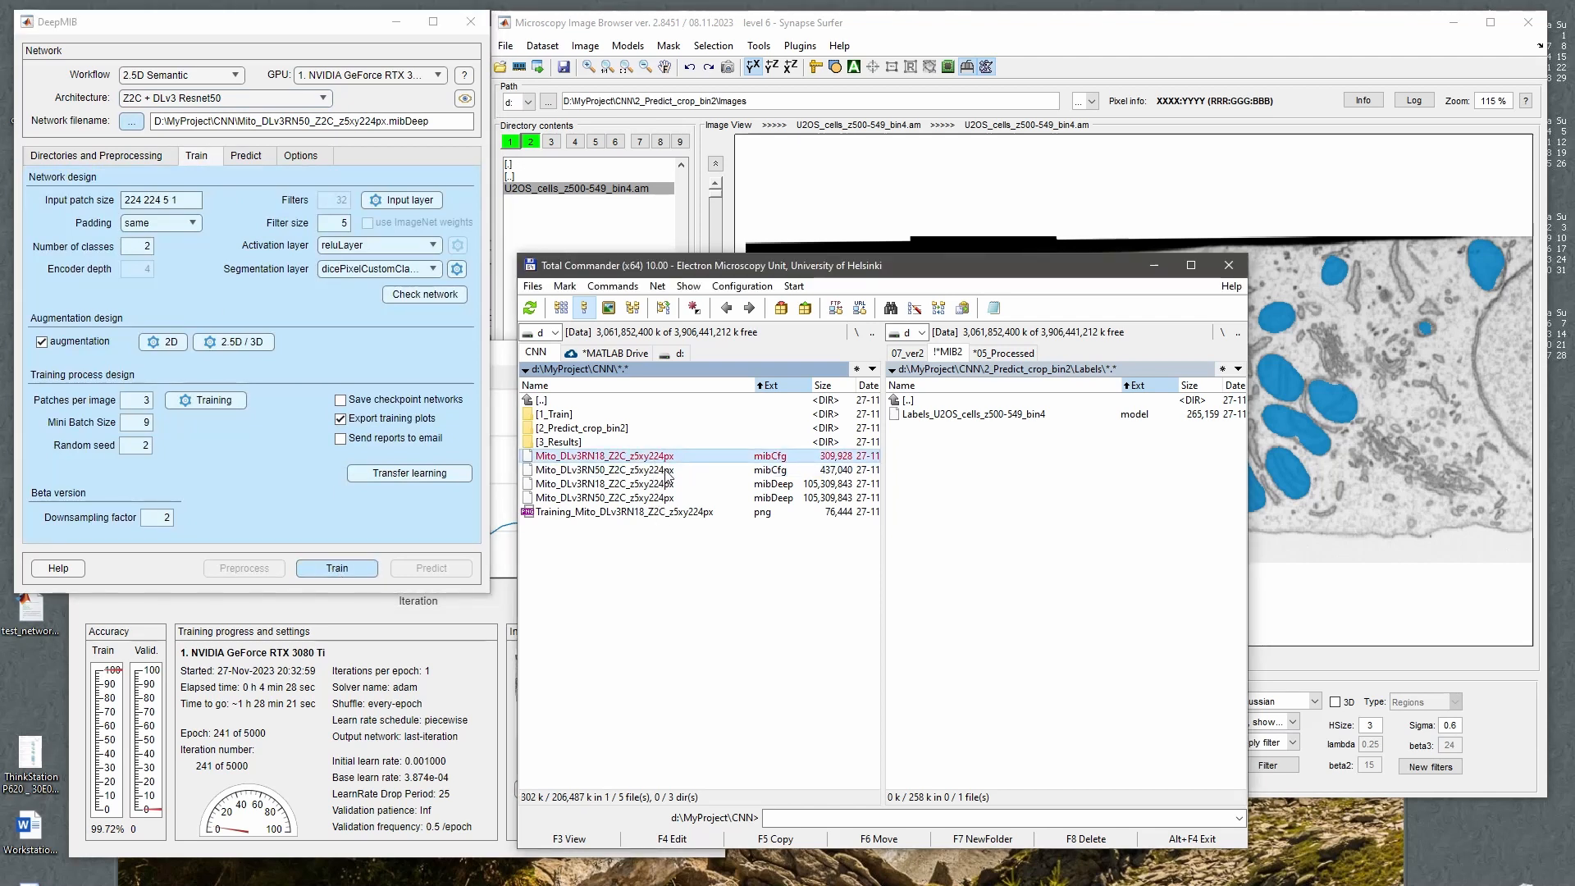
click(663, 484)
key(space)
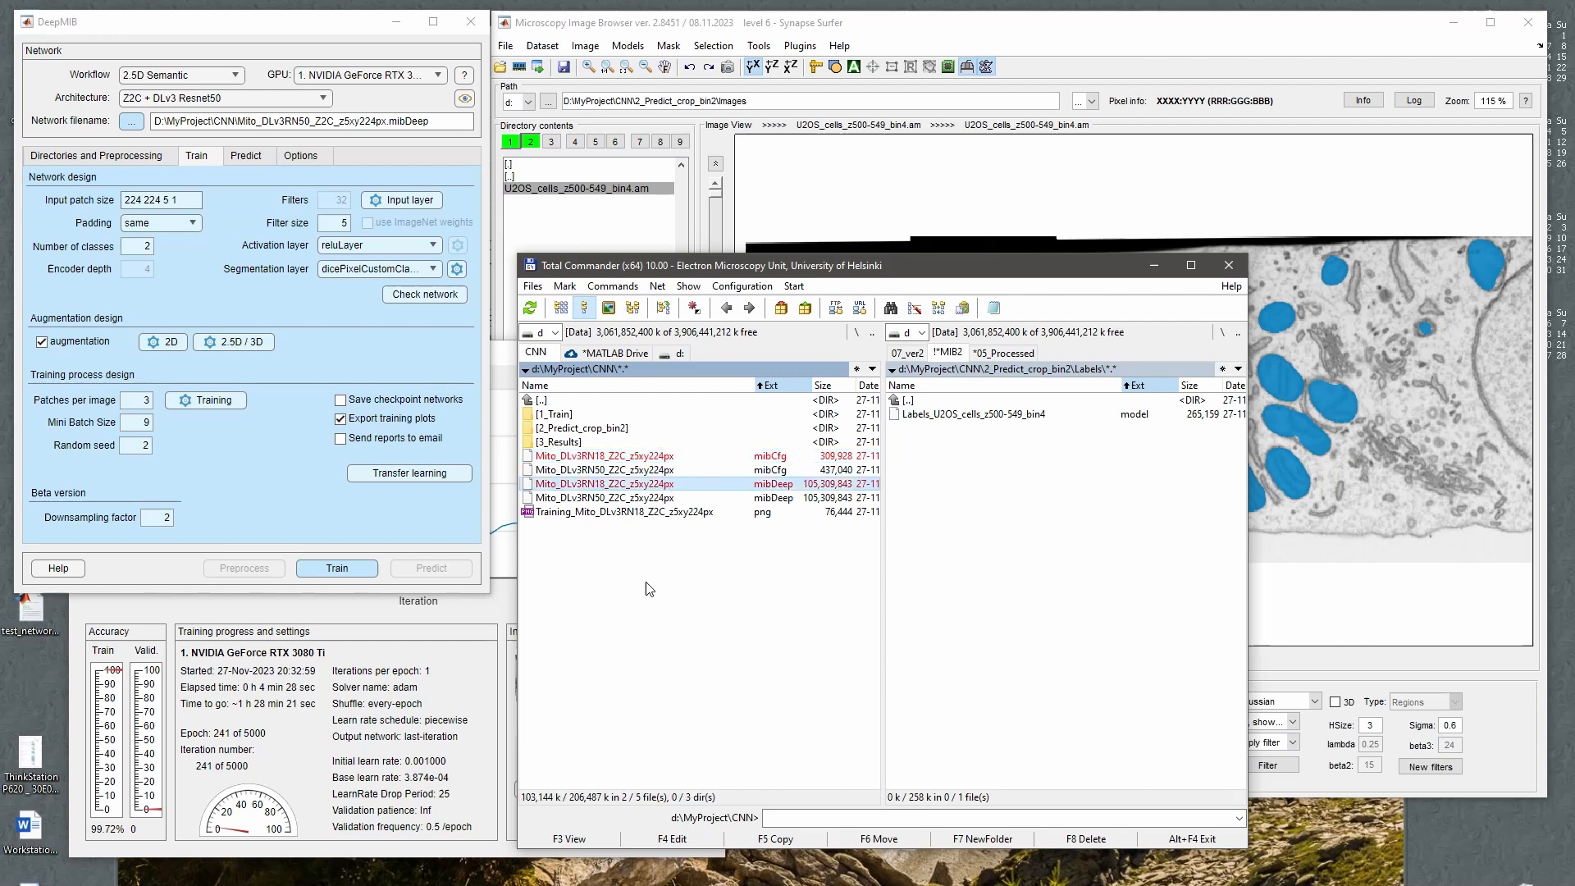
Examine the duplicated Mito_DLv3RN50_Z2C_z5xy224px mibCfg and mibDeep files in Total Commander.
click(627, 473)
click(633, 496)
click(632, 472)
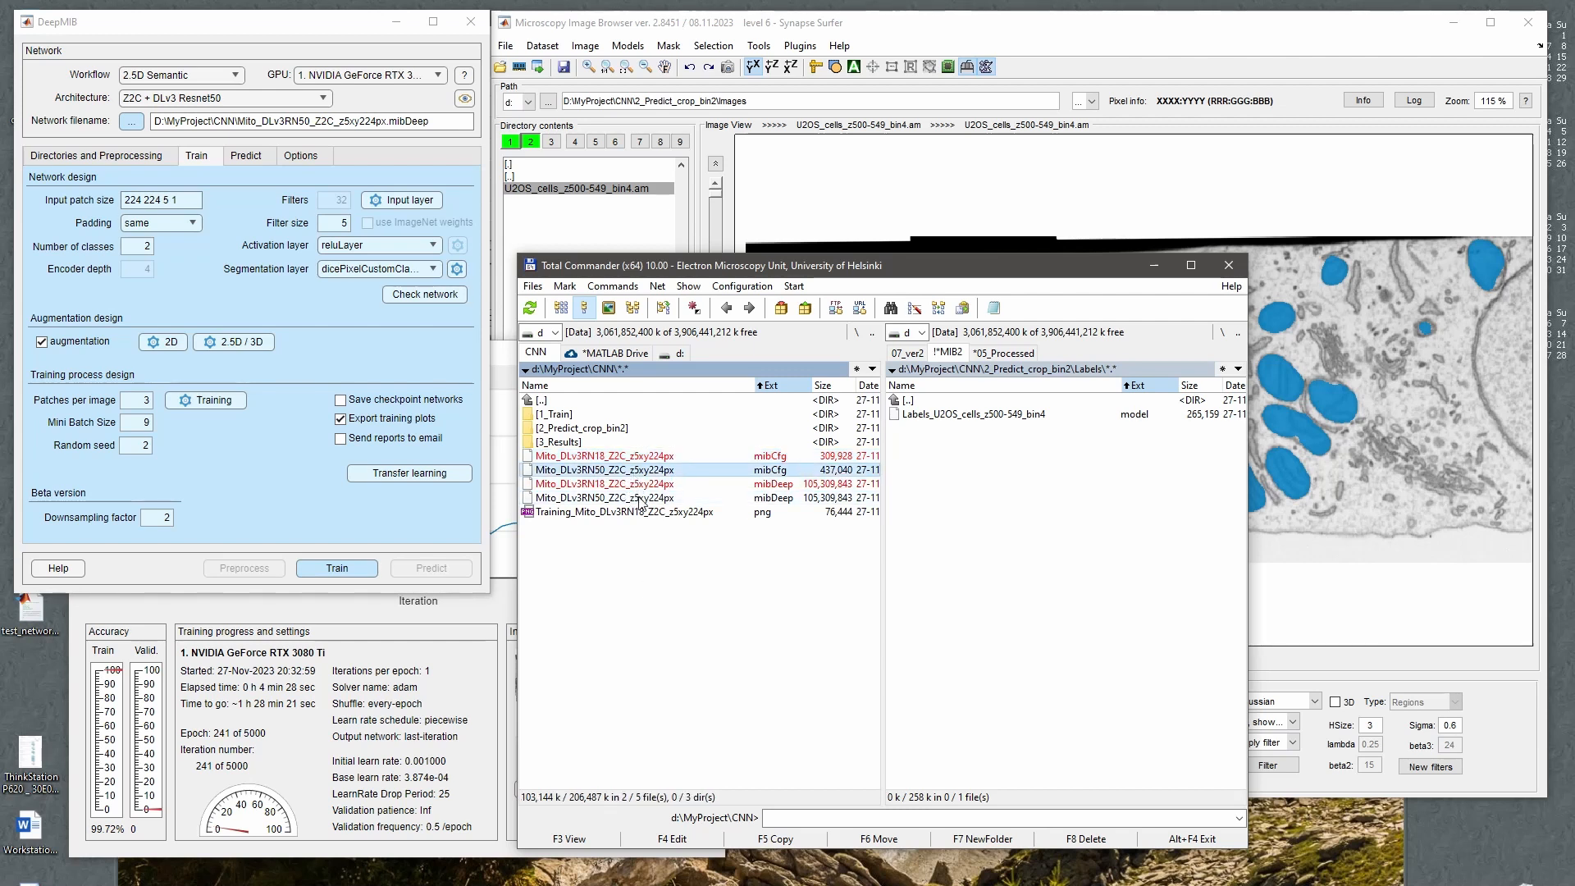
click(638, 496)
click(641, 472)
click(645, 499)
Return to DeepMIB and review its options and its directories and preprocessing settings.
click(282, 469)
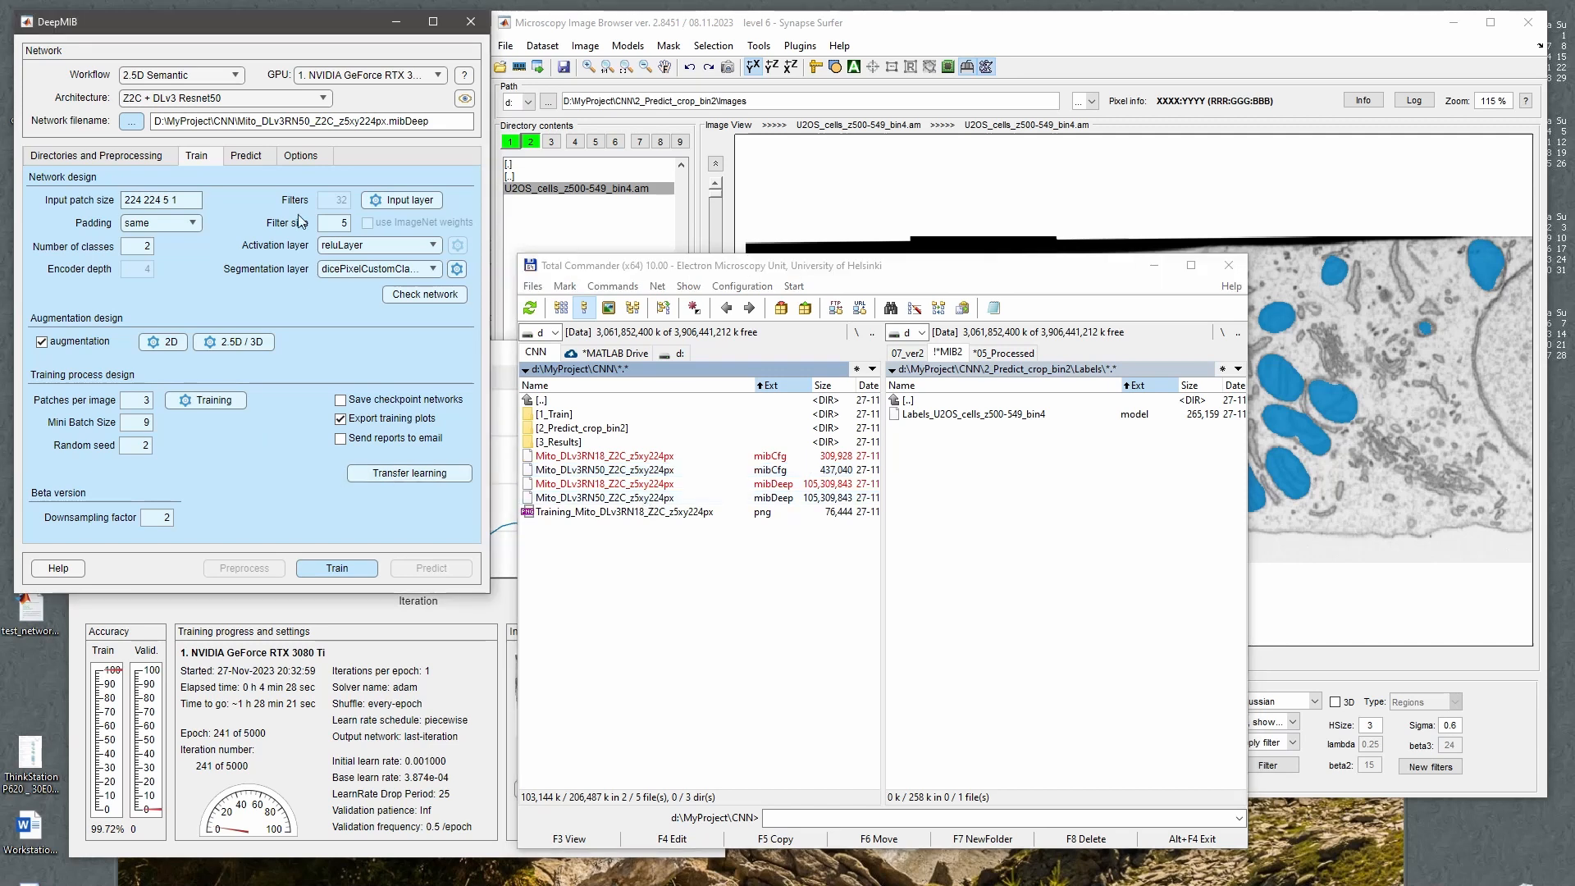
click(297, 156)
click(123, 156)
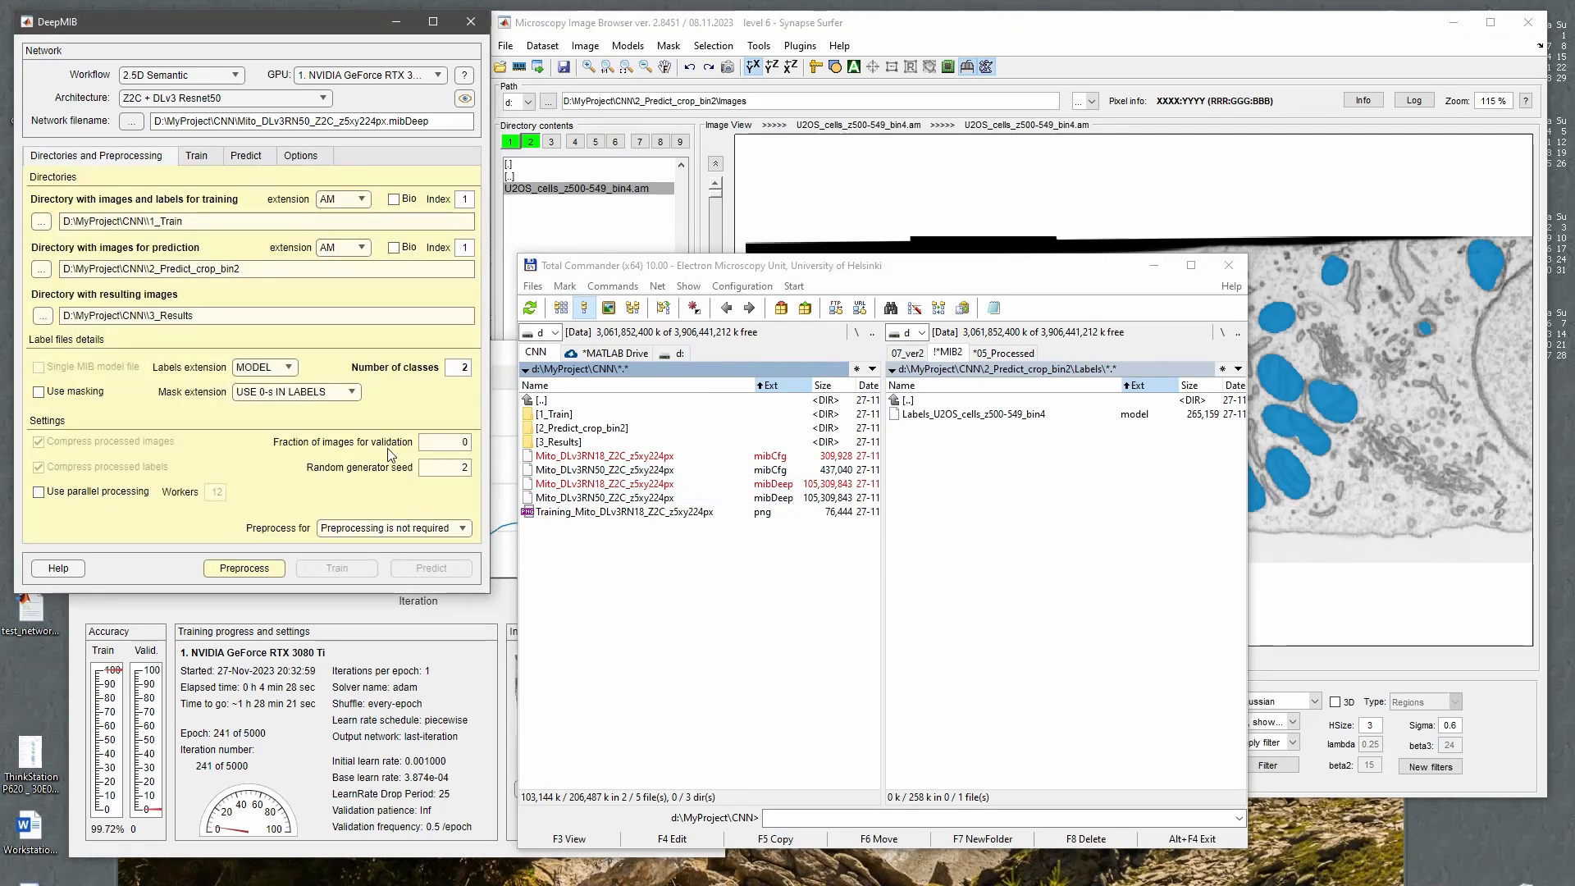